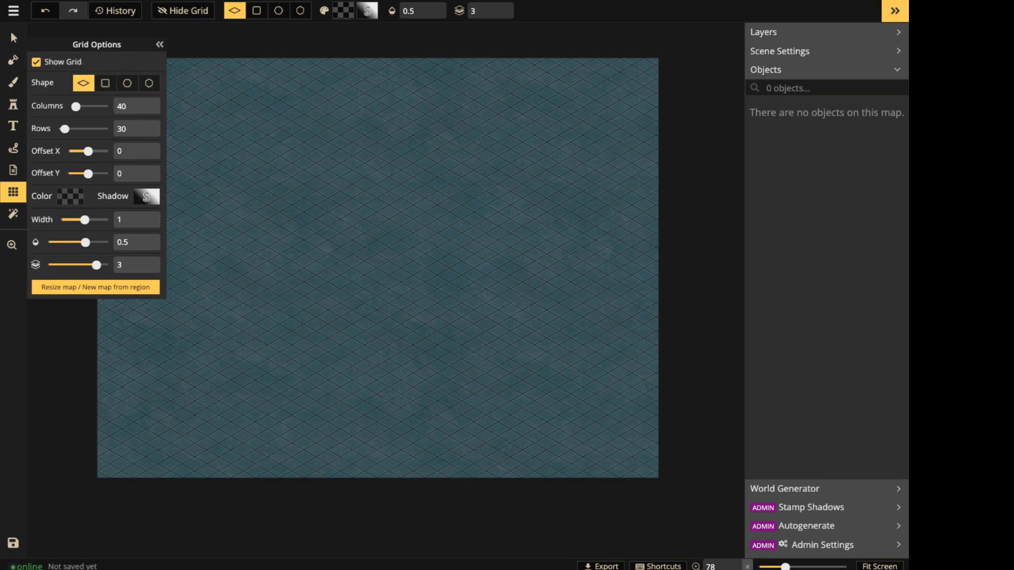
Set the isometric grid to 20 columns and 15 rows.
left_click_drag(128, 107, 110, 107)
type("20")
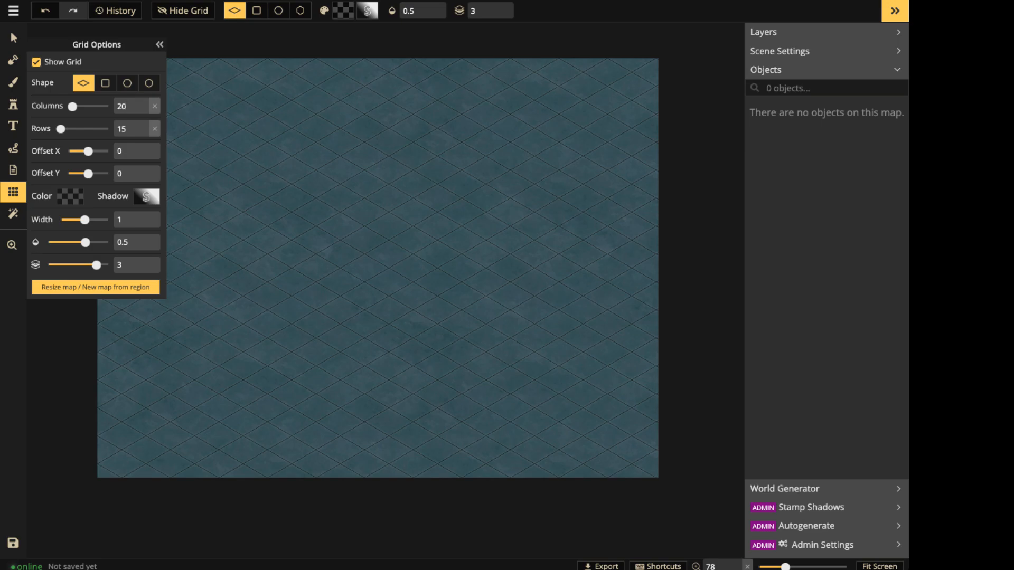
Set the path style to a solid line with width 5 and opacity 1, and draw a straight path along one grid cell edge.
scroll(337, 238, "up", 3)
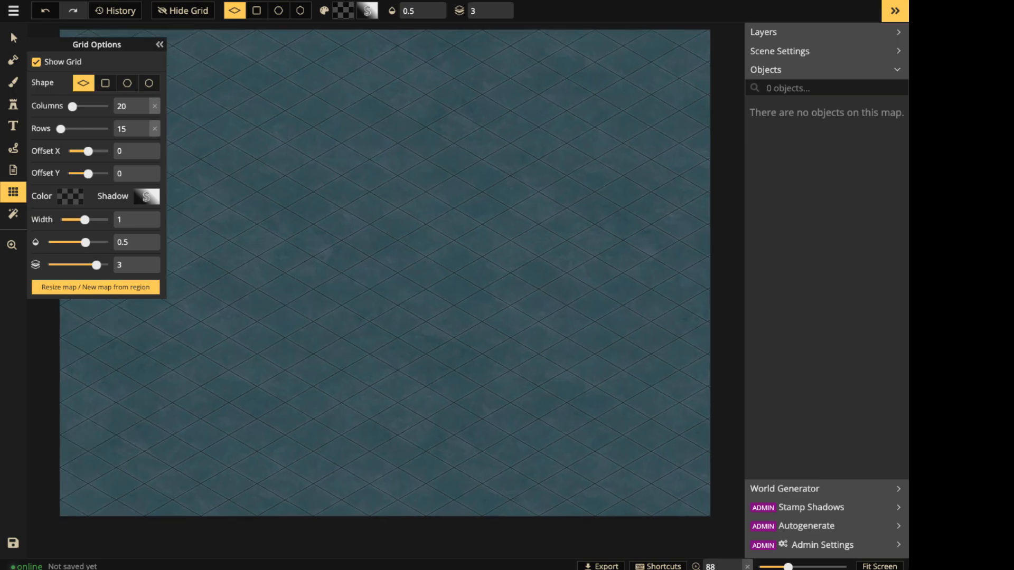
scroll(386, 290, "up", 3)
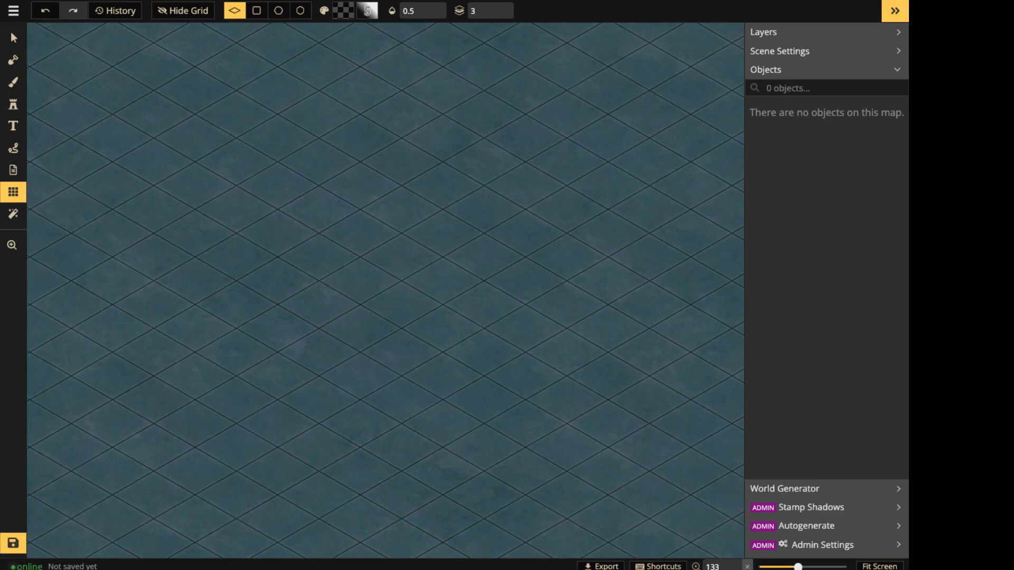
left_click(13, 149)
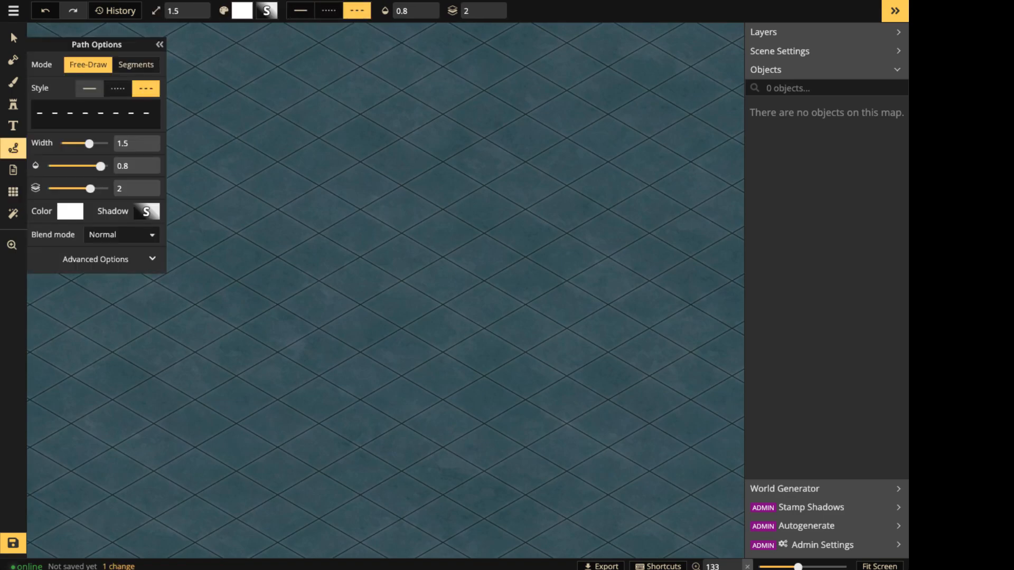
left_click(89, 89)
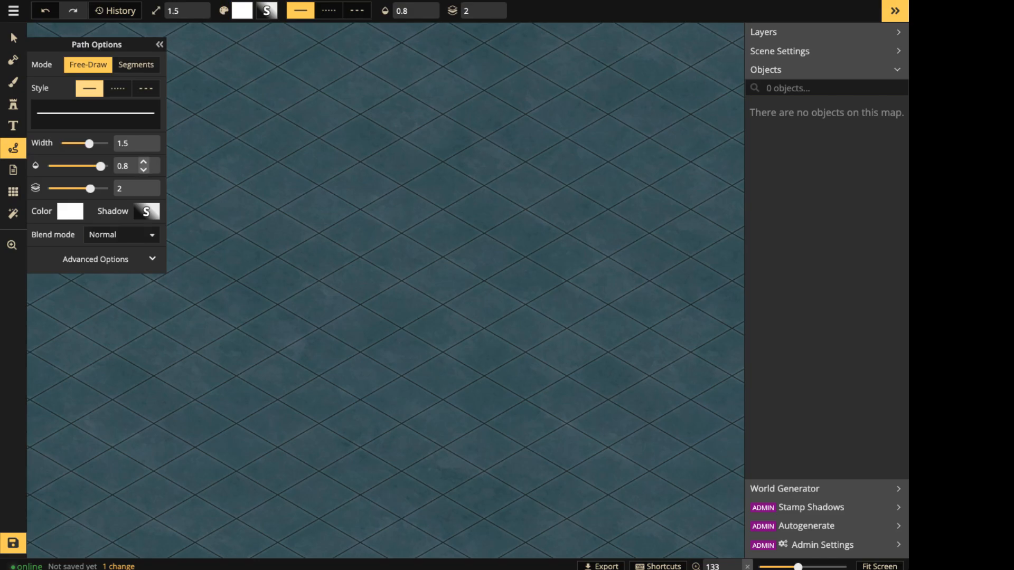
left_click_drag(89, 144, 116, 166)
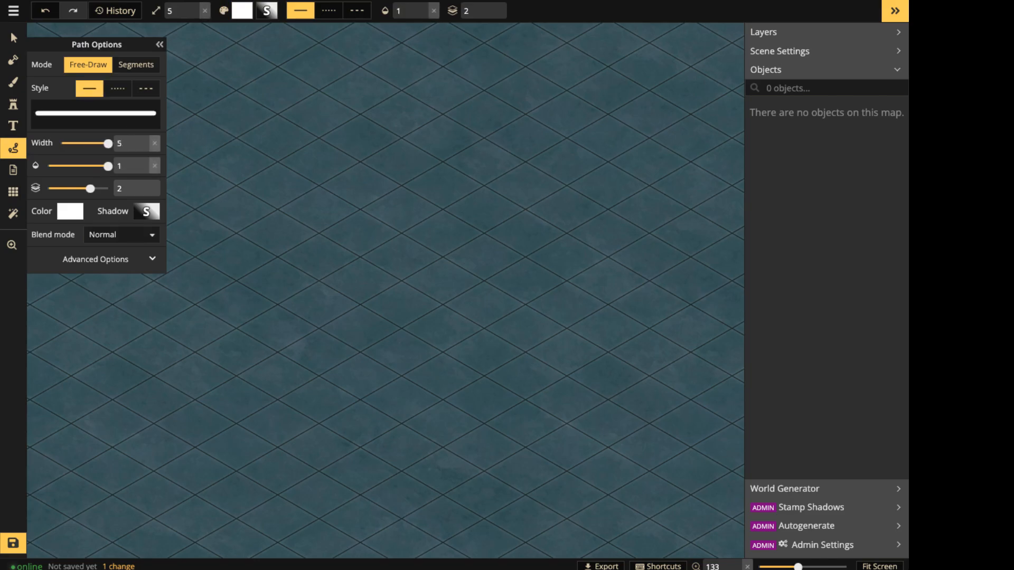
left_click_drag(235, 281, 279, 305)
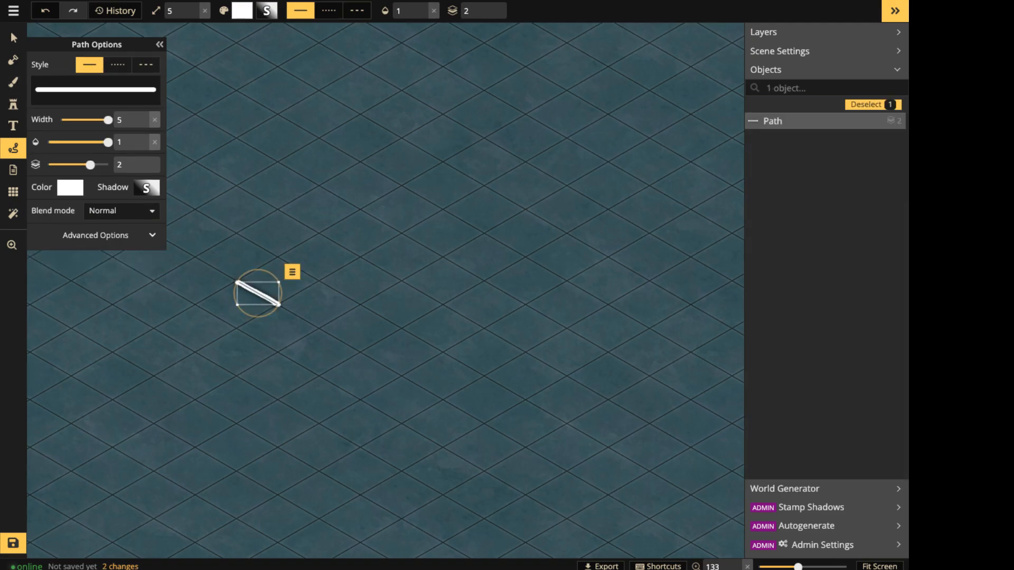
Lower the grid's layer to -5 so it sits beneath the path.
left_click(13, 193)
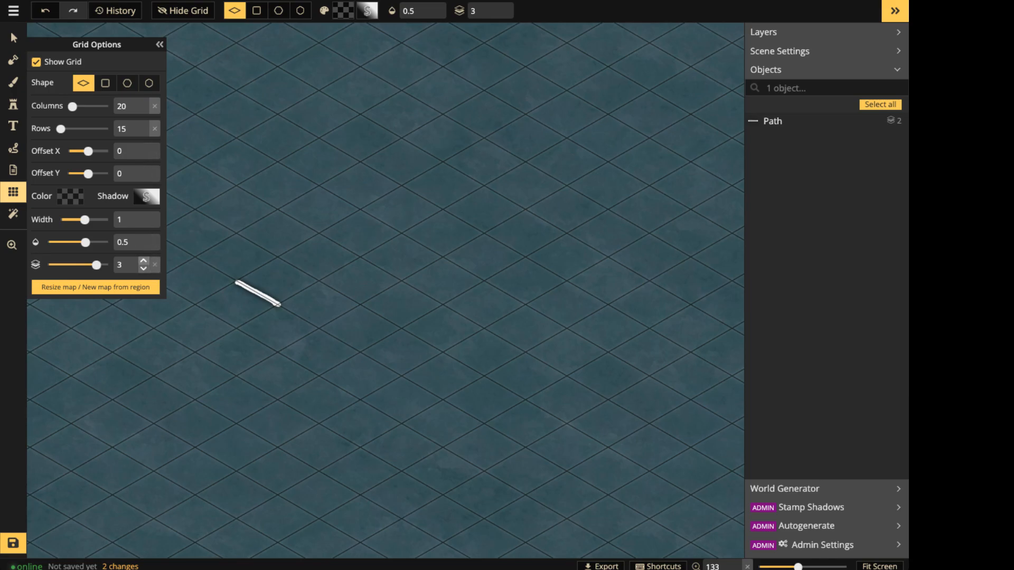
left_click_drag(97, 265, 47, 265)
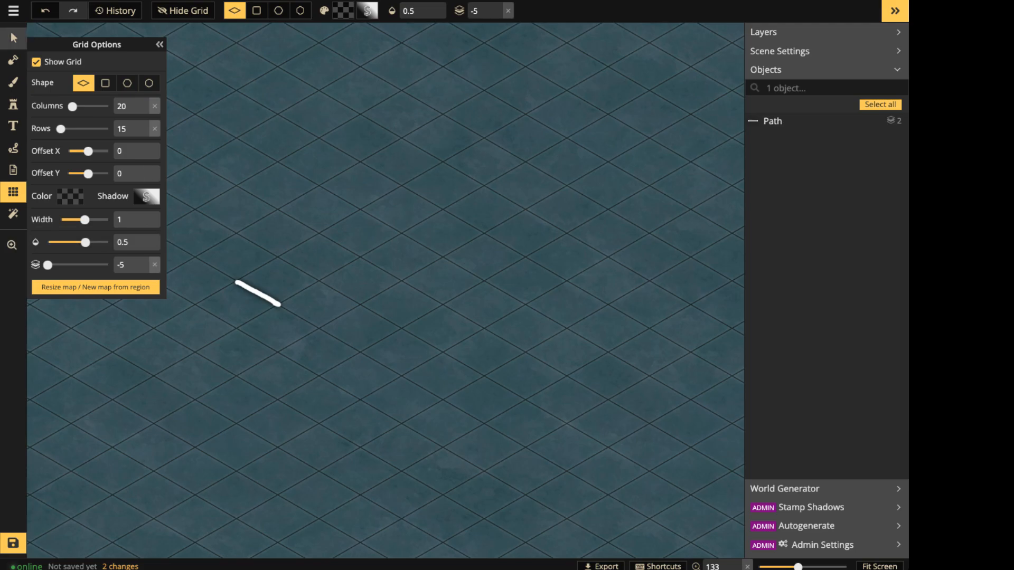
Delete the white test path from the map.
left_click(13, 38)
left_click(258, 293)
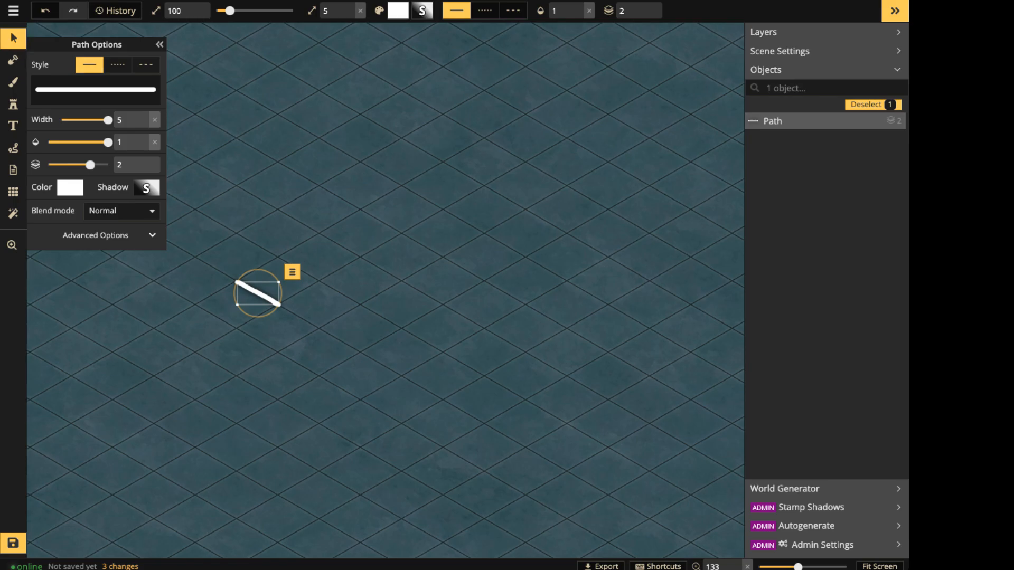
key("Delete")
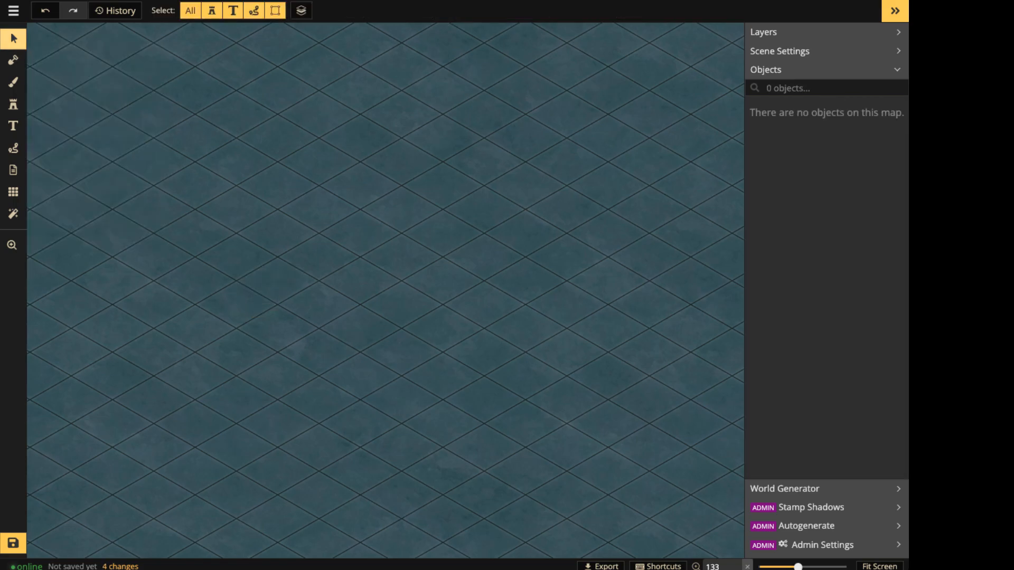
scroll(350, 249, "down", 6)
key("space")
left_click_drag(349, 249, 405, 208)
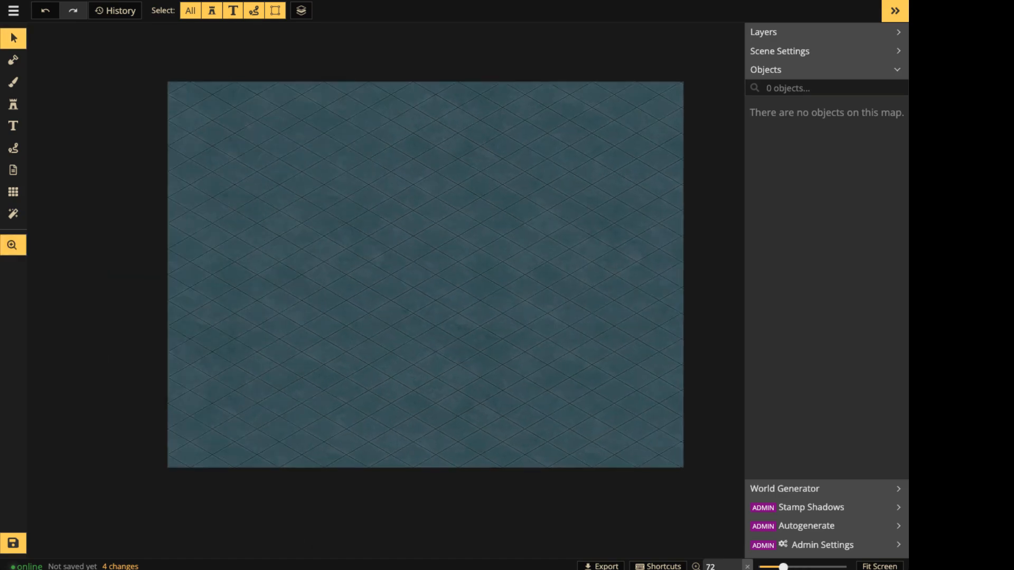
scroll(353, 253, "up", 3)
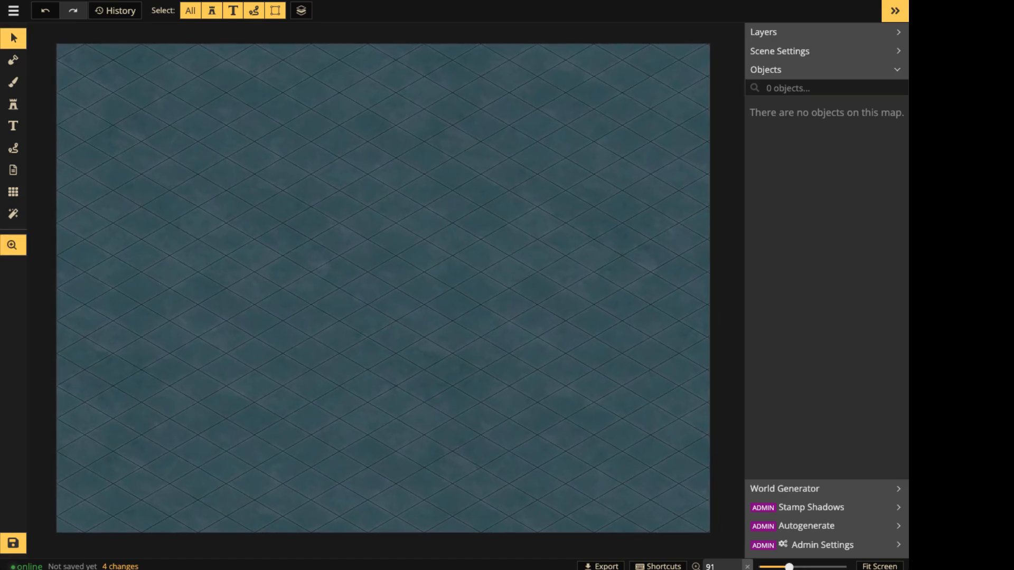
scroll(383, 275, "up", 1)
scroll(383, 275, "down", 1)
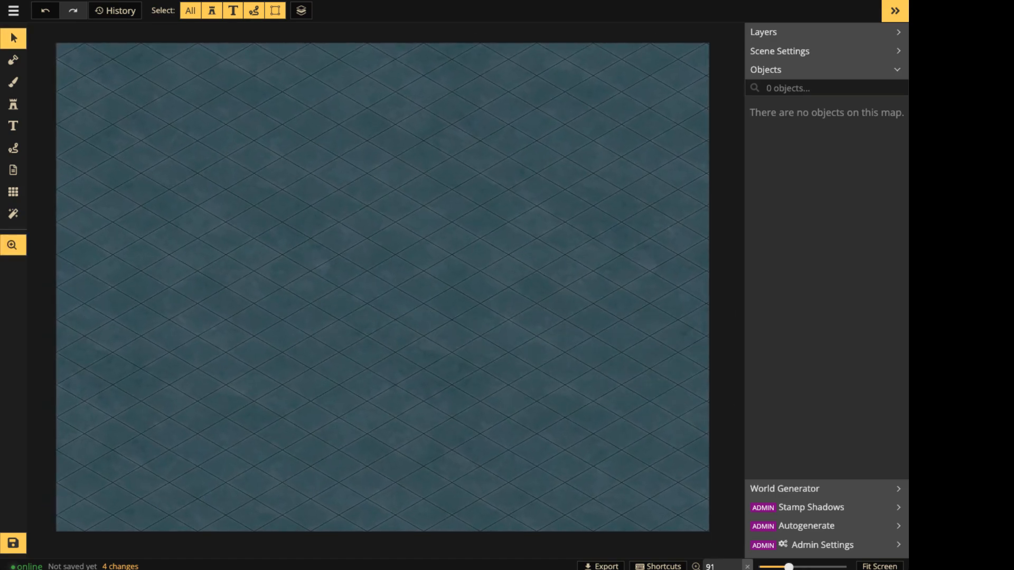
left_click(13, 192)
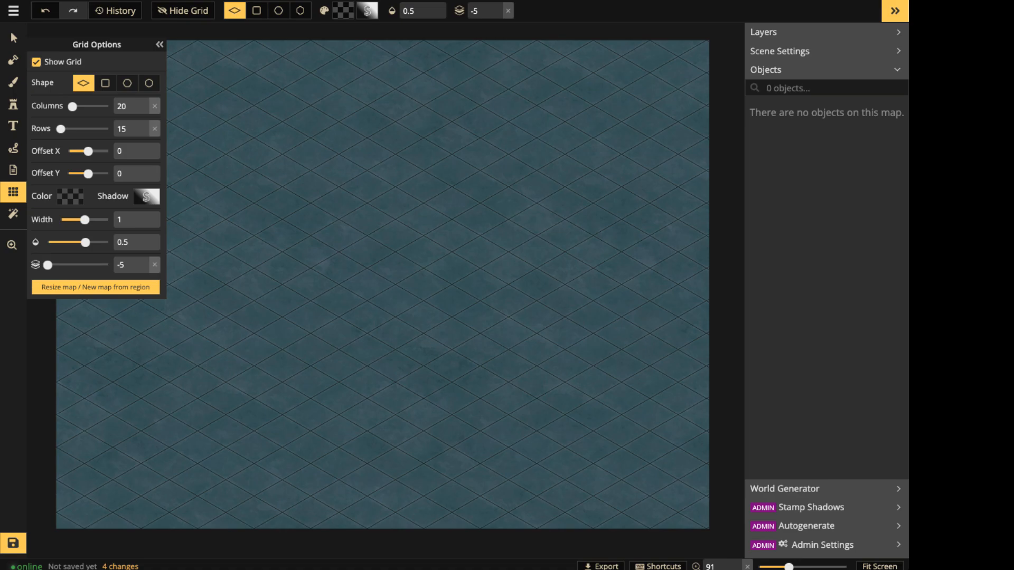
Draw a straight white path along the lower-left edge of one grid cell.
scroll(370, 259, "up", 2)
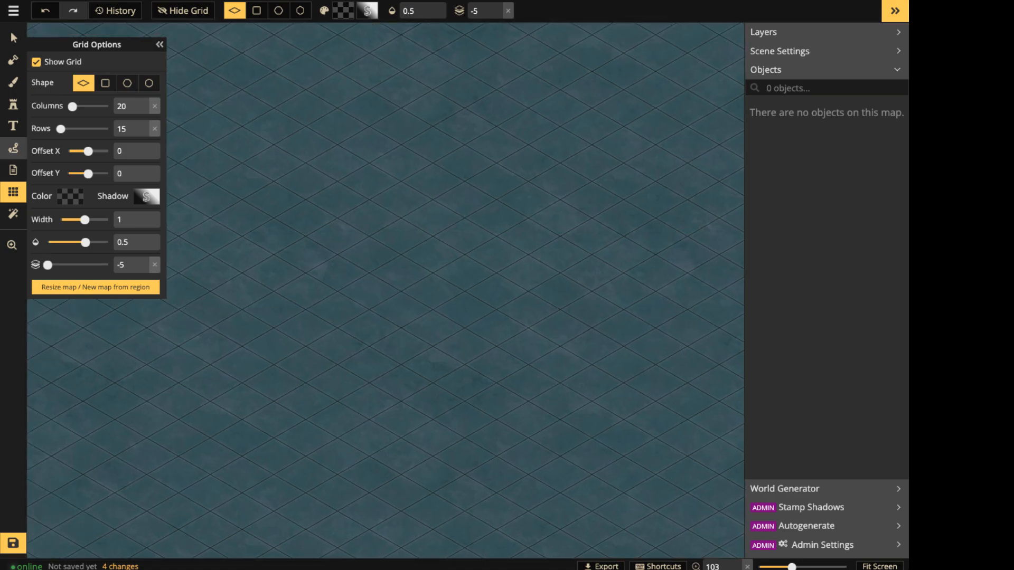
left_click(13, 149)
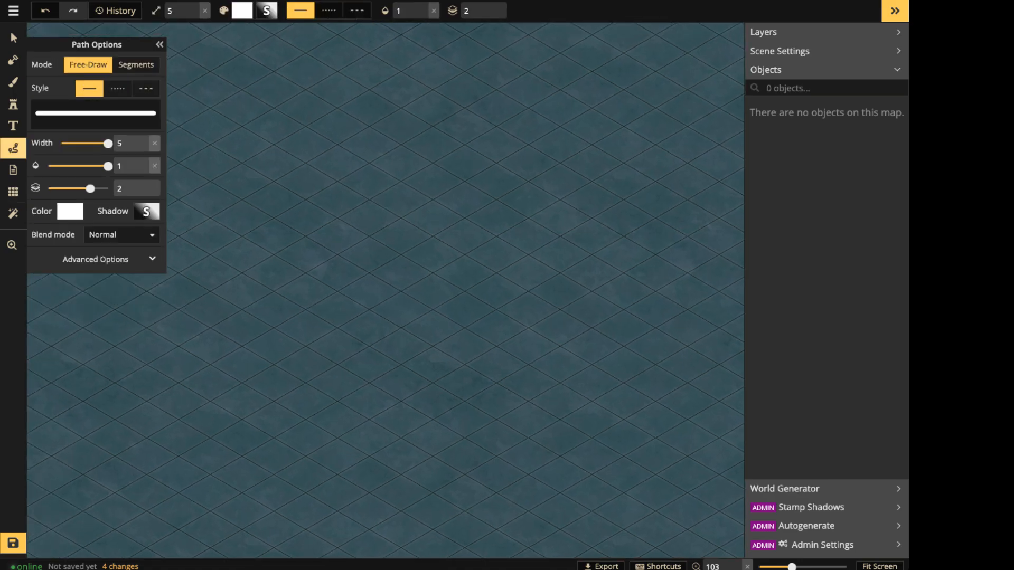
left_click_drag(273, 217, 306, 238)
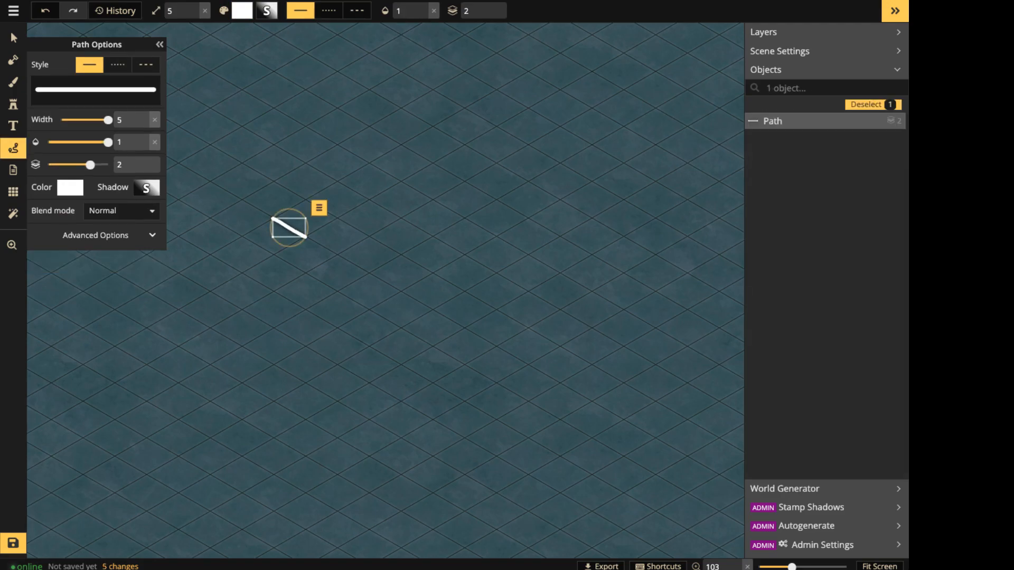
Remove the path's shadow by setting its blur to 0 and its color to fully transparent.
left_click(146, 188)
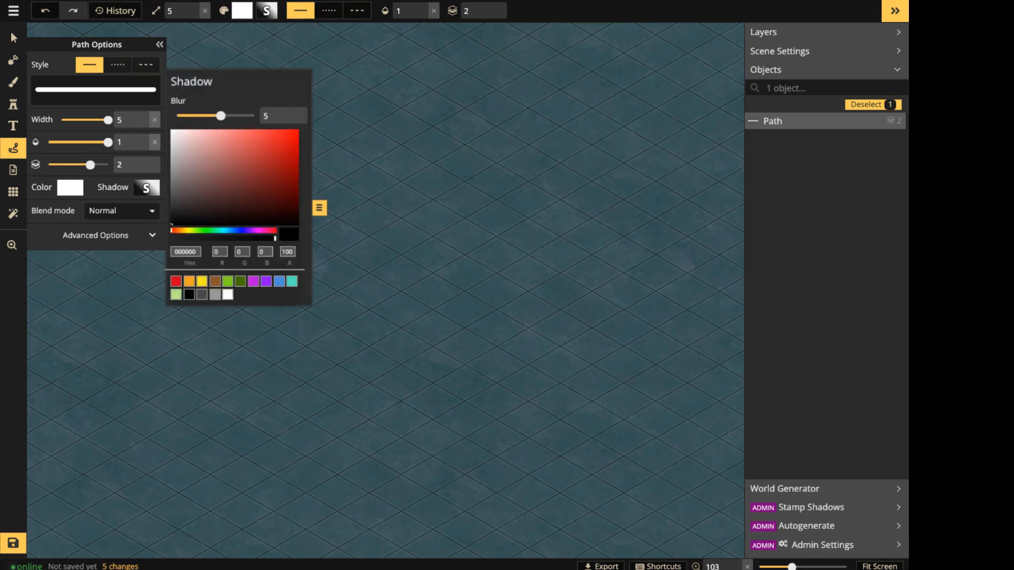
left_click_drag(220, 117, 176, 117)
left_click(171, 237)
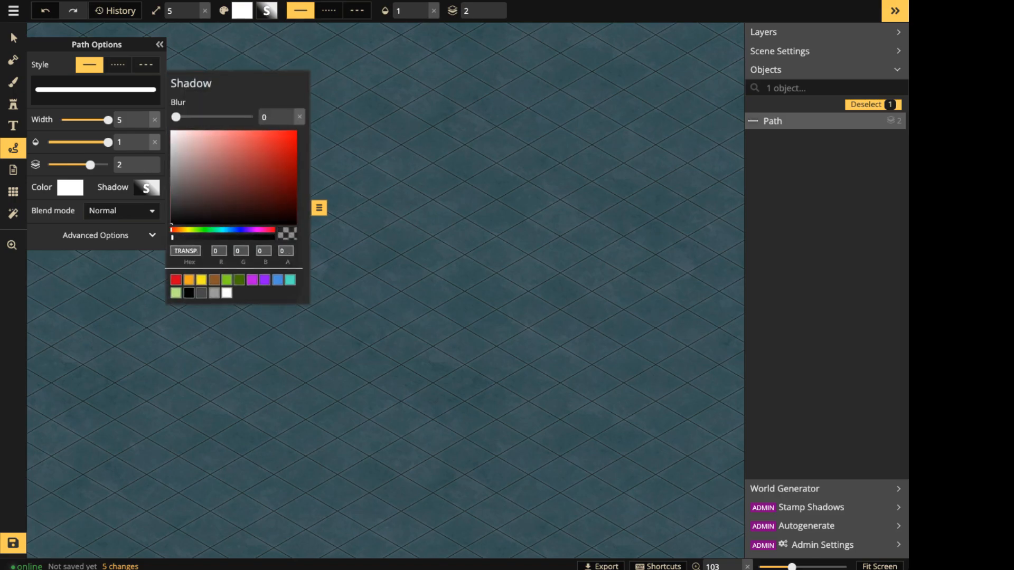
left_click(338, 238)
Duplicate the path and mirror the copy onto the cell's lower-right edge, forming a V.
key("ctrl+v")
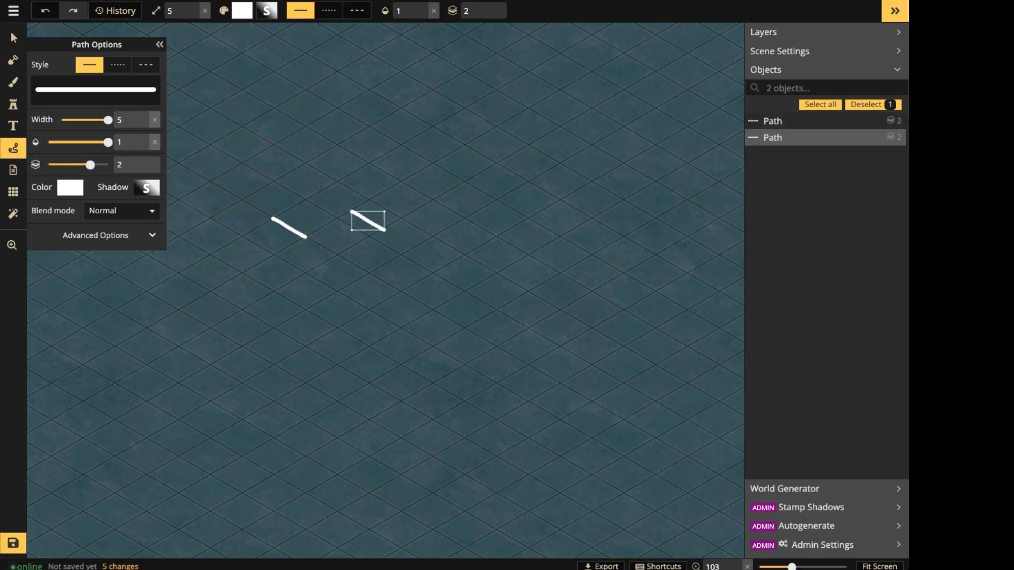
left_click_drag(385, 230, 320, 229)
left_click(310, 192)
Duplicate both V paths and flip the copies vertically to close a diamond around the grid cell.
scroll(310, 192, "up", 2)
scroll(294, 243, "up", 2)
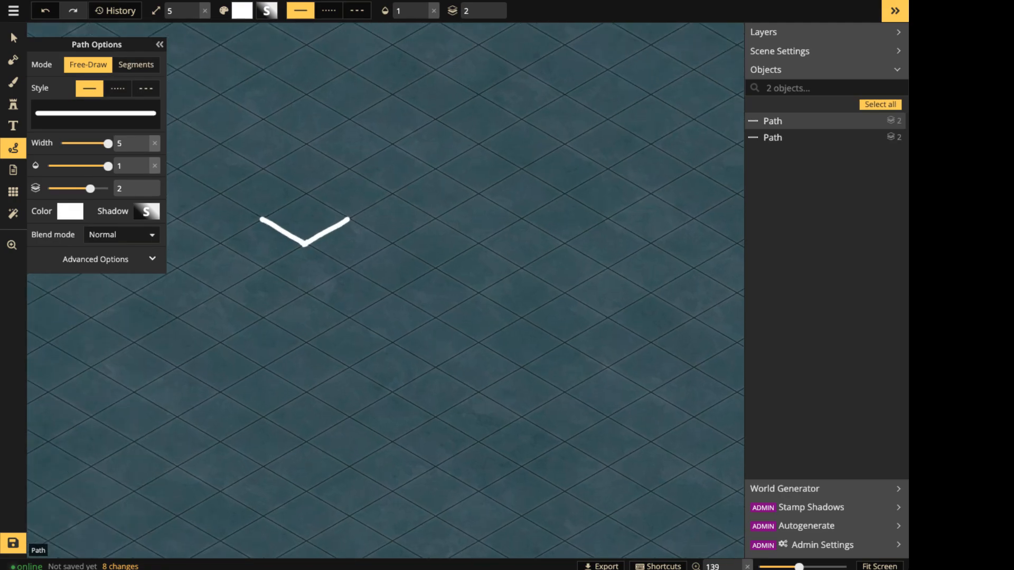
left_click(13, 38)
left_click_drag(258, 185, 359, 271)
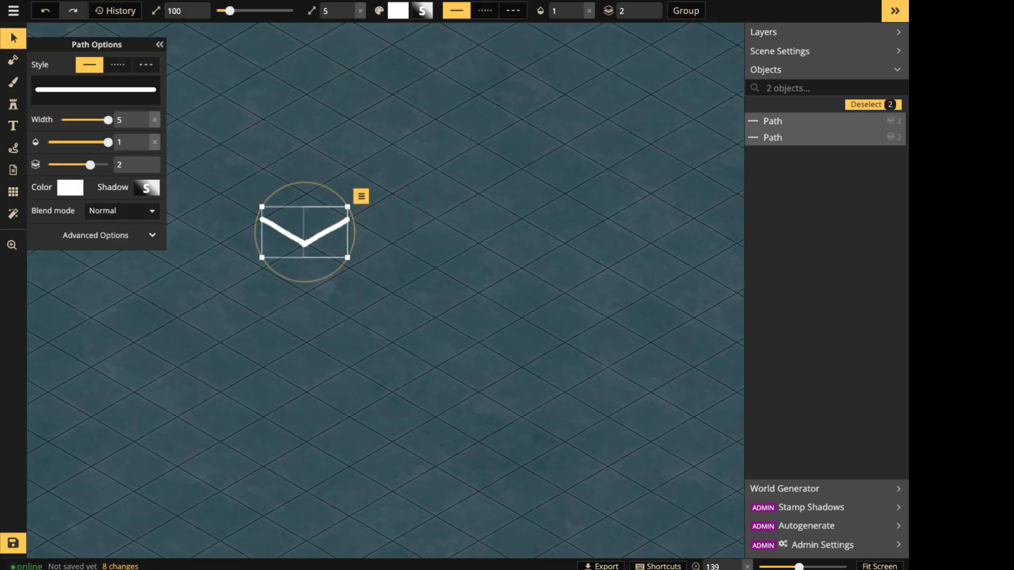
left_click_drag(306, 239, 306, 205, "alt")
key("Escape")
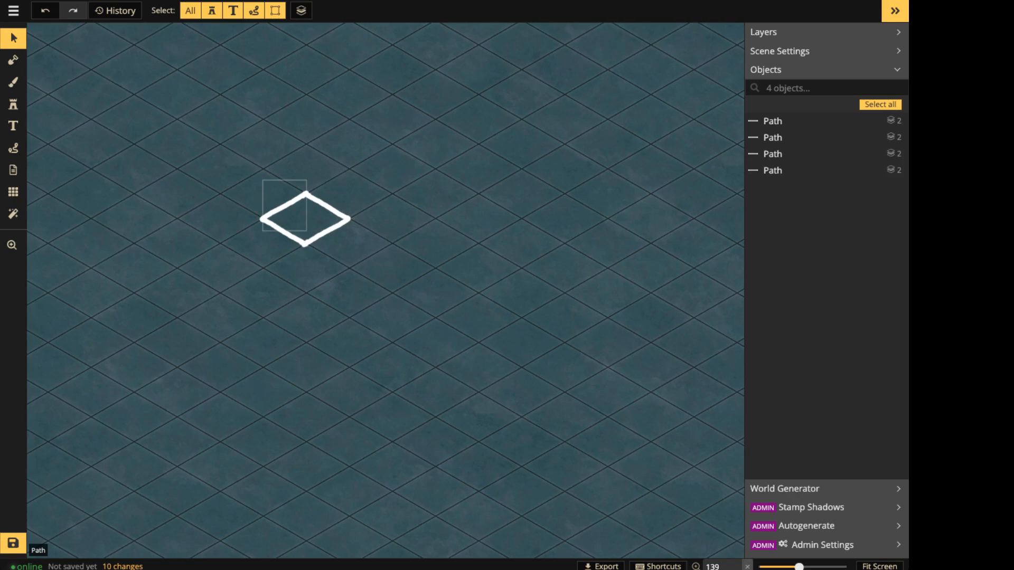
Place three vertical copies of a diamond edge, rising from the diamond's left, upper and right corners.
left_click(284, 206)
key("ctrl+c")
key("ctrl+v")
left_click_drag(306, 145, 263, 193)
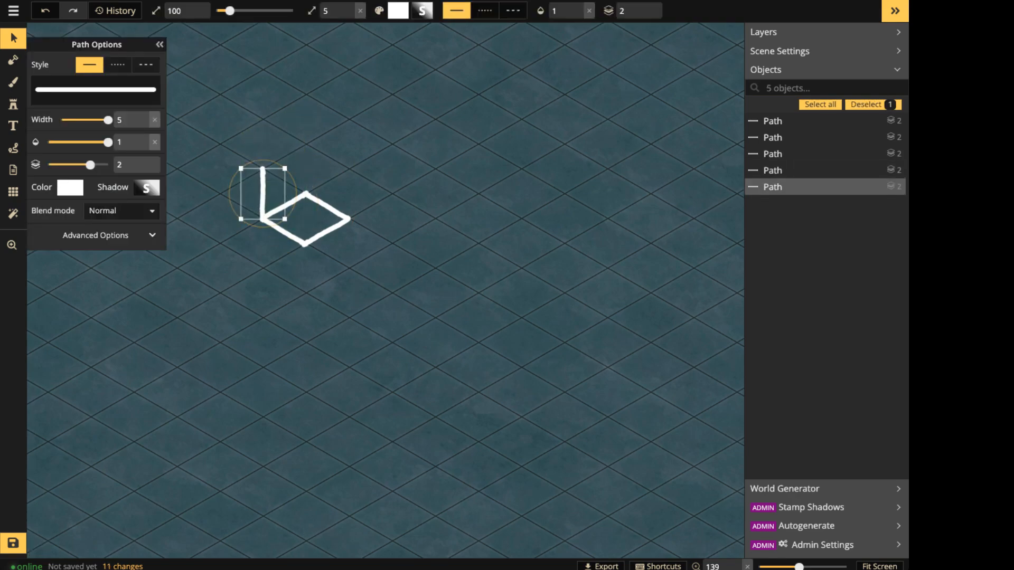
key("ctrl+v")
left_click_drag(309, 163, 306, 169)
key("ctrl+v")
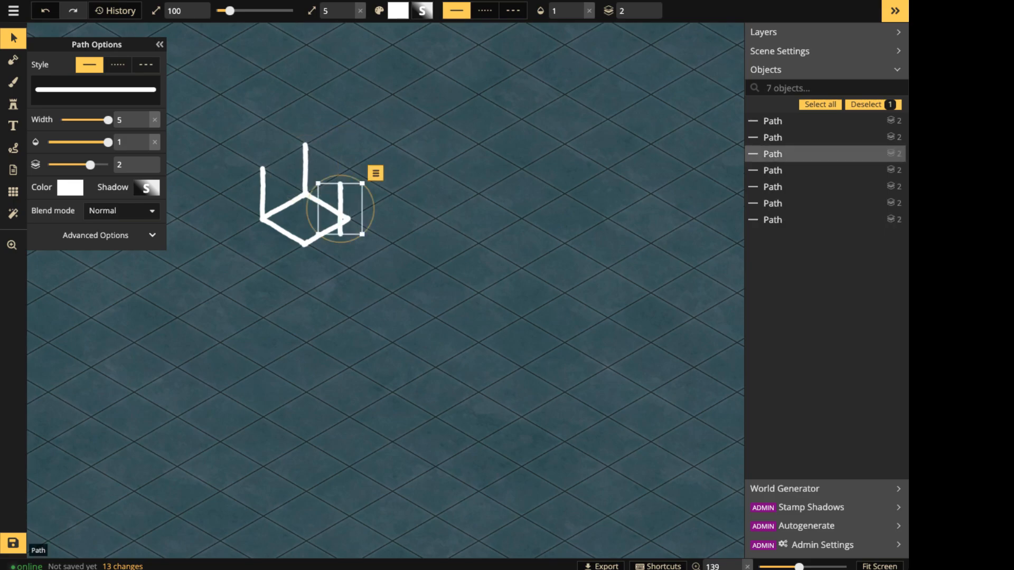
left_click_drag(340, 209, 349, 194)
left_click(316, 216)
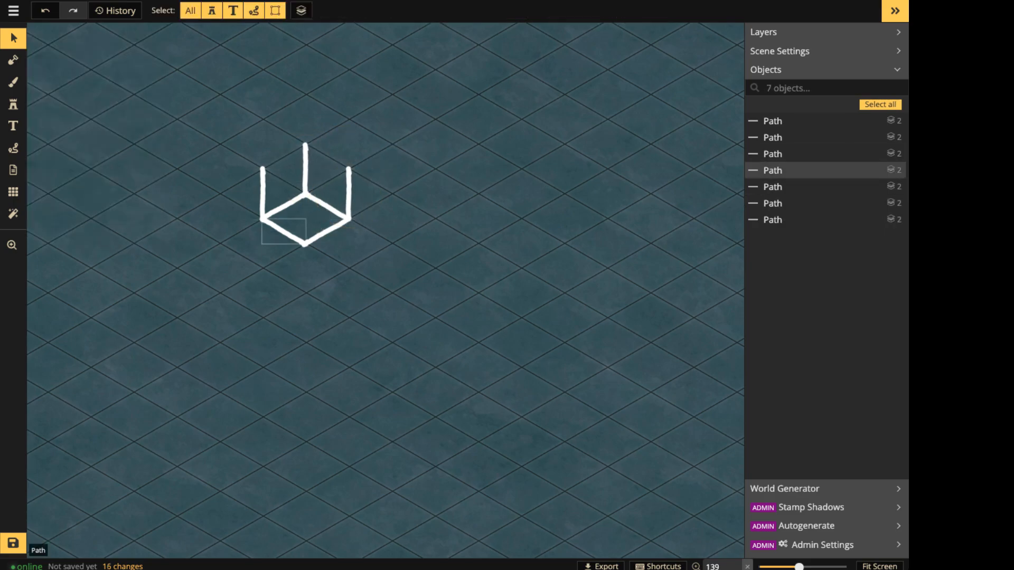
Duplicate the diamond's two upper edges and place the copies across the tops of the three vertical lines.
left_click(285, 206)
left_click(327, 207, "shift")
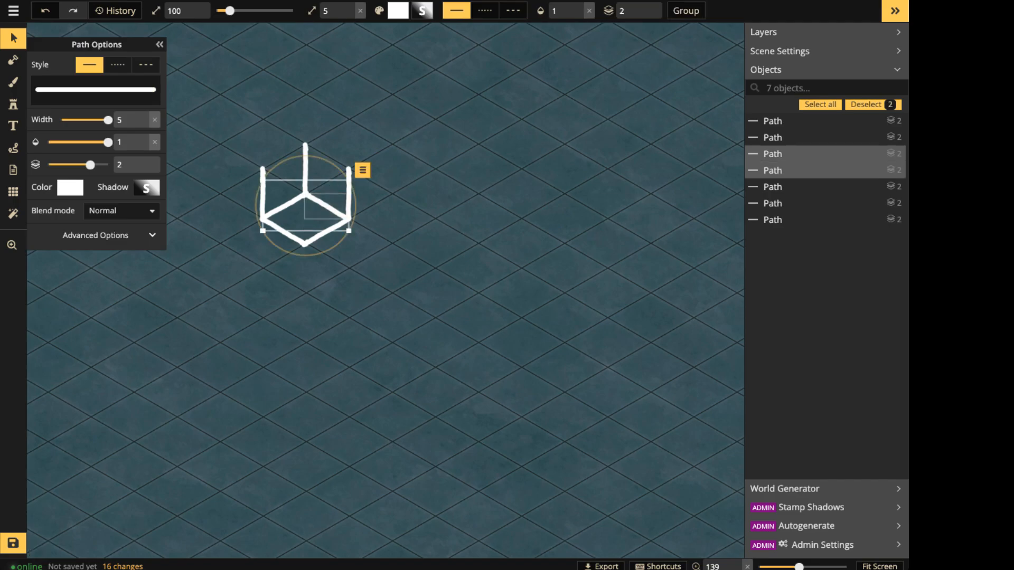
key("ctrl+v")
left_click_drag(350, 145, 306, 155)
left_click(289, 244)
Select all nine paths of the isometric cube and group them.
scroll(288, 243, "up", 6)
middle_click_drag(289, 242, 297, 403)
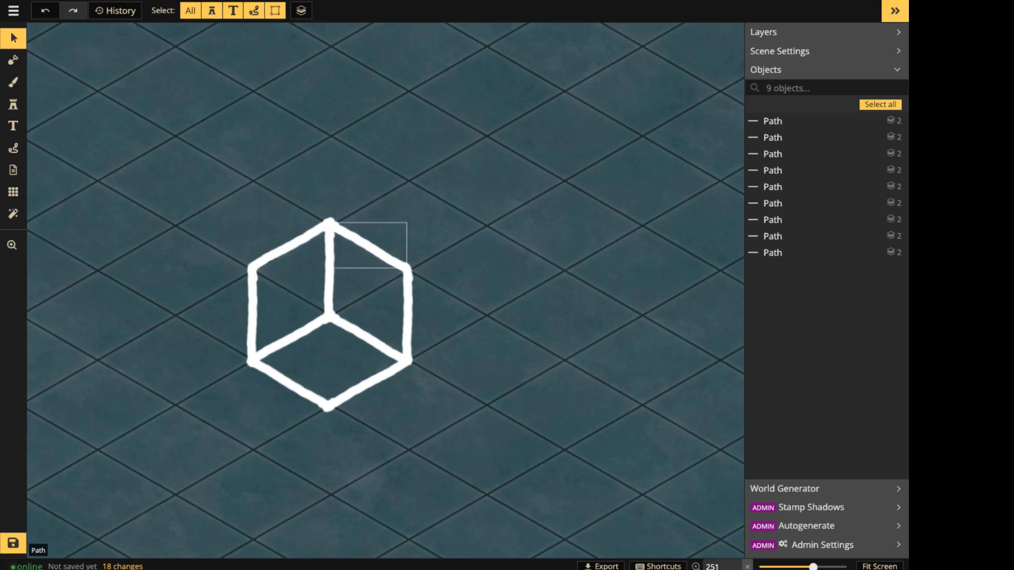
left_click_drag(220, 179, 460, 462)
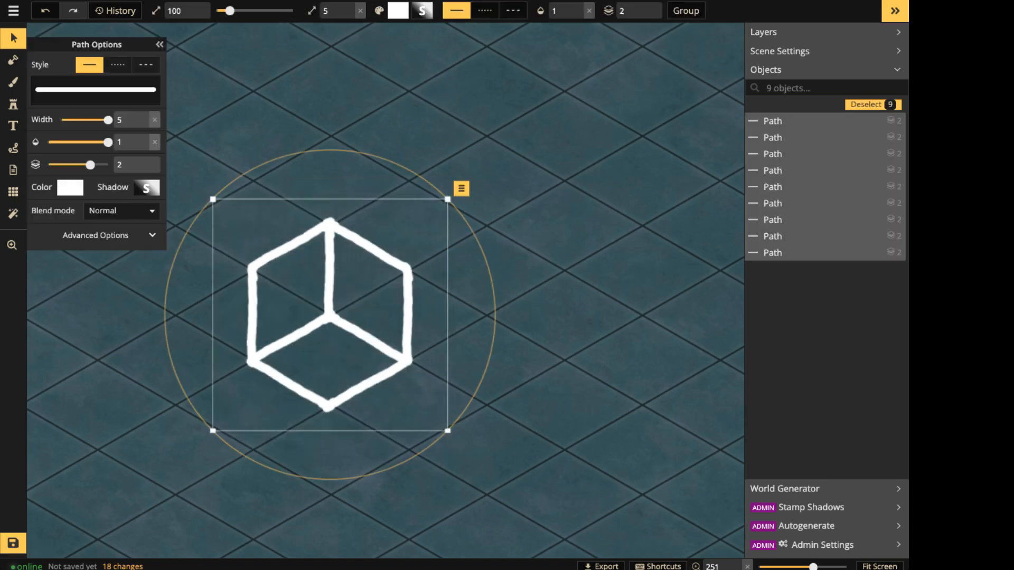
left_click(686, 11)
Move the grouped cube to the upper-left corner of the map and deselect it.
scroll(288, 340, "down", 6)
scroll(308, 327, "down", 1)
left_click_drag(308, 327, 562, 314)
left_click_drag(562, 314, 317, 171)
key("Escape")
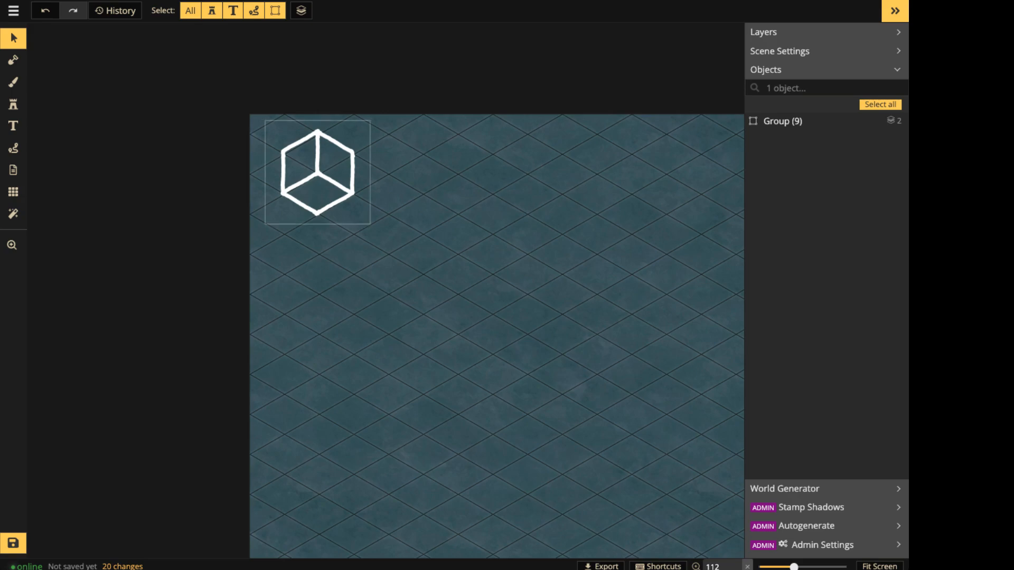
Fill the entire map's background layer with solid black using a rectangle brush shape at opacity 1.
scroll(424, 235, "down", 5)
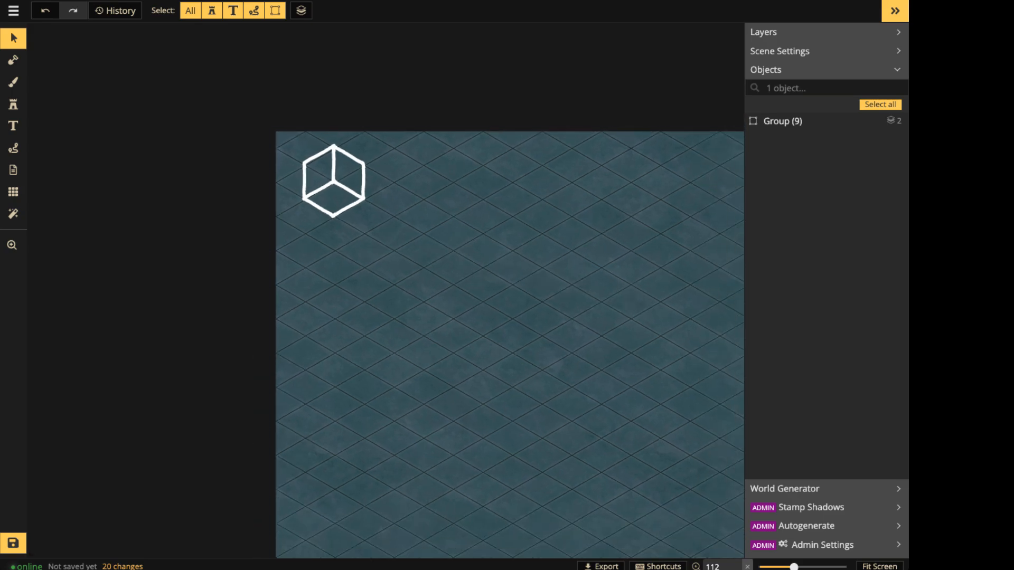
key("space")
left_click_drag(423, 234, 247, 171)
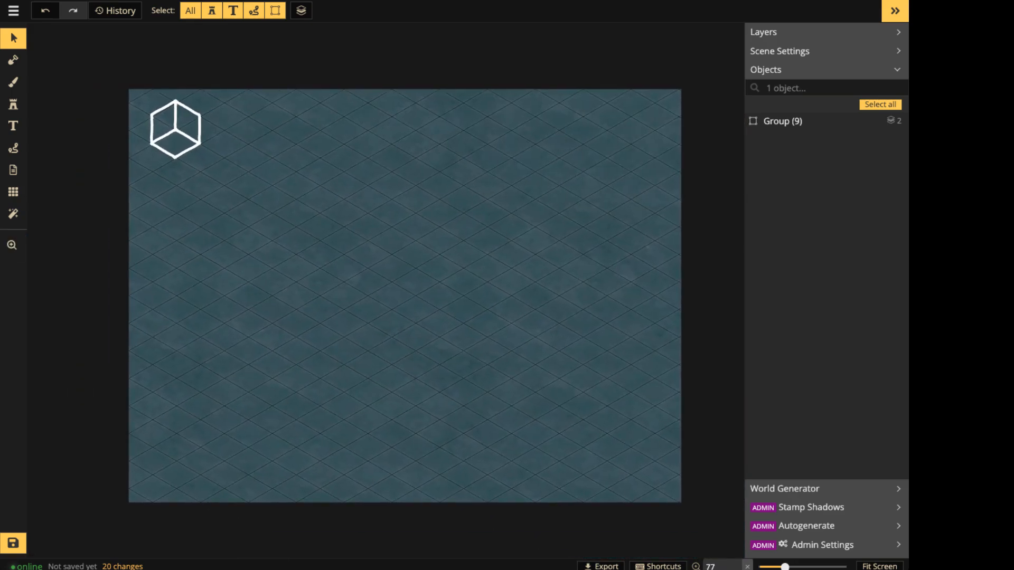
left_click(13, 82)
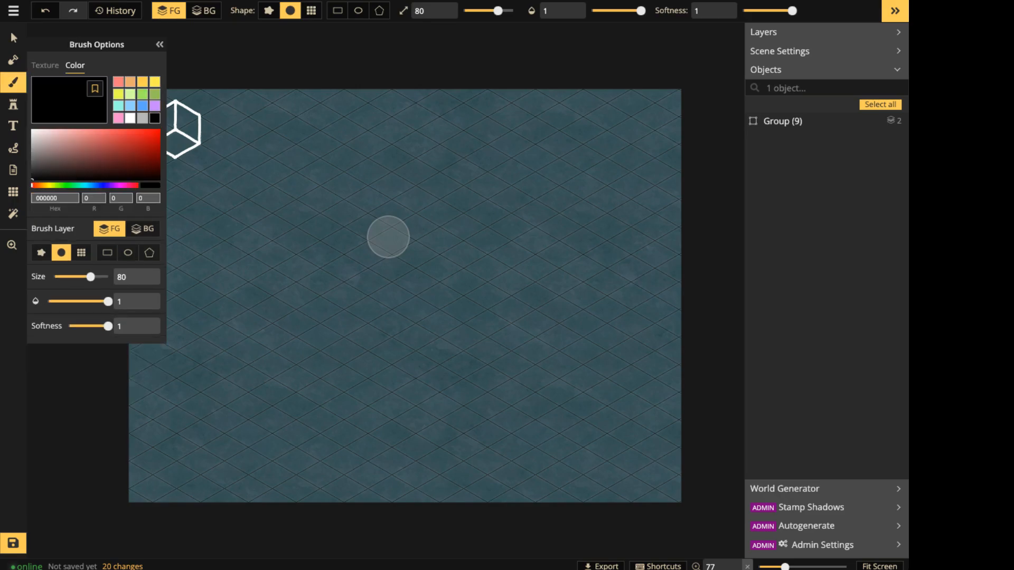
scroll(383, 231, "down", 2)
key("space")
left_click_drag(336, 232, 376, 229)
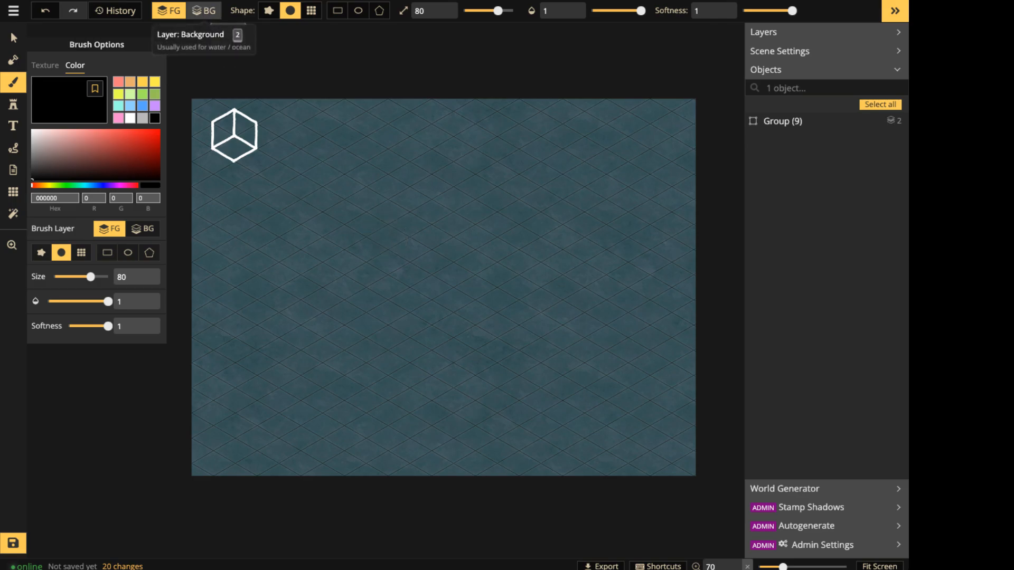
left_click(204, 11)
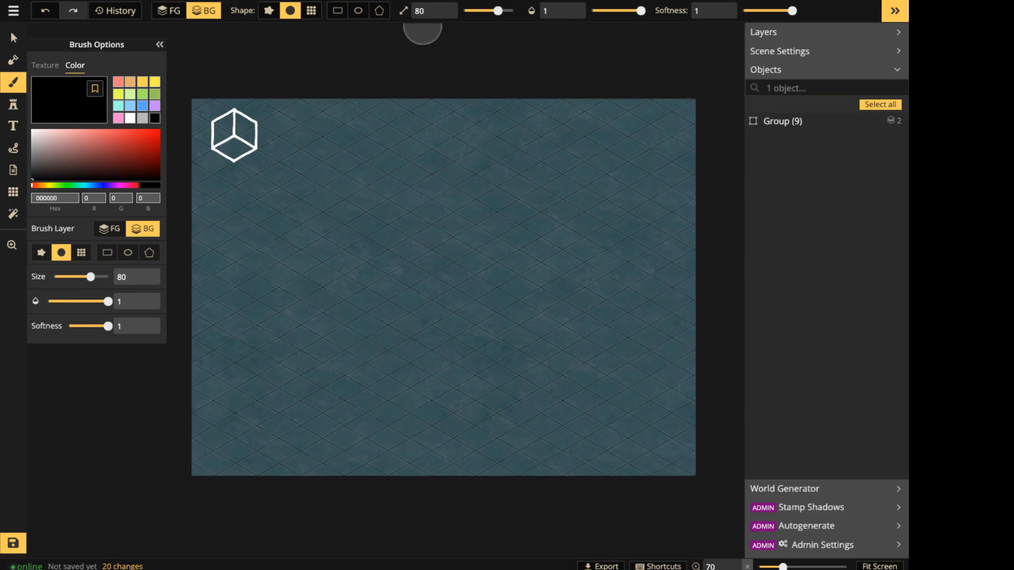
left_click(337, 11)
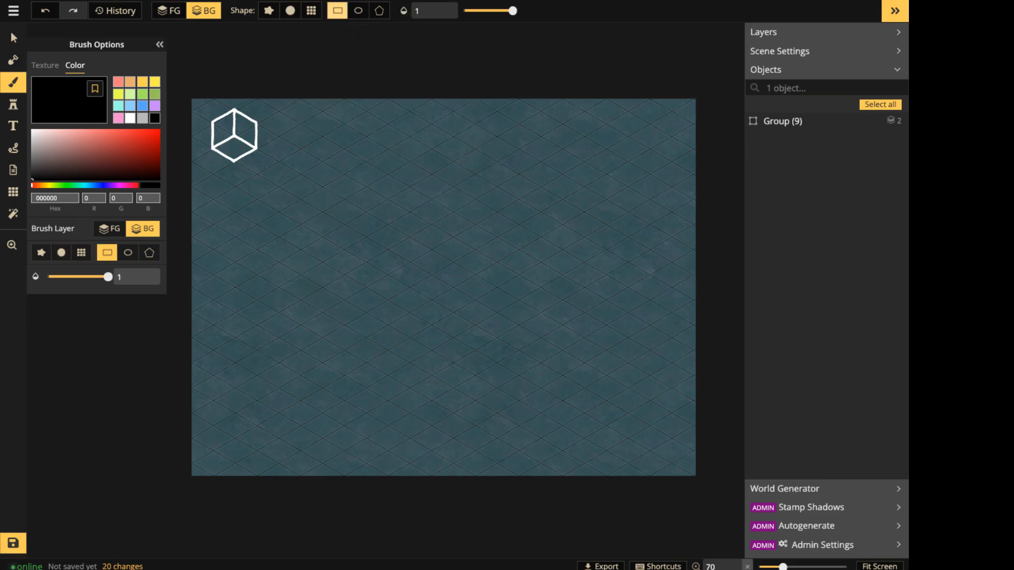
left_click_drag(174, 79, 745, 515)
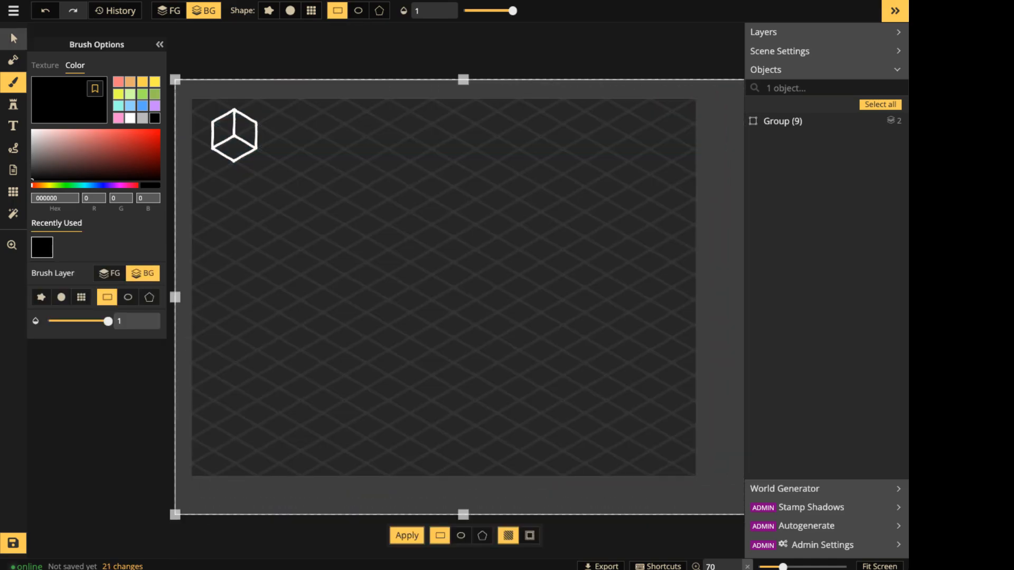
left_click(13, 38)
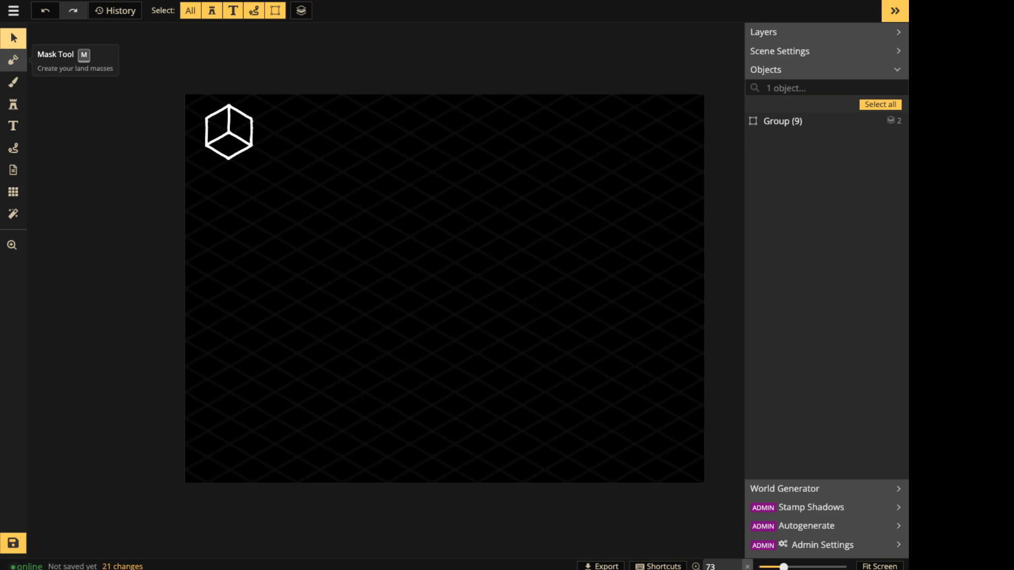
Add a single land tile near the map's lower middle using the Mask tool's grid-block shape at size 1.
left_click(13, 59)
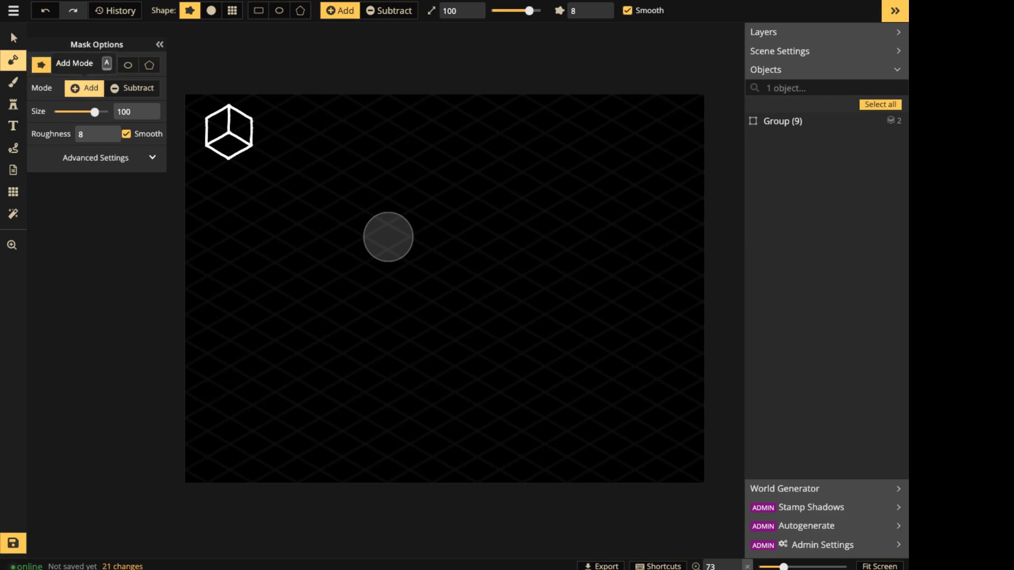
key("d")
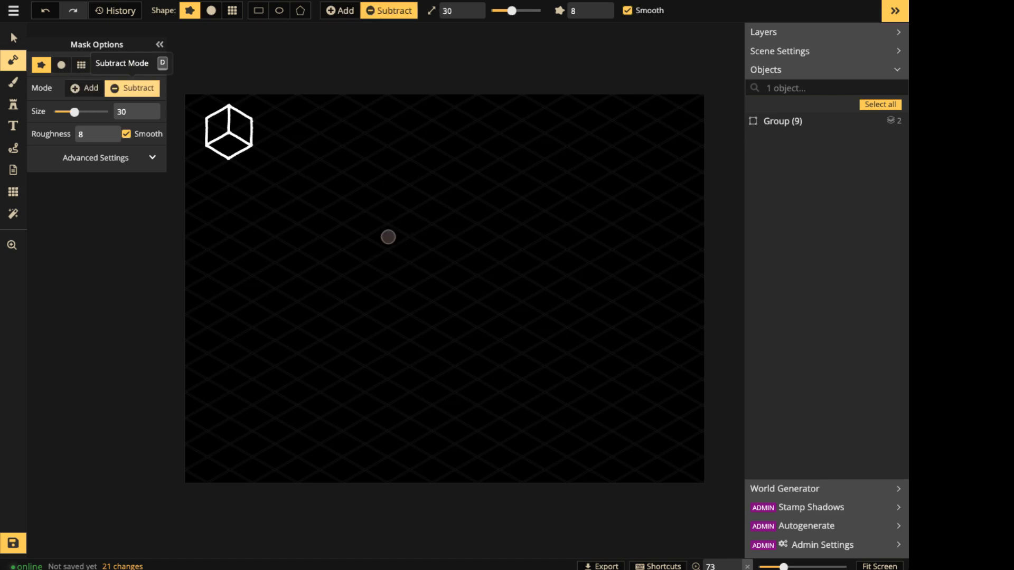
key("a")
key("d")
key("a")
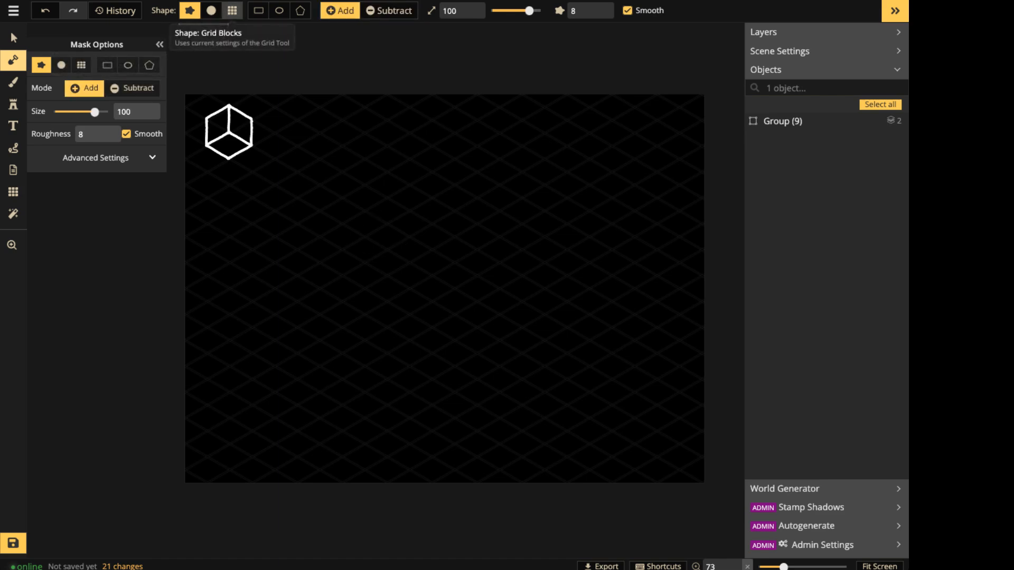
left_click(232, 11)
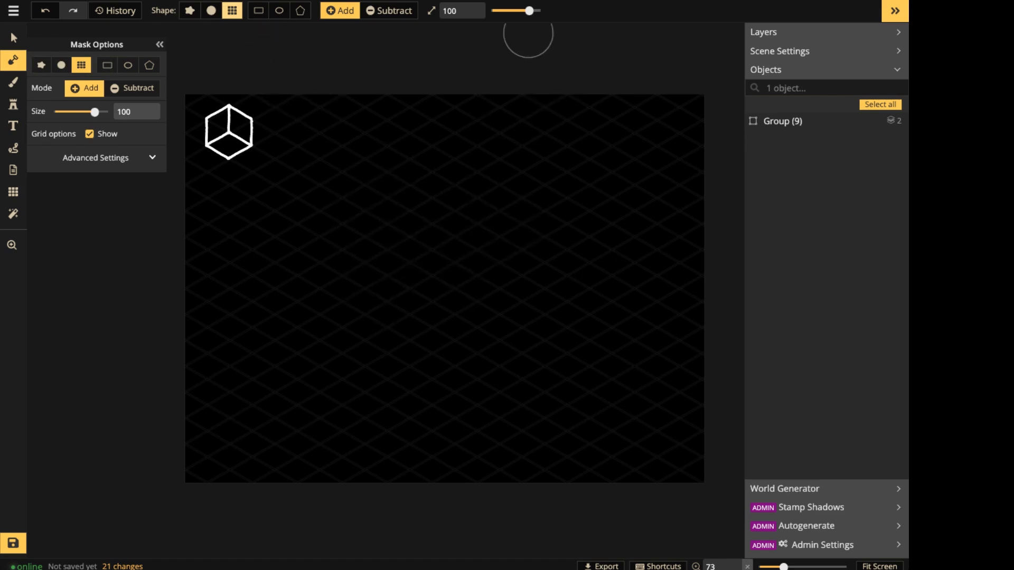
left_click_drag(529, 11, 470, 11)
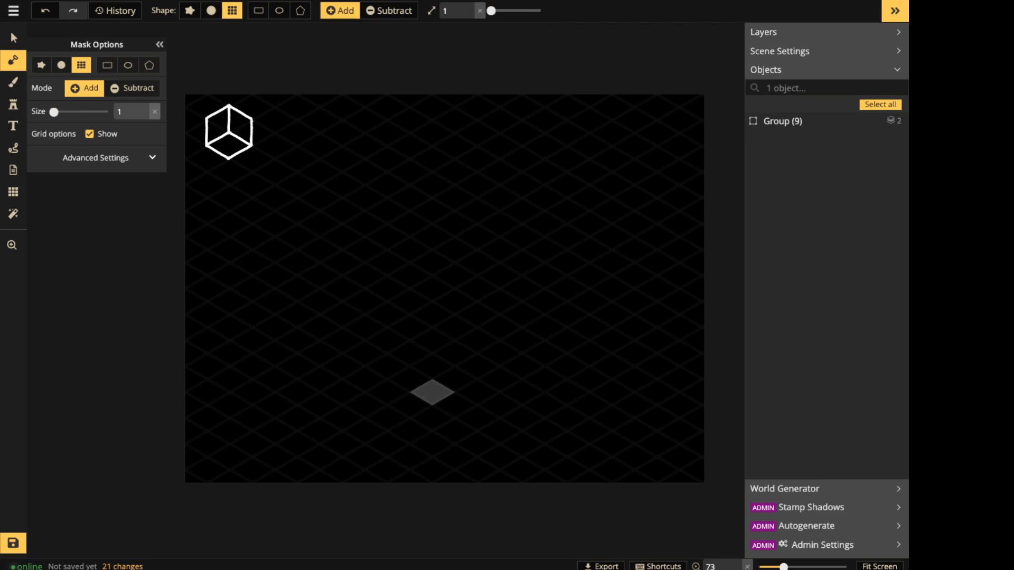
left_click(409, 432)
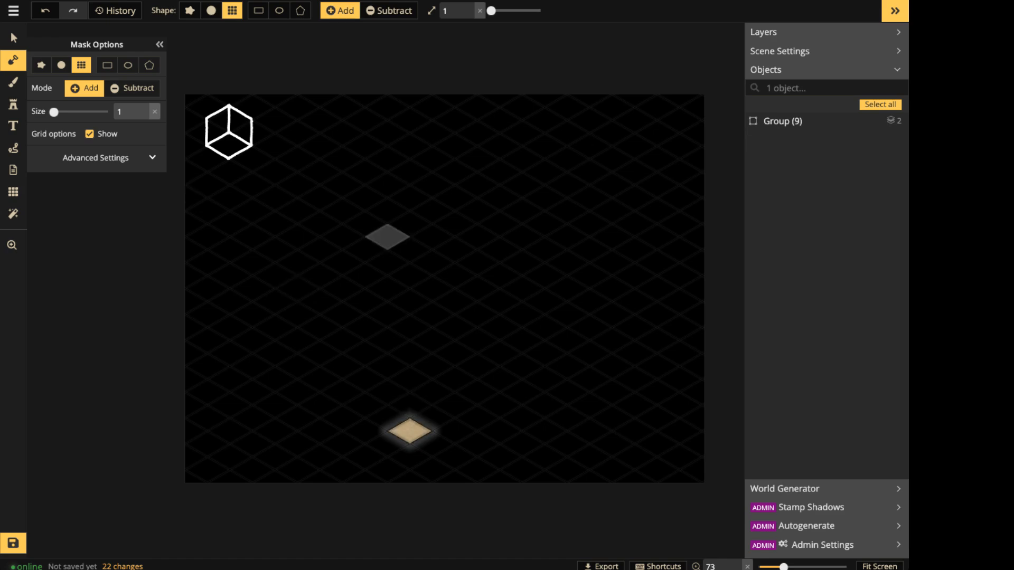
Disable the mask effects and outline a diamond-shaped land area of 10 by 8 tiles from the existing tile.
left_click(105, 158)
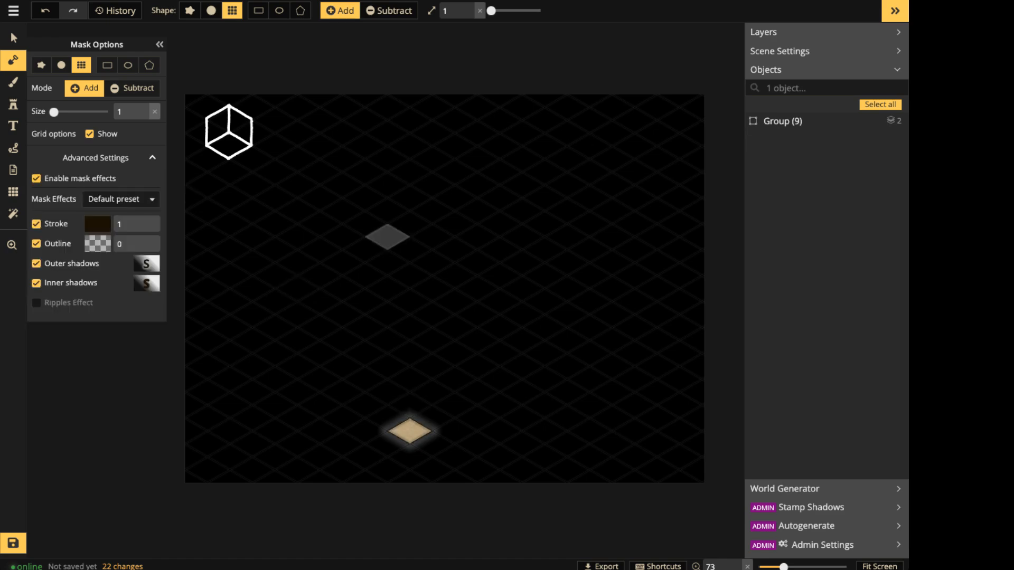
left_click(36, 179)
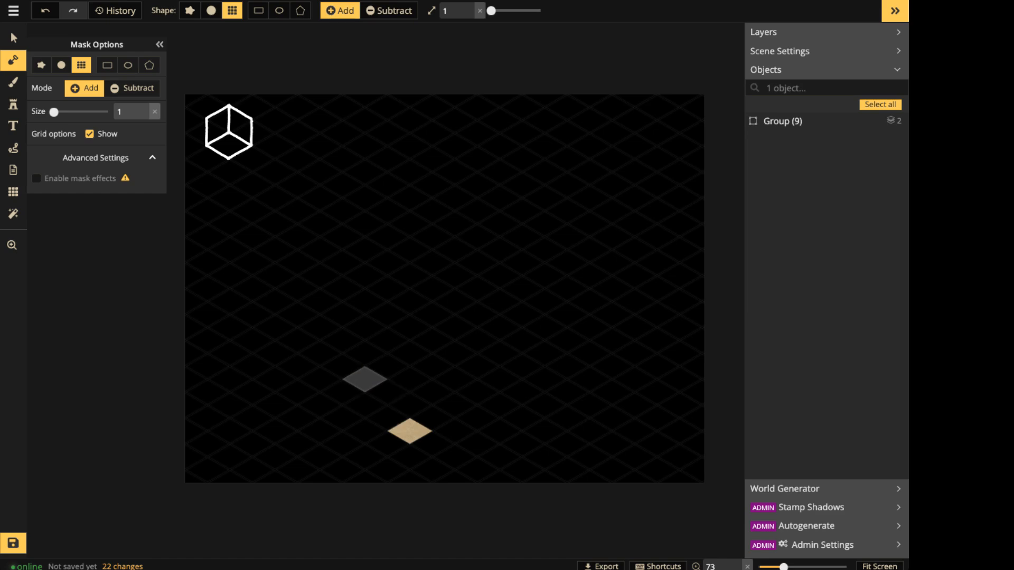
left_click(387, 418)
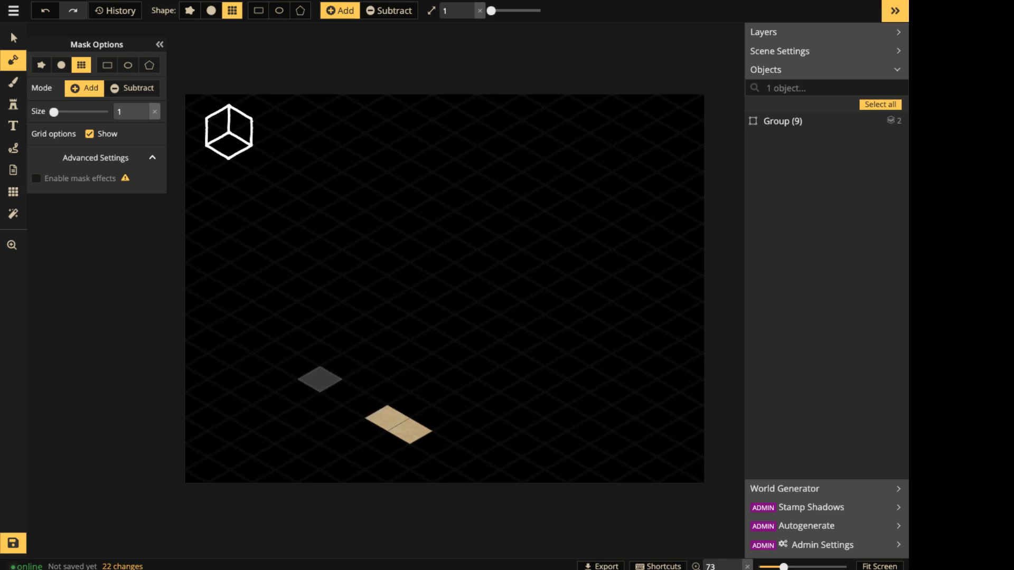
mouse_move(365, 405)
left_mouse_down()
mouse_move(253, 340)
mouse_move(433, 236)
mouse_move(477, 237)
mouse_move(568, 289)
mouse_move(590, 328)
left_mouse_up()
left_click(275, 328)
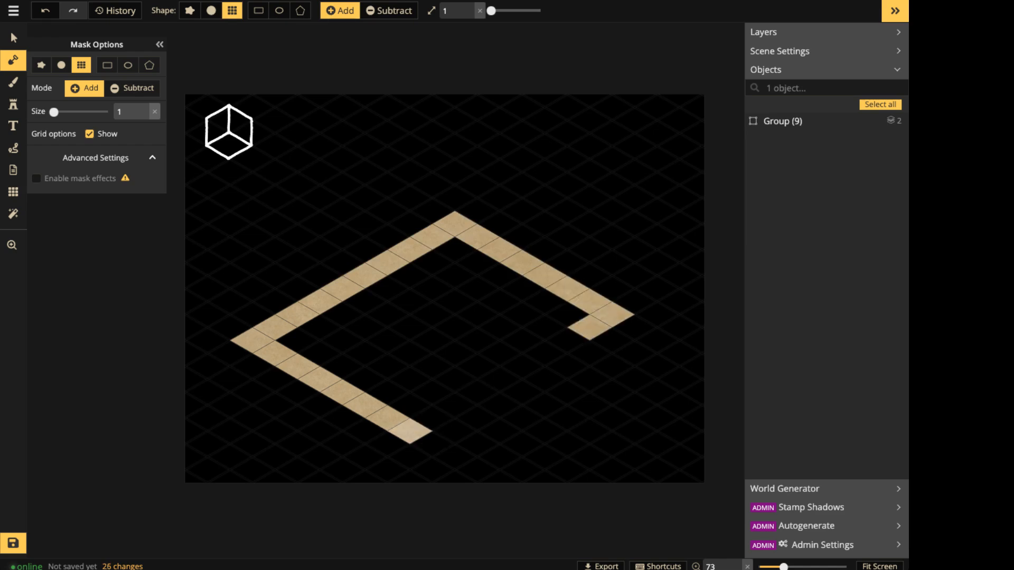
left_click_drag(410, 431, 590, 328)
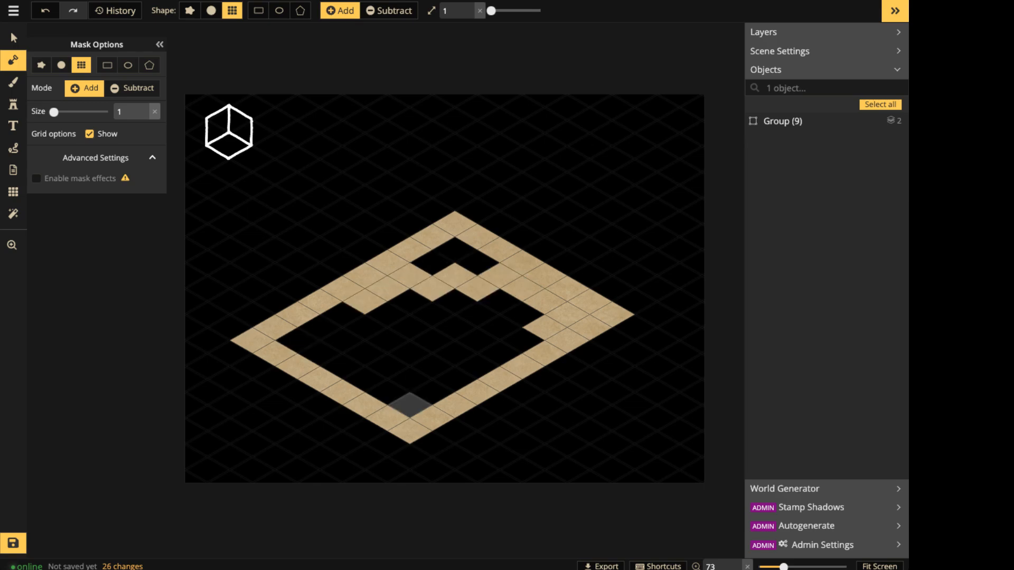
Fill the diamond outline with land tiles and extend its lower-left, lower-right and upper-right sides by one row each.
mouse_move(432, 262)
left_mouse_down()
mouse_move(477, 263)
mouse_move(500, 276)
mouse_move(500, 301)
mouse_move(522, 315)
mouse_move(433, 367)
mouse_move(387, 367)
mouse_move(455, 302)
mouse_move(410, 380)
mouse_move(297, 341)
mouse_move(387, 340)
mouse_move(365, 327)
mouse_move(410, 302)
left_mouse_up()
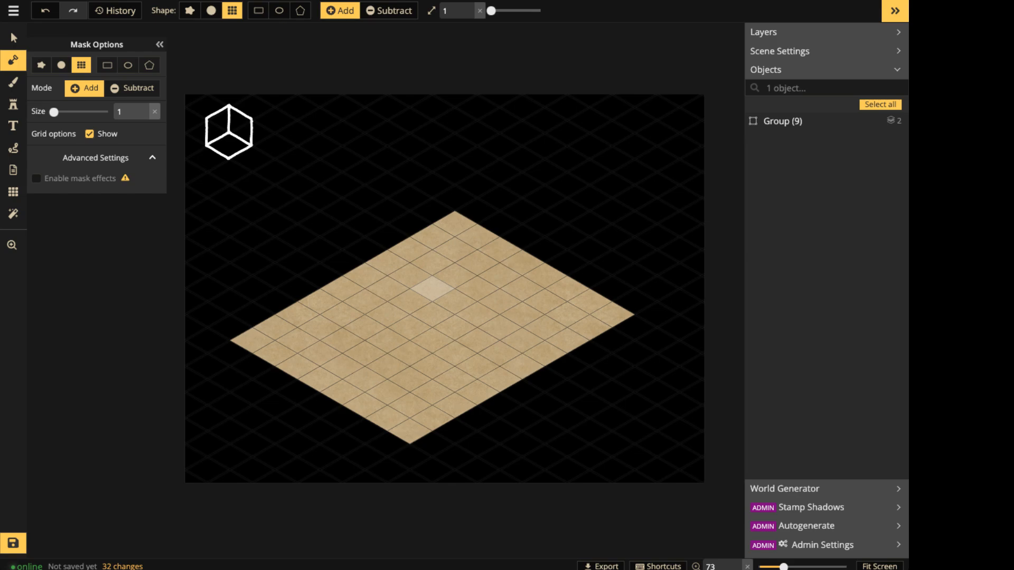
mouse_move(230, 354)
left_mouse_down()
mouse_move(411, 457)
mouse_move(657, 315)
left_mouse_up()
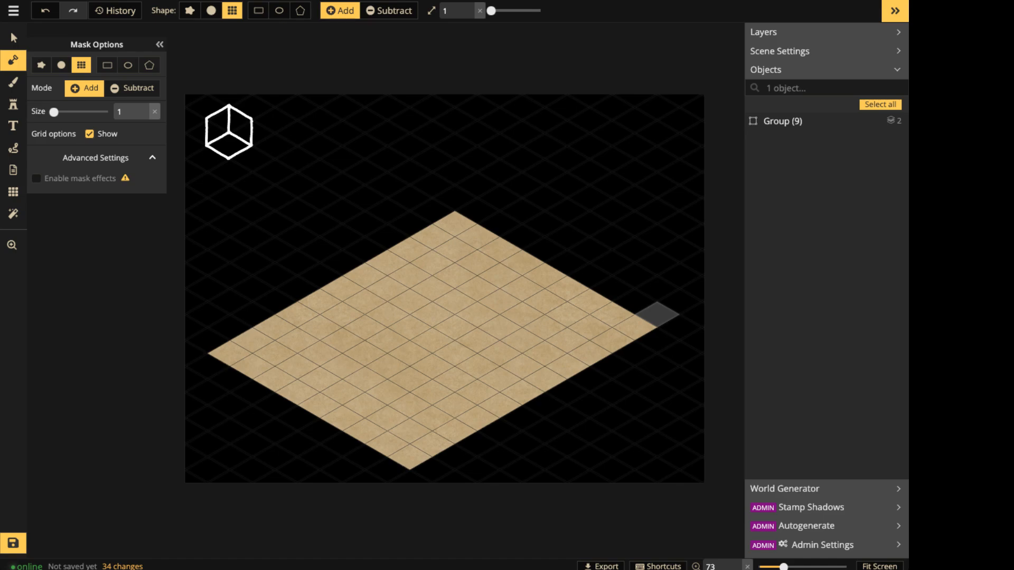
left_click_drag(478, 211, 635, 301)
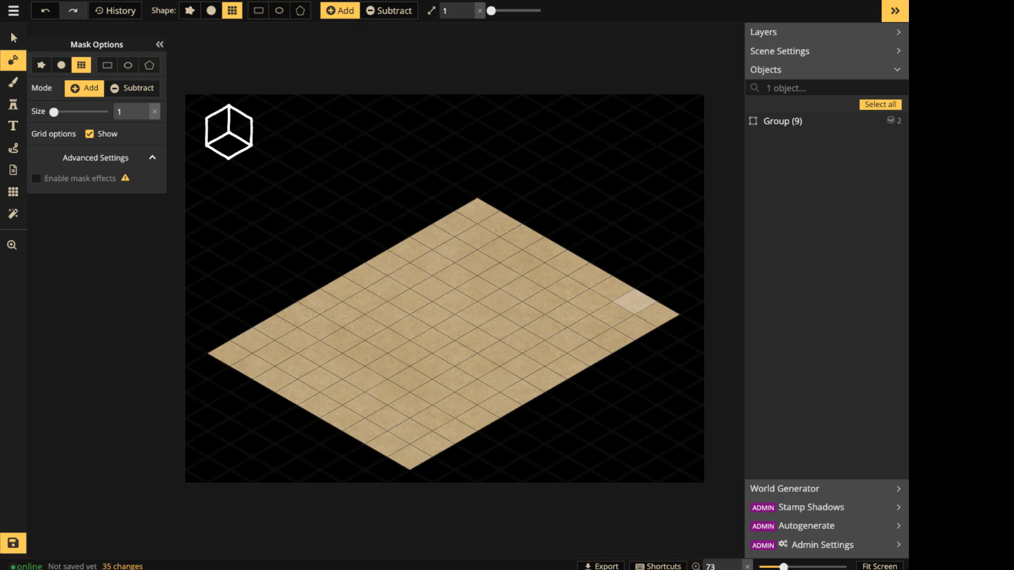
Rename the grouped cube paths as Cube in the object list.
left_click(865, 121)
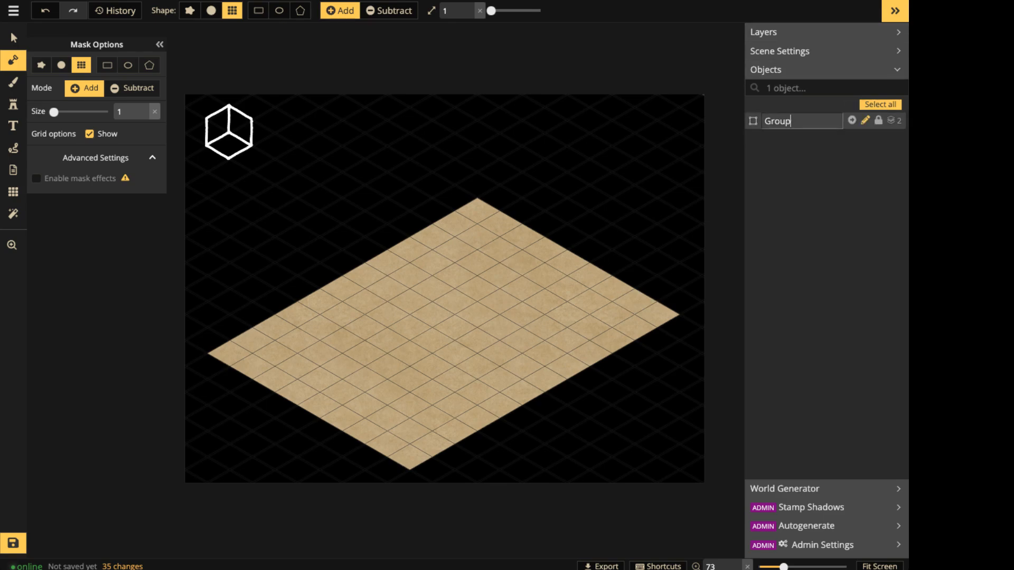
double_click(777, 121)
type("Cube")
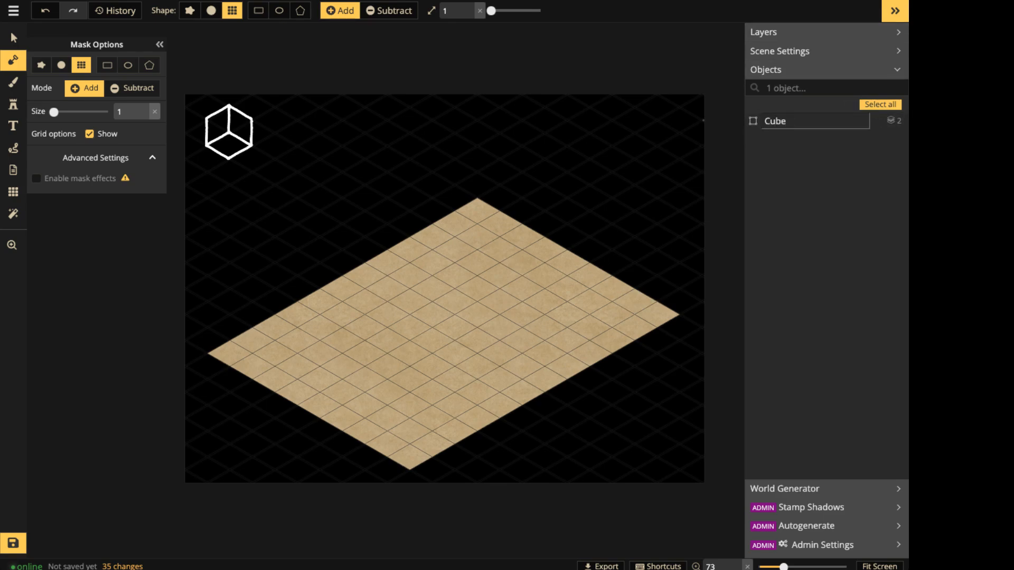
key("Return")
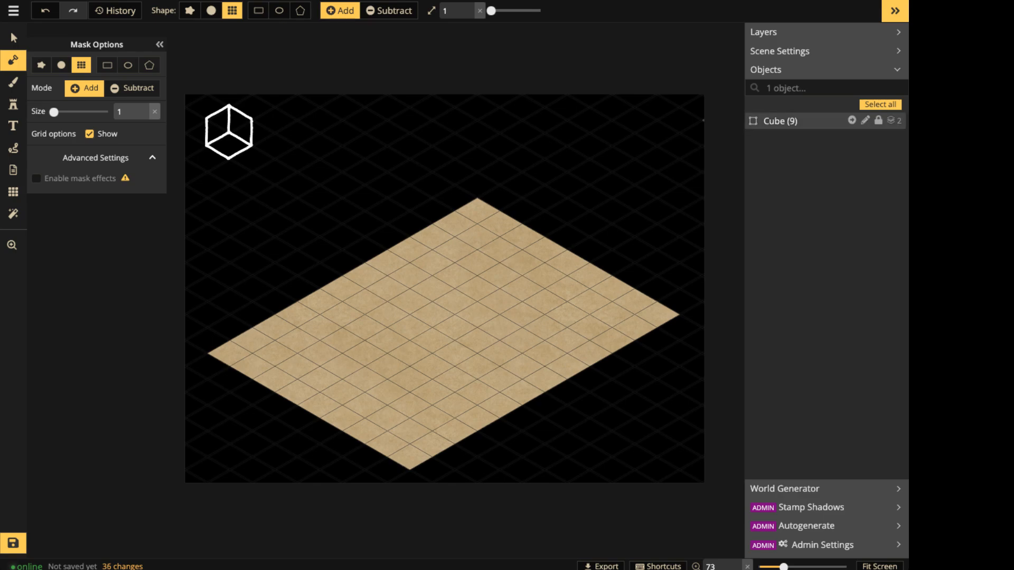
Select the Cube group on the map and nudge it slightly down and left within the upper-left corner.
left_click(13, 37)
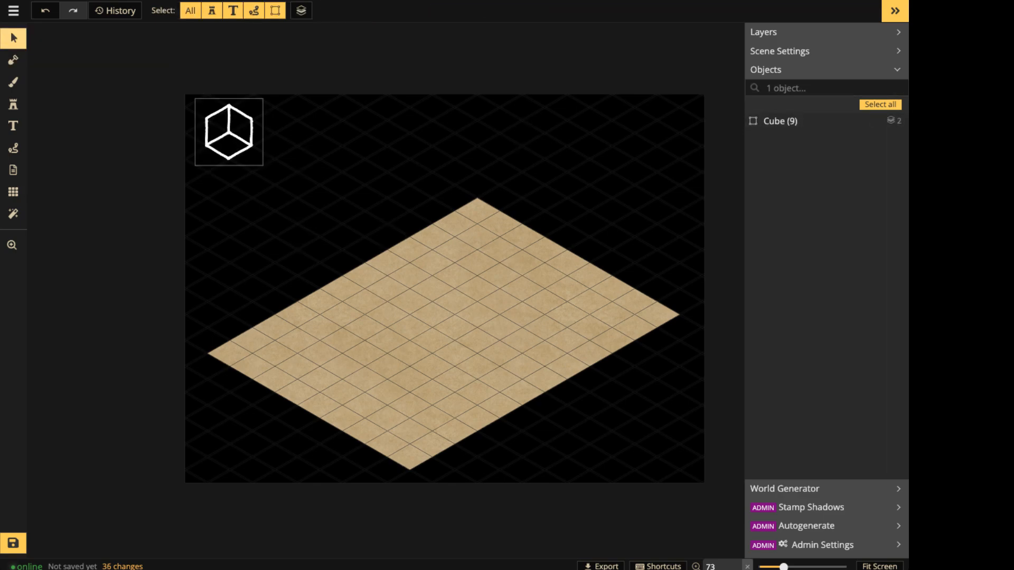
left_click(229, 132)
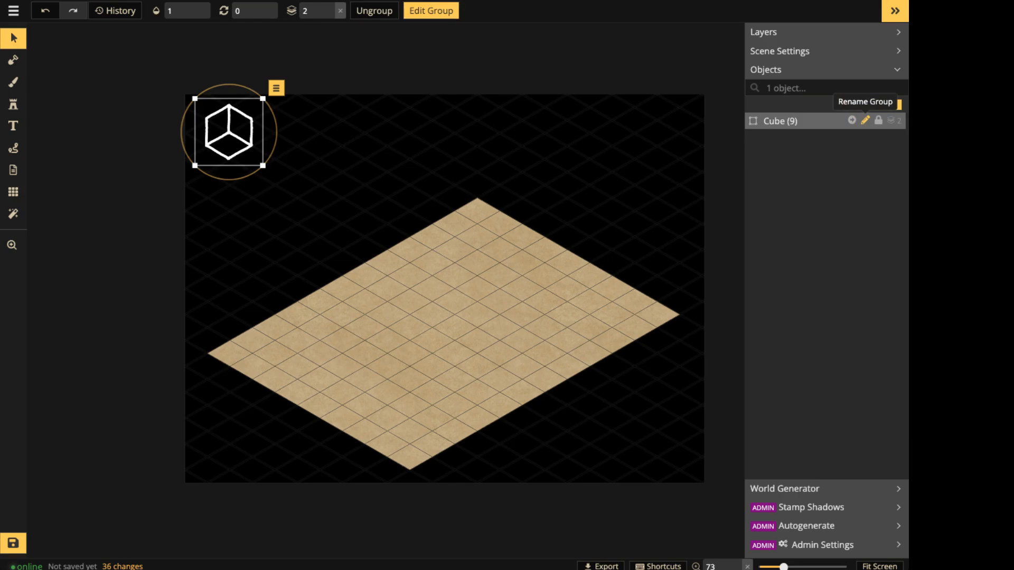
left_click(276, 88)
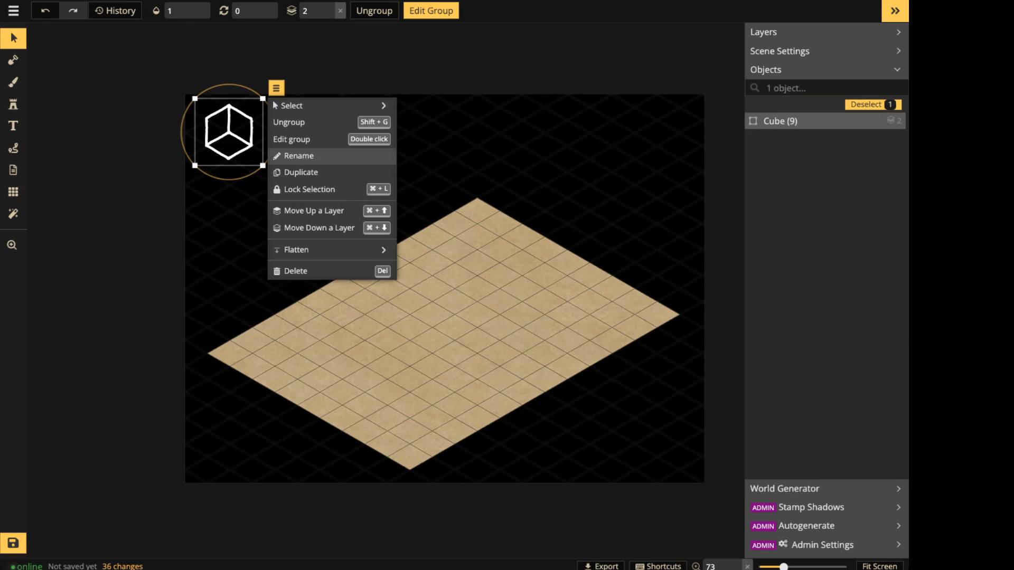
left_click(232, 133)
left_click(232, 133)
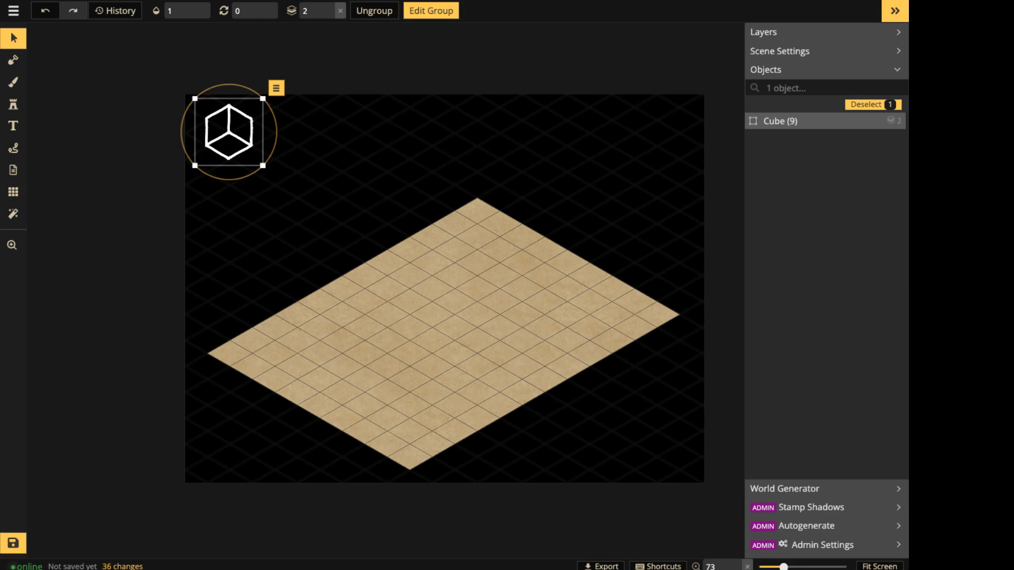
mouse_move(229, 132)
left_mouse_down()
mouse_move(230, 147)
mouse_move(226, 134)
left_mouse_up()
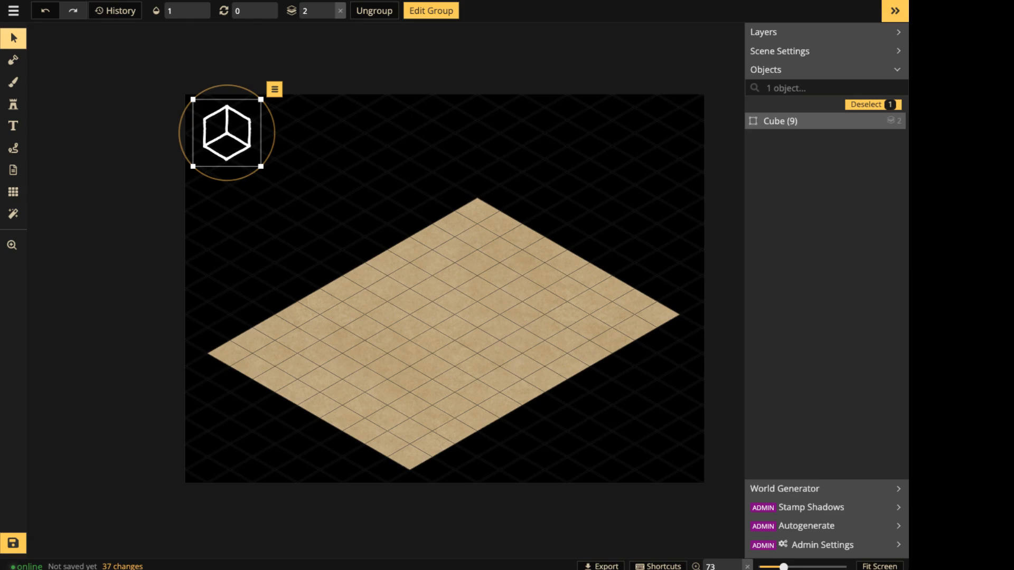
Limit the texture catalog to Fantasy Regional HD and apply its grey stone texture to the background rectangle fill.
key("b")
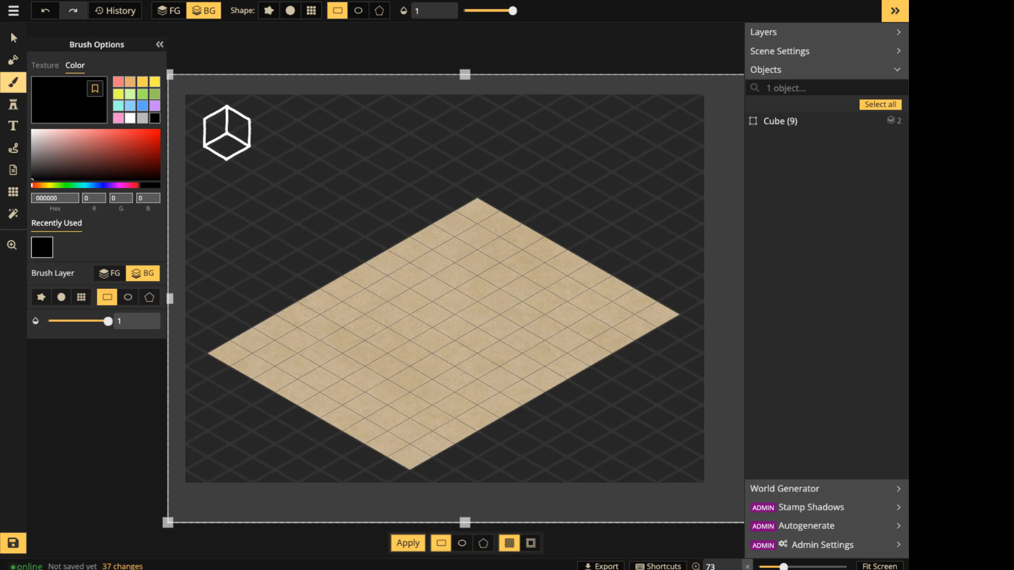
left_click(45, 66)
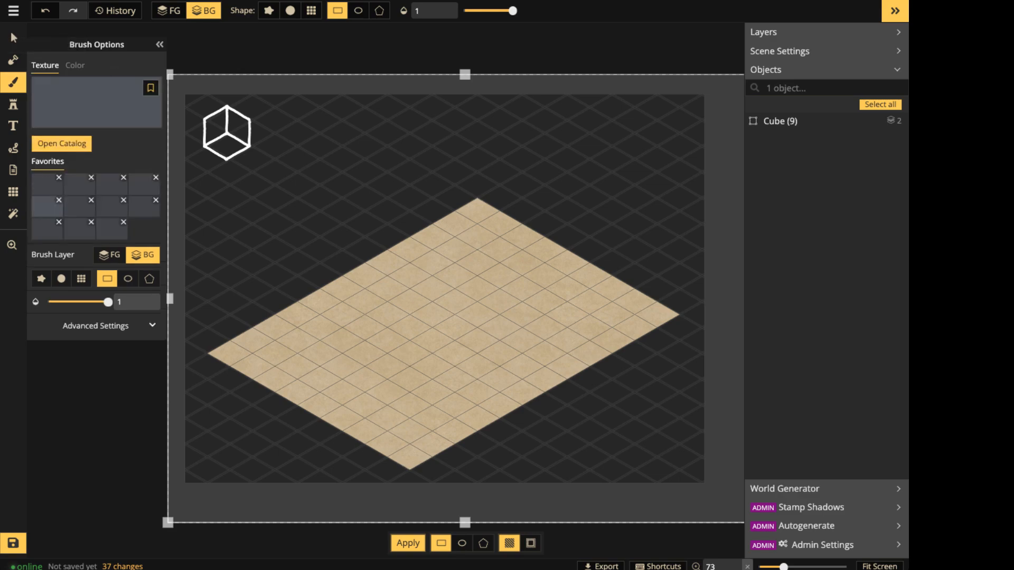
key("f")
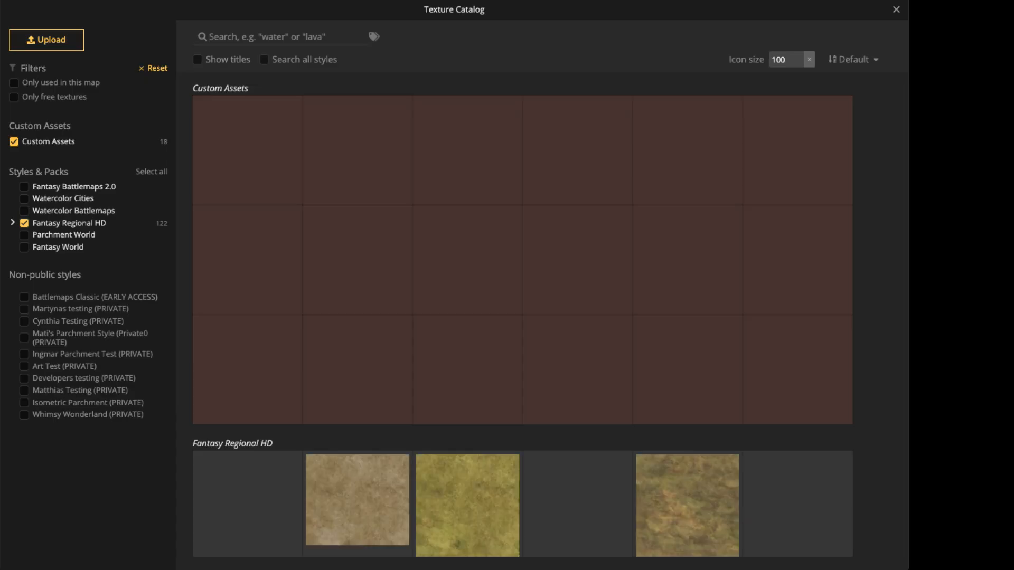
left_click(14, 142)
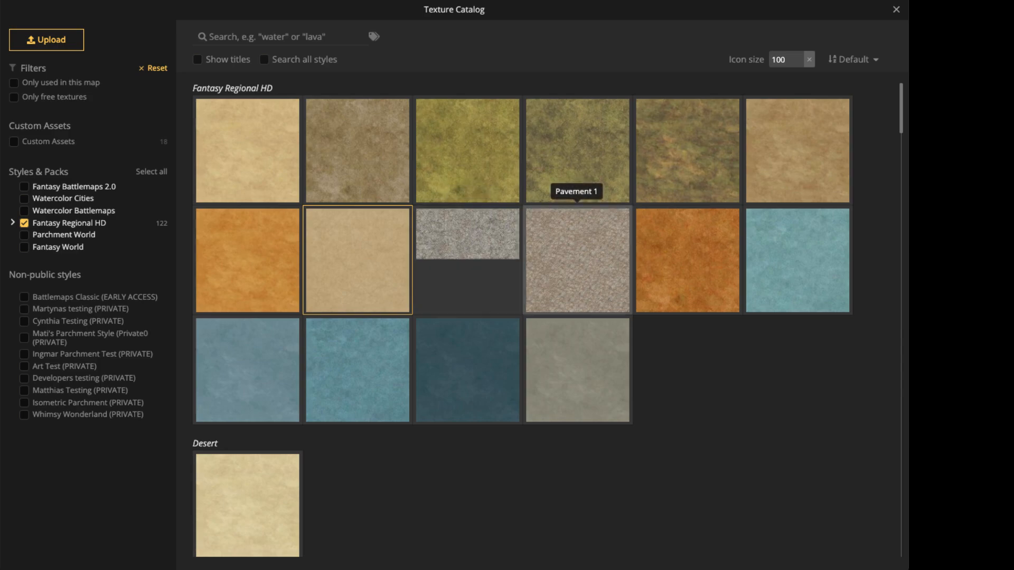
left_click(468, 238)
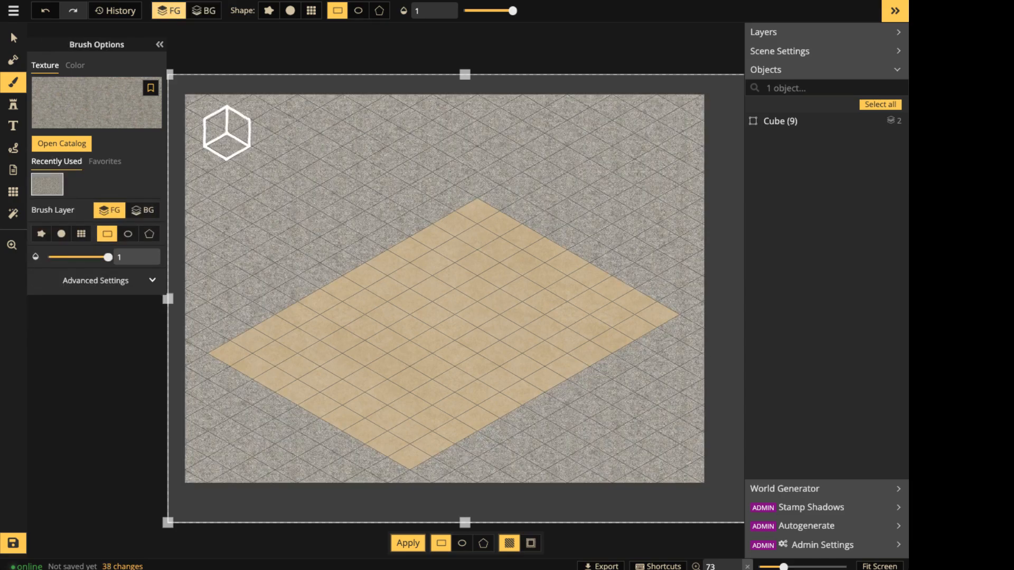
Undo the background texture fill and fill the floor on the foreground layer with the stone texture at size 379.95.
key("ctrl+z")
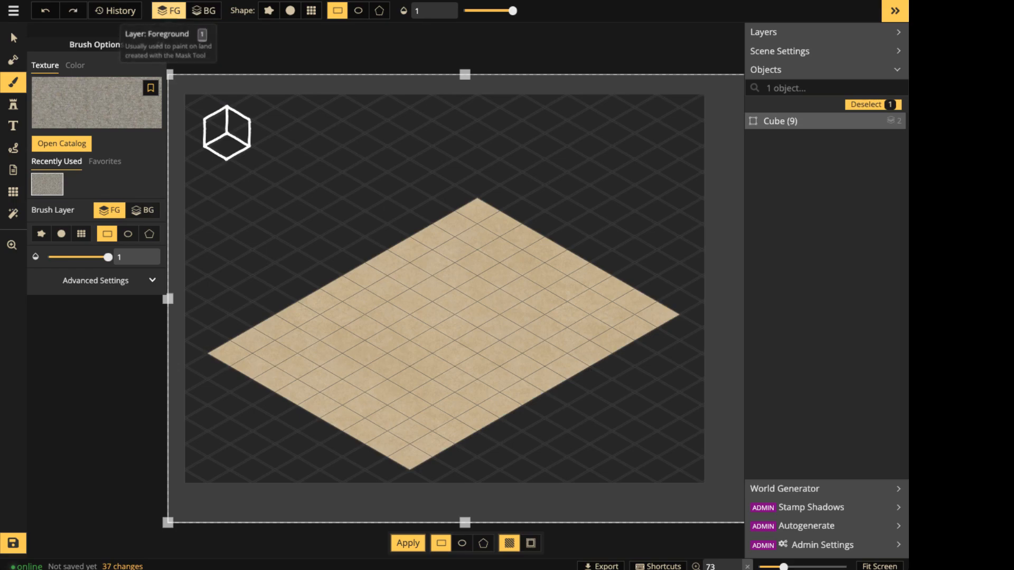
left_click(408, 543)
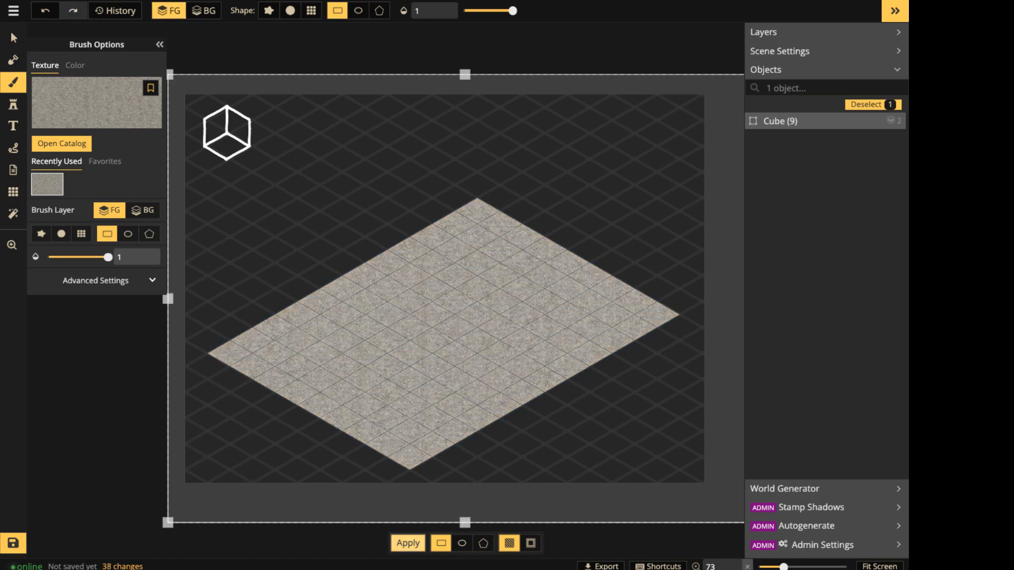
left_click(107, 280)
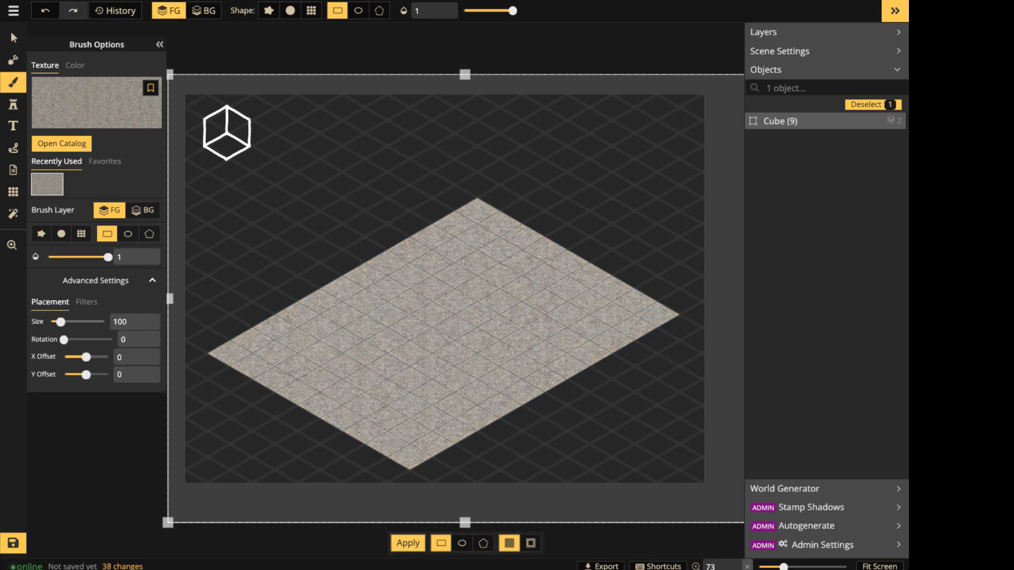
left_click_drag(60, 322, 91, 321)
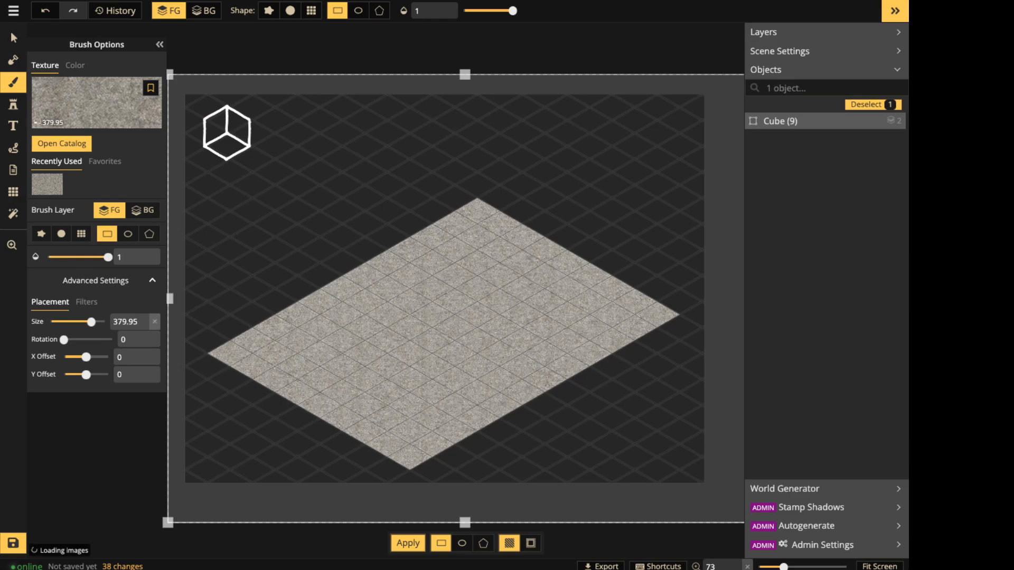
Examine the enlarged stone texture on the diamond floor up close, and deselect the Cube group.
left_click(14, 38)
scroll(435, 332, "up", 6)
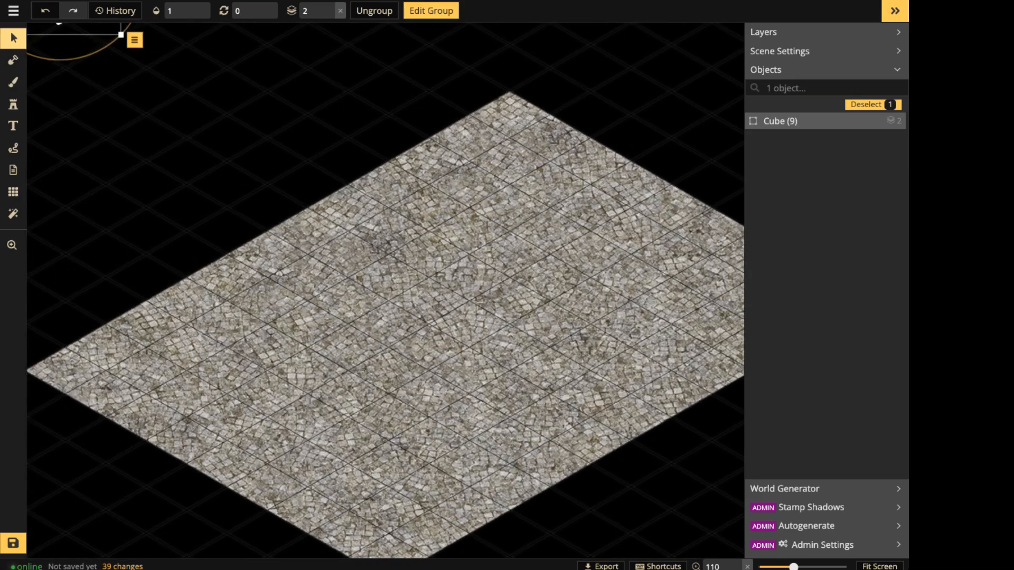
scroll(436, 333, "up", 3)
key("space")
left_click_drag(465, 317, 334, 343)
key("space")
key("space")
key("space")
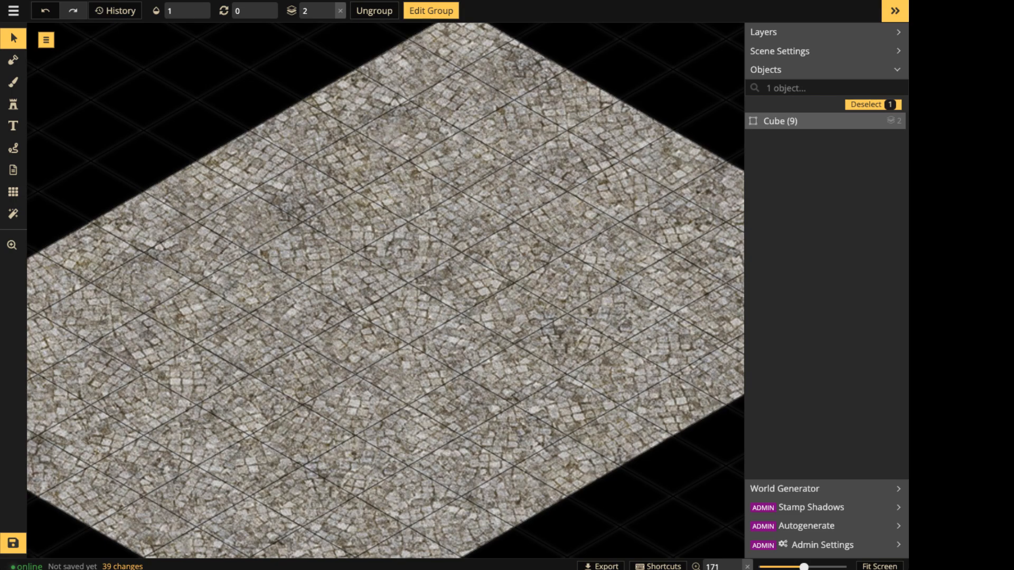
scroll(471, 263, "down", 5)
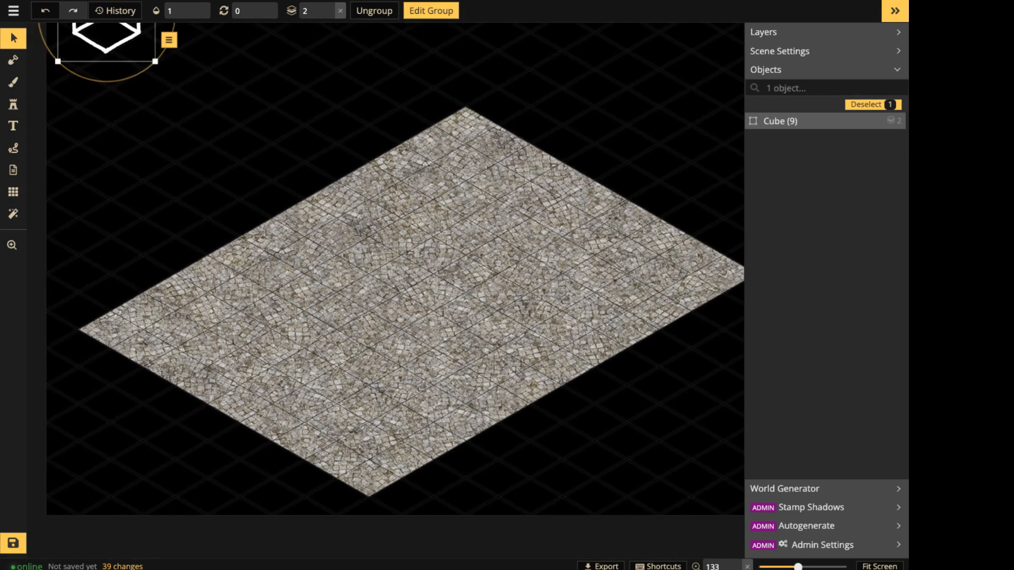
key("space")
left_click_drag(501, 246, 464, 281)
scroll(470, 258, "down", 1)
key("Escape")
scroll(389, 275, "down", 2)
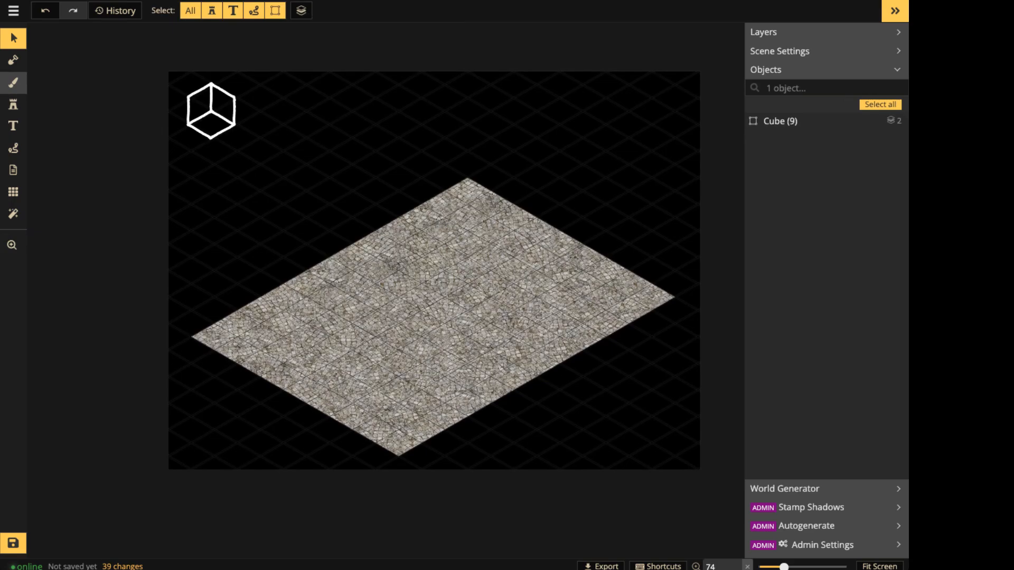
Review the placement and filter options in the texture brush's advanced settings.
left_click(13, 82)
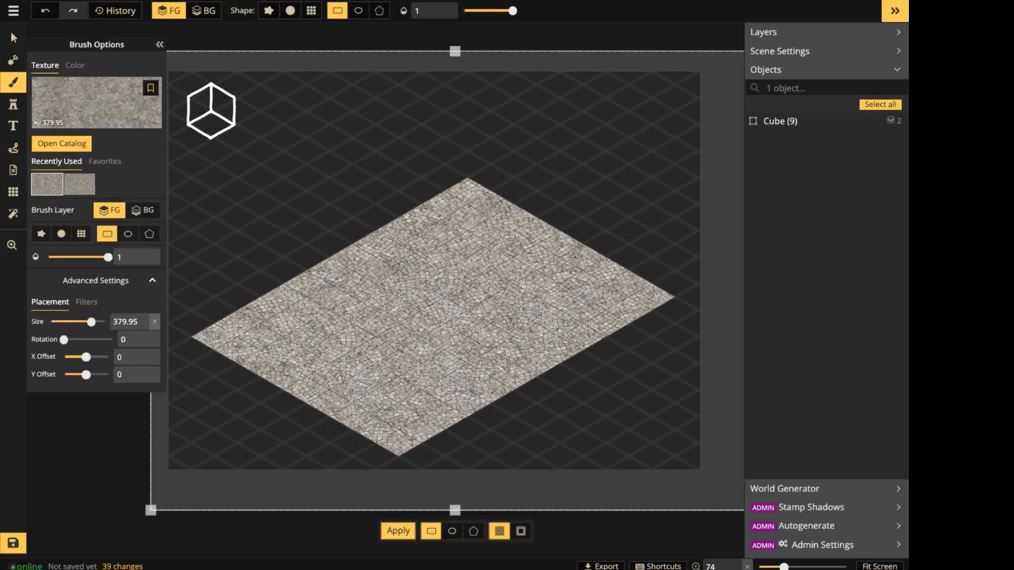
left_click(86, 302)
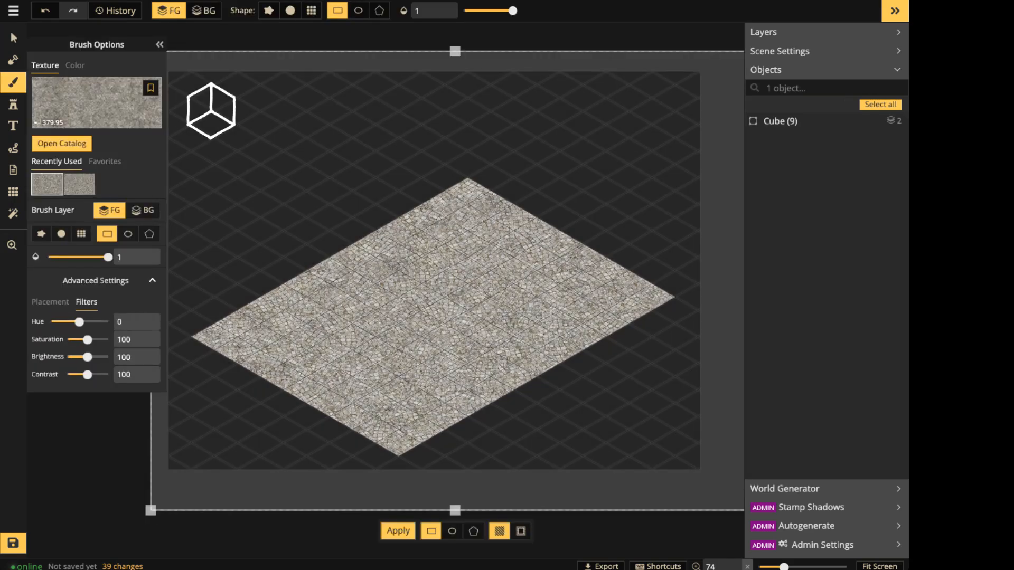
left_click(152, 280)
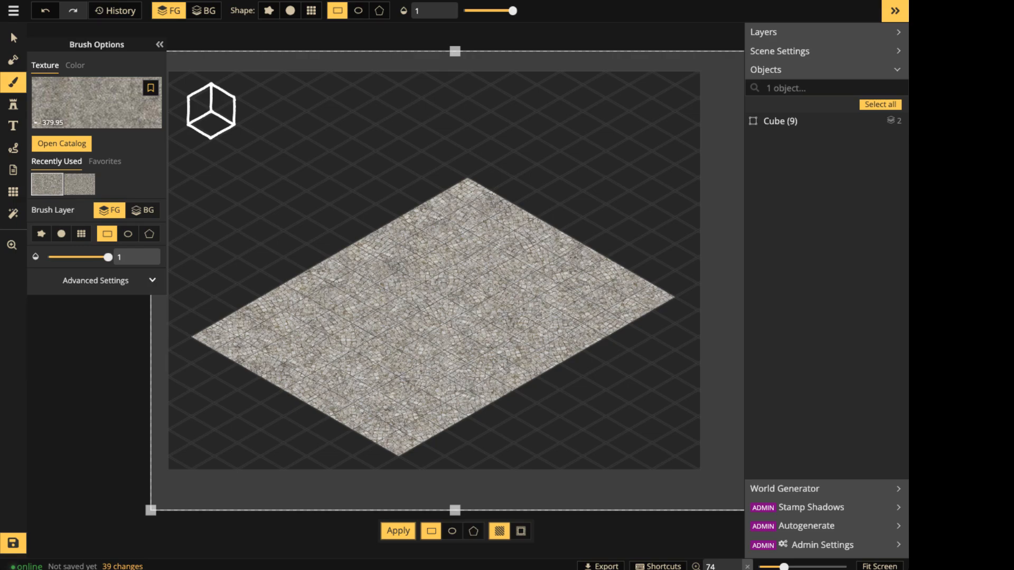
left_click(151, 281)
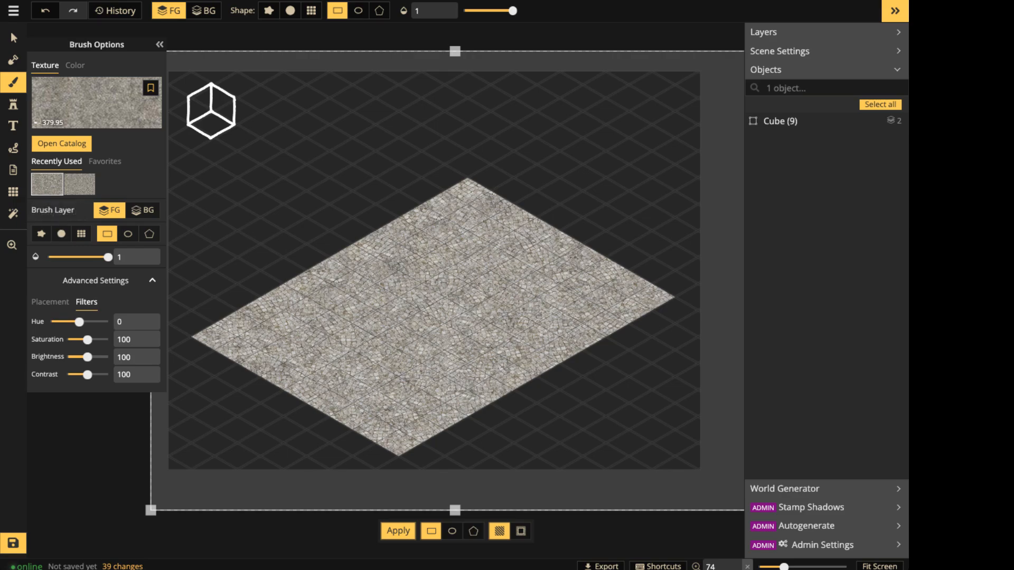
left_click(50, 303)
left_click(86, 302)
left_click(50, 303)
left_click(86, 302)
left_click(50, 303)
left_click(86, 302)
Darken the stone texture by trying brightness 31 and settling on 60, filling the foreground floor with each.
left_click_drag(88, 357, 74, 358)
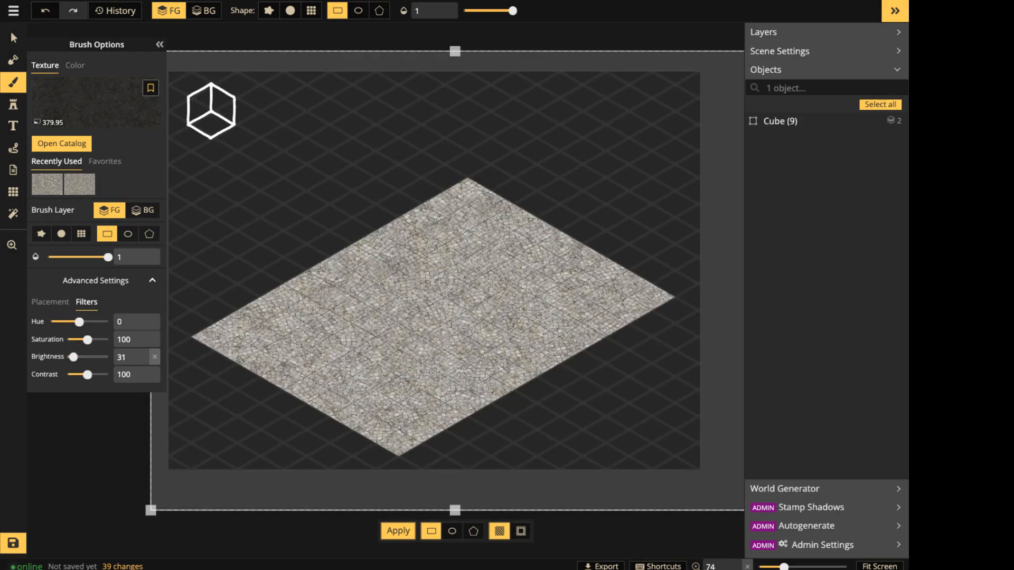
left_click(398, 531)
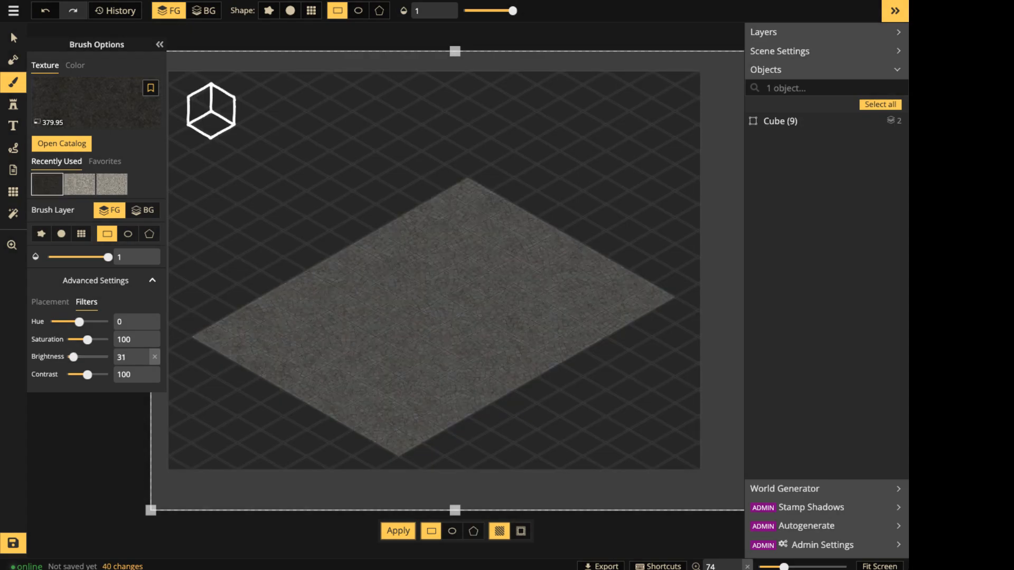
left_click_drag(73, 357, 79, 358)
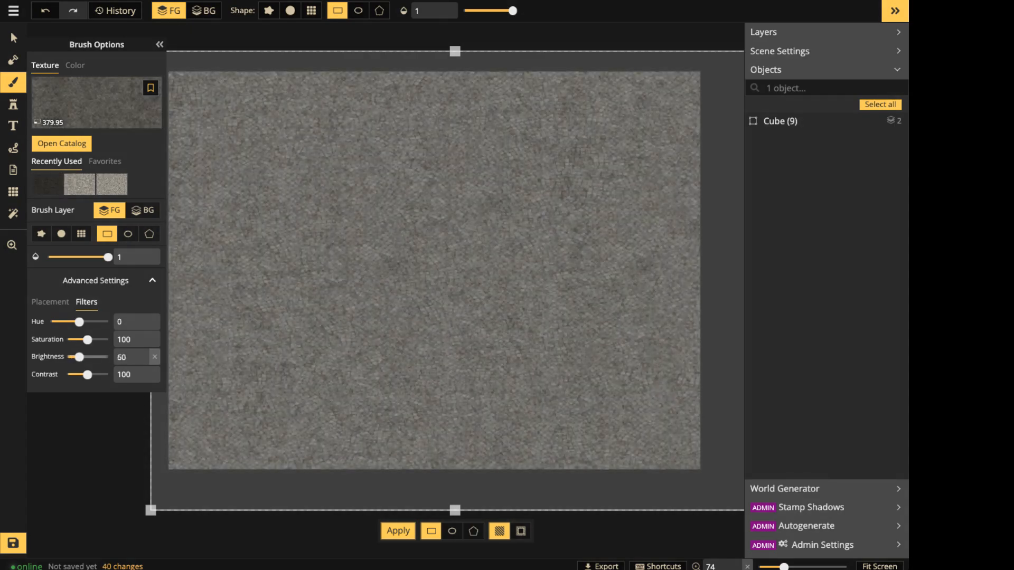
left_click(398, 531)
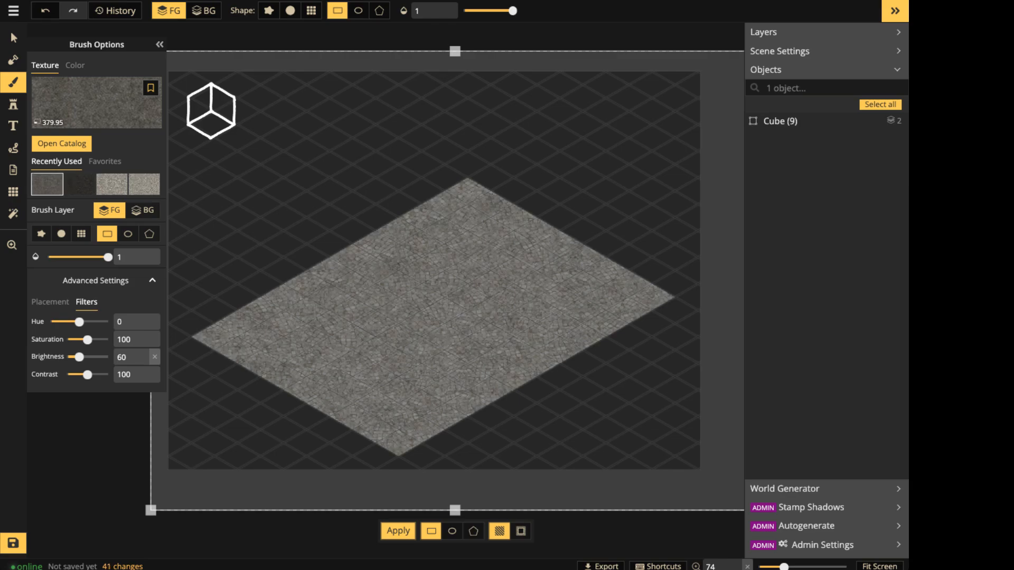
left_click(13, 38)
scroll(368, 360, "up", 3)
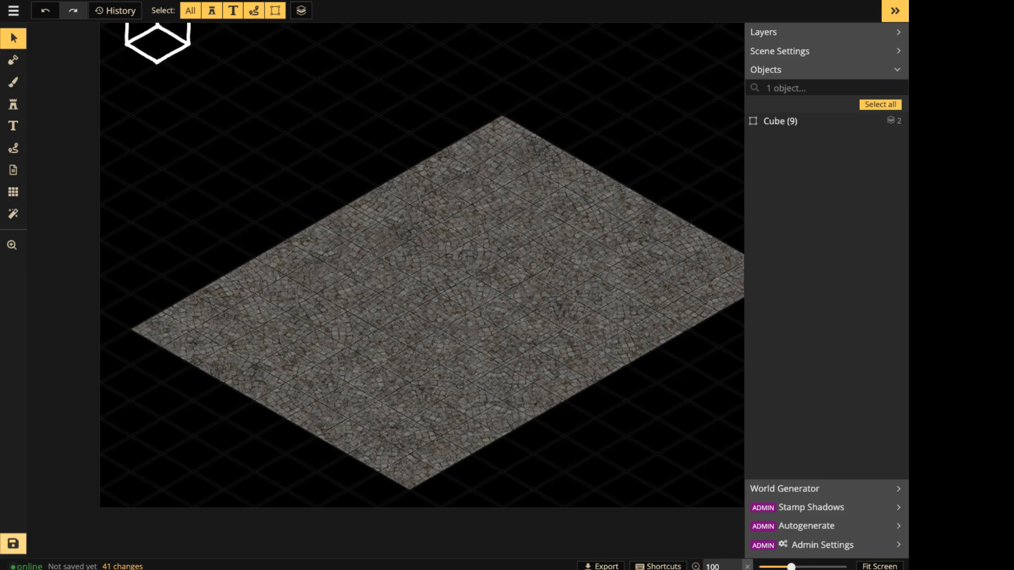
Save the map.
key("ctrl+s")
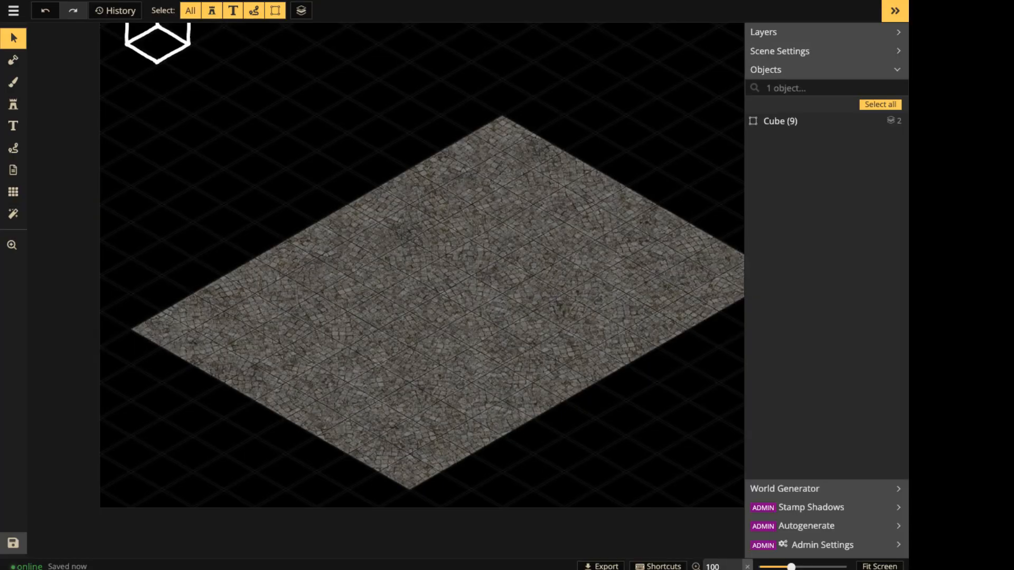
scroll(425, 262, "down", 2)
key("space")
left_click_drag(425, 261, 353, 280)
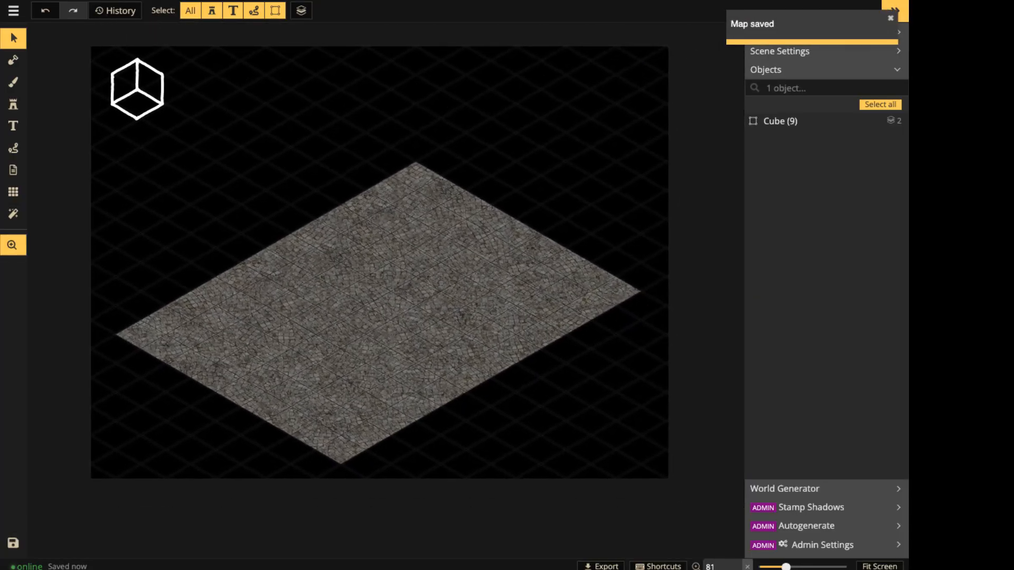
scroll(242, 204, "up", 1)
scroll(393, 230, "down", 1)
key("space")
left_click_drag(393, 230, 385, 236)
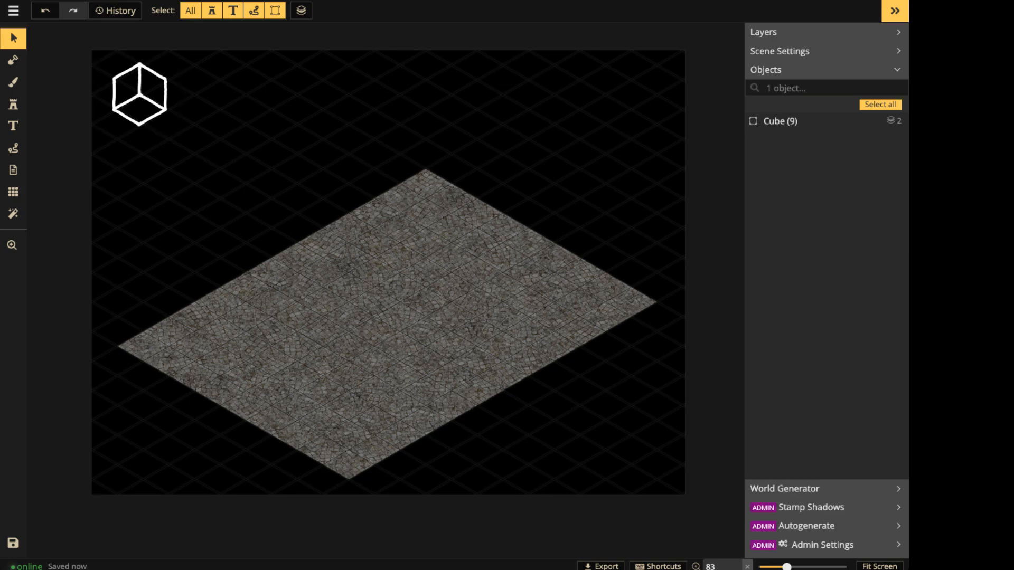
Search the stamp catalog for "wall" with all stamp sets expanded and choose the Stone Wall 135 stamp.
left_click(13, 105)
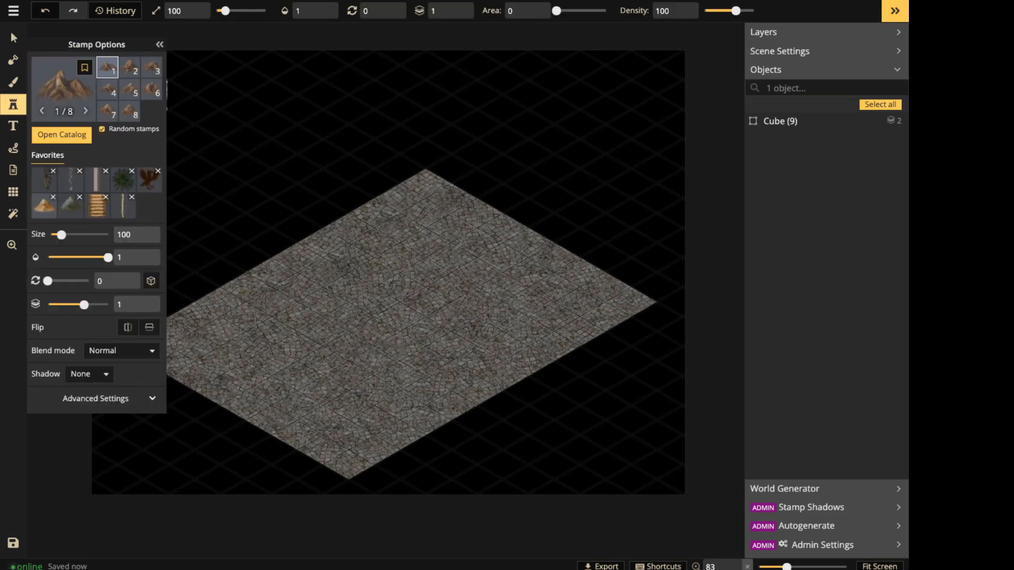
left_click(63, 84)
scroll(344, 369, "down", 10)
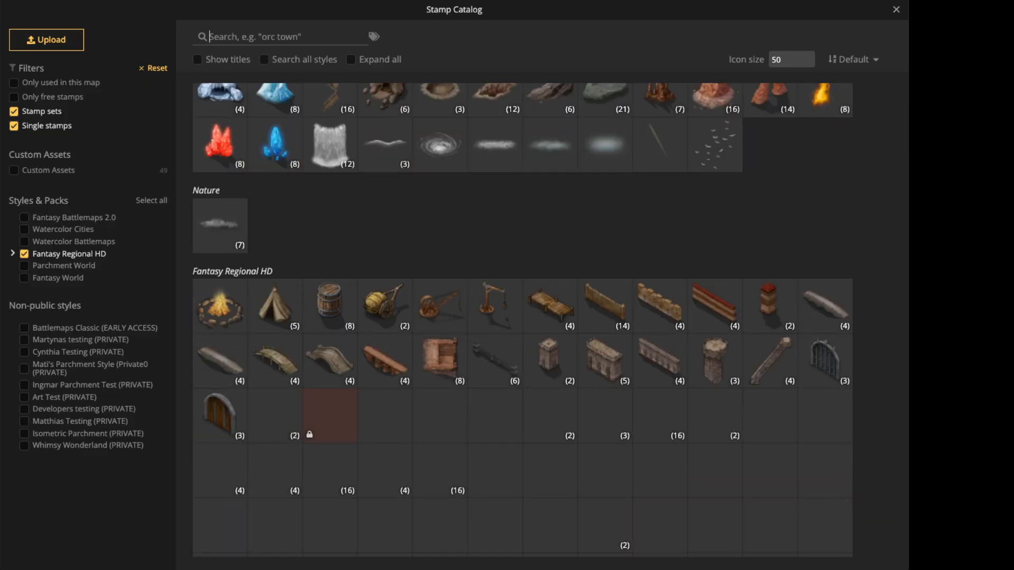
type("wall")
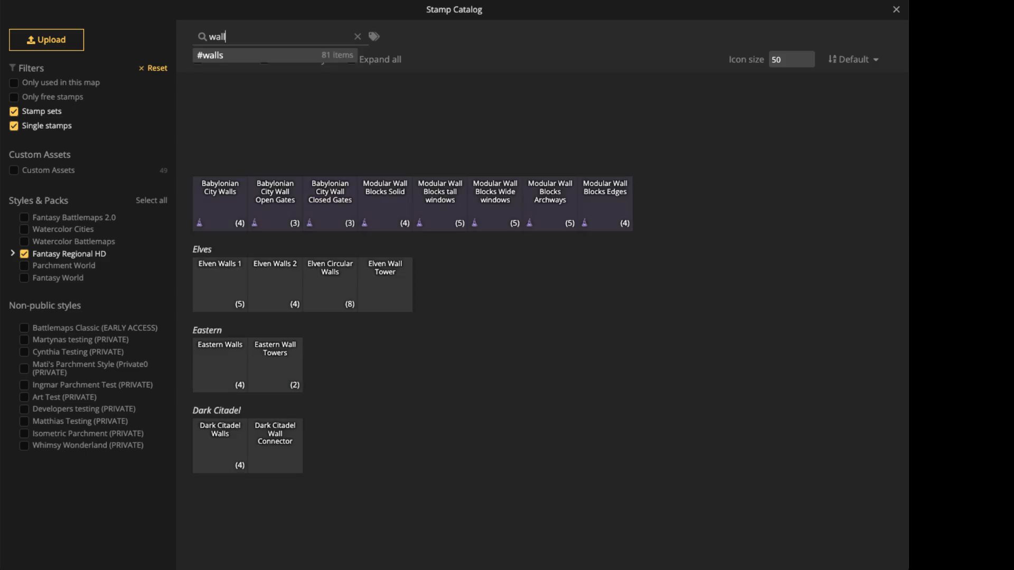
key("Escape")
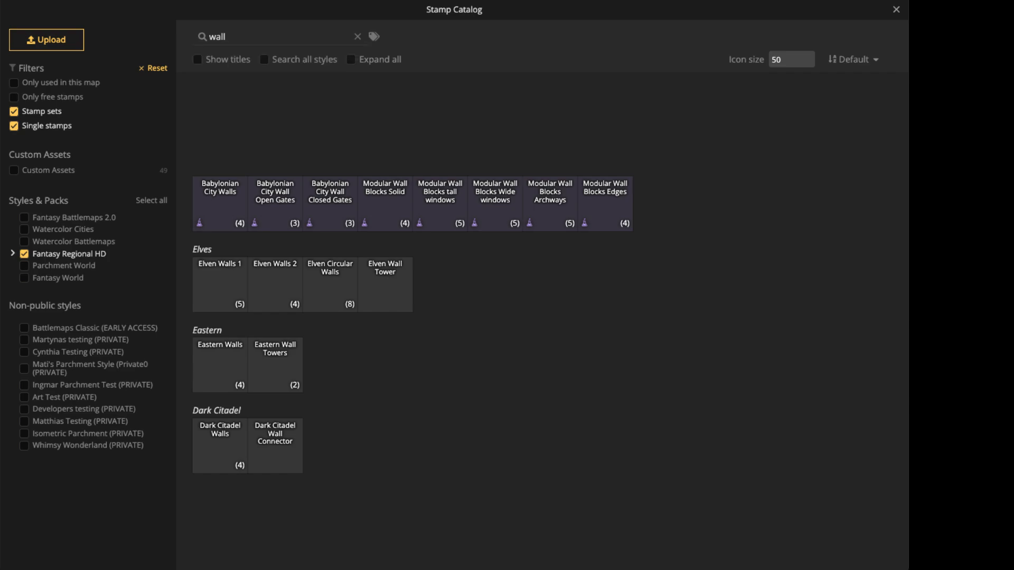
left_click(350, 59)
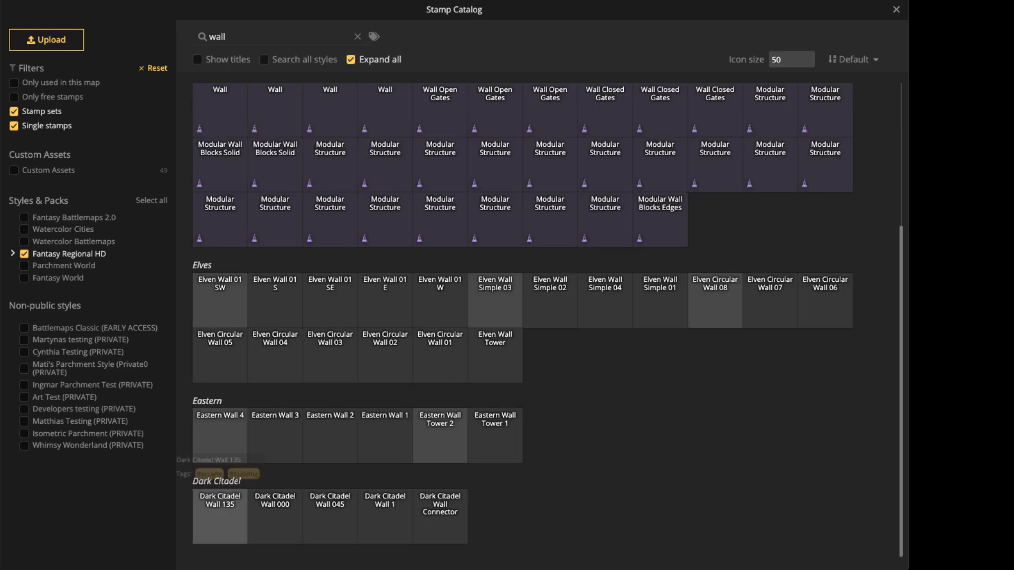
scroll(222, 464, "up", 4)
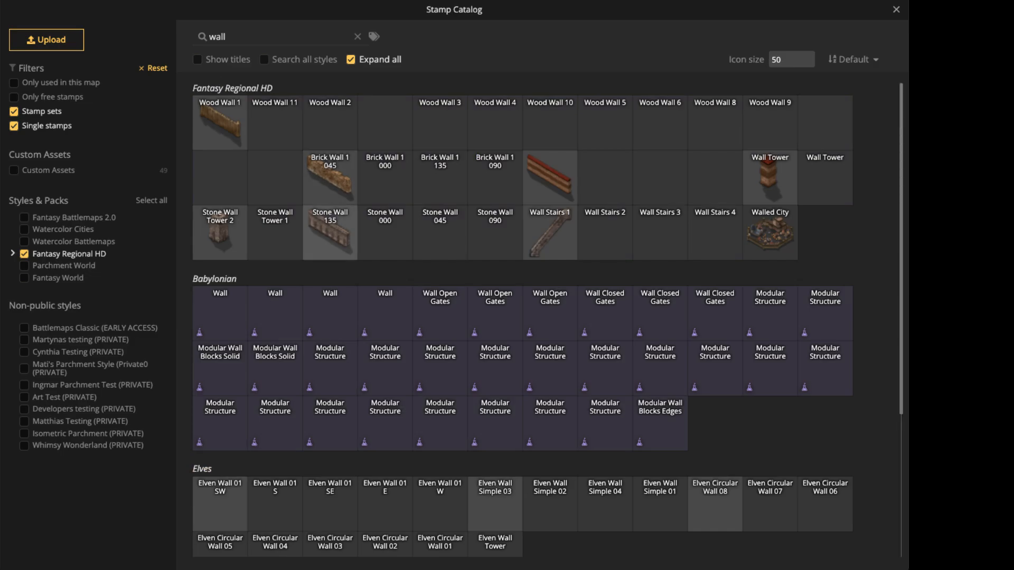
left_click(330, 233)
Switch to the third stone wall variant and place a segment along the floor's upper-left edge at the top corner.
key("Right")
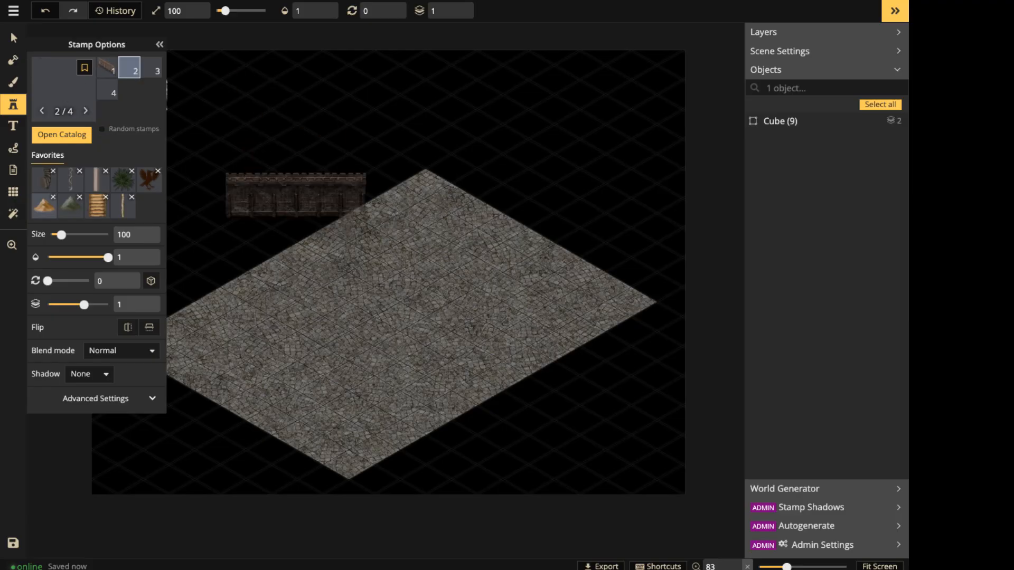
key("Right")
key("Right")
key("Left")
scroll(349, 205, "up", 2)
scroll(406, 178, "up", 2)
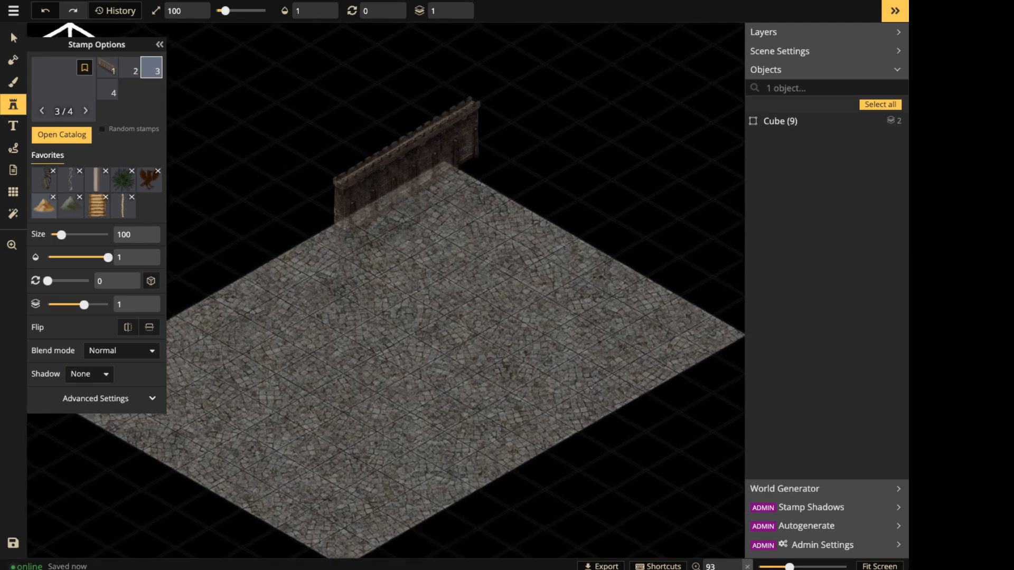
left_click(386, 192)
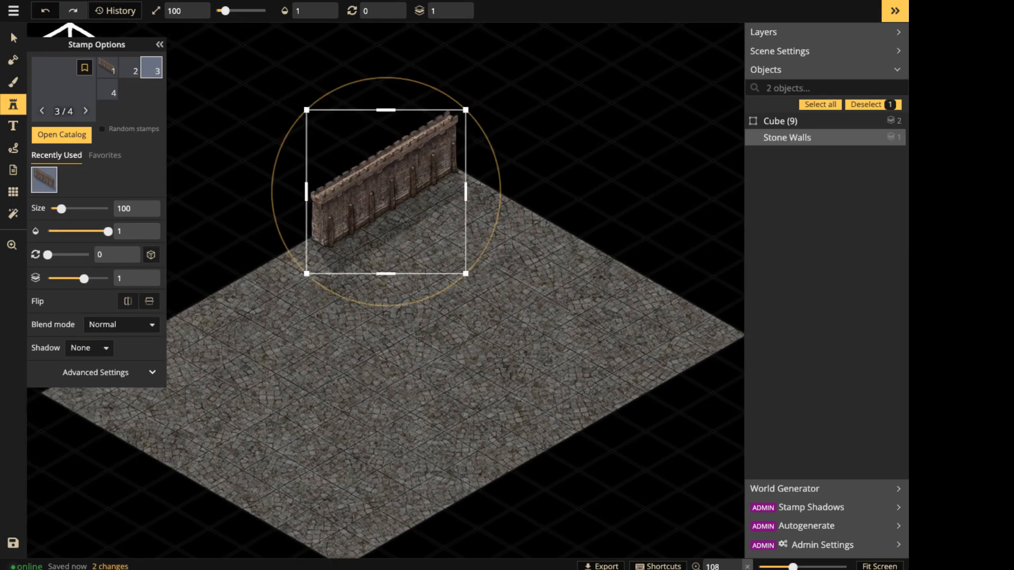
Place two more stone wall segments to continue the wall along the floor's upper-left edge down to its left corner.
left_click(245, 256)
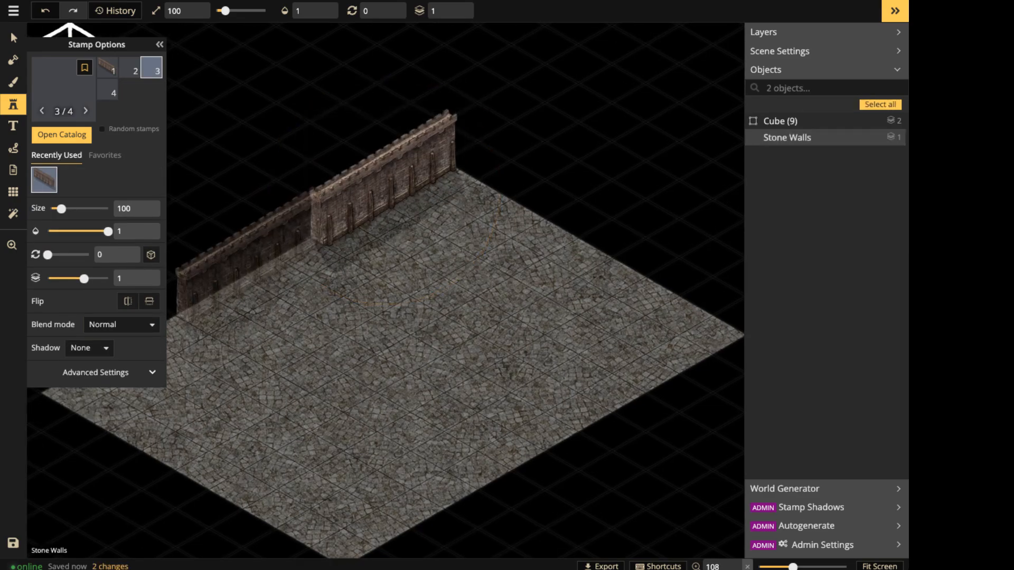
left_click(252, 269)
left_click_drag(249, 267, 462, 188)
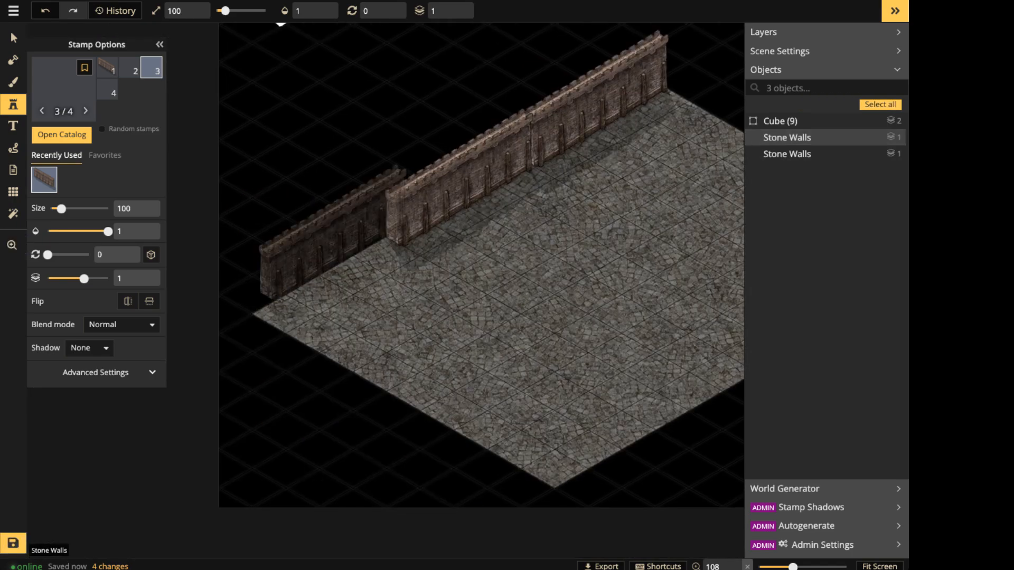
left_click(322, 264)
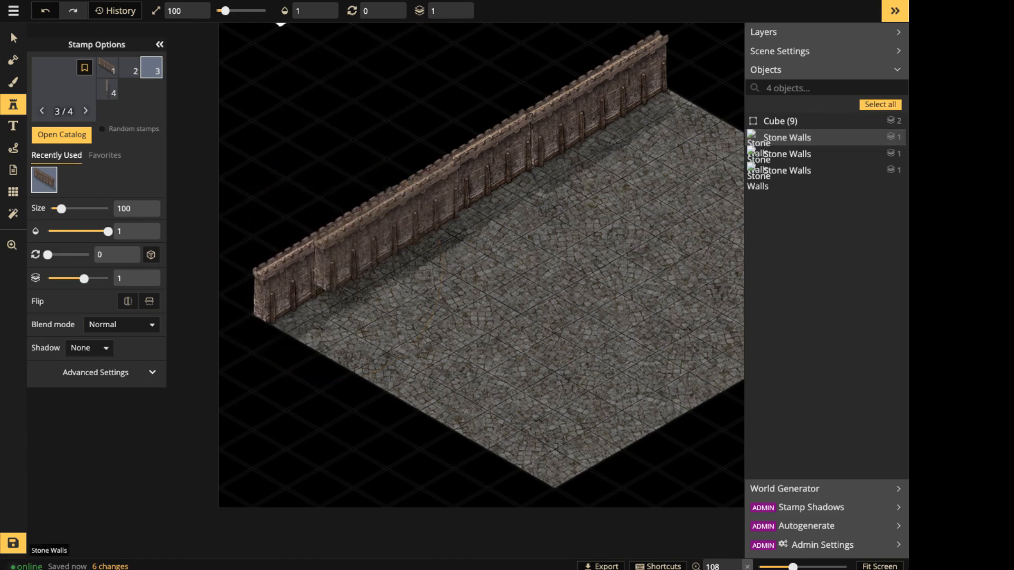
Nudge the stone wall segment at the floor's top corner slightly upward to line it up with the neighbouring segments.
left_click(14, 38)
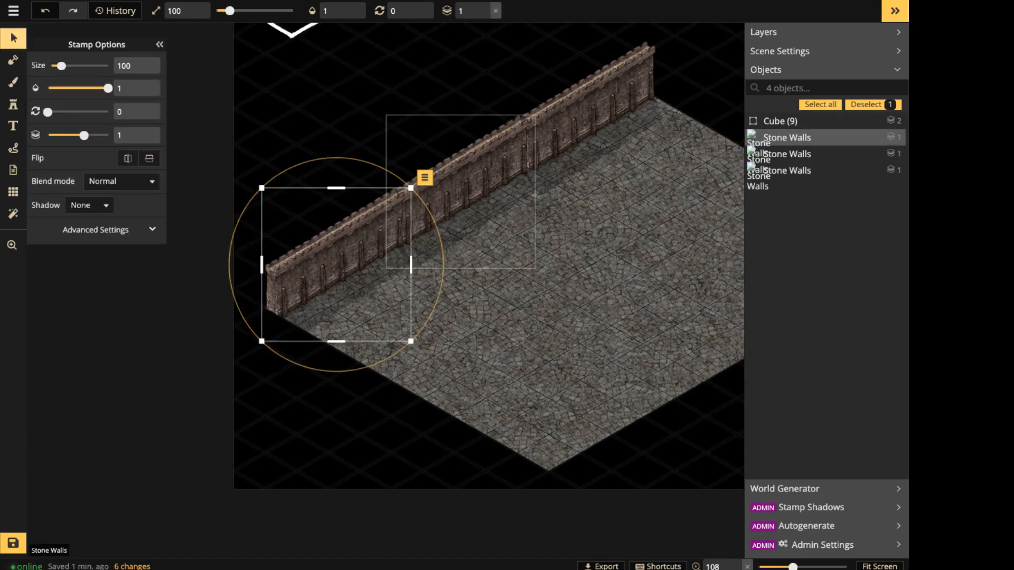
left_click_drag(460, 193, 441, 364)
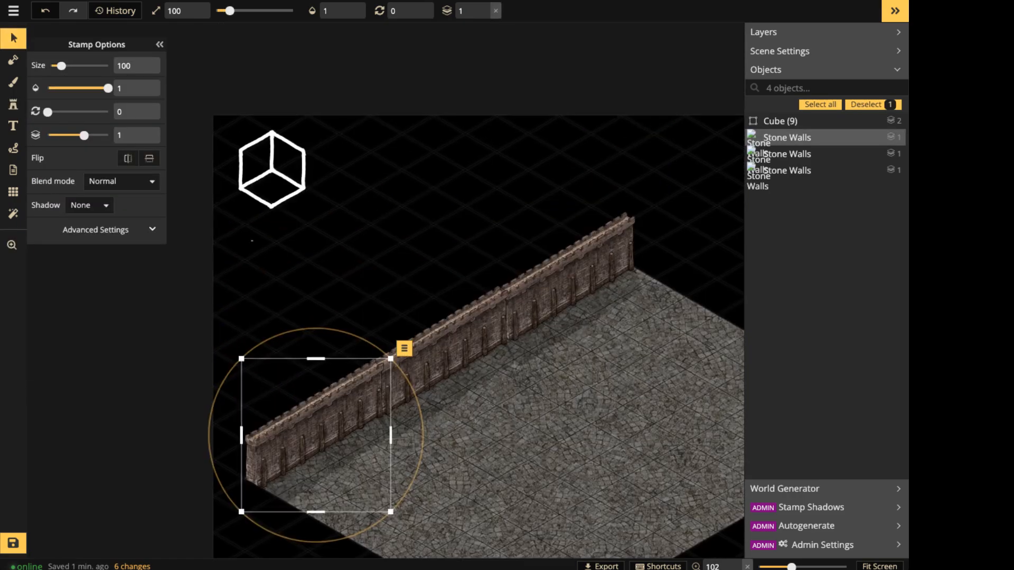
left_click_drag(249, 240, 658, 485)
left_click(569, 283)
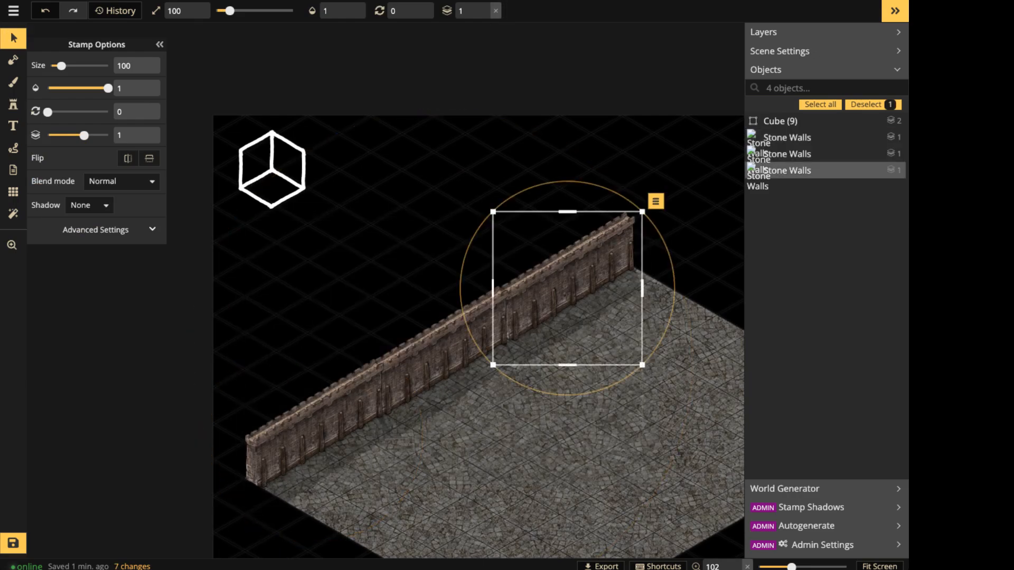
key("Up")
key("Up")
key("Up")
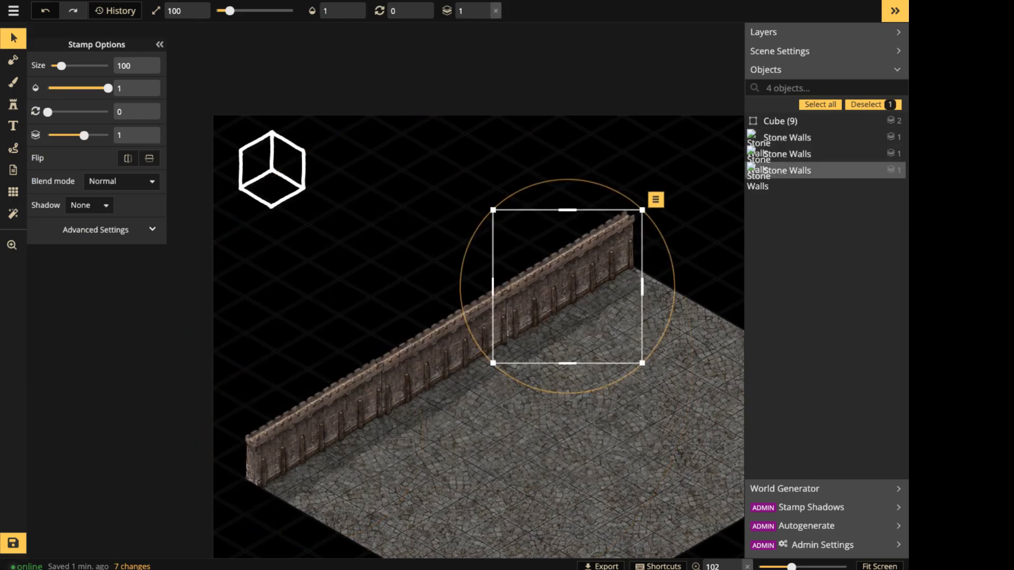
key("Escape")
Group the three stone wall segments along the floor's upper-left edge and name the group Left Wall 1.
left_click_drag(264, 249, 635, 492)
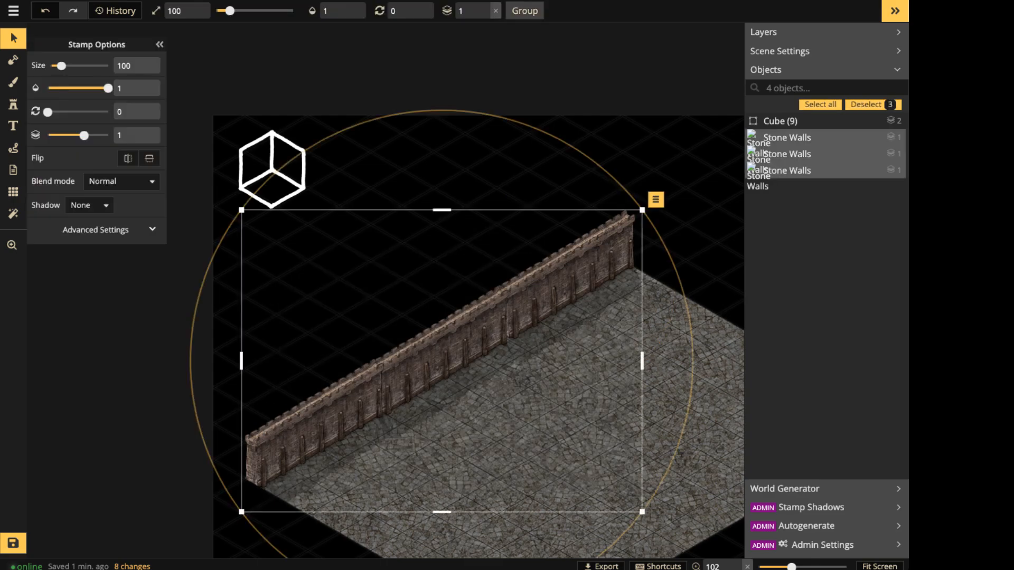
left_click(524, 10)
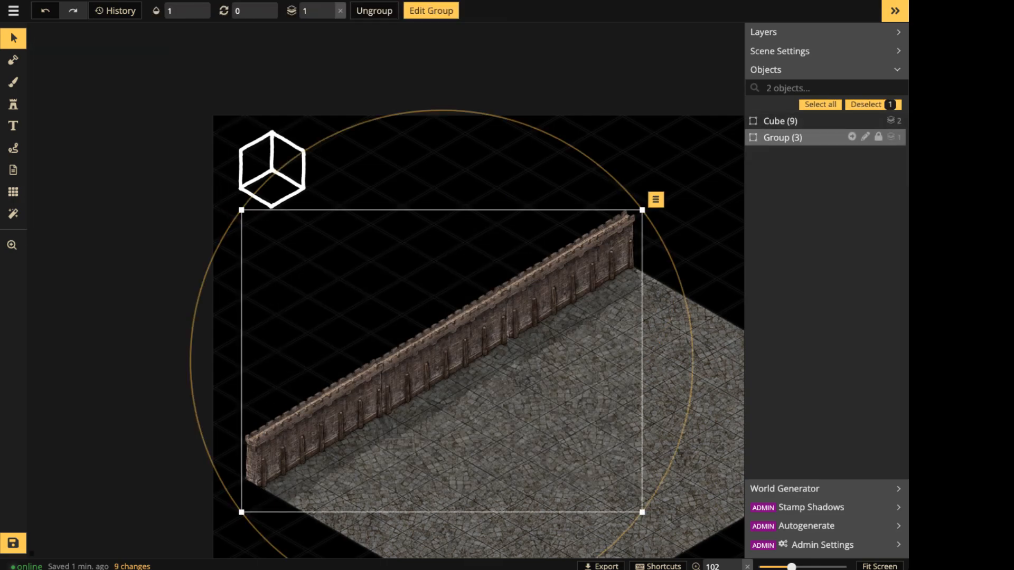
double_click(782, 137)
type("Le")
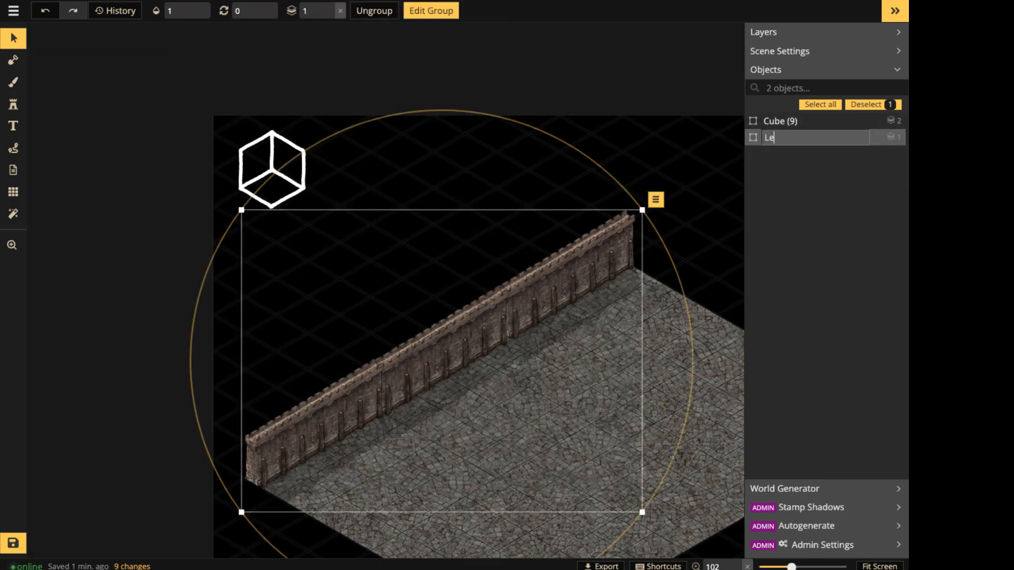
type("ft Wall 1")
key("Return")
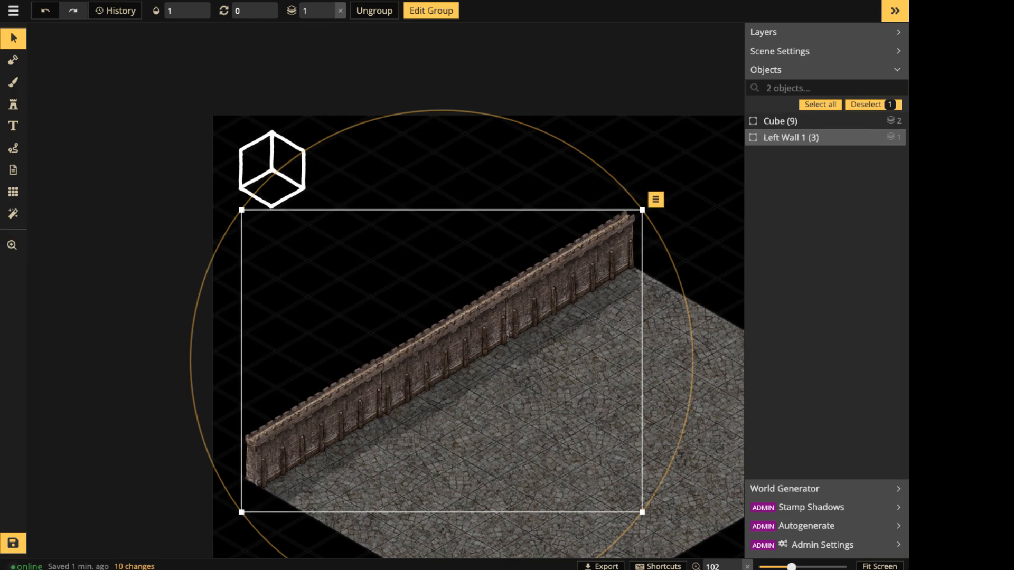
Duplicate the Left Wall 1 group, set the copy to layer 2 and stack it directly above the original as a second tier.
key("ctrl+c")
key("ctrl+v")
left_click_drag(611, 329, 486, 284)
left_click(329, 7)
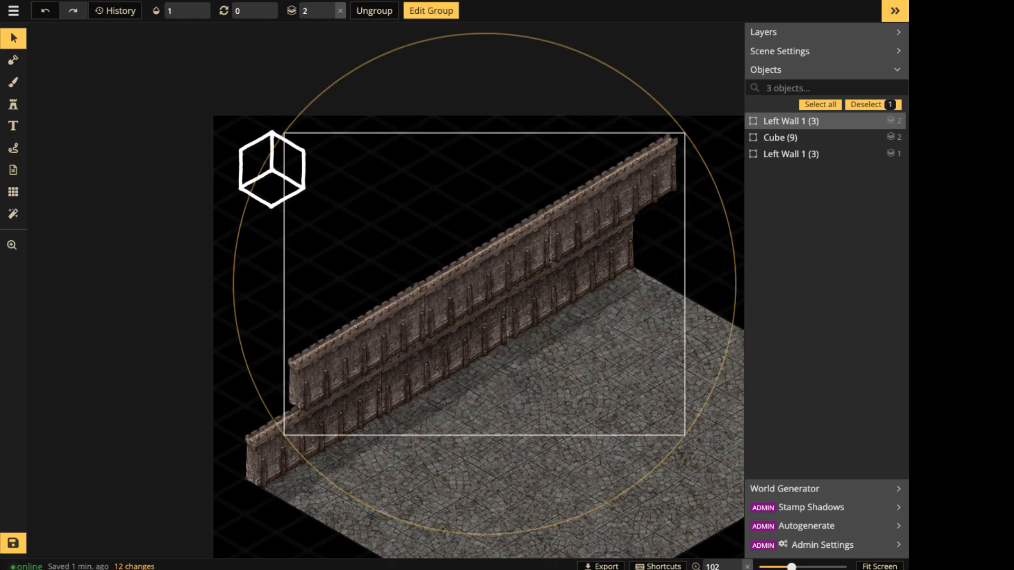
left_click_drag(435, 312, 441, 316)
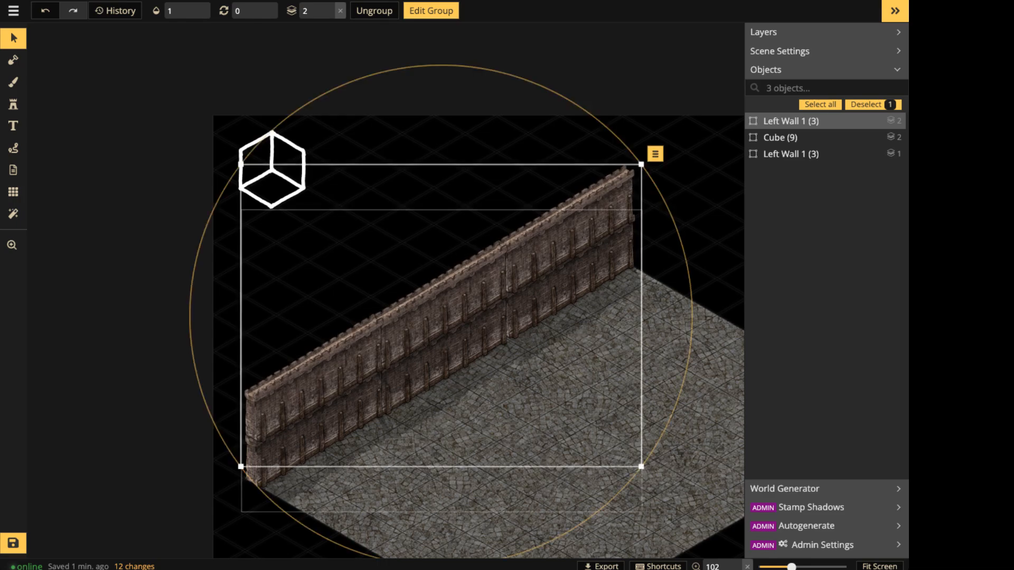
key("Escape")
Switch the stone wall stamp to its first variant and place a segment along the floor's upper-right edge at the top corner.
scroll(591, 342, "down", 3)
middle_click_drag(591, 343, 433, 334)
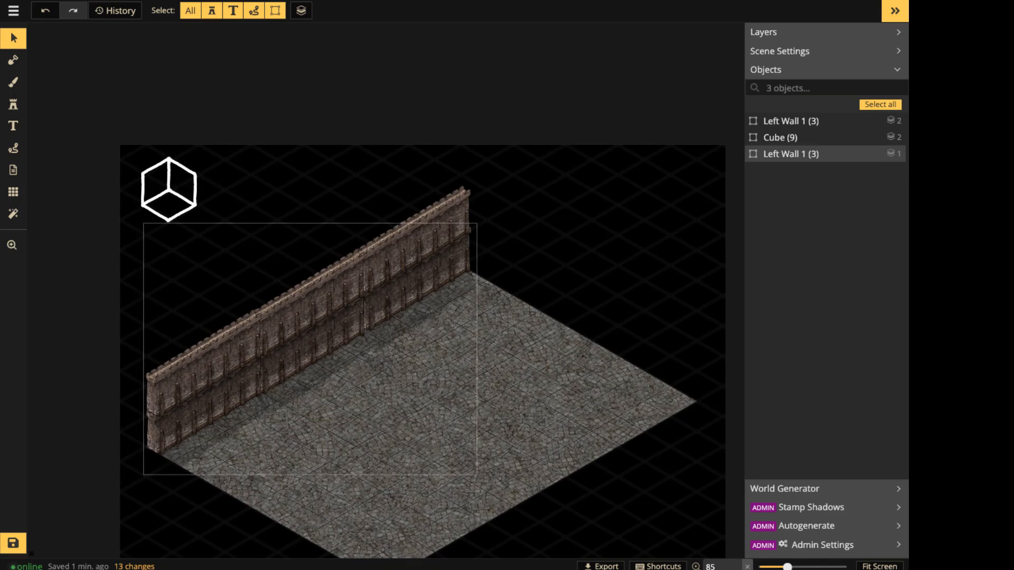
scroll(190, 412, "up", 4)
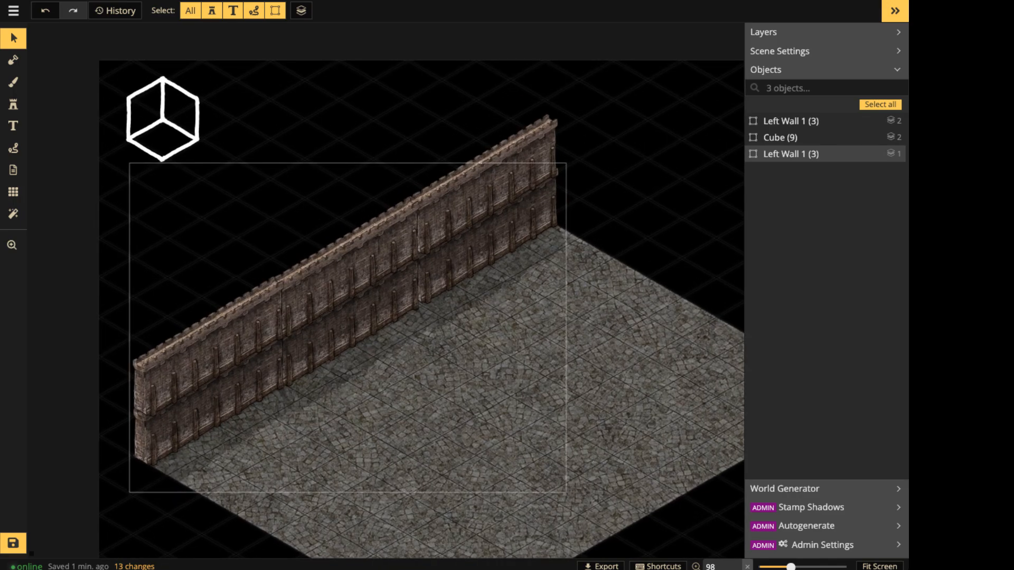
scroll(546, 376, "down", 2)
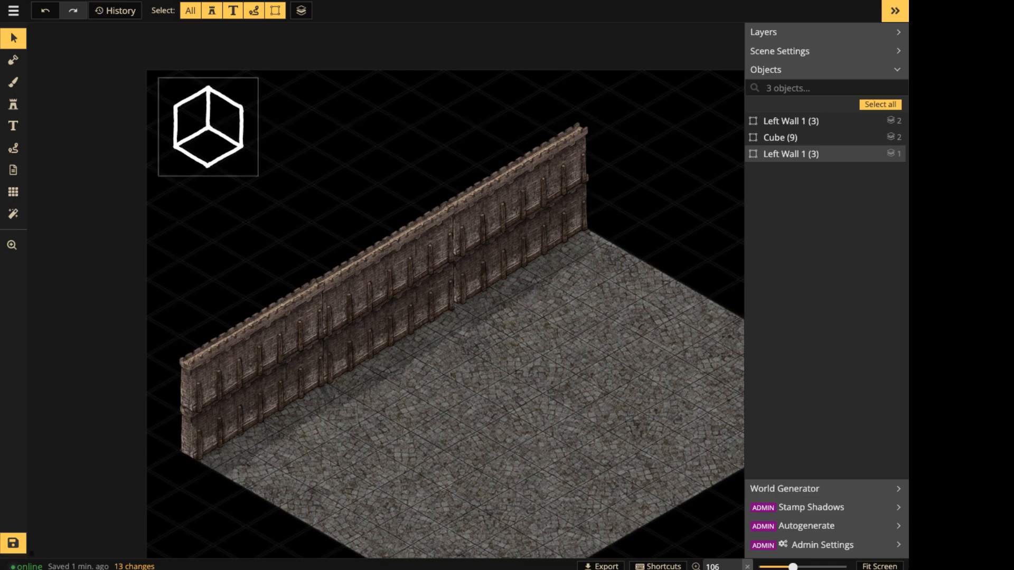
left_click(13, 104)
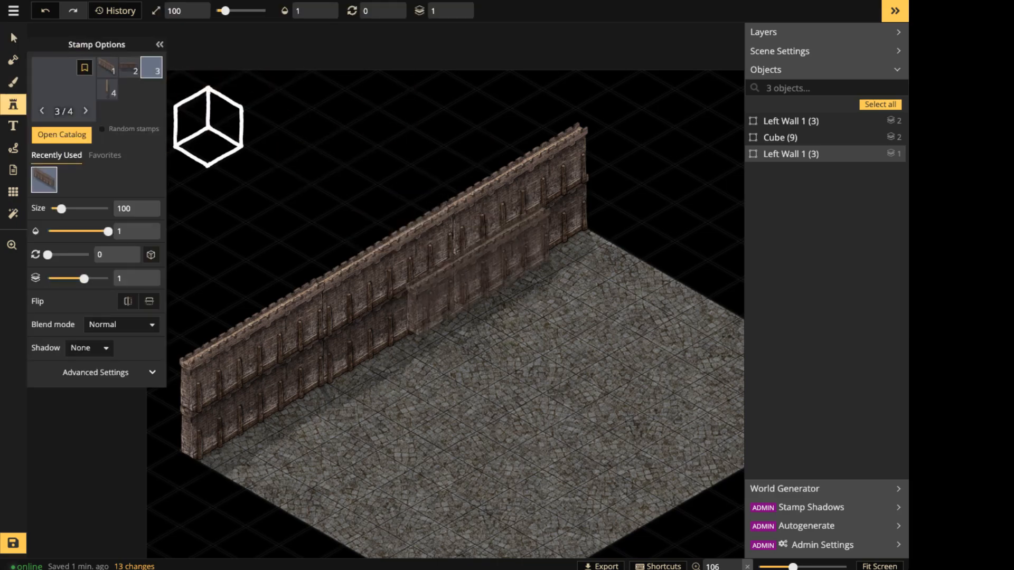
left_click_drag(523, 277, 396, 293)
key("Left")
key("Left")
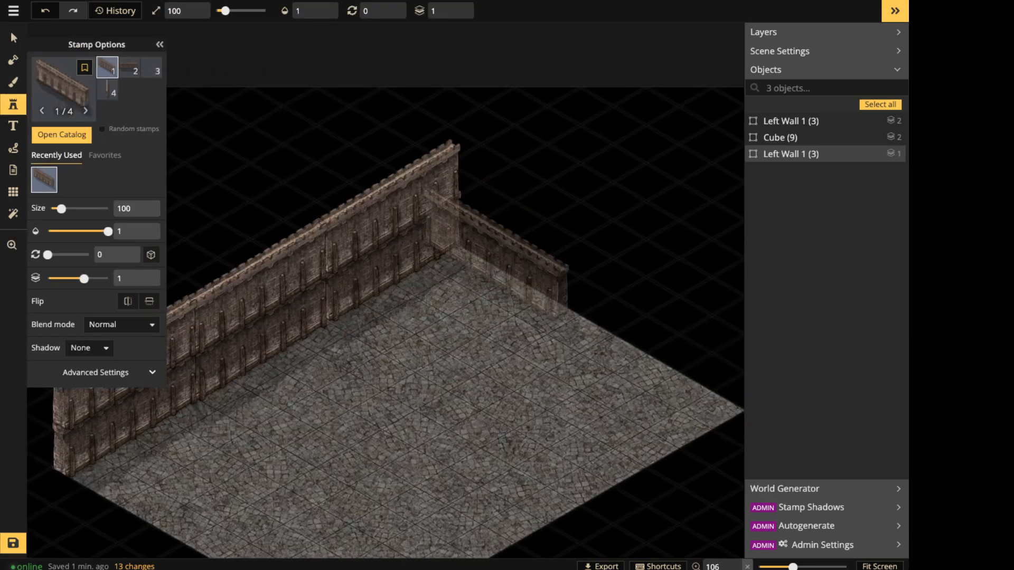
key("Right")
key("Right")
key("Right")
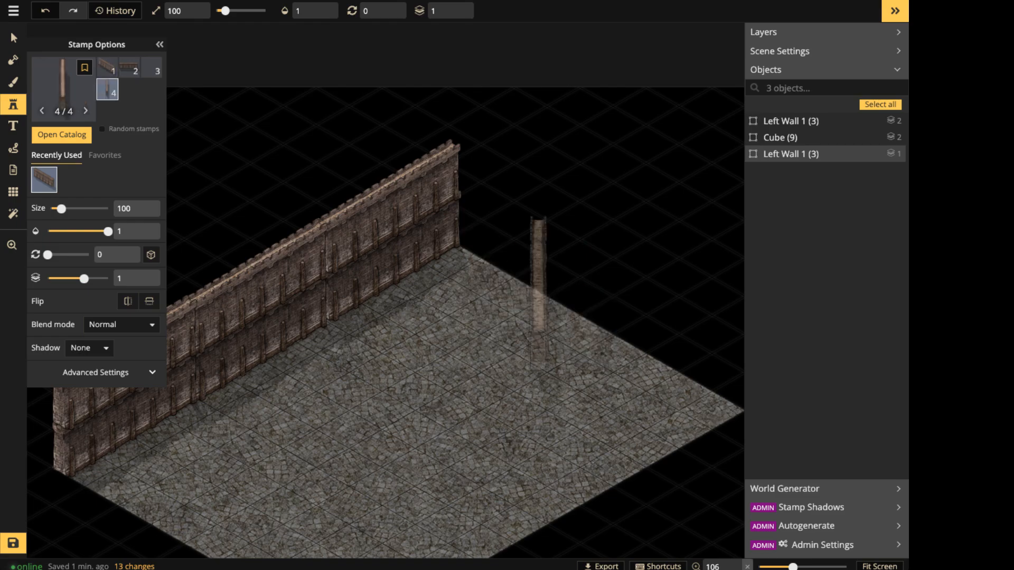
key("Left")
key("Left")
key("Left")
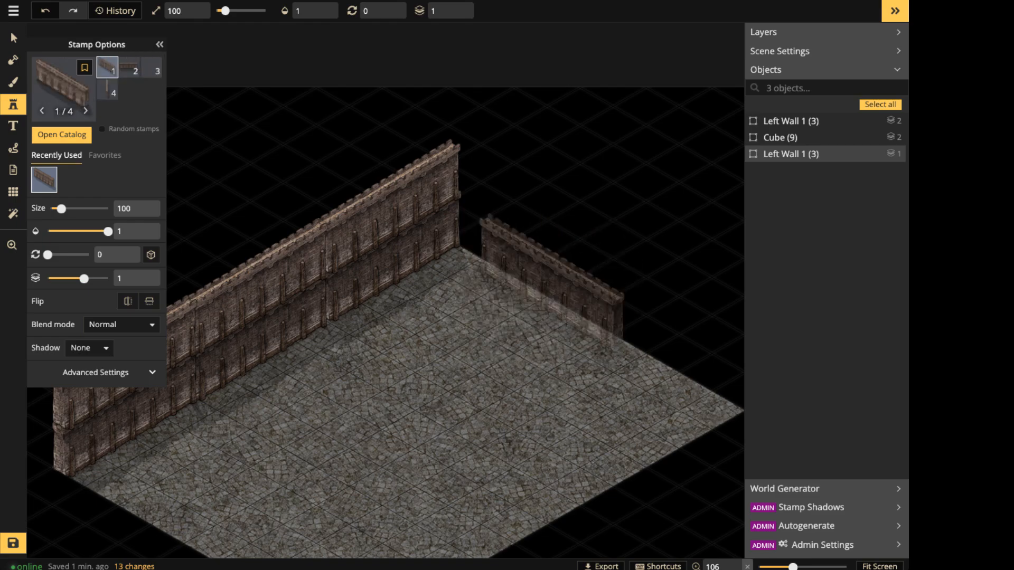
key("Left")
key("Right")
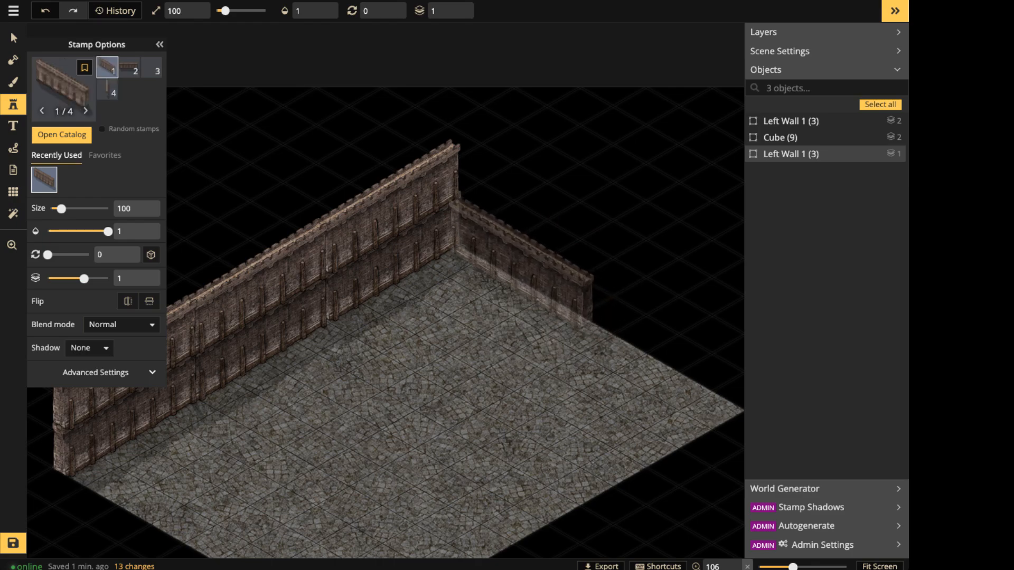
left_click(526, 264)
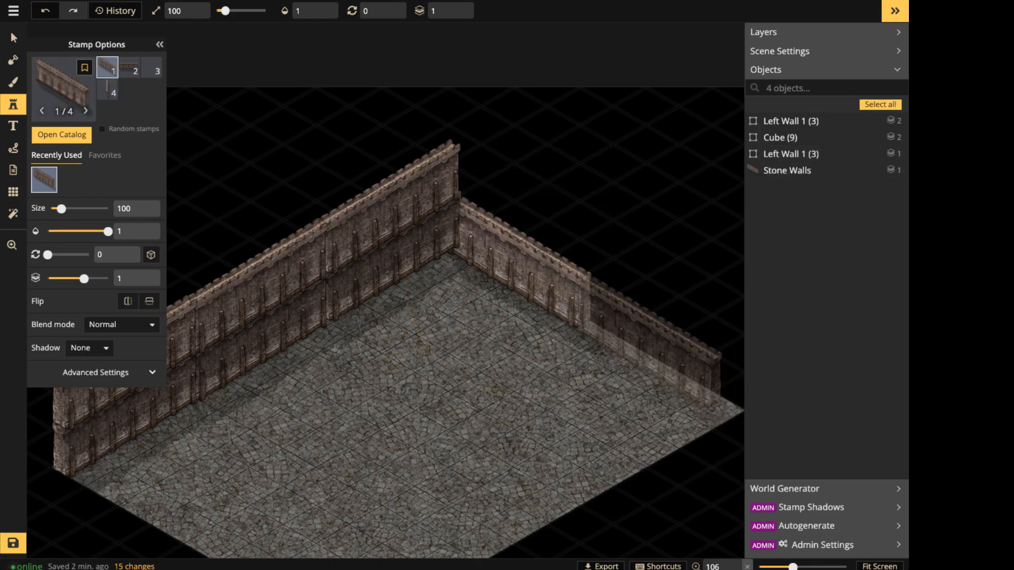
Place two more stone wall segments to continue the wall along the floor's upper-right edge down to its right corner.
left_click(655, 359)
left_click(678, 369)
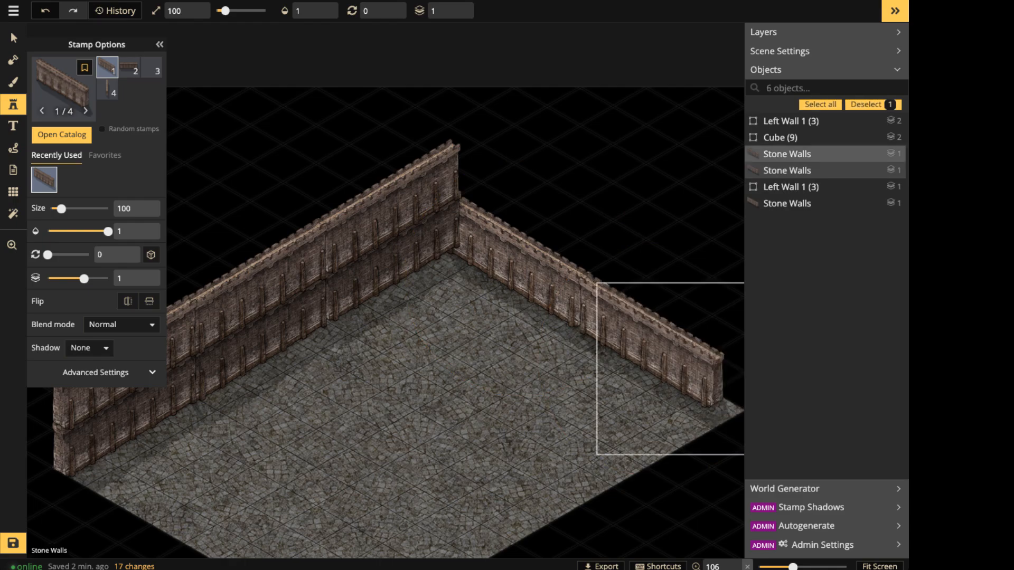
left_click_drag(678, 368, 678, 370)
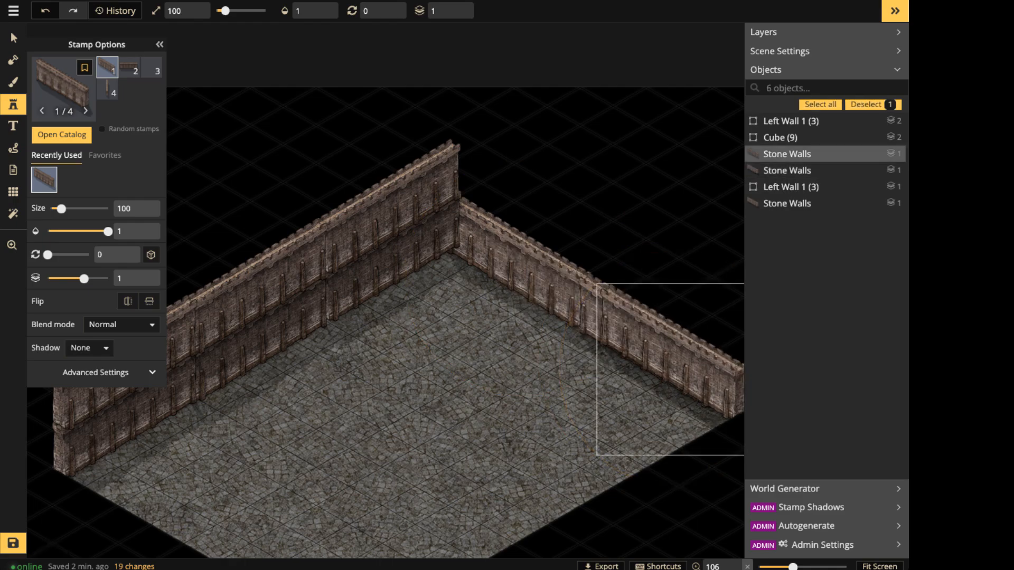
Group the three stone wall segments along the floor's upper-right edge and name the group Right Wall 1.
left_click(13, 39)
left_click_drag(525, 184, 727, 427)
key("ctrl+g")
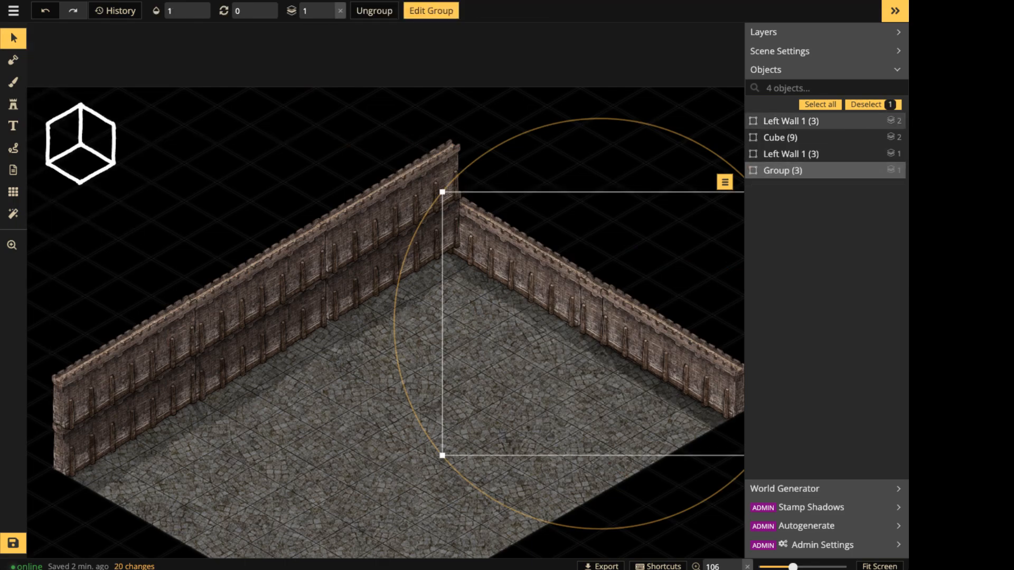
left_click(864, 170)
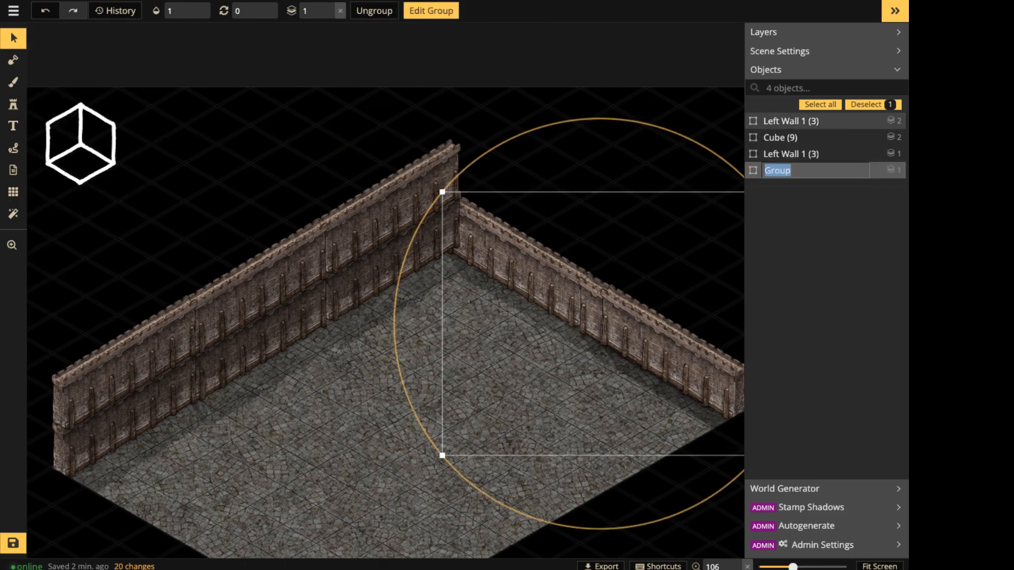
type("Right Wall 1")
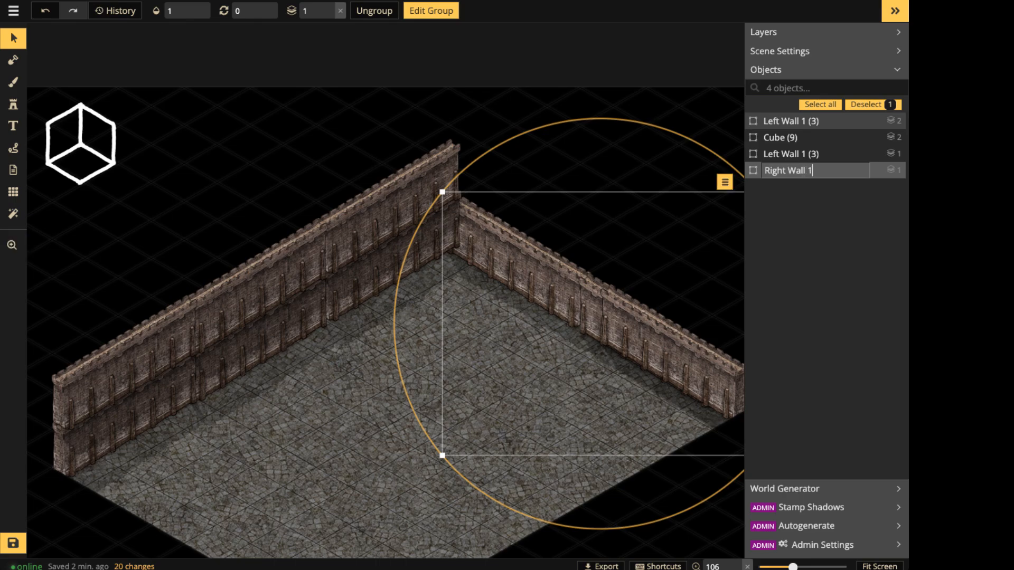
key("Return")
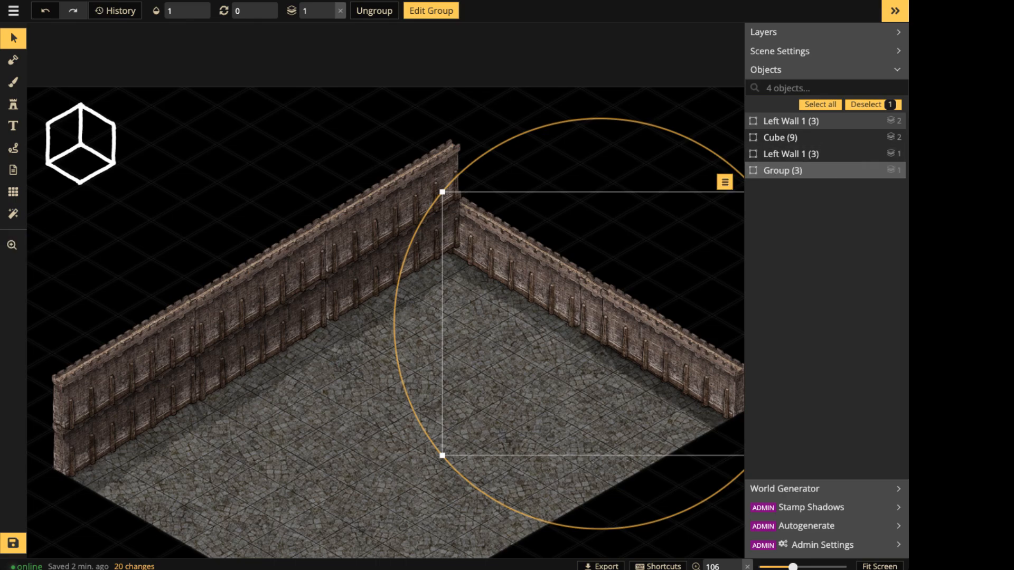
Set the Right Wall 1 group to layer 2.
key("Escape")
scroll(576, 339, "down", 1)
left_click(576, 335)
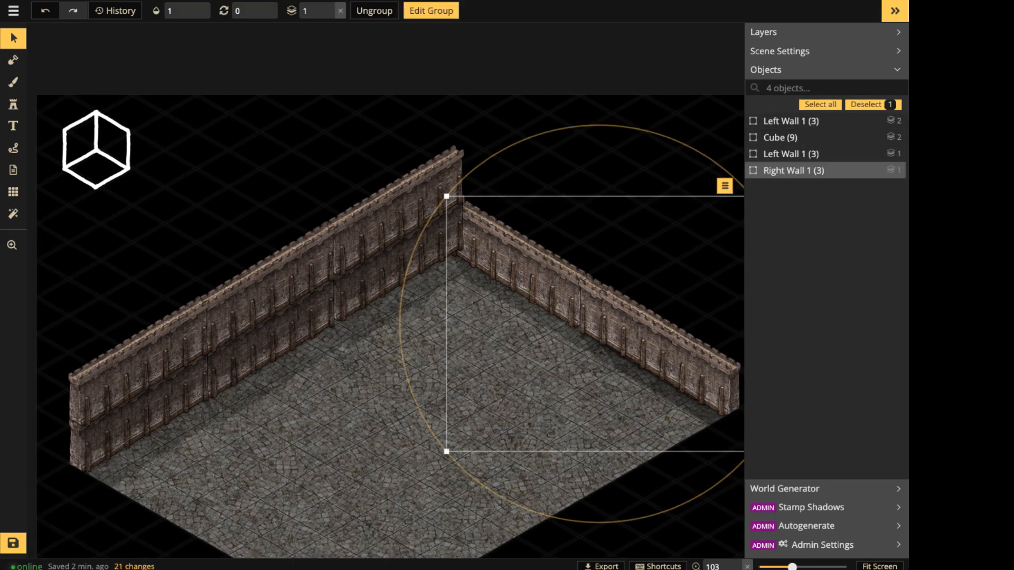
left_click(329, 7)
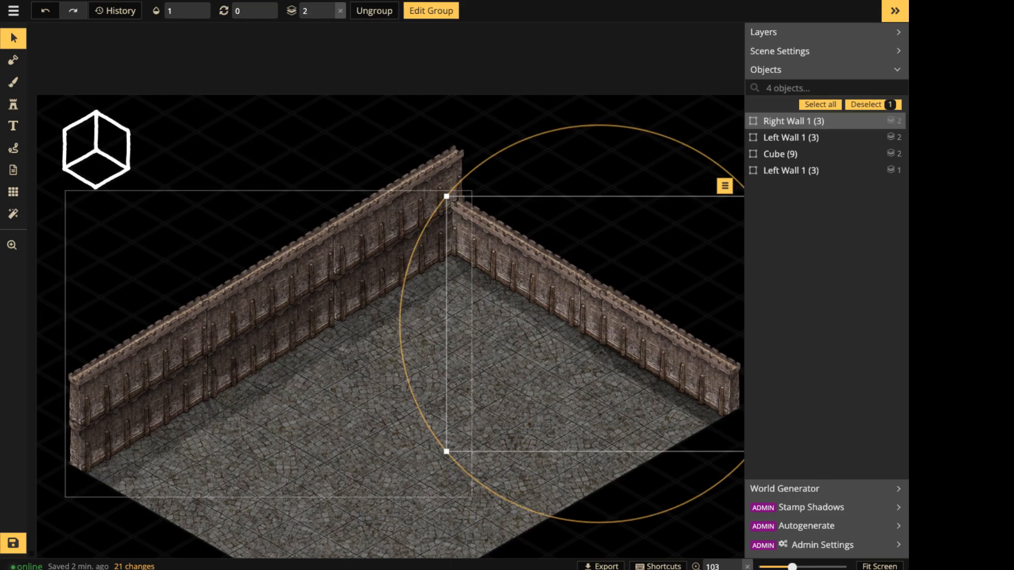
Duplicate the Right Wall 1 group, set the copy to layer 3 and stack it directly above the original as a second tier.
key("ctrl+c")
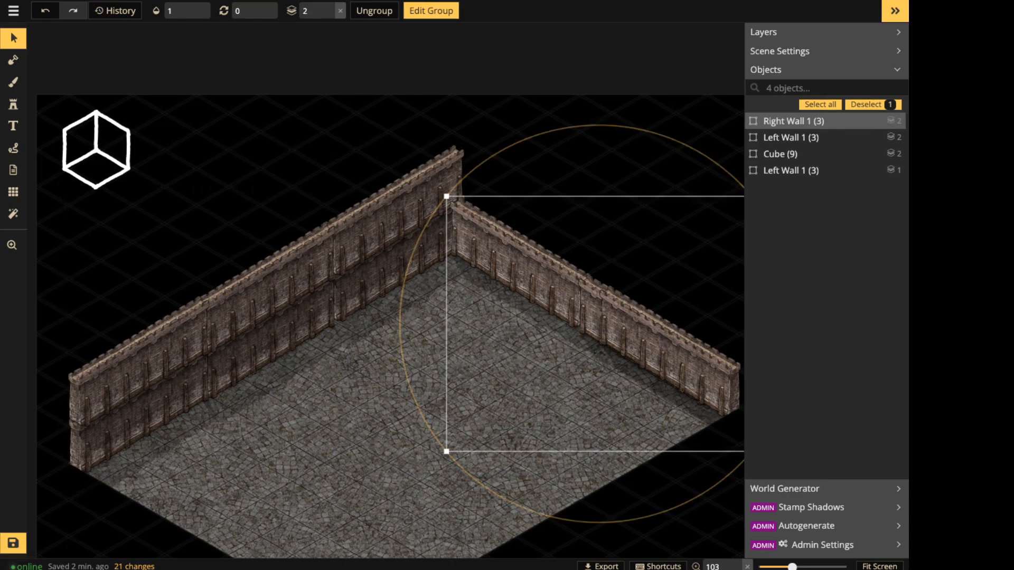
key("ctrl+v")
left_click(329, 7)
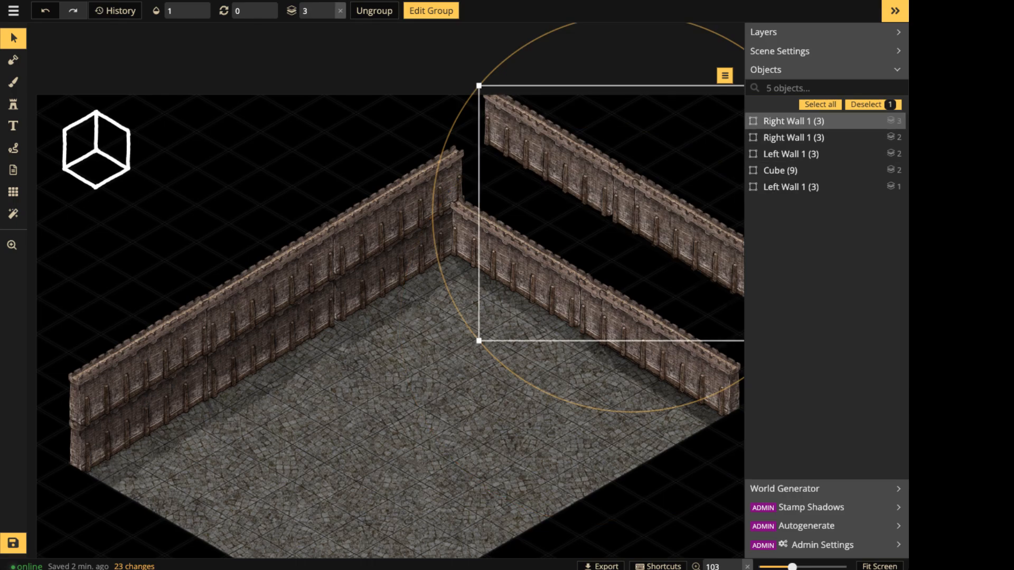
left_click_drag(576, 179, 545, 243)
left_click(330, 234)
Move the cube guide down to the map's lower-left corner, clear of the walls.
scroll(330, 234, "down", 5)
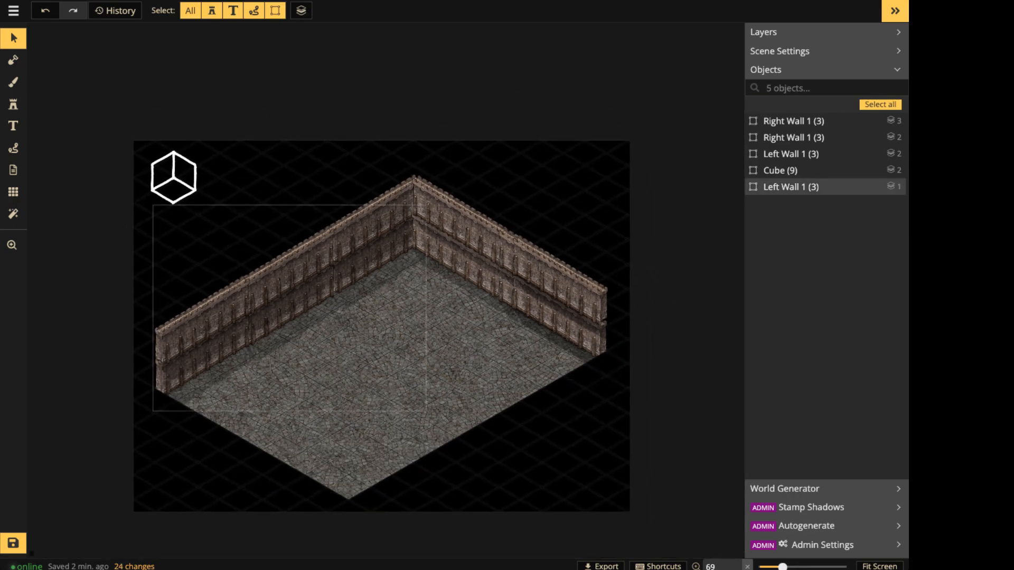
left_click(174, 178)
Combine the two left and two right wall groups into one group named Walls.
left_click_drag(174, 177, 582, 382)
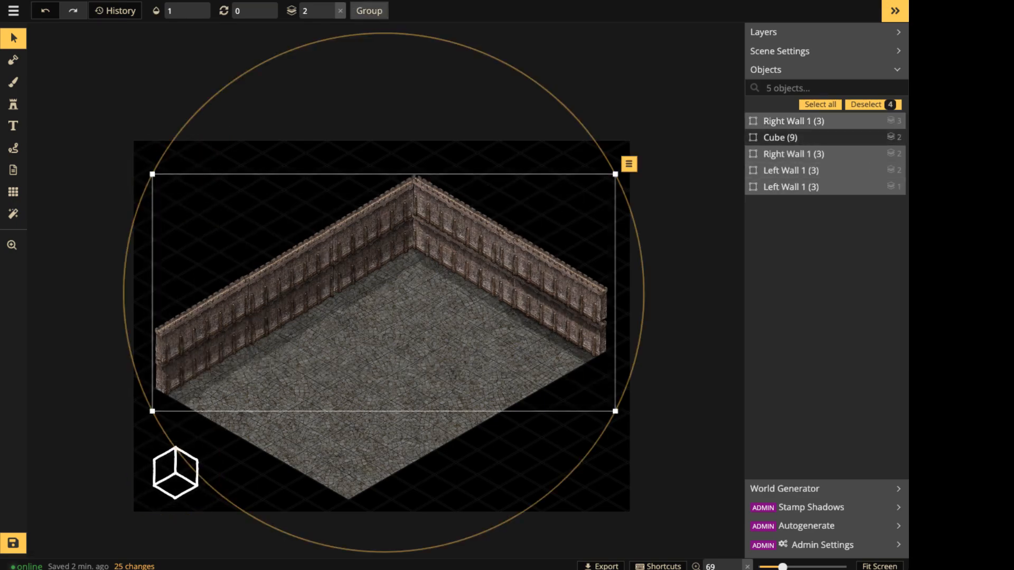
left_click(369, 10)
left_click(865, 137)
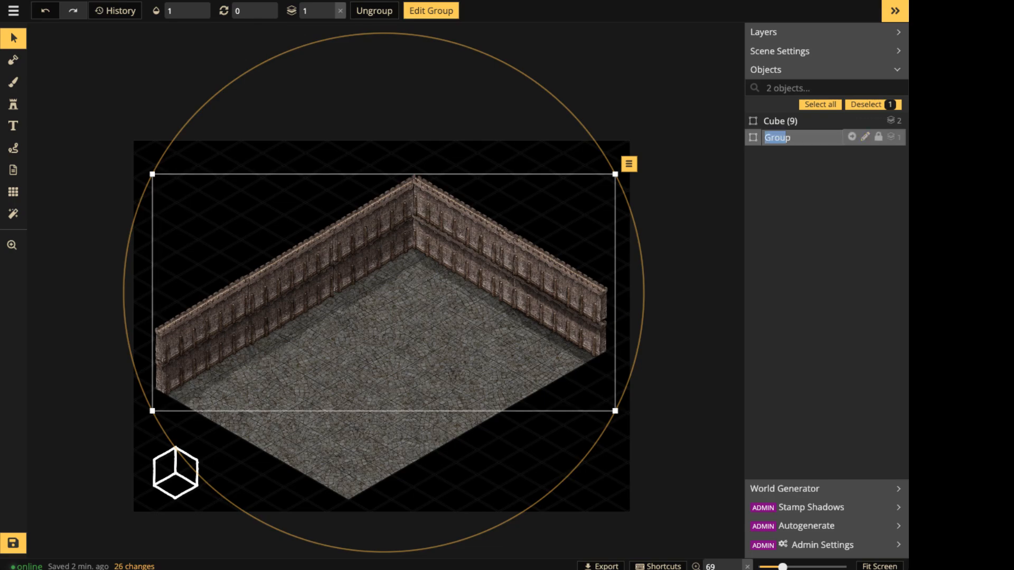
type("Walls")
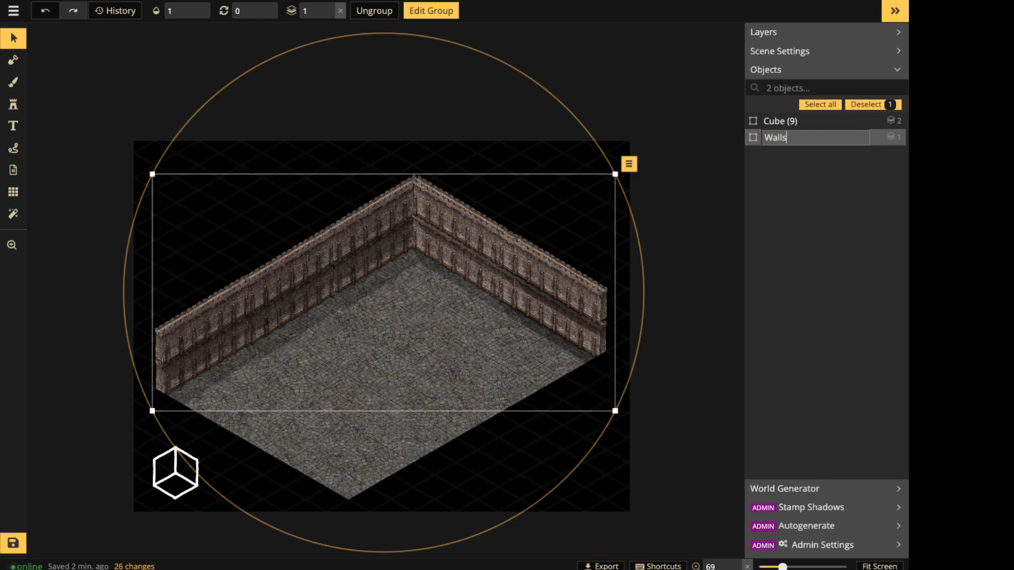
key("Return")
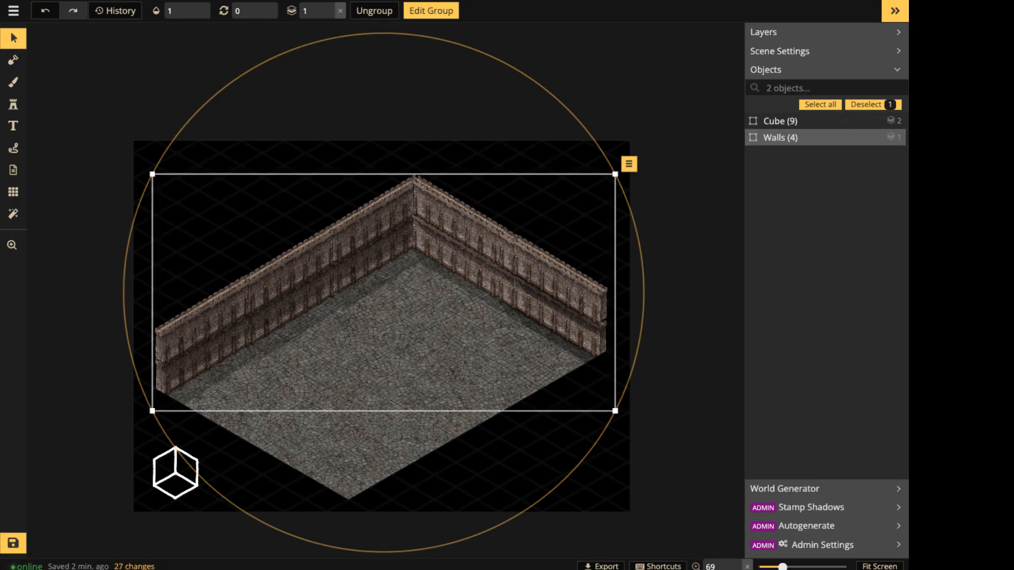
Set the Walls group to layer 0 and opacity 0, lock it and deselect it.
left_click(316, 10)
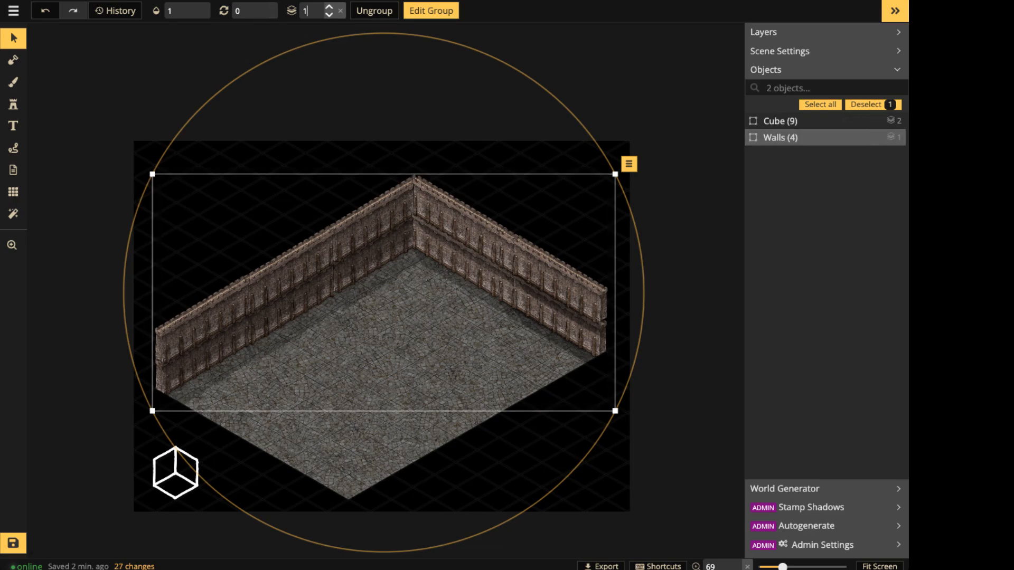
type("-5")
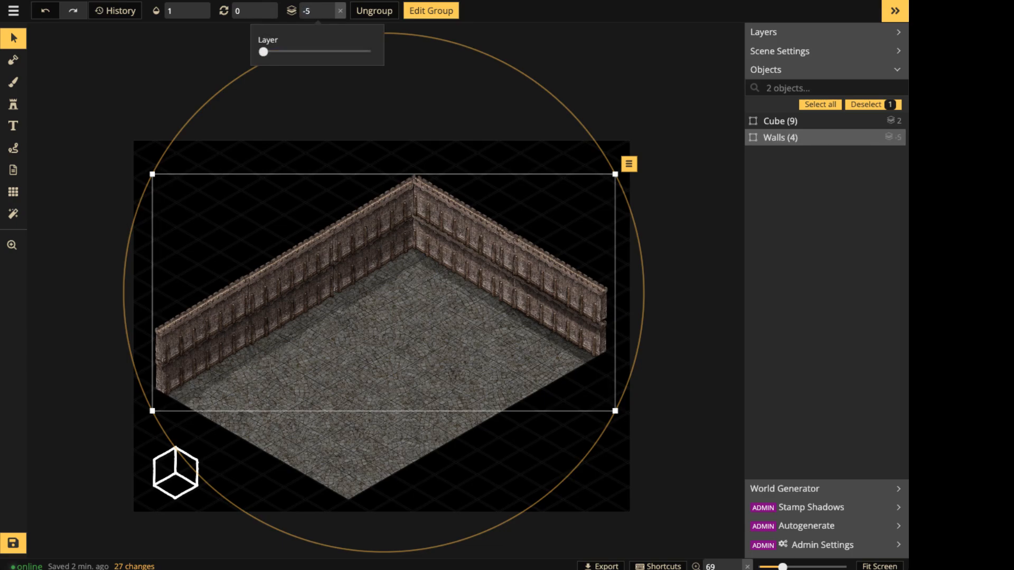
left_click(340, 11)
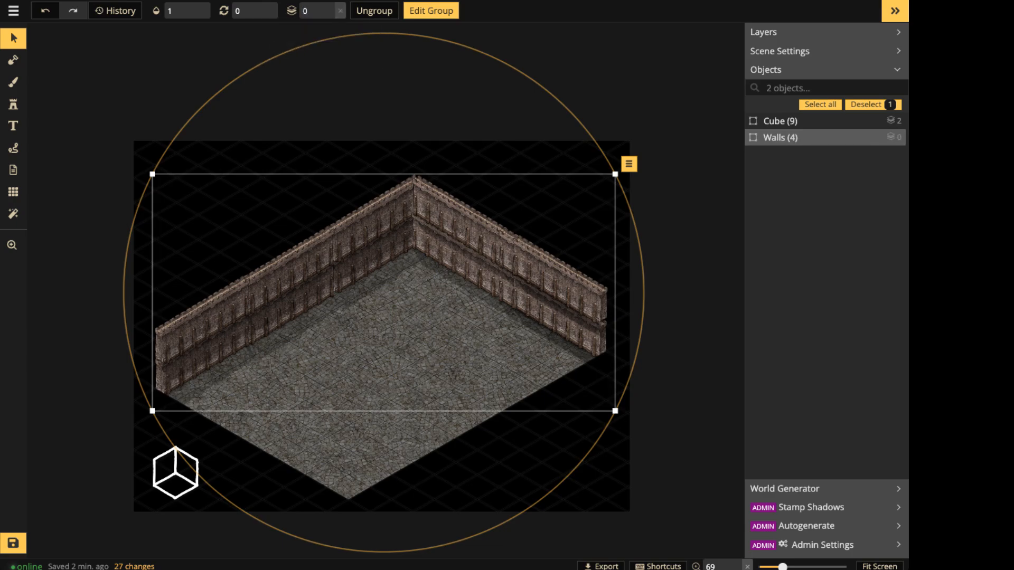
left_click(205, 10)
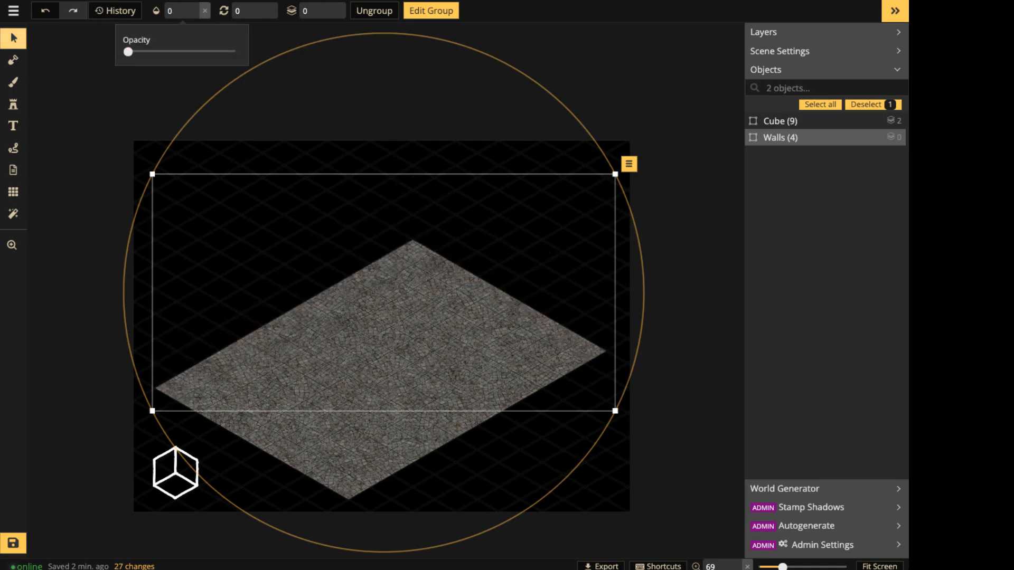
scroll(346, 316, "up", 1)
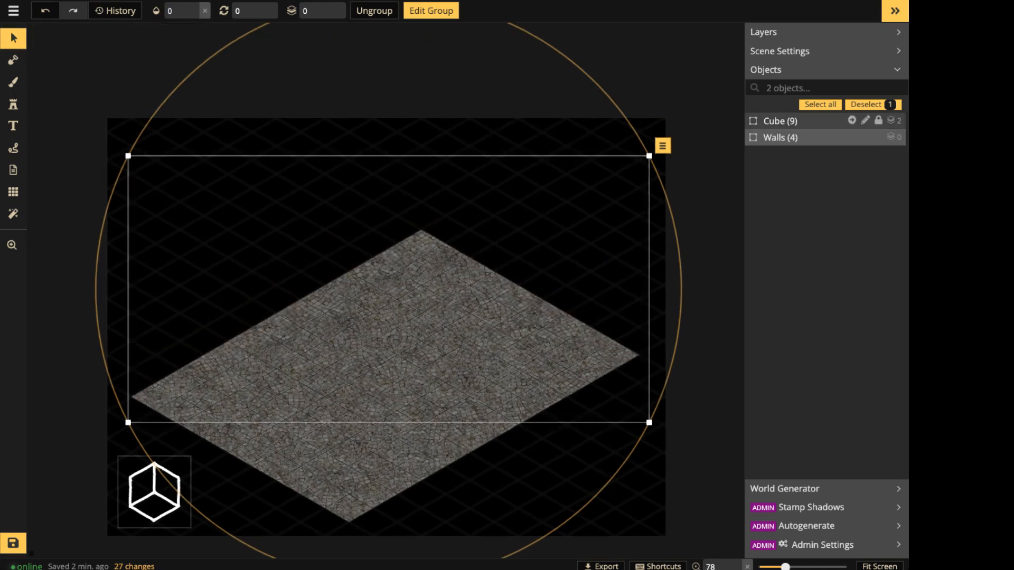
left_click(878, 137)
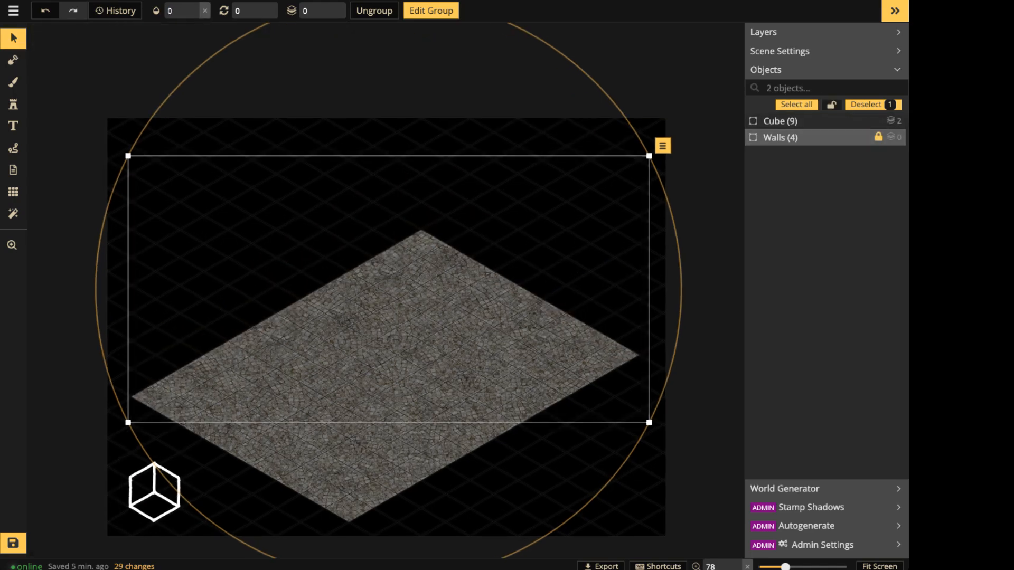
key("Escape")
Extend the stamp catalog's wall search to all styles and choose the first Wooden Wall stamp from the Tavern pack.
scroll(428, 220, "up", 1)
key("space")
left_click_drag(428, 221, 505, 185)
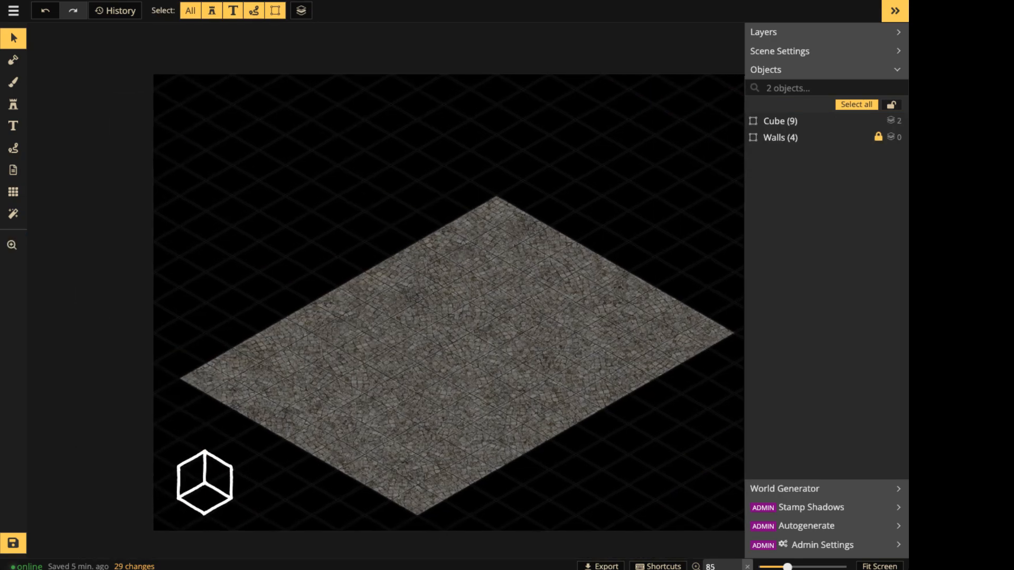
left_click(14, 104)
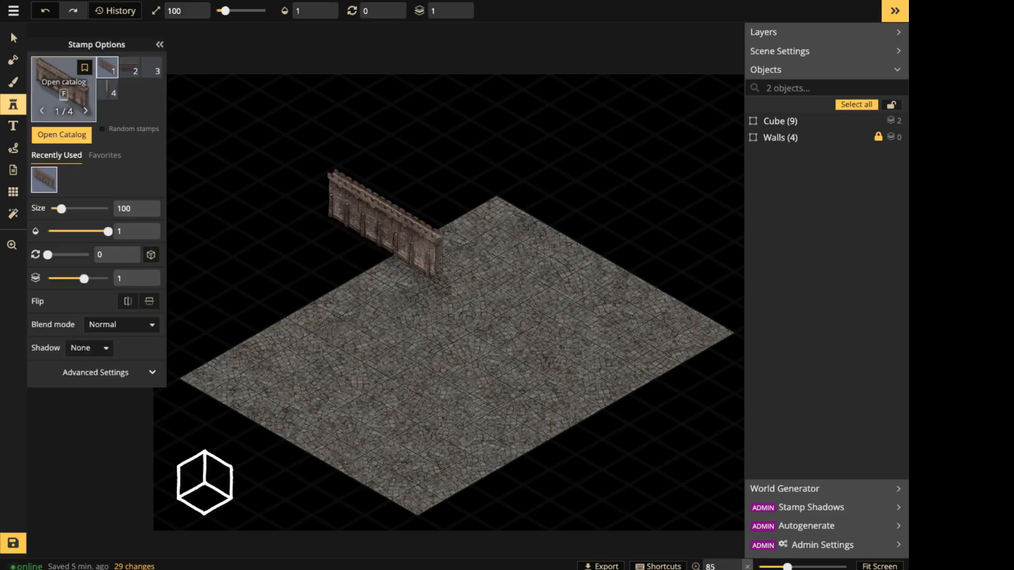
key("f")
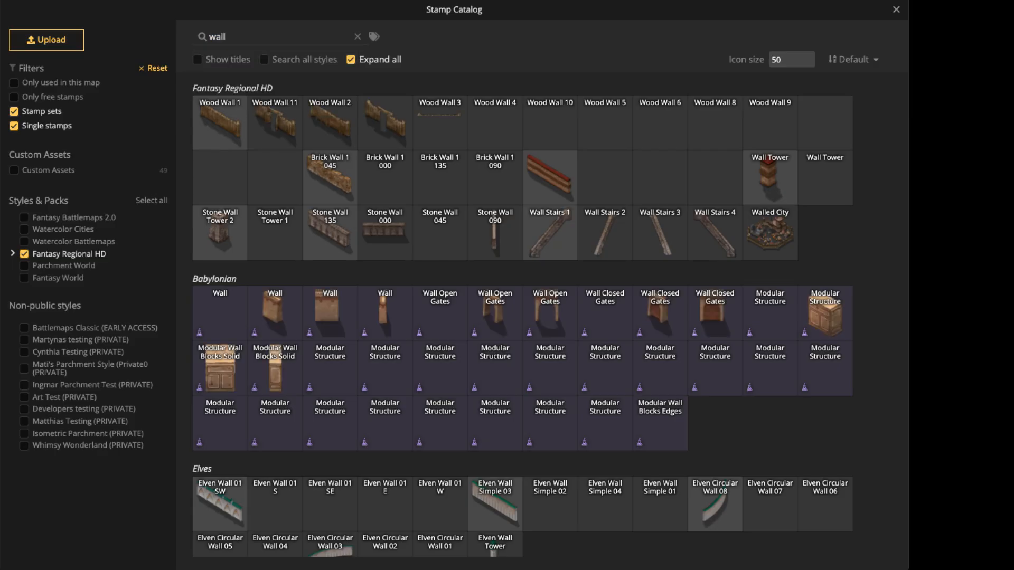
left_click(297, 60)
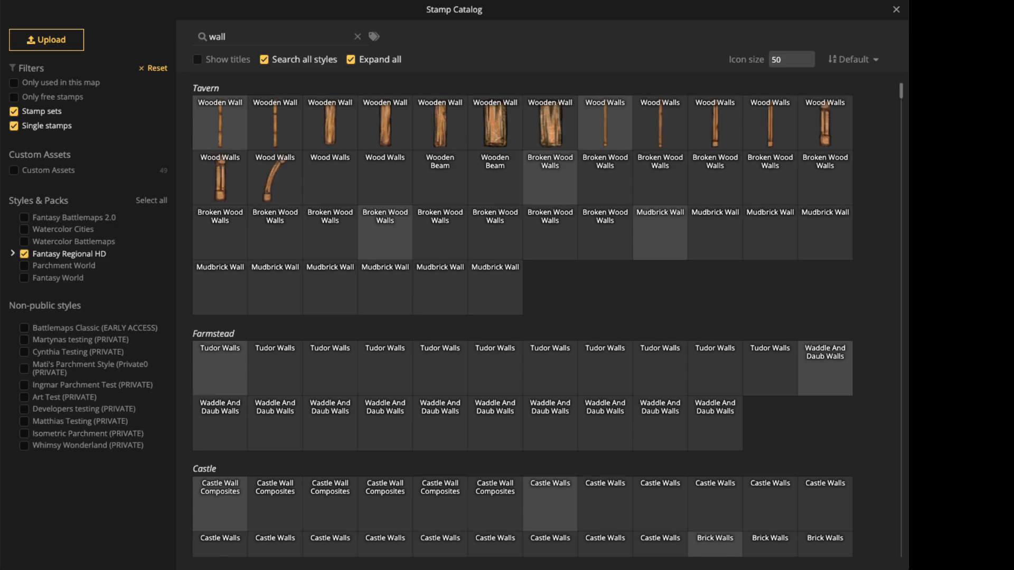
left_click(220, 123)
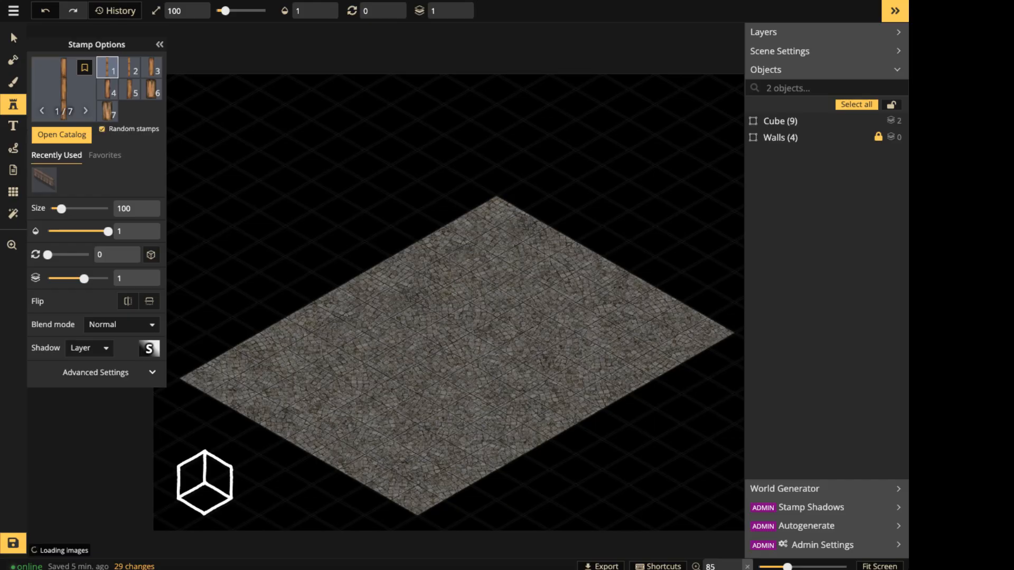
Stamp upright wooden posts at the floor's left, back and right corners, fixing the stamp to the first variant instead of random ones.
key("space")
left_click_drag(239, 204, 422, 201)
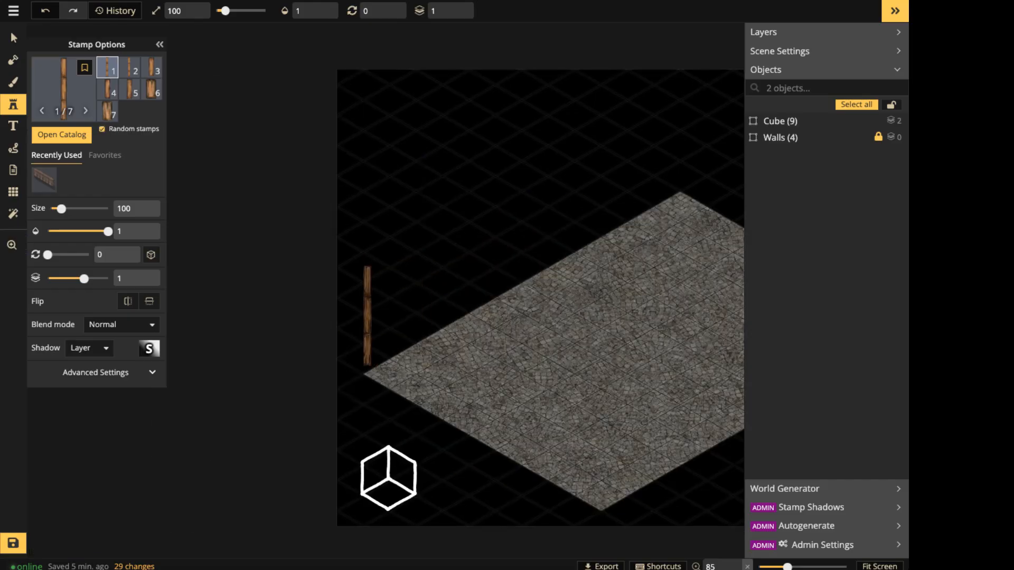
left_click(366, 320)
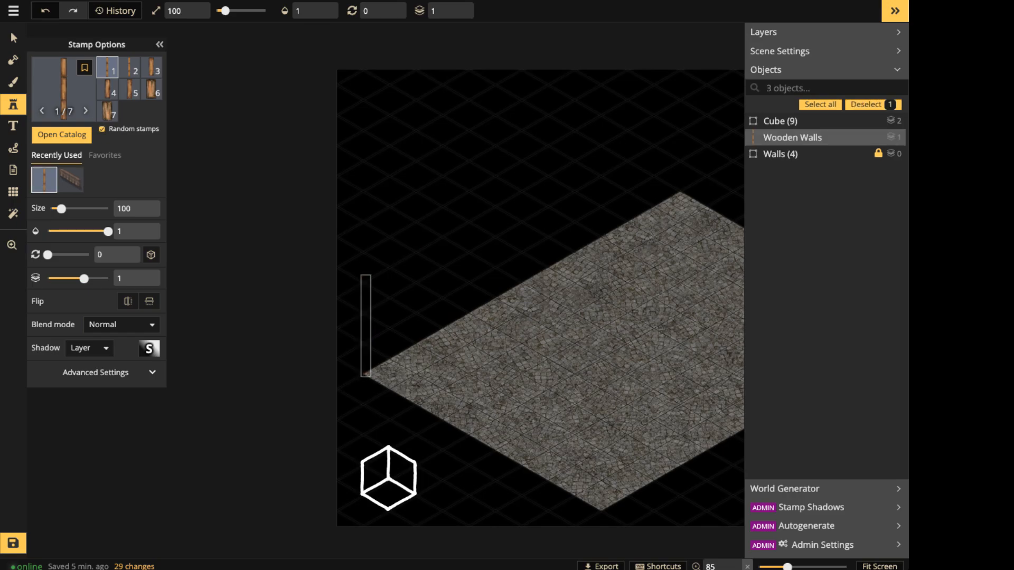
key("Escape")
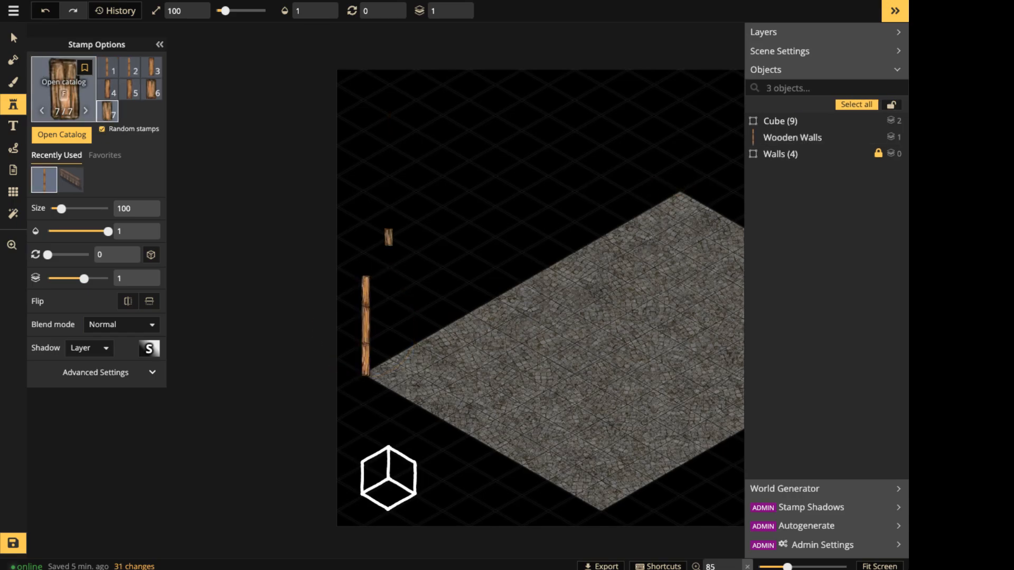
left_click(108, 68)
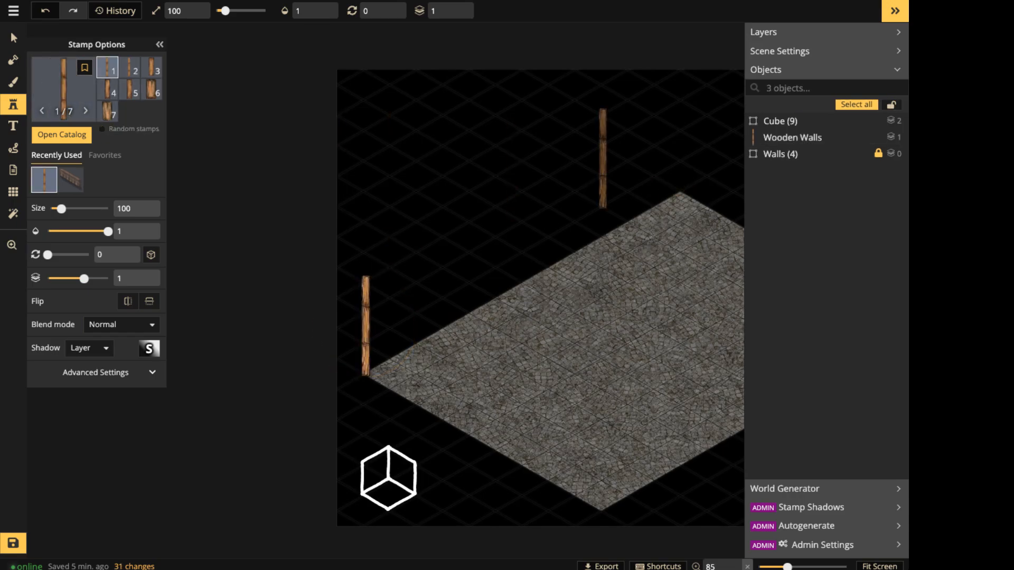
key("space")
left_click_drag(662, 161, 439, 173)
left_click(460, 153)
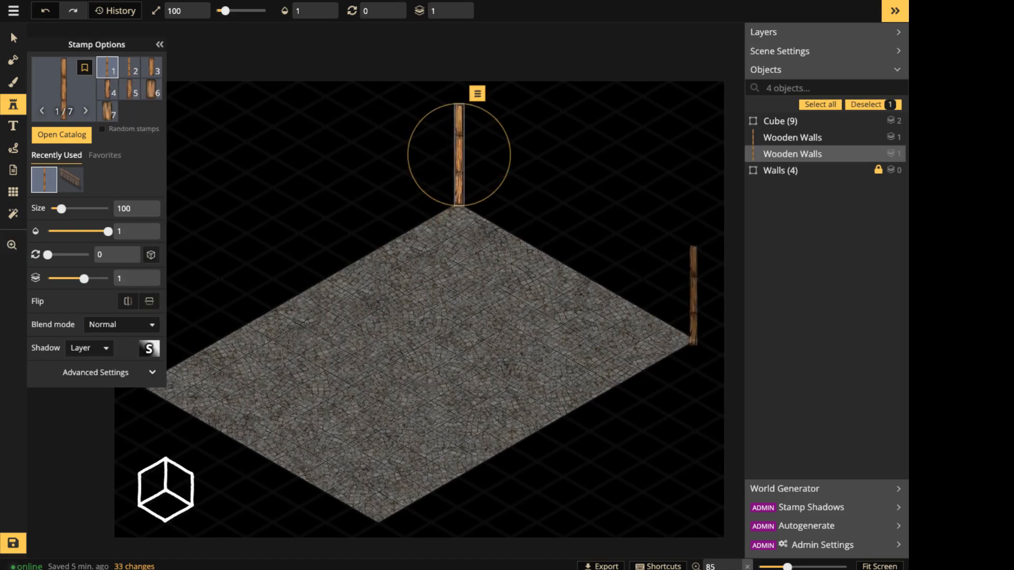
left_click(695, 294)
Rotate the wooden stamp to 60 degrees and place four beams end to end joining the tops of the left and back posts.
key("space")
left_click_drag(431, 211, 576, 186)
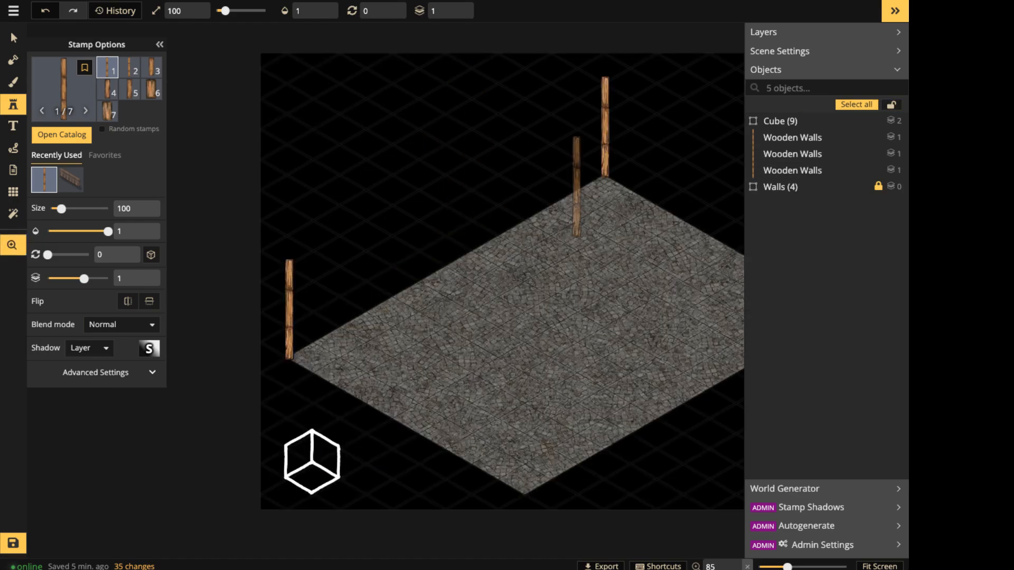
scroll(355, 219, "up", 6, "alt")
scroll(338, 237, "down", 2, "alt")
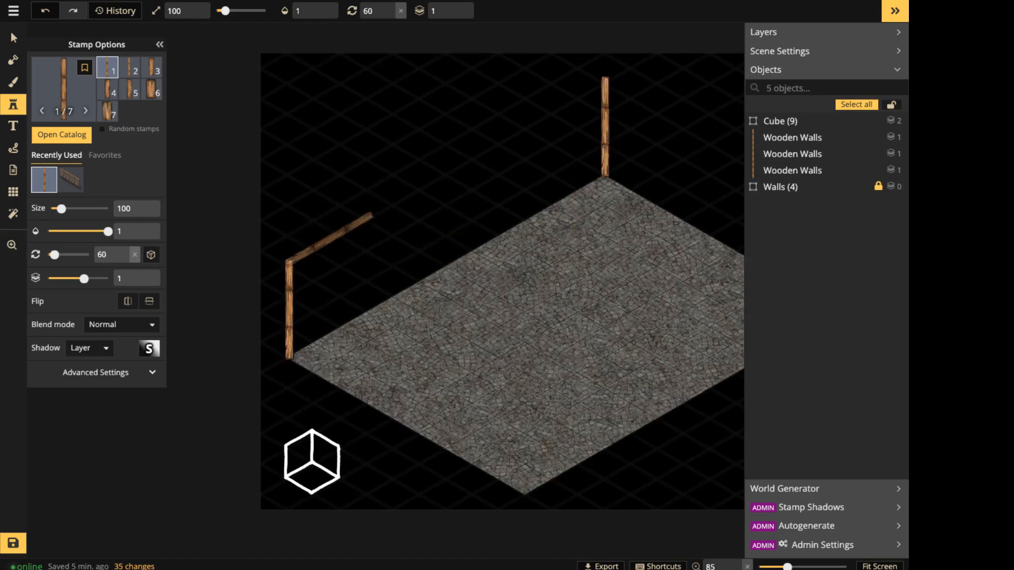
left_click(331, 233)
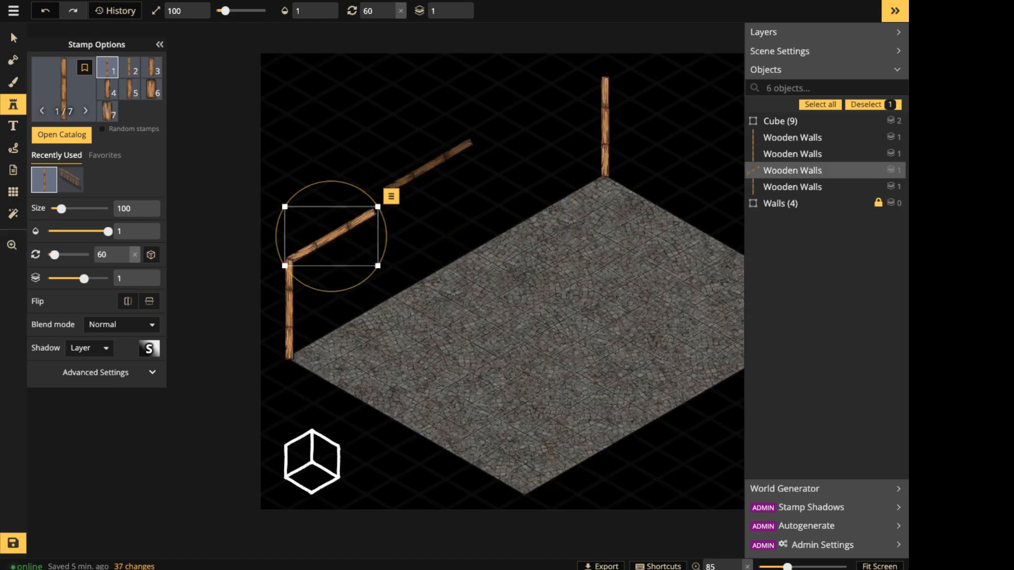
left_click(417, 189)
key("space")
left_click_drag(530, 126, 411, 243)
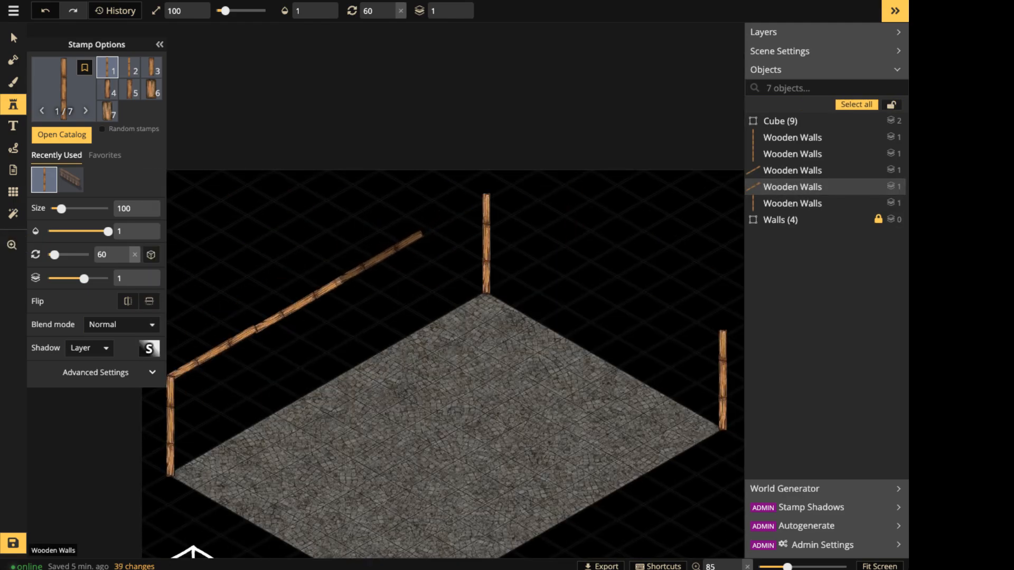
left_click(379, 258)
key("Escape")
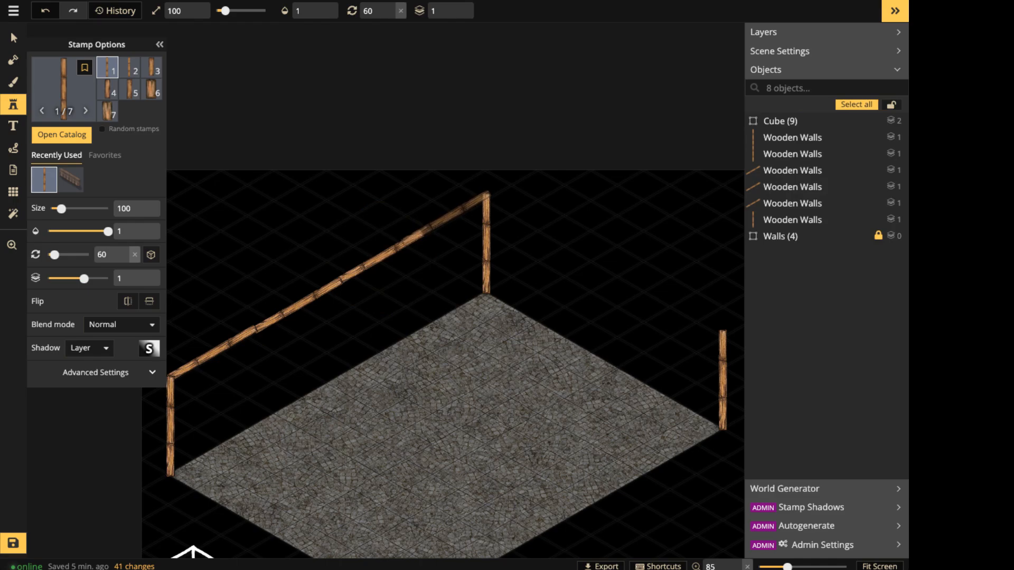
left_click(447, 210)
key("Escape")
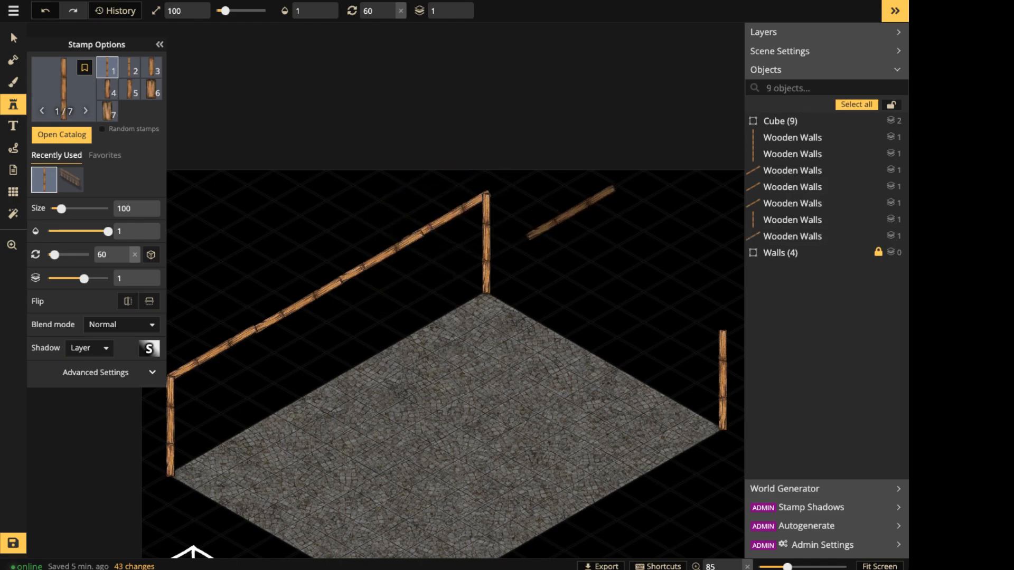
Rotate the wooden stamp to 120 degrees and place three beams end to end joining the tops of the back and right posts.
scroll(569, 213, "up", 1)
scroll(571, 214, "up", 1, "alt")
scroll(501, 219, "up", 3, "alt")
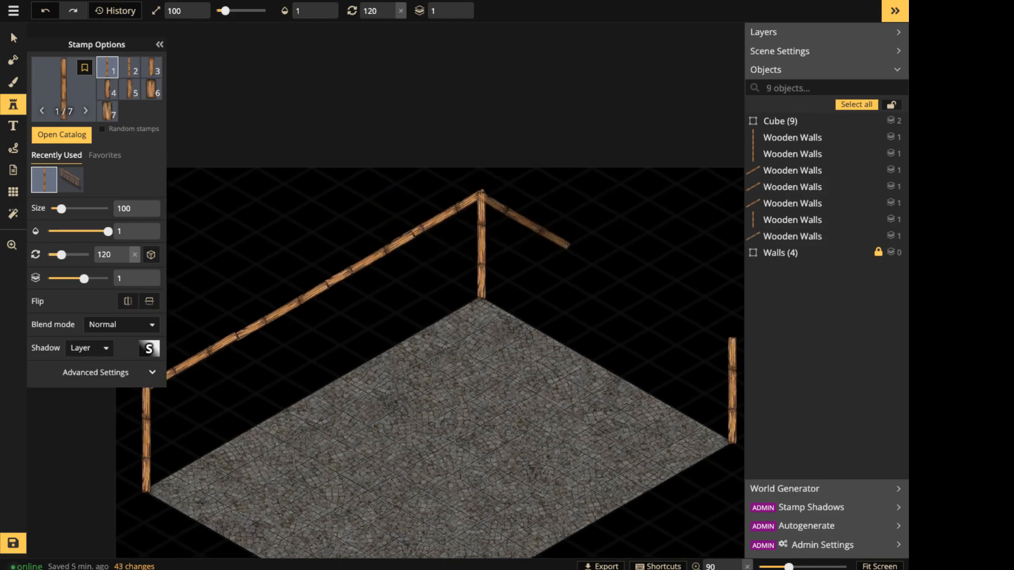
left_click(526, 219)
key("Escape")
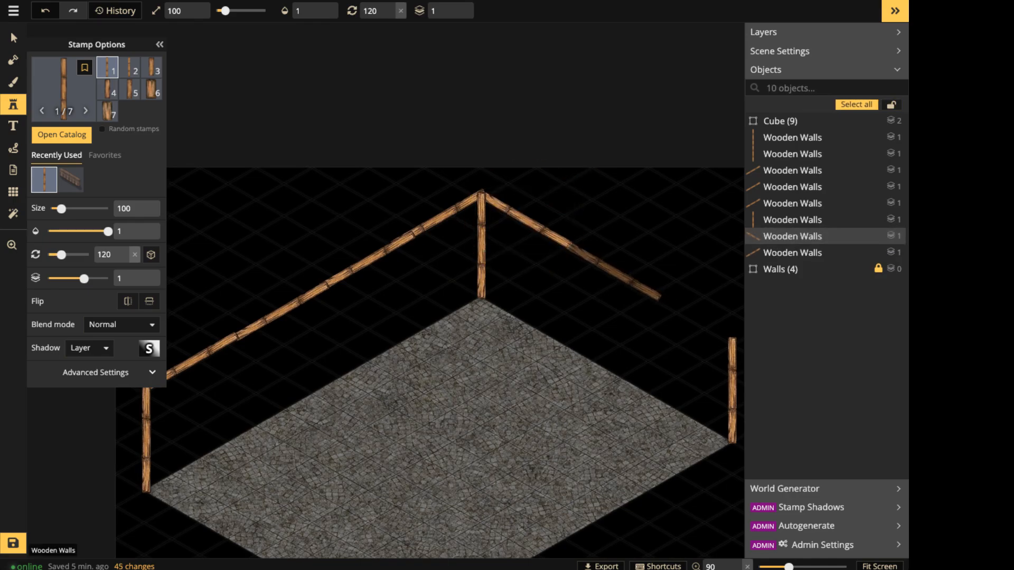
left_click(614, 267)
key("Escape")
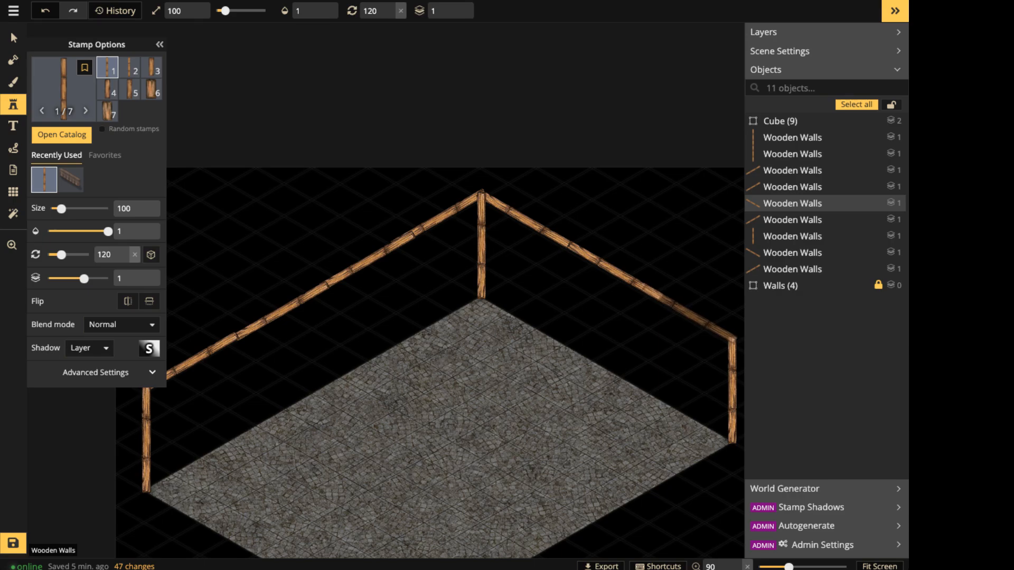
left_click(690, 314)
key("Escape")
Switch to the Brush tool and show the Fantasy Battlemaps 2.0 textures in the texture catalog.
scroll(486, 243, "down", 2)
middle_click_drag(382, 353, 473, 282)
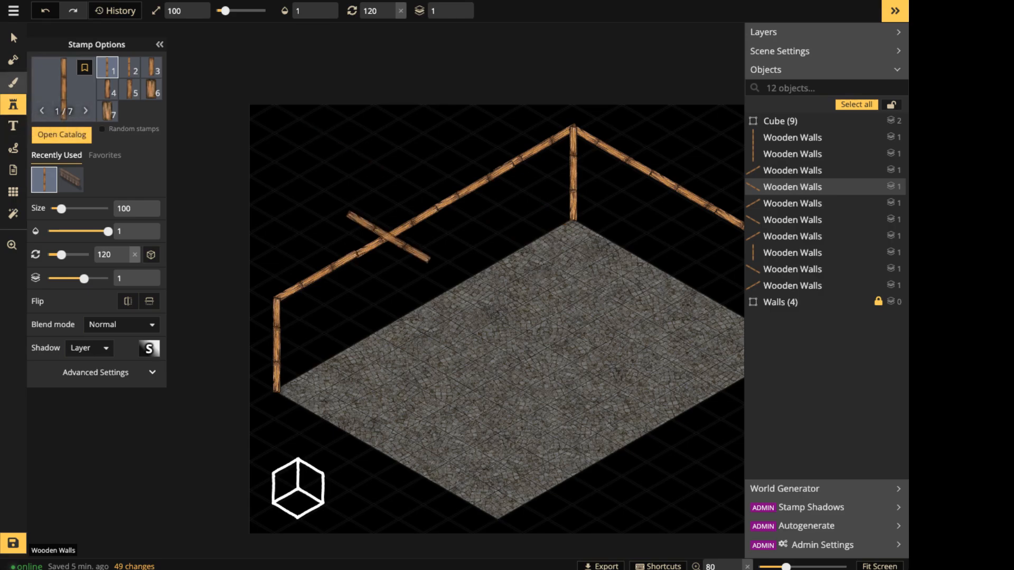
left_click(14, 82)
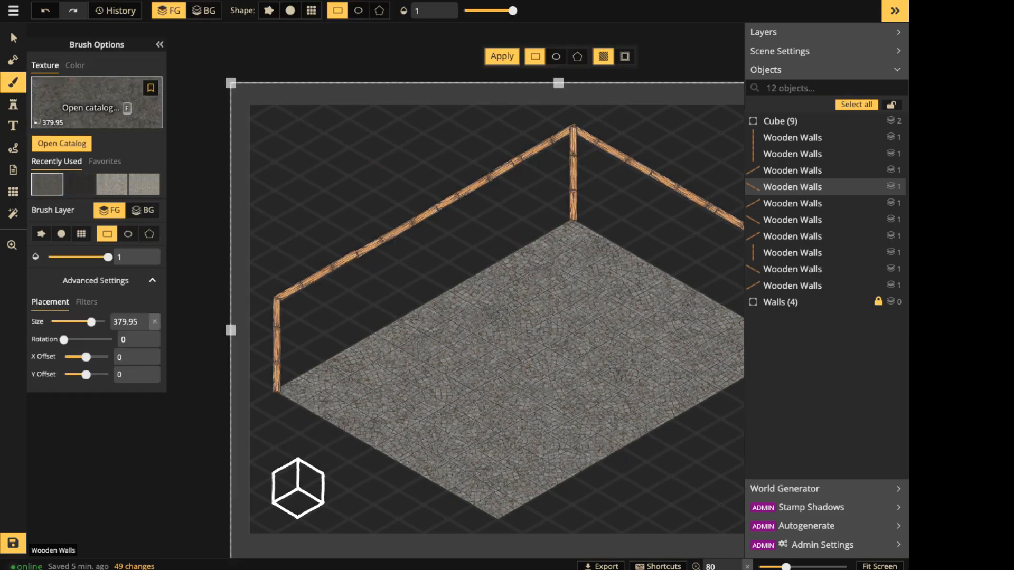
key("f")
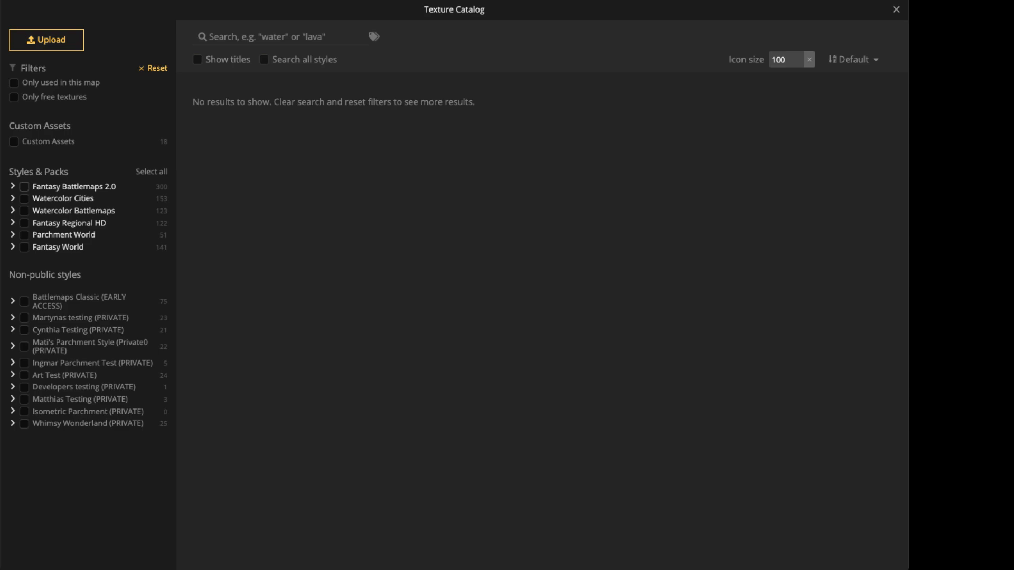
left_click(24, 186)
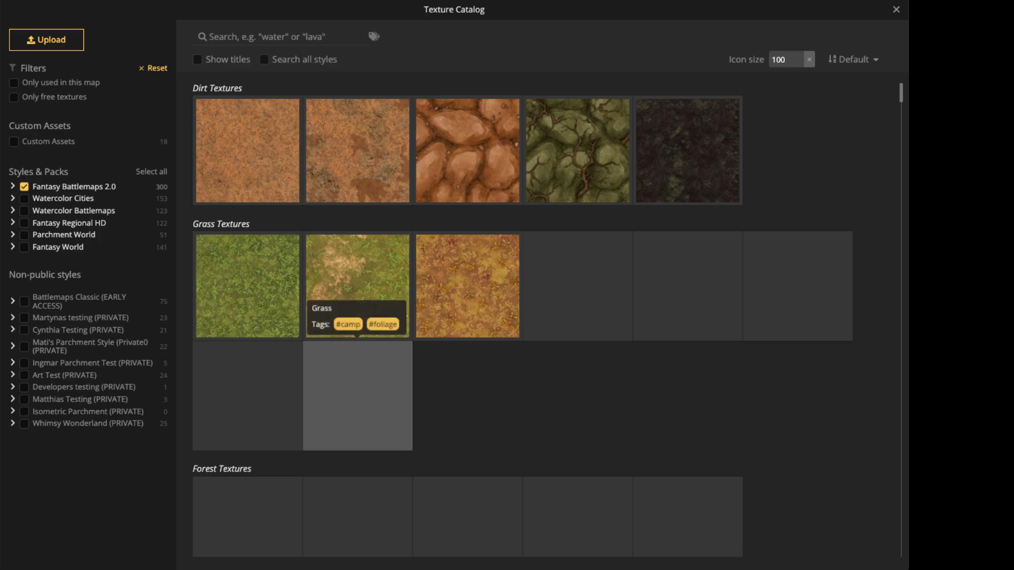
Look through the dirt, grass, forest, leaves and water textures of Fantasy Battlemaps 2.0 for a suitable wall texture.
scroll(357, 369, "down", 2)
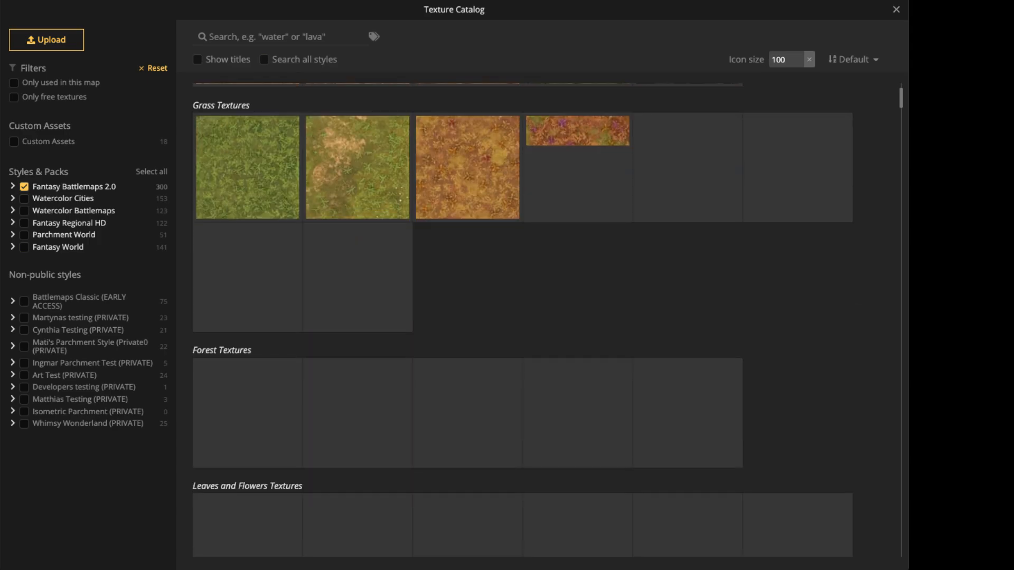
scroll(468, 295, "down", 4)
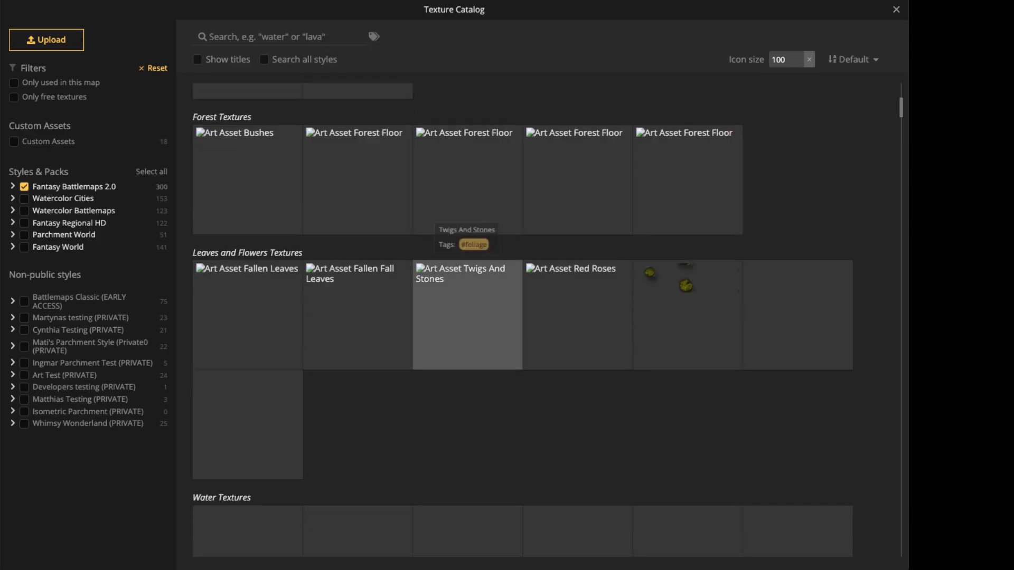
scroll(467, 296, "up", 6)
scroll(468, 296, "down", 8)
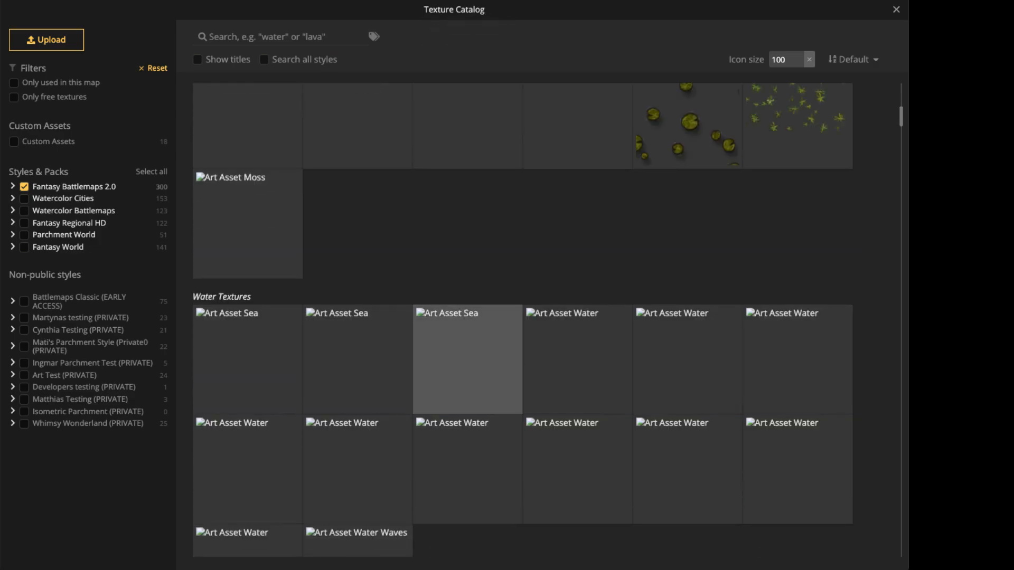
scroll(468, 296, "up", 8)
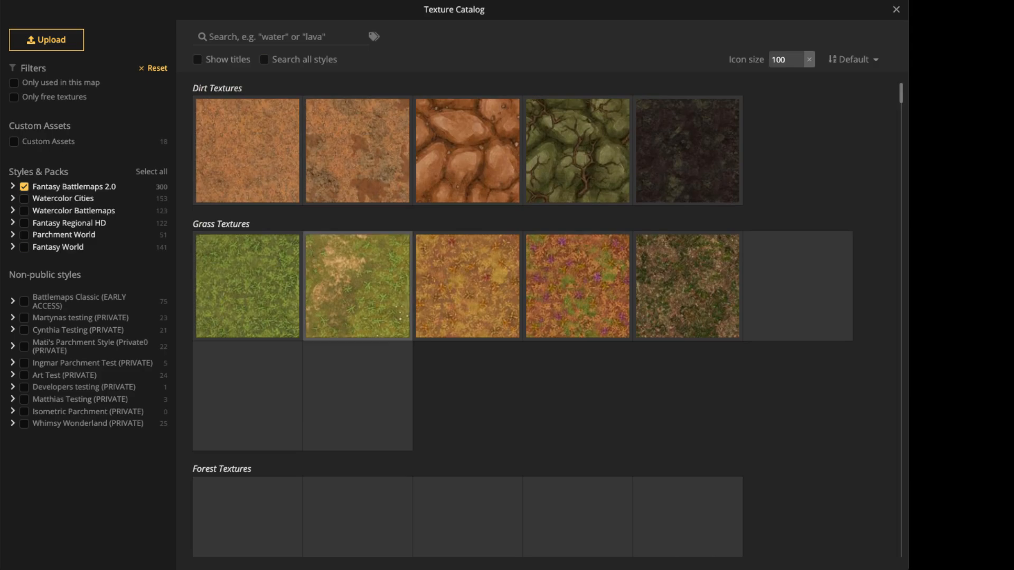
scroll(467, 296, "down", 6)
scroll(467, 296, "up", 6)
scroll(467, 296, "down", 8)
scroll(467, 296, "up", 4)
scroll(467, 296, "up", 3)
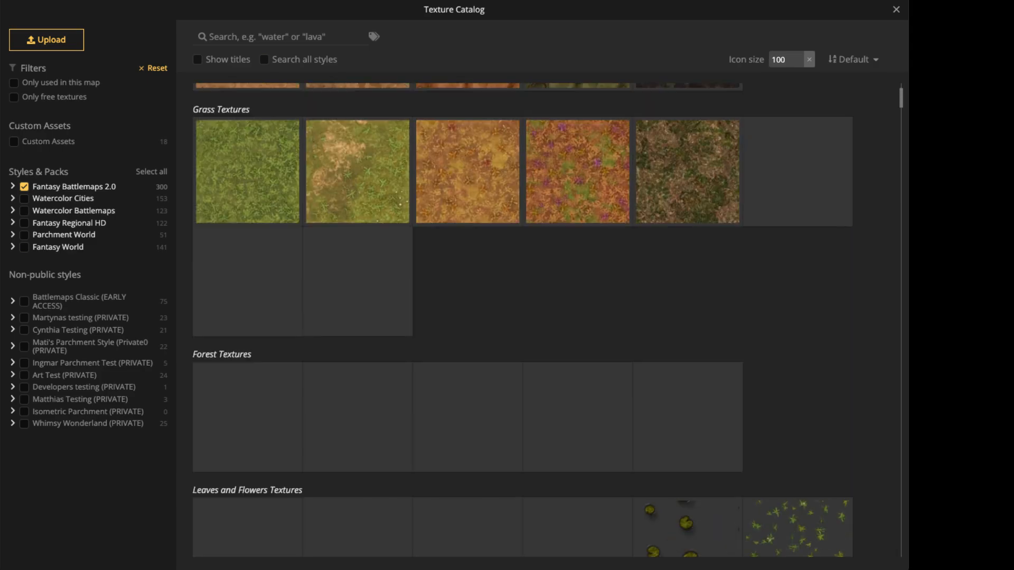
Search the Fantasy Battlemaps 2.0 textures for "cobble" and then "rock", and choose the Mossy Rocks dungeon texture for the brush.
left_click(264, 37)
type("co")
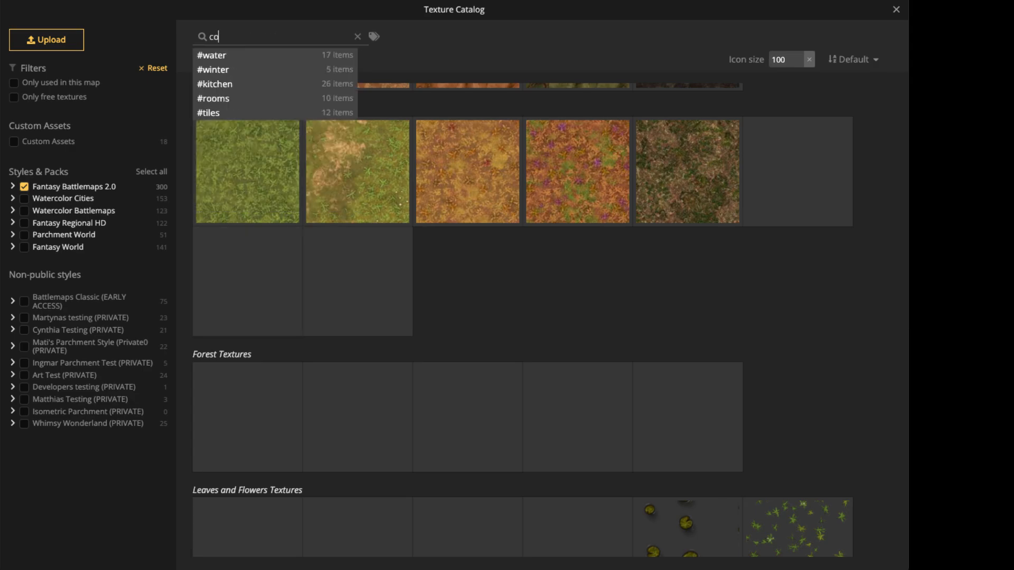
type("bble")
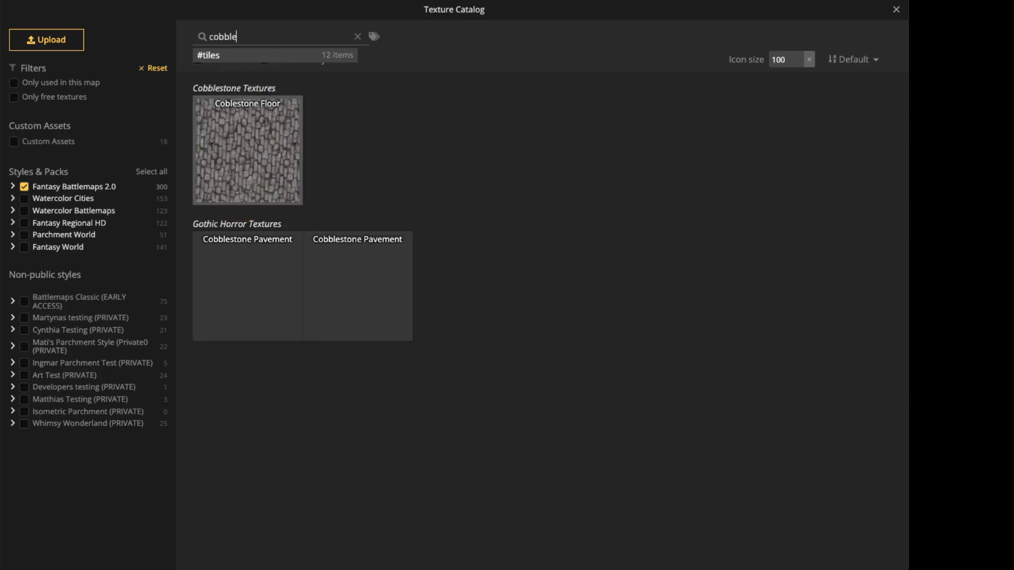
key("ctrl+a")
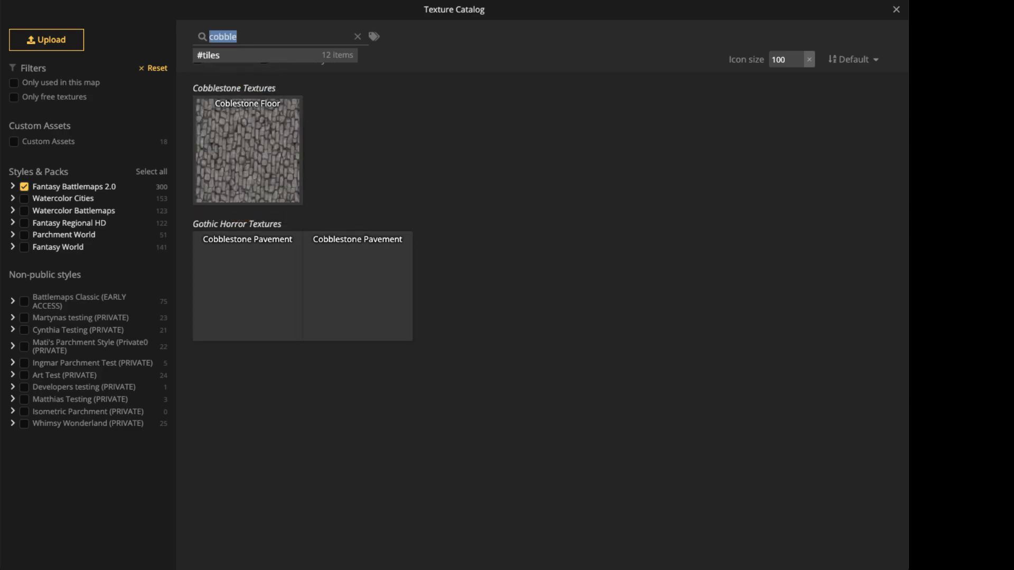
type("rock")
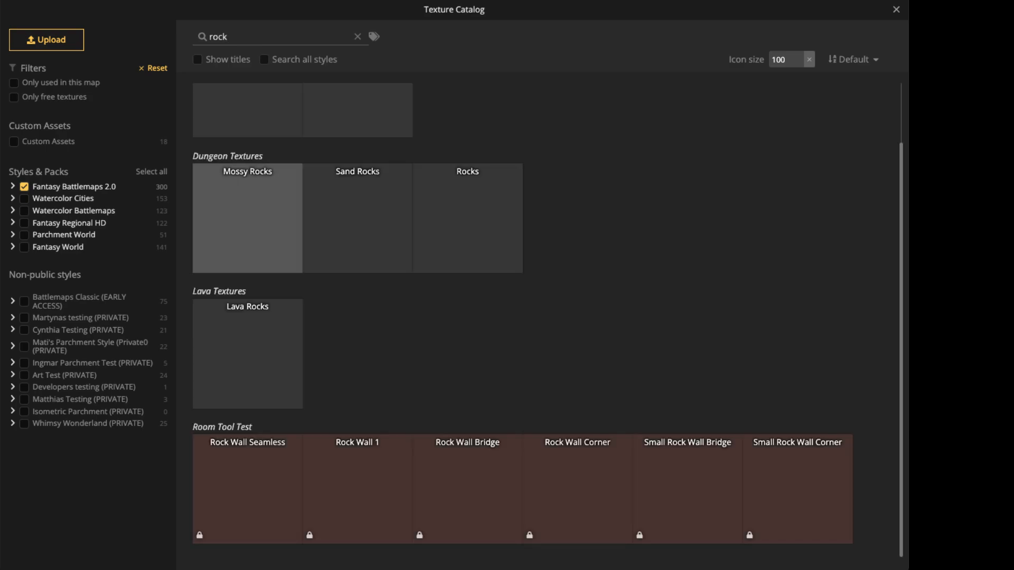
left_click(247, 185)
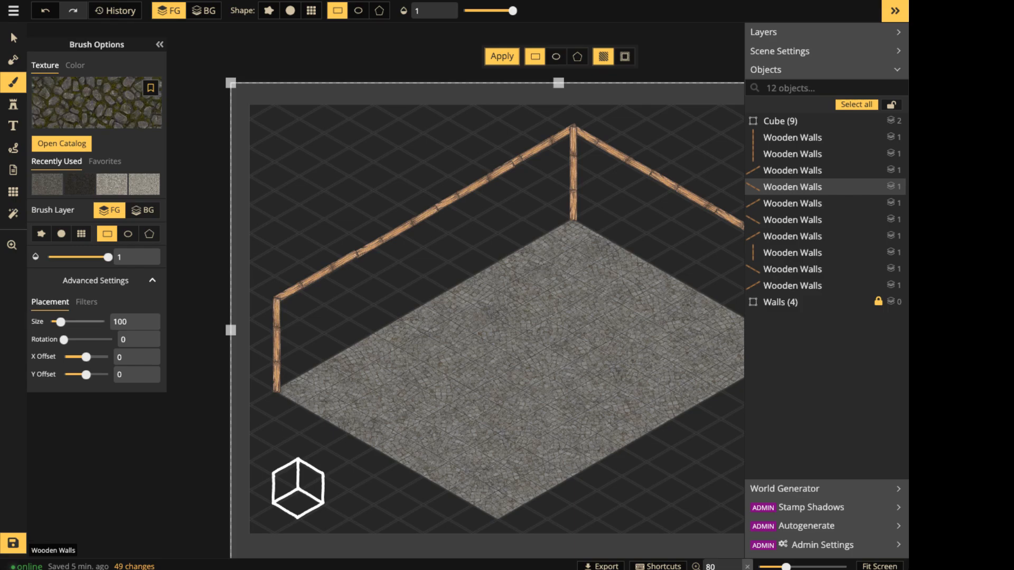
Reduce the Mossy Rocks texture placement size to about 80, judging its scale against the floor and beams.
left_click_drag(60, 322, 57, 322)
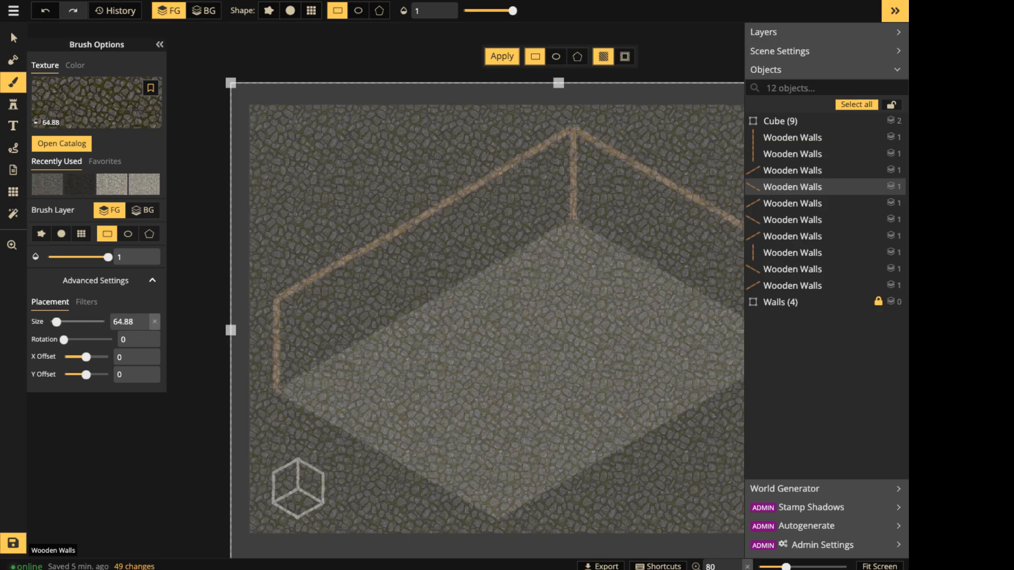
left_click_drag(57, 321, 58, 322)
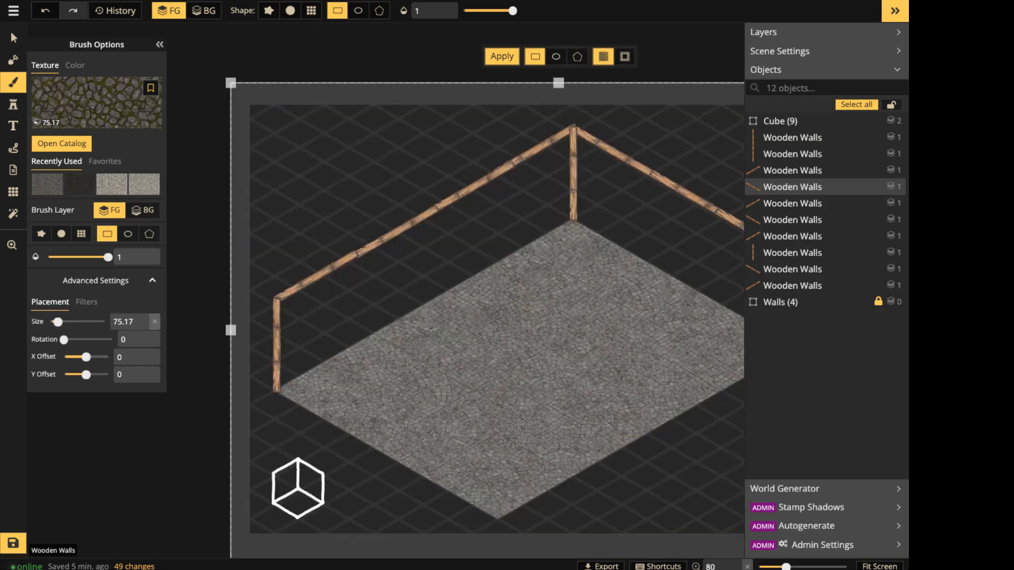
scroll(490, 322, "up", 2)
scroll(445, 337, "up", 4)
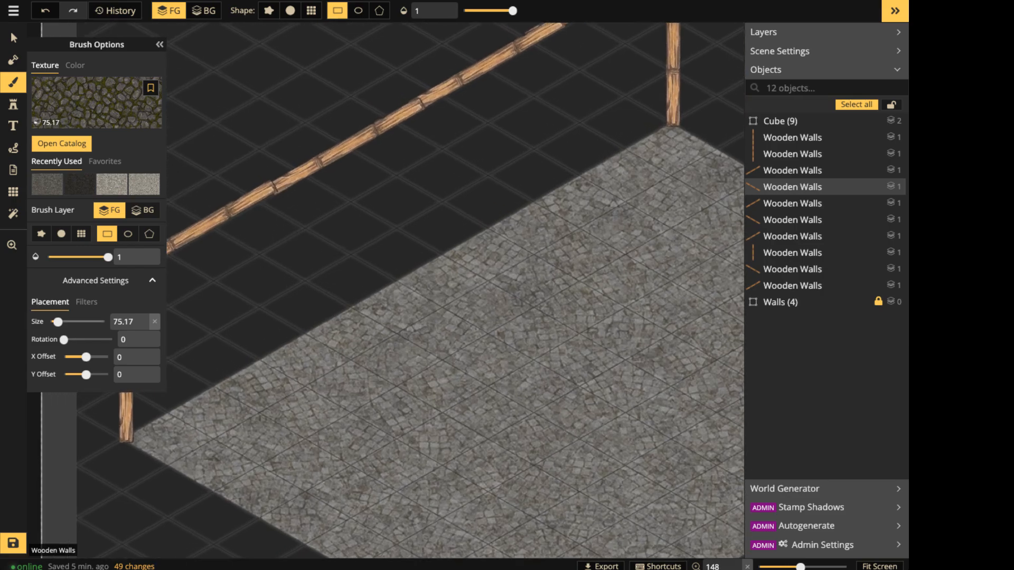
left_click_drag(58, 322, 58, 322)
scroll(420, 191, "down", 4)
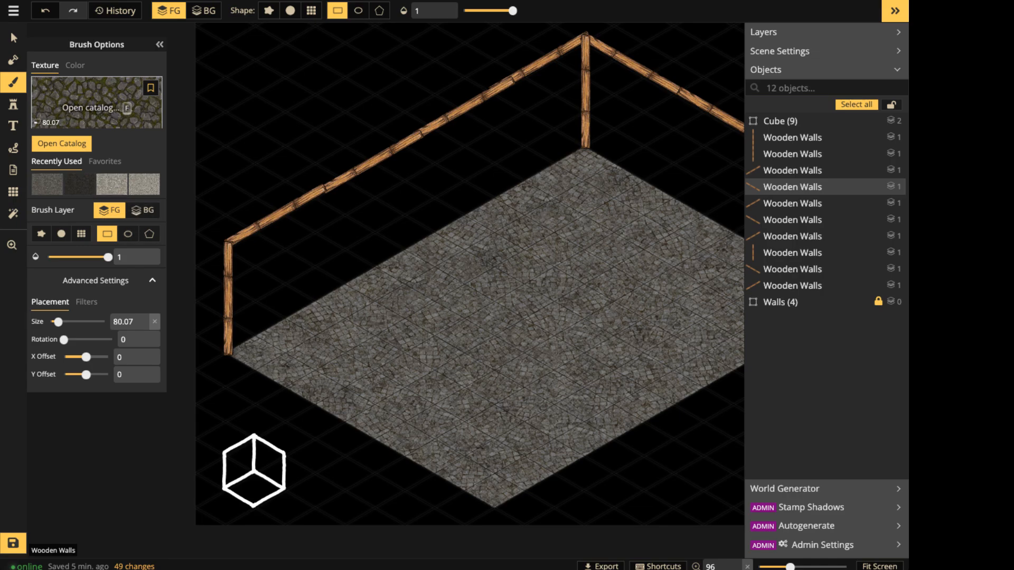
Paint Mossy Rocks over the left wall area under the beams on the background layer, using a round brush of size 39 and softness 0.
left_click(290, 10)
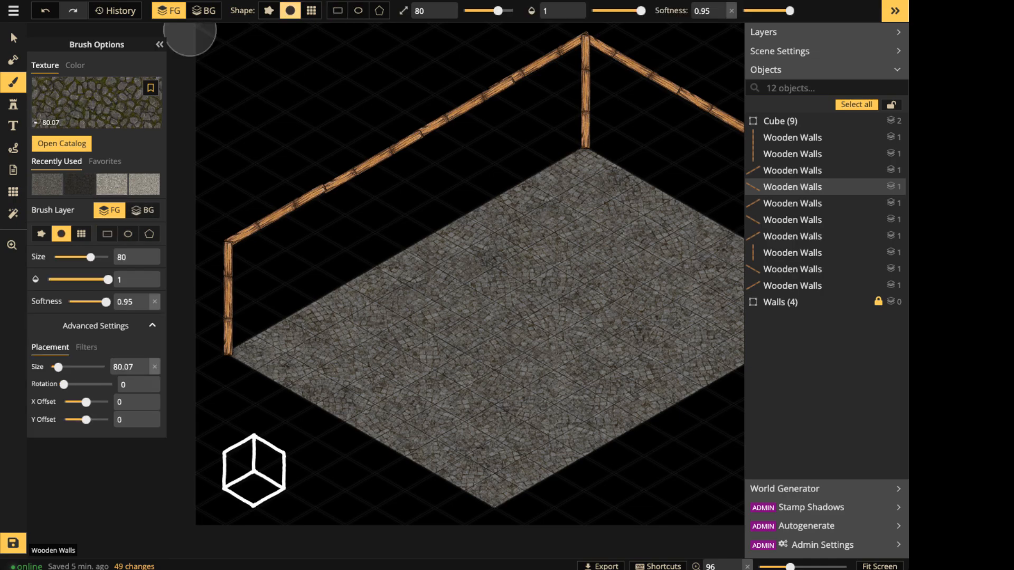
left_click(731, 11)
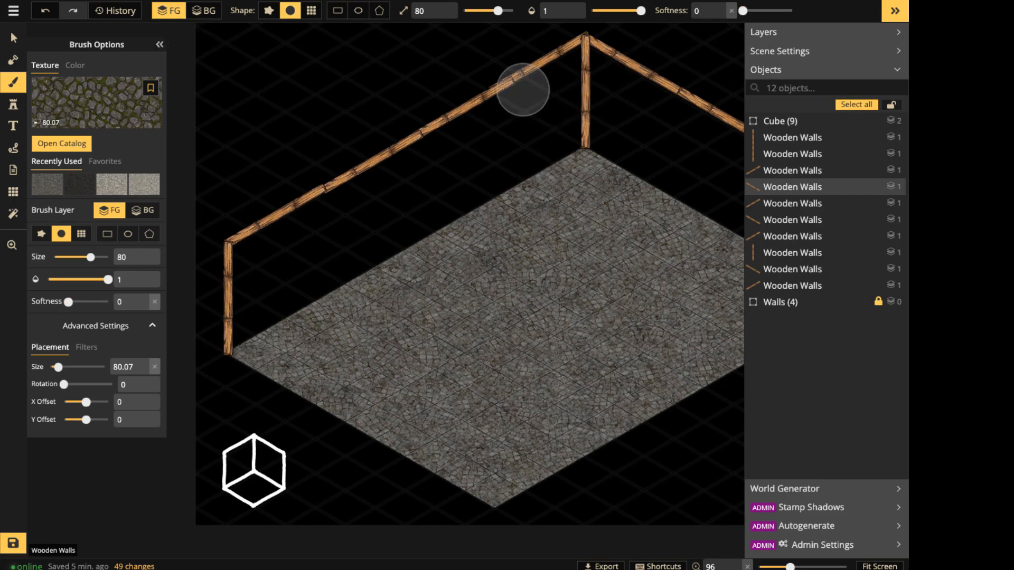
left_click_drag(498, 11, 479, 10)
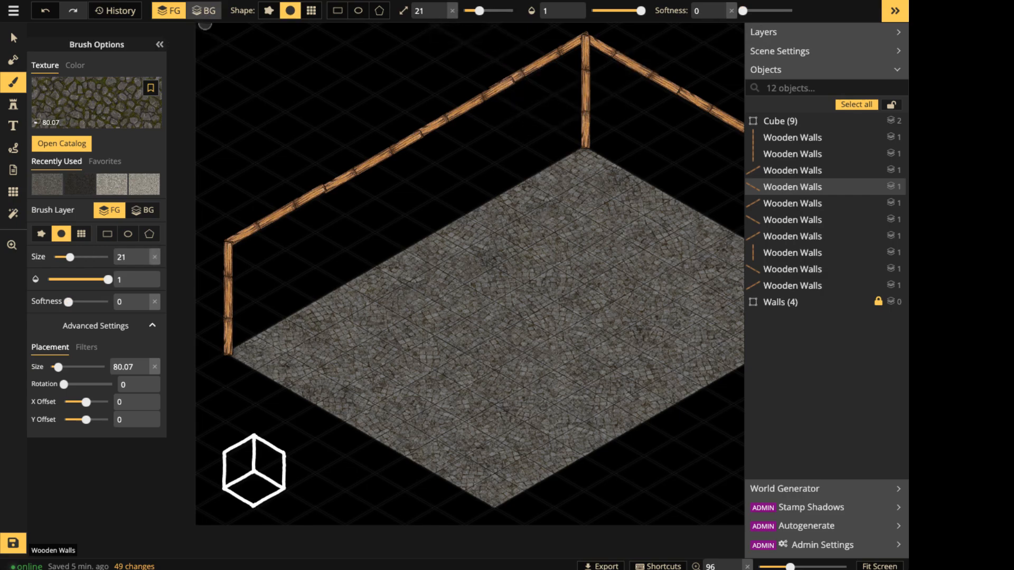
left_click(203, 14)
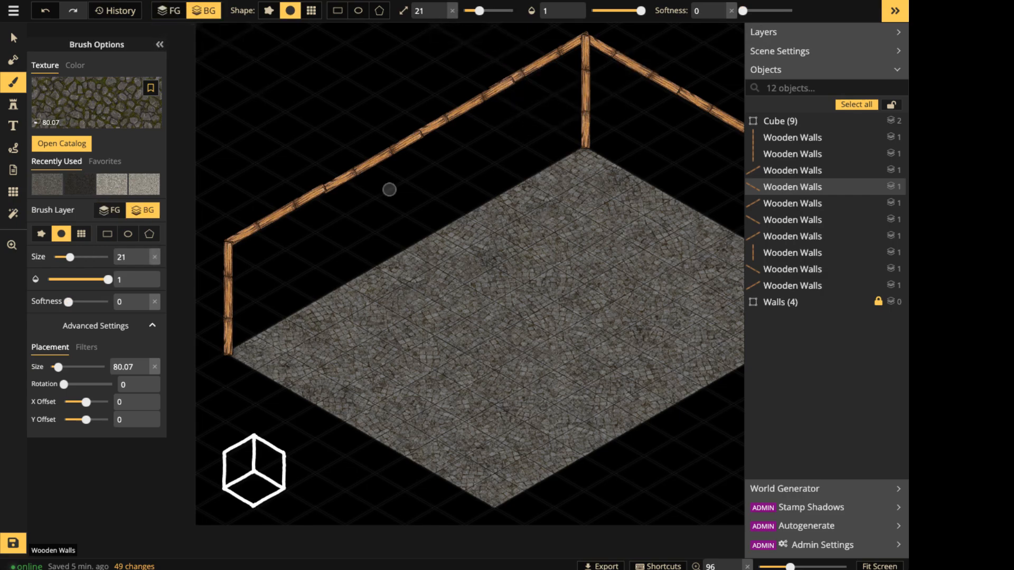
scroll(389, 190, "up", 5)
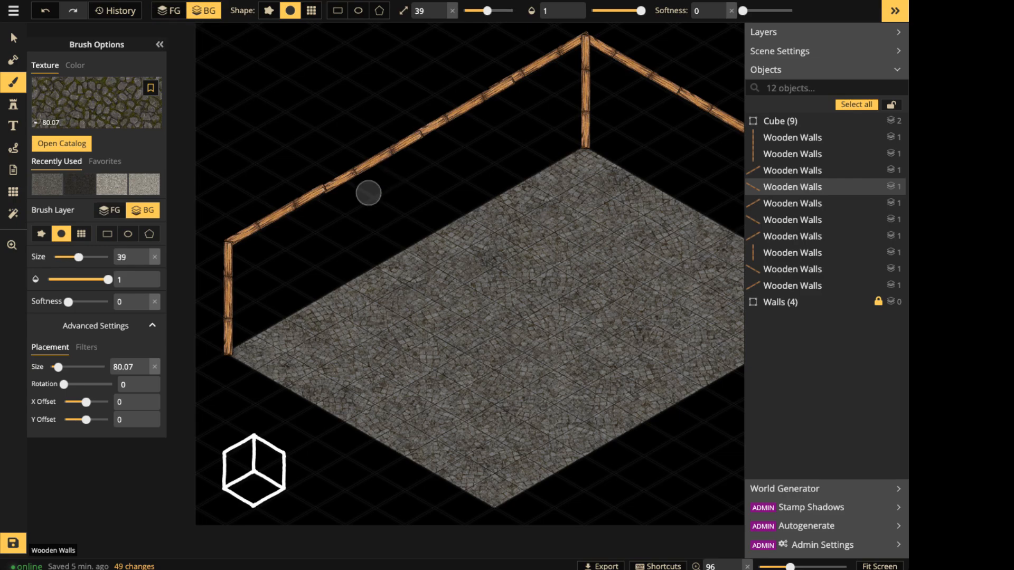
mouse_move(364, 196)
left_mouse_down()
mouse_move(342, 197)
mouse_move(353, 190)
mouse_move(239, 253)
mouse_move(243, 338)
mouse_move(275, 320)
mouse_move(306, 254)
mouse_move(274, 282)
mouse_move(390, 195)
mouse_move(371, 187)
mouse_move(575, 55)
mouse_move(563, 149)
mouse_move(463, 212)
mouse_move(412, 222)
mouse_move(348, 255)
mouse_move(444, 161)
mouse_move(558, 114)
mouse_move(538, 145)
mouse_move(561, 124)
mouse_move(545, 131)
left_mouse_up()
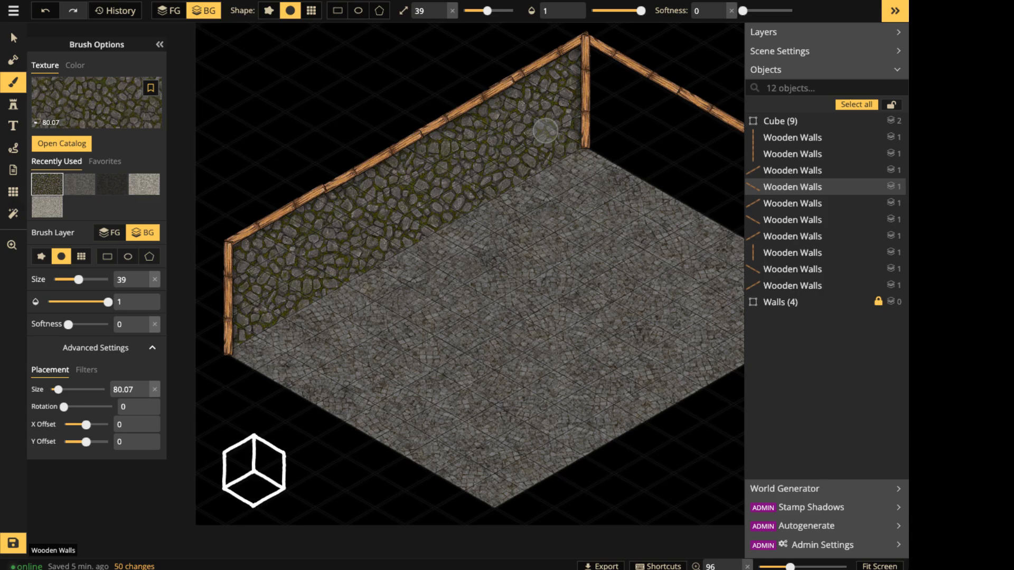
Lower the brightness filter of the Mossy Rocks texture to 75.
left_click(87, 370)
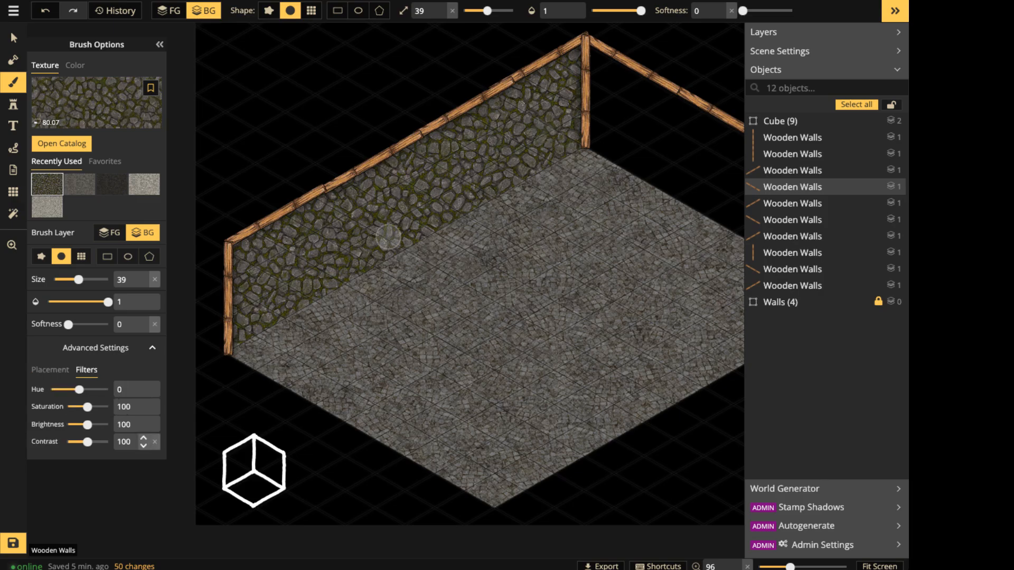
left_click_drag(88, 425, 84, 425)
left_click(144, 428)
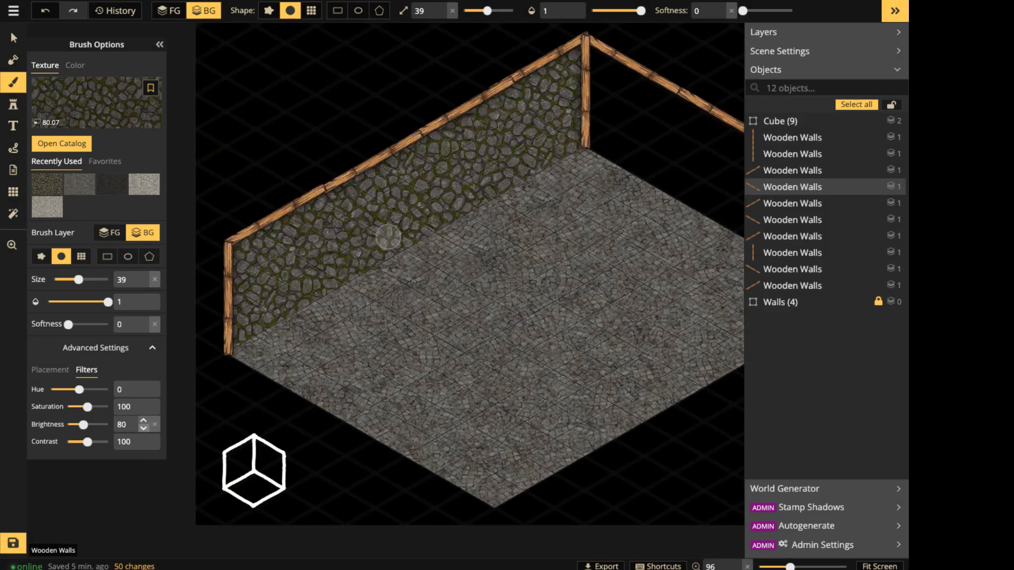
left_click(143, 429)
left_click(144, 429)
left_click(144, 428)
left_click(143, 428)
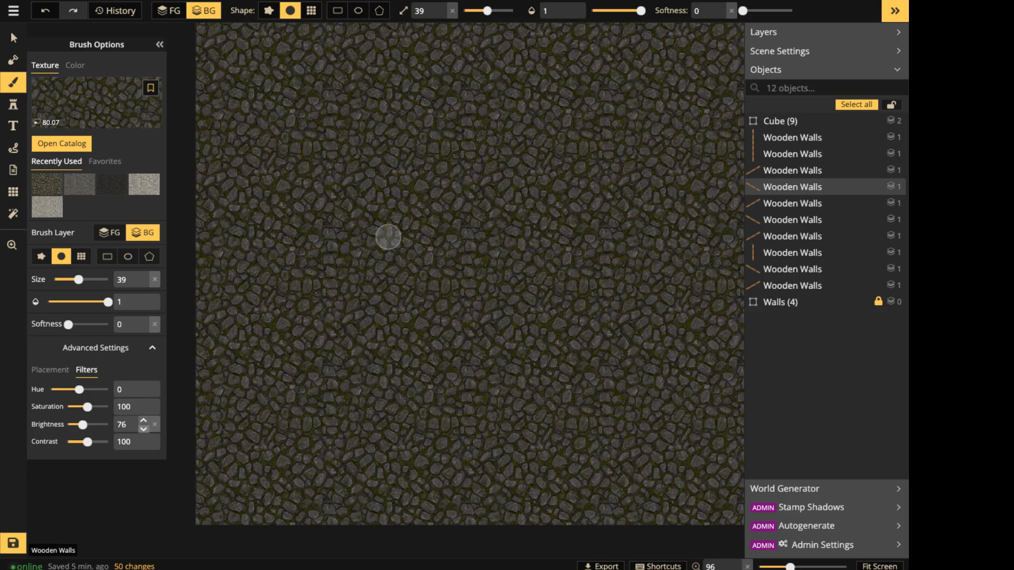
left_click(144, 429)
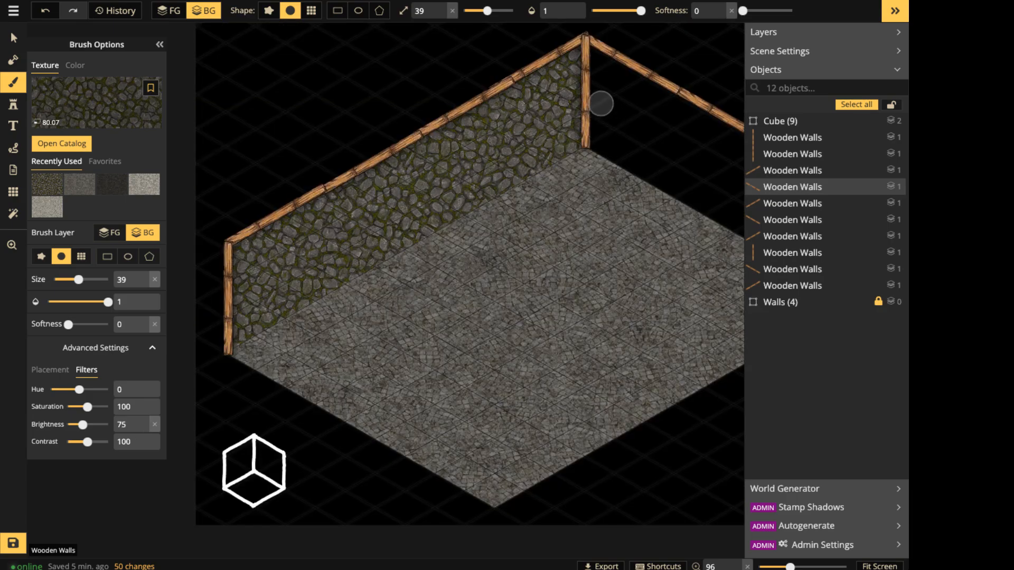
Paint the darkened Mossy Rocks texture over the right wall area between the back post, beams, floor edge and right post.
mouse_move(602, 95)
left_mouse_down()
mouse_move(605, 139)
mouse_move(601, 130)
left_mouse_up()
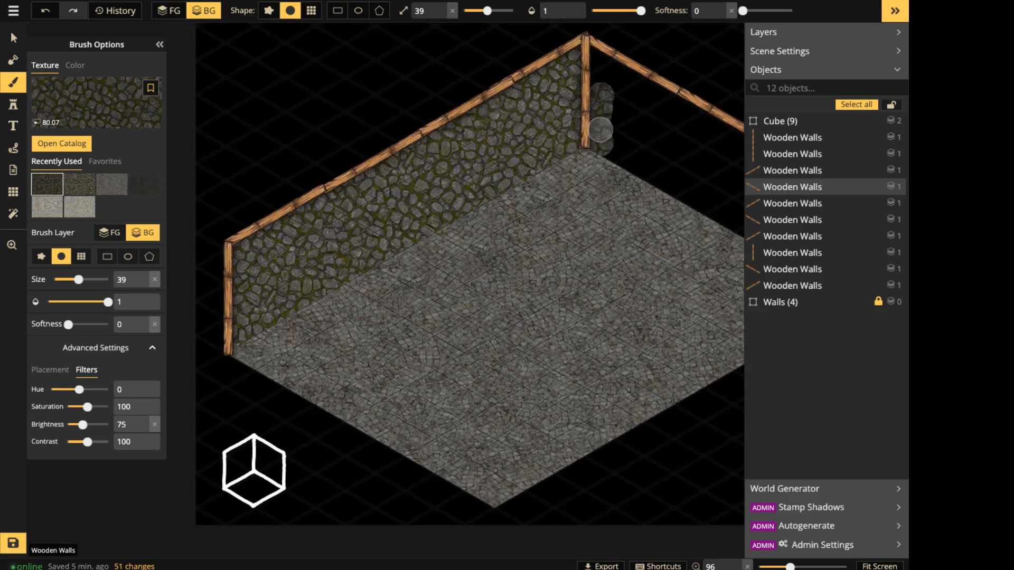
middle_click_drag(591, 260, 387, 228)
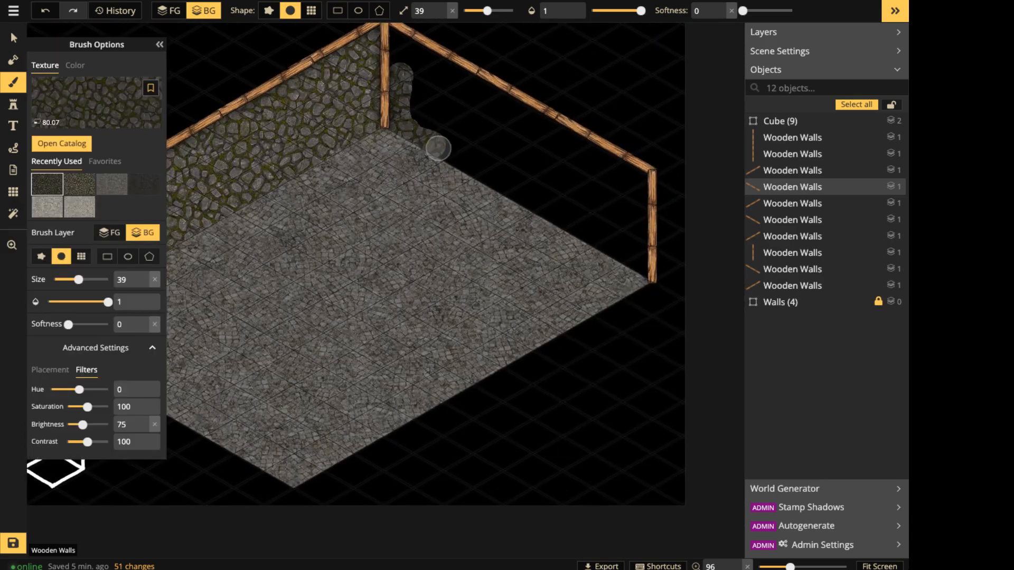
mouse_move(439, 148)
left_mouse_down()
mouse_move(404, 85)
mouse_move(397, 42)
mouse_move(622, 170)
mouse_move(637, 188)
mouse_move(637, 248)
mouse_move(621, 258)
mouse_move(465, 171)
mouse_move(405, 64)
mouse_move(505, 183)
mouse_move(631, 249)
mouse_move(462, 122)
mouse_move(437, 81)
mouse_move(593, 204)
mouse_move(538, 142)
mouse_move(484, 161)
mouse_move(463, 145)
mouse_move(561, 166)
left_mouse_up()
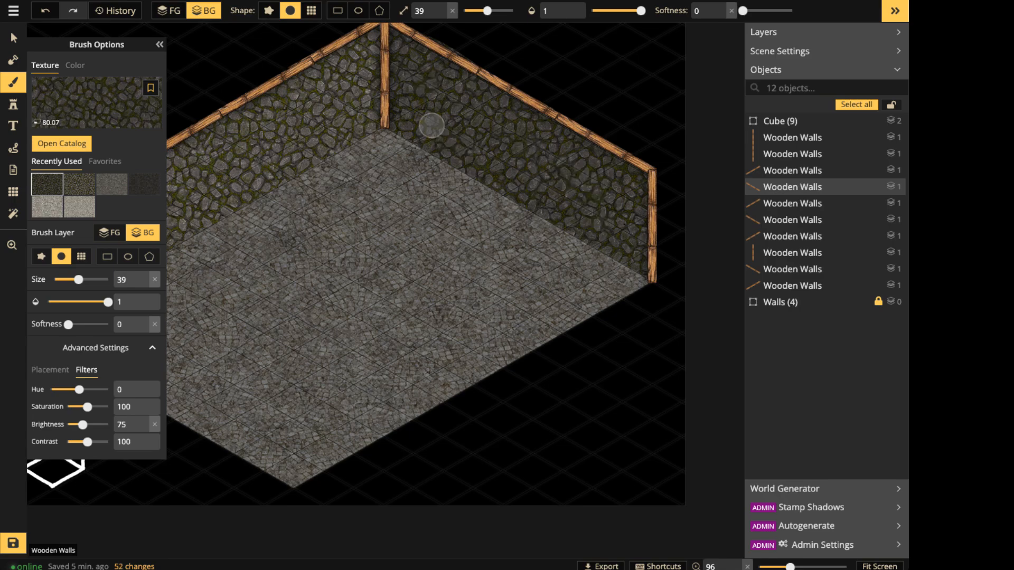
Switch the brush to solid black (000000) and clean up the outer edge of the painted walls outside the beams.
key("c")
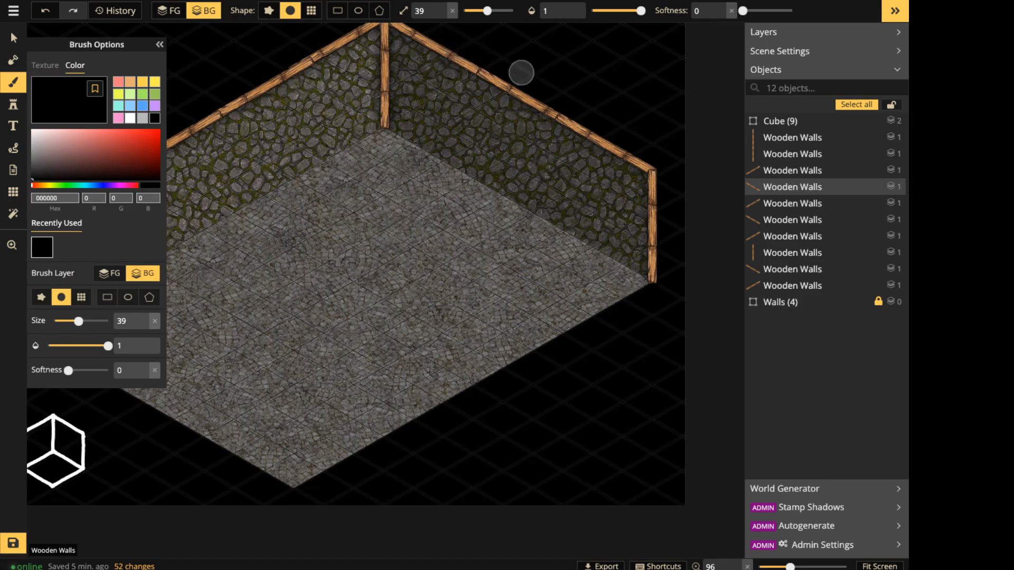
key("space")
left_click_drag(329, 207, 532, 310)
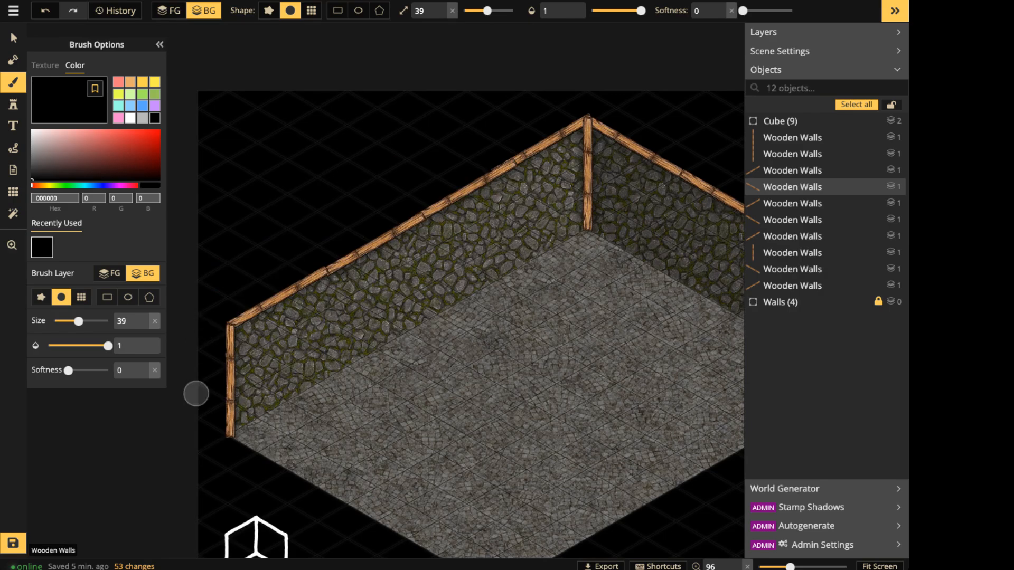
Select the hidden, locked Walls group and raise its opacity to 1.
left_click(14, 38)
scroll(375, 243, "down", 1)
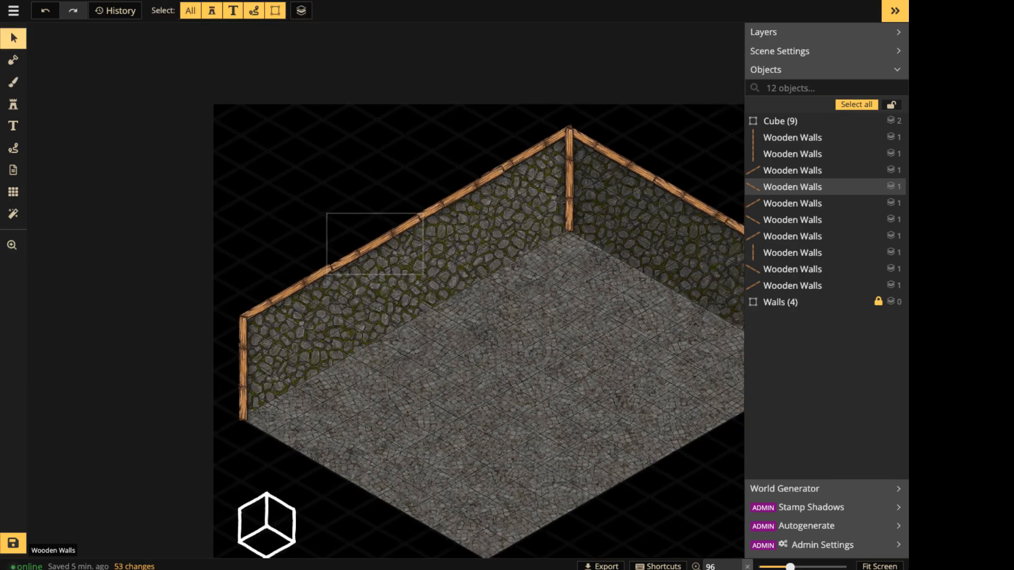
scroll(375, 243, "down", 3)
key("space")
left_click_drag(375, 243, 277, 192)
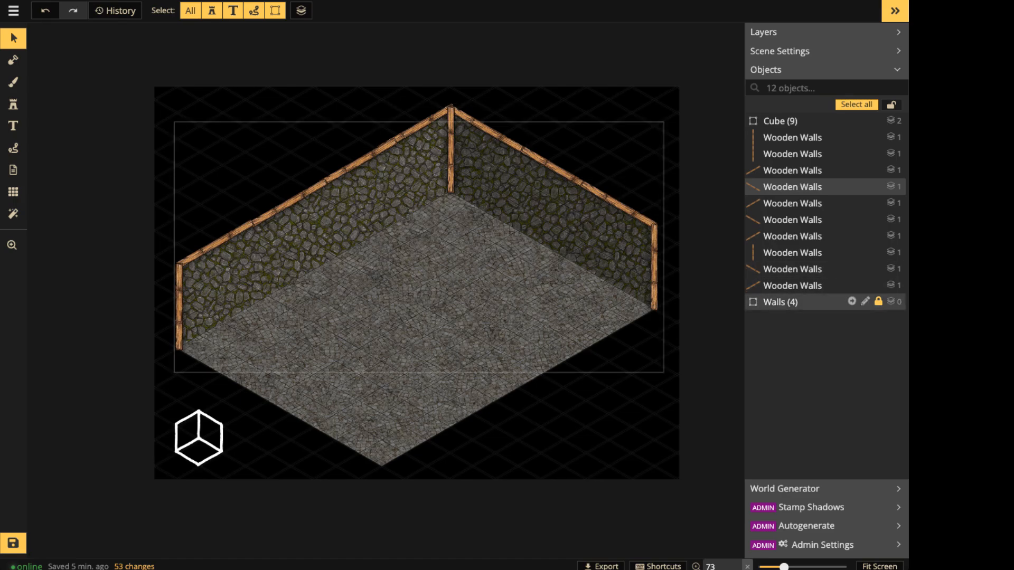
left_click(780, 302)
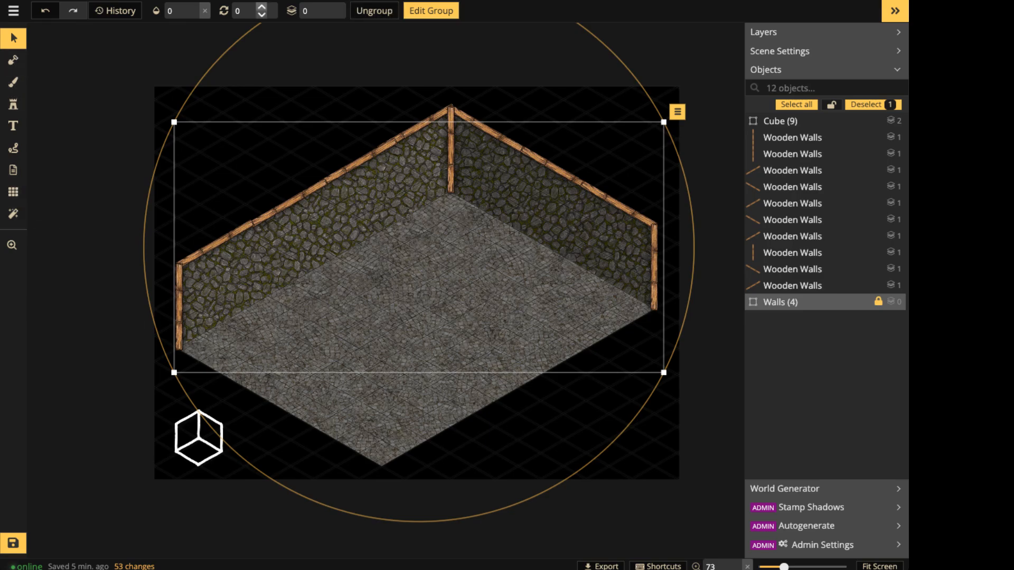
left_click(179, 11)
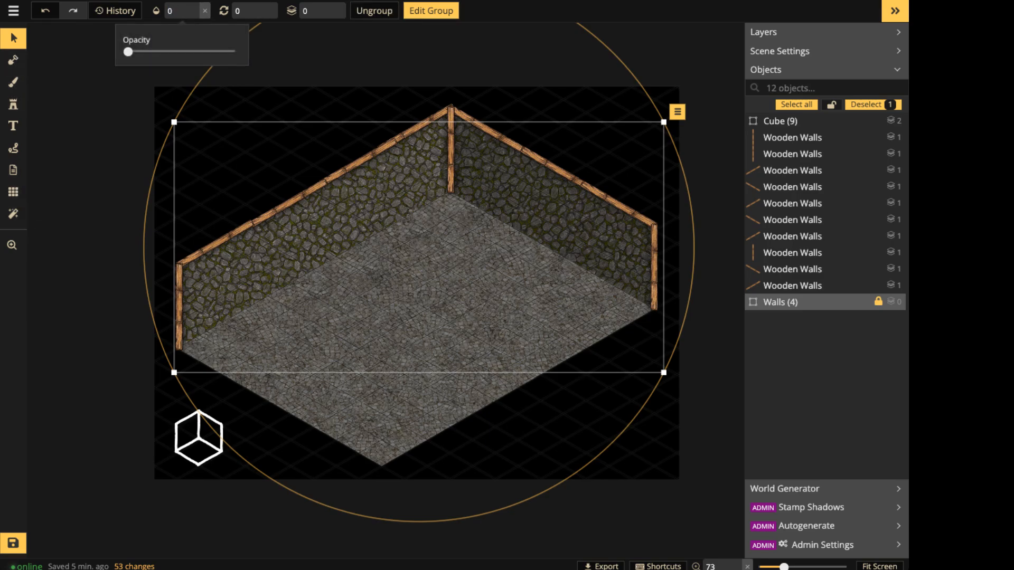
left_click_drag(129, 51, 236, 52)
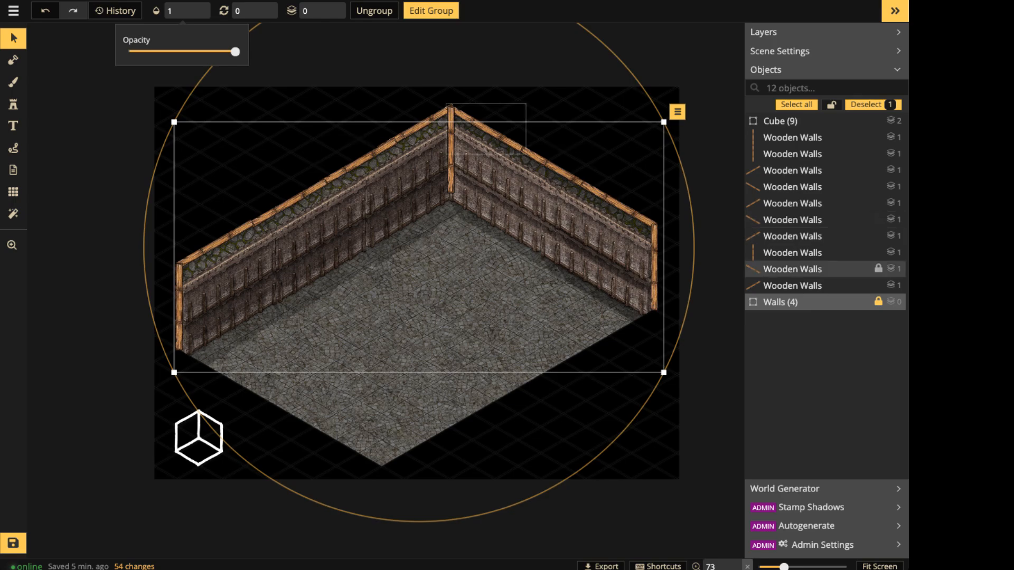
Delete the Walls group and all the wooden beams and posts around the painted walls.
mouse_move(835, 302)
key("Delete")
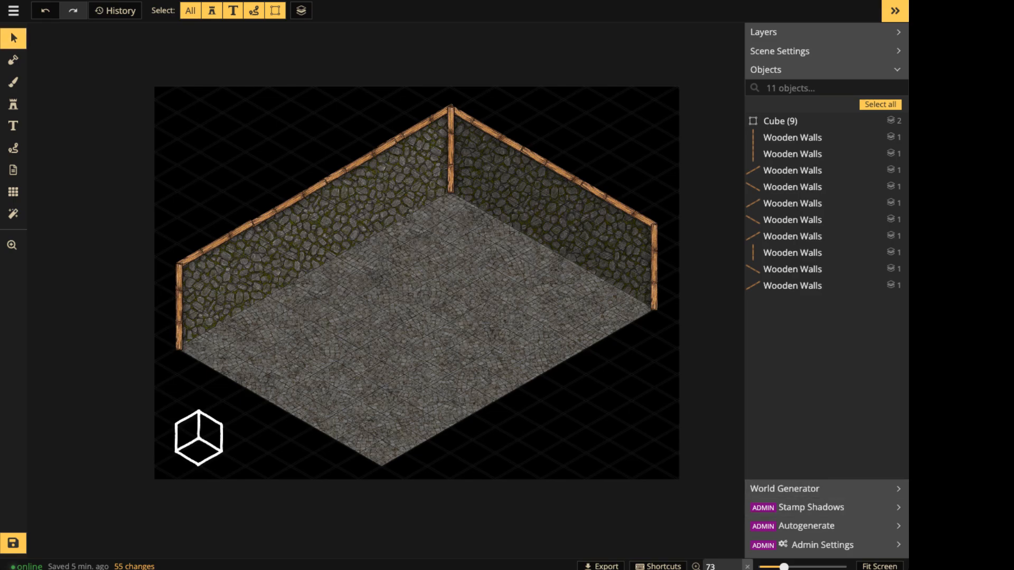
scroll(175, 291, "up", 5)
left_click_drag(164, 66, 663, 384)
key("Delete")
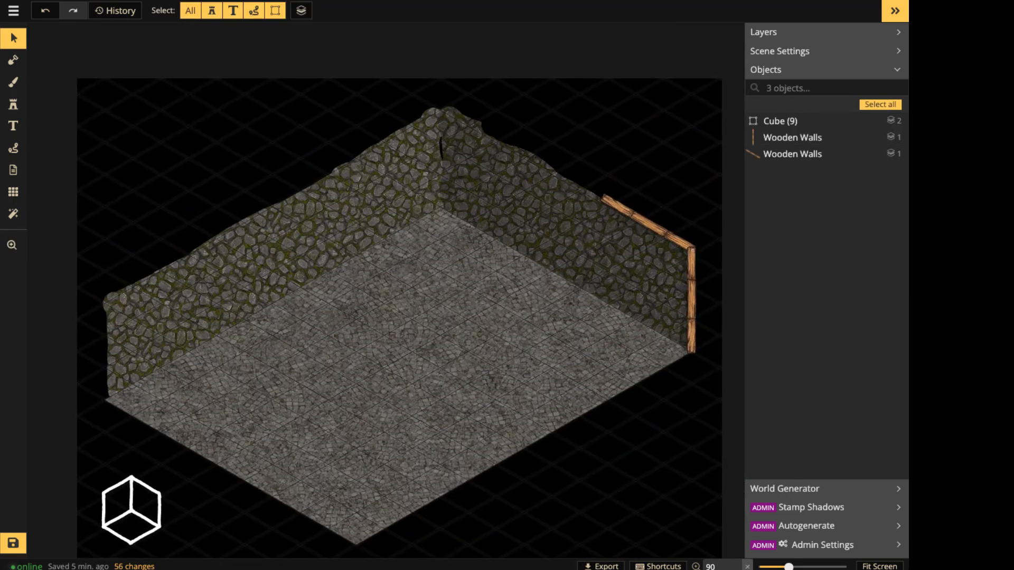
left_click_drag(600, 176, 710, 286)
key("Delete")
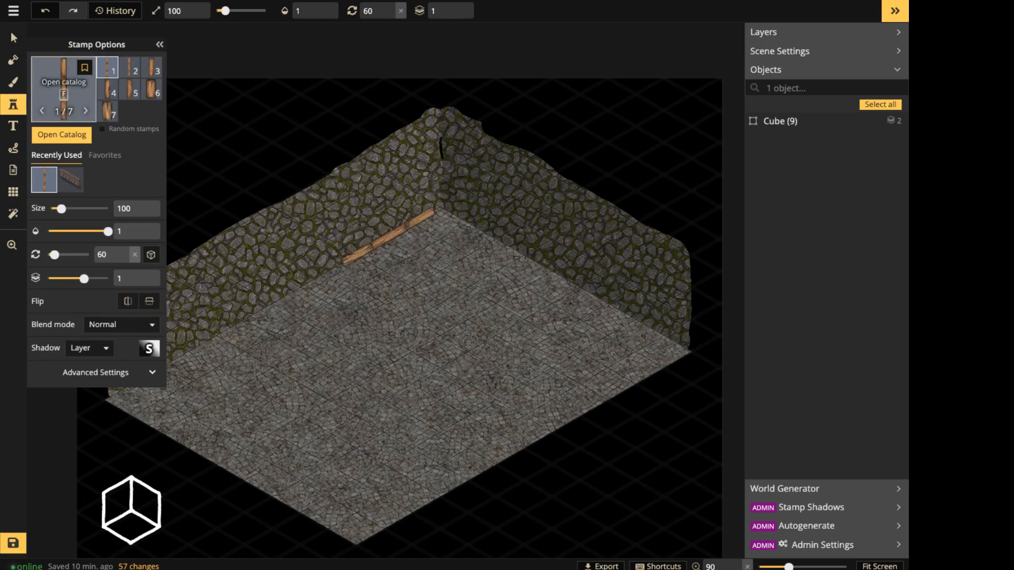
Look through the stamp catalog's wall results and search for stone stamps to frame the painted walls.
key("f")
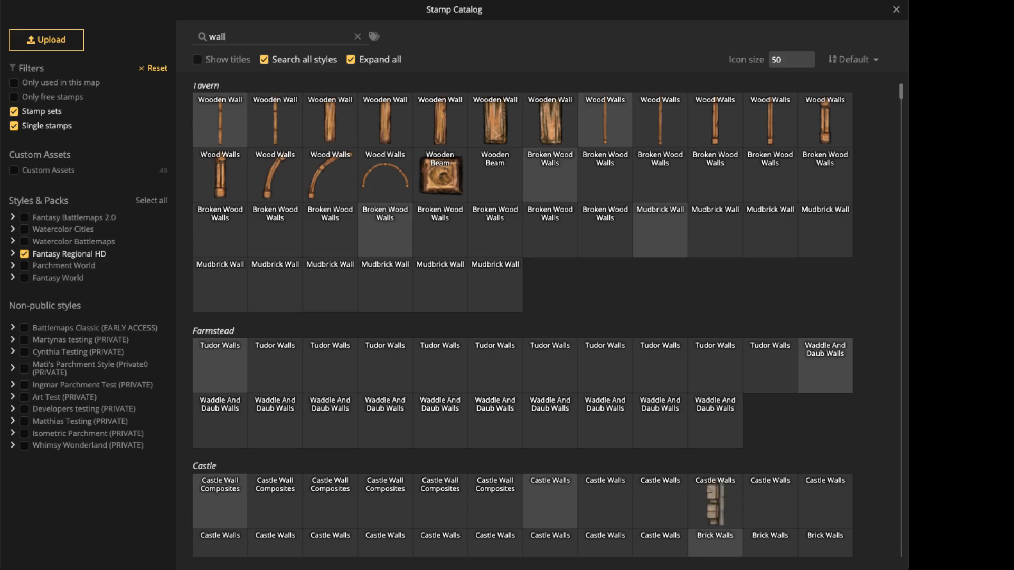
scroll(523, 317, "down", 2)
scroll(523, 316, "down", 3)
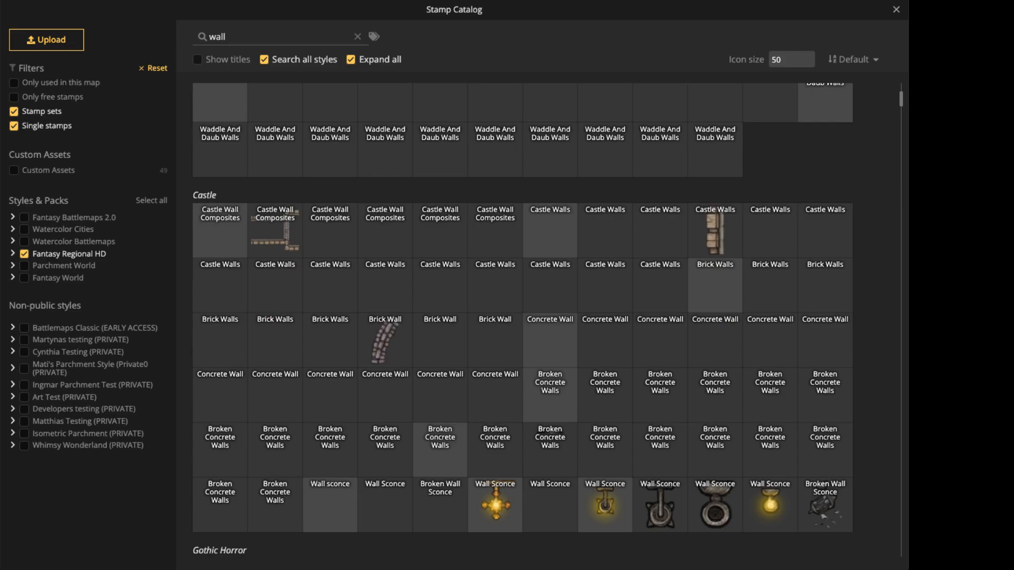
scroll(550, 462, "up", 1)
scroll(549, 462, "up", 5)
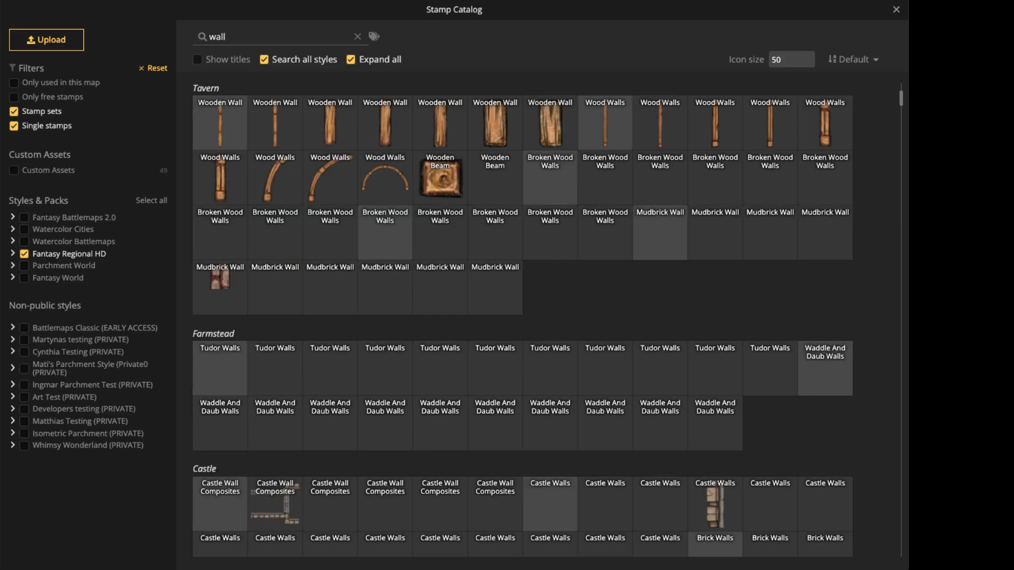
key("ctrl+a")
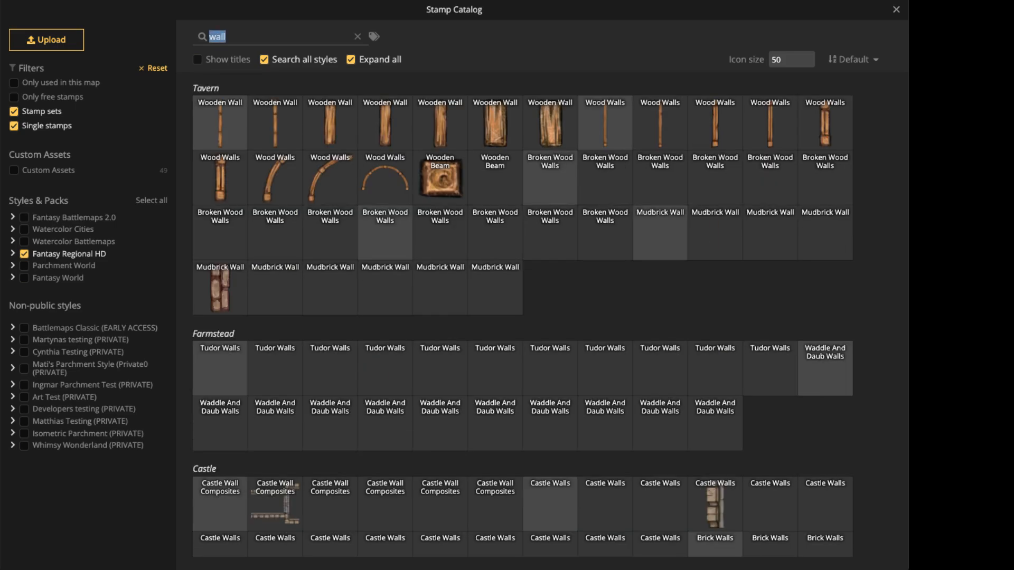
type("s")
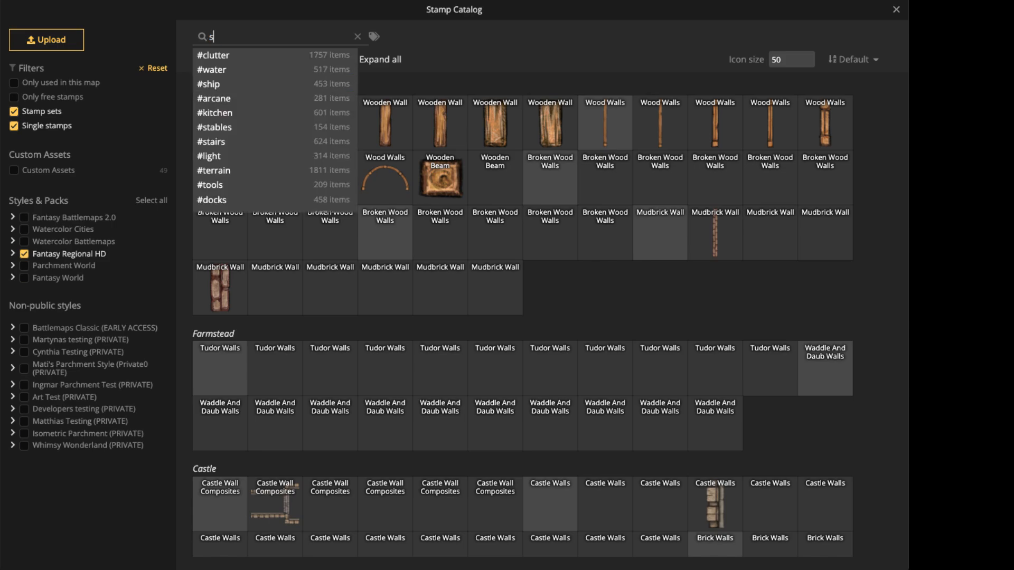
type("tone")
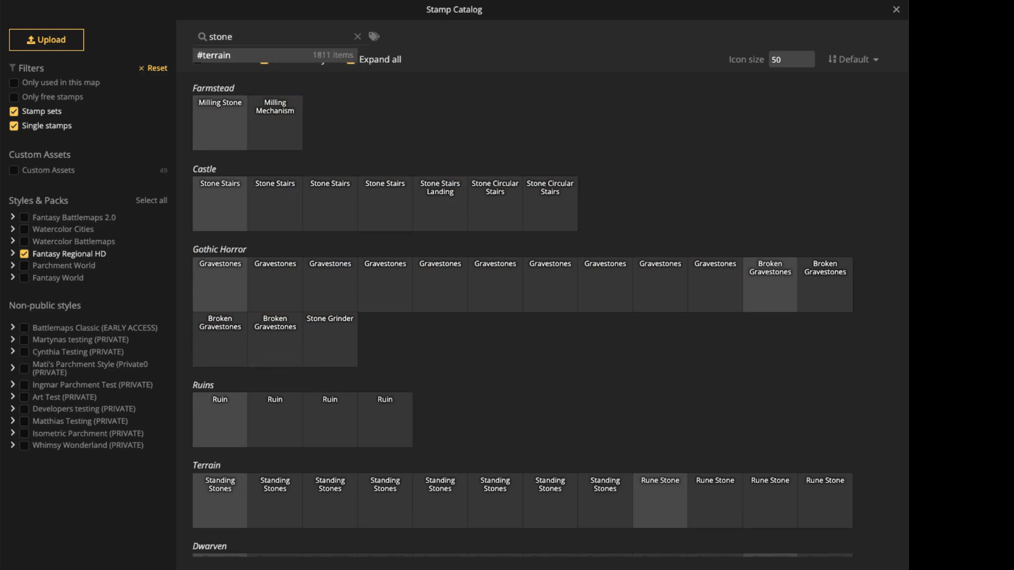
key("Return")
Search the stamp catalog for sewer and pick the Sewer Rock Walls stamp.
key("ctrl+a")
type("sw")
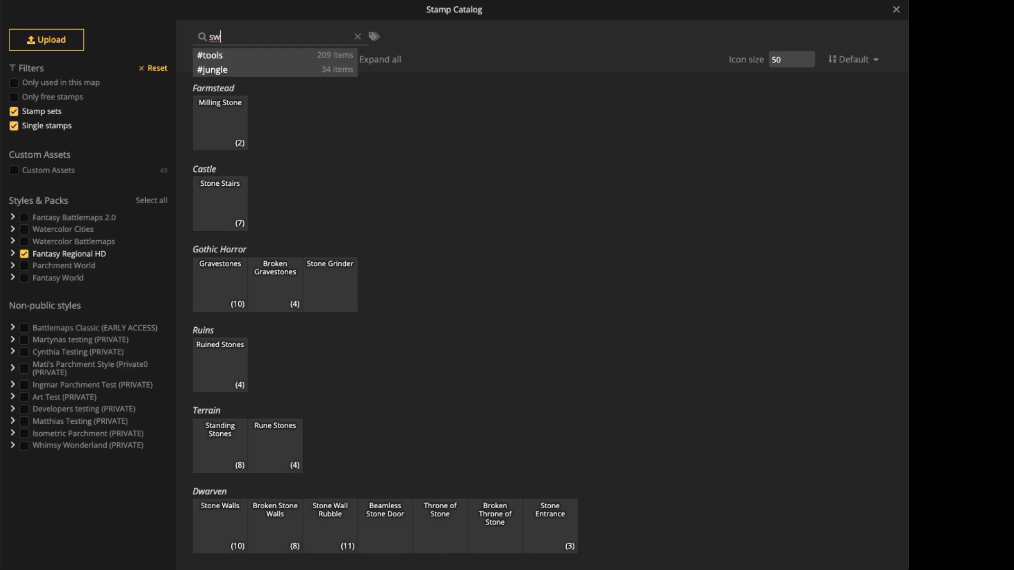
key("BackSpace")
type("ewer")
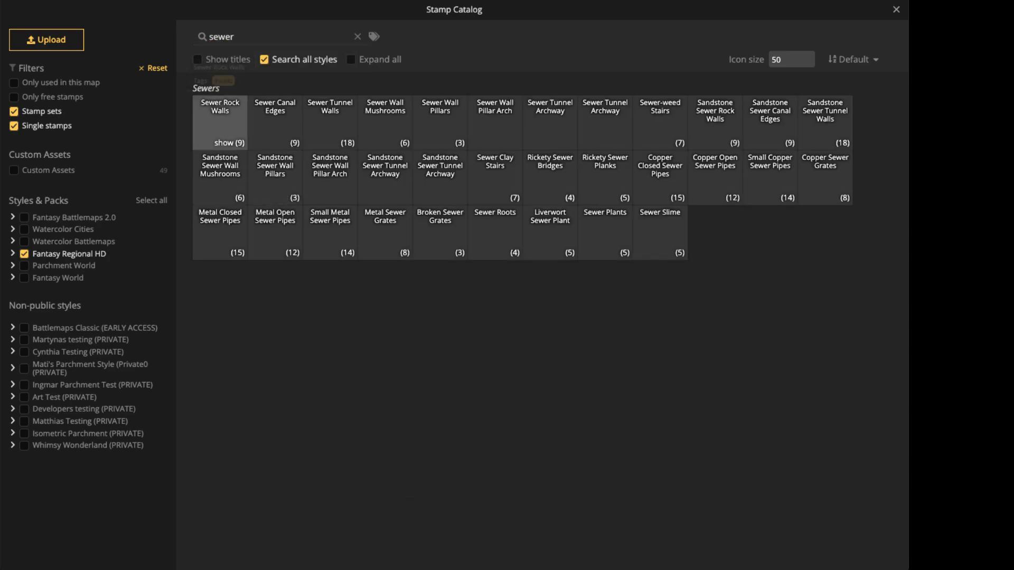
left_click(220, 122)
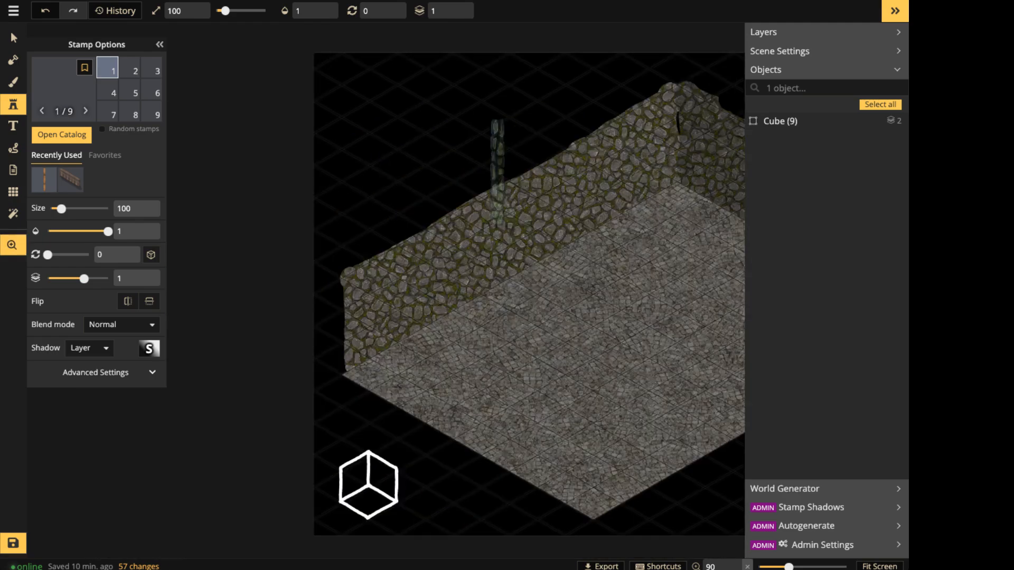
Place an upright Sewer Rock Walls stamp at the left wall's outer end and set its shadow to None.
scroll(344, 319, "up", 2)
left_click(344, 320)
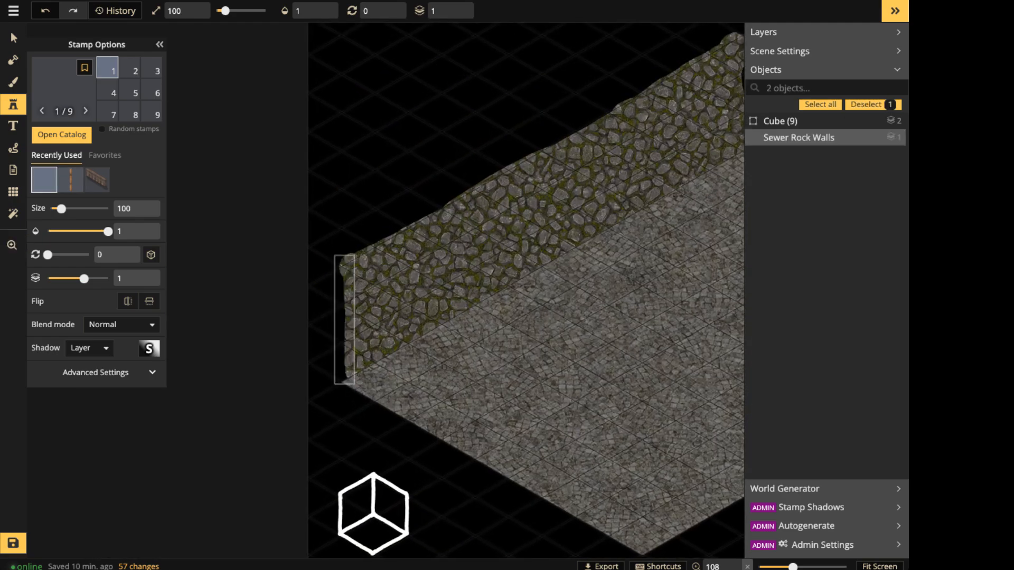
left_click(89, 348)
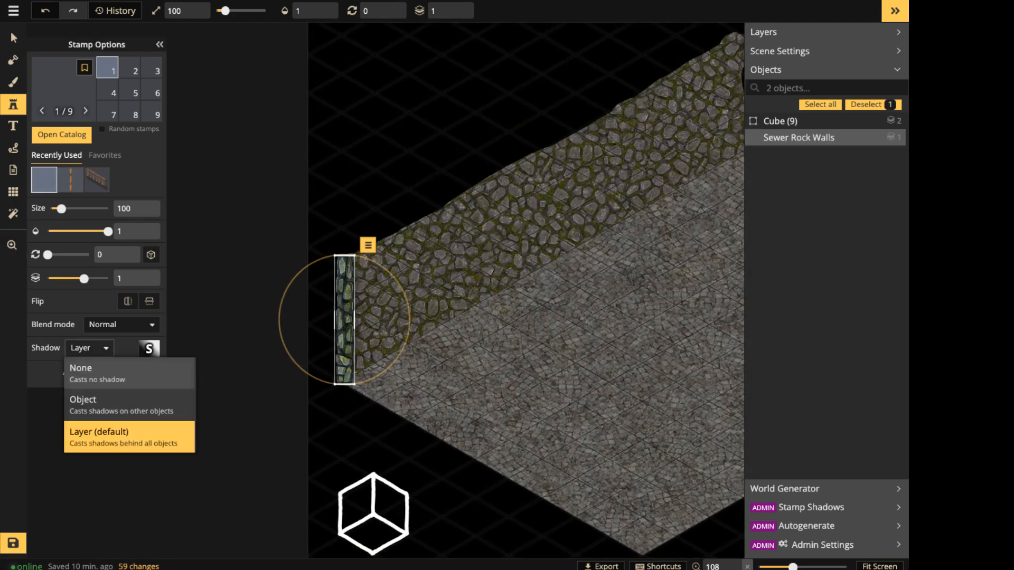
left_click(96, 373)
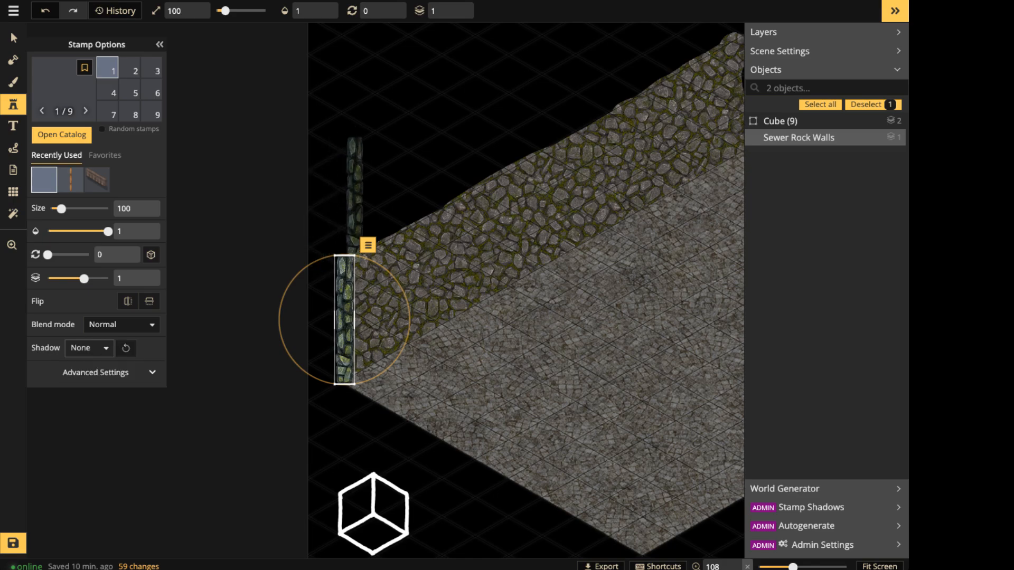
key("space")
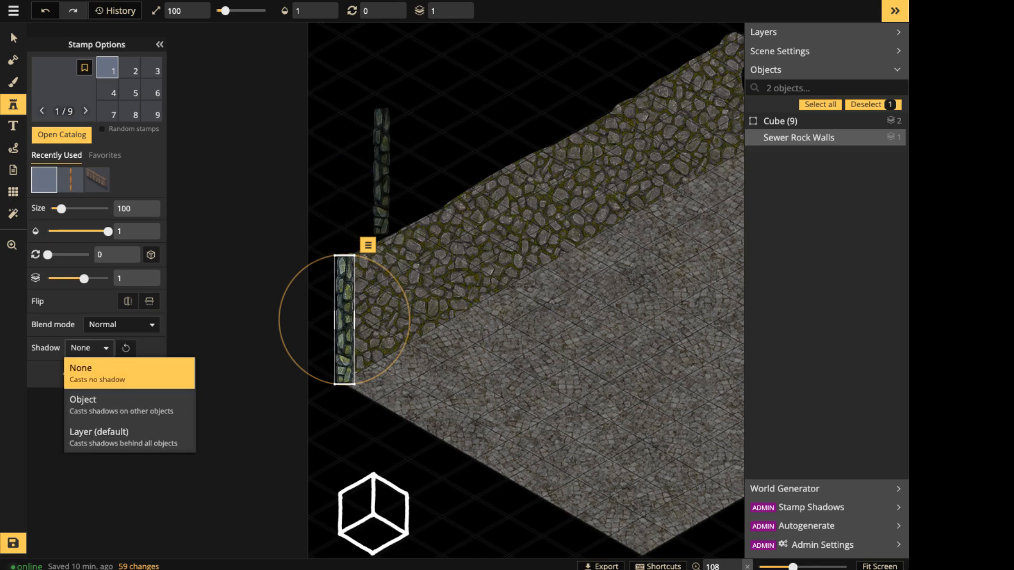
Line the left wall's top edge with four Sewer Rock Walls stamps rotated 60 degrees, end to end up to the back corner.
left_click(388, 171)
left_click(389, 170)
scroll(389, 170, "up", 4, "shift")
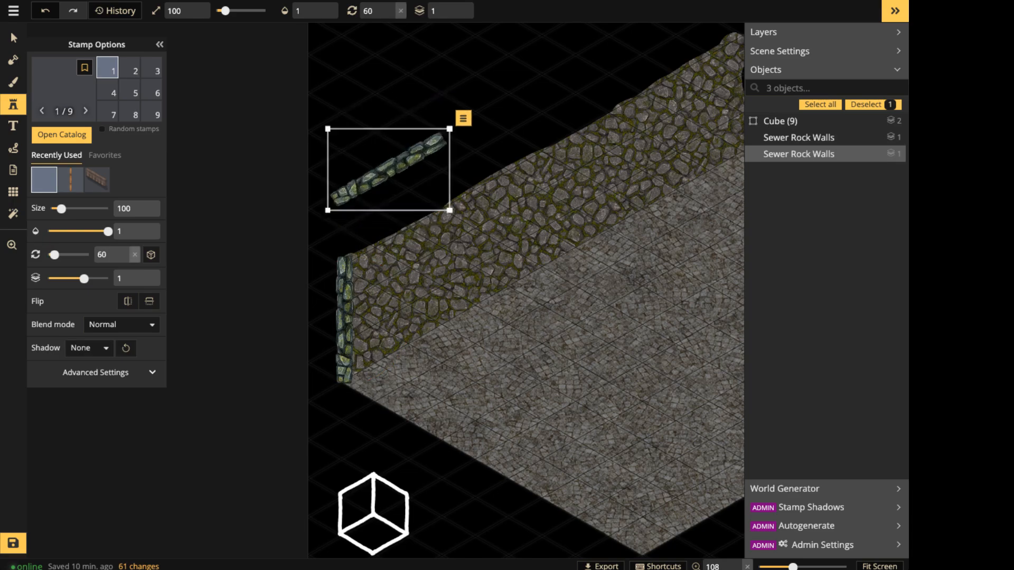
left_click_drag(389, 170, 207, 272)
key("space")
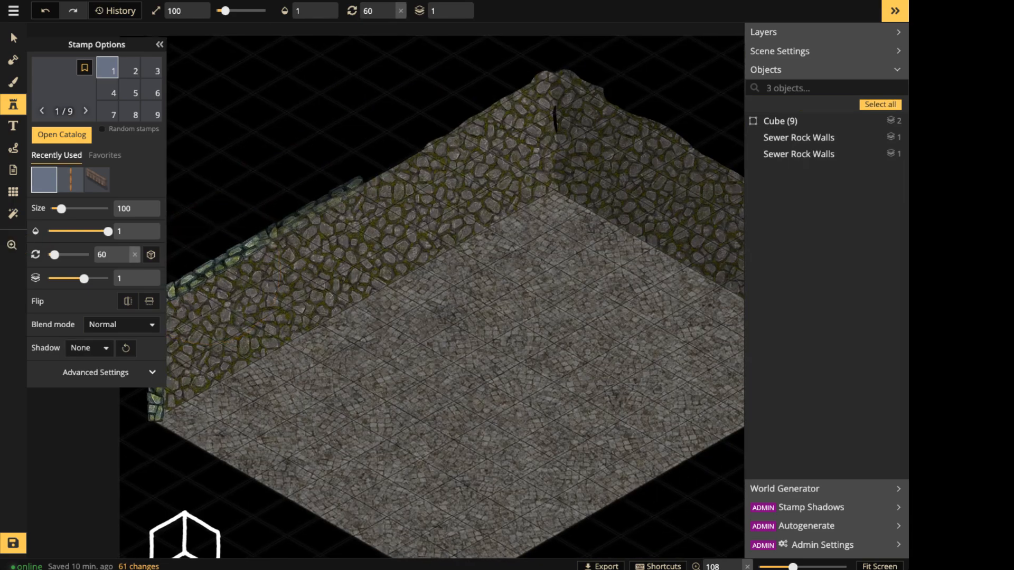
left_click(315, 211)
left_click(437, 161)
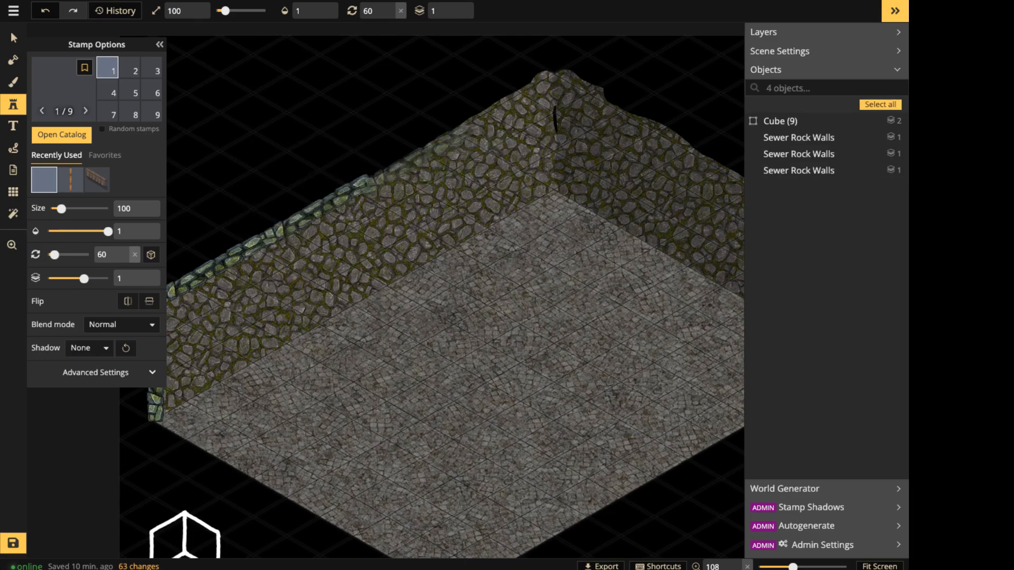
left_click(426, 147)
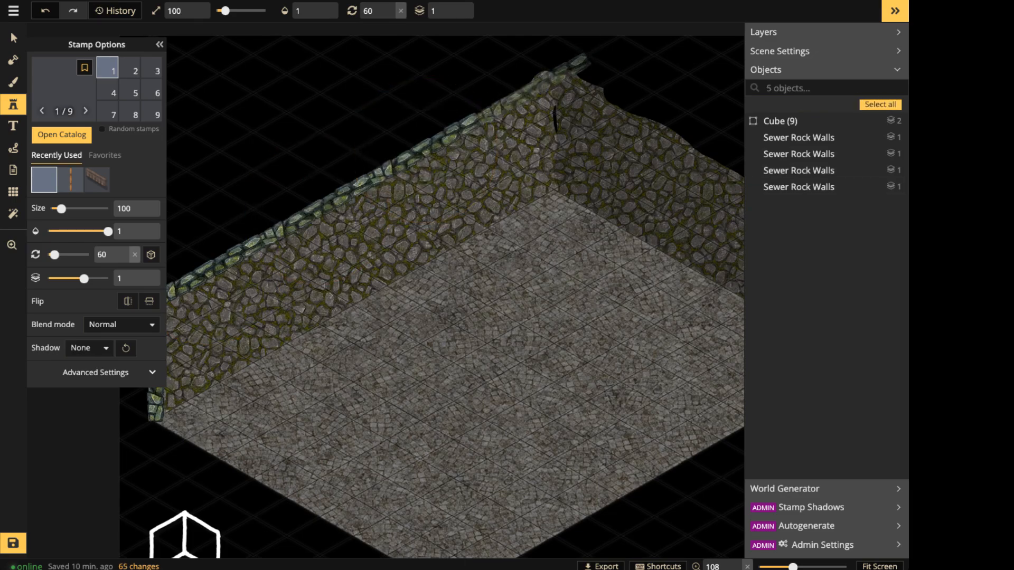
left_click(509, 99)
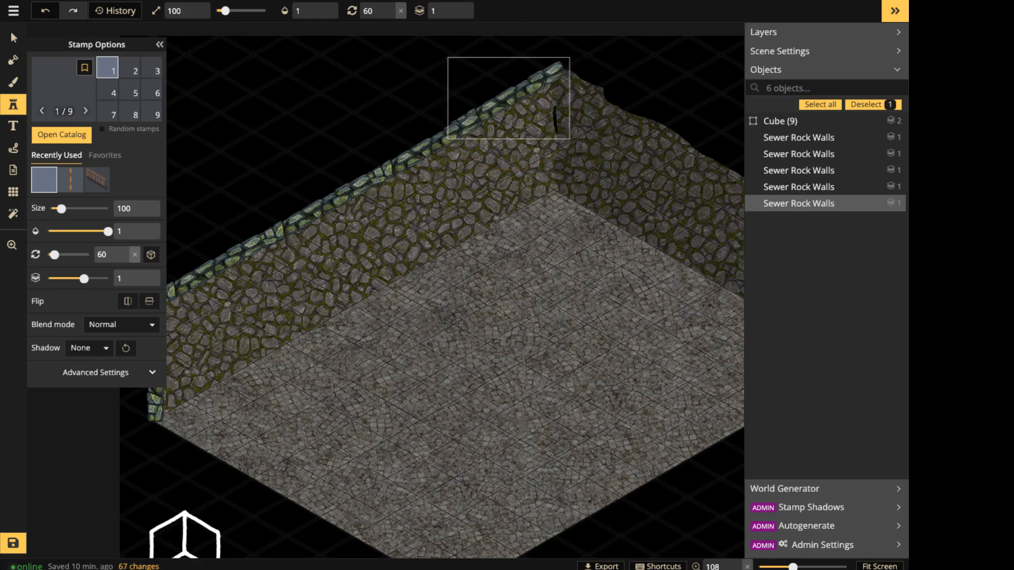
Place a Sewer Rock Walls stamp rotated 180 degrees as a post in the back corner and set it to layer 0.
scroll(551, 129, "up", 7, "shift")
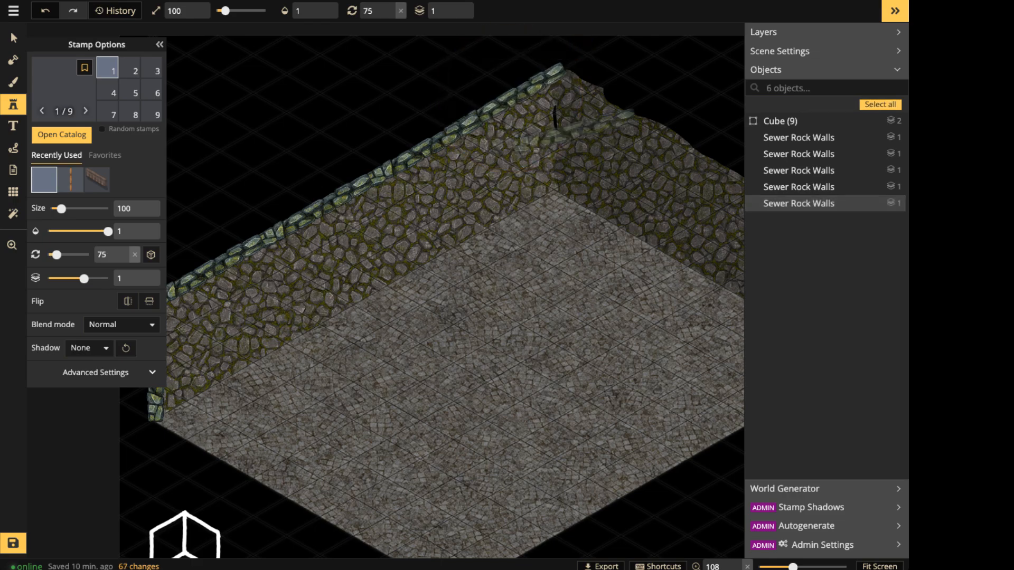
scroll(555, 134, "up", 1, "shift")
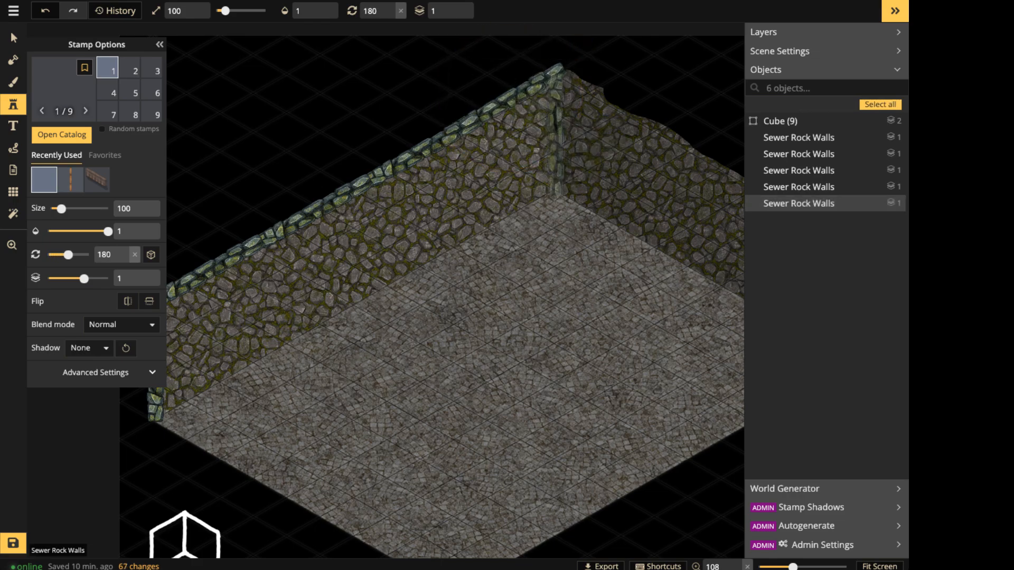
left_click(555, 134)
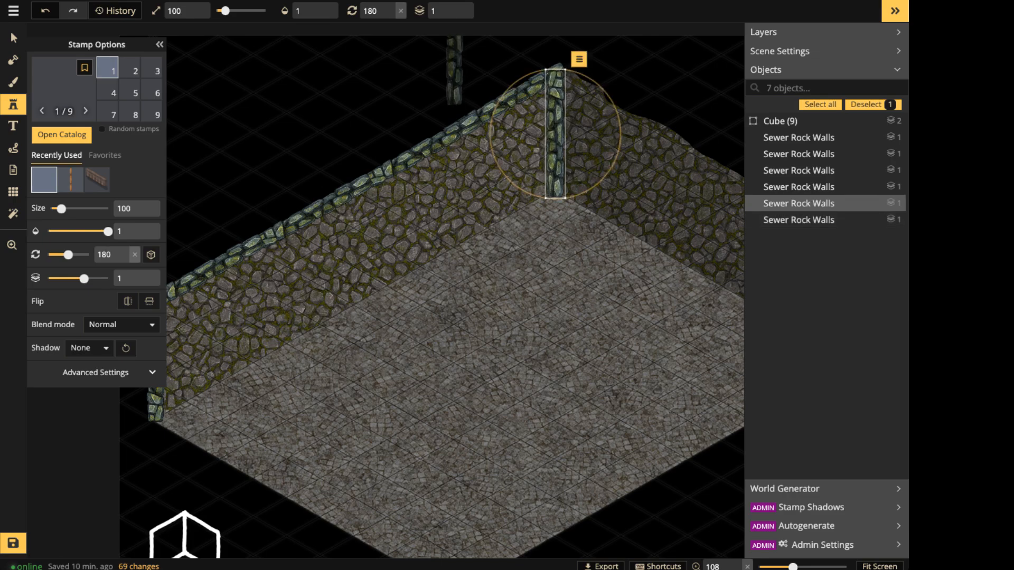
key("space")
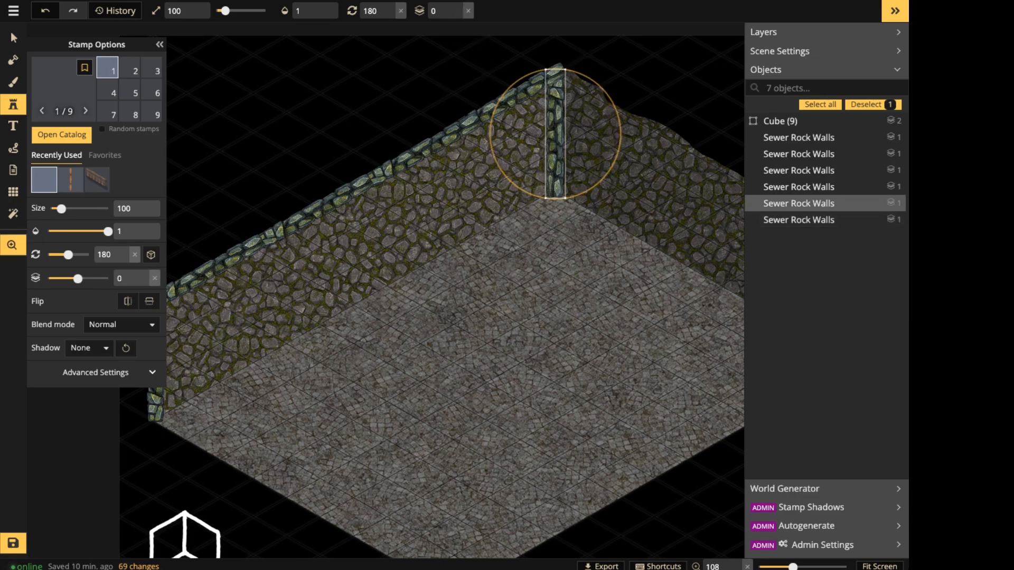
left_click_drag(634, 72, 406, 67)
key("Escape")
Line the right wall's top edge with three Sewer Rock Walls stamps on layer 1, rotated 300 degrees.
left_click(457, 7)
scroll(391, 88, "up", 8, "shift")
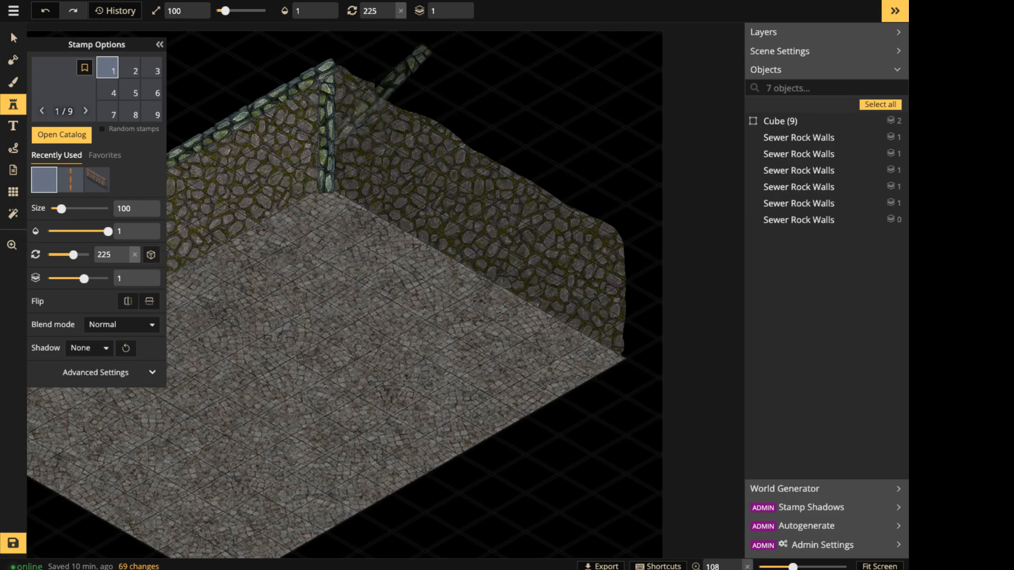
left_click(382, 97)
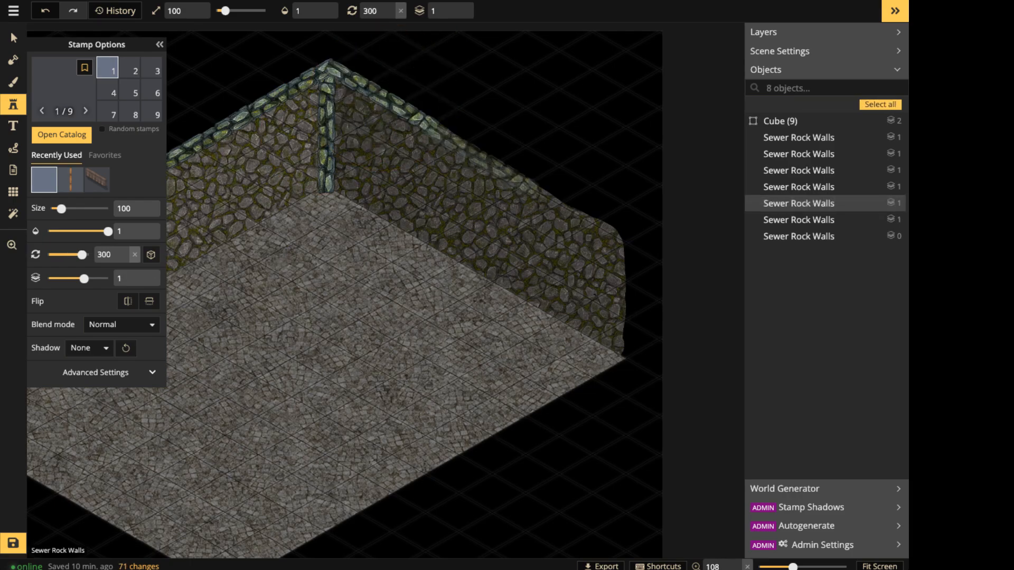
left_click(489, 158)
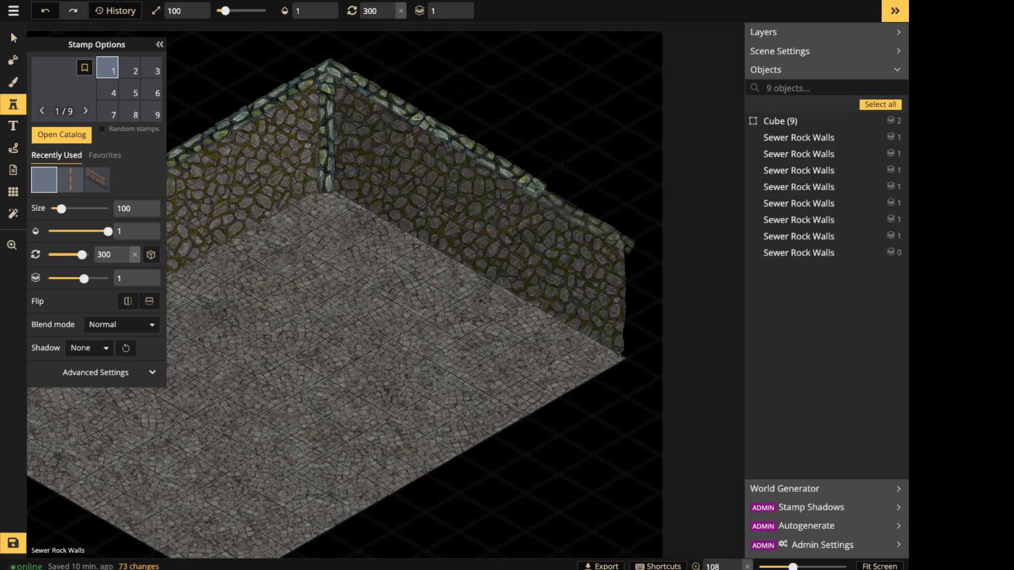
left_click(570, 208)
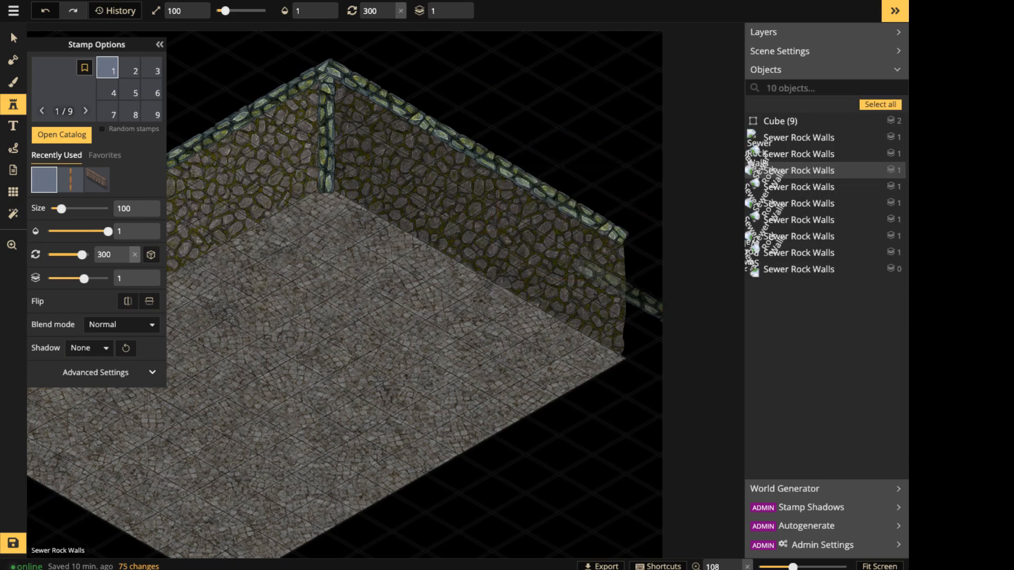
Place an upright Sewer Rock Walls stamp at 0 degrees rotation on the right wall's outer end and save the map.
scroll(625, 298, "up", 4, "shift")
left_click(625, 298)
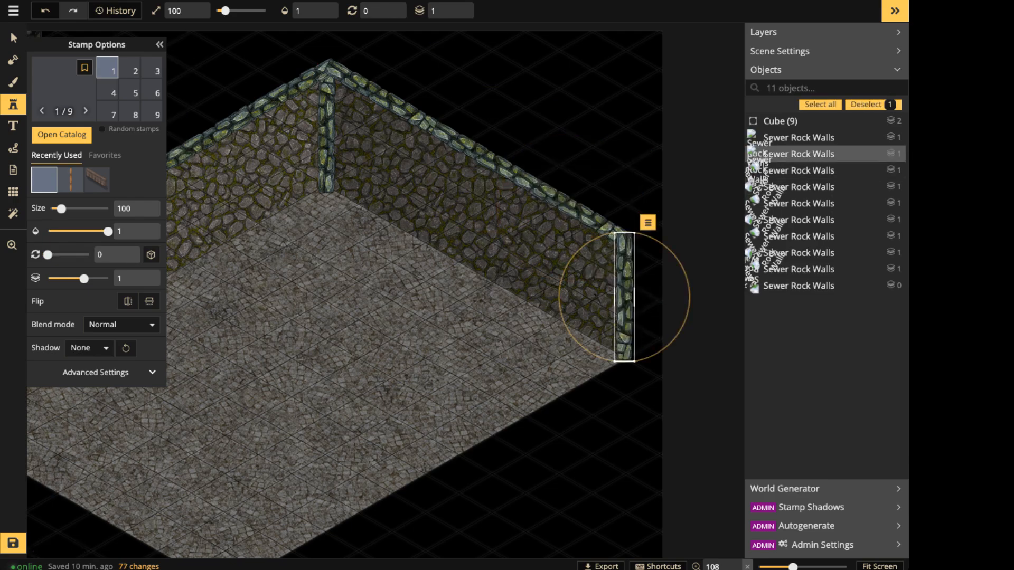
left_click(13, 39)
scroll(454, 185, "down", 5)
middle_click_drag(86, 243, 237, 180)
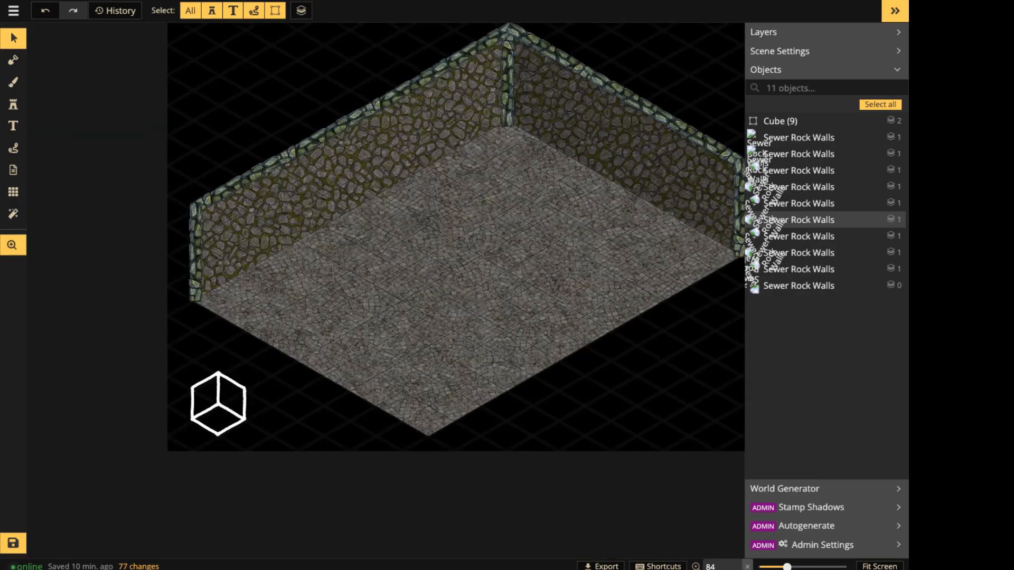
middle_click_drag(686, 142, 615, 203)
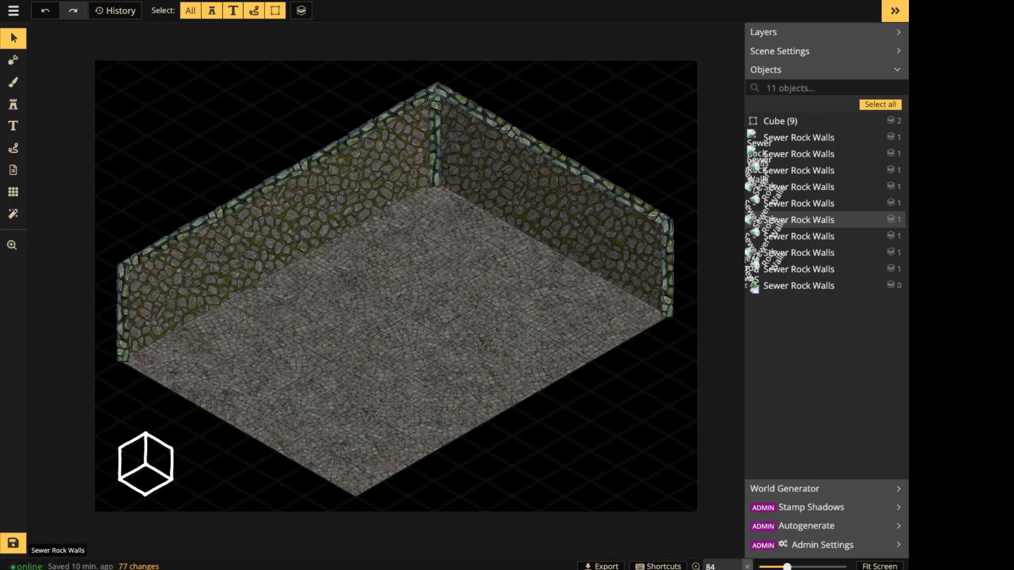
middle_click_drag(626, 238, 653, 169)
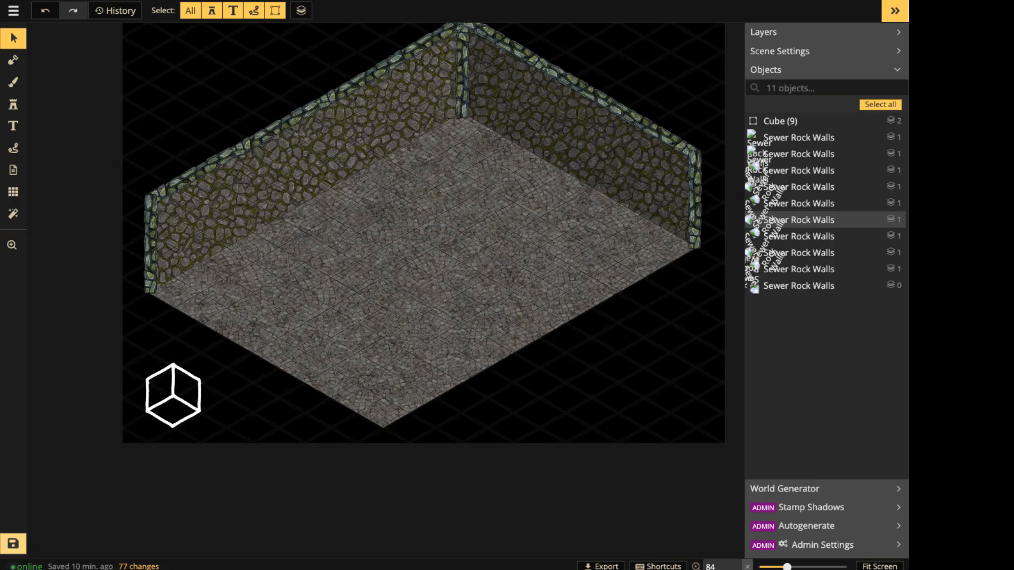
key("ctrl+s")
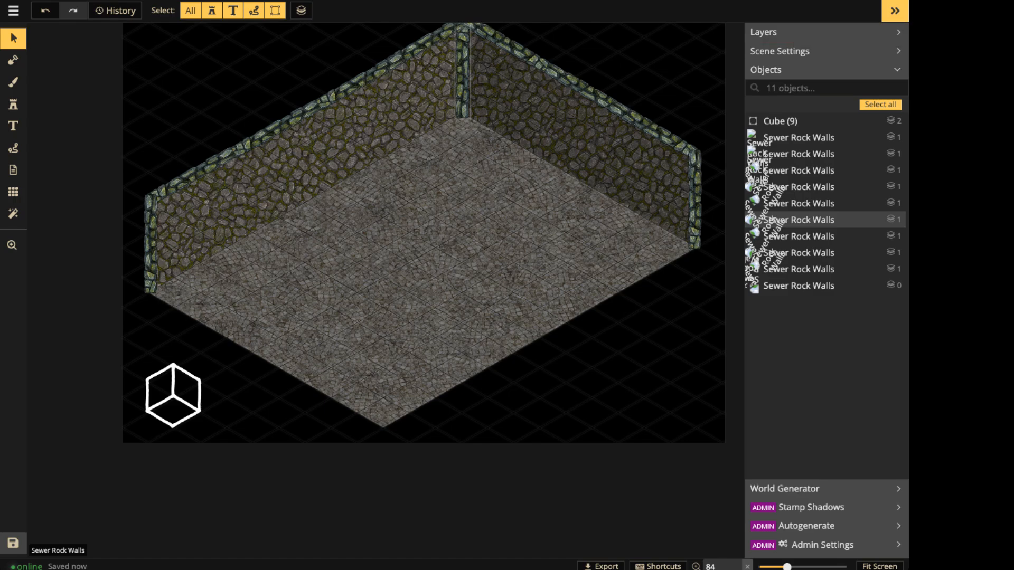
Examine the stone-framed walls and floor up close, from the back corner to the left end.
scroll(431, 108, "up", 4)
key("space")
left_click_drag(433, 108, 320, 238)
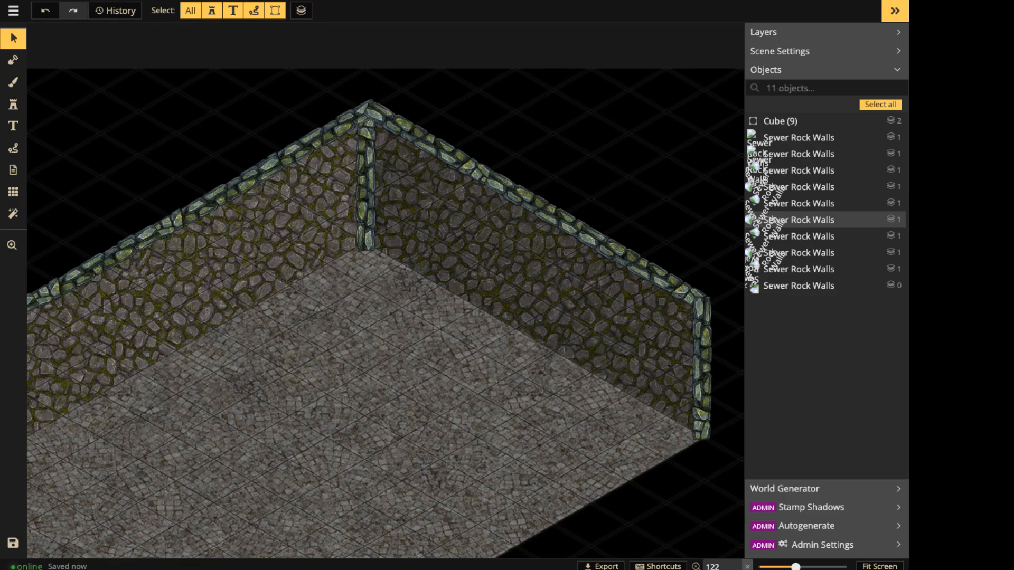
key("space")
left_click_drag(239, 350, 351, 214)
scroll(351, 214, "down", 2)
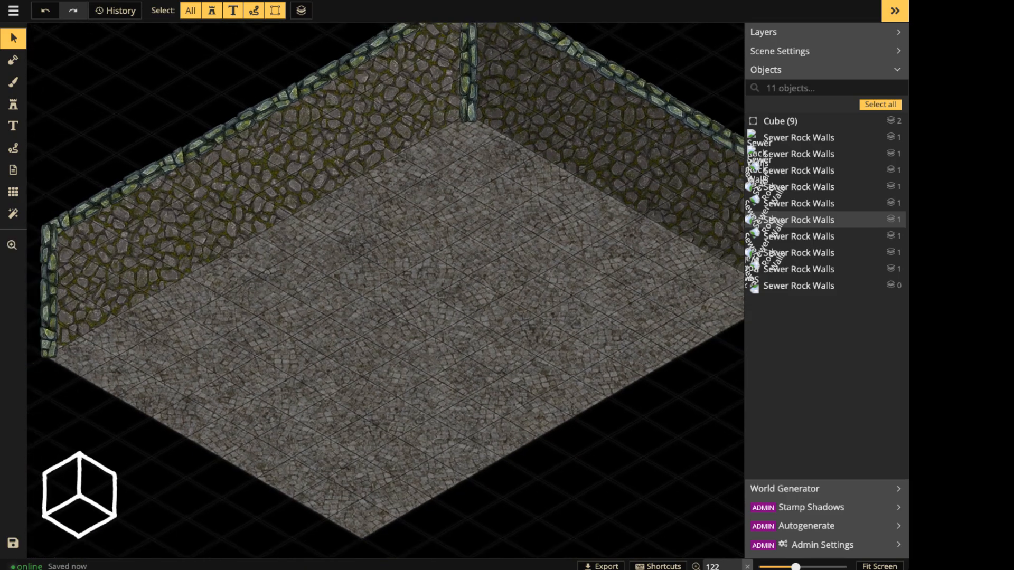
Add two separate floor patches in front of the main floor with the grid mask, 3 by 4 cells on the right and 2 by 3 on the left.
key("space")
left_click_drag(454, 285, 281, 221)
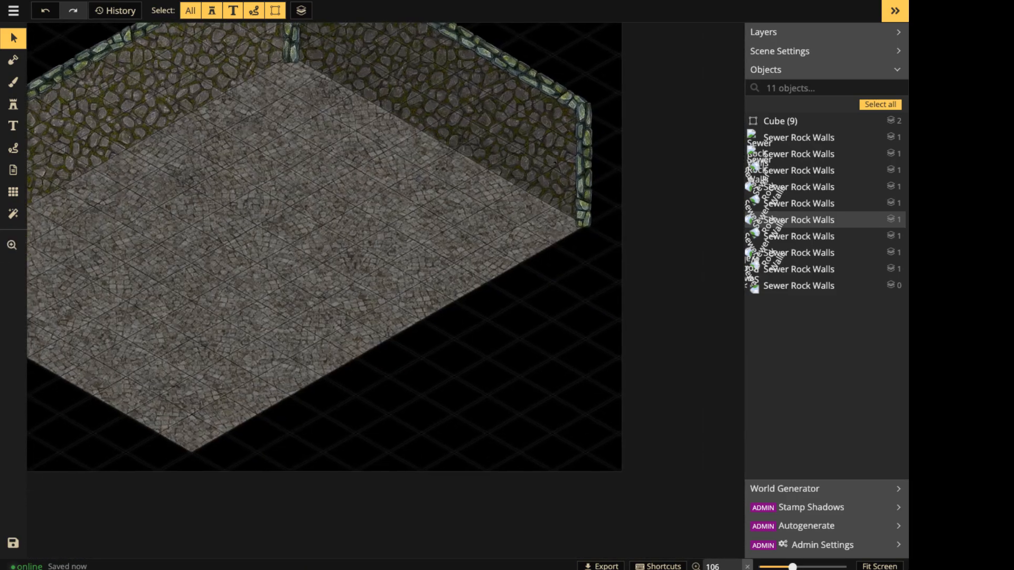
left_click(14, 60)
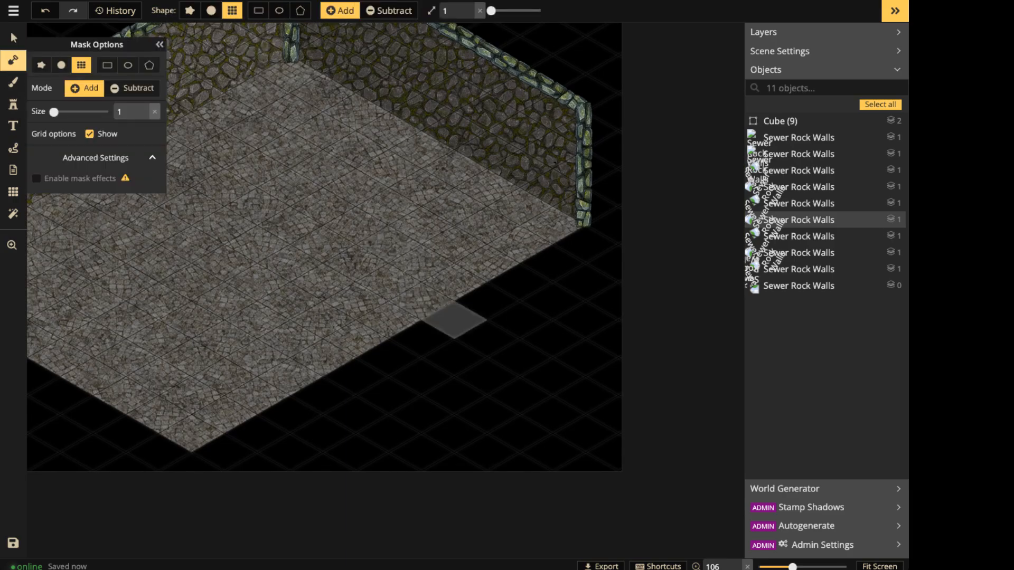
mouse_move(421, 376)
left_mouse_down()
mouse_move(488, 339)
mouse_move(553, 376)
mouse_move(488, 415)
mouse_move(421, 377)
mouse_move(388, 396)
mouse_move(455, 434)
left_mouse_up()
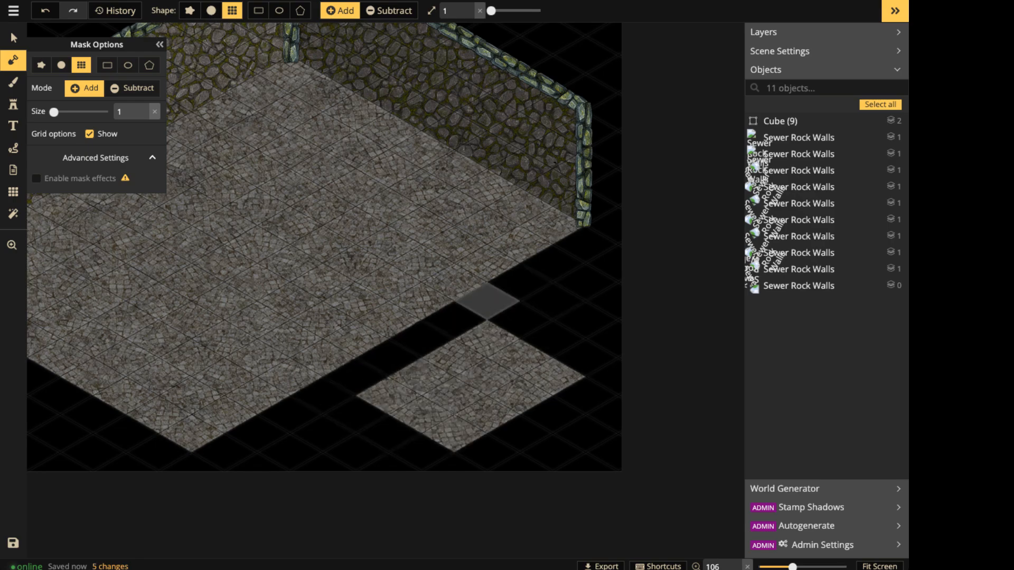
mouse_move(357, 263)
middle_mouse_down()
mouse_move(351, 253)
mouse_move(571, 242)
middle_mouse_up()
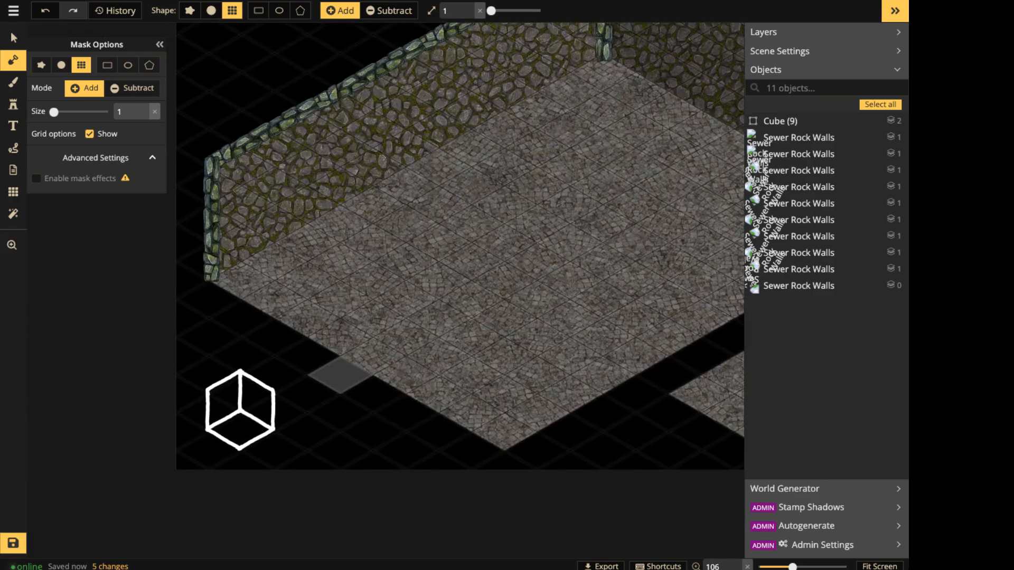
mouse_move(278, 374)
left_mouse_down()
mouse_move(343, 417)
mouse_move(240, 402)
left_mouse_up()
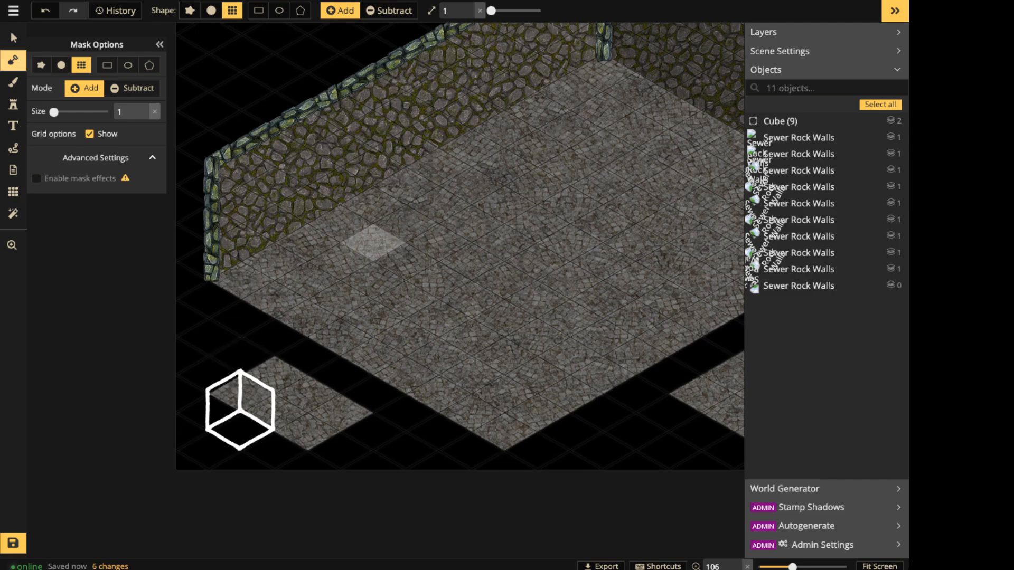
Move the Cube group off the small floor patch to beyond the map's back edge, above the left wall.
left_click(13, 38)
scroll(196, 232, "down", 1)
middle_click_drag(234, 377, 253, 511)
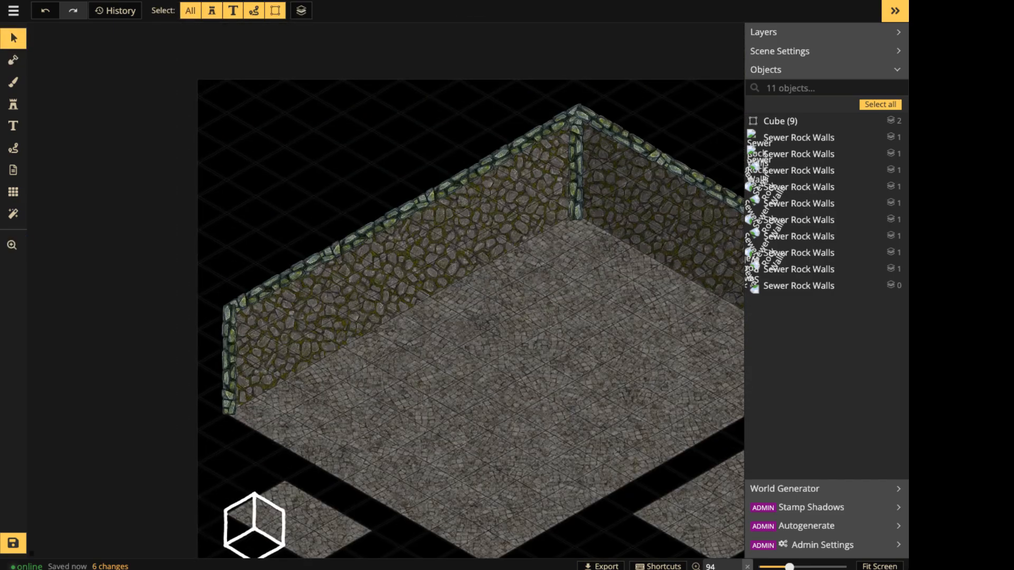
left_click_drag(255, 526, 249, 56)
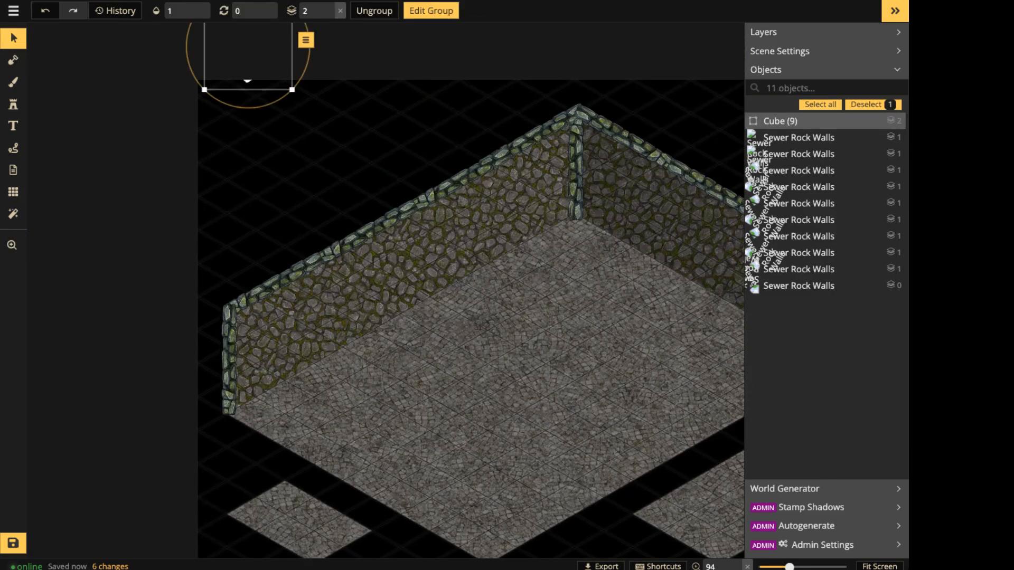
Select all ten Sewer Rock Walls stamps framing the two walls and group them.
left_click_drag(216, 116, 759, 433)
middle_click_drag(517, 254, 399, 175)
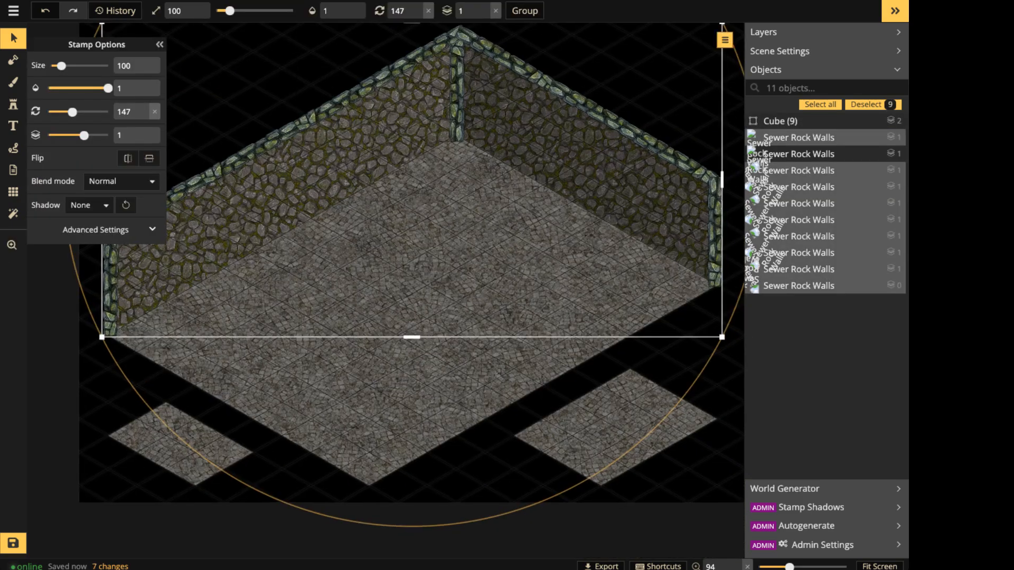
scroll(450, 195, "down", 1)
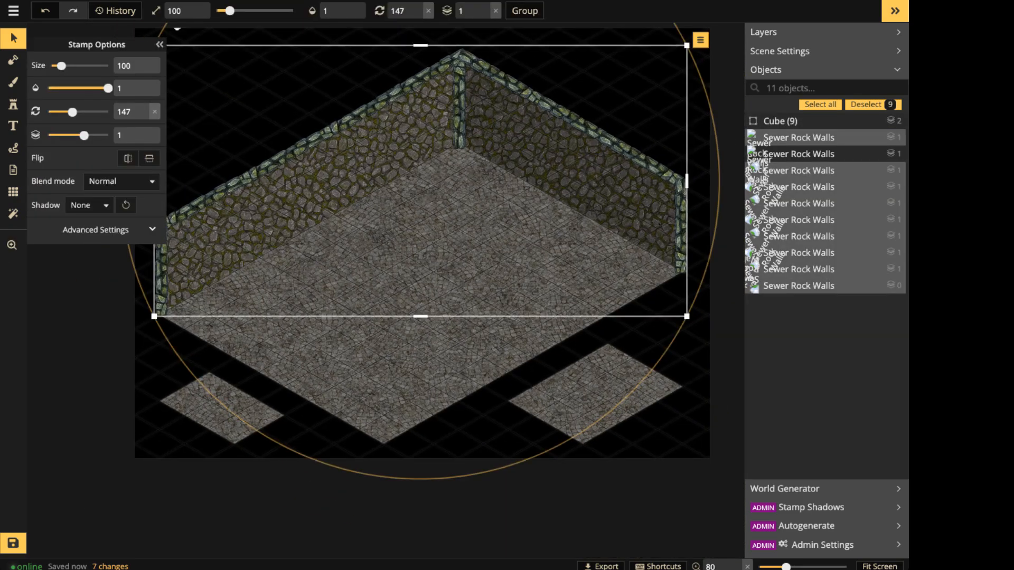
left_click(799, 154, "shift")
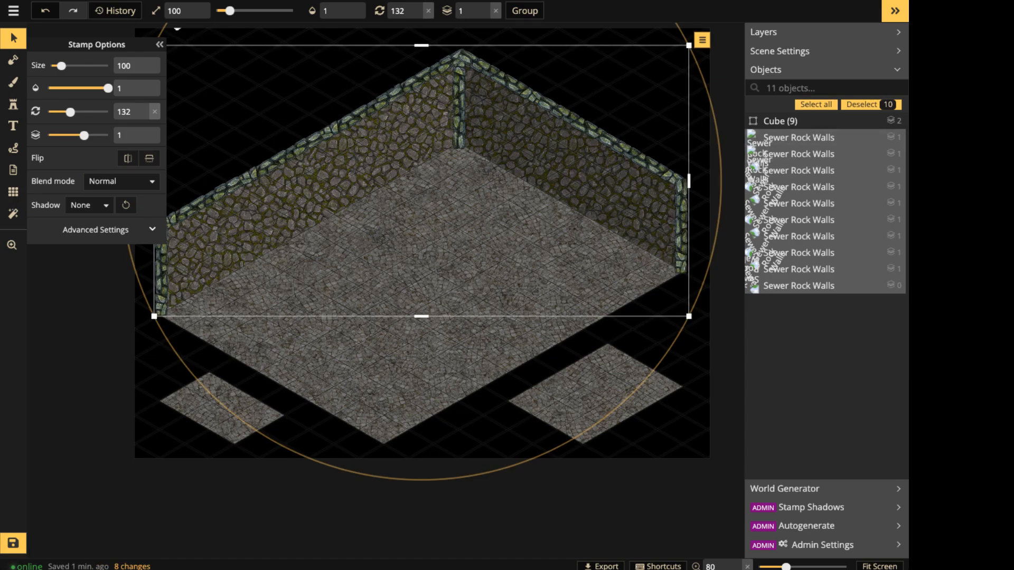
key("ctrl+g")
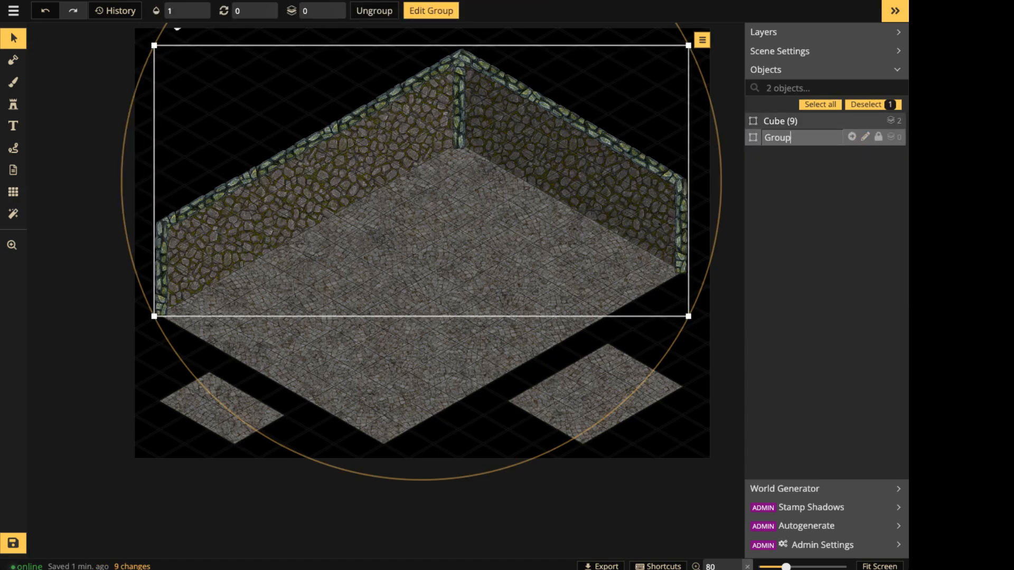
Rename the new group of wall stamps as Walls and lock it.
left_click_drag(796, 138, 740, 139)
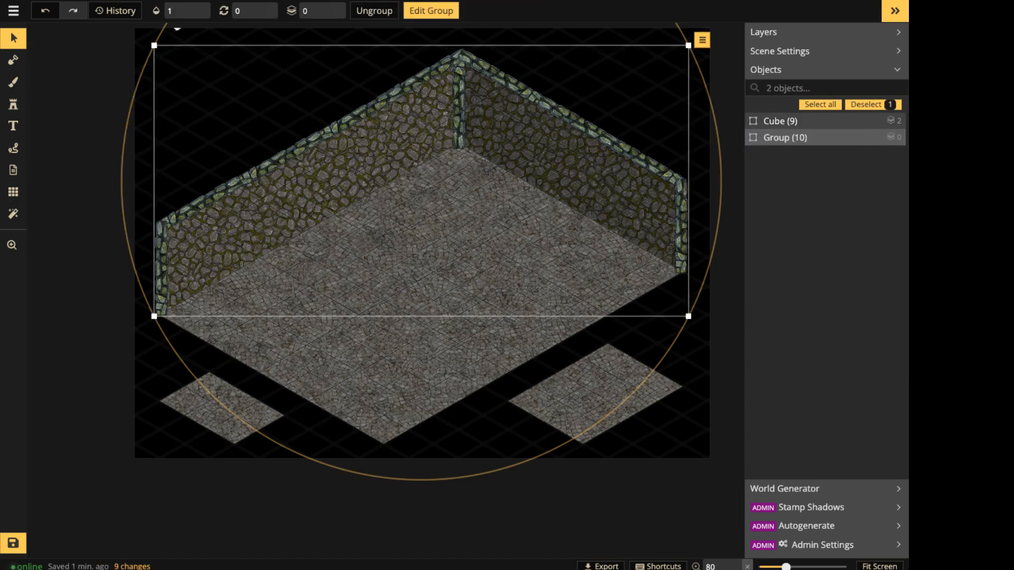
type("Walls")
key("Return")
key("Escape")
left_click(783, 138)
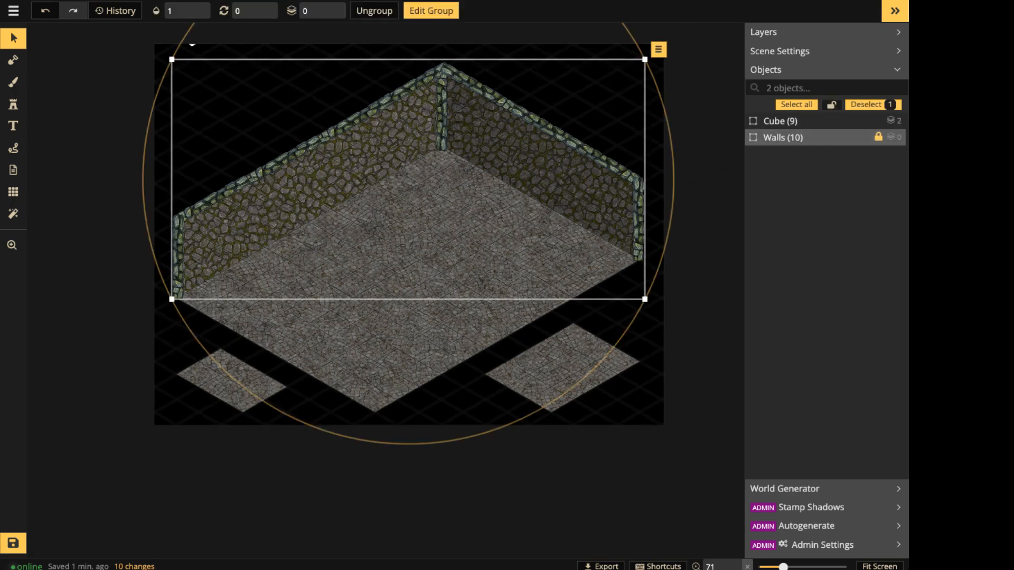
Move the Cube group back onto the map, into the empty corner behind the left wall.
key("Escape")
left_click_drag(502, 151, 449, 100)
mouse_move(264, 89)
left_mouse_down()
mouse_move(262, 130)
mouse_move(210, 186)
left_mouse_up()
left_click_drag(401, 251, 267, 148)
key("space")
left_click_drag(225, 51, 318, 213)
left_click_drag(318, 214, 252, 149)
left_click_drag(285, 181, 286, 270)
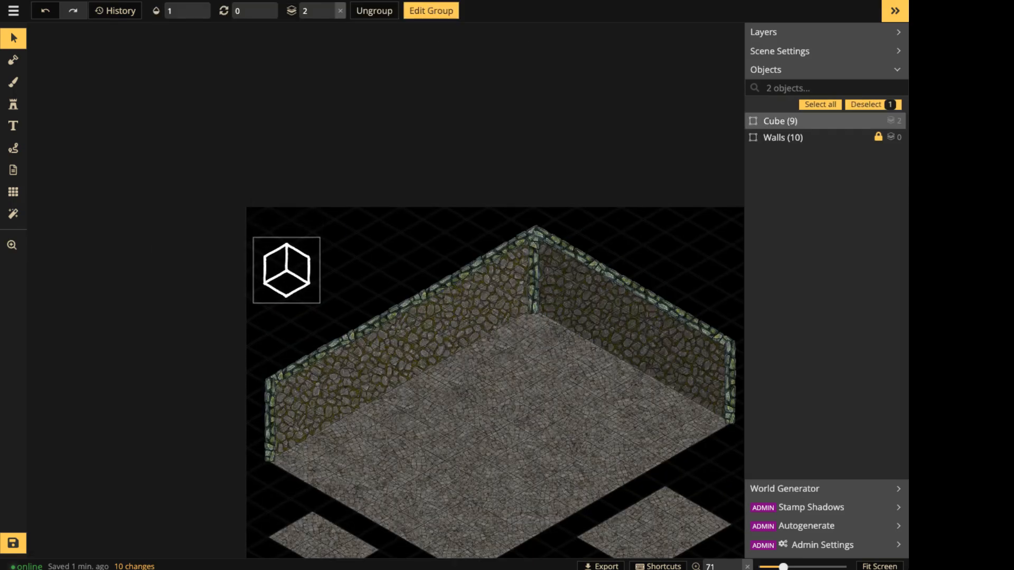
Examine the whole map with its separate floor patches and the walls around the back corner up close.
left_click(396, 264)
scroll(396, 264, "down", 3)
key("space")
left_click_drag(380, 317, 262, 79)
scroll(261, 79, "up", 3)
scroll(429, 133, "up", 4)
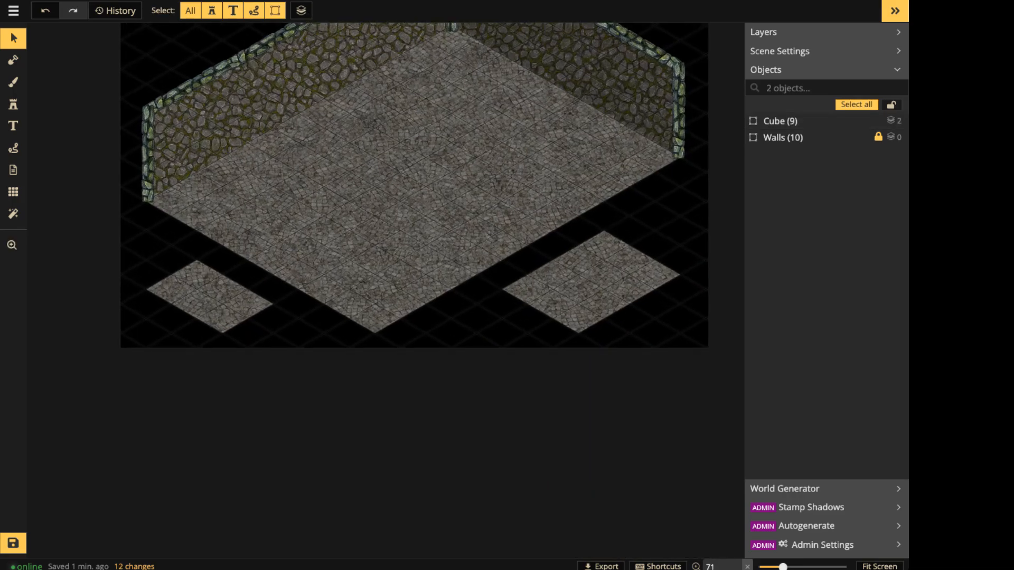
left_click_drag(91, 23, 141, 101)
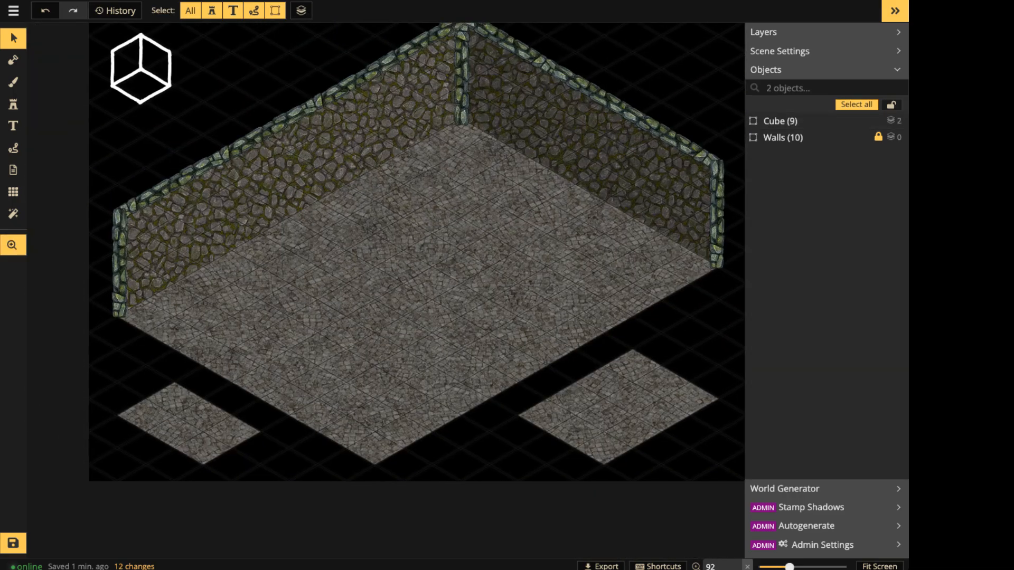
scroll(453, 153, "up", 4)
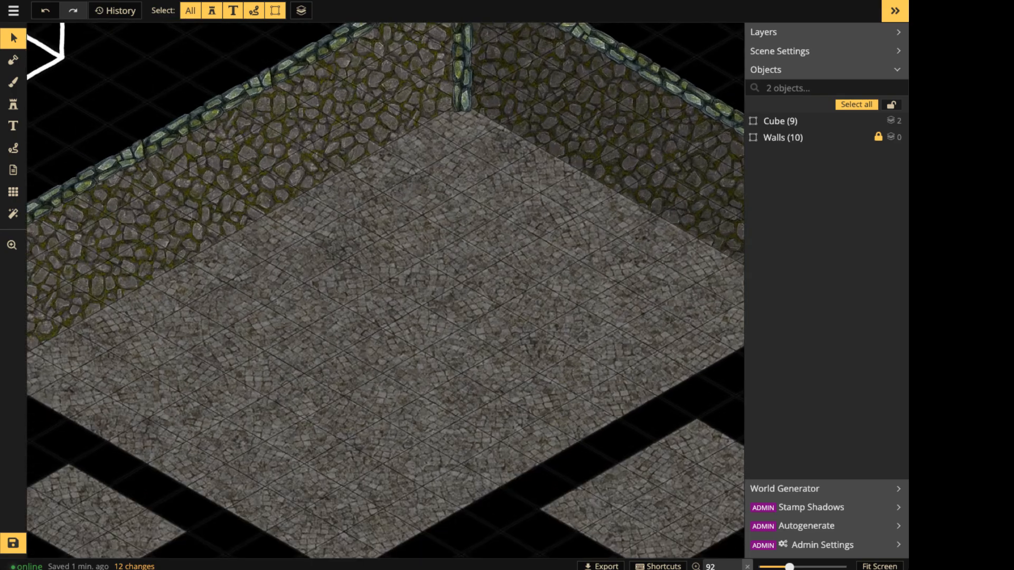
scroll(491, 172, "down", 3)
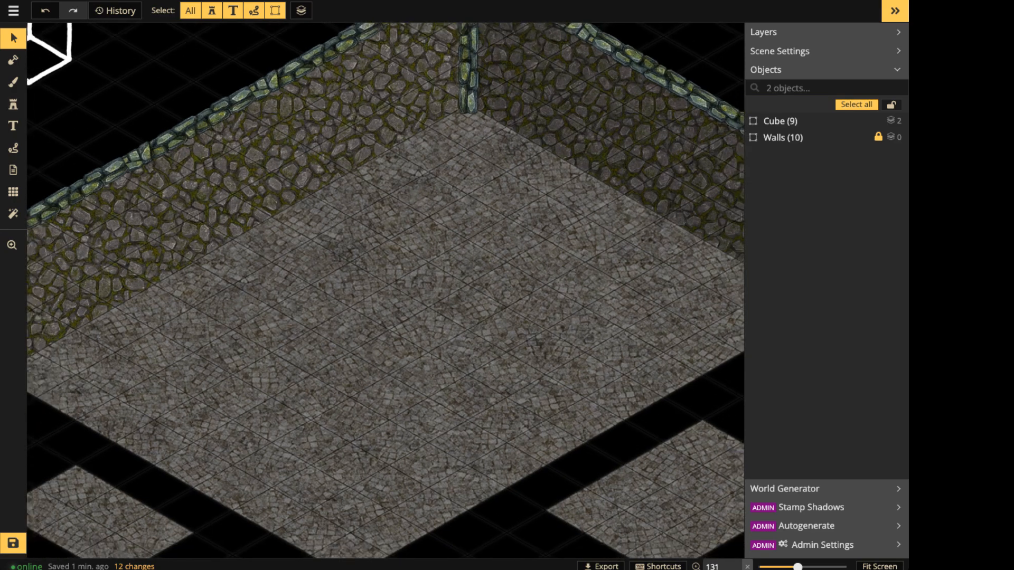
left_click_drag(491, 172, 418, 279)
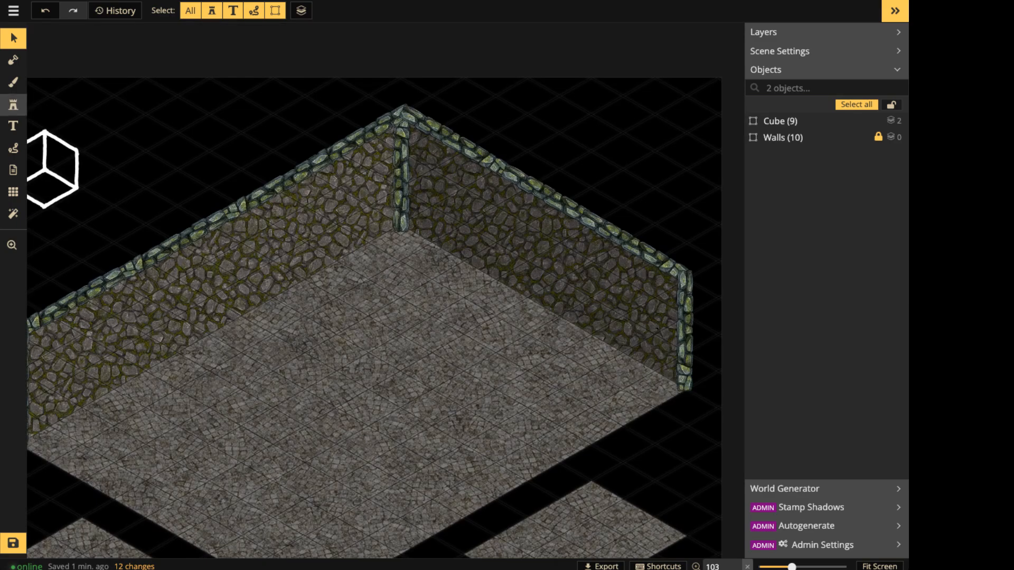
Start a platform frame at the back corner with one Sewer Rock Walls stamp rotated 57 degrees and two rotated 117 degrees along each long side.
left_click(13, 104)
scroll(338, 227, "up", 3)
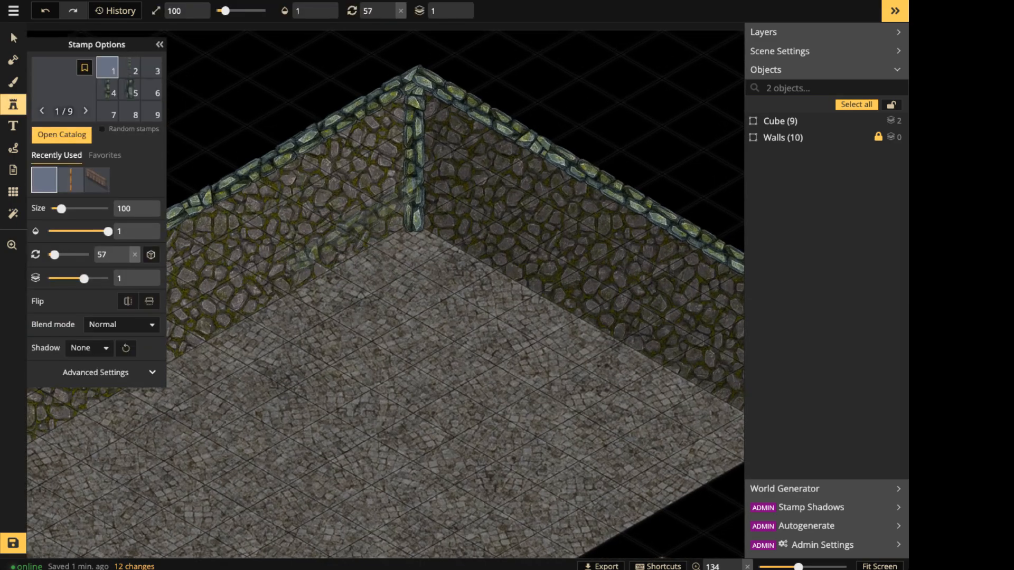
left_click(346, 217)
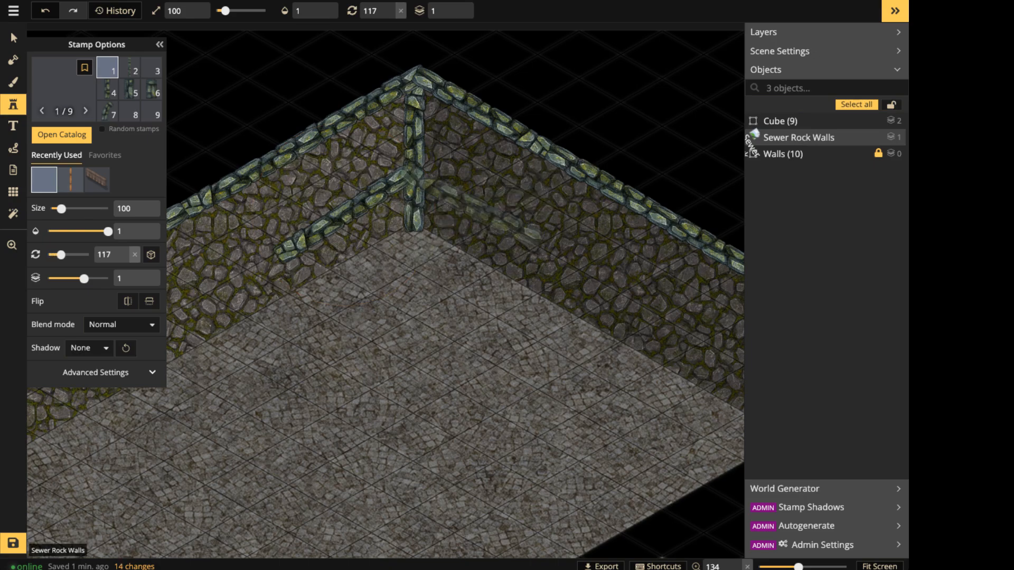
left_click(475, 209)
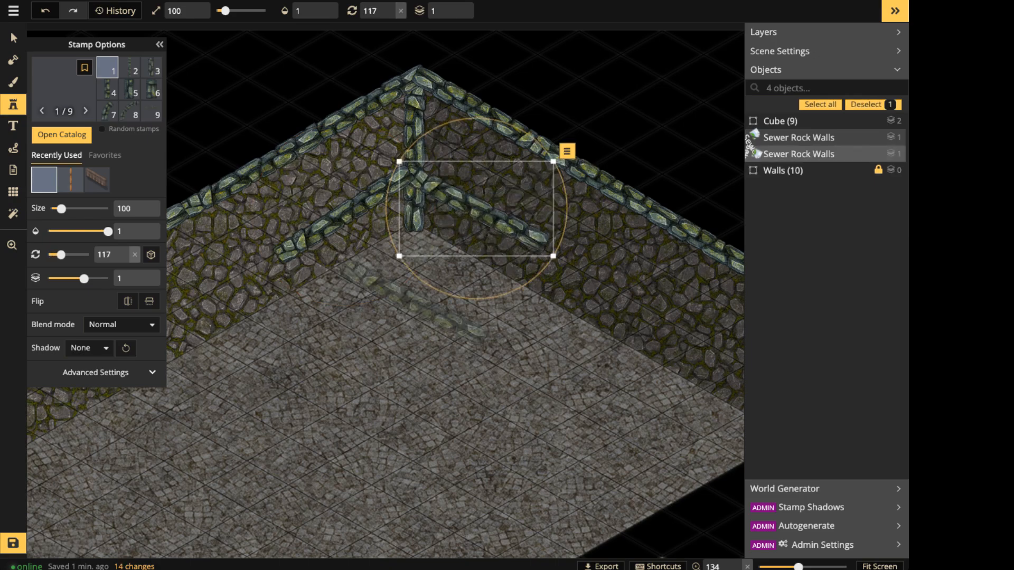
left_click(350, 286)
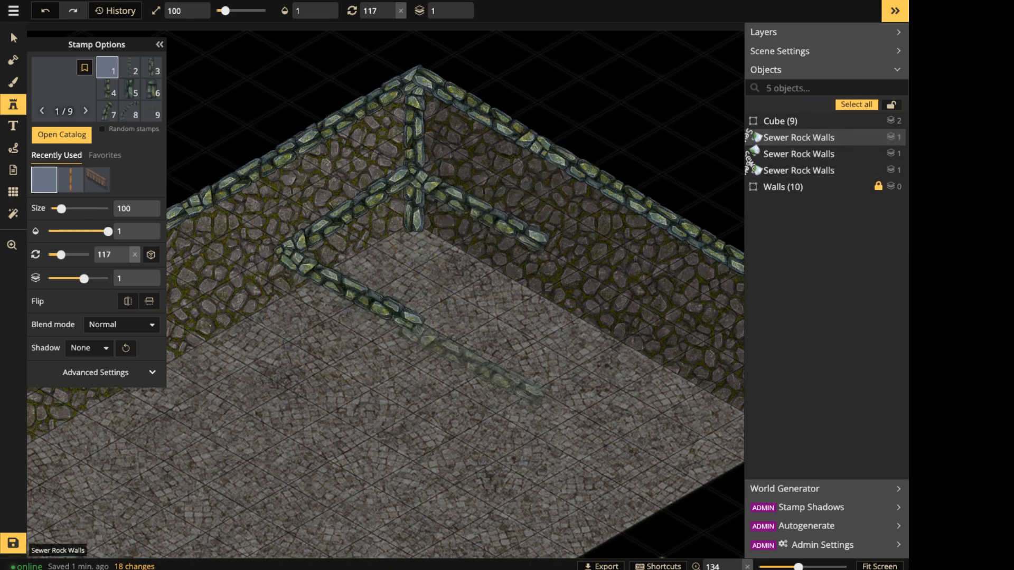
left_click(489, 358)
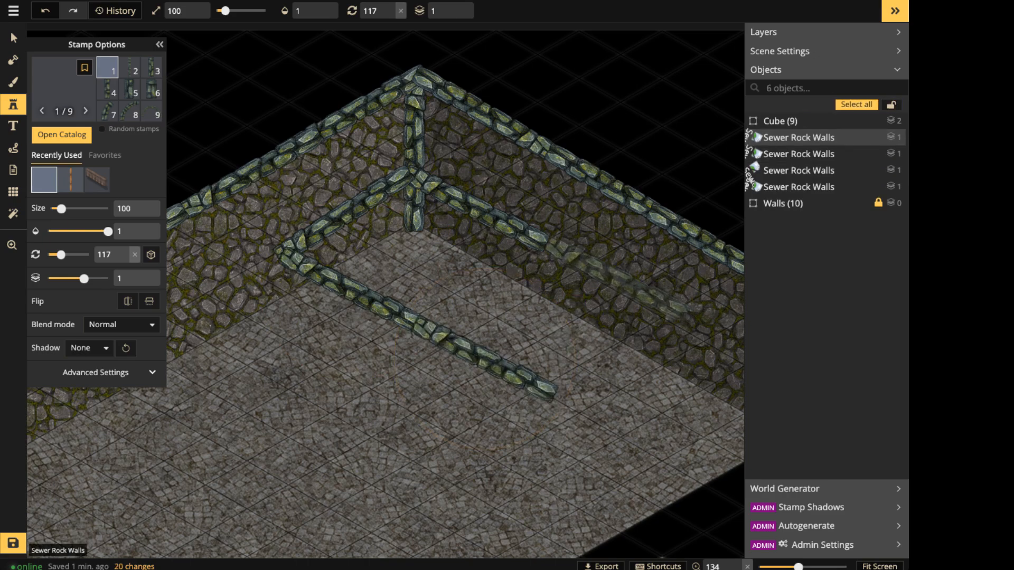
left_click(614, 276)
Close the outer short side of the platform frame with a Sewer Rock Walls stamp rotated 57 degrees.
scroll(629, 351, "down", 1)
scroll(618, 361, "down", 4, "alt")
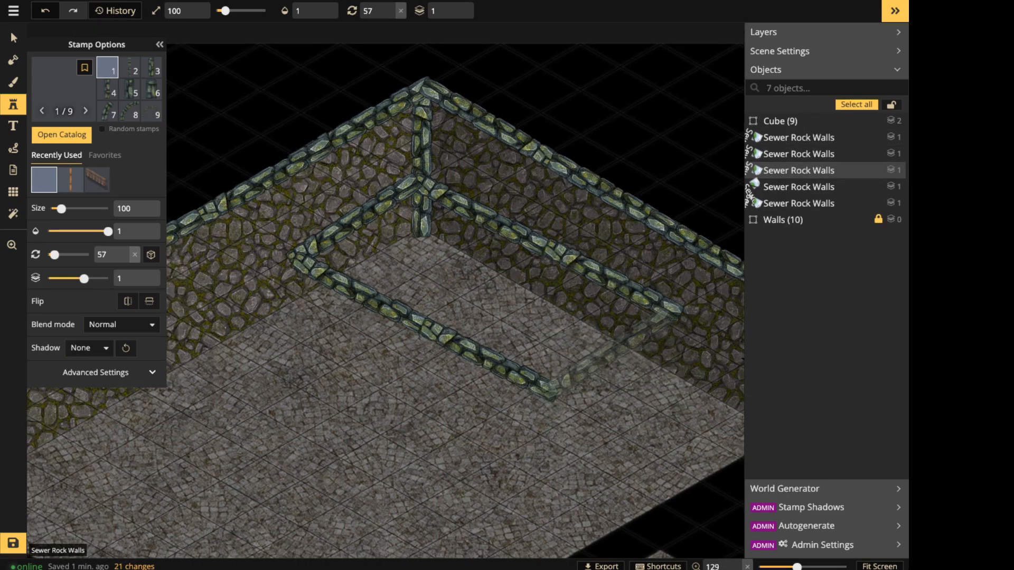
left_click(608, 354)
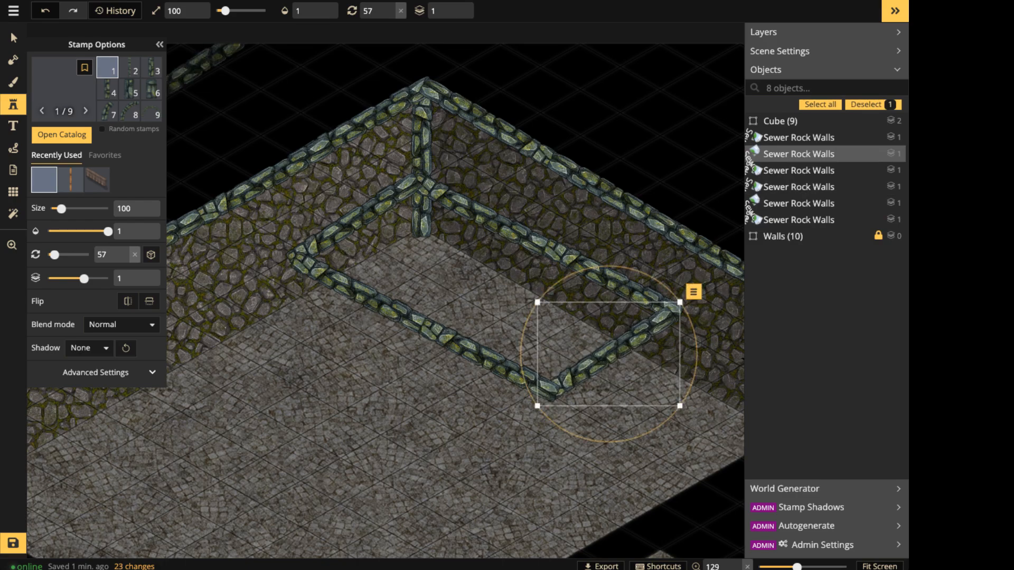
Place the short Sewer Rock Walls variant 5, rotated 357 degrees, as posts under the platform frame's left, front and right corners.
left_click(130, 89)
scroll(298, 274, "down", 3, "alt")
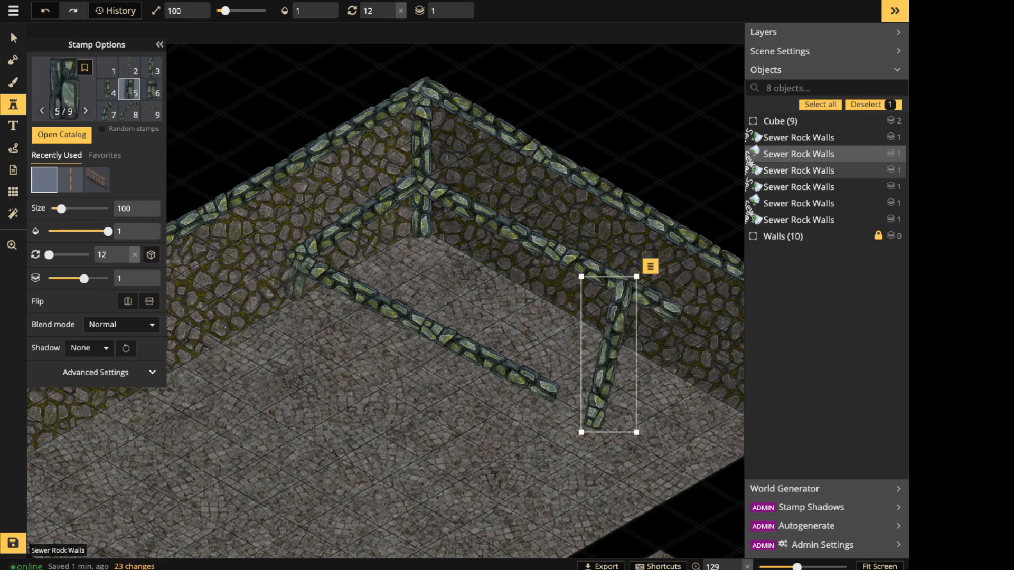
scroll(295, 277, "down", 3, "alt")
key("Escape")
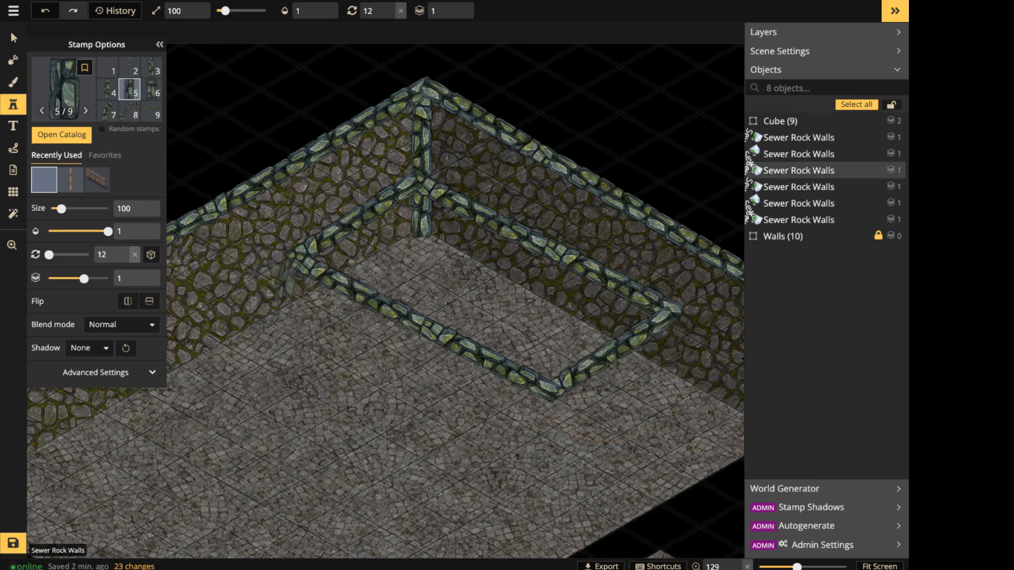
left_click(296, 286)
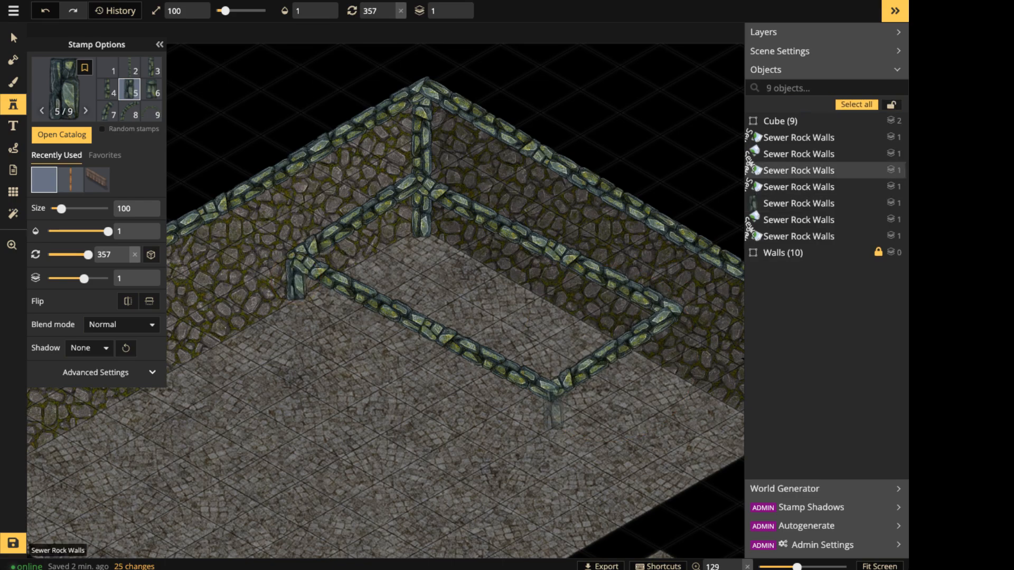
left_click(551, 415)
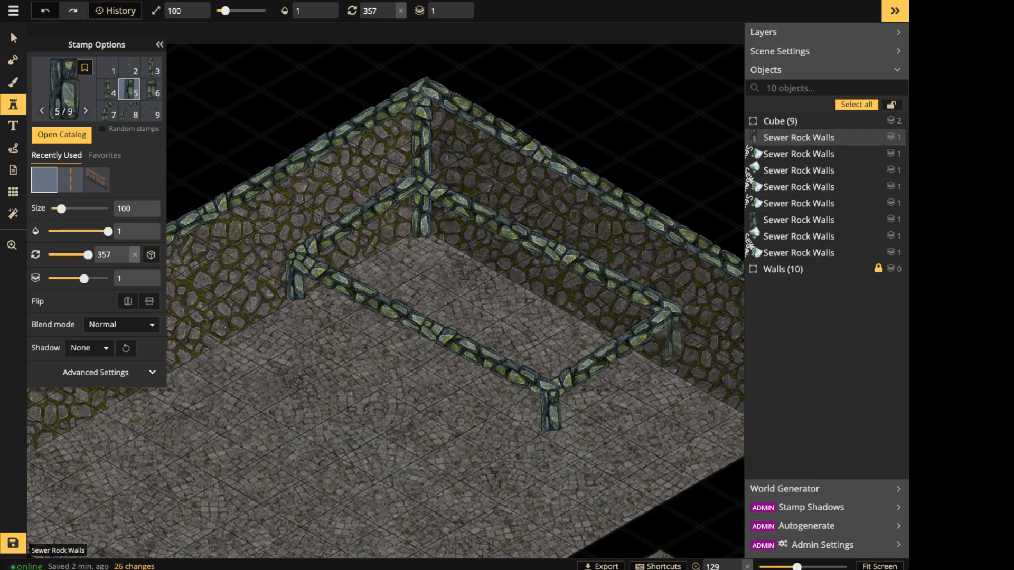
left_click(666, 354)
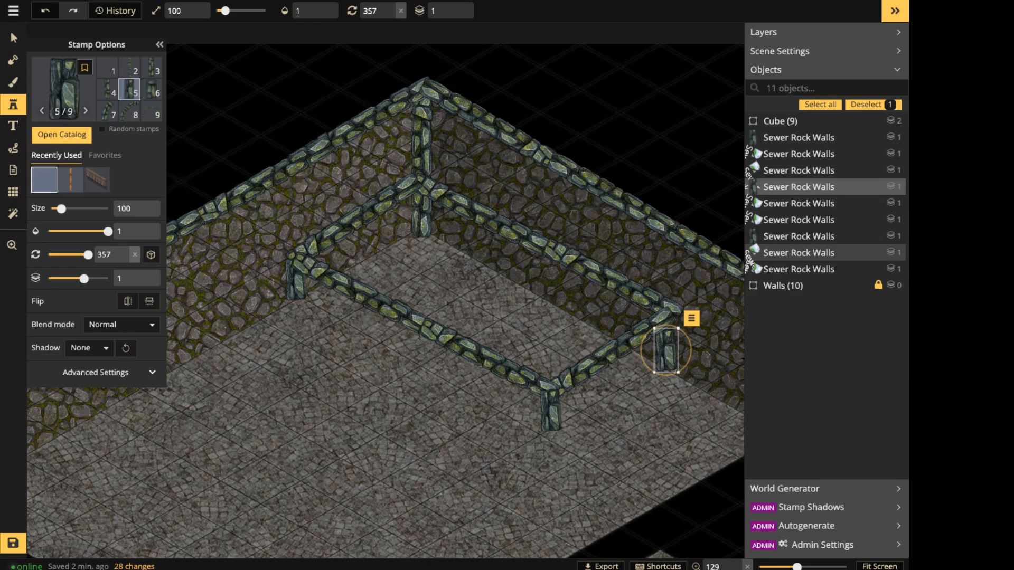
Select the platform frame's nine stamps and shift them together slightly down to line up with the walls.
left_click(13, 38)
left_click_drag(539, 233, 686, 373)
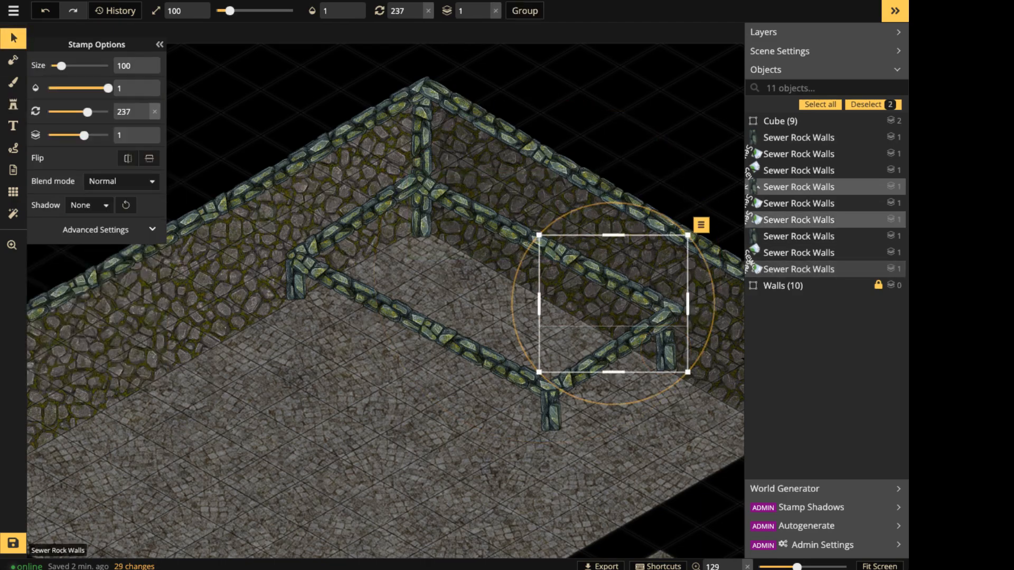
left_click(615, 348, "shift")
left_click_drag(252, 164, 665, 452)
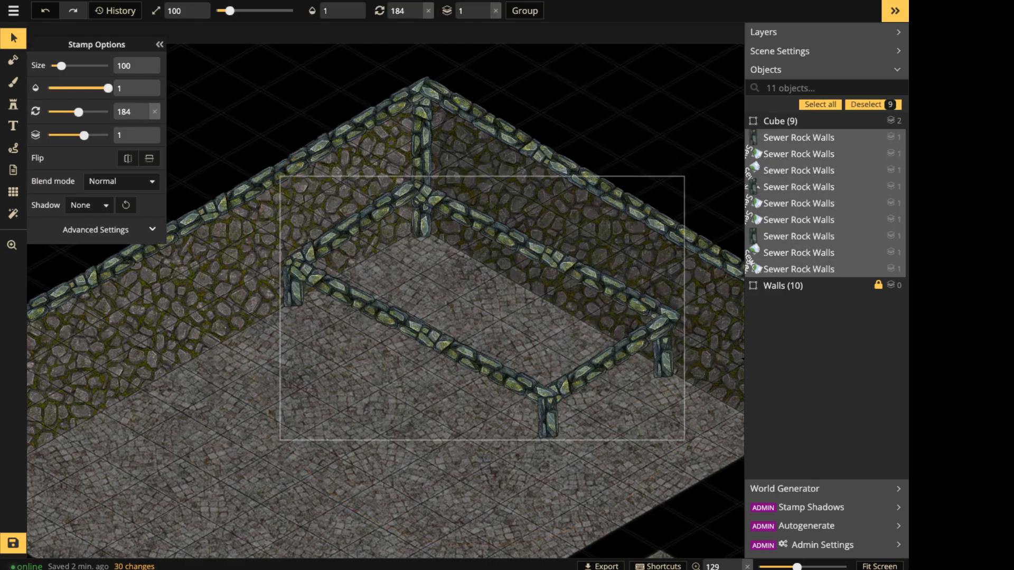
left_click_drag(481, 307, 489, 306)
key("Escape")
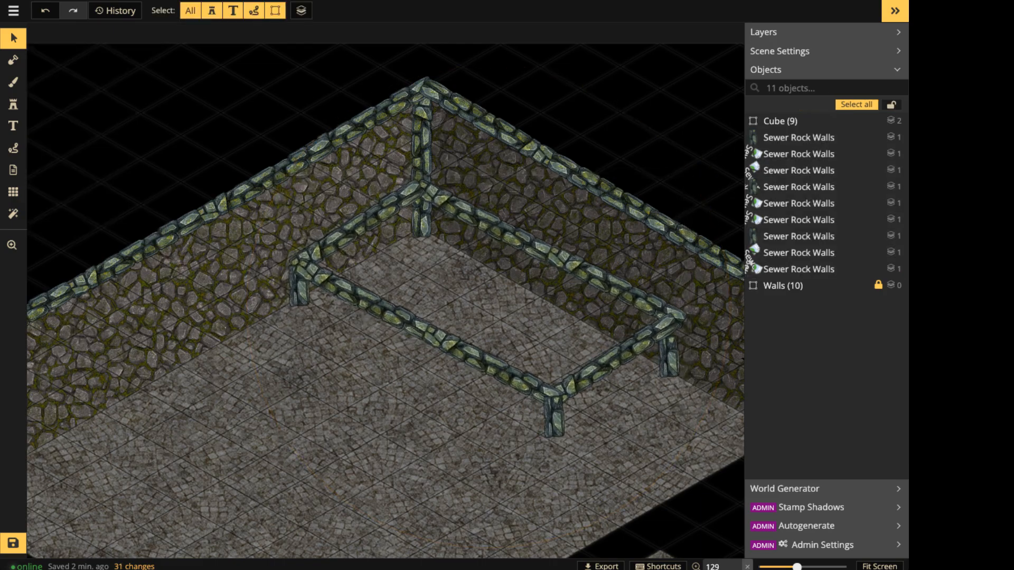
Nudge the short post under the platform frame's right corner slightly down.
left_click(486, 219)
key("Escape")
left_click_drag(248, 164, 680, 449)
left_click(615, 359)
mouse_move(669, 359)
left_mouse_down()
mouse_move(674, 347)
mouse_move(670, 361)
left_mouse_up()
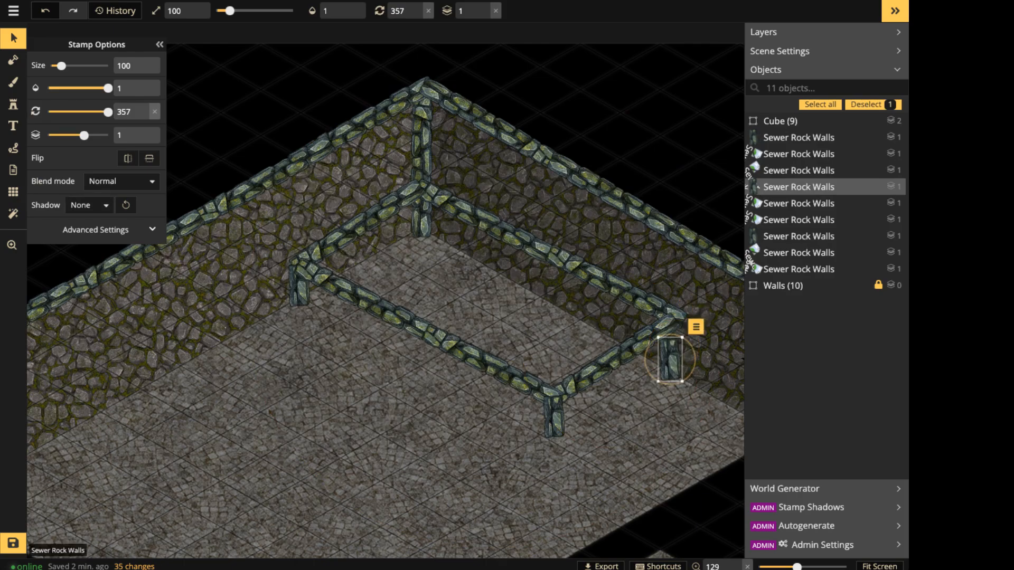
Shift all nine platform frame stamps together slightly down, and move the short right-corner post back up under its corner.
left_click_drag(280, 151, 687, 465)
left_click_drag(549, 401, 555, 406)
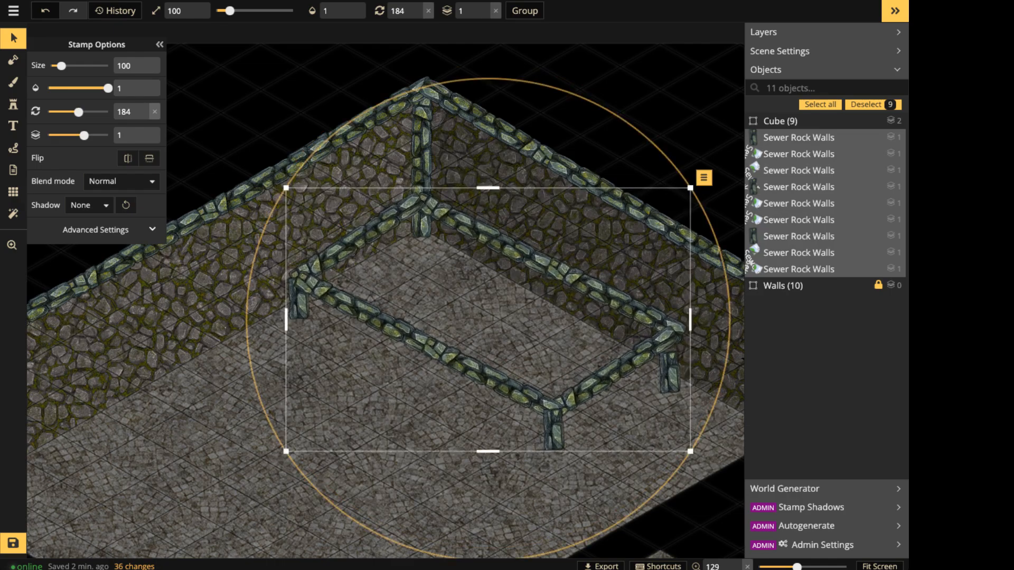
left_click(671, 359)
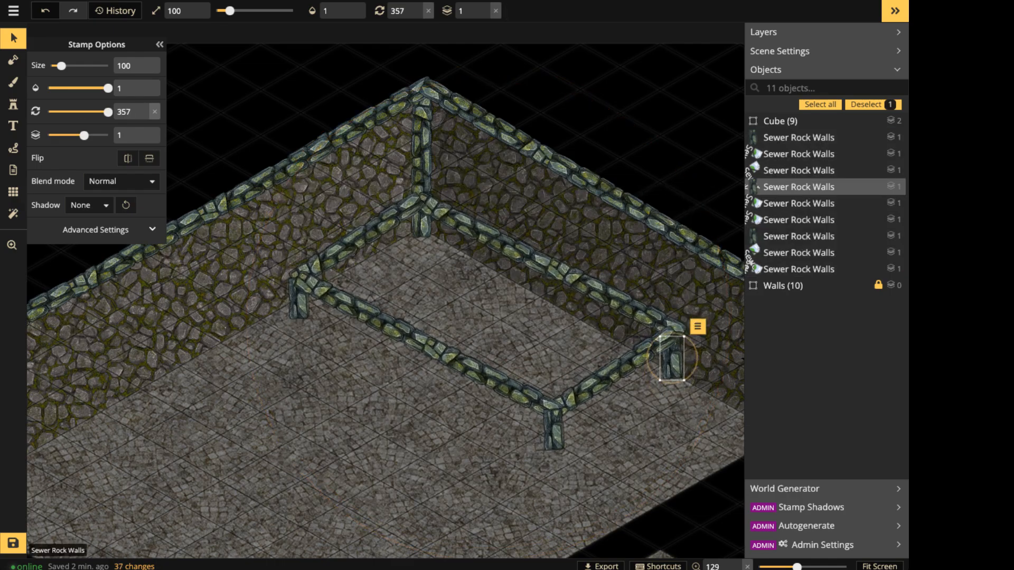
left_click(502, 311)
scroll(466, 250, "down", 3)
scroll(467, 248, "down", 2)
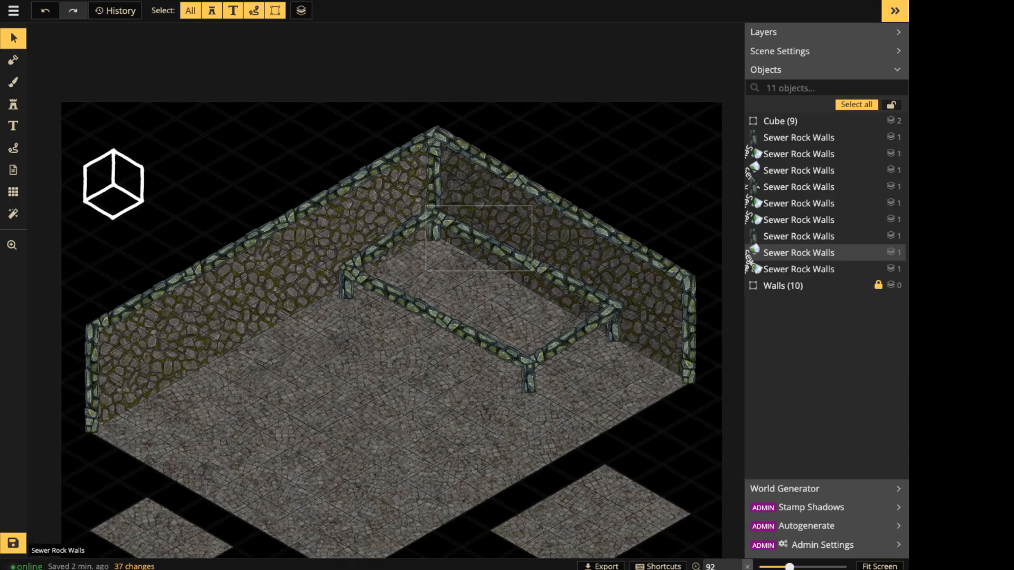
Select the four stamps forming the platform frame's two long sides and rotate them together to 120 degrees.
left_click(479, 238)
left_click(573, 284)
scroll(573, 284, "up", 2)
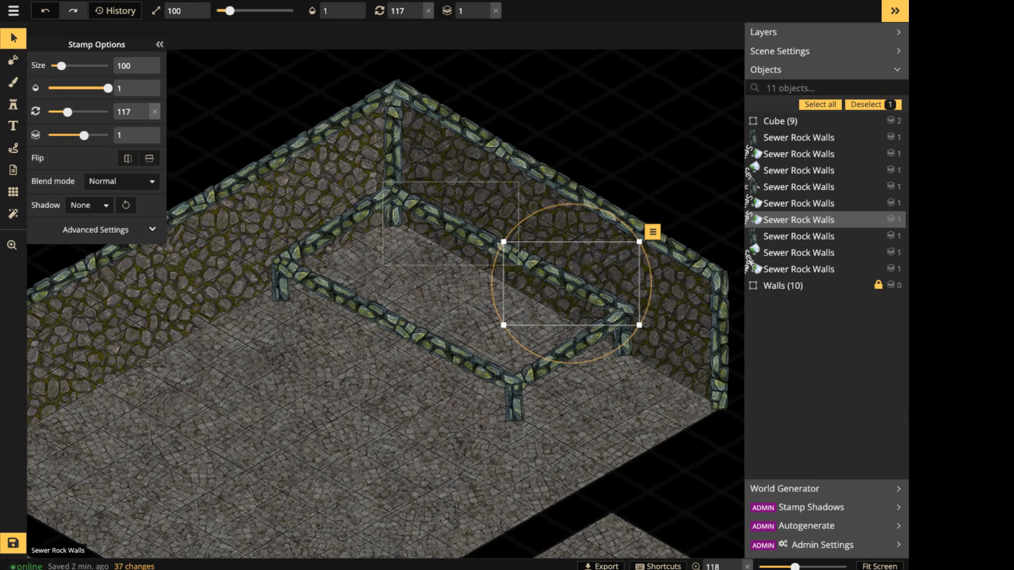
left_click(449, 225, "shift")
left_click(338, 293, "shift")
left_click(454, 352, "shift")
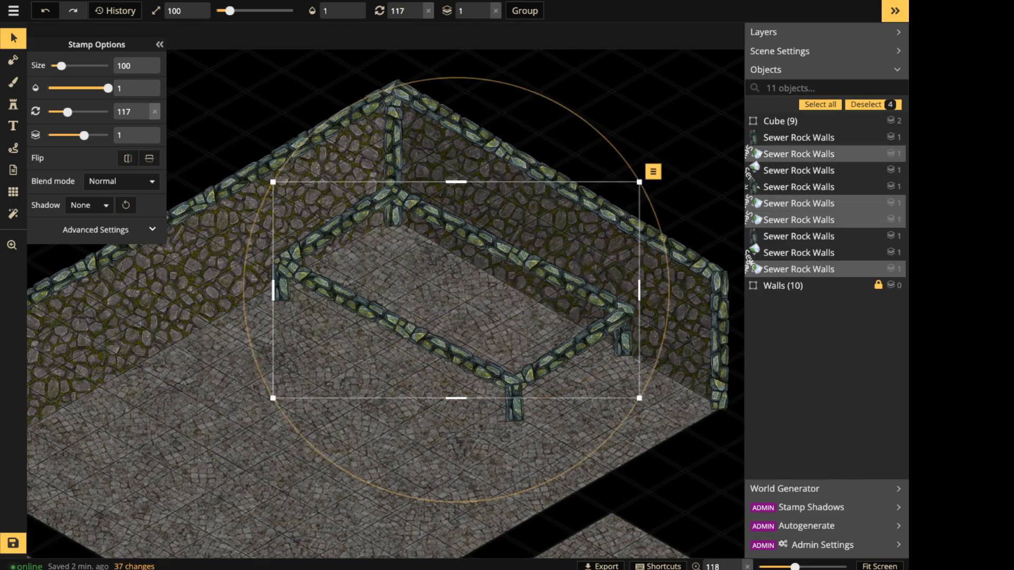
left_click_drag(670, 290, 669, 301)
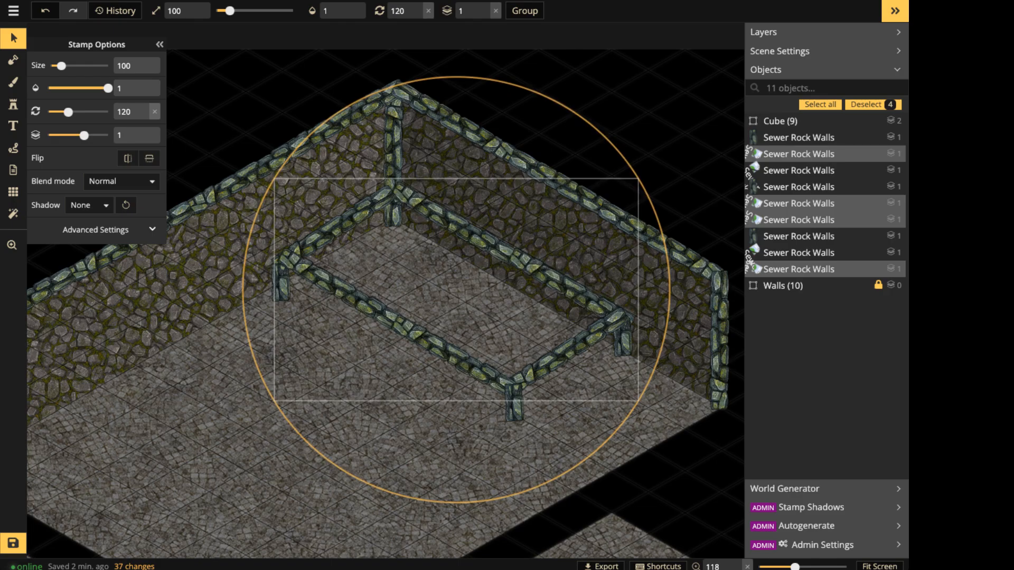
left_click(680, 311)
left_click(624, 338)
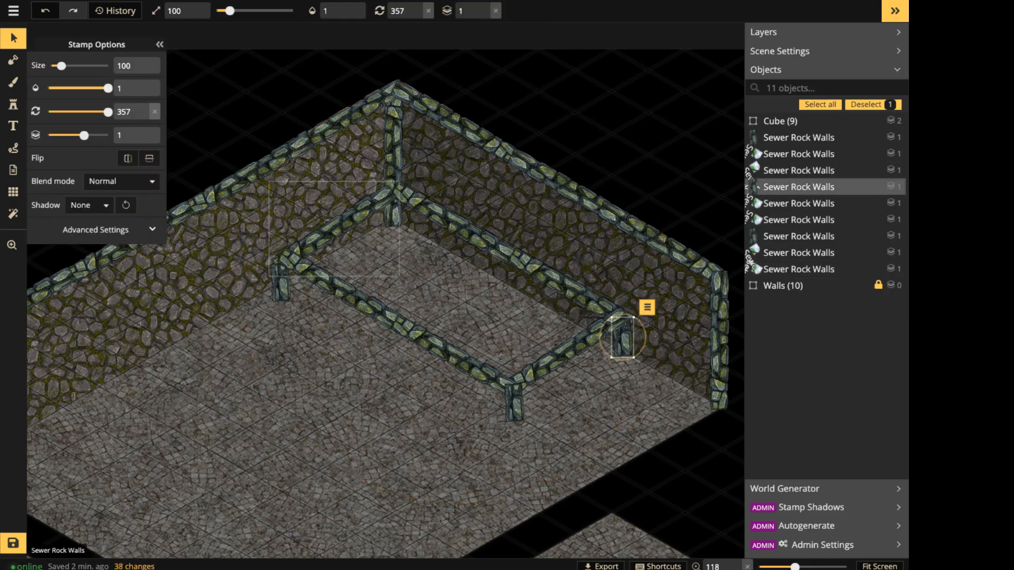
Group the nine platform frame stamps, name the group Platform and rotate it to 1 degree.
left_click_drag(398, 277, 658, 473)
left_click(525, 11)
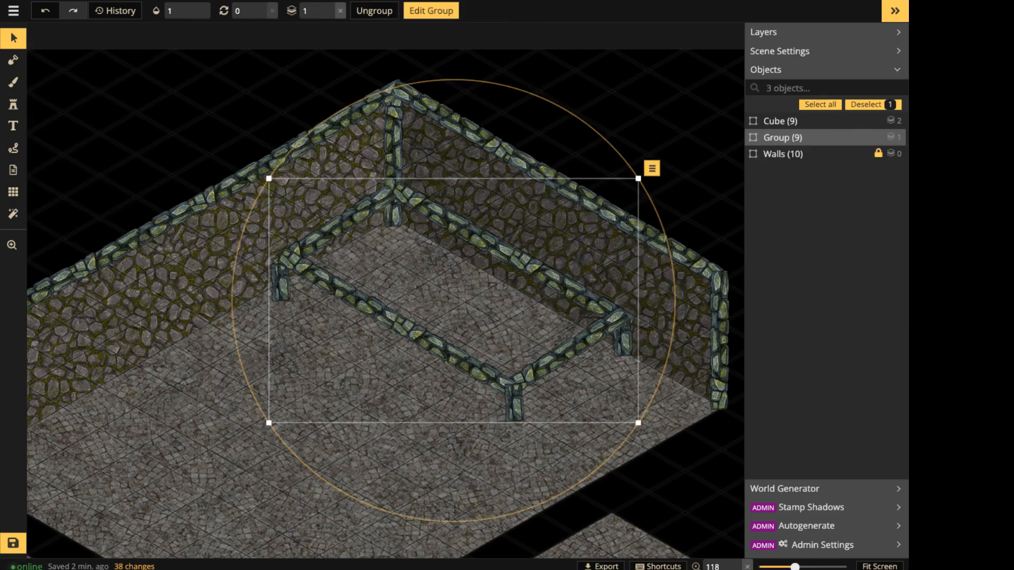
left_click(865, 137)
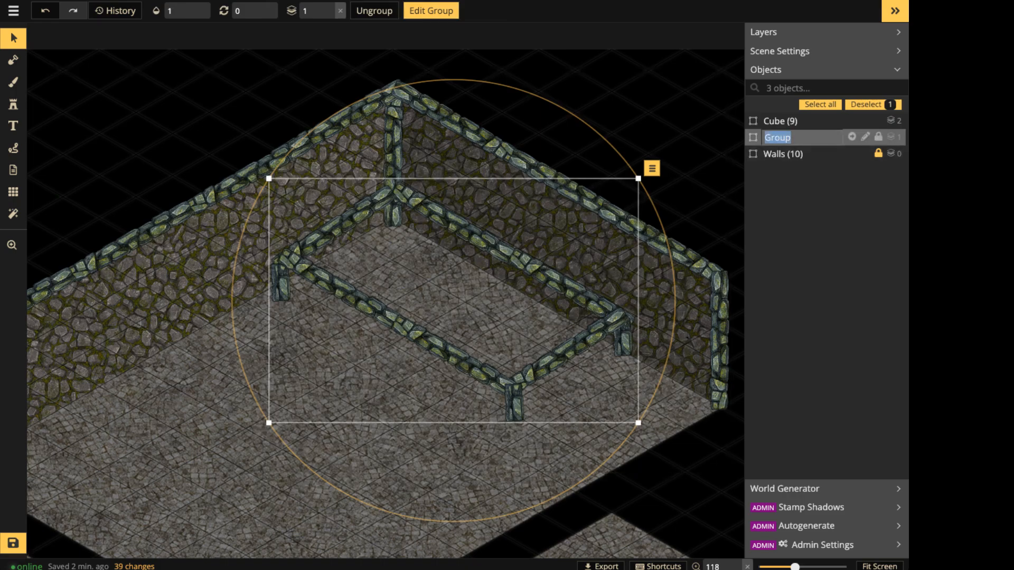
type("Plato")
type("rm")
key("Return")
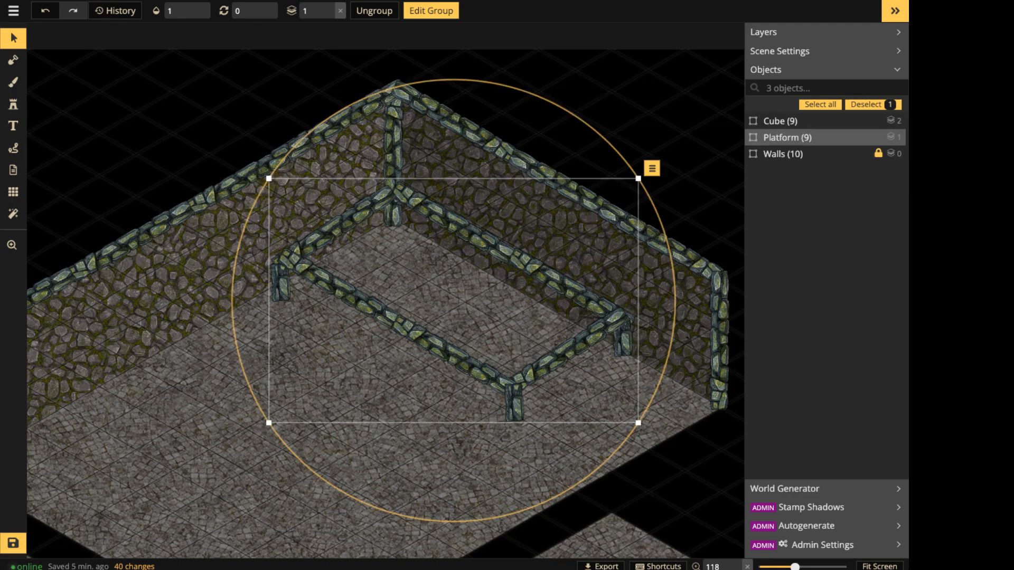
left_click_drag(675, 295, 676, 300)
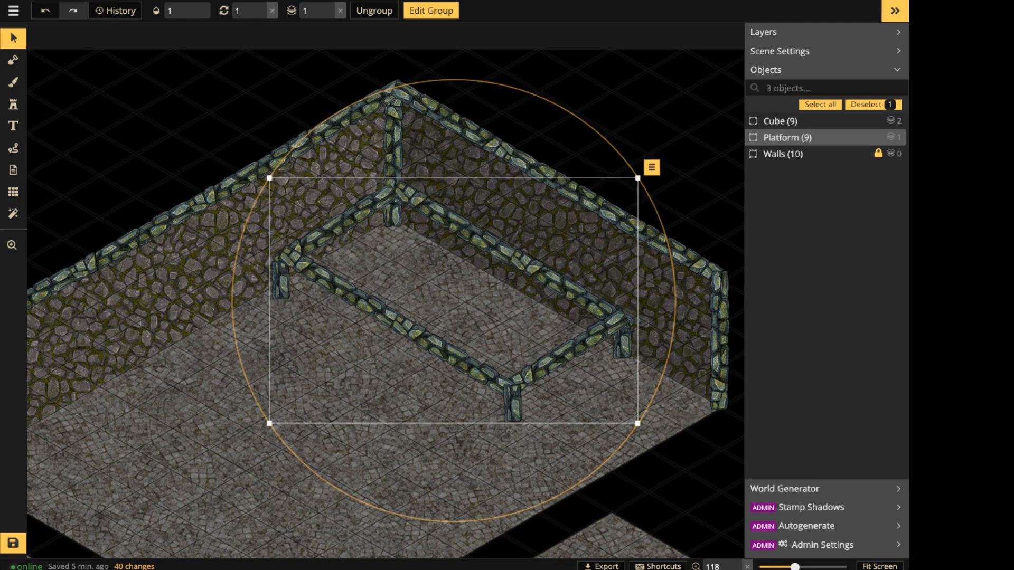
Browse the Parchment World style in the stamp catalog with the sewer search cleared, then close the catalog.
left_click(13, 104)
key("f")
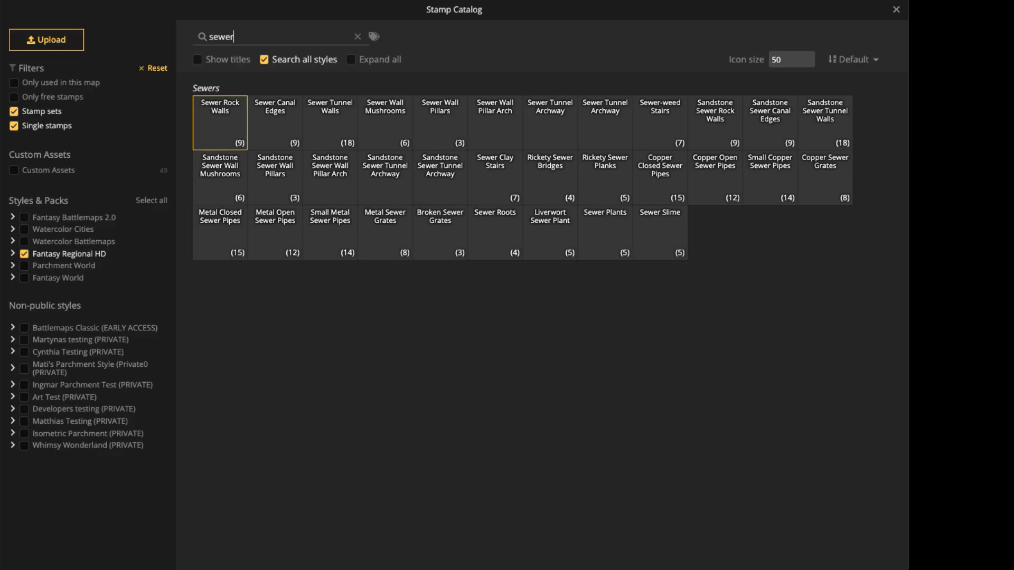
left_click(64, 266)
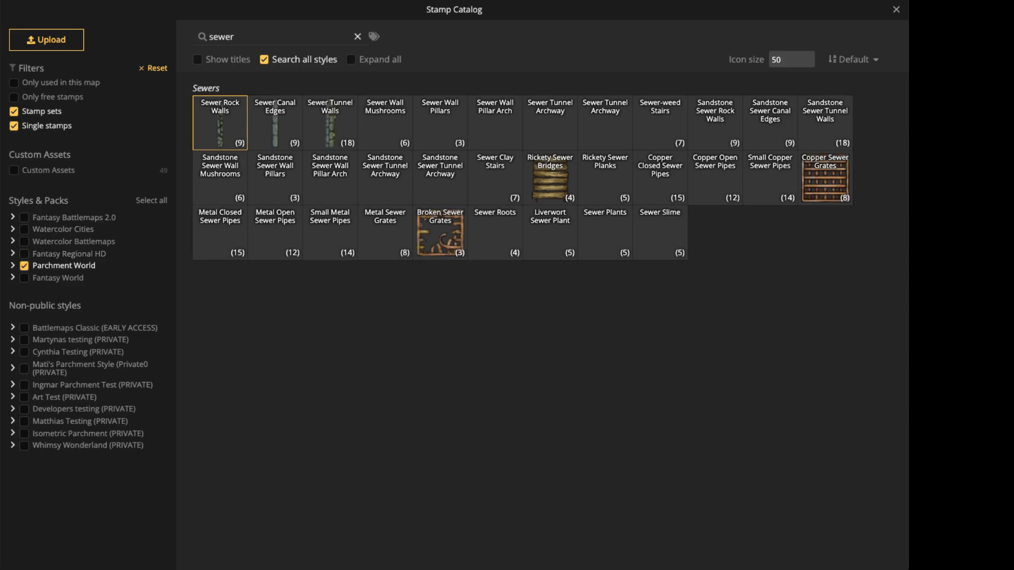
left_click(358, 37)
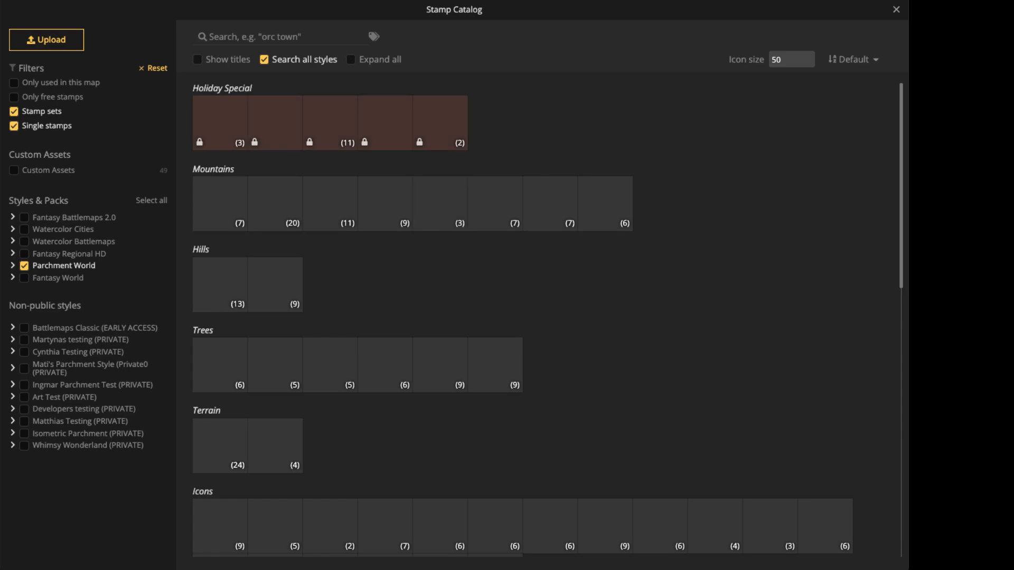
scroll(274, 279, "down", 1)
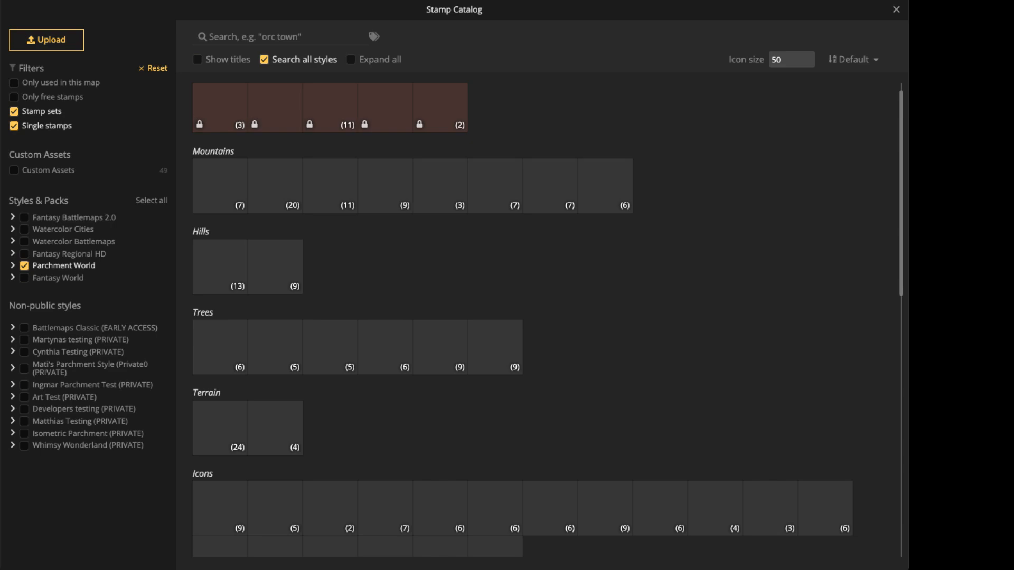
scroll(523, 317, "down", 5)
scroll(523, 317, "up", 6)
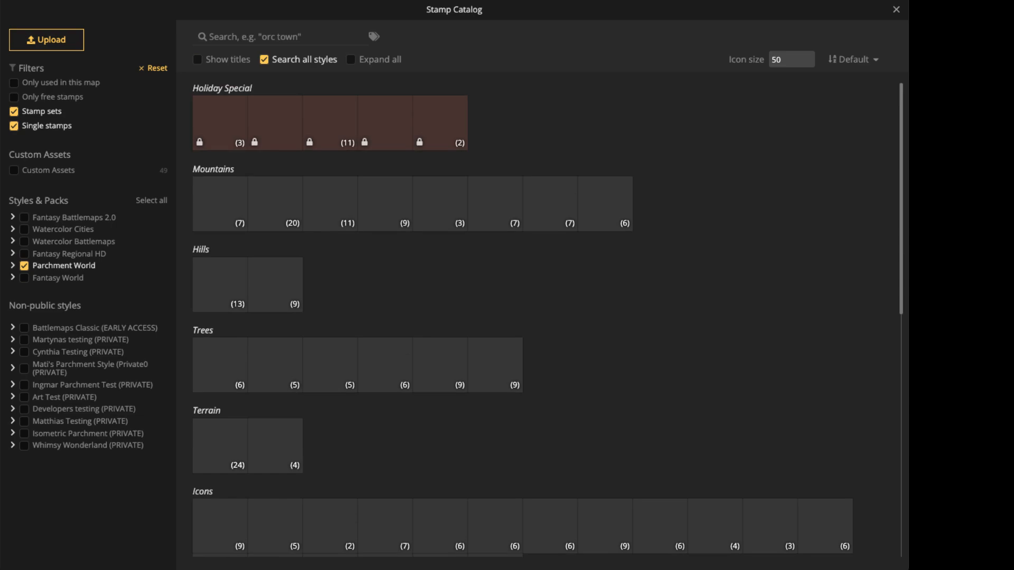
scroll(547, 317, "down", 5)
scroll(547, 317, "up", 4)
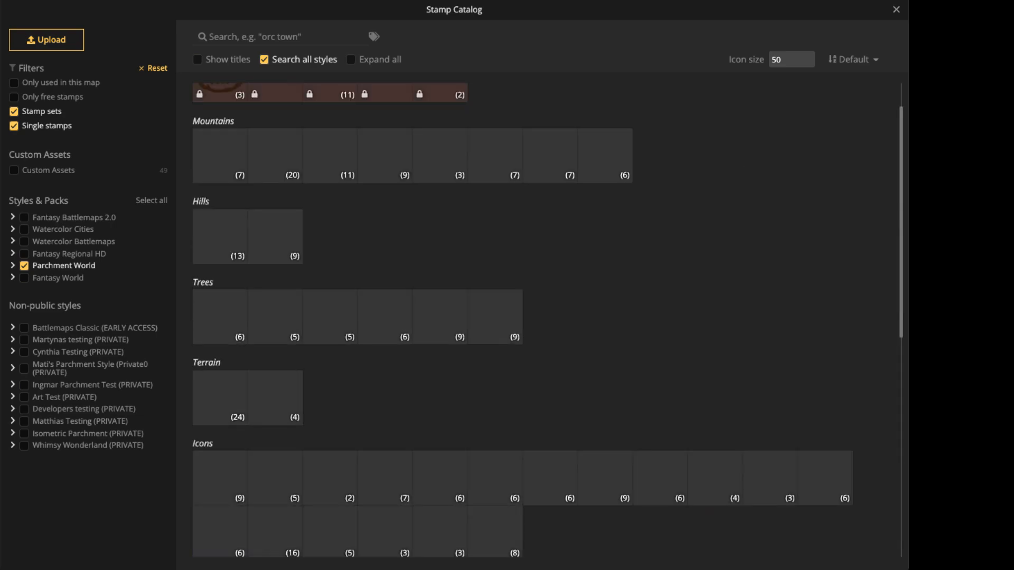
left_click(896, 9)
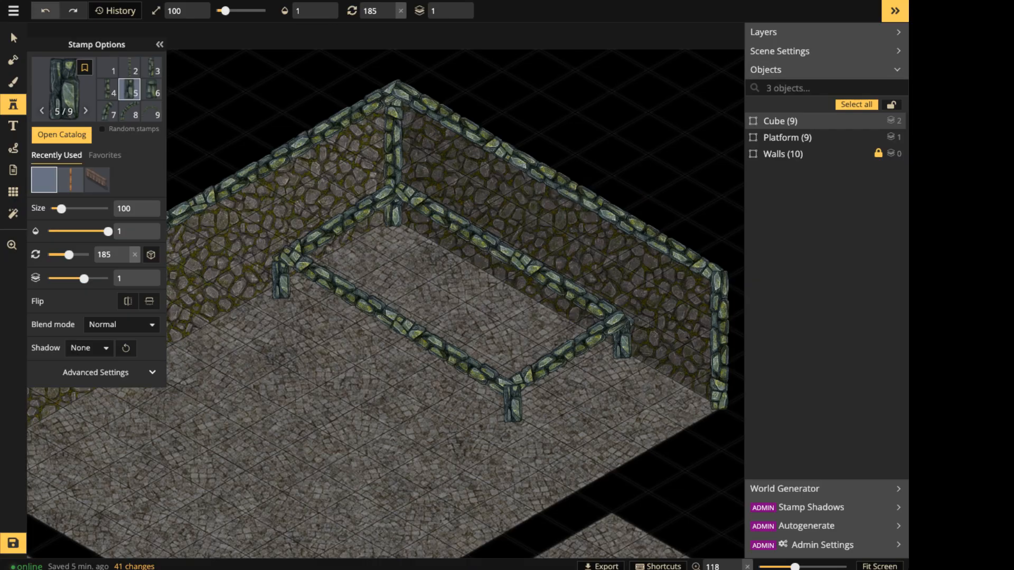
Return to the selection tool and save the map.
left_click(13, 38)
left_click(13, 543)
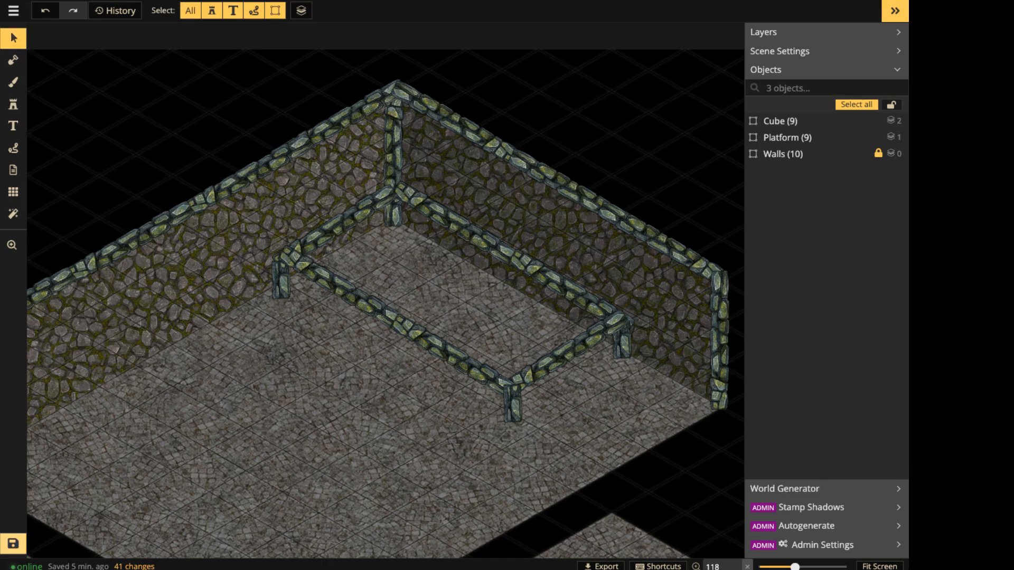
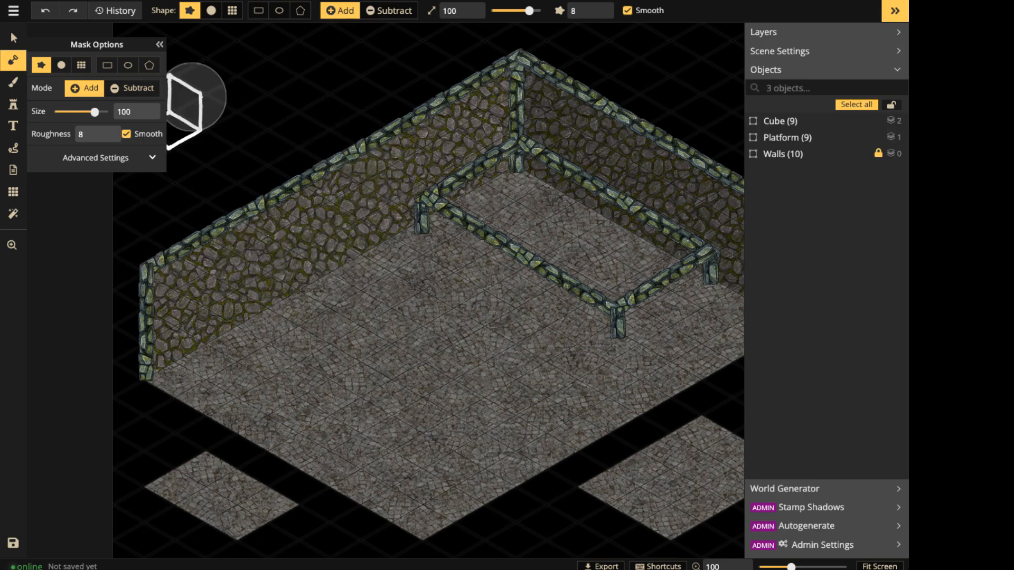
Limit the stamp catalog to the Parchment World style without custom assets and pick the Basic Bordered Icons set.
key("s")
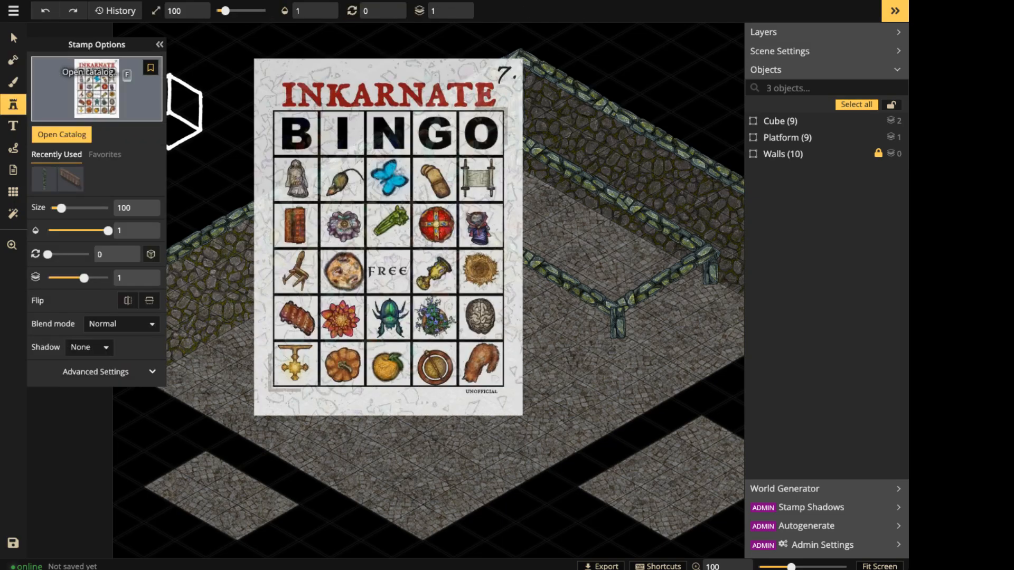
key("f")
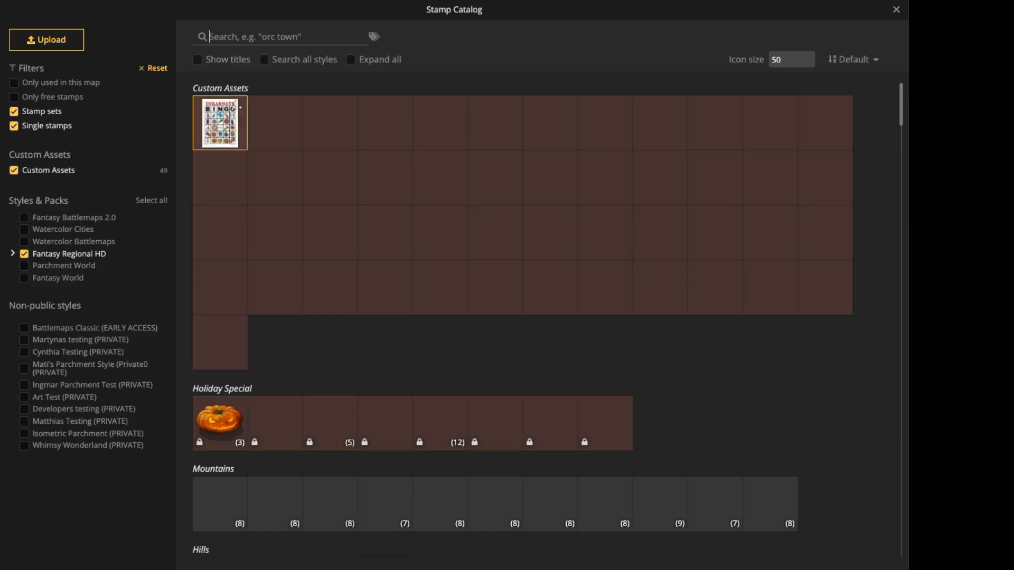
left_click(24, 254)
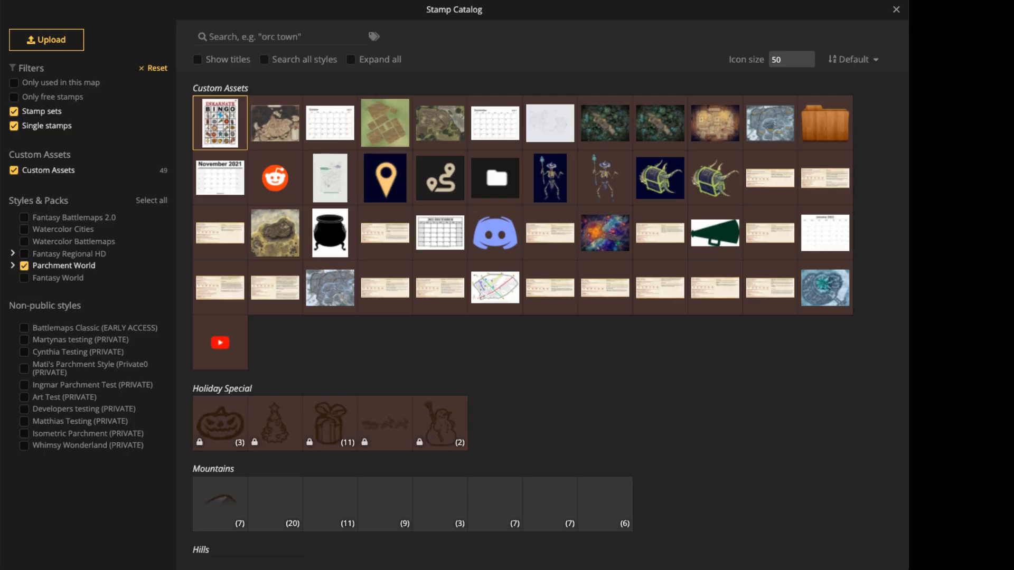
left_click(13, 170)
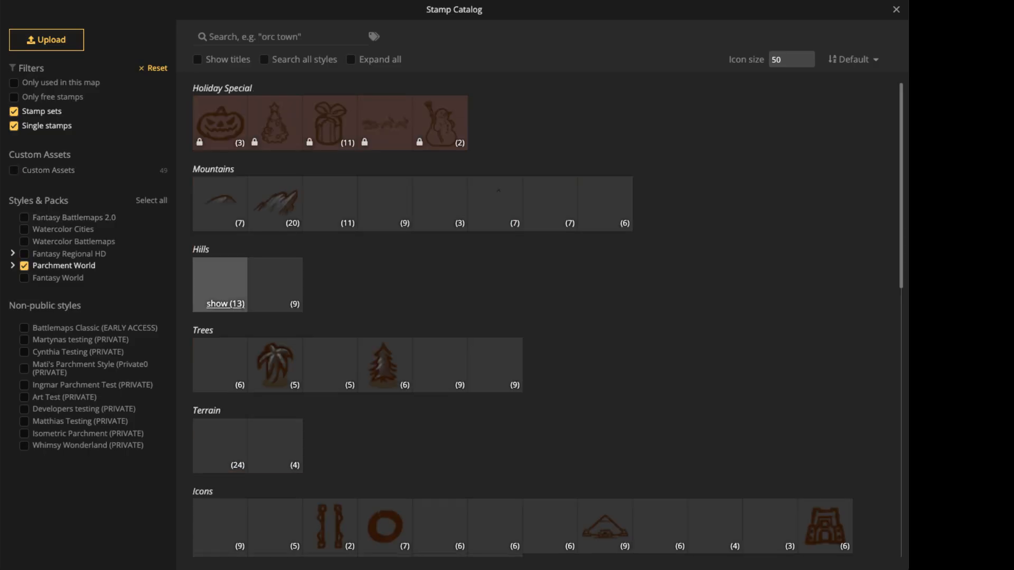
scroll(221, 291, "down", 5)
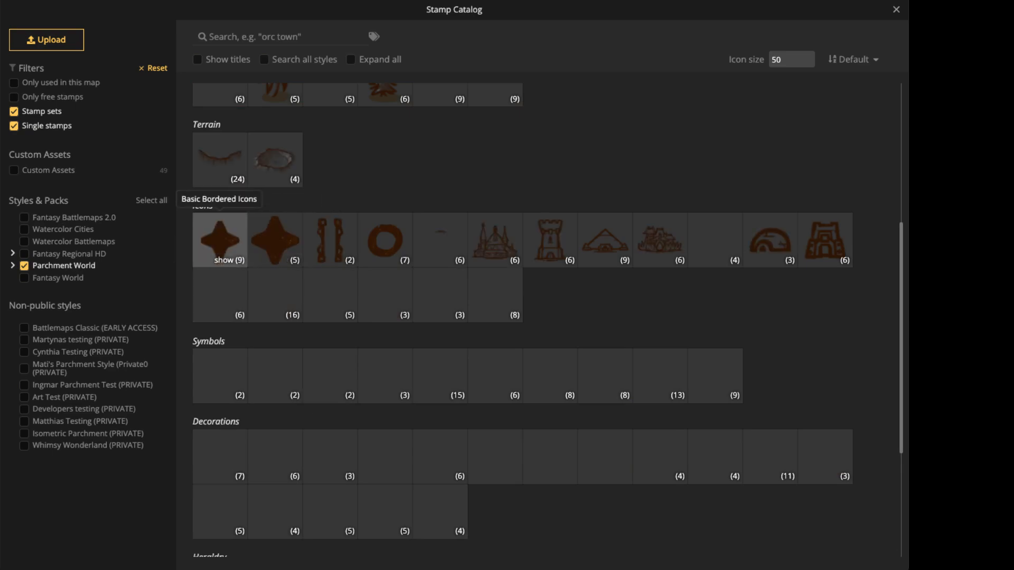
left_click(274, 240)
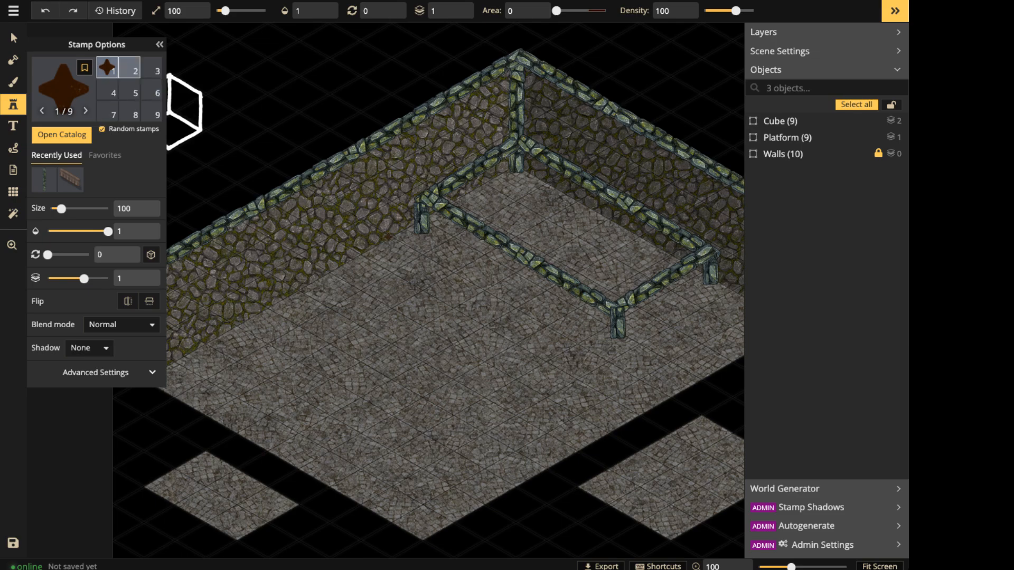
Place the six-pointed star, Basic Bordered Icons variant 2, at size 500 on the floor beside the left wall.
left_click(129, 68)
scroll(368, 301, "up", 3)
scroll(367, 301, "up", 10)
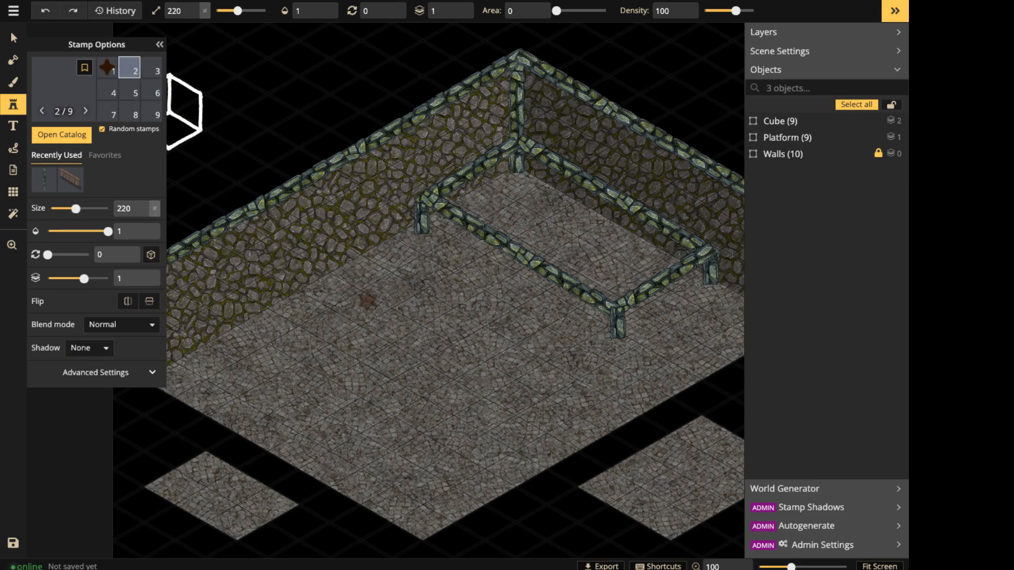
scroll(368, 301, "up", 13)
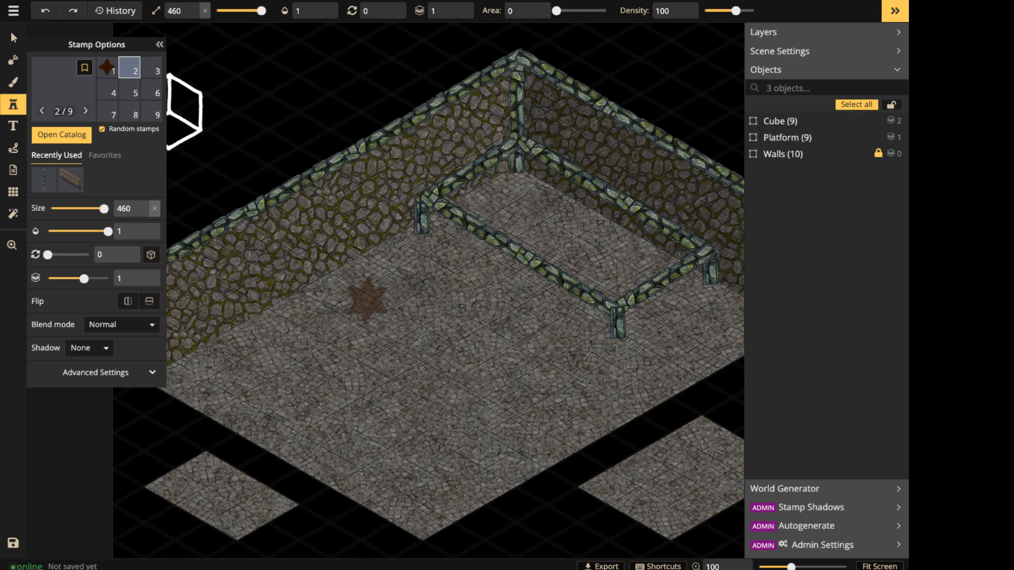
left_click(358, 274)
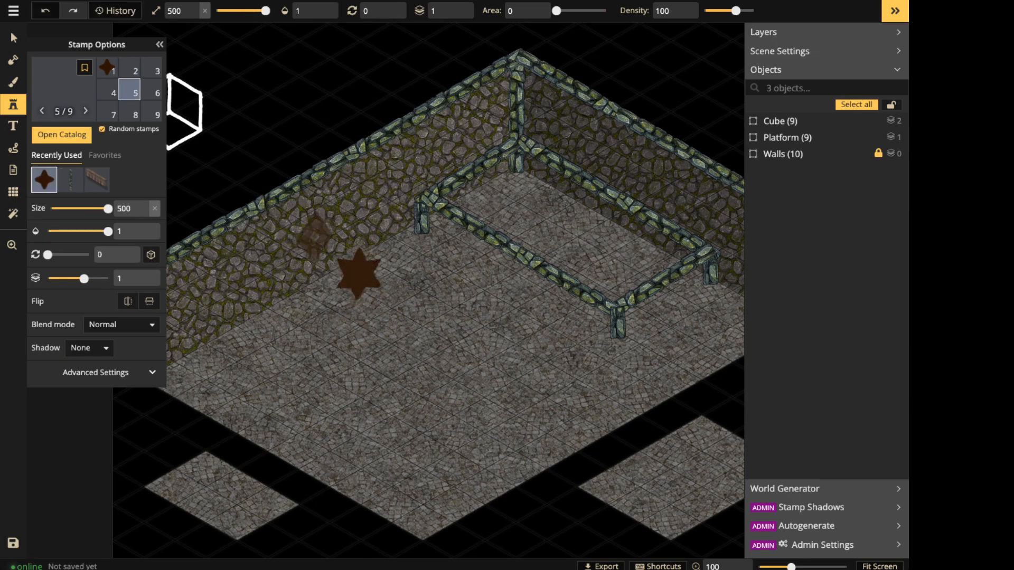
Move the star stamp onto the black area behind the left wall and set its opacity to 0.
left_click(13, 39)
scroll(420, 293, "up", 1)
left_click_drag(353, 272, 256, 95)
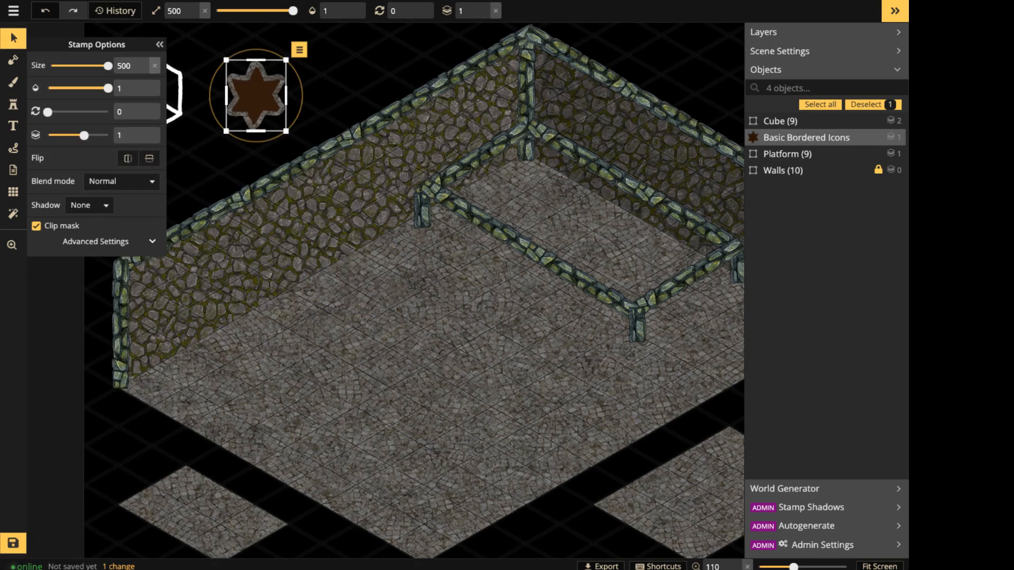
left_click_drag(108, 88, 48, 88)
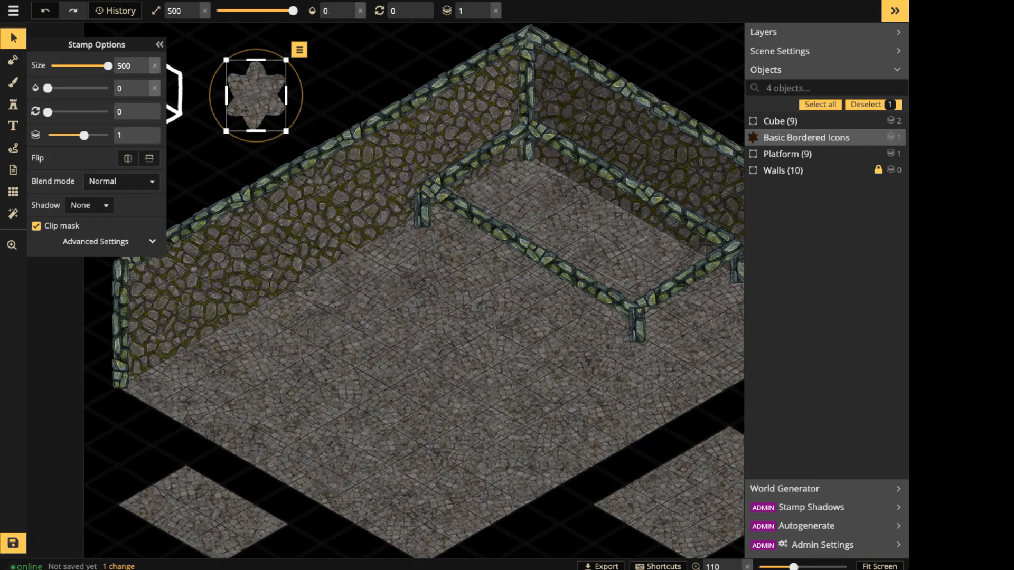
left_click_drag(255, 104, 244, 85)
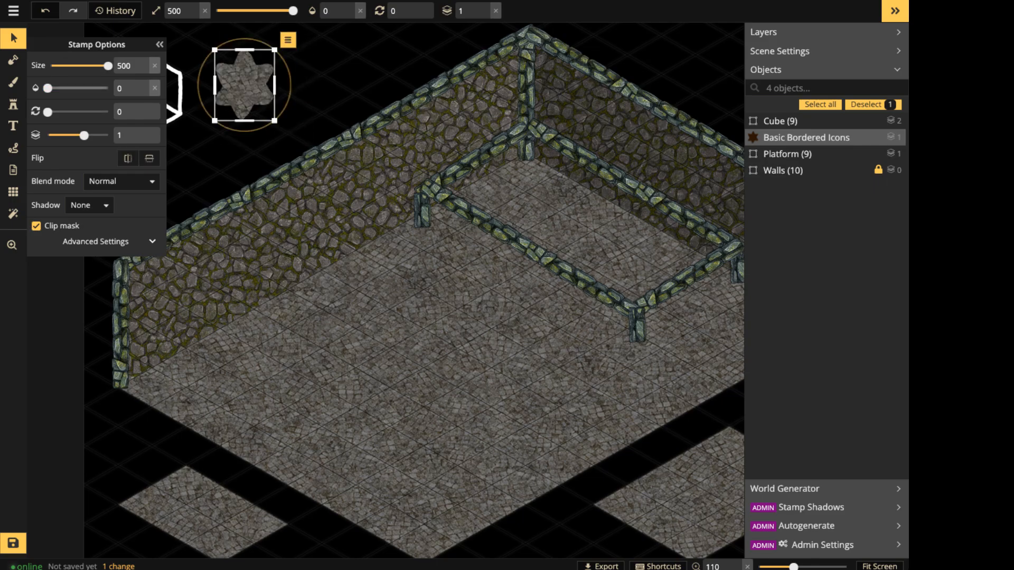
mouse_move(47, 88)
left_mouse_down()
mouse_move(112, 89)
mouse_move(48, 88)
left_mouse_up()
left_click_drag(245, 85, 274, 92)
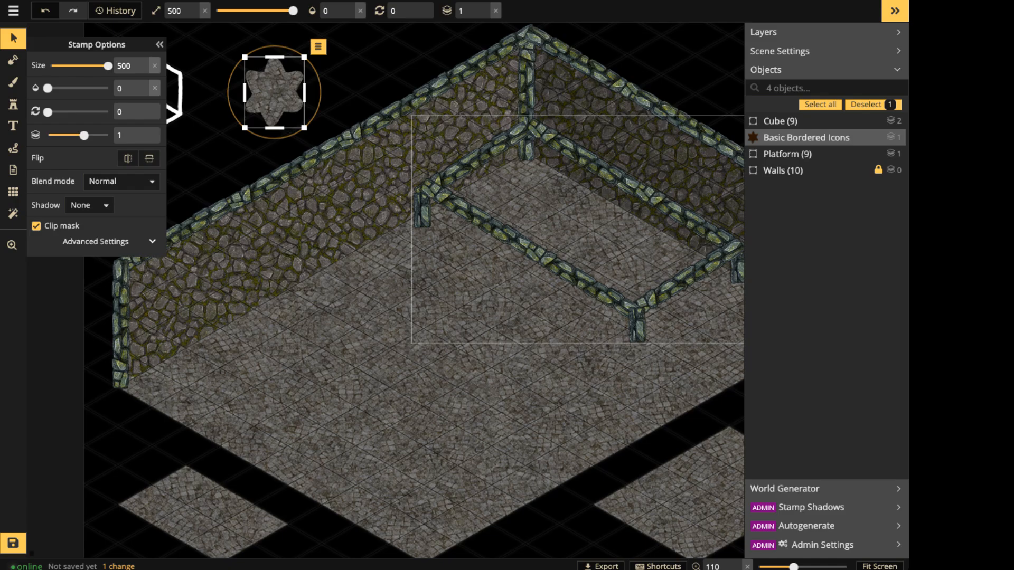
Add to the floor mask with a size 32 brush at the platform's right, left and back corners.
left_click(14, 60)
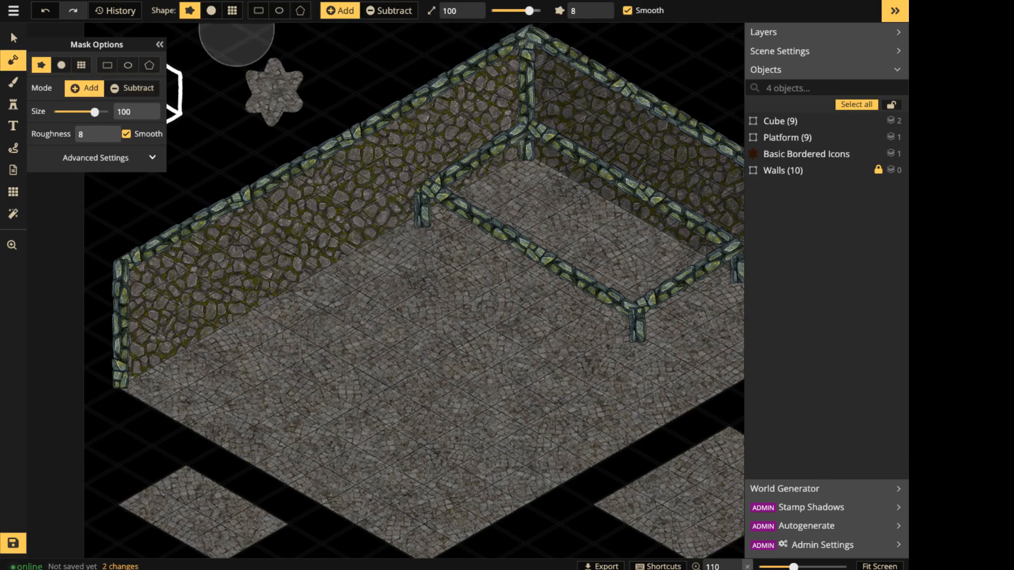
left_click(512, 10)
scroll(487, 180, "up", 4)
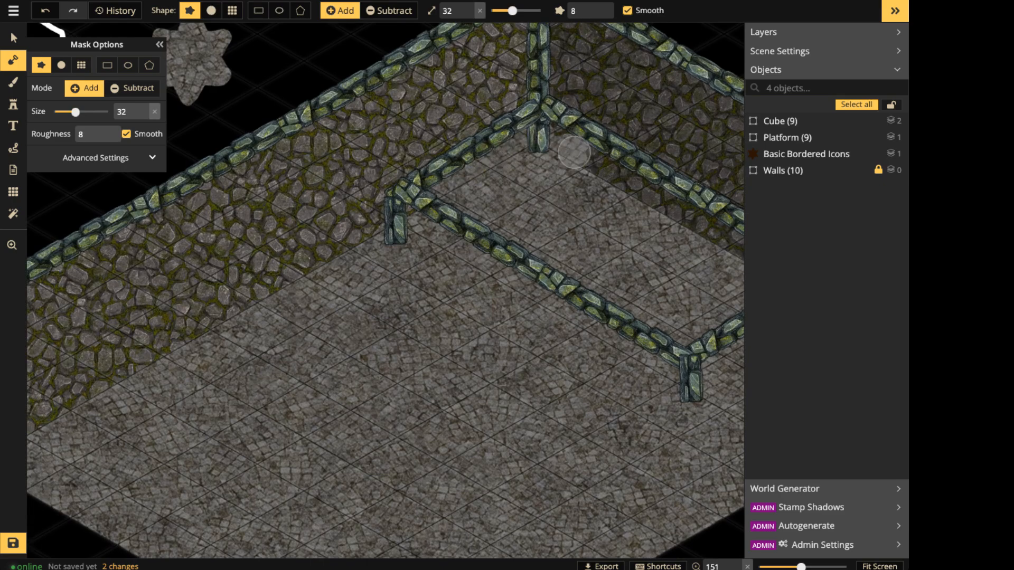
middle_click_drag(636, 226, 489, 197)
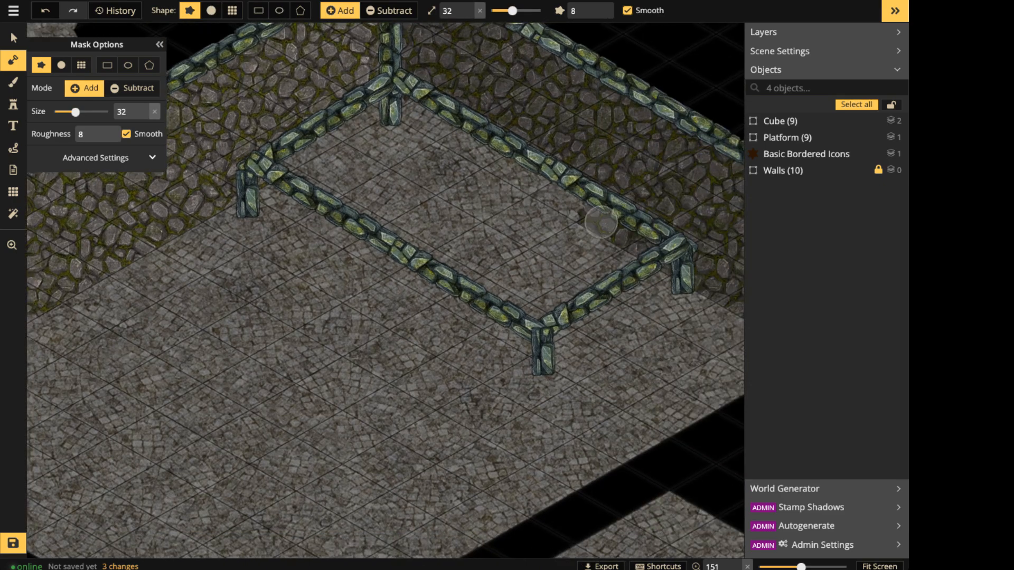
left_click_drag(601, 222, 655, 246)
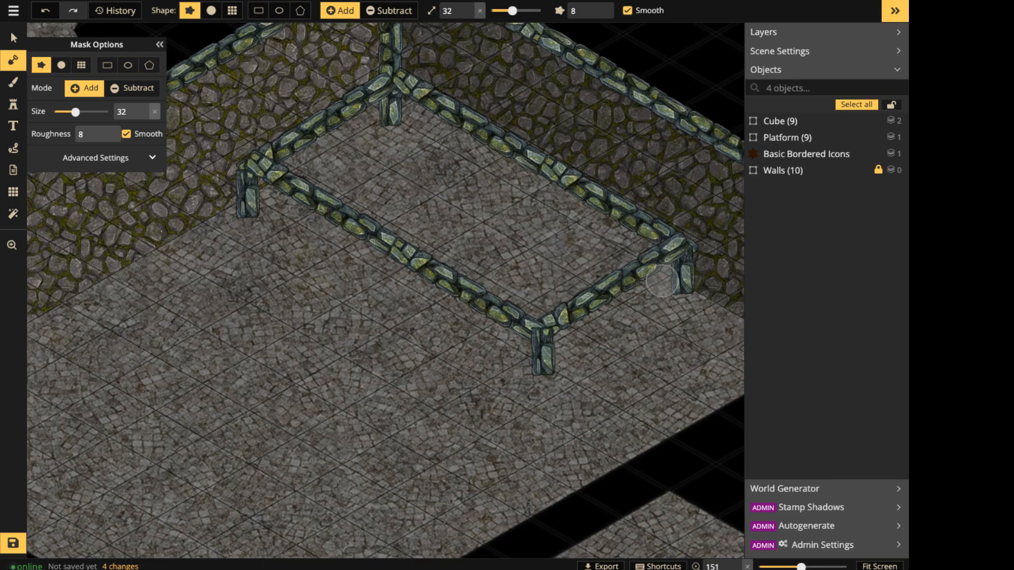
mouse_move(278, 196)
left_mouse_down()
mouse_move(260, 188)
mouse_move(269, 196)
left_mouse_up()
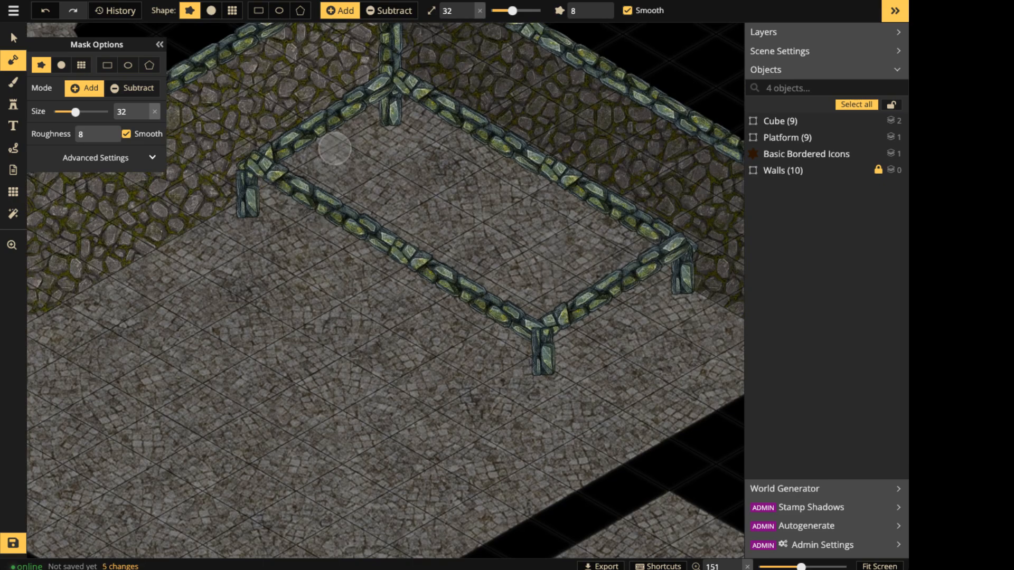
left_click_drag(378, 108, 388, 106)
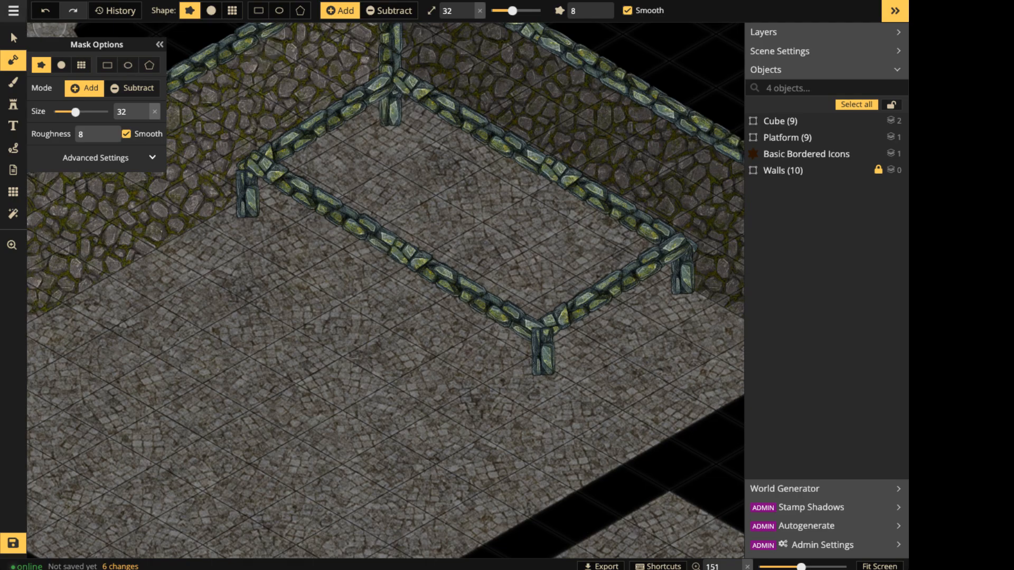
Inside the Walls group, shorten the vertical back-corner wall to height 75 and move it up so it ends at the platform's corner.
left_click(13, 38)
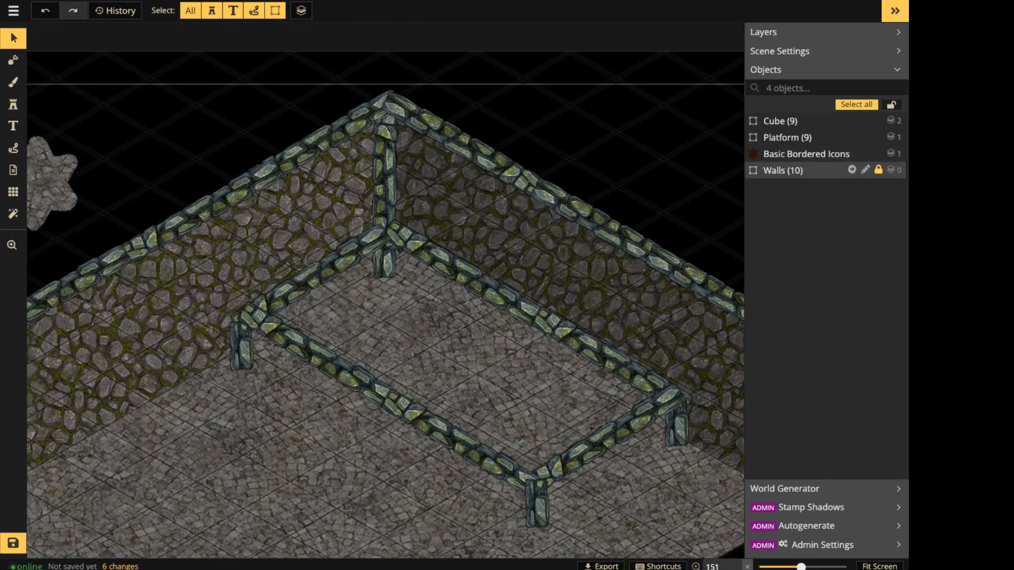
double_click(385, 185)
left_click(385, 185)
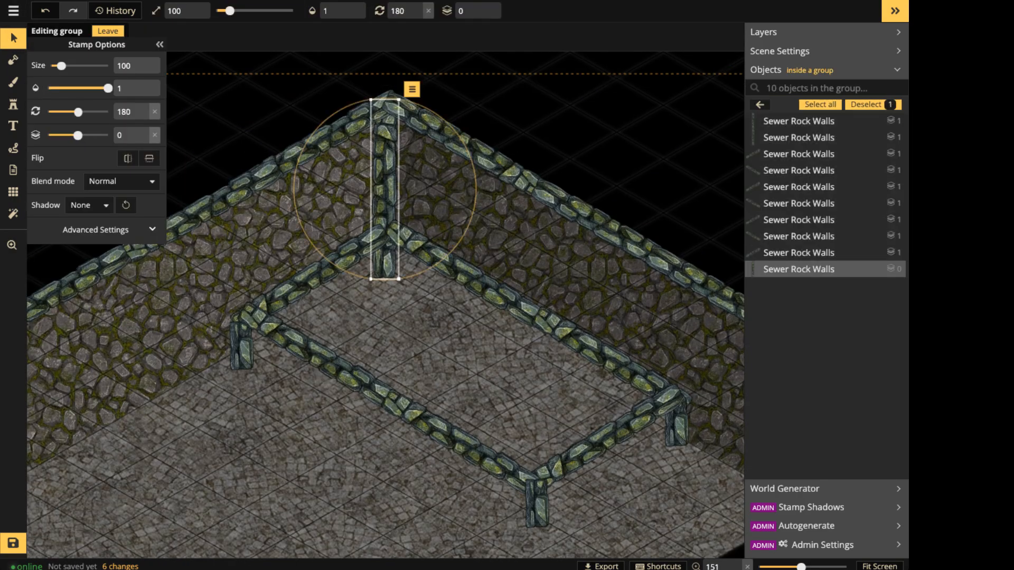
left_click(142, 230)
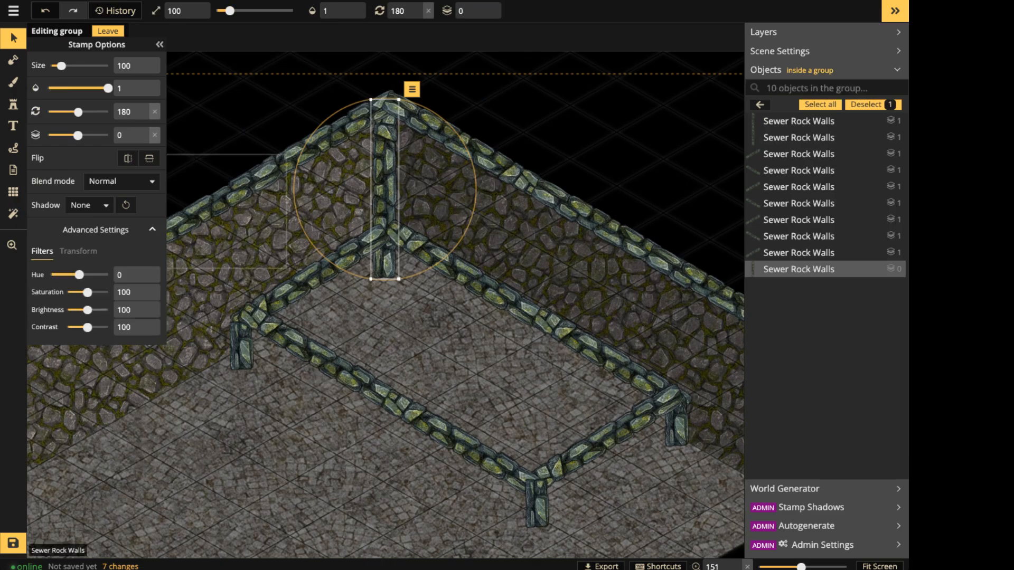
left_click(78, 252)
left_click_drag(87, 292, 83, 292)
left_click_drag(386, 190, 386, 174)
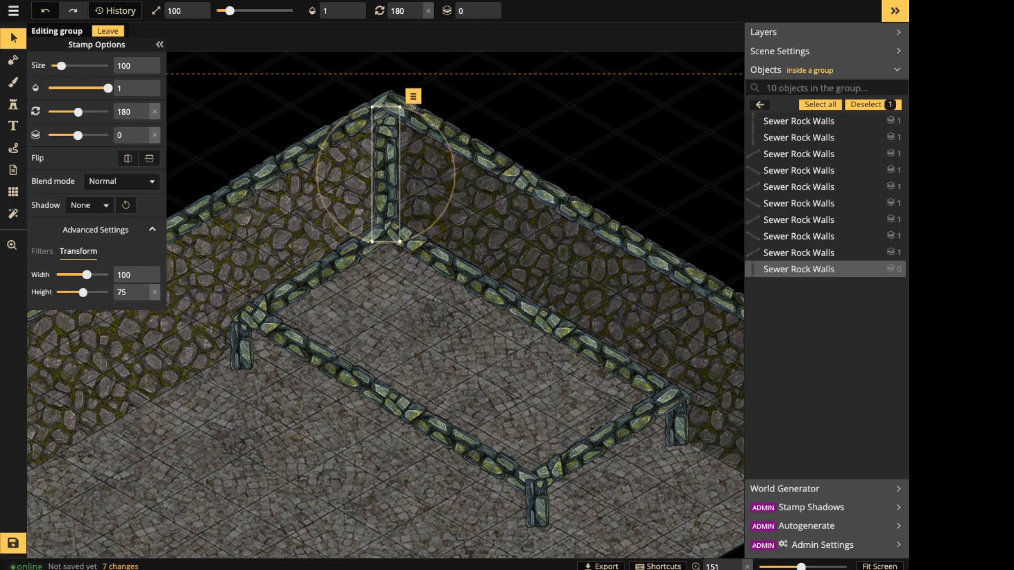
left_click(423, 351)
Inside the Platform group, place three Sewer Rock Walls stamps at size 70, rotation 121, along the bottom of the platform's long front side.
scroll(423, 351, "down", 5)
left_click_drag(423, 352, 421, 225)
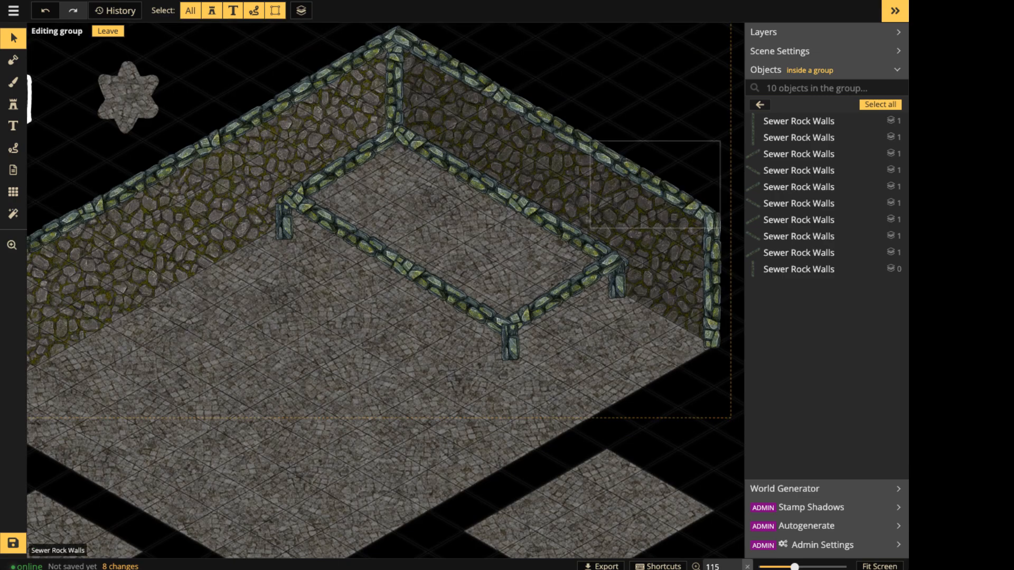
scroll(306, 275, "up", 2)
left_click(474, 236)
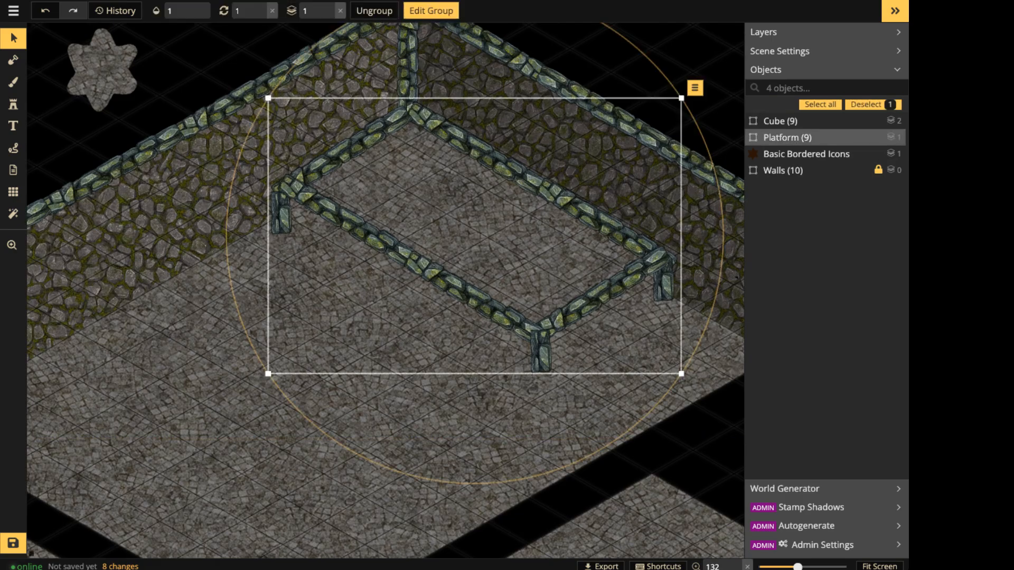
double_click(341, 222)
scroll(264, 225, "up", 3)
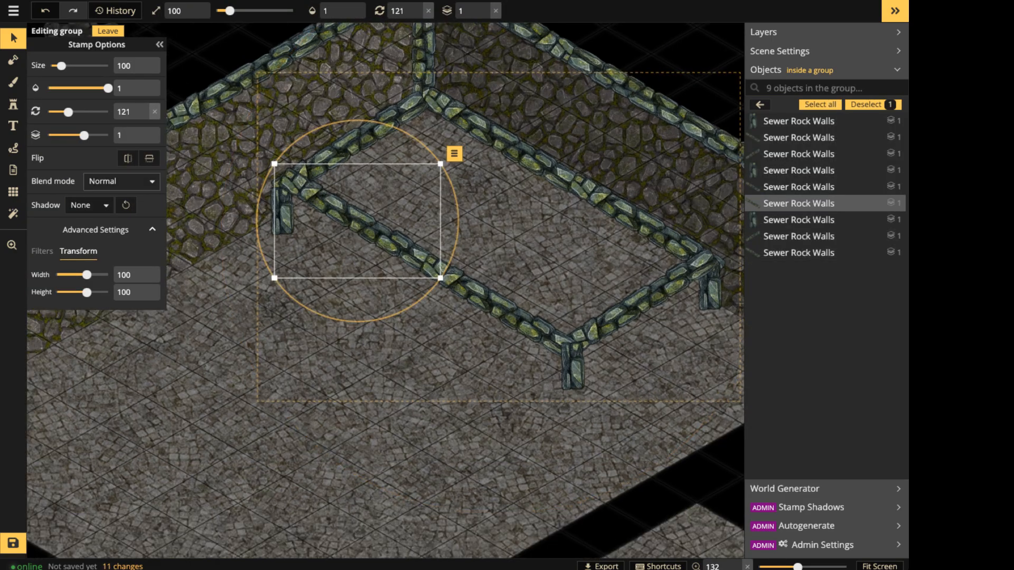
left_click(13, 104)
scroll(326, 246, "up", 1)
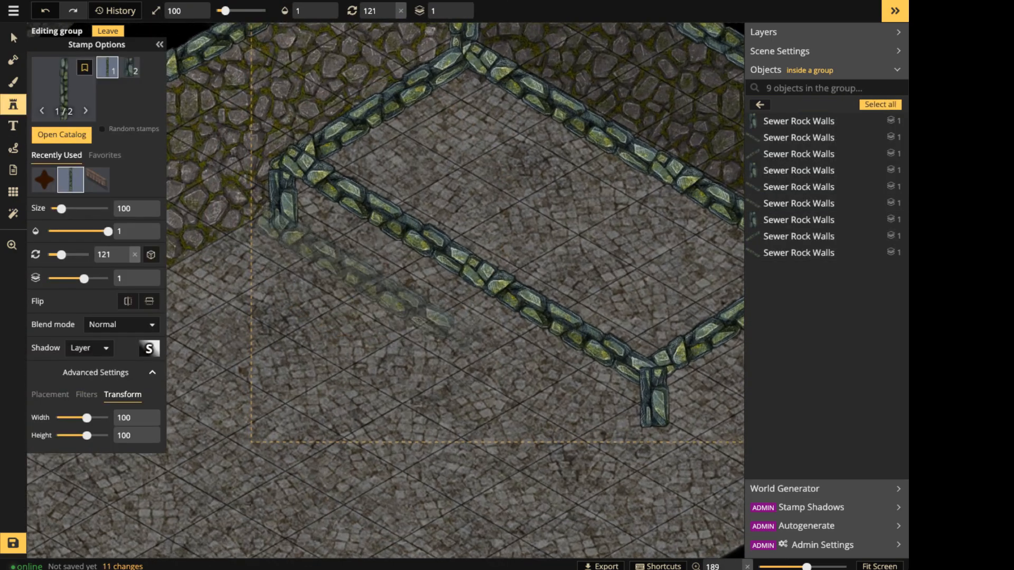
scroll(340, 261, "up", 1, "shift")
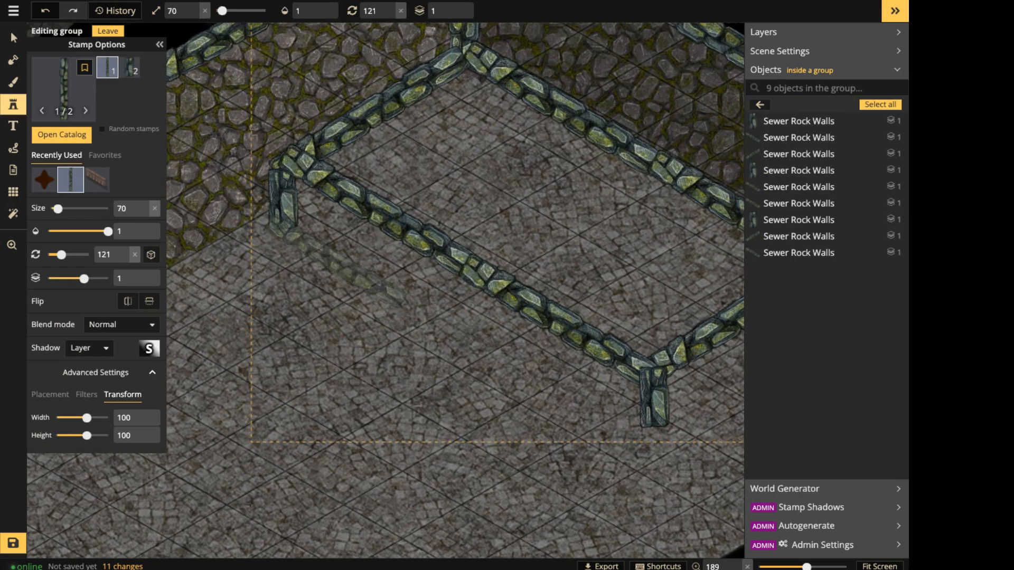
left_click(340, 261)
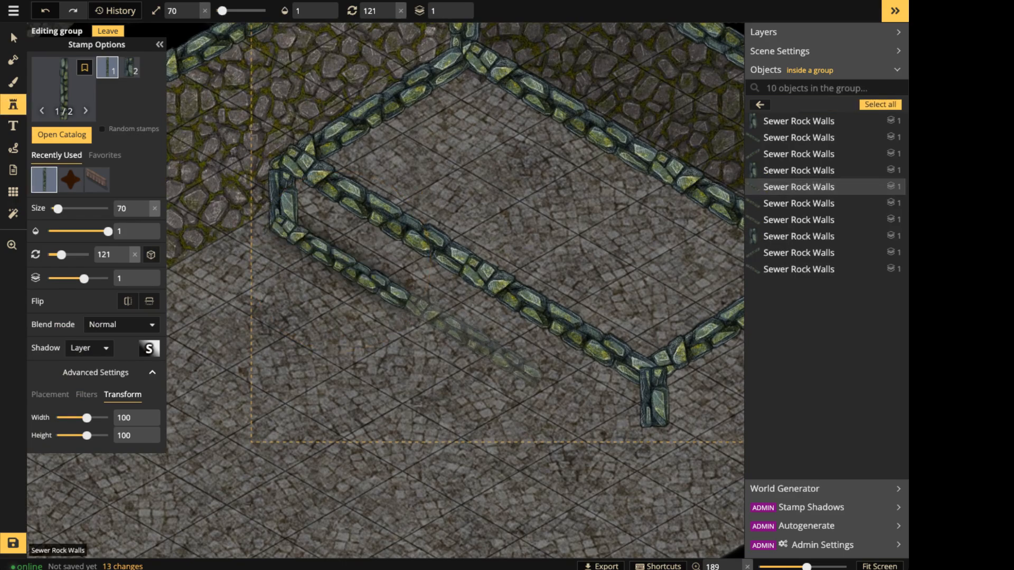
left_click(473, 341)
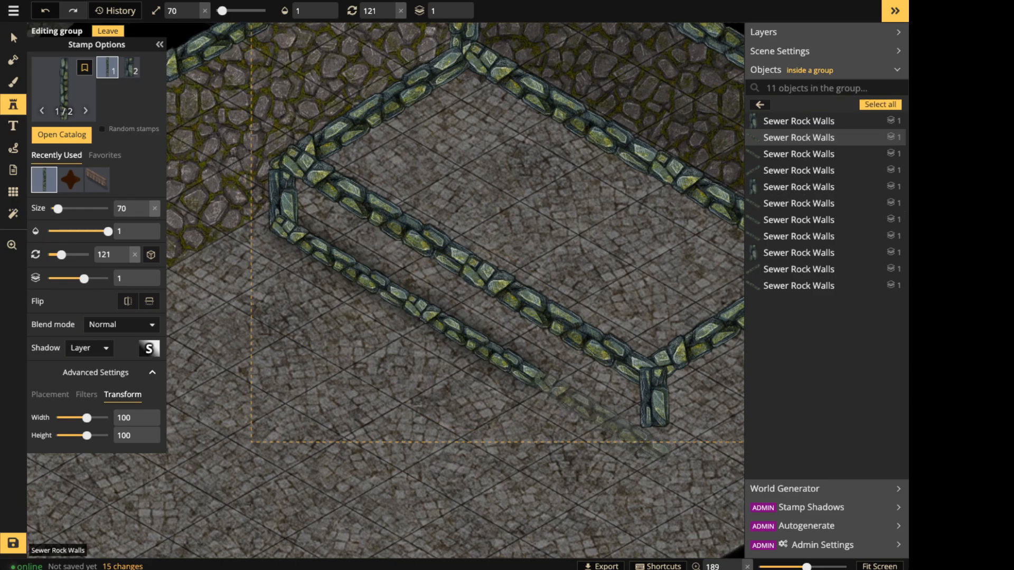
left_click(591, 410)
Place two more size 70 wall stamps at rotation 61 along the bottom of the platform's short right side, then return to selecting.
right_click_drag(681, 374, 426, 358)
scroll(478, 399, "down", 3, "alt")
scroll(473, 402, "down", 1, "alt")
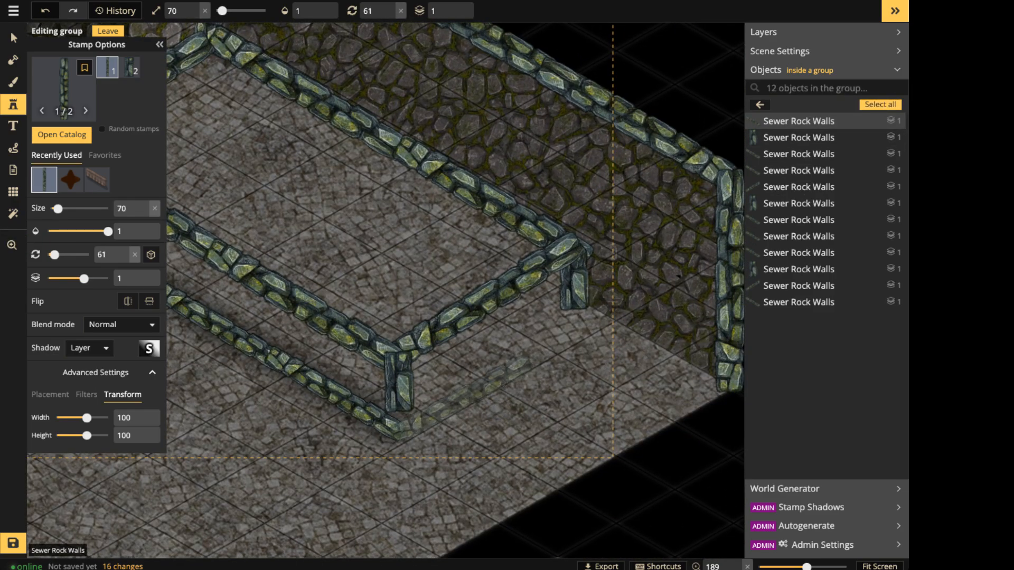
left_click(459, 398)
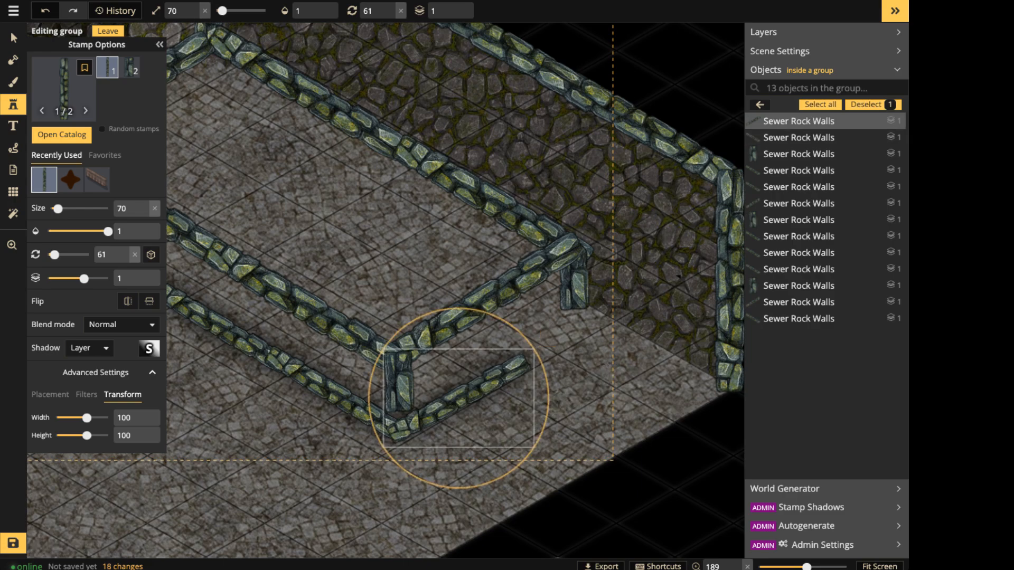
key("Escape")
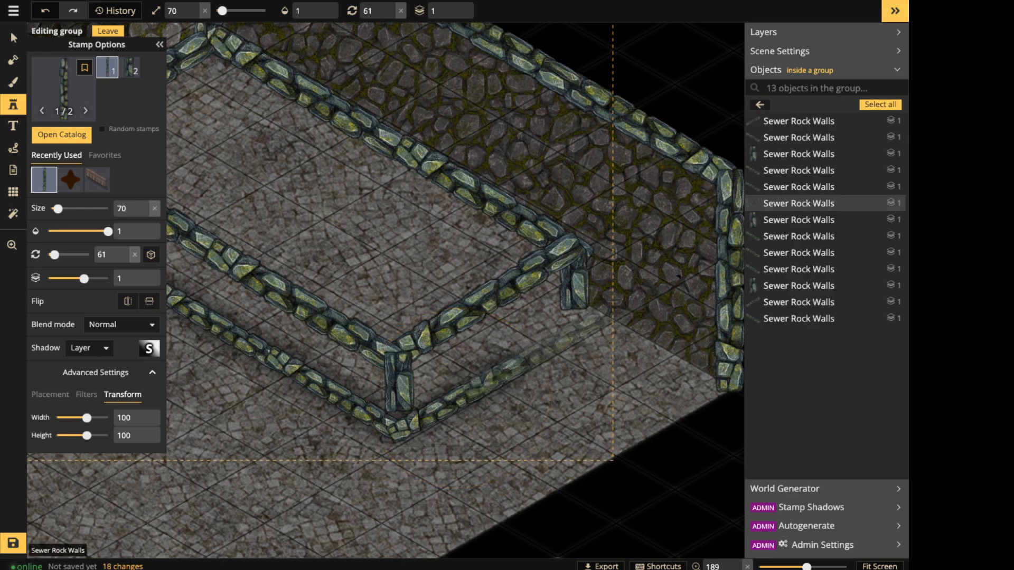
left_click(522, 361)
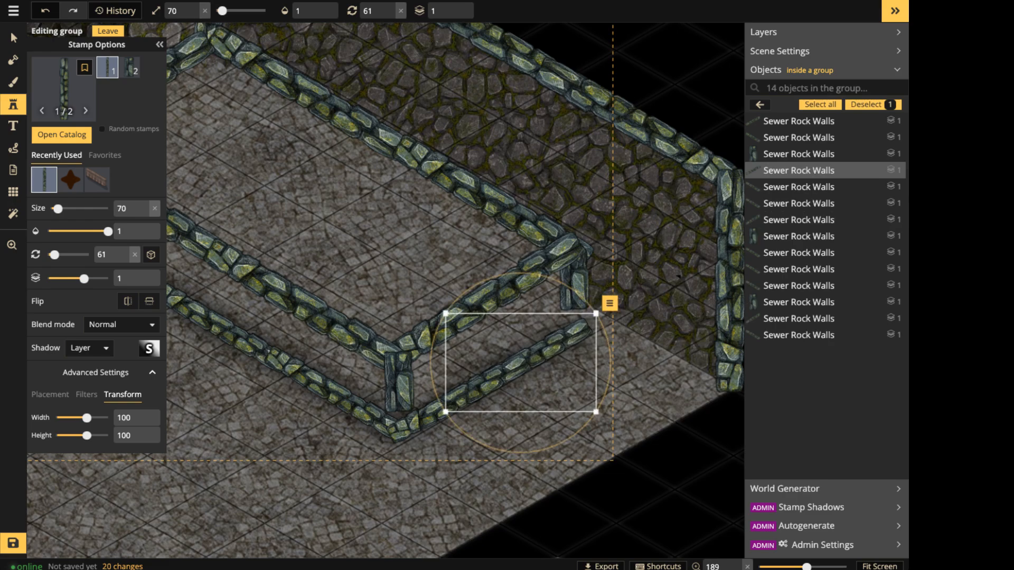
key("v")
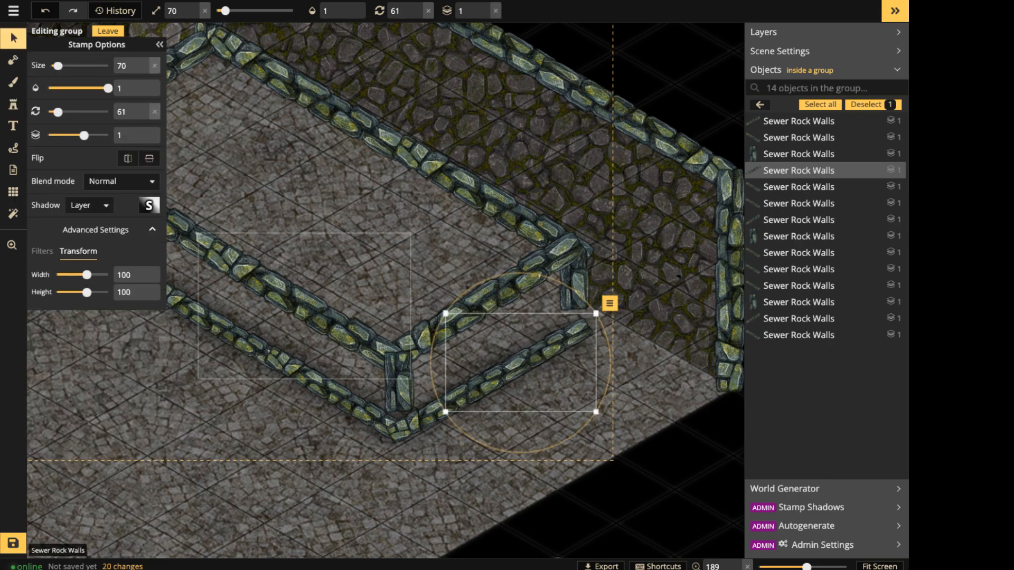
Move the platform's front corner post down onto the bottom edge and set its layer to 0.
left_click(400, 381)
left_click_drag(399, 381, 398, 390)
left_click(484, 14)
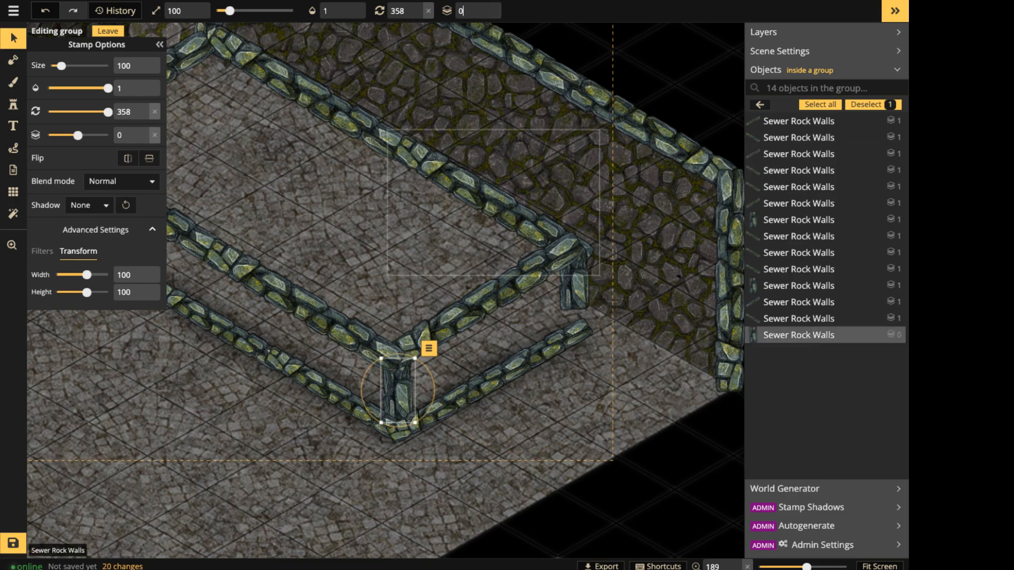
Move the platform's right corner post down, set its height to 123, and leave the group.
left_click_drag(575, 280, 575, 295)
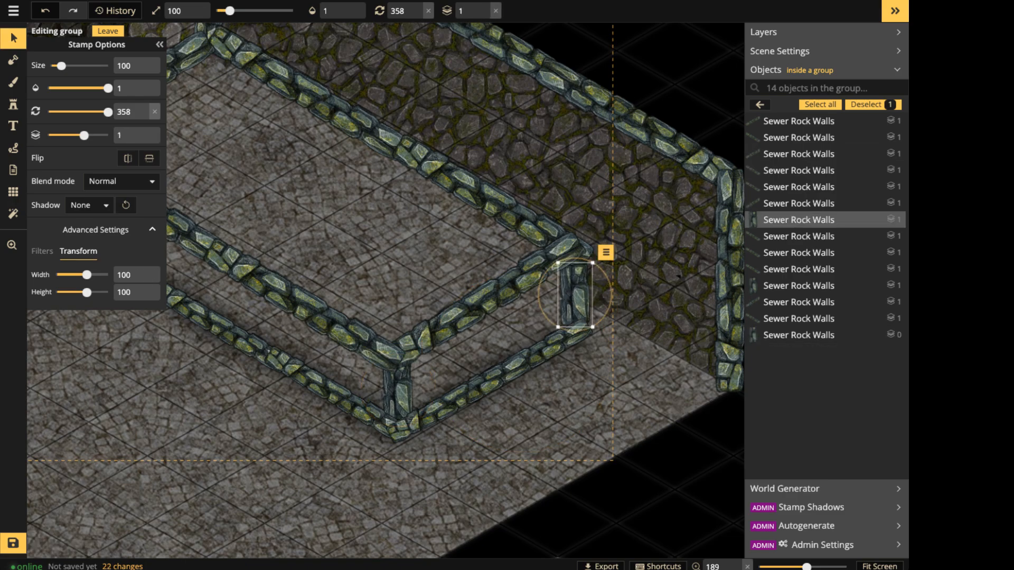
left_click_drag(86, 292, 90, 292)
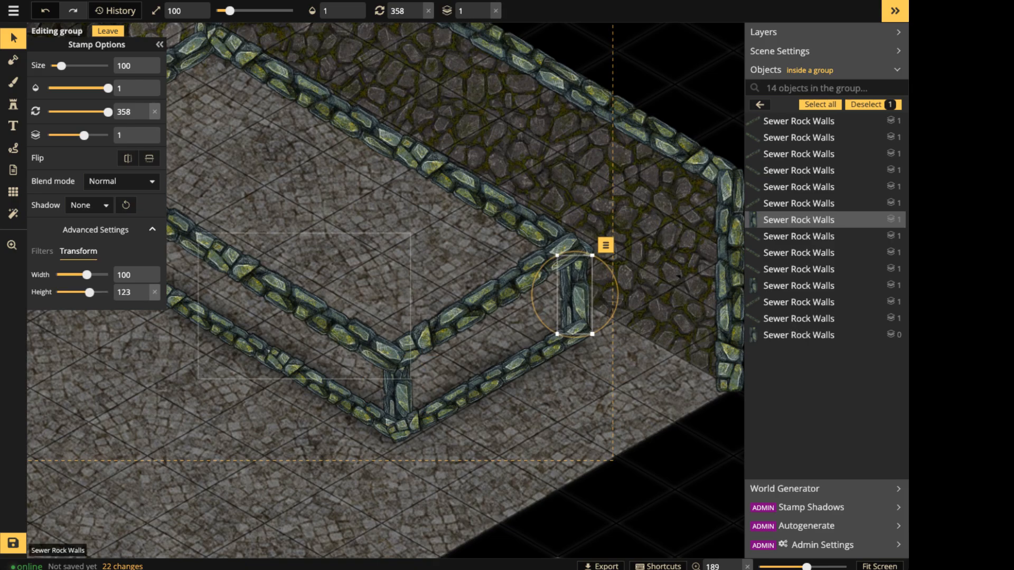
key("Escape")
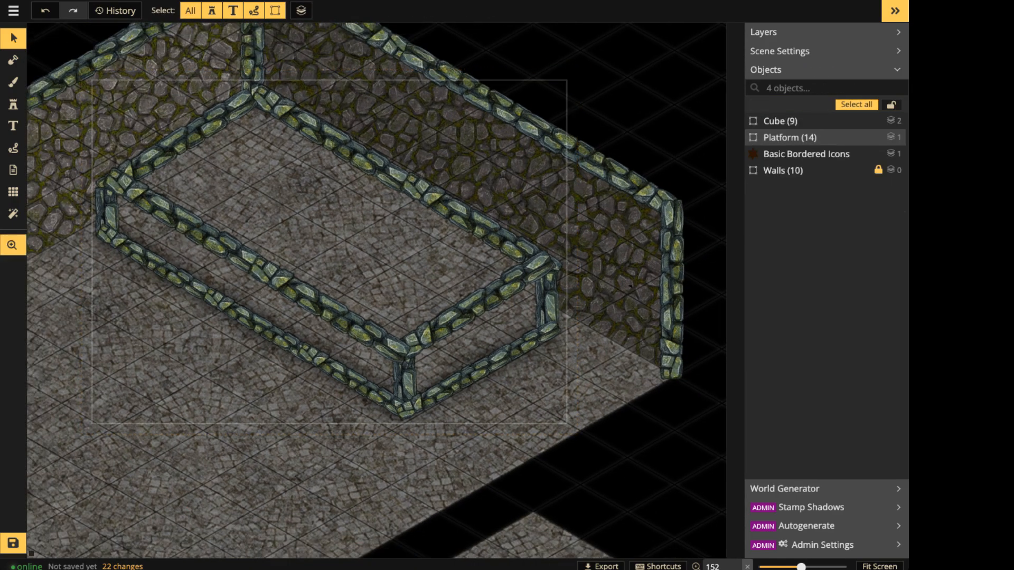
Select all wall pieces inside the Platform group and set their shadow to None.
double_click(789, 137)
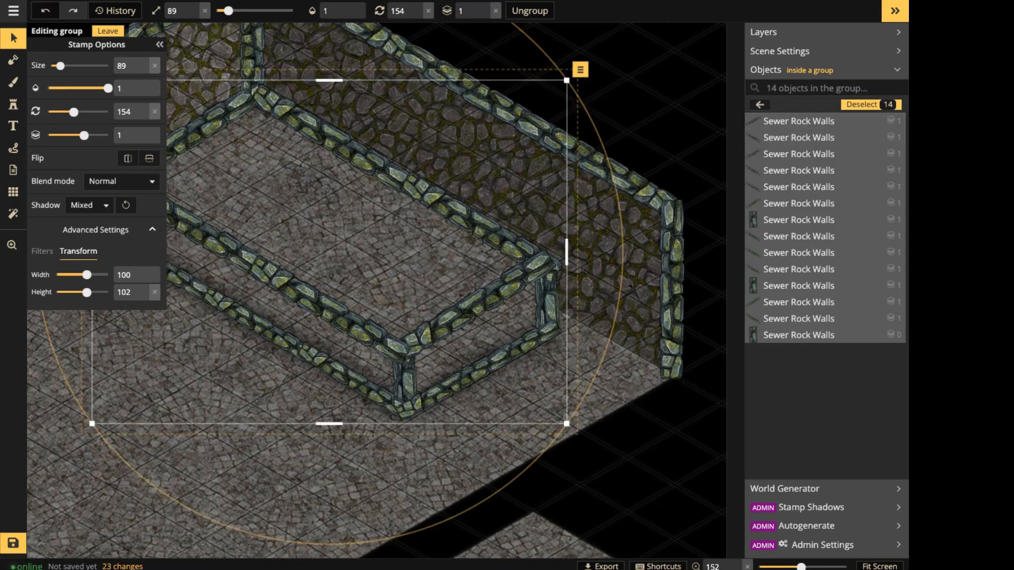
left_click(13, 39)
left_click(13, 39)
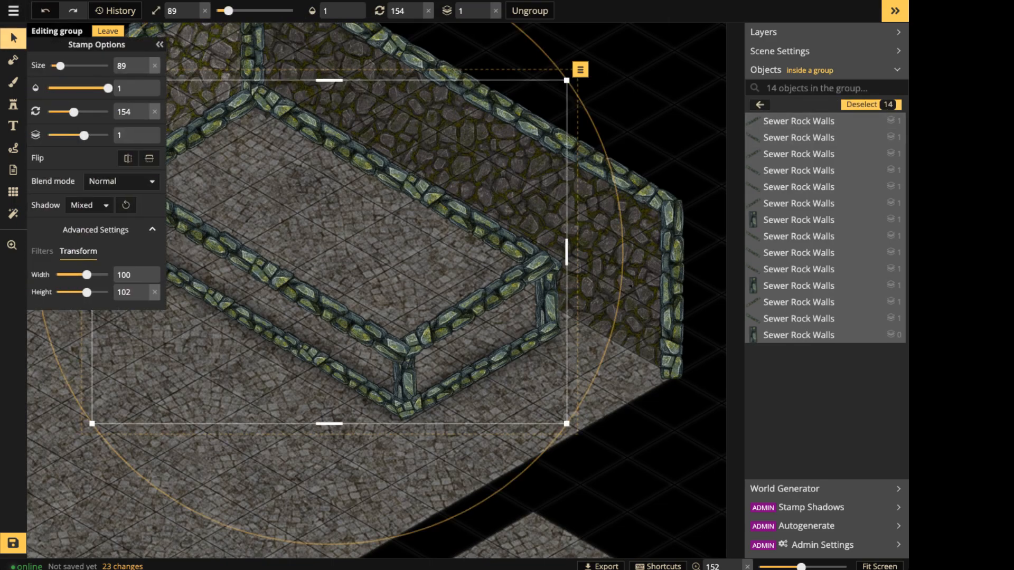
left_click(89, 205)
left_click(80, 224)
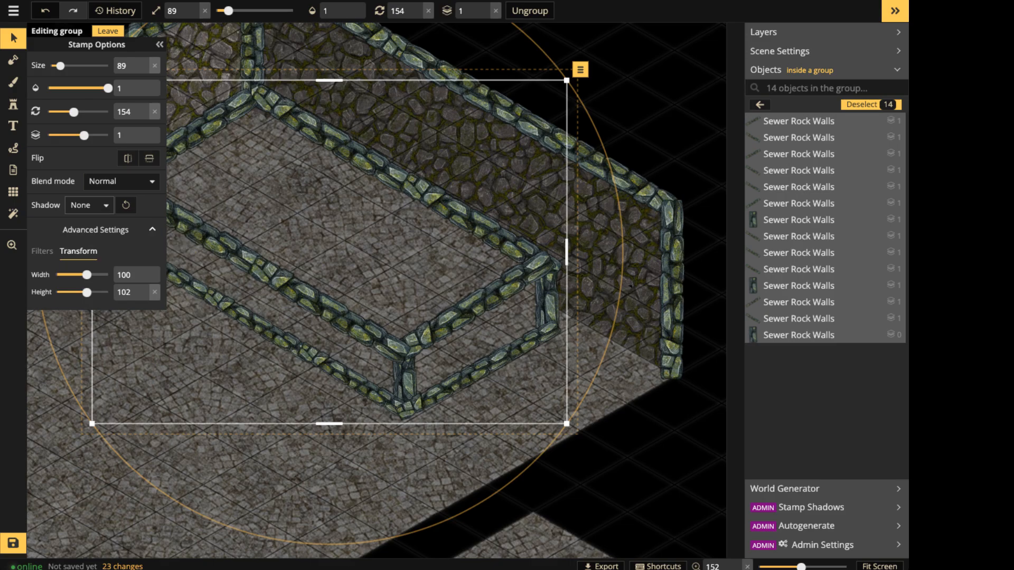
scroll(346, 218, "down", 3)
left_click(90, 205)
left_click(81, 224)
For the brush, switch the texture catalog style from Fantasy Regional HD to Fantasy Battlemaps 2.0 and browse for mossy rock textures.
left_click(14, 82)
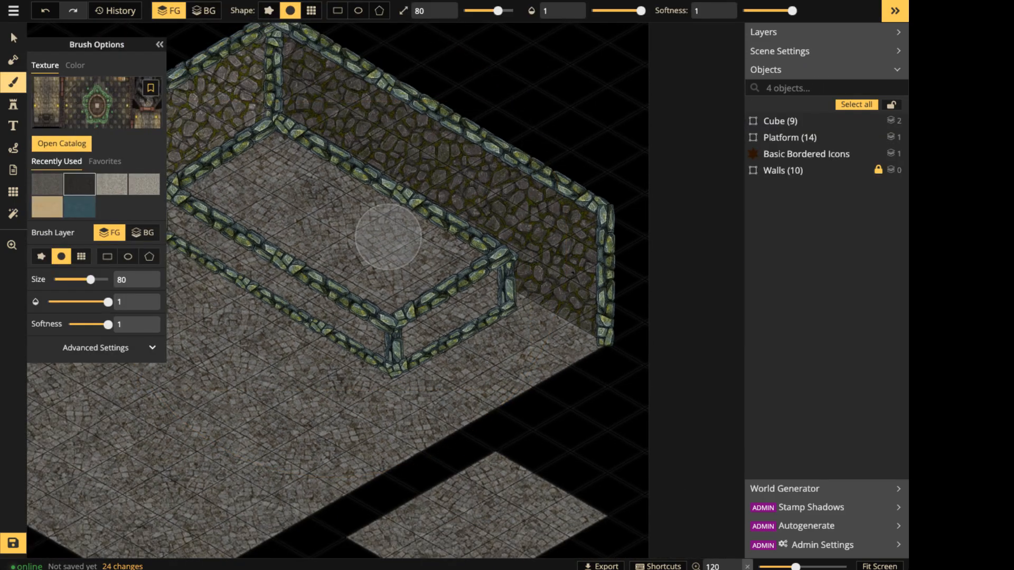
left_click(61, 144)
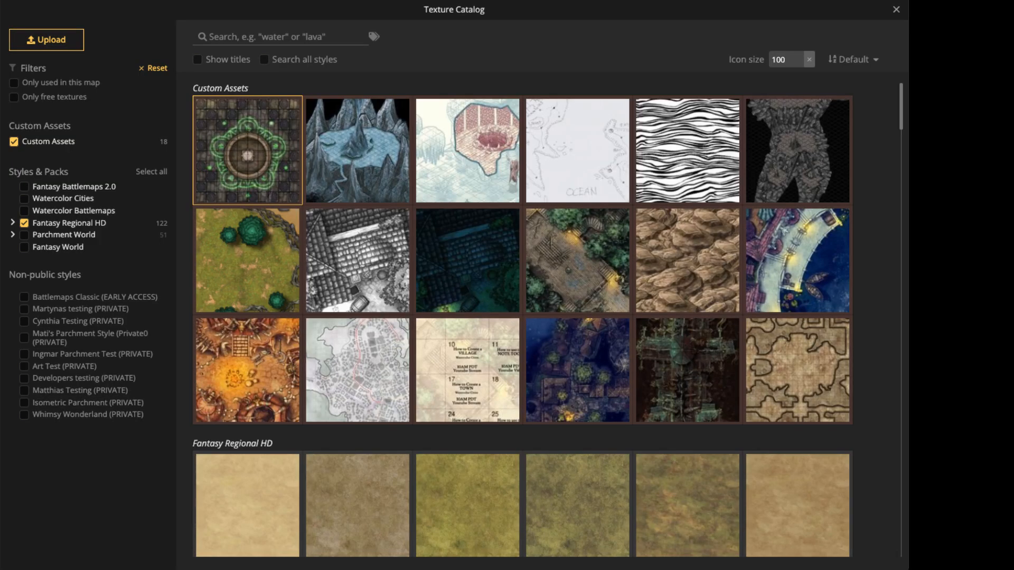
left_click(24, 223)
left_click(24, 187)
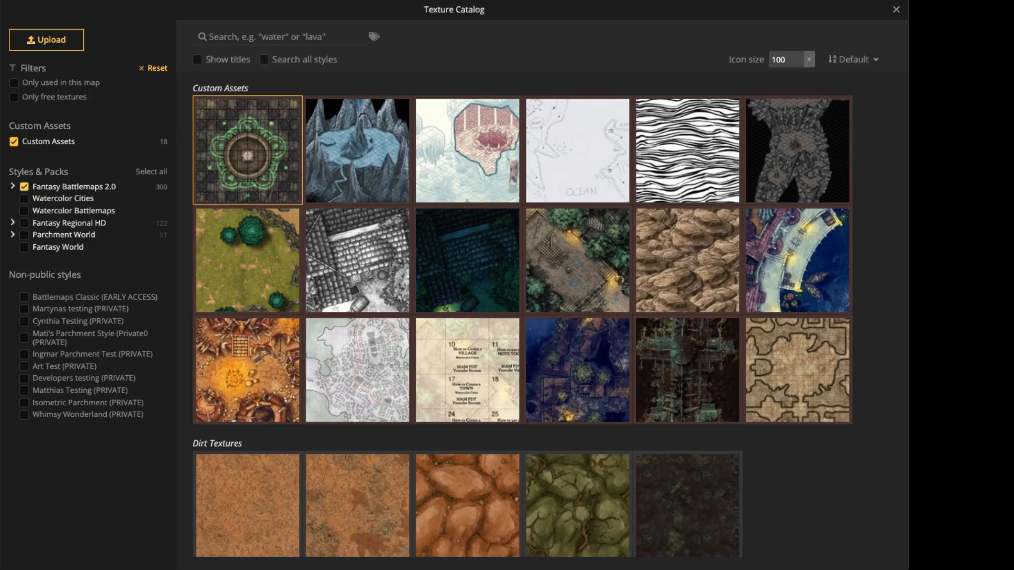
scroll(523, 317, "down", 6)
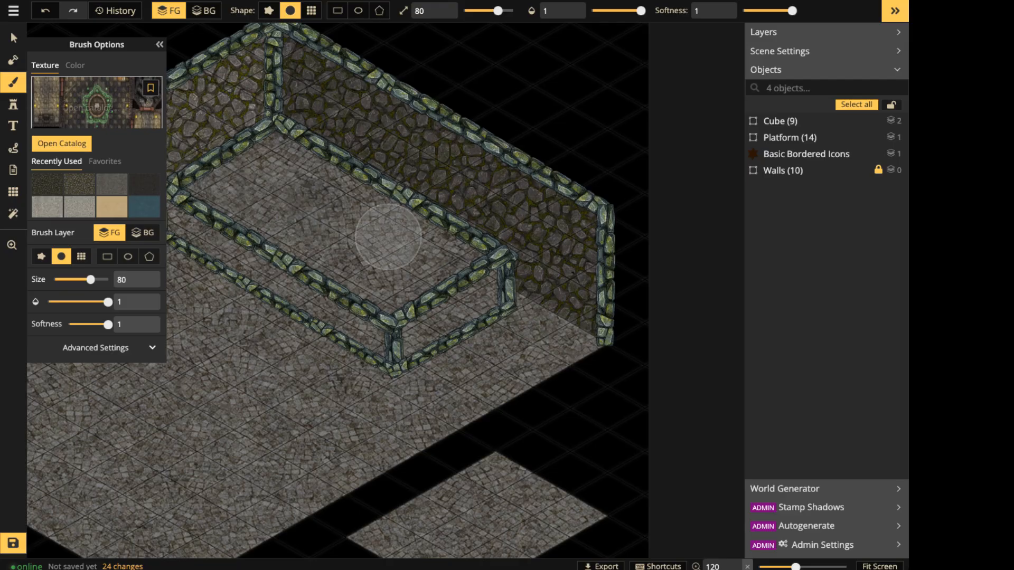
Mark the darker and lighter mossy rock brush textures as favorites, leaving the lighter one selected.
left_click(47, 184)
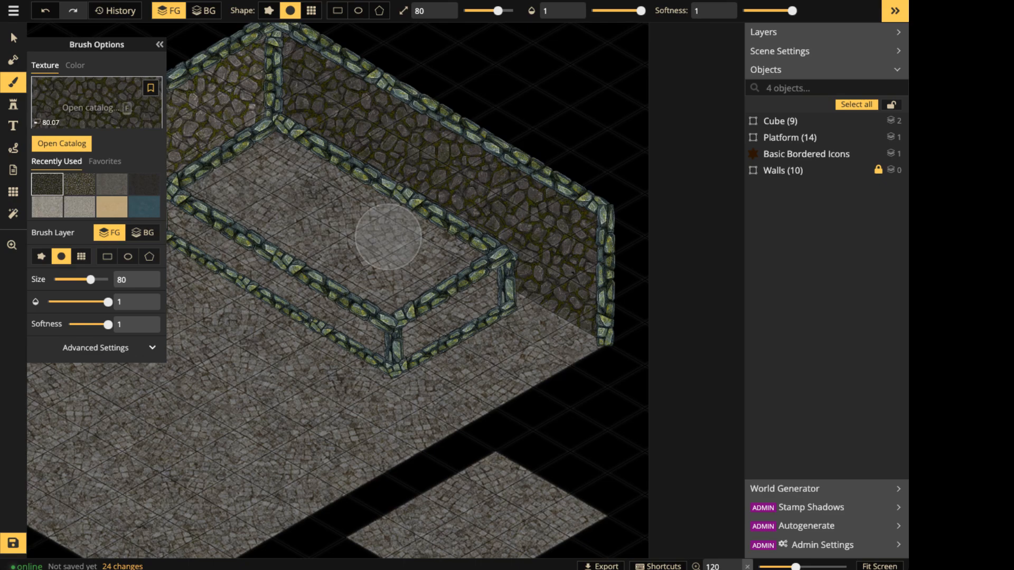
left_click(151, 88)
left_click(79, 185)
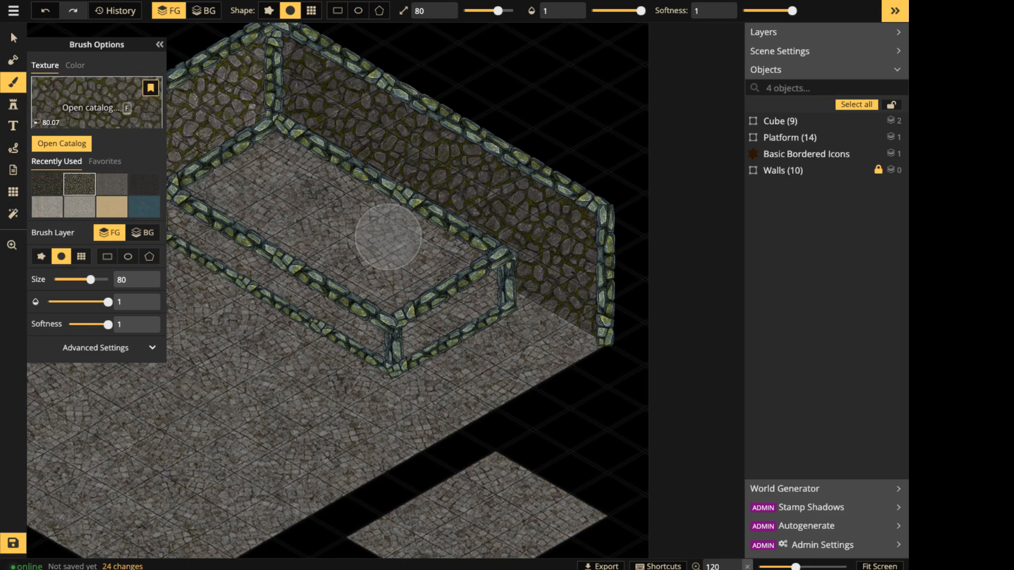
Show the favorite brush textures and remove the dark orange texture from the favorites.
left_click(105, 162)
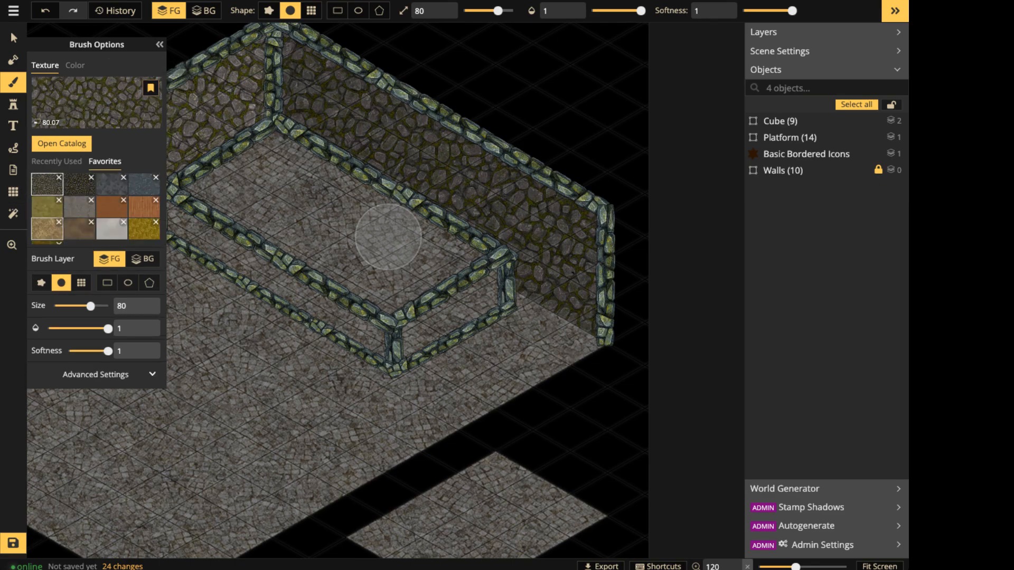
left_click(123, 200)
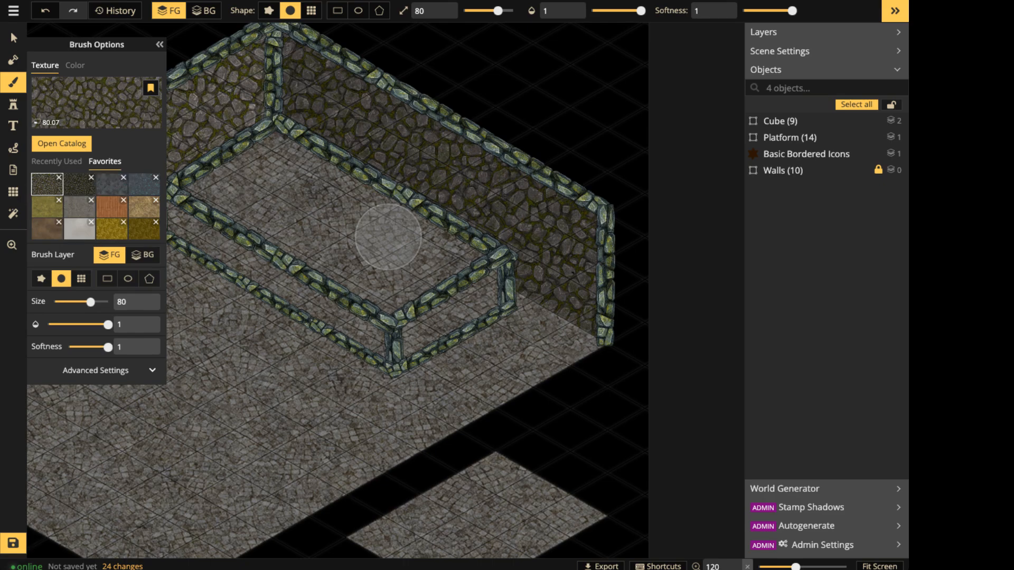
Set the brush size to 37 and softness to 0, and paint the platform's short right side with the lighter mossy rock.
left_click(14, 38)
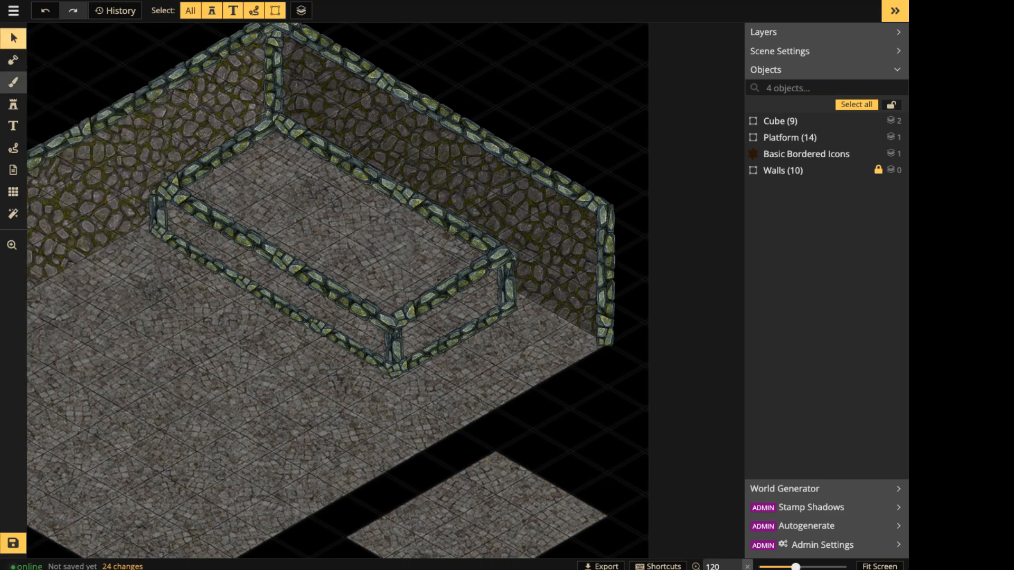
left_click(14, 82)
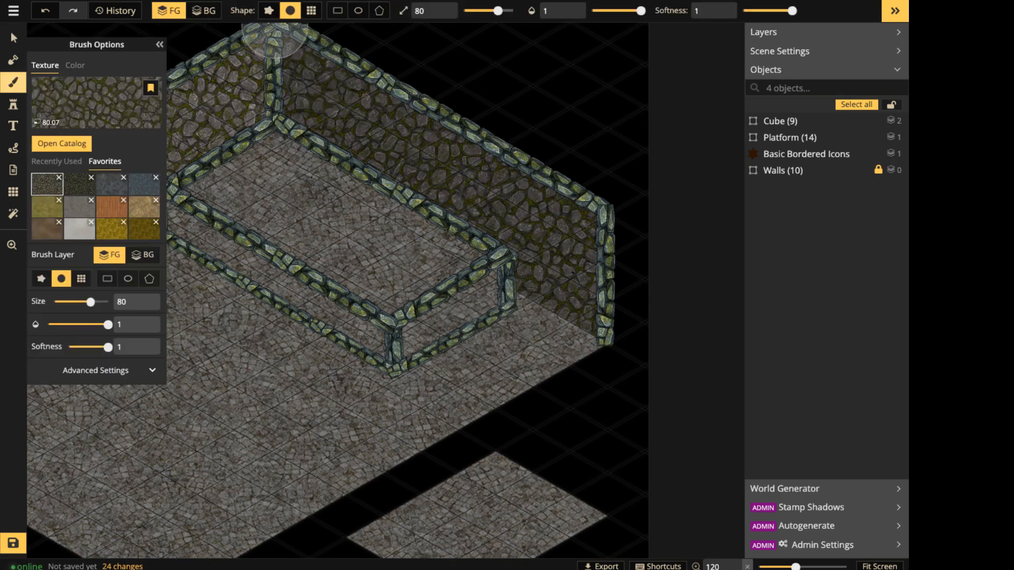
left_click(486, 11)
left_click_drag(793, 10, 743, 11)
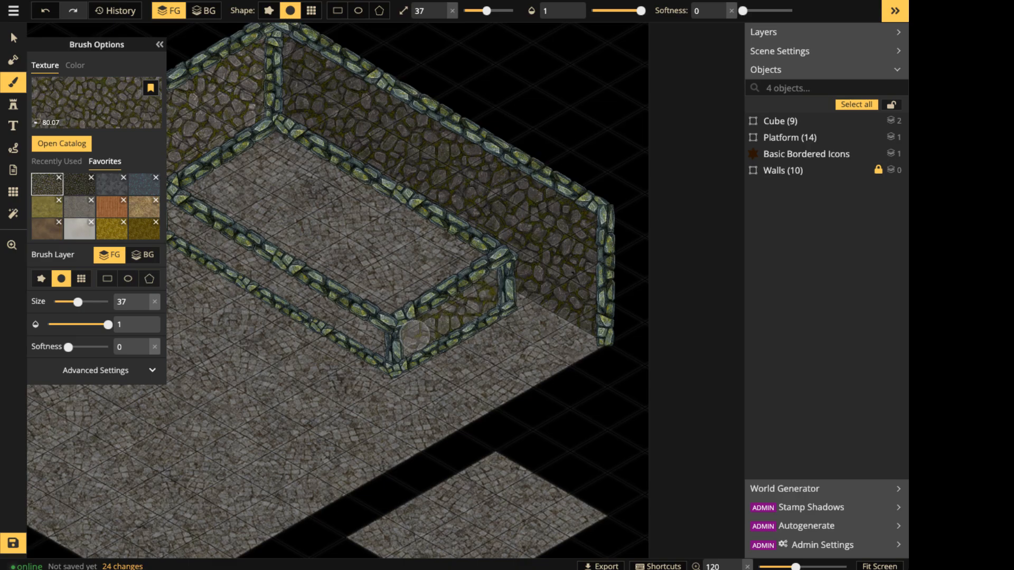
Paint the platform's long front-left side with the darker mossy rock favorite texture, then leave the brush.
left_click(79, 184)
middle_click_drag(228, 239, 362, 232)
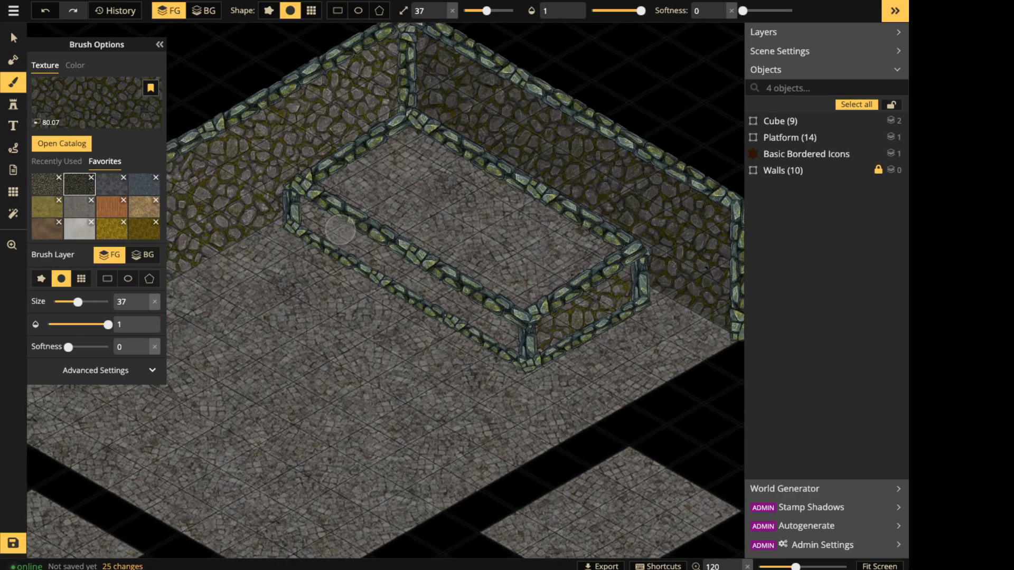
left_click_drag(311, 213, 518, 340)
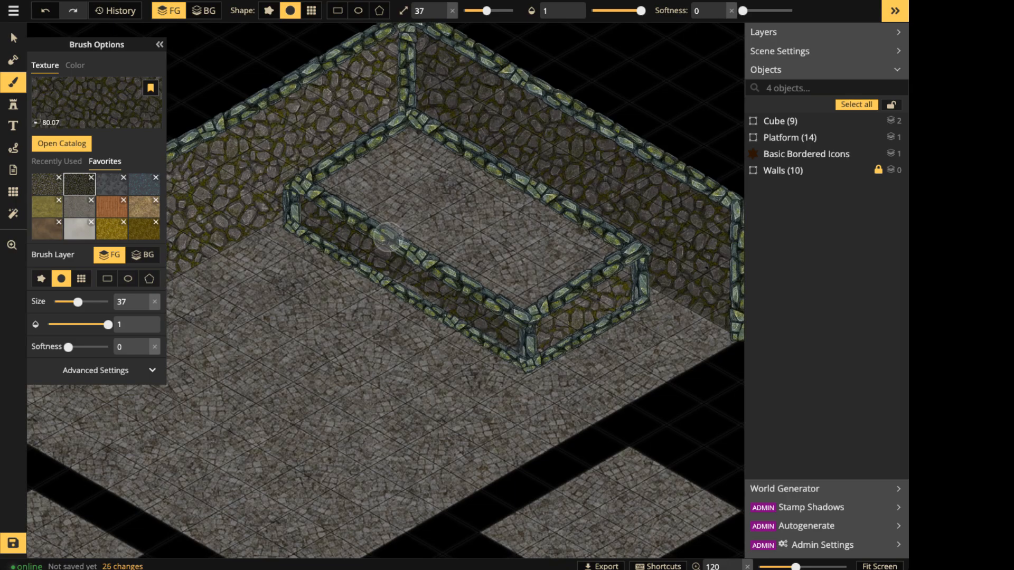
left_click(14, 39)
scroll(502, 125, "down", 5)
middle_click_drag(502, 125, 503, 116)
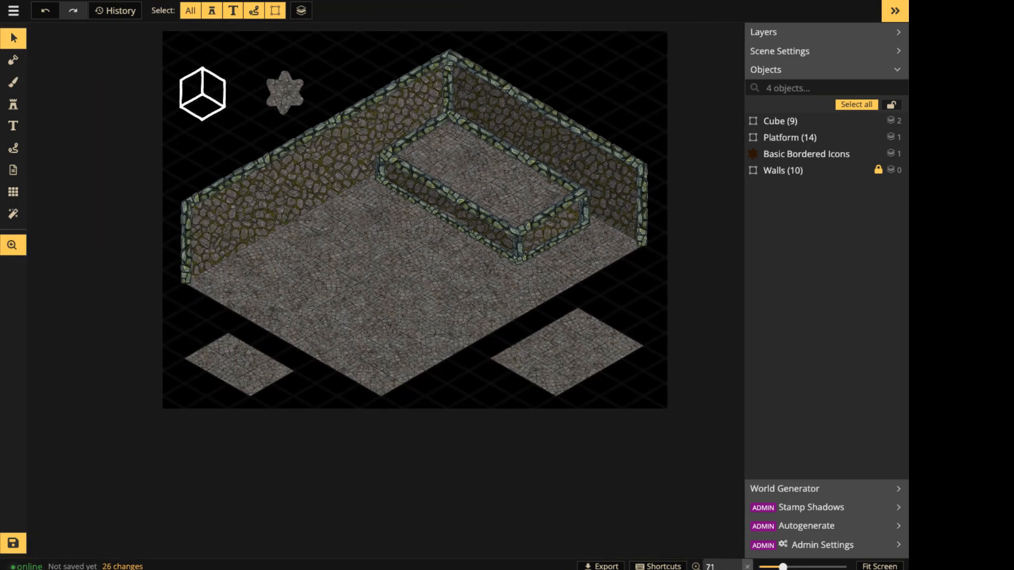
scroll(438, 189, "up", 5)
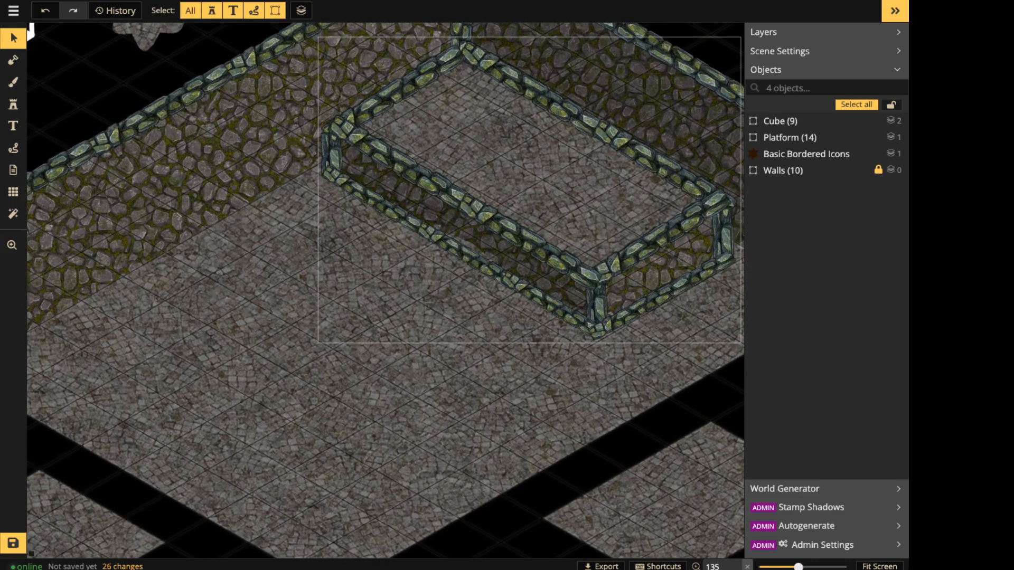
In the Platform group, set the brightness of the long front side's three lower edge stamps and two corner posts to 89.
middle_click_drag(475, 190, 358, 255)
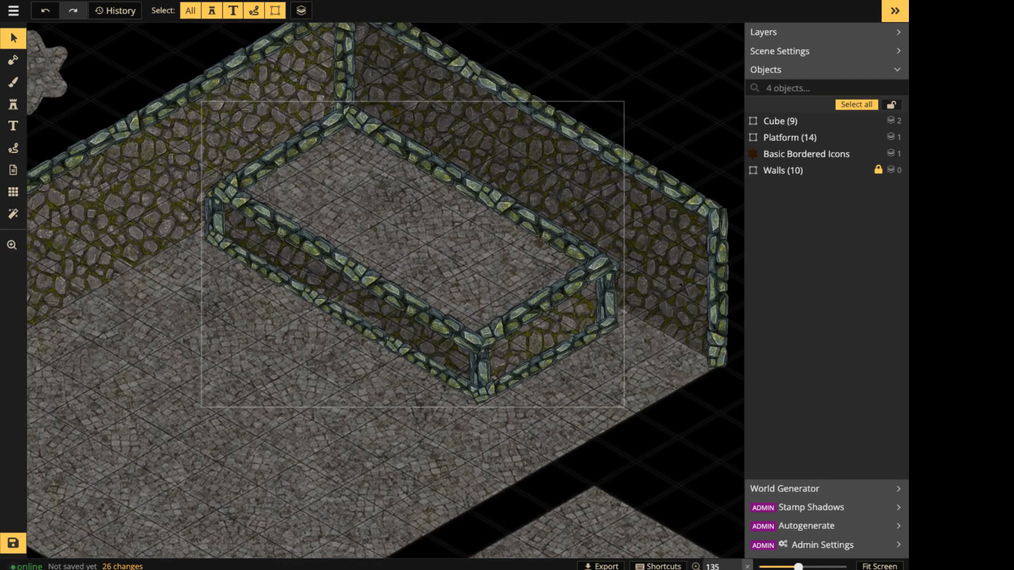
double_click(296, 279)
left_click(265, 268)
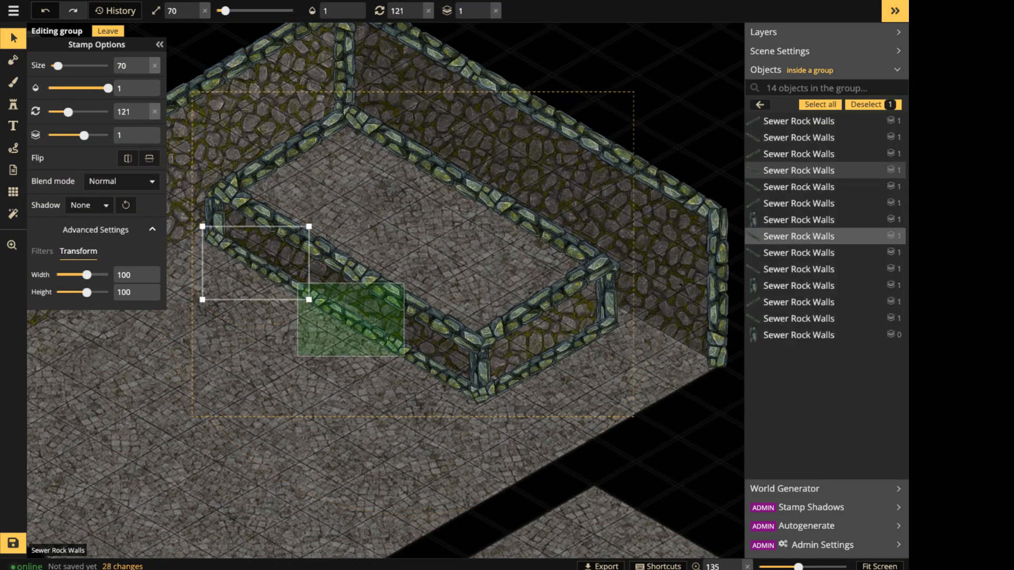
left_click(351, 320, "shift")
left_click(434, 369, "shift")
left_click(480, 366, "shift")
left_click(215, 220, "shift")
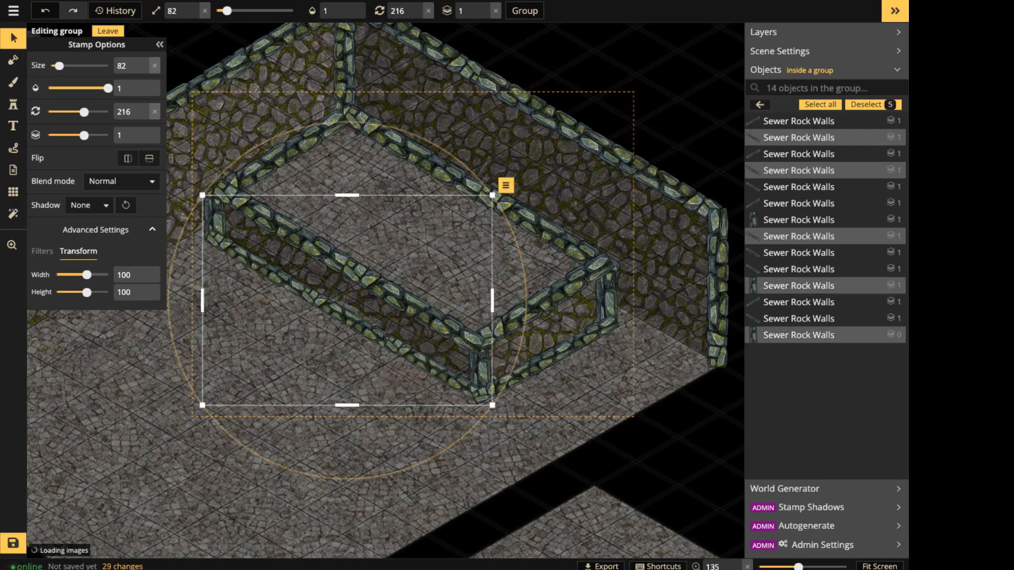
left_click(42, 251)
left_click_drag(88, 310, 86, 310)
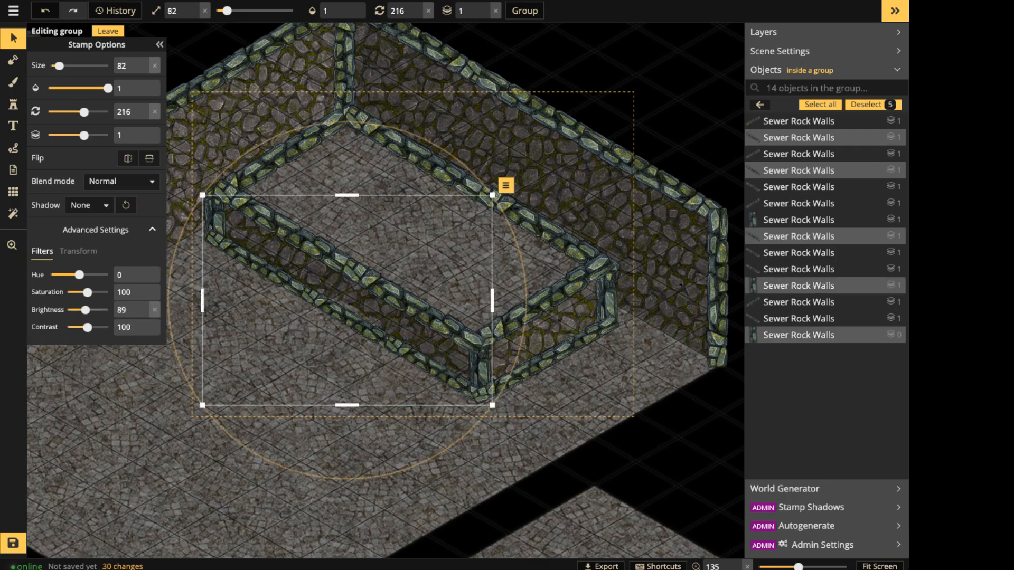
Set the brightness of the two stamps along the platform's long front upper edge to 79.
left_click(304, 237)
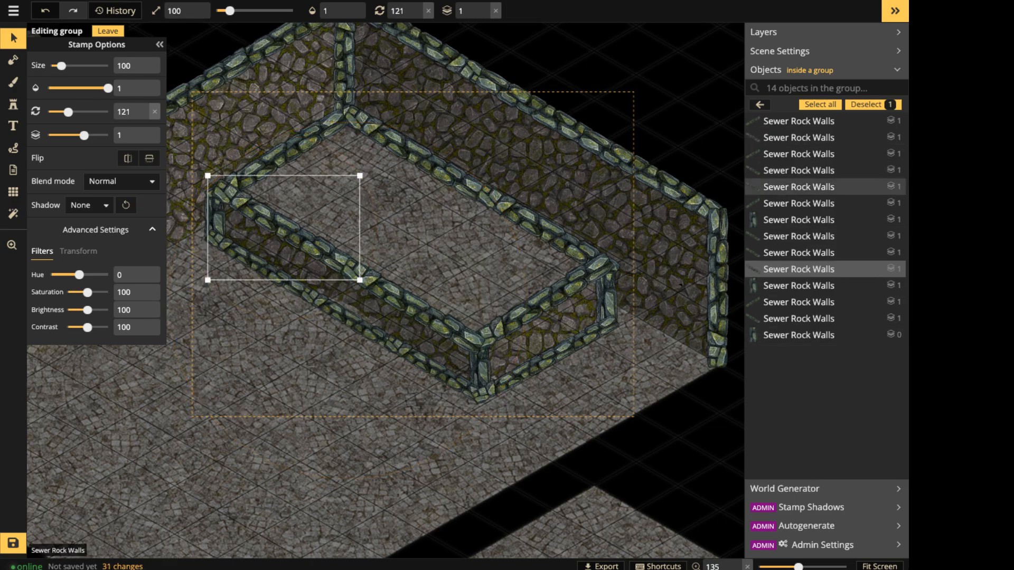
left_click(418, 303, "shift")
left_click_drag(88, 310, 83, 310)
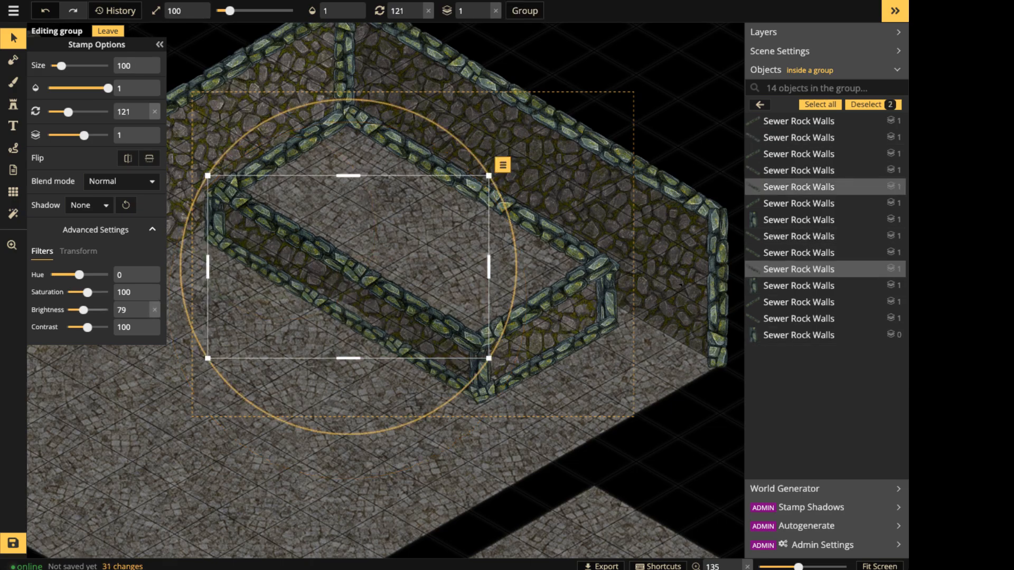
left_click(254, 407)
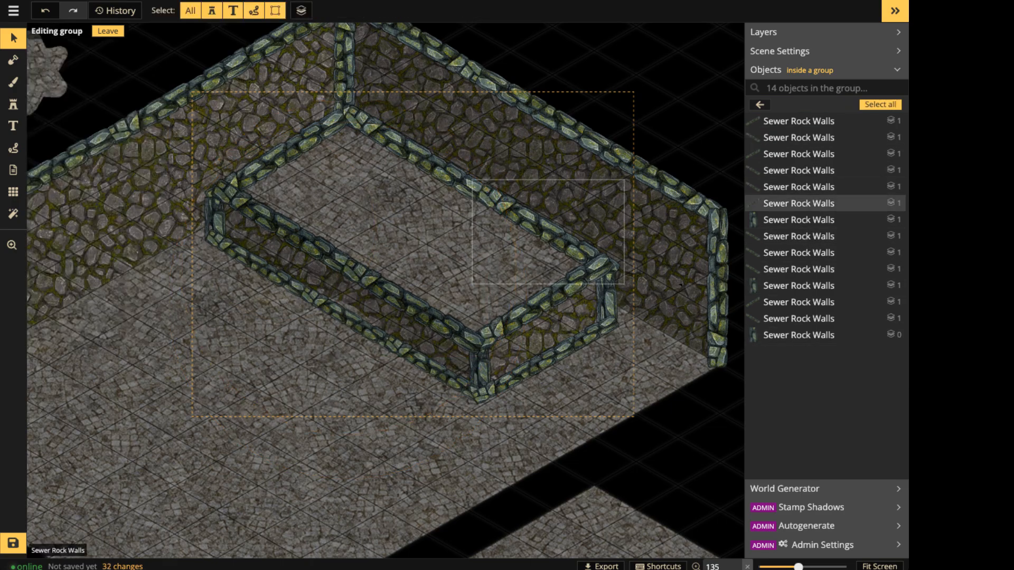
Lower the brightness of the two stamps along the platform's long rear upper edge and leave the group.
left_click(526, 220)
left_click(365, 158, "shift")
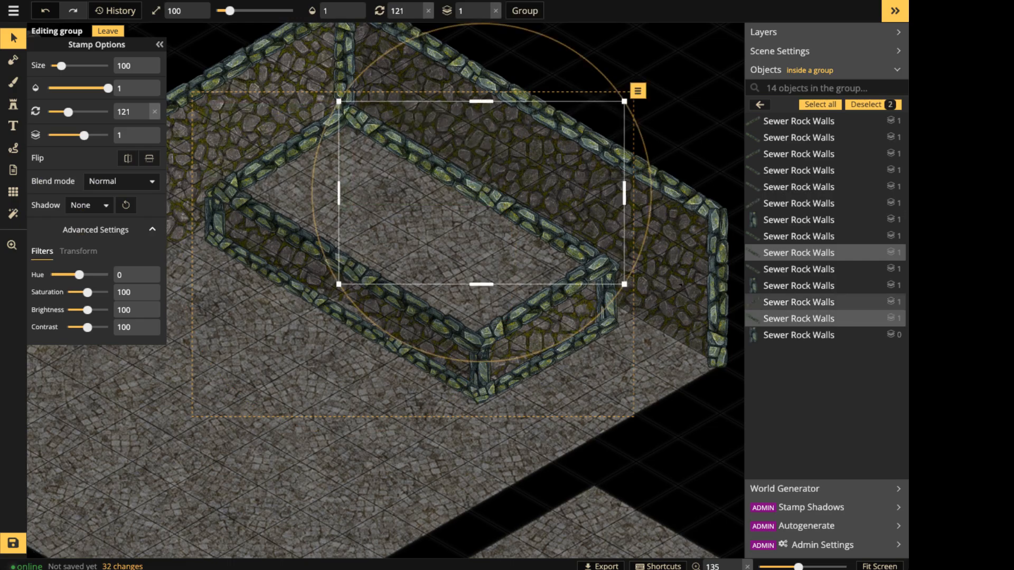
left_click_drag(88, 310, 83, 310)
key("Escape")
key("Escape")
In the Walls group, darken the three top edge stamps of the right-hand wall and its outer vertical post by lowering their brightness.
middle_click_drag(370, 211, 339, 418)
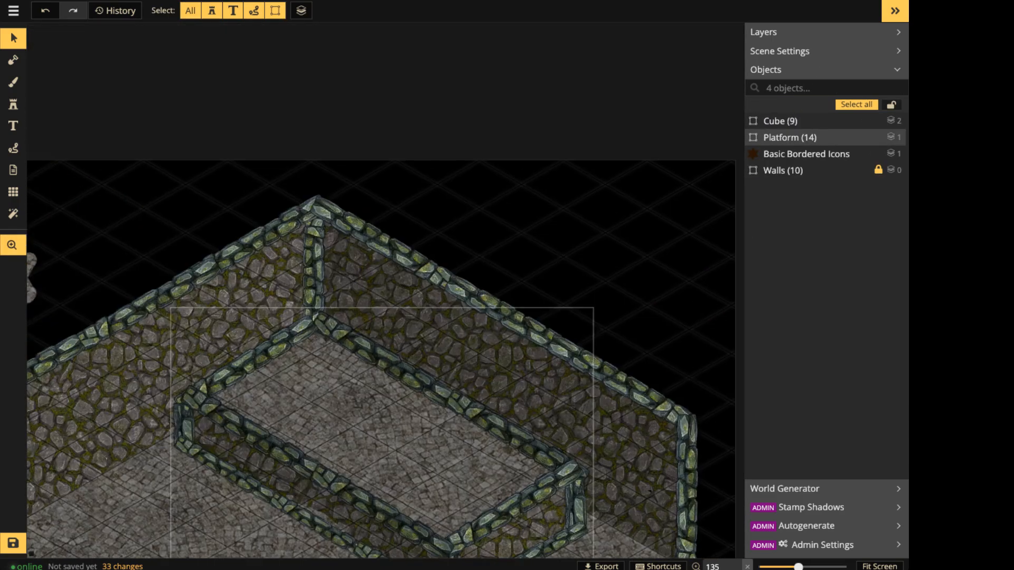
left_click(803, 171)
double_click(388, 249)
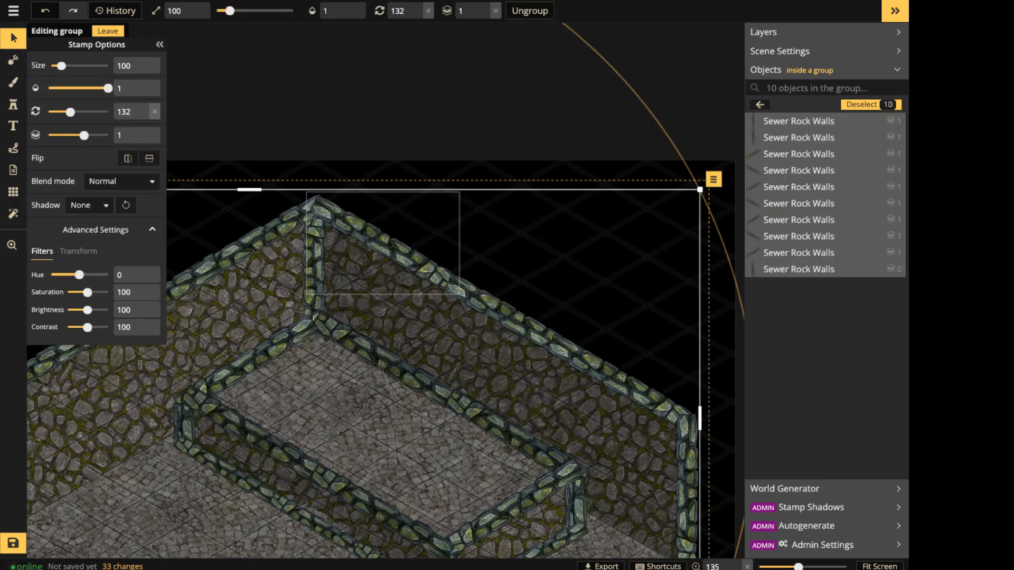
left_click(388, 248)
left_click(520, 323, "shift")
left_click(619, 379, "shift")
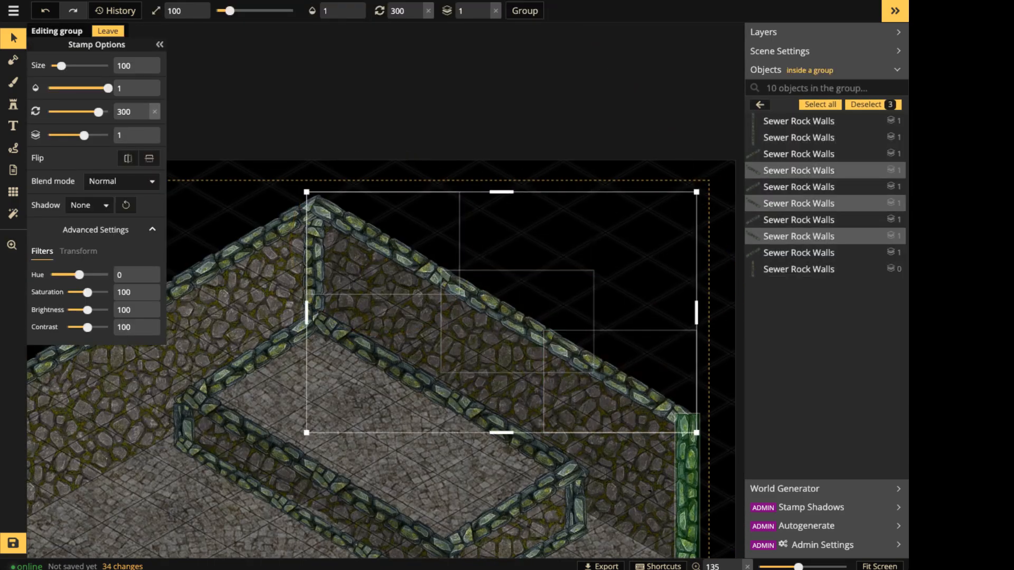
left_click(687, 465, "shift")
scroll(478, 297, "down", 2)
scroll(486, 297, "down", 2)
left_click_drag(88, 310, 84, 310)
left_click(108, 31)
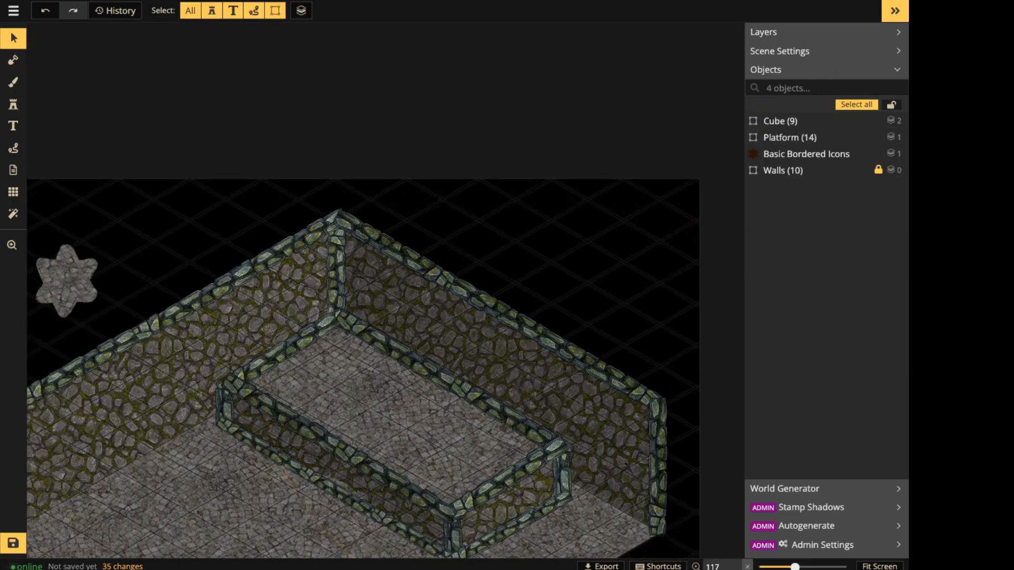
Set the blend mode of all stamps in the Platform group to Luminosity.
scroll(349, 211, "down", 4)
key("space")
left_click_drag(354, 301, 422, 129)
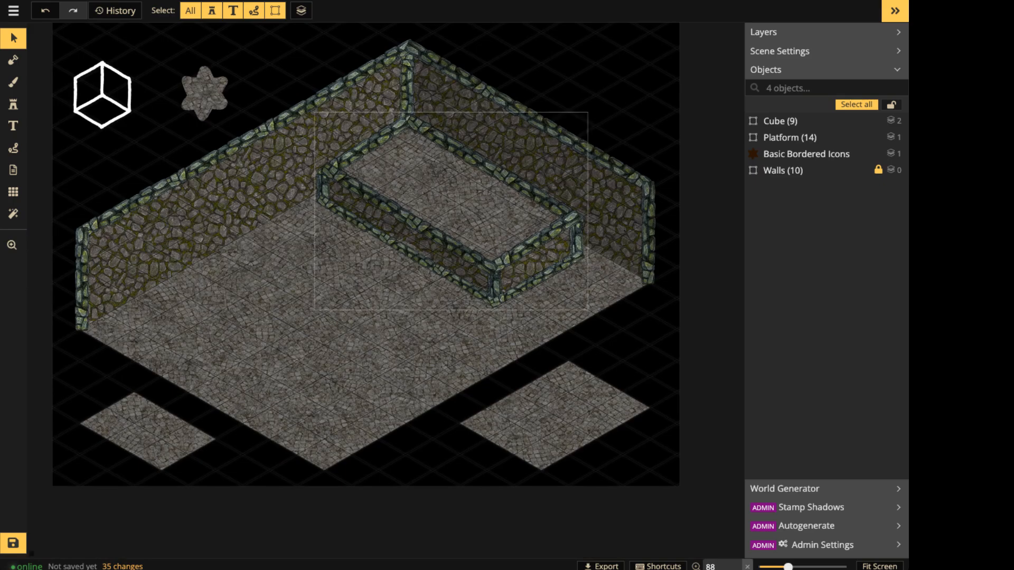
scroll(481, 215, "up", 6)
double_click(480, 216)
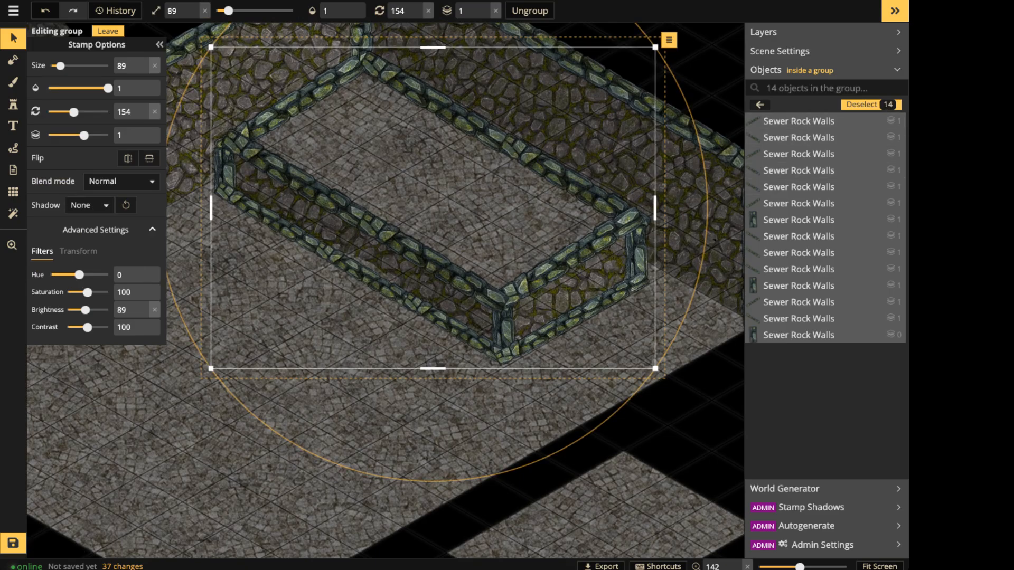
left_click(78, 252)
left_click(43, 251)
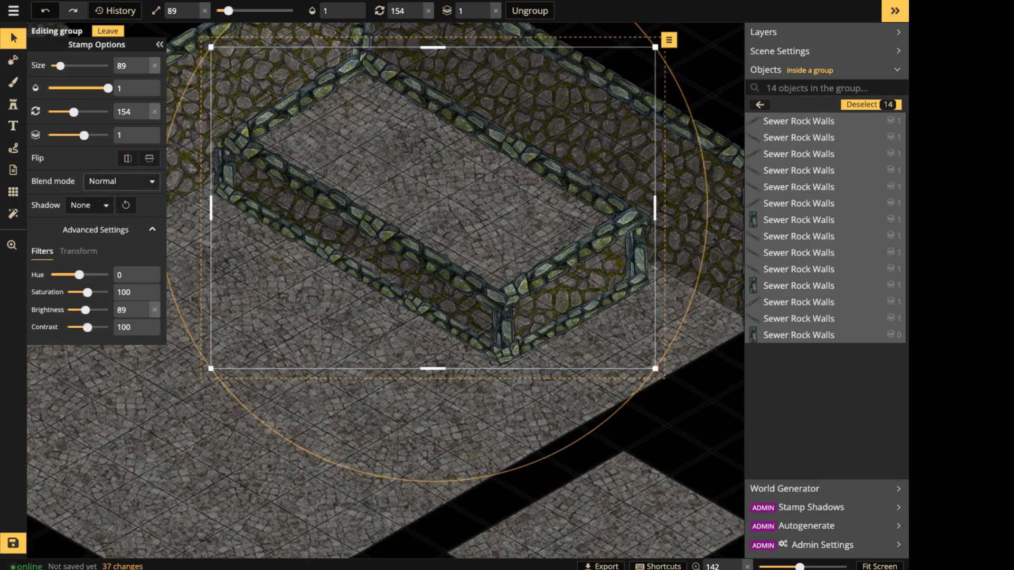
left_click(121, 181)
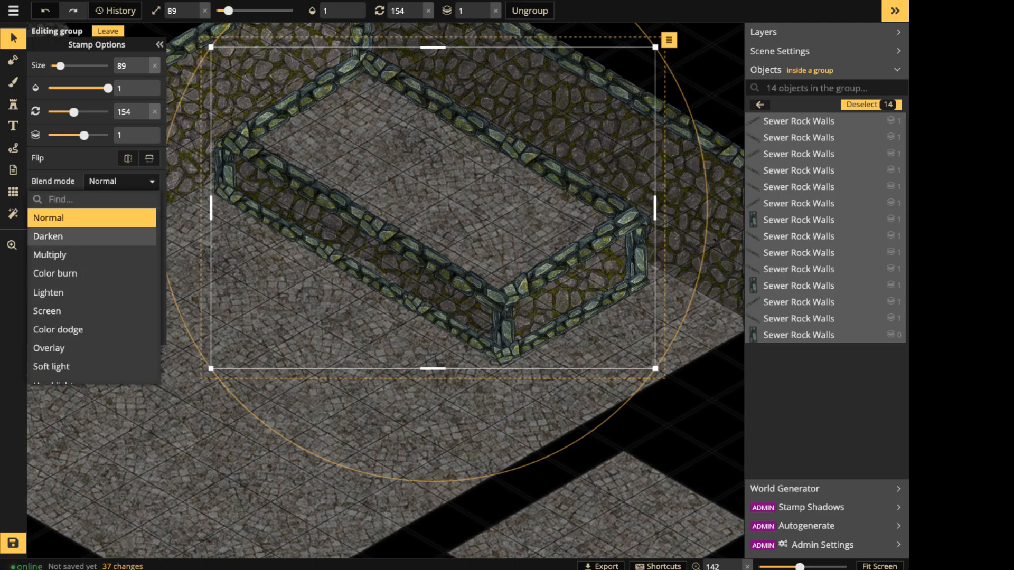
key("Down")
key("Down")
key("Down")
key("Down")
key("Down")
key("Down")
key("Down")
key("Down")
key("Down")
key("Down")
key("Down")
key("Down")
key("Down")
key("Down")
key("Down")
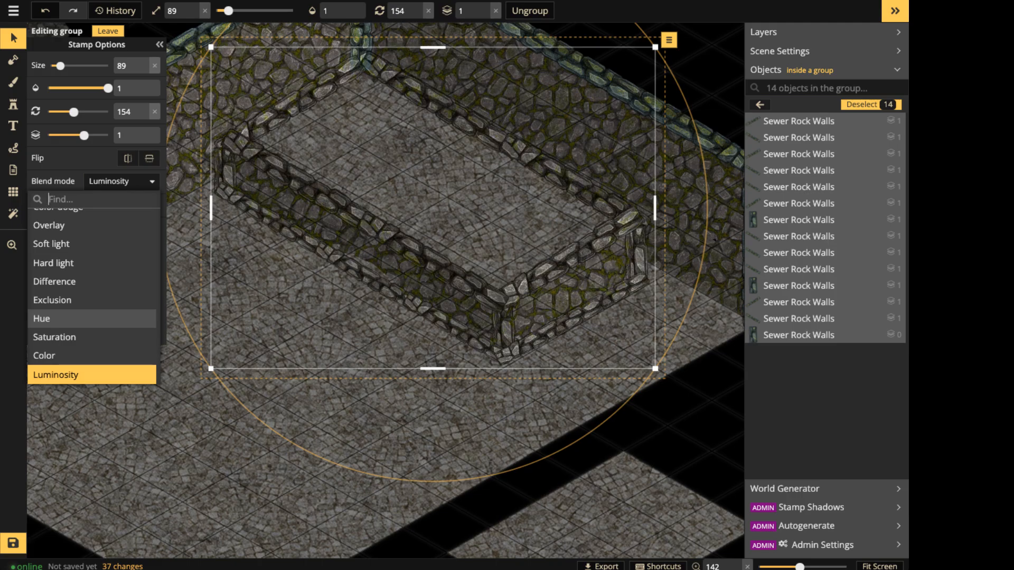
key("Escape")
key("Escape")
key("Escape")
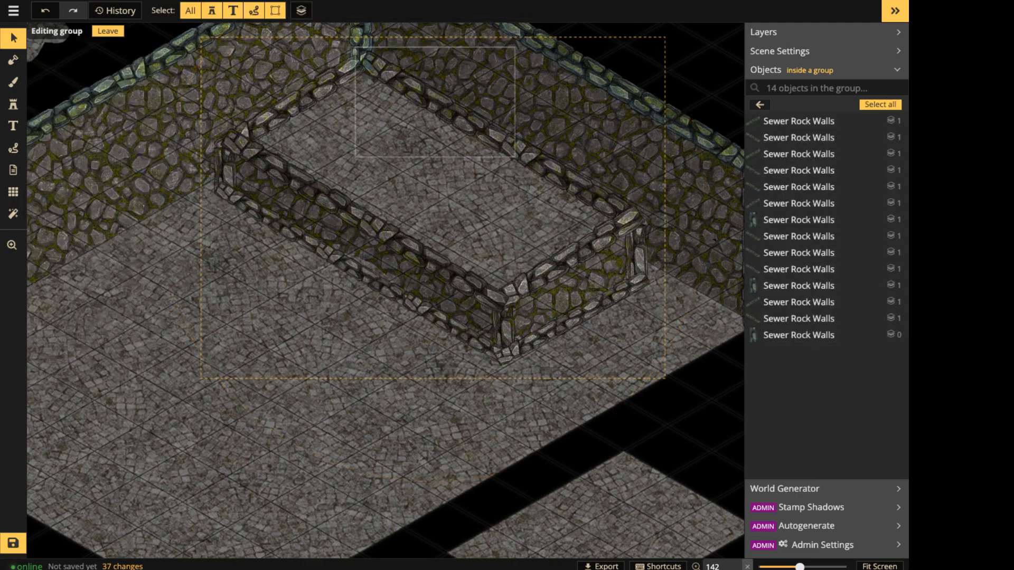
Set the blend mode of all stamps in the locked Walls group to Luminosity.
middle_click_drag(358, 59, 374, 191)
scroll(374, 192, "up", 5)
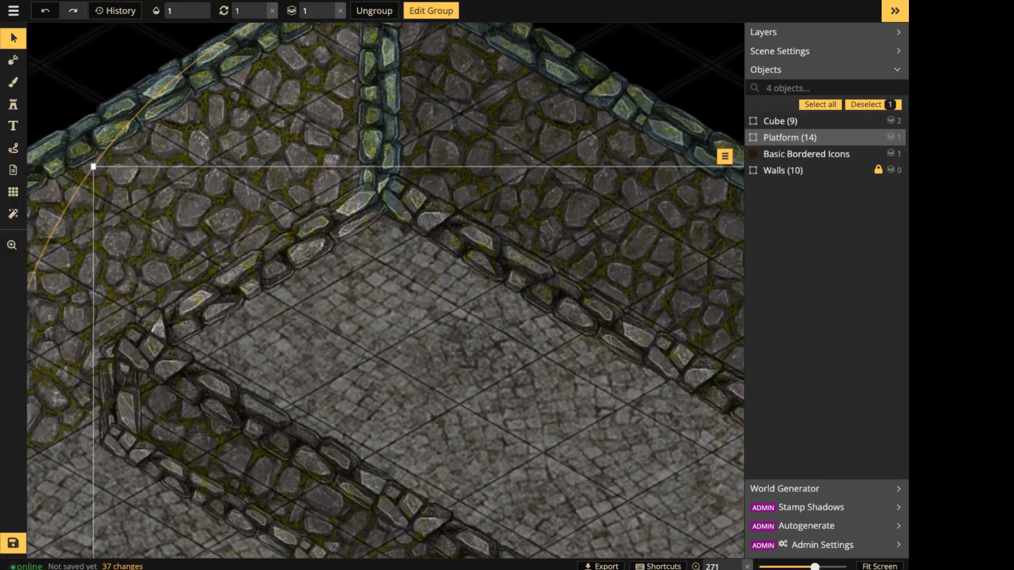
key("Escape")
scroll(379, 116, "down", 5)
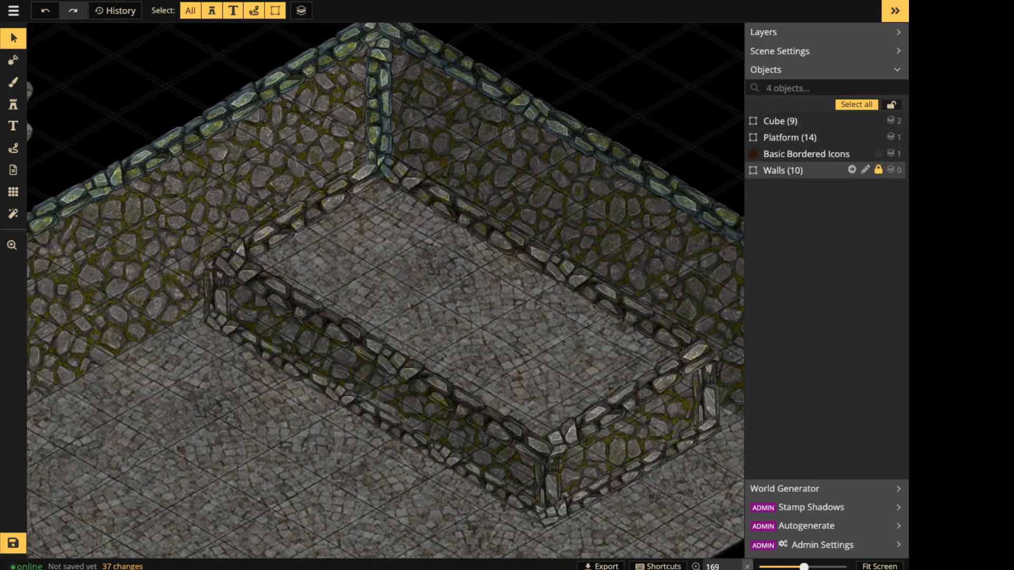
double_click(783, 170)
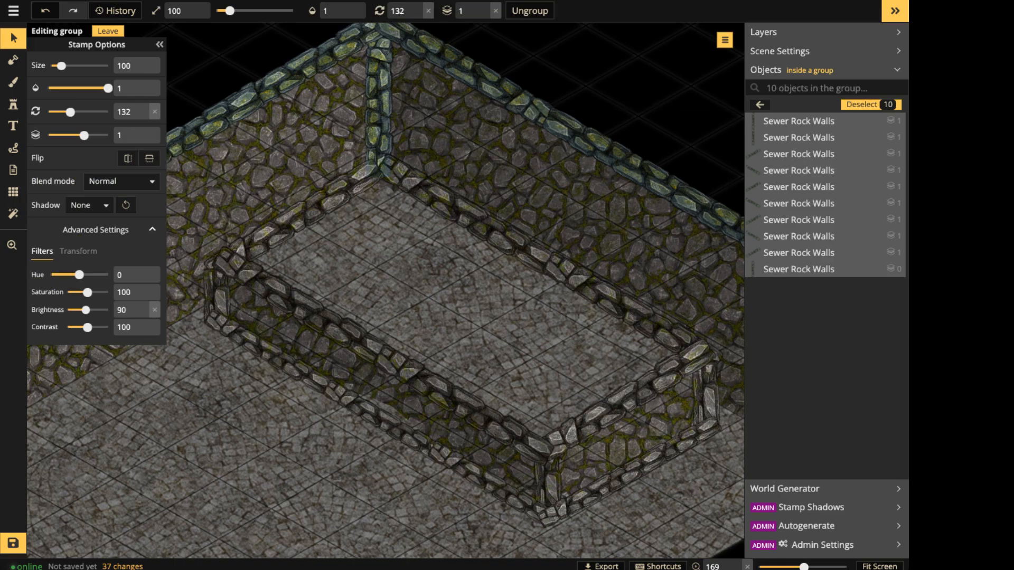
left_click(122, 181)
scroll(92, 364, "down", 3)
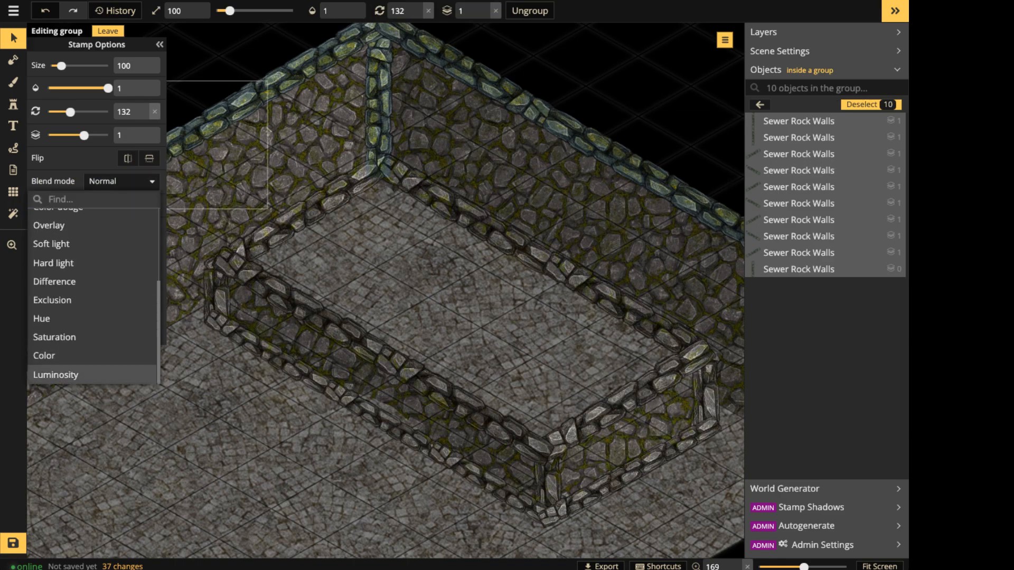
left_click(92, 375)
key("Escape")
key("Escape")
key("Escape")
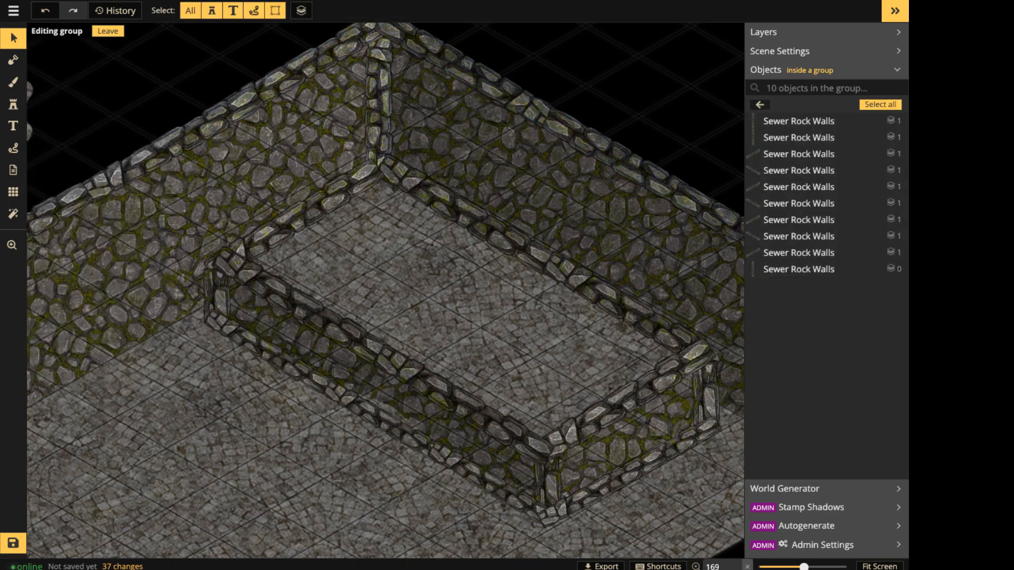
Leave the Walls group and delete the star-shaped Basic Bordered Icons stamp beside the cube.
scroll(271, 222, "down", 4)
scroll(338, 237, "down", 5)
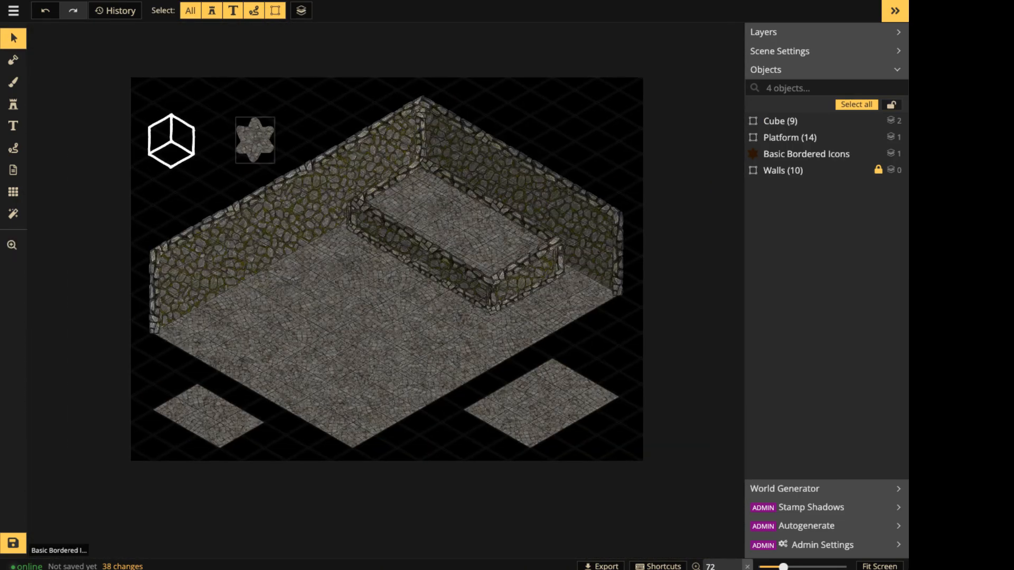
left_click(255, 140)
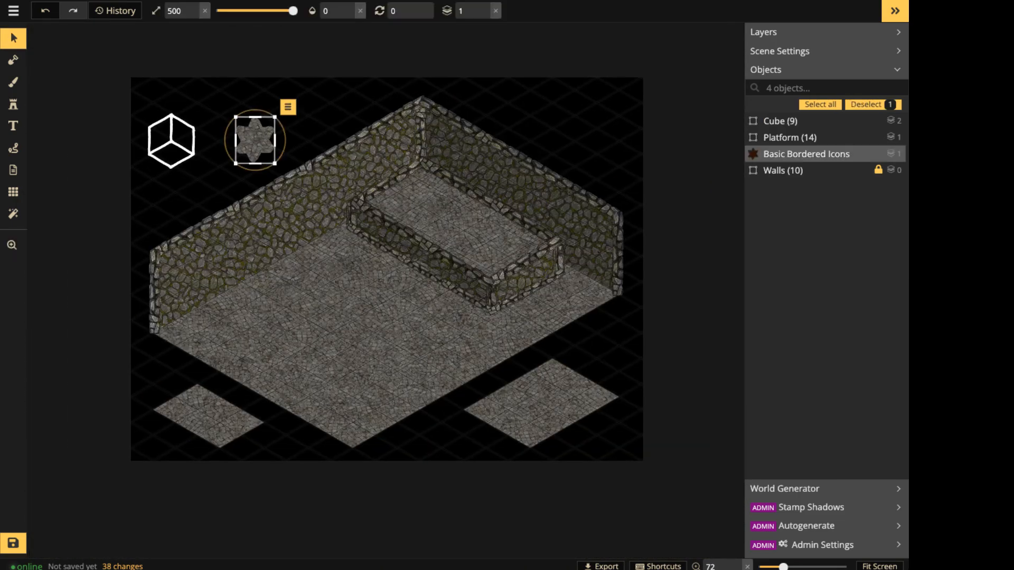
key("Delete")
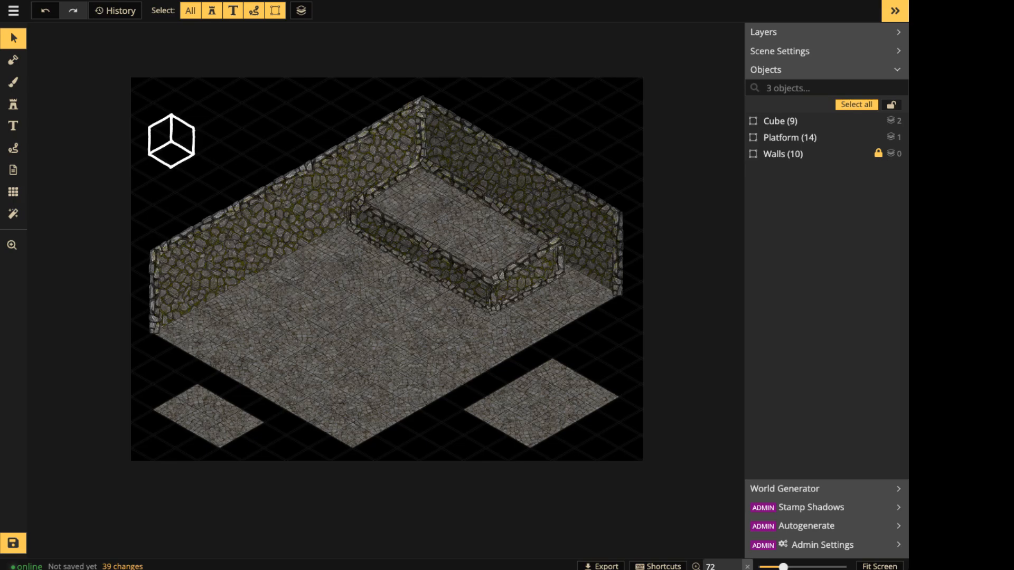
Move the Platform group slightly upward, off its painted surfaces.
scroll(376, 274, "up", 5)
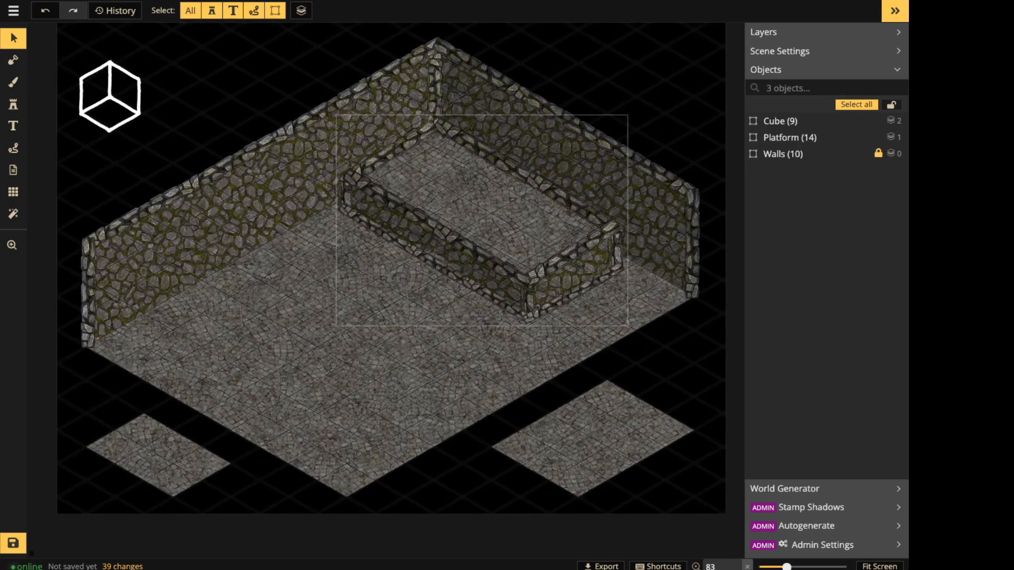
scroll(377, 274, "up", 3)
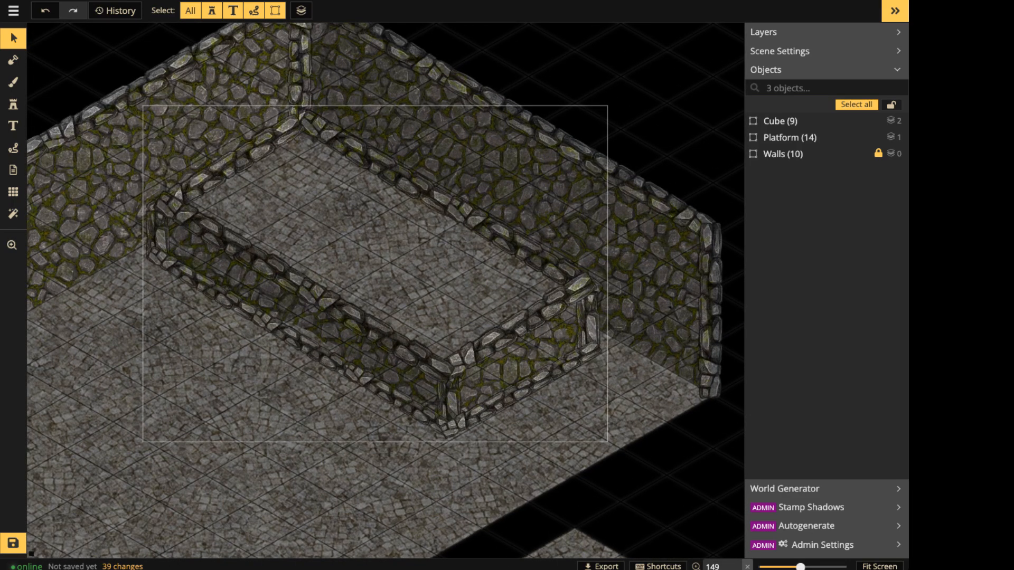
mouse_move(375, 273)
left_mouse_down()
mouse_move(393, 266)
mouse_move(371, 255)
left_mouse_up()
scroll(370, 255, "up", 1)
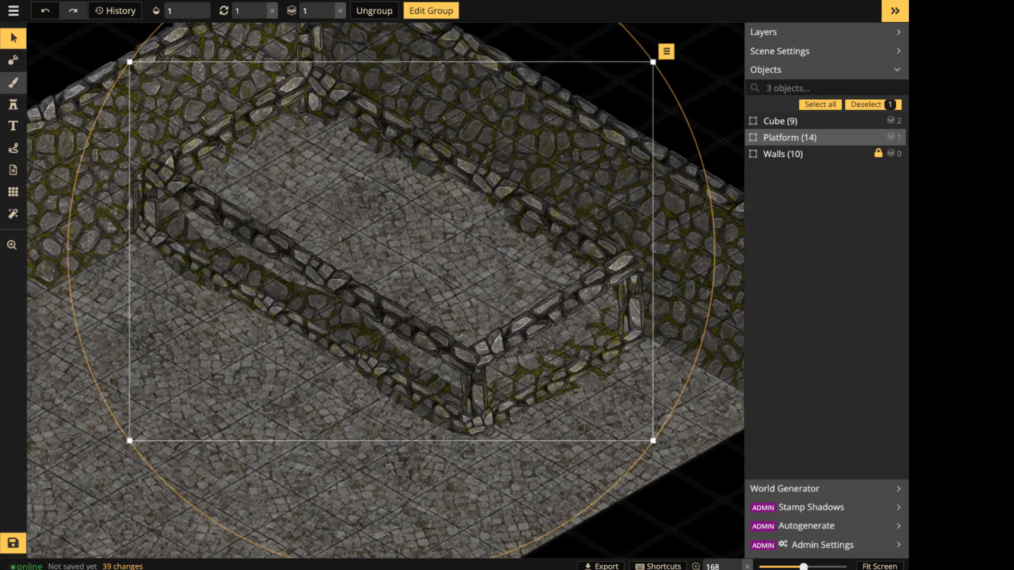
Choose the grey stone texture from the favorites for the foreground brush and collapse the brush options.
left_click(13, 82)
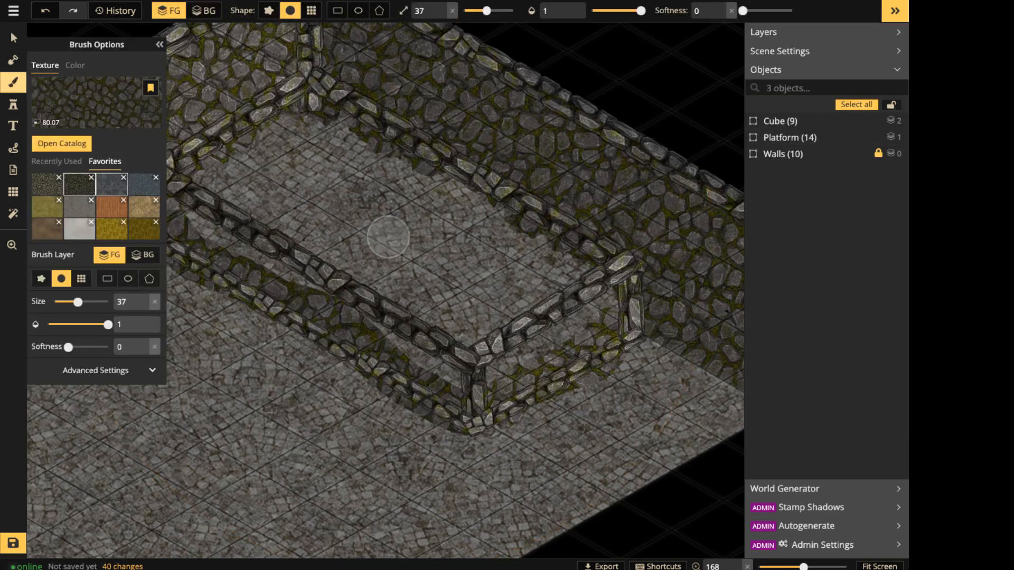
left_click(79, 207)
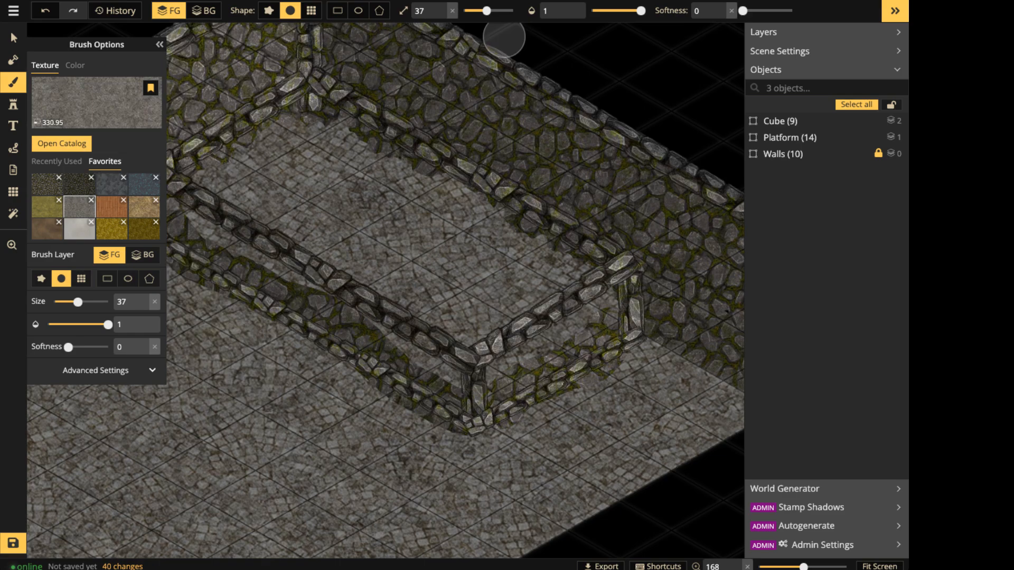
left_click(160, 45)
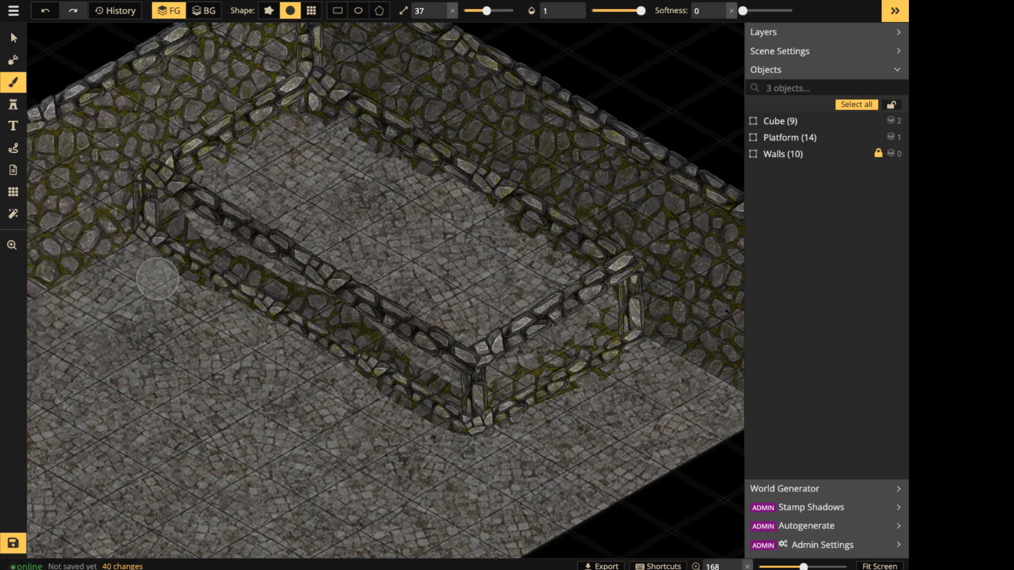
Try a short brush stroke of grey stone beside the platform's lower front edge and undo it.
mouse_move(158, 279)
left_mouse_down()
mouse_move(256, 310)
mouse_move(182, 291)
mouse_move(166, 274)
left_mouse_up()
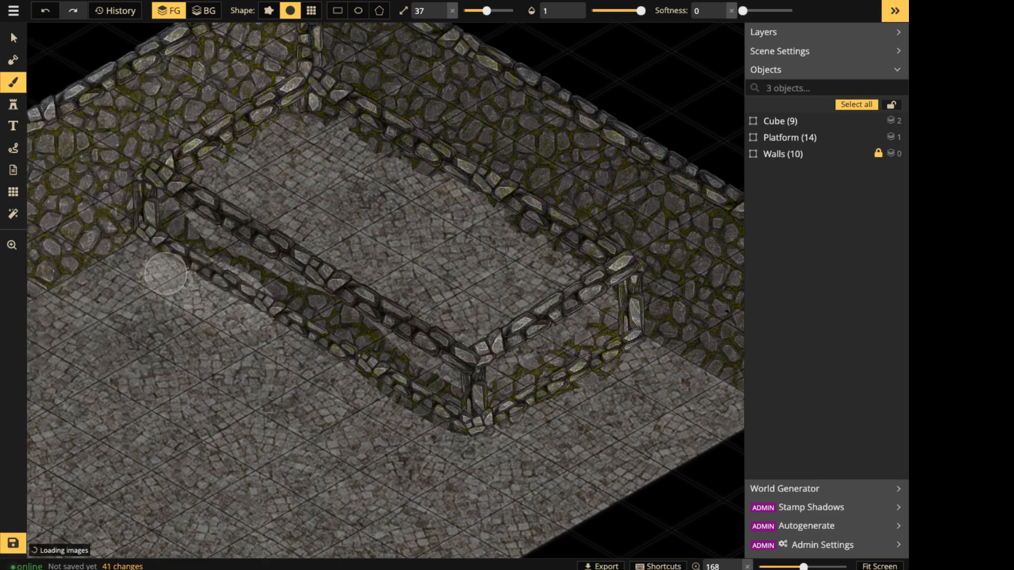
key("ctrl+z")
left_click(13, 82)
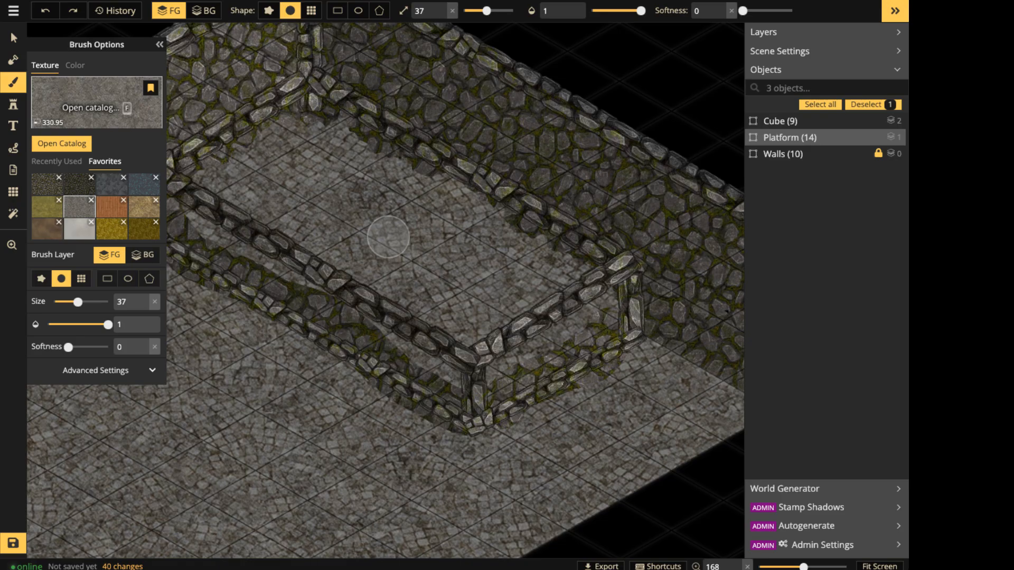
left_click(97, 103)
key("Escape")
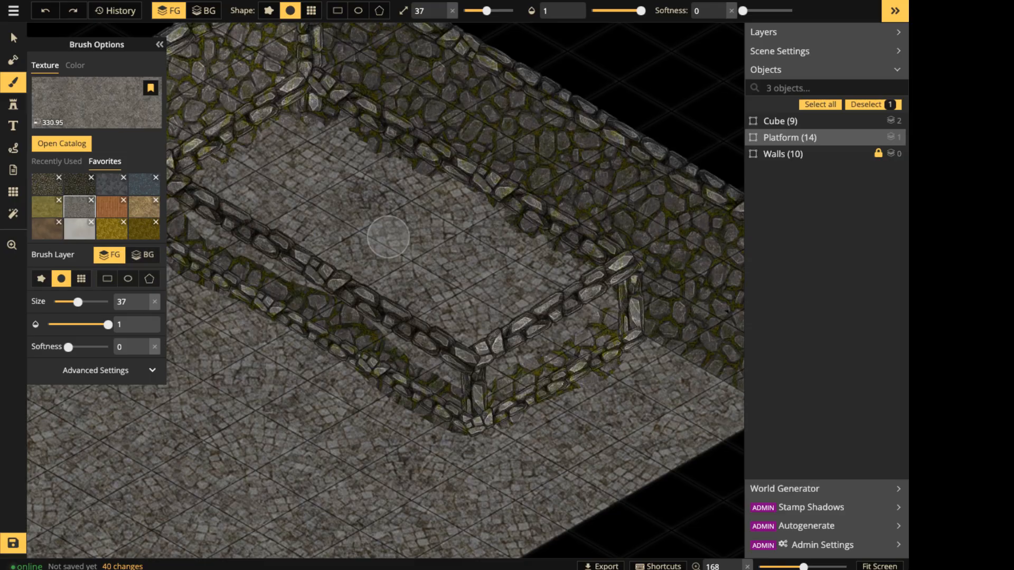
Set the grey stone brush's brightness filter to 60 and paint the floor along the platform's lower front edges.
left_click(96, 371)
left_click(87, 392)
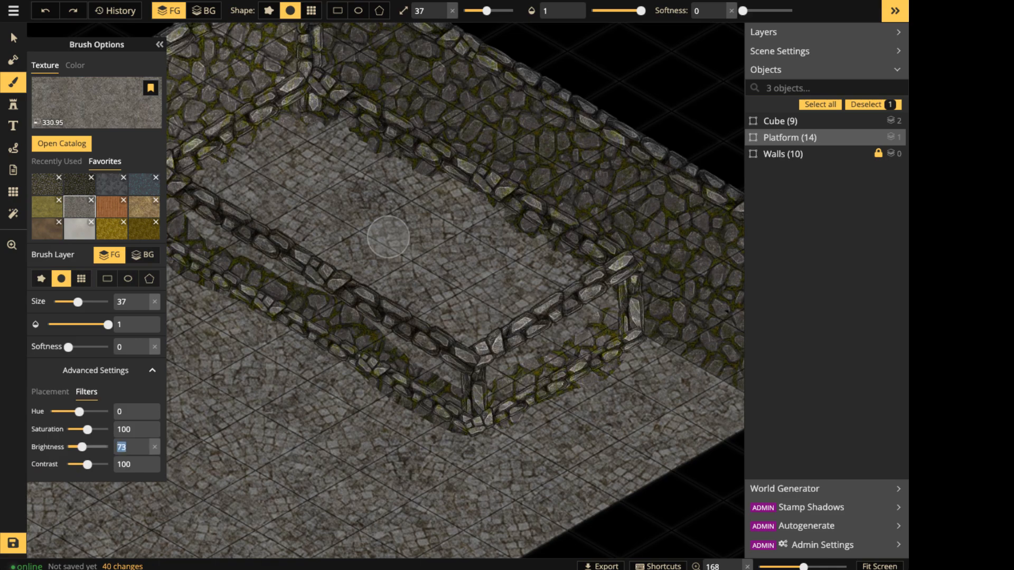
type("80")
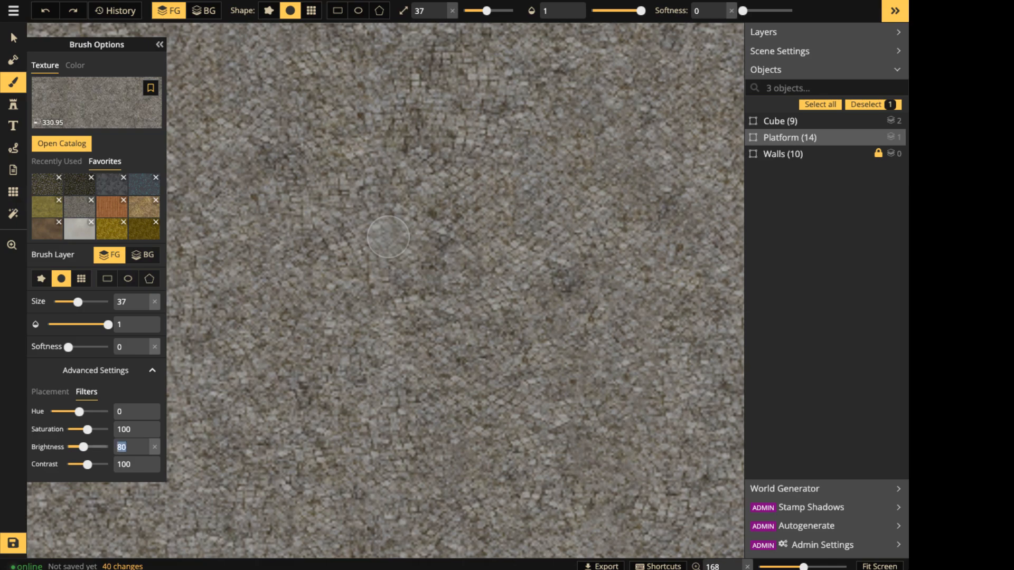
type("60")
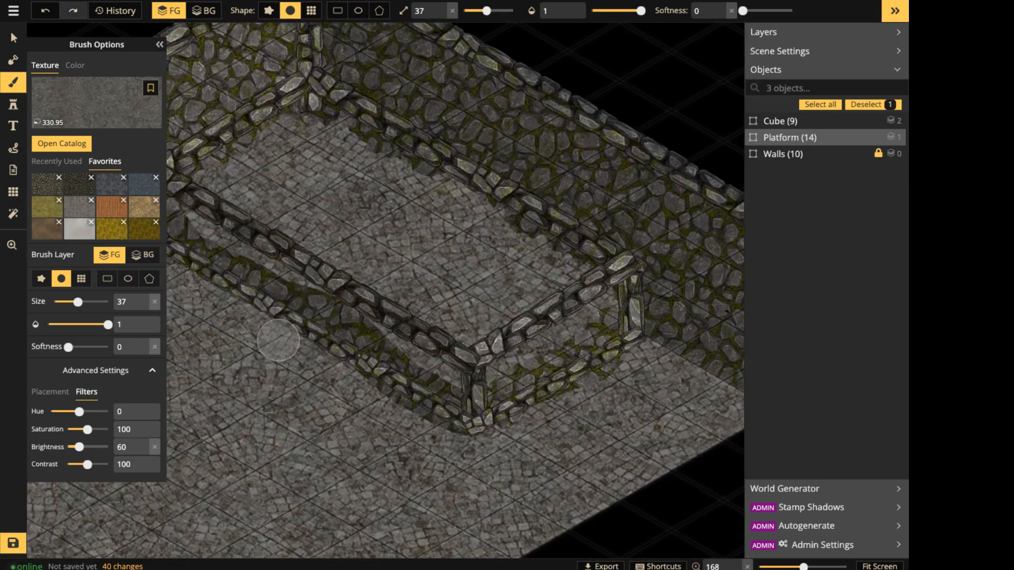
left_click_drag(391, 408, 504, 465)
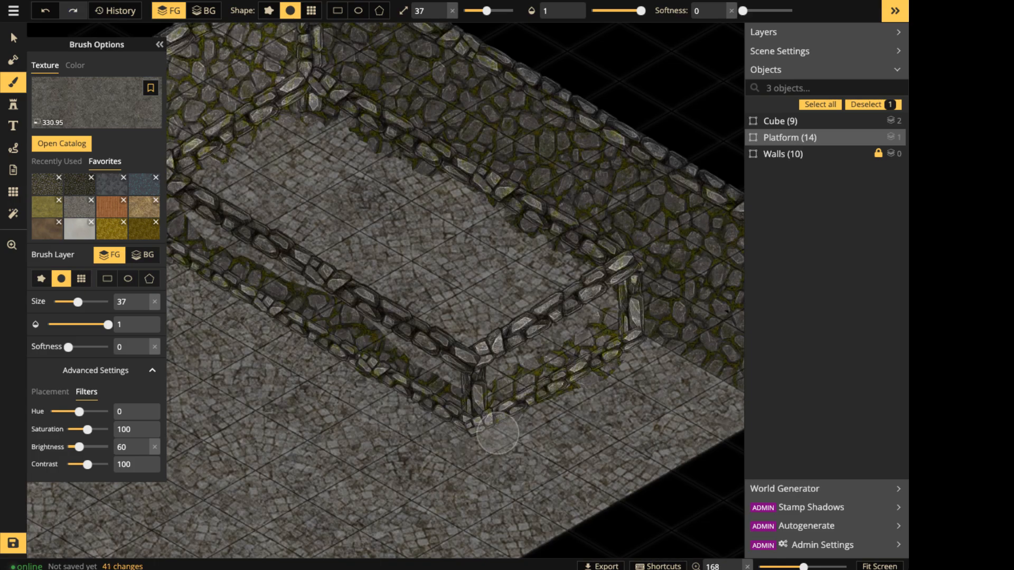
mouse_move(291, 365)
left_mouse_down()
mouse_move(405, 410)
mouse_move(453, 383)
left_mouse_up()
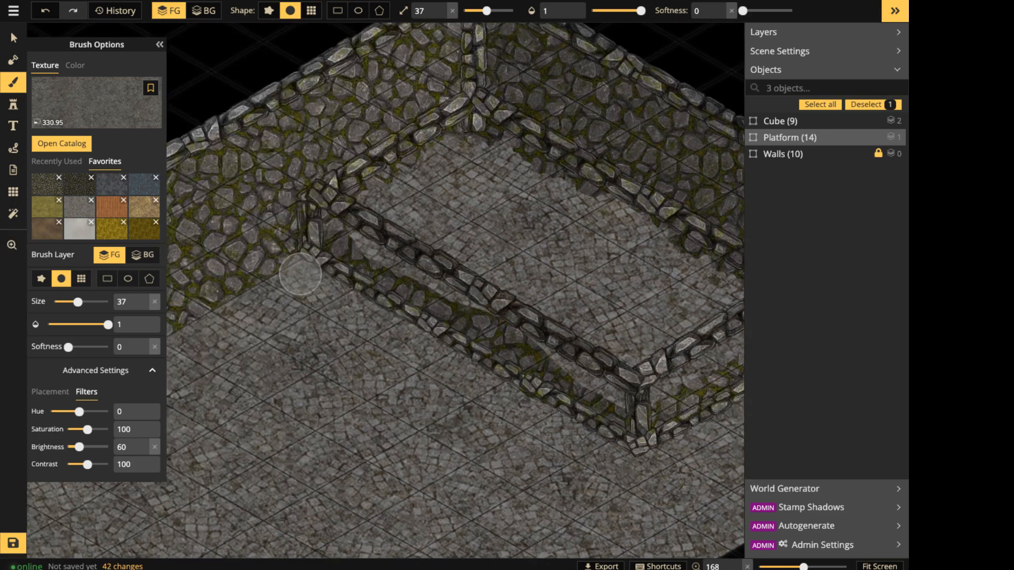
Sample the mossy wall texture, set the brush size to 22 and paint the platform's long front face.
left_click(389, 236, "alt")
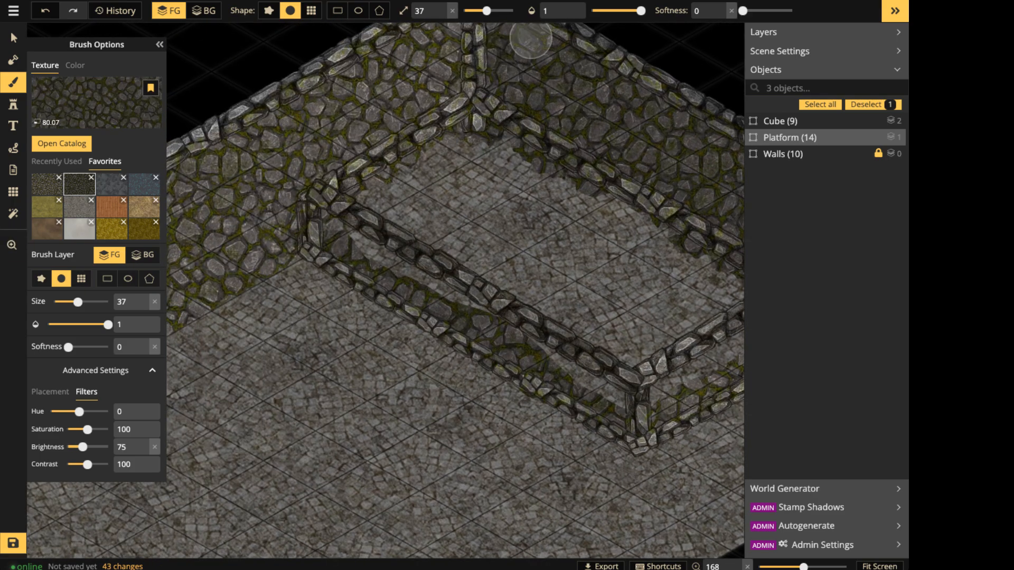
left_click_drag(486, 11, 480, 10)
left_click_drag(342, 238, 613, 392)
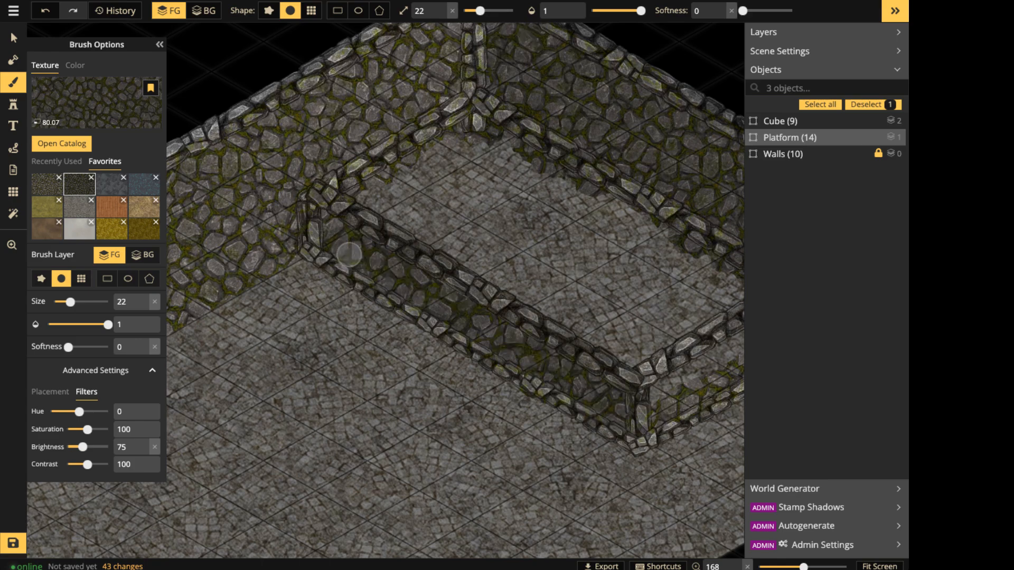
Sample the platform's grey stone top texture and paint it along the inside of the platform's back edge.
middle_click_drag(602, 418, 491, 396)
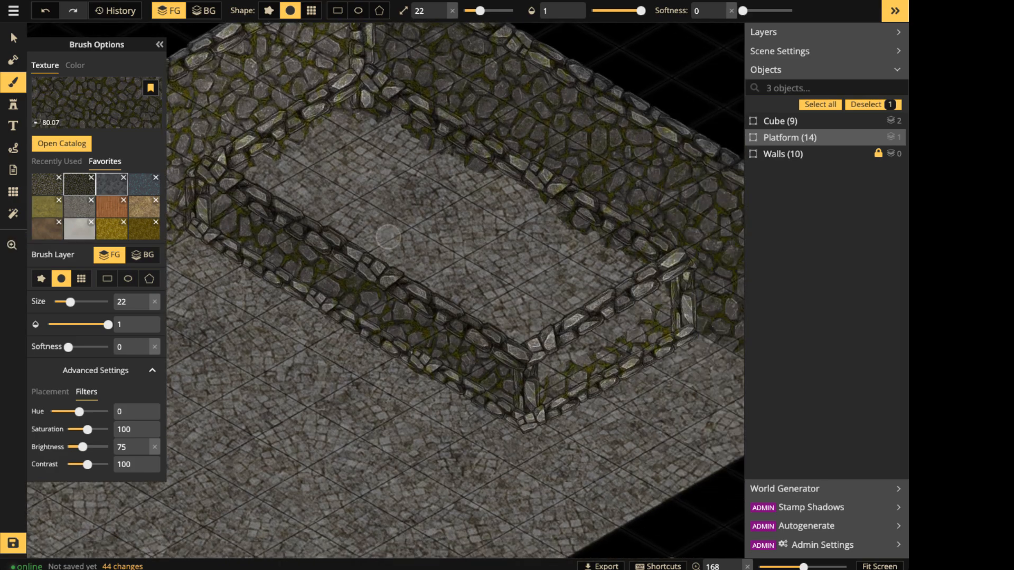
left_click(388, 237, "alt")
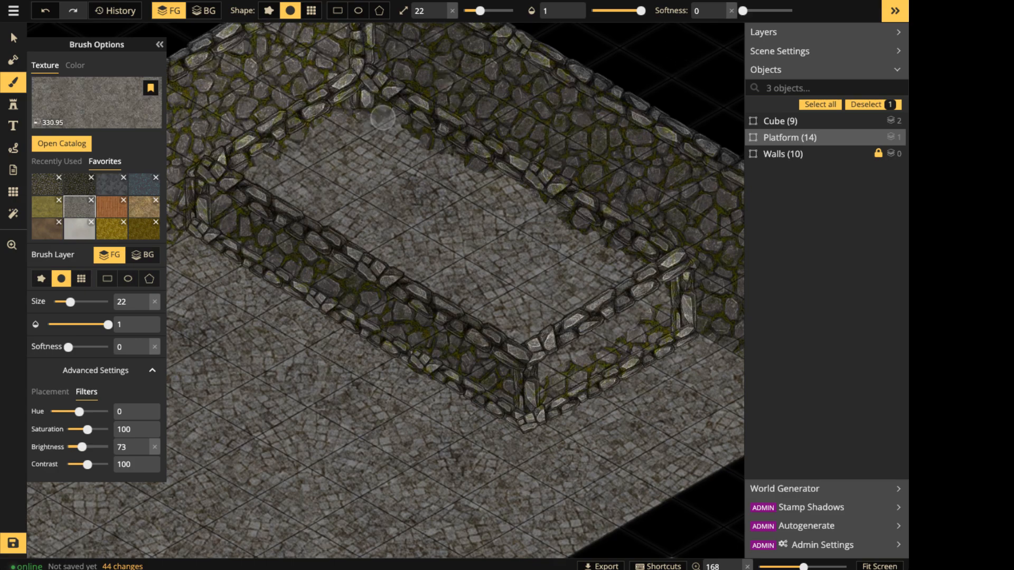
mouse_move(383, 118)
left_mouse_down()
mouse_move(462, 167)
mouse_move(404, 128)
left_mouse_up()
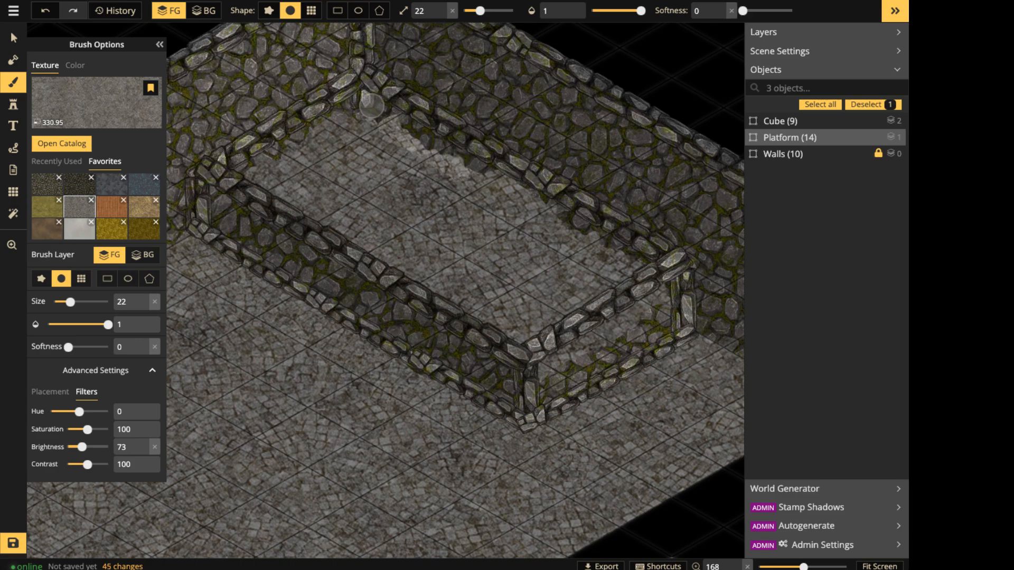
Clean up the platform's long back edge with a round mask brush in Add mode at size 32.
left_click(14, 60)
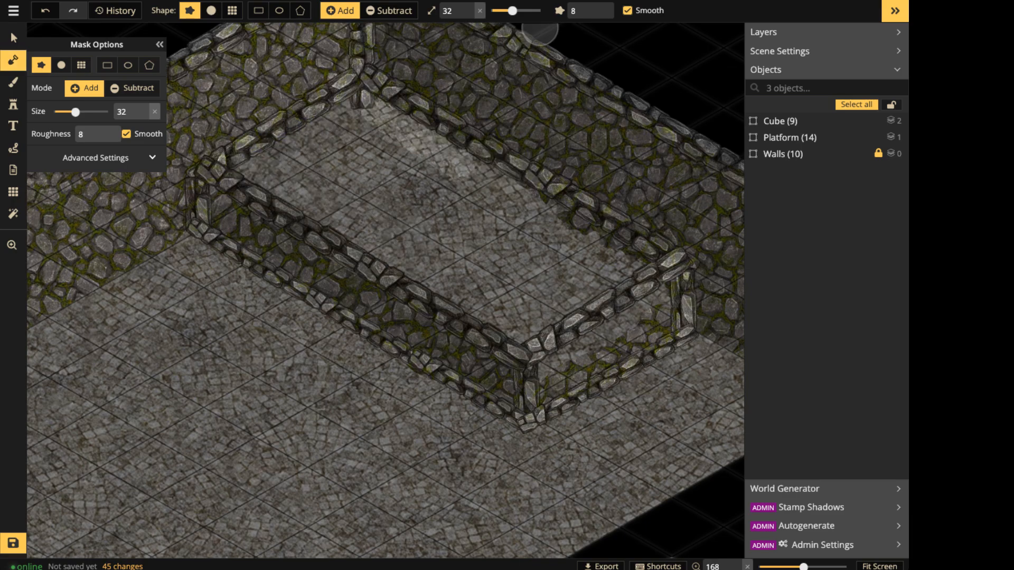
left_click(211, 11)
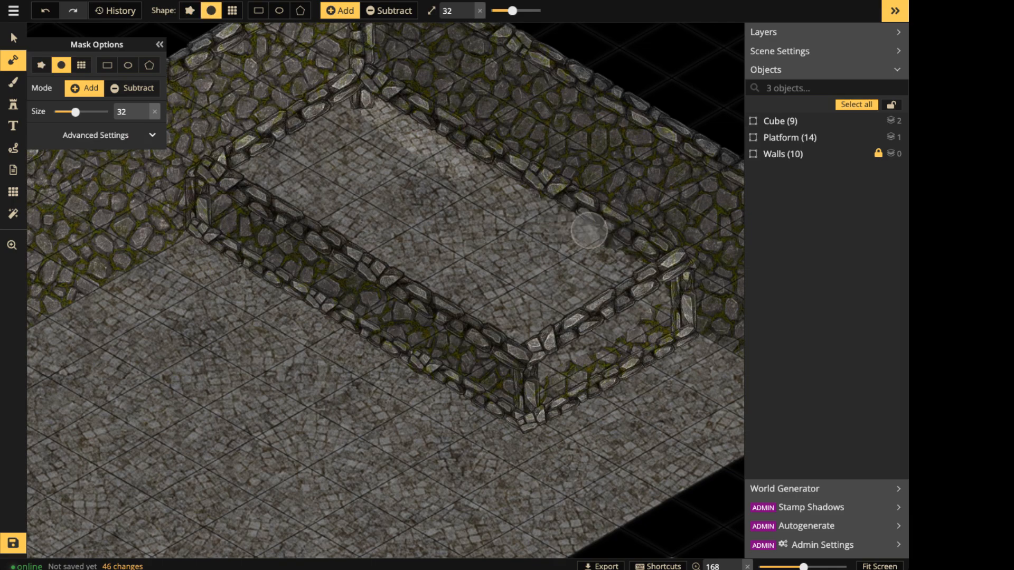
left_click_drag(548, 210, 584, 230)
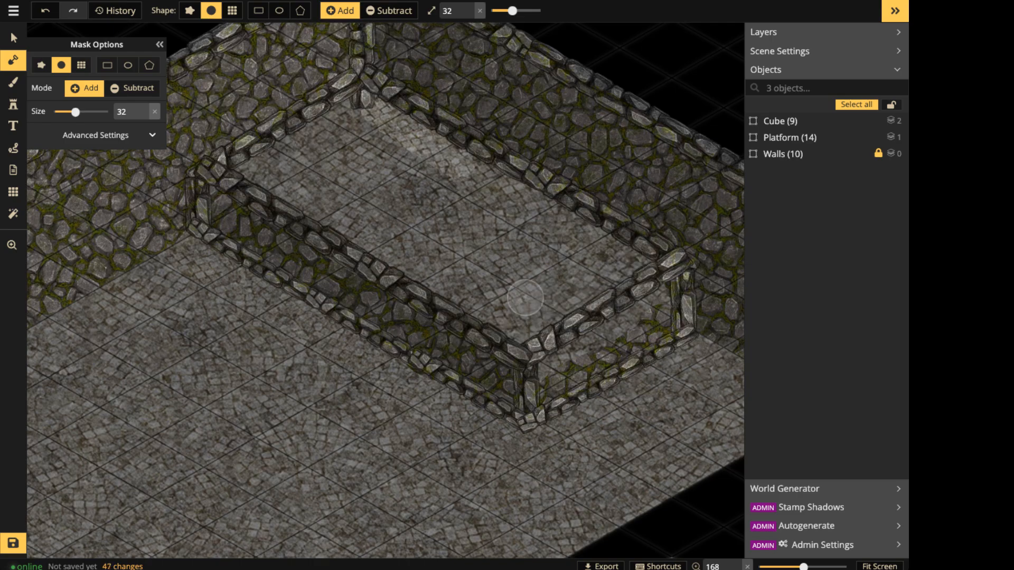
Enter the Walls group and move the vertical Sewer Rock Walls stamp in the back corner upward, clear of the platform top.
key("v")
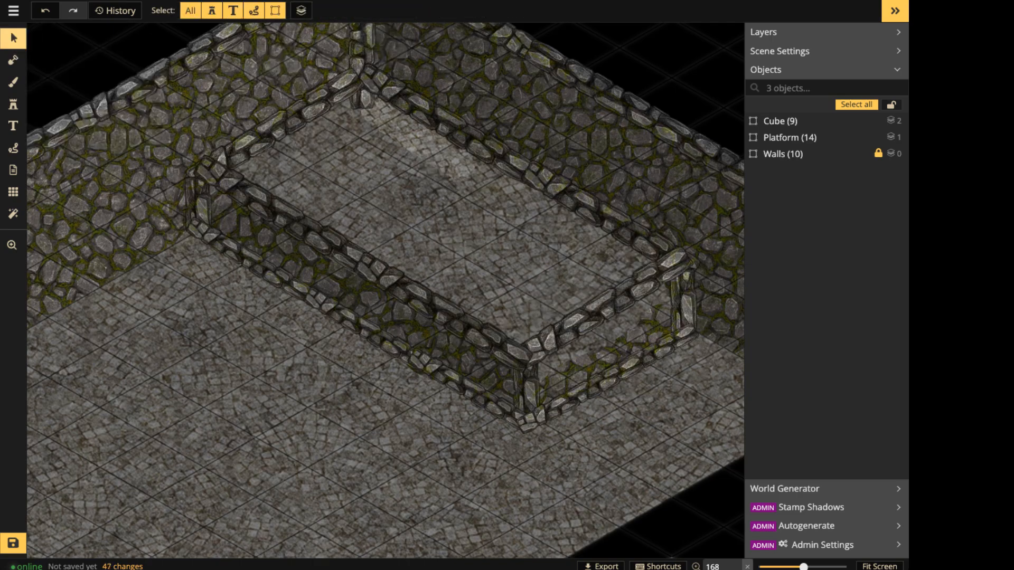
left_click_drag(423, 227, 503, 374)
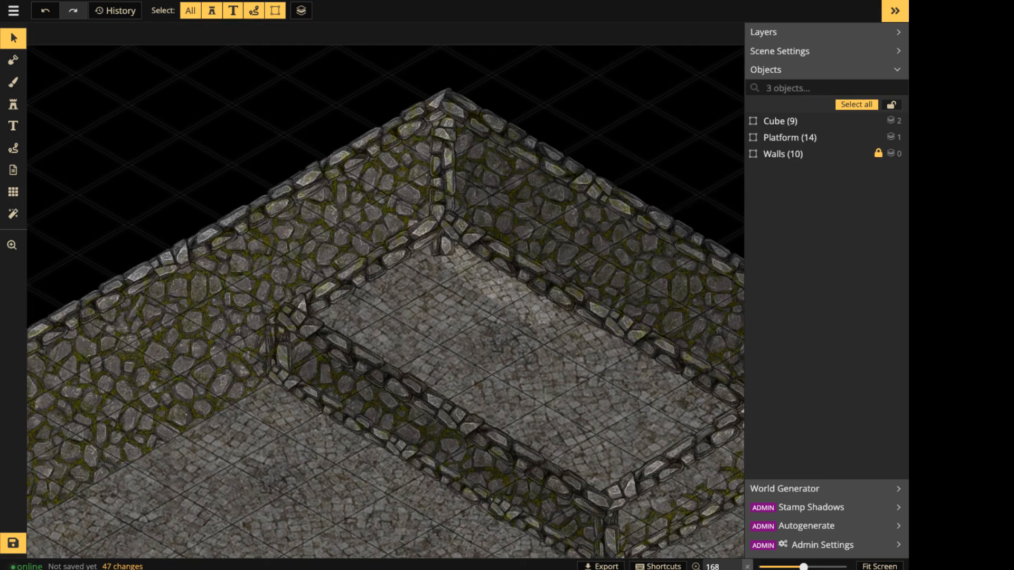
double_click(442, 182)
left_click(443, 182)
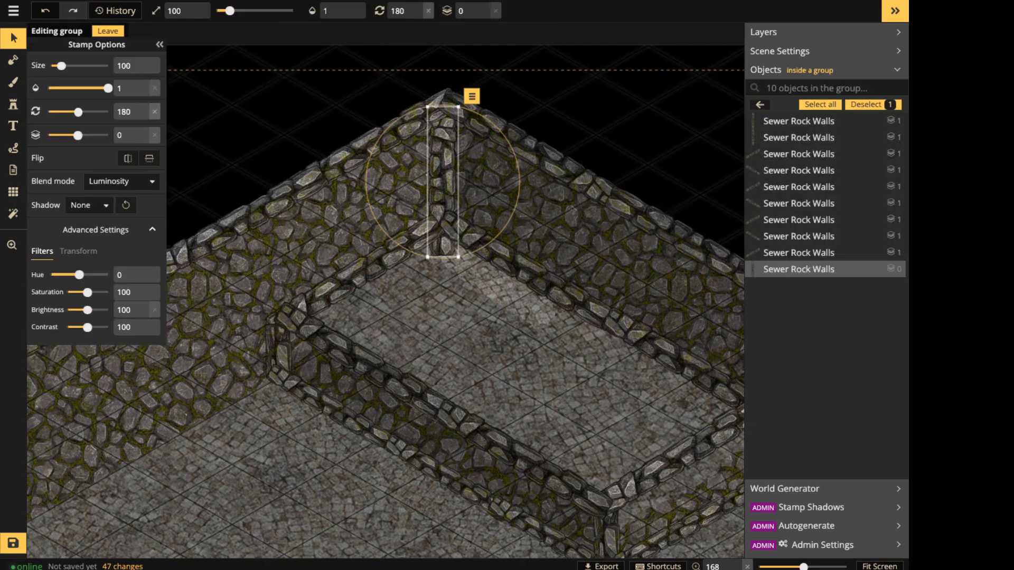
left_click_drag(443, 182, 444, 161)
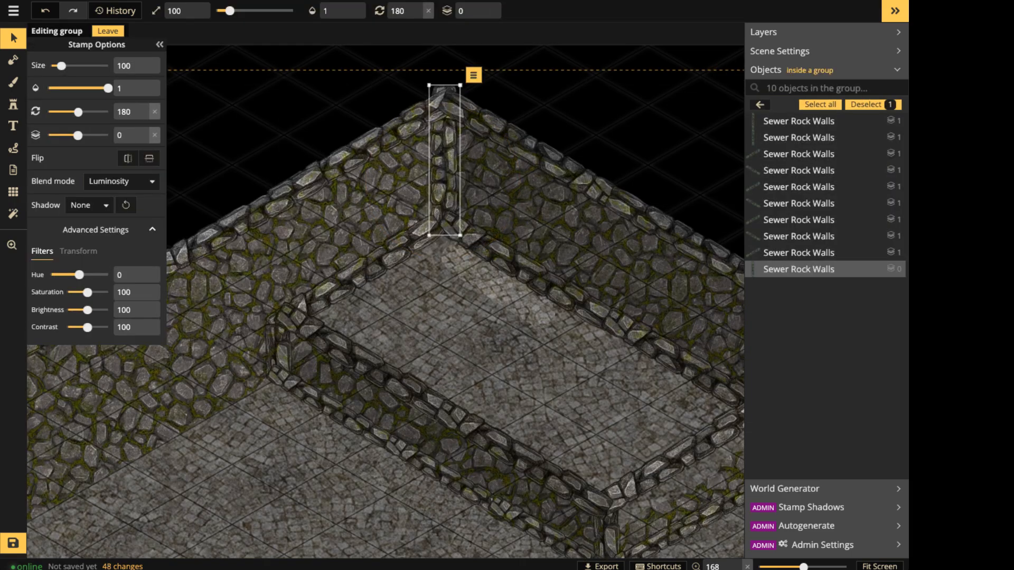
Set the corner stamp's height to 66, nudge it slightly down into place and leave the group.
left_click(78, 251)
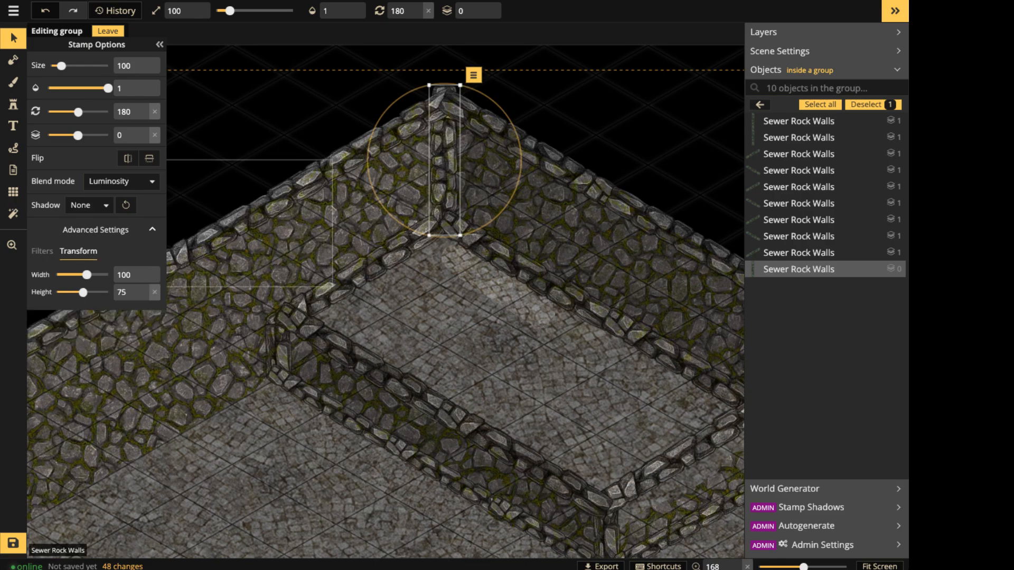
left_click_drag(82, 293, 81, 292)
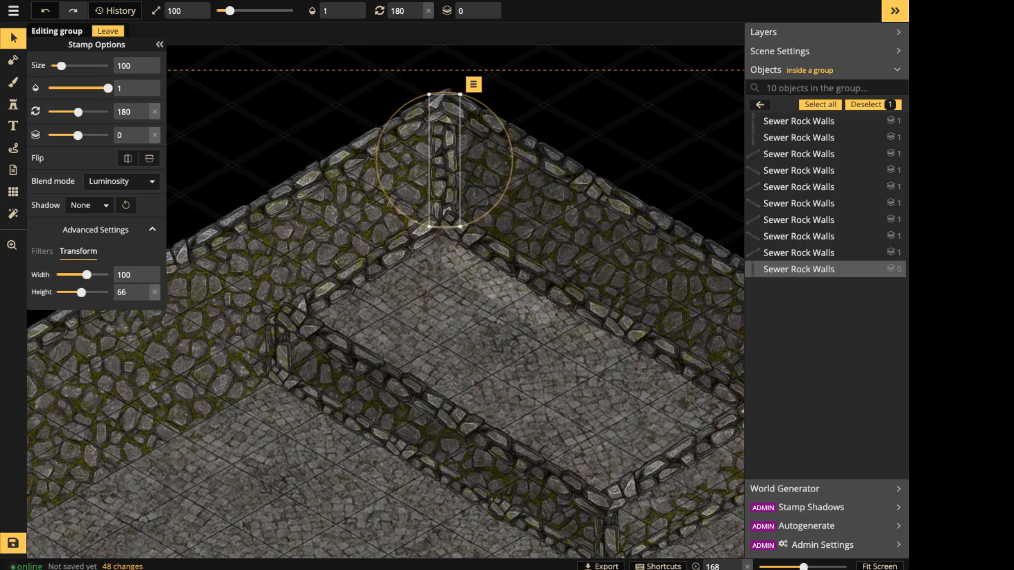
left_click_drag(444, 161, 444, 163)
key("Escape")
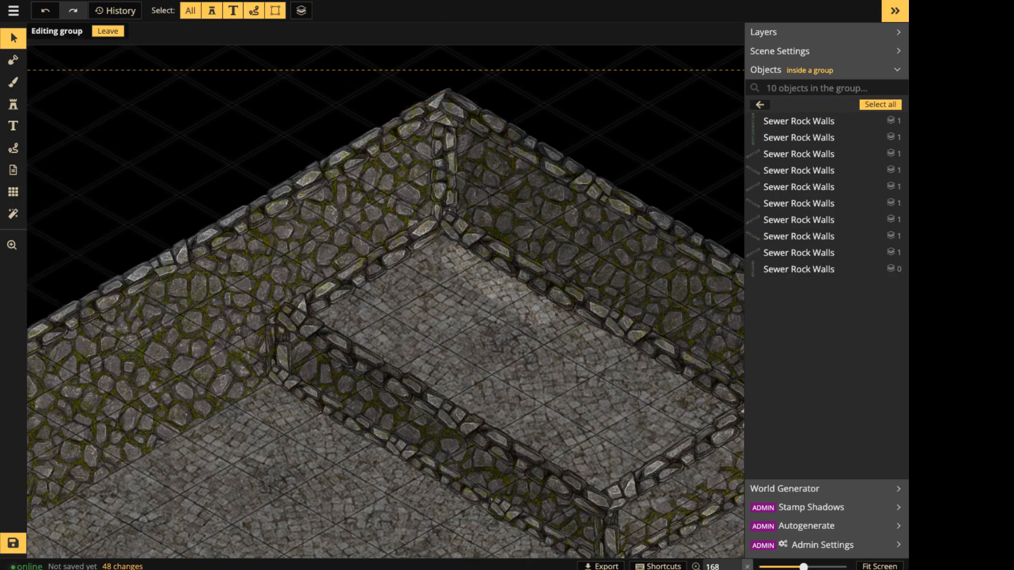
key("Escape")
Paint the platform's short end face with the first mossy stone texture from the favorites at brush size 22.
scroll(620, 478, "down", 1)
key("b")
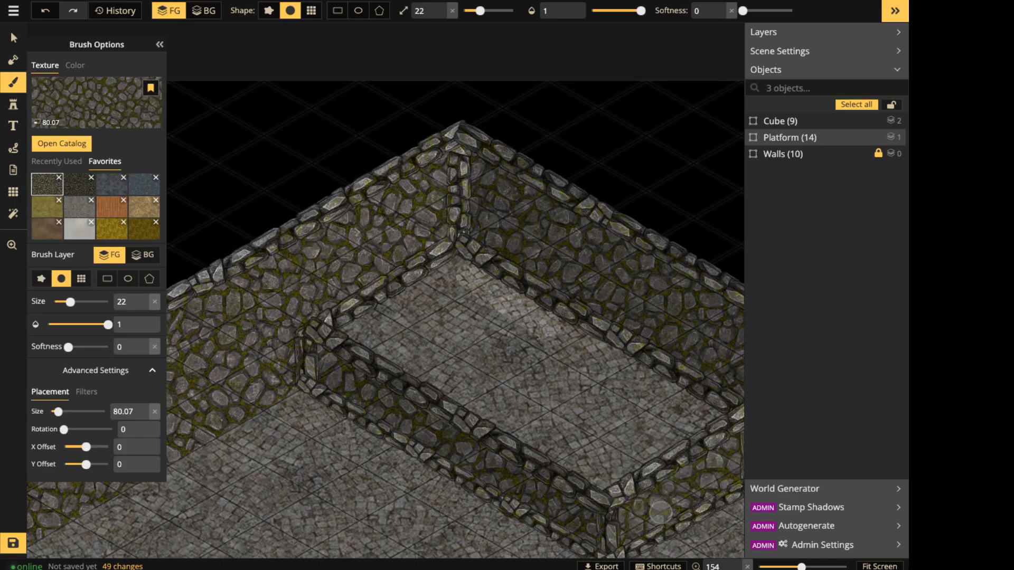
left_click(676, 487)
Choose the grey stone texture from the favorites and repaint the platform's whole top surface with it.
left_click(78, 208)
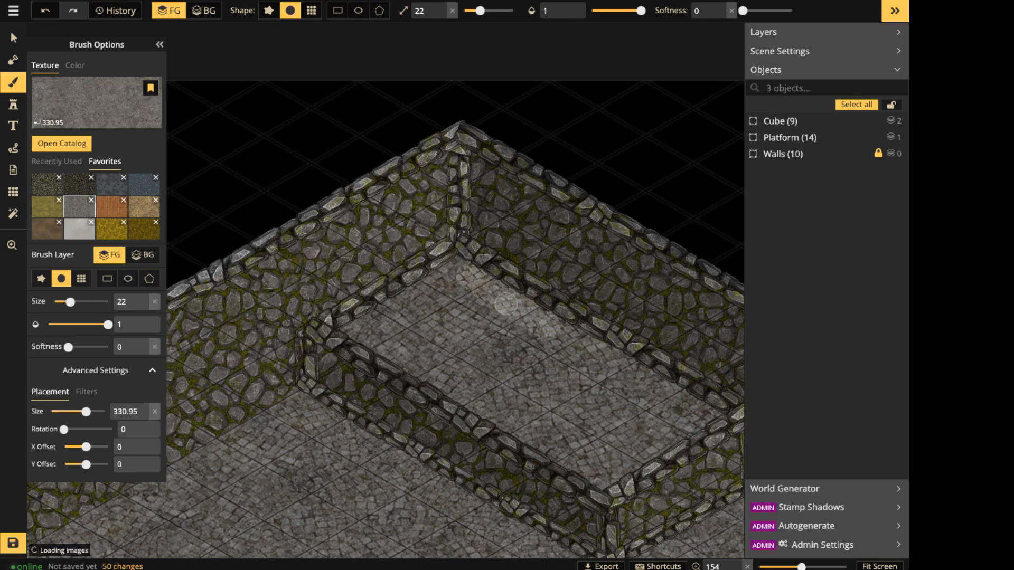
mouse_move(470, 271)
left_mouse_down()
mouse_move(478, 297)
mouse_move(557, 346)
mouse_move(448, 273)
mouse_move(361, 320)
mouse_move(464, 385)
mouse_move(449, 284)
mouse_move(468, 319)
mouse_move(533, 376)
mouse_move(555, 449)
mouse_move(602, 478)
mouse_move(655, 450)
mouse_move(657, 378)
mouse_move(592, 346)
mouse_move(651, 391)
mouse_move(660, 415)
left_mouse_up()
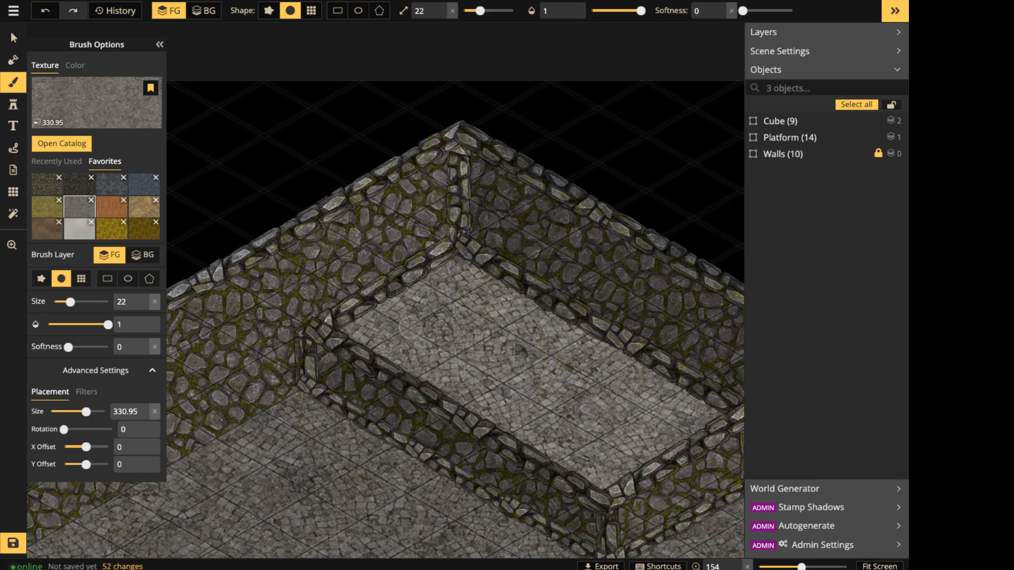
Duplicate the Platform group and place the copy against the long side wall near the front of the room.
scroll(417, 338, "down", 4)
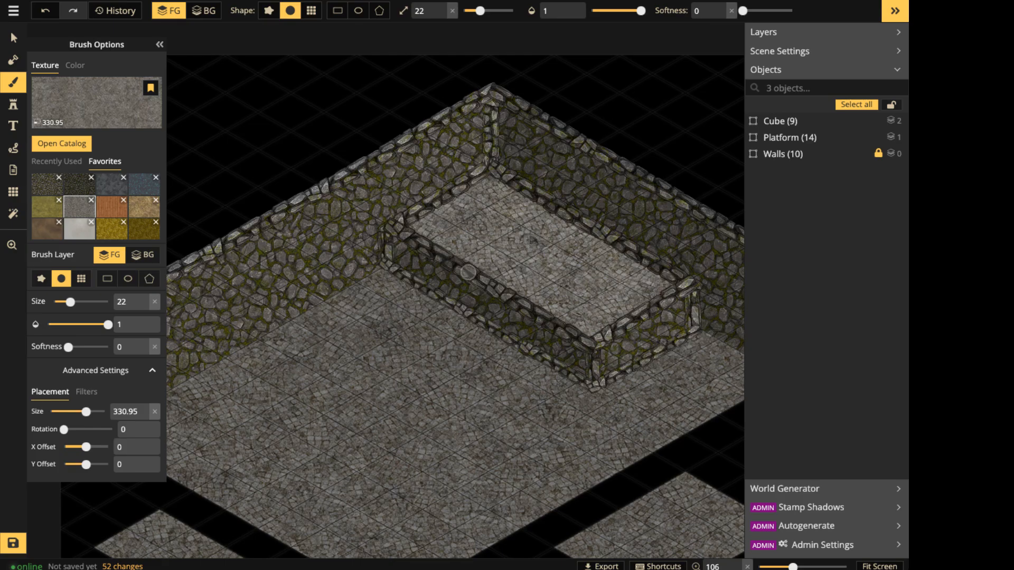
left_click(14, 39)
mouse_move(518, 325)
middle_mouse_down()
mouse_move(339, 342)
mouse_move(448, 301)
middle_mouse_up()
scroll(339, 342, "up", 3)
scroll(339, 342, "down", 3)
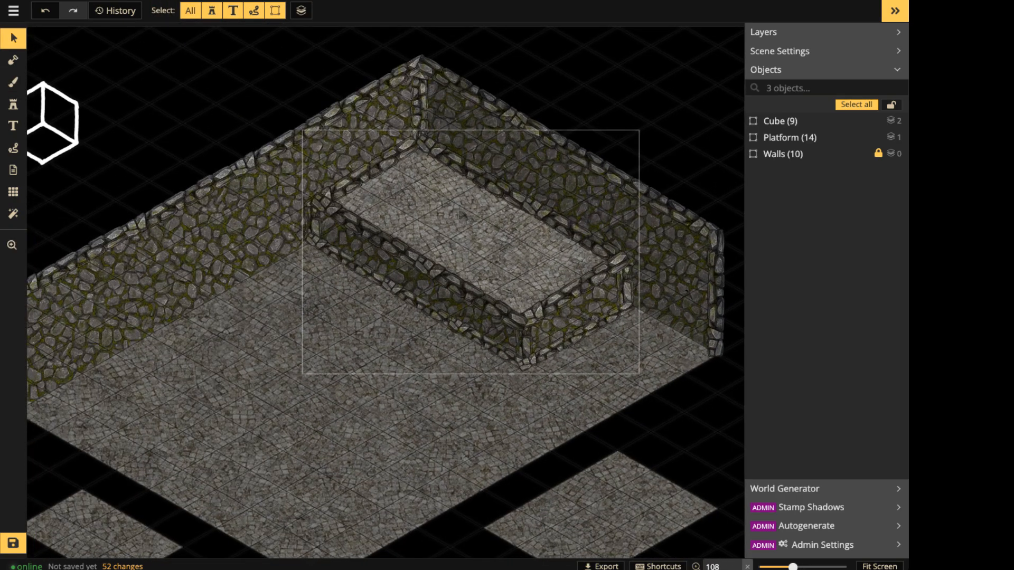
left_click(461, 216)
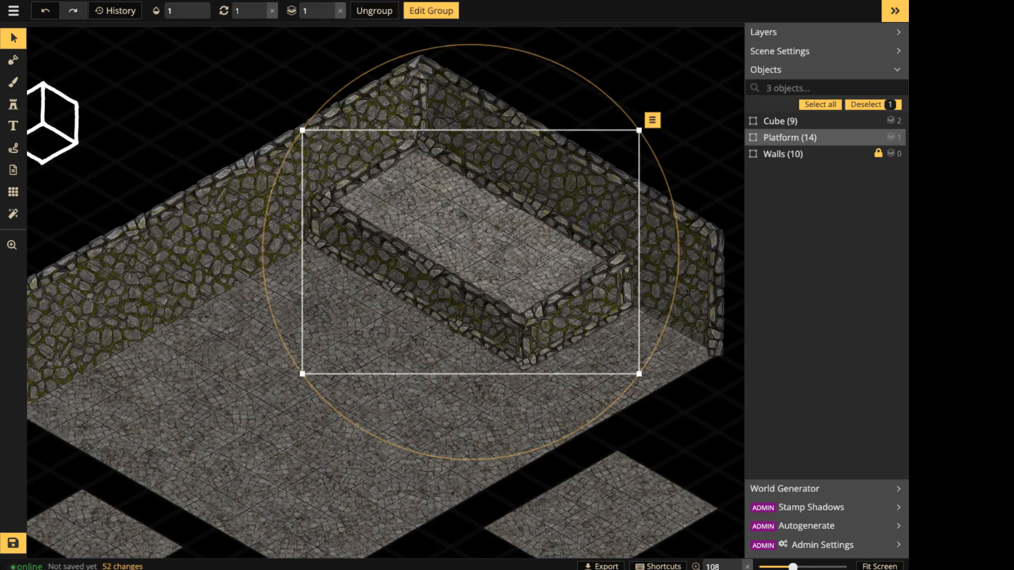
key("ctrl+c")
key("ctrl+v")
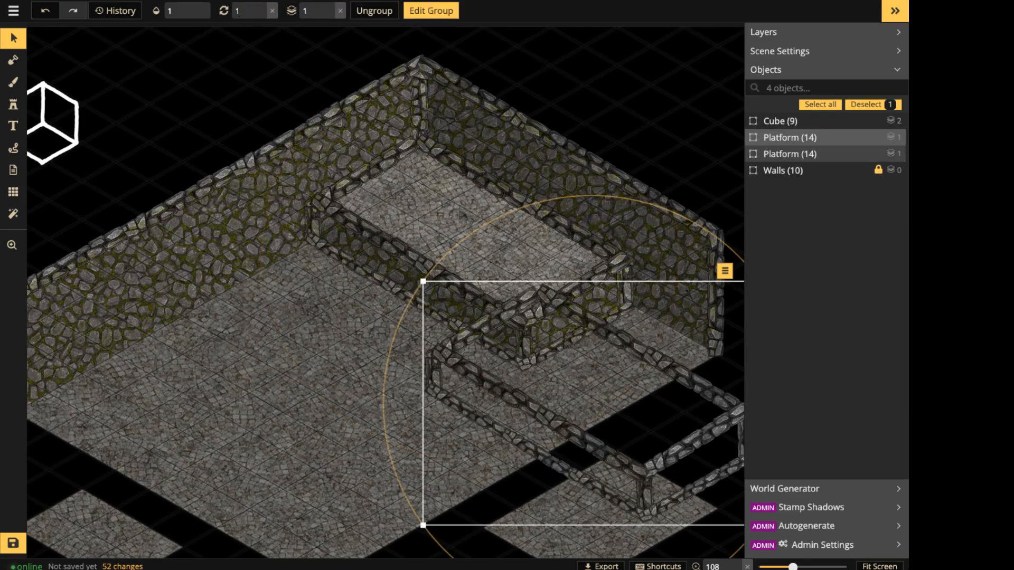
left_click_drag(581, 406, 247, 397)
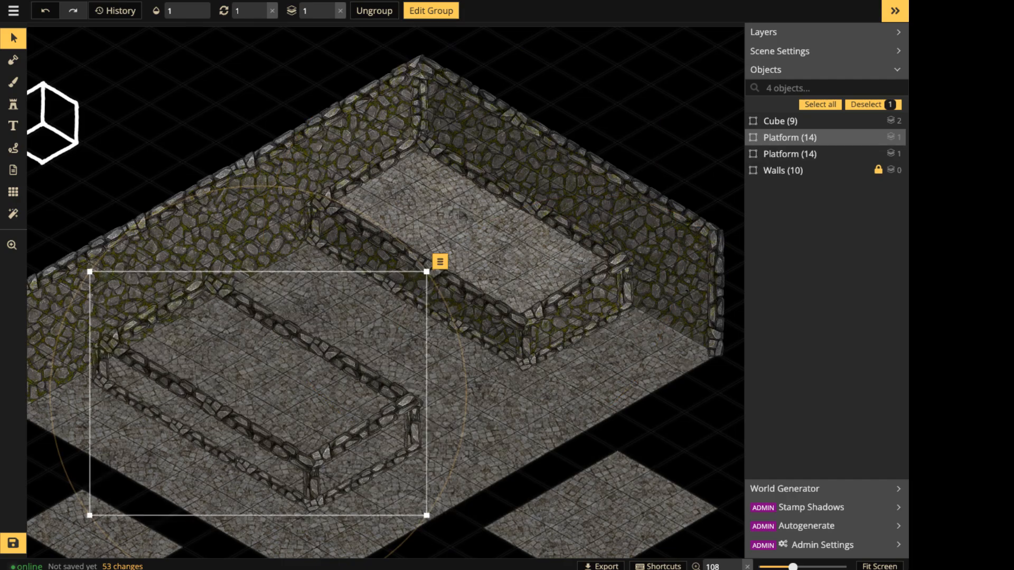
middle_click_drag(248, 396, 399, 352)
left_click_drag(399, 352, 425, 332)
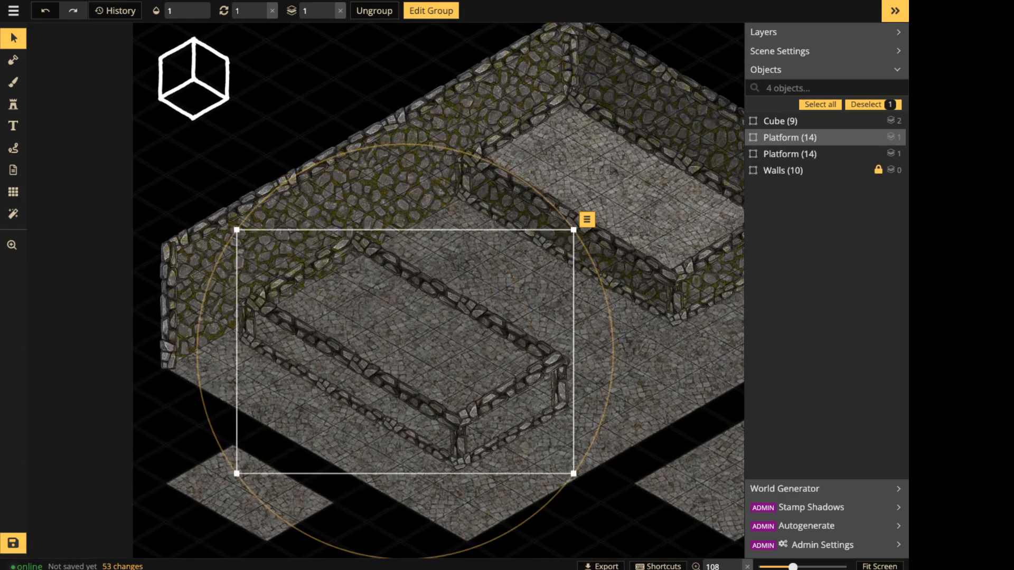
Enter the copied Platform group and delete two stamps from its long front side and one from its back edge.
scroll(425, 332, "up", 3)
double_click(443, 379)
scroll(443, 379, "up", 2)
left_click(442, 379)
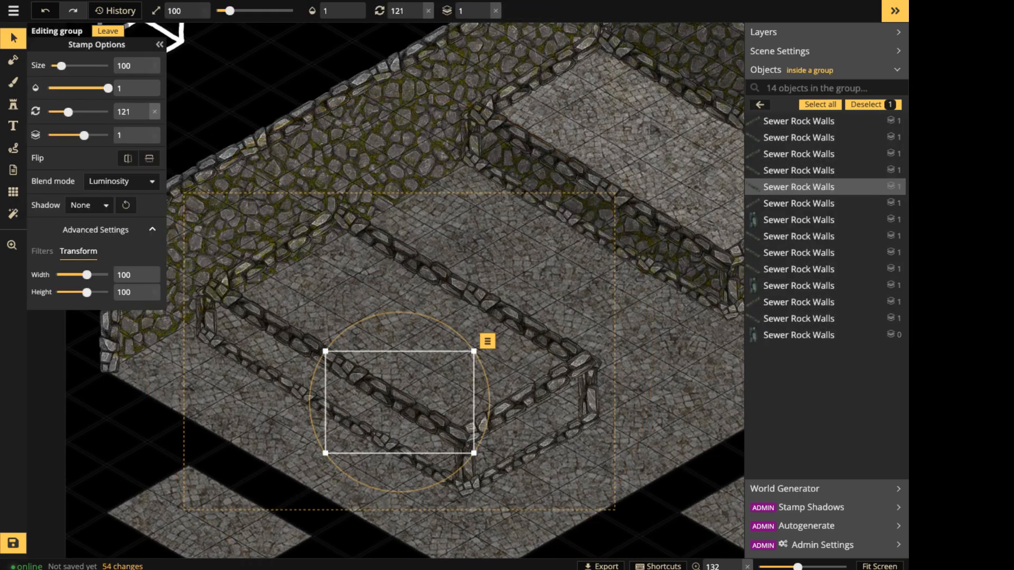
key("Delete")
key("Delete")
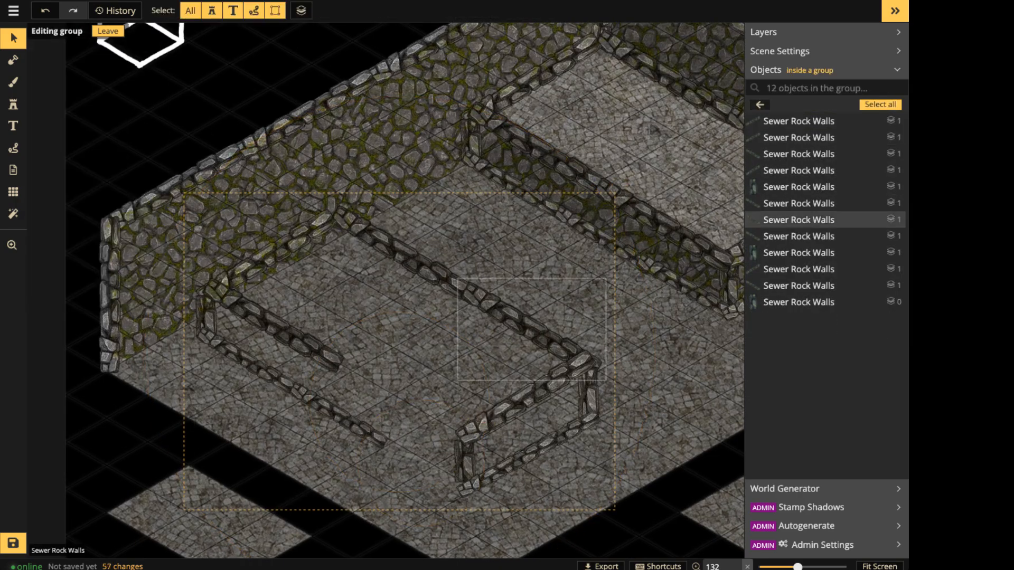
left_click(531, 326)
key("Delete")
Select the five stamps forming the copied platform's detached short end and move them in to meet the remaining long edges.
left_click_drag(428, 349, 574, 471)
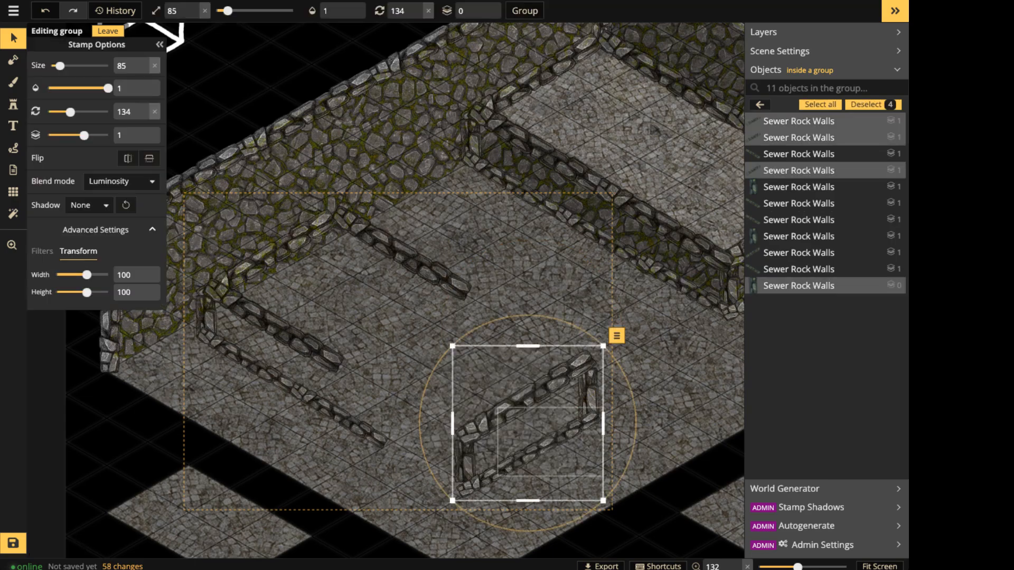
left_click(432, 337)
left_click_drag(432, 337, 408, 355)
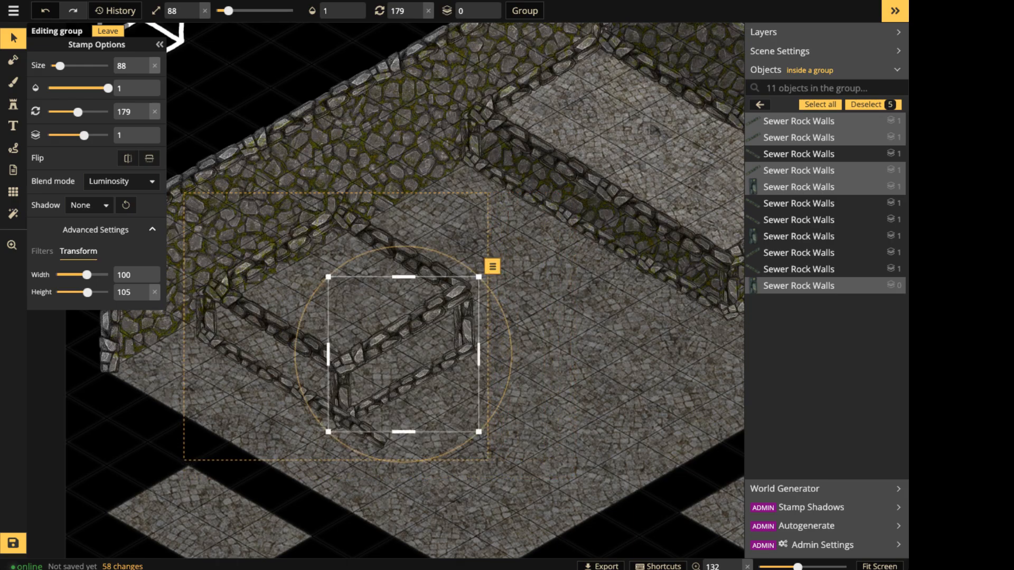
Align the overhanging lower front edge stamp with the platform's corner, leave the group and move the shortened platform away from the wall.
left_click(364, 430)
left_click_drag(364, 431, 330, 411)
key("Escape")
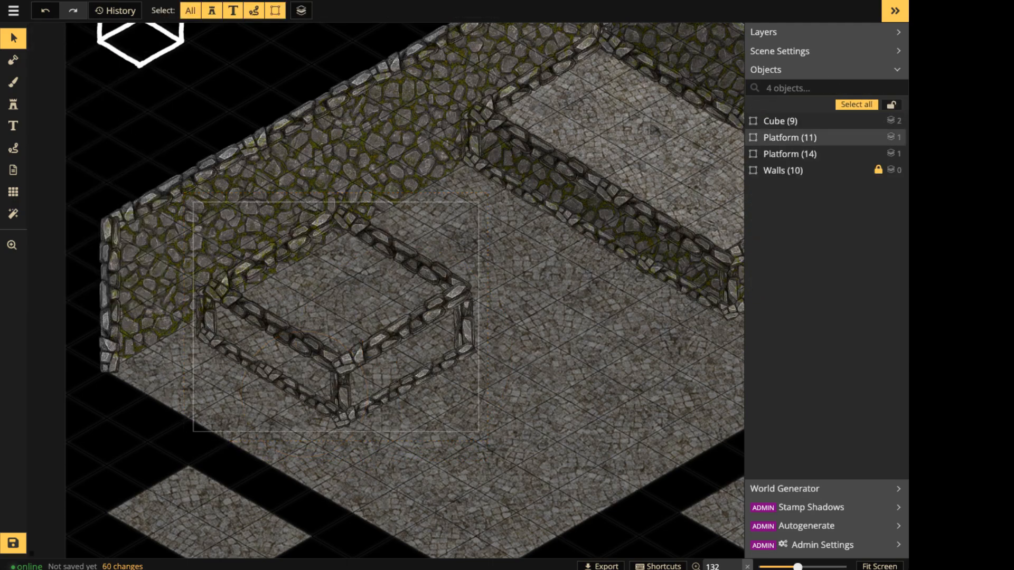
left_click_drag(336, 317, 425, 336)
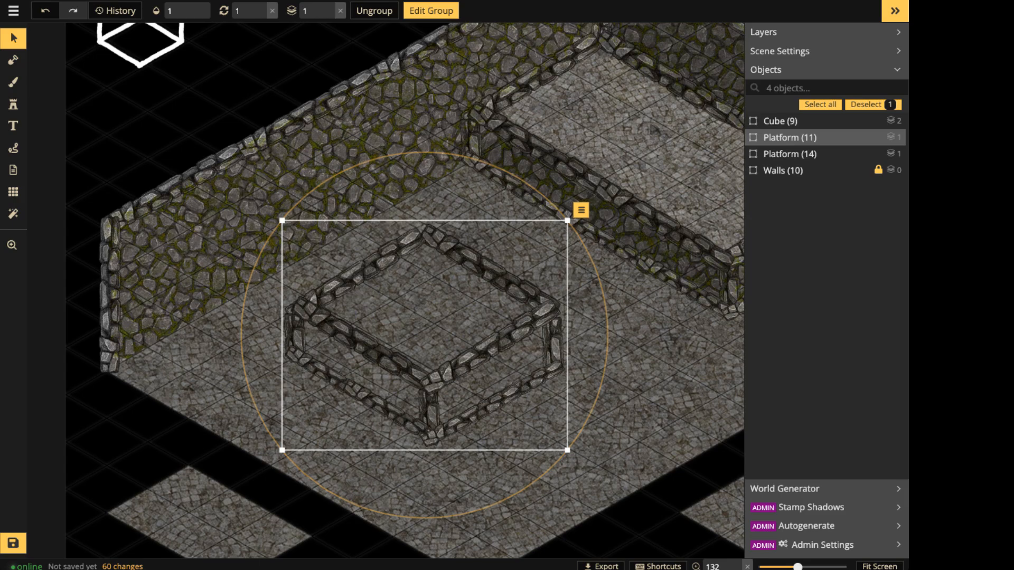
Move the shortened platform group back against the long side wall near the front of the room.
left_click_drag(424, 336, 368, 280)
scroll(375, 281, "down", 3)
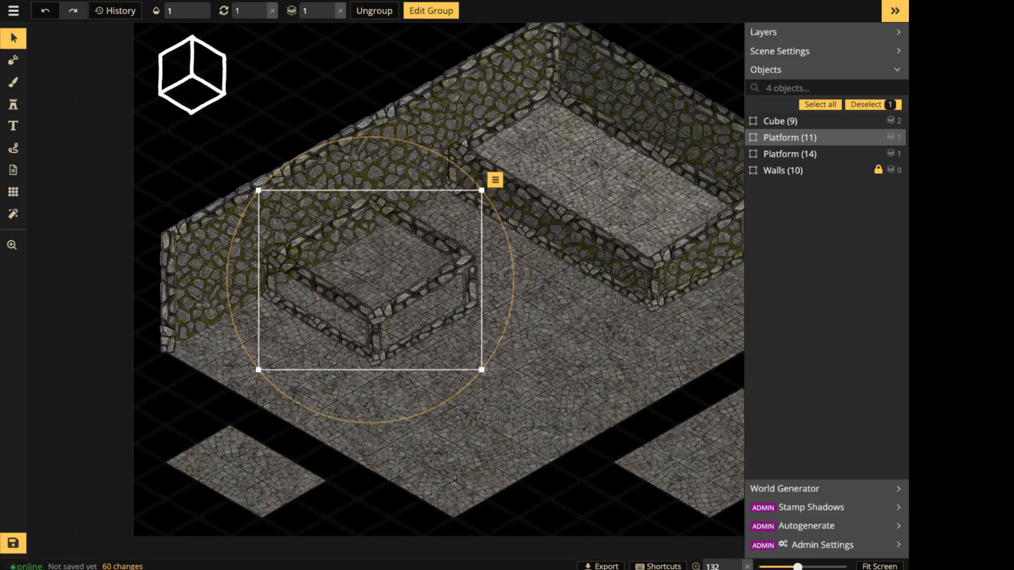
left_click_drag(359, 317, 331, 333)
scroll(326, 348, "up", 3)
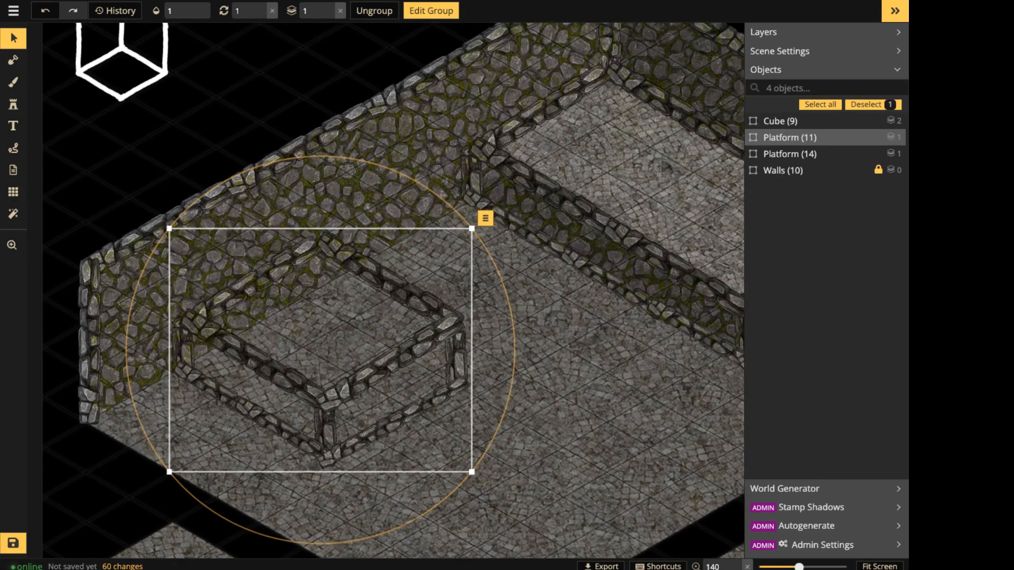
Add mask at size 32 over the platform area overlapping the wall, and brush its top with the light grey paving texture.
left_click(13, 61)
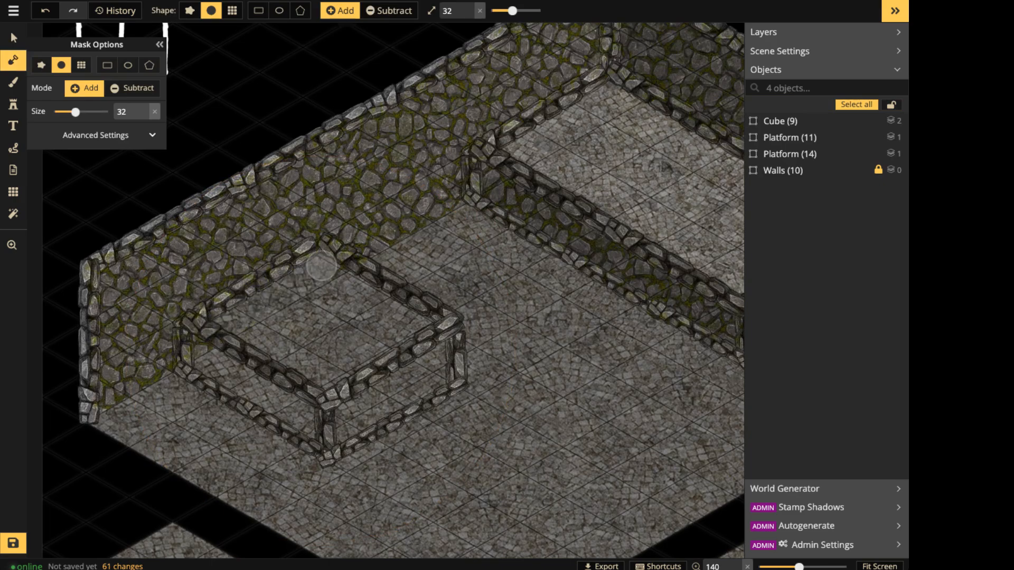
left_click_drag(217, 348, 205, 343)
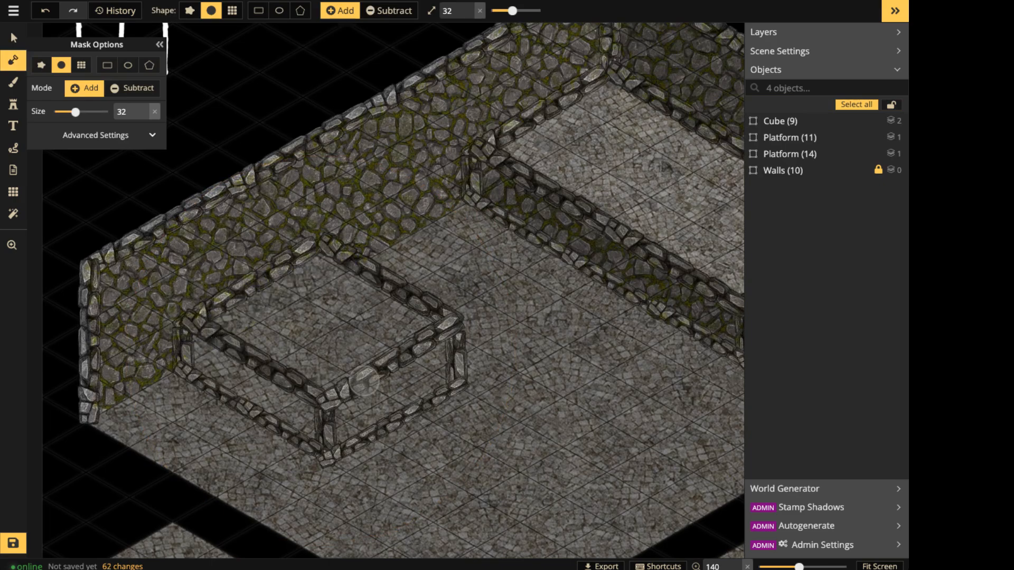
left_click_drag(364, 380, 345, 395)
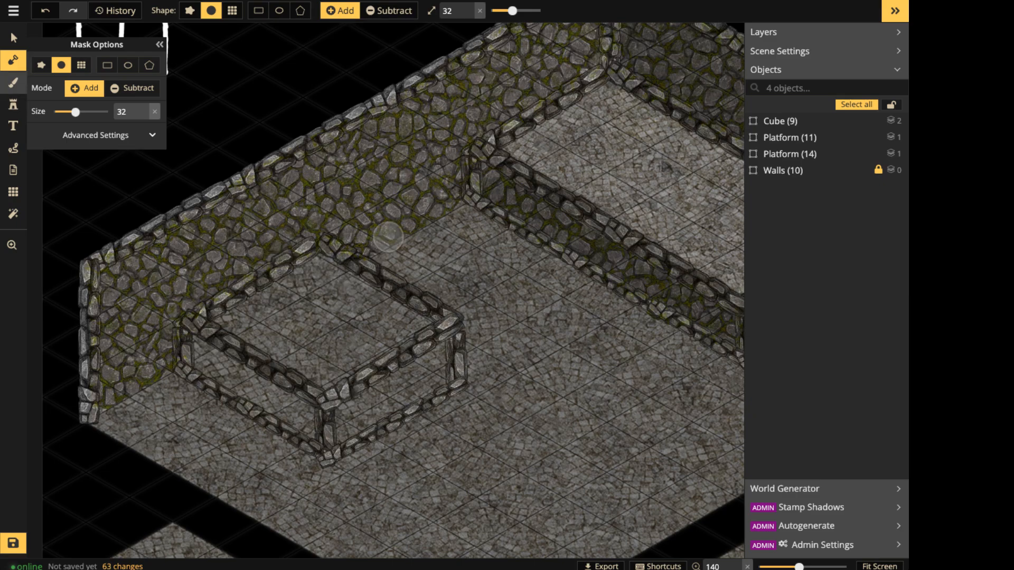
key("b")
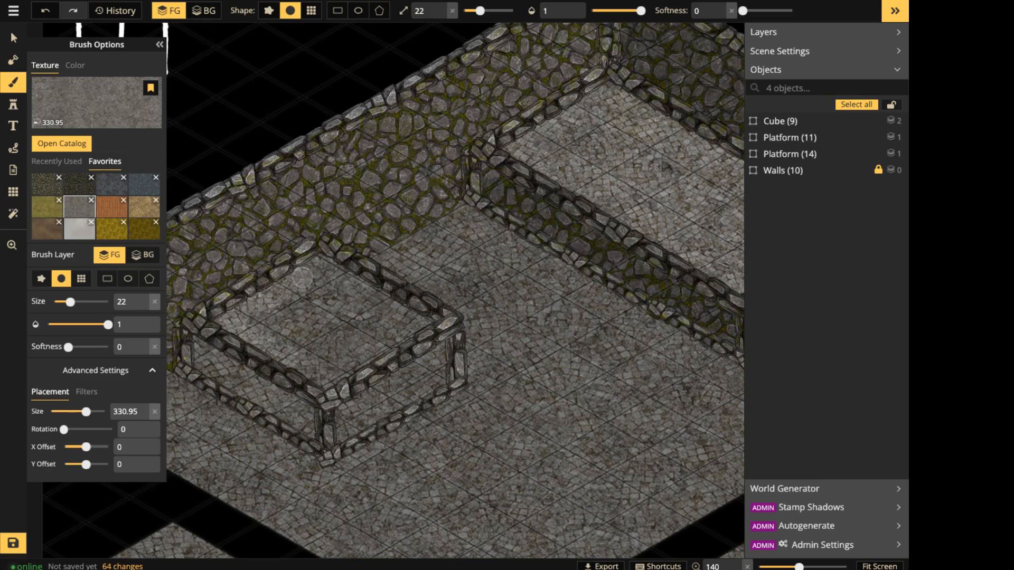
mouse_move(304, 363)
left_mouse_down()
mouse_move(354, 364)
mouse_move(380, 301)
mouse_move(311, 269)
mouse_move(281, 320)
mouse_move(364, 344)
mouse_move(401, 329)
left_mouse_up()
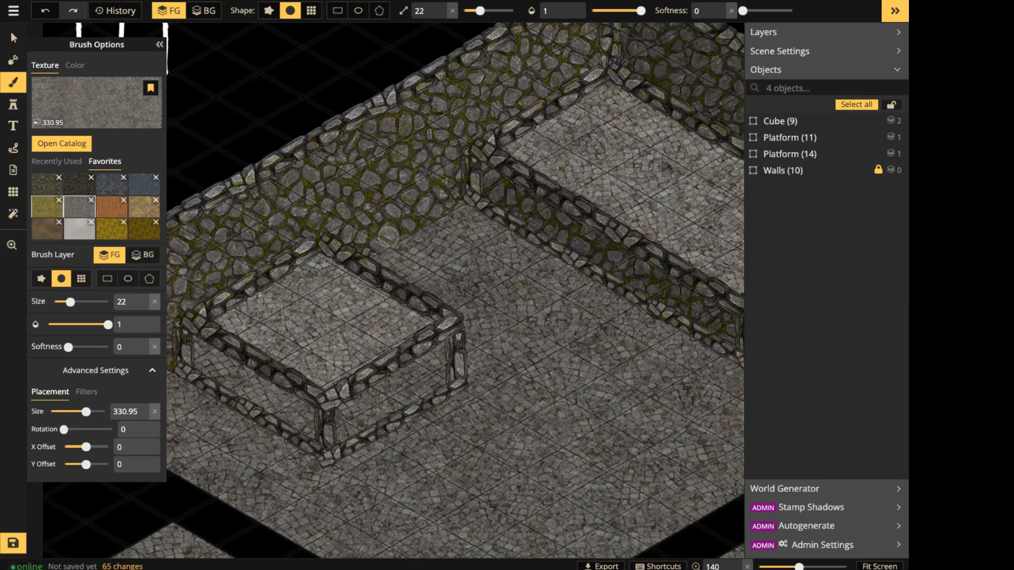
Paint the platform's short end with the lighter mossy stone texture and its long front with the darker mossy stone.
left_click(47, 184)
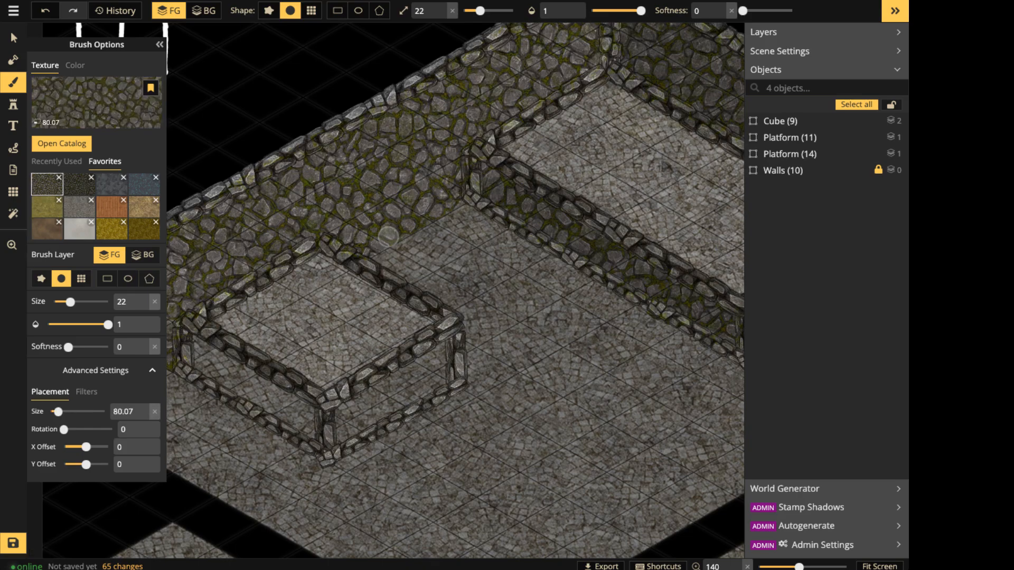
mouse_move(347, 409)
left_mouse_down()
mouse_move(430, 356)
mouse_move(354, 422)
mouse_move(422, 386)
mouse_move(444, 359)
left_mouse_up()
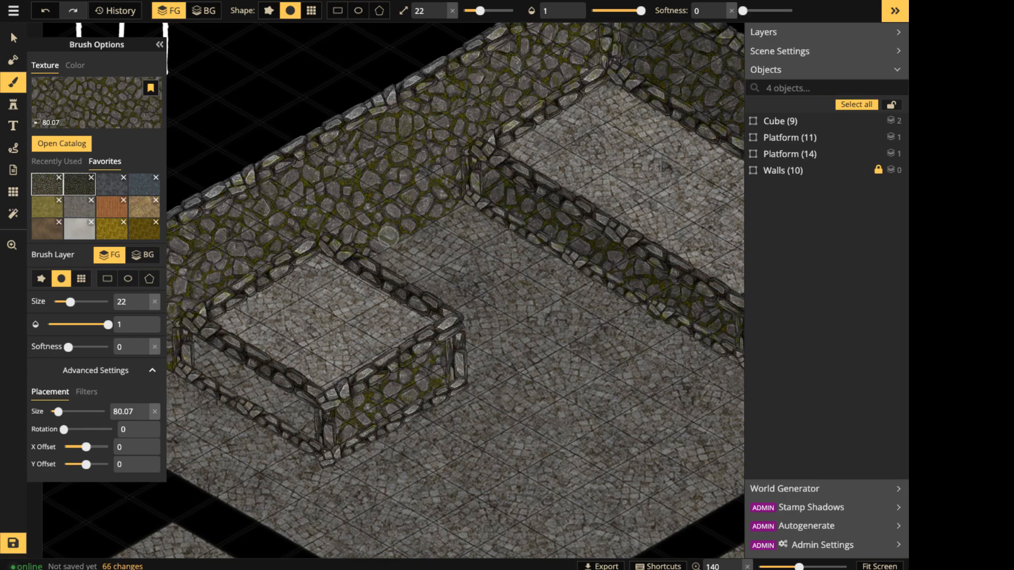
left_click(79, 184)
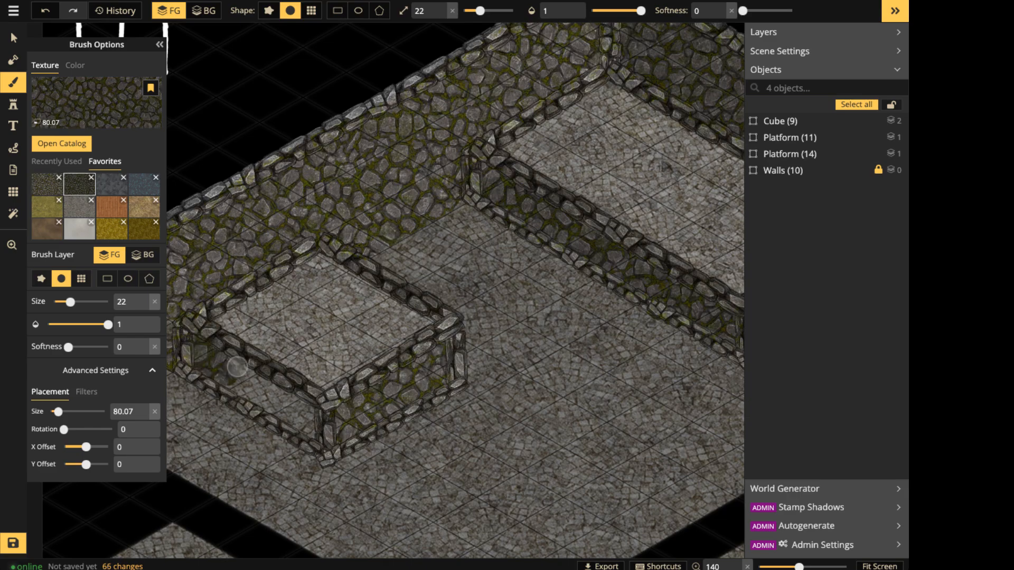
mouse_move(237, 366)
left_mouse_down()
mouse_move(265, 402)
mouse_move(303, 406)
mouse_move(239, 372)
left_mouse_up()
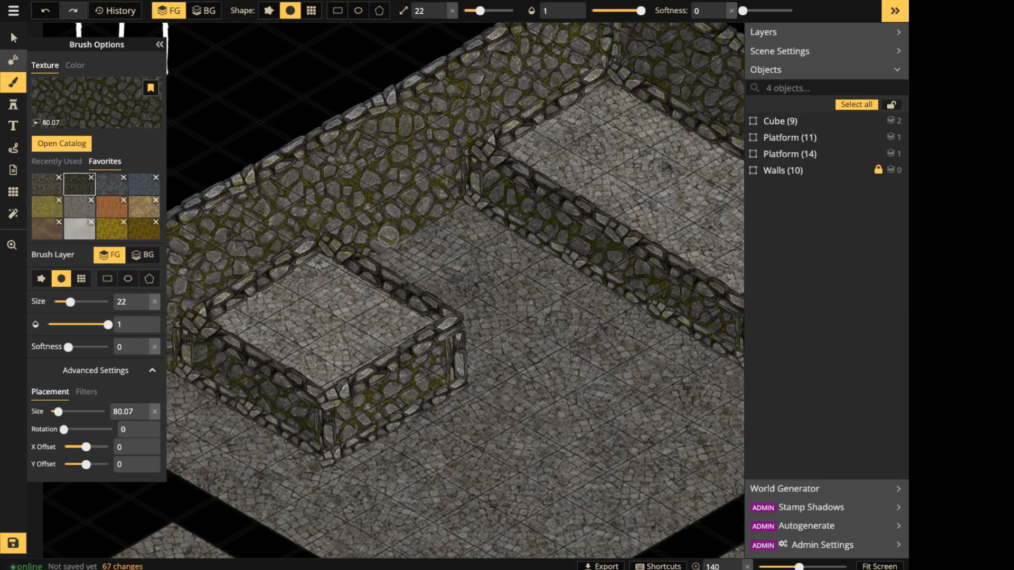
Select the shortened platform group and duplicate it.
left_click(13, 39)
scroll(187, 194, "down", 3)
scroll(219, 221, "down", 1)
key("space")
left_click_drag(219, 221, 199, 267)
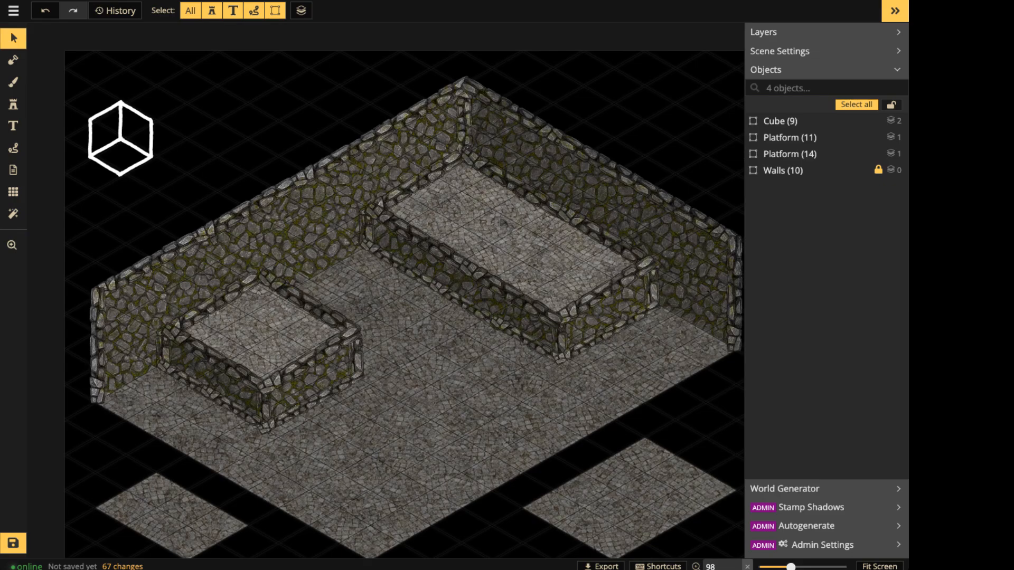
scroll(335, 322, "up", 2)
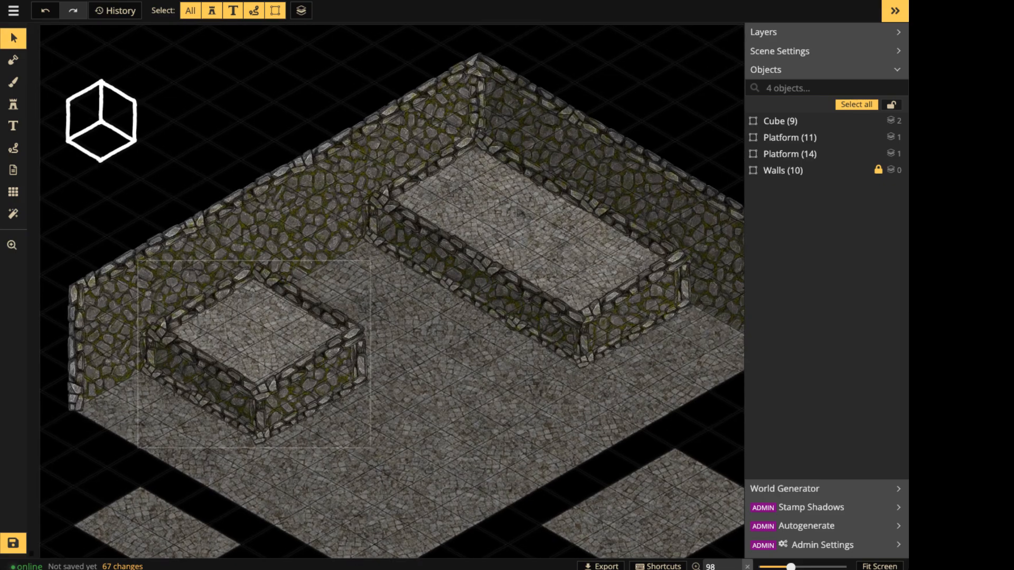
key("space")
left_click_drag(334, 323, 313, 238)
left_click(279, 253)
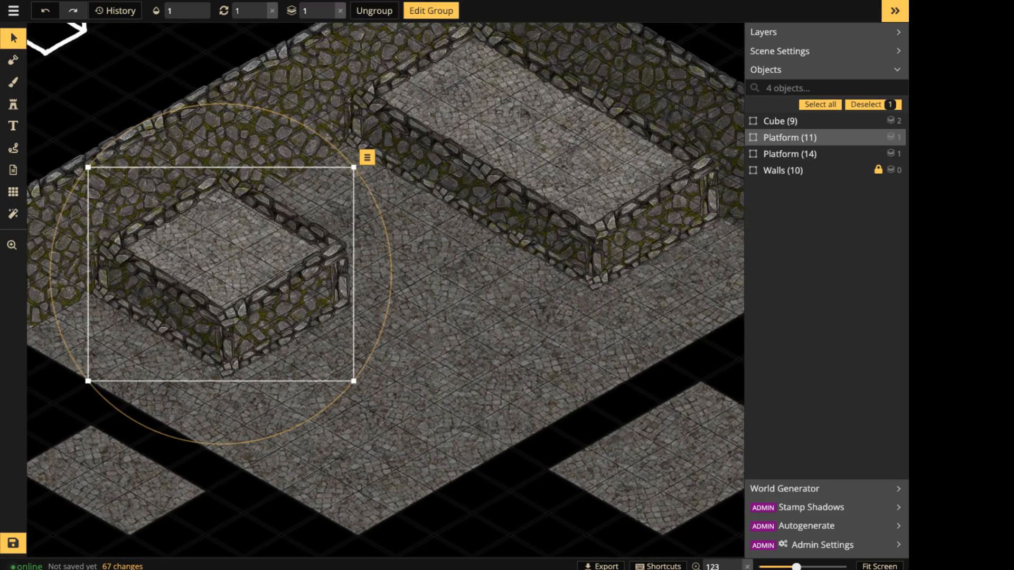
key("ctrl+c")
key("ctrl+v")
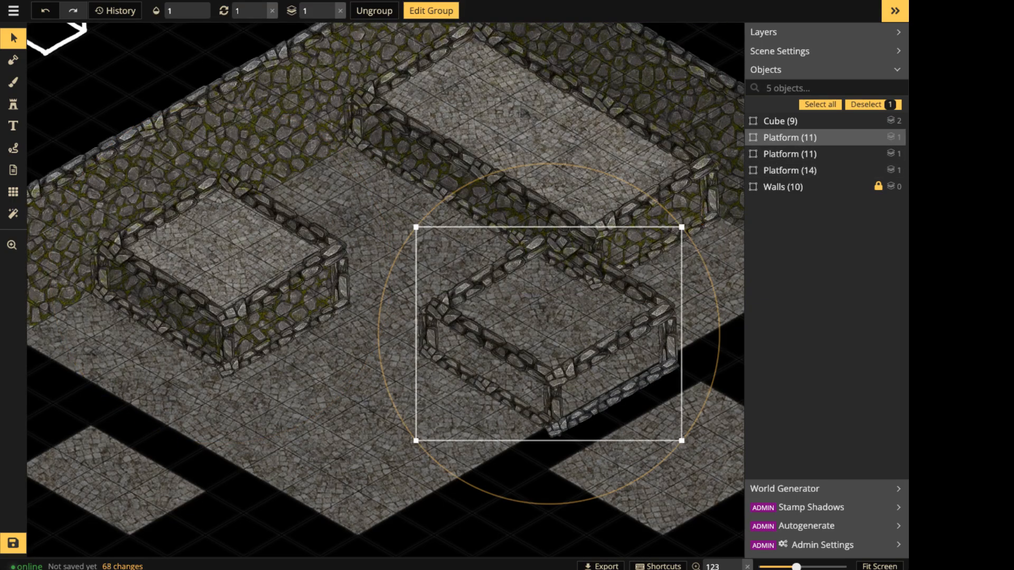
Scale the copied platform down, place it on top of the large platform at the back, and set its layer to 2.
left_click_drag(681, 441, 642, 409)
left_click_drag(549, 334, 496, 233)
left_click(329, 7)
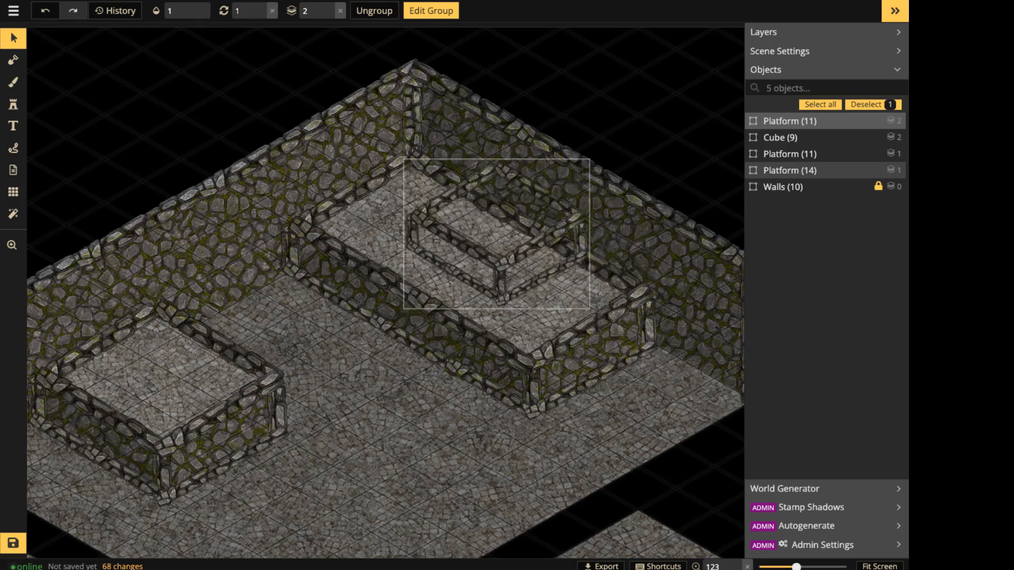
scroll(567, 241, "up", 5)
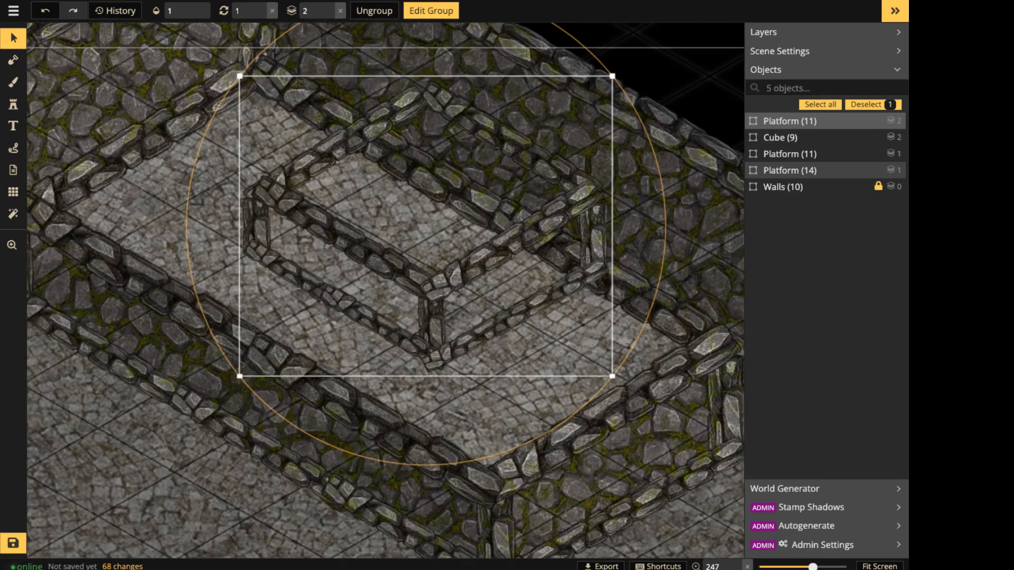
Lock the large Platform group and the first shortened Platform group.
left_click(631, 347)
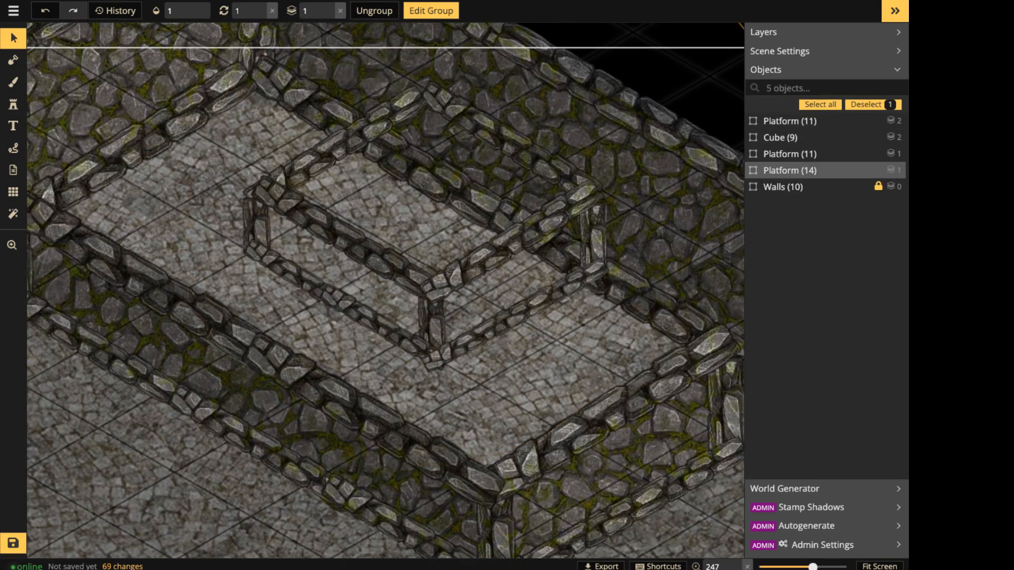
double_click(632, 346)
key("Escape")
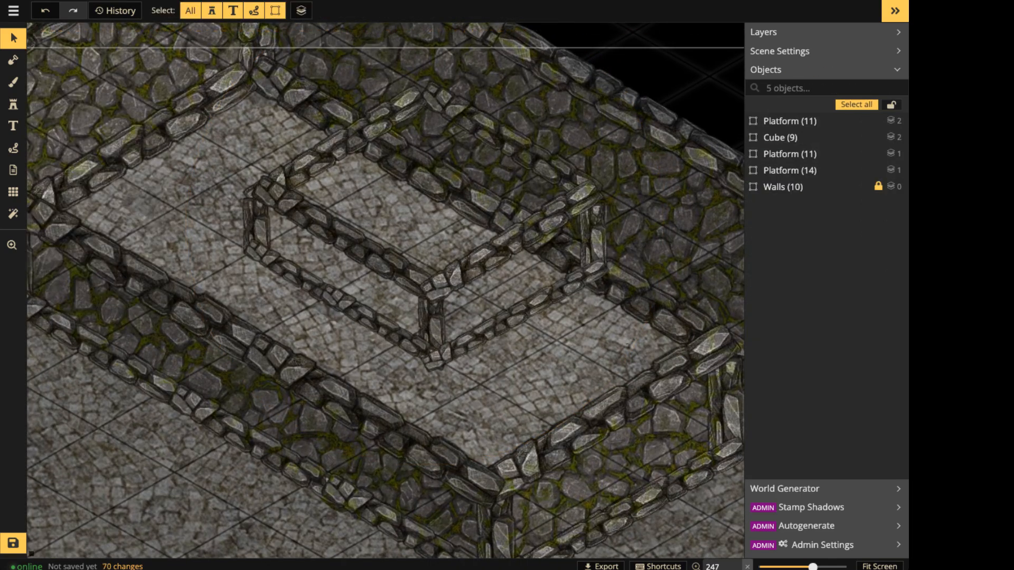
left_click(631, 347)
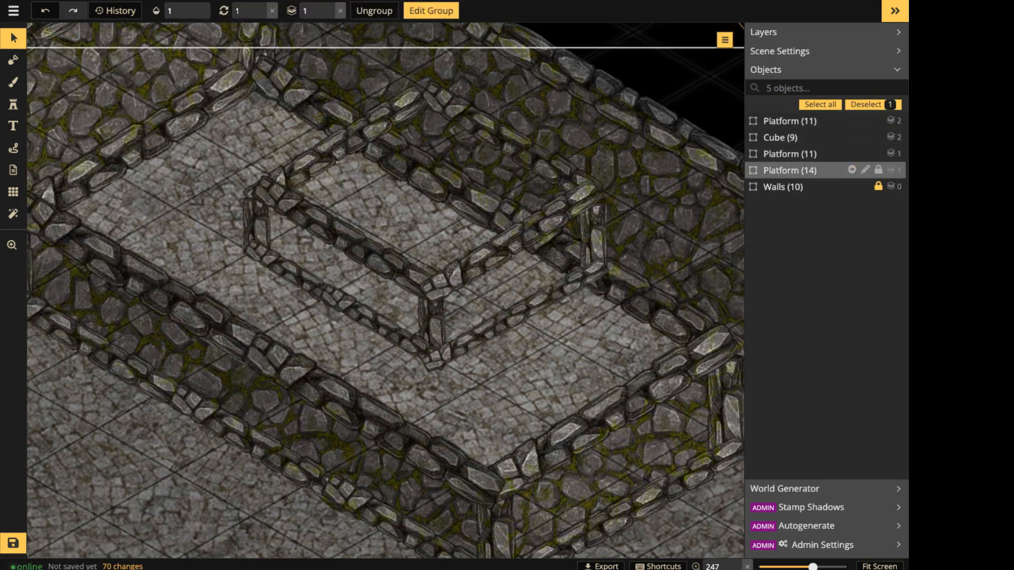
left_click(878, 170)
left_click(878, 154)
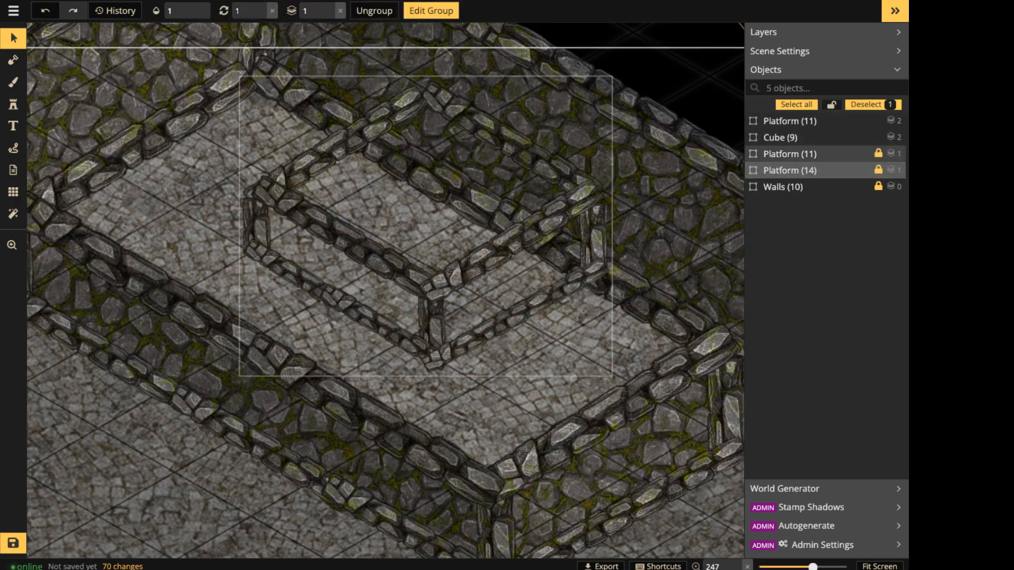
Enter the small upper platform's group and place the square icon stamp at size 282 over its back edge.
left_click(458, 246)
scroll(458, 246, "down", 3)
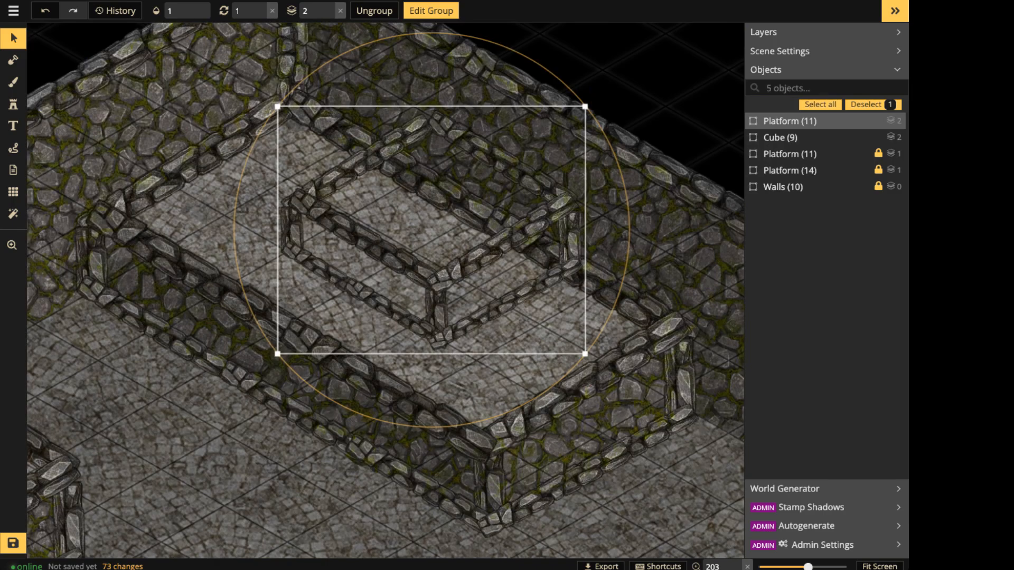
double_click(458, 244)
scroll(459, 244, "up", 4)
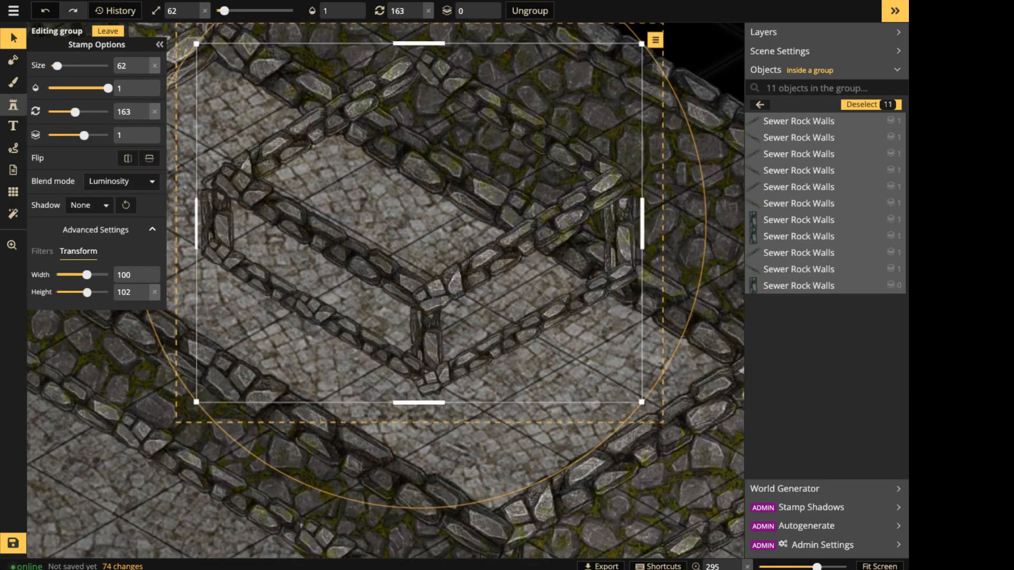
left_click(13, 104)
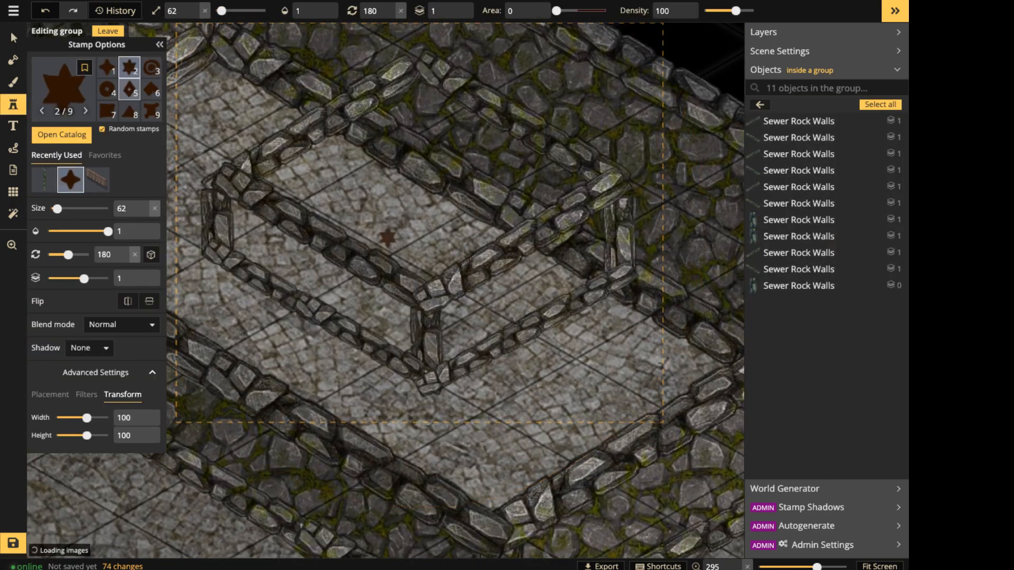
left_click(108, 111)
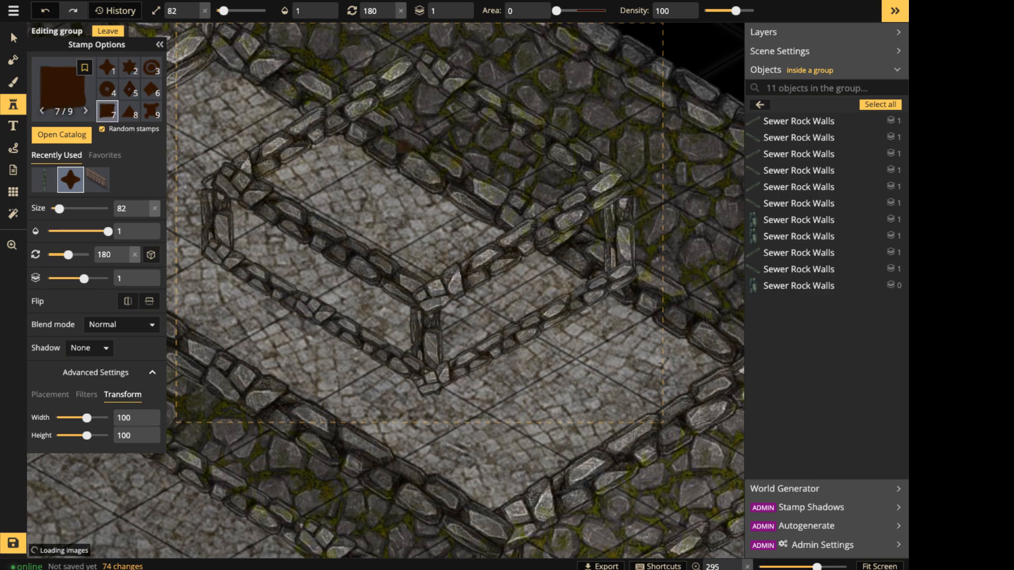
scroll(400, 158, "up", 4, "shift")
left_click(403, 148)
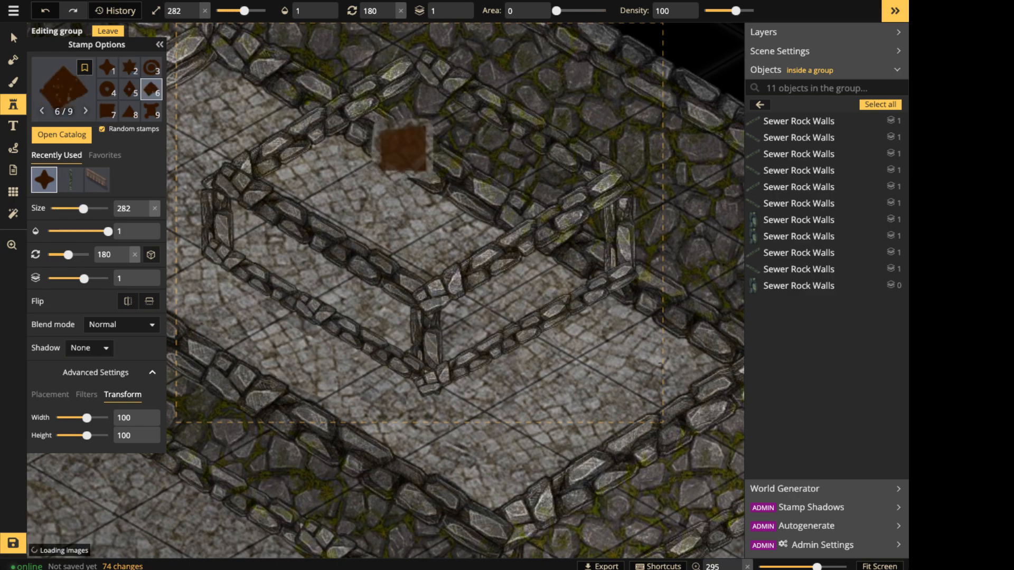
Enlarge the square stamp to 481 on layer 0, rotate it to 210, and spread copies along the small platform's back edge and short end.
left_click(14, 38)
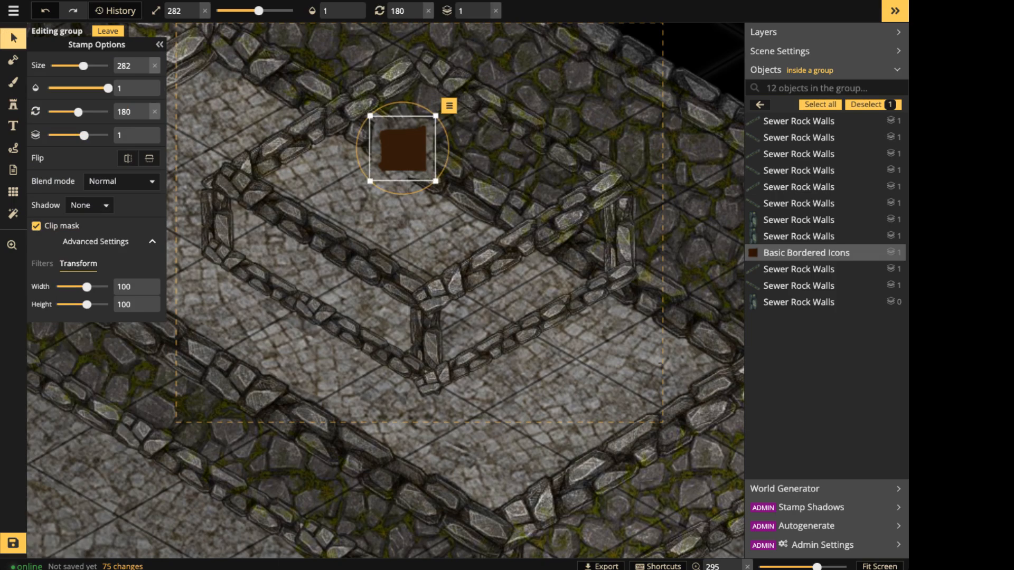
left_click_drag(437, 181, 554, 246)
left_click(485, 15)
scroll(407, 134, "up", 4, "alt")
scroll(395, 144, "down", 2, "alt")
Select all four square stamps and set their opacity to 0.
left_click(513, 200, "shift")
left_click(450, 182, "shift")
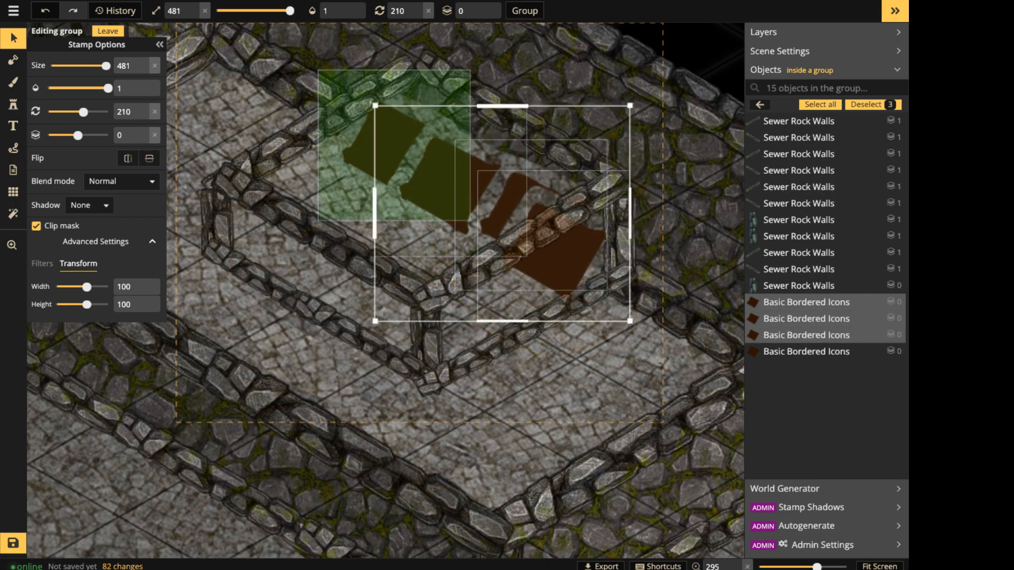
left_click(388, 145, "shift")
left_click_drag(108, 89, 48, 88)
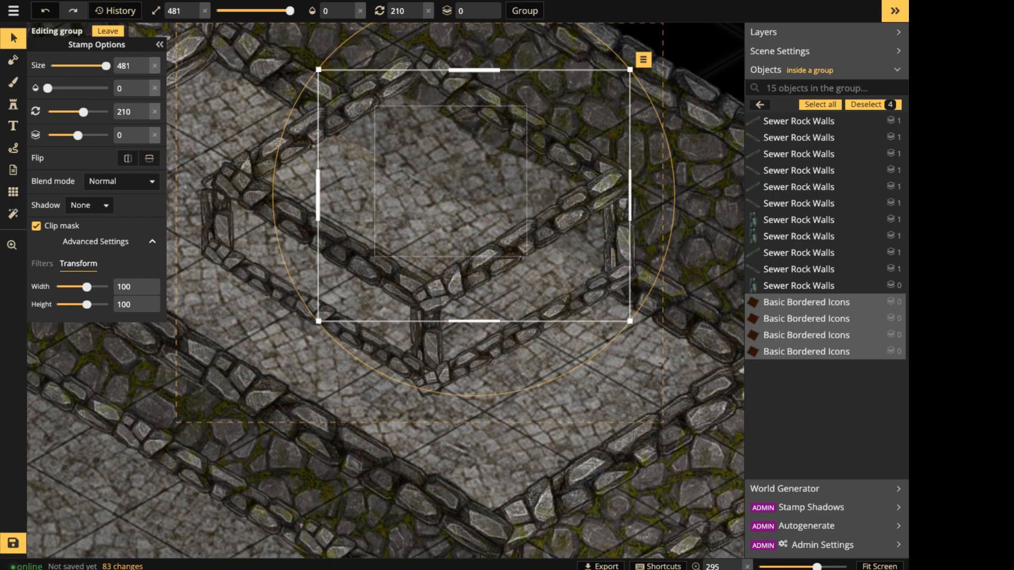
Paint the small platform's long front with the darker mossy stone texture and its short end with the lighter one.
key("b")
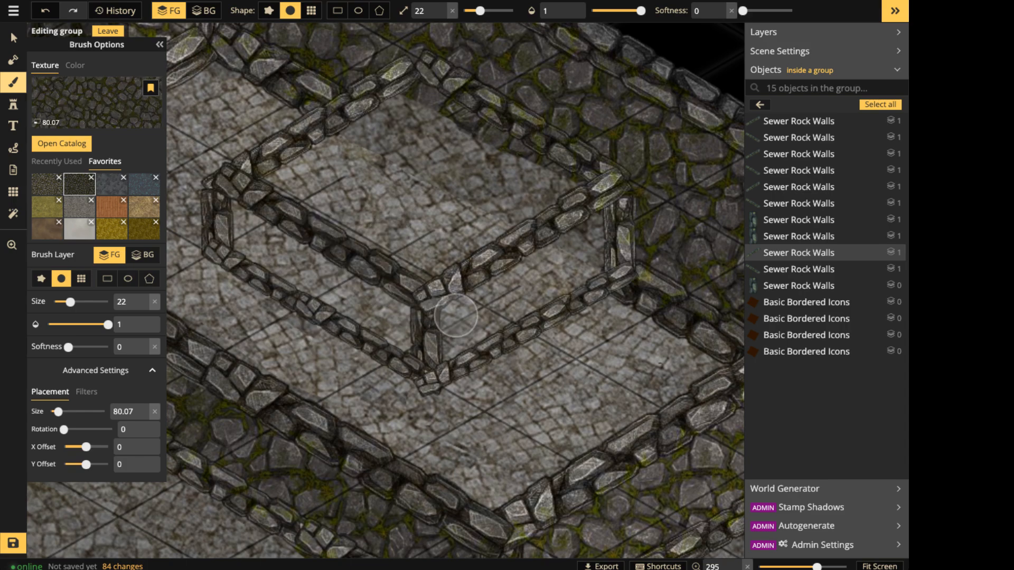
mouse_move(248, 224)
left_mouse_down()
mouse_move(389, 315)
mouse_move(231, 243)
left_mouse_up()
left_click(47, 184)
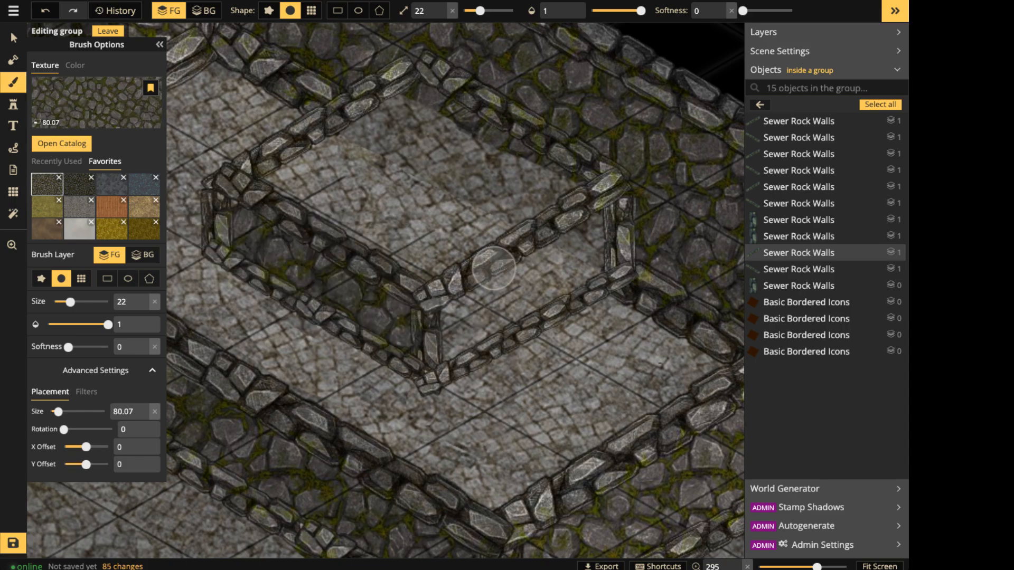
mouse_move(553, 271)
left_mouse_down()
mouse_move(578, 249)
mouse_move(441, 341)
left_mouse_up()
Brush the small platform's top with the light grey paving texture and add mask at size 32 along its back edge.
left_click(79, 206)
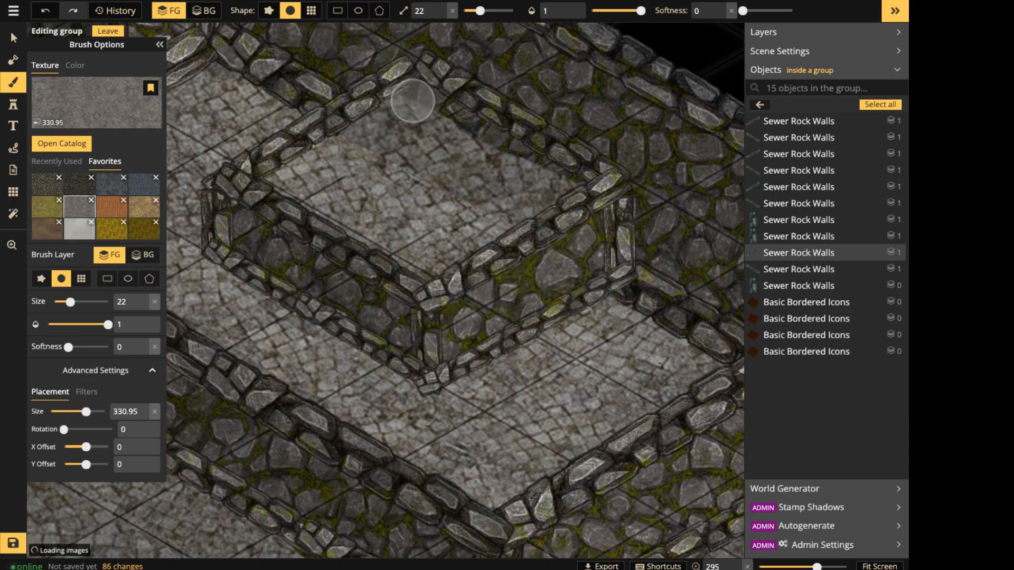
left_click_drag(479, 127, 430, 119)
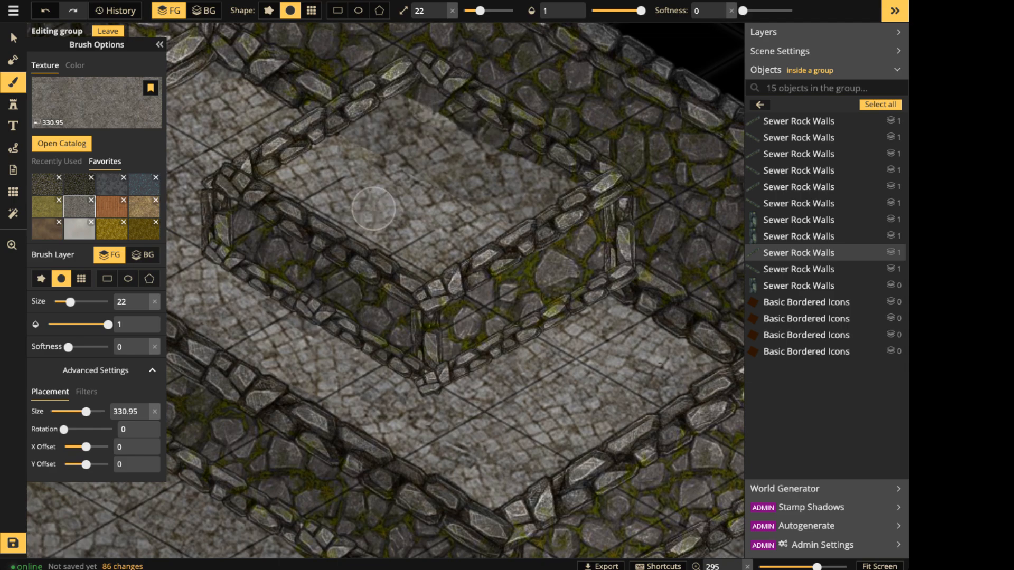
left_click_drag(565, 175, 467, 154)
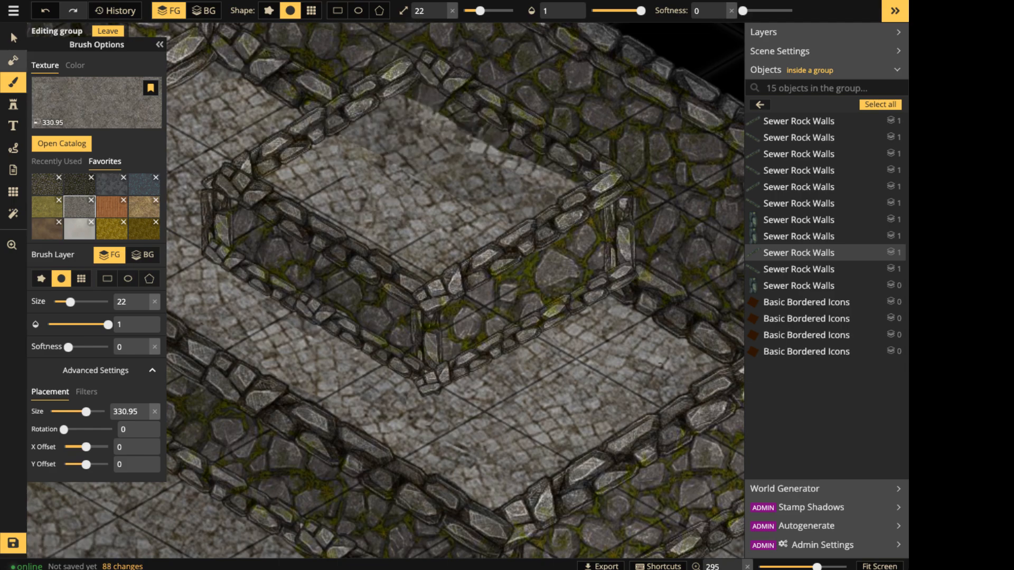
left_click(13, 60)
left_click_drag(412, 105, 556, 181)
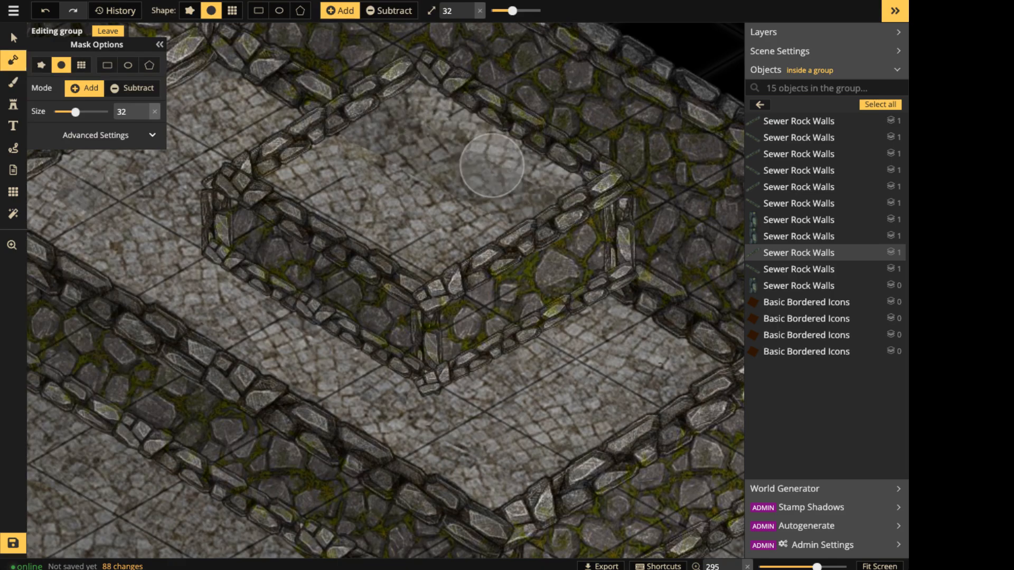
Leave the small upper platform's group, paste a copy of it and place the copy at the floor's front corner.
scroll(350, 143, "down", 10)
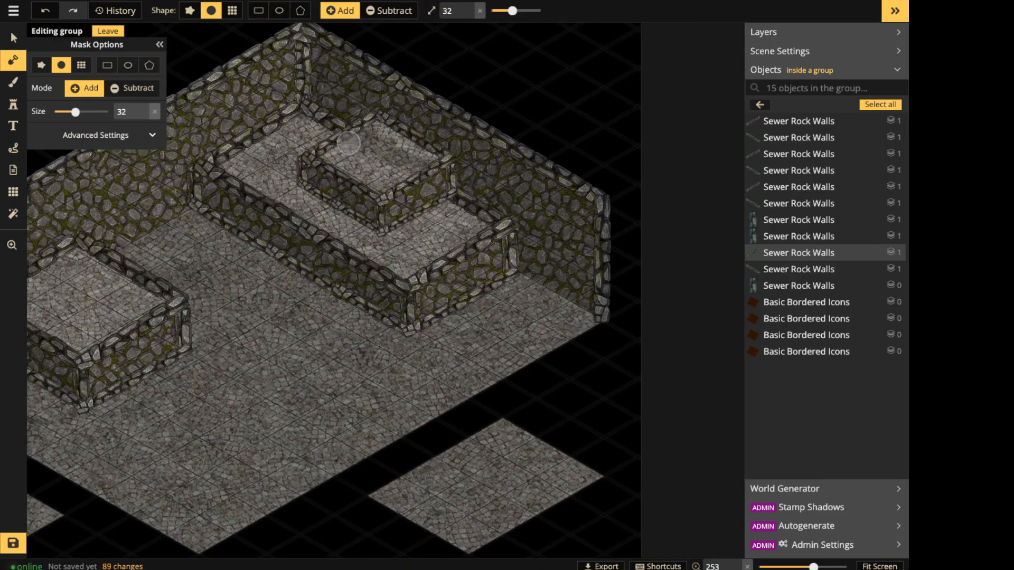
middle_click_drag(348, 143, 478, 163)
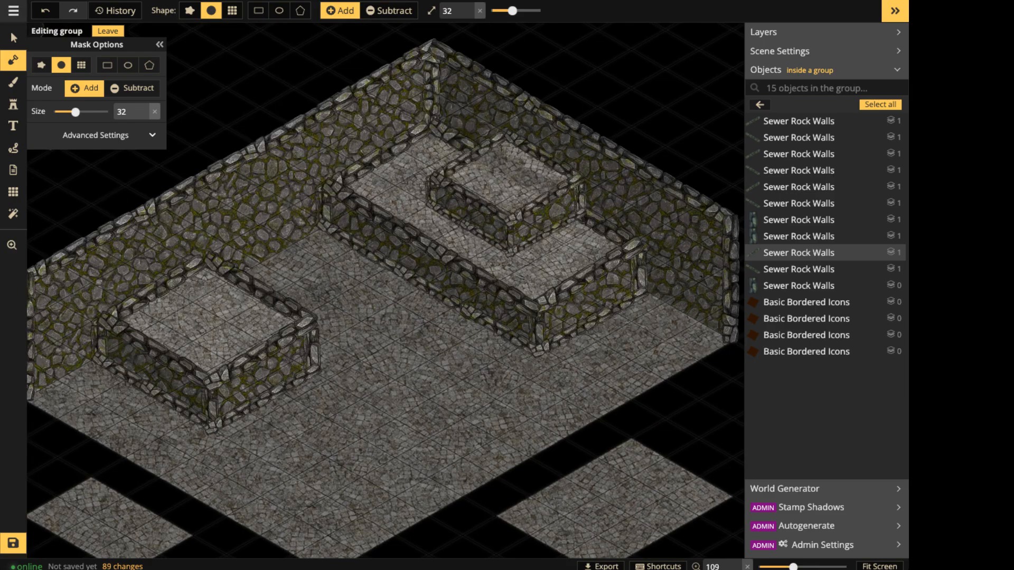
left_click(13, 38)
scroll(422, 352, "up", 3)
key("Escape")
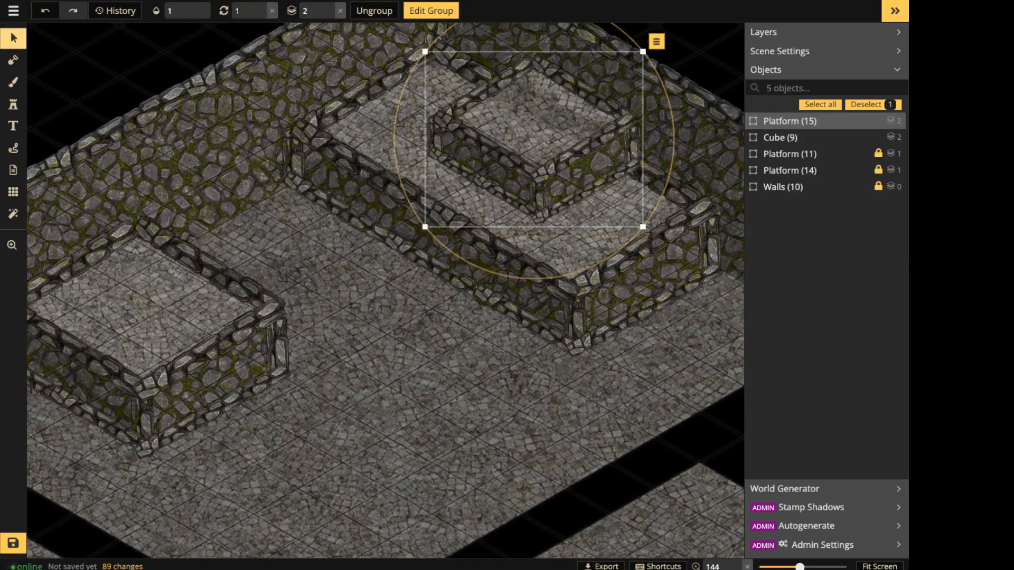
key("Escape")
left_click(534, 140)
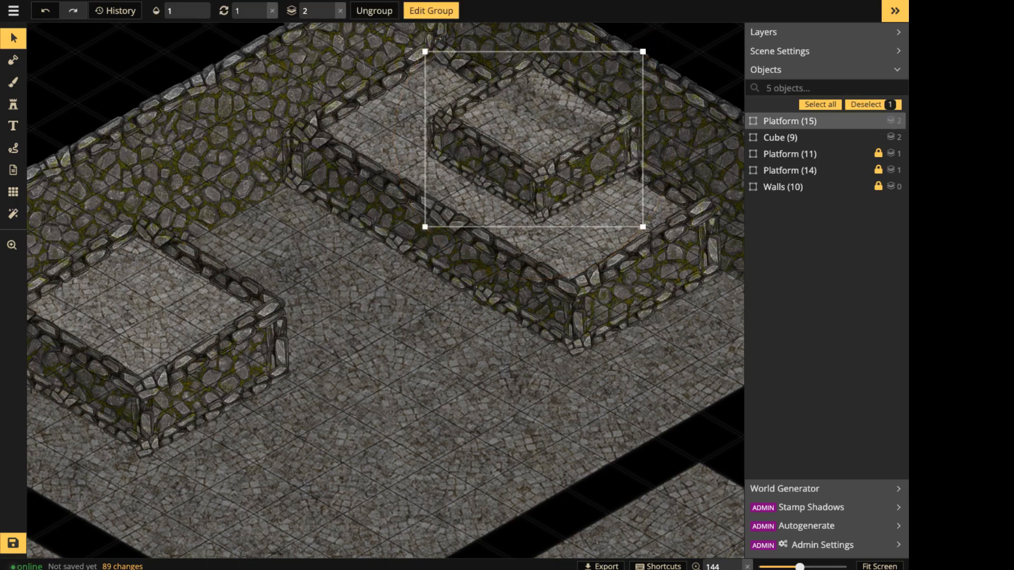
key("ctrl+v")
middle_click_drag(463, 472, 509, 278)
left_click_drag(509, 277, 338, 364)
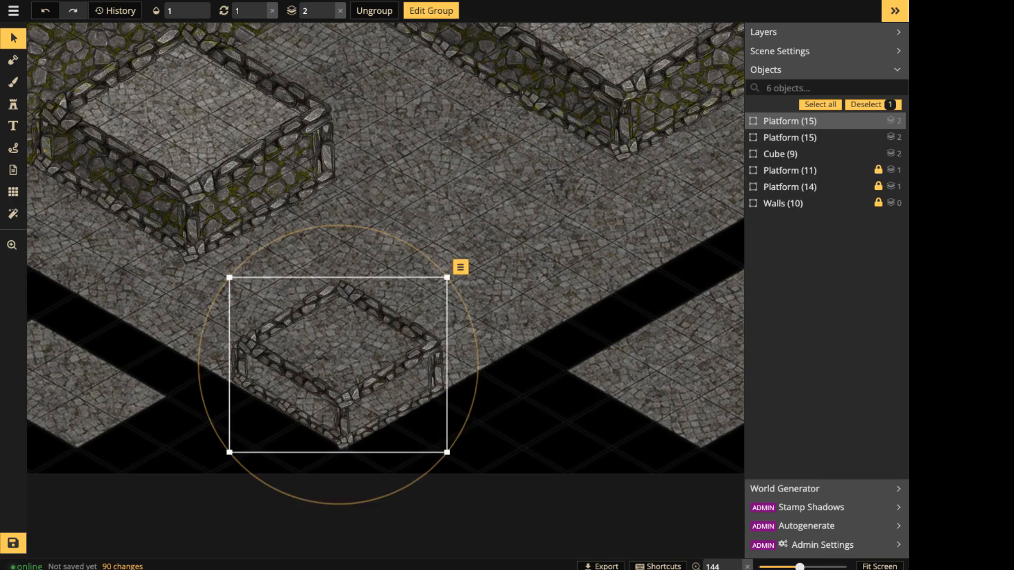
key("Escape")
scroll(338, 355, "down", 1, "ctrl")
scroll(346, 347, "down", 1)
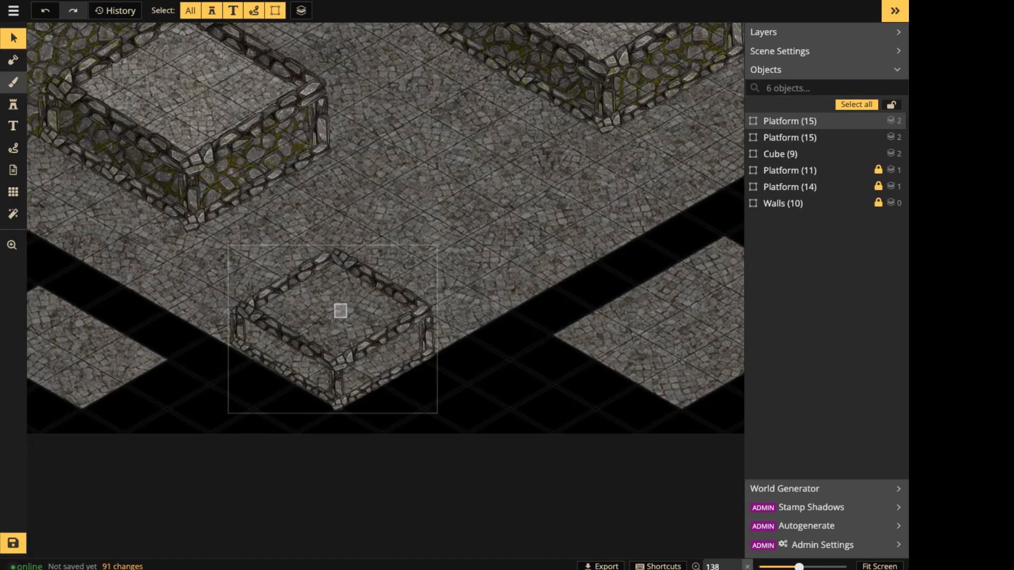
Edit the copied platform's group and delete the stone trim stamps along the base of its two front sides.
left_click(13, 82)
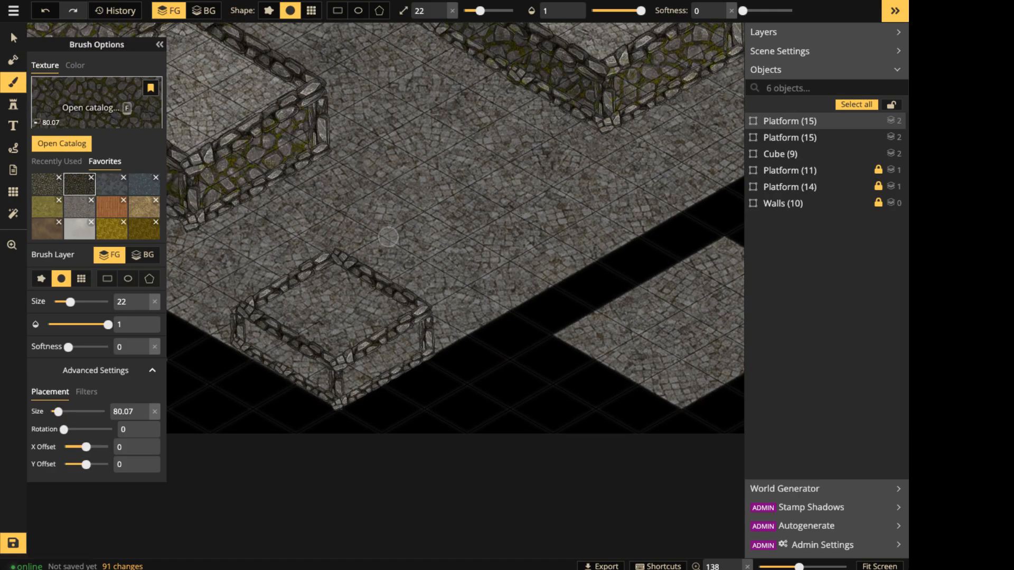
left_click(13, 38)
left_click(340, 311)
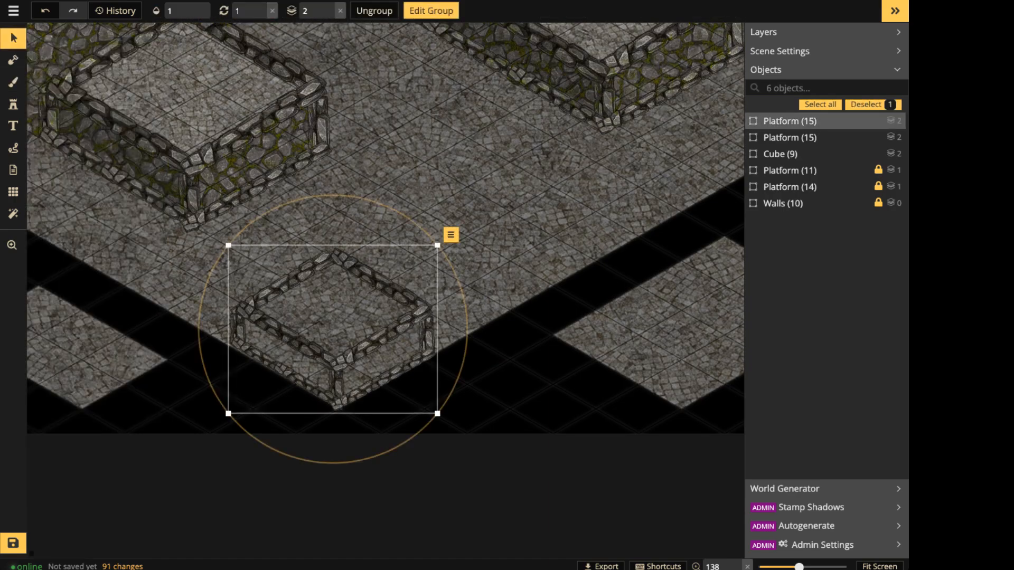
double_click(321, 370)
left_click(313, 388)
key("Delete")
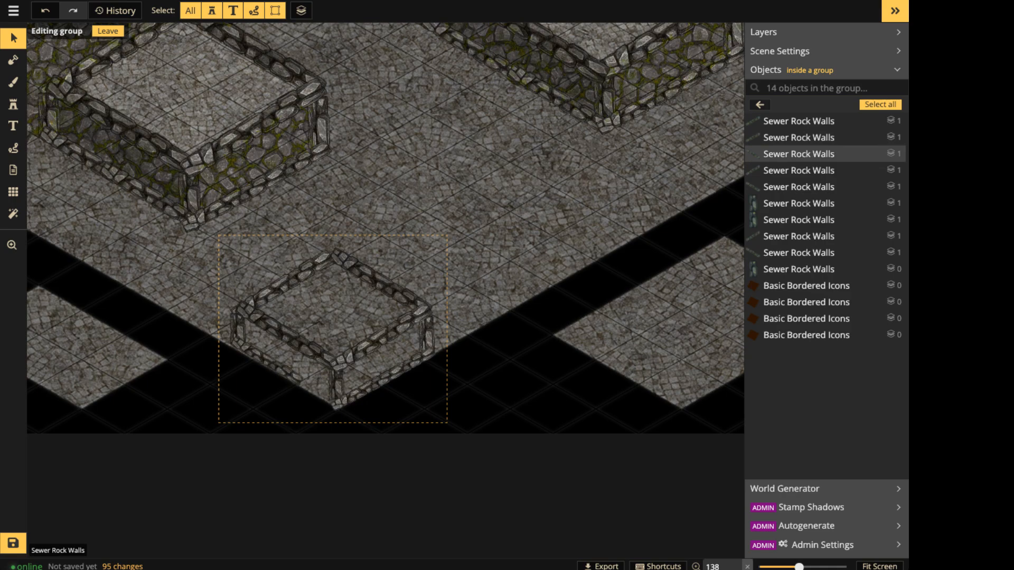
left_click(369, 389)
key("Delete")
left_click(397, 376)
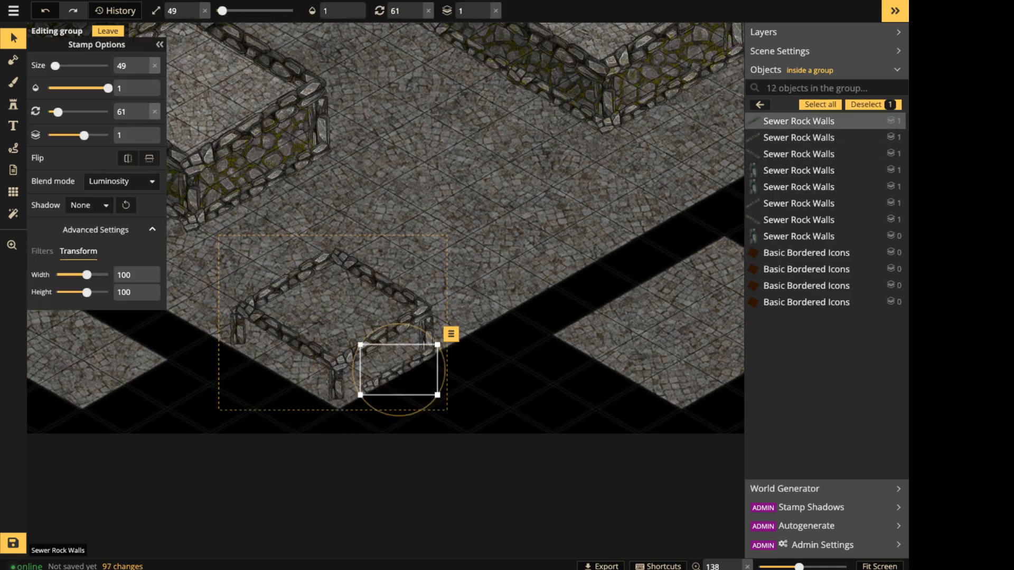
key("Delete")
Nudge the copy's left corner post slightly outward, leave the group and shift the whole copy slightly toward the floor's front corner.
scroll(390, 338, "down", 2)
middle_click_drag(311, 330, 431, 171)
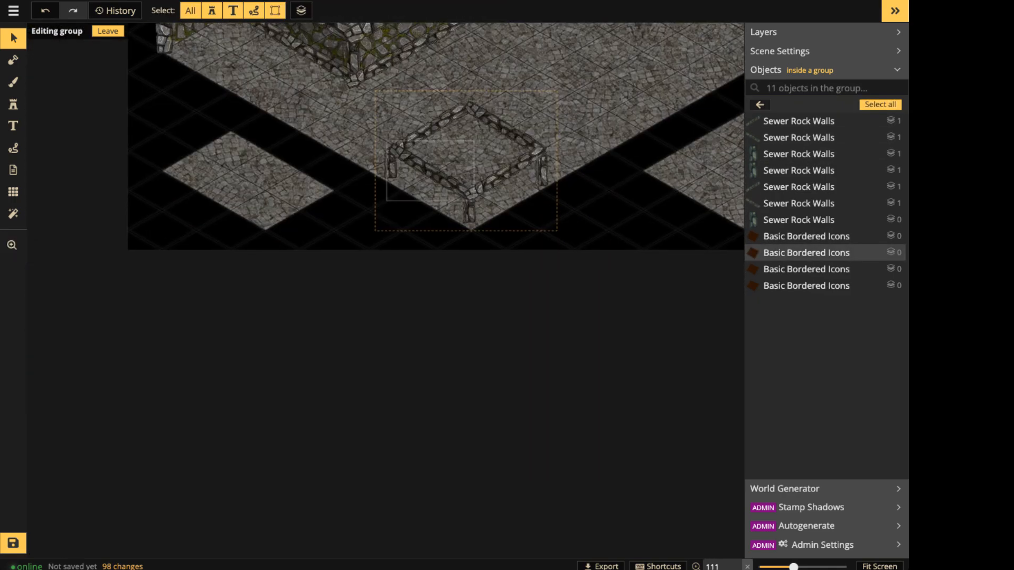
left_click(404, 158)
left_click(392, 169)
scroll(392, 173, "up", 2)
left_click_drag(392, 172, 390, 171)
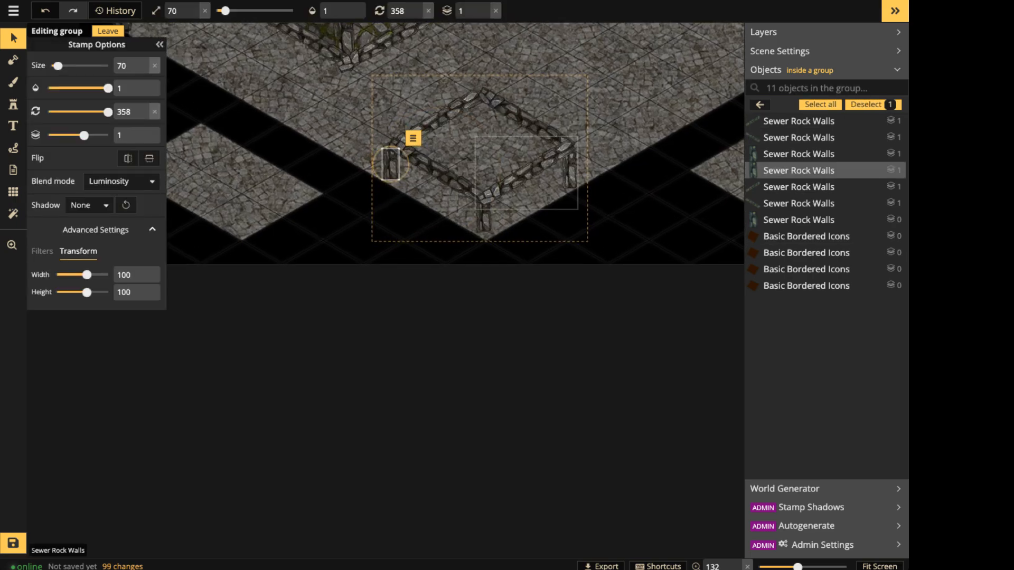
key("Escape")
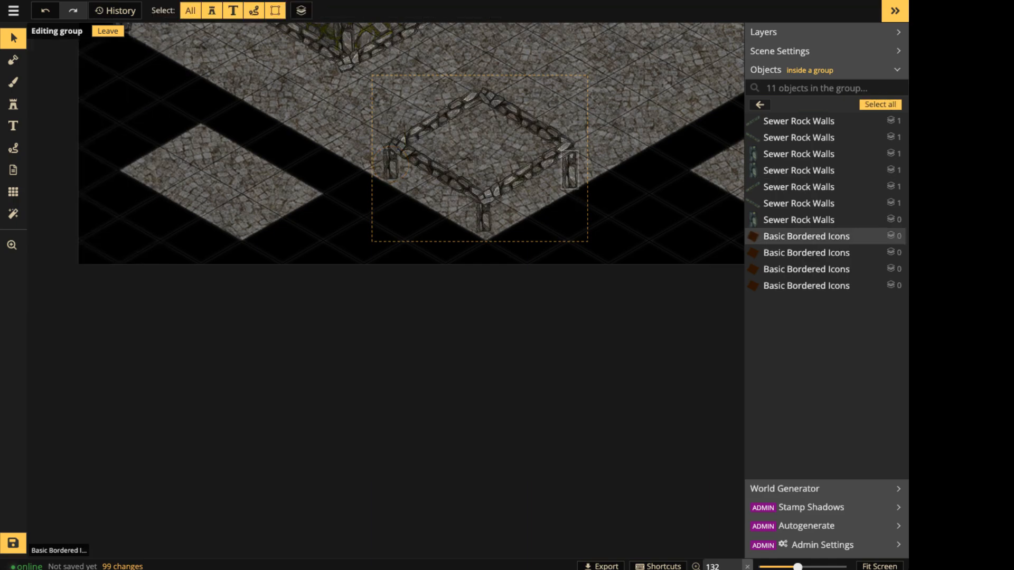
key("Escape")
left_click_drag(547, 199, 550, 203)
Delete the four hidden Basic Bordered Icons square stamps from the copied platform's group.
double_click(534, 179)
left_click(534, 179)
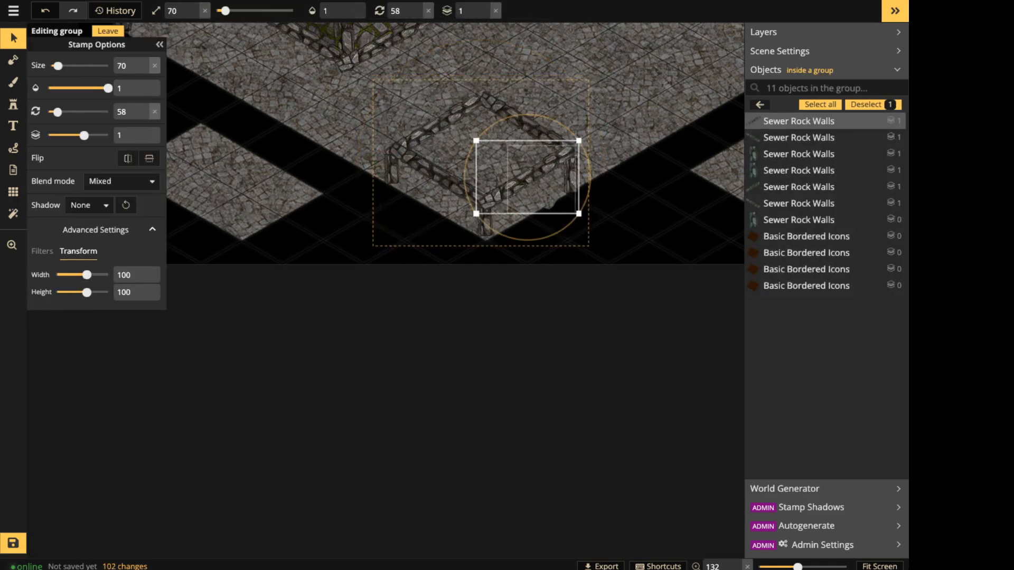
left_click(544, 183)
left_click(878, 236)
left_click(879, 236)
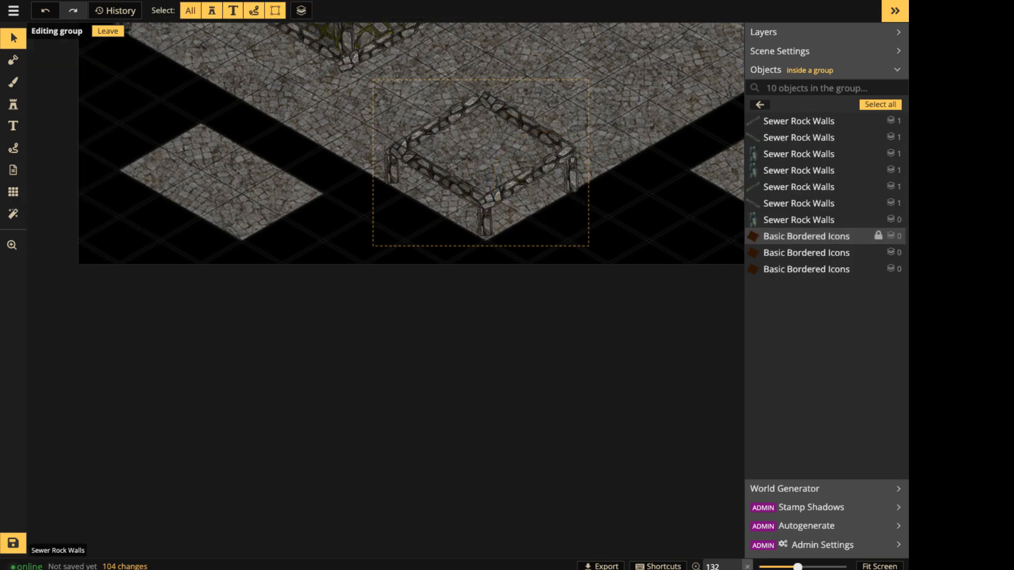
left_click(878, 237)
left_click(878, 236)
left_click(878, 236)
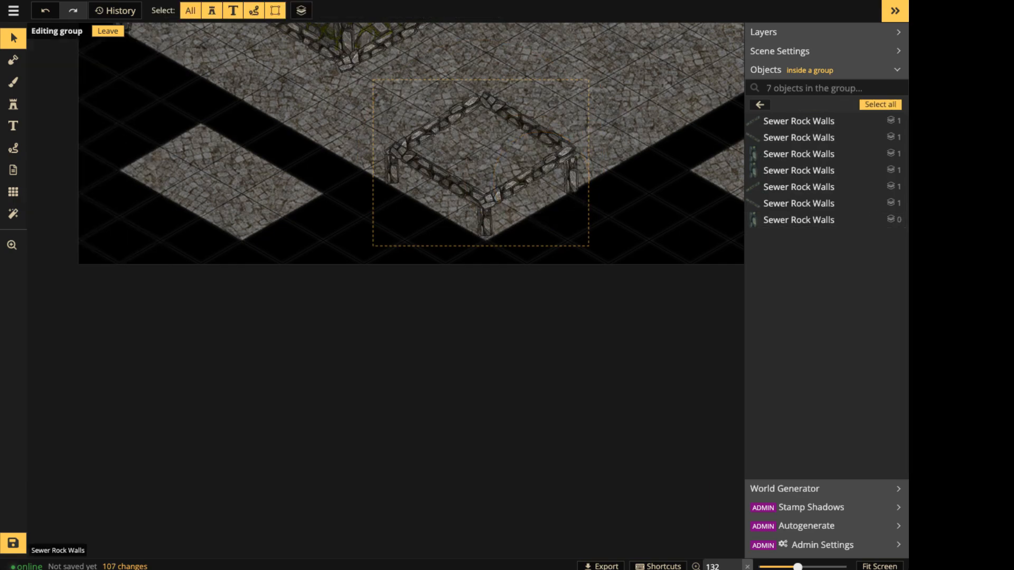
Nudge the copy's front corner post slightly downward so it serves as a table leg.
left_click_drag(485, 221, 485, 224)
key("Escape")
left_click(391, 169)
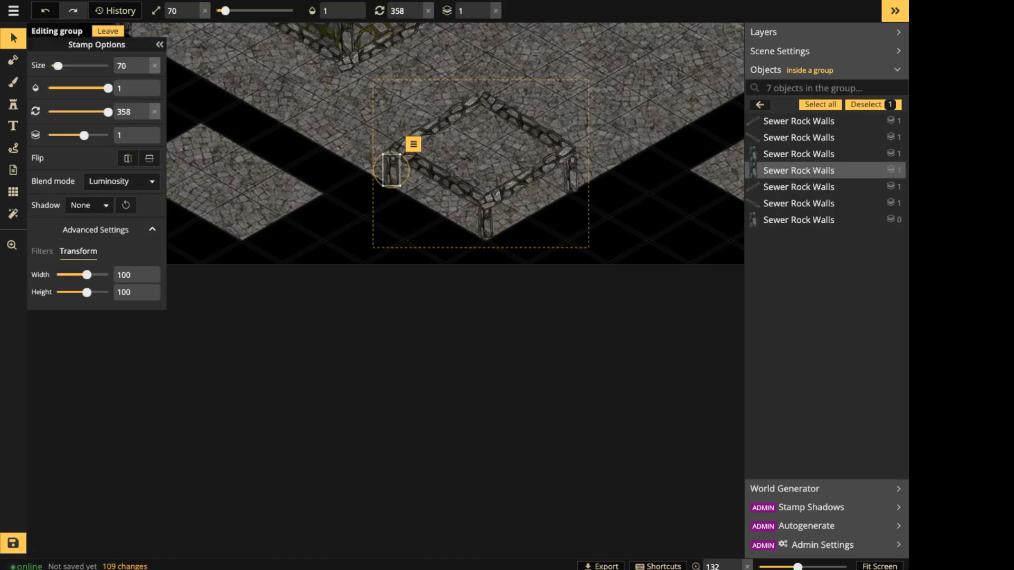
Paint the areas between the copy's corner posts solid black (000000) with a size 22 foreground brush and leave the group.
key("b")
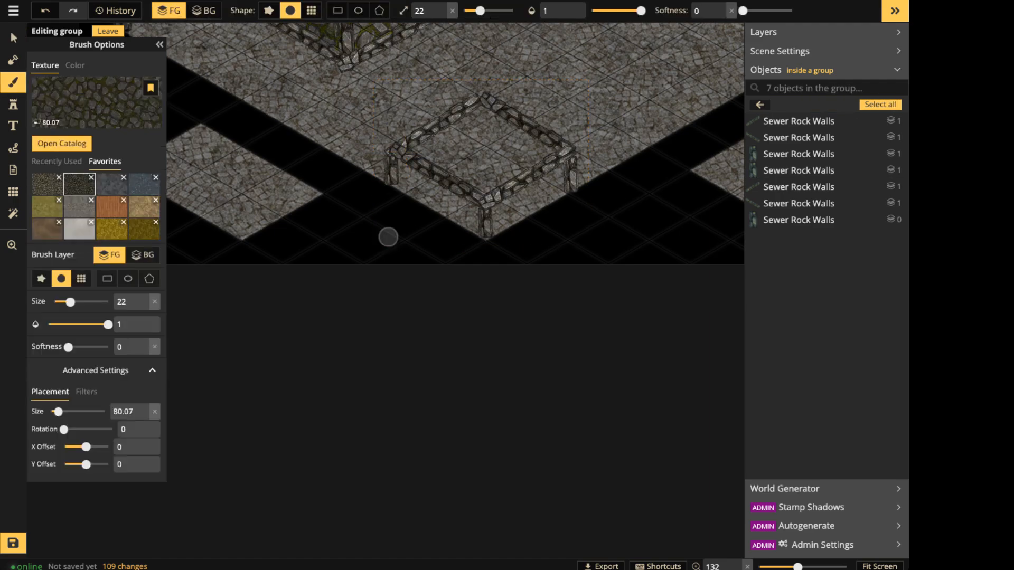
left_click(75, 66)
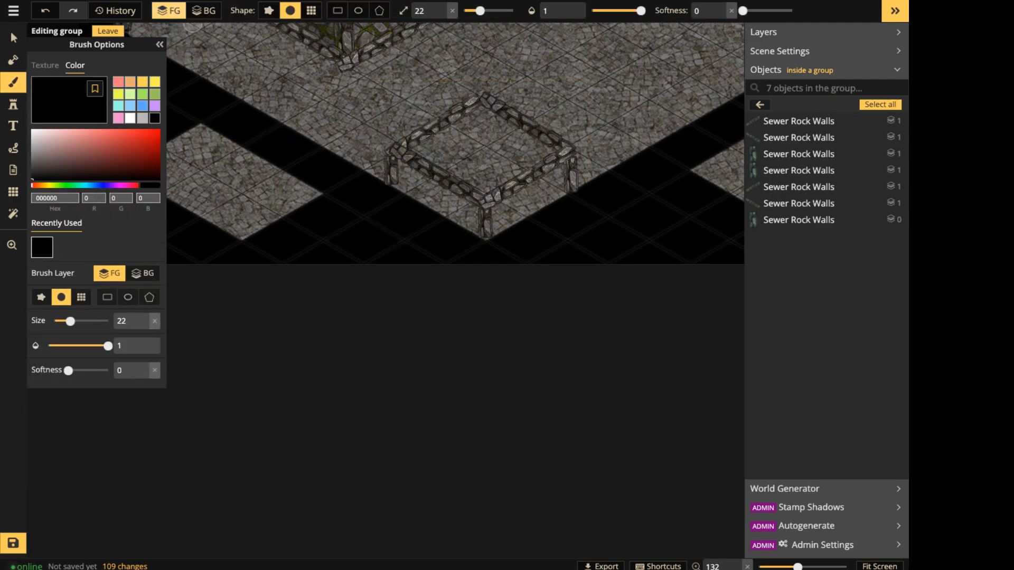
mouse_move(409, 180)
left_mouse_down()
mouse_move(450, 201)
mouse_move(433, 210)
left_mouse_up()
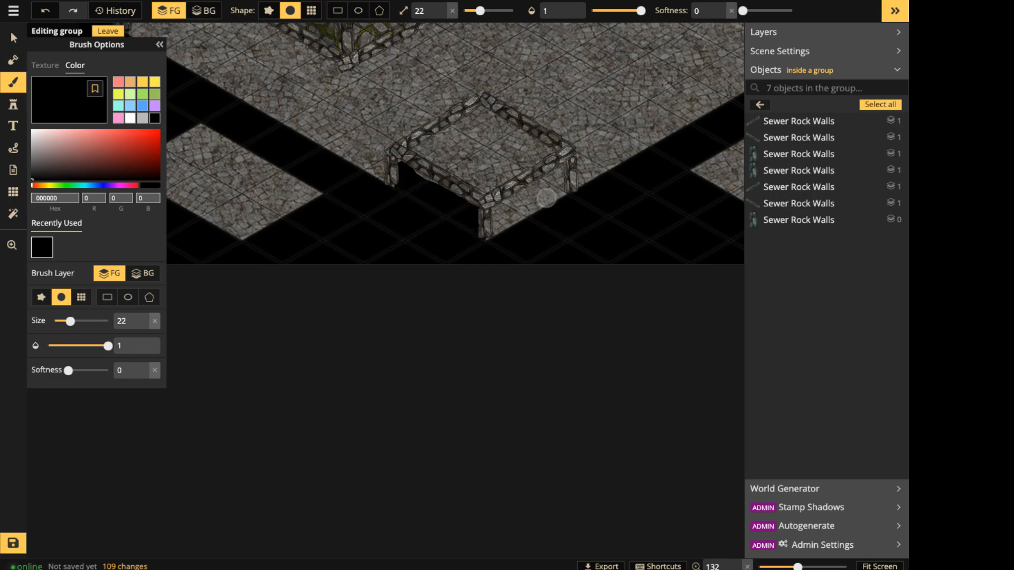
mouse_move(502, 213)
left_mouse_down()
mouse_move(539, 183)
mouse_move(483, 224)
mouse_move(517, 228)
left_mouse_up()
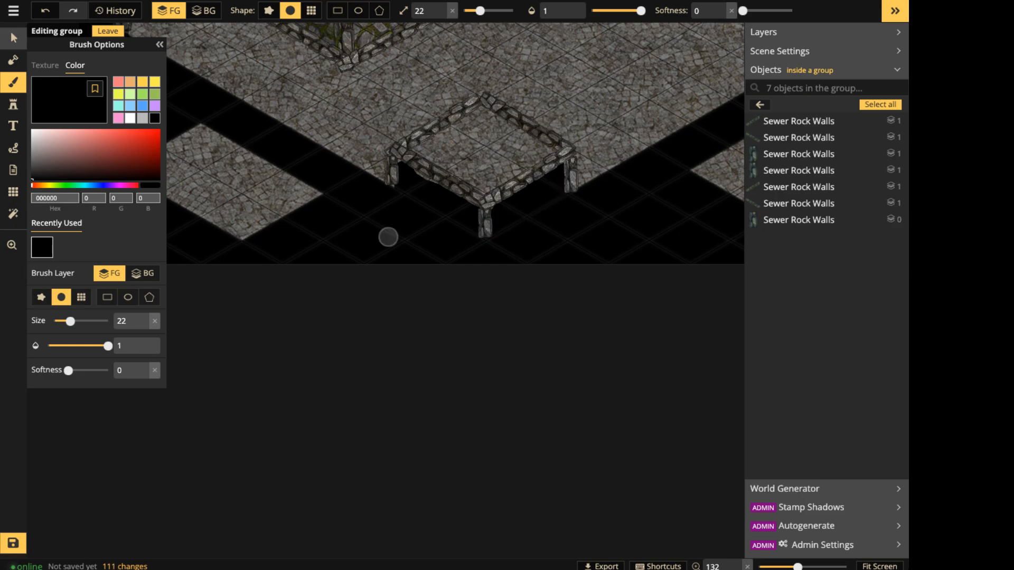
left_click(13, 38)
left_click(108, 31)
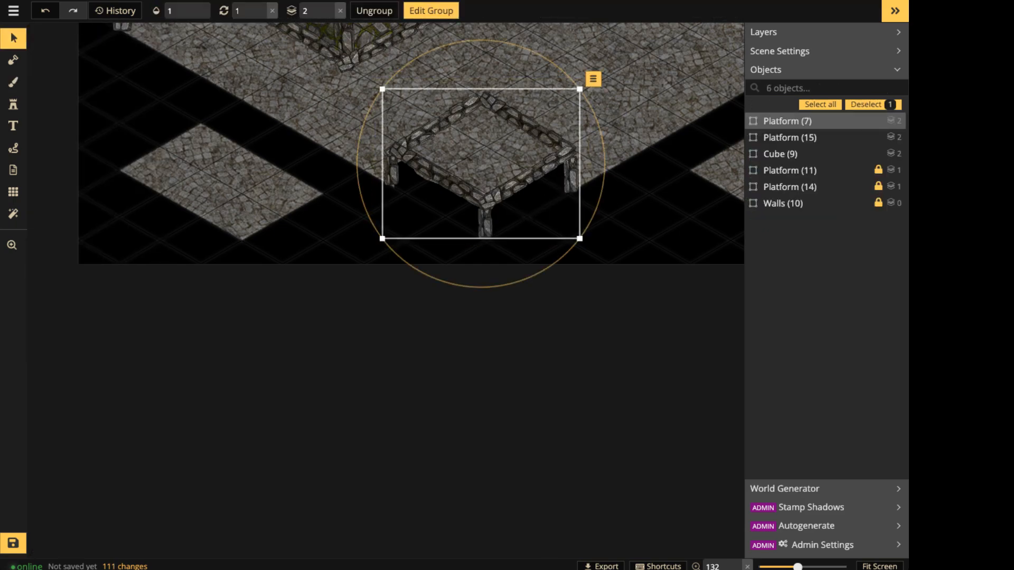
Select the three corner posts inside the table-like copy's group, darken them to brightness 57 and leave the group.
double_click(392, 172)
left_click(392, 171)
left_click(485, 223, "shift")
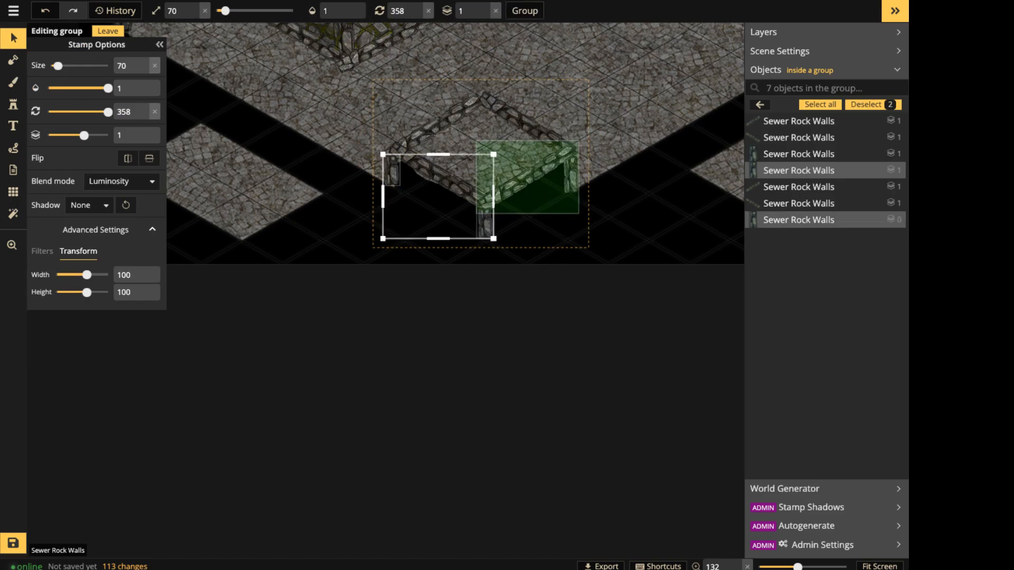
left_click(528, 175, "shift")
left_click(42, 251)
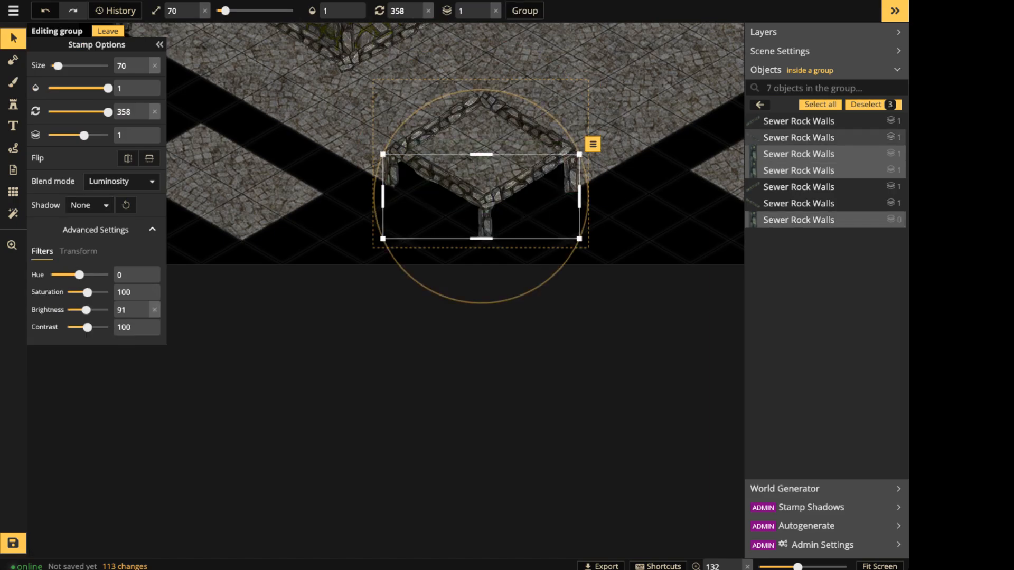
left_click_drag(86, 310, 83, 310)
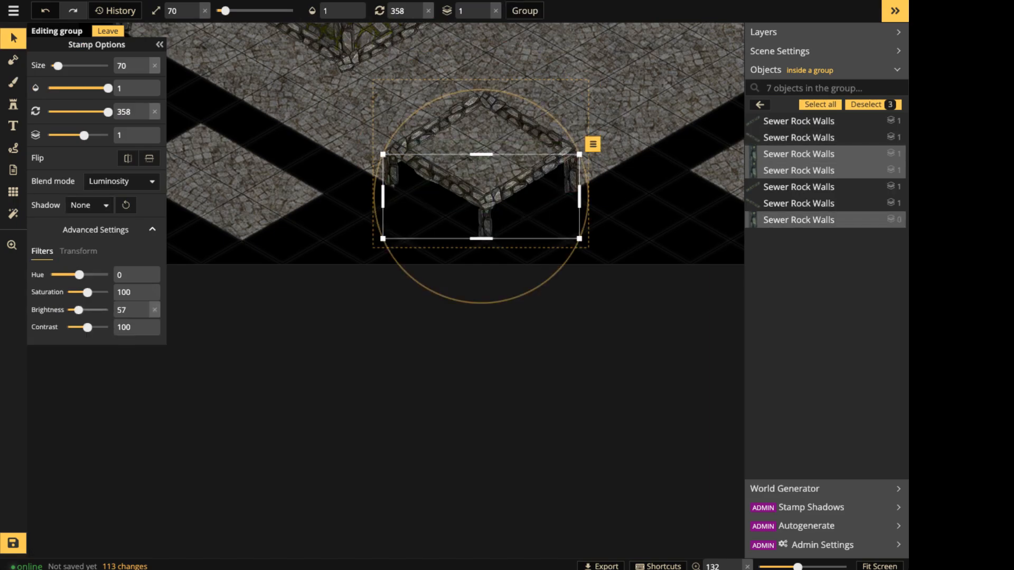
key("Escape")
key("Escape")
Bring the whole room into view and save the map.
scroll(468, 113, "down", 5)
key("space")
left_click_drag(467, 114, 427, 318)
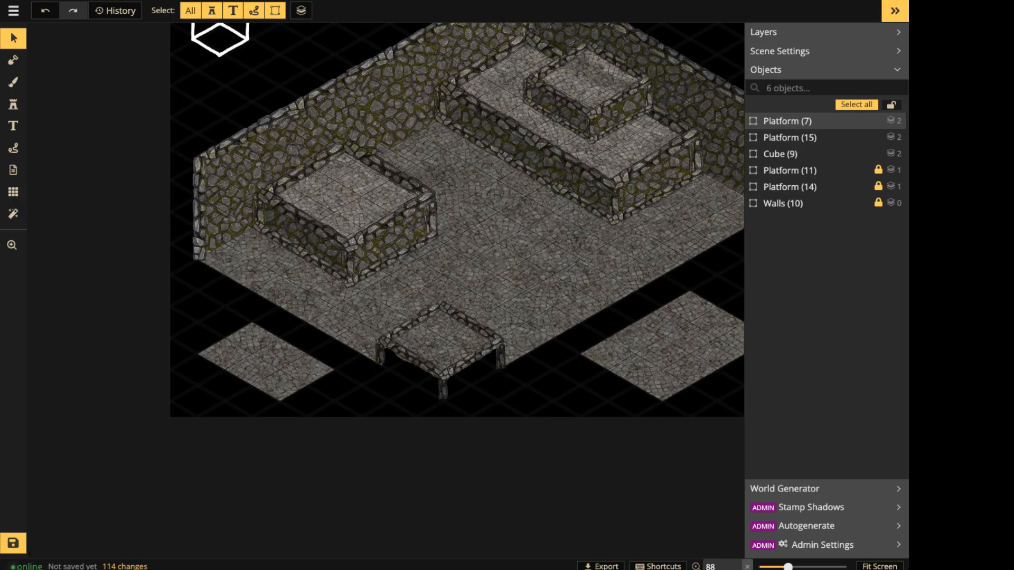
scroll(402, 284, "up", 1)
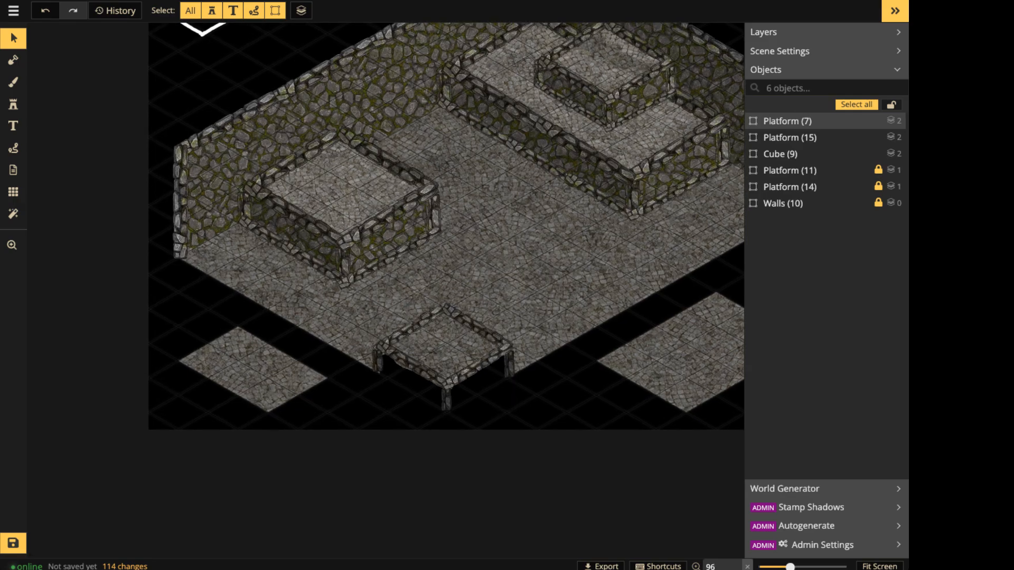
middle_click_drag(403, 284, 395, 200)
middle_click_drag(417, 232, 282, 331)
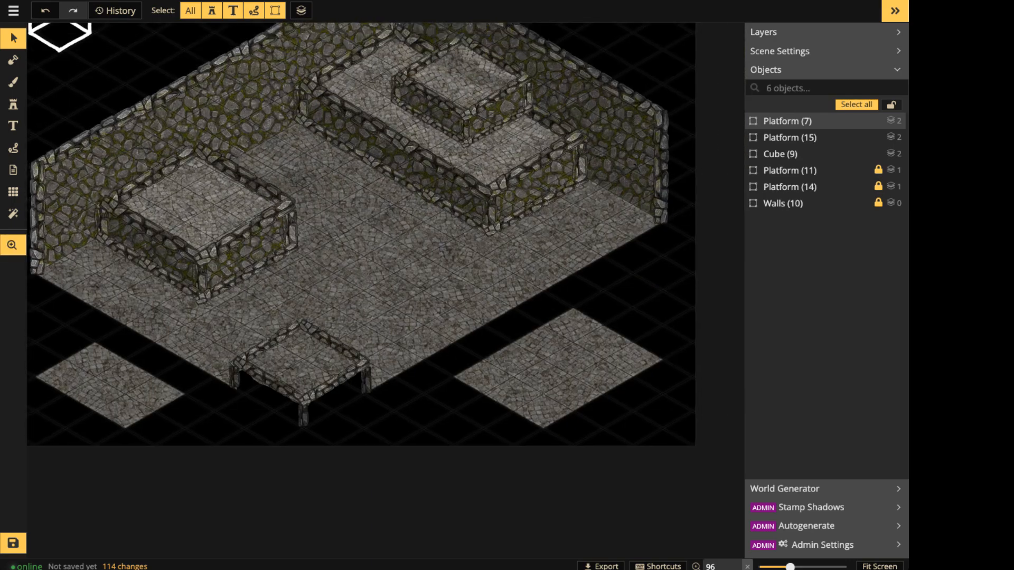
middle_click_drag(359, 218, 378, 293)
scroll(404, 299, "down", 2)
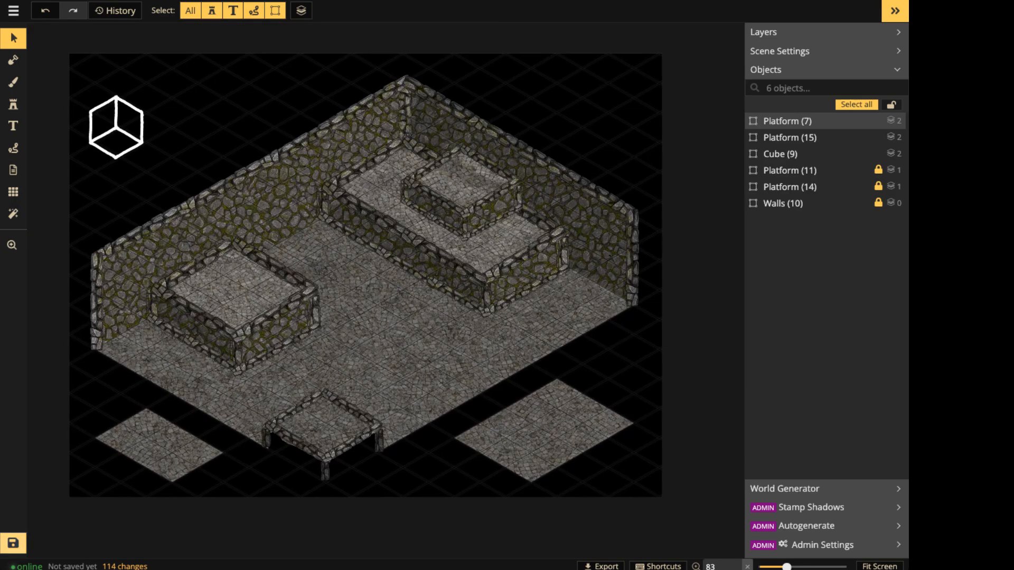
key("ctrl+s")
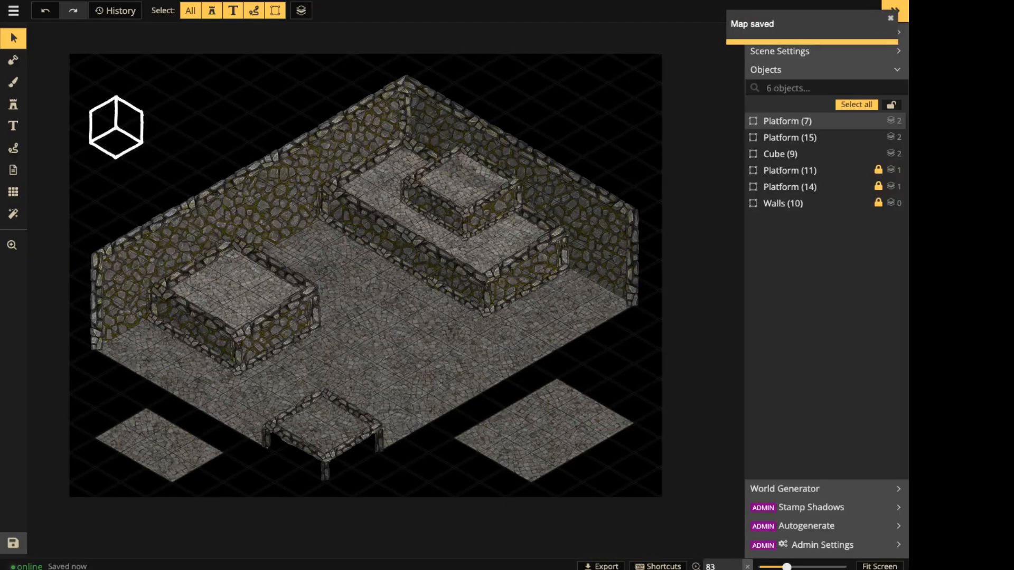
Cut a multi-tile opening in the middle of the room's floor by subtracting mask with grid blocks at size 1.
scroll(364, 315, "up", 5)
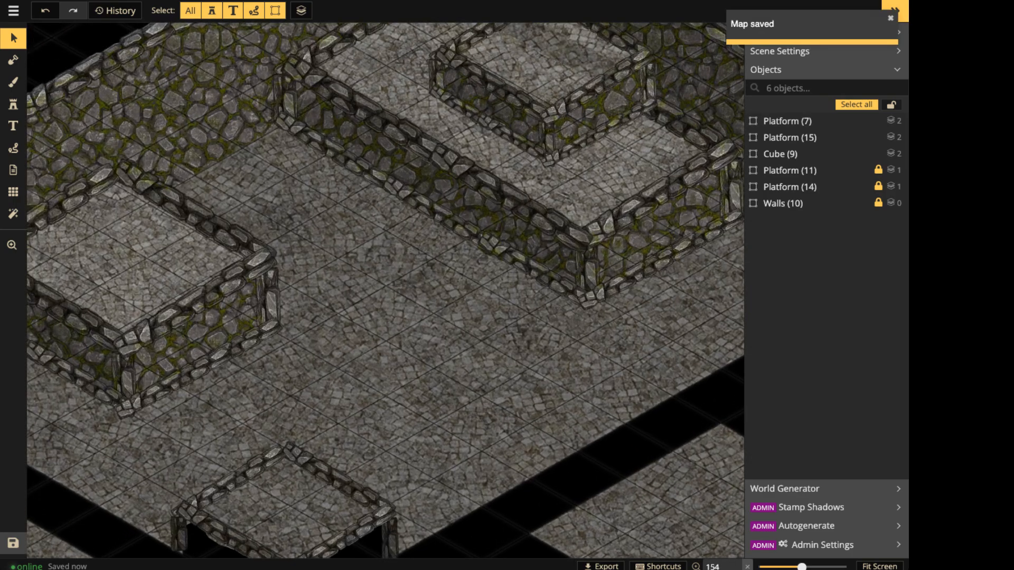
key("m")
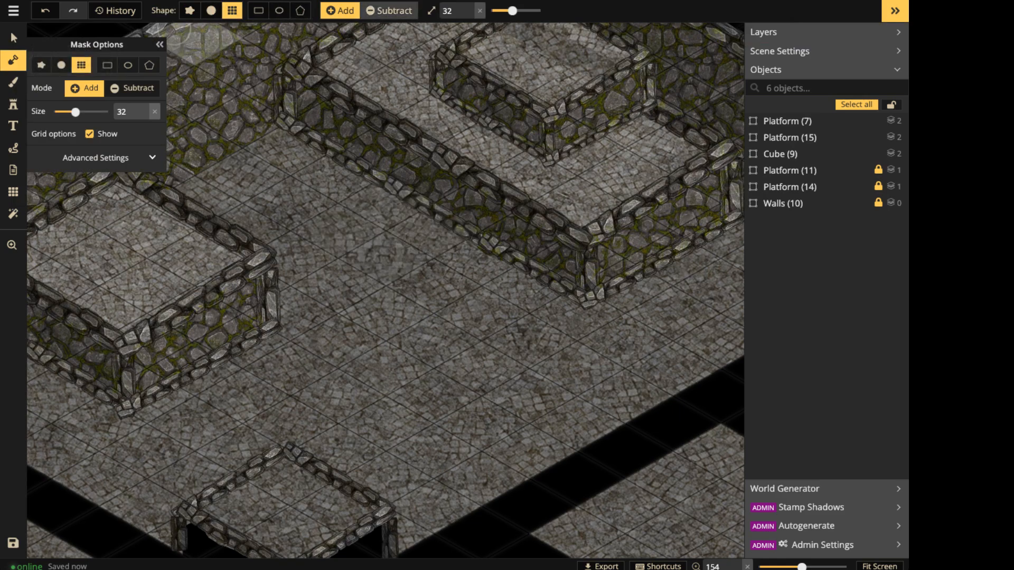
left_click(389, 11)
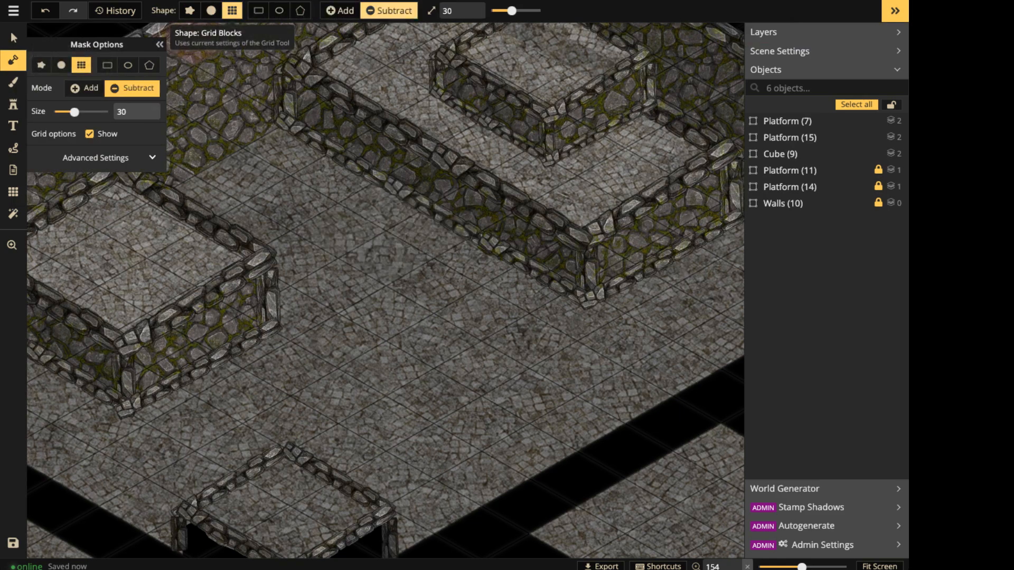
left_click_drag(512, 11, 492, 11)
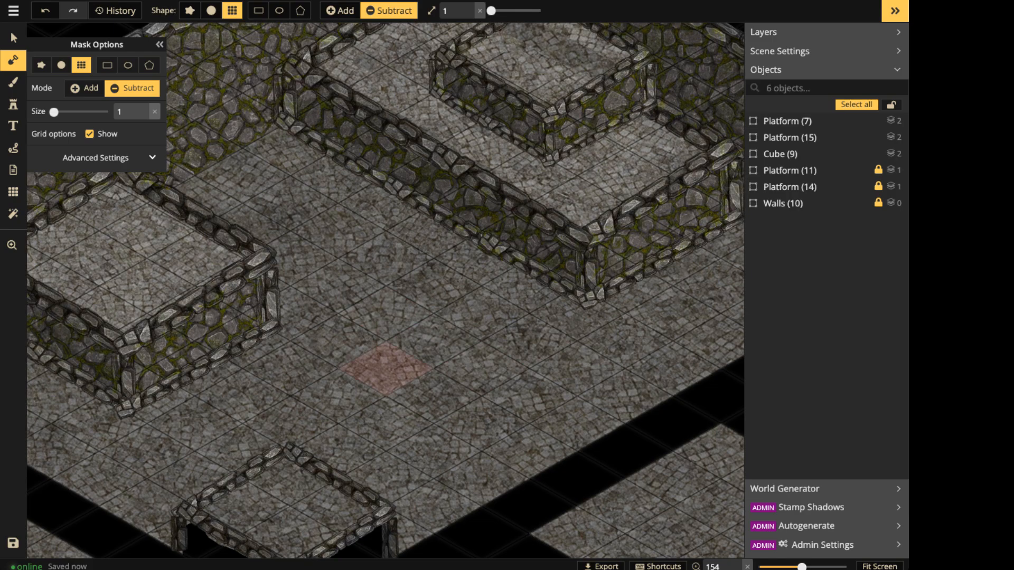
mouse_move(385, 368)
left_mouse_down()
mouse_move(481, 315)
mouse_move(529, 341)
mouse_move(433, 398)
mouse_move(385, 313)
mouse_move(433, 284)
mouse_move(481, 368)
left_mouse_up()
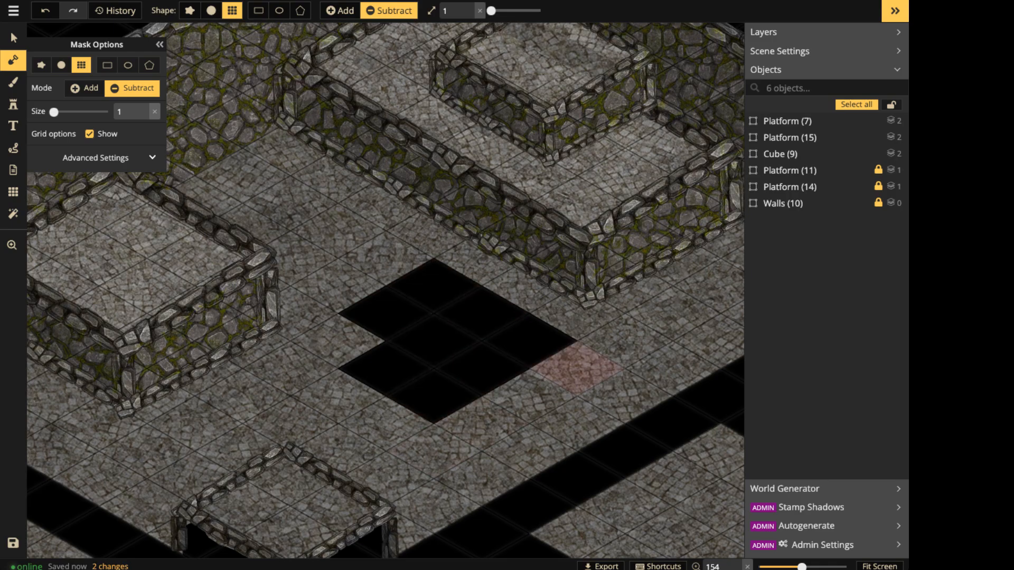
Extend the floor opening by two more rows of tiles toward the table-like slab, subtracting grid blocks at size 1, and leave the mask tool.
mouse_move(577, 368)
left_mouse_down()
mouse_move(481, 425)
mouse_move(386, 425)
mouse_move(338, 396)
mouse_move(383, 370)
left_mouse_up()
key("space")
left_click_drag(385, 368, 397, 251)
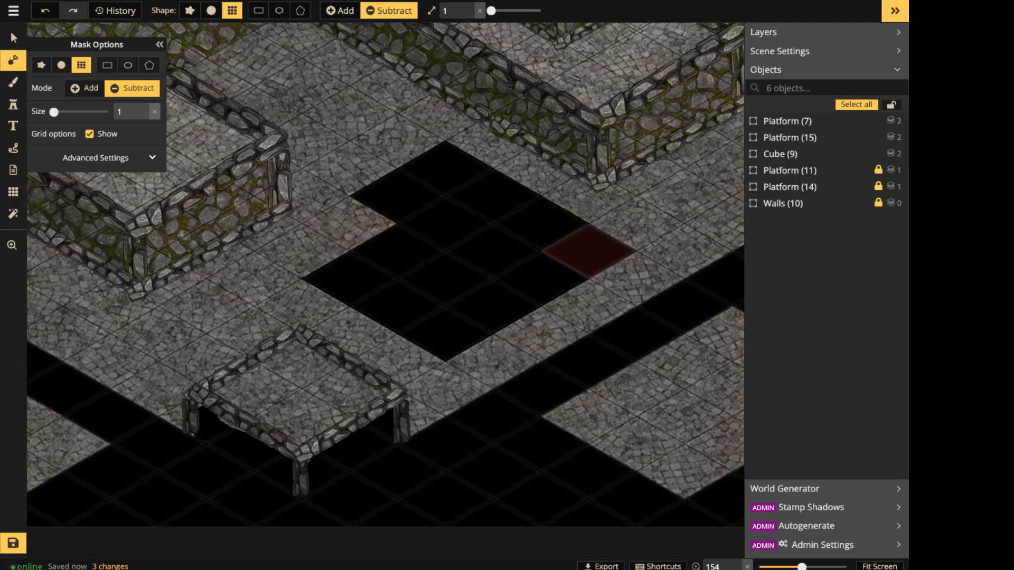
scroll(398, 250, "up", 5)
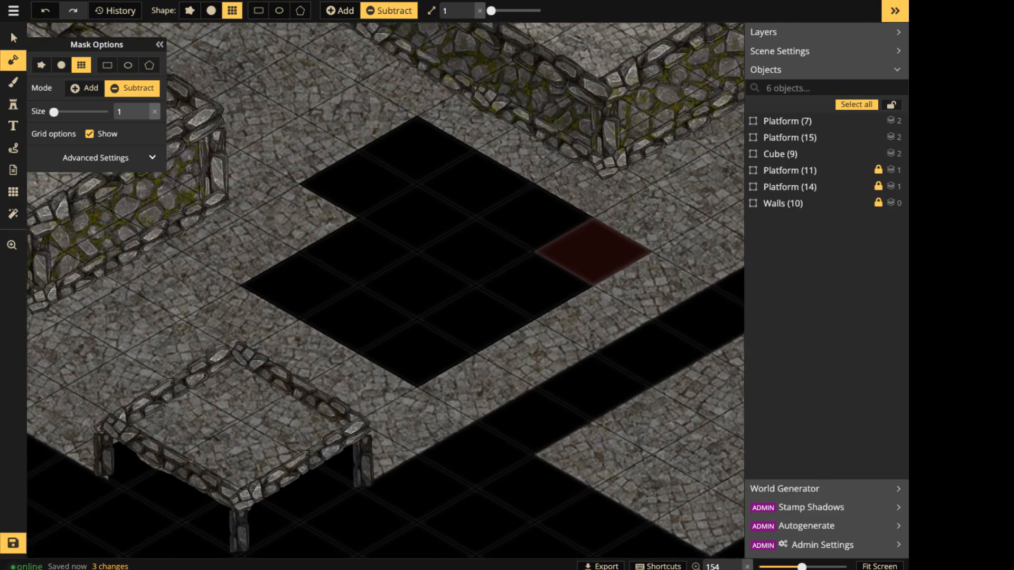
key("Escape")
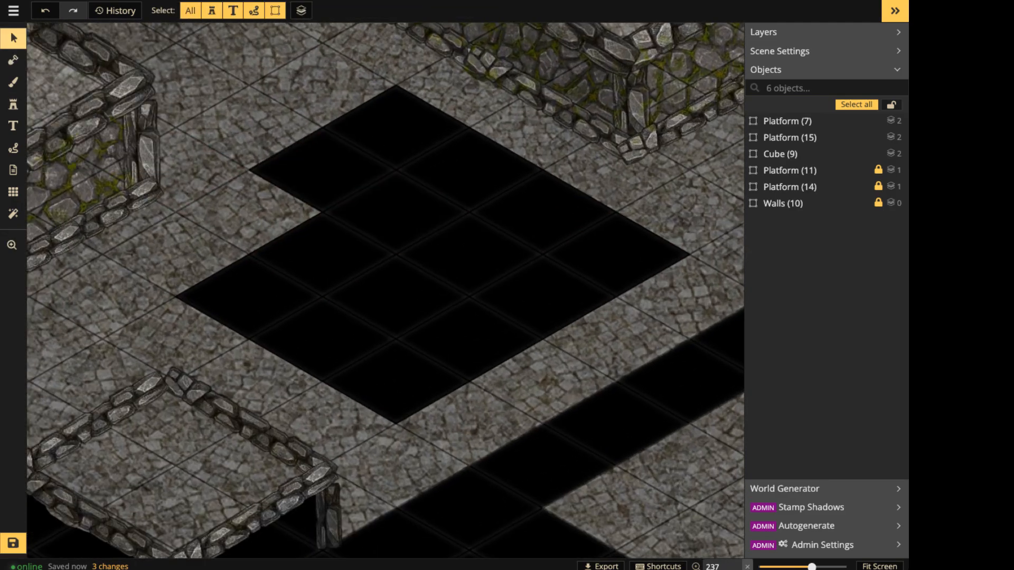
Stamp the first Sewer Rock Walls variant at size 30 and brightness 57 vertically at the opening's back corner and align it with the corner.
key("s")
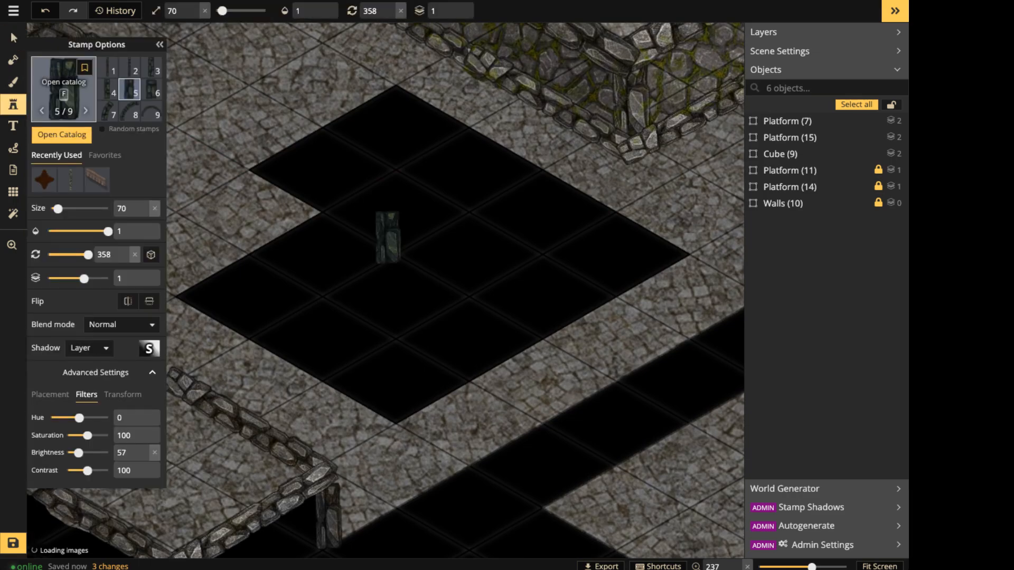
left_click(108, 68)
scroll(366, 110, "up", 4)
scroll(412, 168, "down", 4, "shift")
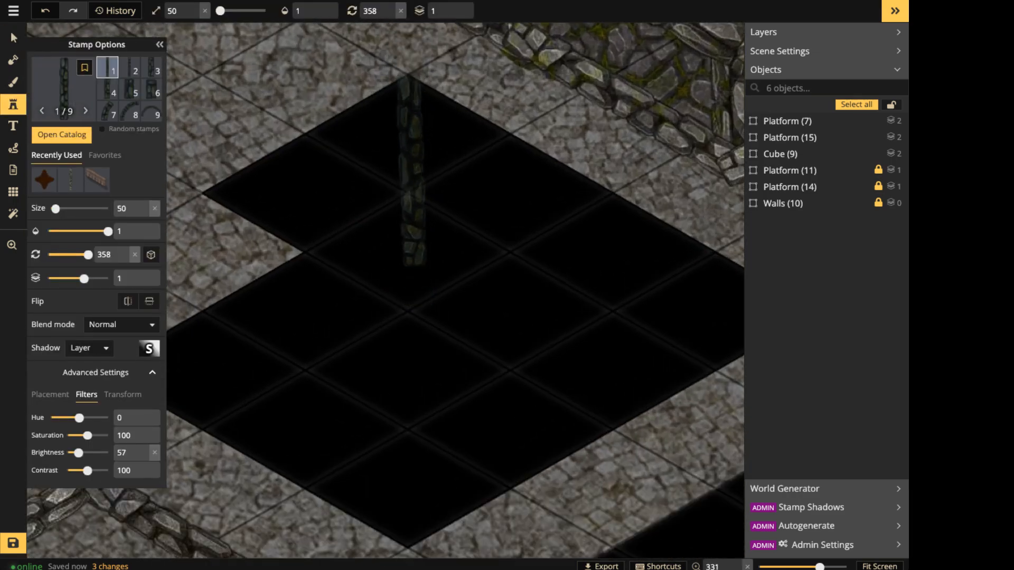
left_click(409, 135)
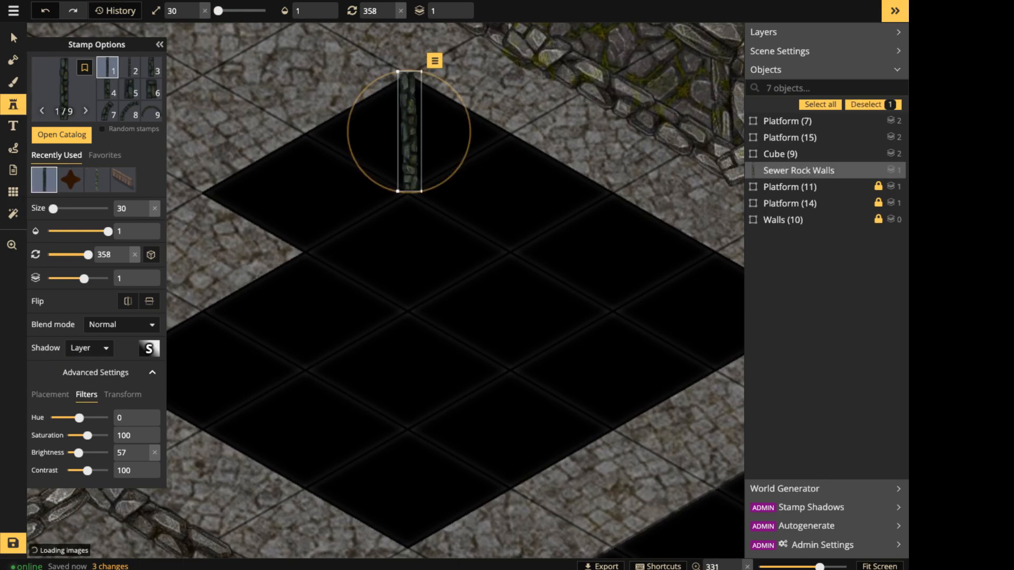
key("v")
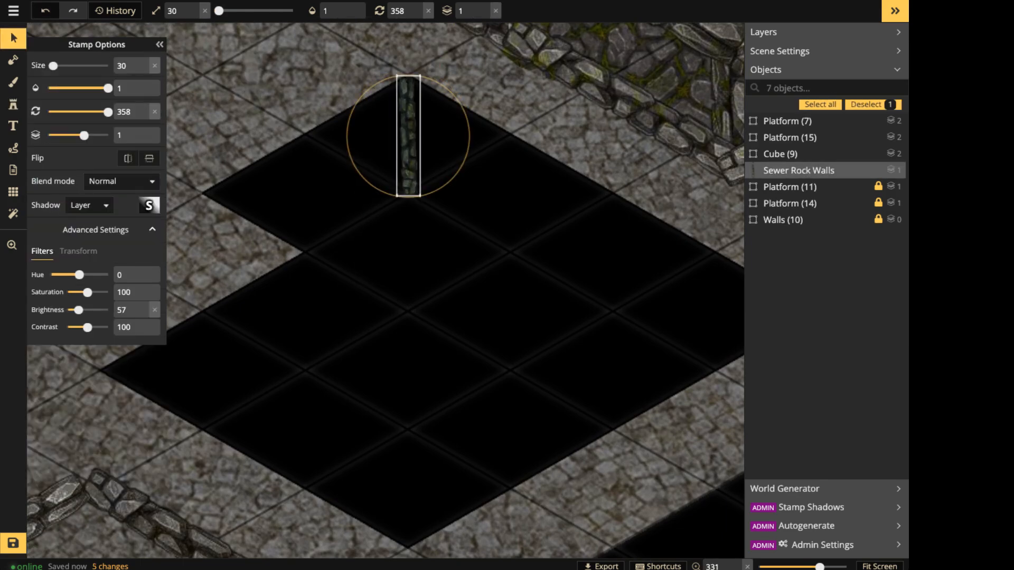
Copy the vertical rock strip and place the duplicate at the opening's inner corner where the floor edge steps in.
key("ctrl+c")
key("ctrl+v")
left_click_drag(331, 301, 299, 312)
key("space")
left_click_drag(475, 295, 491, 203)
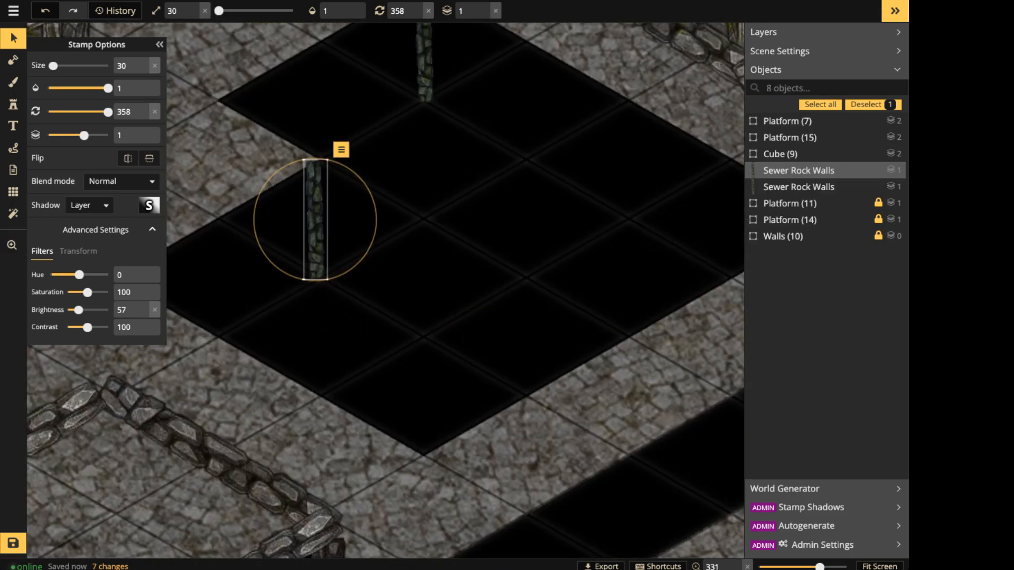
Paste another rock strip, rotate it to 58 degrees and place it diagonally from the foot of the inner-corner strip to the opening's outer edge.
key("b")
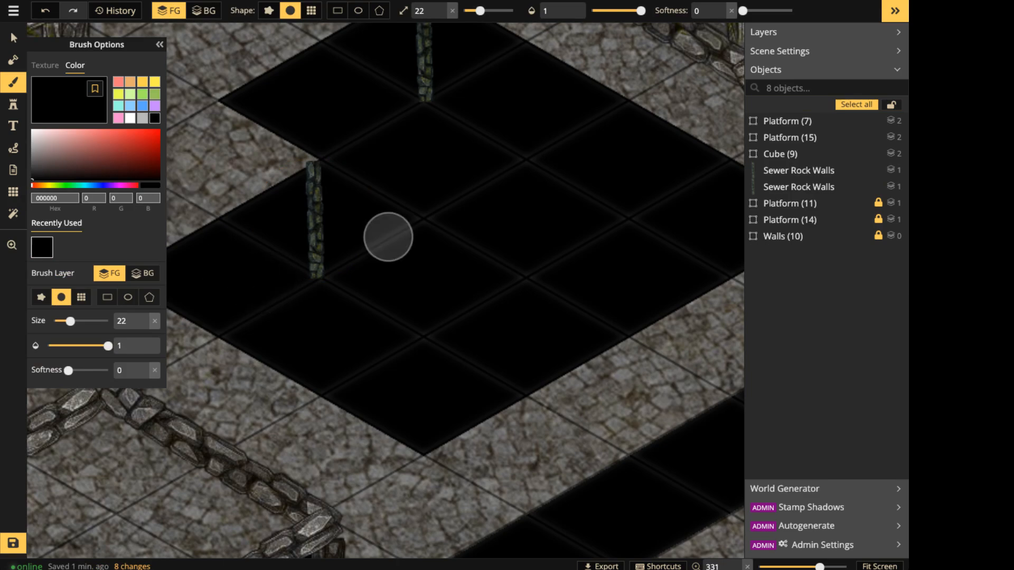
left_click(13, 38)
left_click(315, 221)
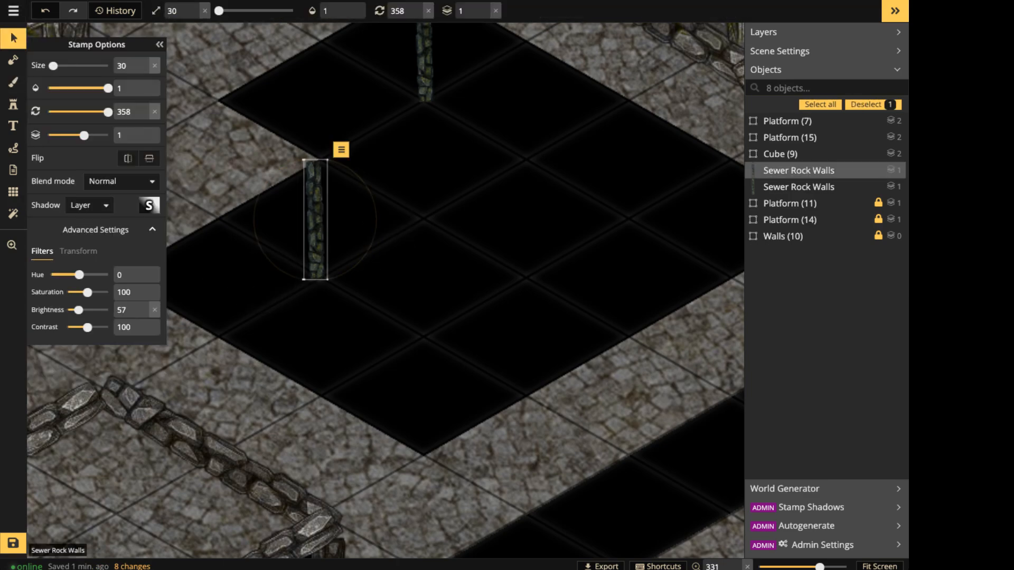
key("ctrl+v")
scroll(305, 317, "up", 4, "shift")
left_click_drag(305, 317, 266, 305)
key("space")
left_click_drag(425, 64, 420, 251)
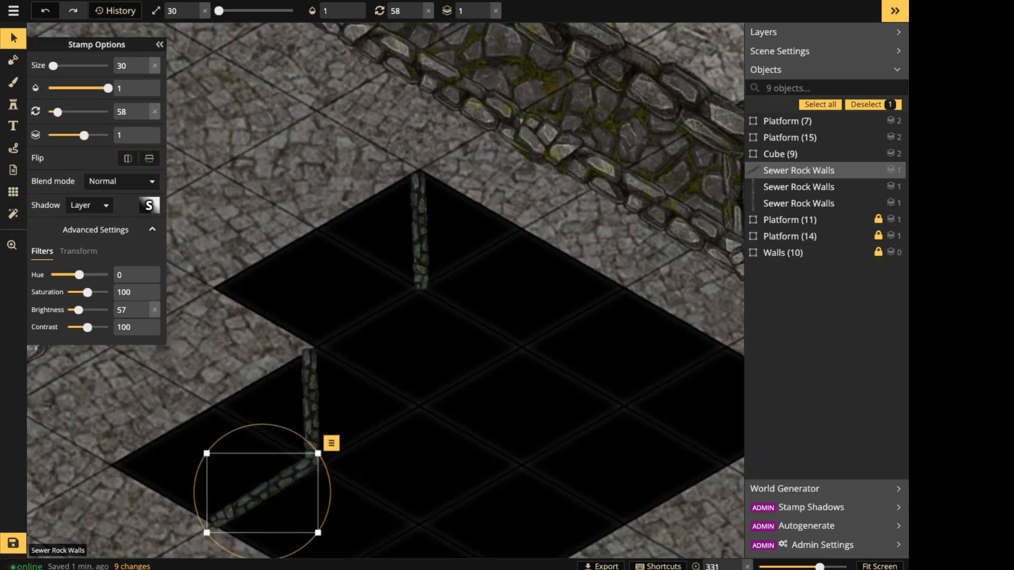
Duplicate the 58-degree strip to join the foot of the back-corner strip to the top of the inner-corner strip.
key("ctrl+c")
key("ctrl+v")
left_click_drag(345, 347, 357, 327)
key("ctrl+v")
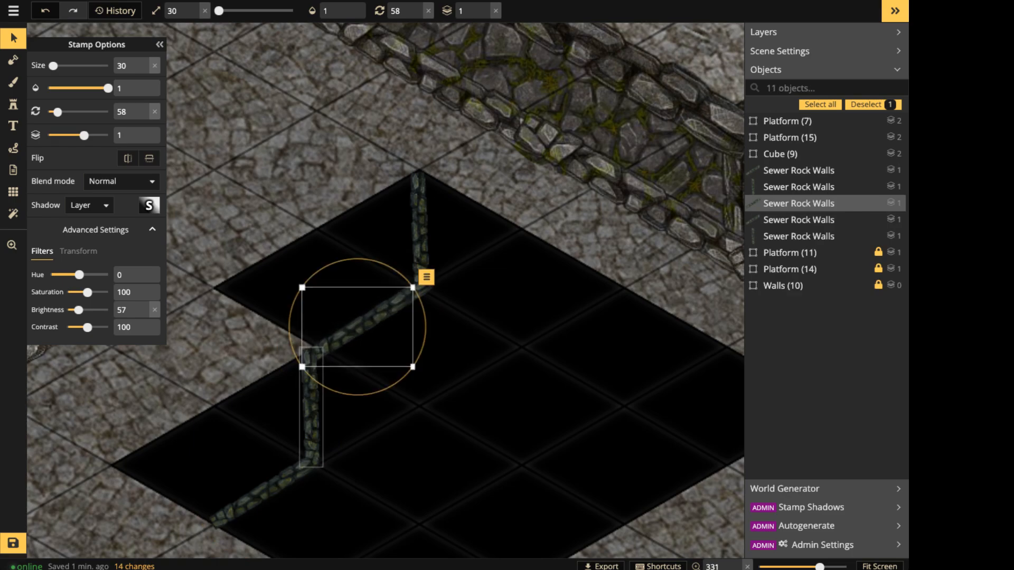
left_click(311, 402, "shift")
left_click(270, 488, "shift")
scroll(348, 232, "down", 3)
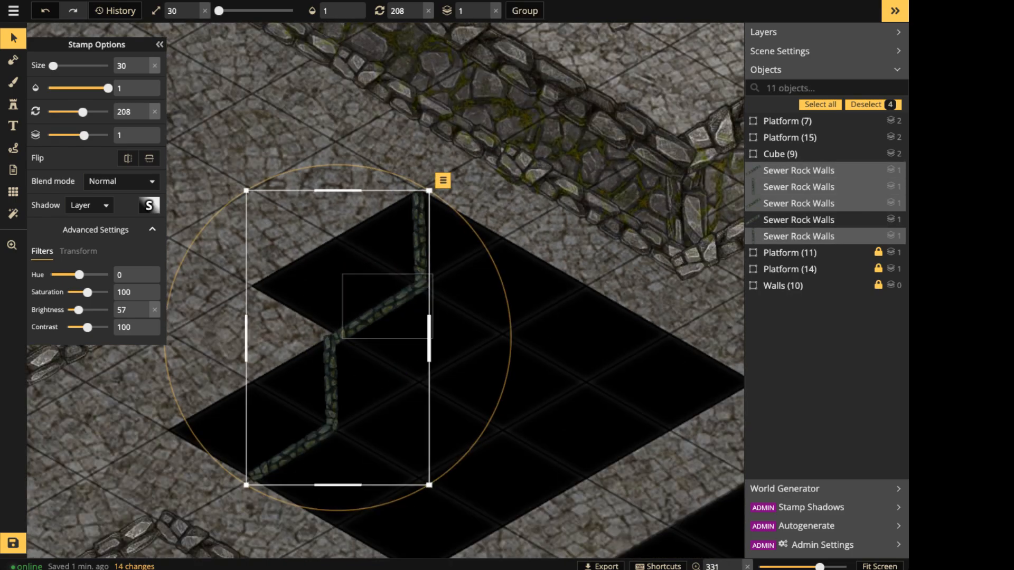
left_click(400, 232)
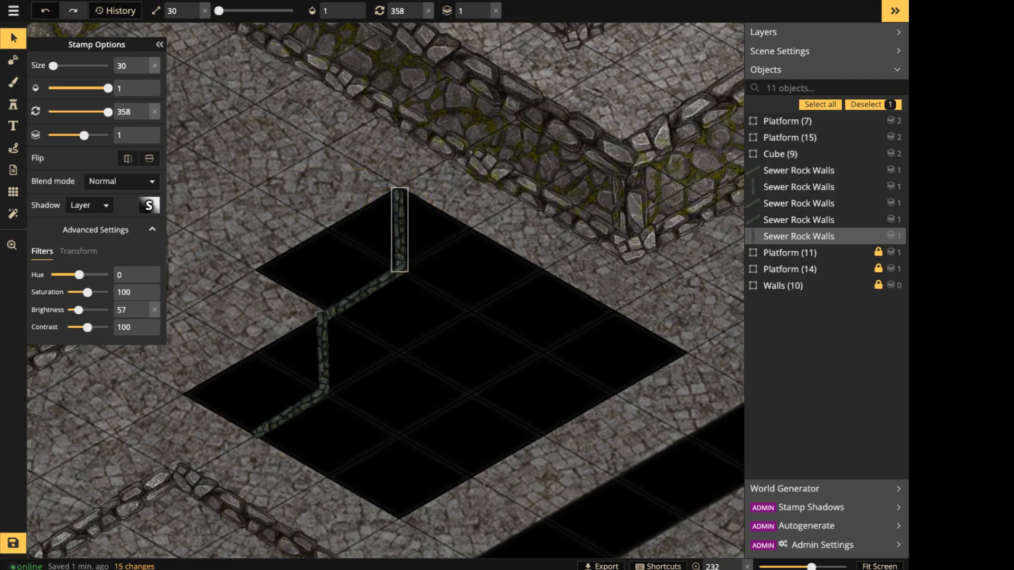
Copy the back-corner strip, rotate the duplicate to 118 degrees and place it at the foot of that corner as the long wall's base.
key("b")
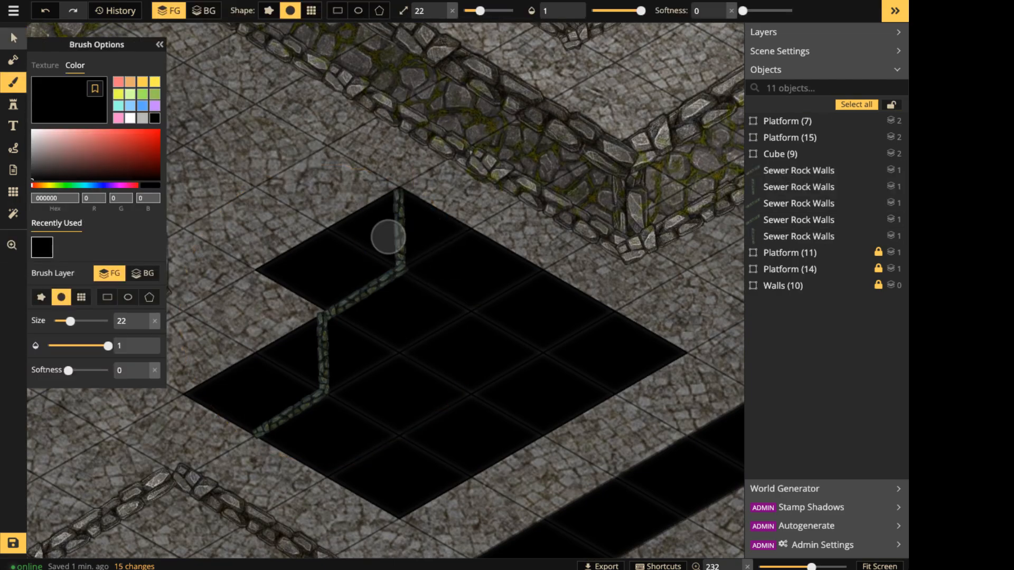
key("v")
left_click(399, 243)
key("ctrl+c")
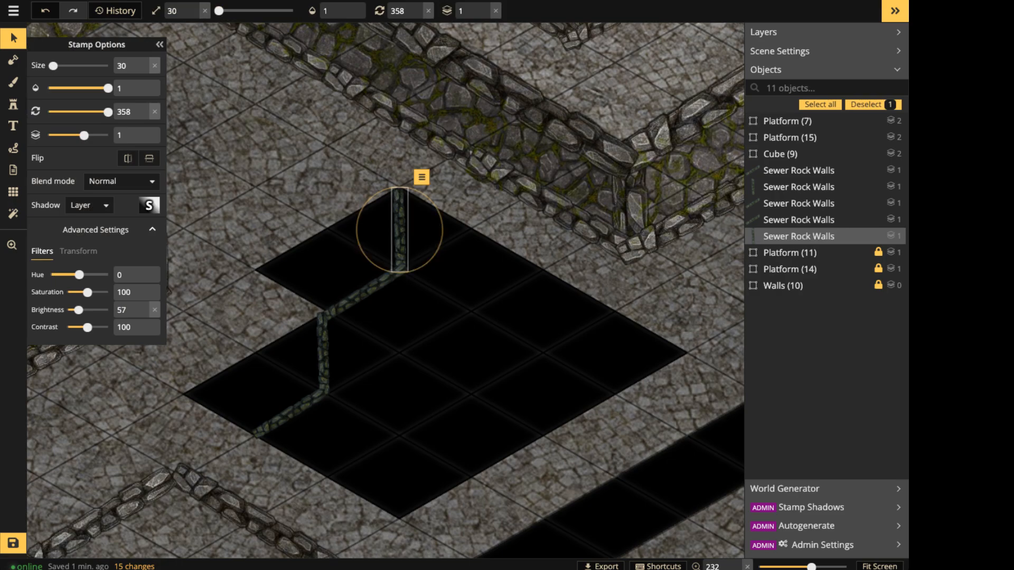
key("ctrl+v")
left_click_drag(442, 197, 480, 262)
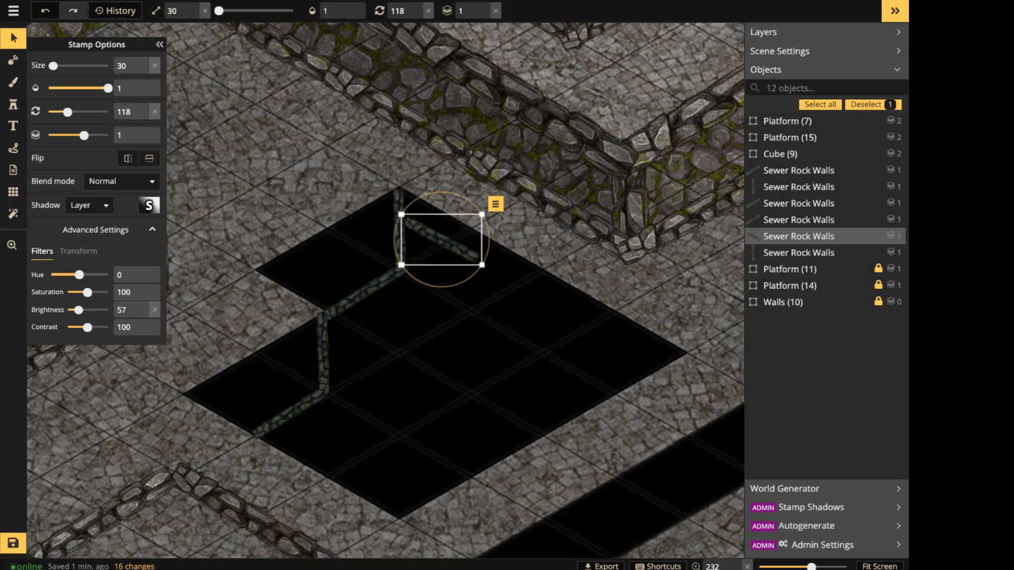
scroll(440, 235, "up", 3)
left_click_drag(440, 234, 439, 305)
Paste further copies of the 118-degree strip end to end, continuing the long wall's base to the opening's far edge.
key("ctrl+c")
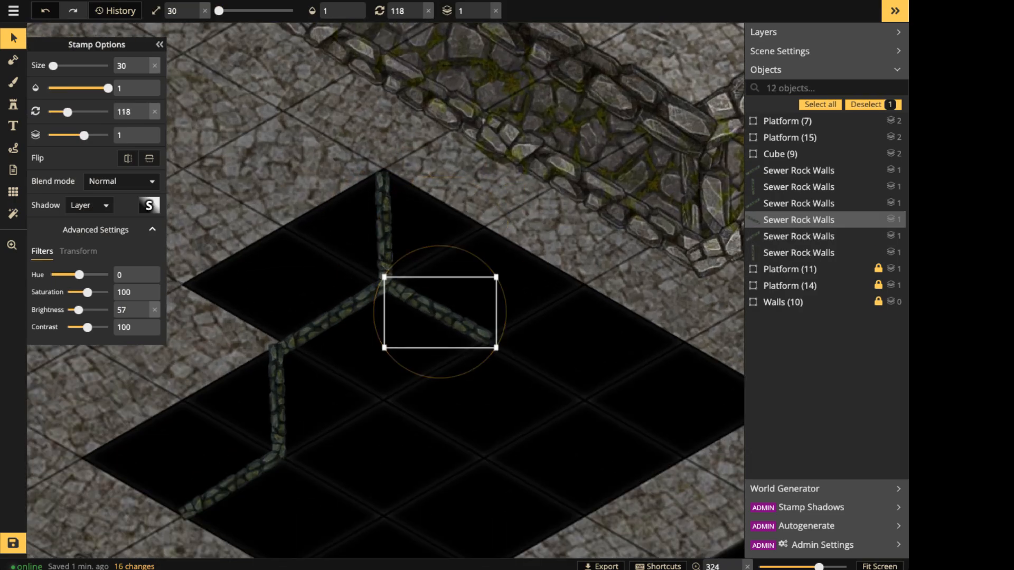
key("ctrl+v")
key("ctrl+v")
mouse_move(518, 369)
left_mouse_down()
mouse_move(556, 368)
mouse_move(534, 364)
left_mouse_up()
left_click_drag(457, 368, 654, 427)
key("ctrl+v")
left_click(544, 417)
scroll(438, 303, "down", 3)
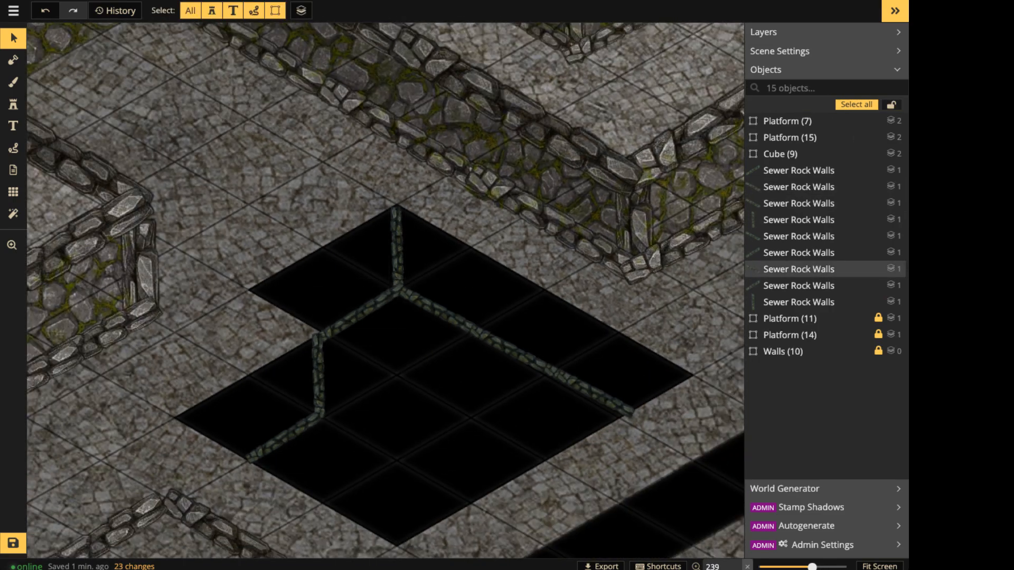
Paint the pit's long wall on the background layer with the darker mossy stone texture, using a size 22 round brush.
key("b")
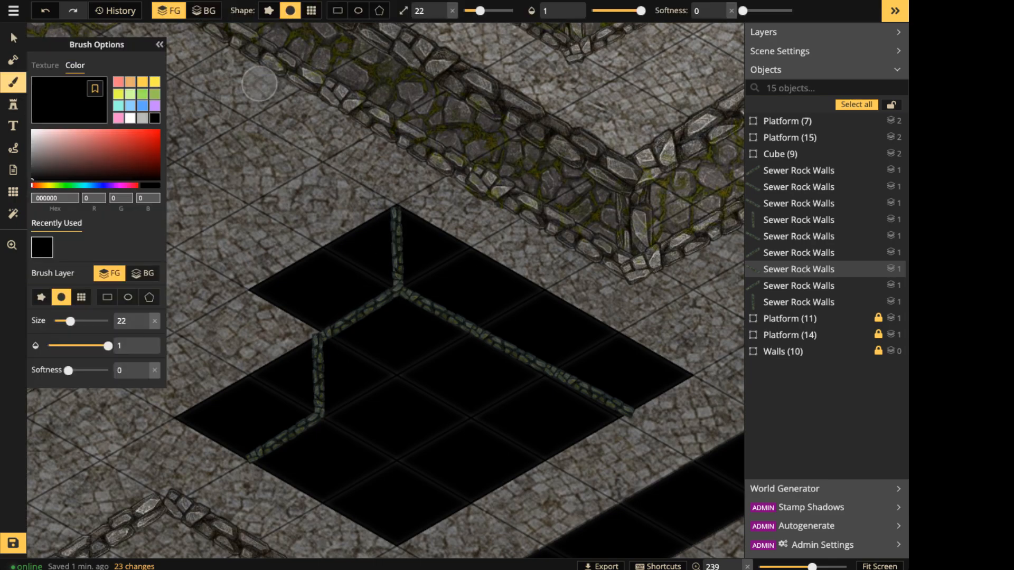
key("c")
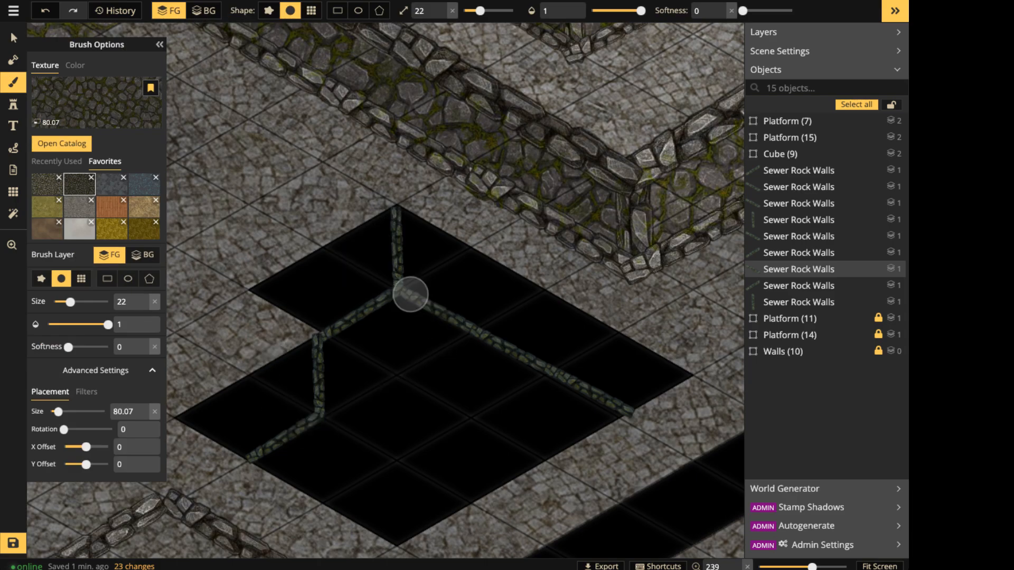
left_click(203, 10)
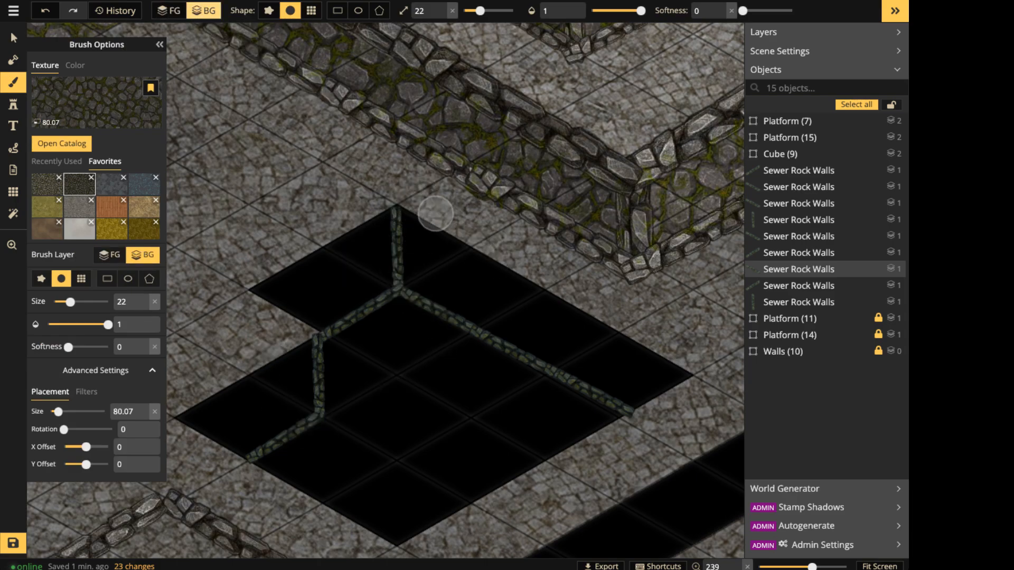
mouse_move(414, 255)
left_mouse_down()
mouse_move(419, 276)
mouse_move(607, 373)
mouse_move(682, 374)
mouse_move(421, 227)
mouse_move(460, 288)
mouse_move(635, 357)
left_mouse_up()
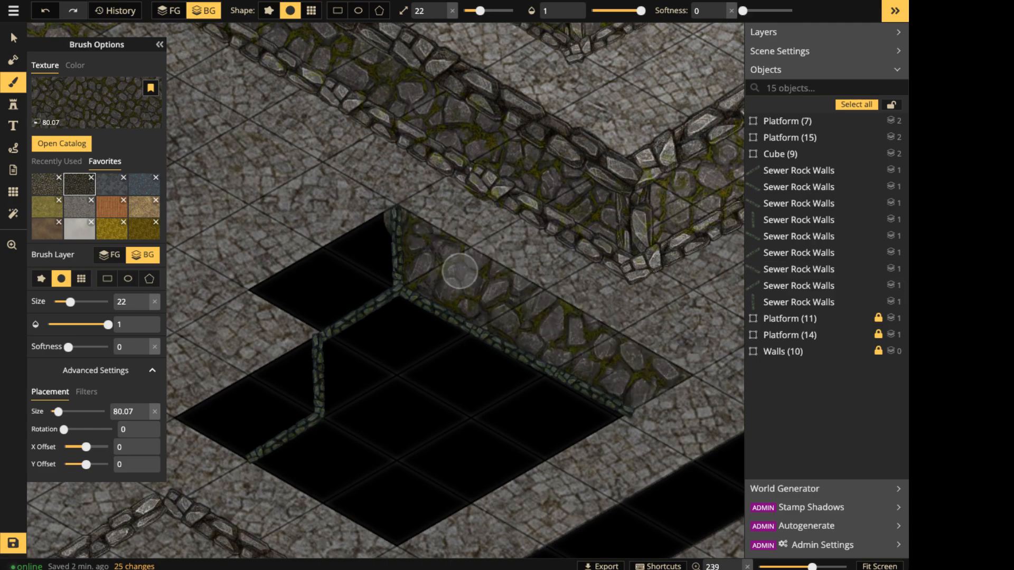
Paint the pit's two short walls on the background layer with the lighter mossy stone texture.
left_click(47, 185)
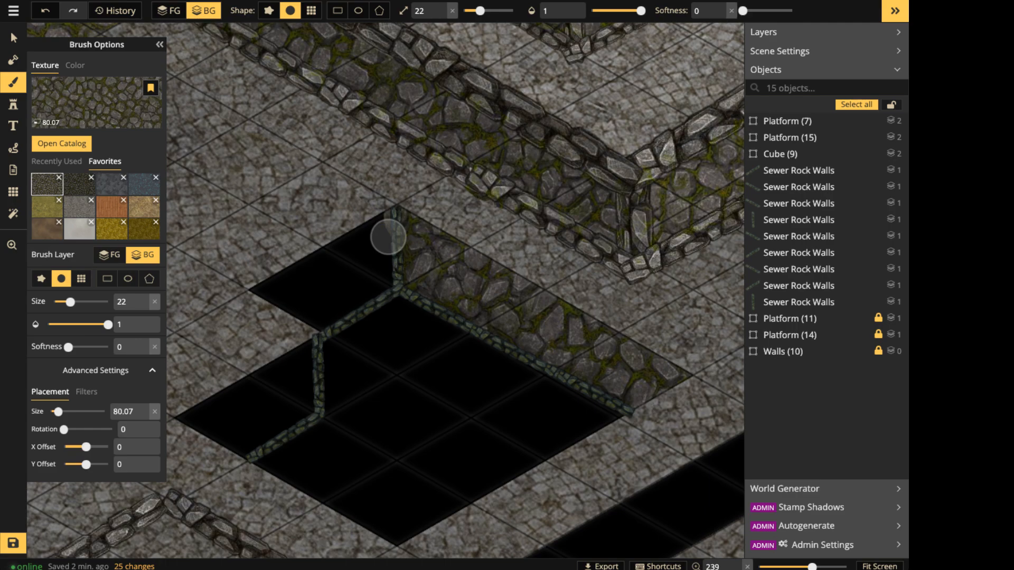
mouse_move(255, 288)
left_mouse_down()
mouse_move(312, 307)
mouse_move(334, 302)
mouse_move(379, 275)
mouse_move(381, 233)
mouse_move(296, 267)
mouse_move(313, 266)
left_mouse_up()
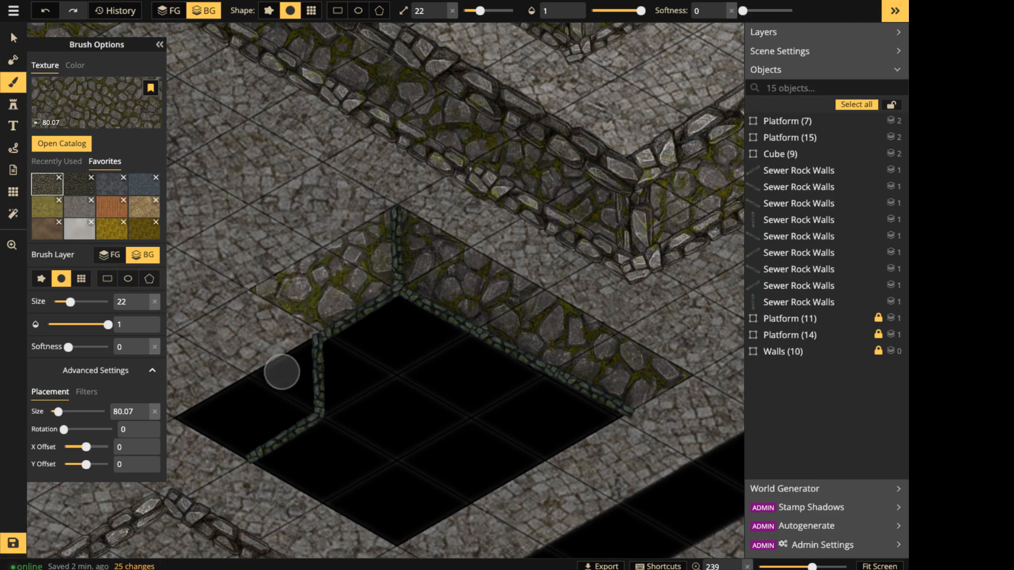
mouse_move(282, 373)
left_mouse_down()
mouse_move(193, 415)
mouse_move(249, 430)
mouse_move(302, 391)
mouse_move(226, 417)
mouse_move(301, 399)
mouse_move(274, 404)
left_mouse_up()
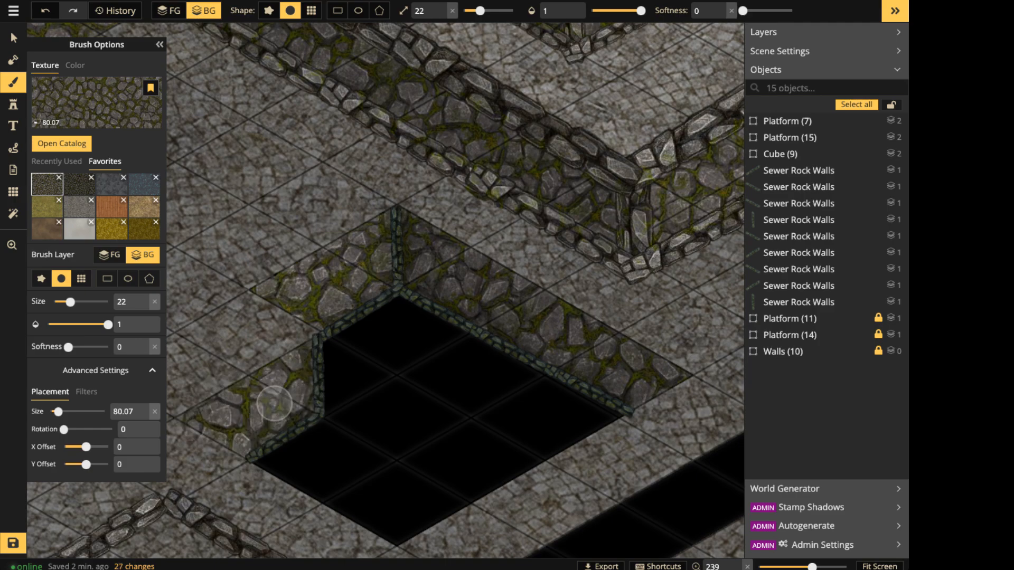
Darken the grey cobblestone texture to brightness 38 and paint the pit's sunken floor with it on the background layer.
left_click(80, 207)
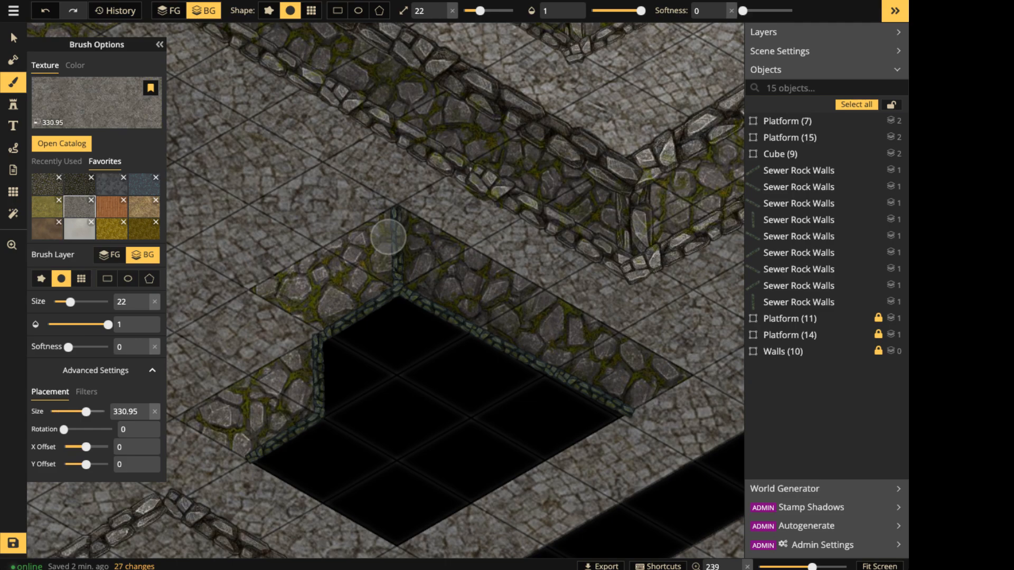
left_click(86, 392)
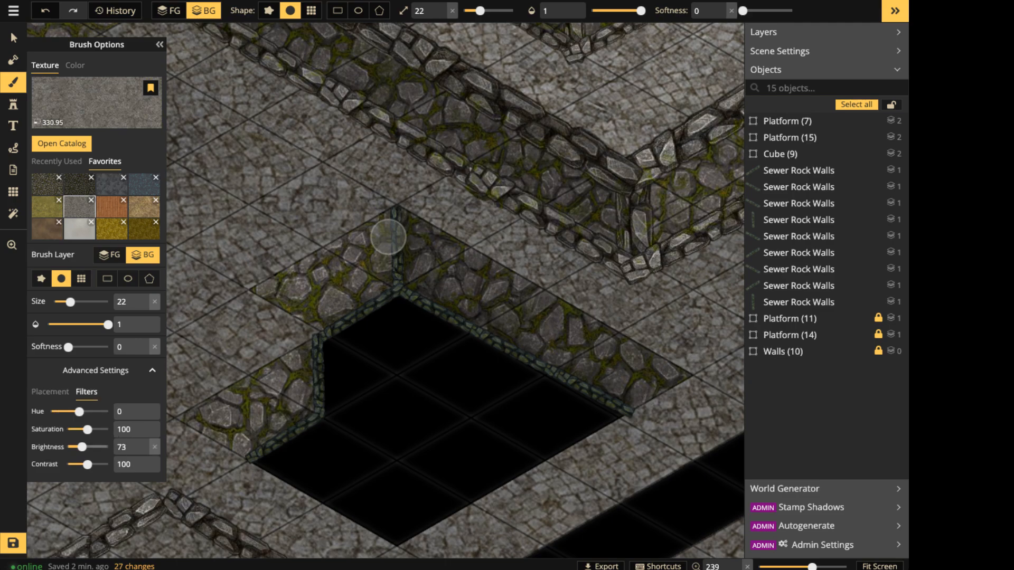
left_click_drag(82, 448, 75, 448)
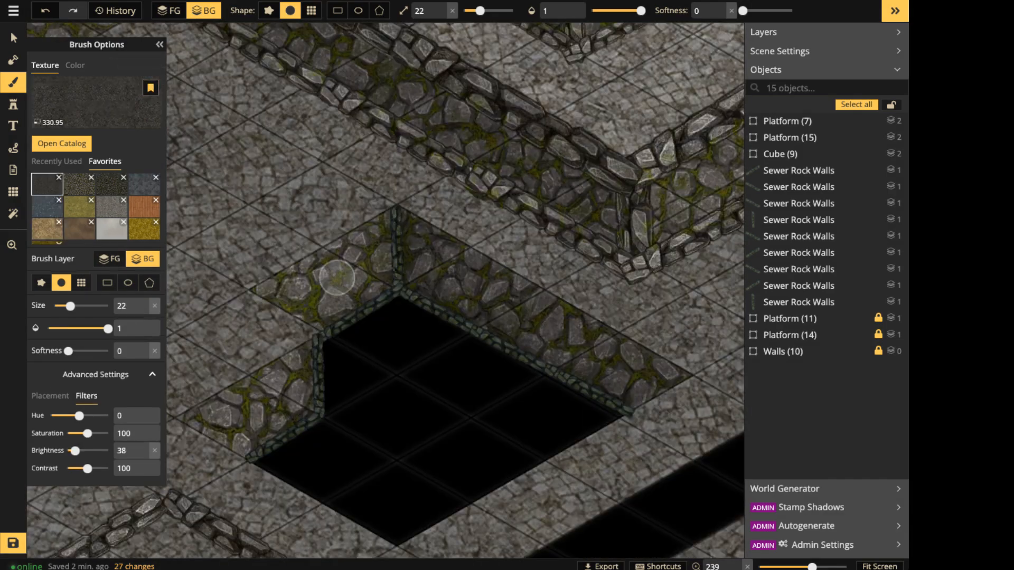
mouse_move(343, 344)
left_mouse_down()
mouse_move(333, 423)
mouse_move(296, 455)
mouse_move(290, 478)
mouse_move(421, 516)
mouse_move(596, 426)
mouse_move(405, 316)
mouse_move(350, 346)
mouse_move(326, 489)
mouse_move(461, 430)
mouse_move(470, 452)
mouse_move(536, 420)
mouse_move(380, 373)
mouse_move(461, 407)
mouse_move(389, 333)
left_mouse_up()
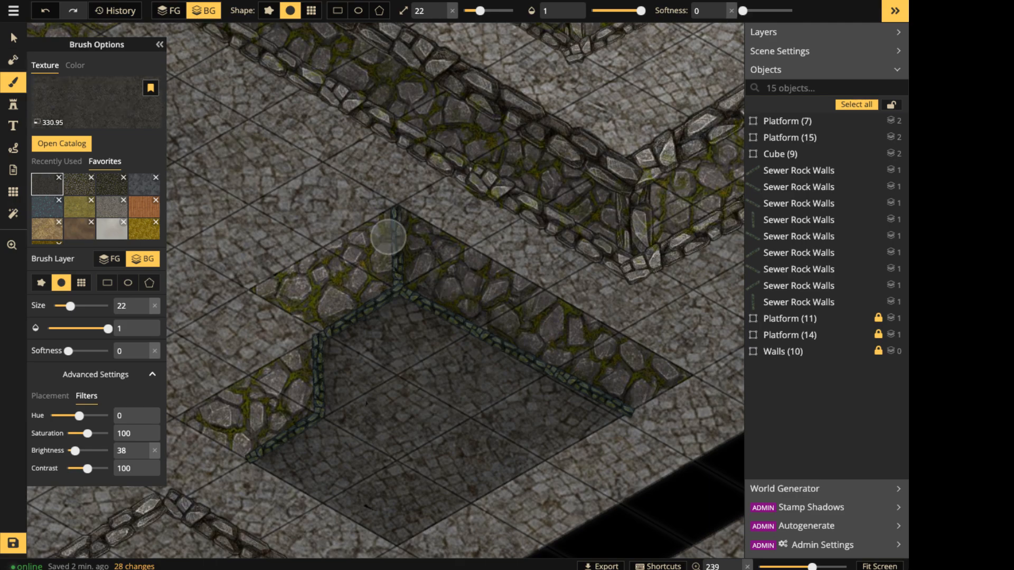
Inspect the strips along the long wall's base and nudge the one nearest the back corner slightly into line.
left_click(13, 39)
left_click(584, 387)
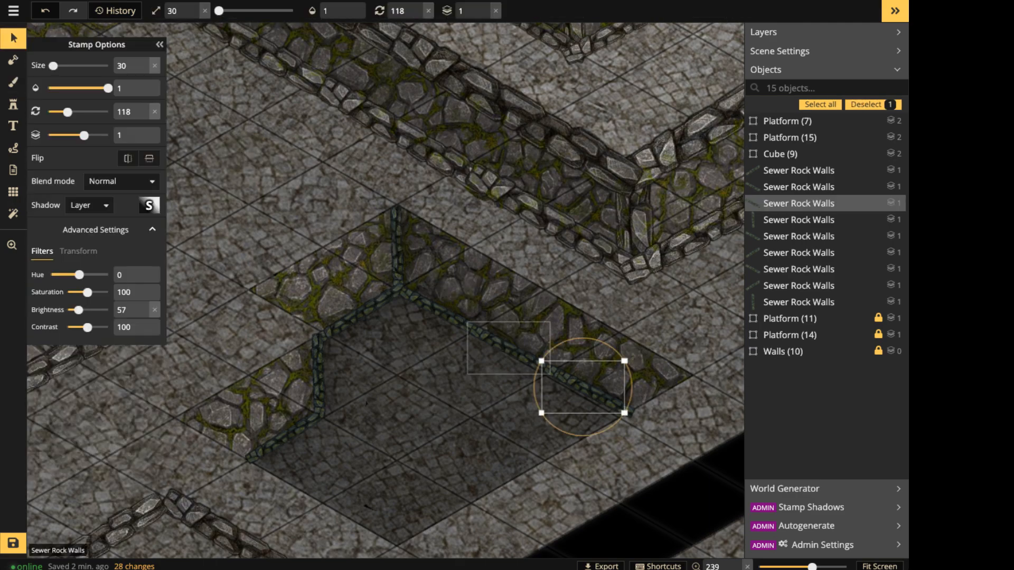
left_click(508, 348)
left_click(440, 312)
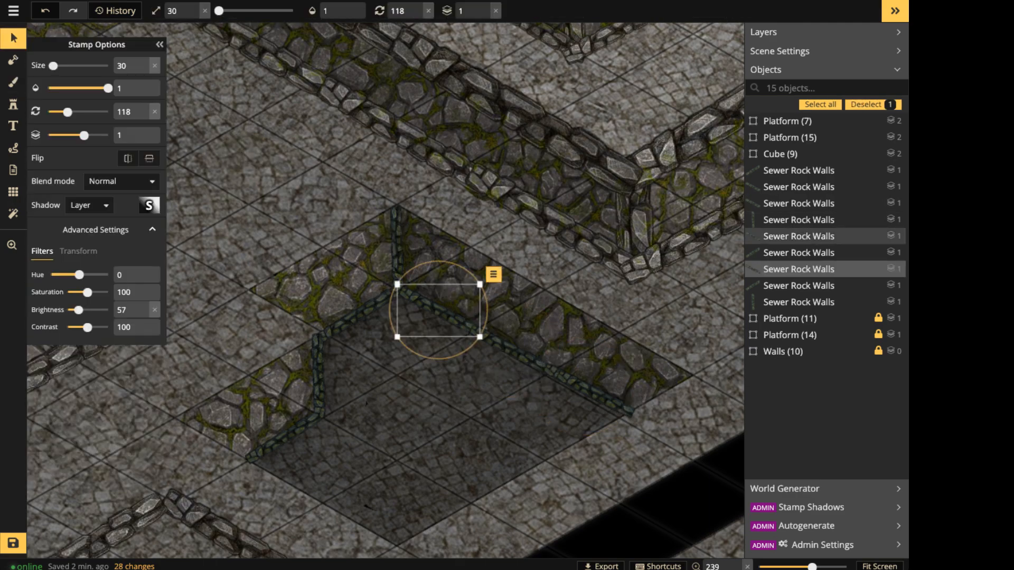
mouse_move(439, 312)
left_mouse_down()
mouse_move(566, 448)
mouse_move(442, 314)
left_mouse_up()
Select all four rock strips along the long wall's base together and shift them slightly toward the back corner.
left_click(508, 348)
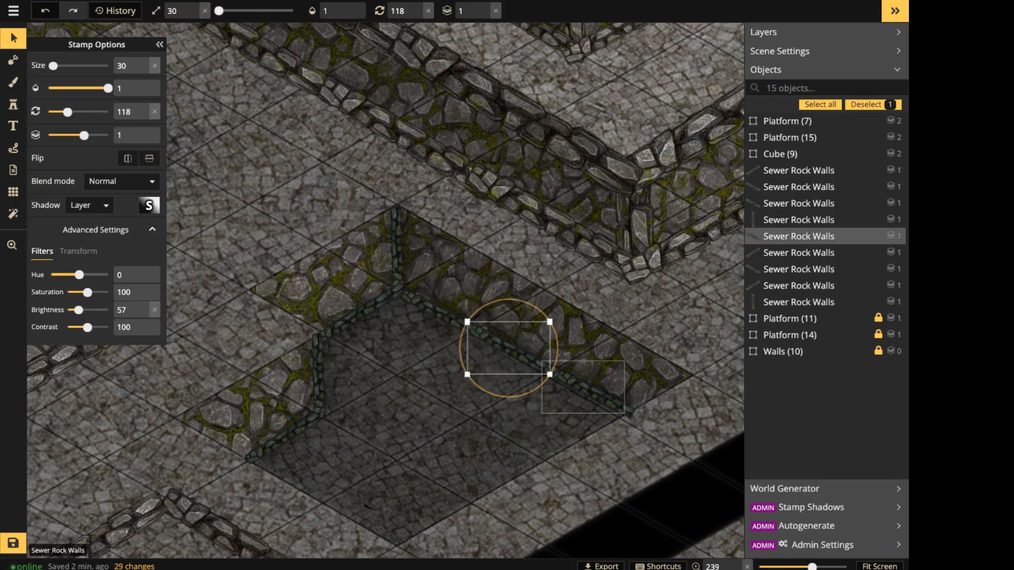
left_click(440, 312)
left_click(583, 386)
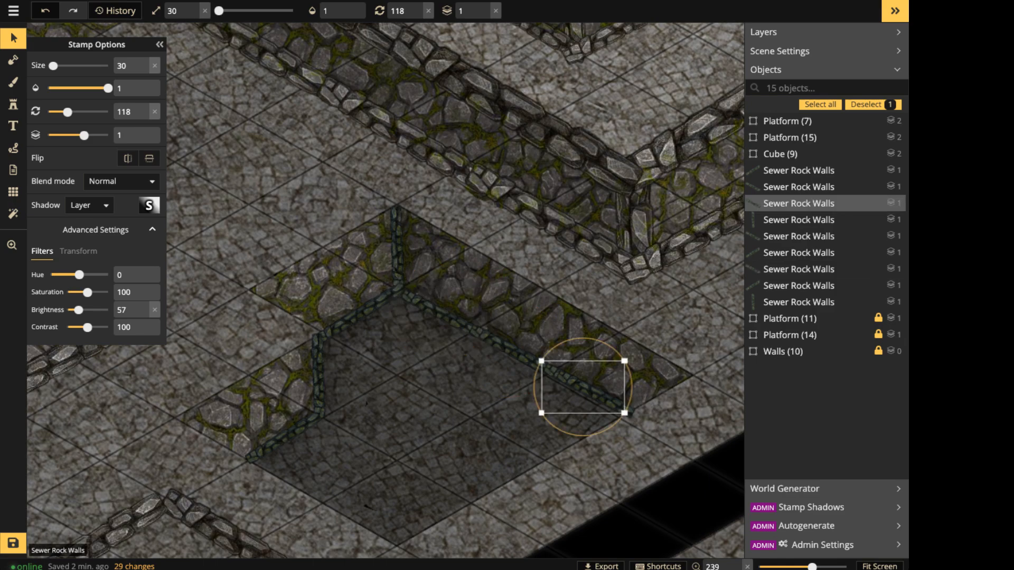
left_click(508, 348)
left_click_drag(453, 301, 643, 409)
left_click_drag(520, 355, 514, 355)
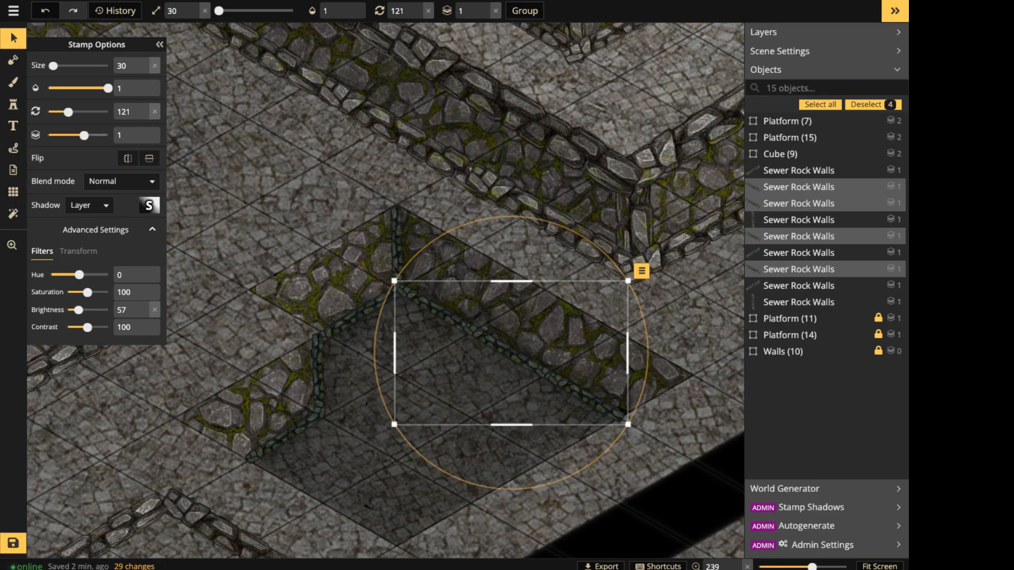
Enable mask effects with only the dark 1-width stroke kept, turning off the outline and inner shadows.
left_click(13, 60)
left_click(96, 158)
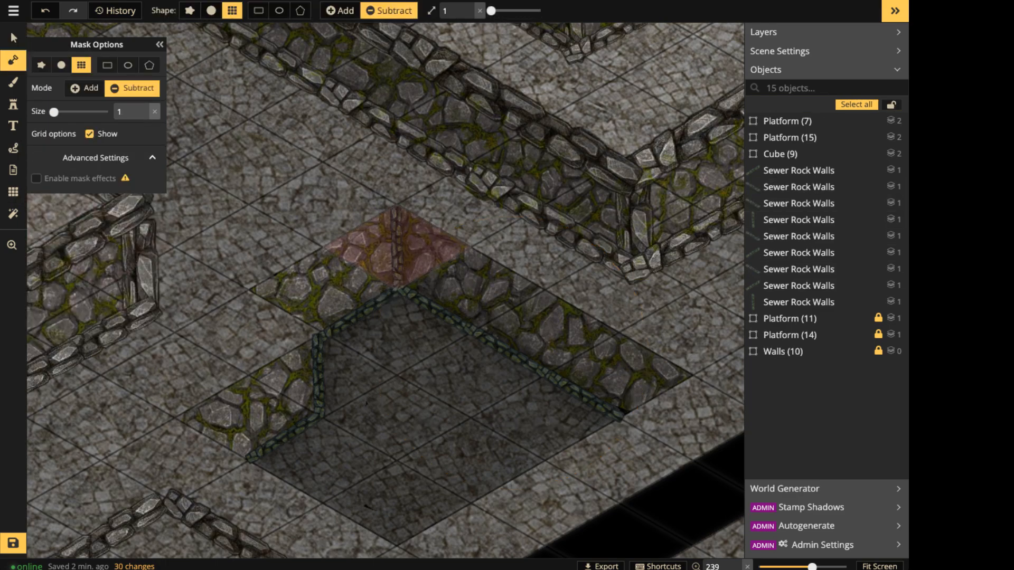
left_click(36, 179)
left_click(37, 244)
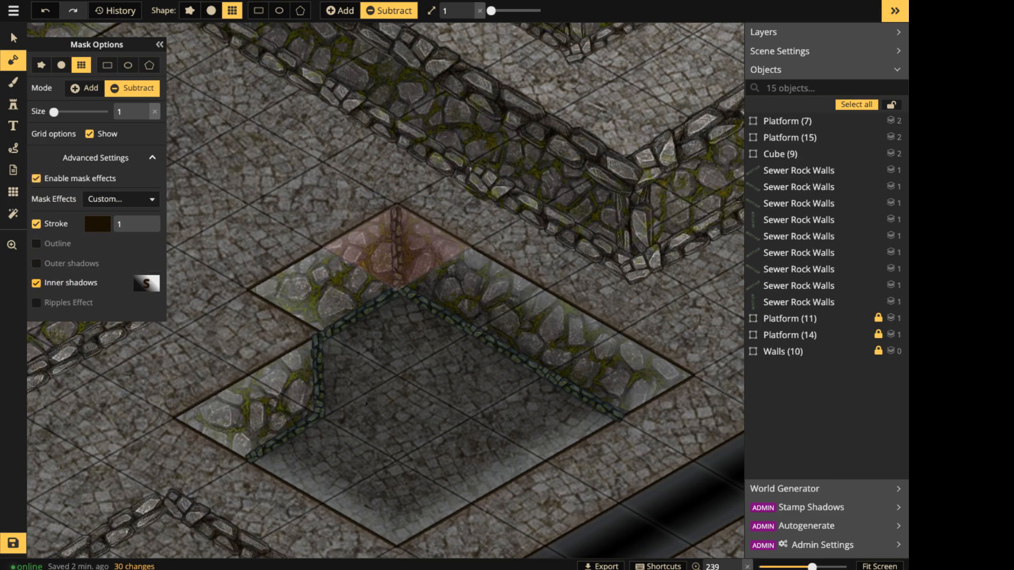
left_click(37, 283)
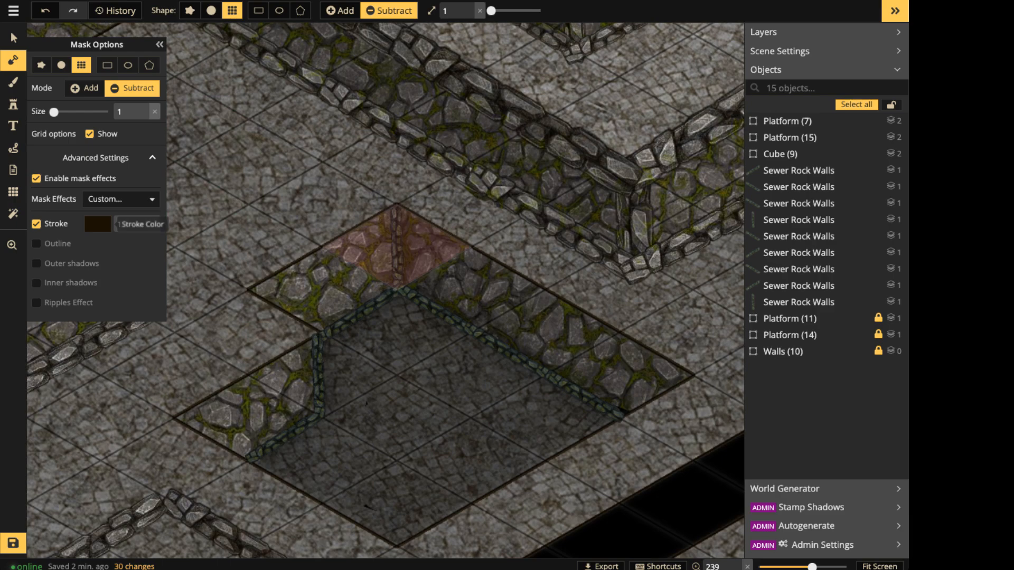
key("v")
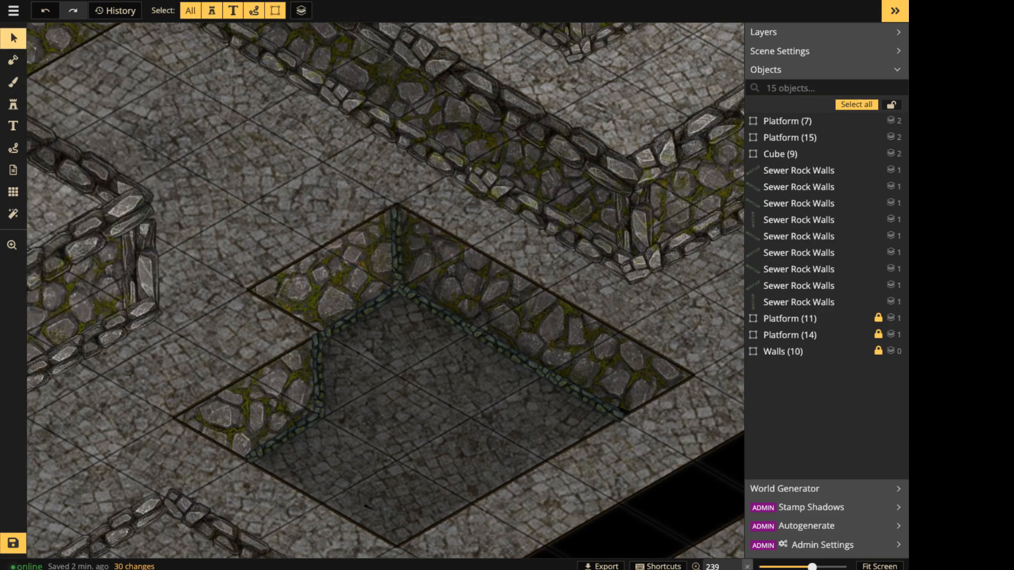
Select all the pit's Sewer Rock Walls stamps from the same set, set their shadow to None, and deselect them.
scroll(434, 301, "down", 2)
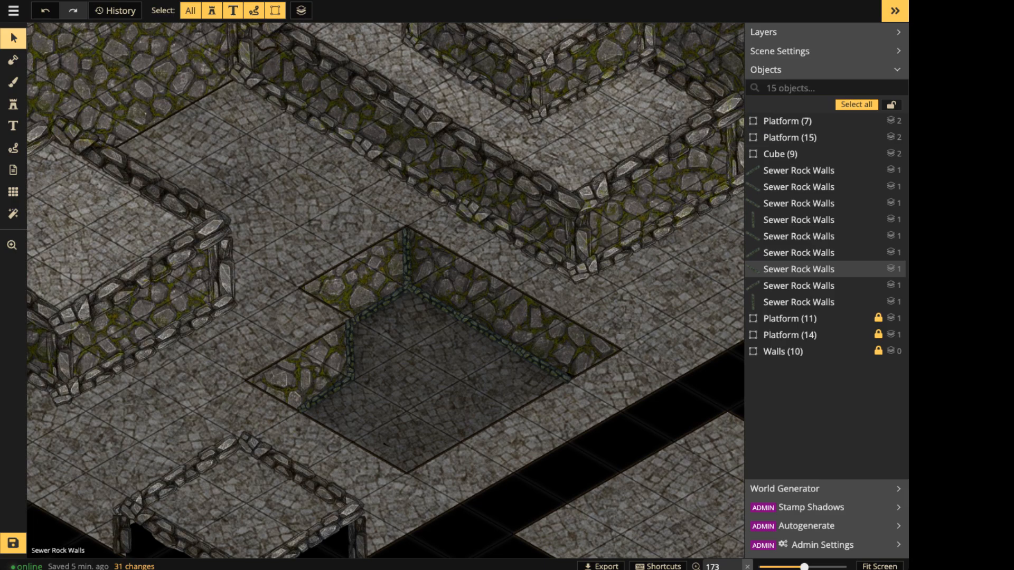
left_click(799, 302)
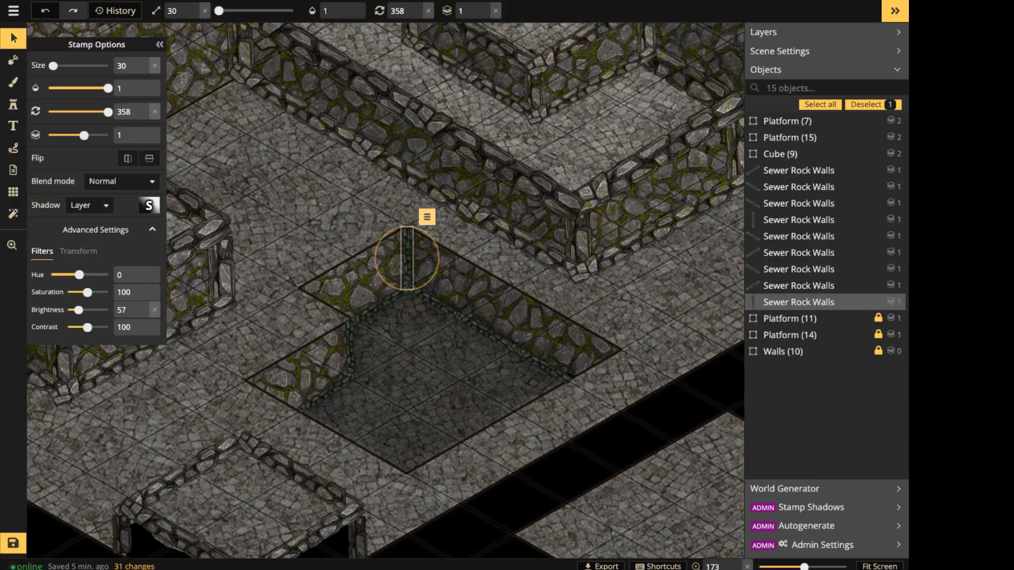
left_click(426, 217)
mouse_move(436, 229)
left_click(588, 228)
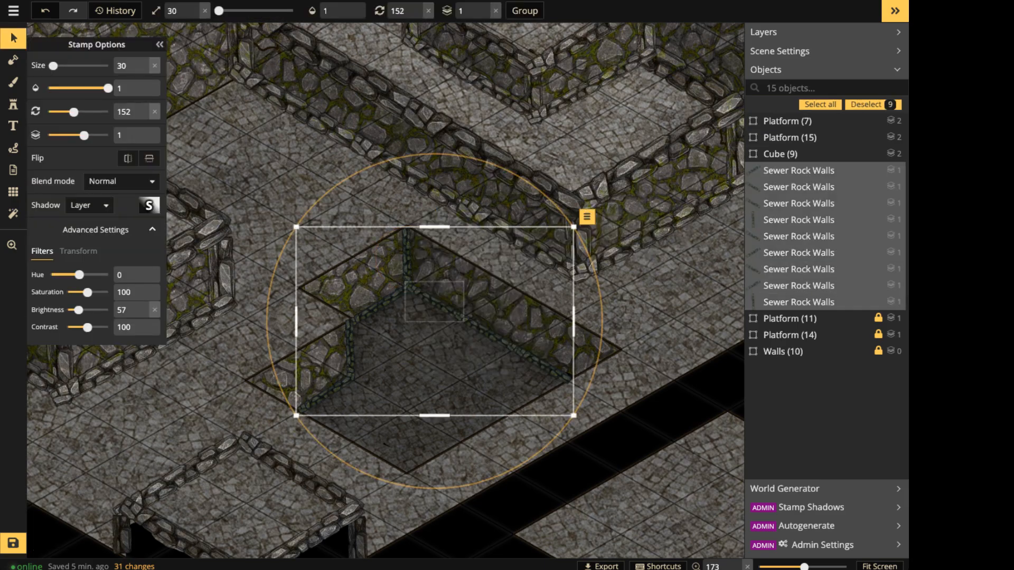
left_click(89, 205)
left_click(80, 225)
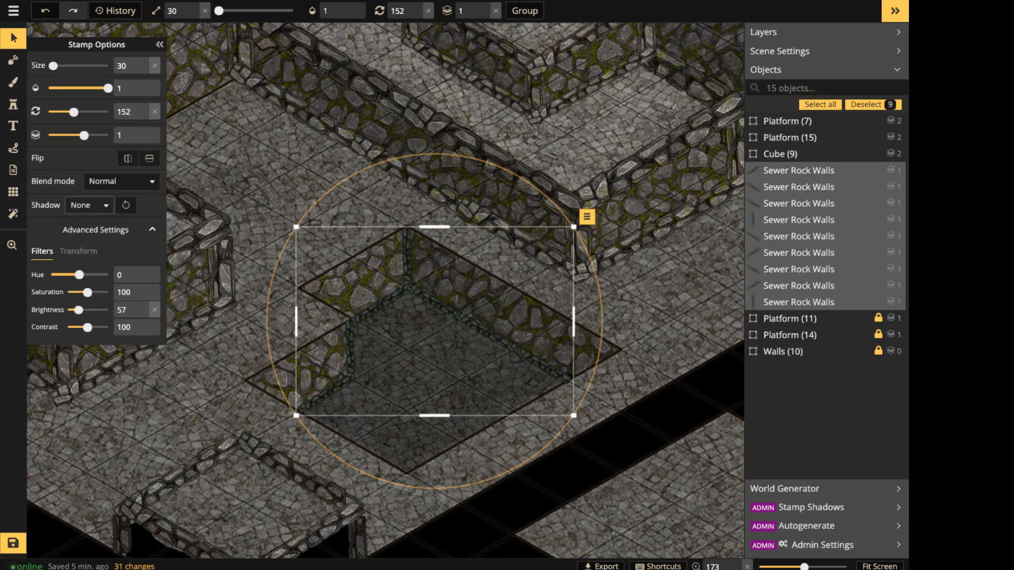
scroll(351, 360, "down", 6)
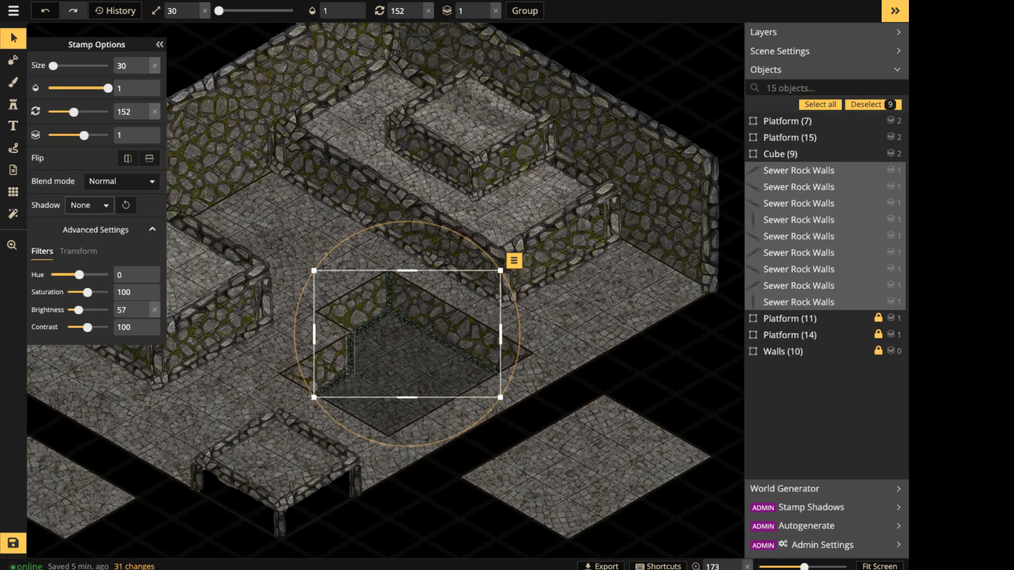
key("Escape")
Select all the pit's rock strips from the same set and set their blend mode to Luminosity.
scroll(343, 442, "down", 1)
middle_click_drag(344, 442, 488, 438)
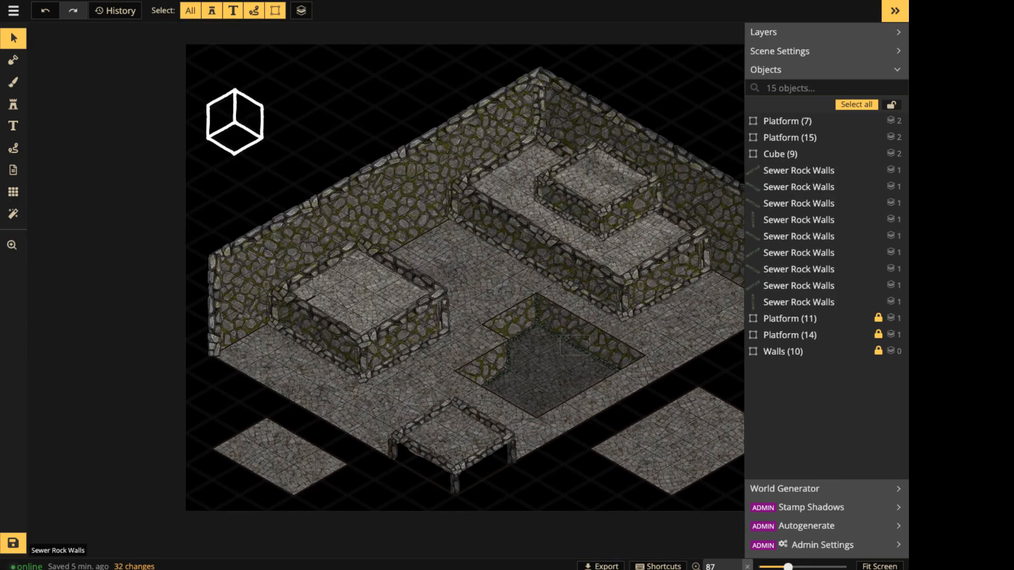
middle_click_drag(575, 346, 468, 329)
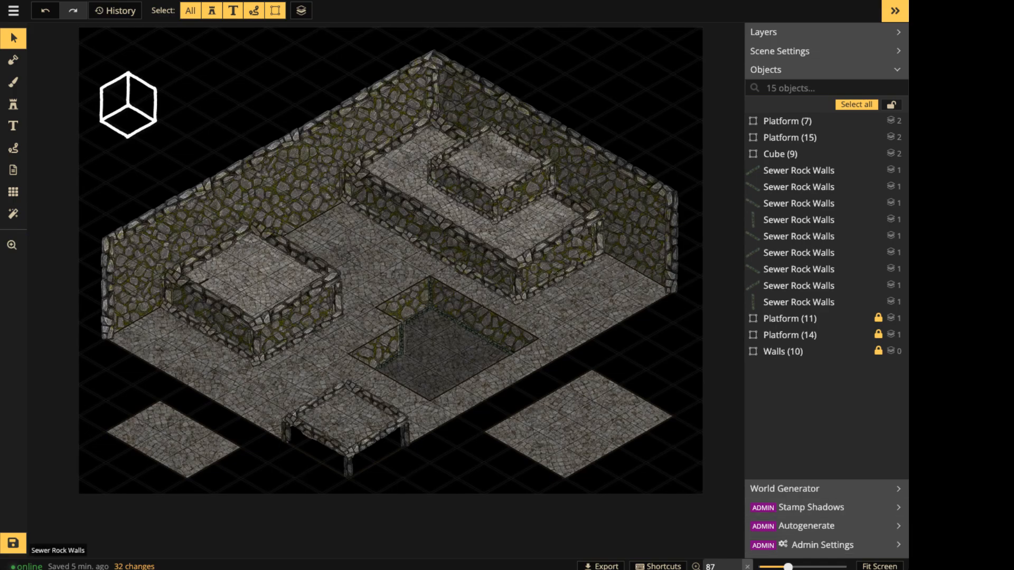
left_click(401, 338)
scroll(401, 338, "up", 3)
left_click(419, 308)
mouse_move(414, 319)
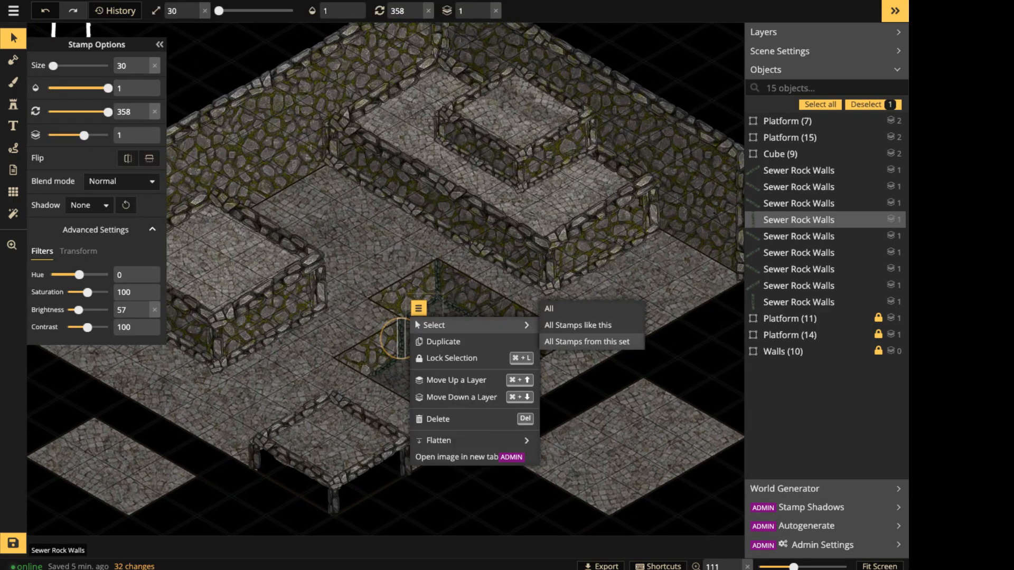
left_click(581, 342)
left_click(121, 182)
scroll(100, 286, "down", 3)
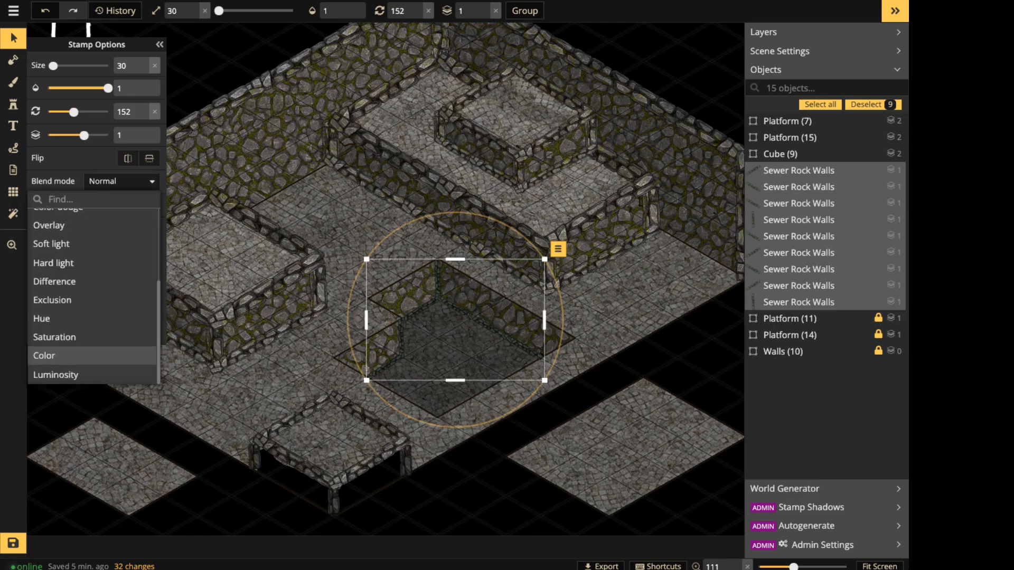
left_click(92, 374)
left_click(475, 342)
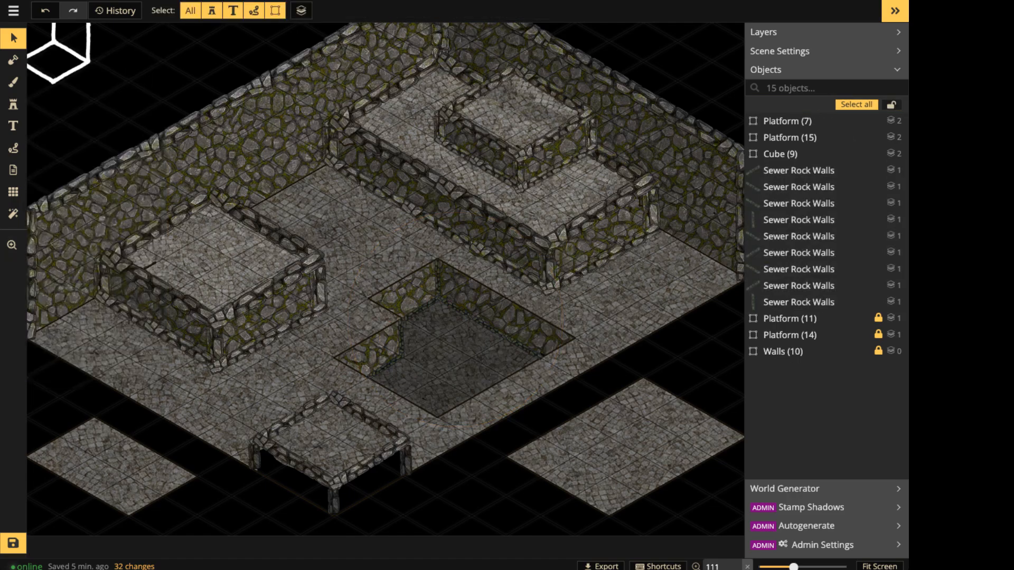
Select the pit's nine rock strips together and flatten them to the background.
scroll(475, 343, "up", 1)
scroll(475, 343, "down", 5)
scroll(466, 347, "down", 3)
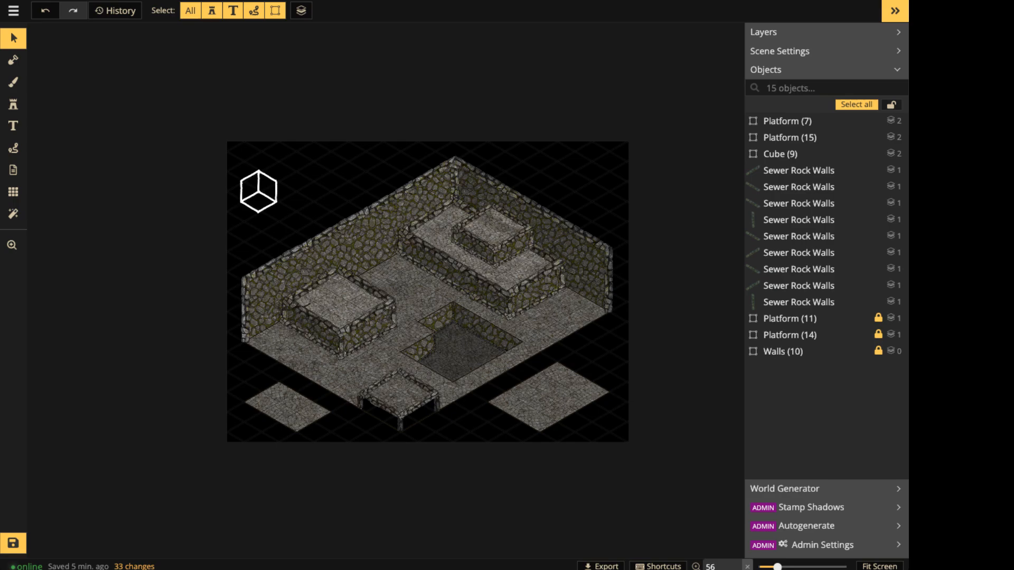
scroll(423, 361, "up", 5)
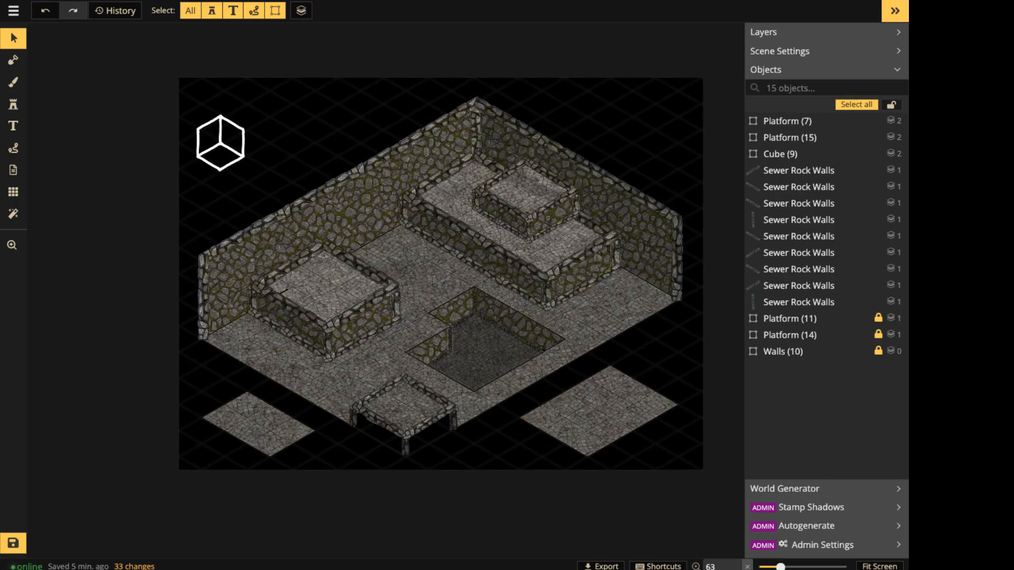
scroll(492, 375, "up", 4)
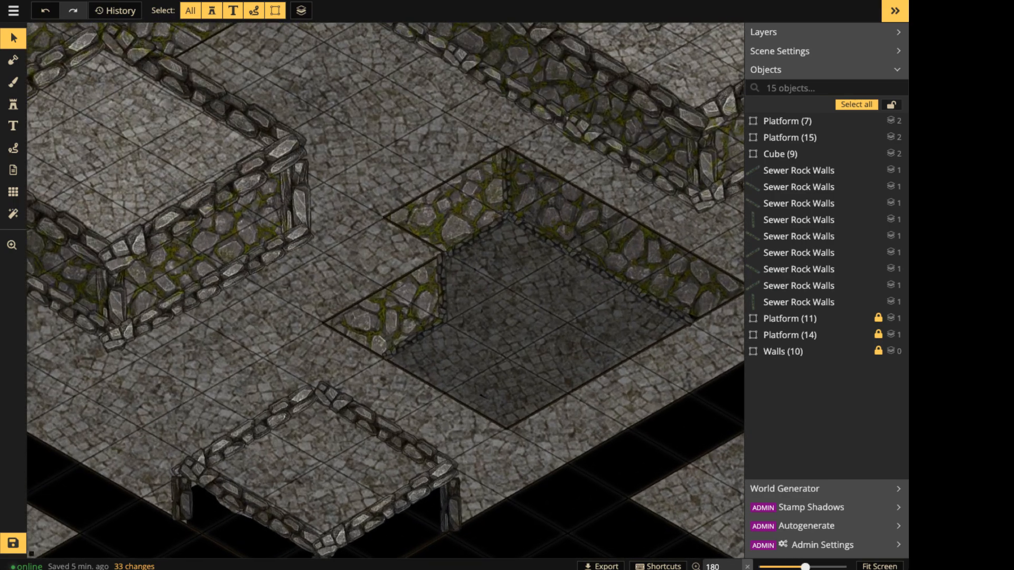
left_click_drag(385, 195, 690, 361)
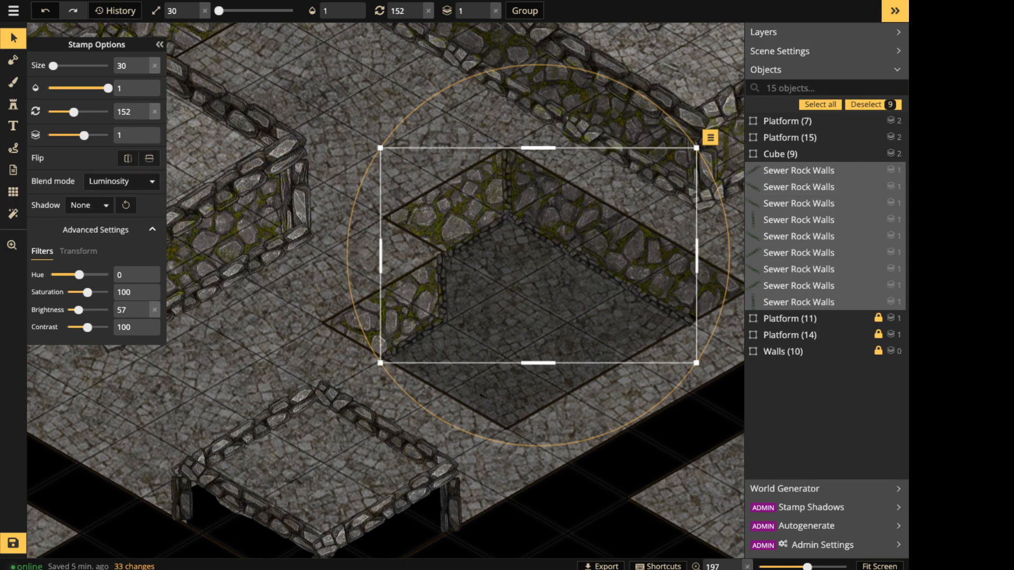
left_click(711, 137)
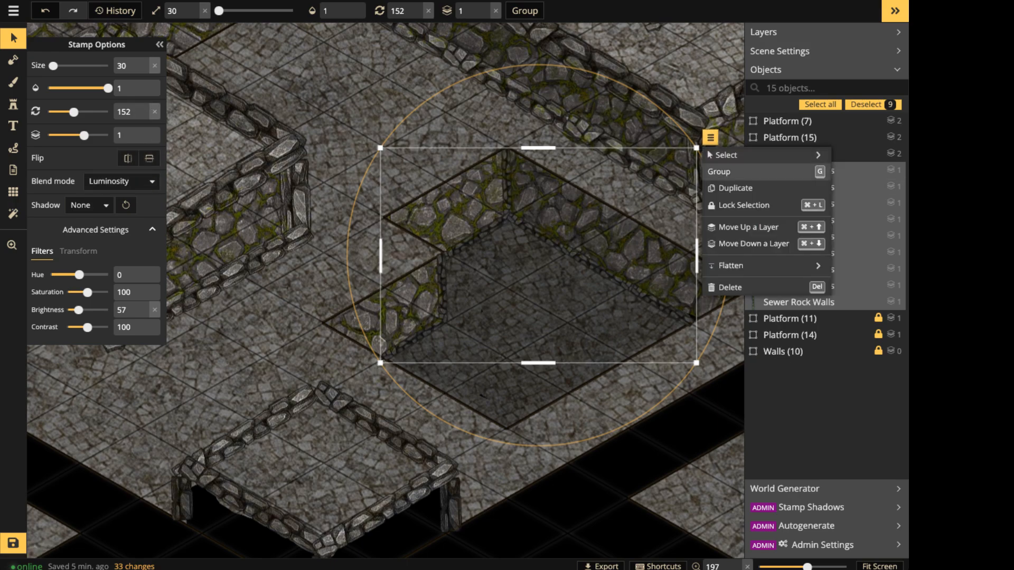
mouse_move(740, 266)
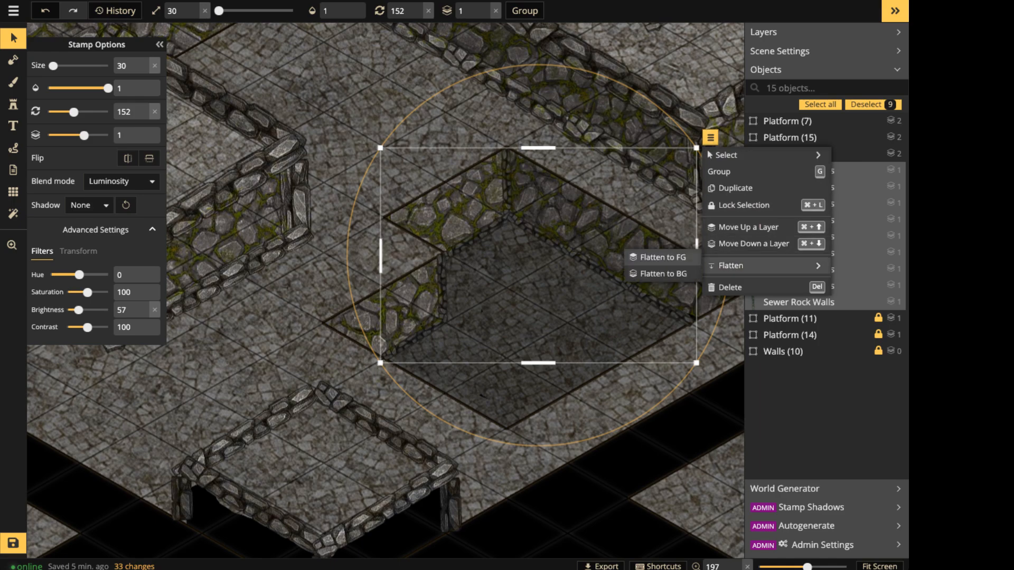
left_click(664, 274)
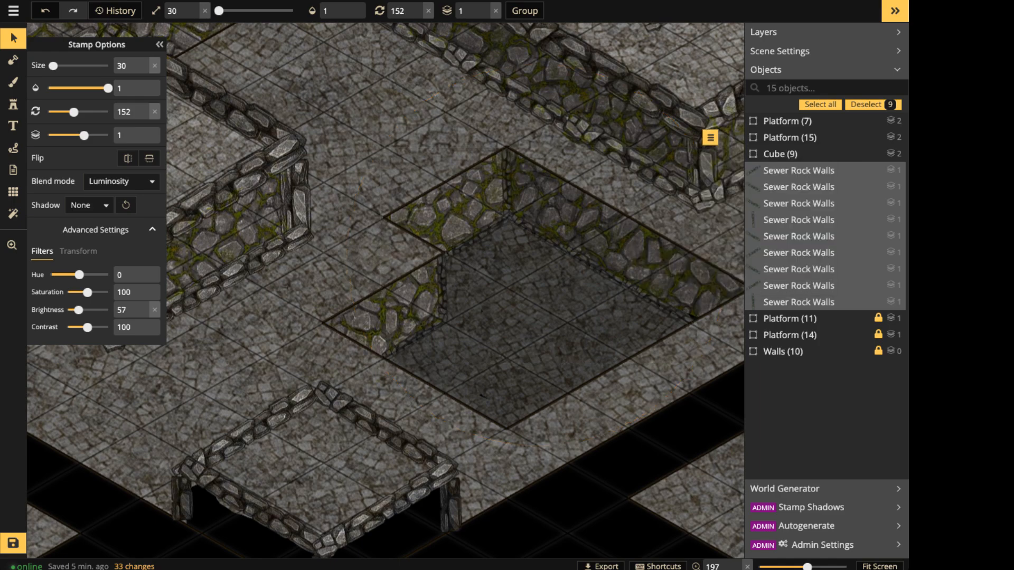
Examine the flattened strips along the pit's edges and the room's walls, platforms and table-like slab.
scroll(539, 308, "up", 5)
scroll(539, 308, "up", 4)
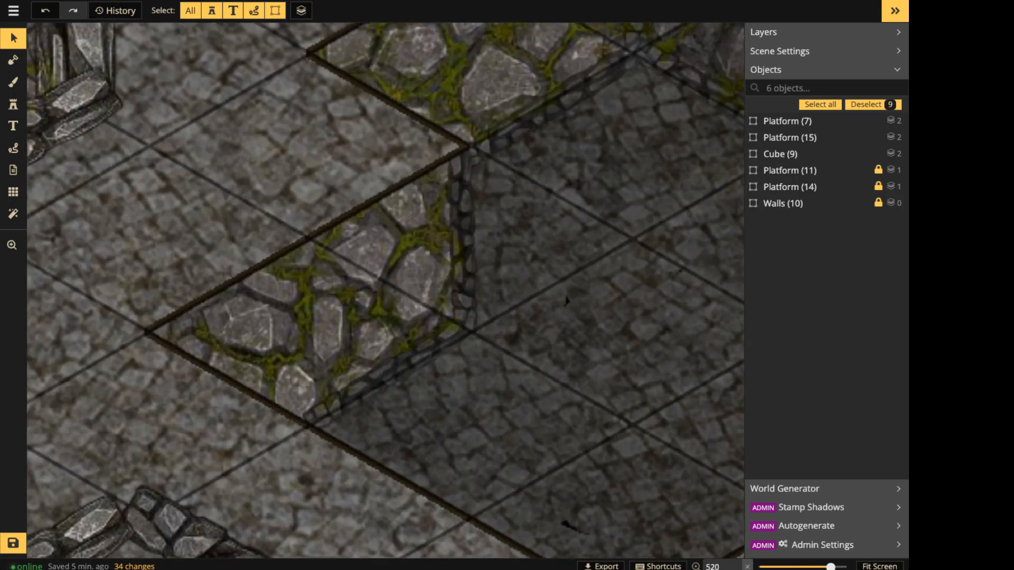
middle_click_drag(567, 301, 263, 478)
scroll(263, 478, "down", 13)
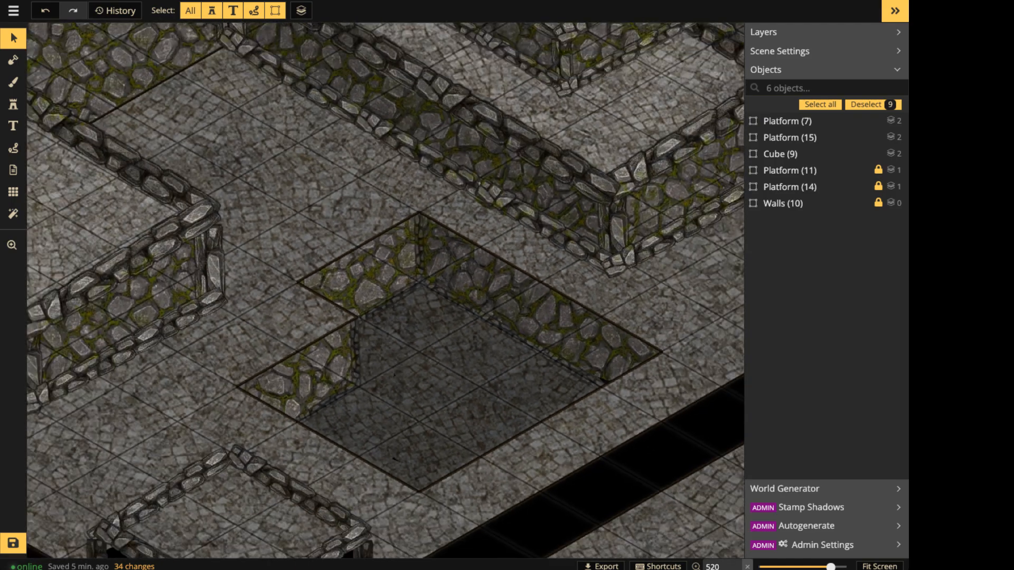
scroll(263, 478, "down", 3)
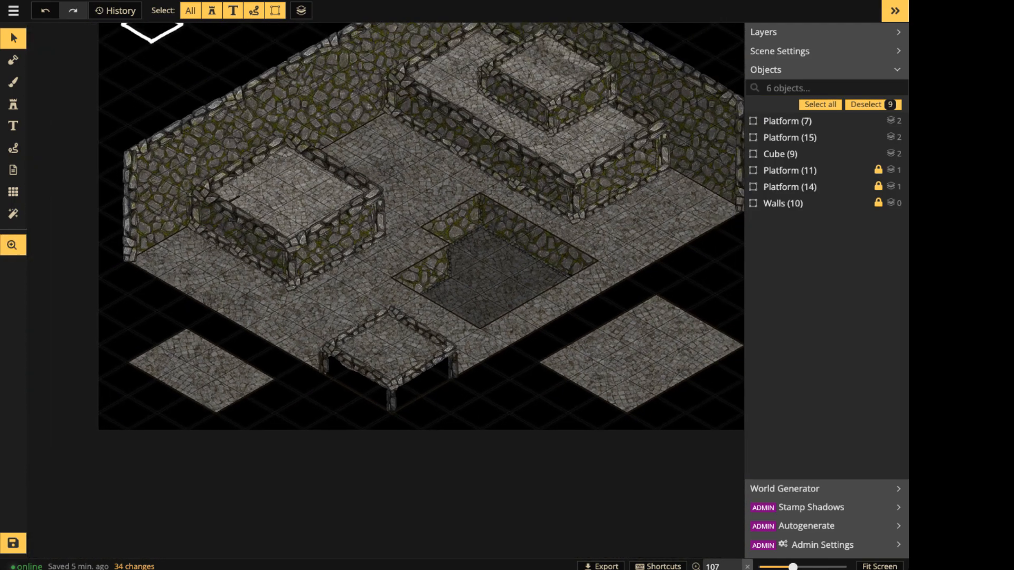
scroll(263, 478, "up", 6)
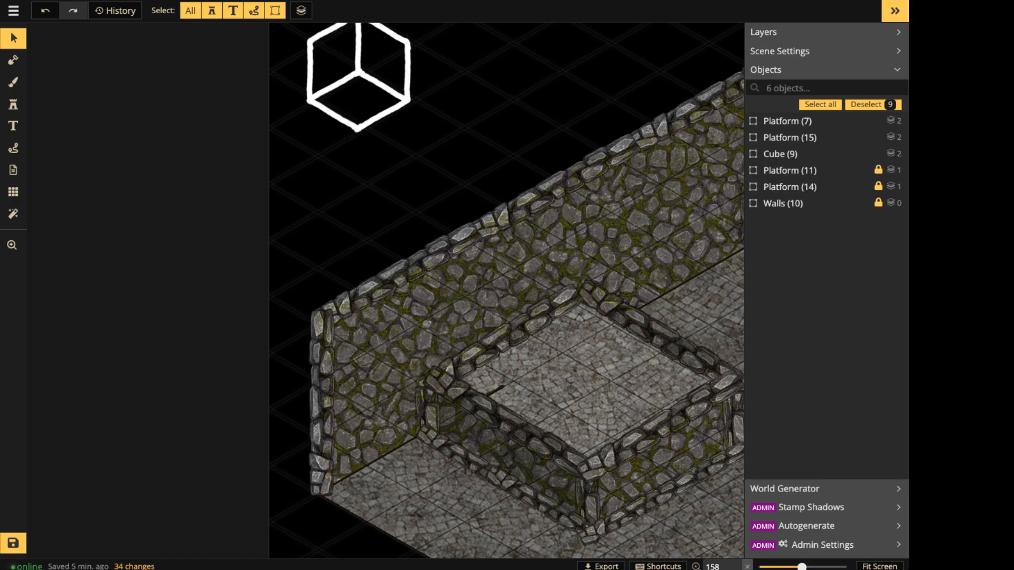
scroll(392, 328, "down", 3)
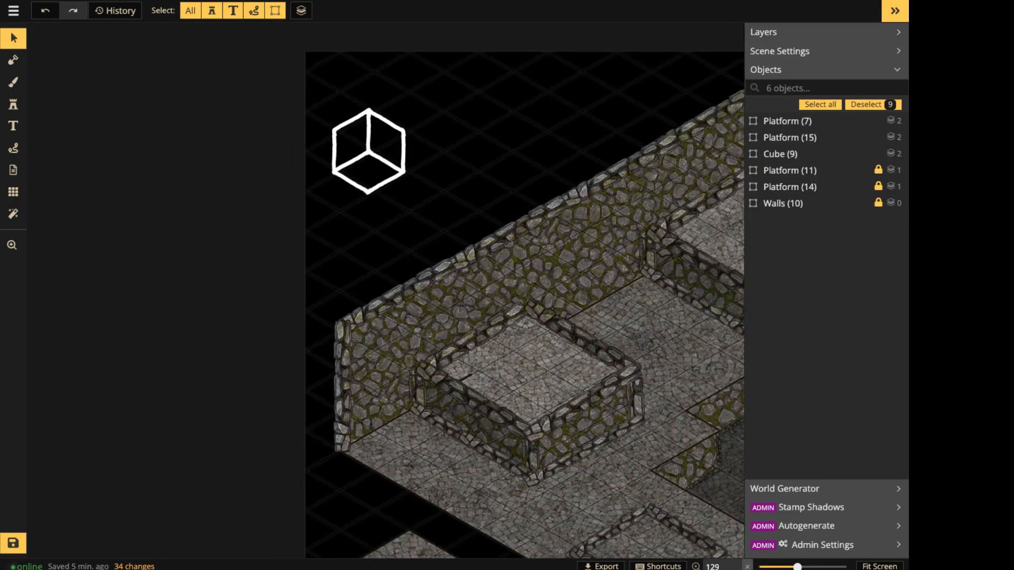
left_click_drag(392, 329, 240, 249)
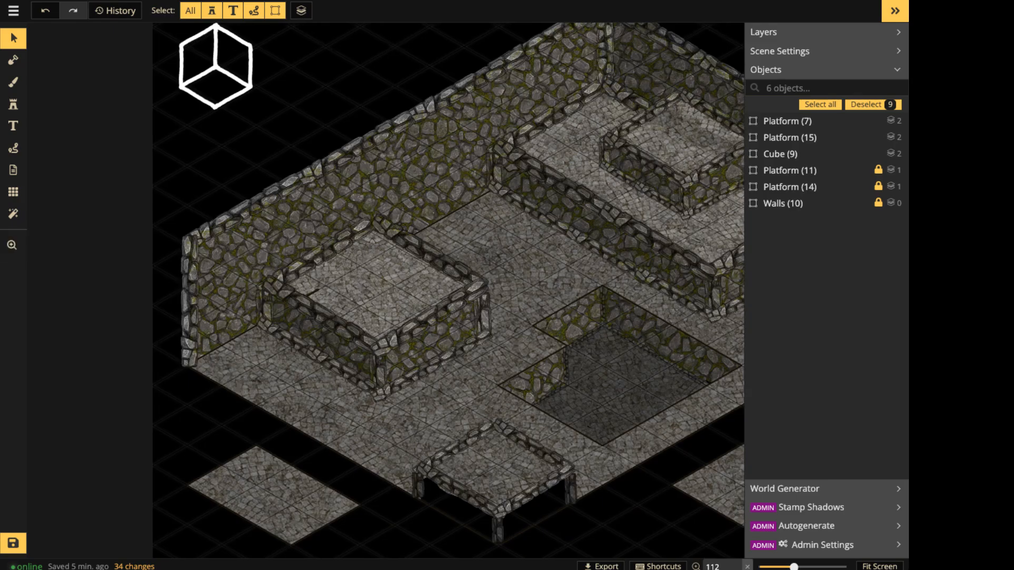
left_click_drag(449, 296, 292, 275)
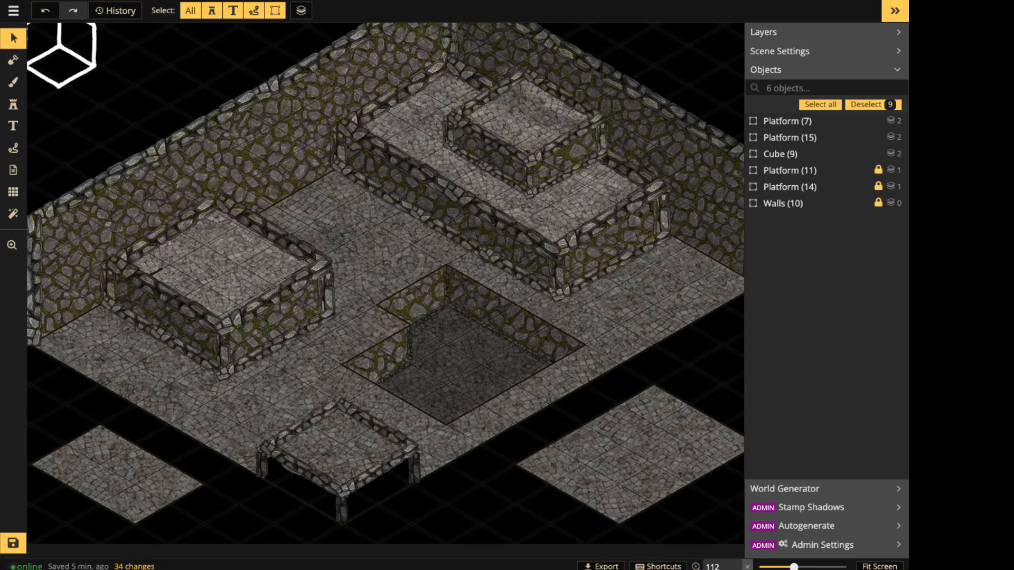
scroll(520, 401, "up", 5)
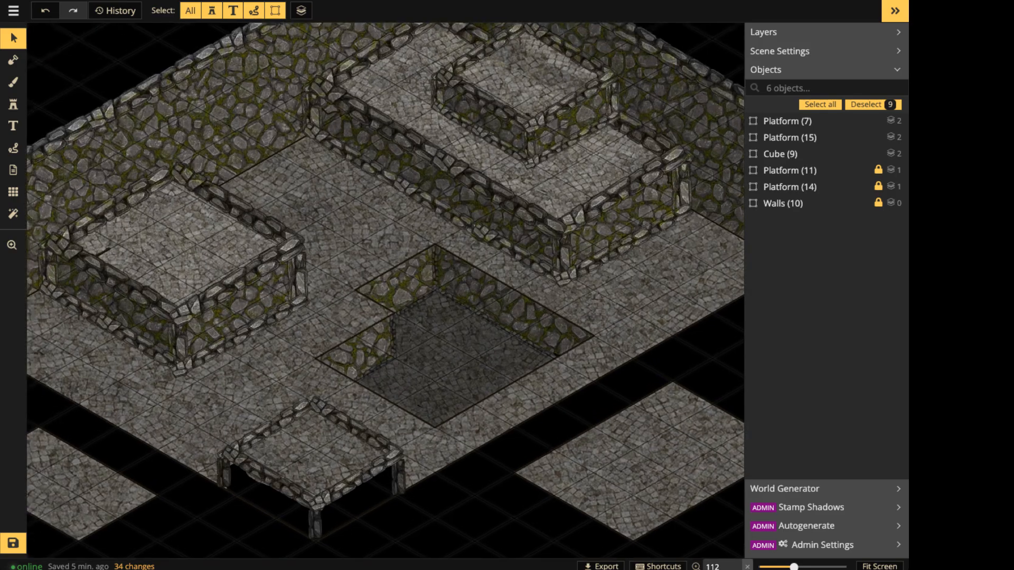
left_click_drag(521, 349, 392, 536)
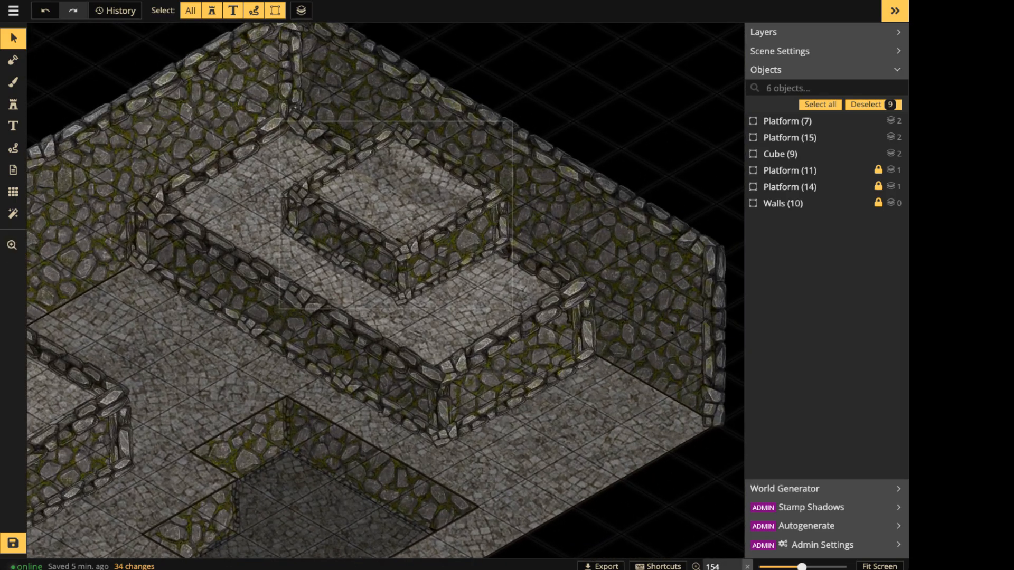
scroll(399, 264, "down", 5)
left_click_drag(399, 264, 498, 61)
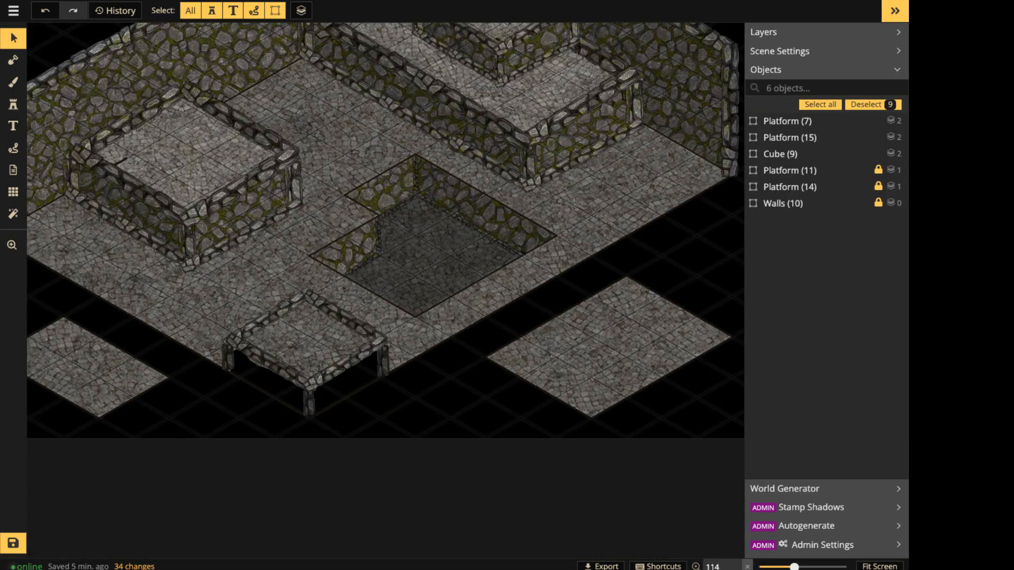
left_click_drag(338, 222, 308, 270)
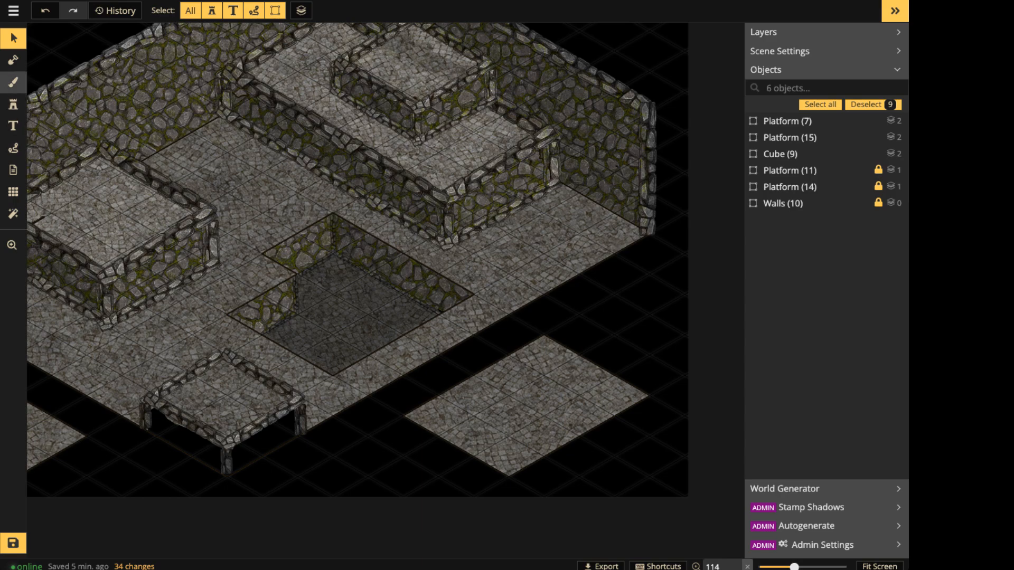
Add one grid tile to the floor mask, bridging the gap between the room and the larger detached floor section.
left_click(14, 59)
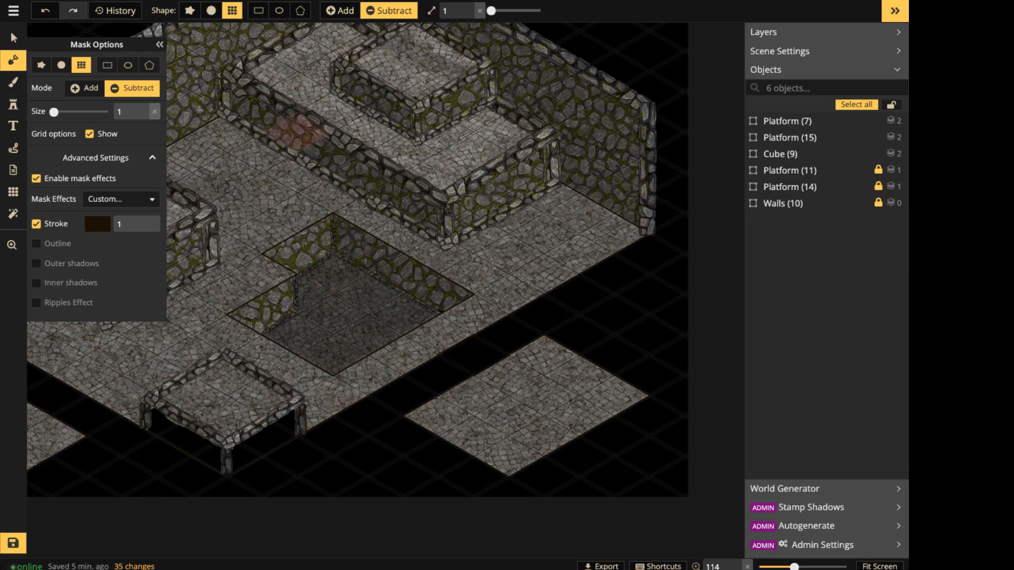
left_click(340, 11)
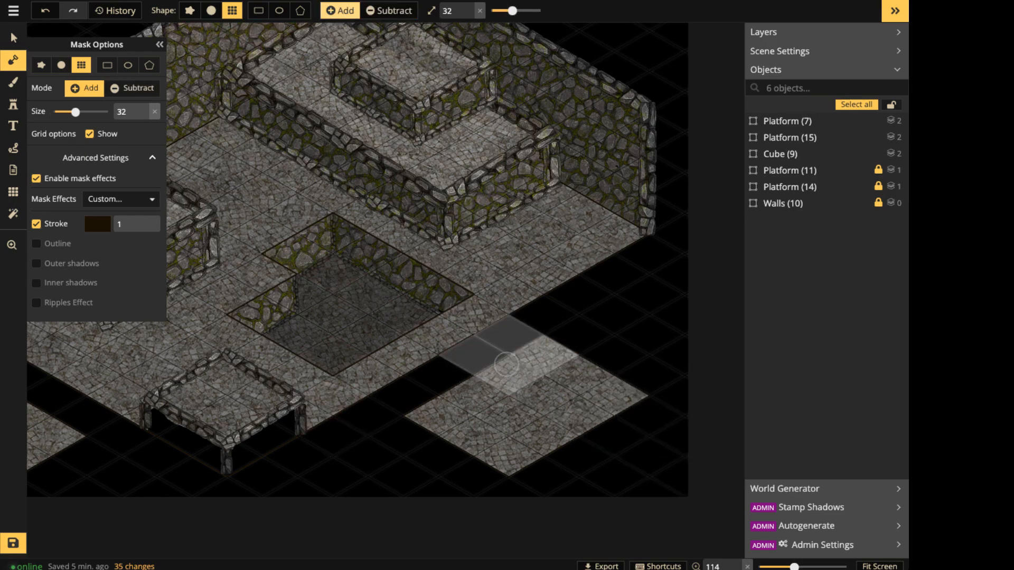
left_click(479, 355)
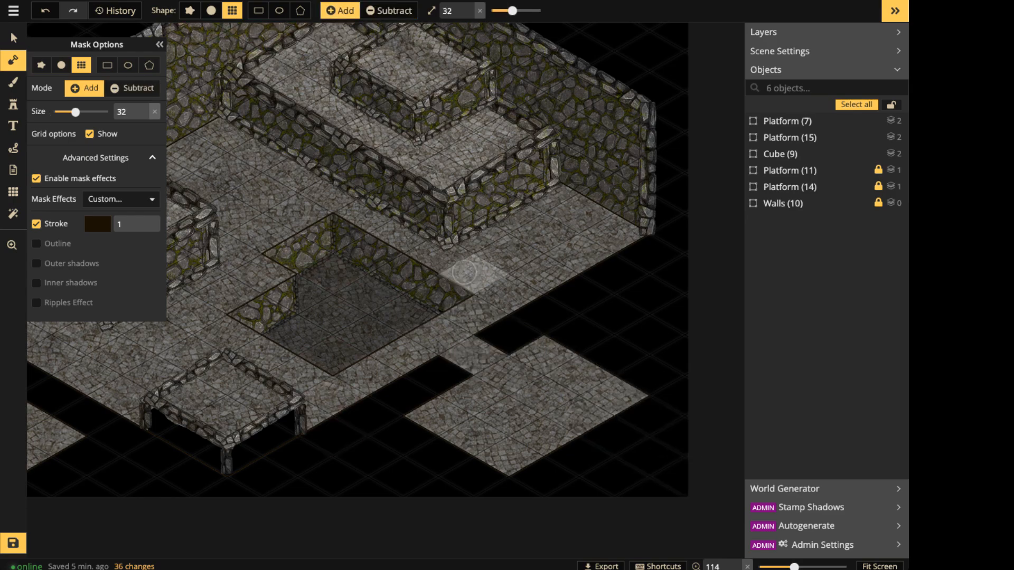
Set the mask size to 1 and add one grid tile bridging the room and the smaller detached floor section.
left_click_drag(512, 11, 489, 11)
key("space")
left_click_drag(297, 245, 687, 195)
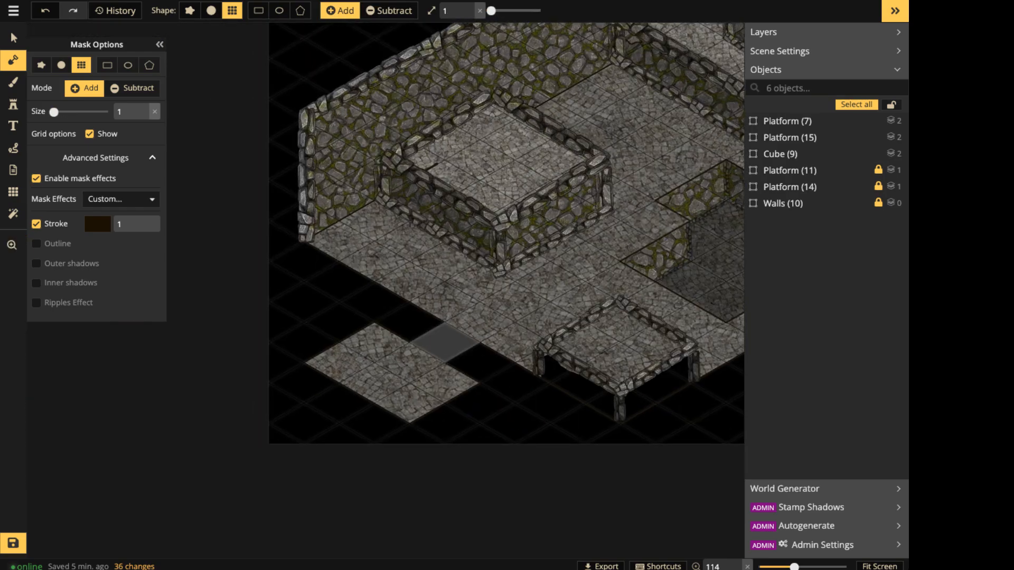
left_click(445, 343)
Using the rough mask shape with smoothing off, add ragged edges to the smaller detached section and the room's floor beside it.
scroll(604, 320, "down", 3)
key("space")
left_click_drag(618, 260, 345, 347)
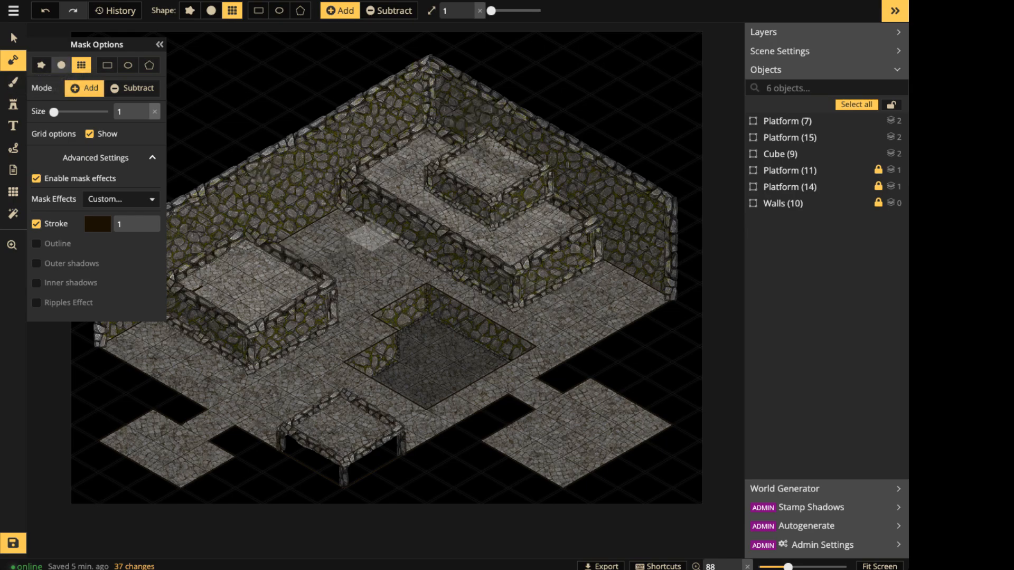
left_click(41, 65)
scroll(286, 227, "down", 2)
scroll(275, 233, "up", 3)
middle_click_drag(274, 233, 513, 107)
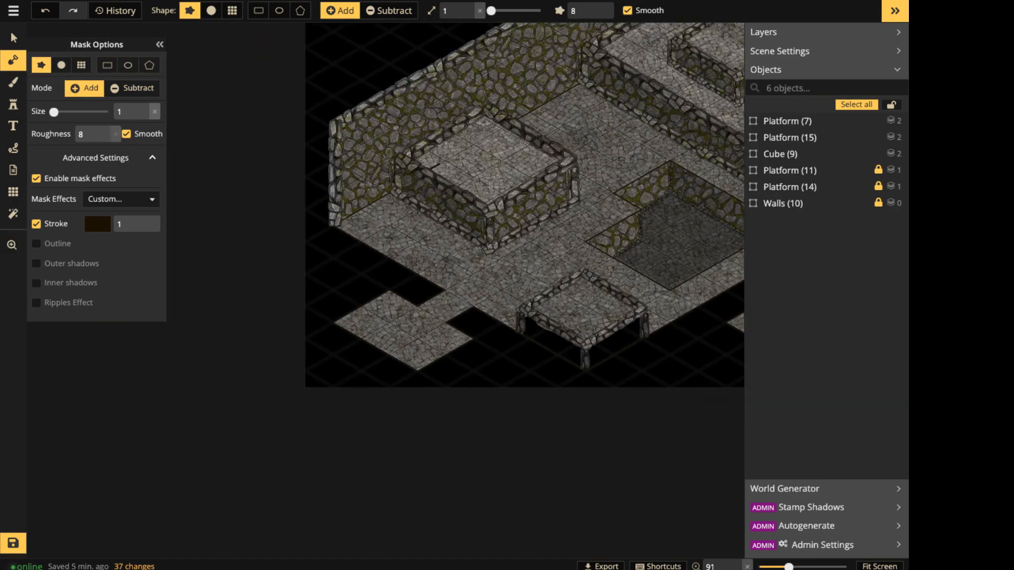
scroll(383, 190, "up", 3)
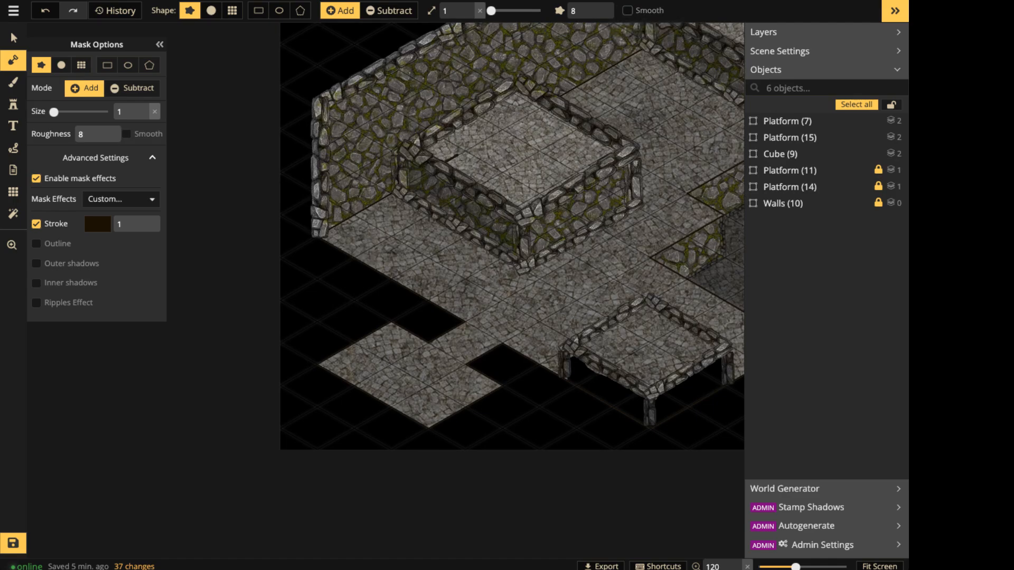
left_click(627, 10)
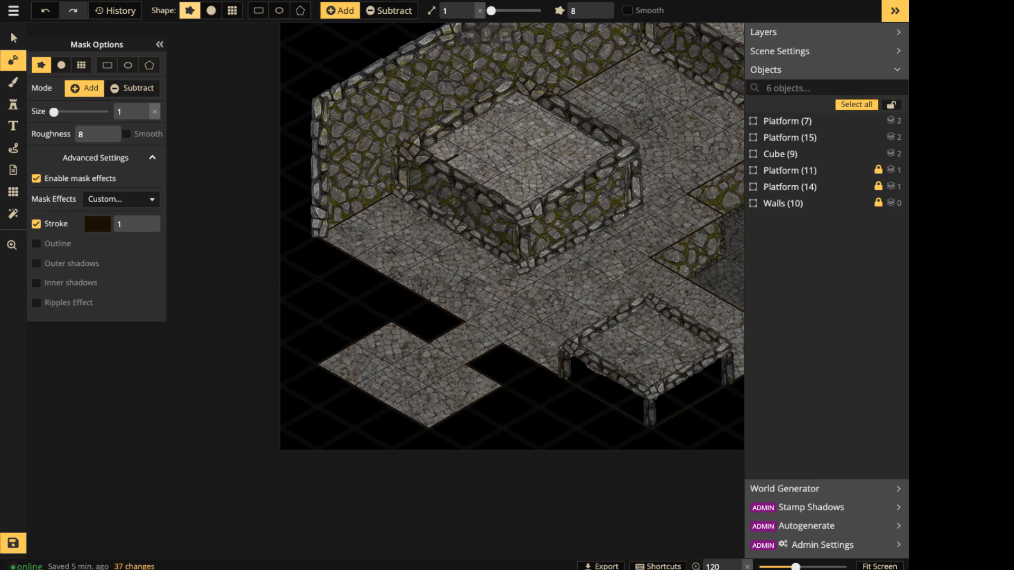
mouse_move(360, 269)
left_mouse_down()
mouse_move(405, 294)
mouse_move(357, 262)
mouse_move(357, 281)
mouse_move(346, 281)
mouse_move(344, 252)
mouse_move(330, 276)
mouse_move(446, 312)
mouse_move(317, 280)
mouse_move(330, 262)
left_mouse_up()
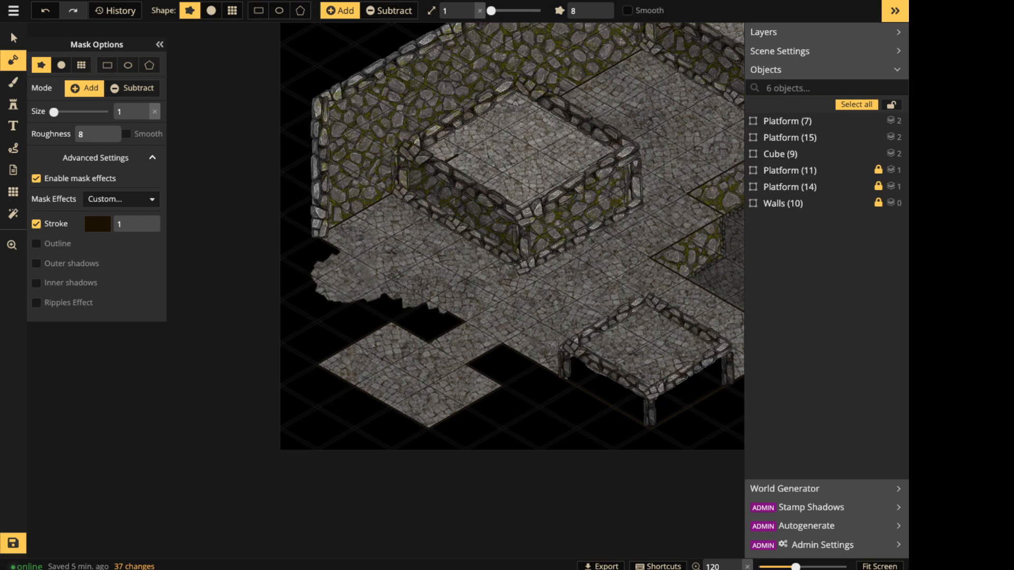
mouse_move(346, 390)
left_mouse_down()
mouse_move(329, 403)
mouse_move(375, 424)
mouse_move(395, 423)
mouse_move(374, 407)
mouse_move(343, 409)
mouse_move(442, 428)
mouse_move(468, 410)
mouse_move(444, 420)
left_mouse_up()
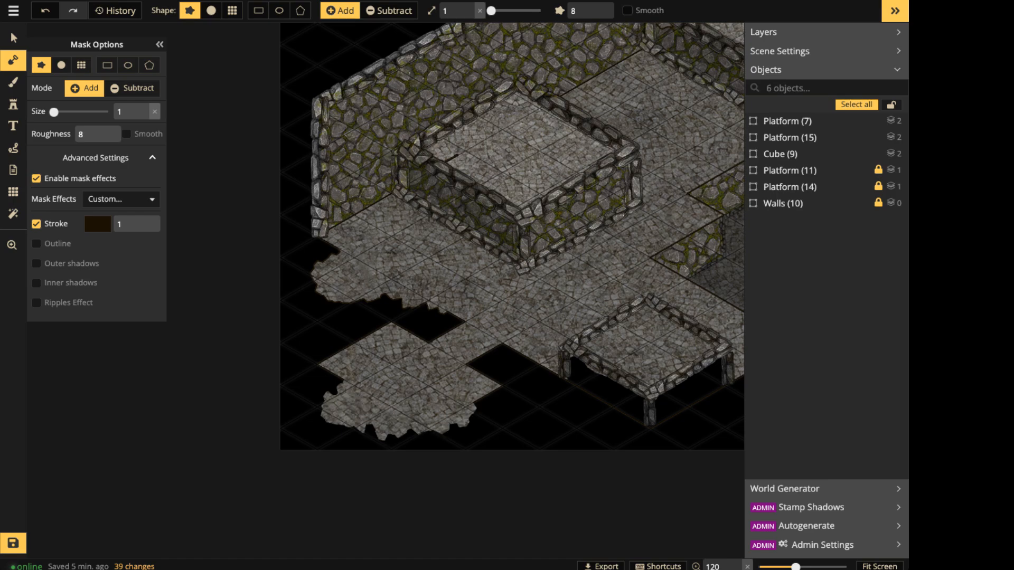
mouse_move(397, 333)
left_mouse_down()
mouse_move(384, 334)
mouse_move(388, 326)
mouse_move(376, 339)
left_mouse_up()
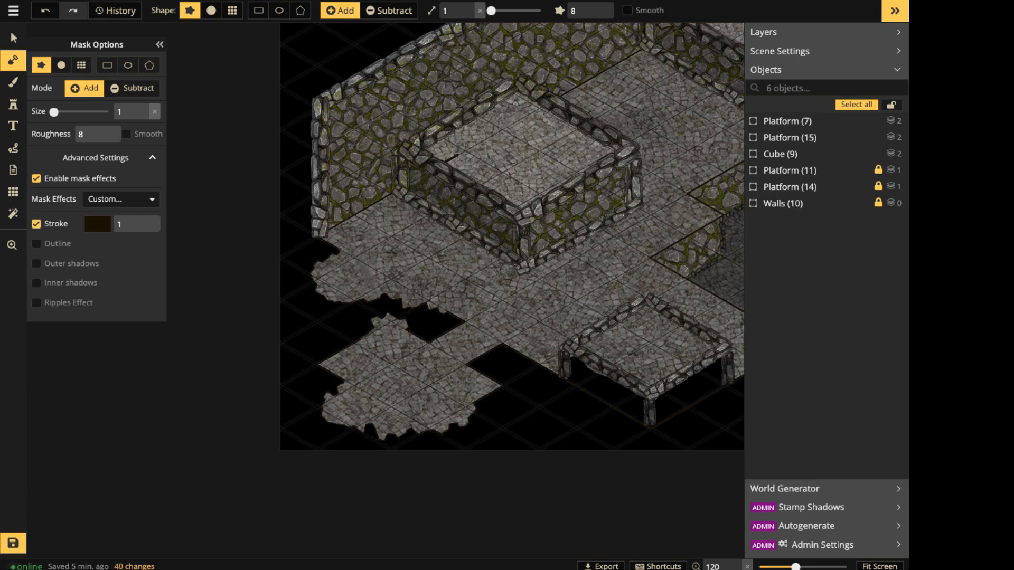
Add ragged mask edges around the larger detached floor section and along the room's floor edge beside the table-like slab.
key("space")
left_click_drag(555, 296, 403, 337)
key("space")
left_click_drag(597, 343, 398, 302)
mouse_move(576, 278)
left_mouse_down()
mouse_move(608, 296)
mouse_move(570, 277)
mouse_move(520, 306)
mouse_move(536, 310)
mouse_move(497, 382)
mouse_move(588, 431)
mouse_move(679, 295)
mouse_move(706, 312)
left_mouse_up()
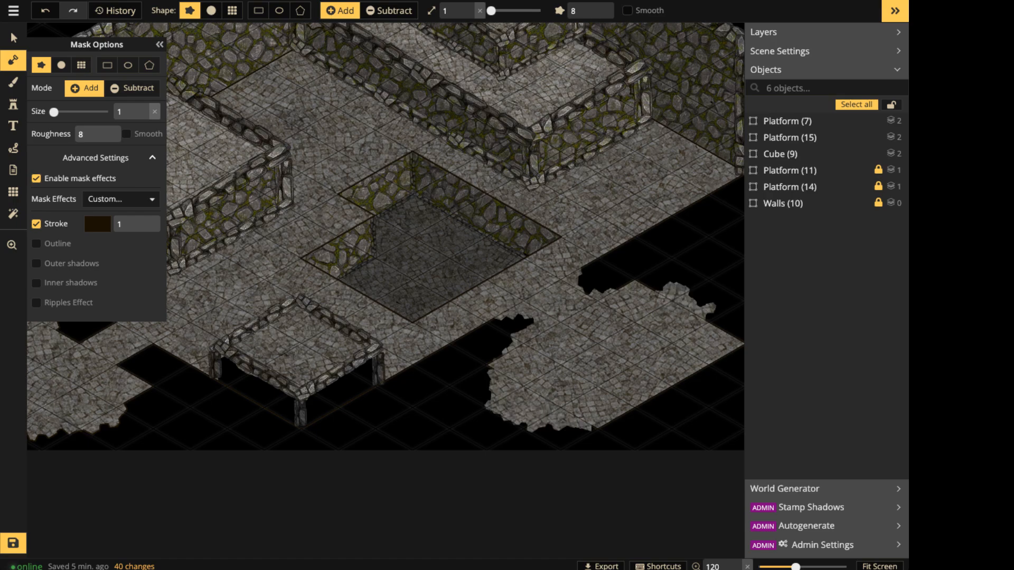
mouse_move(434, 352)
left_mouse_down()
mouse_move(476, 336)
mouse_move(430, 366)
mouse_move(455, 370)
left_mouse_up()
Undo the last mask stroke and add a ragged floor edge from the end of the right wall towards the larger detached section.
left_click_drag(397, 302, 254, 413)
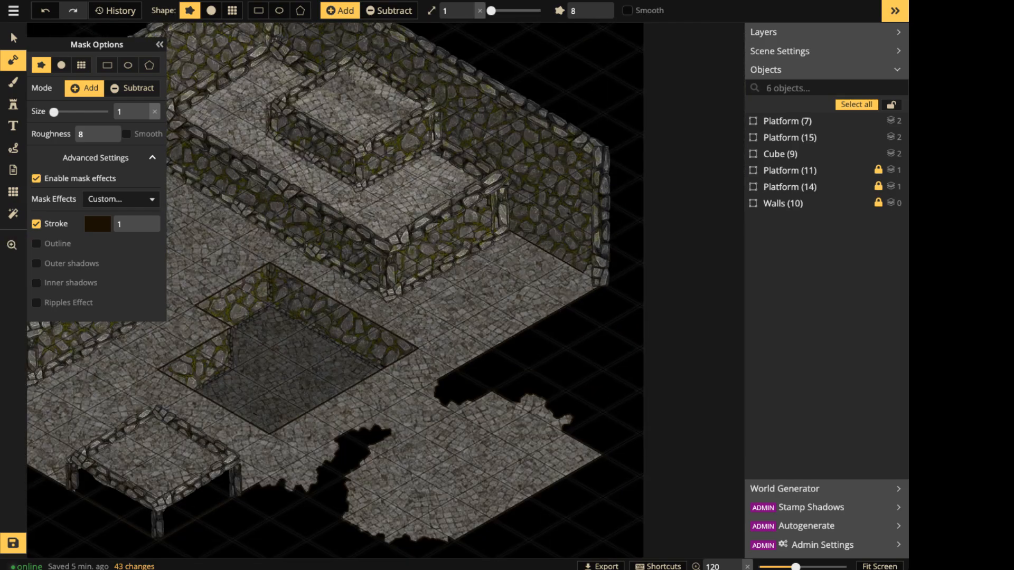
key("ctrl+z")
mouse_move(525, 316)
left_mouse_down()
mouse_move(556, 338)
mouse_move(473, 359)
mouse_move(576, 305)
mouse_move(573, 330)
mouse_move(499, 371)
left_mouse_up()
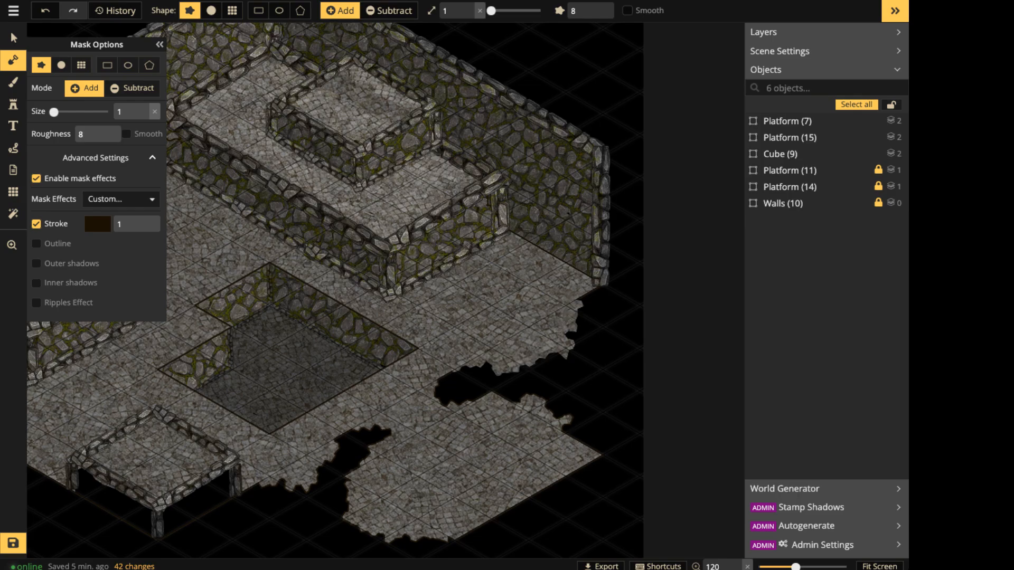
Extend the ragged mask edge around the outer front side of the larger detached floor section.
scroll(318, 368, "down", 5)
key("space")
left_click_drag(292, 352, 469, 291)
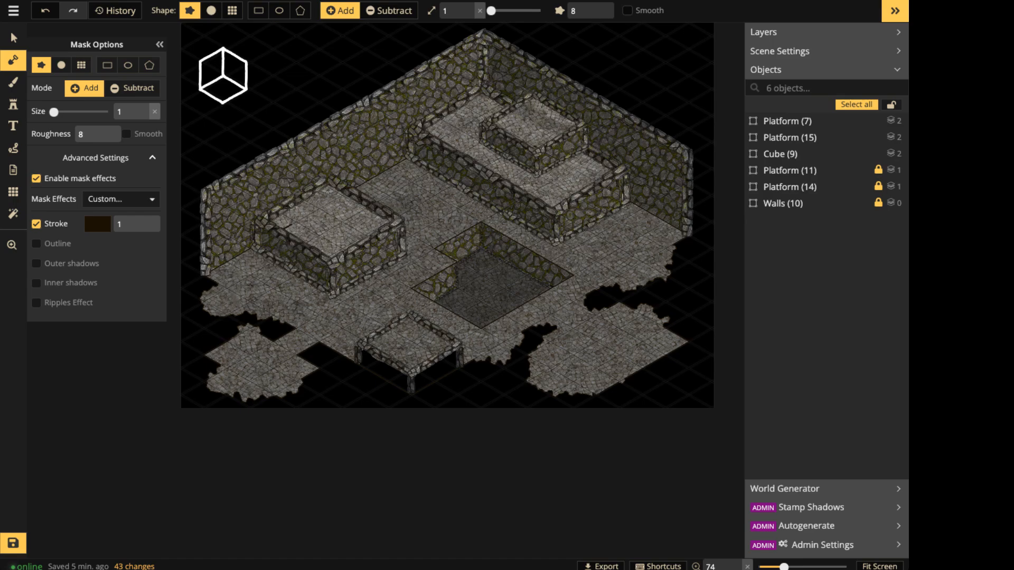
mouse_move(619, 384)
left_mouse_down()
mouse_move(655, 365)
mouse_move(616, 386)
mouse_move(656, 375)
mouse_move(623, 388)
left_mouse_up()
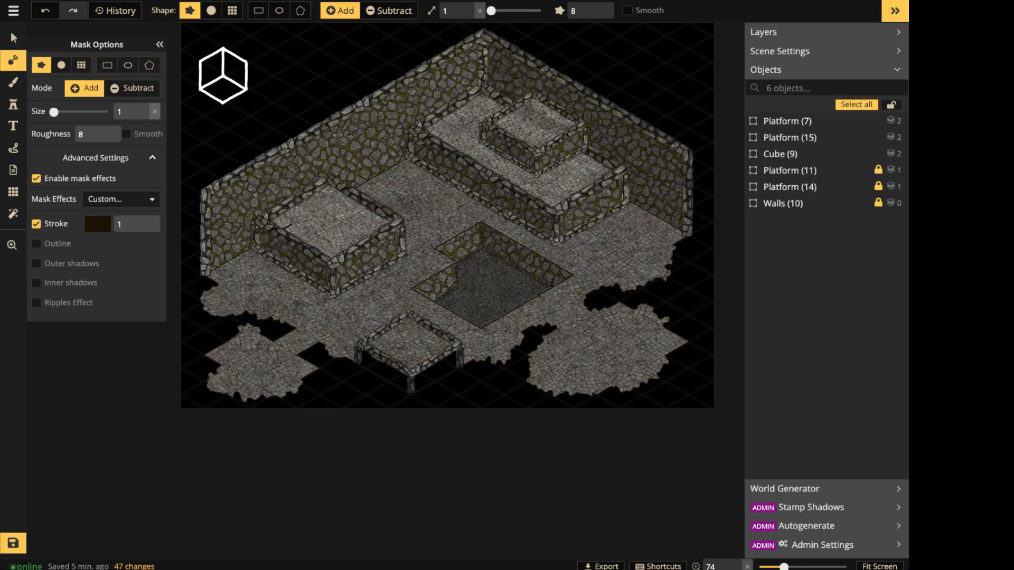
Try subtracting ragged notches from the floor by the right wall and from the larger detached section, and undo the strokes.
left_click(133, 88)
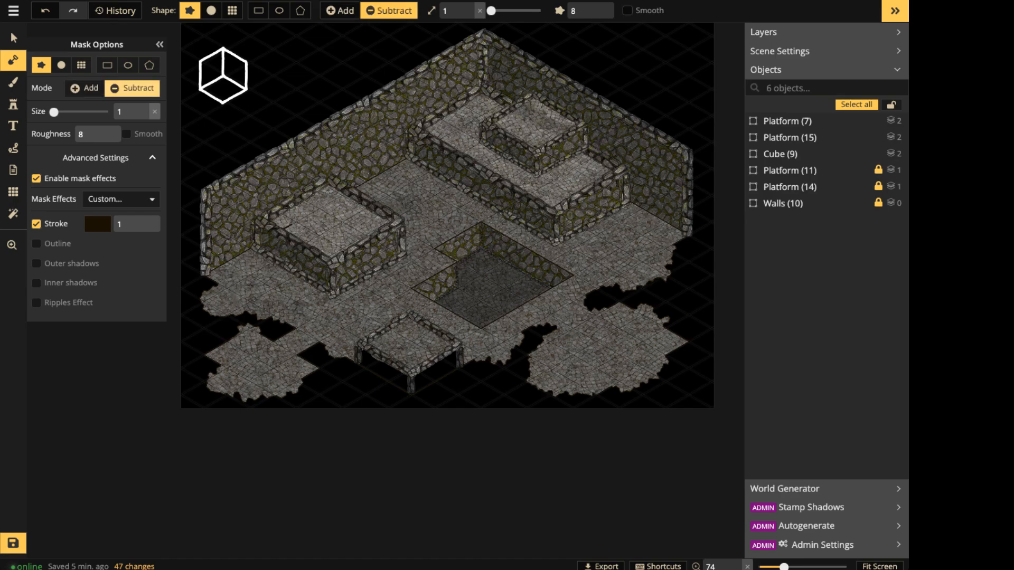
scroll(391, 251, "up", 5)
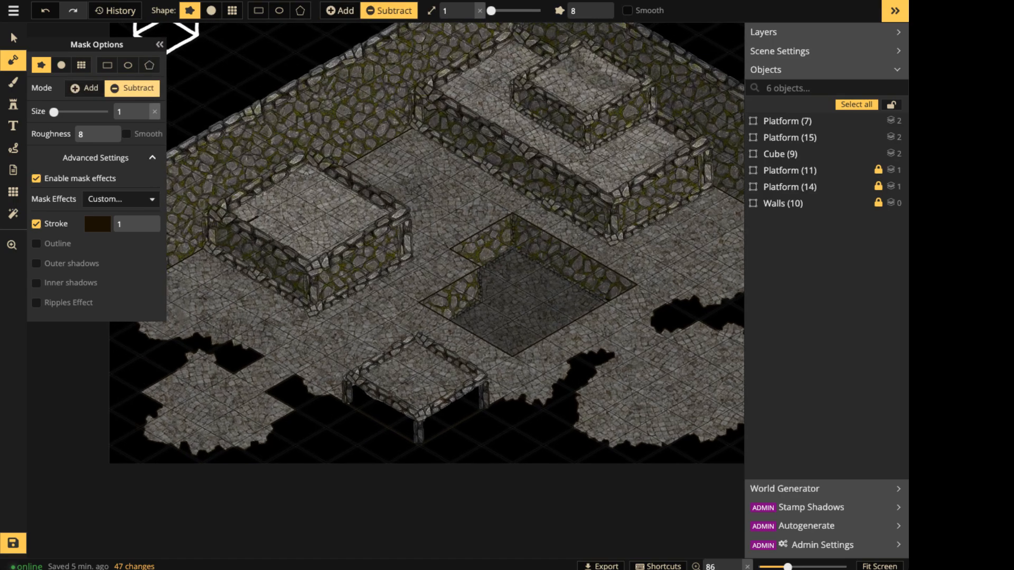
key("space")
left_click_drag(391, 251, 258, 296)
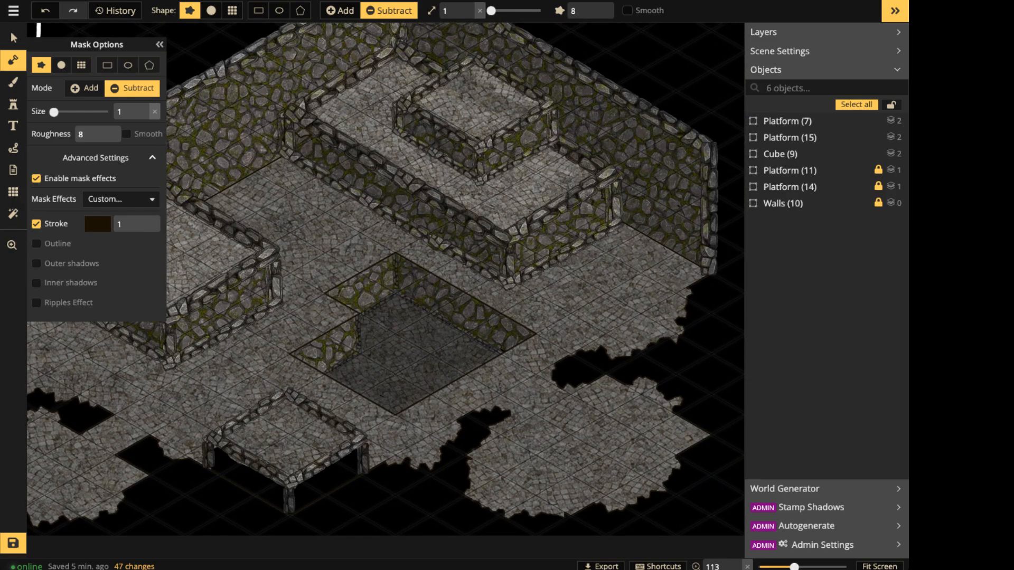
mouse_move(587, 355)
left_mouse_down()
mouse_move(605, 318)
mouse_move(582, 346)
left_mouse_up()
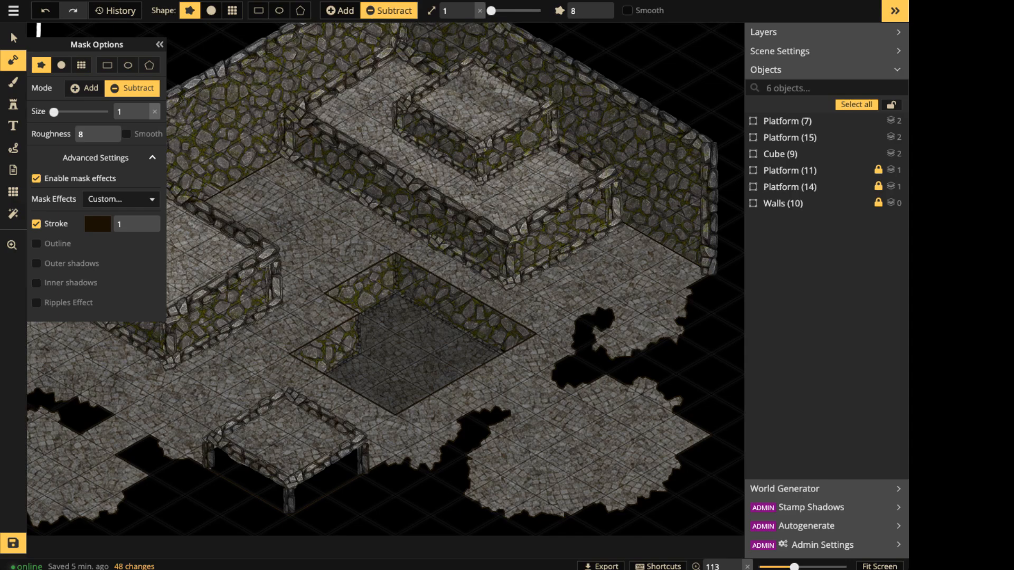
mouse_move(593, 499)
left_mouse_down()
mouse_move(569, 474)
mouse_move(613, 479)
mouse_move(592, 464)
mouse_move(574, 507)
left_mouse_up()
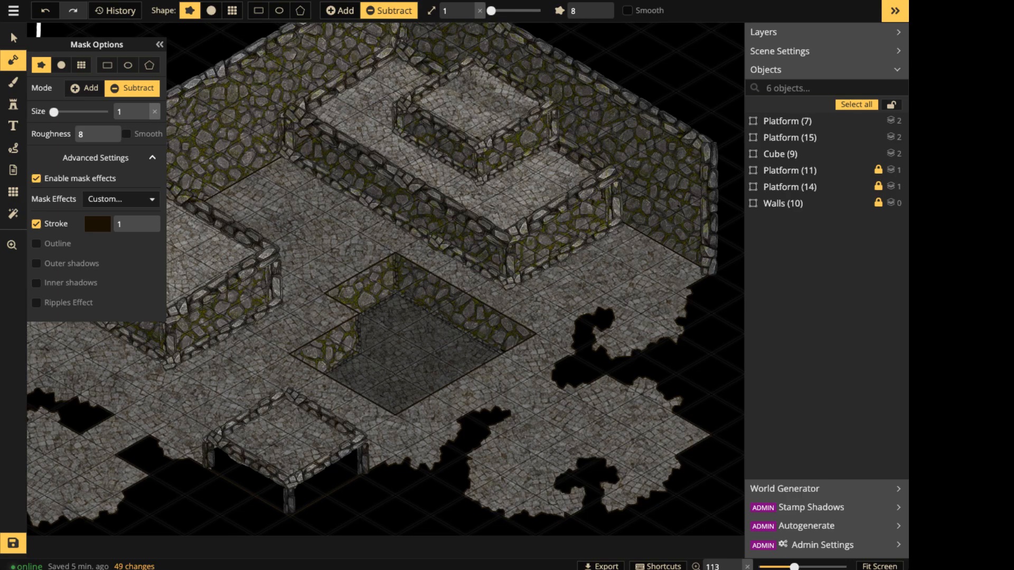
key("ctrl+z")
key("ctrl+z")
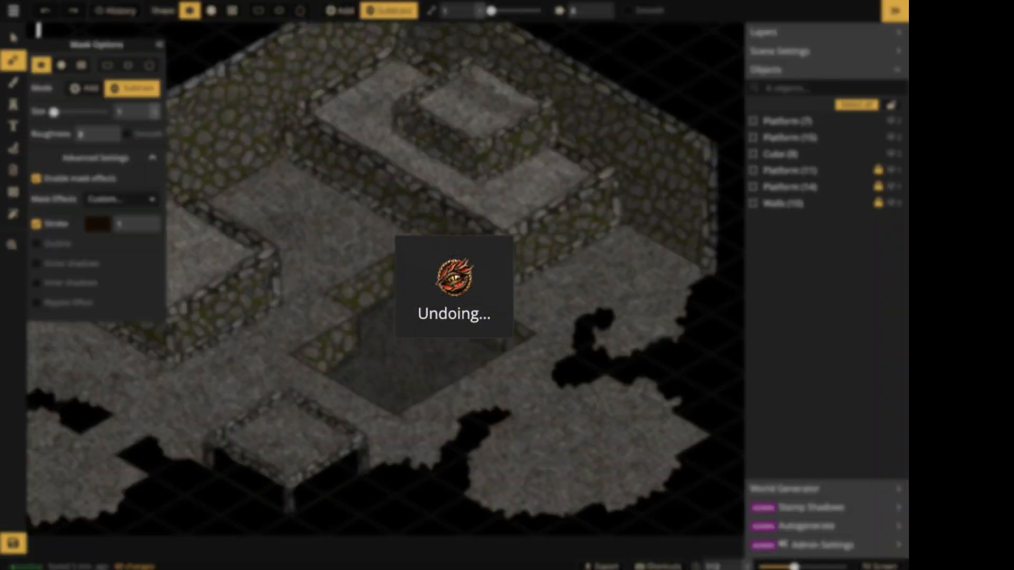
key("ctrl+z")
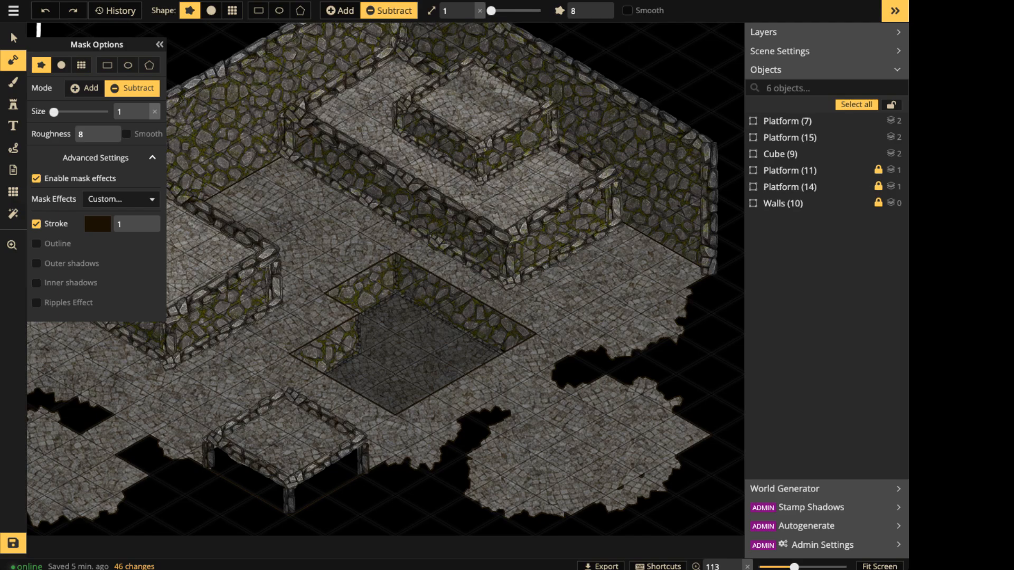
Try subtracting a ragged hole from the floor near the right wall, undo it, and leave mask editing.
left_click_drag(613, 282, 596, 279)
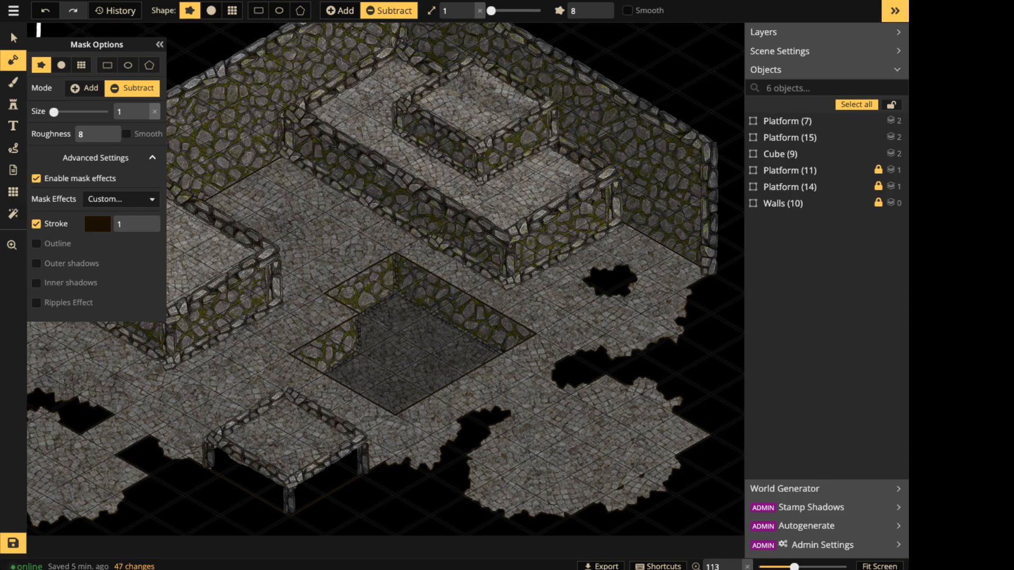
key("ctrl+z")
key("Escape")
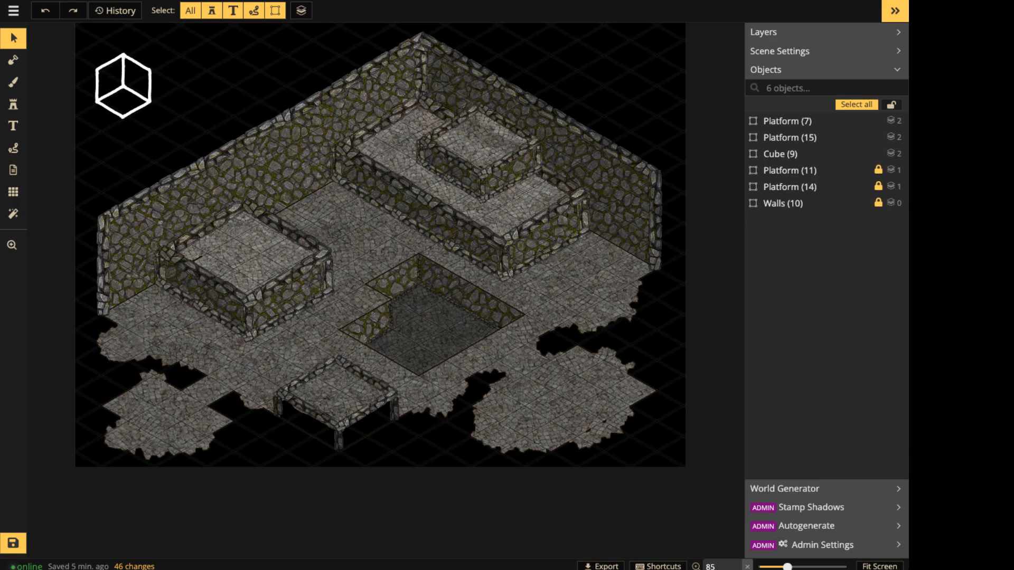
Review the whole room with its ragged floor edges and save the map.
scroll(397, 245, "up", 5)
scroll(396, 246, "down", 5)
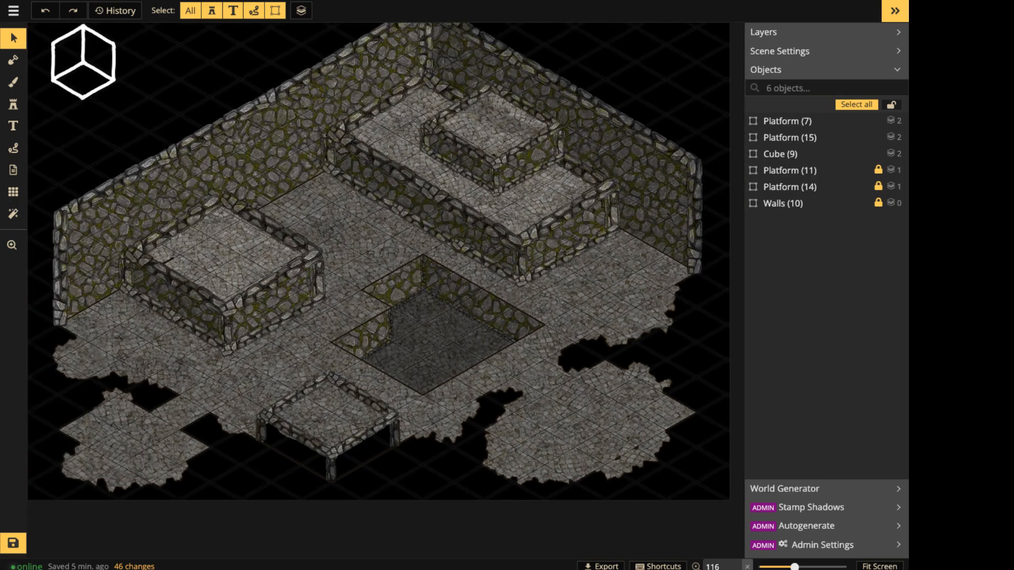
key("space")
left_click_drag(396, 246, 373, 256)
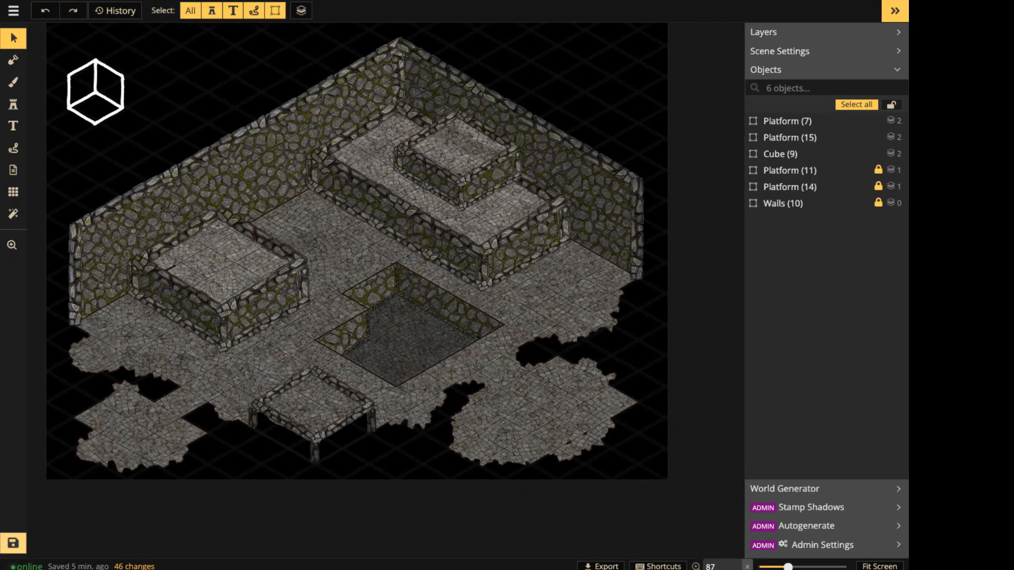
left_click(13, 544)
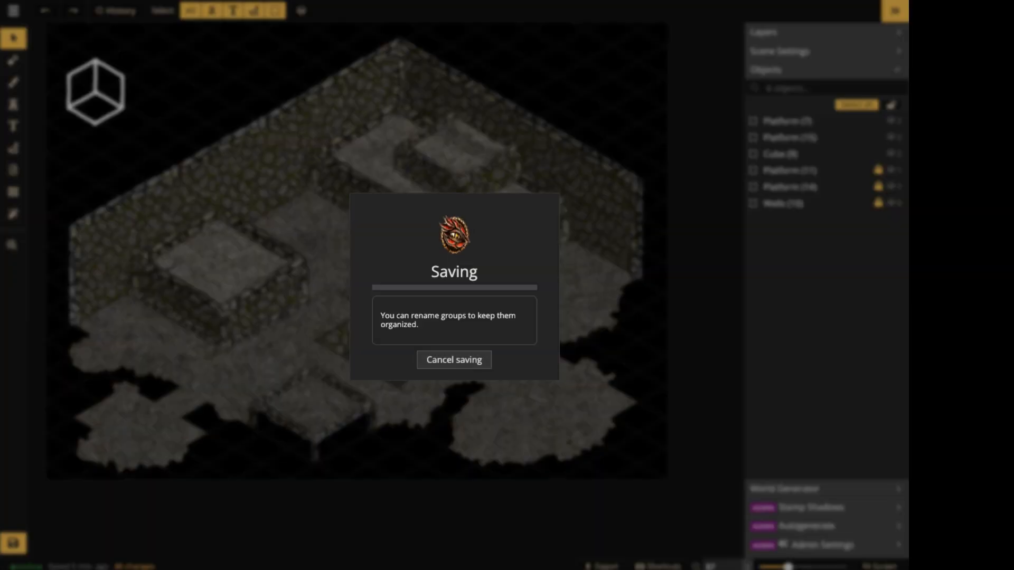
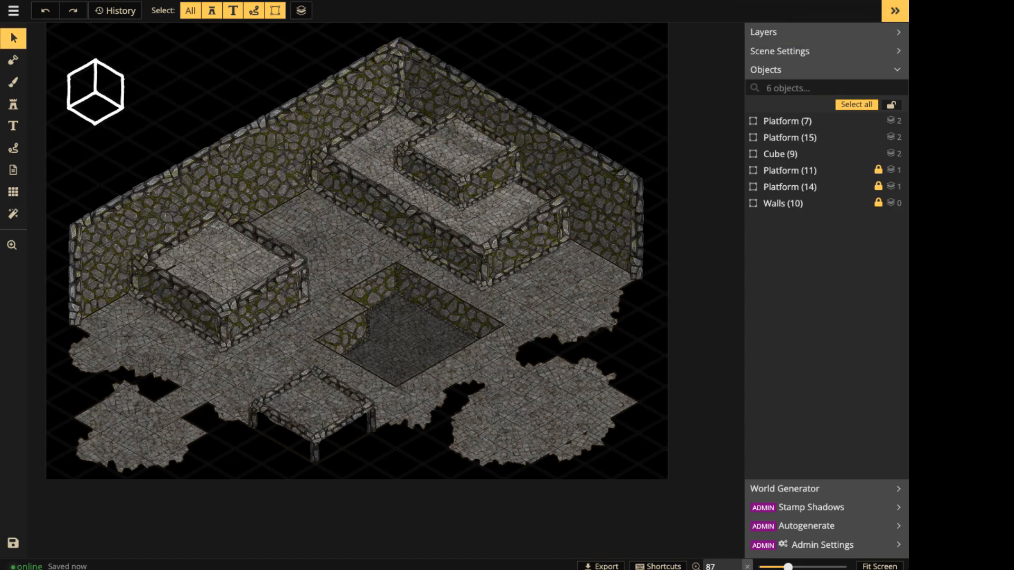
Enter the Platform (14) group and nudge two of its rock wall strips slightly upward, then leave the group.
scroll(321, 273, "up", 3)
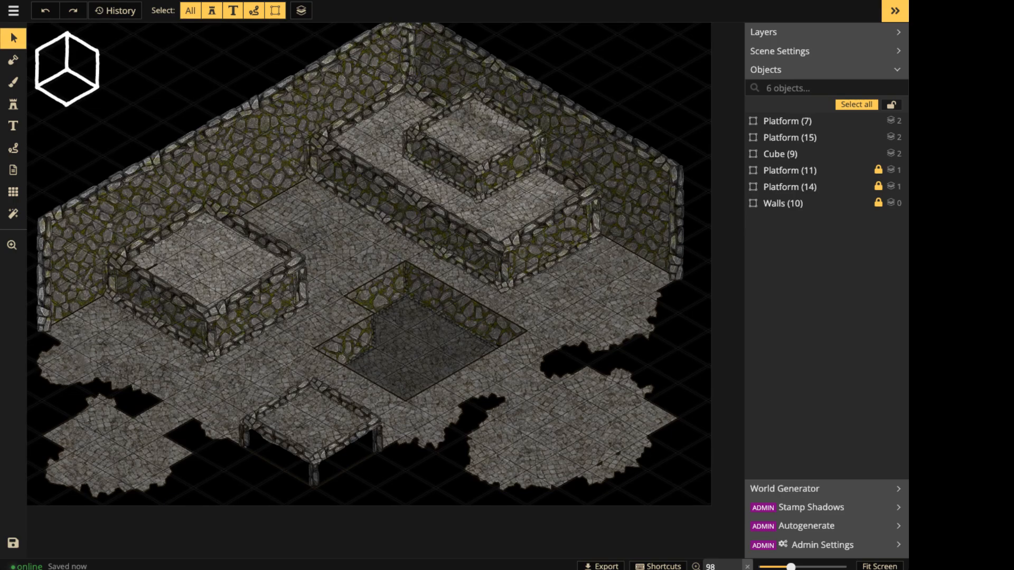
scroll(555, 259, "up", 4)
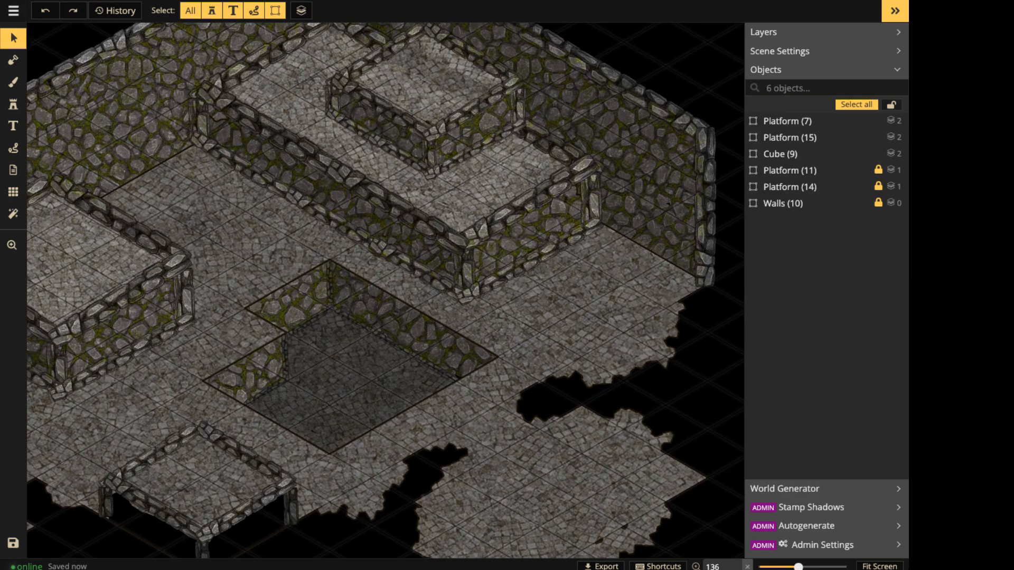
left_click(793, 203)
left_click(789, 187)
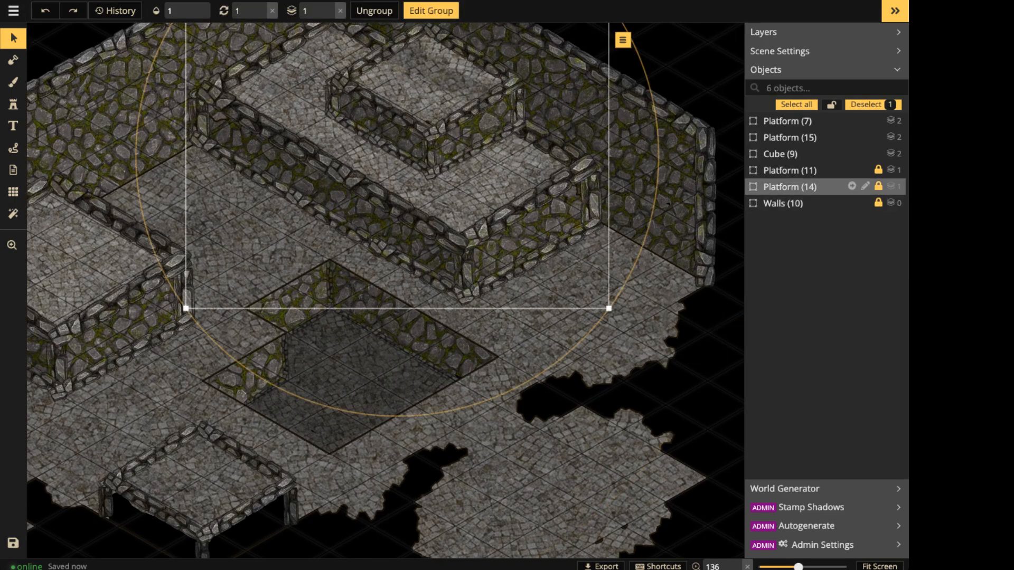
left_click(852, 186)
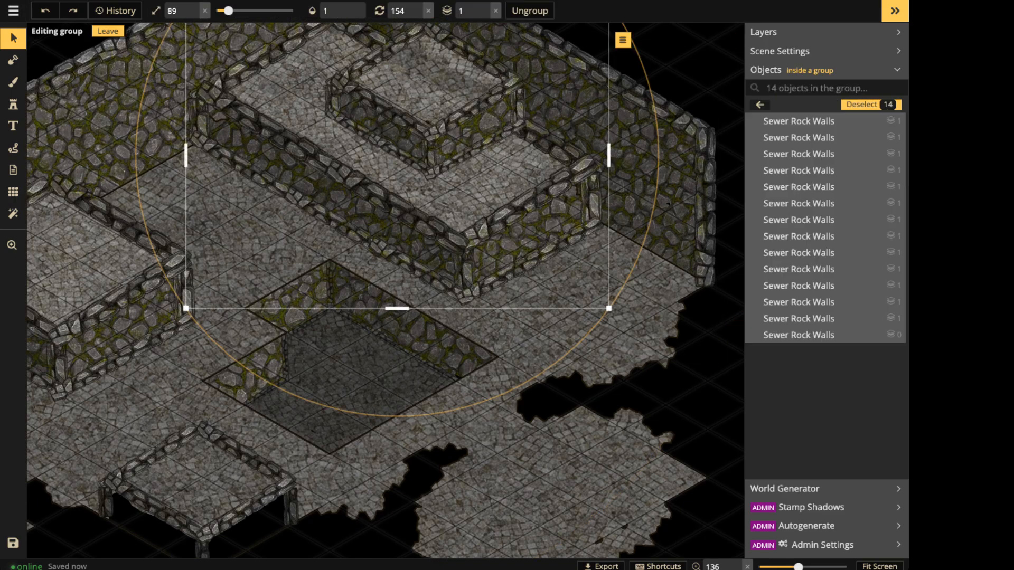
left_click(555, 252)
scroll(554, 252, "up", 5)
left_click_drag(640, 253, 640, 250)
left_click_drag(552, 233, 551, 231)
key("Escape")
key("Escape")
scroll(455, 249, "down", 2)
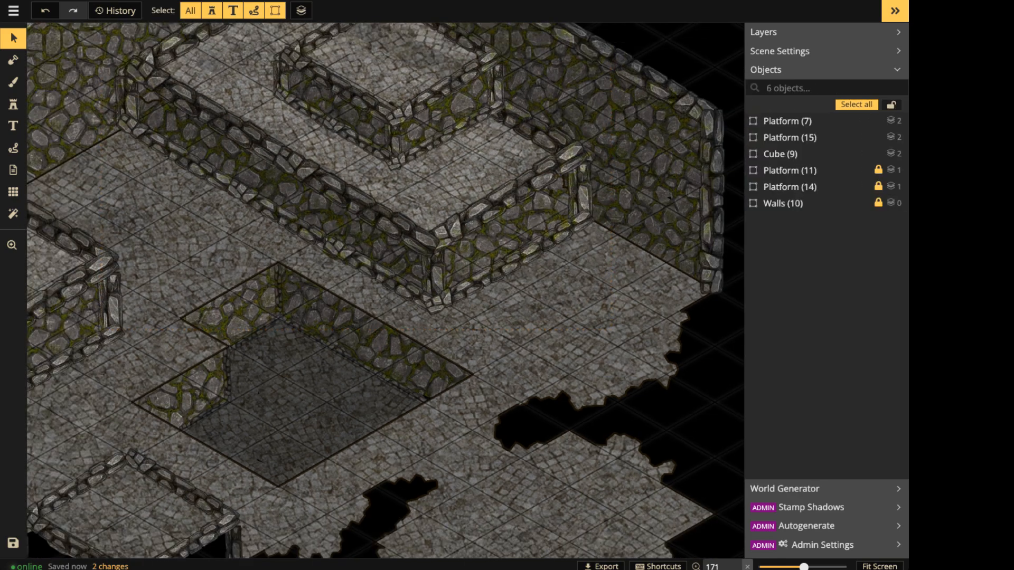
Restrict the stamp catalog to the Fantasy Regional HD style and pick the 12-piece chasm stamp set under Nature.
scroll(478, 322, "down", 5)
key("space")
left_click_drag(478, 322, 590, 326)
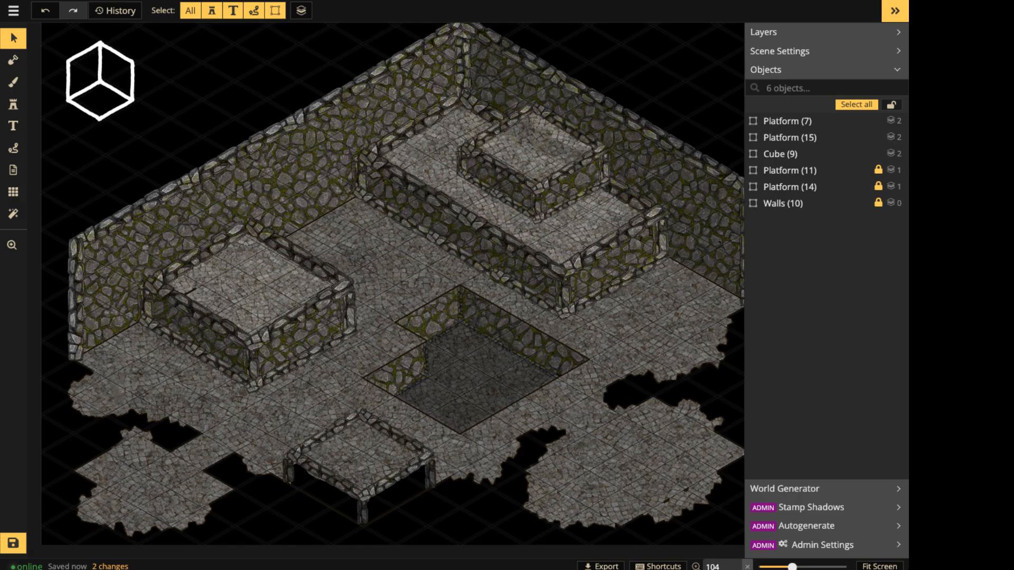
scroll(370, 269, "up", 4)
key("space")
left_click_drag(369, 269, 273, 242)
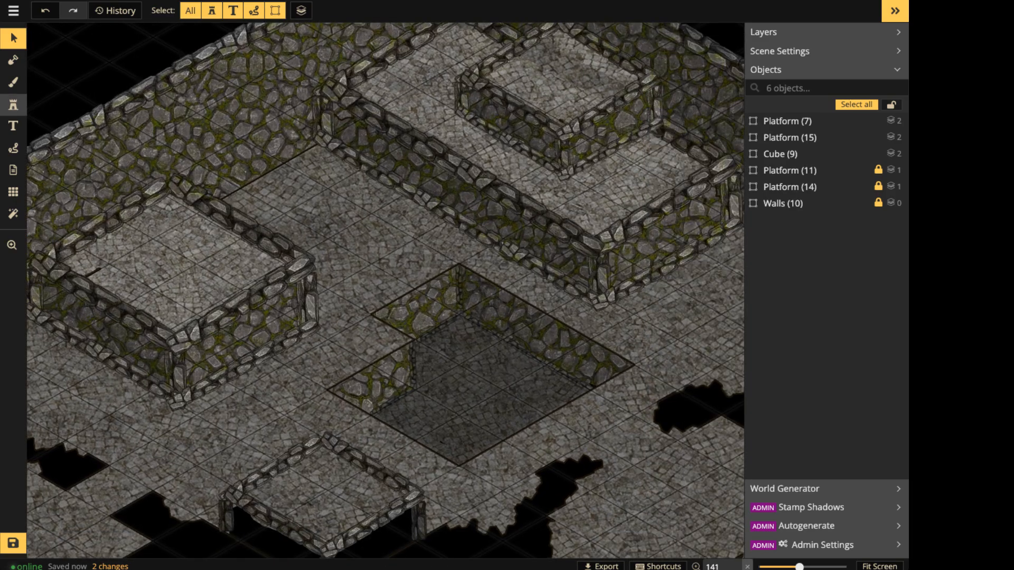
left_click(14, 104)
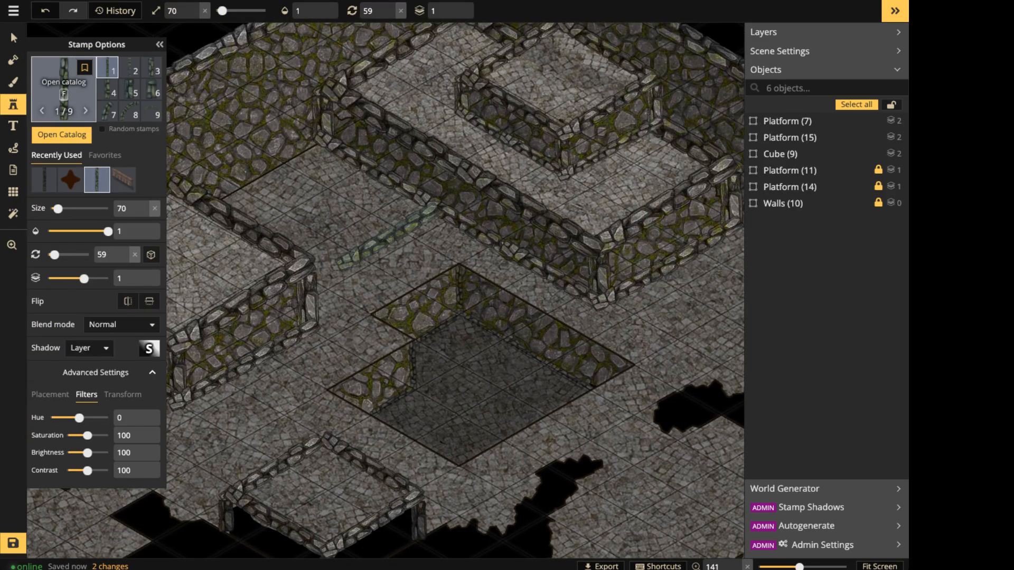
key("f")
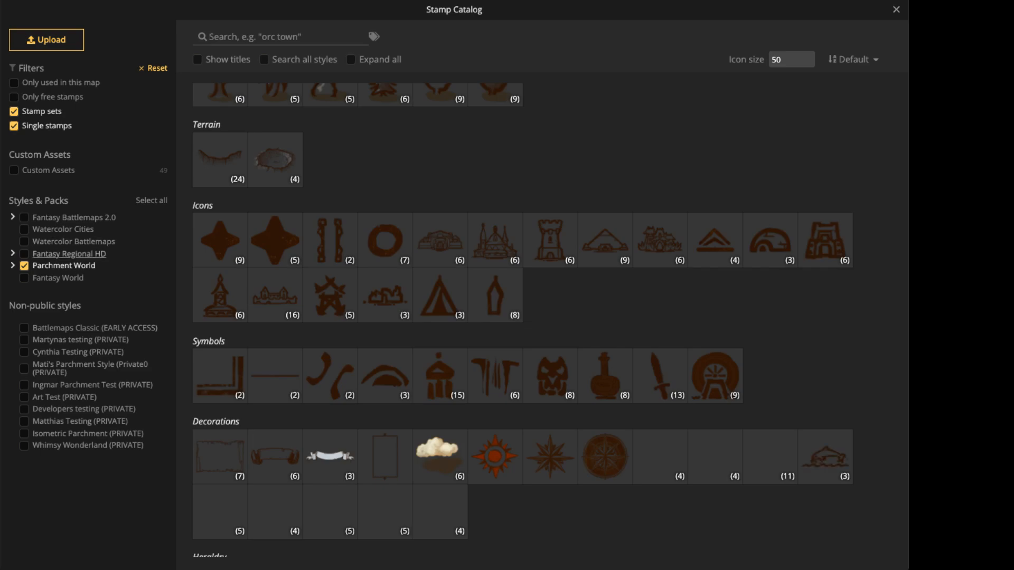
left_click(24, 266)
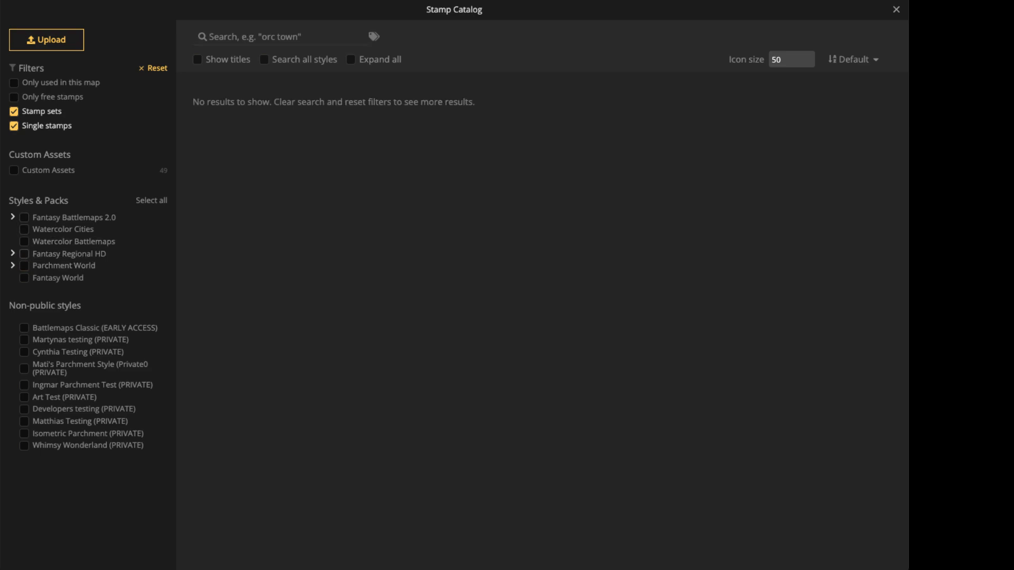
left_click(24, 254)
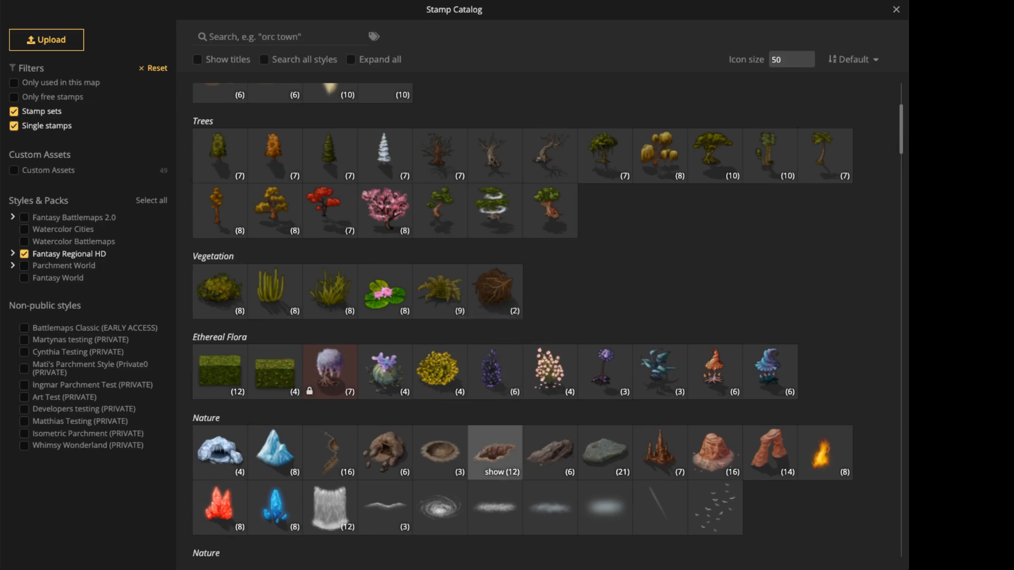
left_click(495, 449)
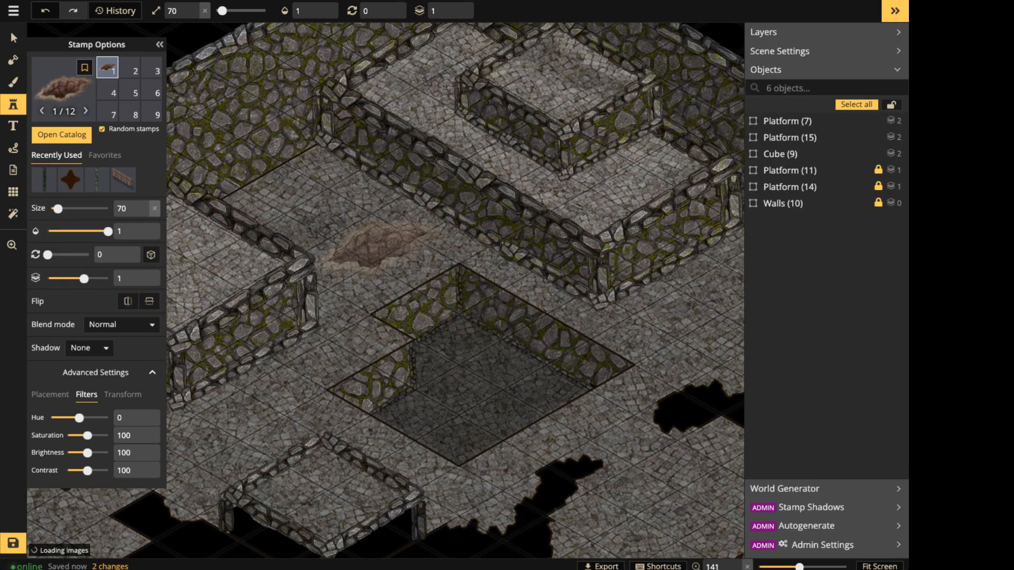
Place a size 70 chasm stamp on the upper part of the larger detached floor section.
middle_click_drag(383, 325, 282, 247)
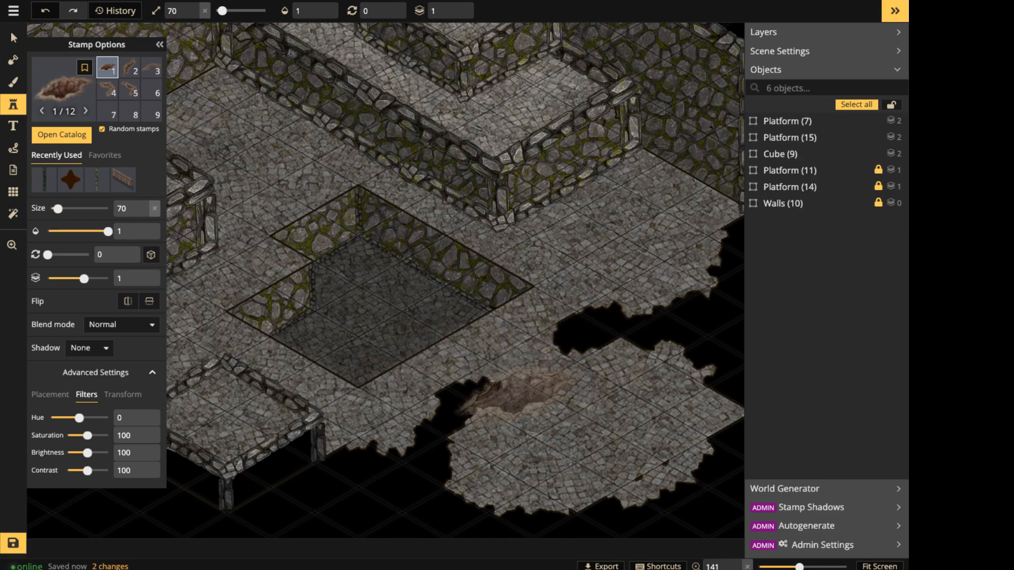
scroll(526, 390, "down", 2)
left_click(554, 398)
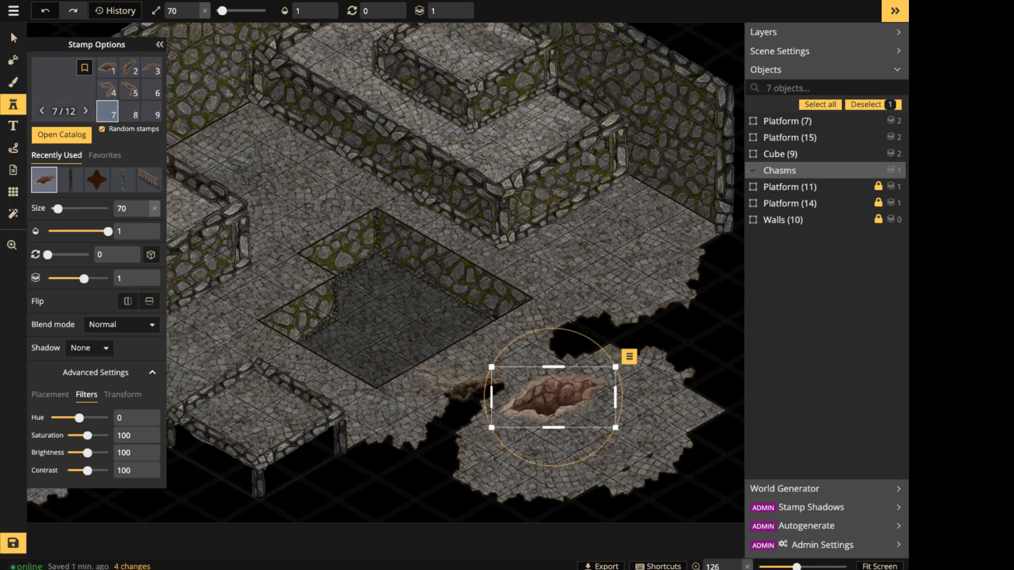
Enlarge the chasm stamp to size 94 and reposition it near the upper edge of the detached floor section.
key("v")
scroll(552, 437, "up", 4)
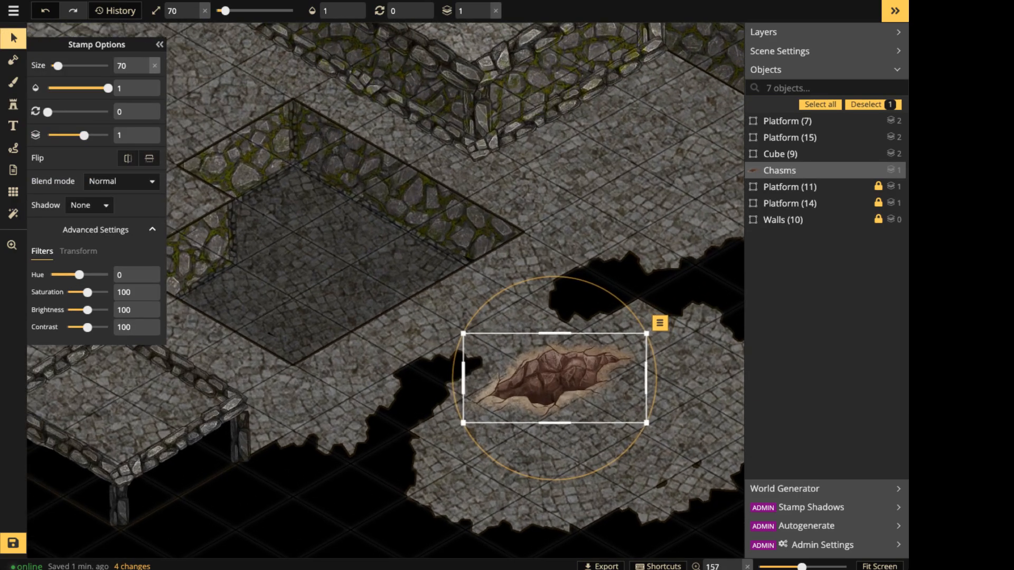
left_click_drag(464, 422, 422, 443)
left_click_drag(533, 389, 556, 374)
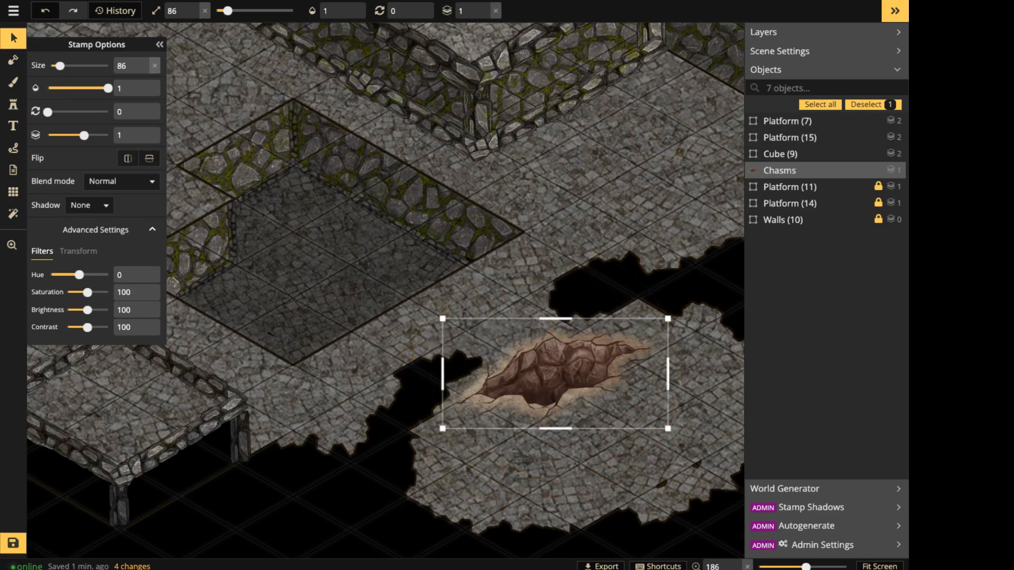
left_click_drag(444, 428, 421, 439)
mouse_move(546, 379)
left_mouse_down()
mouse_move(580, 378)
mouse_move(566, 379)
left_mouse_up()
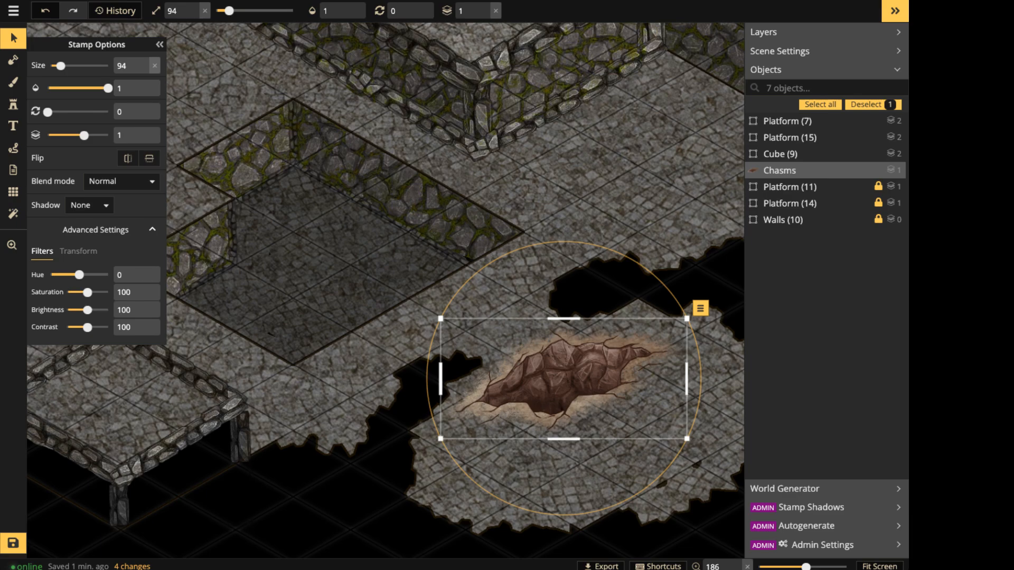
Set the chasm stamp's blend mode to Luminosity and nudge it slightly down and left.
left_click(122, 181)
scroll(92, 262, "down", 3)
scroll(93, 262, "down", 1)
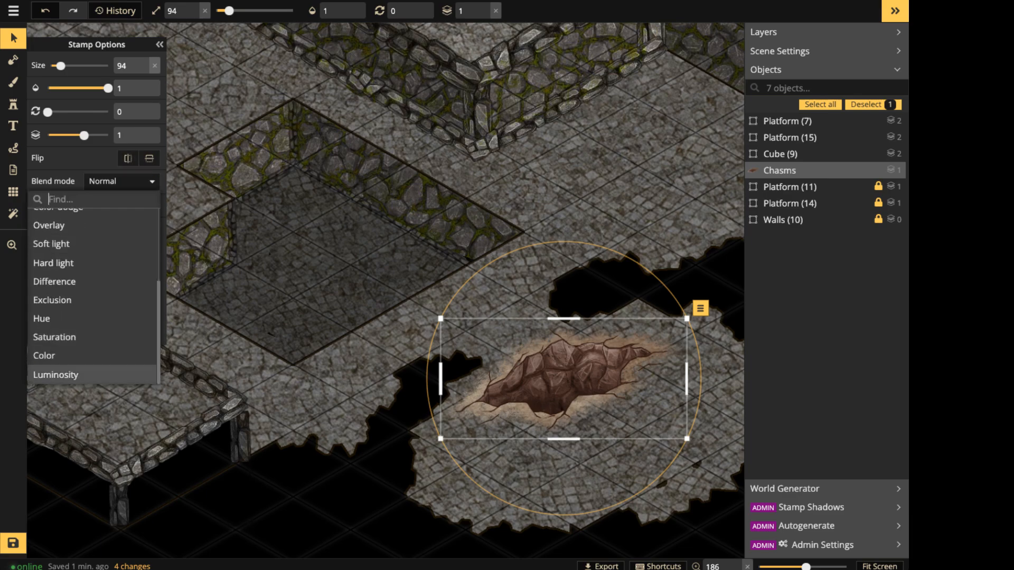
left_click(56, 375)
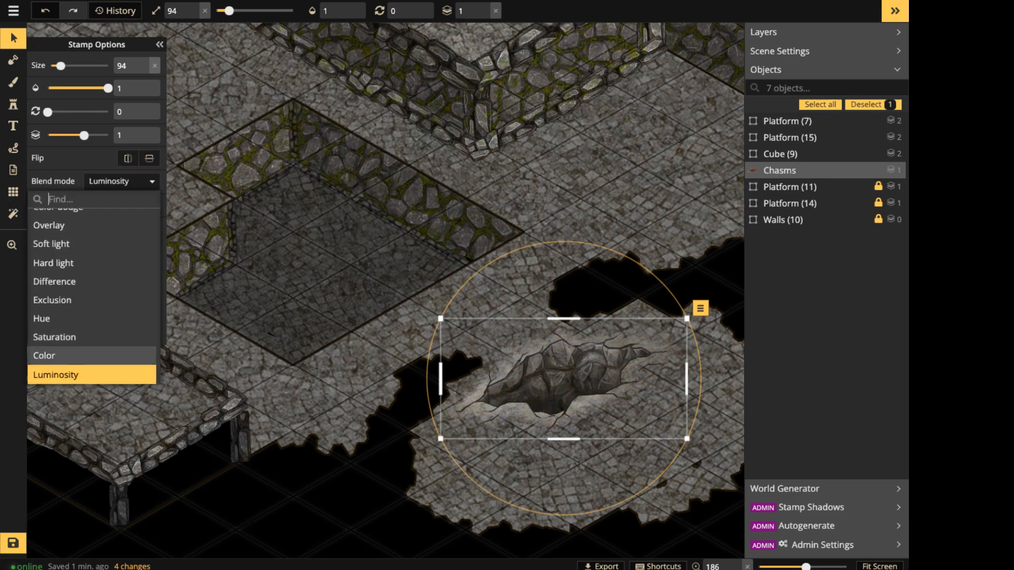
left_click(564, 378)
left_click_drag(564, 379, 562, 381)
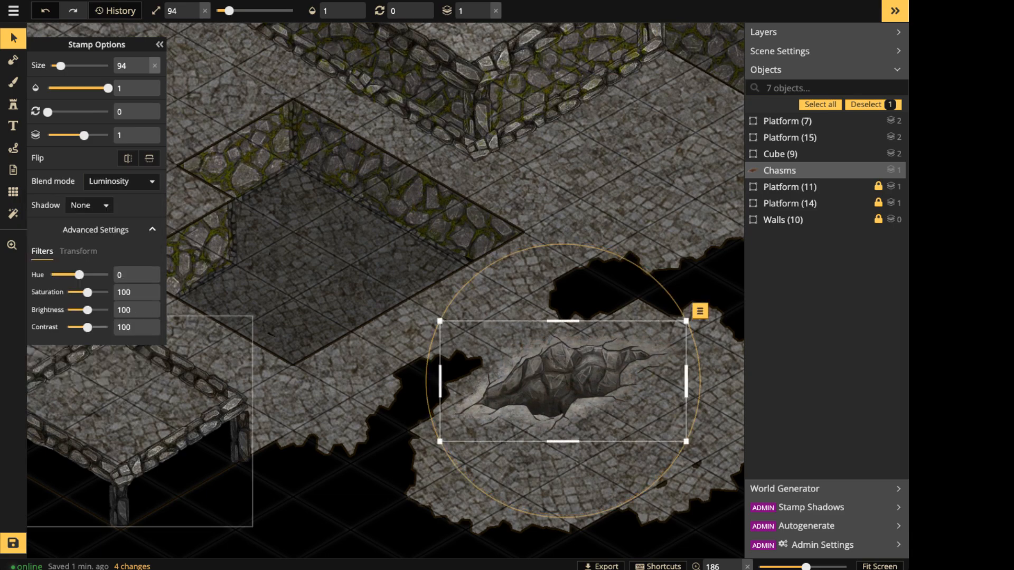
Set the chasm's brightness to 68 and contrast to 121, nudge it slightly up and left, and deselect it.
left_click_drag(87, 310, 84, 310)
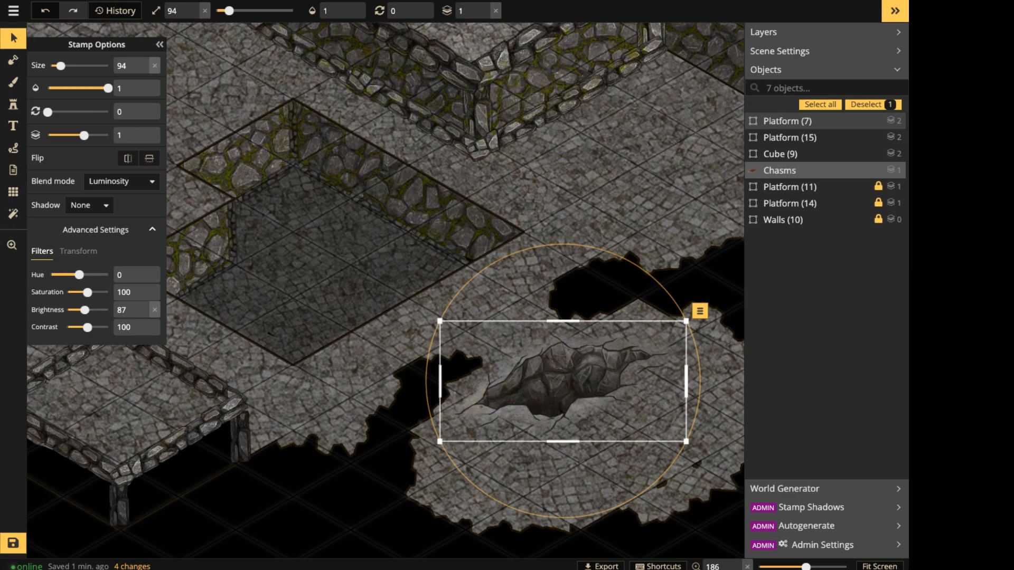
left_click_drag(85, 310, 80, 310)
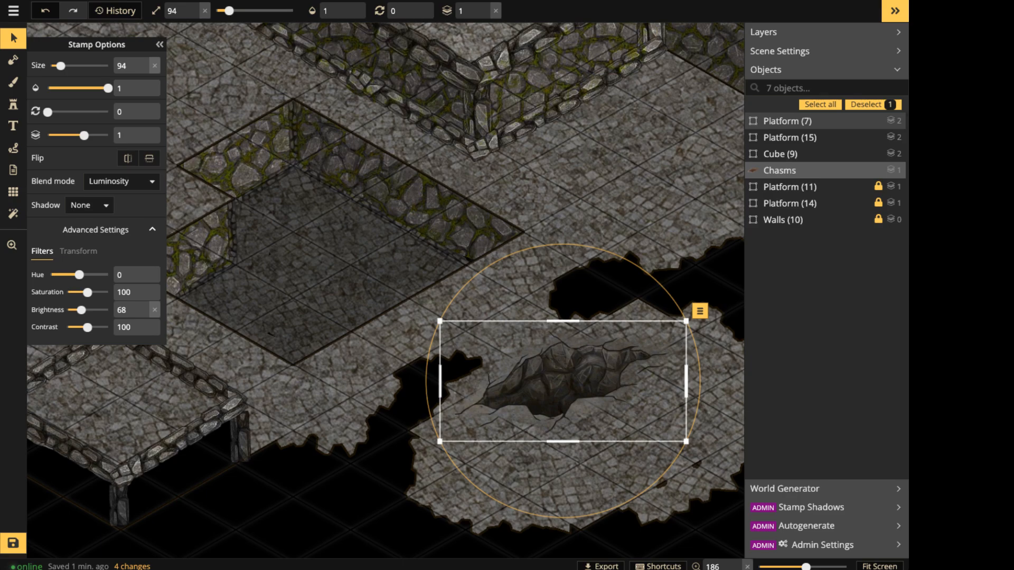
left_click_drag(87, 327, 91, 327)
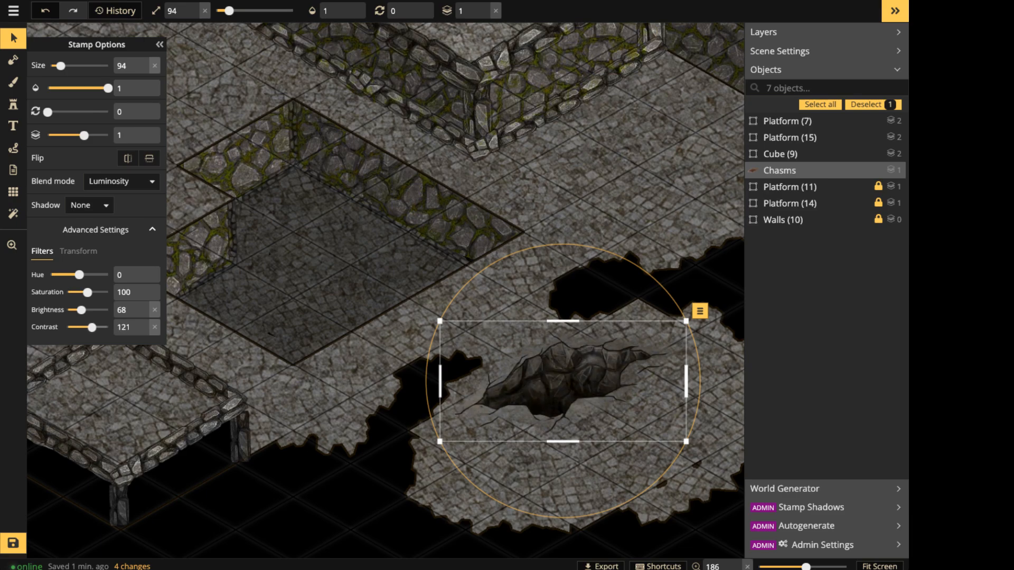
left_click_drag(563, 381, 561, 379)
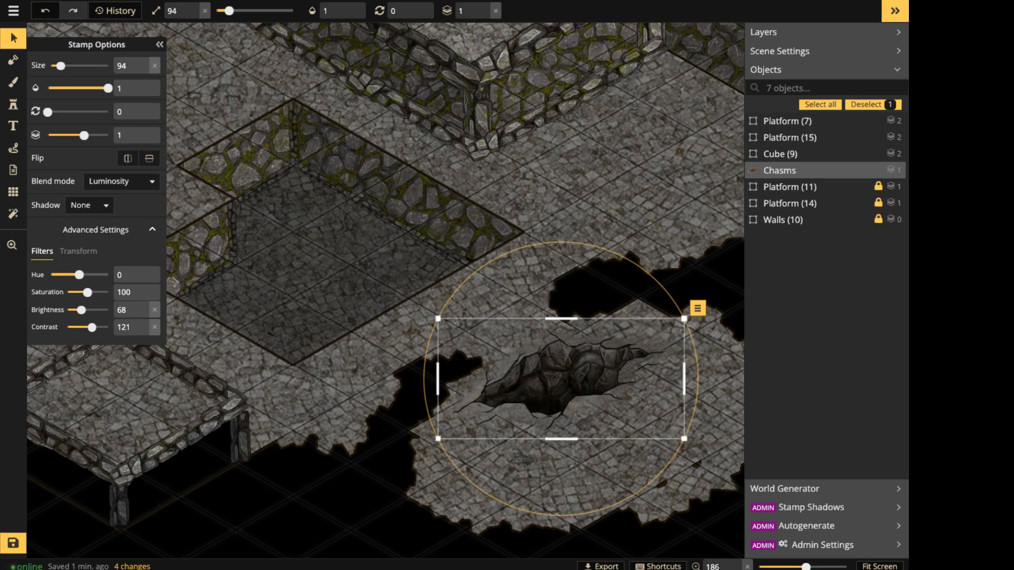
scroll(482, 385, "down", 5)
left_click_drag(482, 385, 397, 318)
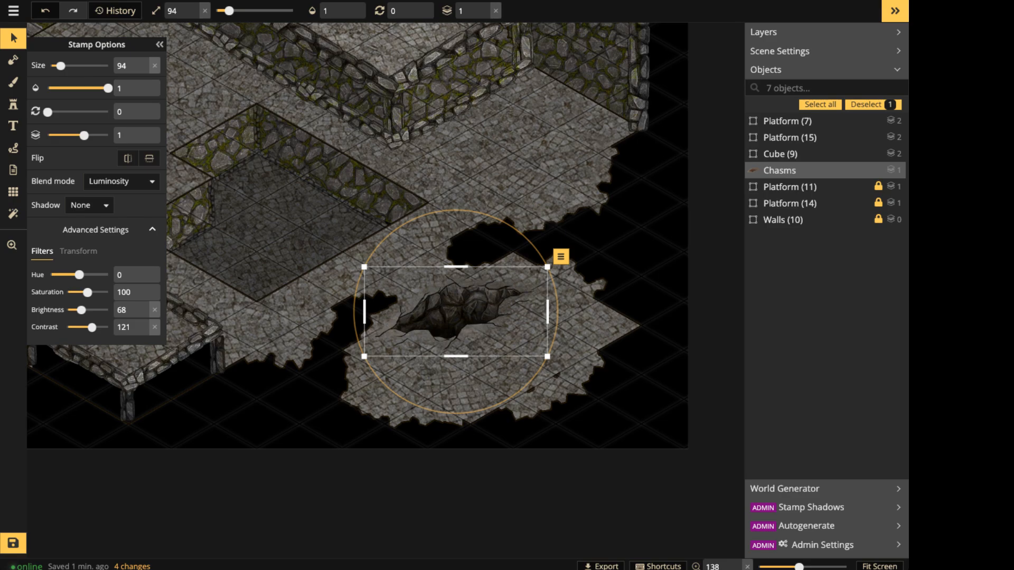
key("Escape")
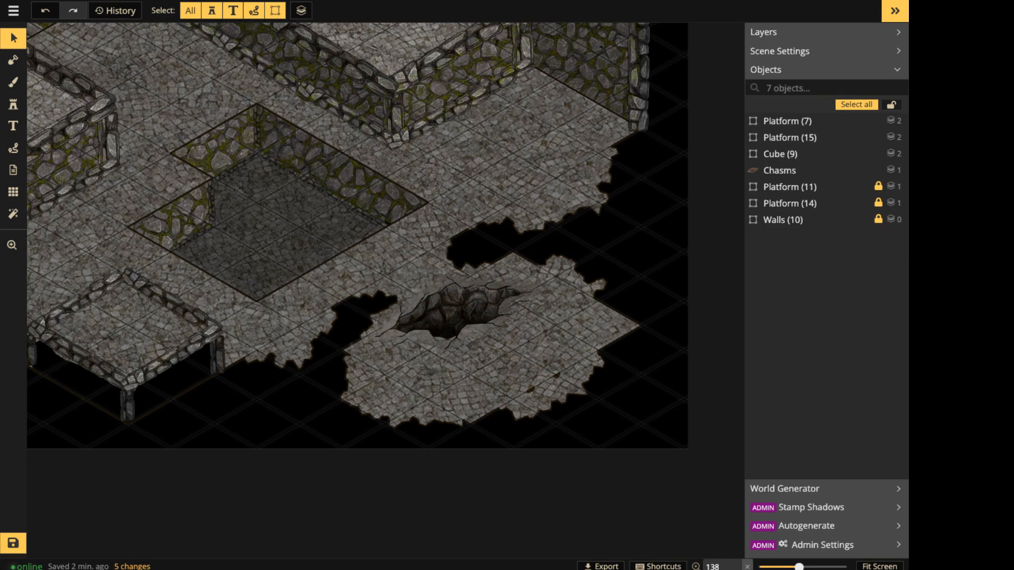
scroll(379, 256, "down", 2)
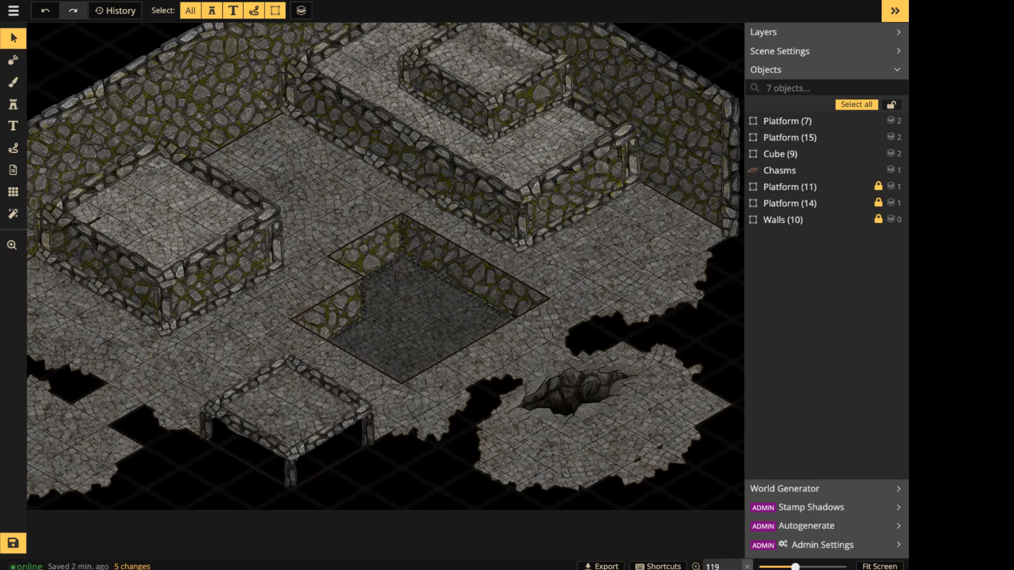
Set the mask brush to a round shape in Add mode at size 7, and return to object selection.
scroll(568, 394, "up", 4)
left_click(565, 394)
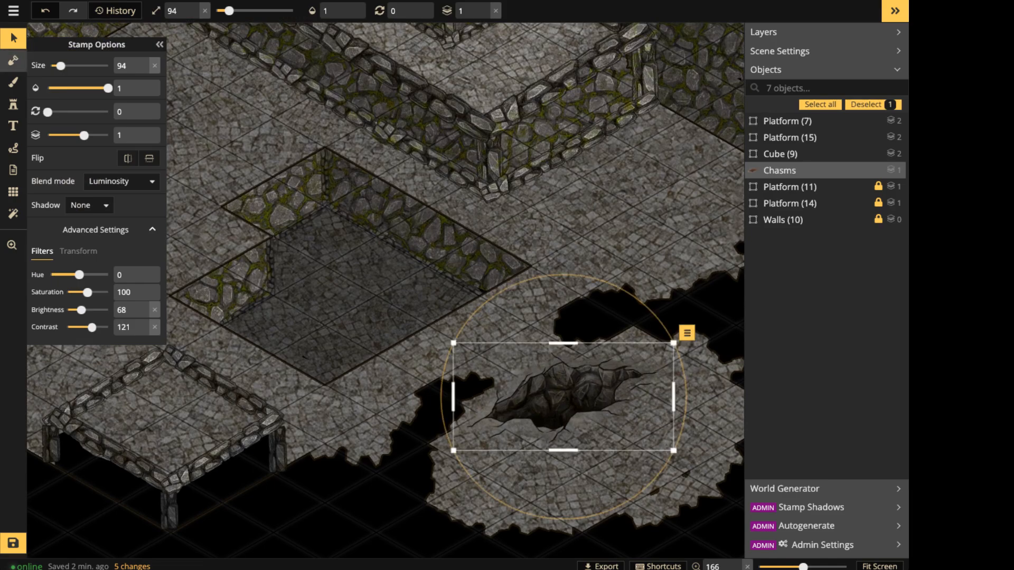
left_click(13, 60)
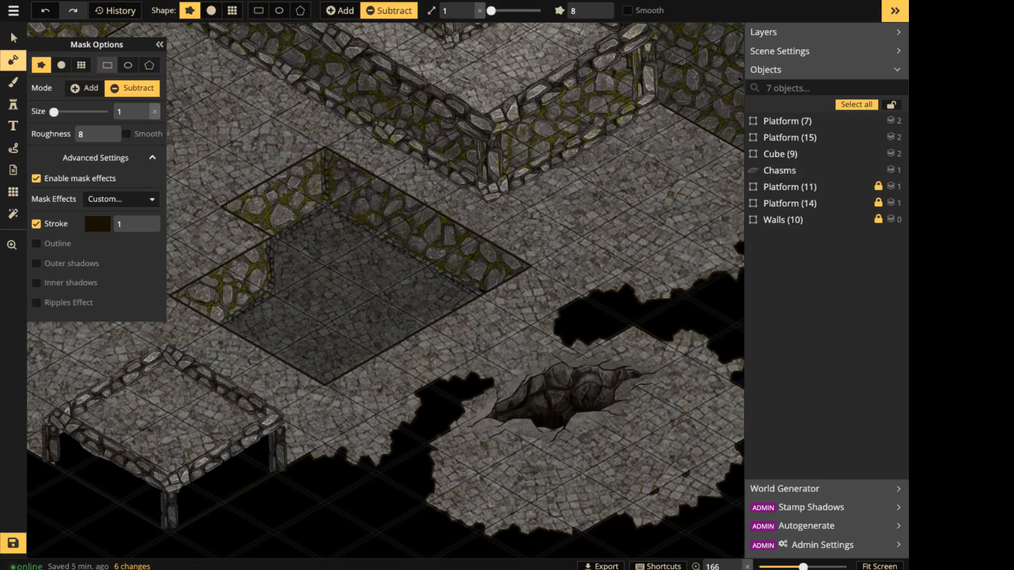
left_click(62, 65)
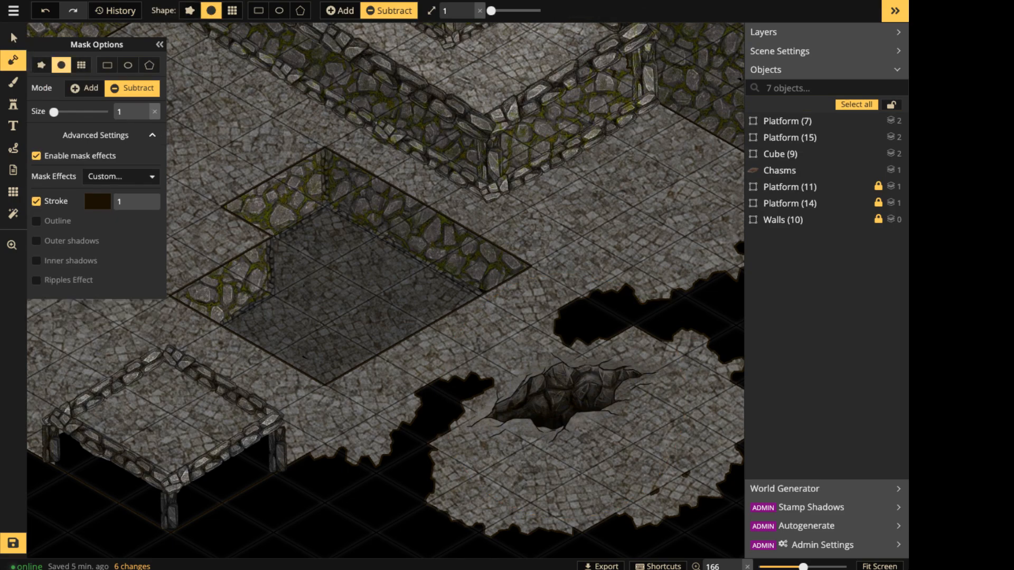
left_click(85, 89)
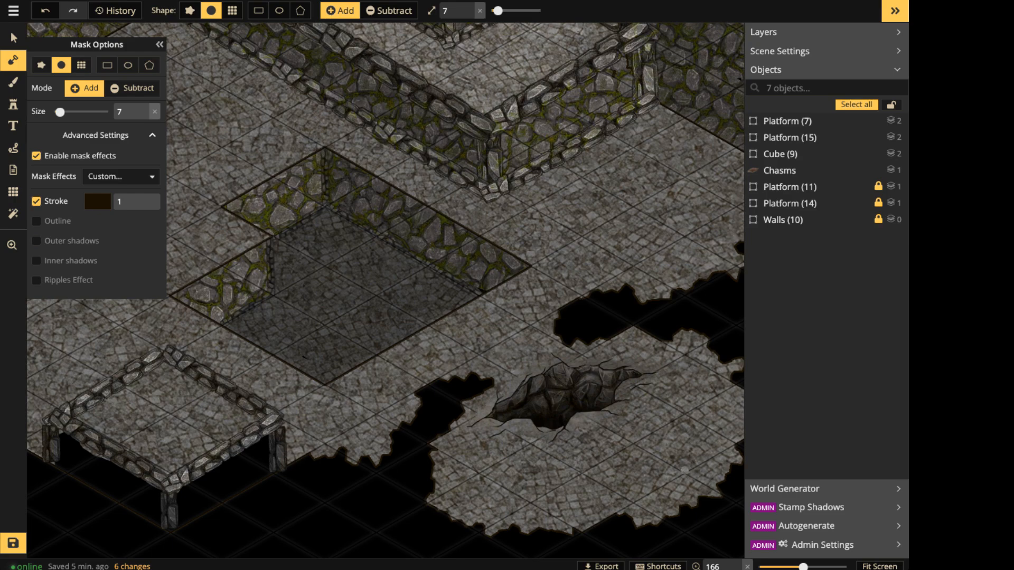
left_click(13, 38)
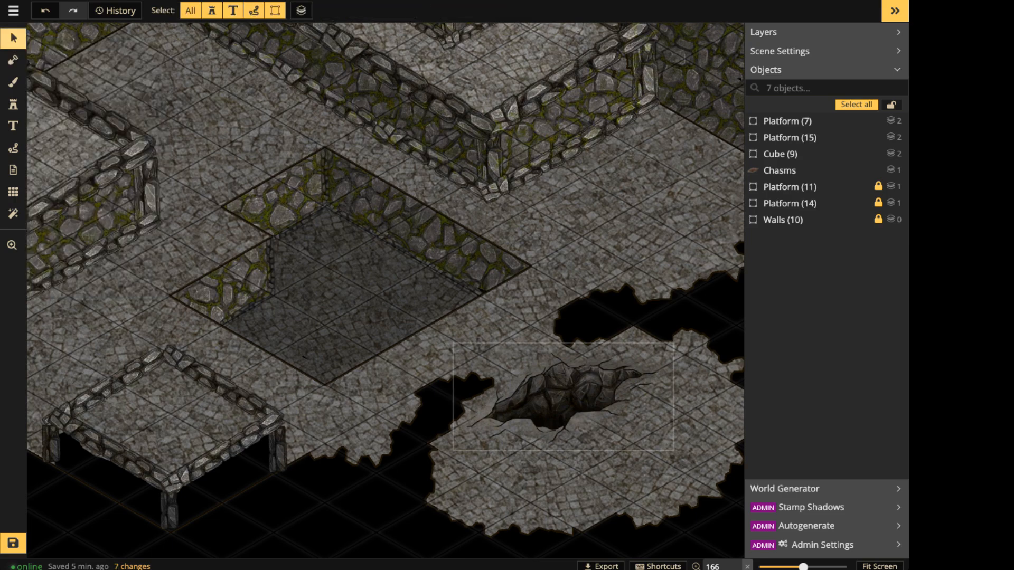
Enlarge the chasm stamp to size 105 and shift it slightly down and left on the detached floor section.
left_click(563, 397)
left_click_drag(674, 344, 699, 331)
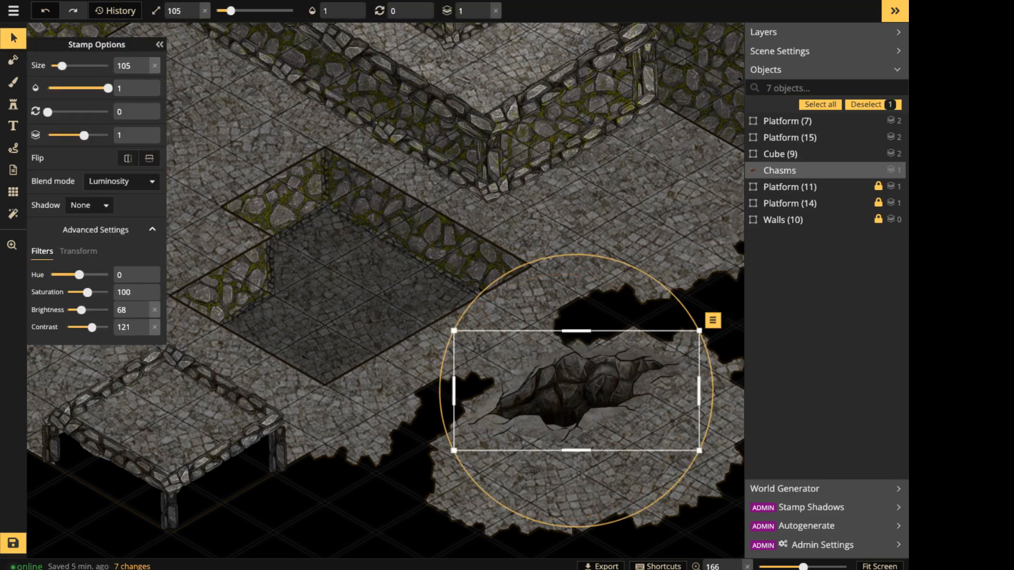
left_click_drag(581, 390, 569, 406)
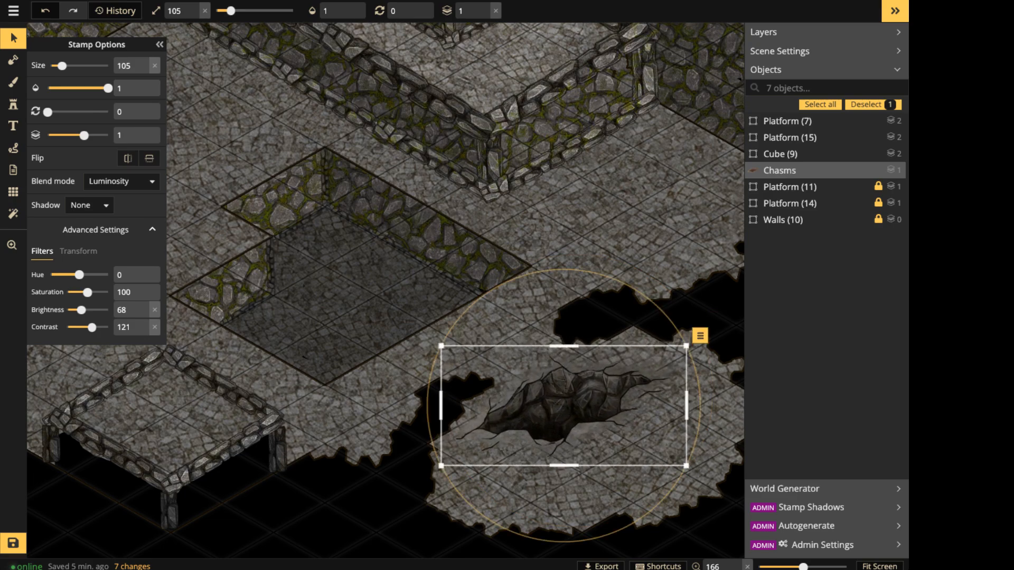
key("Escape")
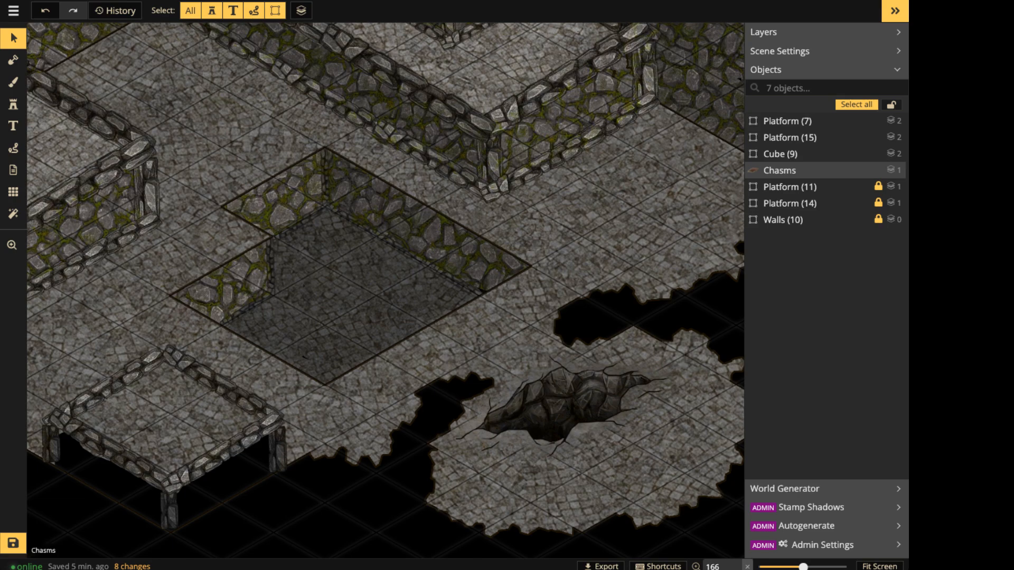
left_click(564, 405)
scroll(548, 385, "down", 3)
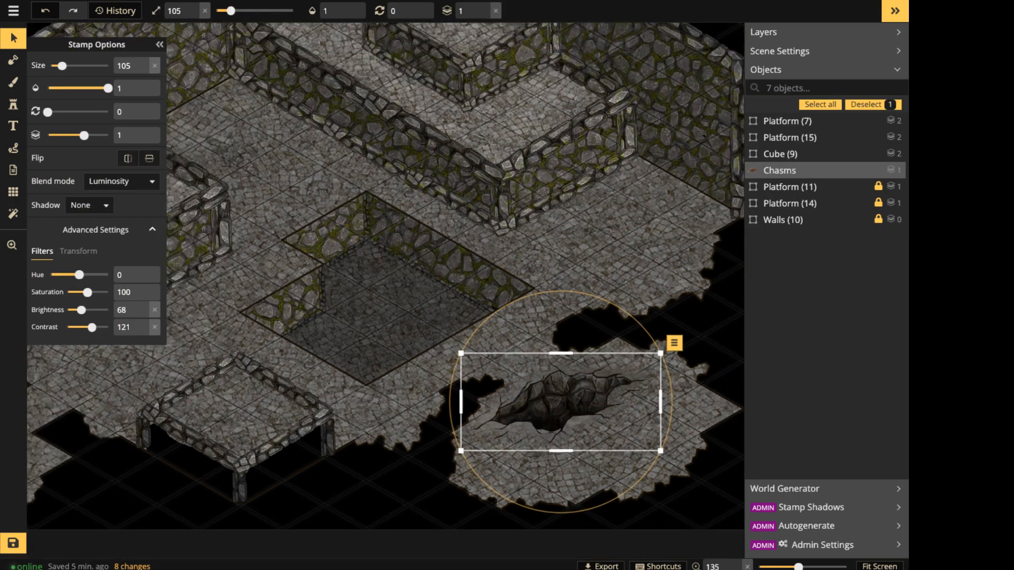
Place a branching crack stamp from the chasm set at size 105 on the floor just right of the sunken pit.
left_click(13, 104)
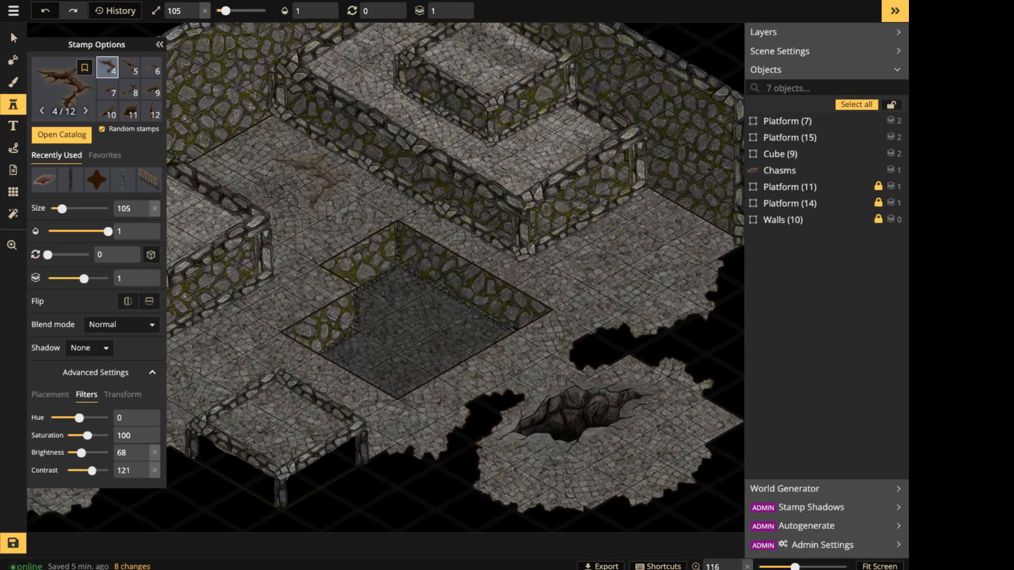
scroll(311, 185, "up", 1)
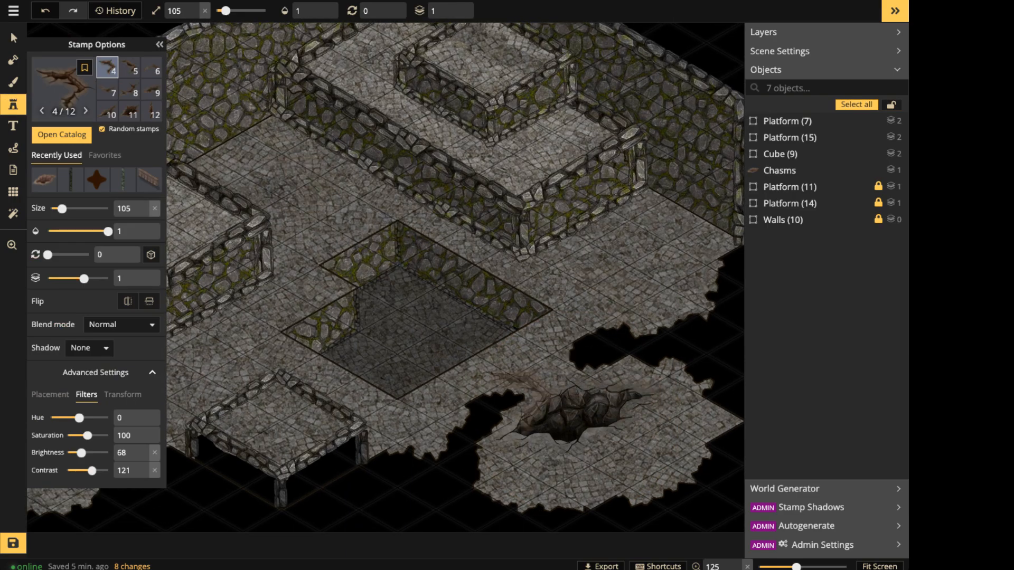
key("space")
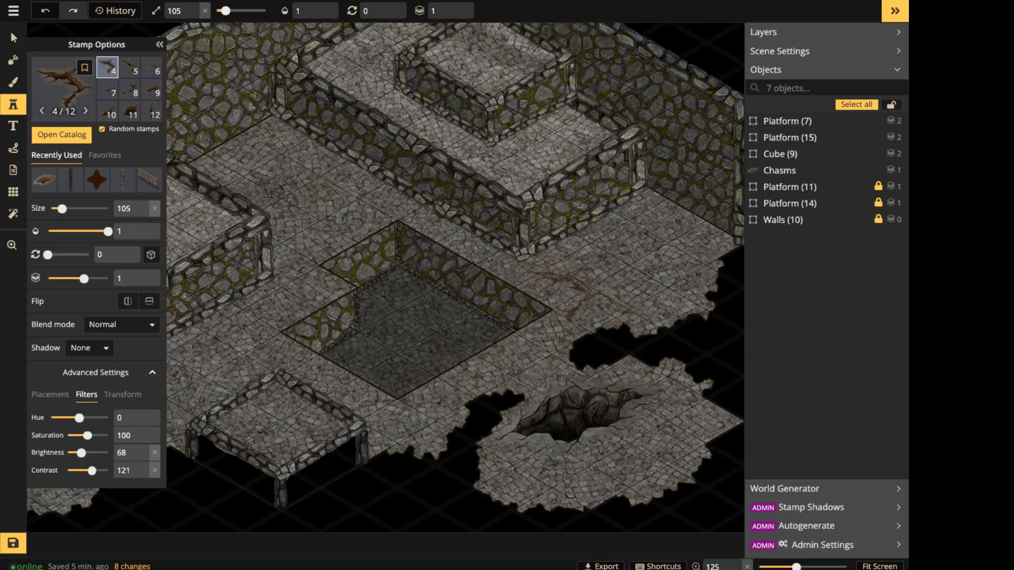
left_click(575, 295)
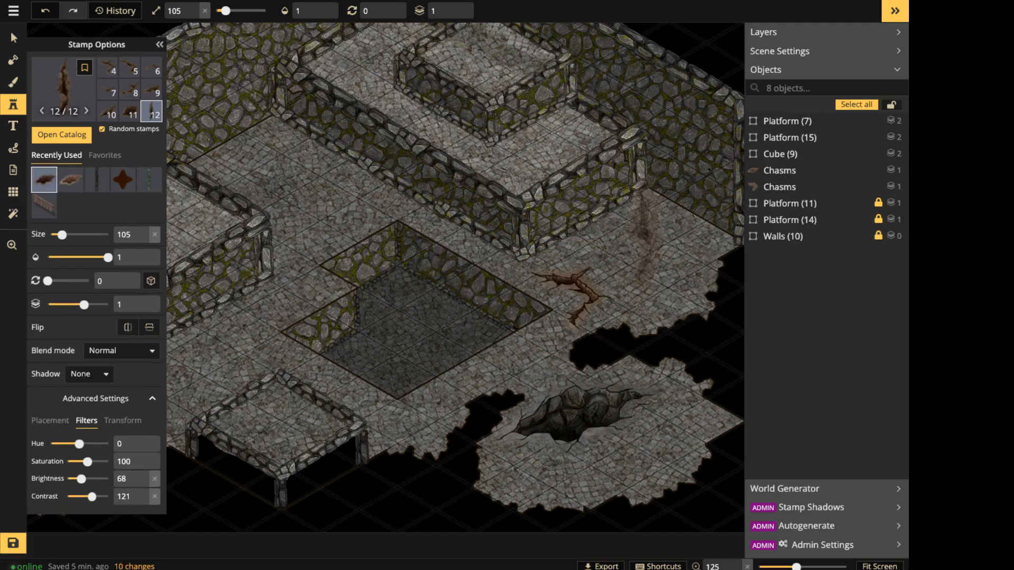
Place a tall, narrow crack stamp at size 105 beside the branching crack and select both cracks.
left_click(643, 252)
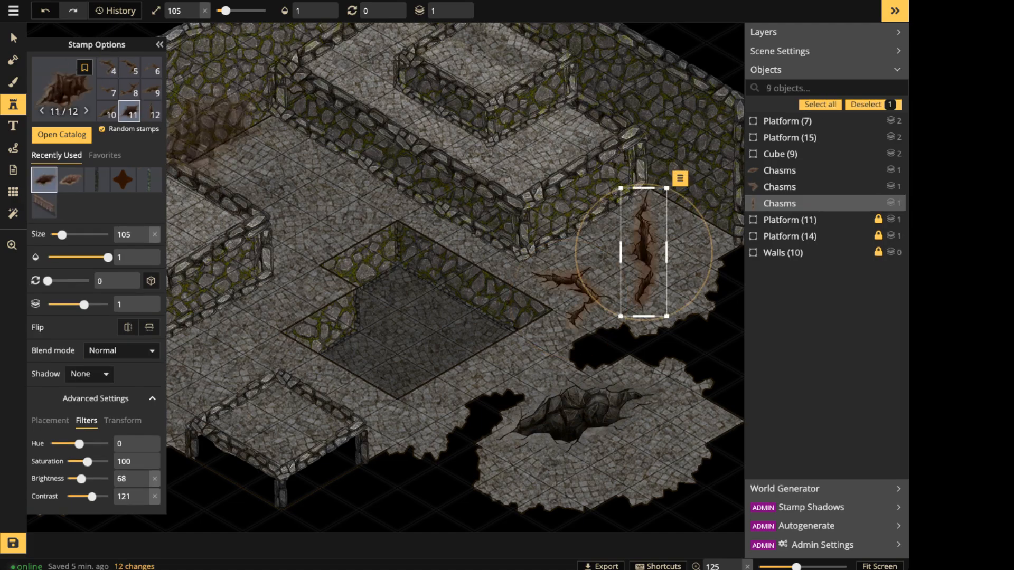
key("v")
left_click(573, 296, "shift")
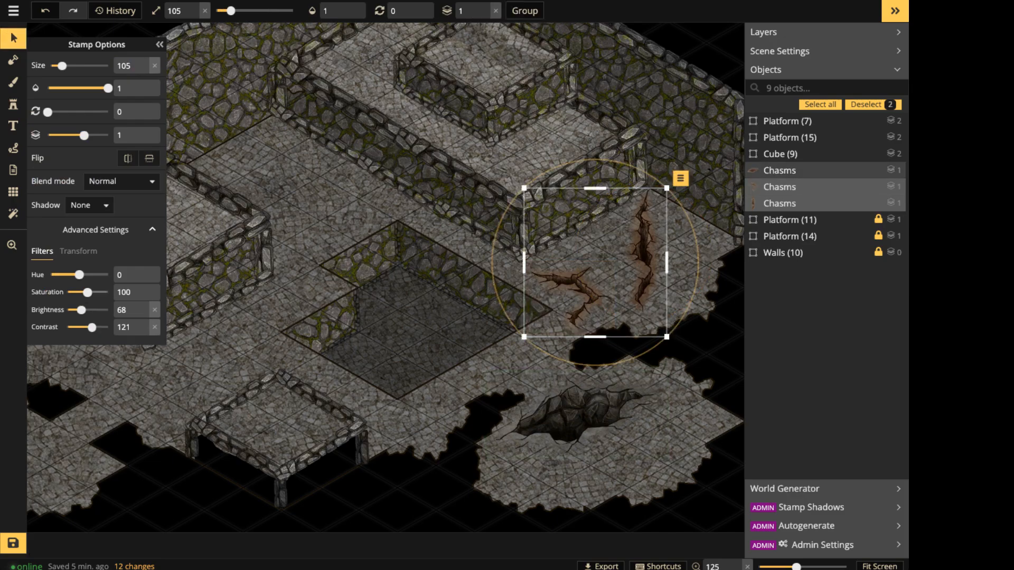
Try Luminosity blending and then a lower saturation on both cracks, returning each setting to its default.
left_click(122, 181)
scroll(79, 343, "down", 3)
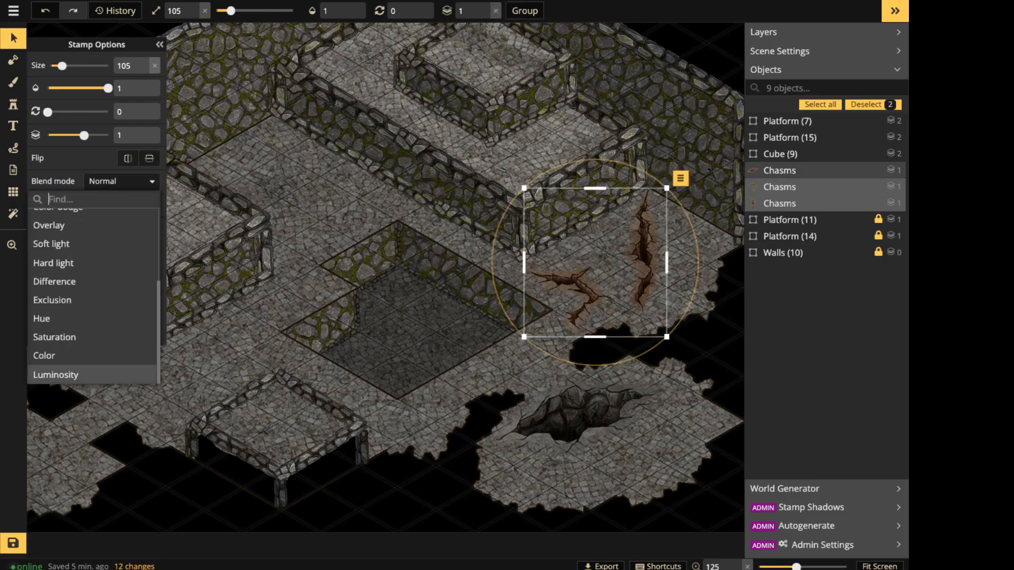
left_click(55, 374)
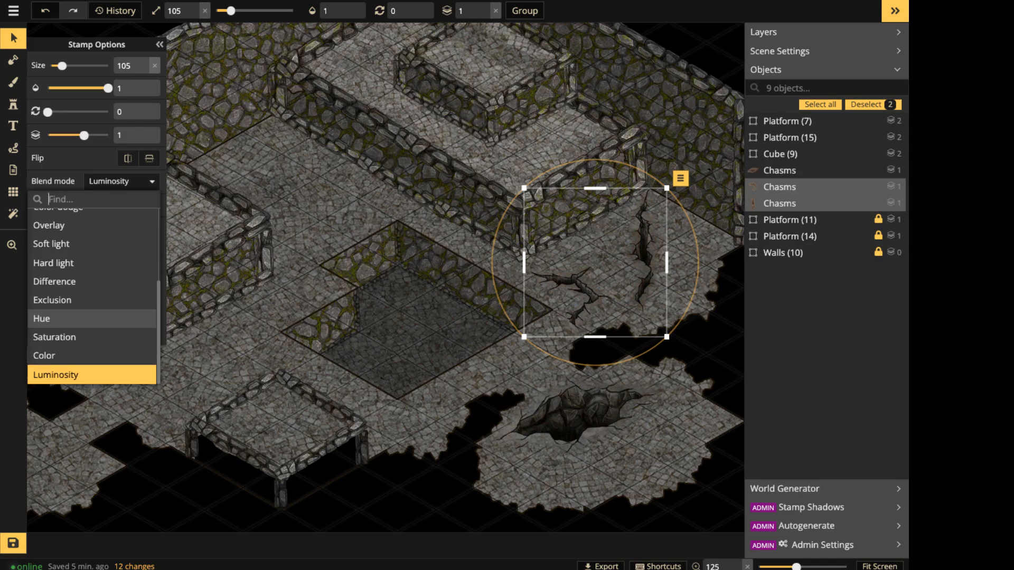
scroll(58, 243, "up", 3)
left_click(53, 217)
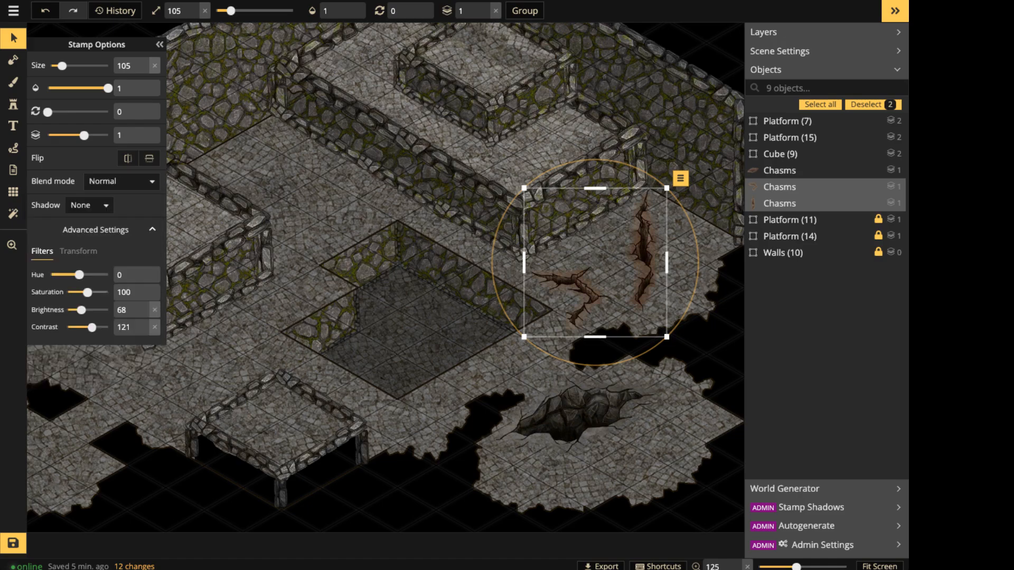
left_click_drag(88, 292, 67, 293)
left_click(155, 292)
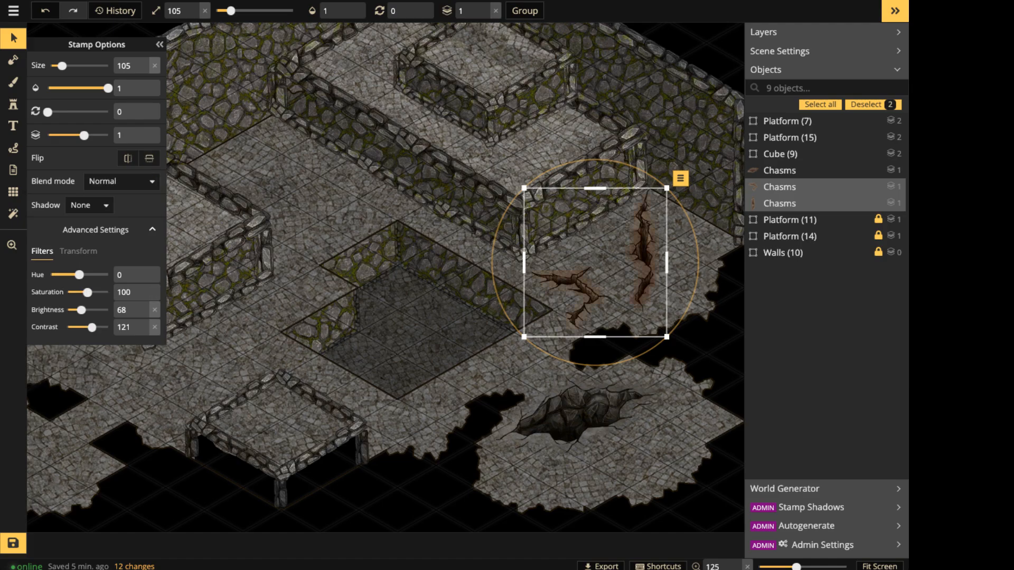
Shift the tall crack slightly down and left, and rotate it to 9 degrees.
left_click(643, 253)
left_click_drag(643, 254, 642, 262)
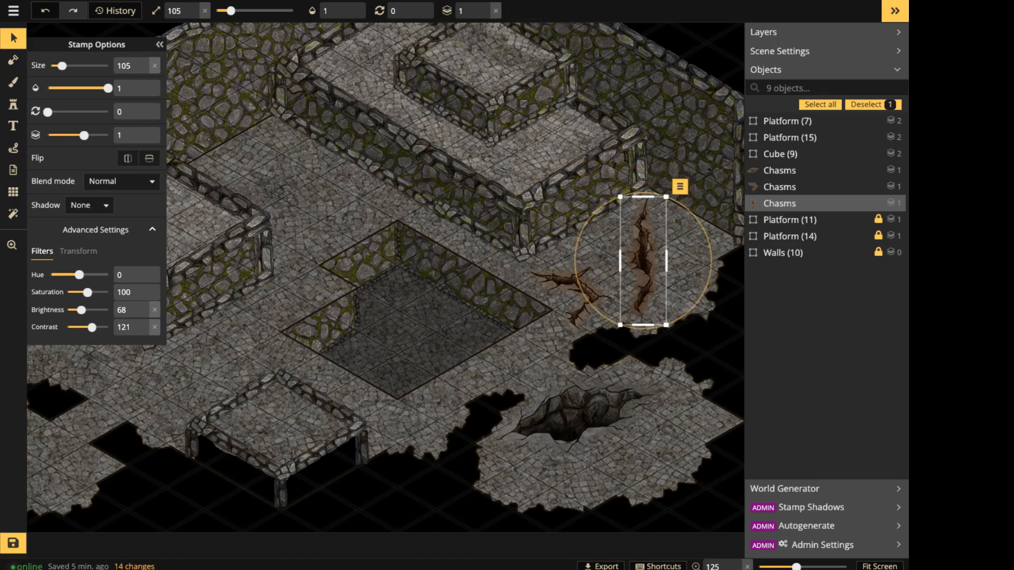
left_click_drag(712, 261, 710, 271)
left_click_drag(644, 259, 640, 259)
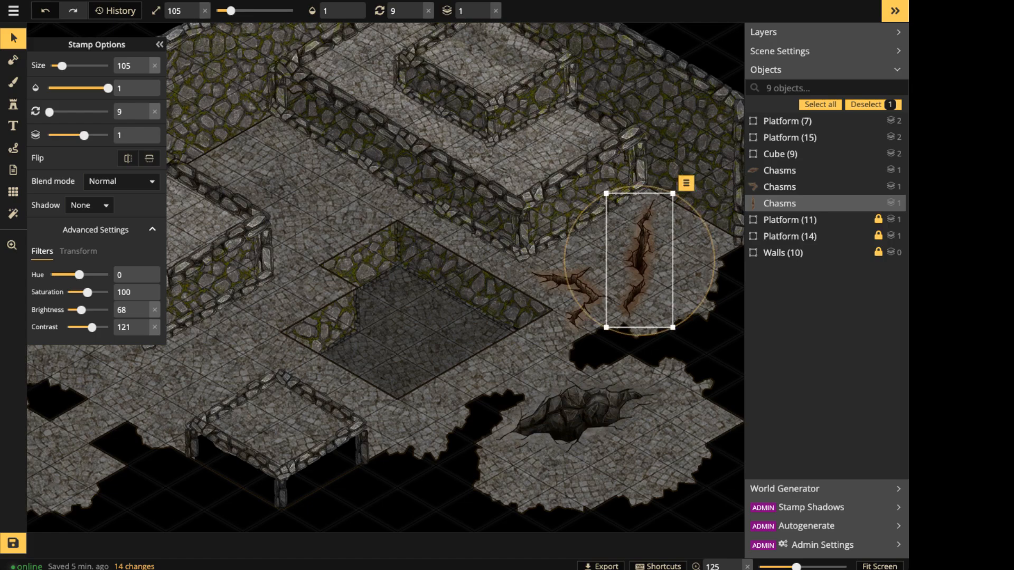
Set both cracks to the Luminosity blend mode with brightness 57, and deselect everything.
left_click(580, 289, "shift")
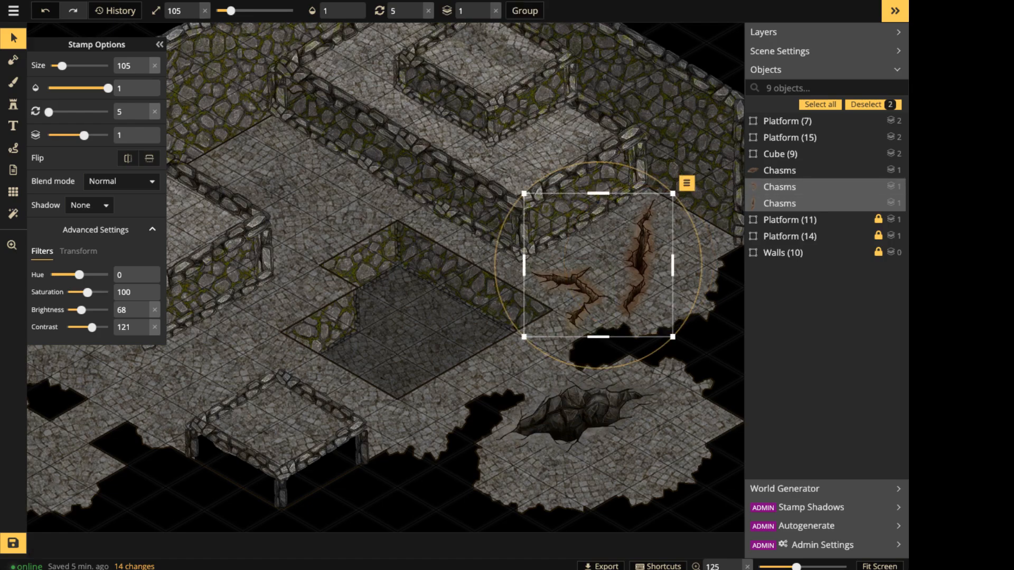
left_click(121, 181)
scroll(90, 291, "down", 3)
left_click(90, 373)
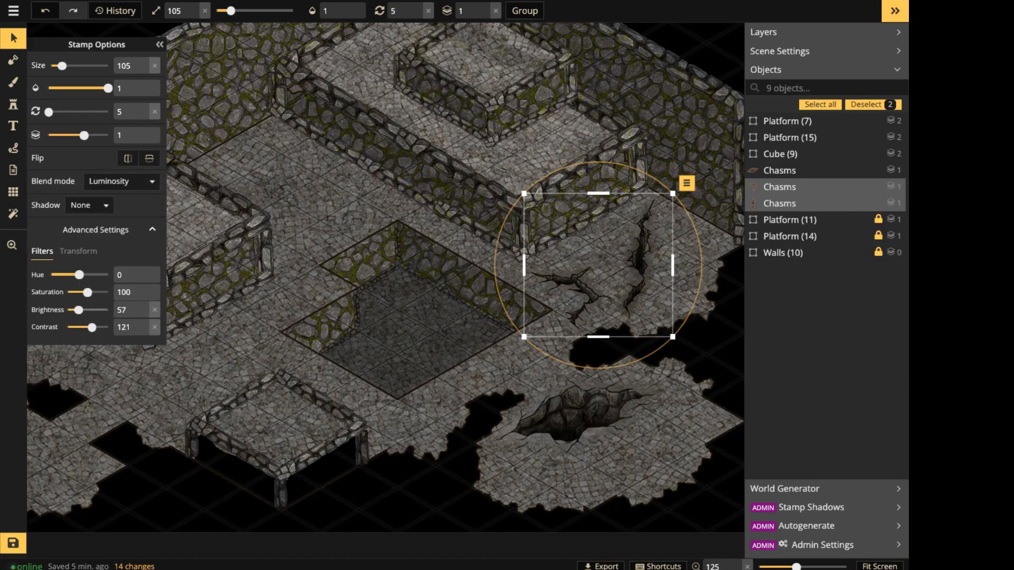
left_click(507, 364)
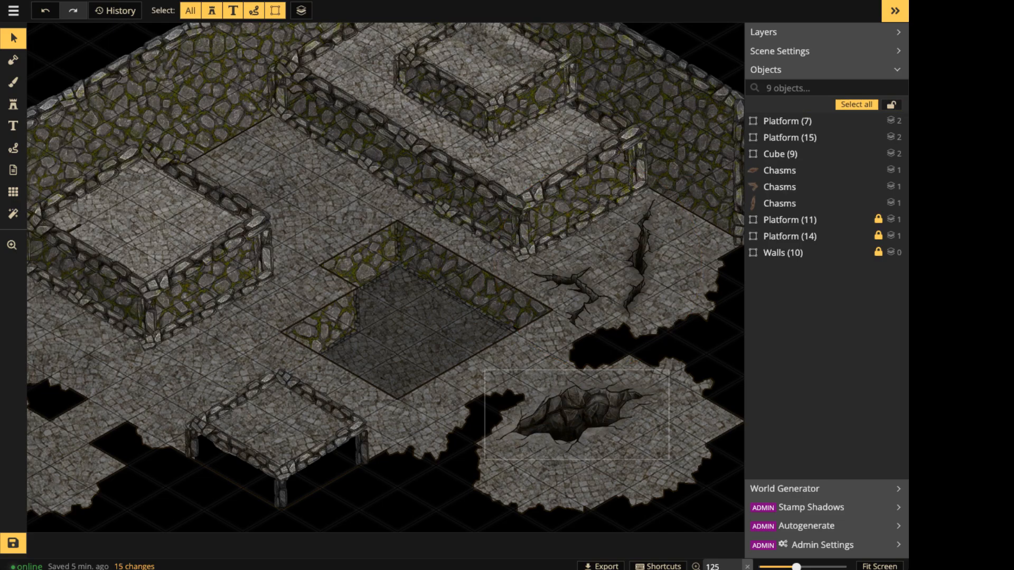
left_click(585, 431)
scroll(584, 431, "down", 3)
scroll(594, 427, "down", 3)
key("Escape")
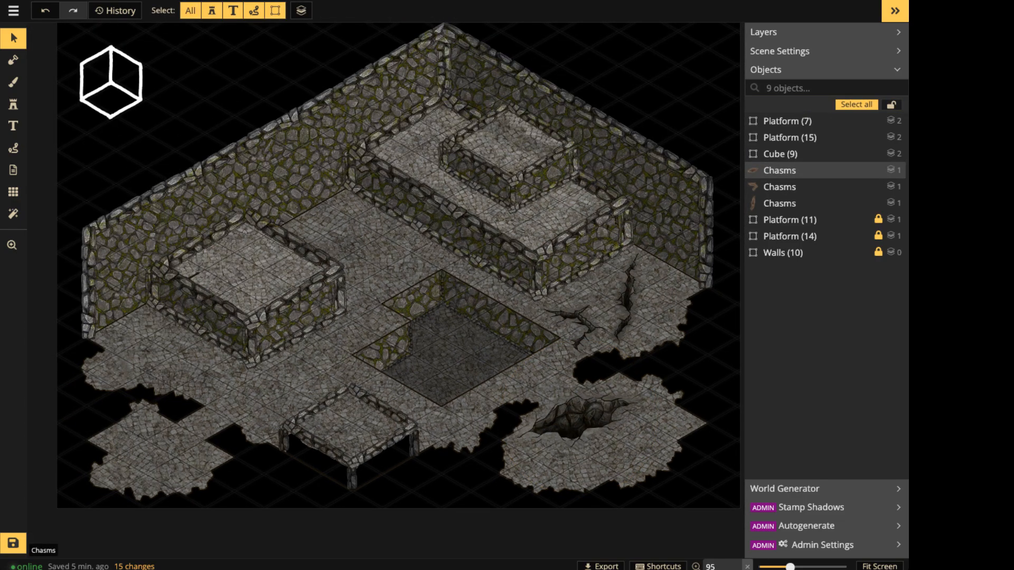
Choose the brown stalagmite stamp set from the Nature section of the stamp catalog.
left_click(13, 104)
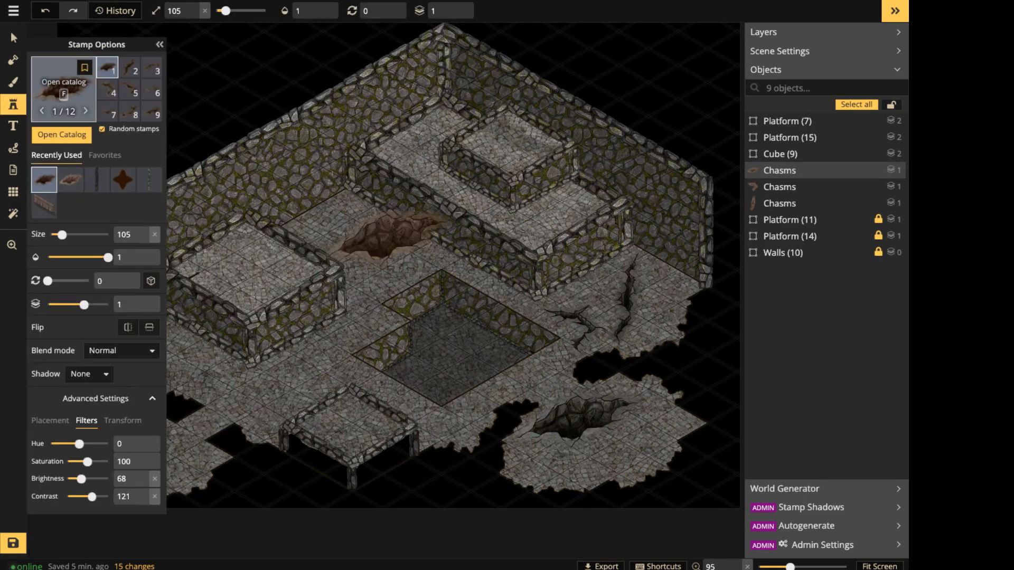
key("f")
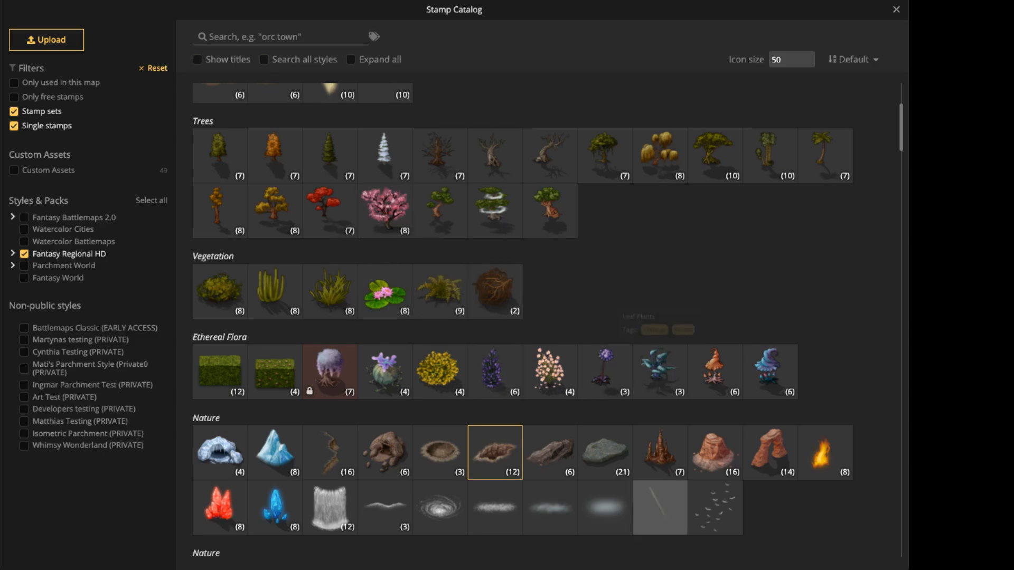
left_click(668, 471)
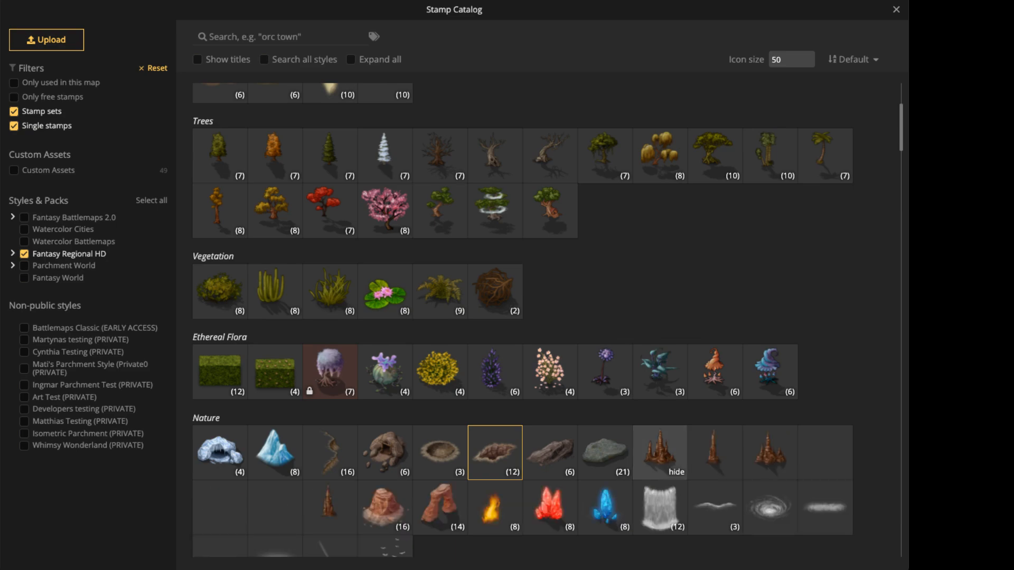
left_click(660, 449)
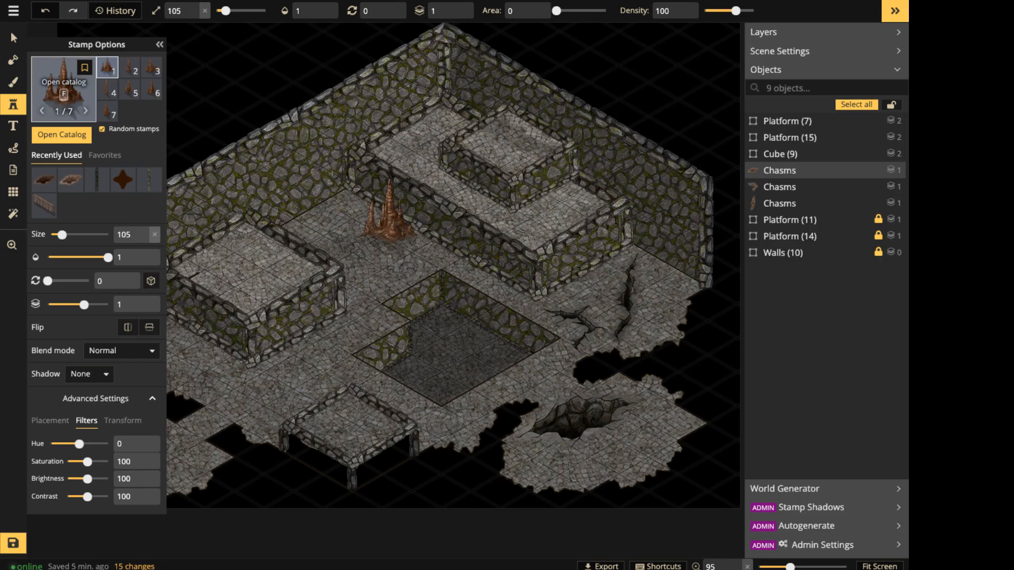
Turn on stamp titles and searching in all styles in the catalog, and pick the stalagmite set again.
key("f")
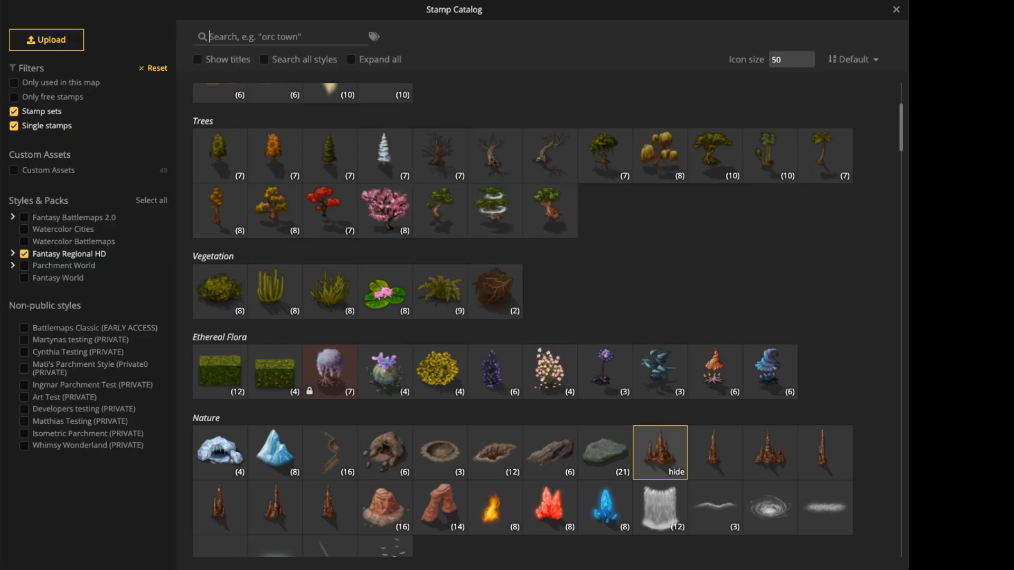
left_click(264, 59)
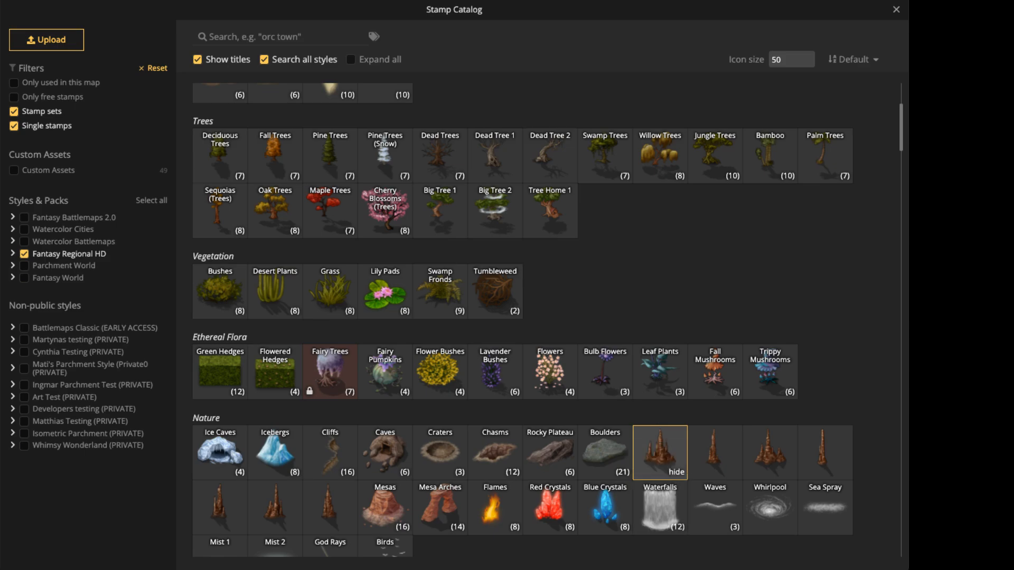
left_click(661, 453)
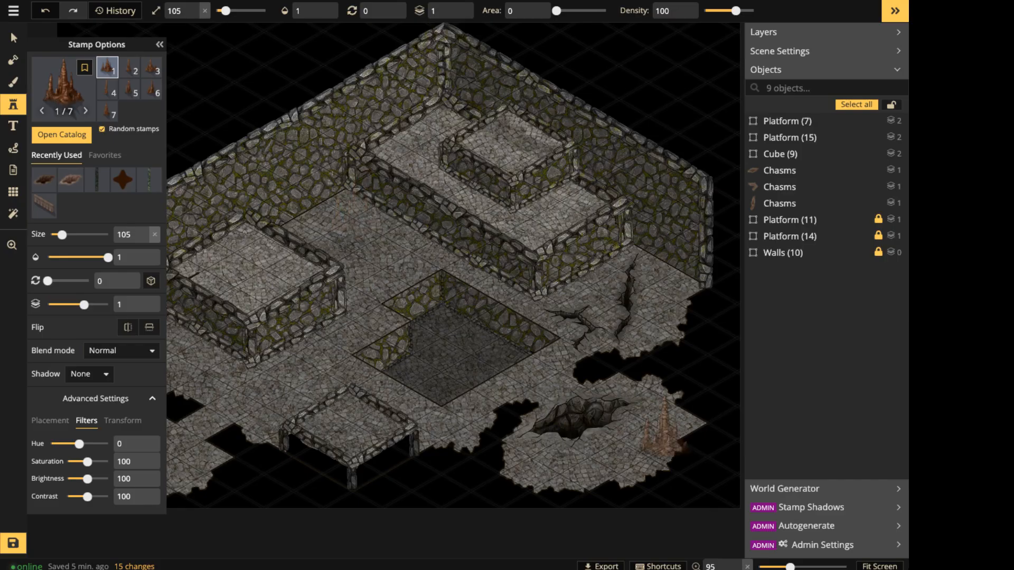
Place a stalagmite cluster at size 105 on the front edge of the detached floor section with the chasm.
scroll(403, 294, "up", 3)
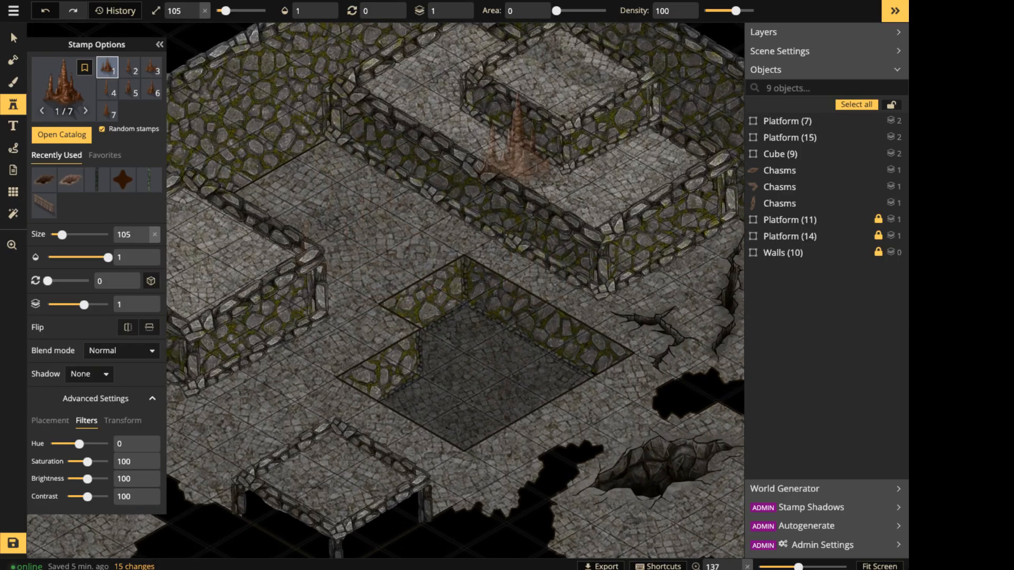
scroll(557, 160, "down", 2)
left_click_drag(470, 192, 624, 192)
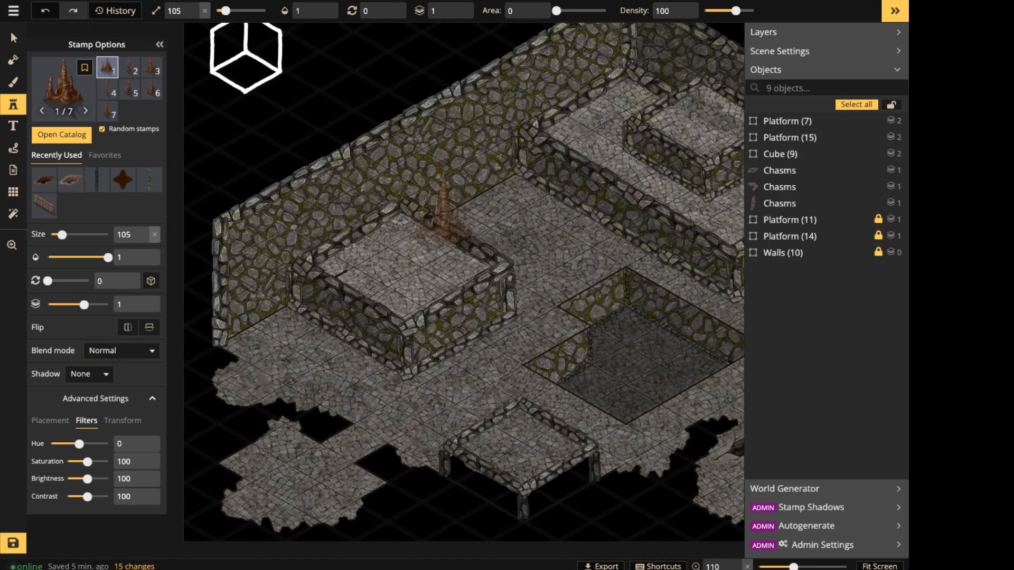
left_click_drag(497, 181, 379, 177)
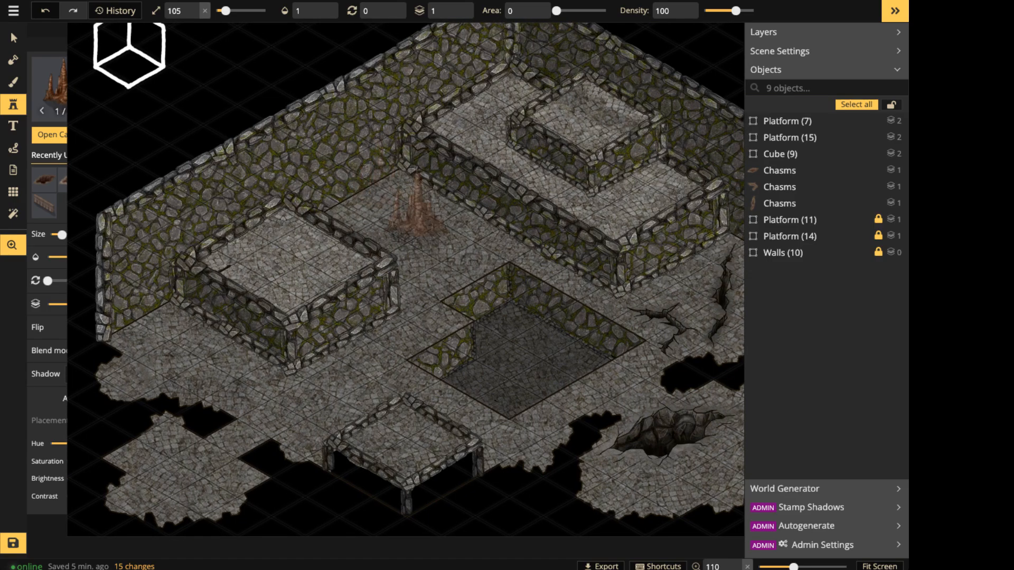
left_click_drag(650, 421, 545, 398)
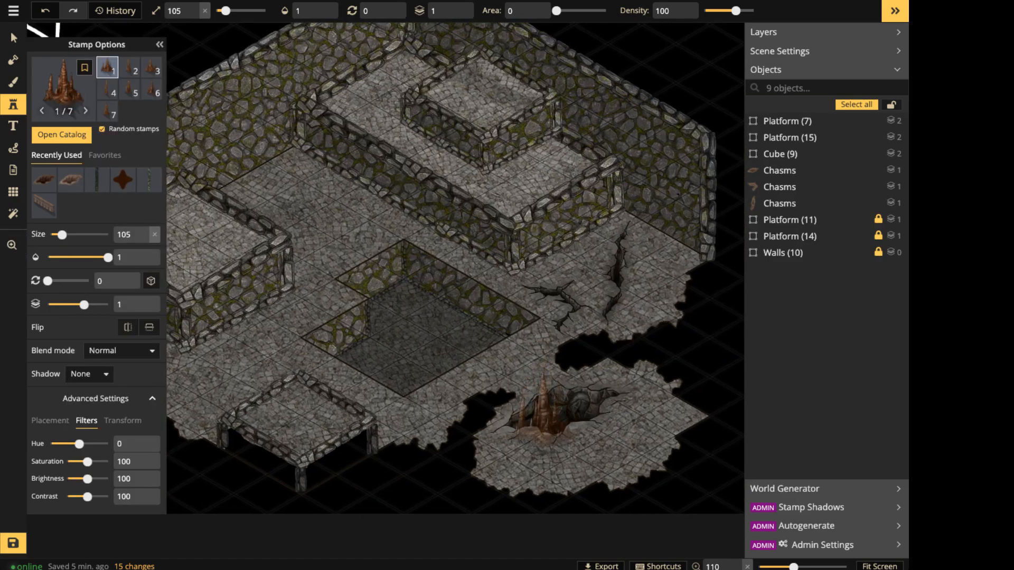
left_click(584, 475)
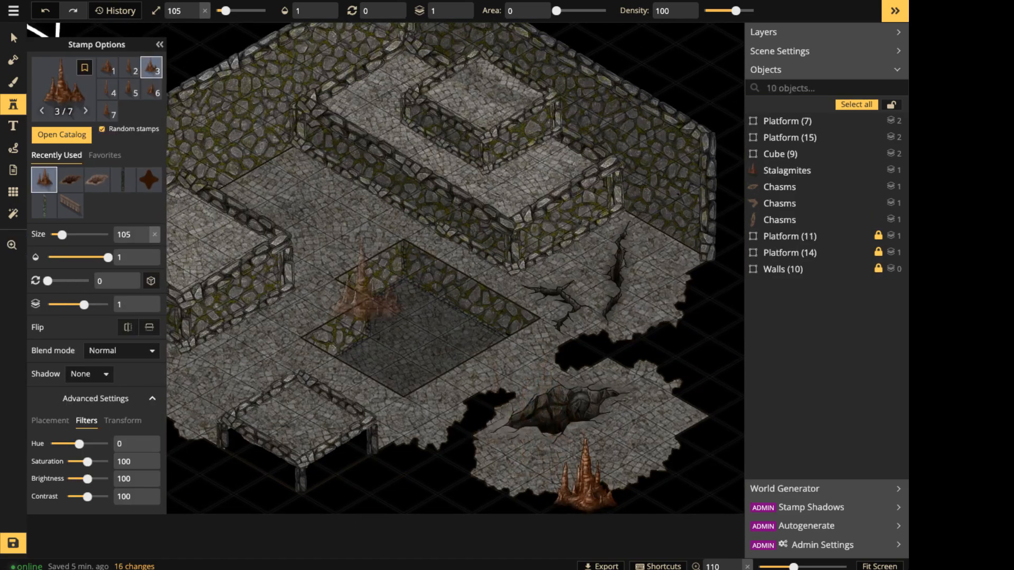
Set the stalagmite's brightness to 0 and move it into the black void just right of the small legged platform.
left_click(14, 39)
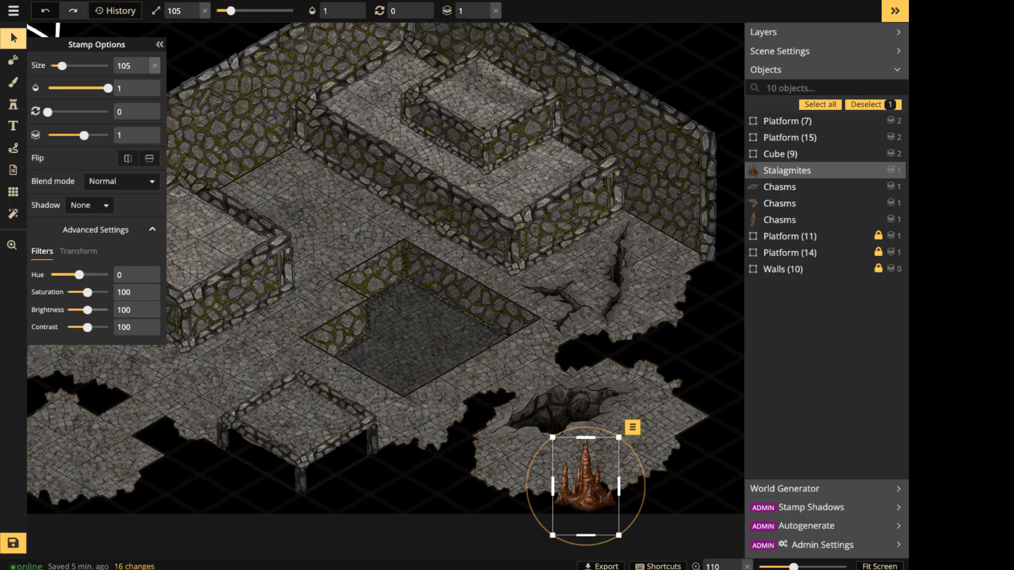
left_click_drag(88, 310, 67, 310)
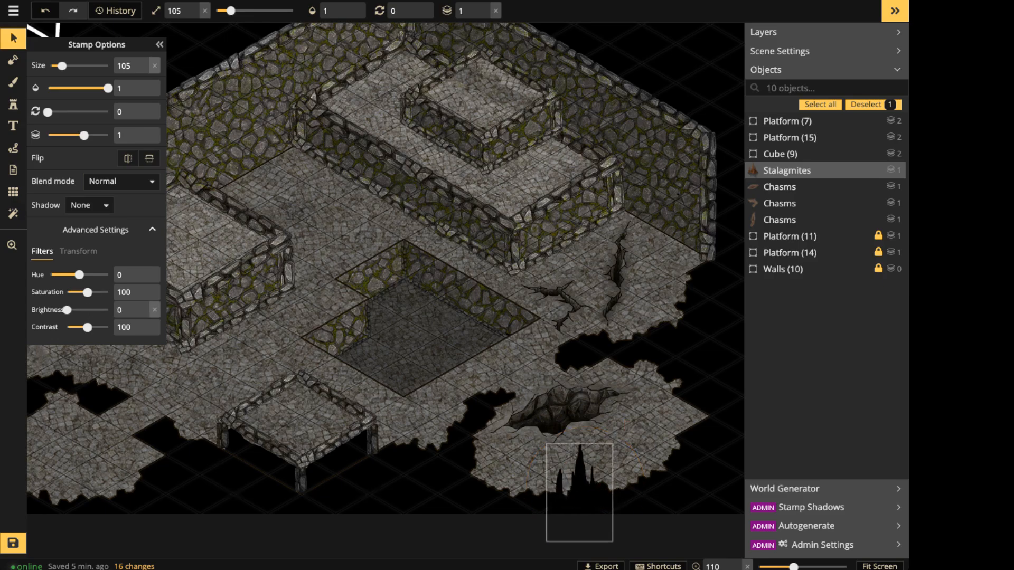
left_click_drag(580, 493, 415, 440)
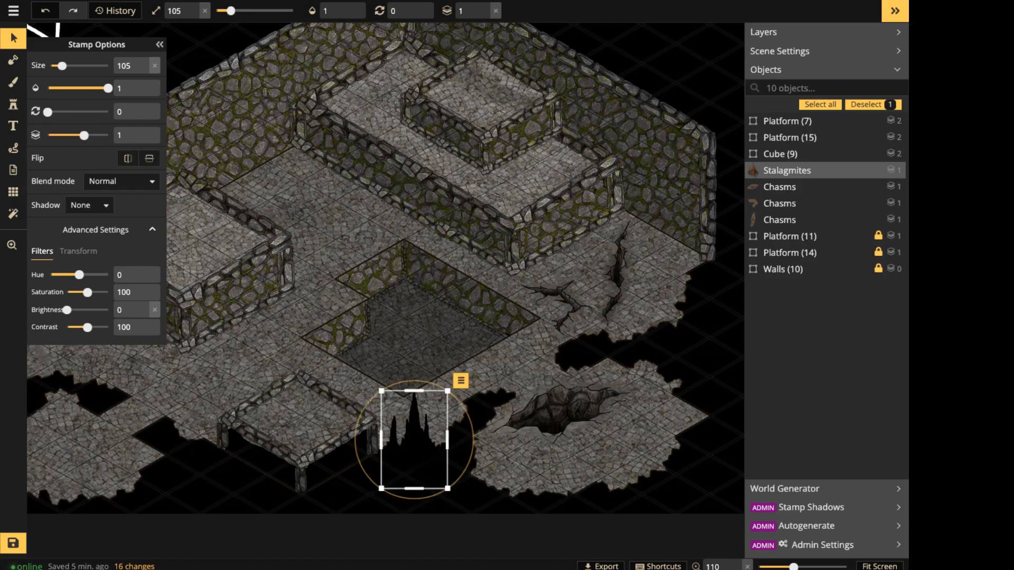
left_click_drag(415, 440, 419, 451)
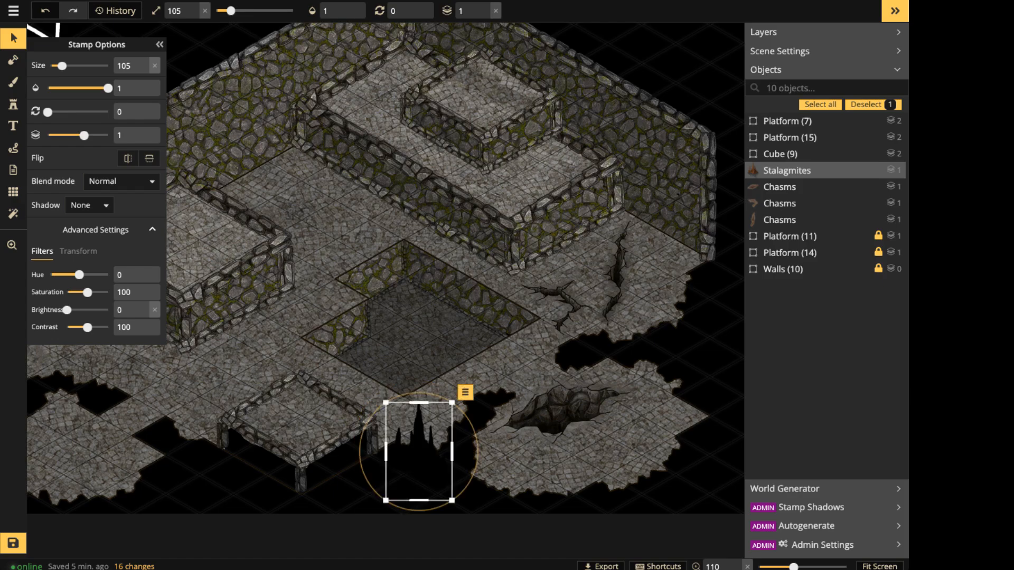
Place three more black stalagmites at size 105 along the edges of the left detached floor section and the gap behind it.
left_click(13, 105)
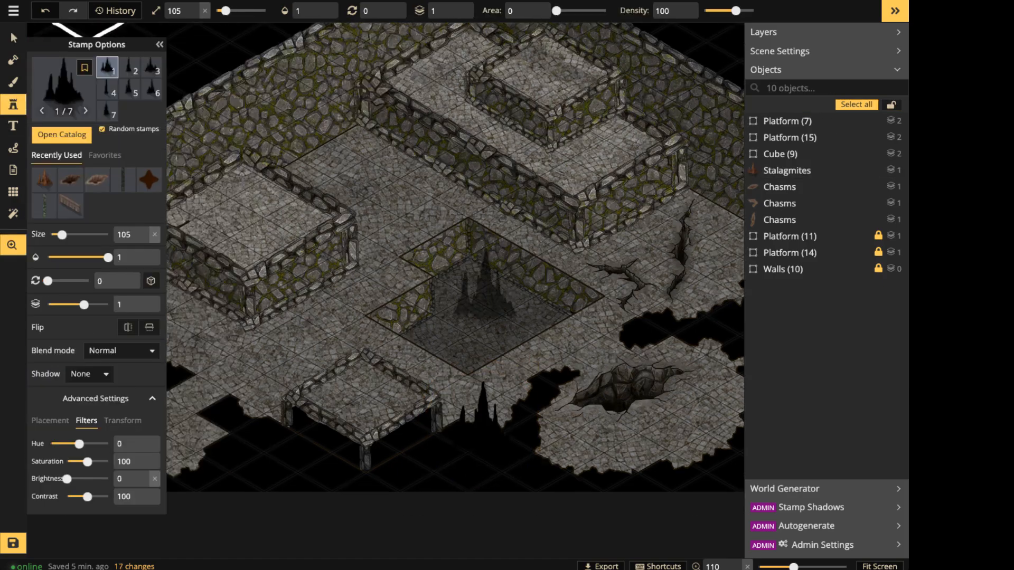
left_click(359, 405)
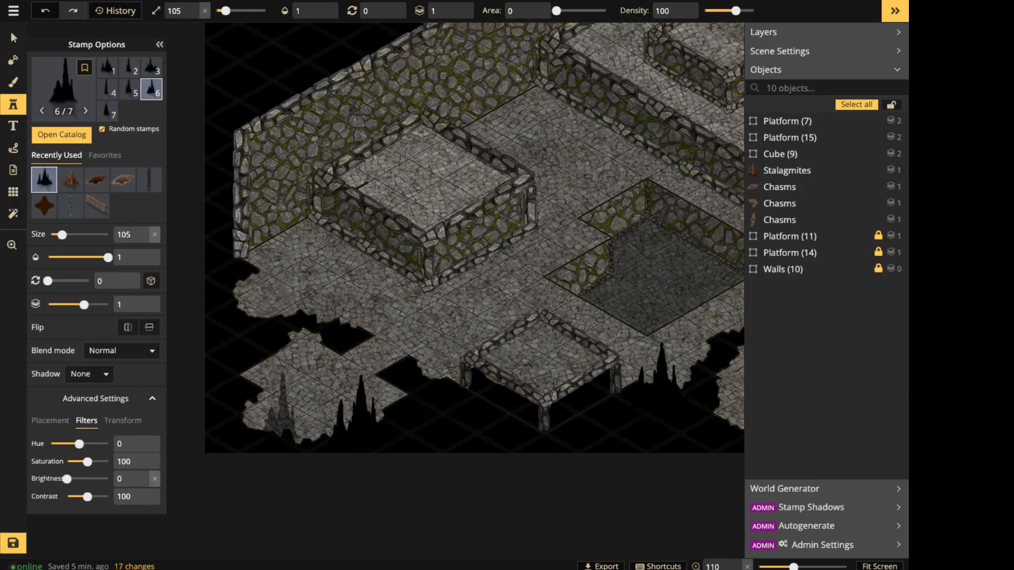
left_click(266, 406)
left_click(301, 304)
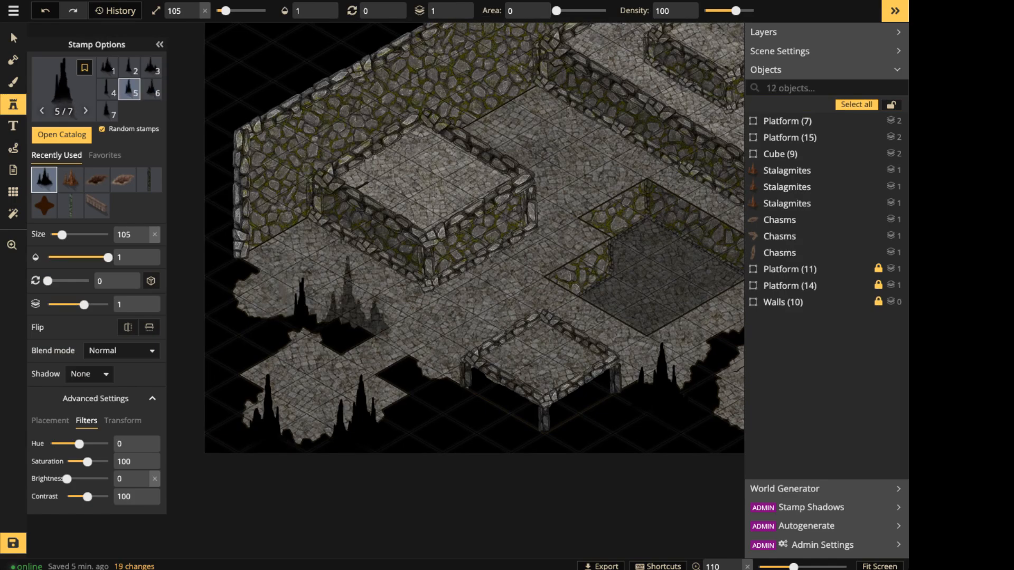
Reduce the stamp size to 65 and add smaller black stalagmites in the gaps behind and right of the left detached floor section.
scroll(434, 341, "down", 8, "ctrl")
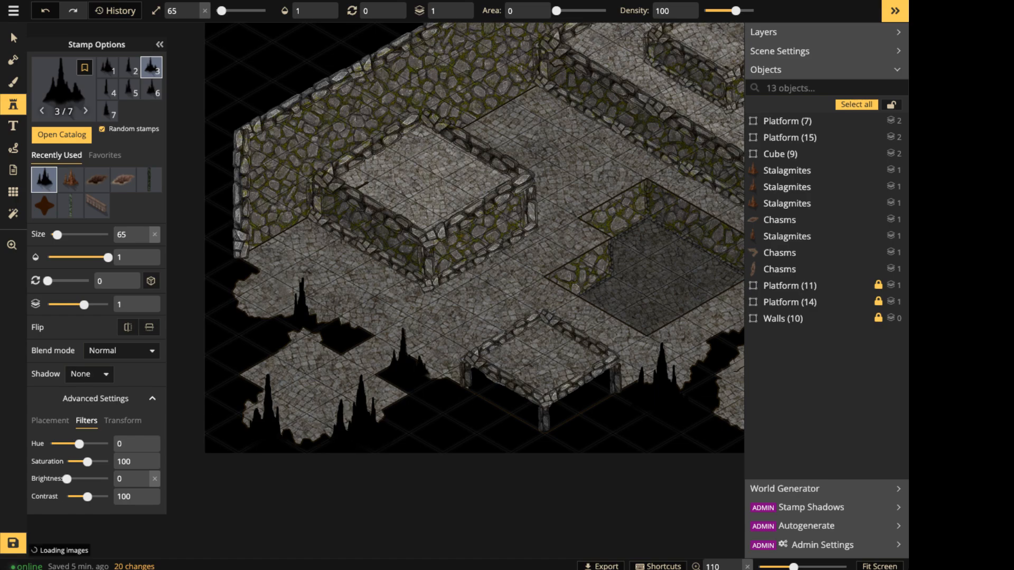
left_click(412, 349)
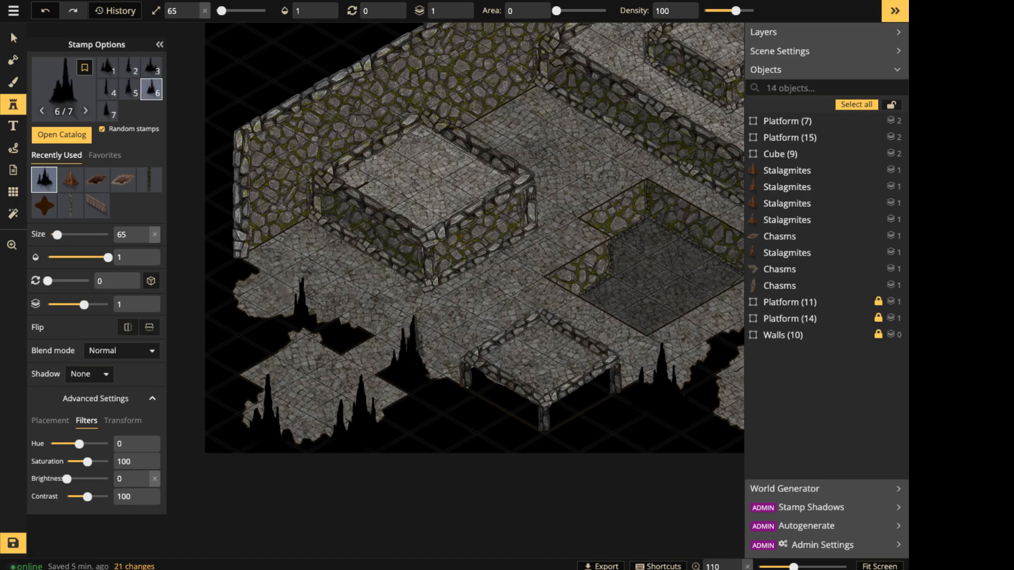
left_click(430, 354)
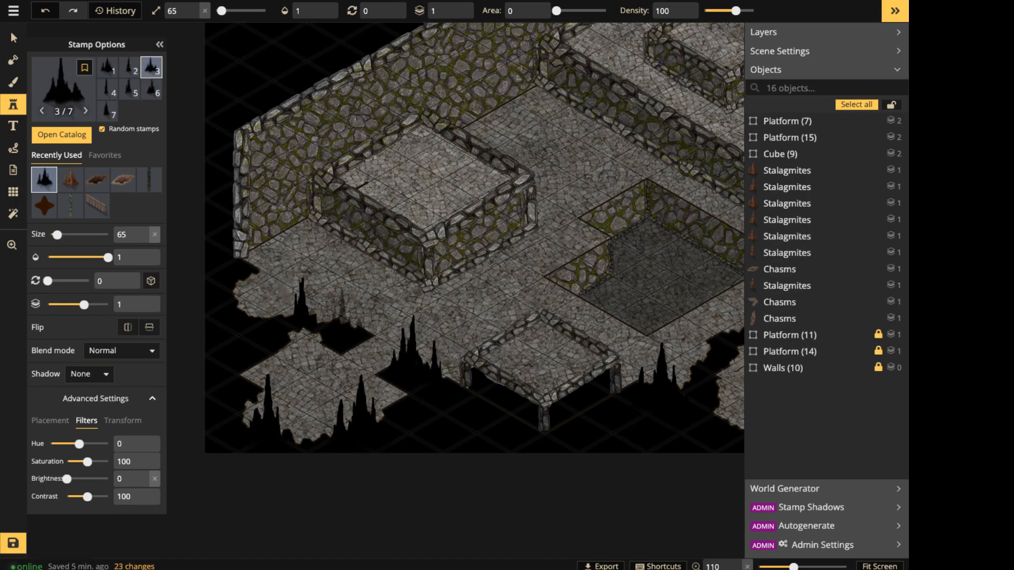
left_click(346, 317)
left_click_drag(576, 264, 198, 290)
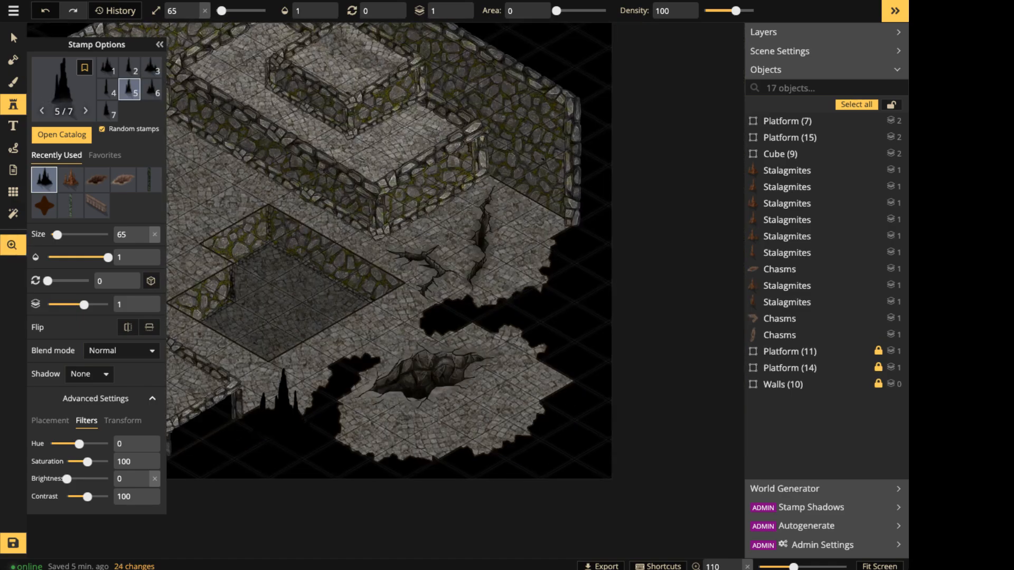
Place black stalagmites at sizes 125 and 135 in the two gaps behind the right detached floor section.
scroll(358, 351, "up", 7, "ctrl")
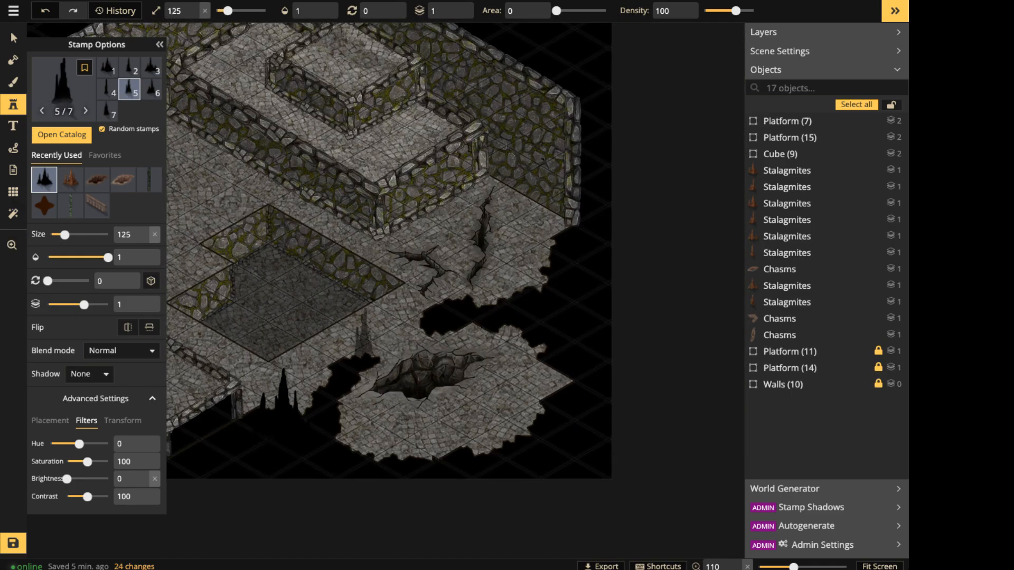
left_click(361, 349)
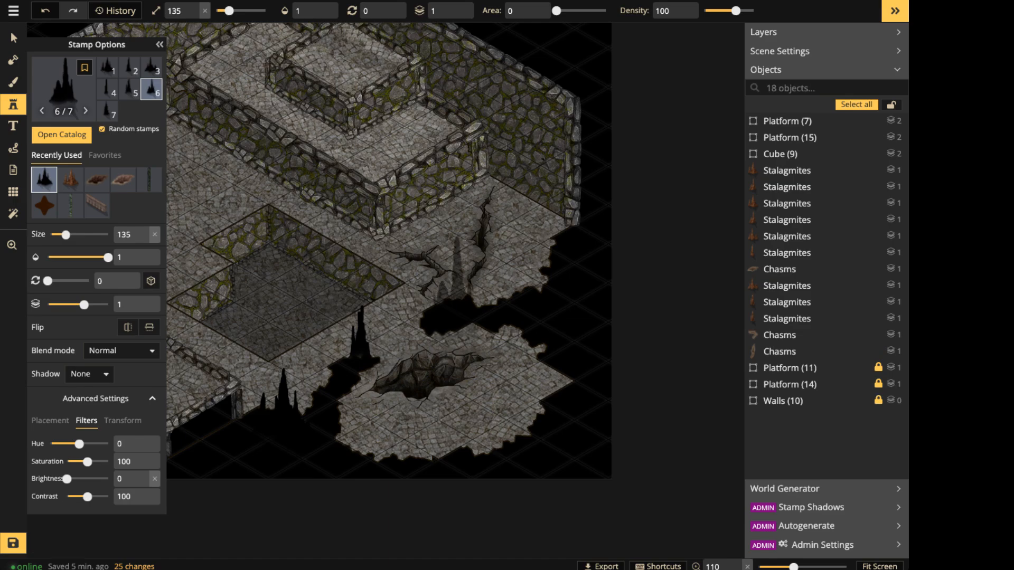
left_click(457, 309)
Reduce the stamp size to 75 and place two black stalagmites along the front edge of the right detached floor section.
left_click(418, 446)
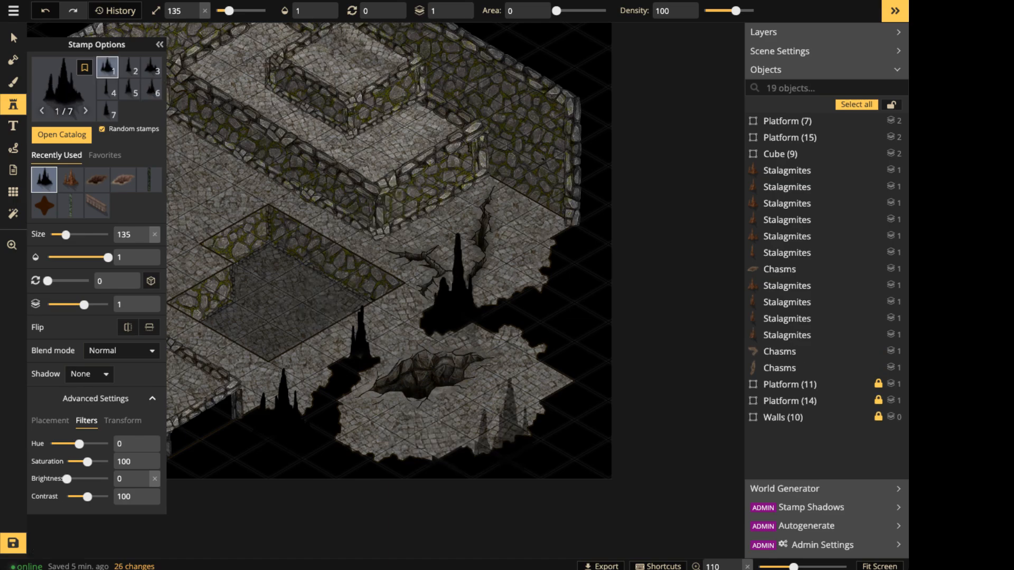
scroll(457, 449, "down", 6, "ctrl")
left_click(458, 446)
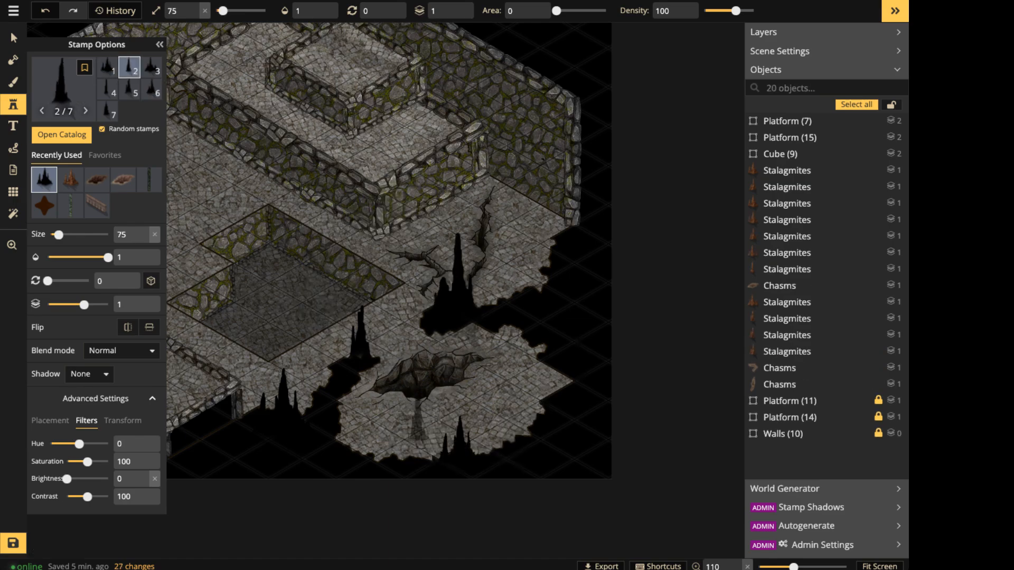
left_click(362, 431)
Switch to the original brown stalagmite stamp and set its saturation to 0.
scroll(349, 317, "down", 3)
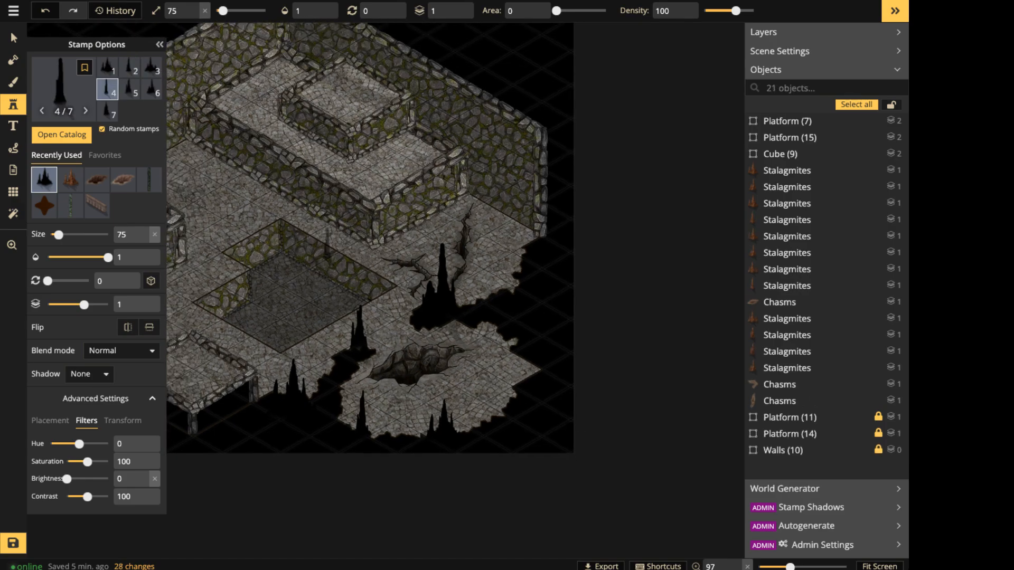
left_click_drag(317, 322, 551, 303)
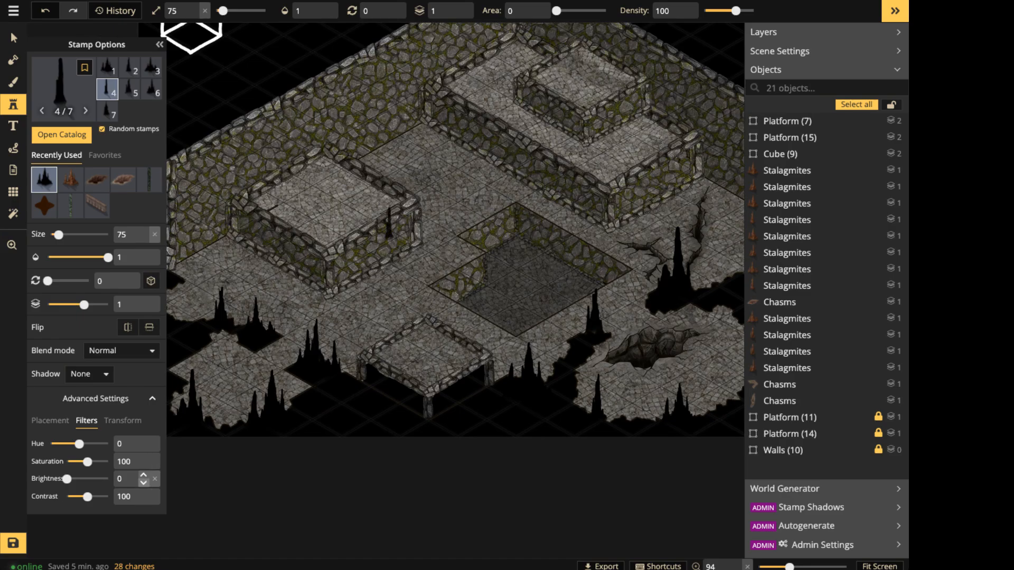
left_click(71, 180)
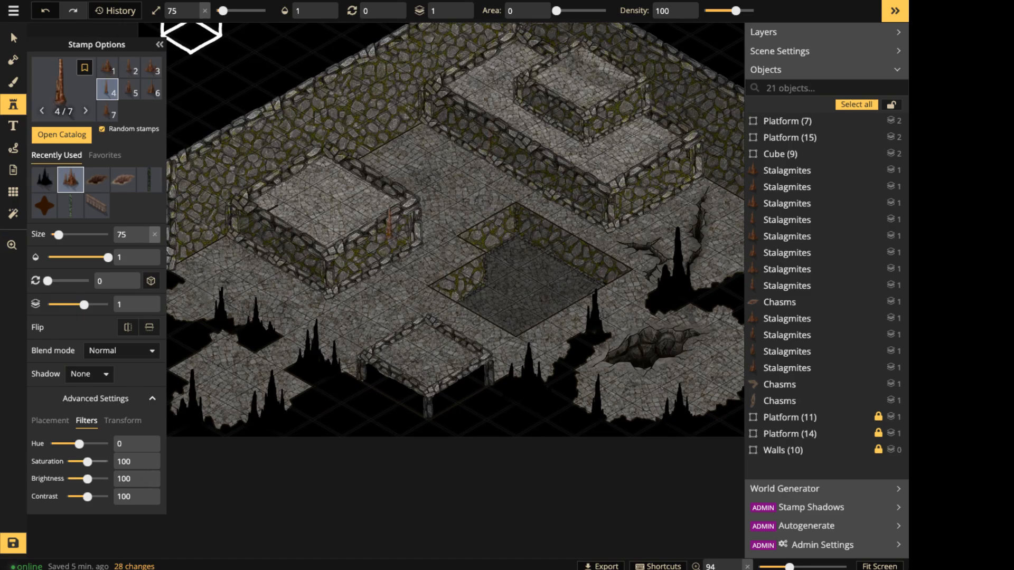
left_click_drag(88, 462, 67, 462)
Place a grey stalagmite cluster at size 155 on the back corner of the left raised platform.
scroll(434, 253, "up", 4)
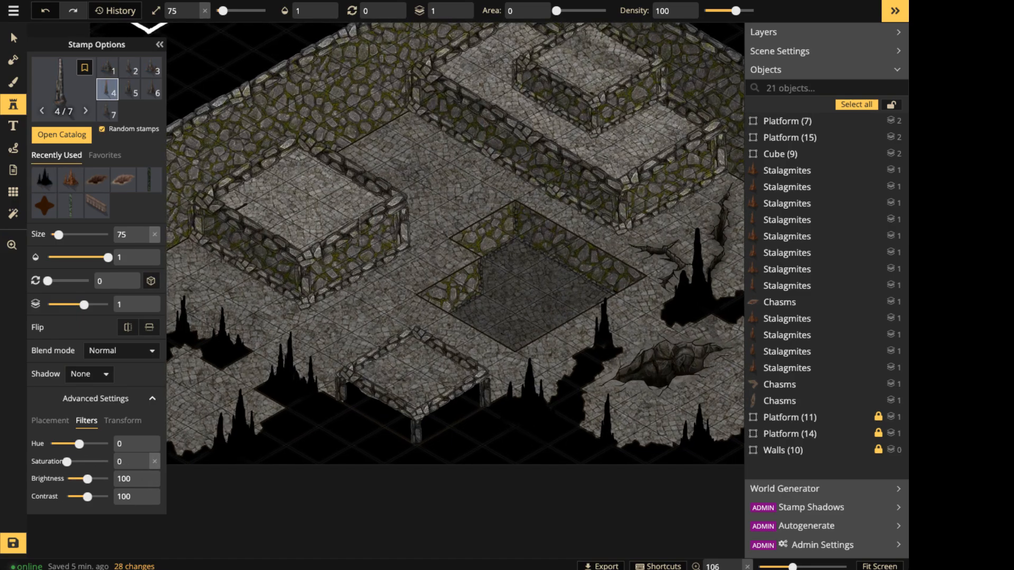
scroll(435, 254, "up", 6)
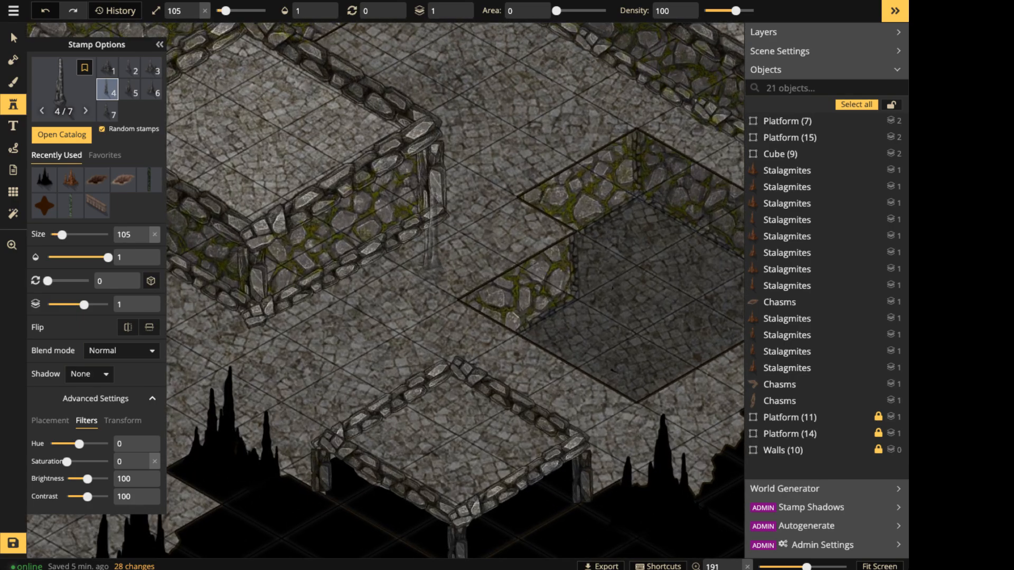
right_click_drag(542, 146, 742, 314)
key("bracketleft")
key("bracketleft")
key("bracketleft")
key("bracketleft")
key("bracketleft")
key("bracketleft")
scroll(478, 232, "up", 10, "shift")
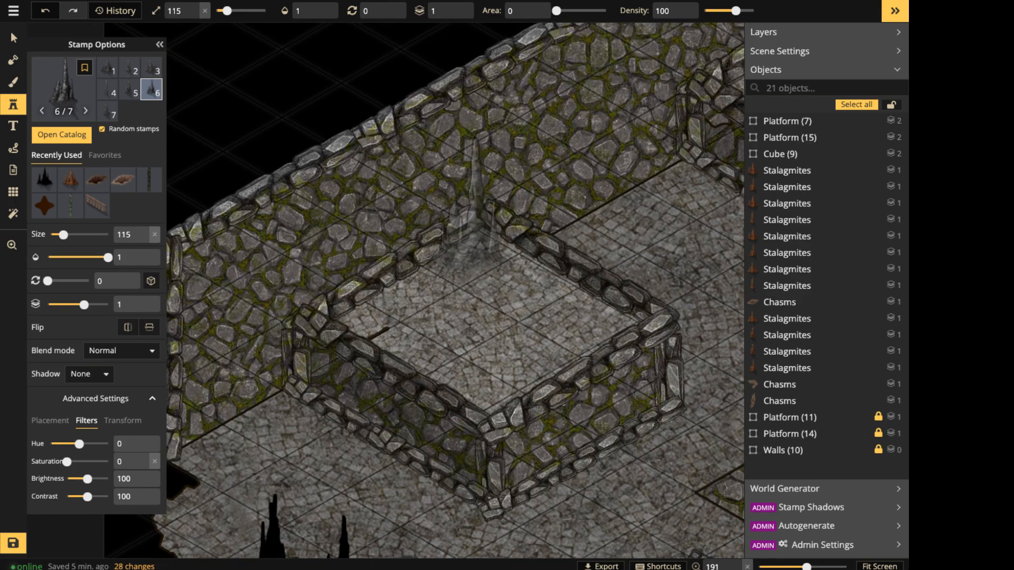
left_click(478, 232)
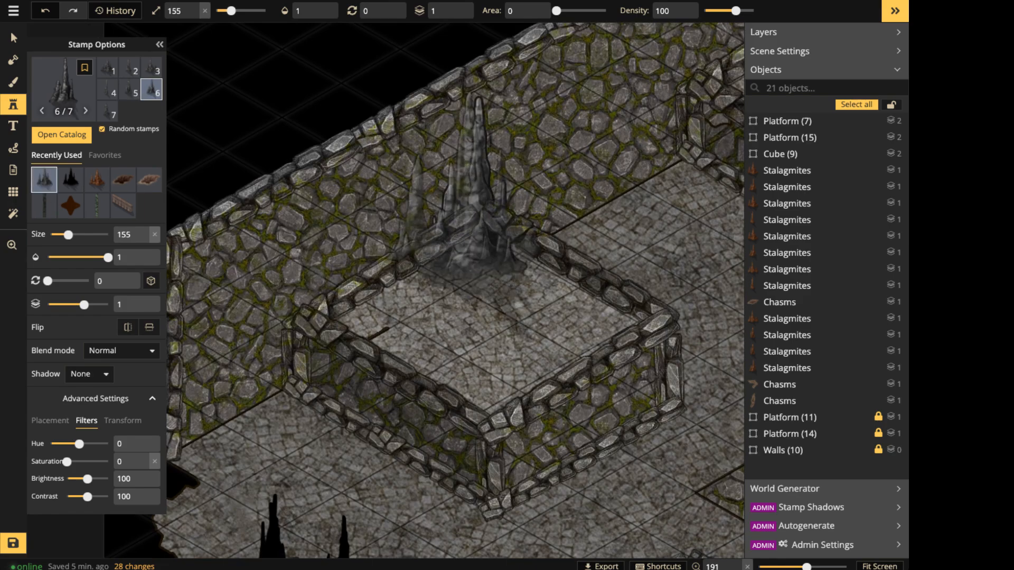
Raise the stalagmite on the left platform to layer 2 and nudge it into position at the back corner.
left_click(13, 38)
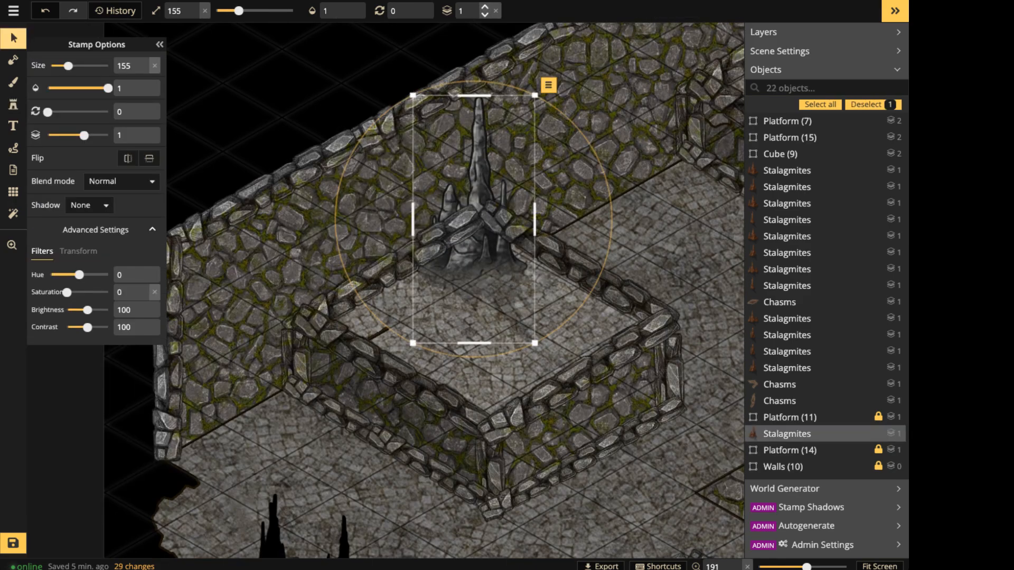
left_click(484, 5)
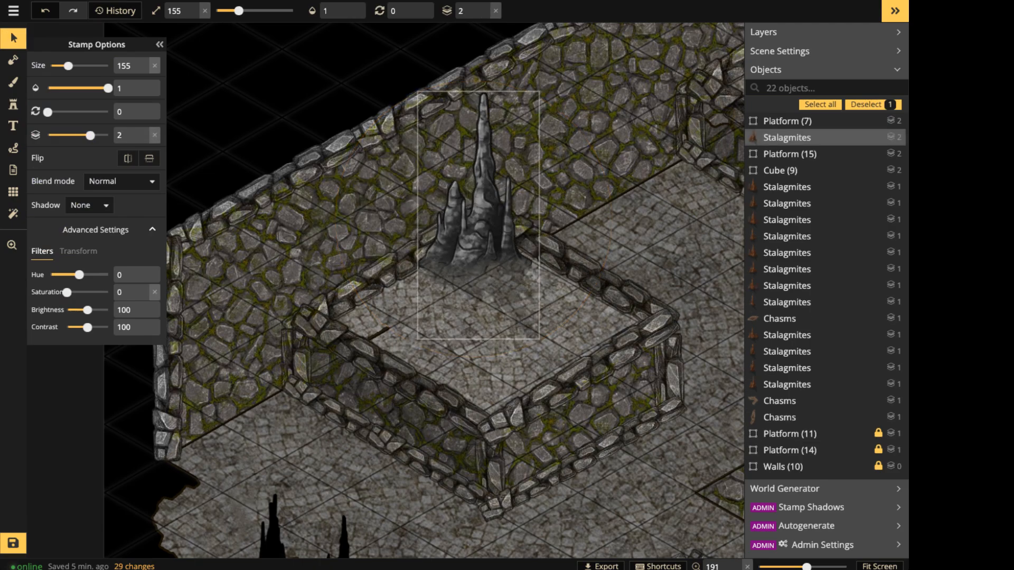
left_click_drag(479, 173, 480, 176)
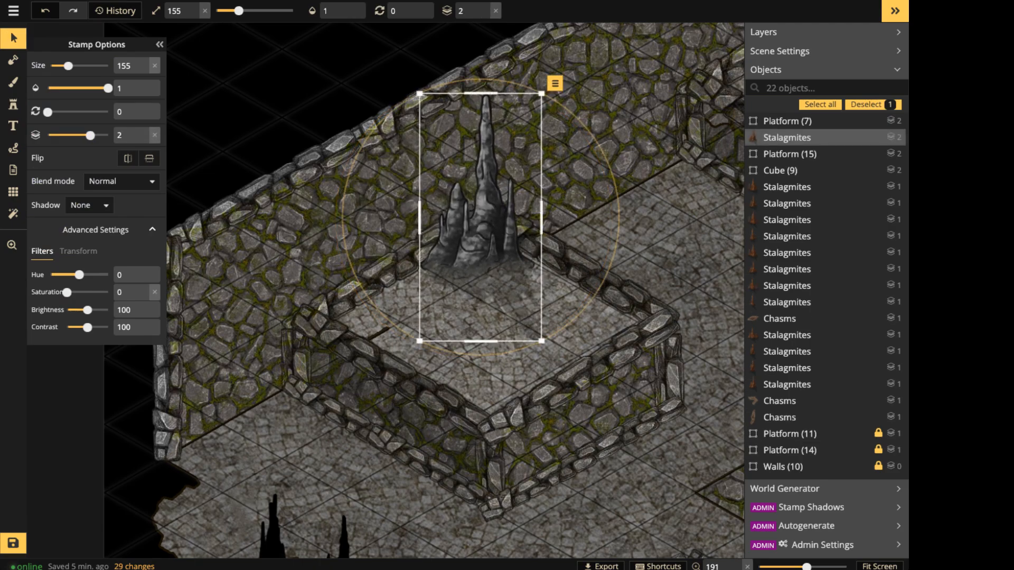
Place a grey stalagmite cluster, variant 3 at size 145, on the floor between the left platform and the left end of the wall.
scroll(480, 176, "down", 2)
key("s")
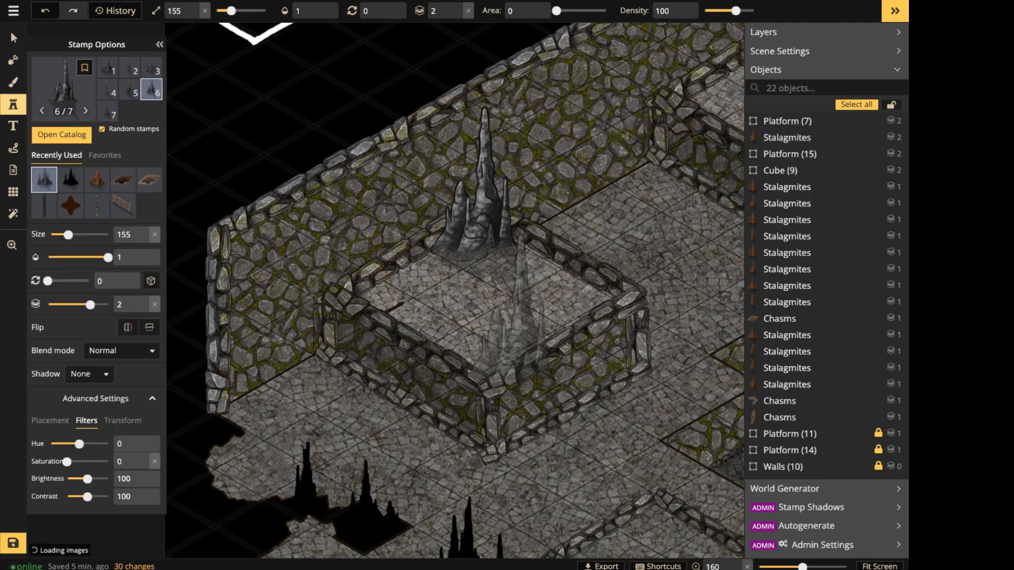
key("Left")
key("Left")
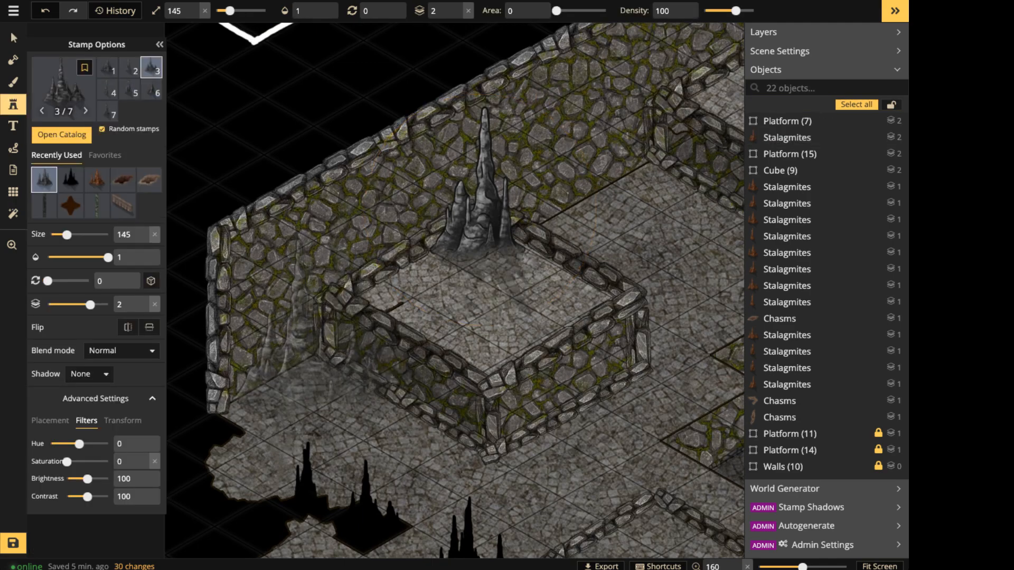
left_click(309, 338)
left_click(477, 184)
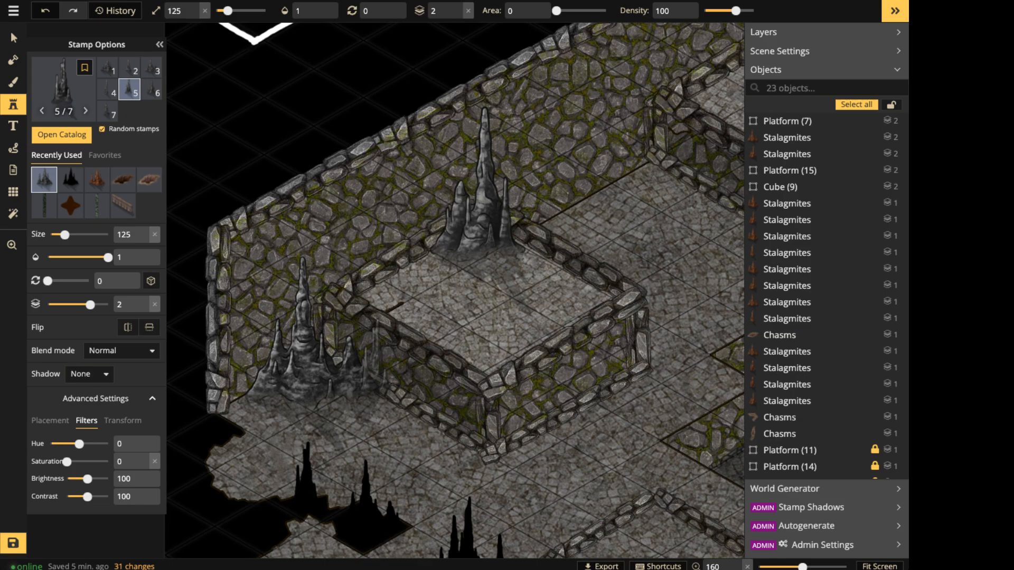
Place a grey stalagmite at size 155 where the back wall meets the left end of the large raised platform.
key("space")
left_click_drag(697, 148, 598, 224)
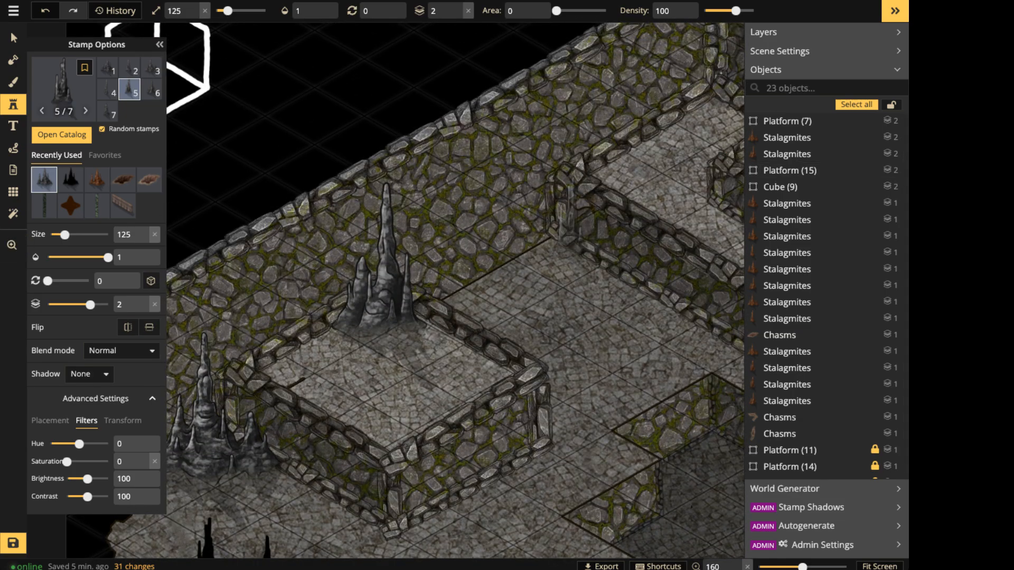
scroll(562, 237, "up", 3)
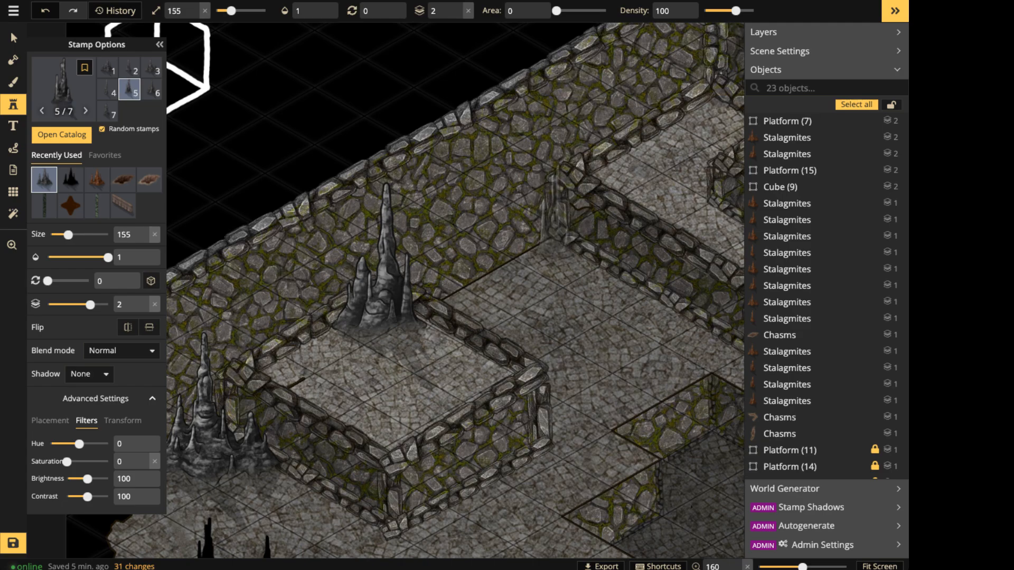
left_click(552, 195)
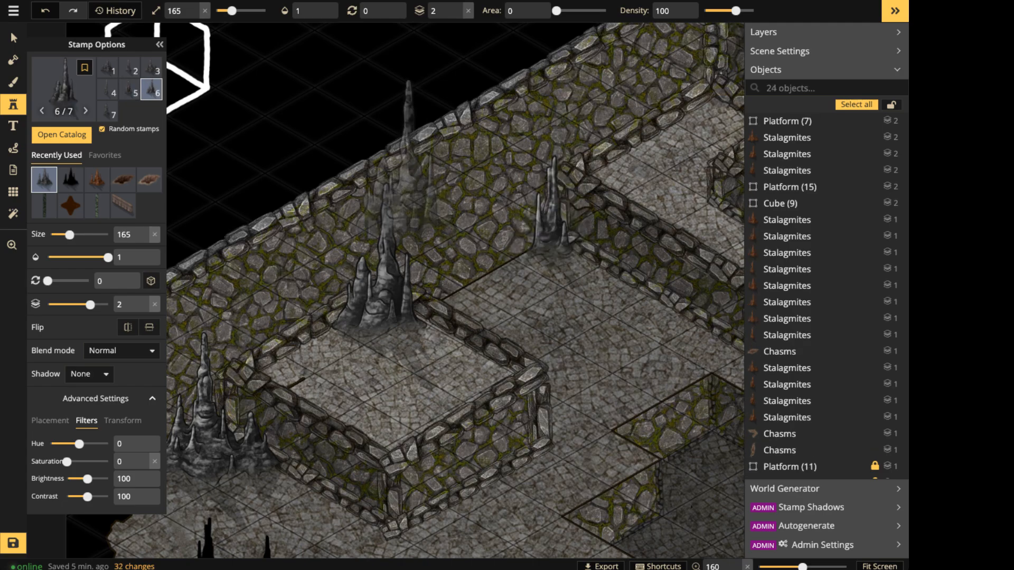
Place a grey stalagmite, variant 5 at size 185, at the front corner of the left raised platform.
middle_click_drag(552, 311, 546, 169)
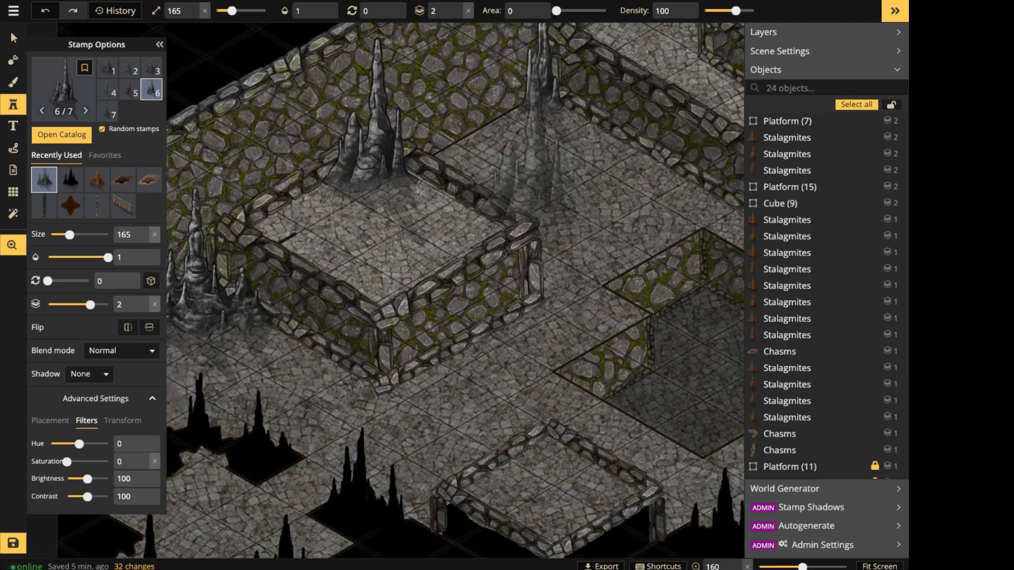
scroll(388, 322, "down", 5)
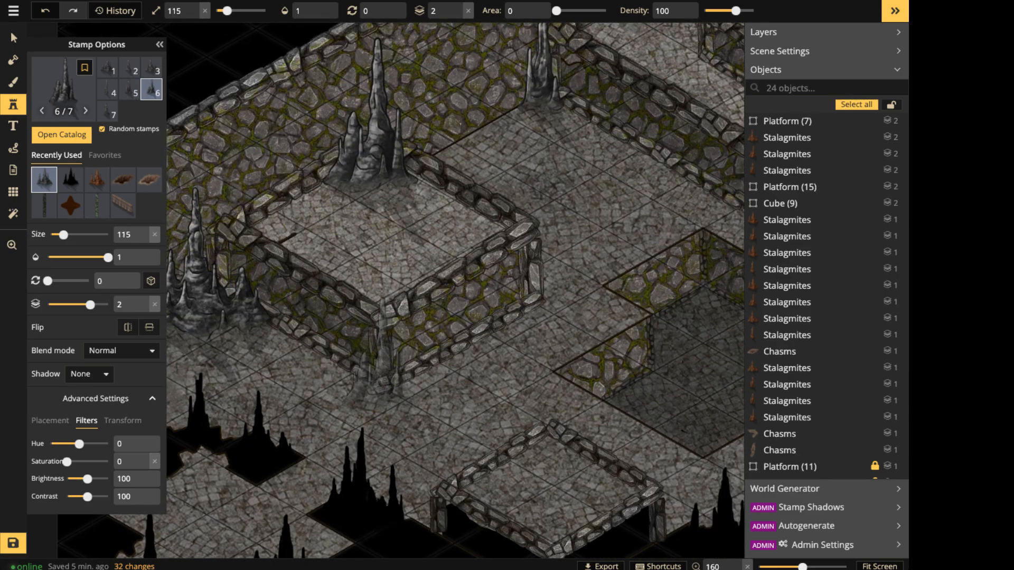
scroll(388, 322, "up", 4)
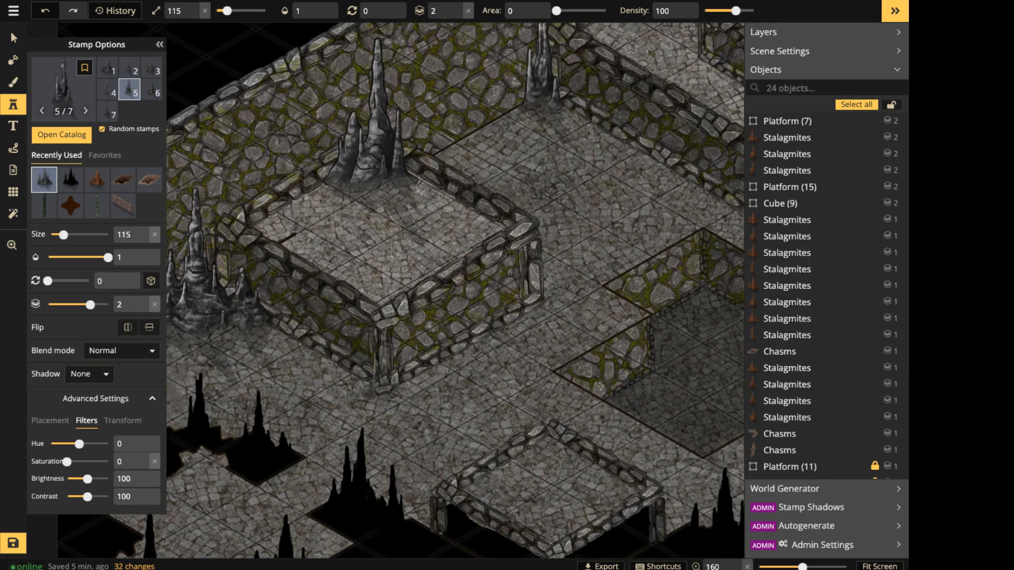
scroll(388, 322, "up", 4)
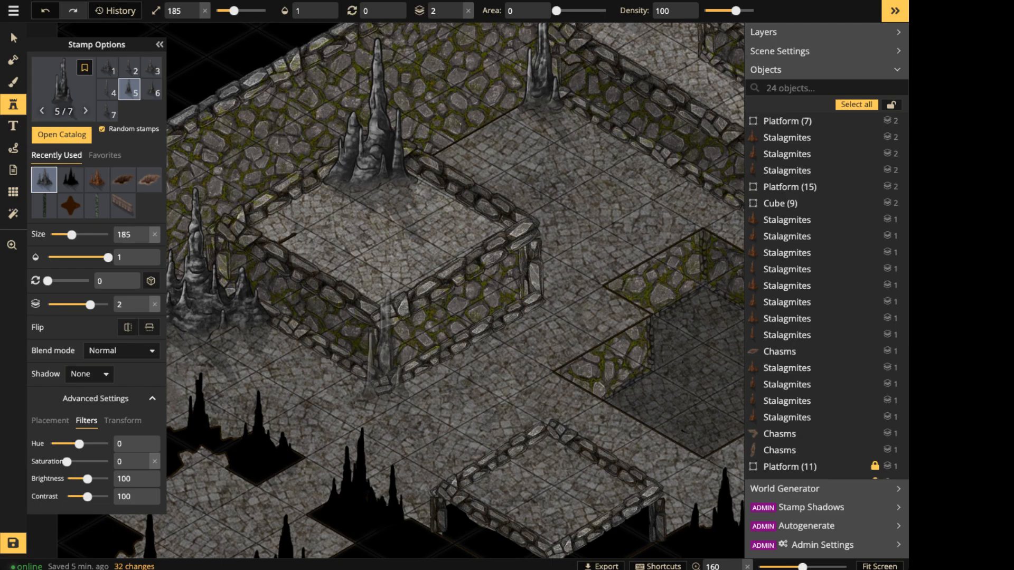
left_click(388, 323)
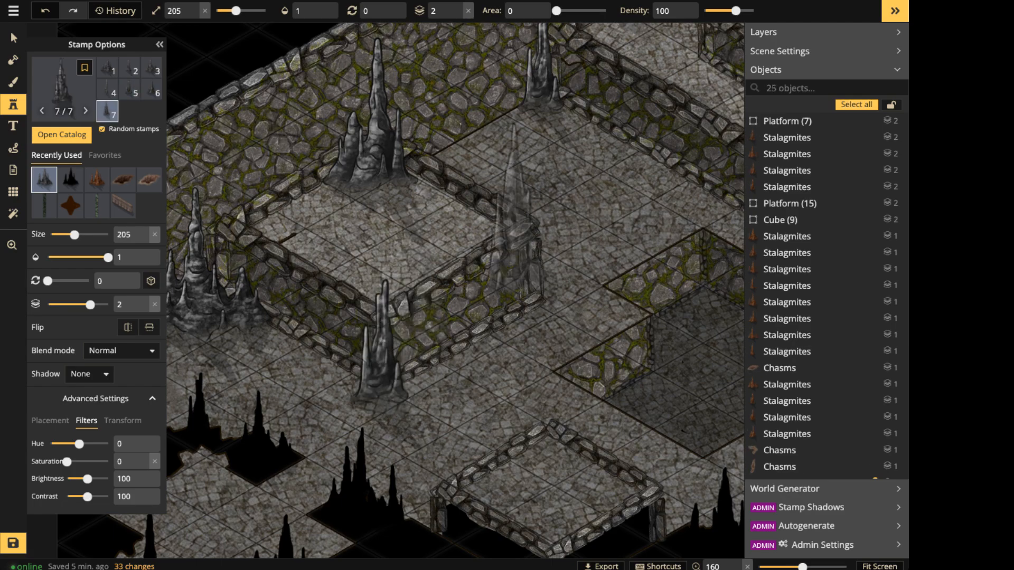
Place a grey stalagmite, variant 7 at size 155, in the room's back wall corner on the large raised platform.
scroll(616, 209, "down", 1)
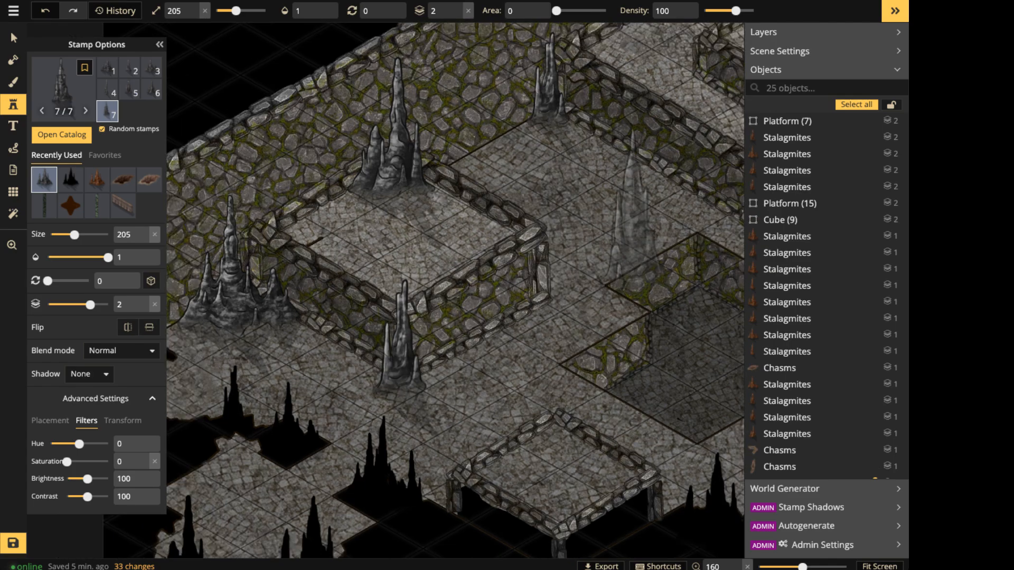
left_click_drag(622, 153, 448, 321)
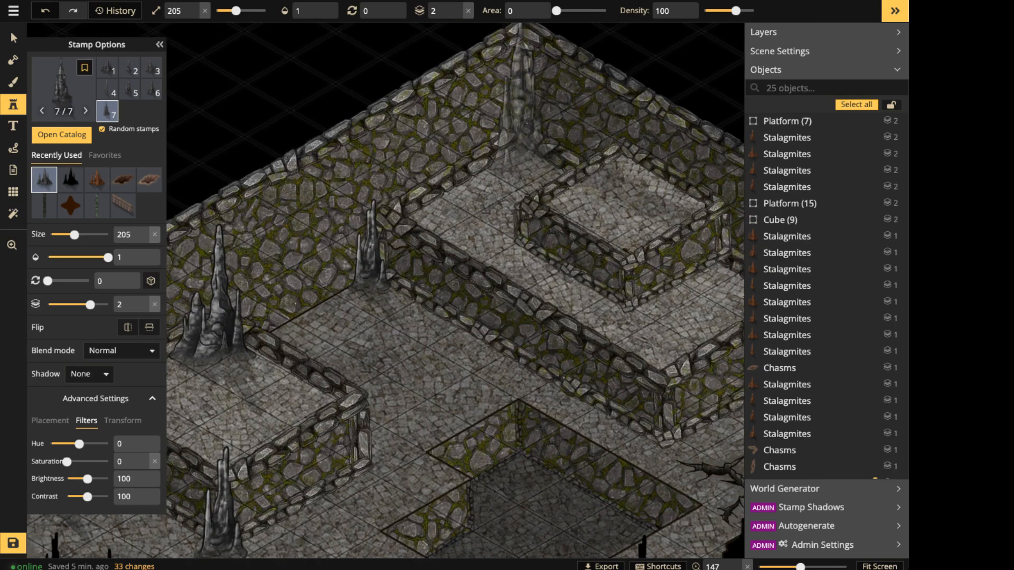
scroll(515, 100, "down", 6, "shift")
scroll(515, 100, "down", 2, "shift")
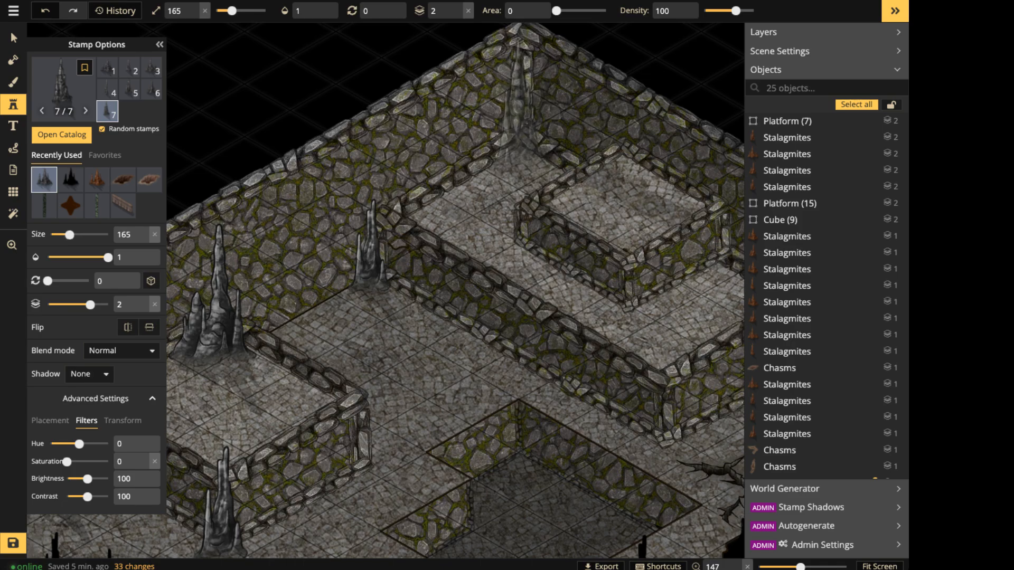
scroll(518, 105, "down", 1, "shift")
left_click(519, 107)
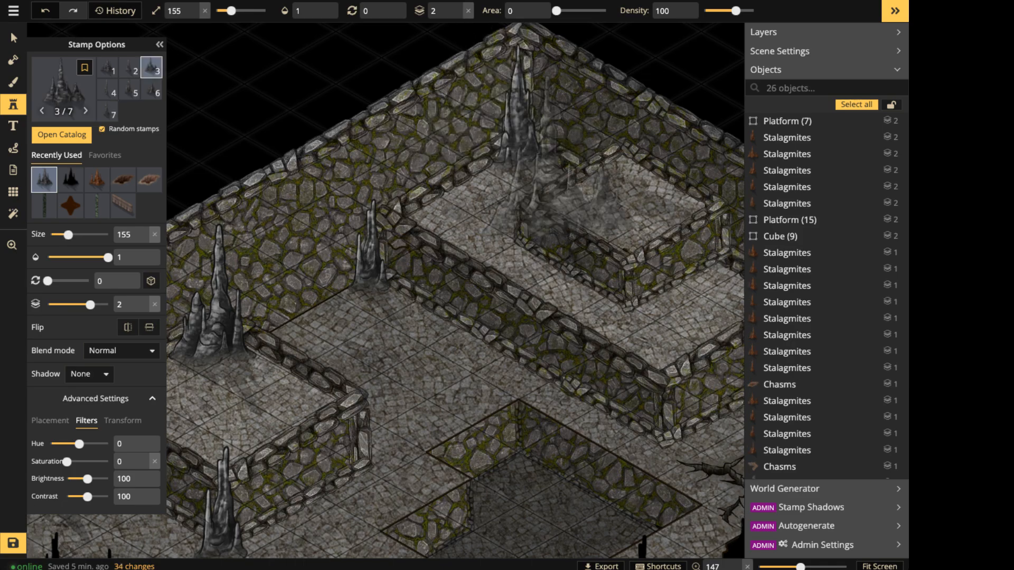
Place a grey stalagmite cluster, variant 3 at size 115, between the large platform's right end and the right wall.
scroll(553, 168, "down", 2)
key("space")
left_click_drag(533, 380, 259, 302)
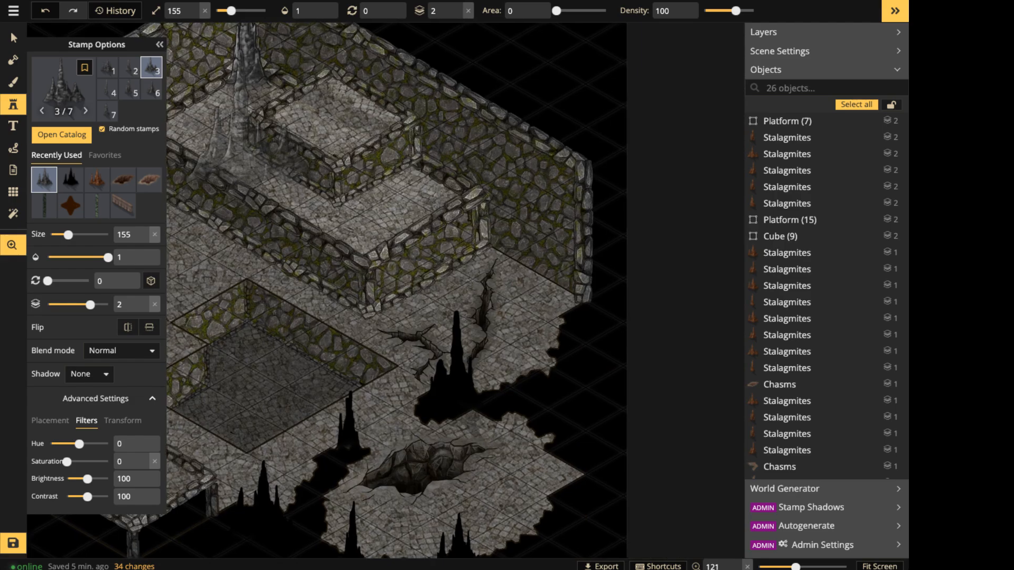
left_click_drag(250, 120, 238, 119)
scroll(470, 225, "down", 4, "shift")
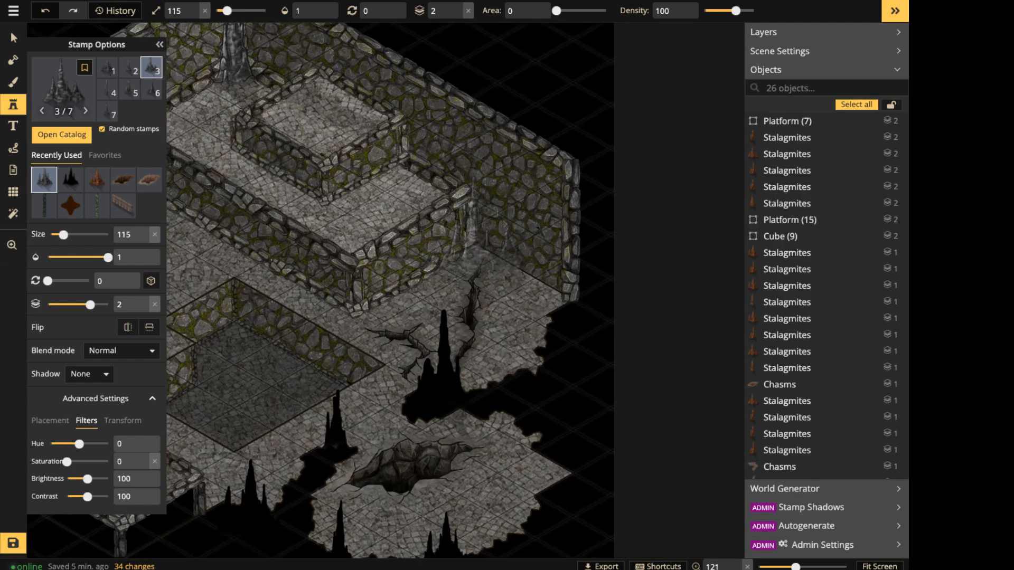
left_click(472, 227)
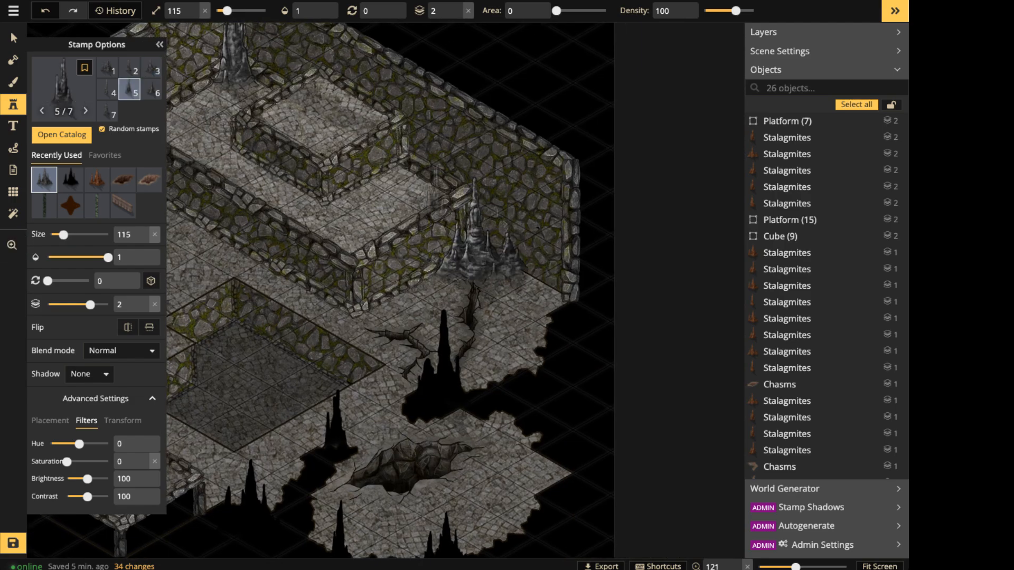
Stamp grey stalagmites along the base of the stepped platform and at the floor's edge beside the chasm, raising the stamp size to 155.
left_click(380, 296)
scroll(355, 285, "up", 3, "shift")
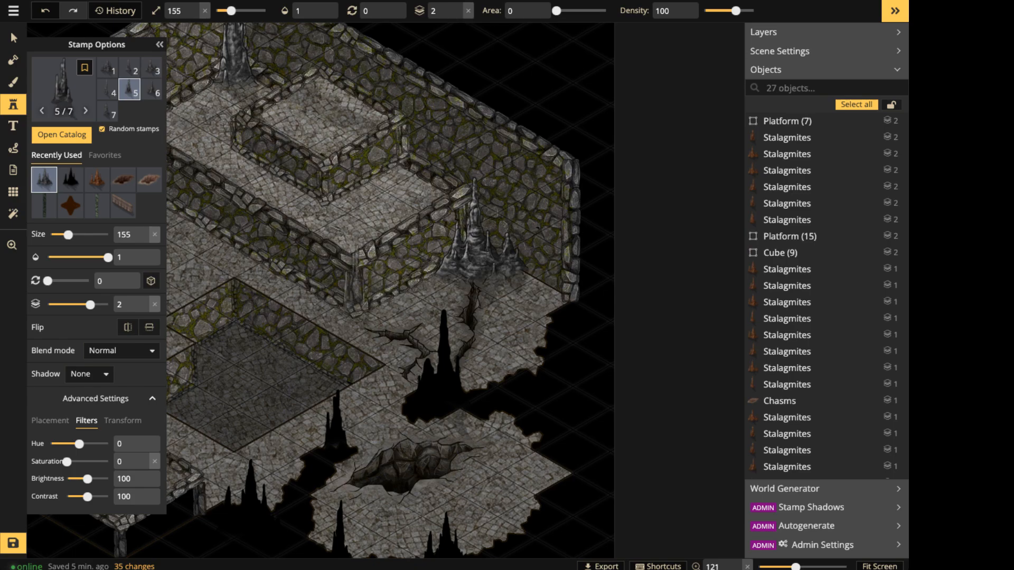
left_click(357, 282)
left_click_drag(469, 421, 554, 343)
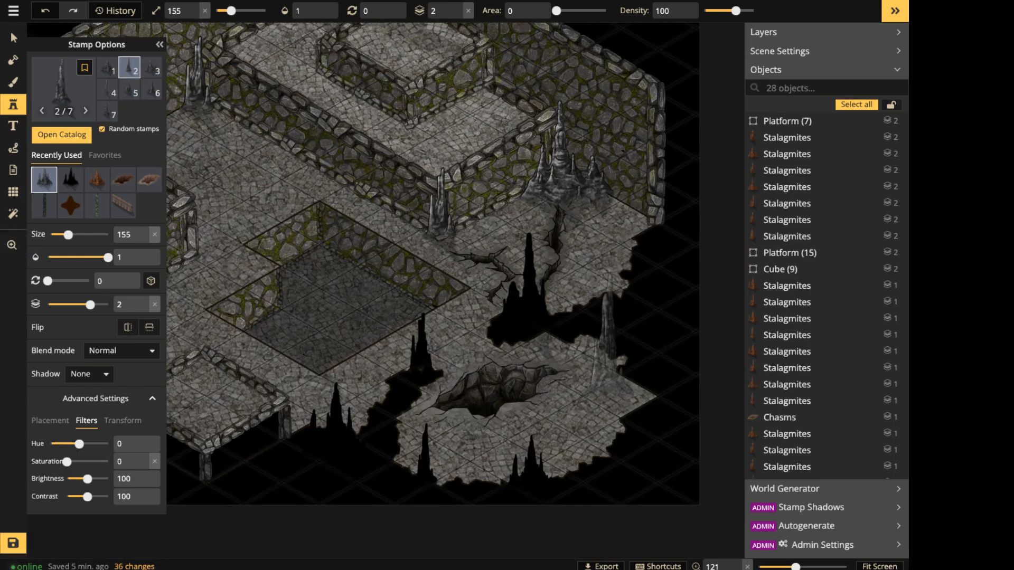
left_click(612, 343)
left_click(592, 344)
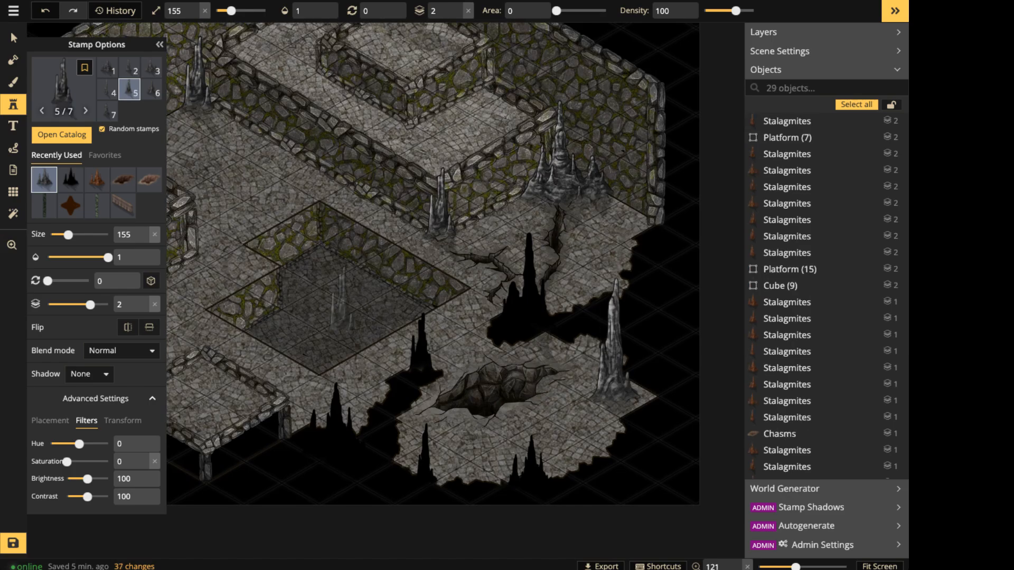
Stamp two stalagmites on the broken floor edge in front of the left platform, one at size 155 and one at 135.
left_click_drag(180, 338, 612, 306)
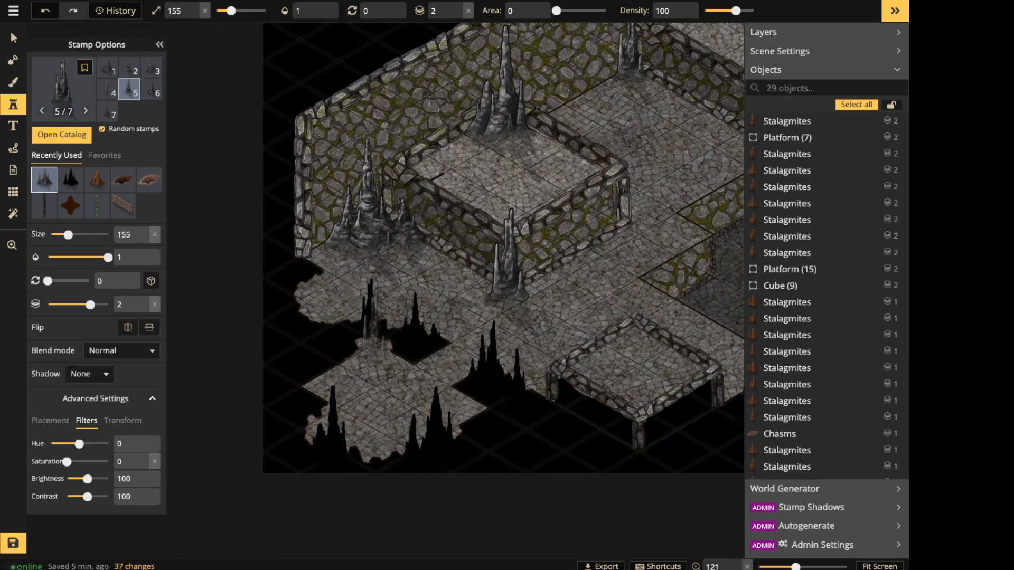
left_click(372, 327)
scroll(326, 334, "down", 4, "shift")
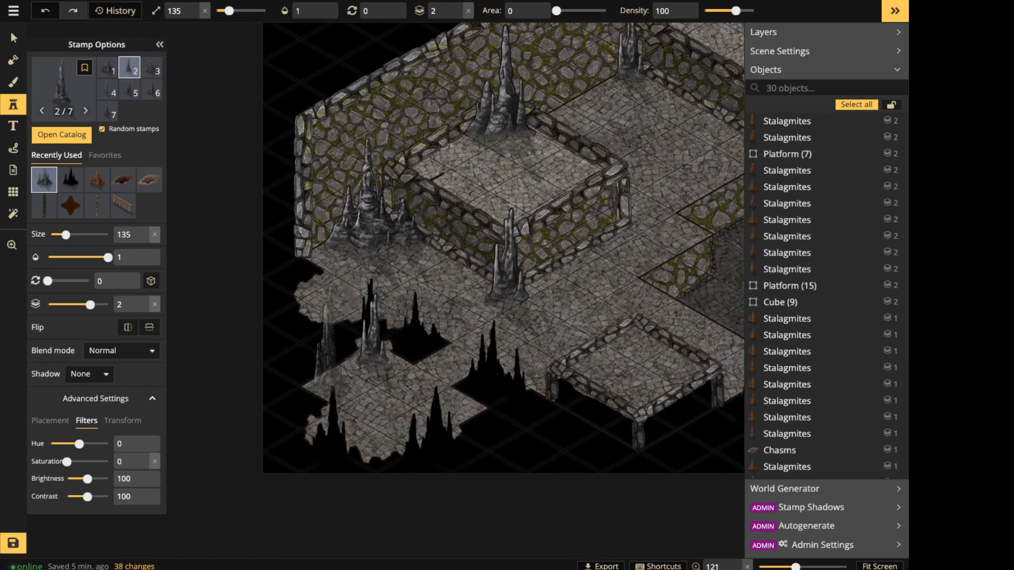
left_click(328, 337)
Place two stalagmites on the small front platform, a larger one at size 135 and a smaller one at size 105.
right_click_drag(550, 212, 325, 146)
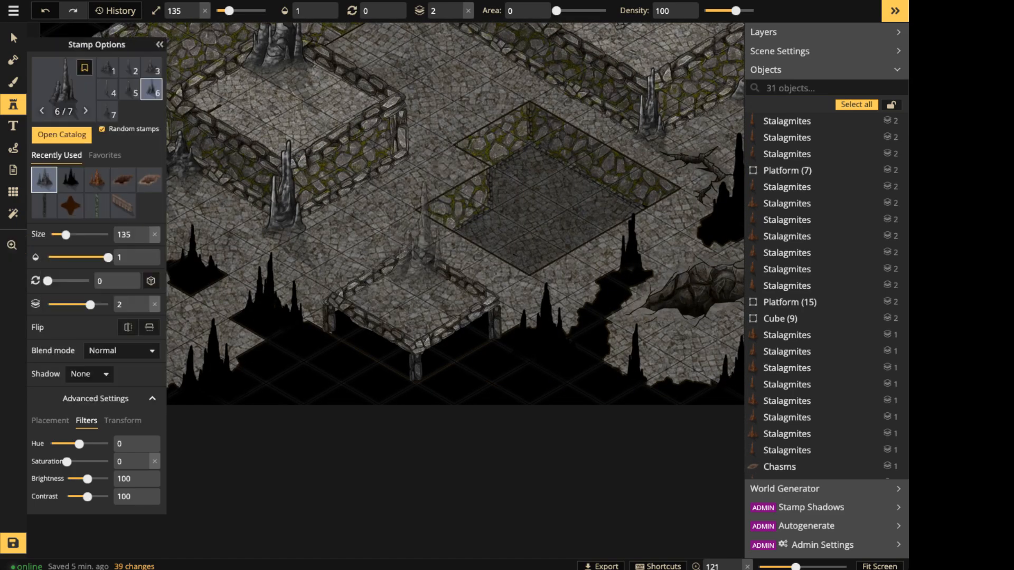
left_click(410, 249)
left_click(466, 254)
scroll(465, 256, "down", 3, "shift")
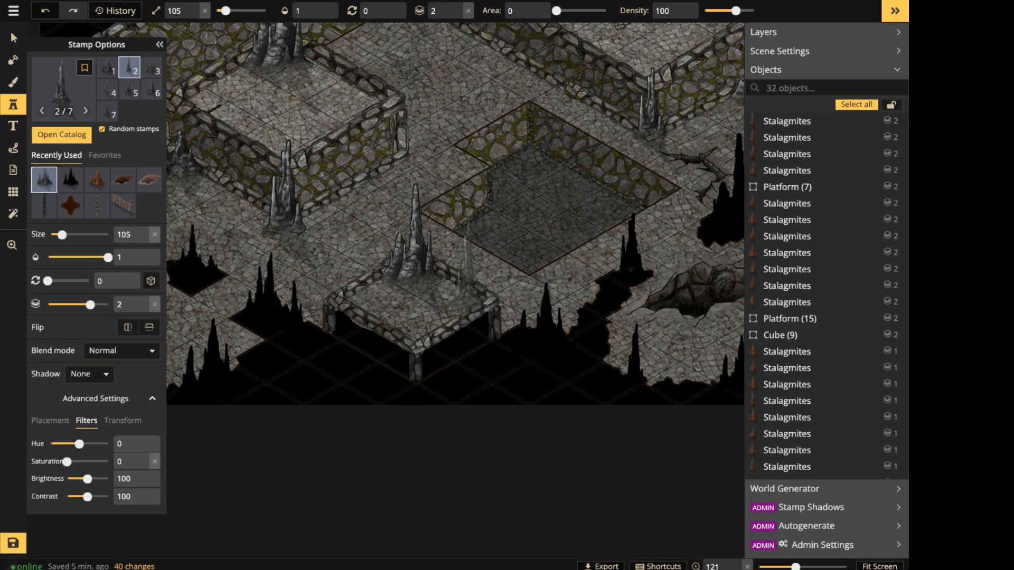
left_click(467, 264)
Add a size 95 stalagmite on the highest tier of the stepped platform.
scroll(478, 145, "down", 3)
right_click_drag(478, 145, 435, 301)
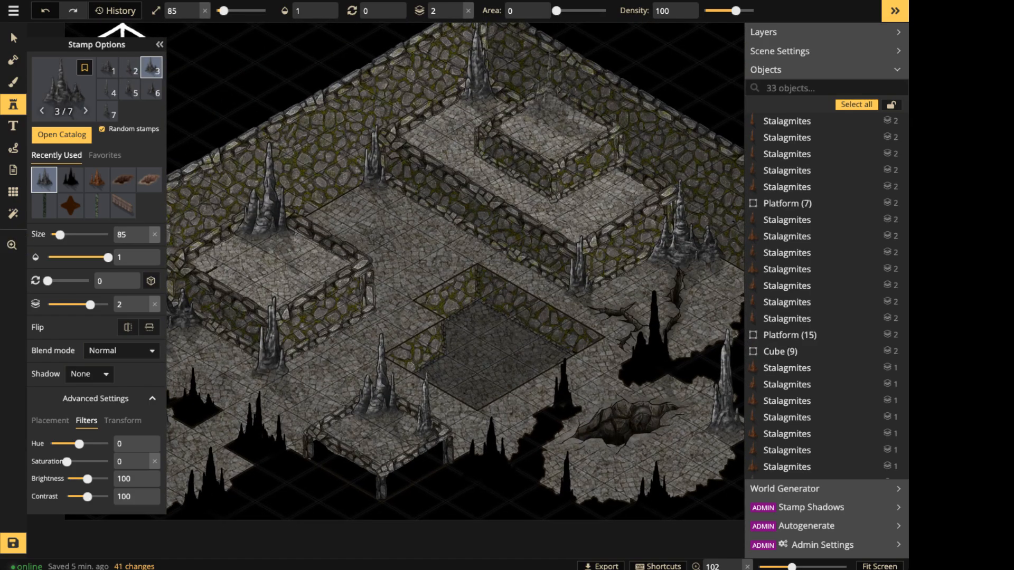
scroll(552, 100, "down", 1, "shift")
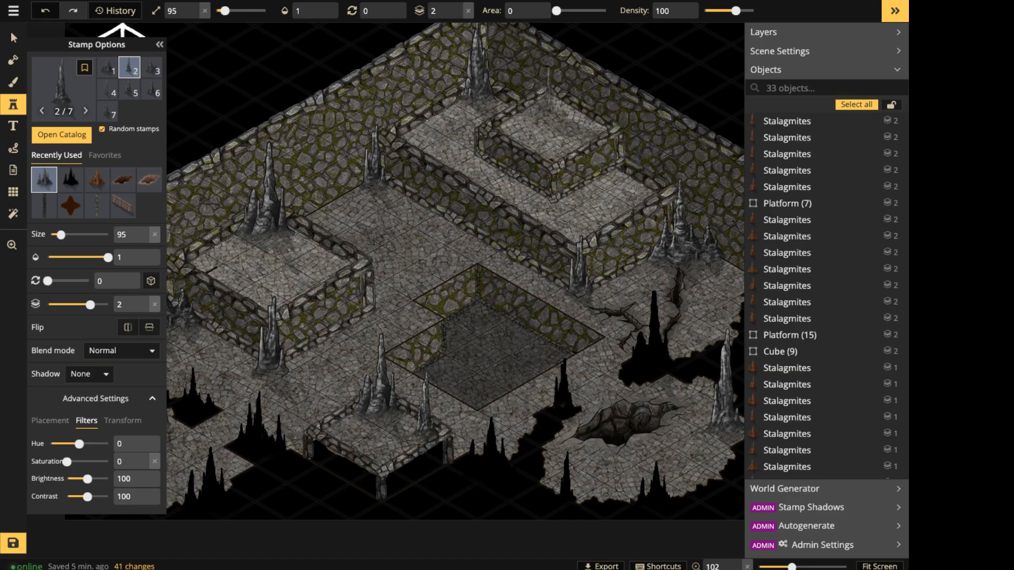
left_click(552, 100)
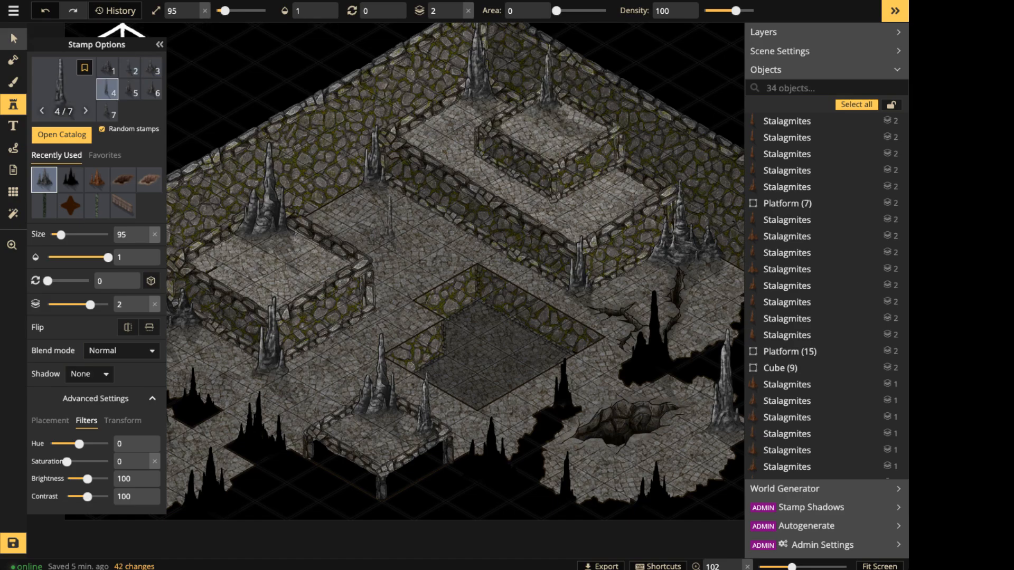
Stop stamping, clear the selection and review the stalagmite placement across the whole map.
left_click(13, 38)
scroll(504, 154, "down", 3)
right_click_drag(505, 154, 551, 148)
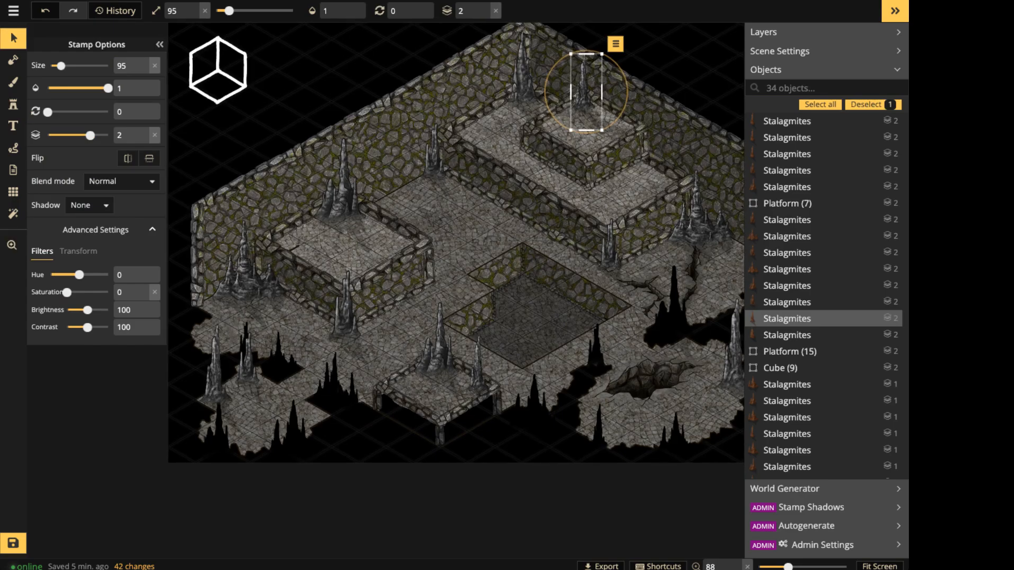
left_click(494, 226)
scroll(493, 226, "down", 5)
right_click_drag(494, 226, 446, 230)
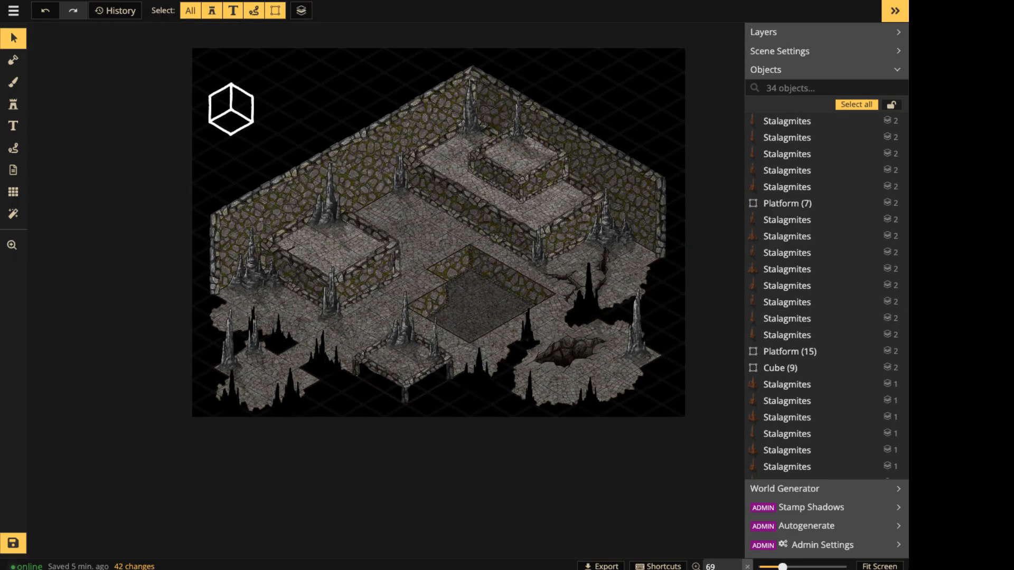
scroll(486, 284, "up", 3)
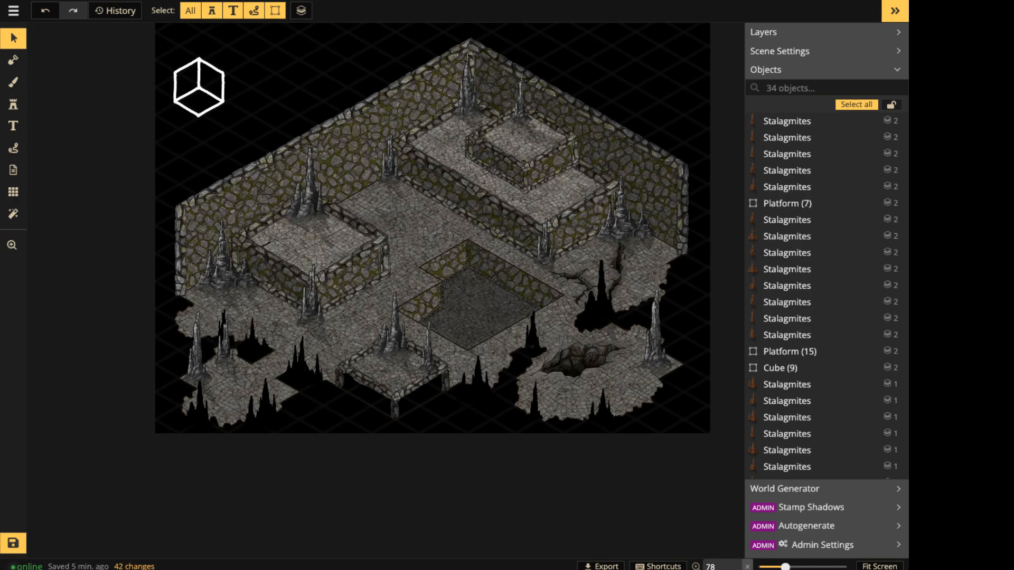
scroll(446, 227, "up", 5)
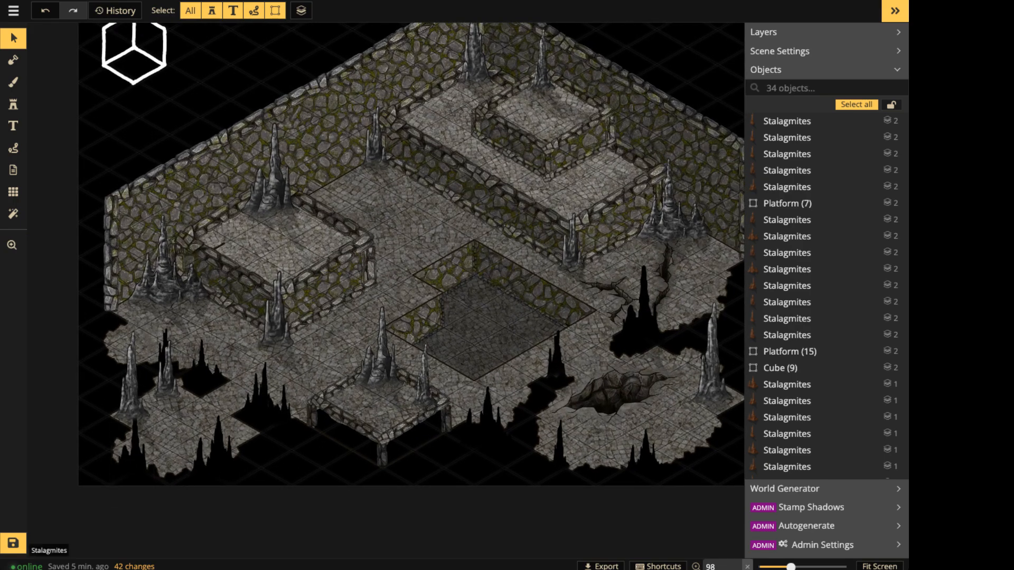
Change the map title to "Isometric Cavern" in the map details and save the map.
left_click(13, 10)
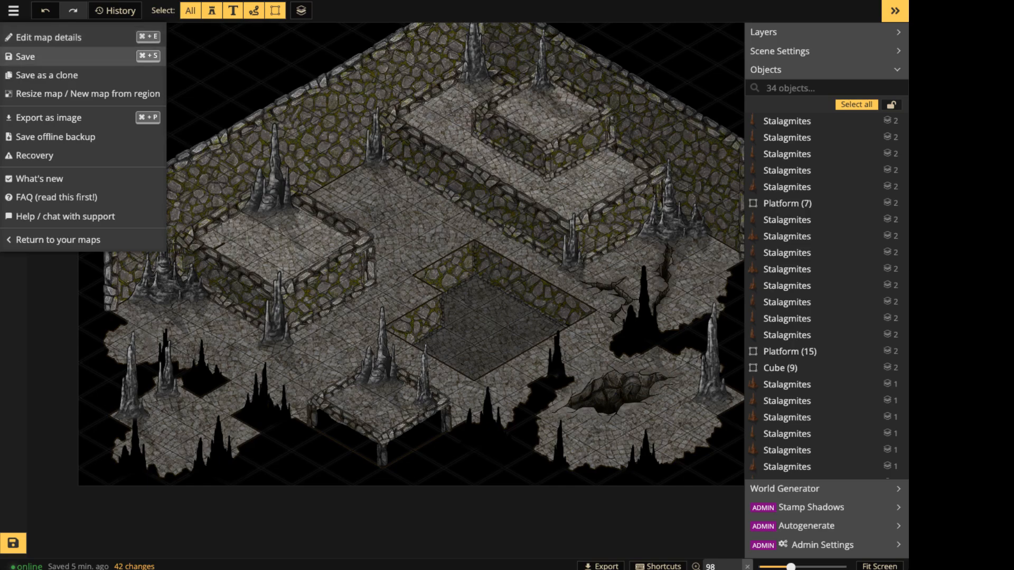
left_click(47, 37)
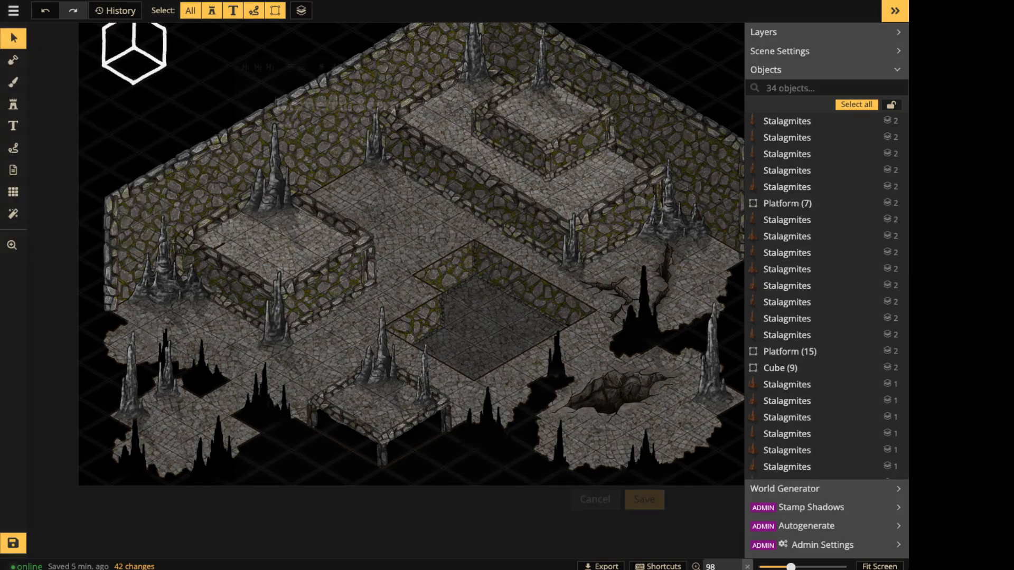
double_click(316, 105)
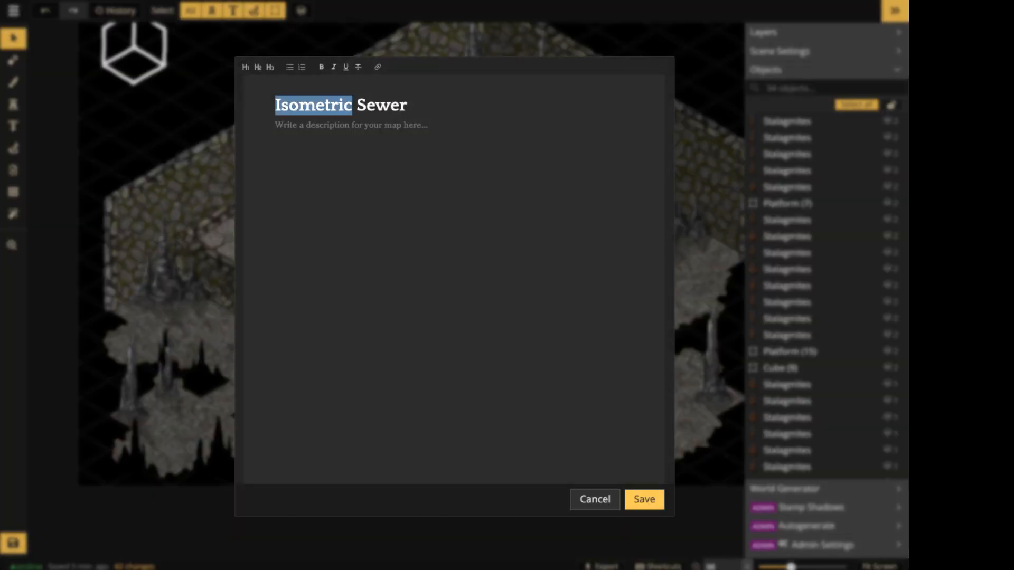
double_click(382, 105)
type("Cavern")
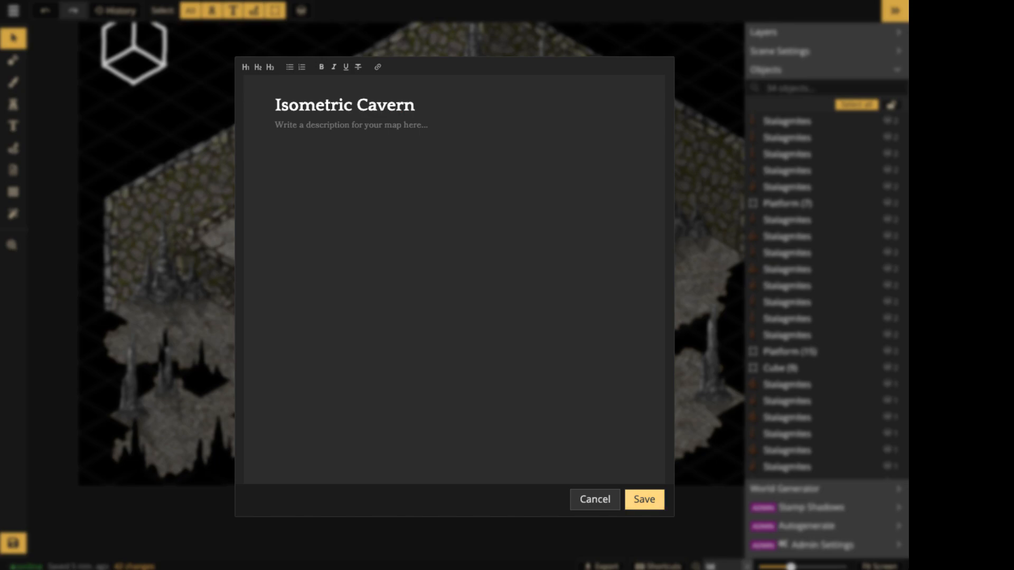
left_click(645, 499)
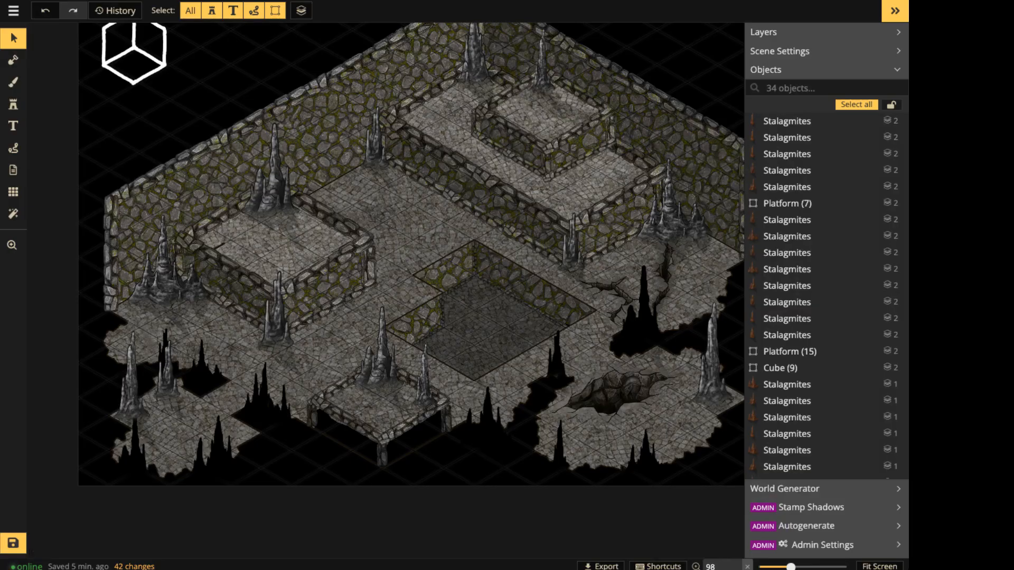
left_click(13, 544)
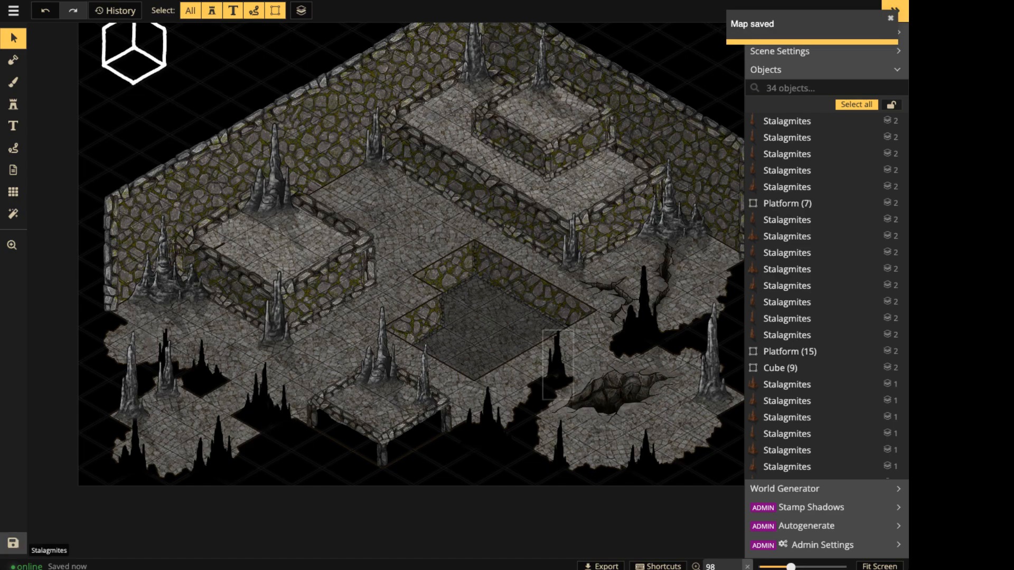
Shift the chasm on the broken floor section slightly up and to the right, then deselect it.
left_click(622, 379)
scroll(622, 379, "up", 7)
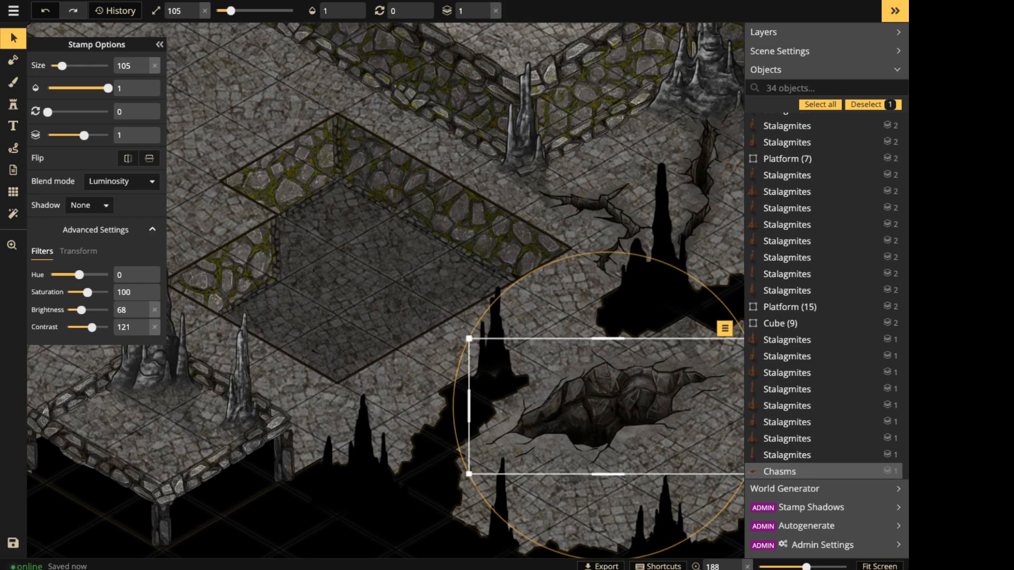
key("Escape")
scroll(581, 344, "down", 6)
middle_click_drag(581, 343, 578, 299)
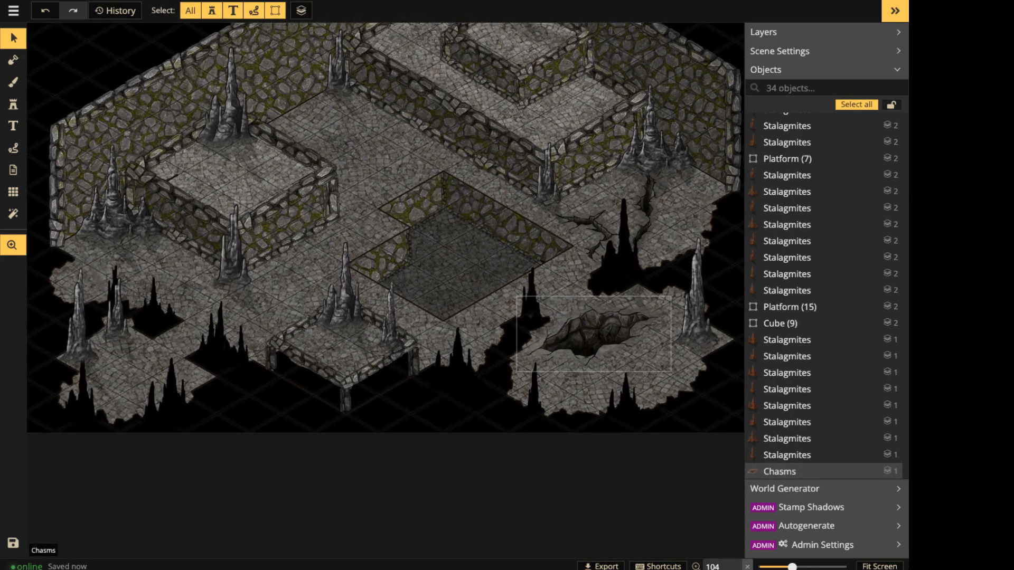
left_click(780, 471)
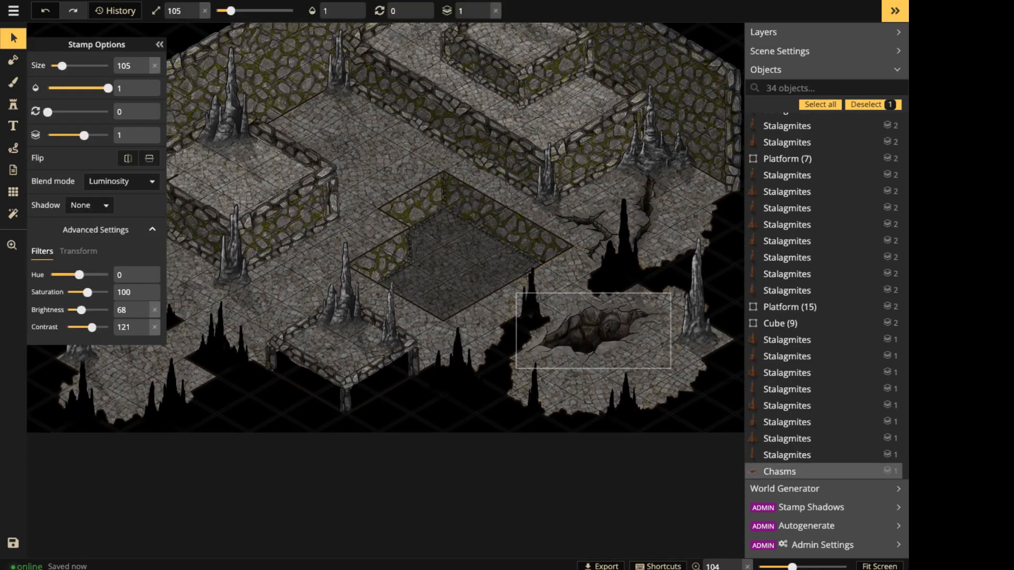
scroll(544, 317, "up", 3)
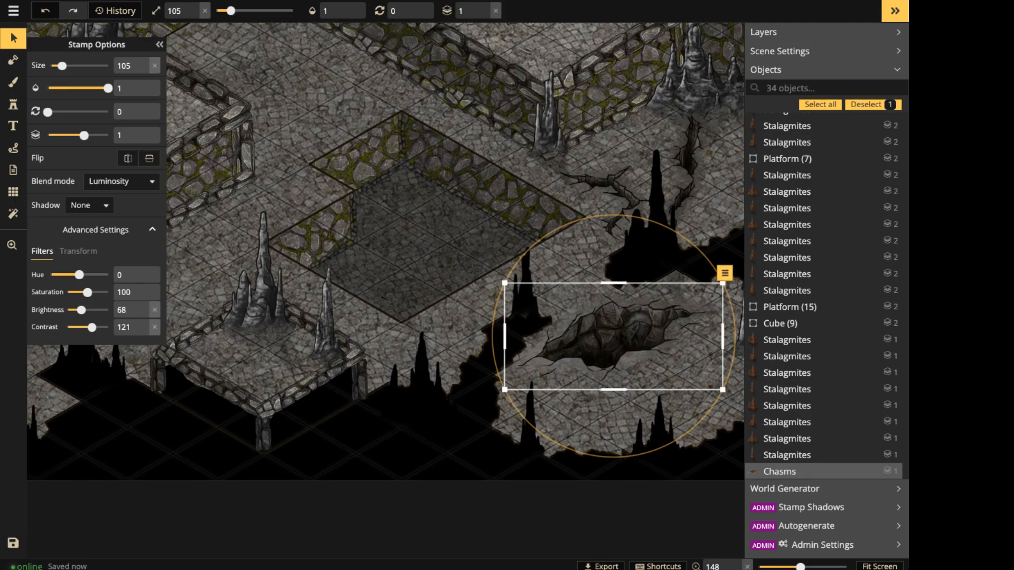
left_click_drag(614, 337, 619, 327)
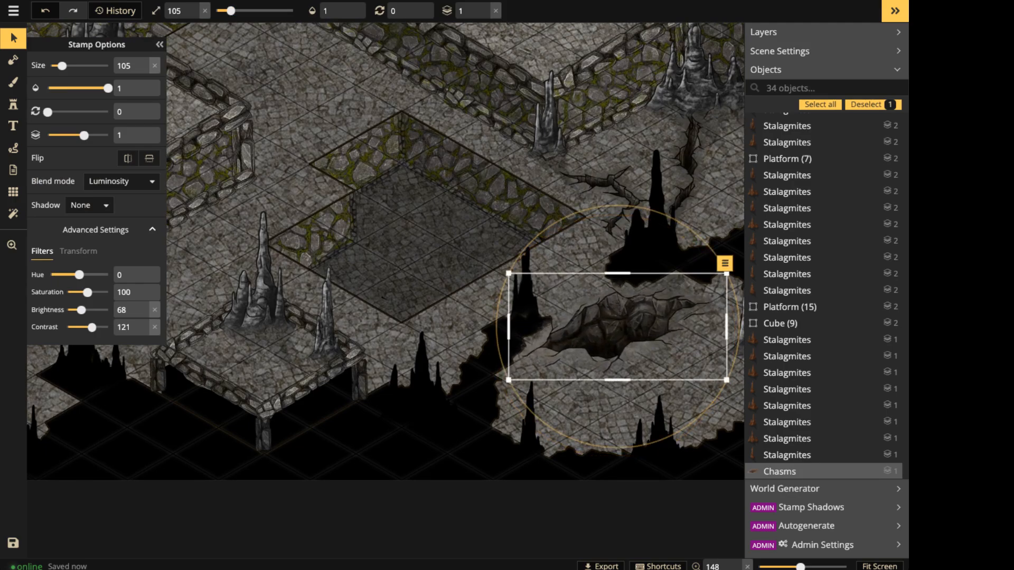
key("Escape")
Choose the Rocky Plateau stamp set from the Fantasy Regional HD nature stamps in the catalog.
left_click_drag(368, 217, 616, 329)
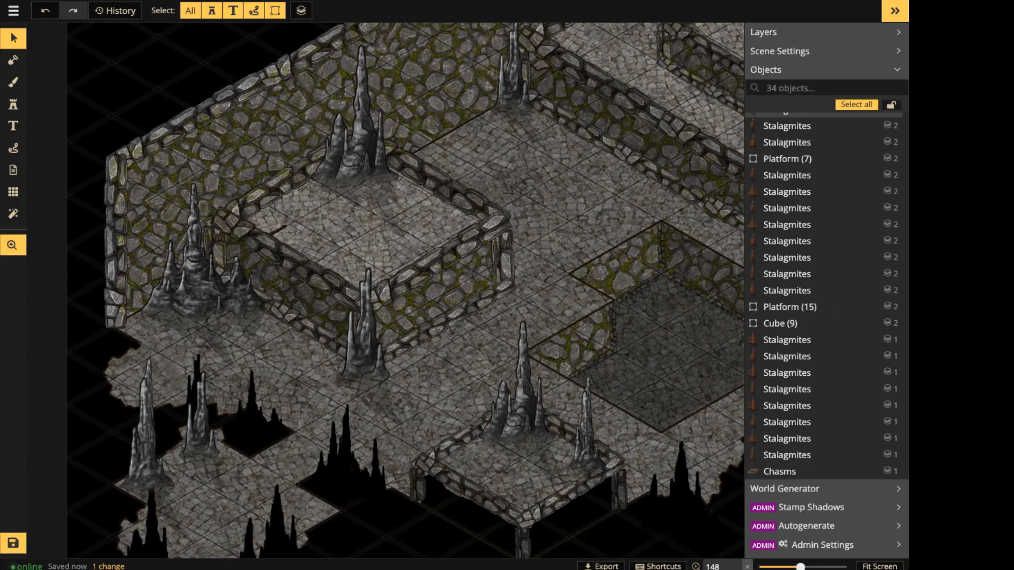
scroll(616, 329, "down", 3)
scroll(385, 272, "down", 3)
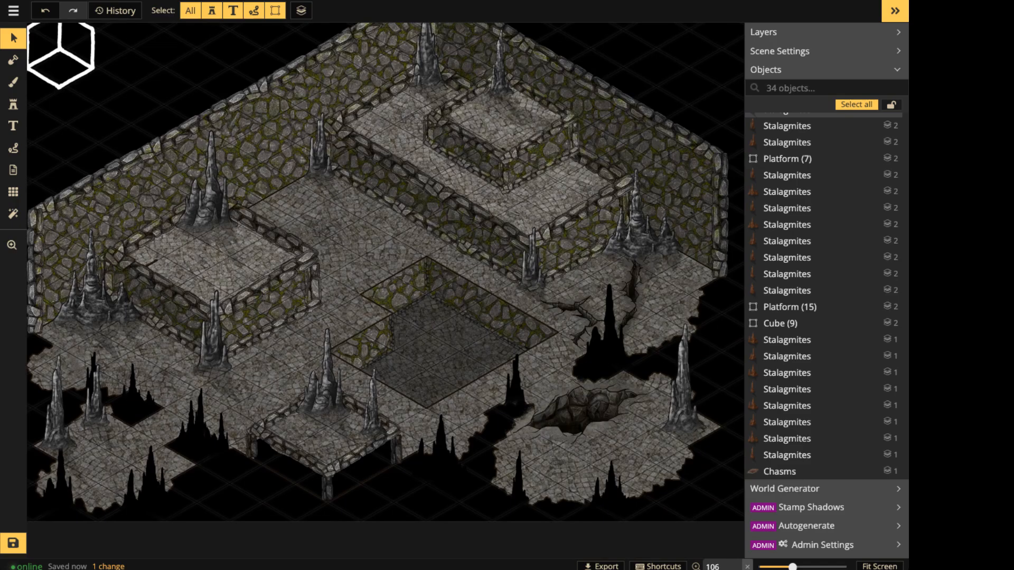
left_click(13, 105)
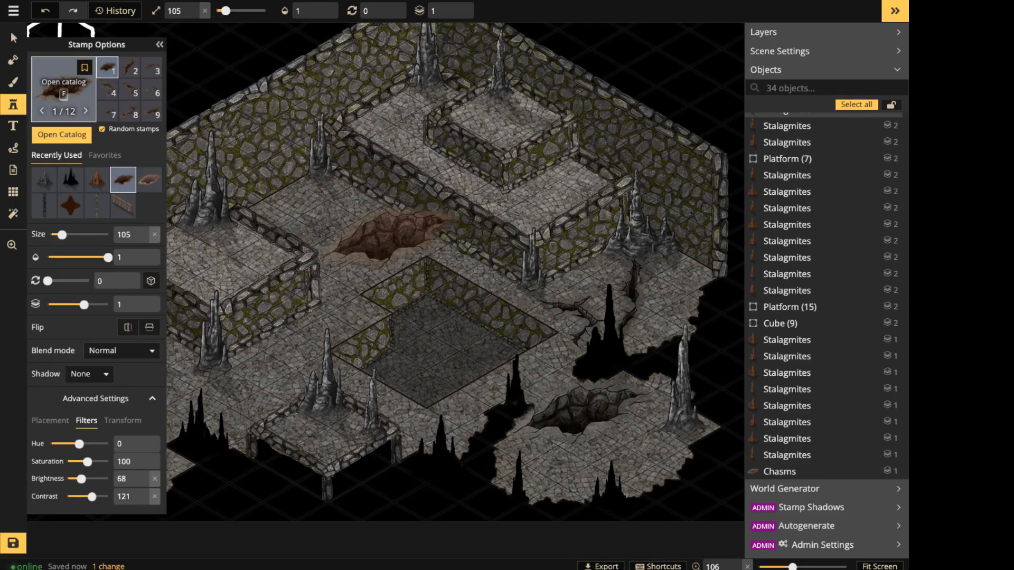
left_click(63, 85)
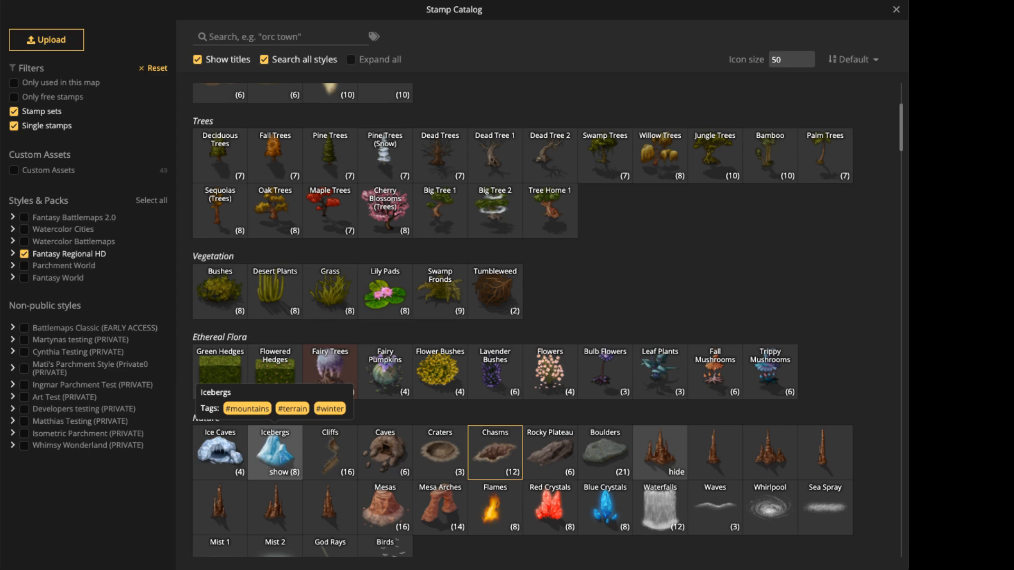
left_click(550, 452)
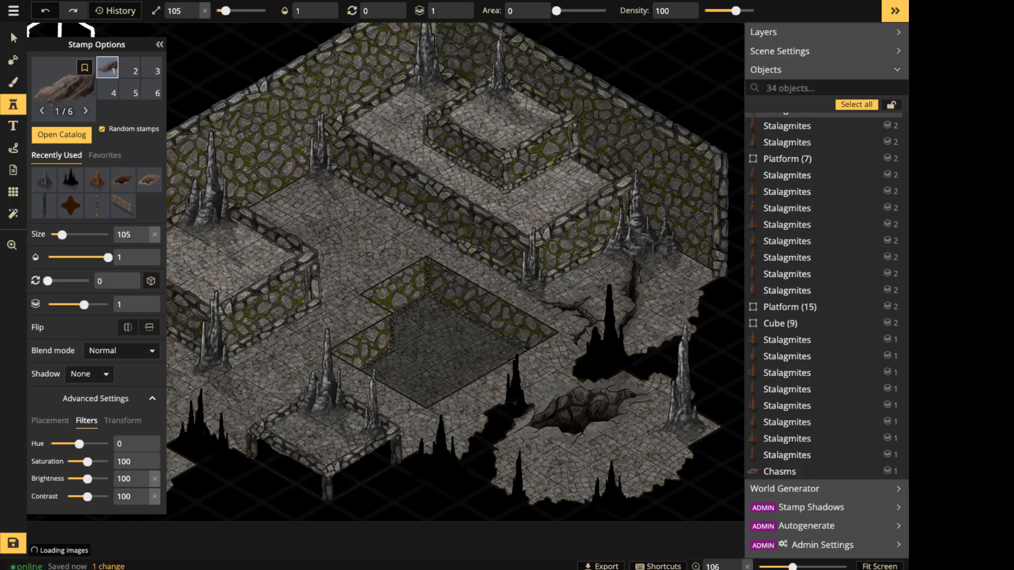
Reduce the stamp size to 95 and place two rocky plateaus on the rear floor between the left and stepped platforms.
scroll(412, 264, "up", 3)
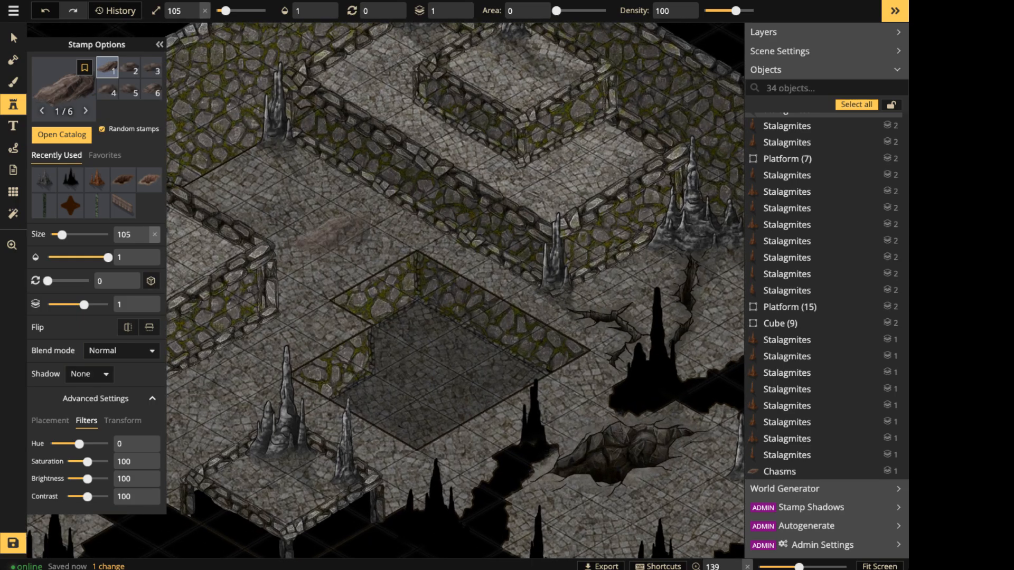
left_click_drag(354, 245, 537, 179)
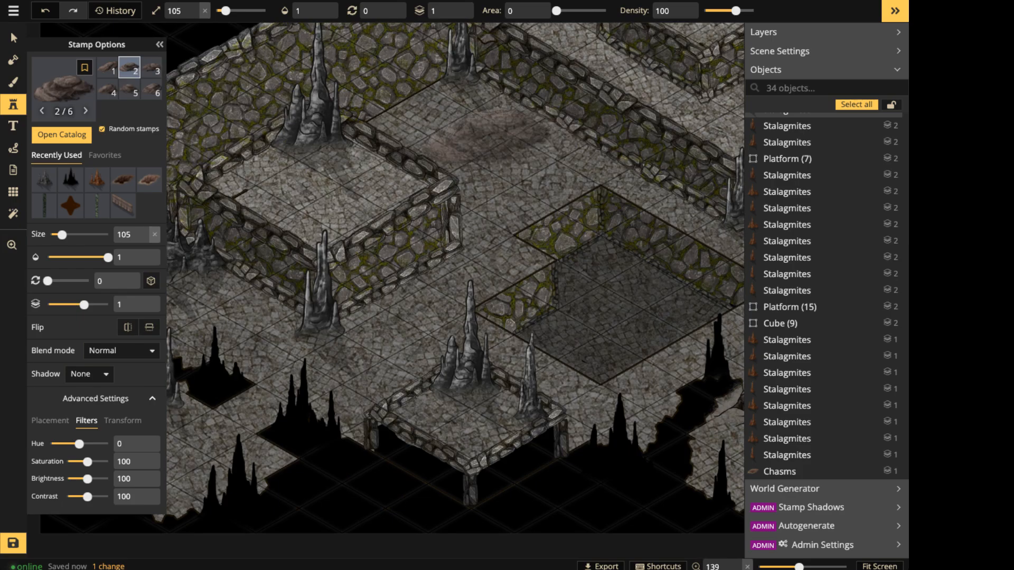
key("[")
key("[")
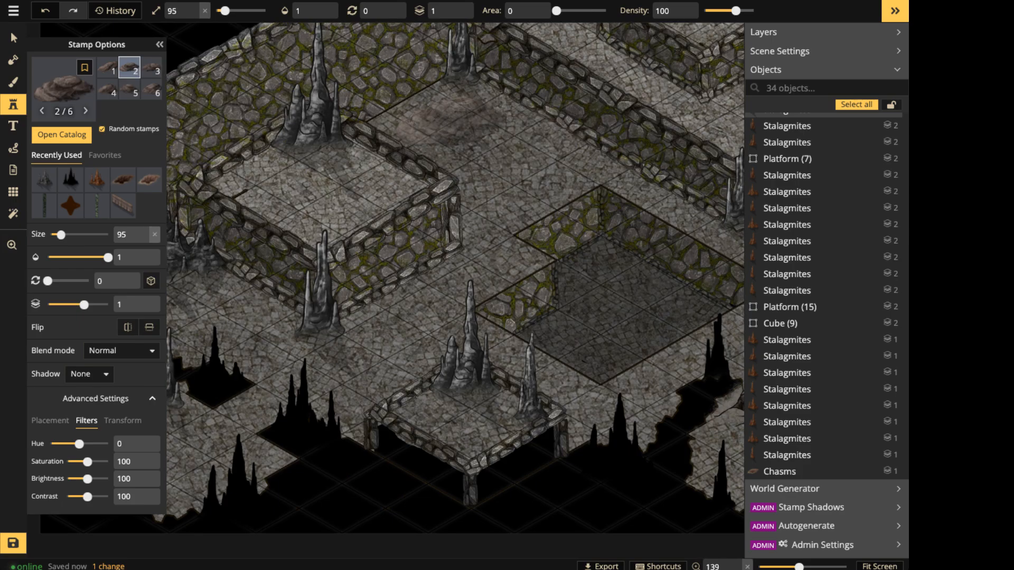
left_click(451, 121)
key("Left")
key("Left")
key("Left")
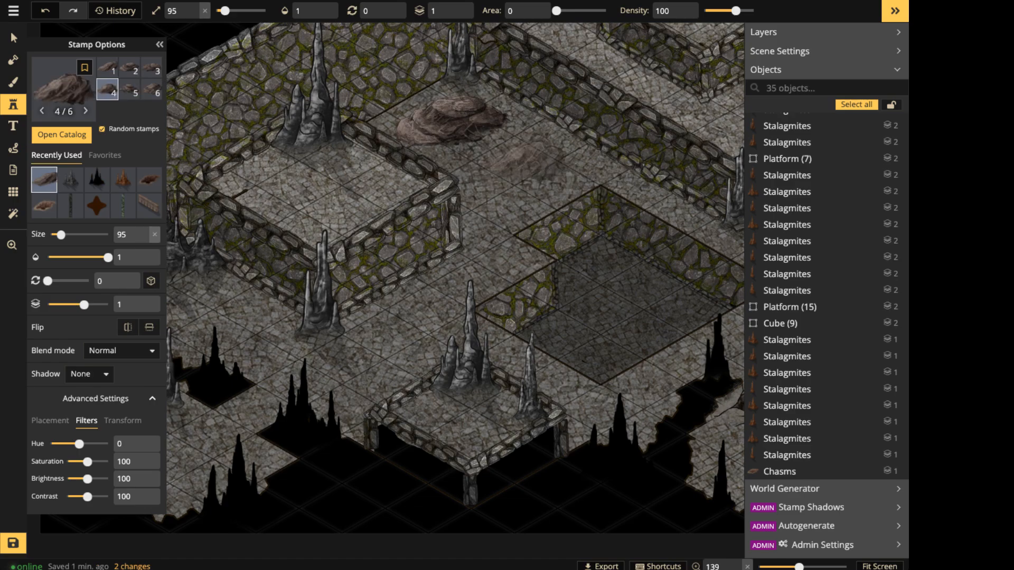
left_click(554, 140)
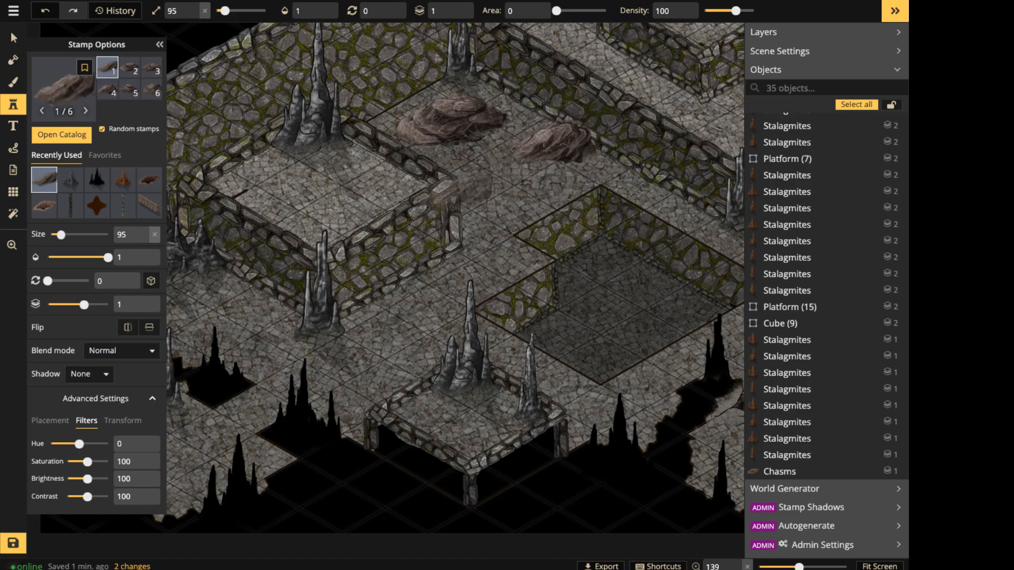
Place a smaller Rocky Plateau stamp at size 65 on the floor between the left platform and the two larger rocks.
key("Left")
key("Left")
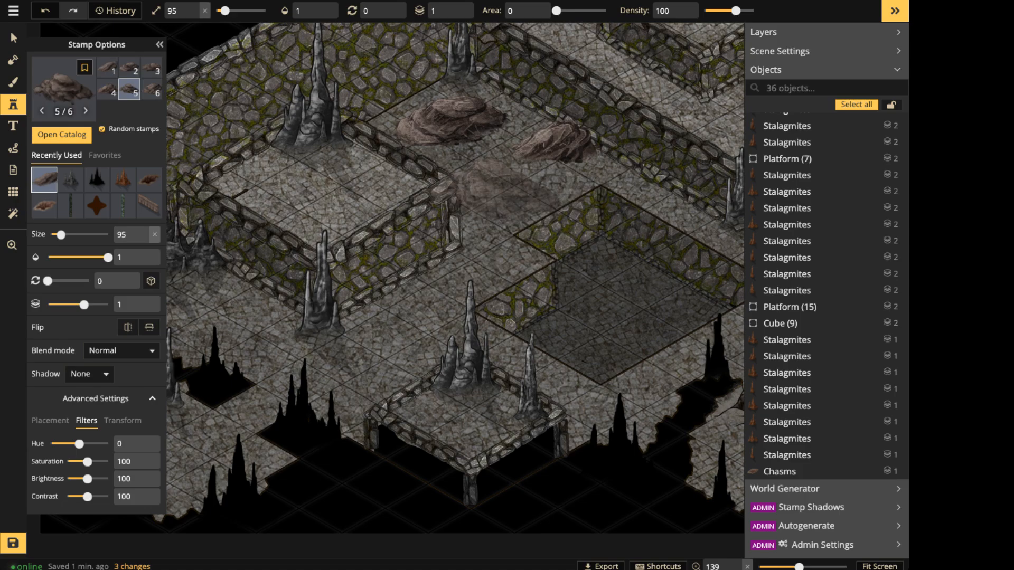
key("Left")
key("bracketleft")
key("bracketleft")
key("Left")
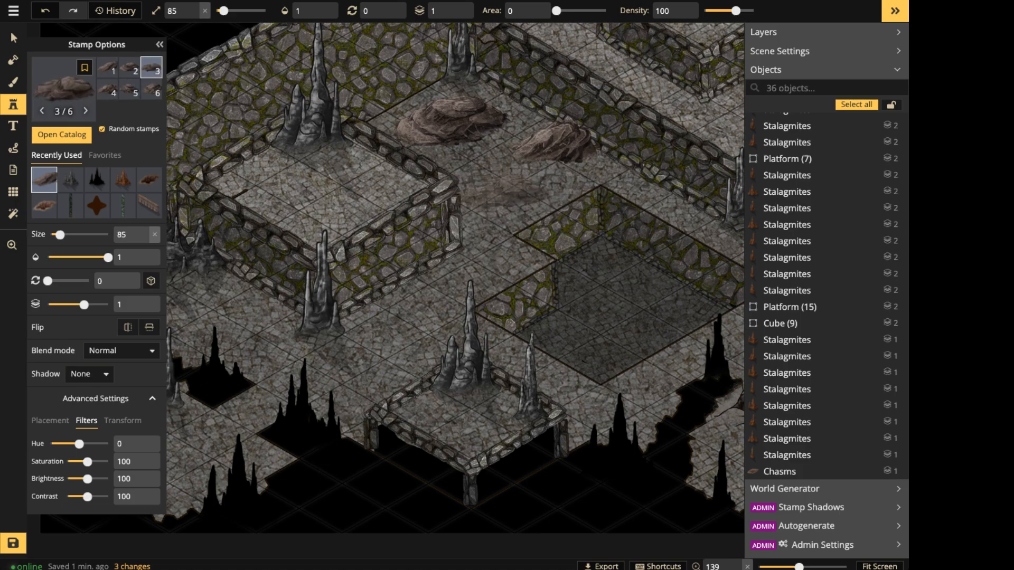
left_click(508, 189)
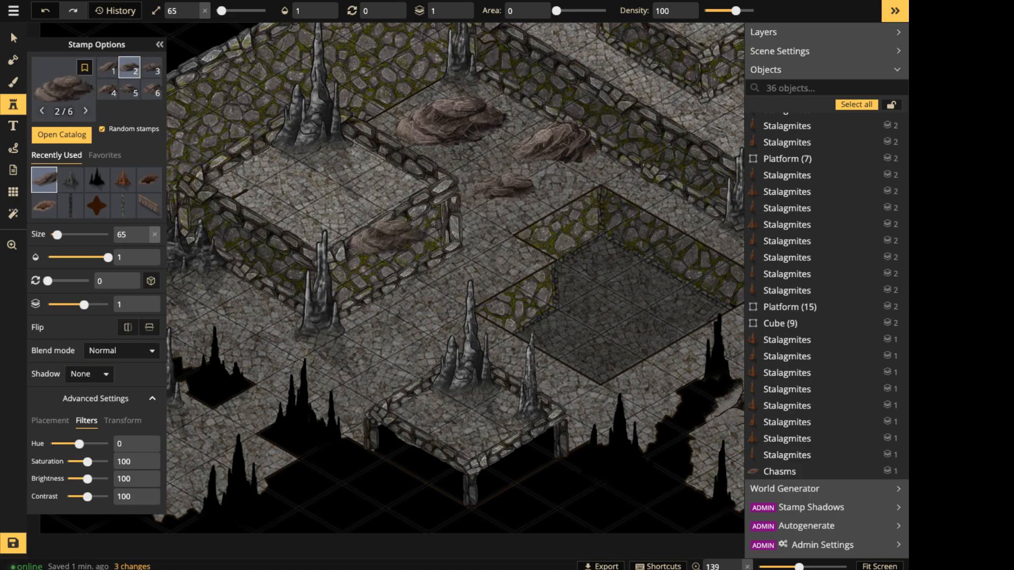
Nudge the largest rocky plateau slightly up and to the right, then give all three plateaus Luminosity blend mode and brightness 108.
left_click(13, 39)
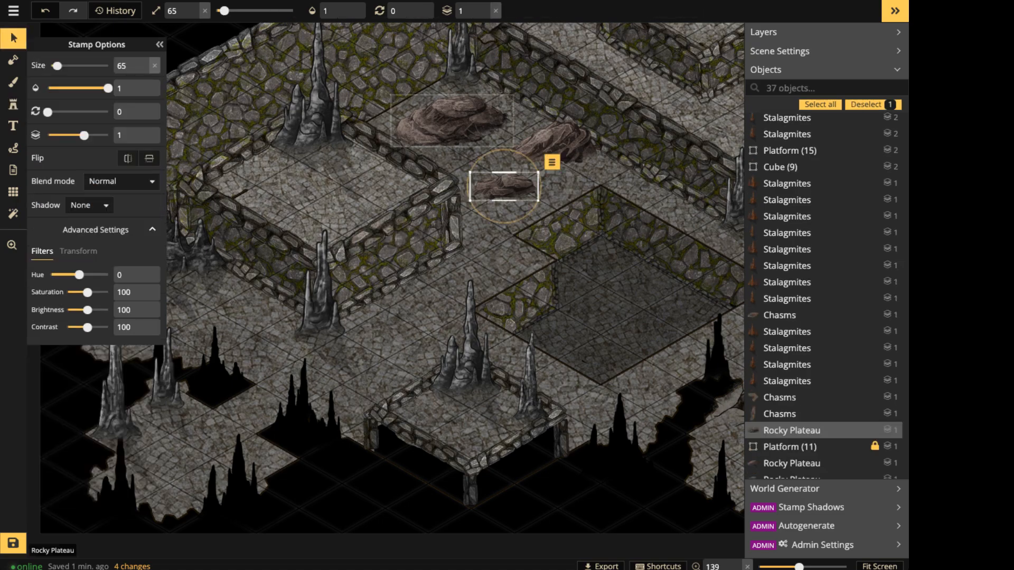
left_click_drag(456, 121, 461, 116)
left_click(555, 140, "shift")
left_click(505, 185, "shift")
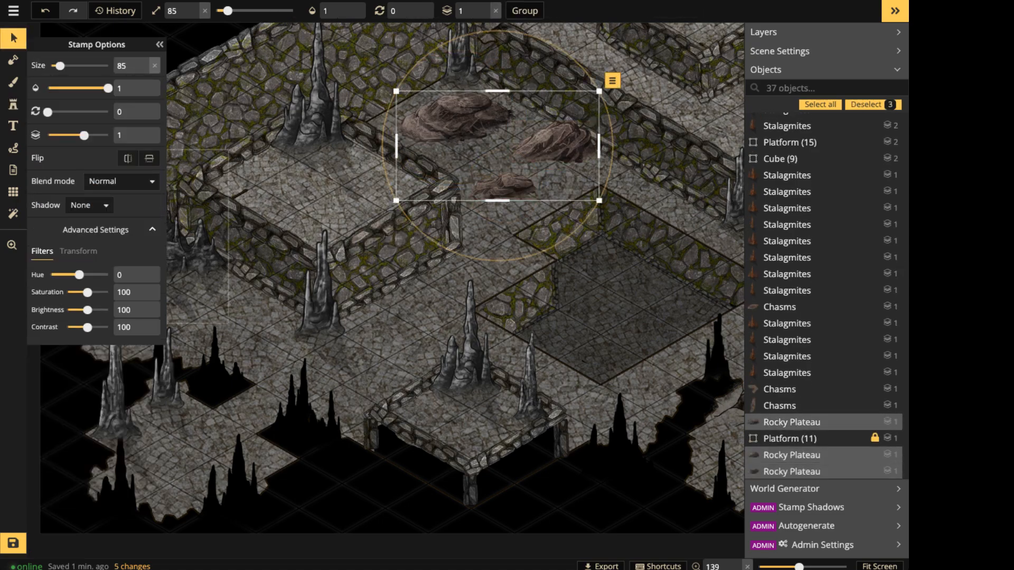
left_click(117, 182)
scroll(92, 292, "down", 3)
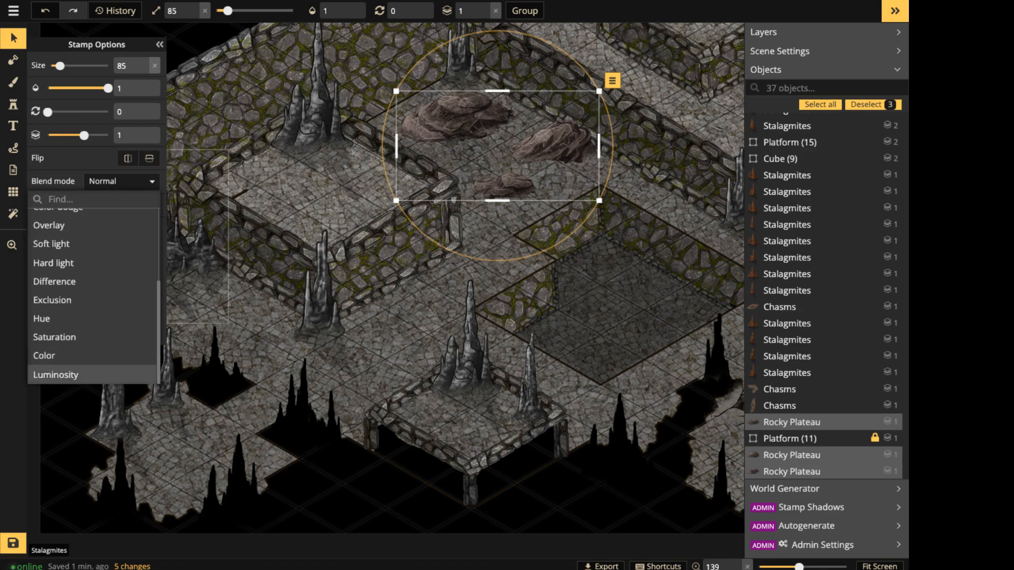
left_click(80, 374)
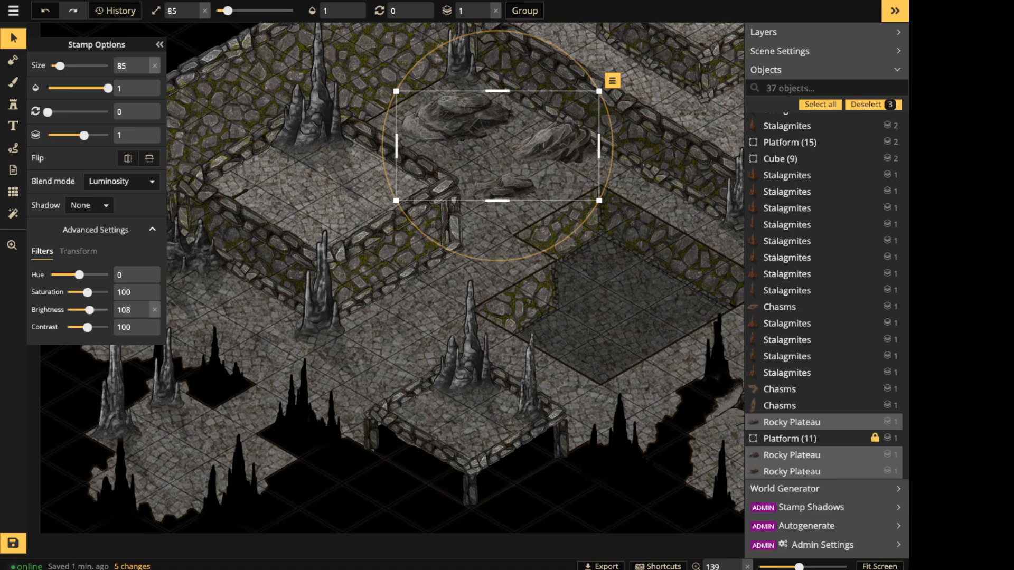
key("Escape")
Examine the cavern's rocky plateaus, raised platforms, stalagmites and chasms up close and as a whole.
scroll(466, 136, "down", 3)
middle_click_drag(466, 137, 439, 204)
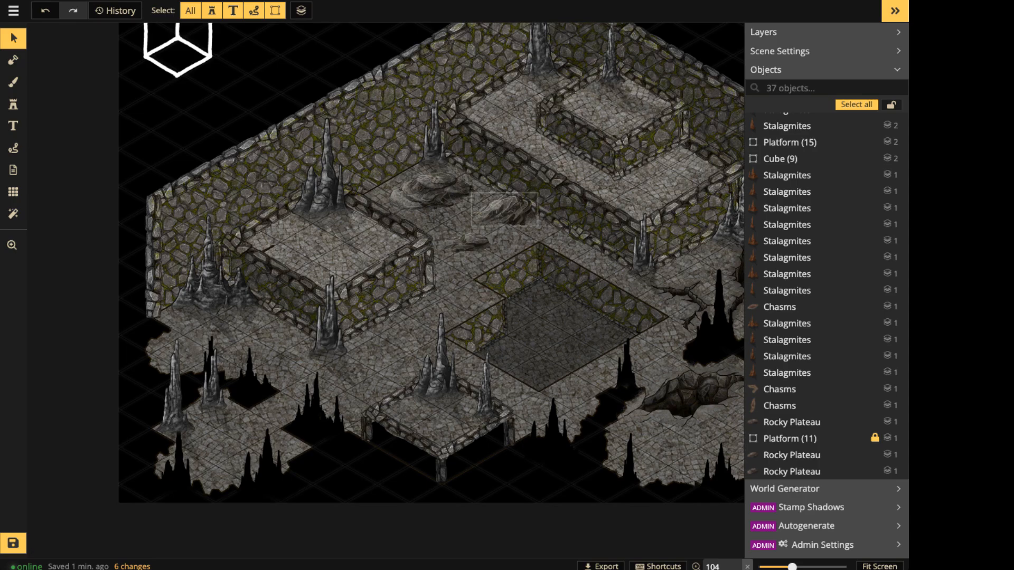
scroll(520, 205, "up", 3)
key("space")
left_click_drag(521, 205, 394, 180)
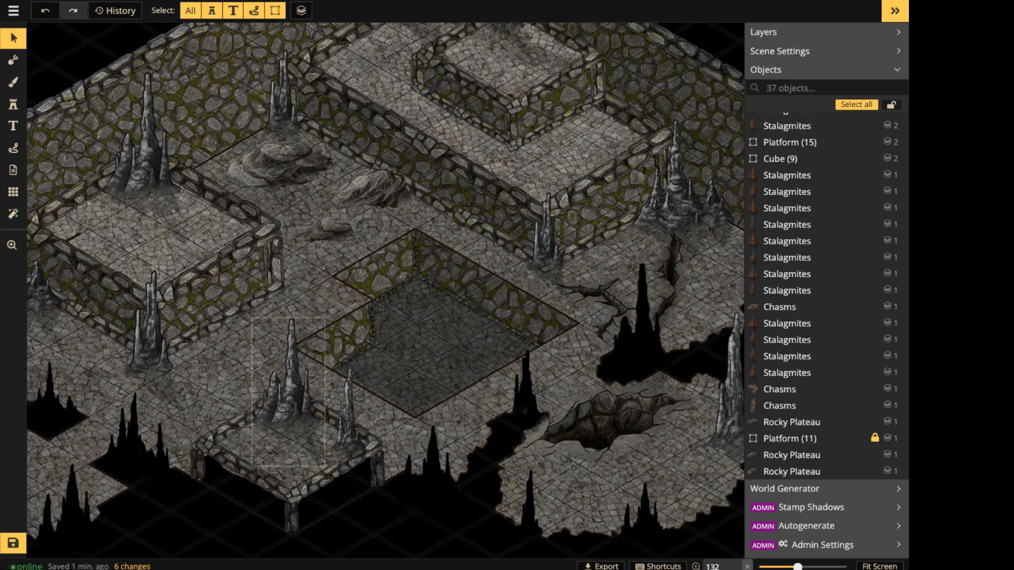
key("space")
left_click_drag(296, 380, 473, 386)
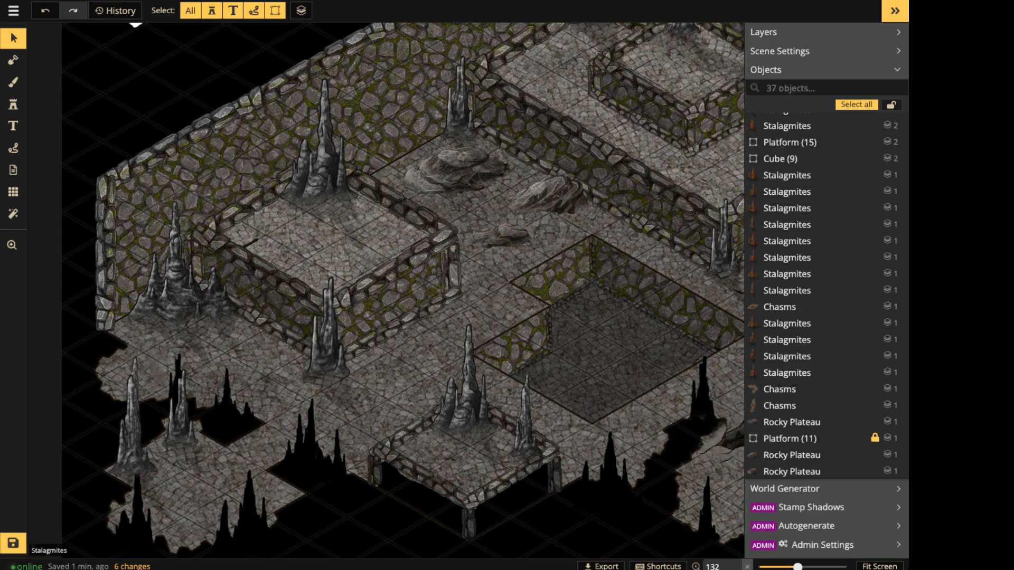
scroll(251, 253, "up", 5)
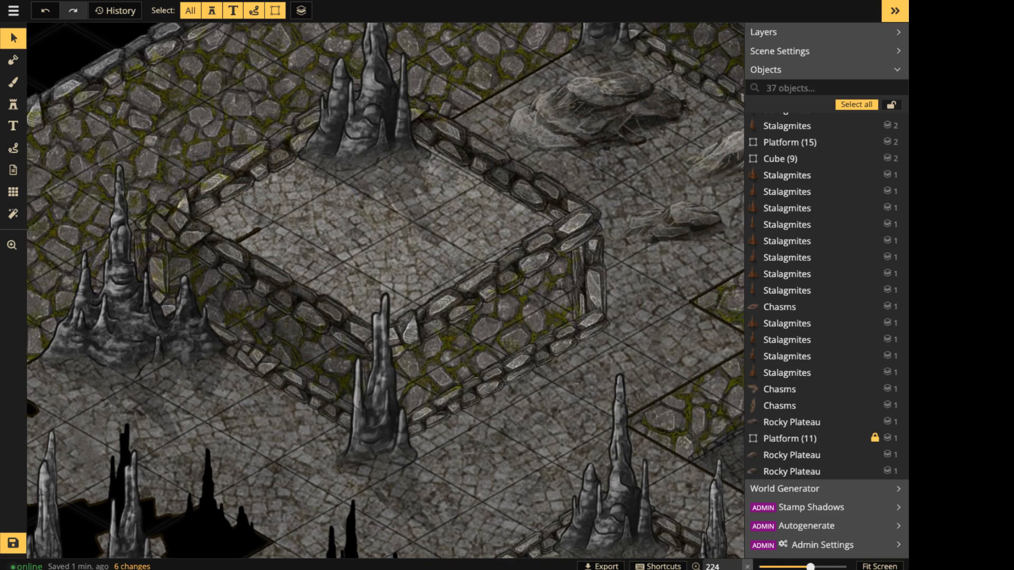
left_click(13, 59)
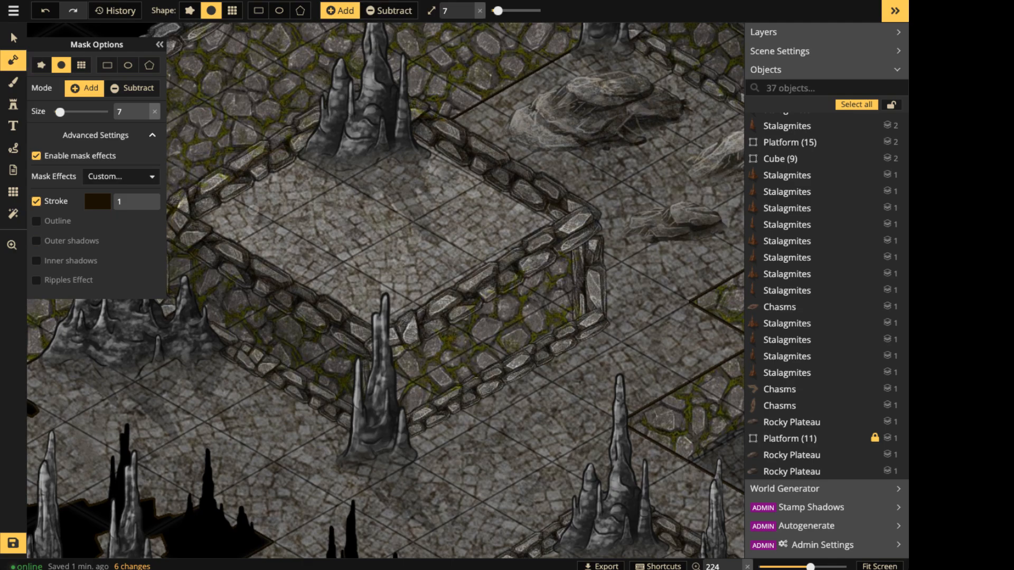
scroll(388, 238, "down", 5)
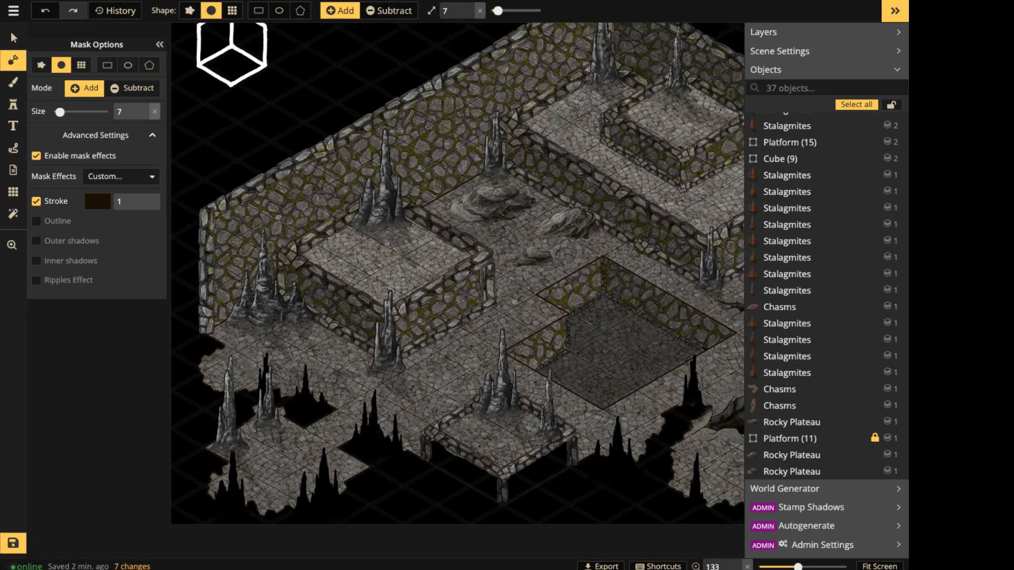
scroll(515, 303, "down", 3)
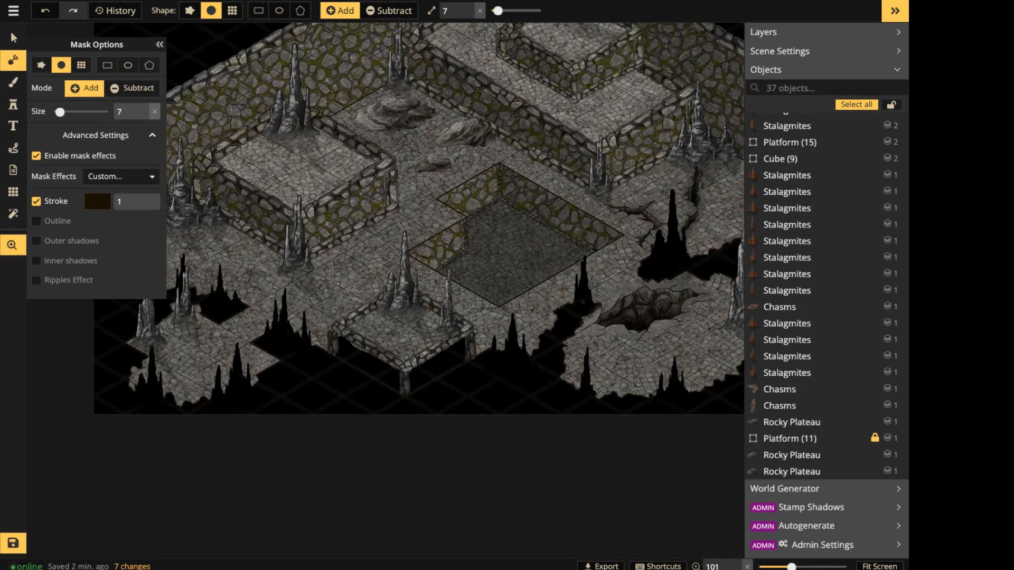
left_click_drag(413, 188, 389, 248)
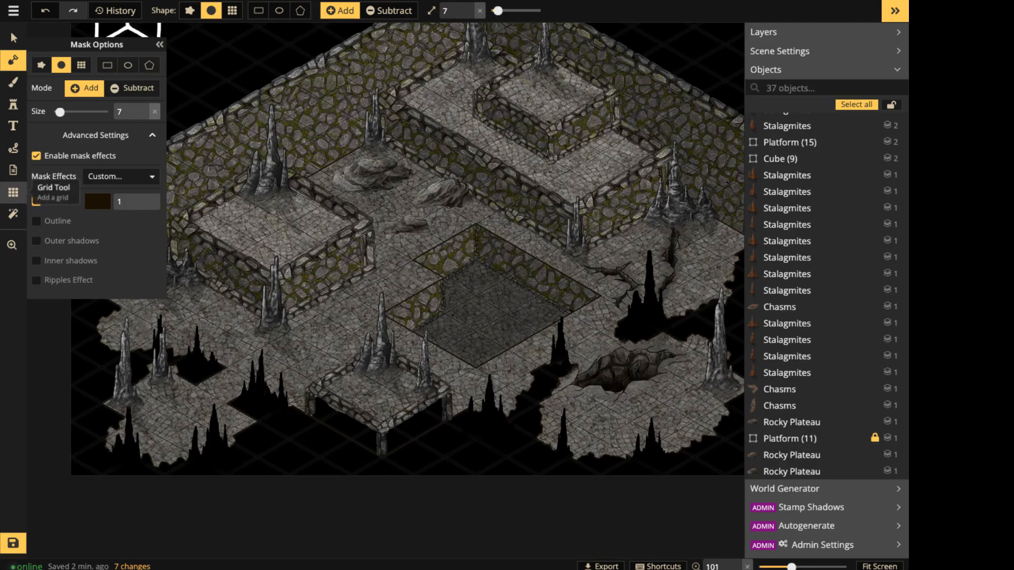
Hide the grid on the map and return to the selection tool.
left_click(13, 191)
left_click(184, 10)
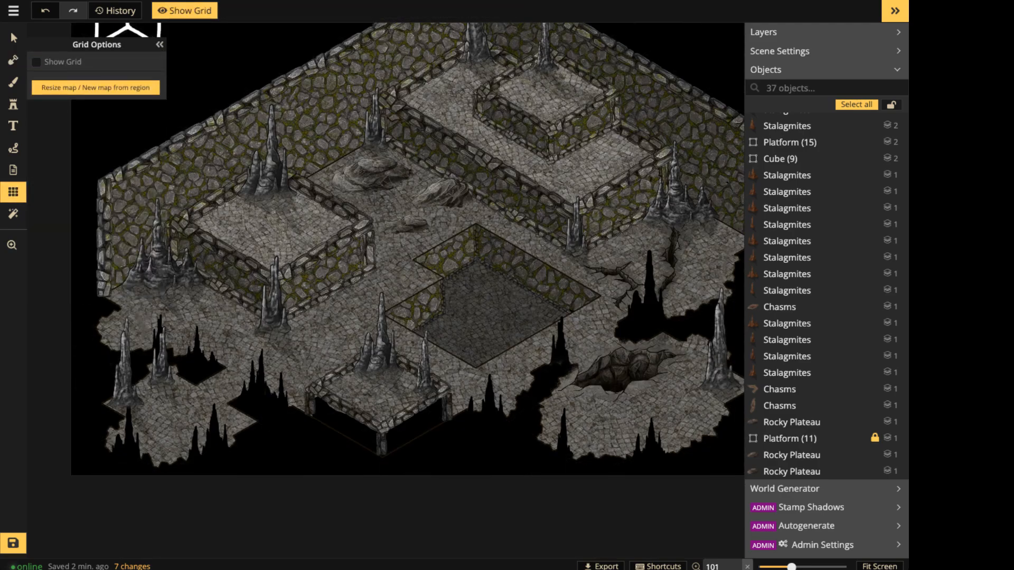
left_click(13, 38)
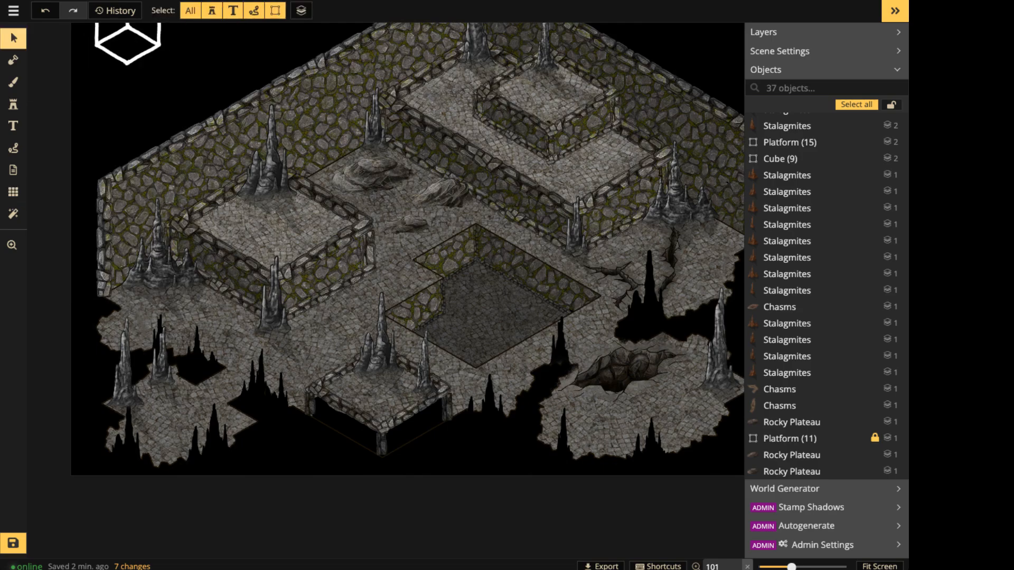
scroll(423, 317, "down", 2)
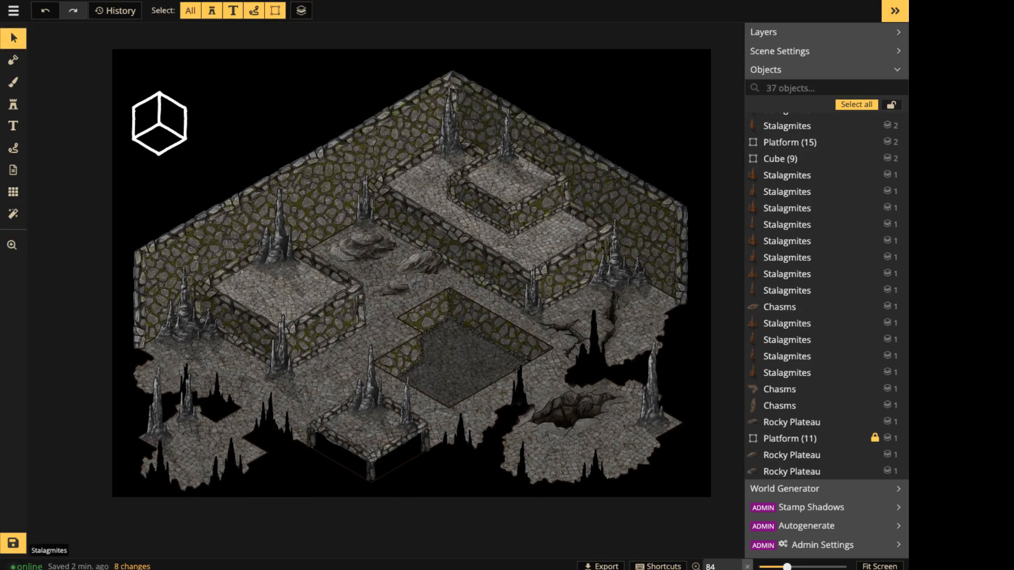
Choose the Dry Grass brush texture from the Orc Textures of Fantasy Battlemaps 2.0 in the texture catalog.
scroll(412, 272, "up", 3)
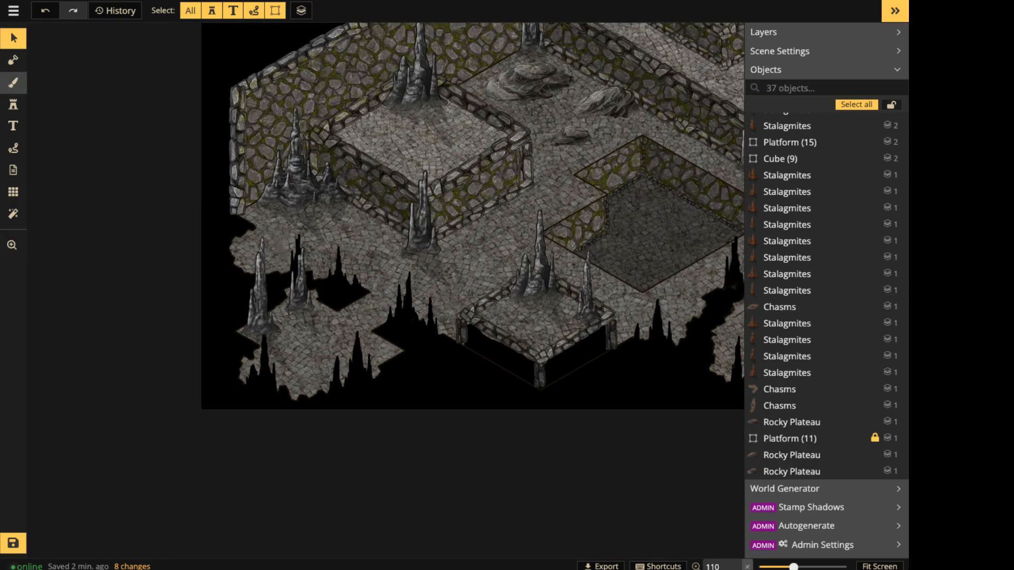
left_click(13, 82)
key("f")
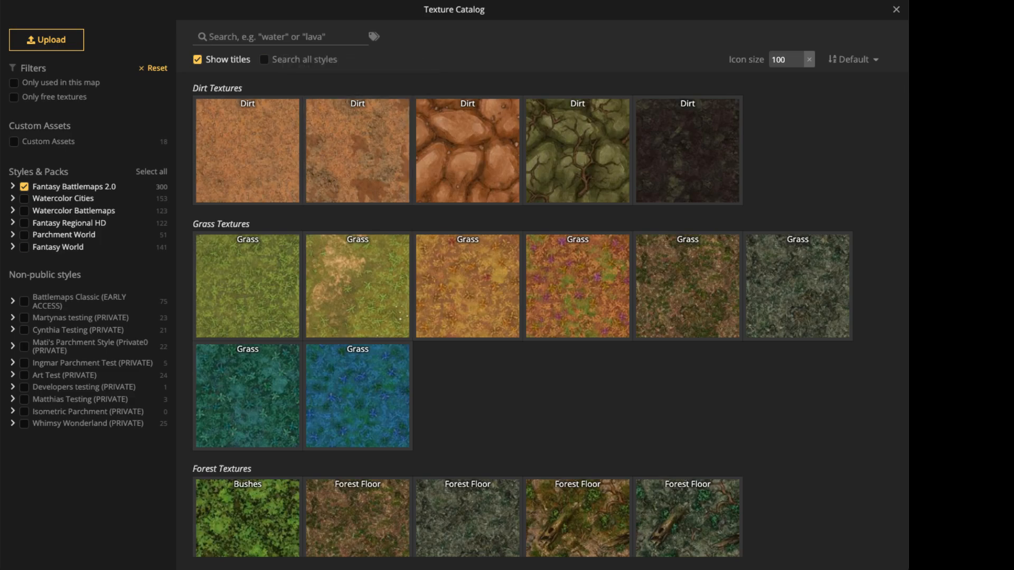
scroll(357, 151, "down", 5)
scroll(522, 317, "down", 15)
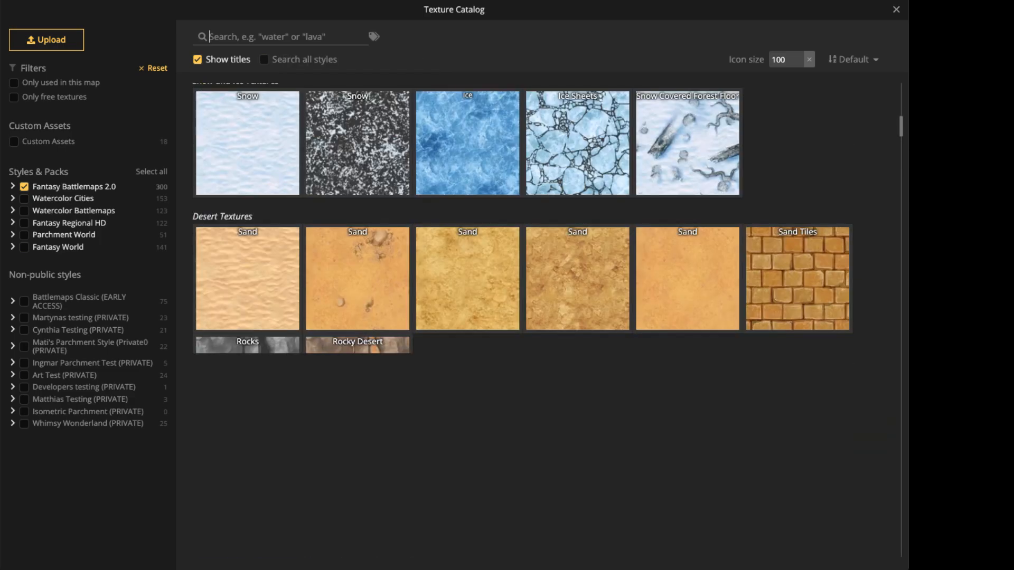
scroll(522, 317, "down", 20)
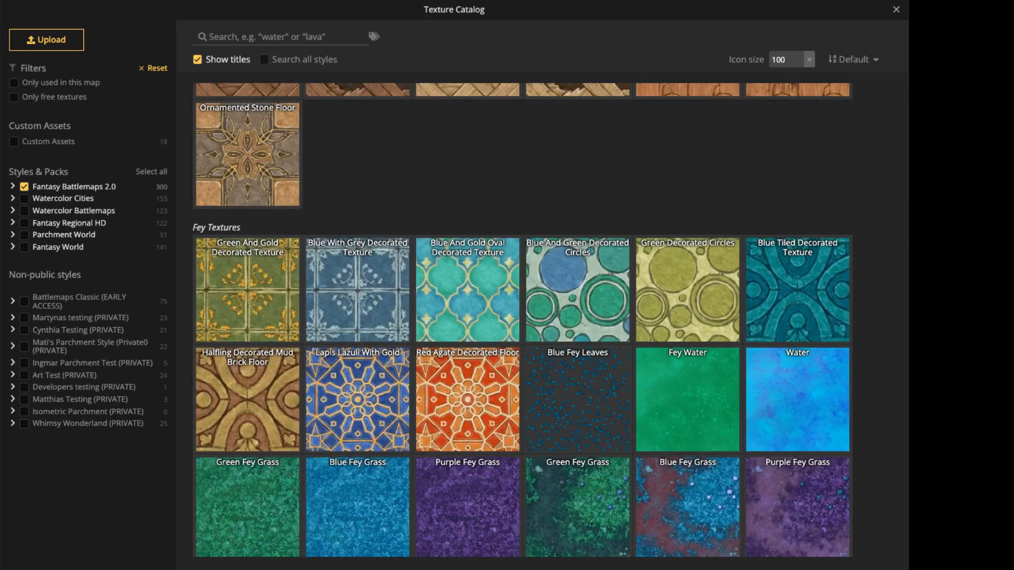
scroll(468, 402, "down", 20)
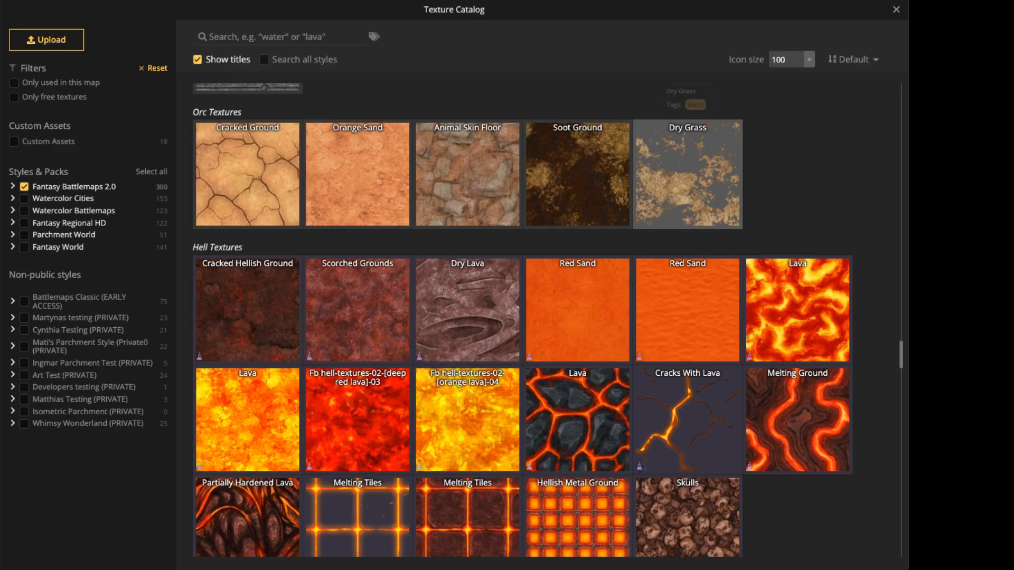
left_click(688, 160)
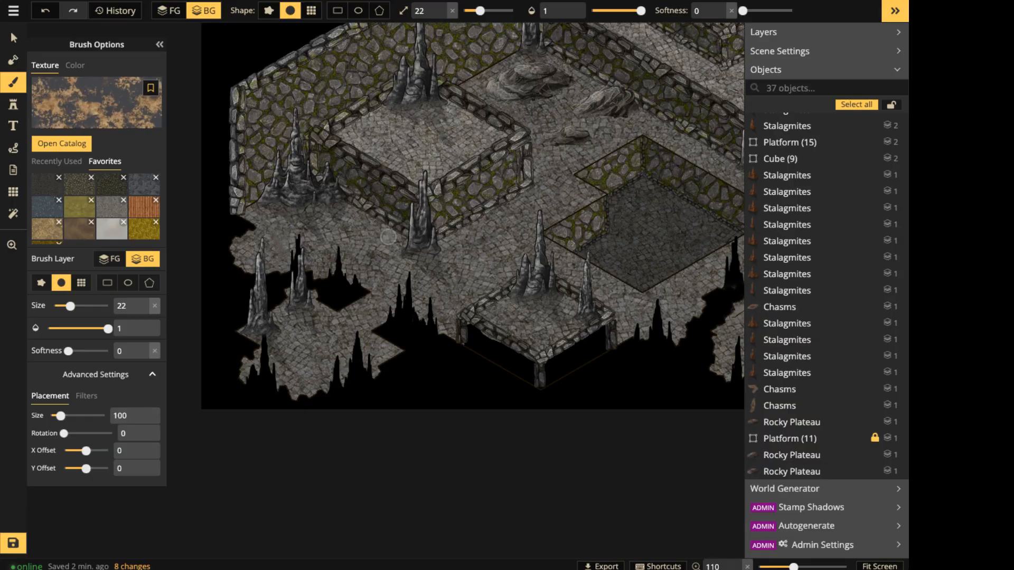
Set the brush texture size to 64.88, brightness to 68, softness to 1 and opacity to 0.39.
left_click_drag(61, 416, 58, 416)
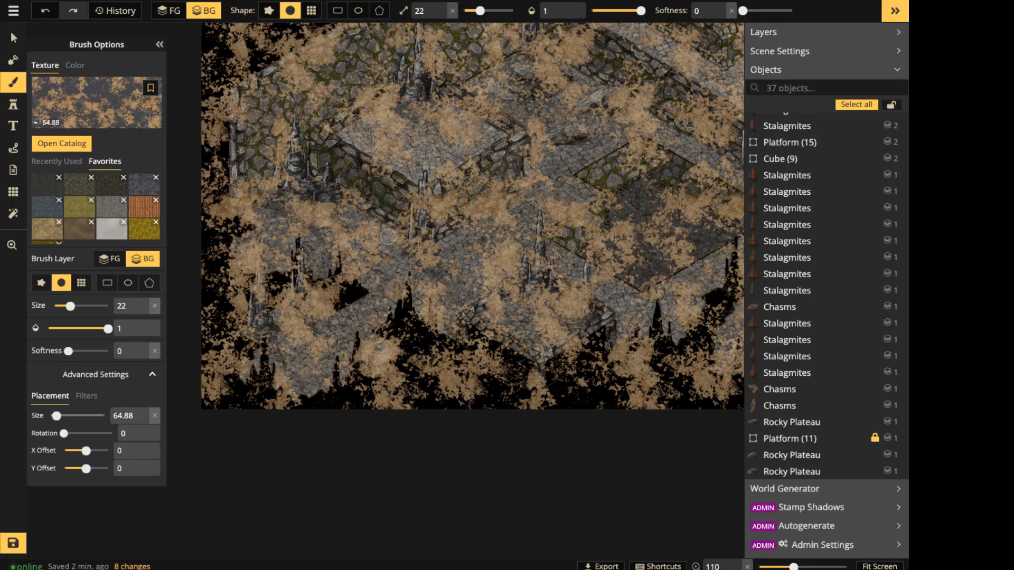
left_click(86, 397)
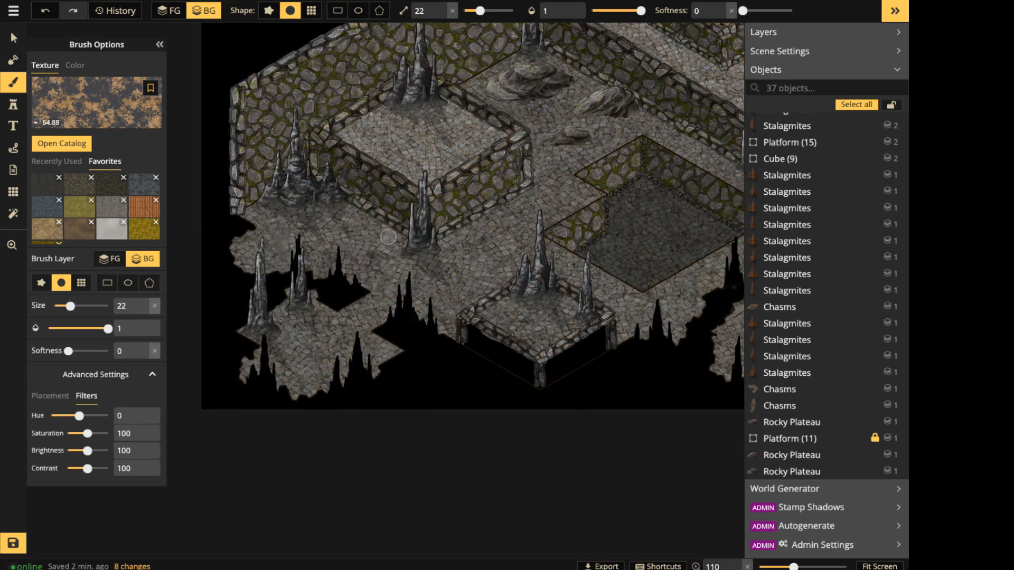
left_click_drag(88, 450, 80, 451)
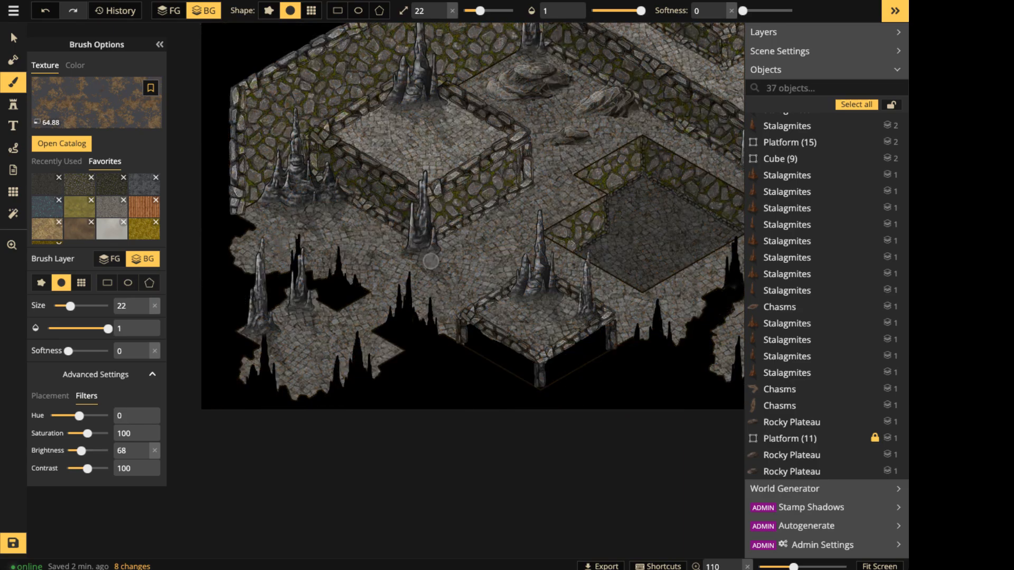
left_click_drag(743, 10, 793, 10)
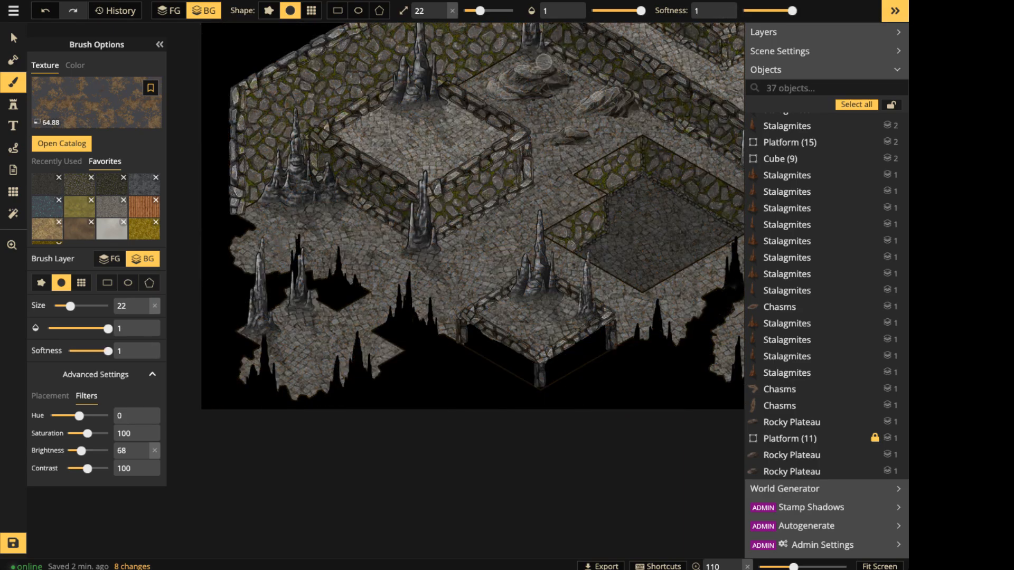
left_click_drag(640, 11, 613, 10)
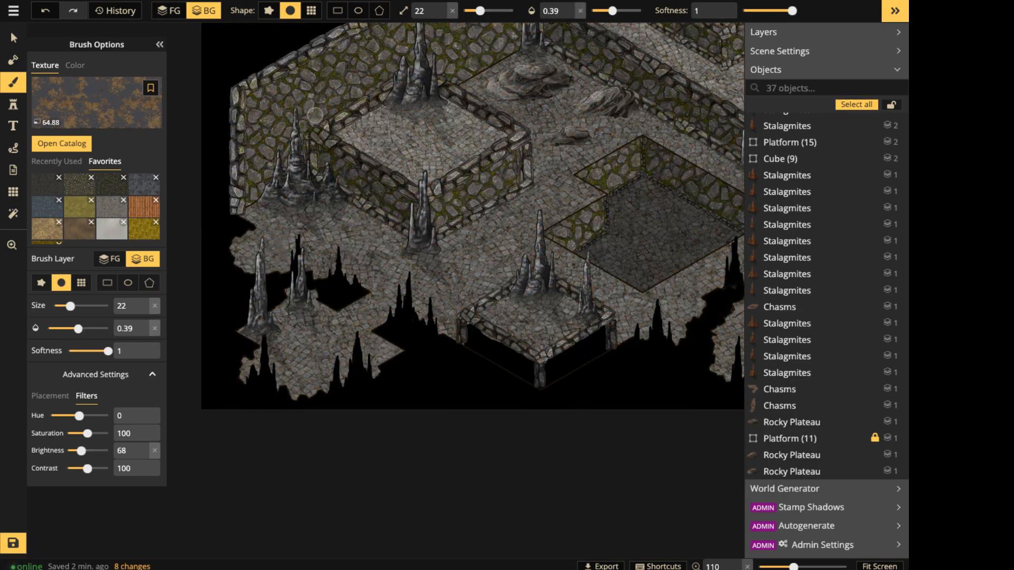
Switch the brush to the foreground layer and paint dry grass patches on the floor around the left platform and the front-left section.
mouse_move(298, 216)
left_mouse_down()
mouse_move(307, 221)
mouse_move(288, 232)
mouse_move(304, 217)
left_mouse_up()
left_click(169, 11)
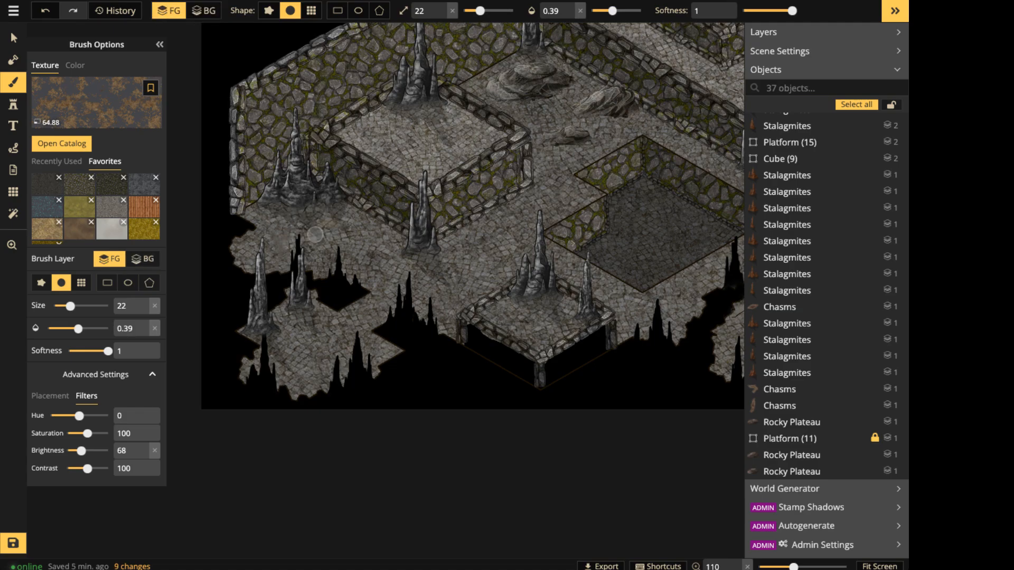
mouse_move(304, 236)
left_mouse_down()
mouse_move(324, 246)
mouse_move(365, 229)
left_mouse_up()
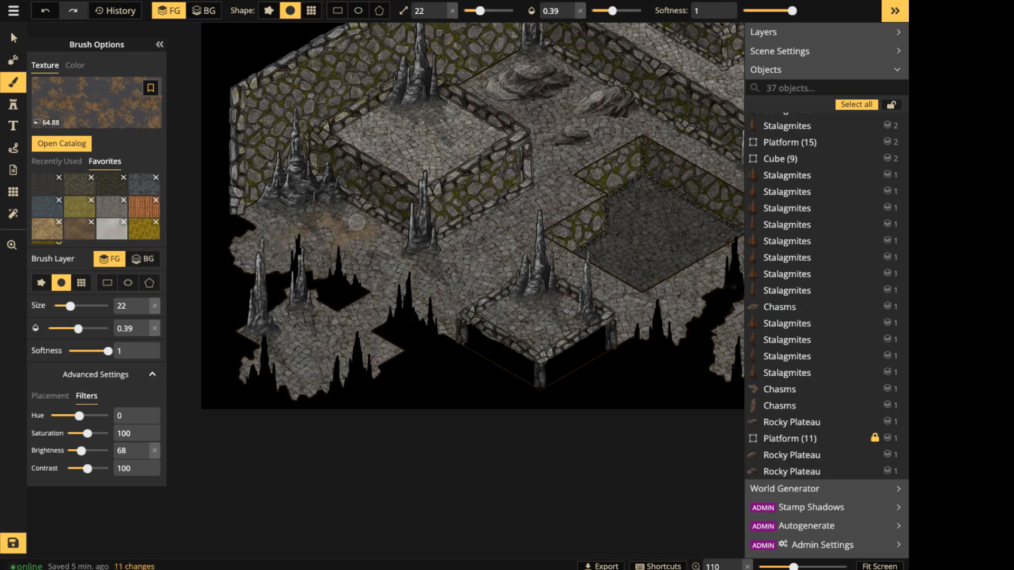
mouse_move(355, 229)
left_mouse_down()
mouse_move(384, 242)
mouse_move(286, 226)
left_mouse_up()
mouse_move(335, 371)
left_mouse_down()
mouse_move(303, 316)
mouse_move(289, 346)
mouse_move(320, 365)
left_mouse_up()
mouse_move(456, 255)
left_mouse_down()
mouse_move(494, 275)
mouse_move(457, 276)
left_mouse_up()
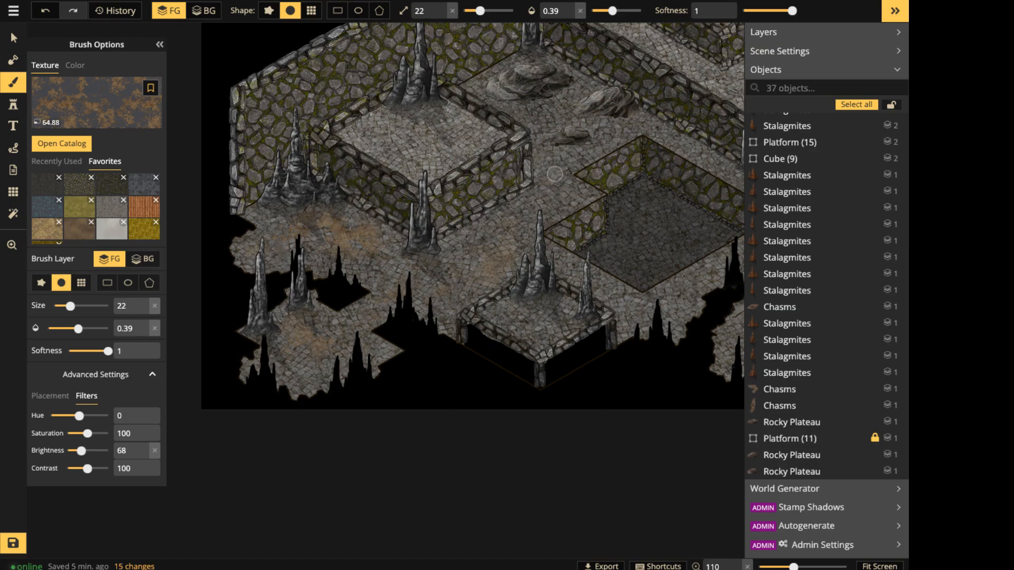
left_click(429, 288)
Paint dry grass patches on the floor around the rocky plateaus behind the sunken pit.
mouse_move(519, 79)
left_mouse_down()
mouse_move(525, 62)
mouse_move(505, 83)
mouse_move(551, 64)
left_mouse_up()
left_click_drag(602, 133, 597, 133)
scroll(608, 150, "up", 3)
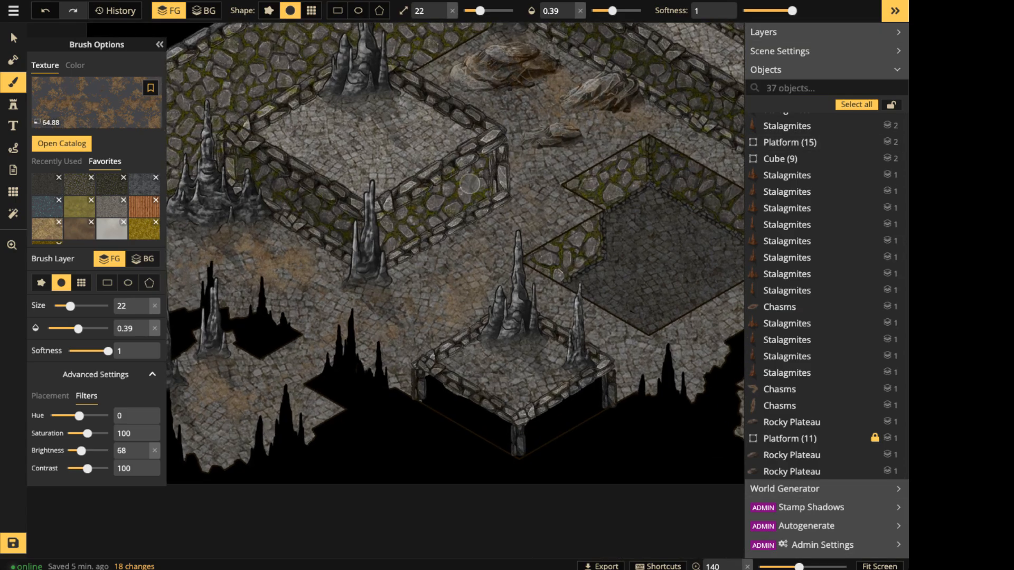
middle_click_drag(578, 152, 432, 182)
left_click_drag(524, 120, 443, 212)
left_click_drag(200, 203, 310, 191)
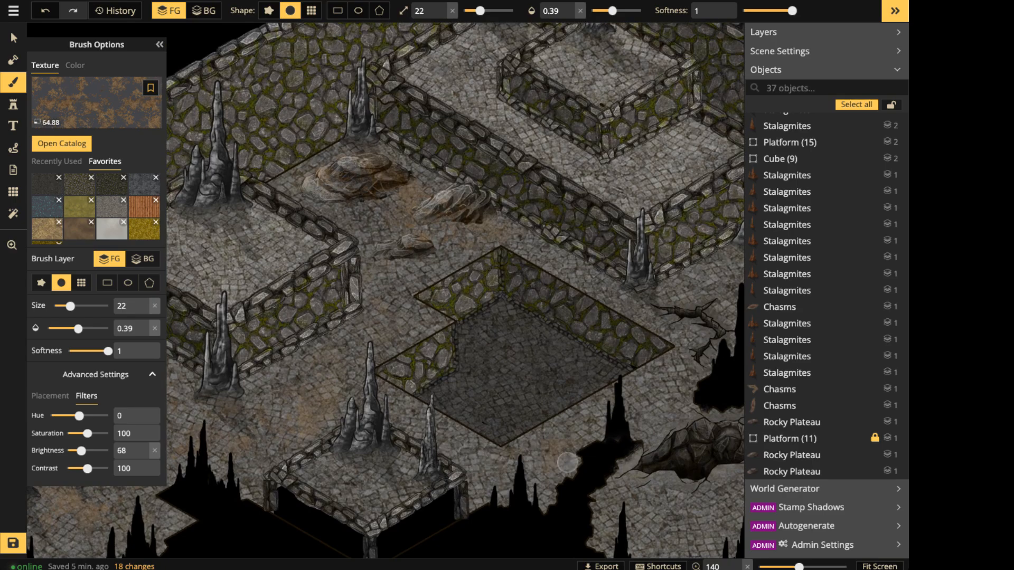
Paint dry grass patches on the floor along the pit's right side and on the raised back platform.
mouse_move(526, 352)
left_mouse_down()
mouse_move(504, 378)
mouse_move(534, 343)
left_mouse_up()
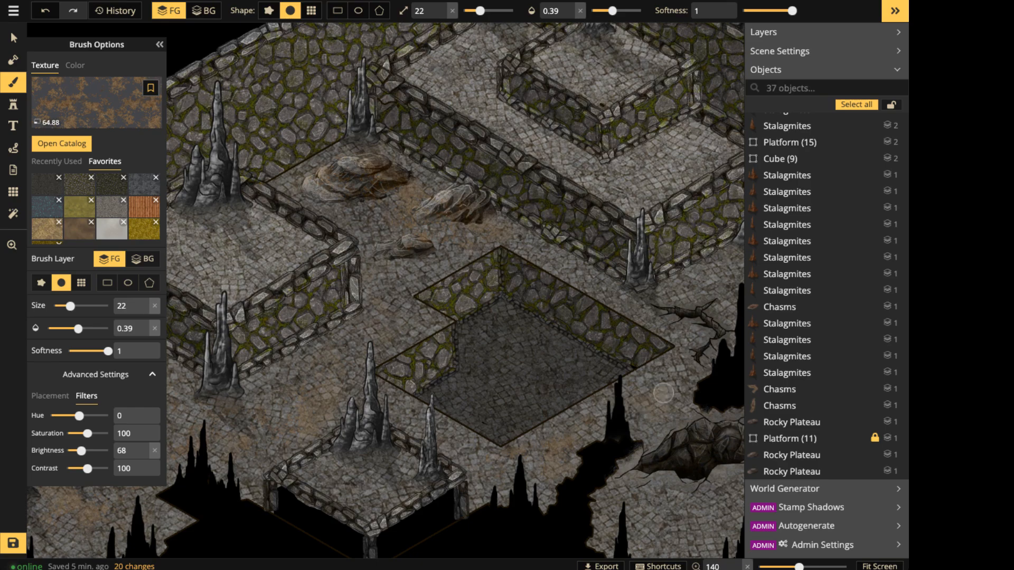
mouse_move(661, 143)
left_mouse_down()
mouse_move(681, 146)
mouse_move(602, 195)
mouse_move(655, 169)
left_mouse_up()
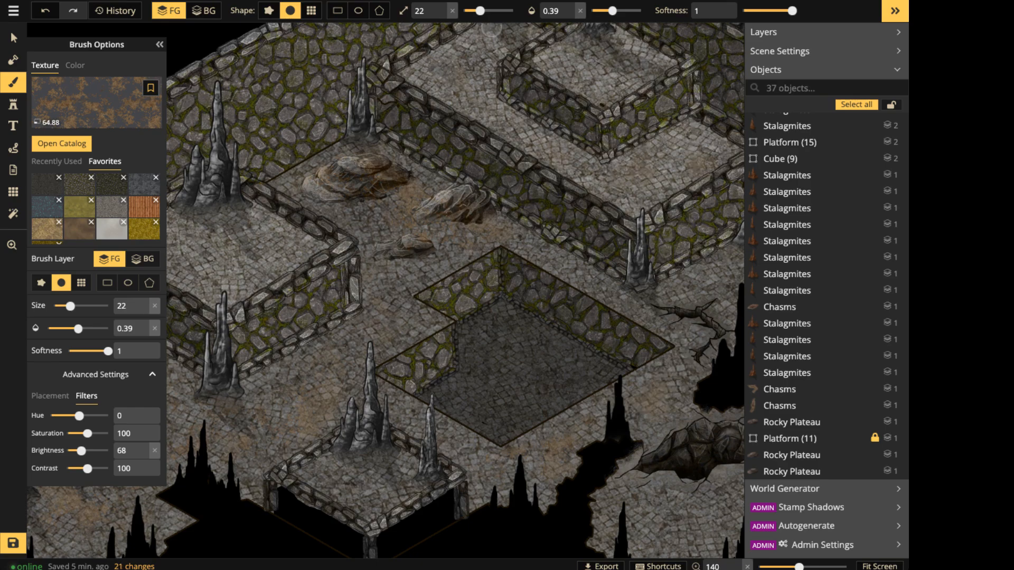
mouse_move(499, 55)
left_mouse_down()
mouse_move(440, 73)
mouse_move(503, 128)
left_mouse_up()
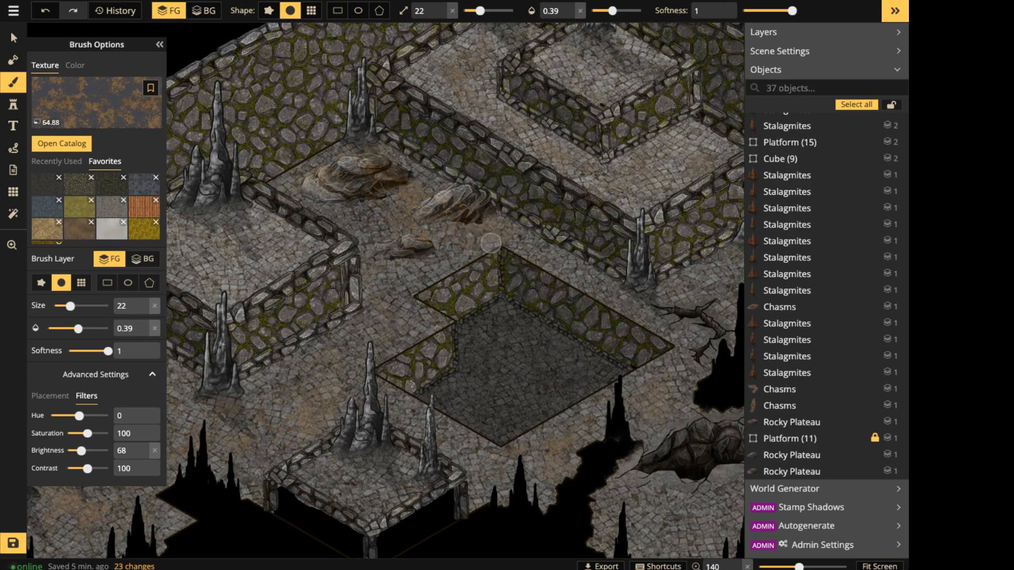
scroll(389, 239, "down", 2)
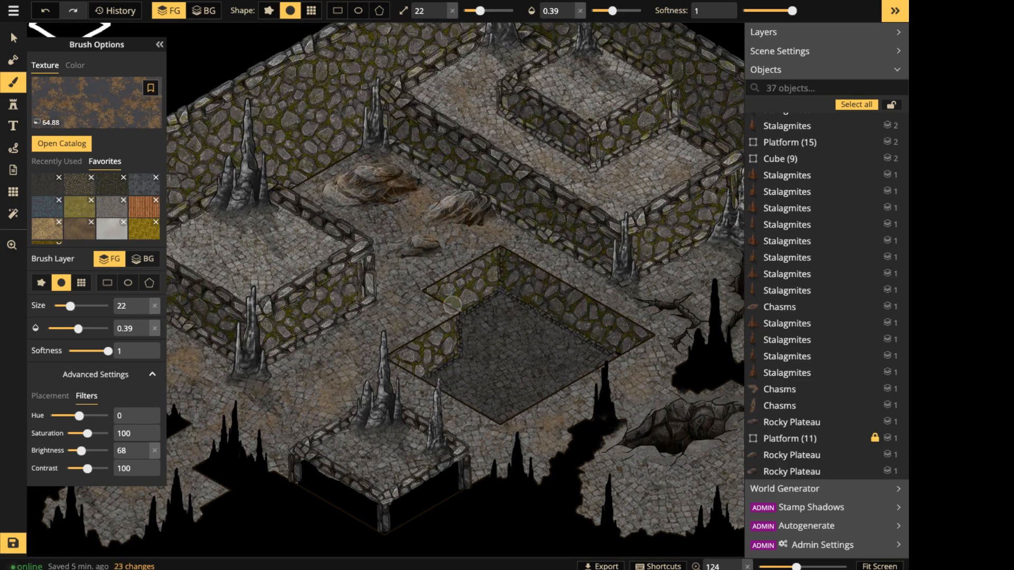
Paint more dry grass patches across the raised back platform and the top of the left platform.
scroll(488, 298, "up", 3)
key("space")
mouse_move(588, 301)
left_mouse_down()
mouse_move(386, 199)
mouse_move(546, 356)
mouse_move(409, 256)
left_mouse_up()
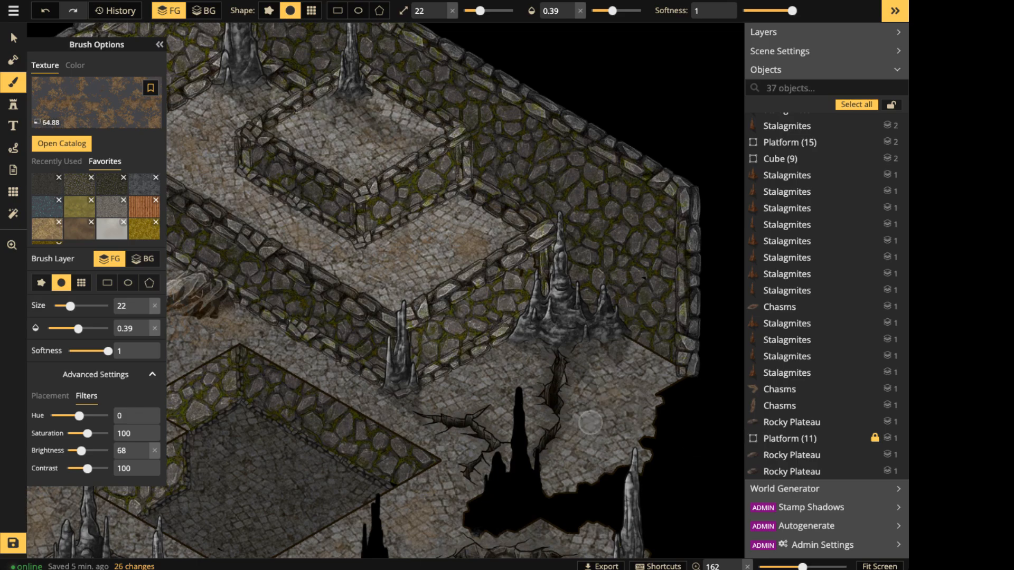
left_click_drag(343, 409, 731, 290)
left_click_drag(501, 283, 621, 233)
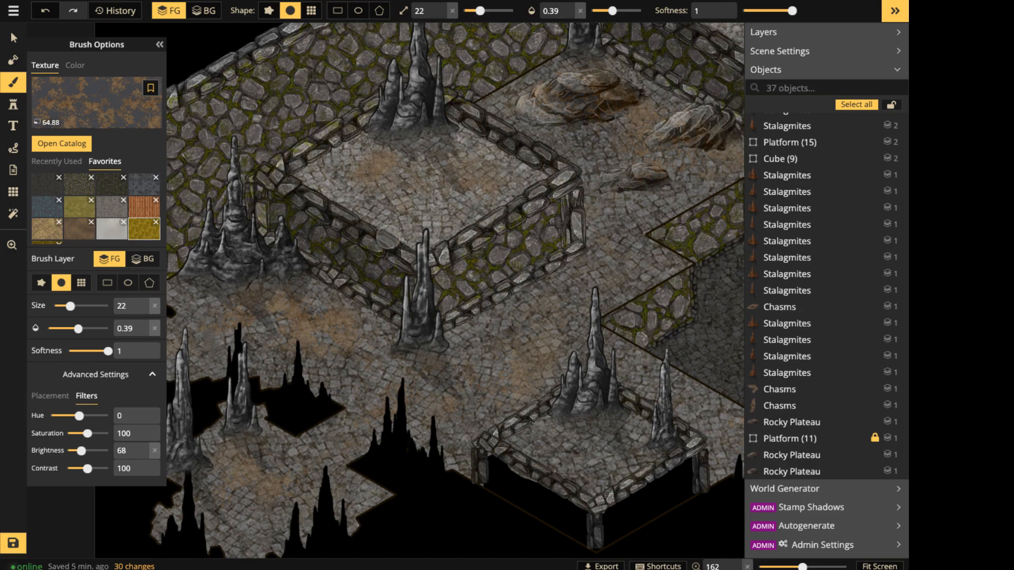
Set texture brightness to 57 and brush size to 64, and paint dry grass on the sunken pit floor using the background layer.
scroll(720, 314, "down", 2)
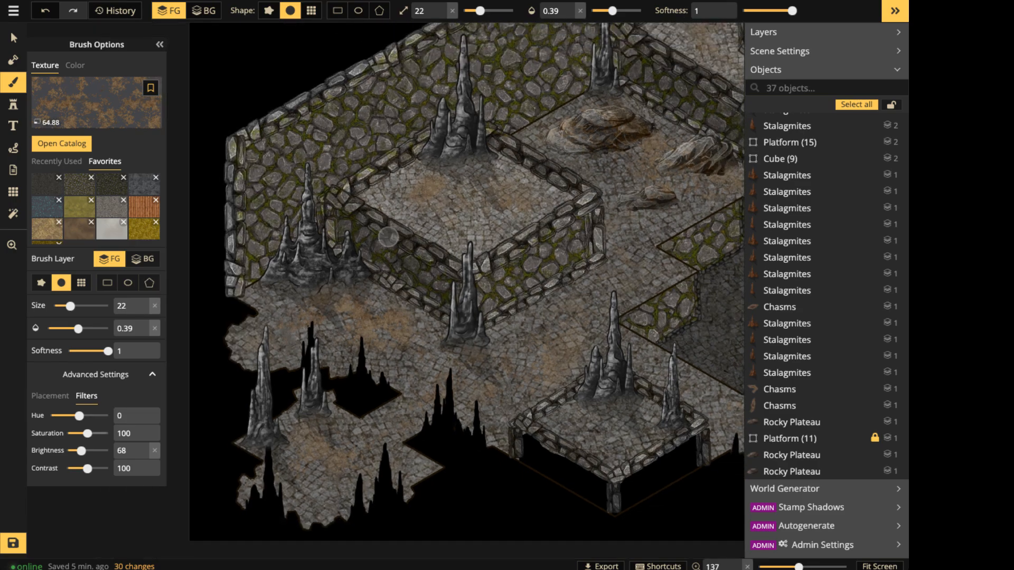
left_click_drag(81, 451, 75, 451)
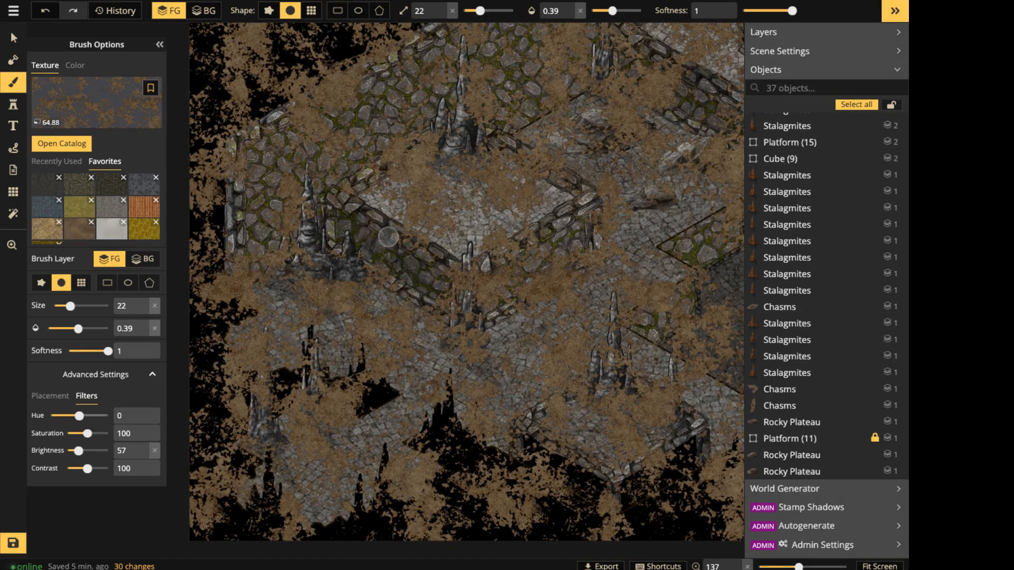
key("space")
left_click_drag(660, 264, 237, 260)
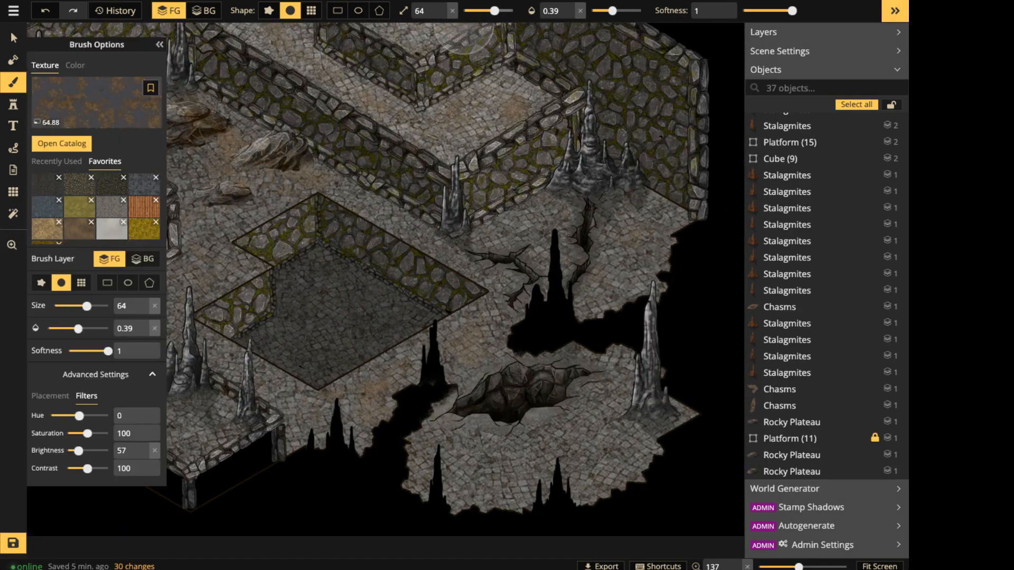
key("x")
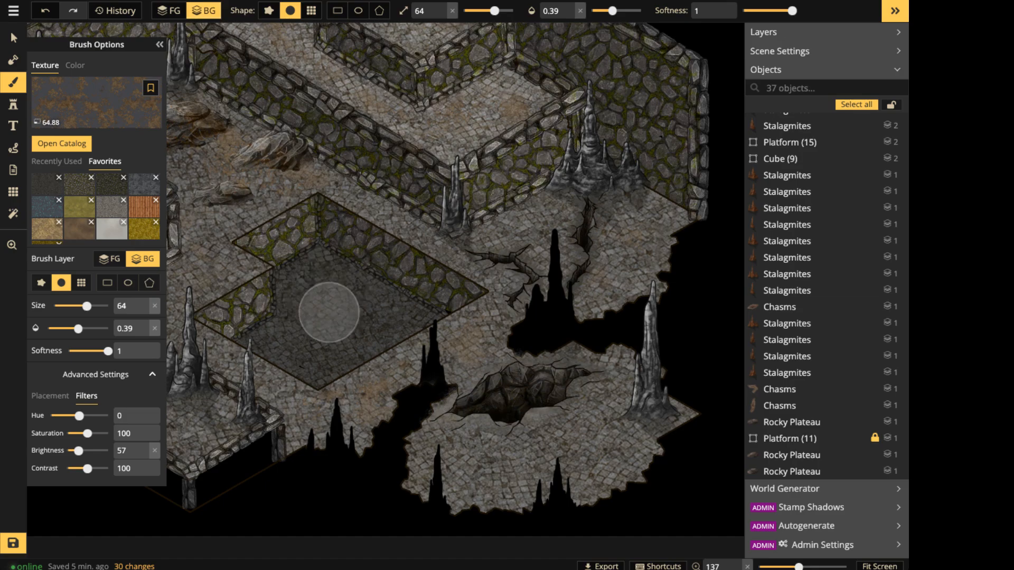
mouse_move(329, 312)
left_mouse_down()
mouse_move(362, 328)
mouse_move(351, 294)
mouse_move(322, 290)
mouse_move(311, 334)
left_mouse_up()
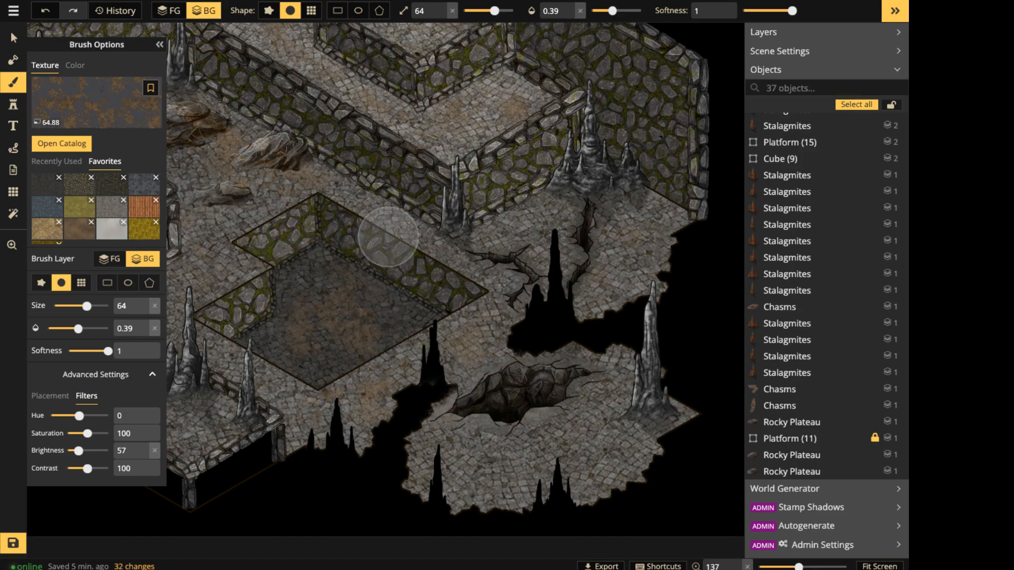
Search the texture catalog for "cracked" and choose Cracked Ground from the Concrete Textures as the brush texture.
key("f")
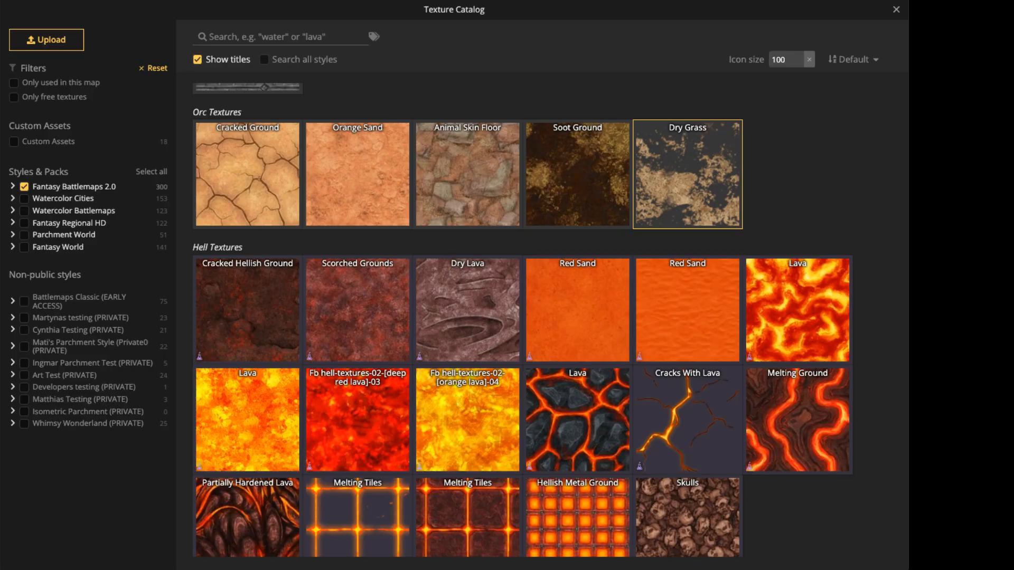
type("c")
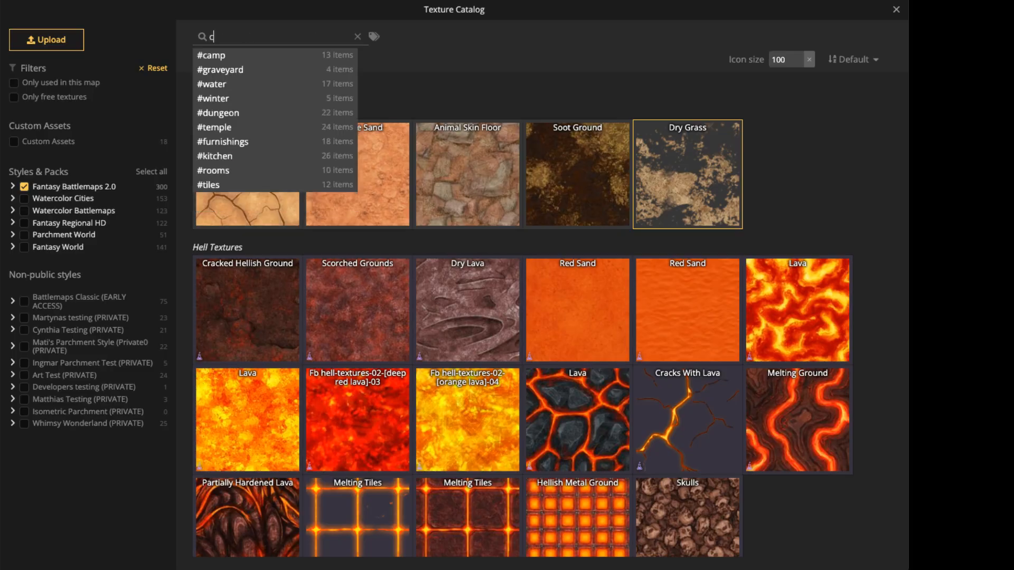
type("racked")
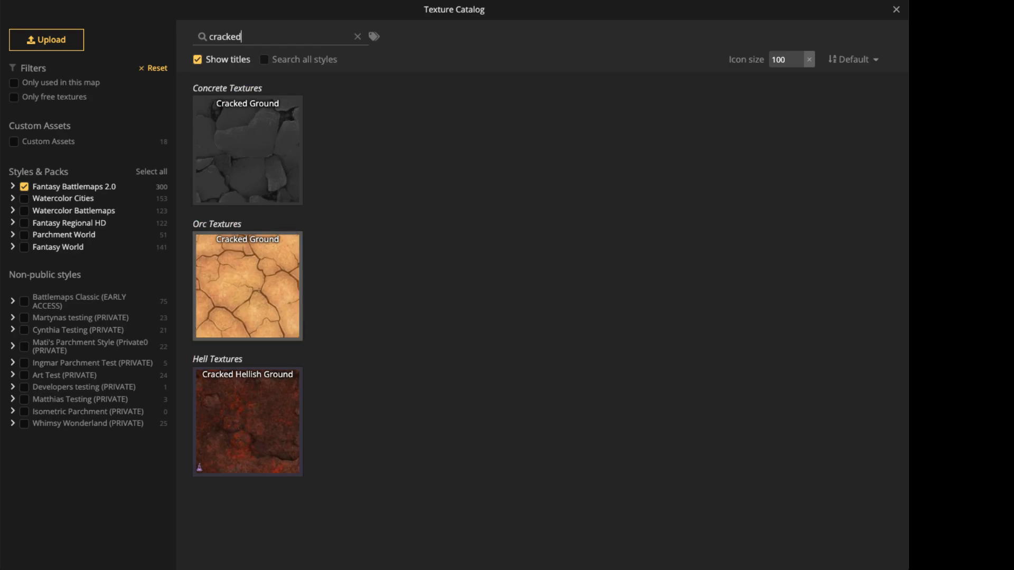
left_click(237, 175)
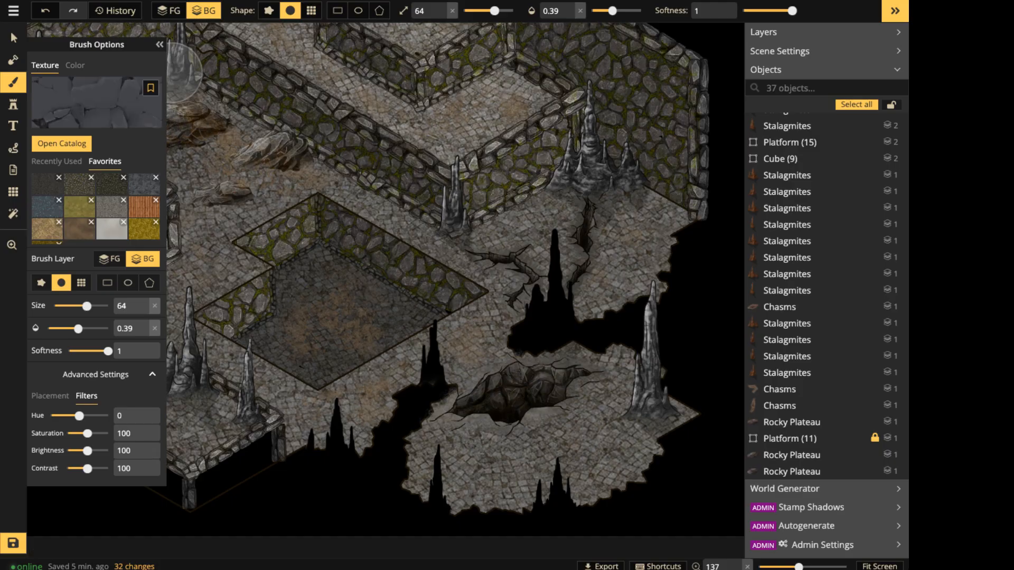
Set the Cracked Ground texture's placement size to 55.08.
left_click(50, 396)
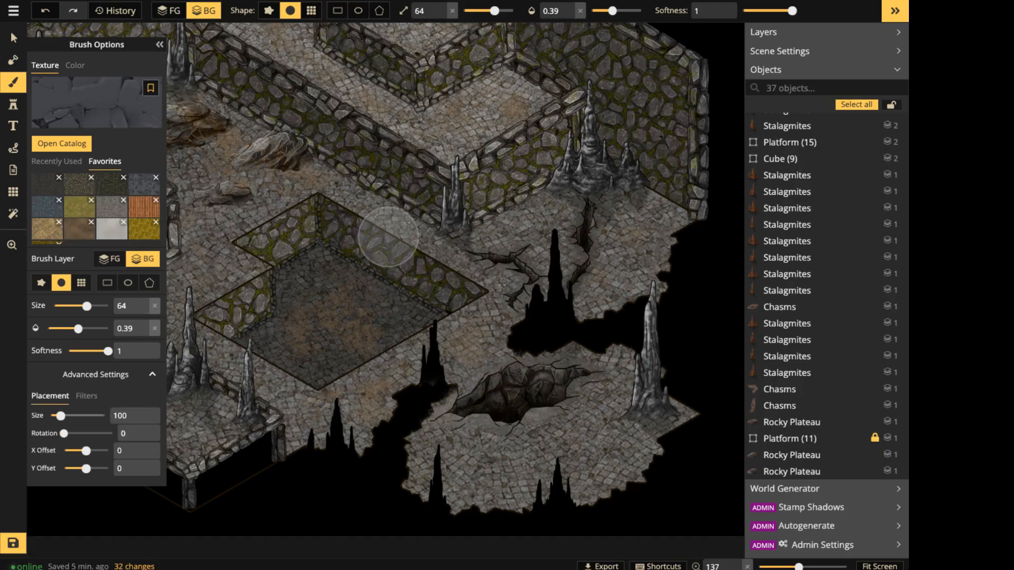
left_click_drag(61, 415, 59, 416)
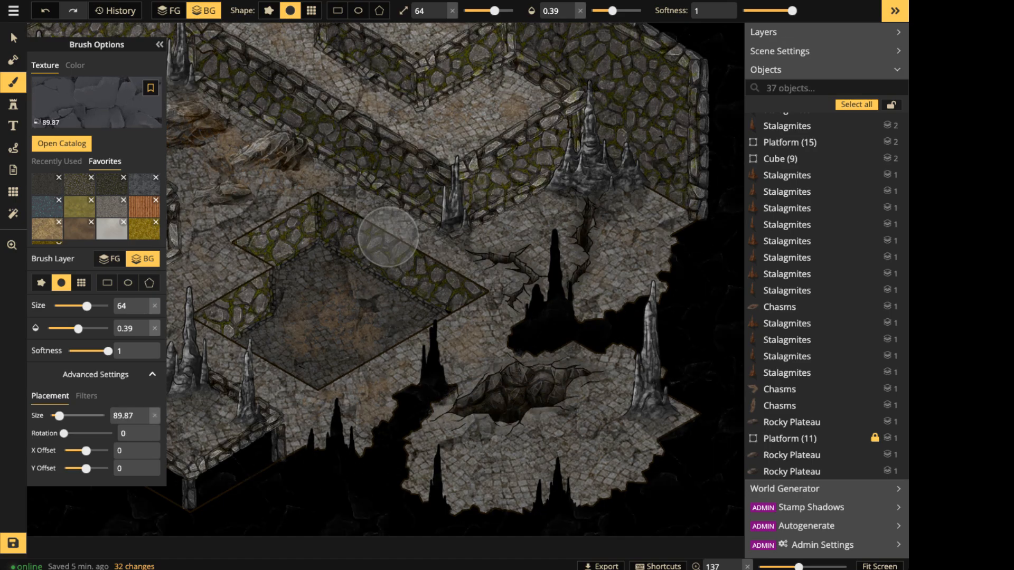
scroll(388, 237, "down", 1, "alt")
scroll(388, 237, "up", 4, "alt")
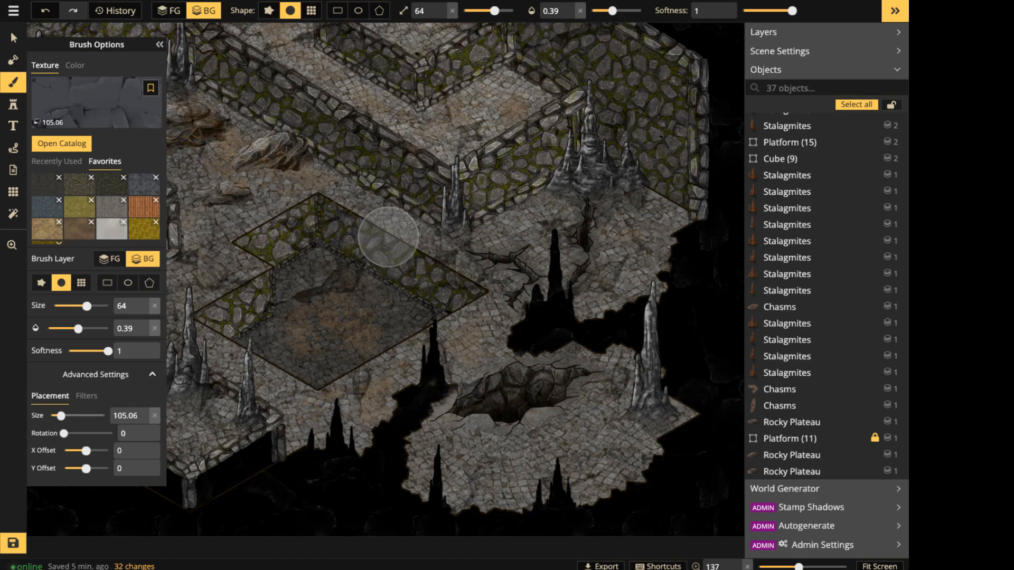
scroll(389, 237, "down", 3, "alt")
scroll(389, 237, "down", 3, "alt")
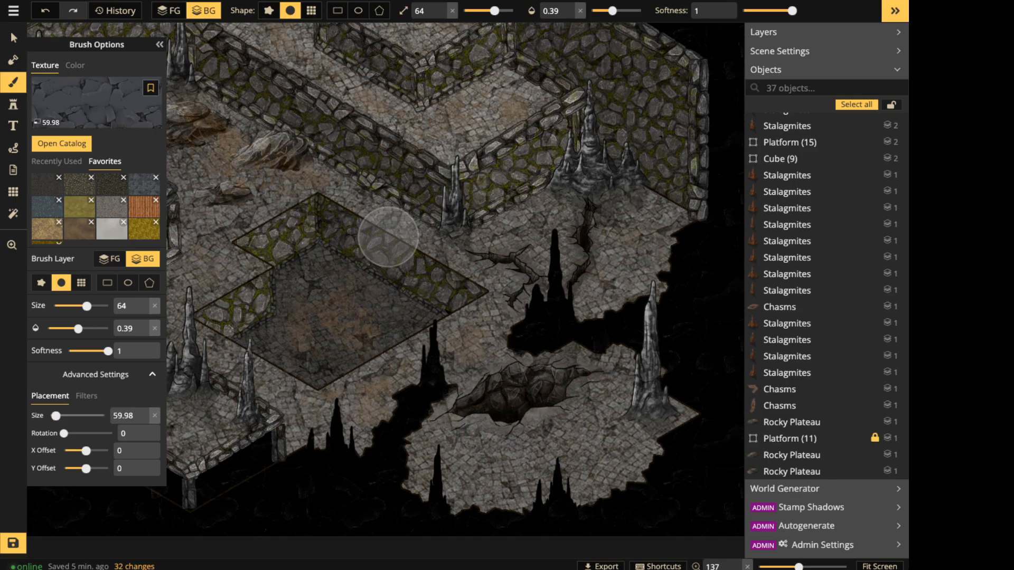
scroll(388, 237, "down", 1, "alt")
scroll(388, 237, "up", 2, "alt")
scroll(388, 237, "down", 2, "alt")
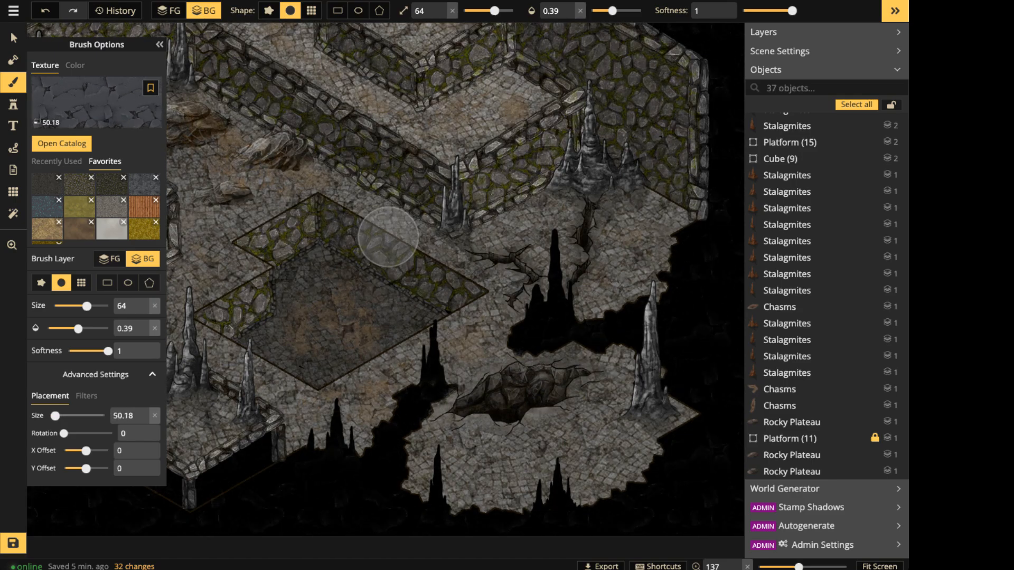
scroll(389, 238, "up", 1, "alt")
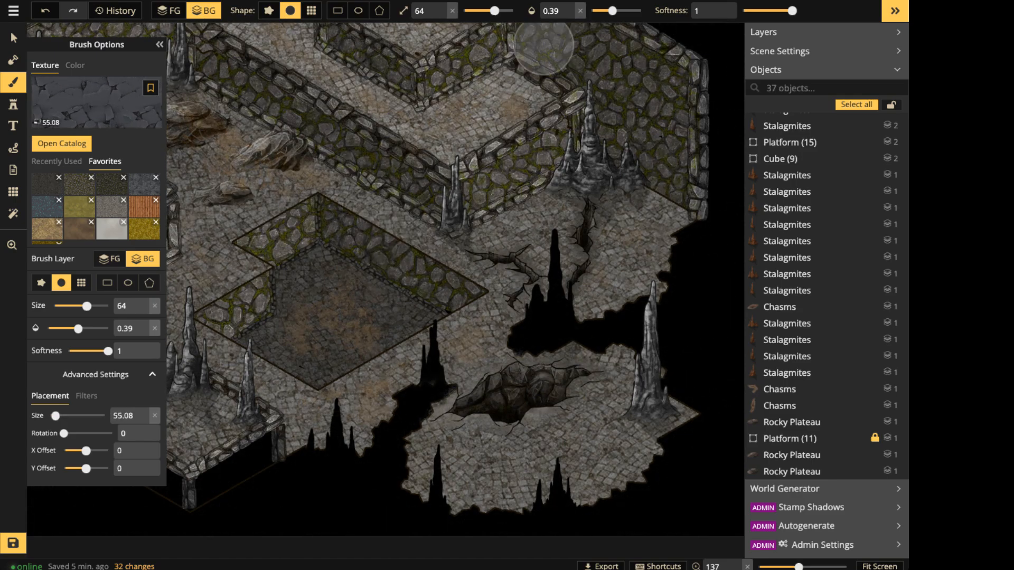
Set the brush size to 28 and the opacity to 0.41.
scroll(513, 215, "down", 3)
left_click(478, 10)
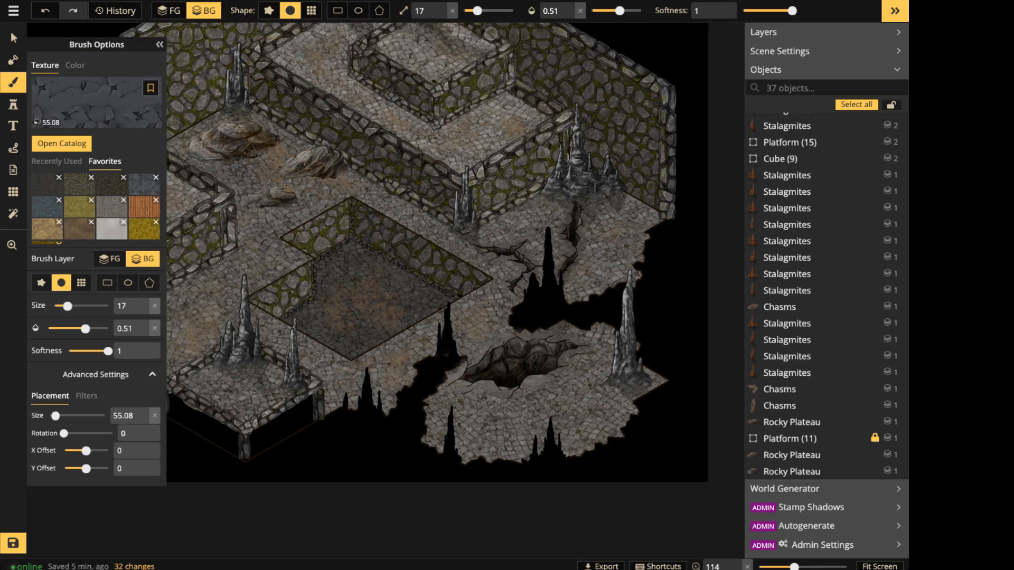
key("d")
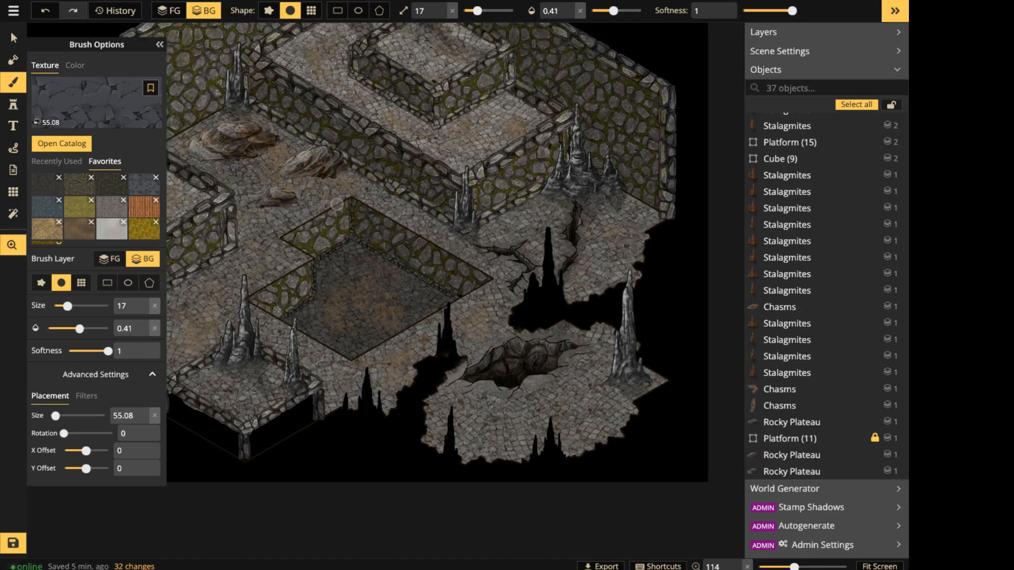
scroll(337, 205, "up", 5)
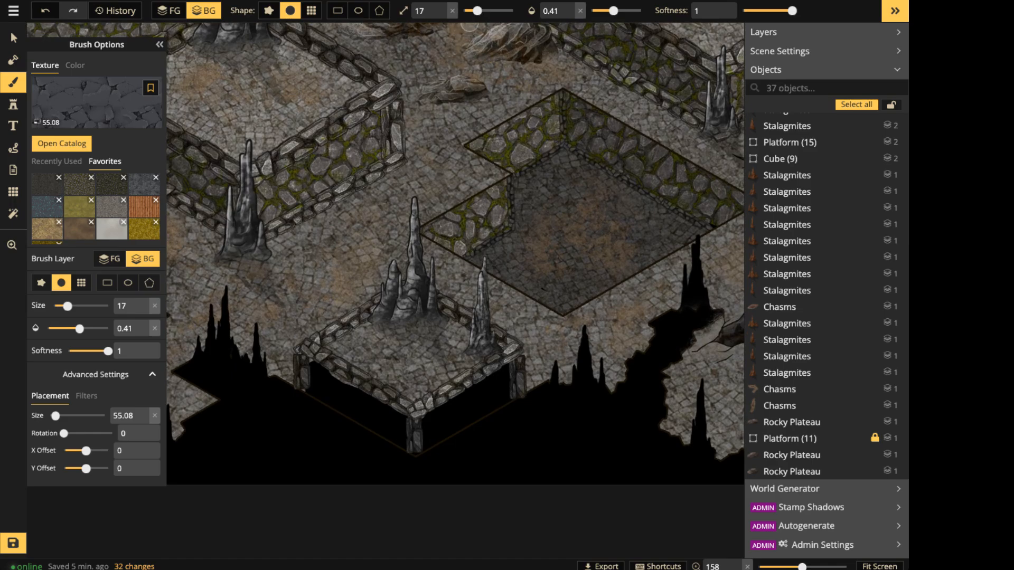
left_click_drag(479, 10, 483, 10)
Paint cracked ground on the background layer at the left edge of the front-left floor section.
key("space")
left_click_drag(304, 222, 498, 114)
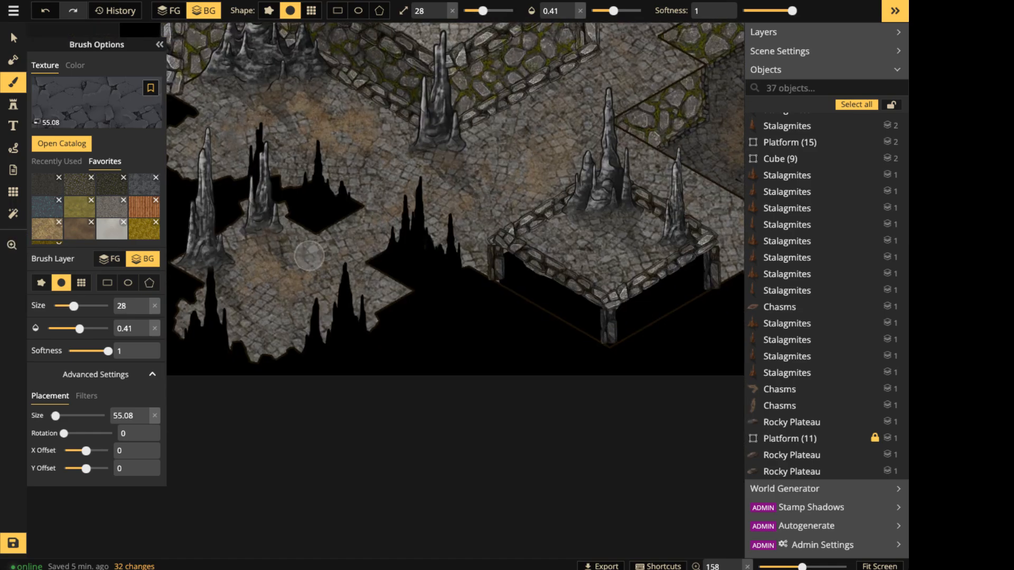
scroll(344, 264, "down", 3)
scroll(367, 295, "up", 4)
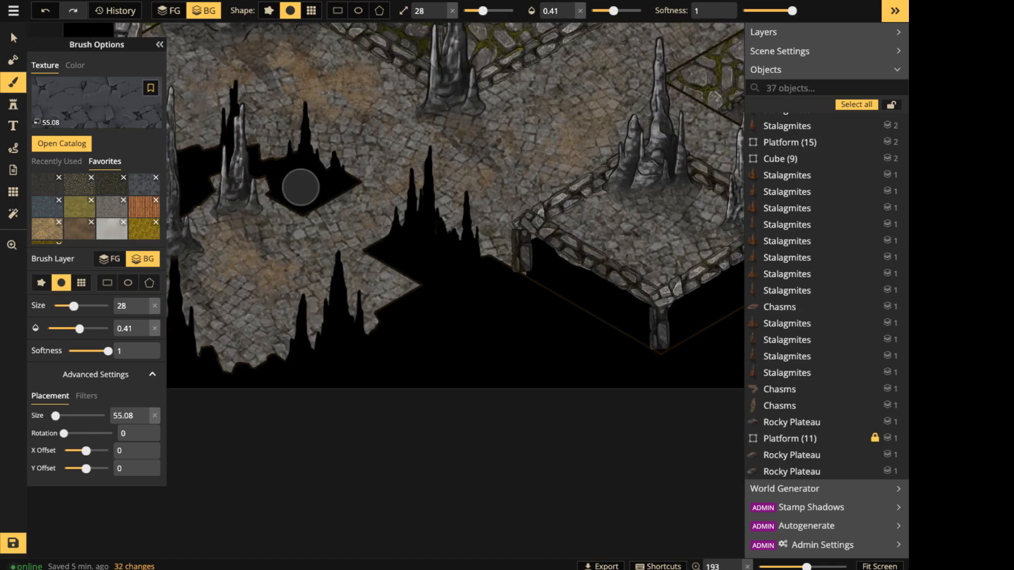
key("space")
left_click_drag(295, 181, 549, 296)
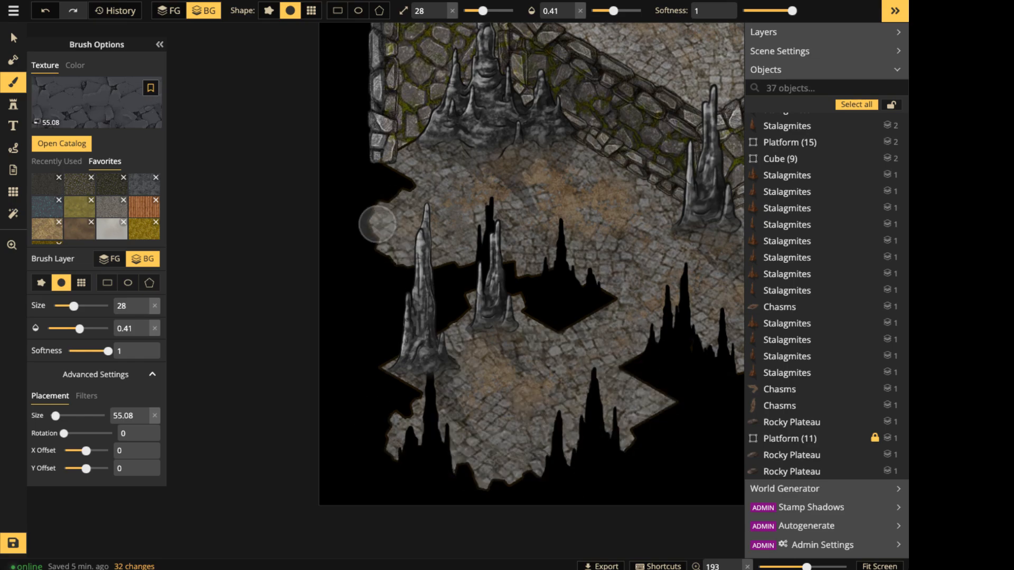
Set the brush opacity to 1, switch to the foreground layer, and paint cracked ground patches on the floor beside the front-left chasm and outer edge.
left_click(640, 11)
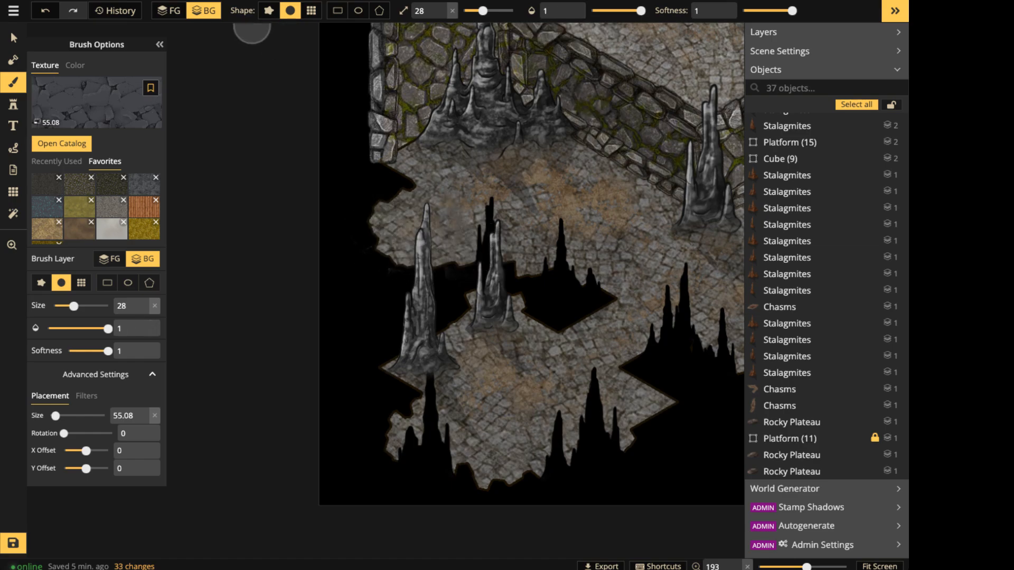
left_click(170, 10)
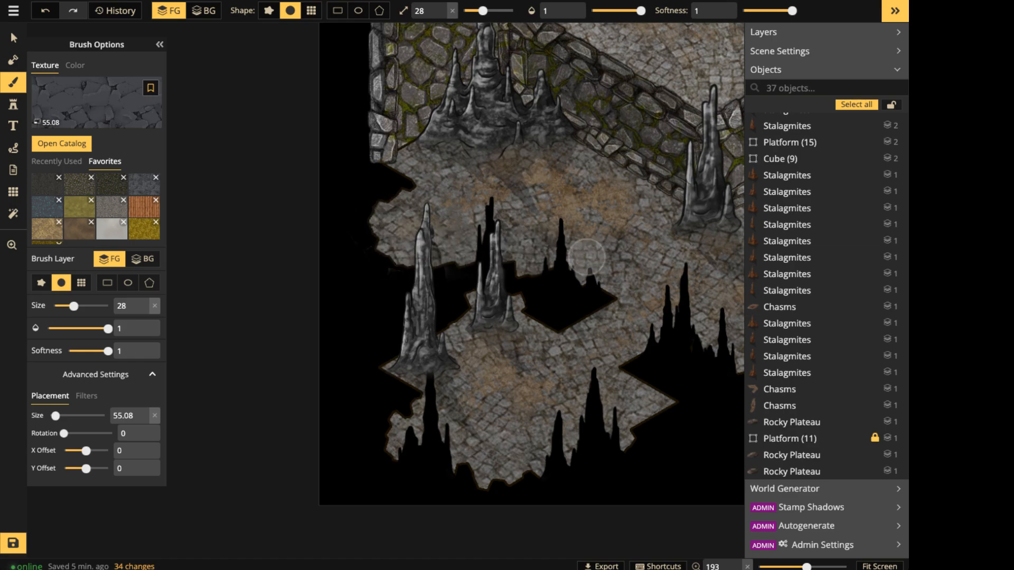
left_click_drag(654, 283, 642, 273)
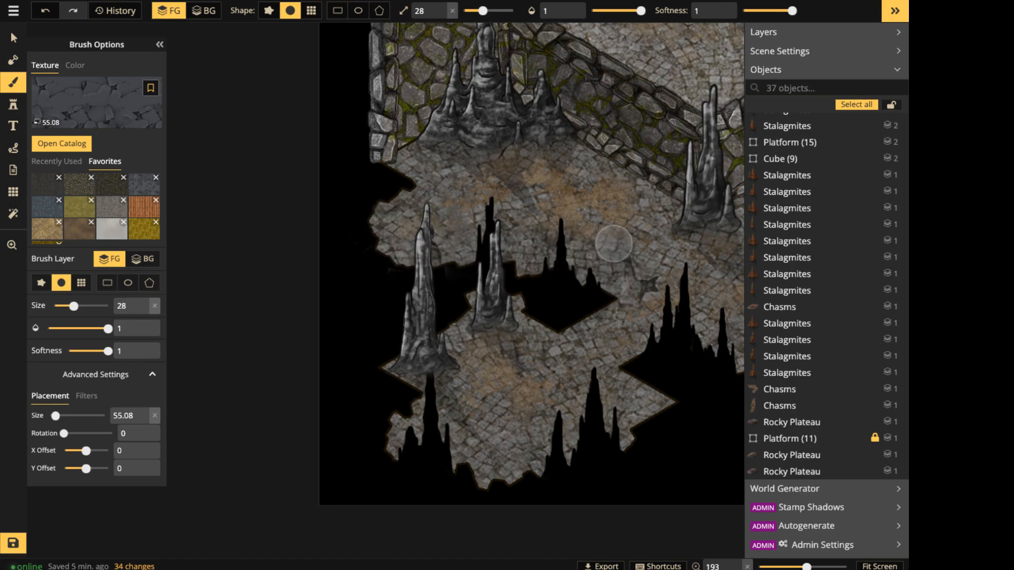
left_click(614, 244)
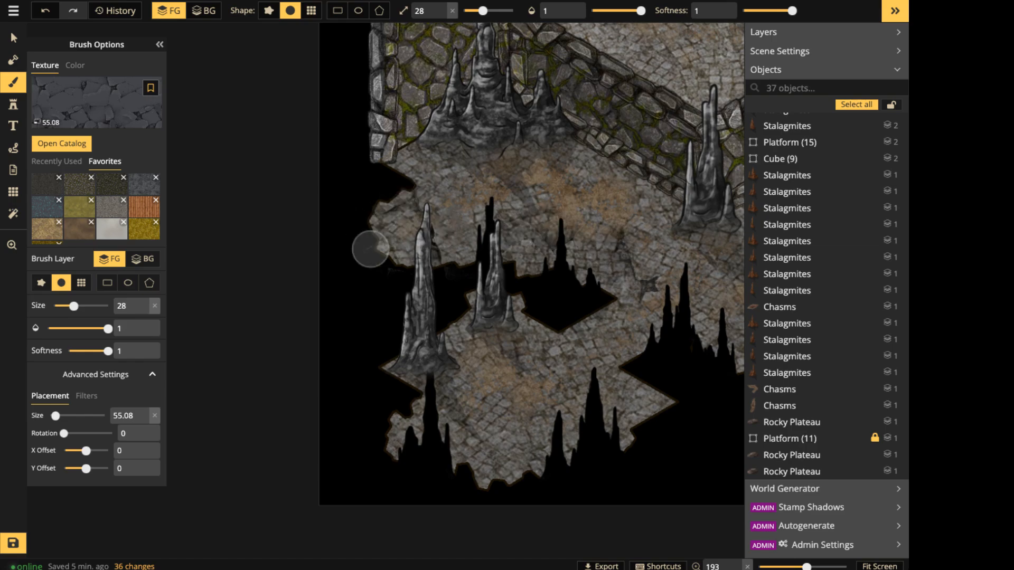
left_click_drag(381, 233, 384, 255)
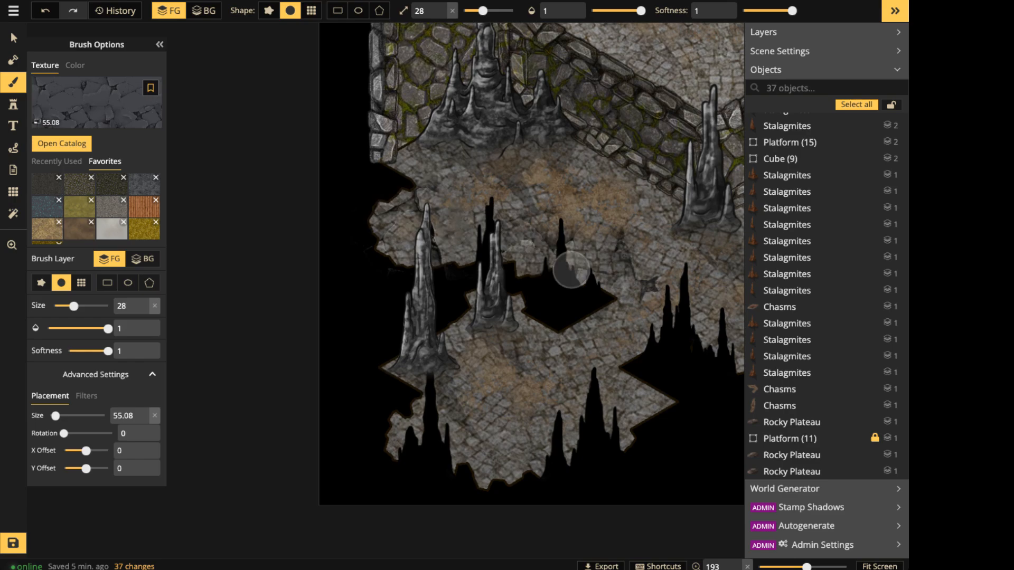
scroll(582, 391, "down", 4)
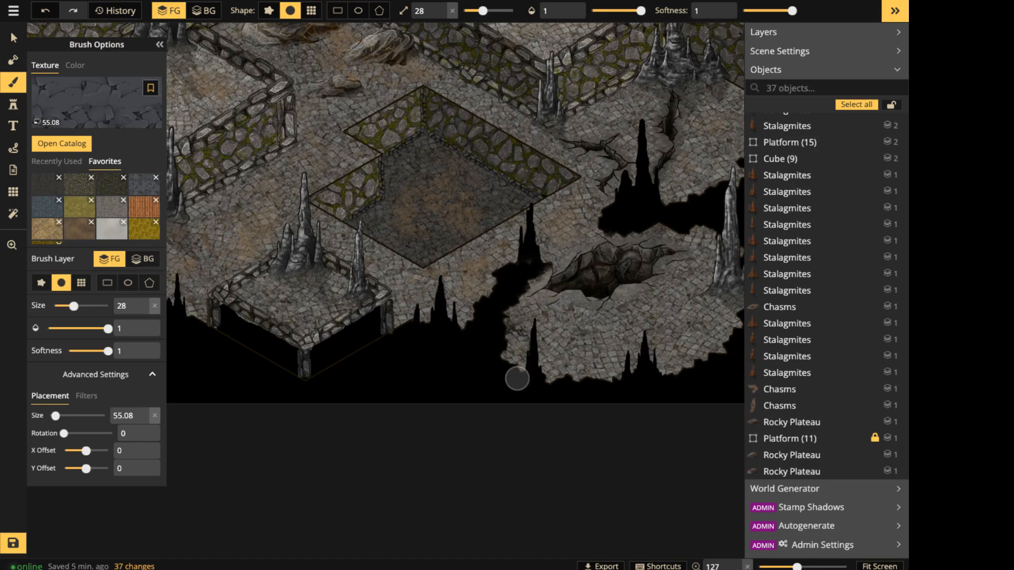
Paint cracked ground patches along the outer edge of the front-right floor section, around its stalagmite silhouettes.
left_click(616, 368)
left_click(578, 376)
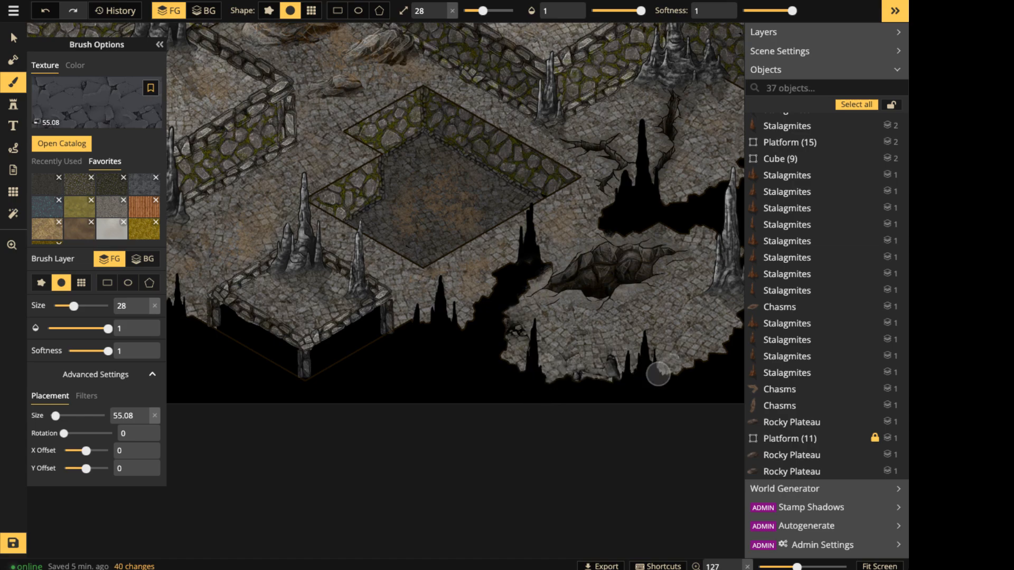
mouse_move(731, 345)
left_mouse_down()
mouse_move(657, 373)
mouse_move(726, 319)
mouse_move(732, 334)
mouse_move(649, 362)
left_mouse_up()
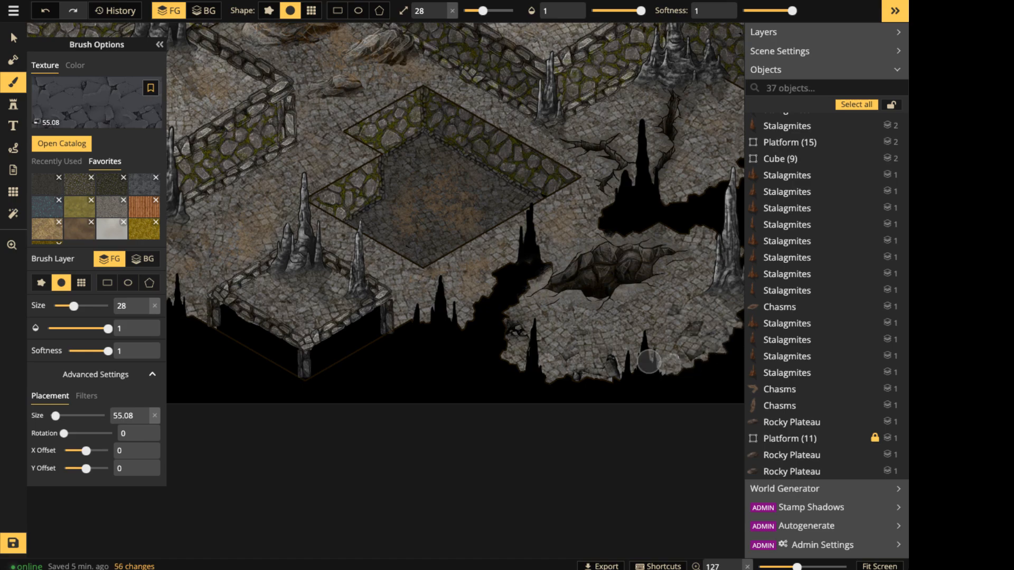
left_click(674, 337)
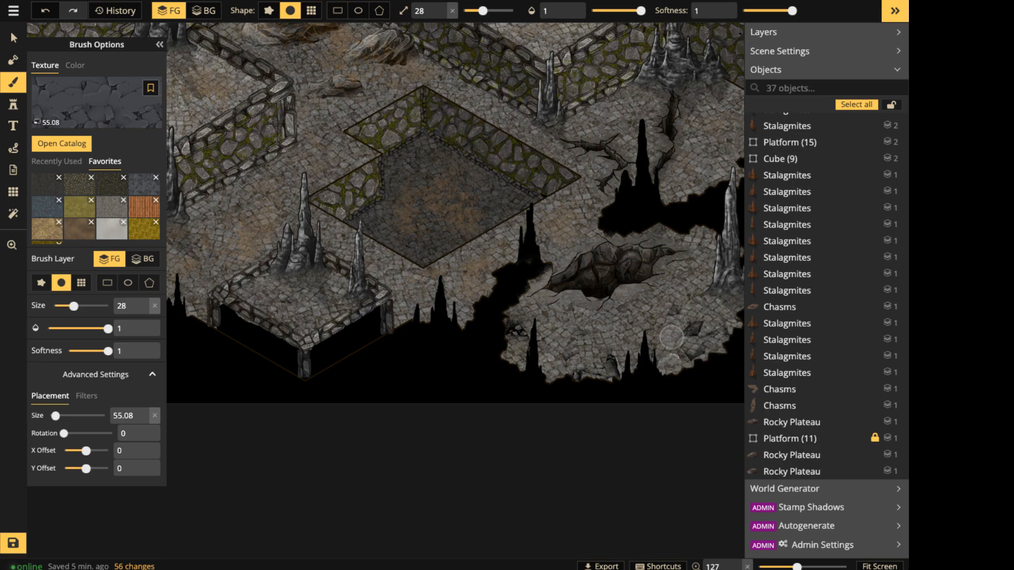
left_click_drag(710, 325, 726, 322)
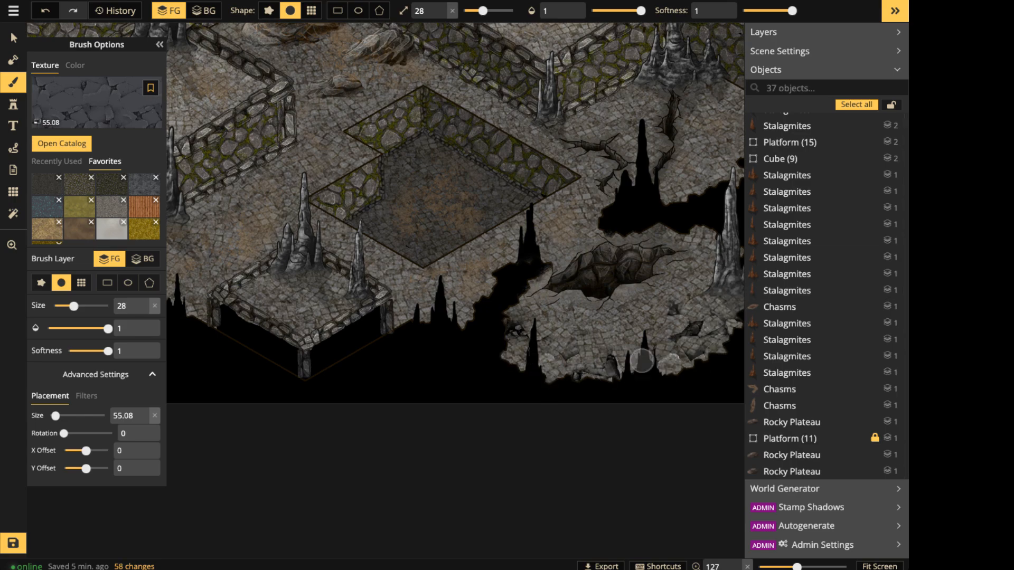
Paint cracked ground on the right-hand floor between the rear chasm crack and the cavern's broken edge.
key("space")
left_click_drag(640, 222, 530, 330)
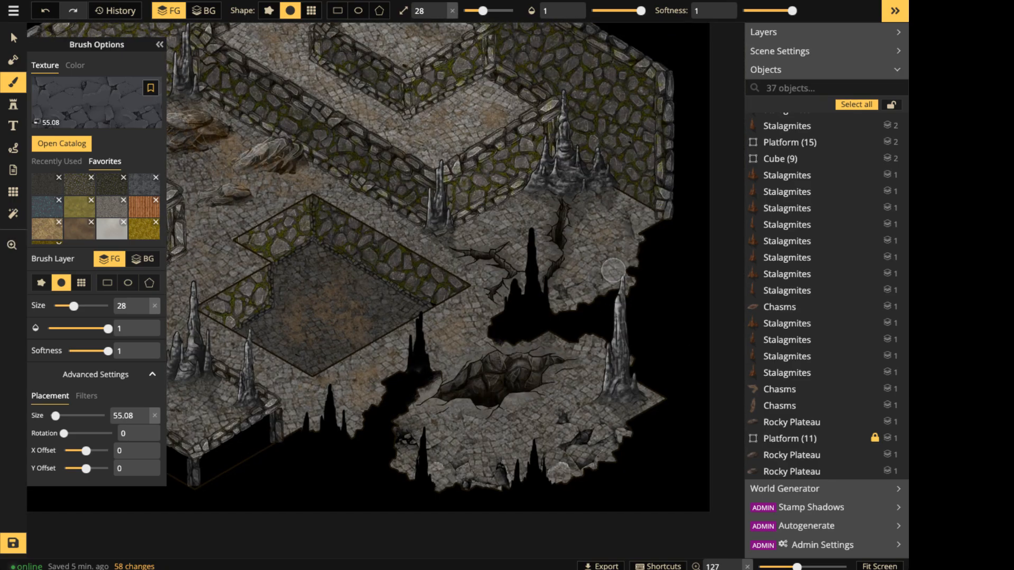
mouse_move(613, 271)
left_mouse_down()
mouse_move(645, 223)
mouse_move(547, 296)
mouse_move(597, 264)
left_mouse_up()
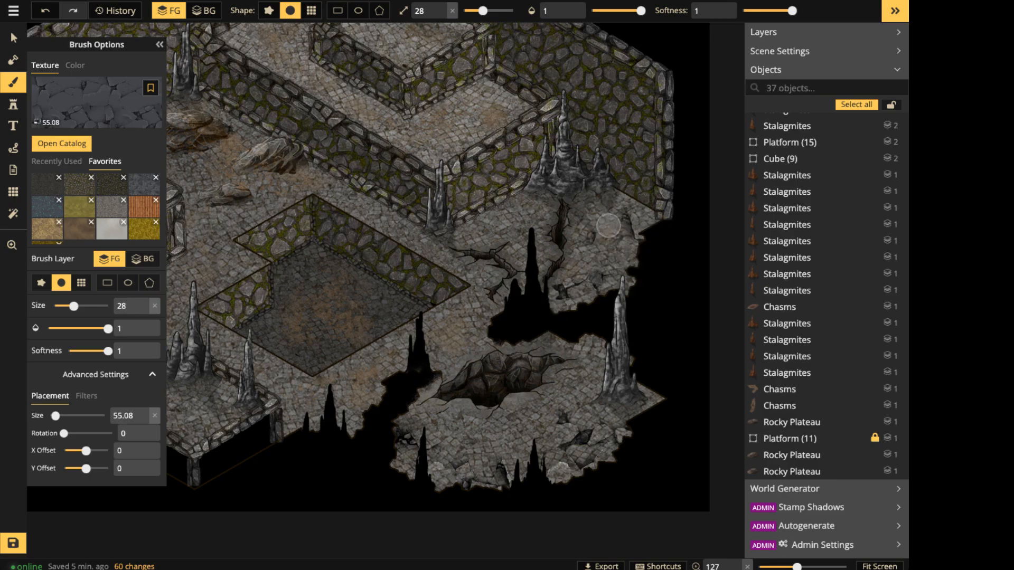
Paint cracked ground on the floor around the far-left stalagmite cluster and on the raised front platform below its stalagmites.
key("space")
mouse_move(403, 270)
left_mouse_down()
mouse_move(475, 261)
mouse_move(690, 275)
left_mouse_up()
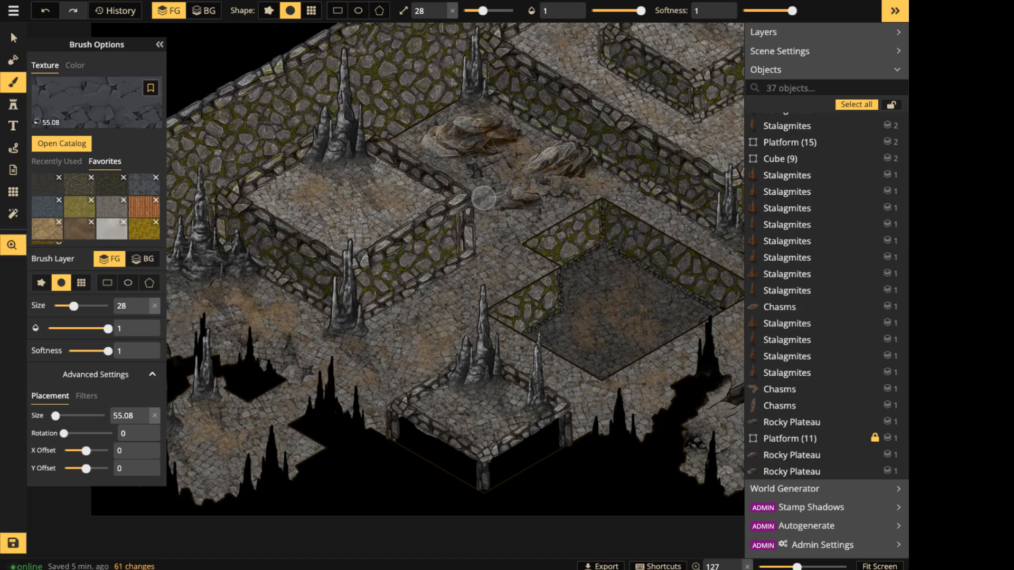
middle_click_drag(259, 238, 436, 216)
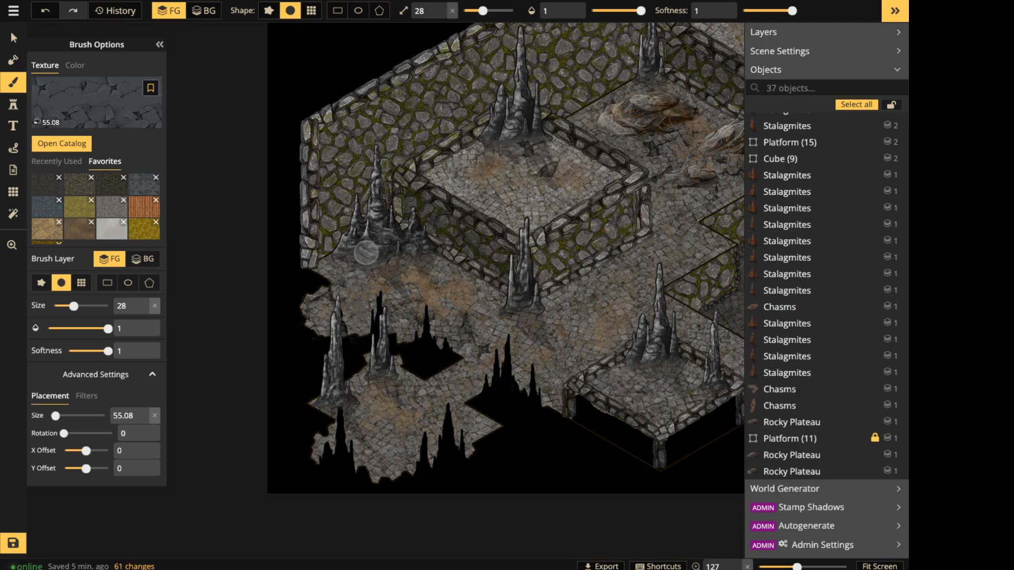
mouse_move(355, 265)
left_mouse_down()
mouse_move(374, 279)
mouse_move(443, 279)
left_mouse_up()
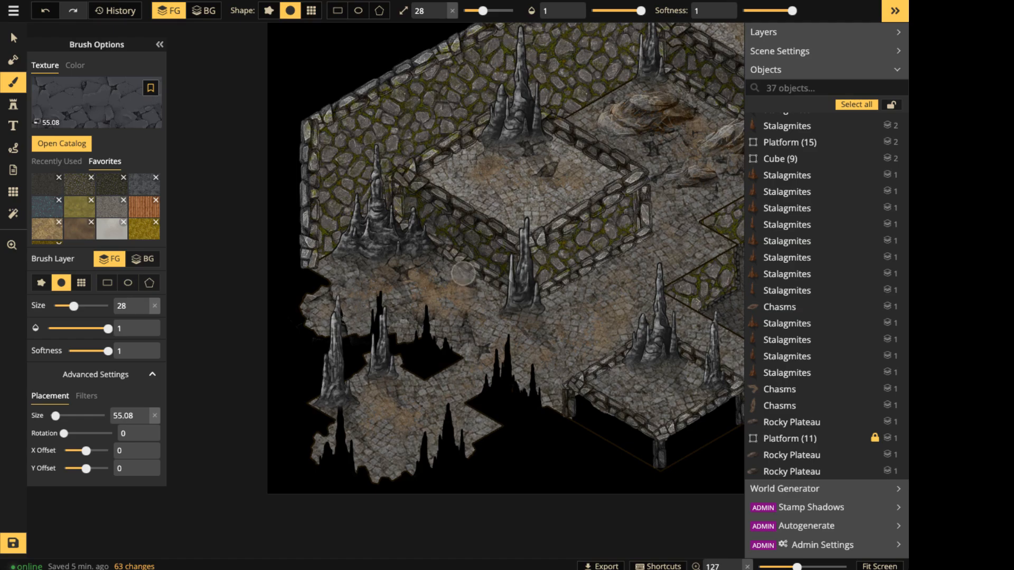
scroll(464, 274, "up", 5)
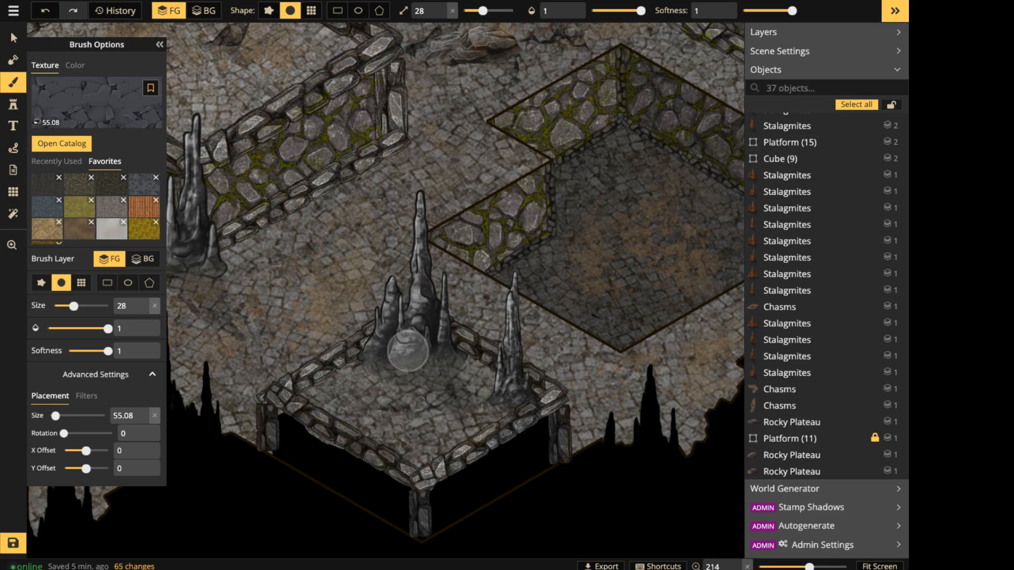
mouse_move(423, 362)
left_mouse_down()
mouse_move(430, 400)
mouse_move(438, 353)
mouse_move(401, 346)
mouse_move(414, 385)
mouse_move(450, 423)
left_mouse_up()
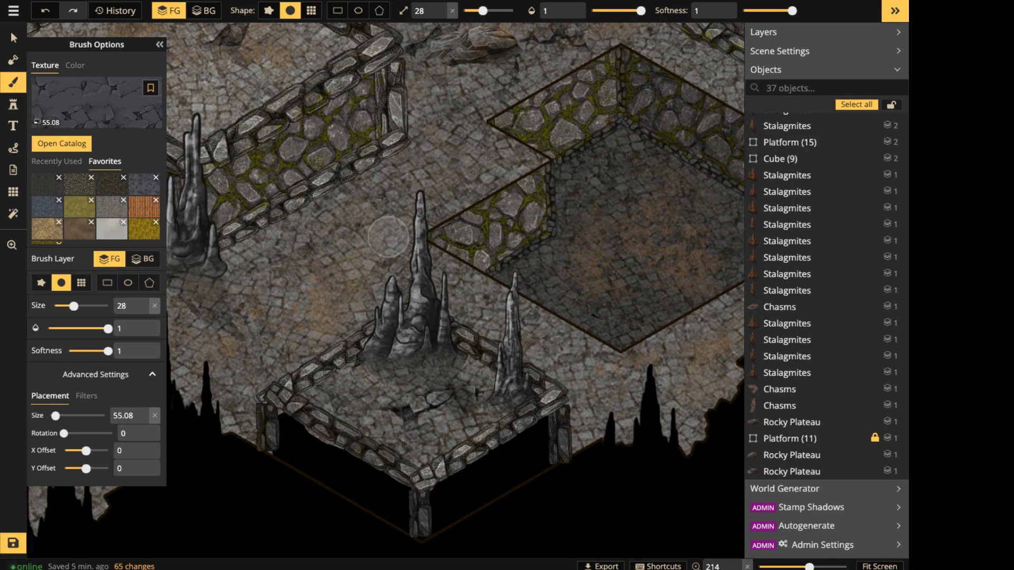
scroll(388, 237, "up", 5, "shift")
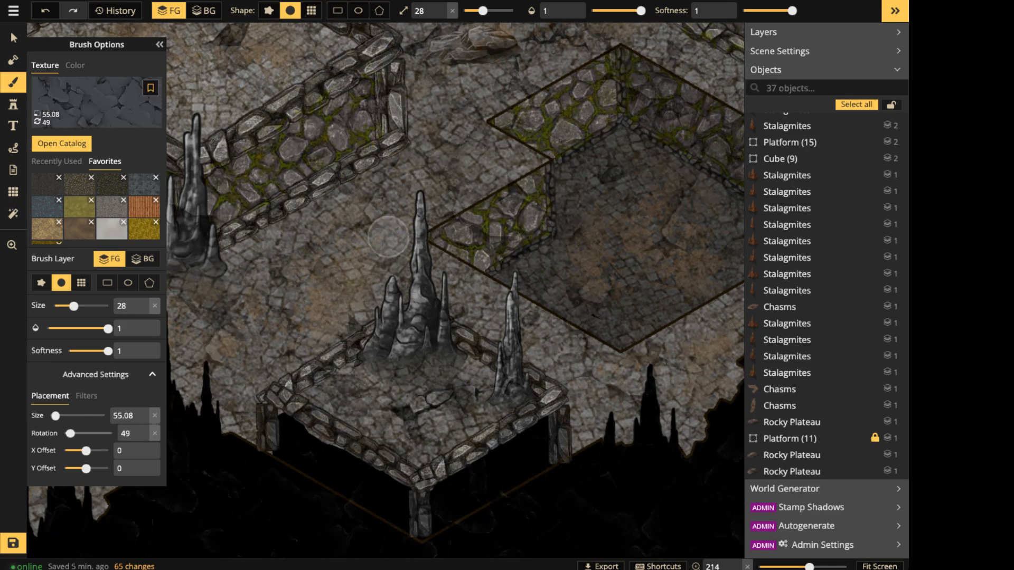
scroll(388, 237, "down", 2, "shift")
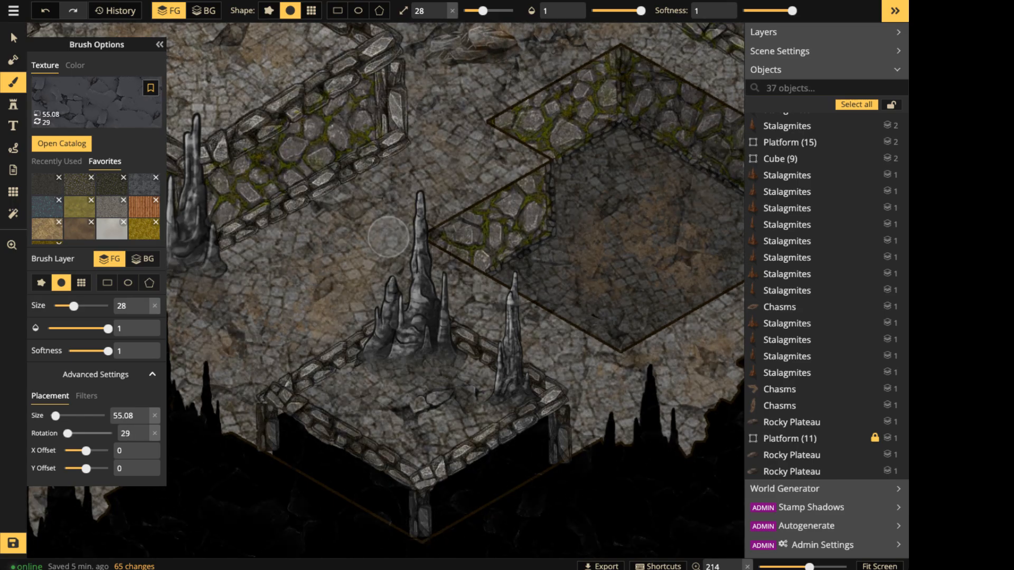
scroll(388, 237, "down", 2, "shift")
scroll(389, 237, "down", 1, "shift")
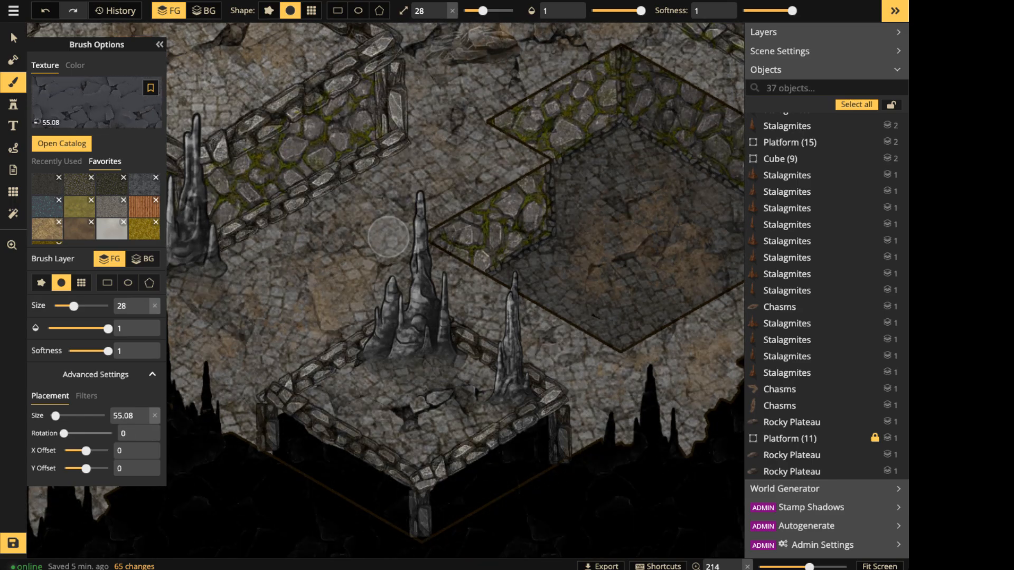
Set the texture's X offset to 24.6 and Y offset to 14.8, and paint cracked ground beside the front platform's stalagmites.
scroll(388, 237, "up", 3, "alt")
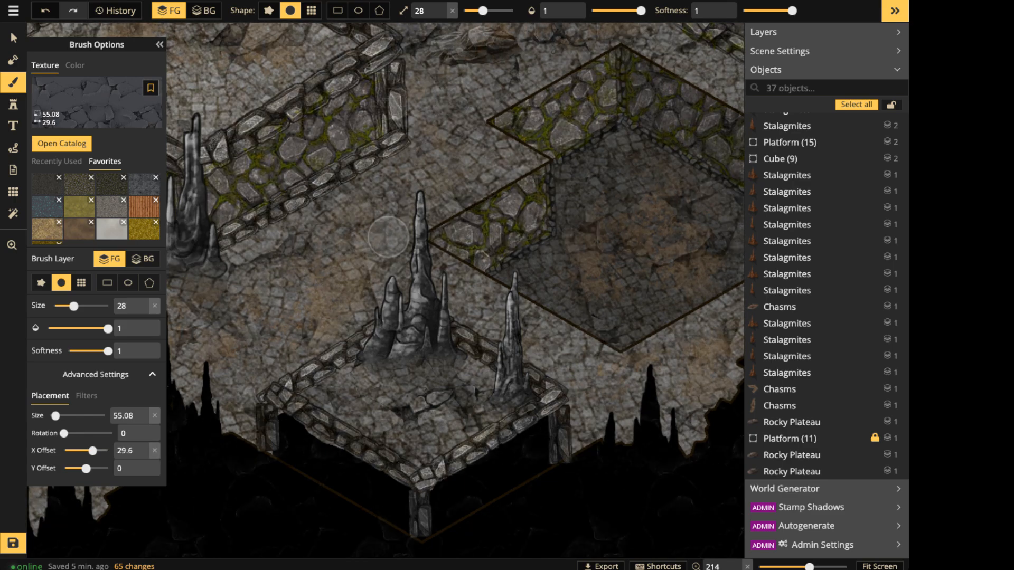
scroll(388, 237, "up", 6)
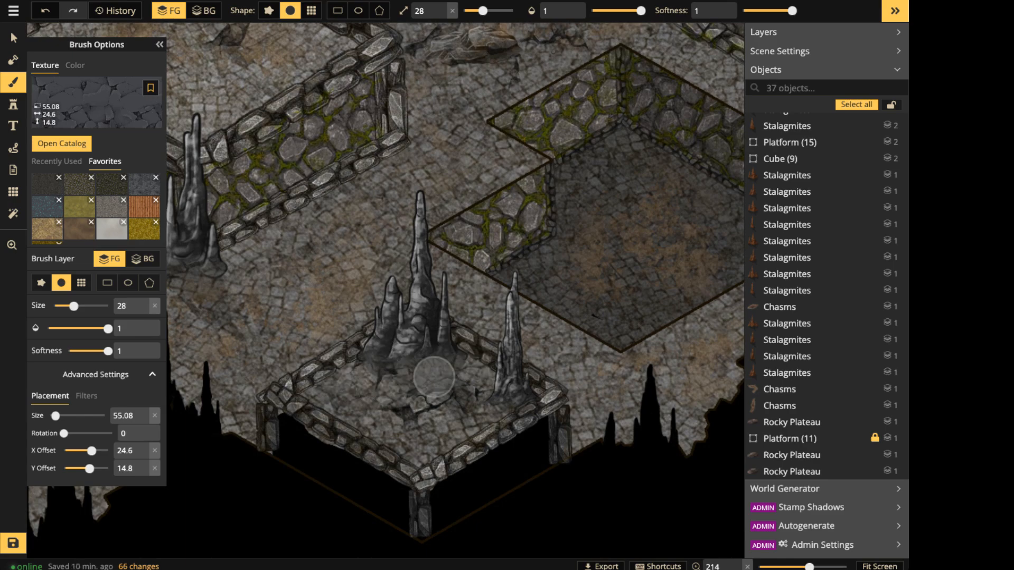
left_click_drag(512, 397, 503, 408)
Paint cracked ground at the base of the stalagmite standing at the front corner of the left raised platform.
key("space")
left_click_drag(501, 267, 703, 207)
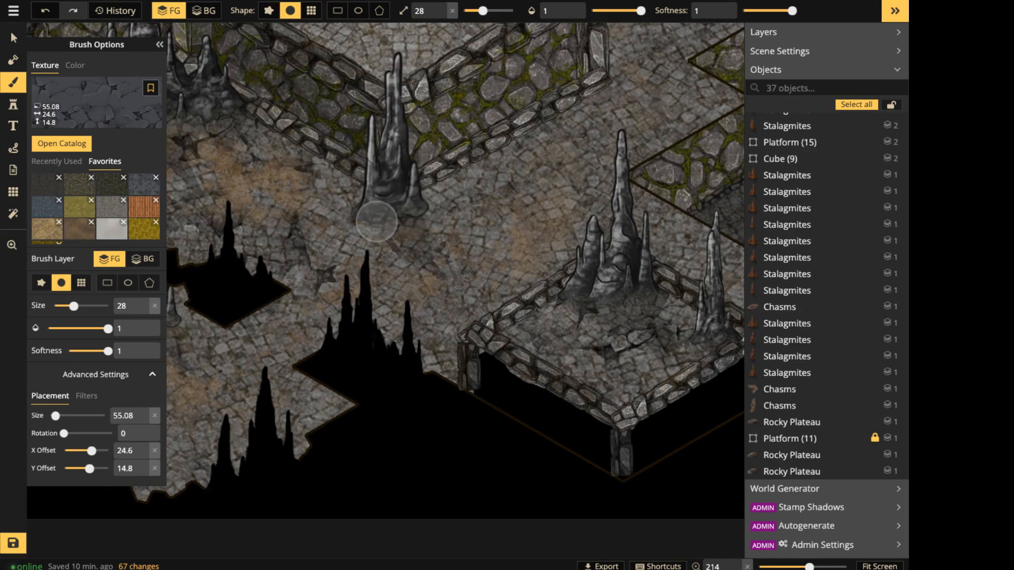
mouse_move(377, 221)
left_mouse_down()
mouse_move(417, 226)
mouse_move(409, 231)
left_mouse_up()
Paint cracked ground patches below the stalagmites on both levels of the rear stepped platform.
key("space")
mouse_move(626, 203)
left_mouse_down()
mouse_move(621, 212)
mouse_move(214, 283)
mouse_move(273, 262)
left_mouse_up()
key("space")
mouse_move(497, 61)
left_mouse_down()
mouse_move(445, 162)
mouse_move(456, 159)
left_mouse_up()
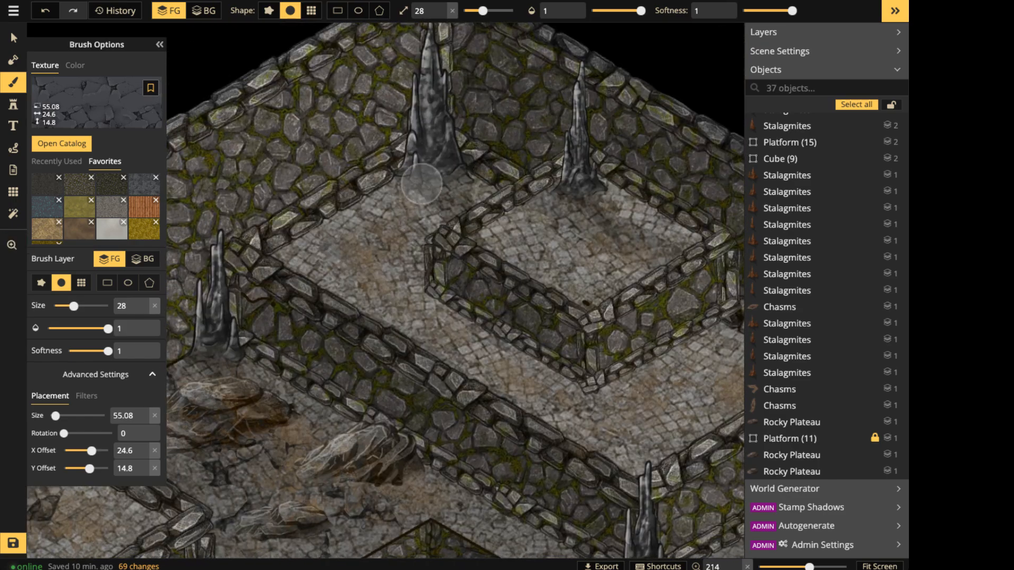
left_click(386, 204)
left_click(395, 221)
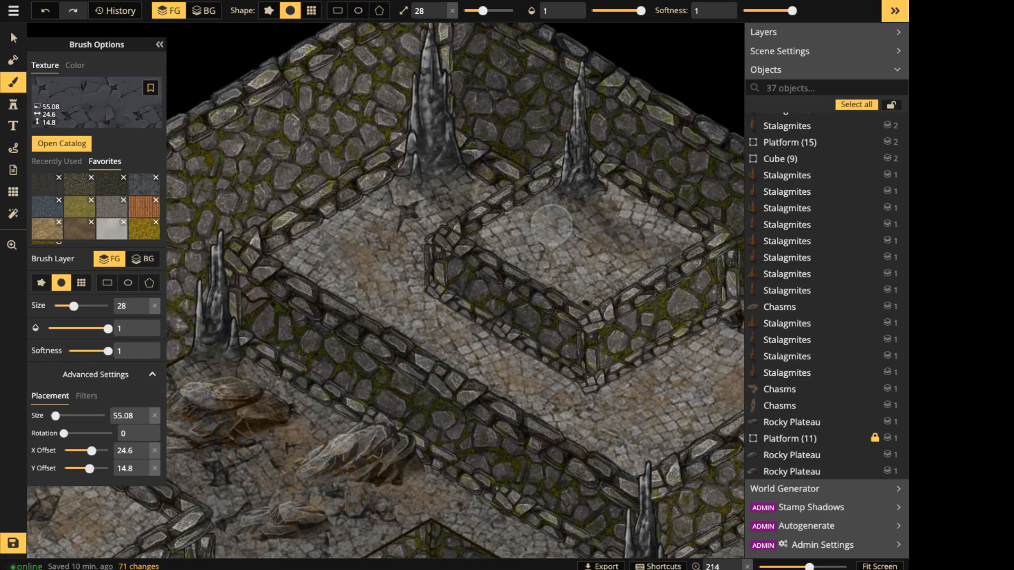
left_click_drag(530, 216, 548, 223)
mouse_move(594, 197)
left_mouse_down()
mouse_move(566, 197)
mouse_move(612, 220)
left_mouse_up()
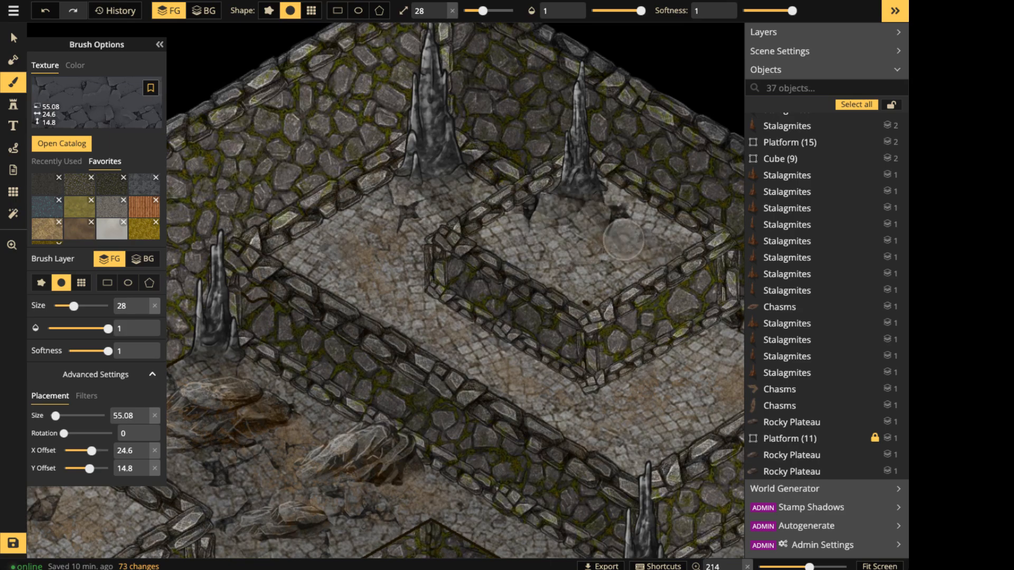
left_click(408, 203)
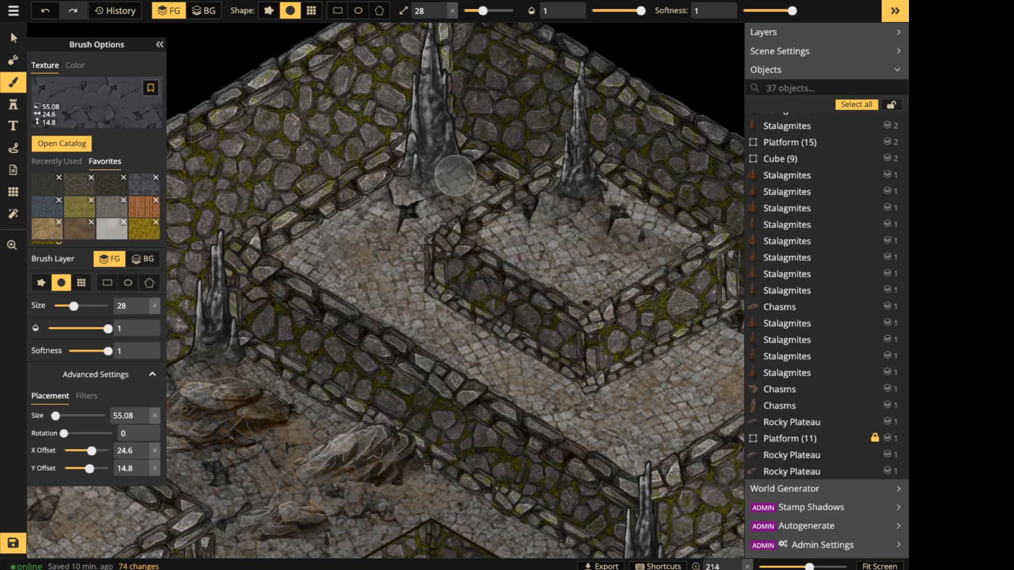
Paint cracked ground around the right-hand stalagmite cluster and beside the stalagmite at the rear platform's front corner.
key("space")
mouse_move(471, 165)
left_mouse_down()
mouse_move(385, 6)
mouse_move(285, 45)
left_mouse_up()
left_click_drag(655, 310, 587, 159)
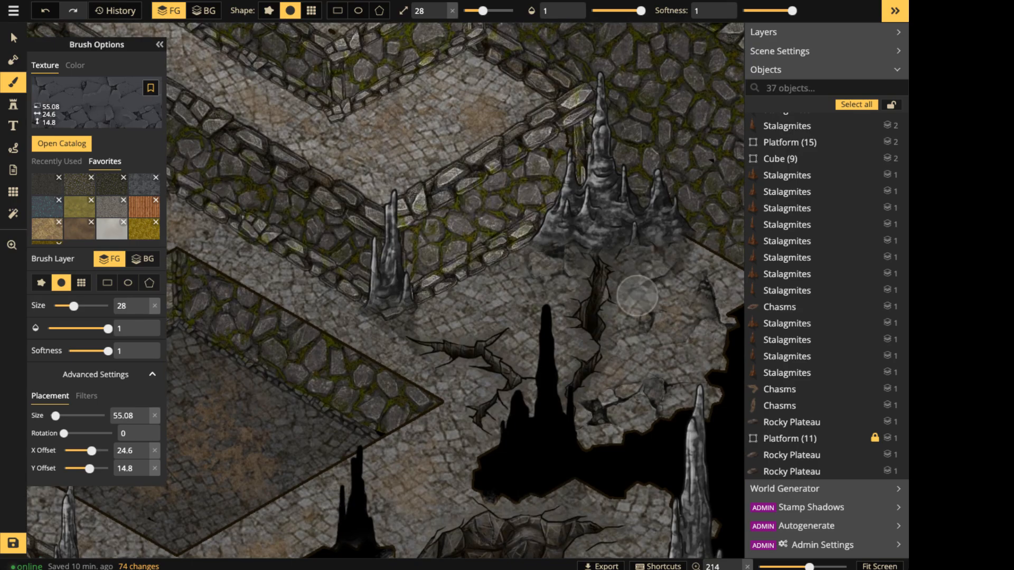
left_click(683, 271)
left_click(576, 260)
left_click(341, 313)
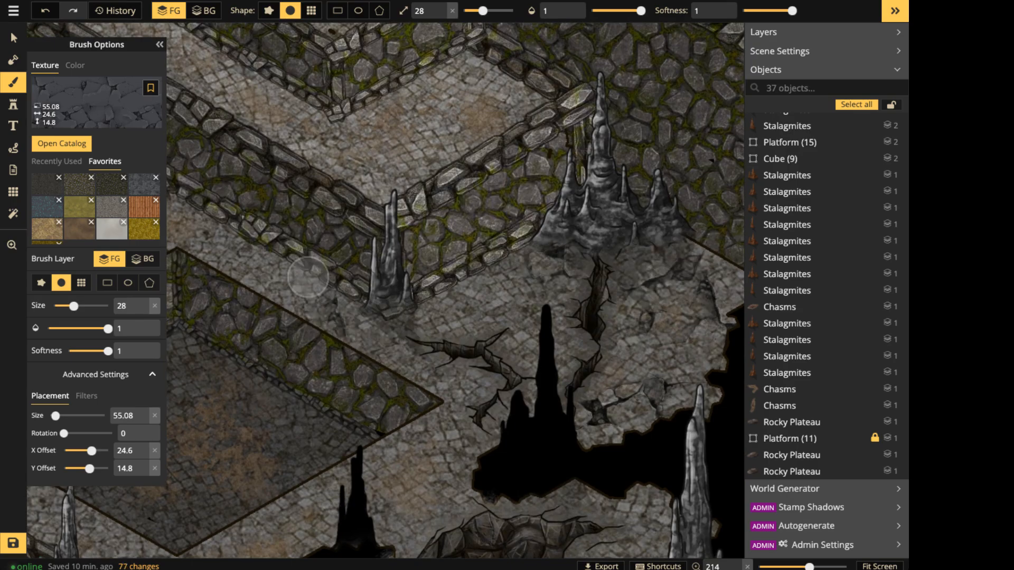
Paint a cracked ground patch on the front floor edge between the raised front platform and the front-right section.
scroll(236, 262, "down", 2)
scroll(240, 268, "down", 3)
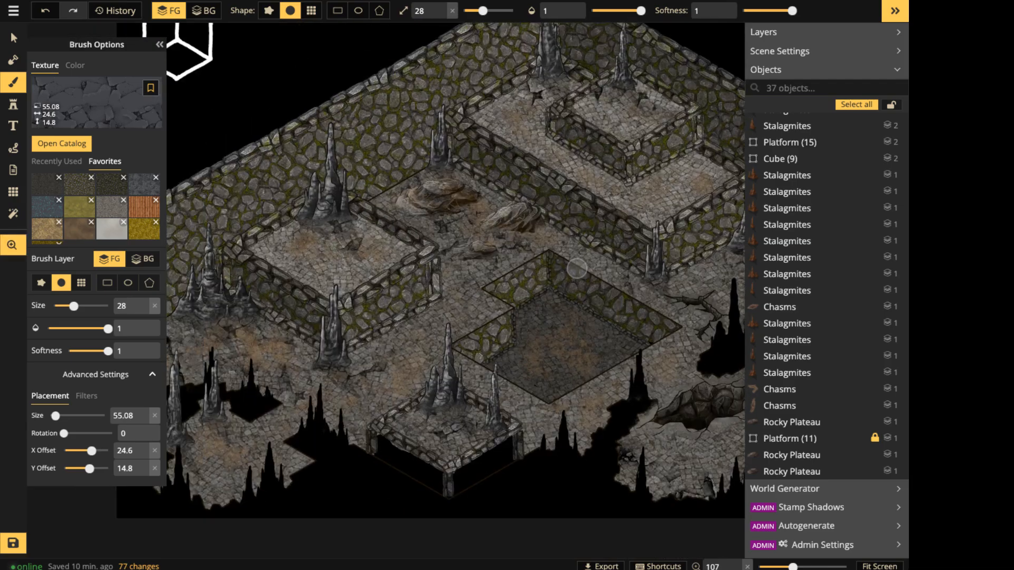
scroll(347, 153, "down", 3)
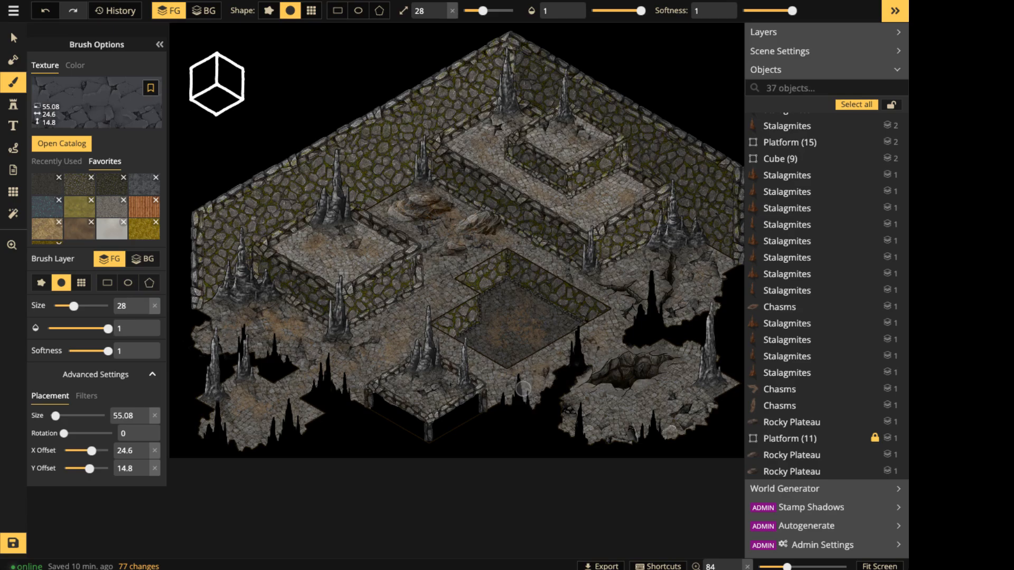
left_click(506, 408)
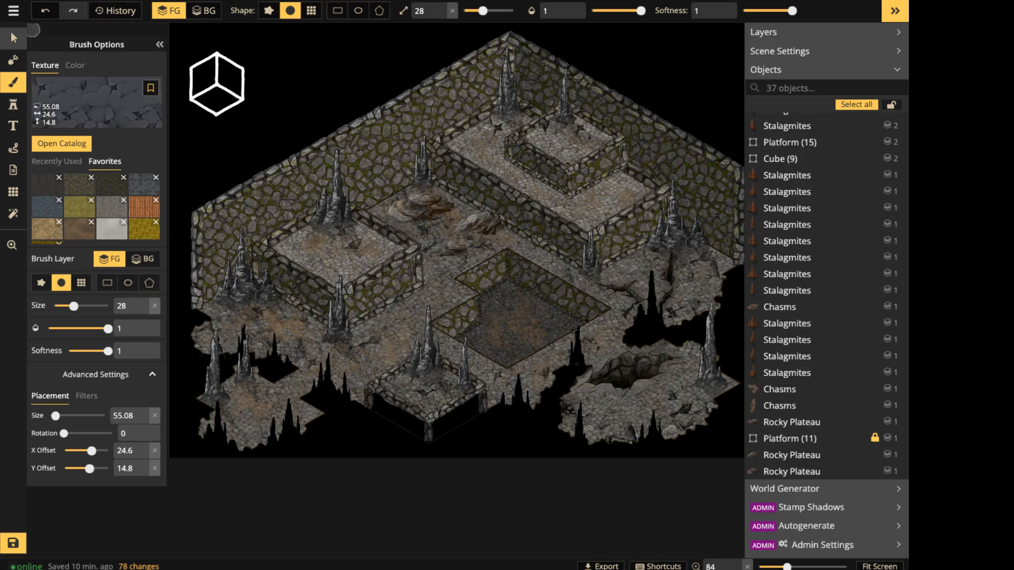
Switch from the brush to the selection tool and save the map.
left_click(13, 37)
scroll(13, 245, "down", 3)
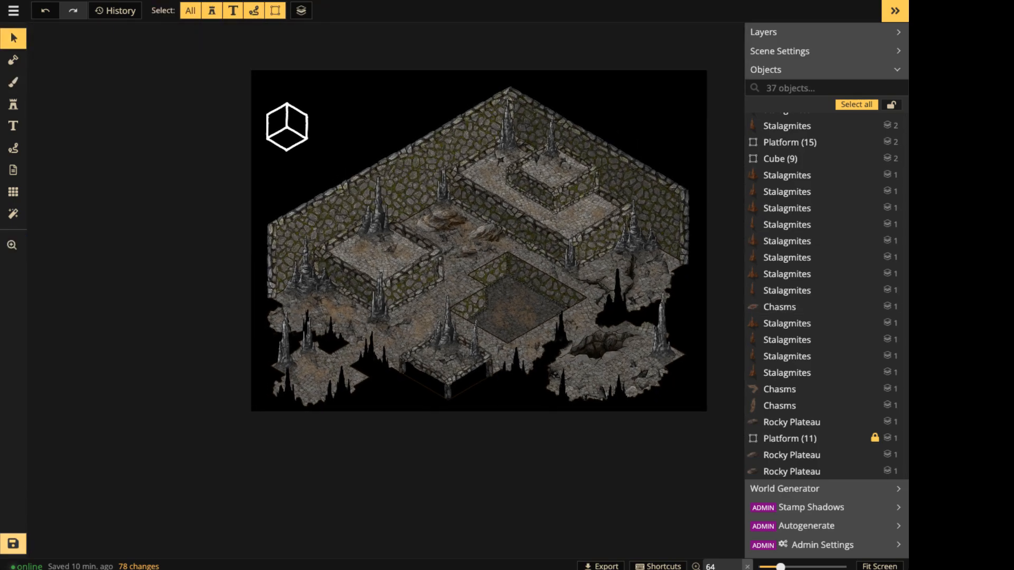
key("ctrl+s")
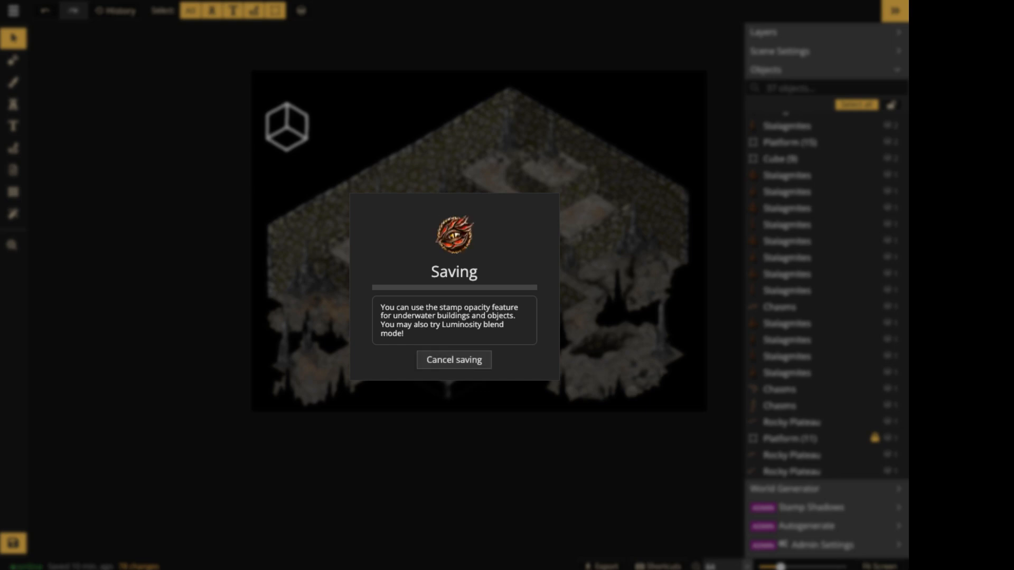
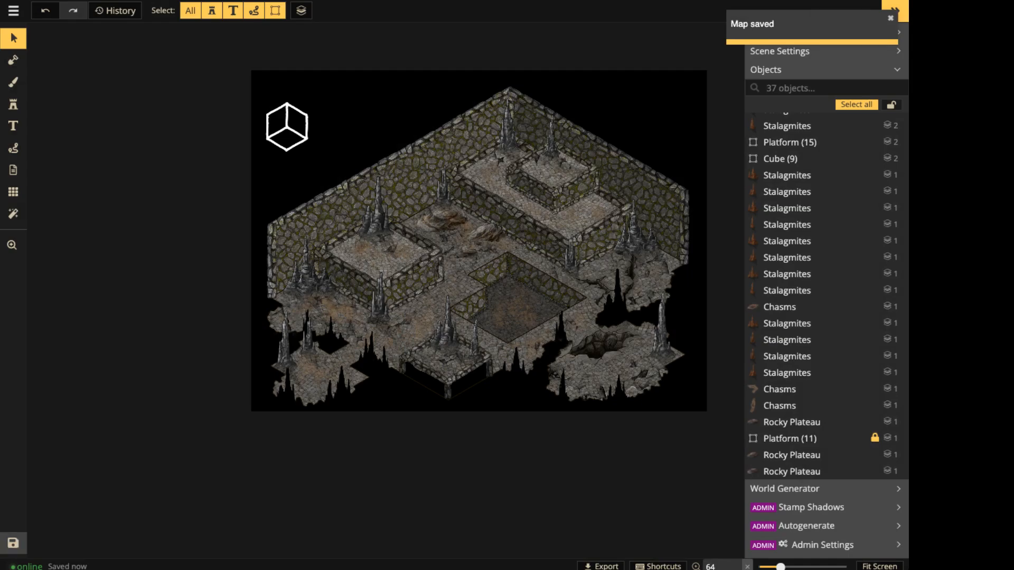
scroll(449, 239, "up", 5)
left_click_drag(449, 239, 321, 230)
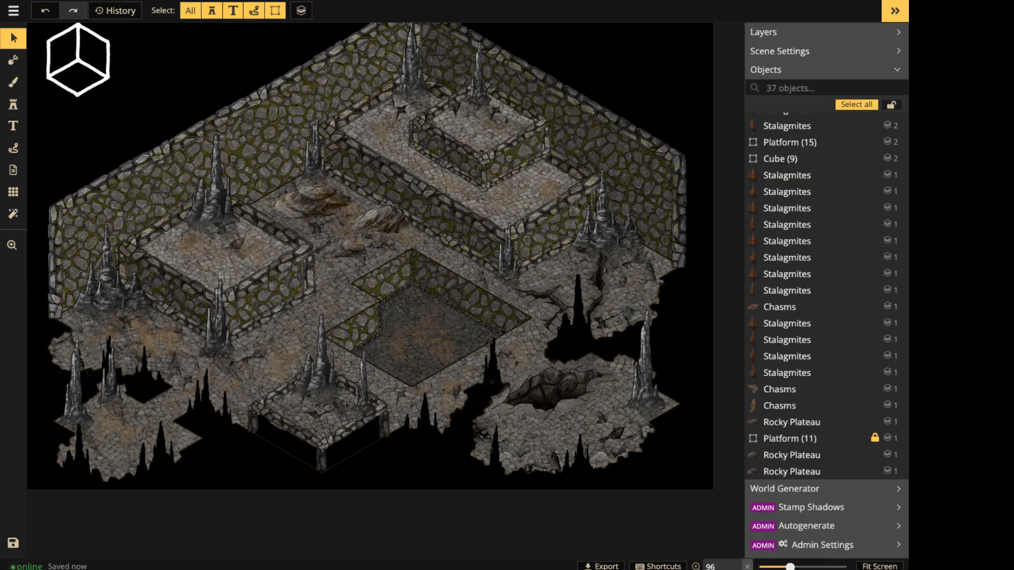
scroll(401, 227, "down", 1)
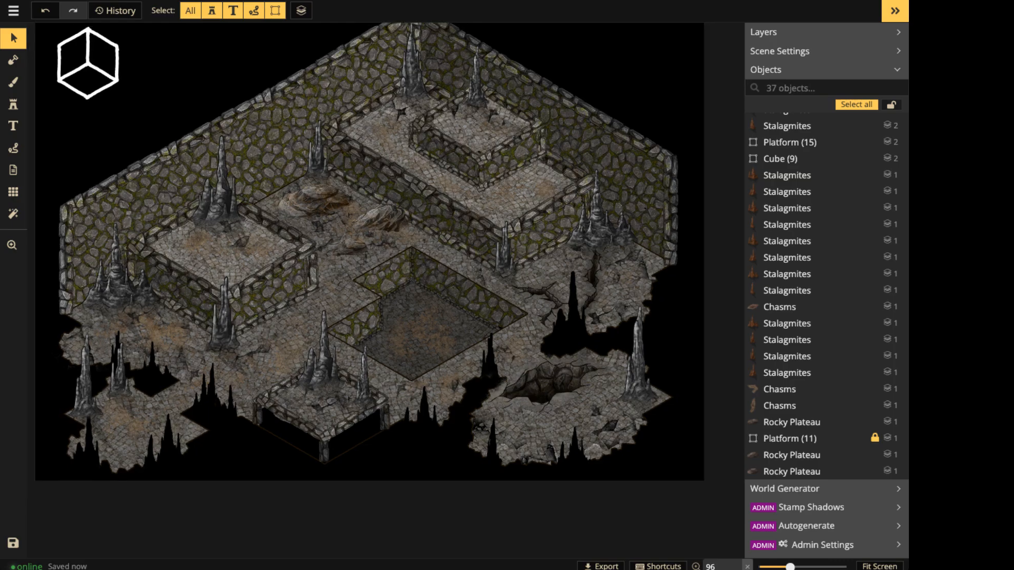
left_click_drag(401, 227, 467, 228)
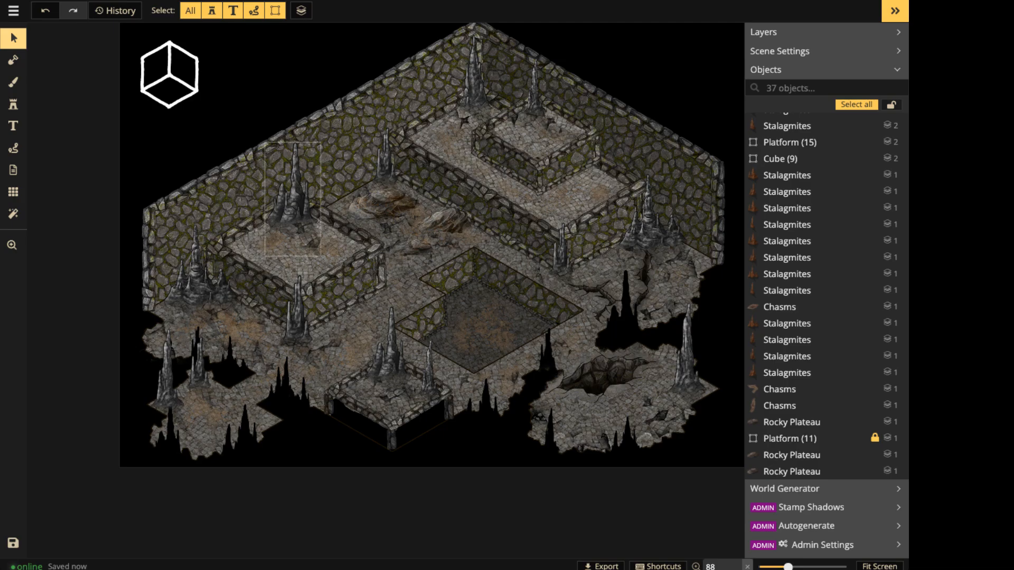
Select the Walls (10) group in the object list and open it for editing.
left_click(790, 139)
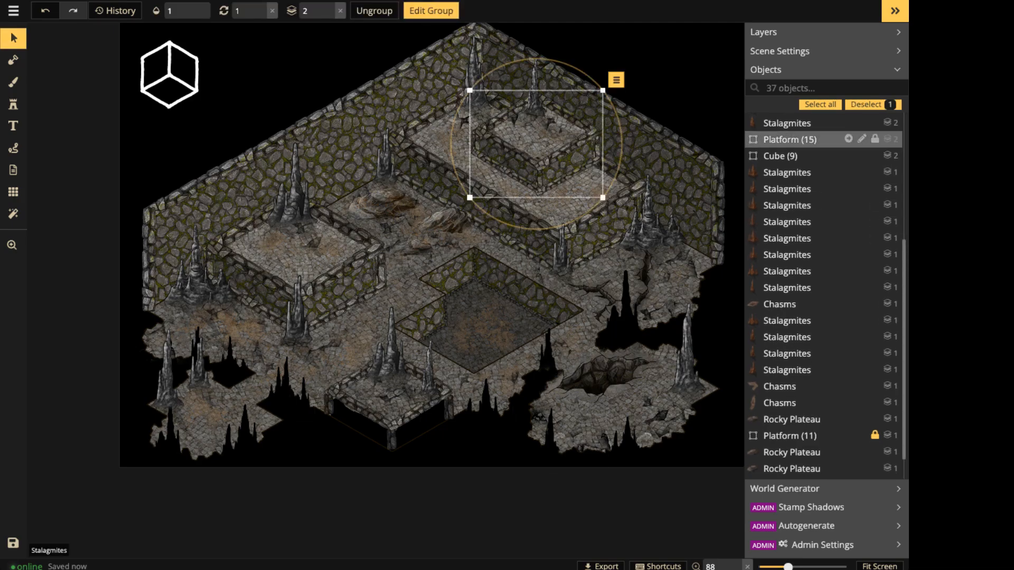
scroll(824, 308, "down", 3)
left_click(784, 456)
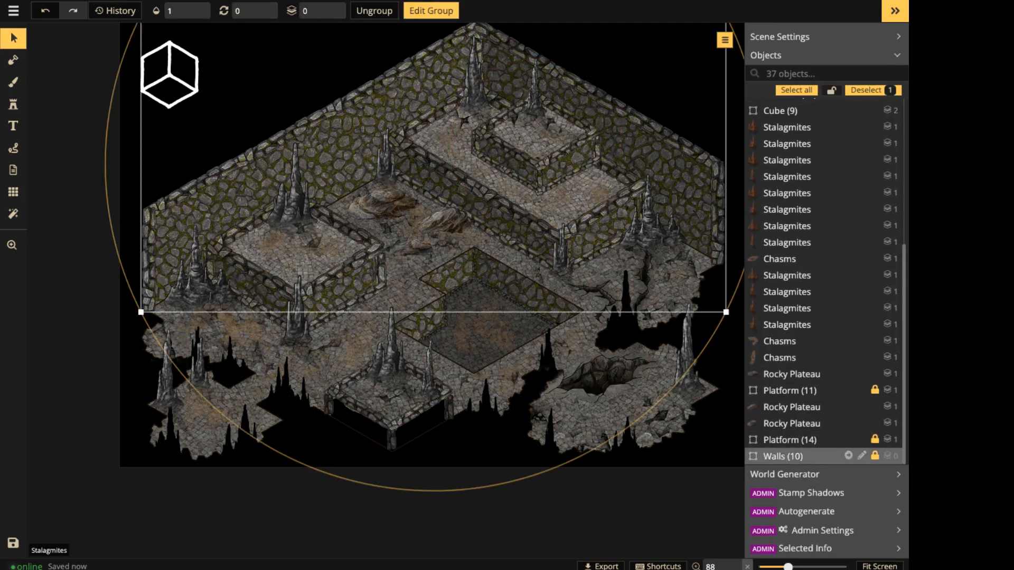
left_click(431, 11)
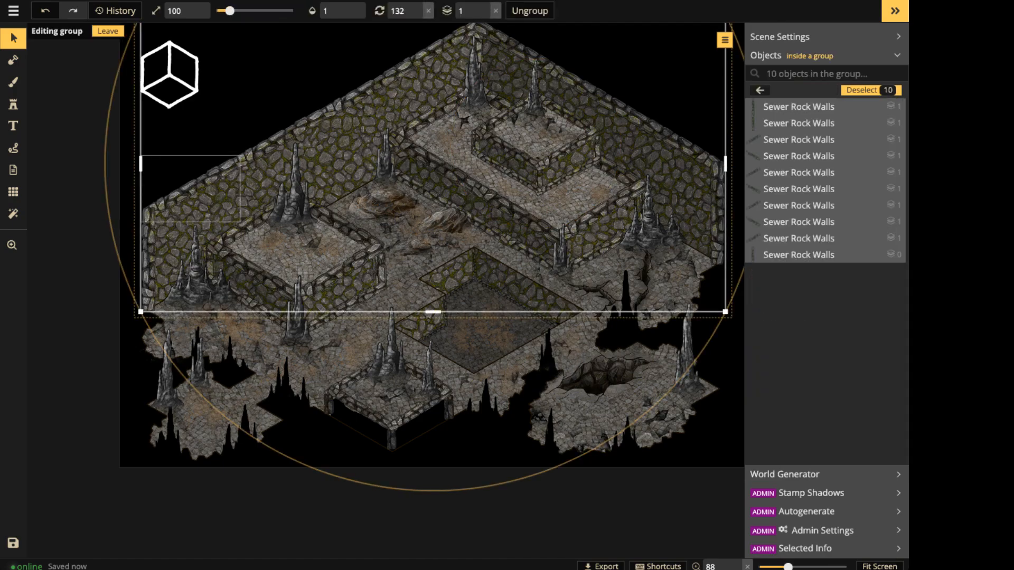
key("Delete")
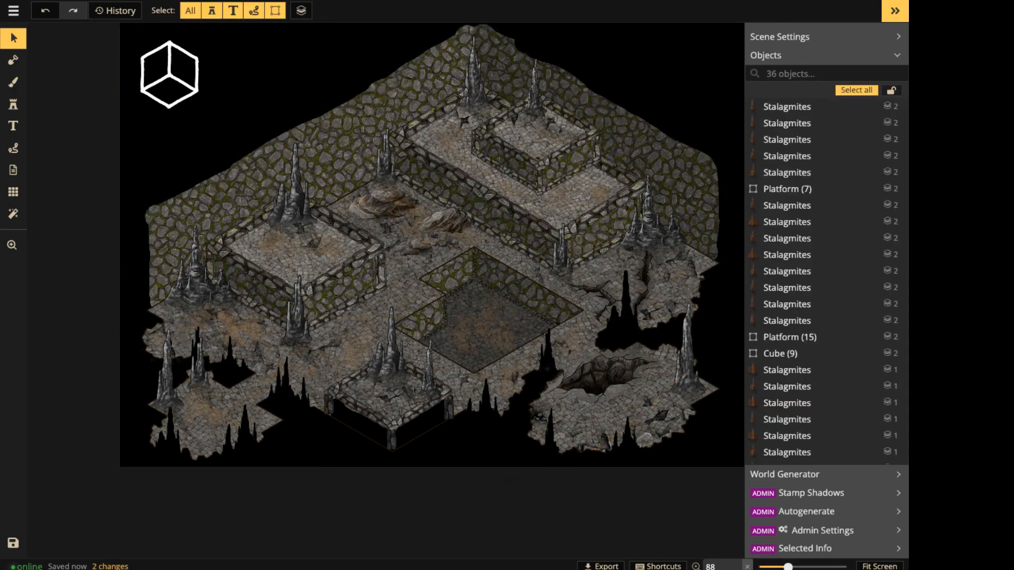
key("ctrl+z")
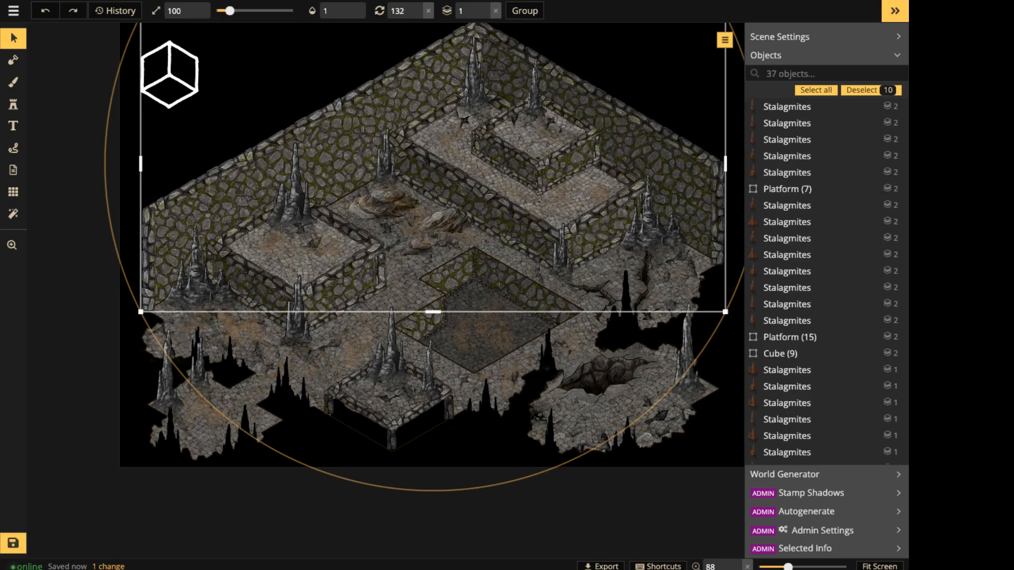
key("Escape")
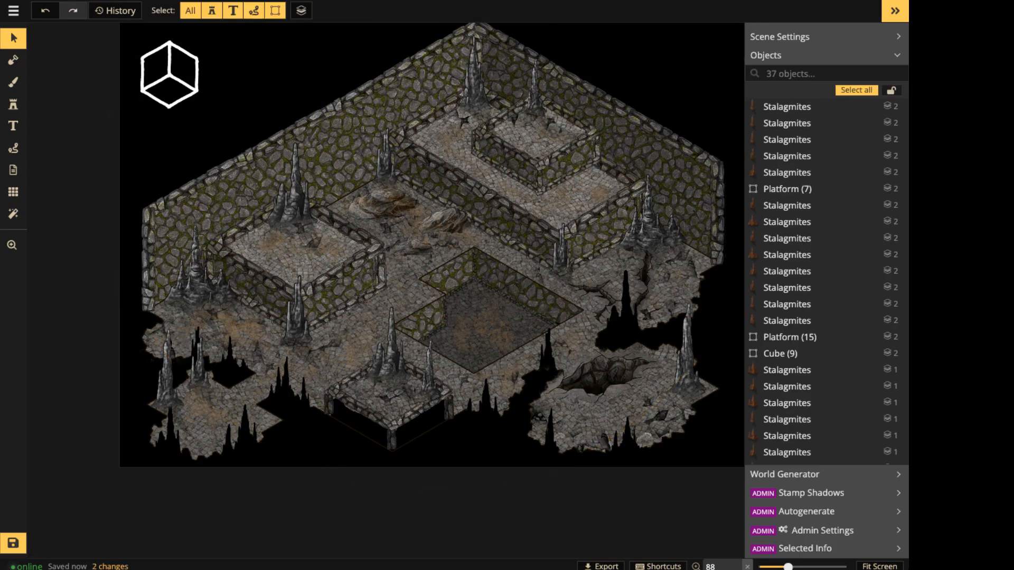
Open the Walls group and delete the two middle edging pieces of the left wall and the middle one of the right wall.
scroll(824, 286, "down", 5)
double_click(792, 455)
left_click(798, 172)
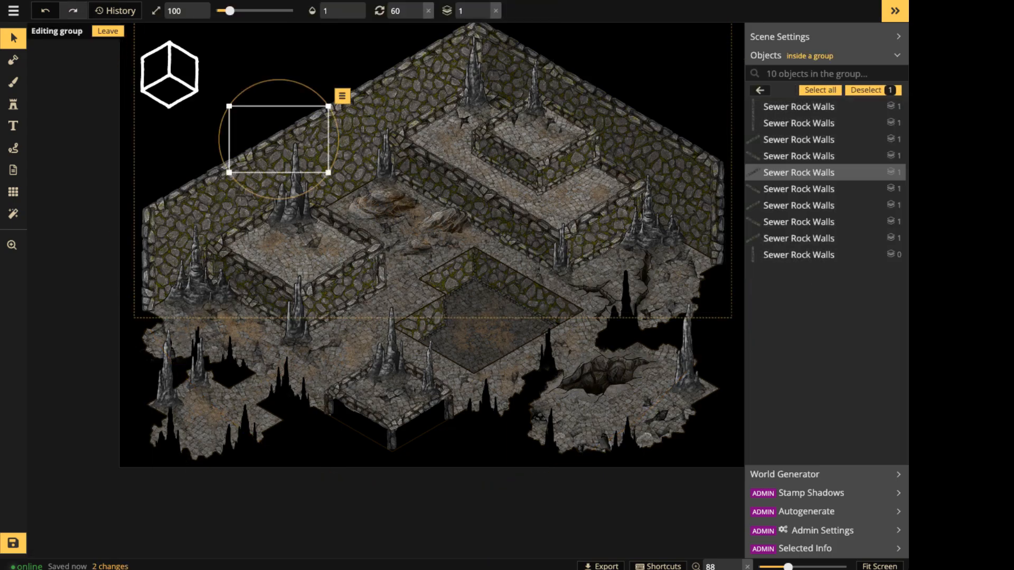
key("Delete")
left_click(193, 193)
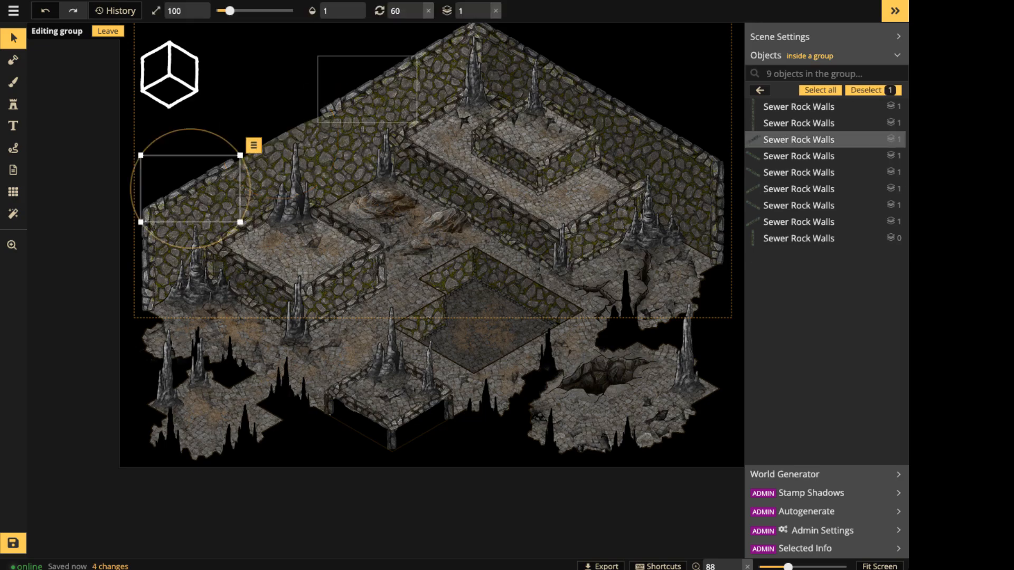
key("Delete")
key("Delete")
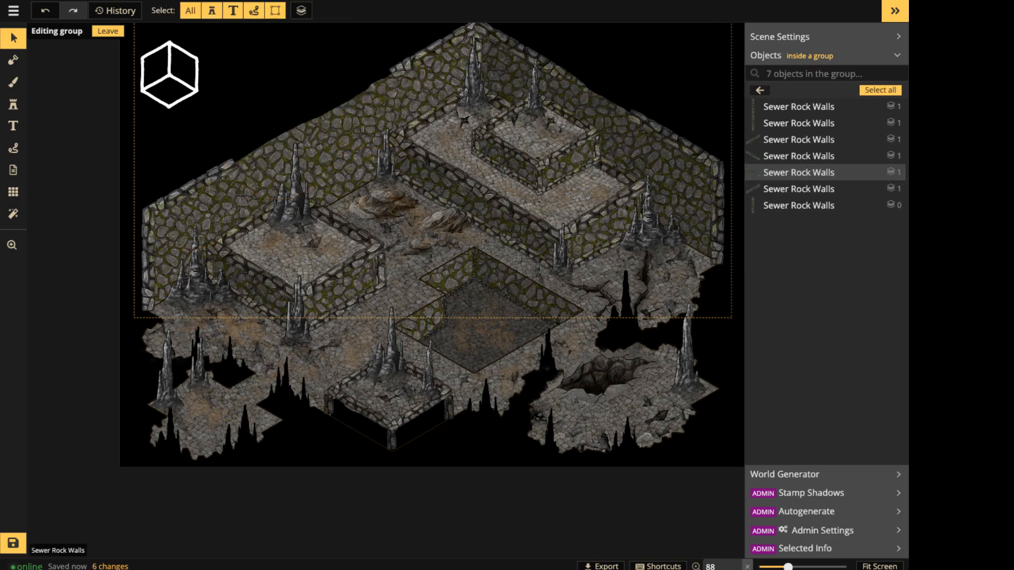
Subtract from the mask with a round mask brush of size 1.
key("space")
left_click_drag(433, 222, 446, 350)
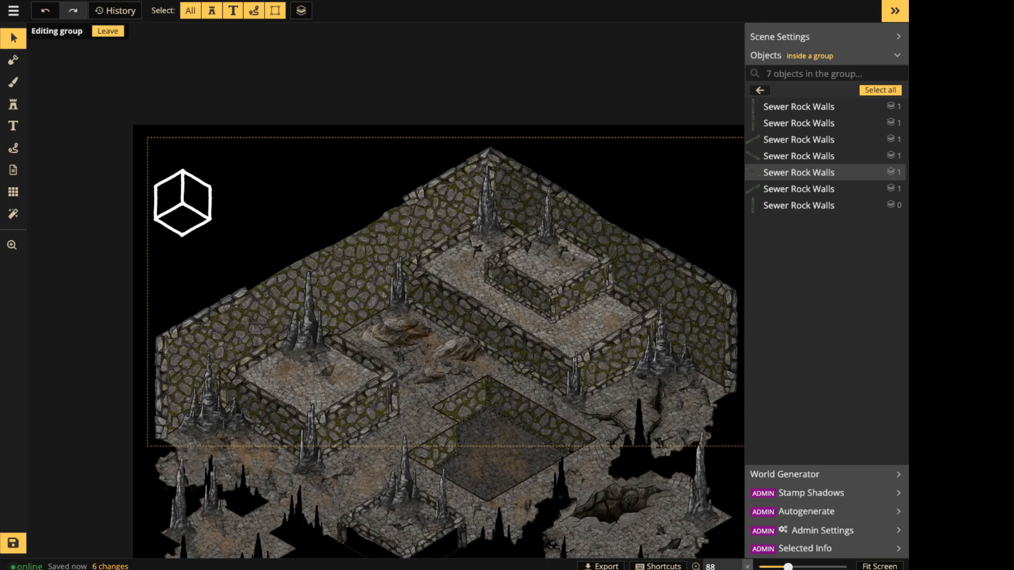
scroll(323, 241, "up", 5)
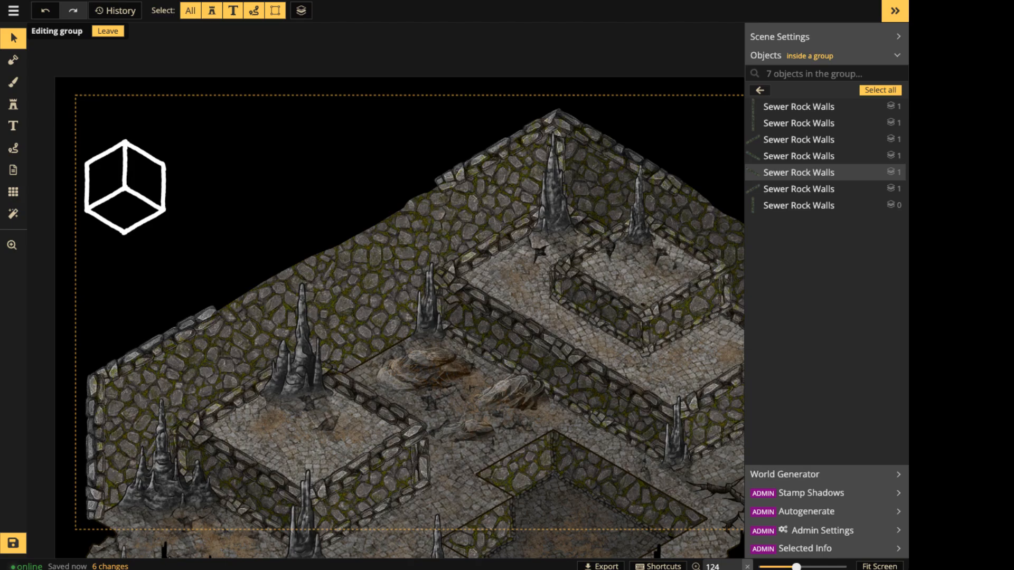
left_click(14, 60)
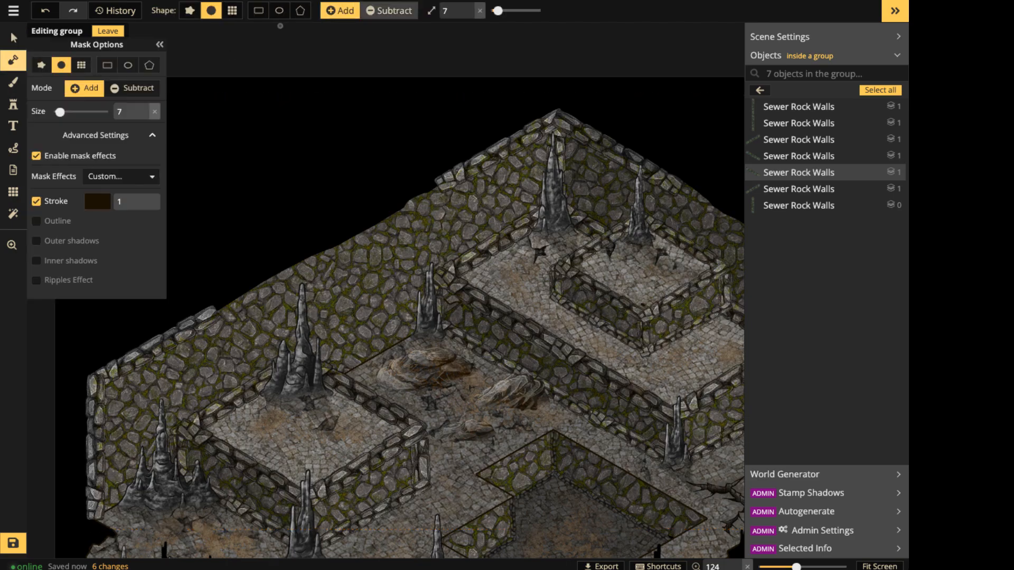
left_click(390, 10)
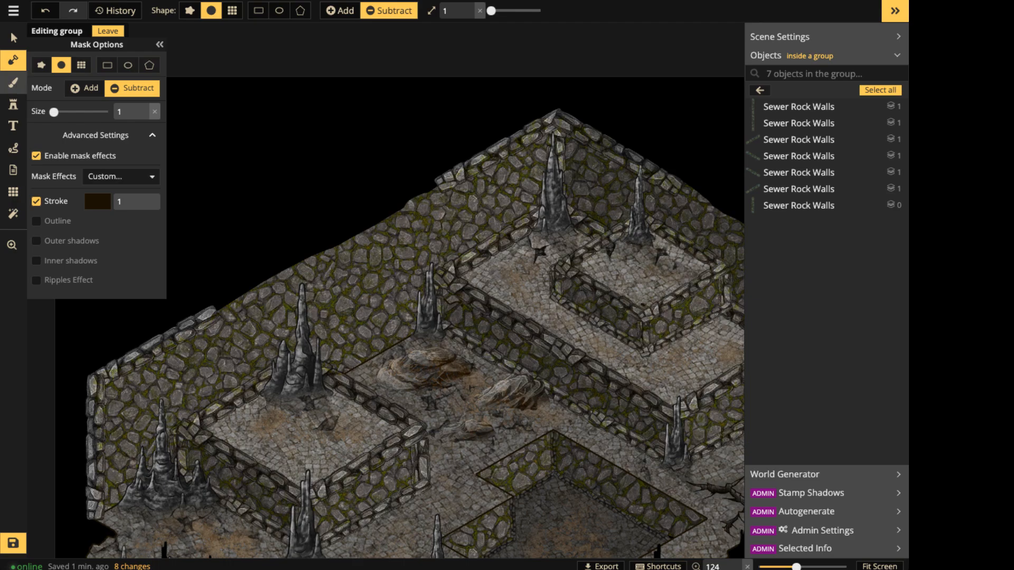
Paint Mossy Rocks on the background layer over the edging gaps of both back walls, using the rough brush shape at size 28.
left_click(14, 82)
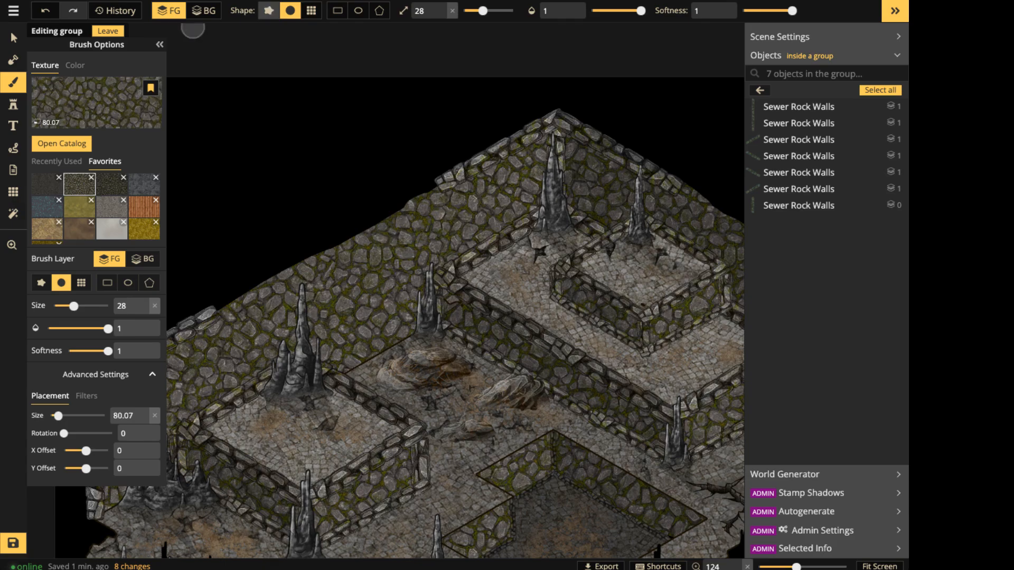
left_click(269, 11)
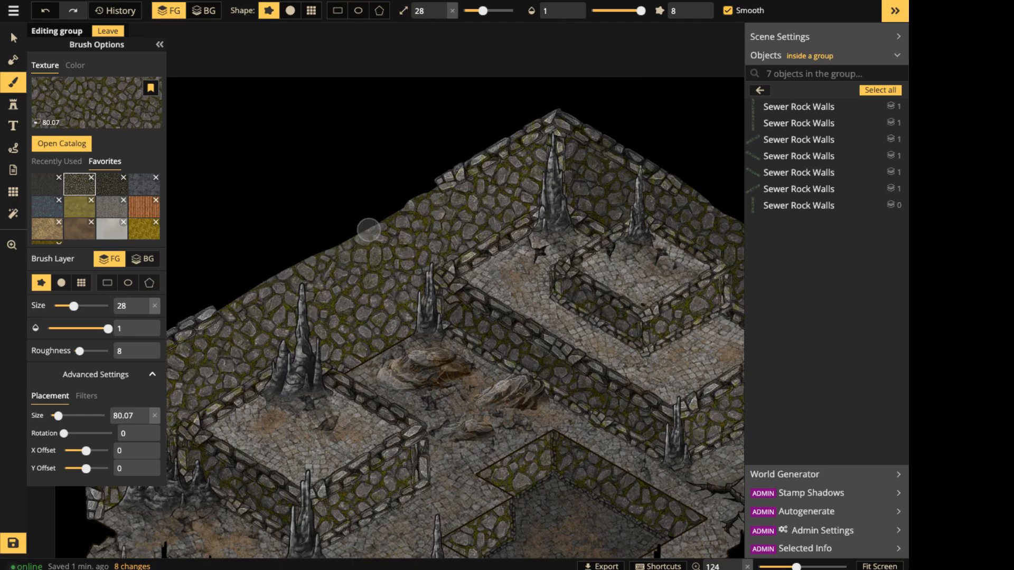
left_click(203, 10)
mouse_move(391, 222)
left_mouse_down()
mouse_move(346, 219)
mouse_move(272, 282)
mouse_move(288, 249)
mouse_move(335, 203)
mouse_move(413, 206)
mouse_move(267, 259)
mouse_move(232, 311)
left_mouse_up()
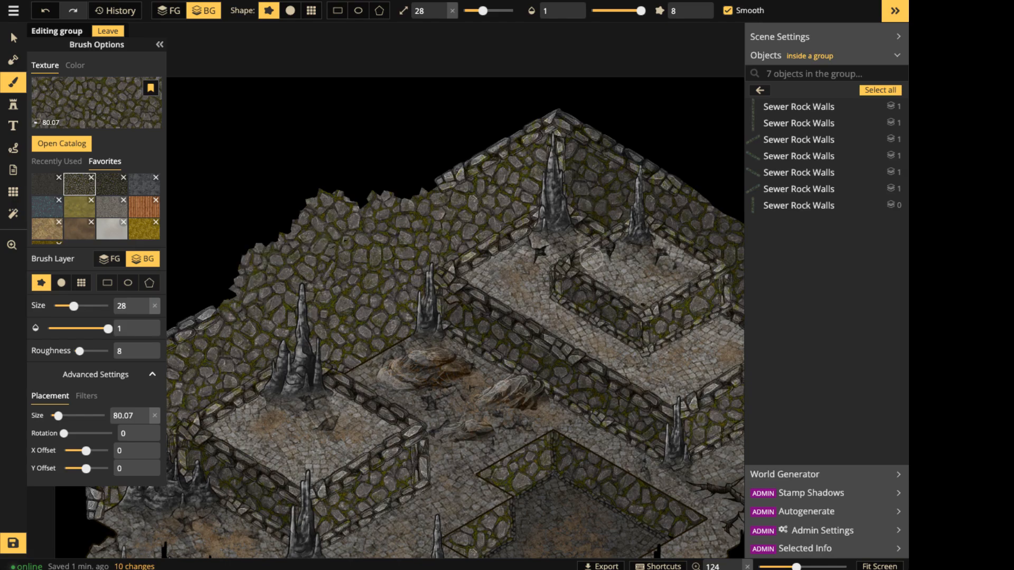
left_click_drag(592, 259, 332, 247)
mouse_move(431, 195)
left_mouse_down()
mouse_move(467, 190)
mouse_move(497, 230)
left_mouse_up()
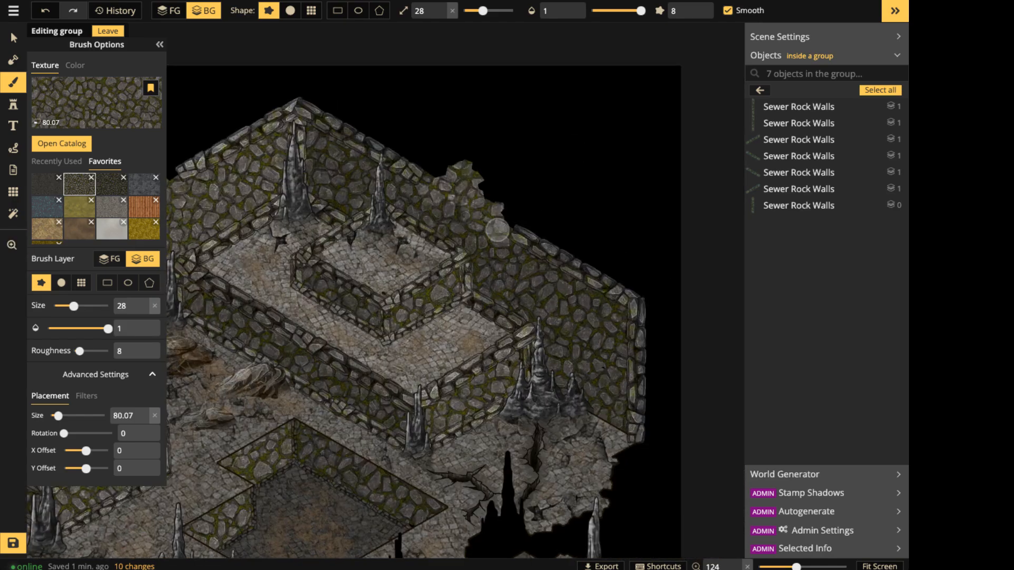
Delete the sloped edging piece at the outer end of the left wall.
scroll(436, 194, "down", 5)
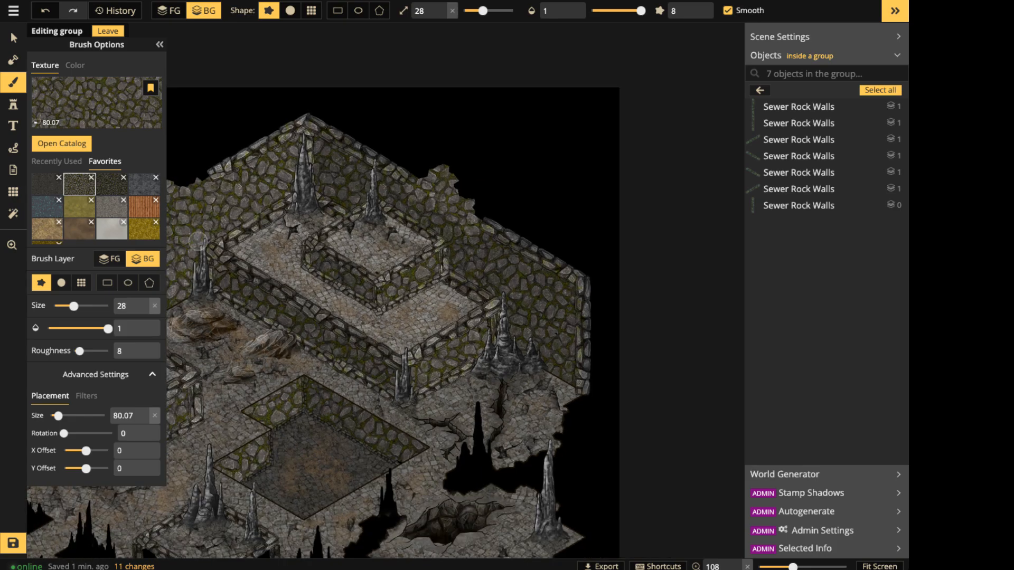
left_click_drag(287, 126, 557, 125)
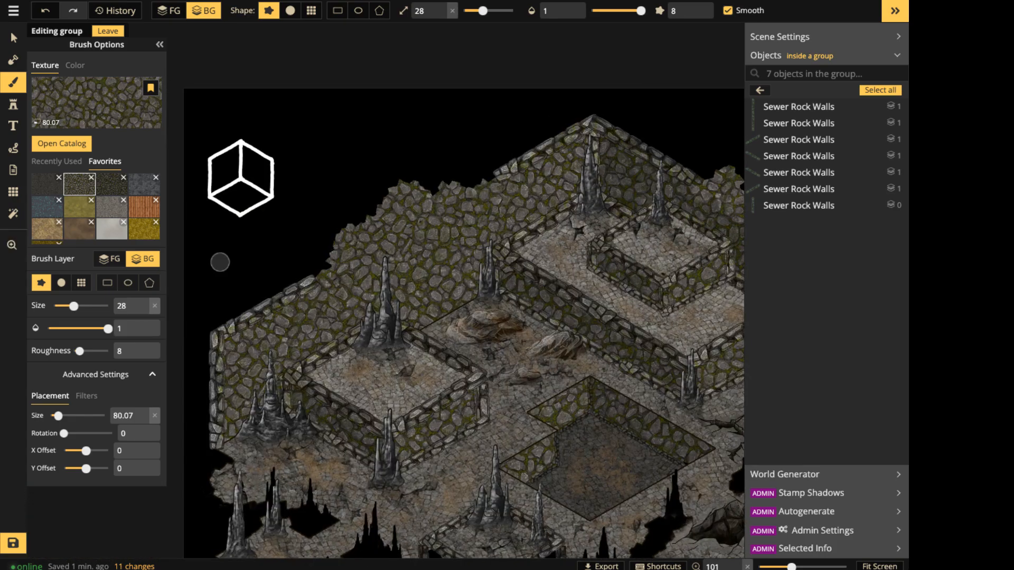
left_click(13, 39)
left_click(264, 307)
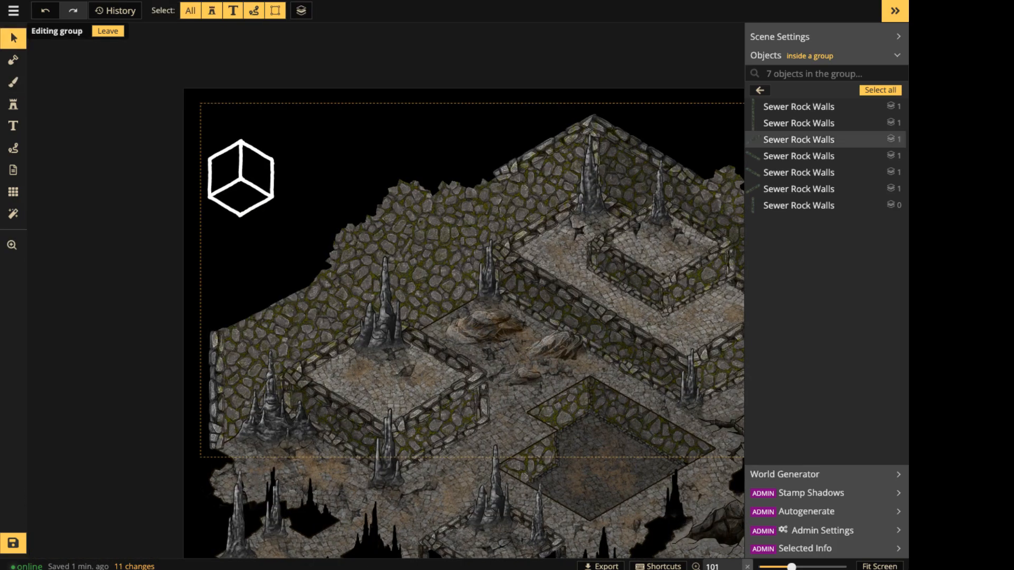
key("Delete")
mouse_move(548, 154)
left_mouse_down()
mouse_move(498, 190)
mouse_move(273, 217)
left_mouse_up()
left_click(285, 221)
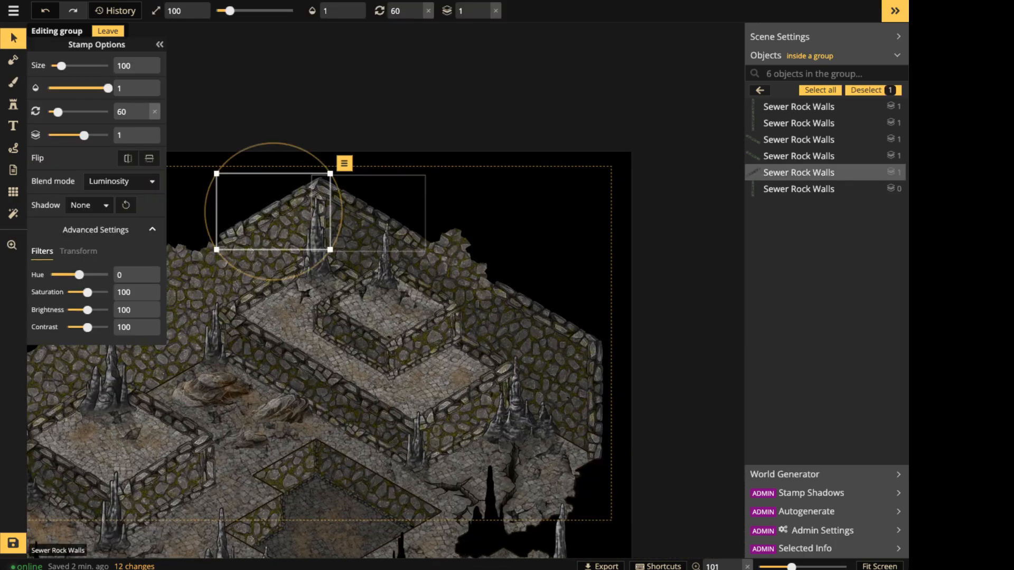
key("Escape")
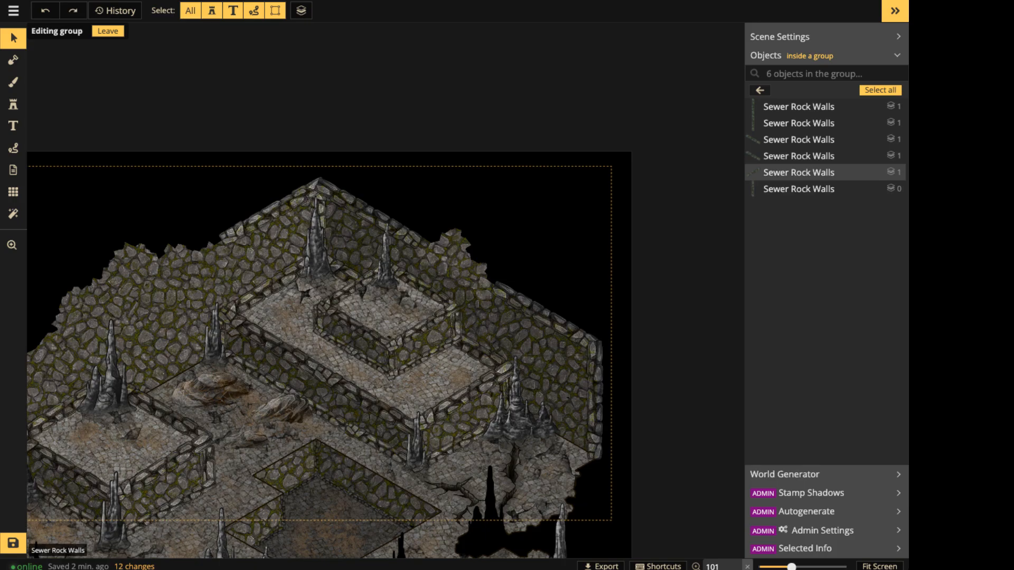
Paint faint Mossy Rocks on the background beyond the outer end of the left wall at 0.29 opacity, with smoothing off.
left_click_drag(359, 338, 619, 226)
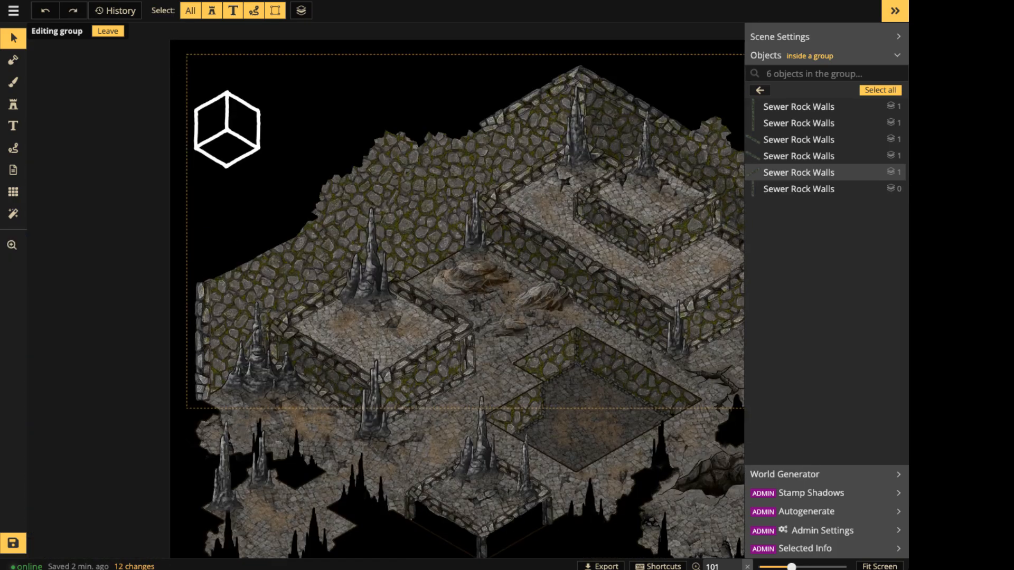
left_click(13, 82)
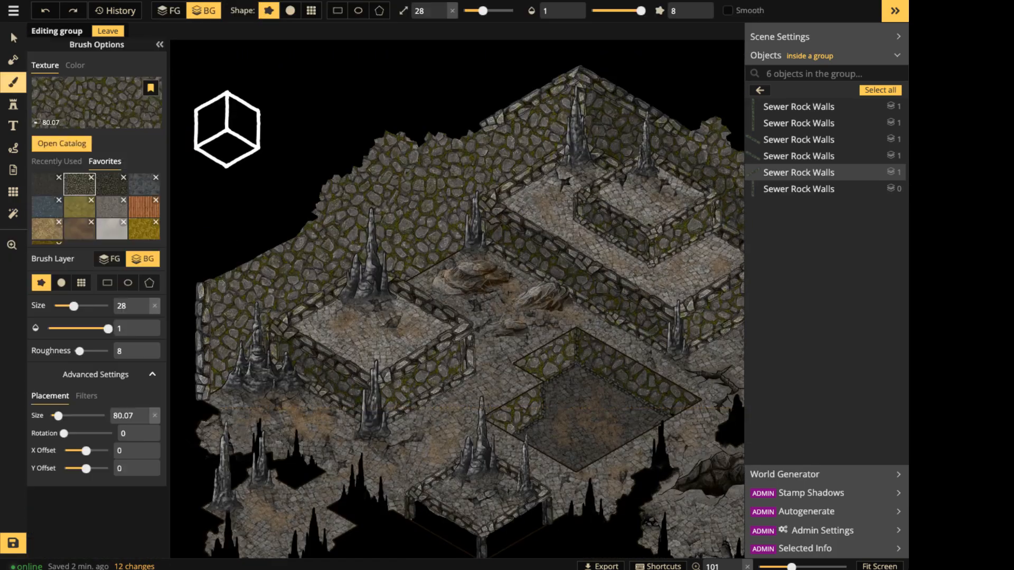
left_click(605, 10)
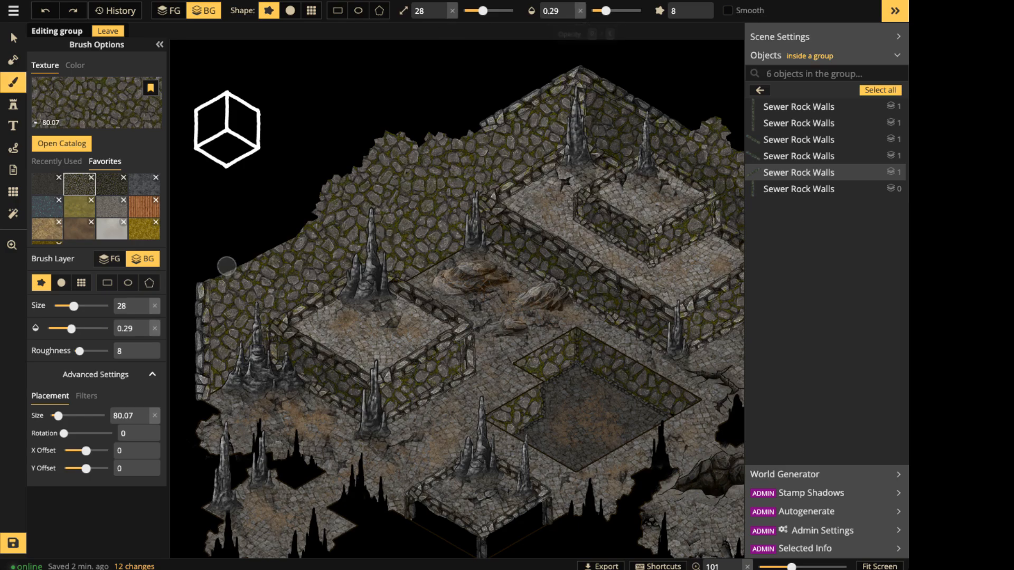
mouse_move(288, 254)
left_mouse_down()
mouse_move(222, 283)
mouse_move(295, 220)
left_mouse_up()
Paint ragged Mossy Rocks fragments beyond the left wall's upper edge at 0.57 opacity.
key("e")
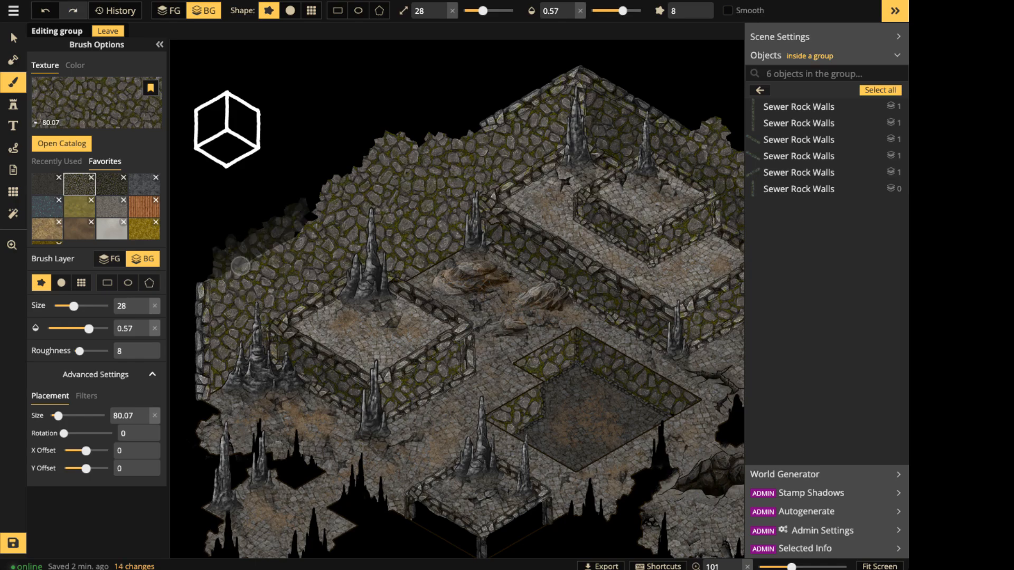
mouse_move(241, 266)
left_mouse_down()
mouse_move(229, 274)
mouse_move(304, 221)
mouse_move(270, 267)
mouse_move(256, 230)
mouse_move(220, 235)
mouse_move(370, 158)
mouse_move(382, 105)
left_mouse_up()
left_click_drag(293, 119, 322, 107)
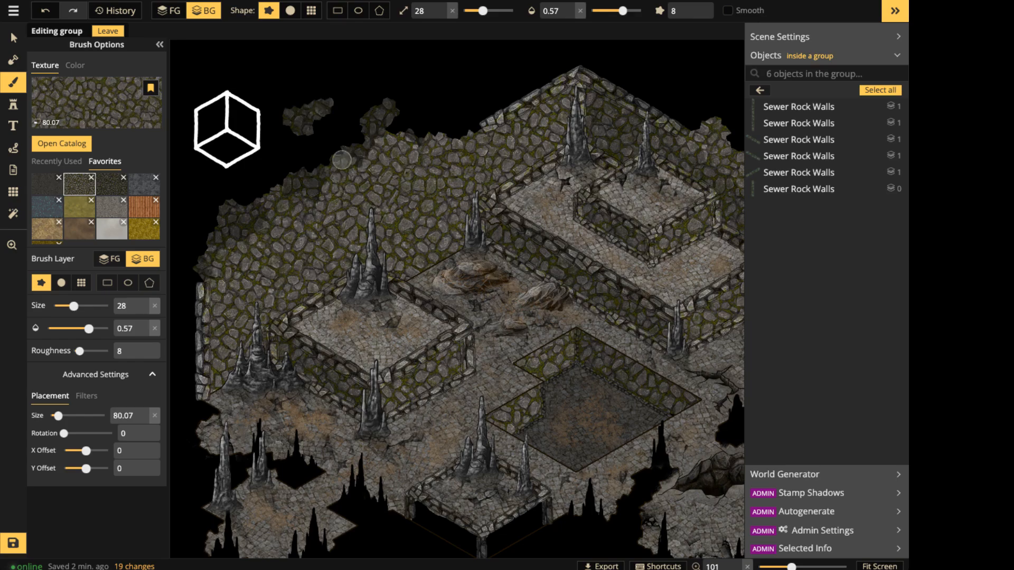
left_click_drag(342, 160, 316, 151)
left_click(291, 100)
mouse_move(291, 154)
left_mouse_down()
mouse_move(299, 168)
mouse_move(260, 182)
left_mouse_up()
left_click_drag(254, 189, 235, 198)
left_click(449, 134)
mouse_move(452, 127)
left_mouse_down()
mouse_move(468, 126)
mouse_move(424, 110)
left_mouse_up()
left_click(433, 129)
Add scattered Mossy Rocks fragments above the gap in the right wall's upper edge at 0.57 opacity.
key("space")
left_click_drag(532, 255, 340, 315)
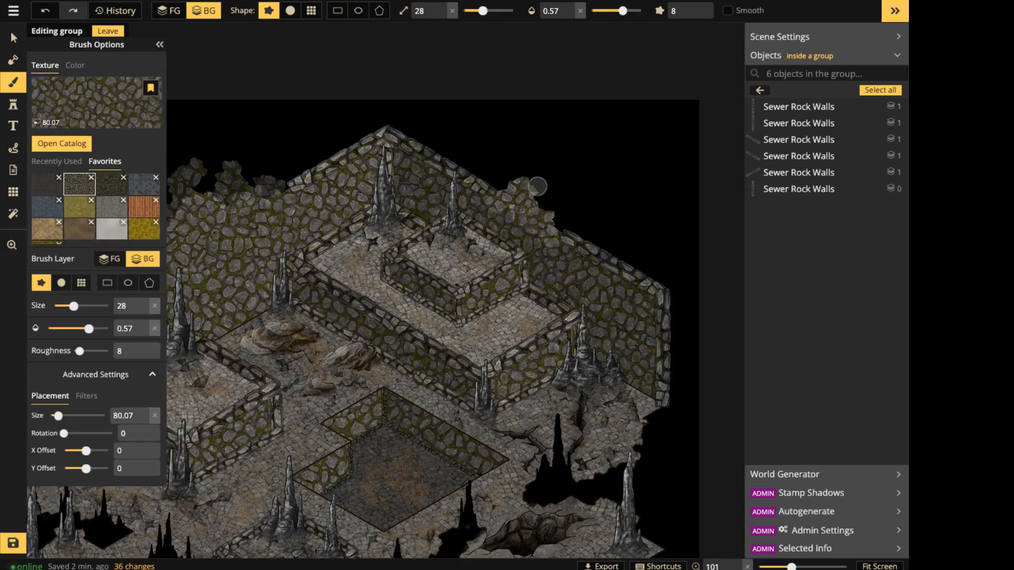
left_click_drag(540, 188, 561, 194)
left_click(541, 175)
left_click(511, 171)
left_click(538, 153)
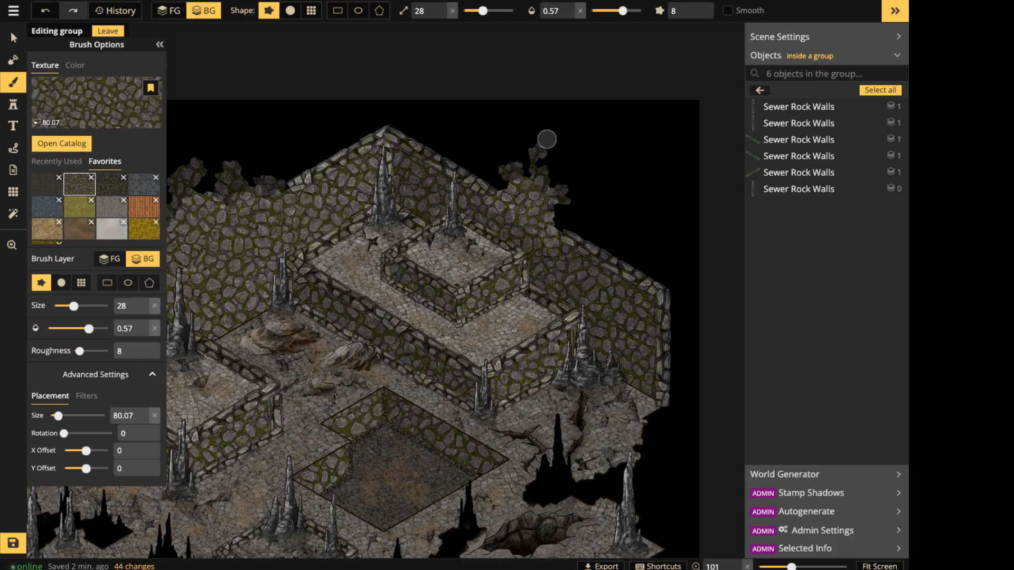
Leave the Walls group and delete the isometric cube guide beside the left wall.
scroll(275, 349, "down", 5)
key("space")
left_click_drag(311, 423, 473, 342)
left_click(13, 38)
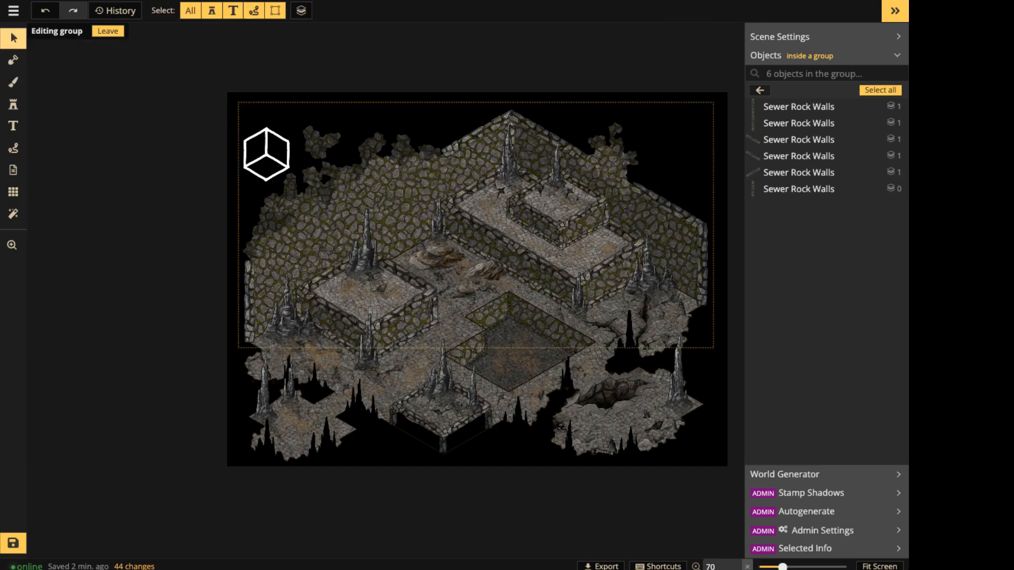
left_click(108, 31)
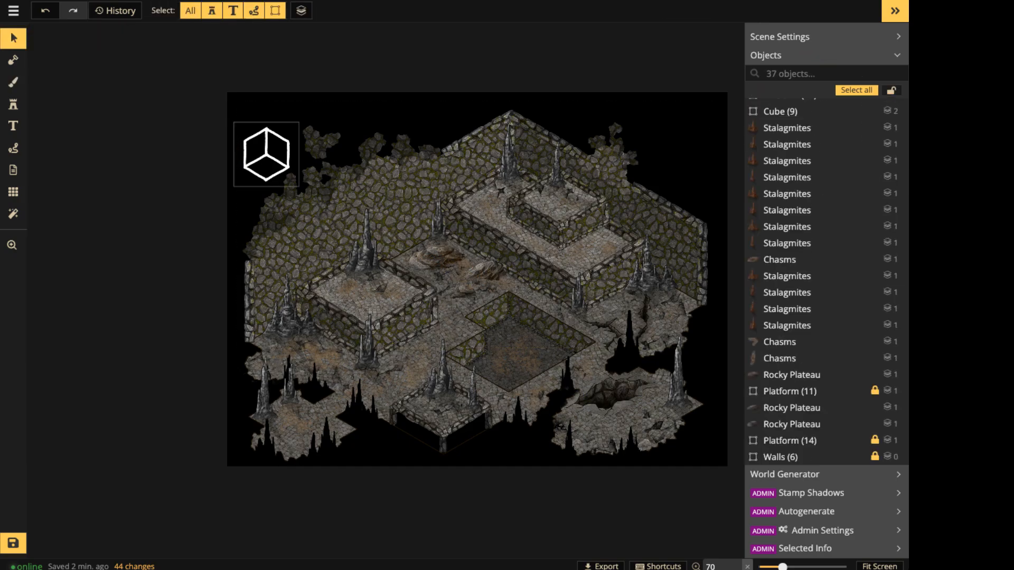
left_click(267, 154)
key("Delete")
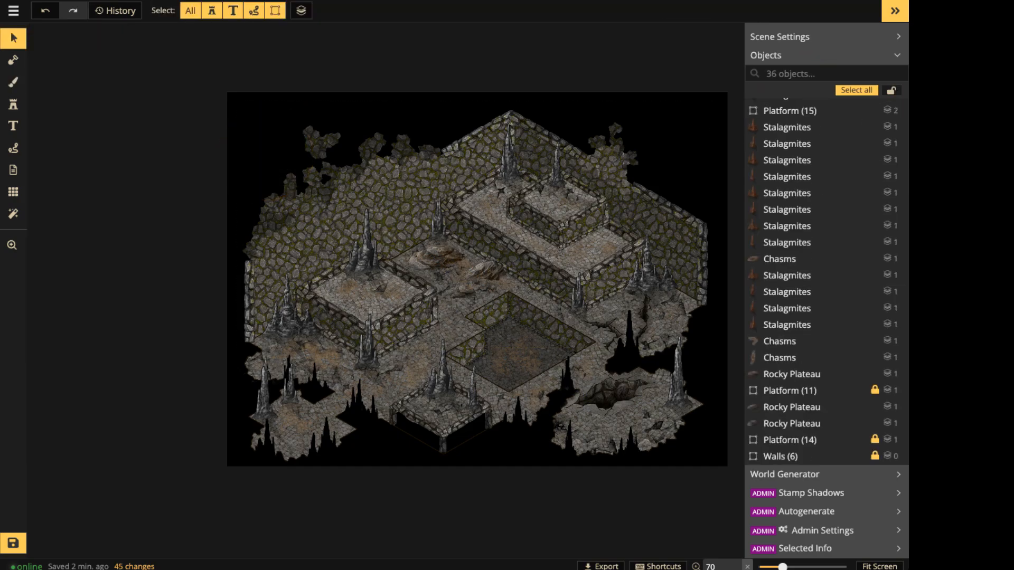
Restore the map to entry 294, "Brush BG: Mossy Rocks", in the changes history.
scroll(513, 360, "up", 3)
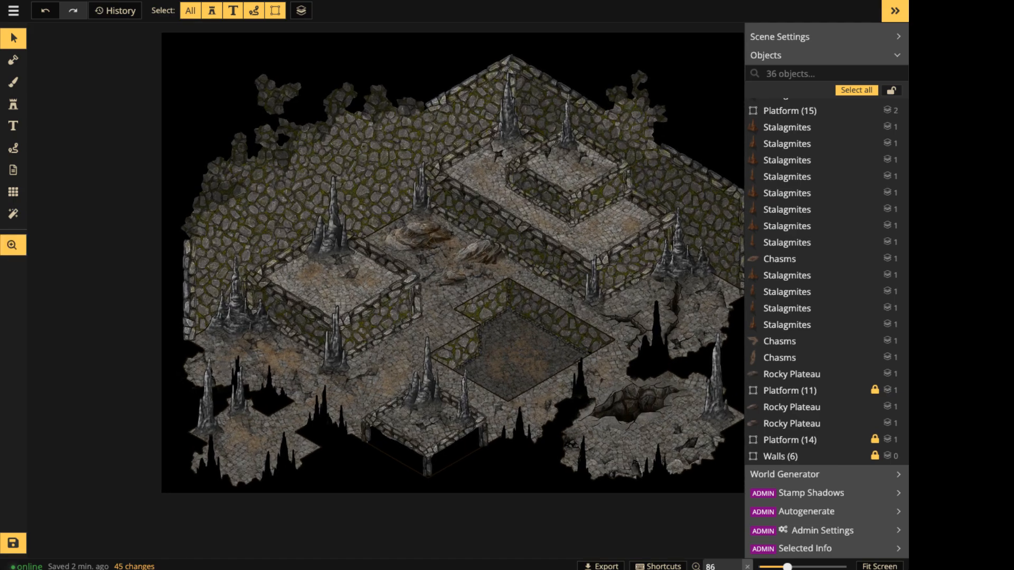
left_click_drag(513, 359, 508, 441)
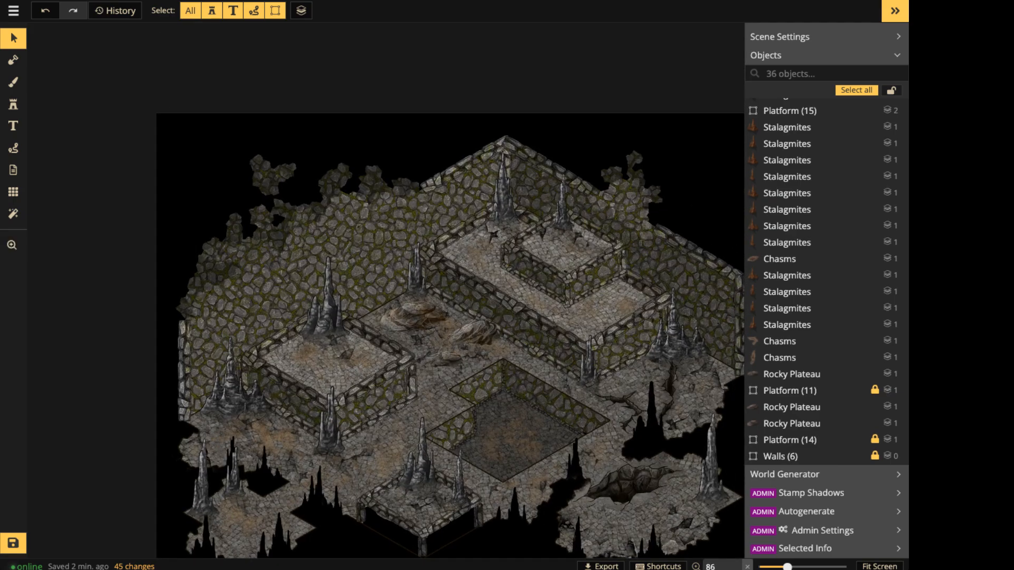
left_click(115, 10)
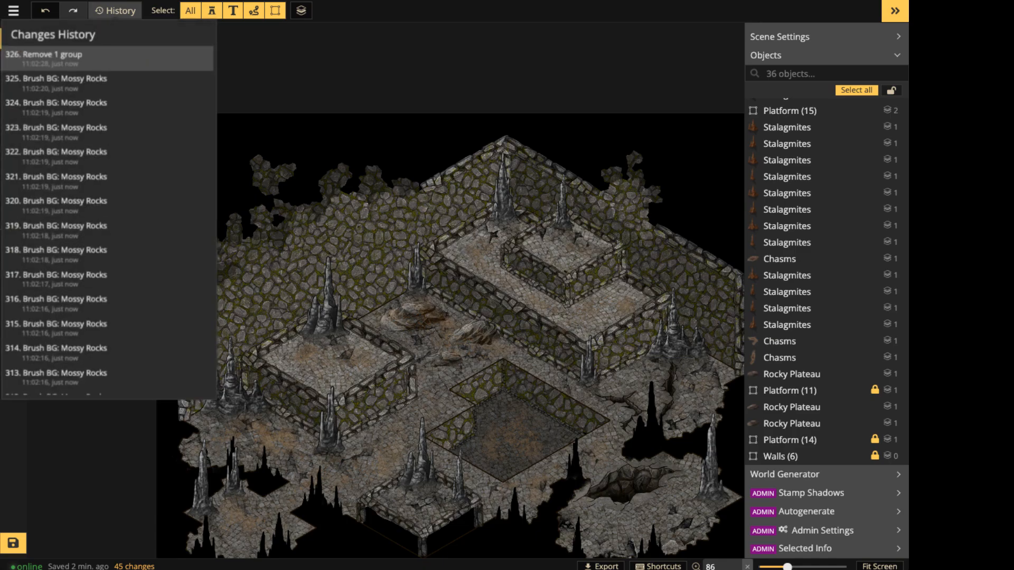
scroll(108, 211, "down", 5)
scroll(108, 264, "up", 10)
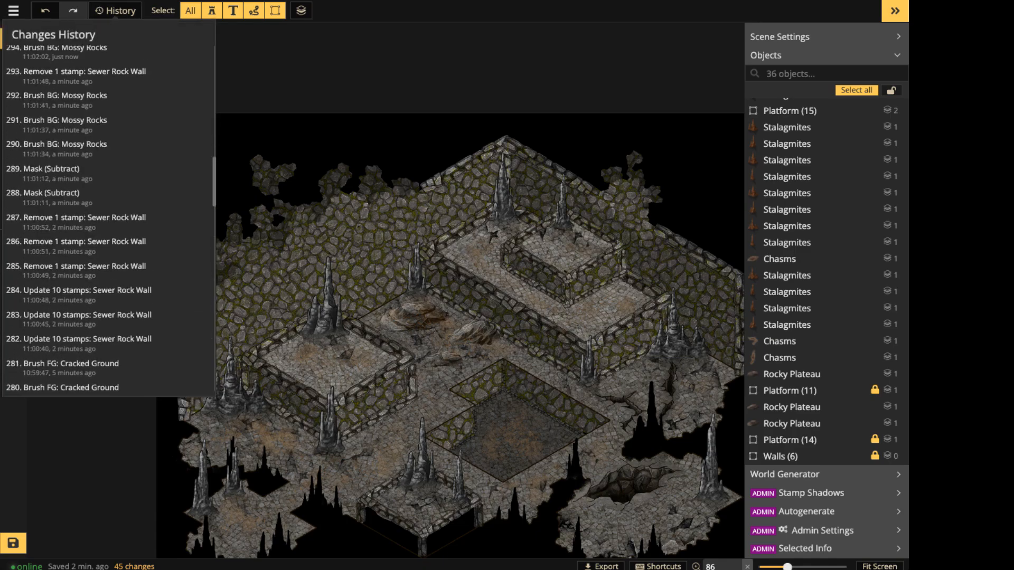
scroll(108, 267, "up", 3)
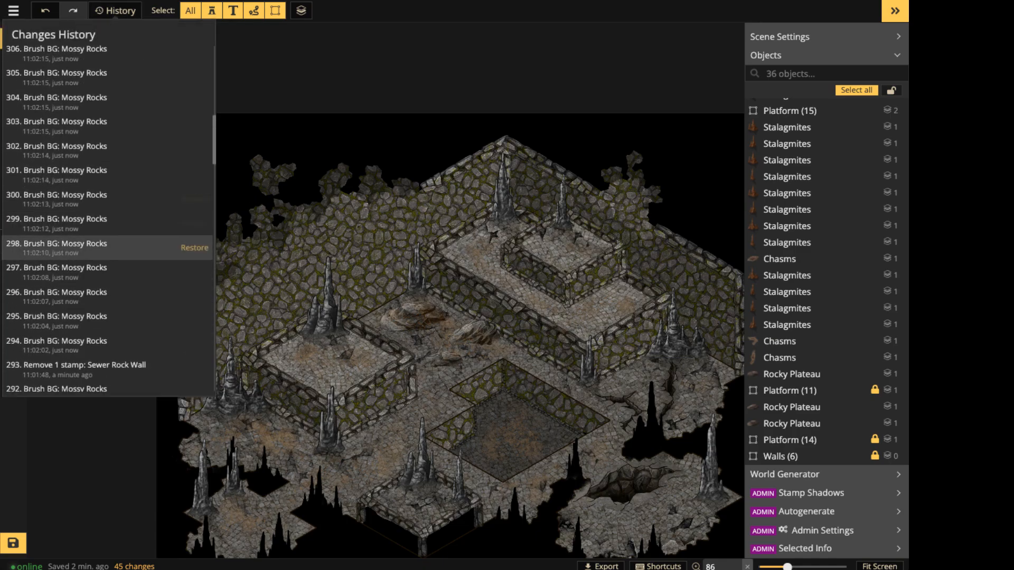
left_click(194, 345)
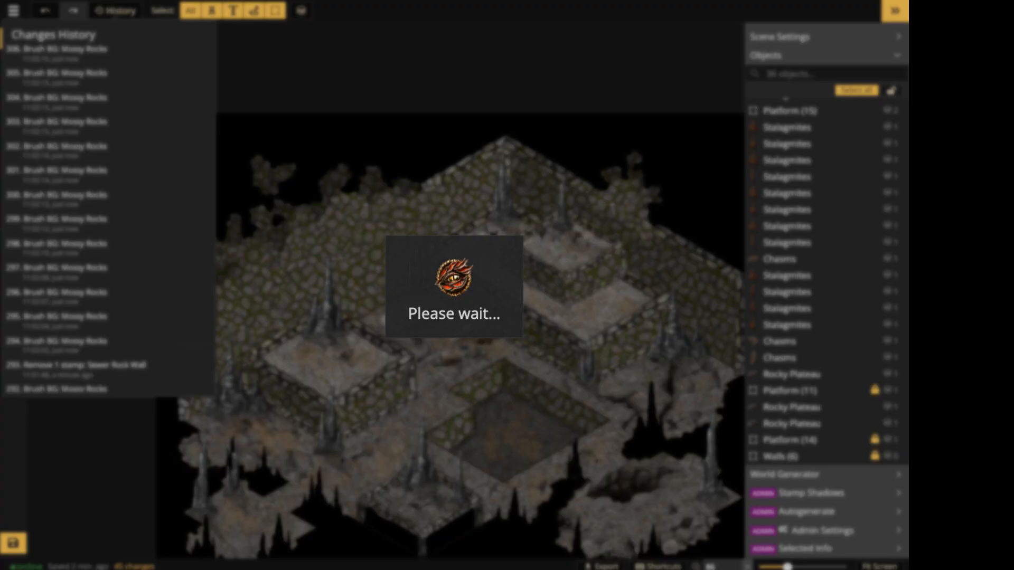
Restore the map to entry 289, "Mask (Subtract)", in the changes history.
scroll(105, 264, "down", 2)
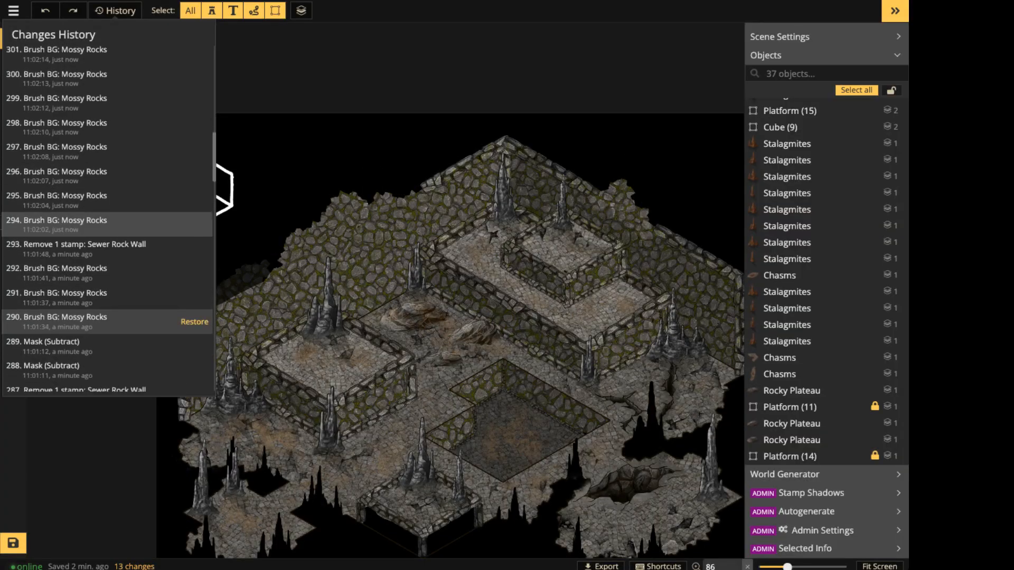
left_click(195, 248)
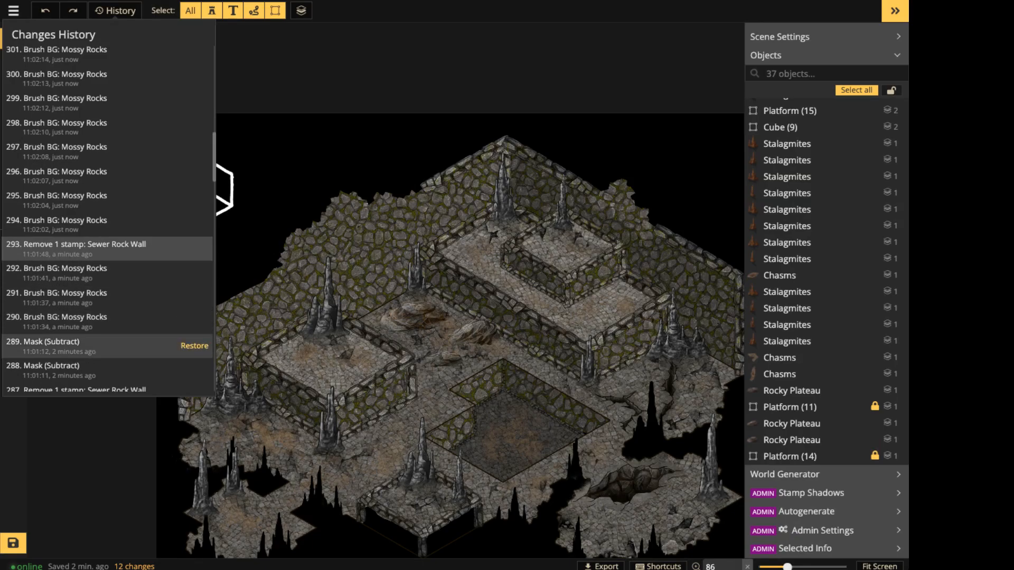
left_click(194, 346)
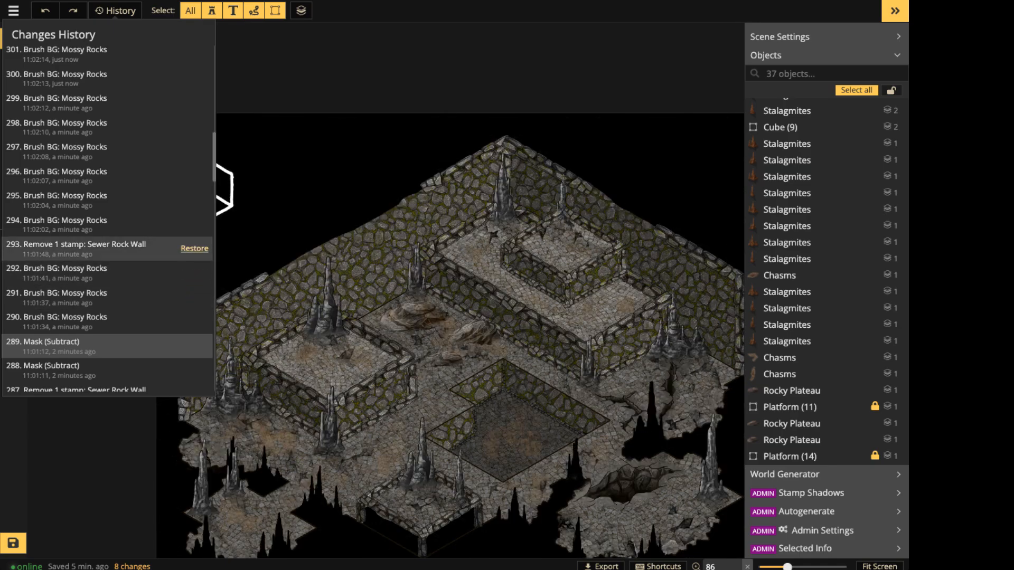
left_click(194, 248)
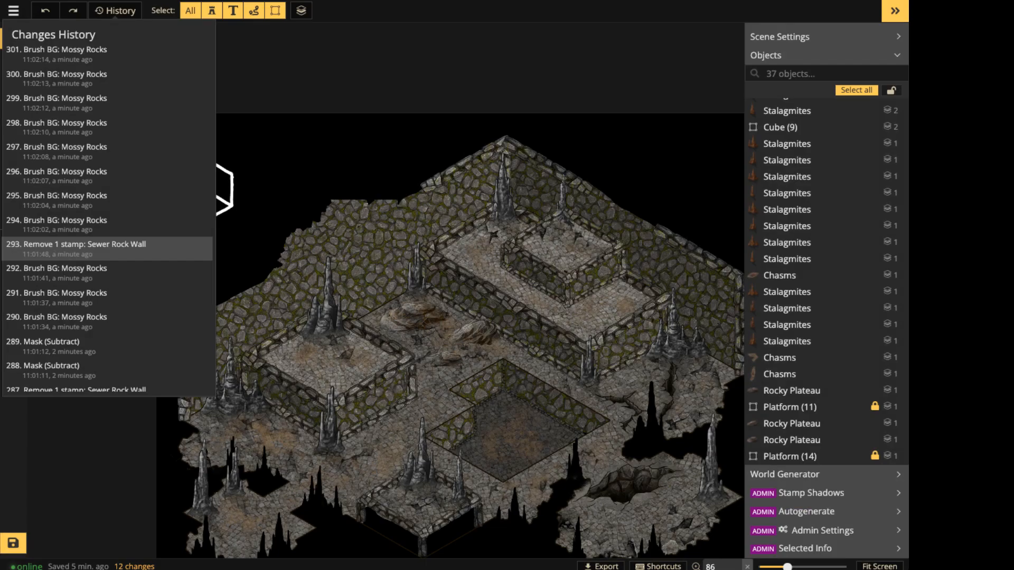
left_click(194, 346)
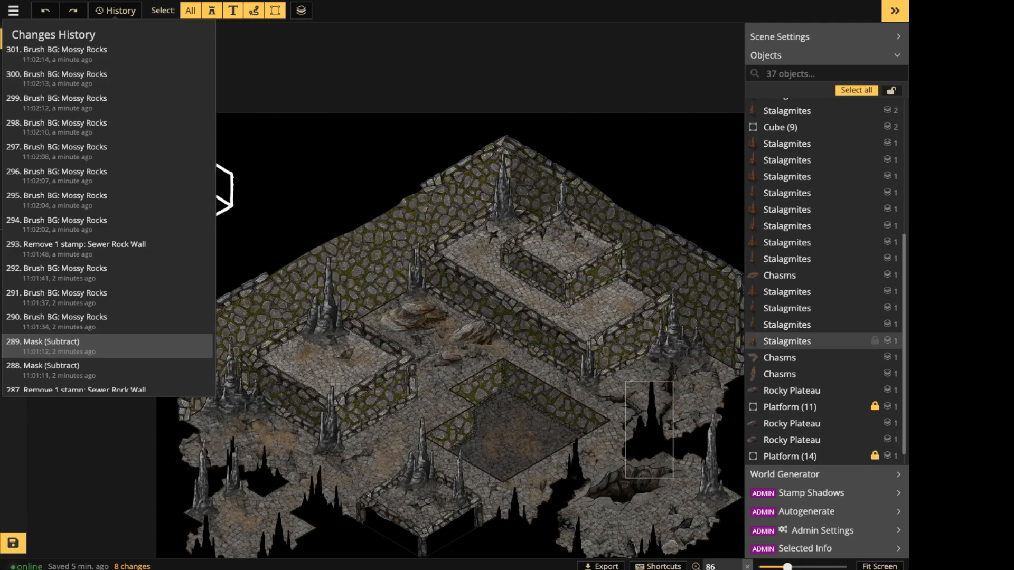
Open the Walls group and paste two copies of the left wall's Sewer Rock Walls edging along the gap in its upper edge.
scroll(809, 346, "down", 1)
left_click(792, 457)
left_click(848, 456)
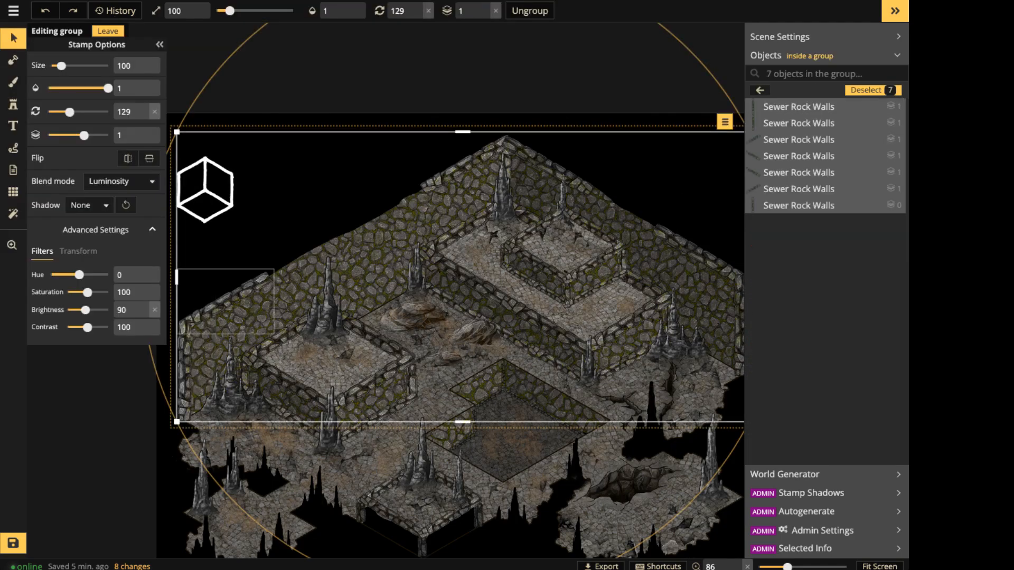
left_click(227, 303)
key("ctrl+c")
key("ctrl+v")
scroll(342, 241, "up", 2)
left_click_drag(342, 241, 297, 250)
key("ctrl+v")
left_click_drag(368, 203, 400, 200)
Paste another edging copy rotated to 120 over the gap in the right wall's upper edge, then leave the Walls group.
key("space")
left_click_drag(475, 222, 210, 235)
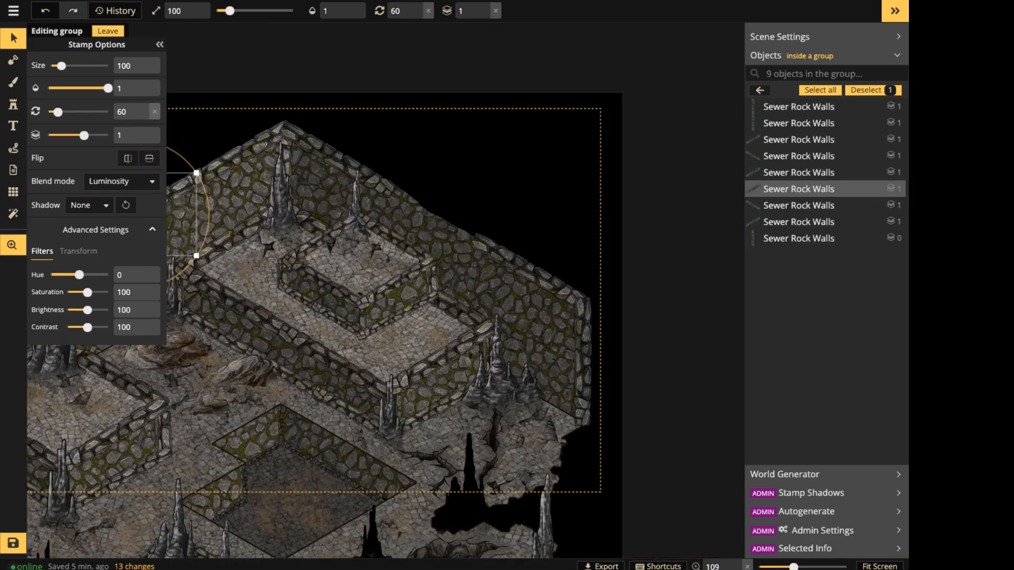
key("ctrl+v")
scroll(448, 189, "up", 5, "alt")
scroll(449, 189, "down", 1, "alt")
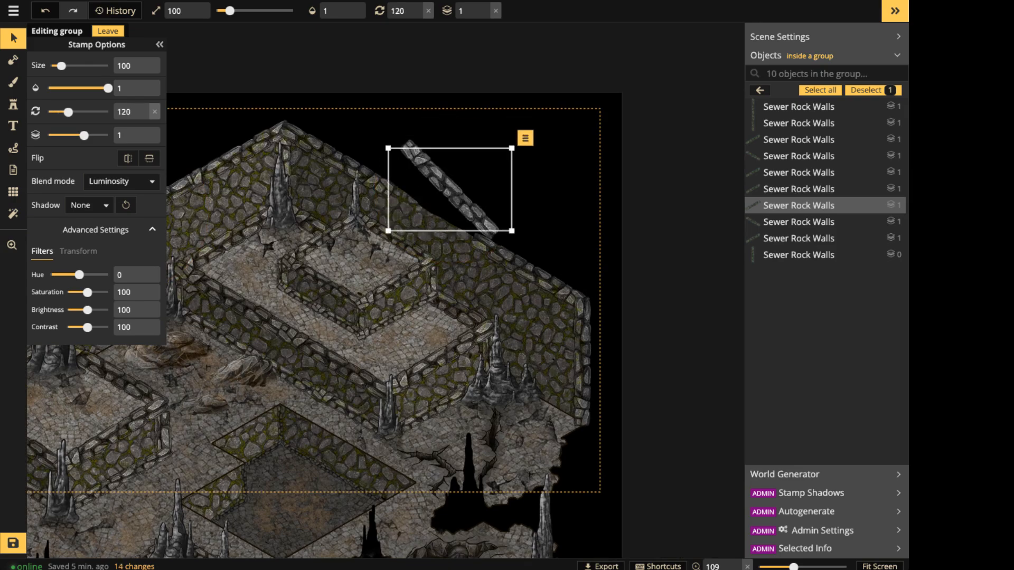
left_click_drag(449, 189, 438, 218)
key("Escape")
key("Escape")
key("space")
left_click_drag(170, 310, 400, 137)
scroll(400, 138, "down", 3)
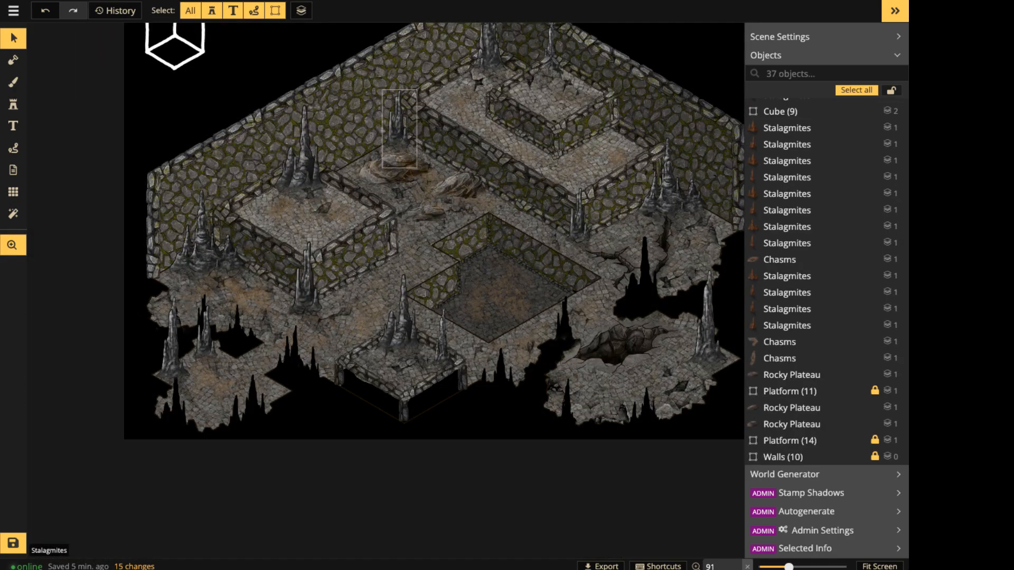
scroll(400, 137, "down", 2)
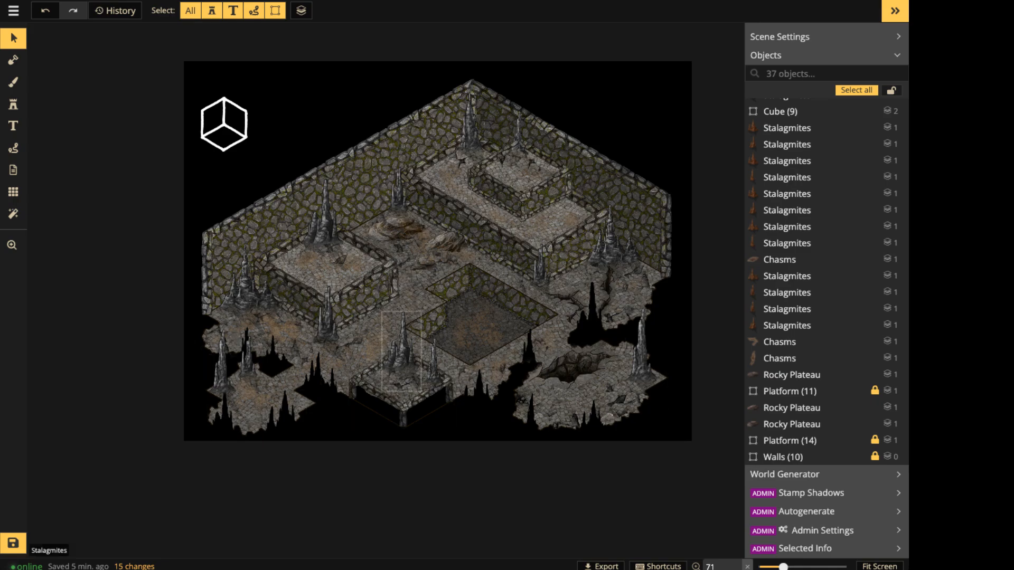
scroll(443, 233, "up", 4)
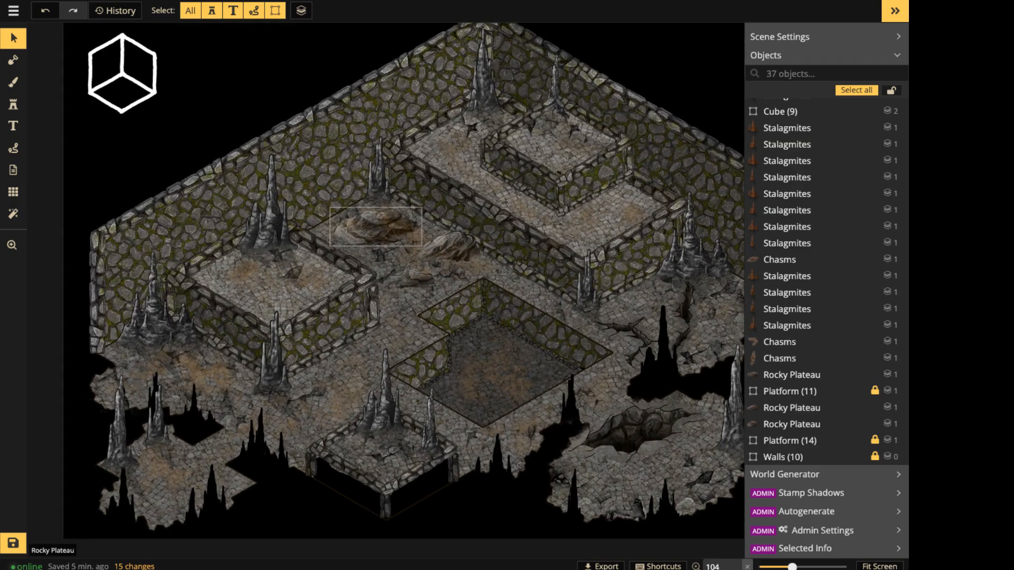
mouse_move(499, 355)
left_mouse_down()
mouse_move(360, 364)
mouse_move(378, 388)
mouse_move(501, 369)
left_mouse_up()
Open the stamp catalog and browse the Fantasy Regional HD nature, prop and building sets.
left_click(13, 104)
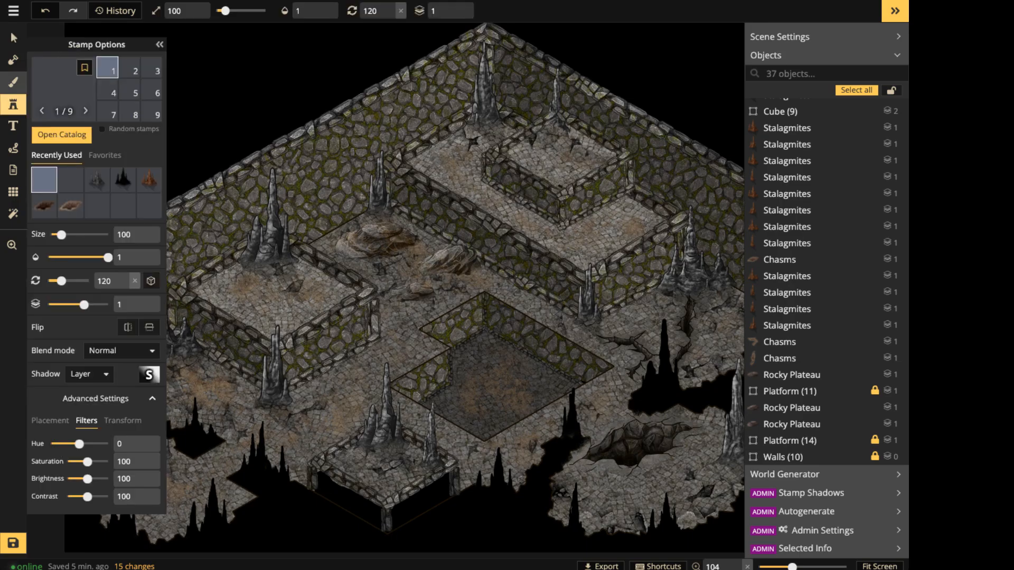
key("f")
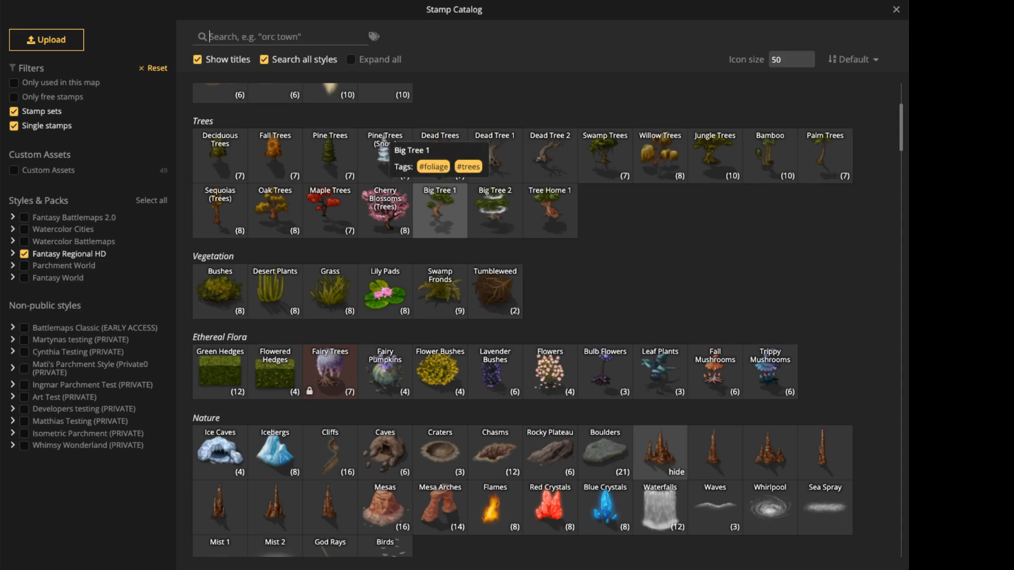
scroll(440, 196, "down", 2)
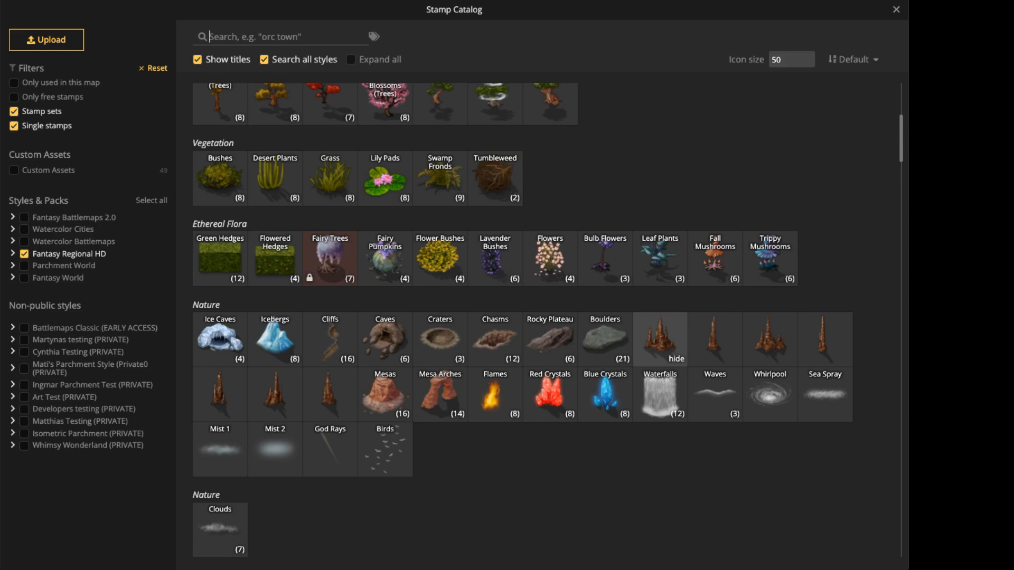
scroll(385, 338, "down", 4)
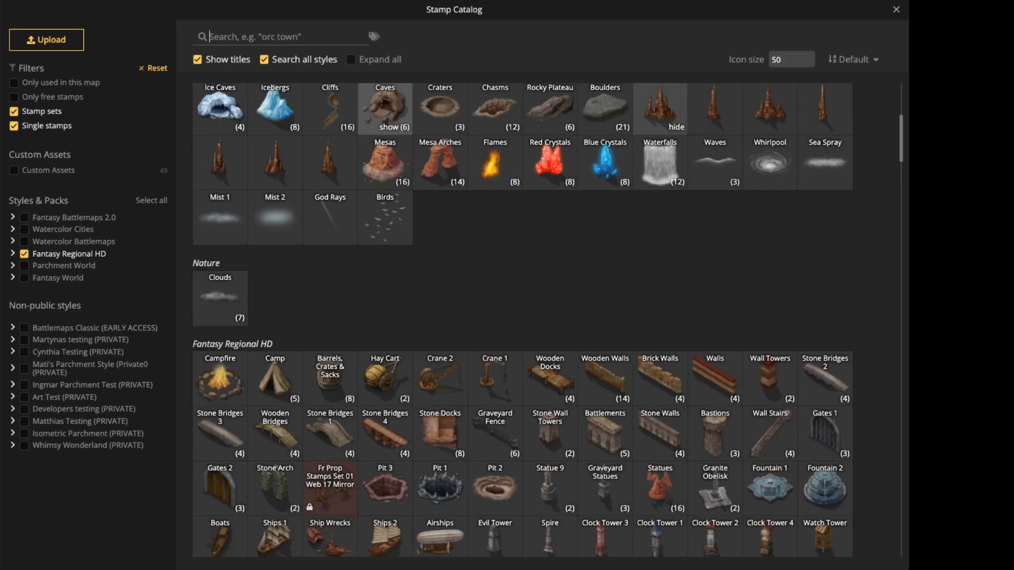
scroll(385, 274, "down", 2)
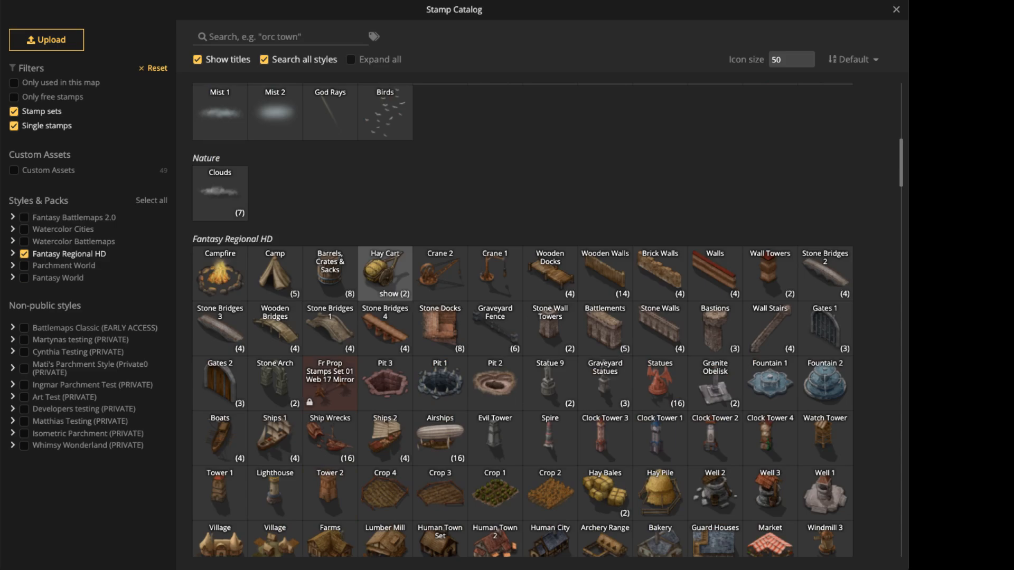
scroll(476, 327, "down", 4)
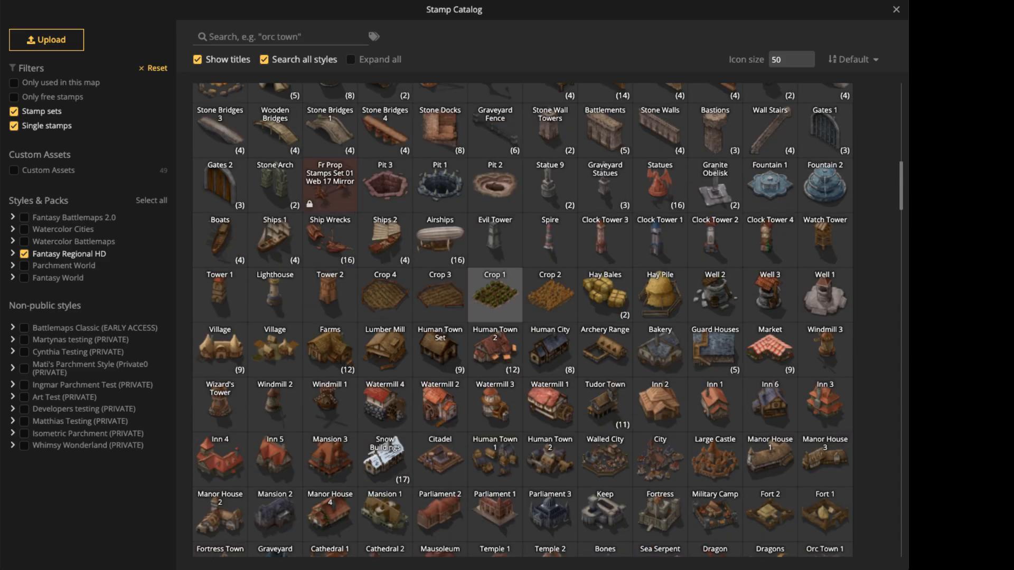
Search the stamp catalog for "crate" without searching all styles, and choose the Barrels, Crates & Sacks set.
left_click(277, 36)
type("crate")
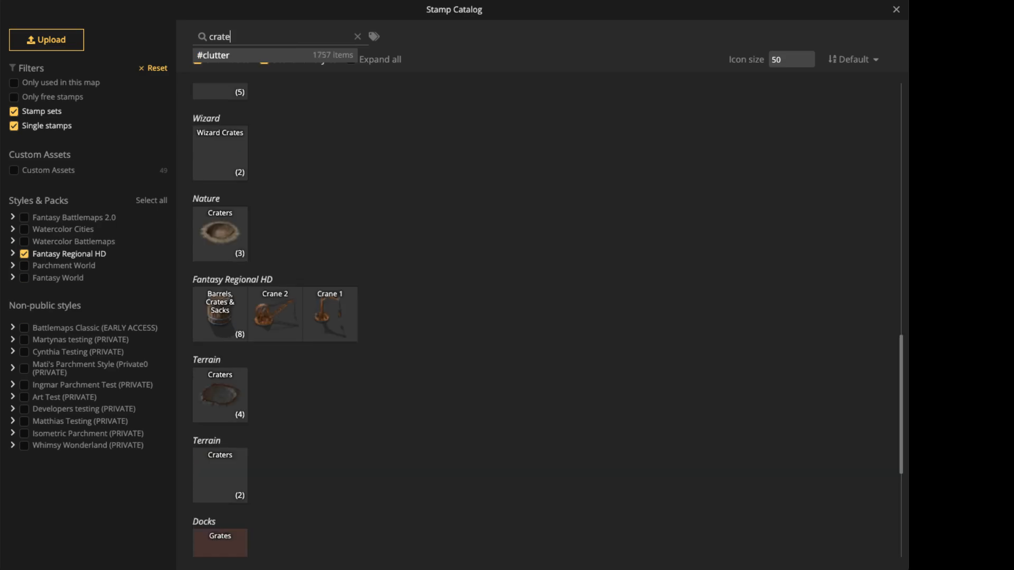
scroll(220, 422, "up", 9)
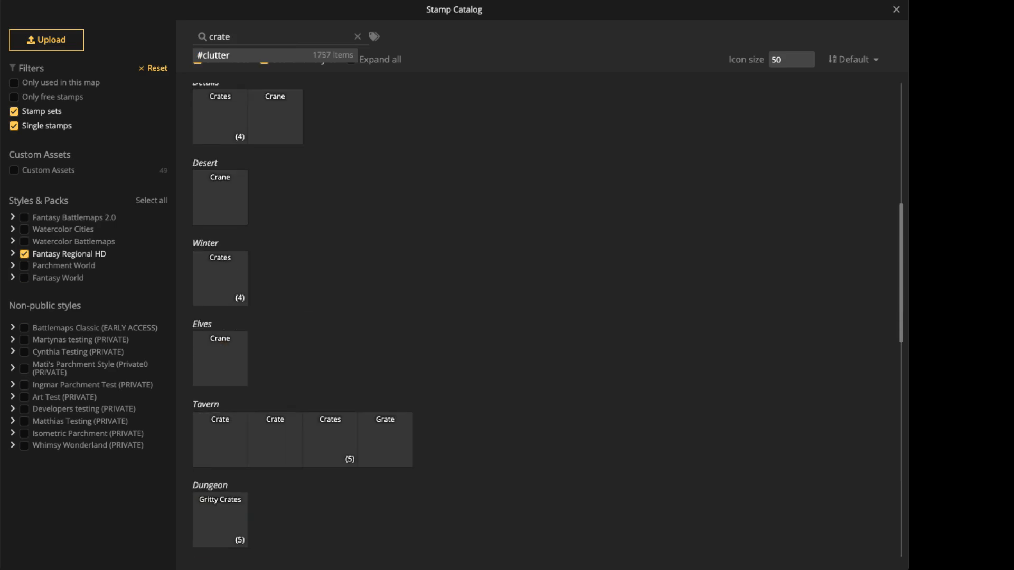
scroll(220, 422, "down", 2)
scroll(220, 396, "down", 2)
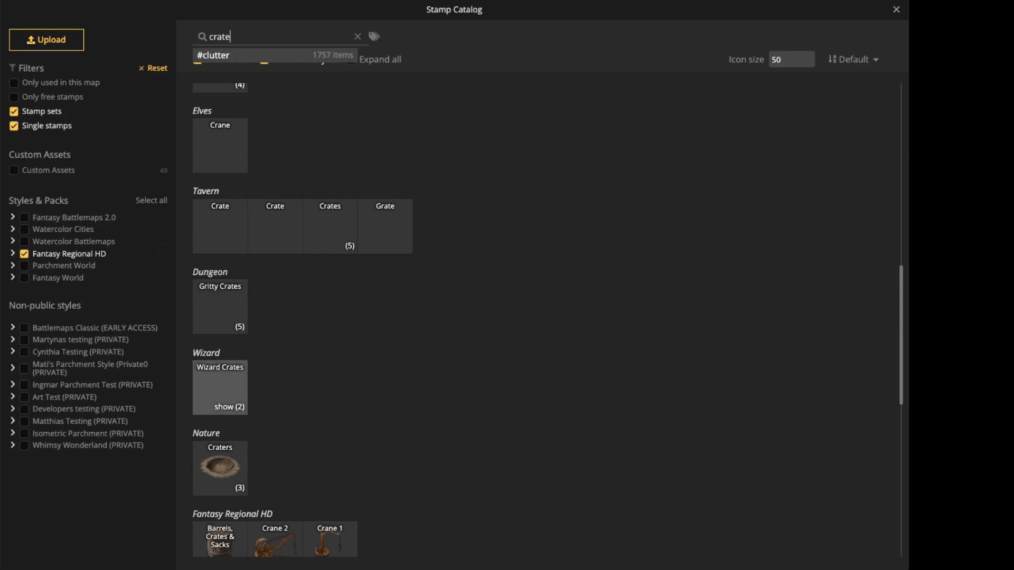
scroll(220, 148, "up", 5)
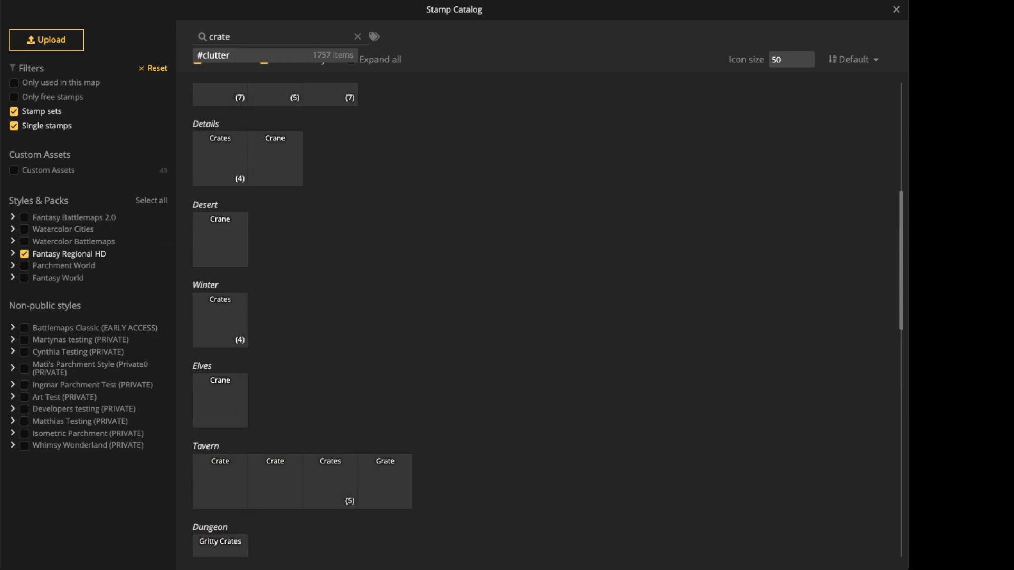
scroll(219, 317, "down", 5)
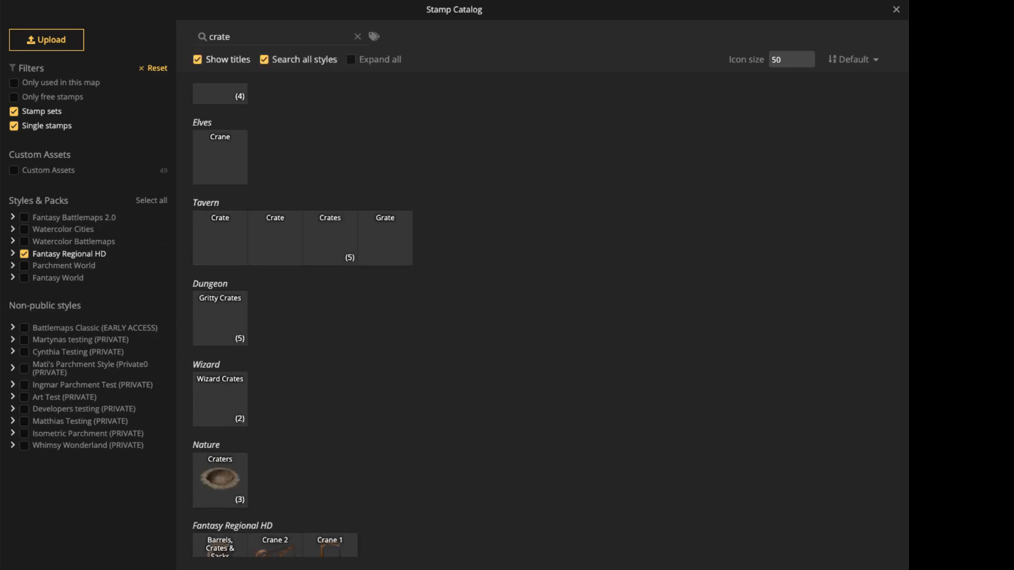
left_click(265, 59)
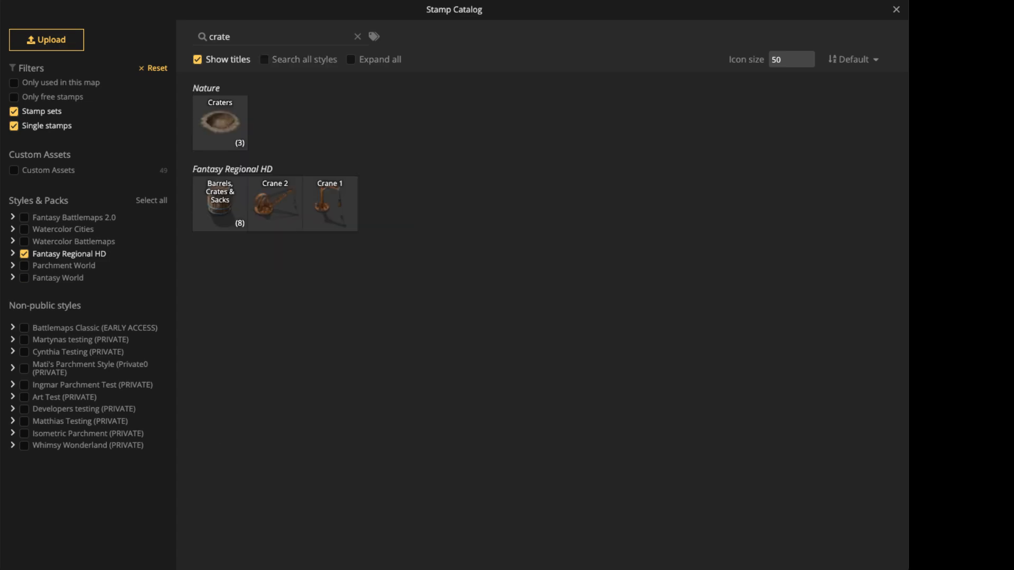
left_click(220, 205)
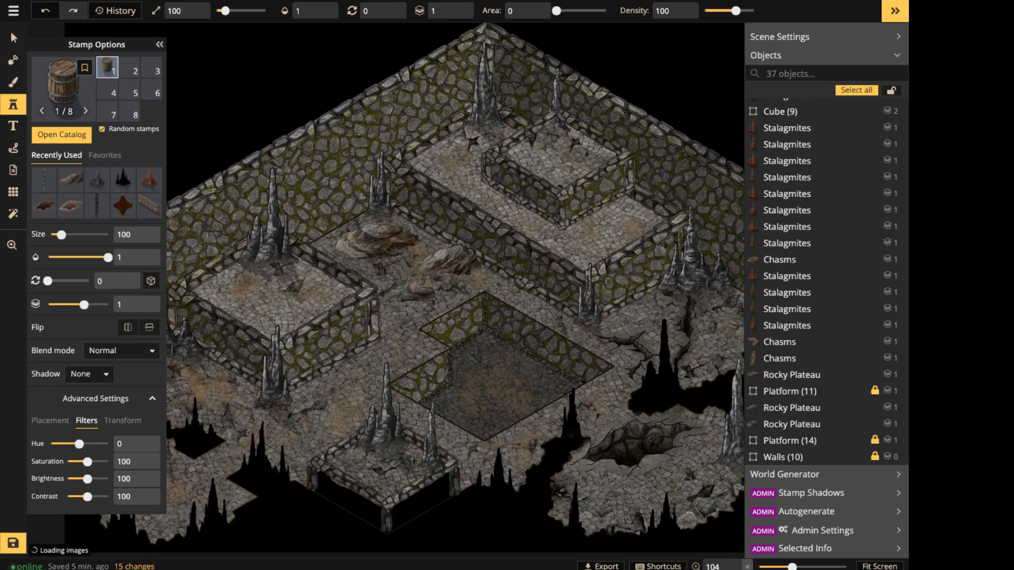
Show the isometric grid on the map.
scroll(410, 322, "up", 2)
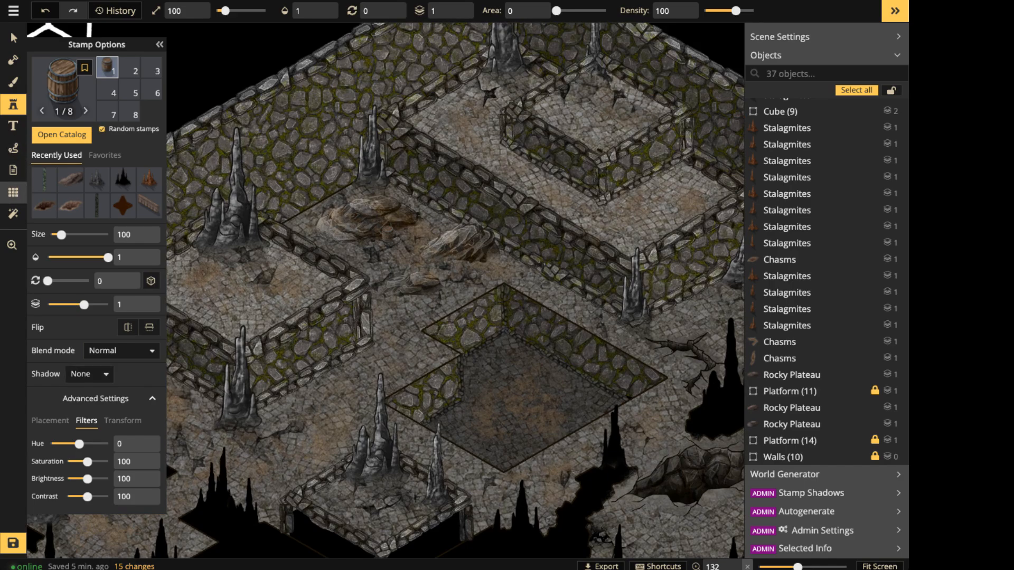
left_click(13, 191)
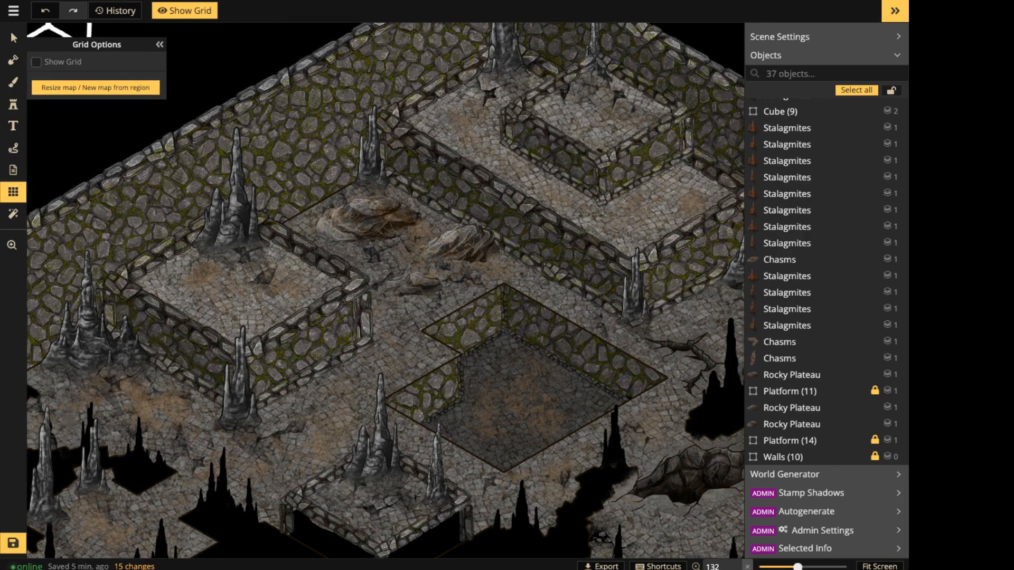
left_click(36, 62)
Place a barrel stamp at size 230 on the floor between the rocks and the sunken pit's back corner.
left_click(13, 105)
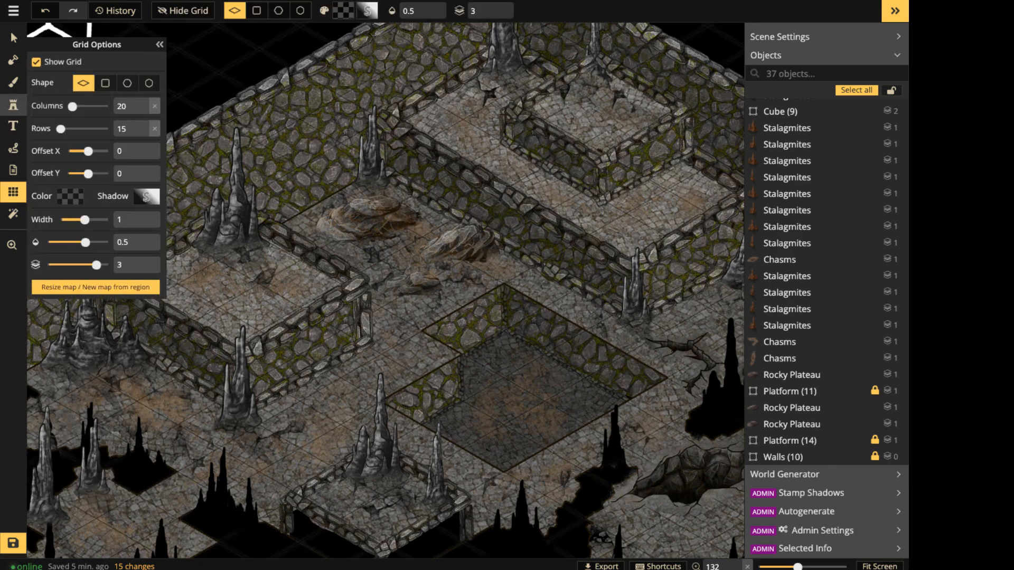
scroll(497, 257, "up", 5)
scroll(528, 265, "up", 5)
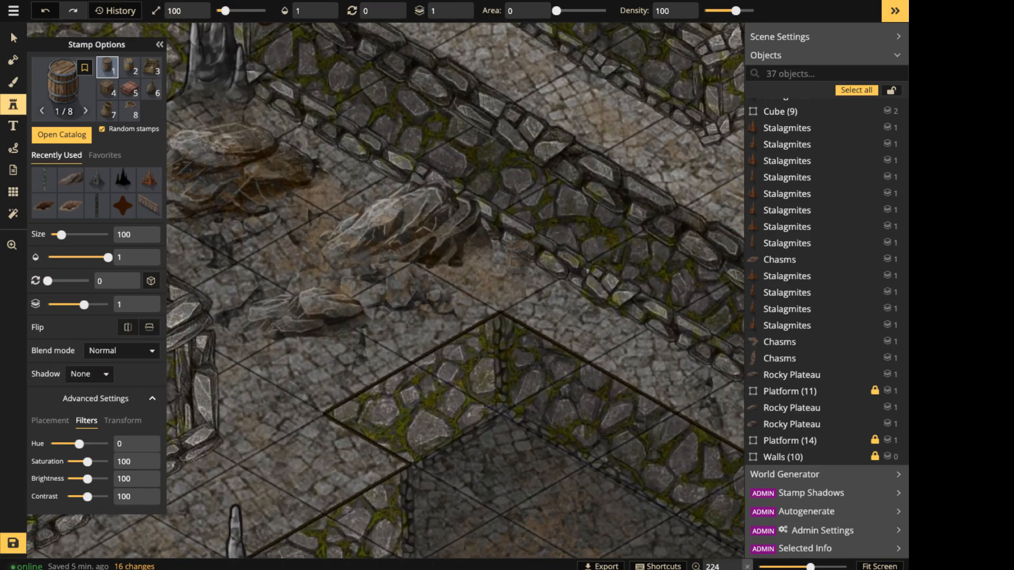
scroll(495, 245, "up", 13, "ctrl")
left_click(496, 246)
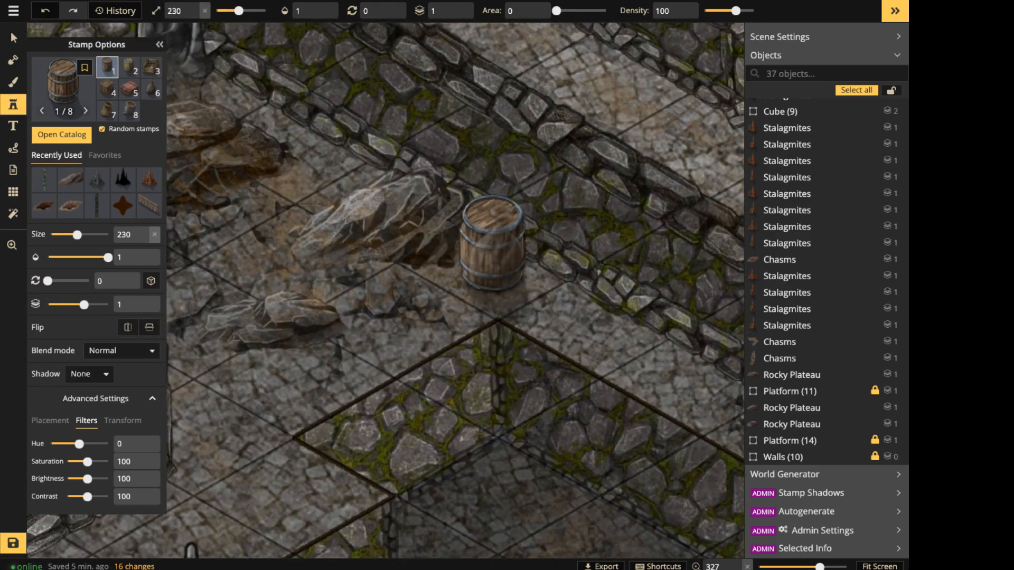
Select the placed barrel, enlarge it to size 490 and shift it slightly farther from the pit's back corner.
left_click(14, 39)
scroll(495, 254, "up", 20, "ctrl")
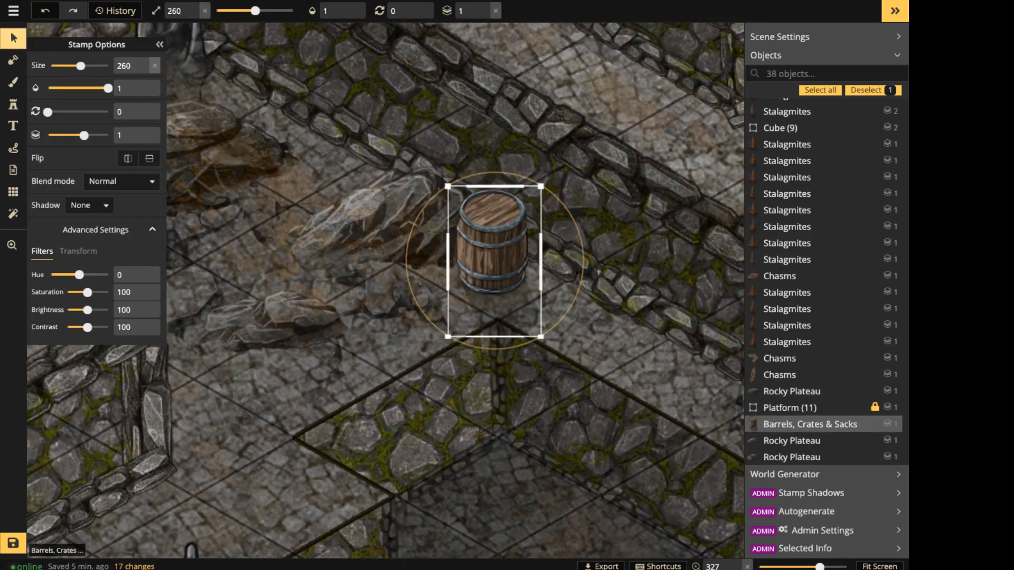
scroll(495, 253, "up", 3, "ctrl")
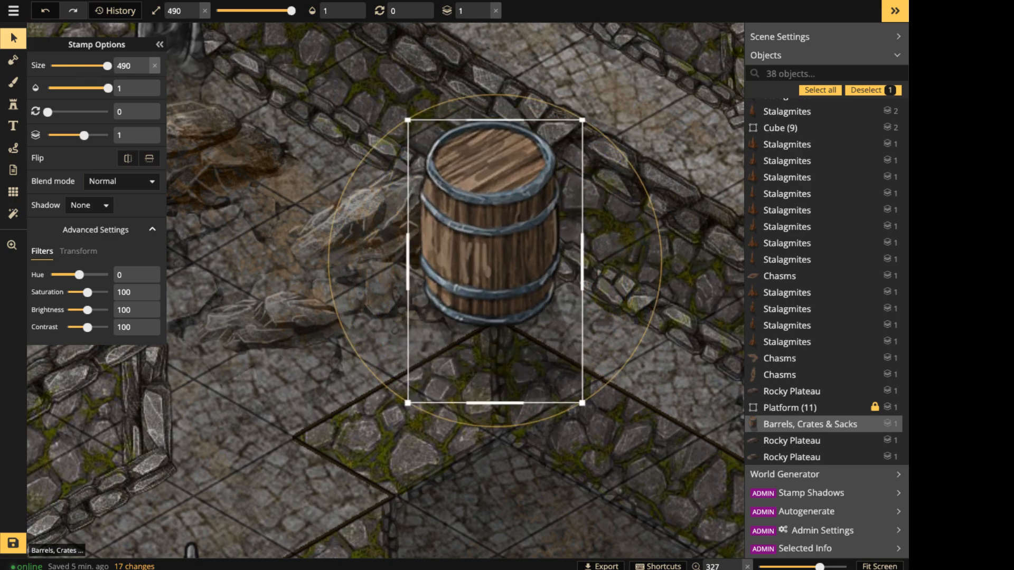
left_click_drag(495, 254, 500, 220)
scroll(462, 161, "down", 6)
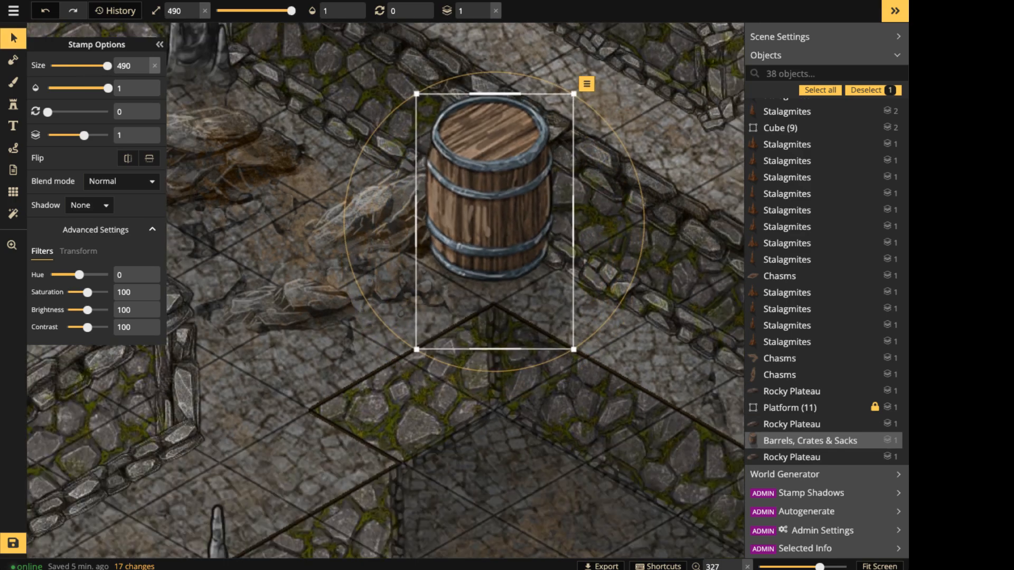
Reduce the barrel to size 290 to suit the grid tiles.
scroll(461, 161, "down", 3, "ctrl")
scroll(480, 198, "down", 13, "ctrl")
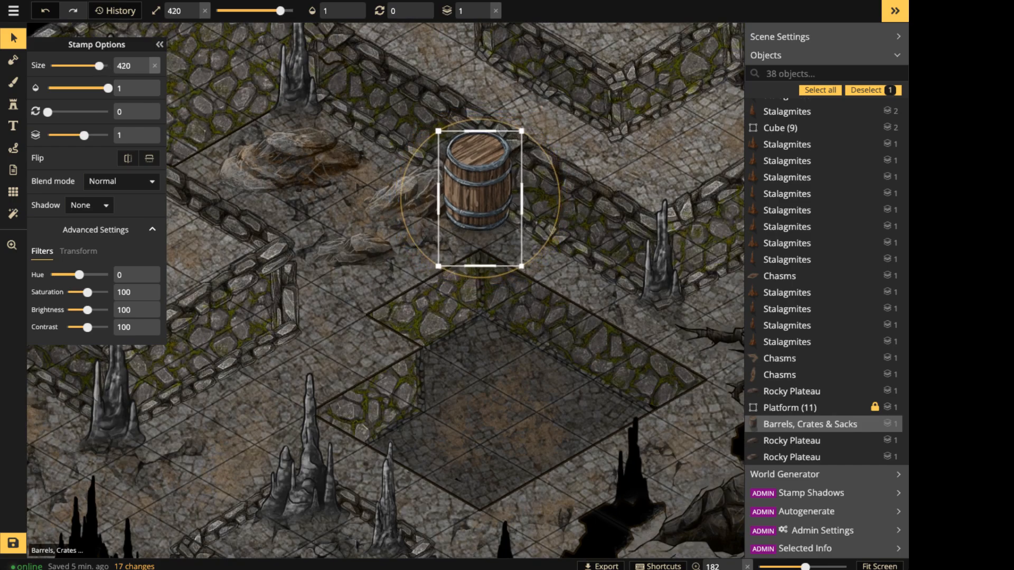
scroll(483, 204, "up", 7)
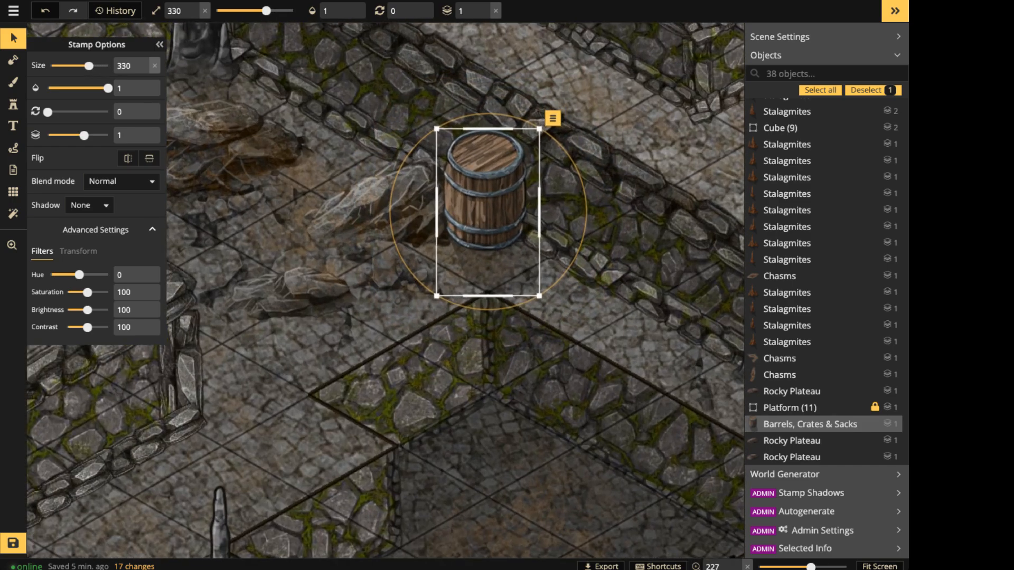
scroll(483, 203, "down", 6, "ctrl")
scroll(486, 211, "up", 2, "ctrl")
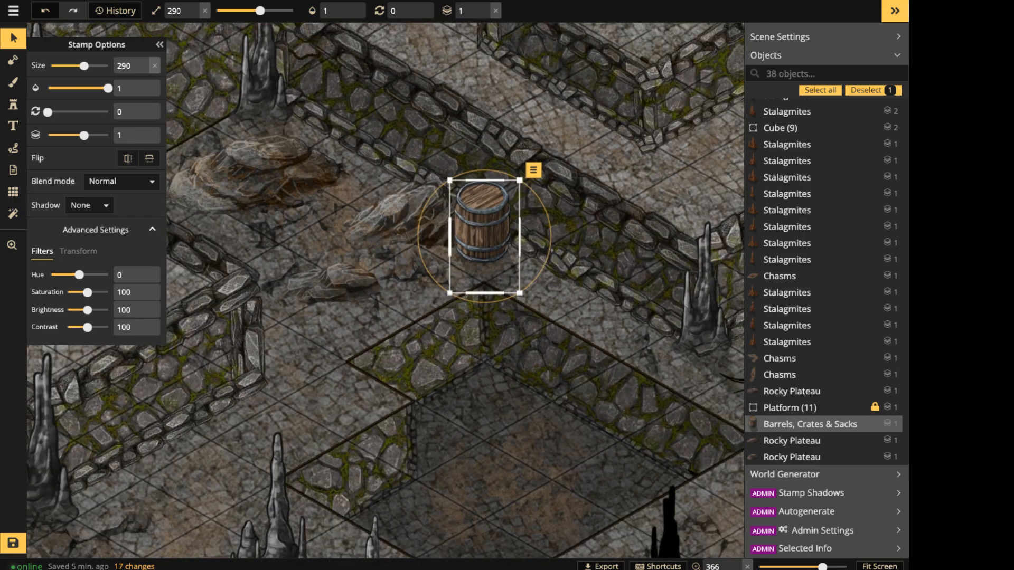
Try the barrel on its side at rotation 120, nearer the wall, and enlarge it to size 330.
scroll(486, 237, "down", 2, "ctrl")
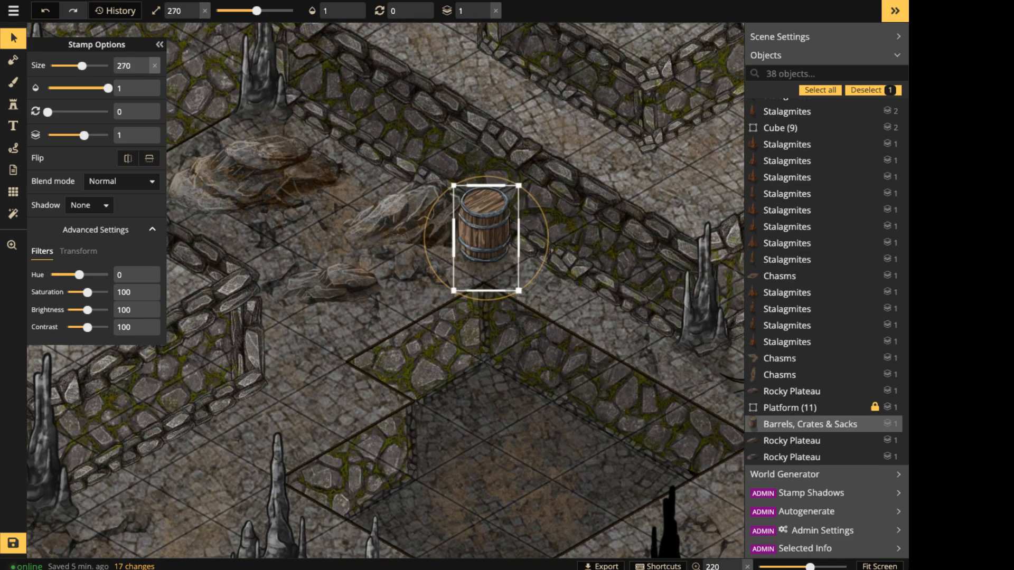
scroll(397, 204, "down", 2)
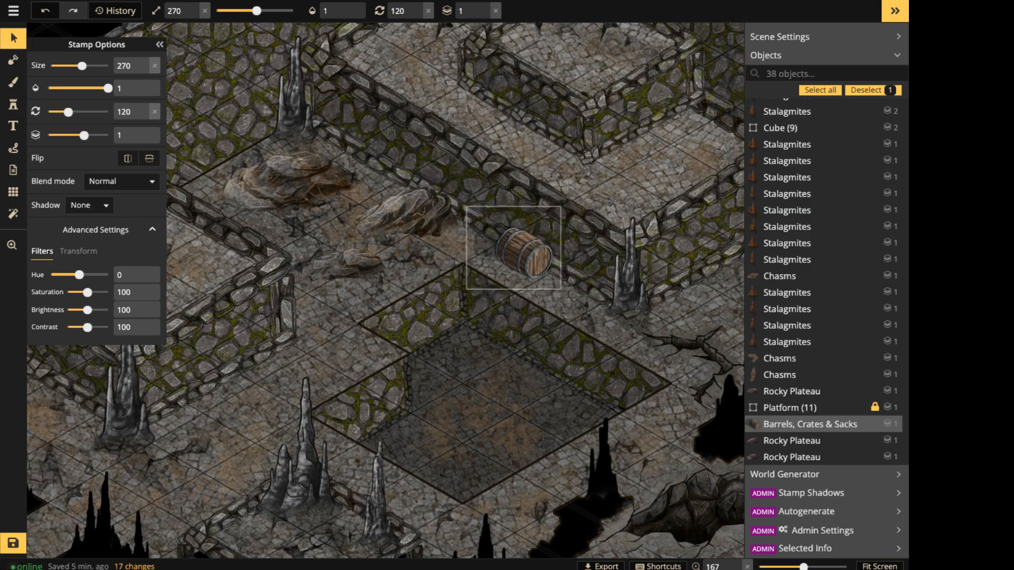
scroll(519, 250, "up", 1, "ctrl")
left_click_drag(521, 252, 518, 246)
scroll(519, 249, "up", 2, "ctrl")
scroll(517, 246, "up", 1, "ctrl")
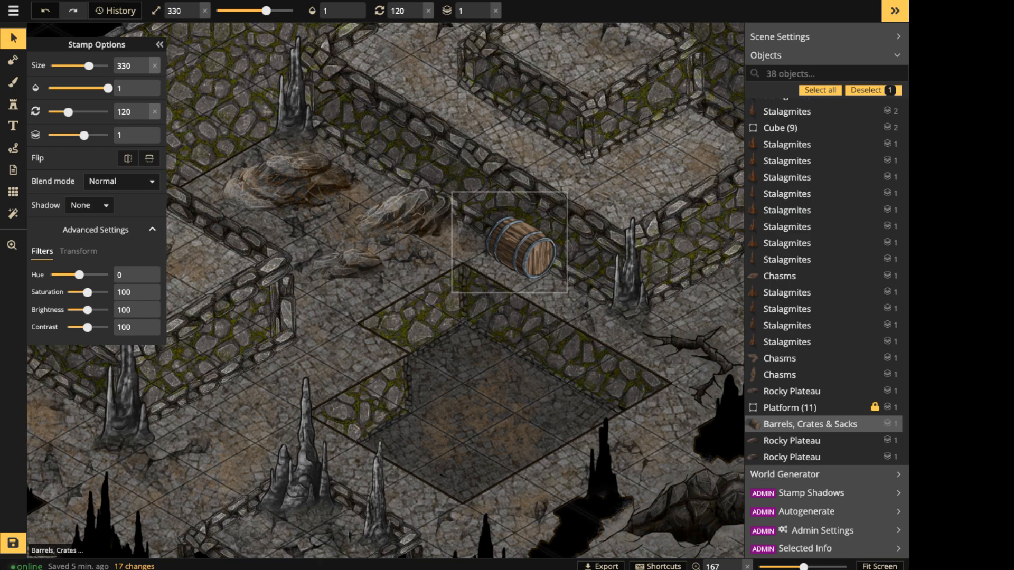
Reset the barrel to size 290 and rotation 0 and move it back beside the rocks behind the sunken pit.
scroll(519, 246, "down", 4, "ctrl")
scroll(518, 246, "down", 7, "shift")
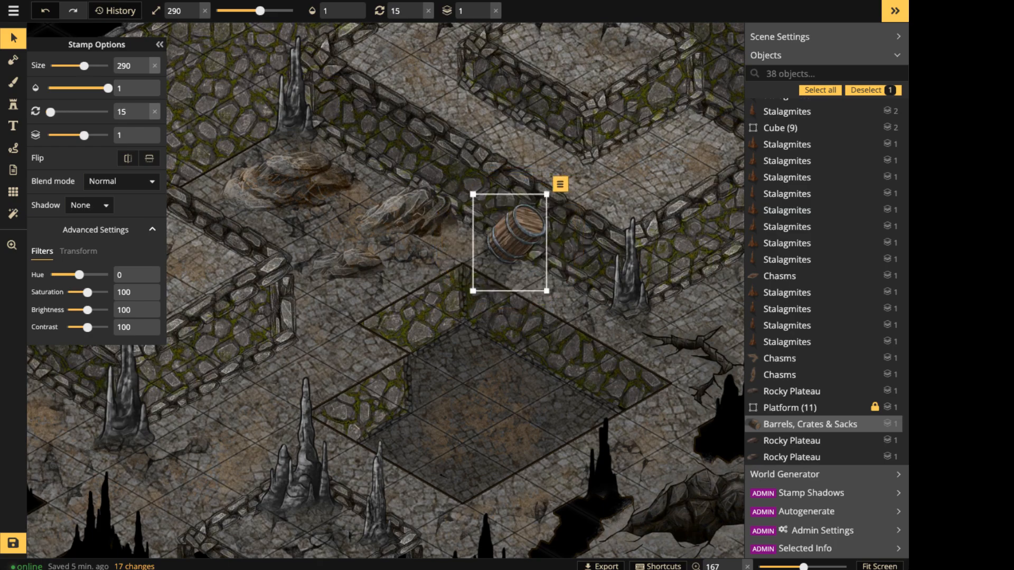
scroll(518, 247, "down", 1, "shift")
left_click_drag(518, 246, 472, 234)
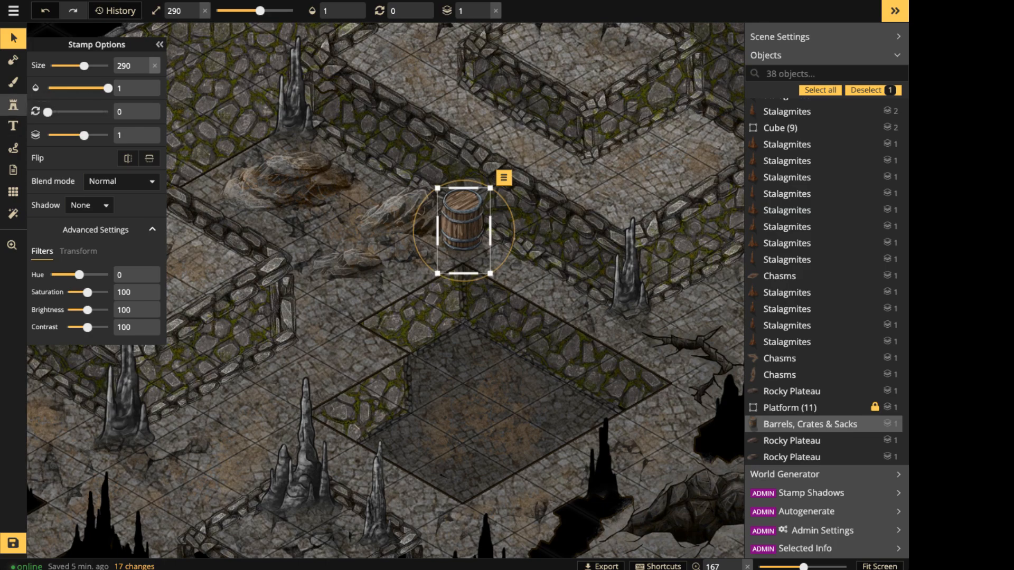
Place sack variant 7 at size 210 on the floor directly beside the barrel.
left_click(13, 105)
key("7")
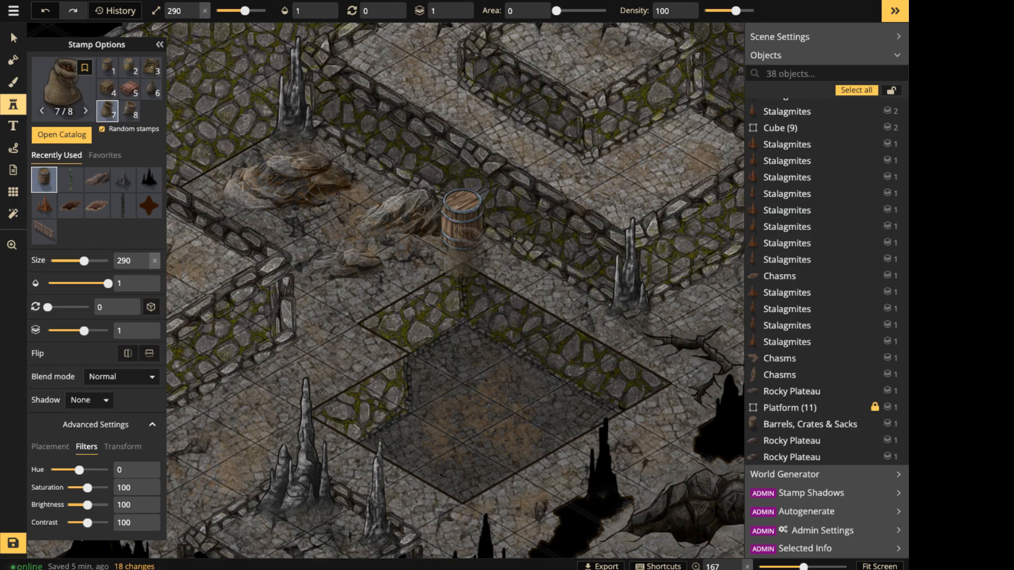
scroll(397, 269, "down", 1, "alt")
scroll(404, 259, "down", 4, "alt")
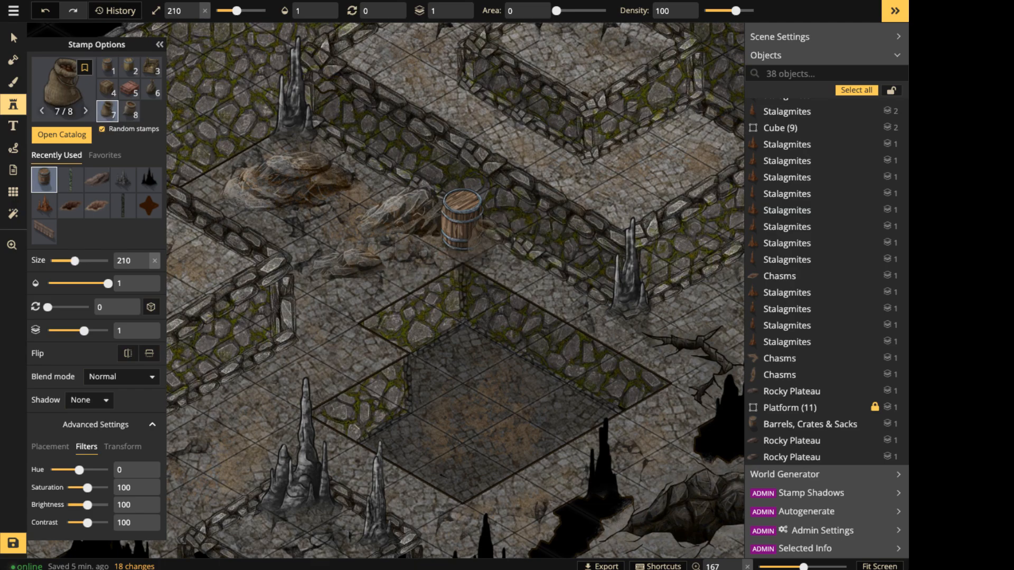
left_click(496, 244)
Place the closed wooden crate, variant 4, at size 210 on the highest back platform.
left_click(529, 139)
scroll(529, 138, "up", 5)
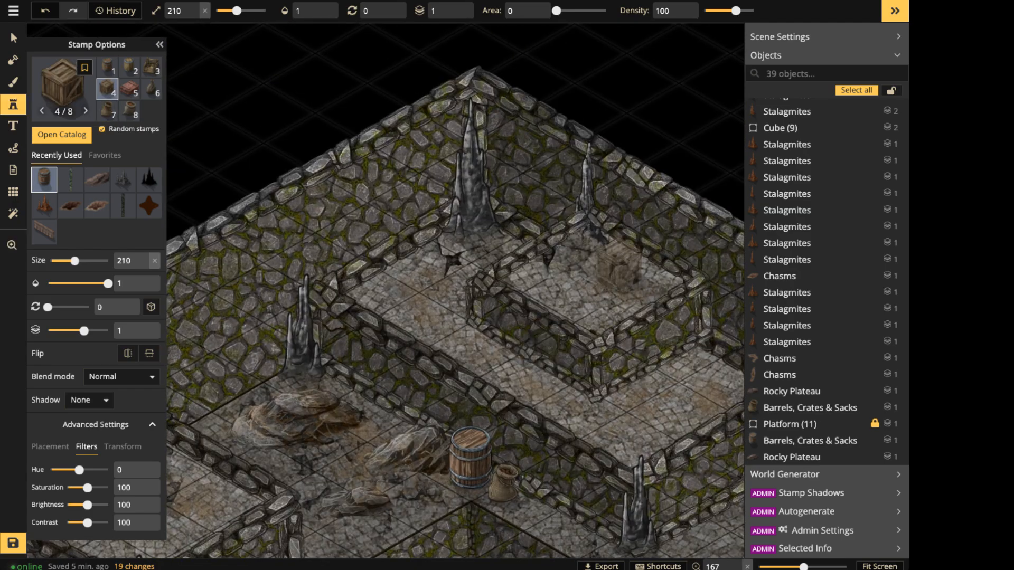
left_click(649, 254)
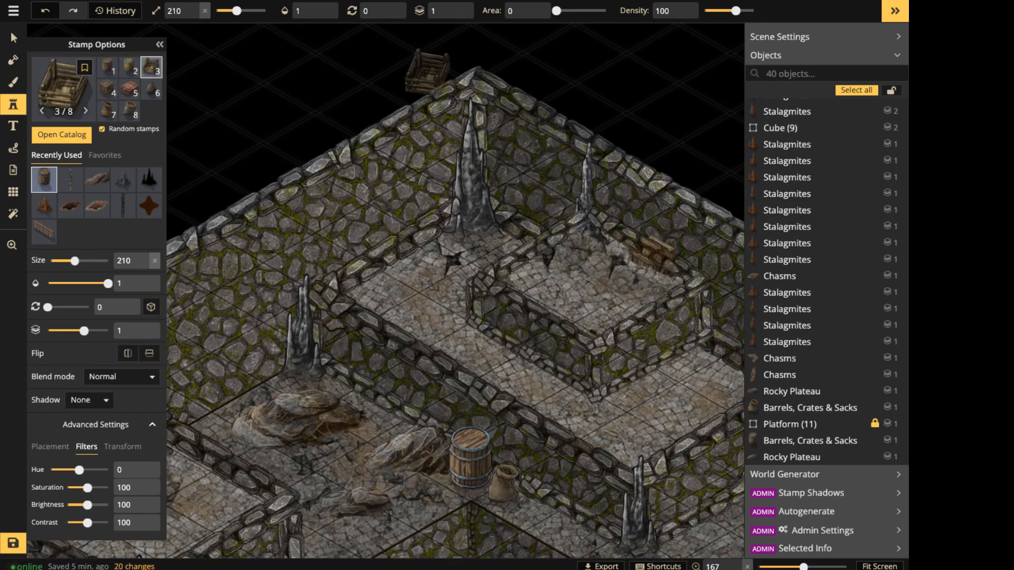
Select the placed crate, raise it to layer 4 and nudge it slightly toward the platform's front edge.
left_click(14, 38)
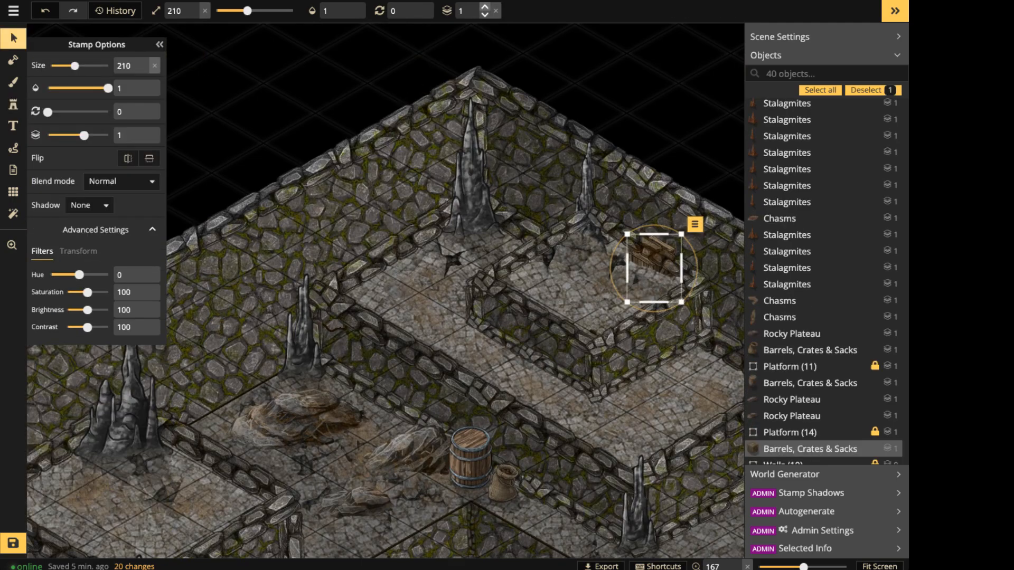
left_click(485, 6)
left_click(485, 6)
left_click(485, 6)
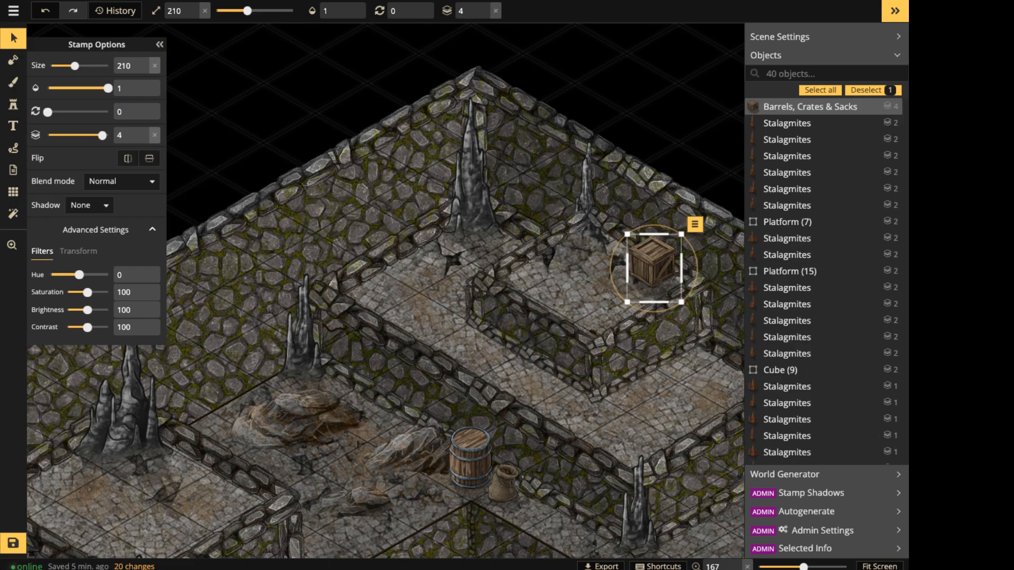
left_click_drag(655, 264, 659, 269)
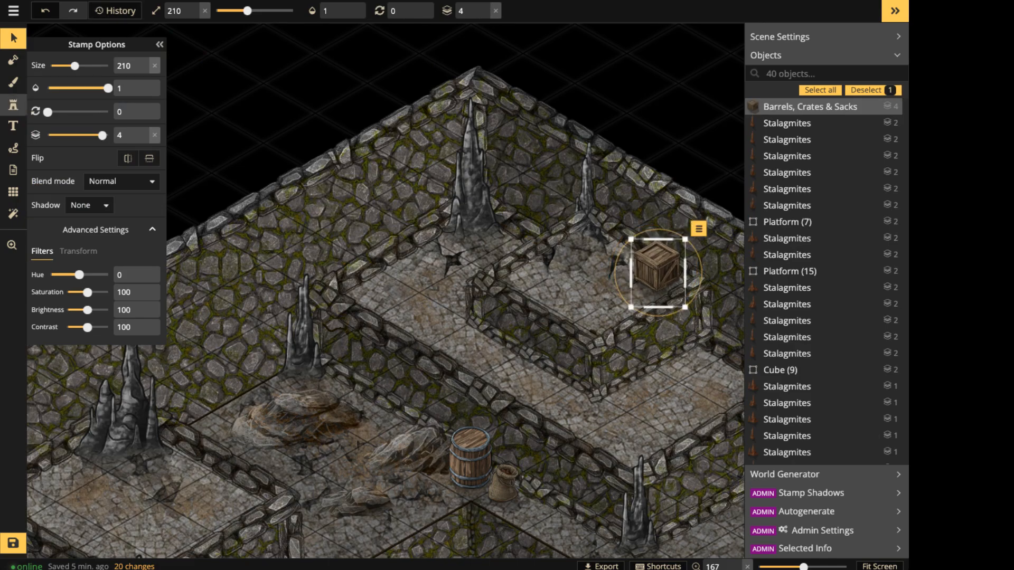
Place an open crate in the back corner of the highest platform and a closed crate at the far end of the ledge below.
left_click(13, 105)
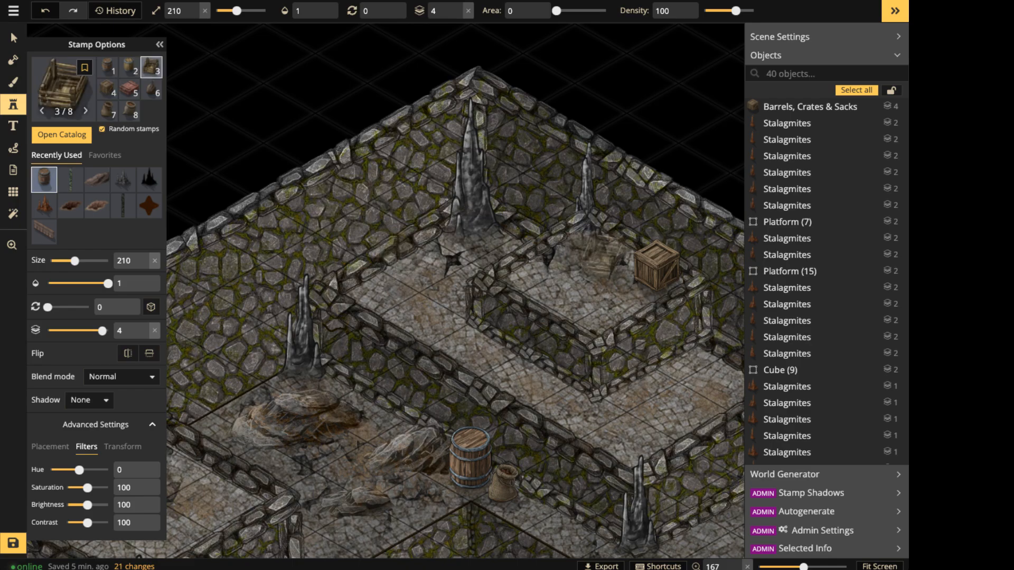
left_click(588, 244)
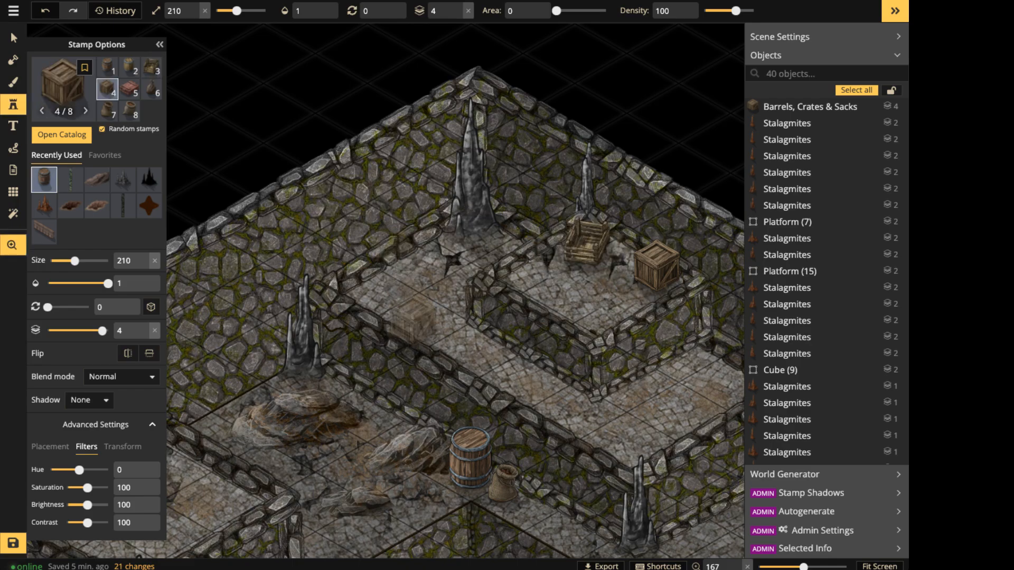
left_click_drag(233, 506, 354, 295)
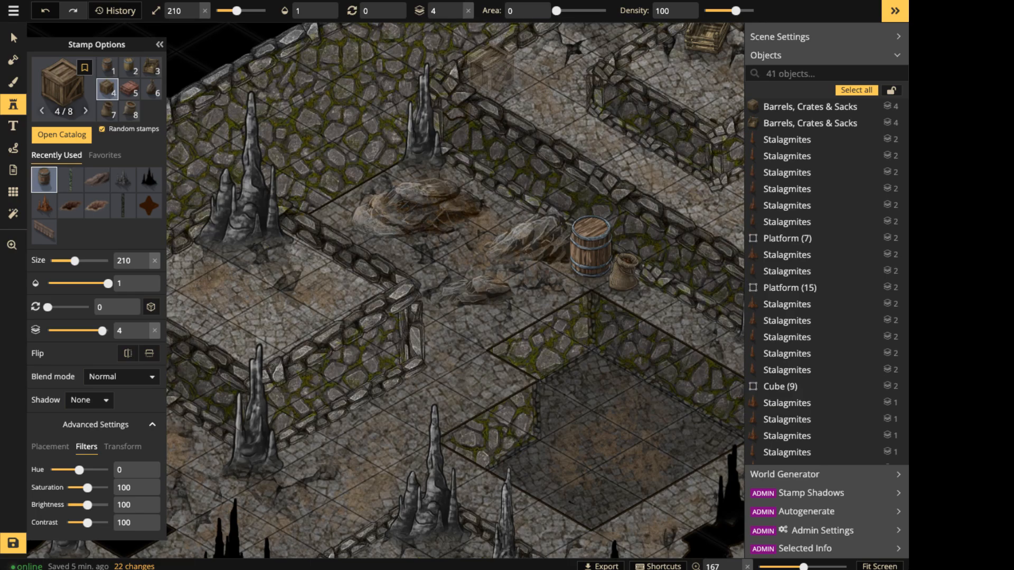
left_click(492, 65)
Place the open filled sack, variant 8, beside the large stalagmite cluster near the cracked floor.
left_click_drag(338, 196, 550, 148)
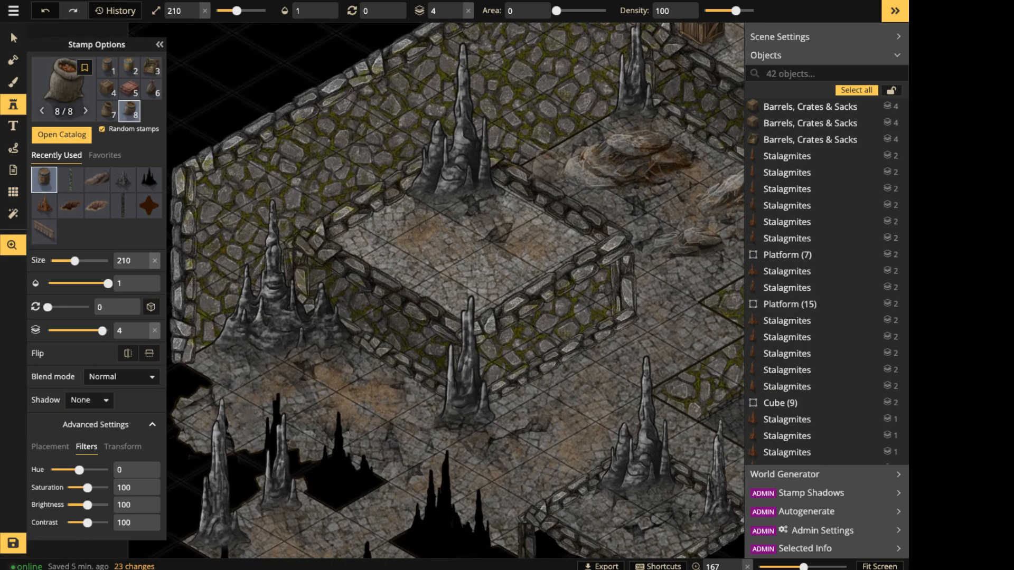
left_click_drag(648, 94, 319, 269)
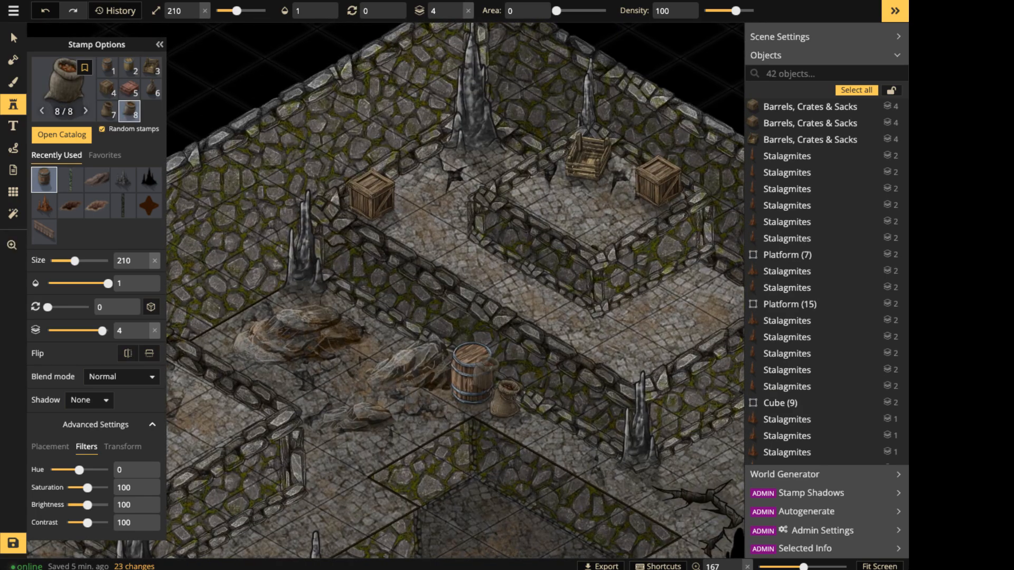
left_click_drag(562, 347, 390, 488)
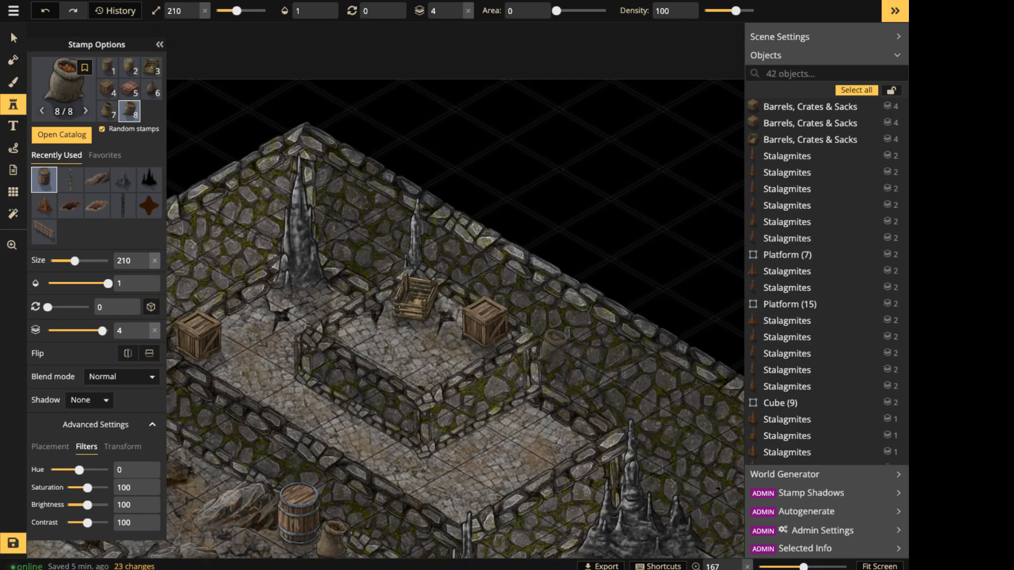
left_click_drag(563, 407, 502, 235)
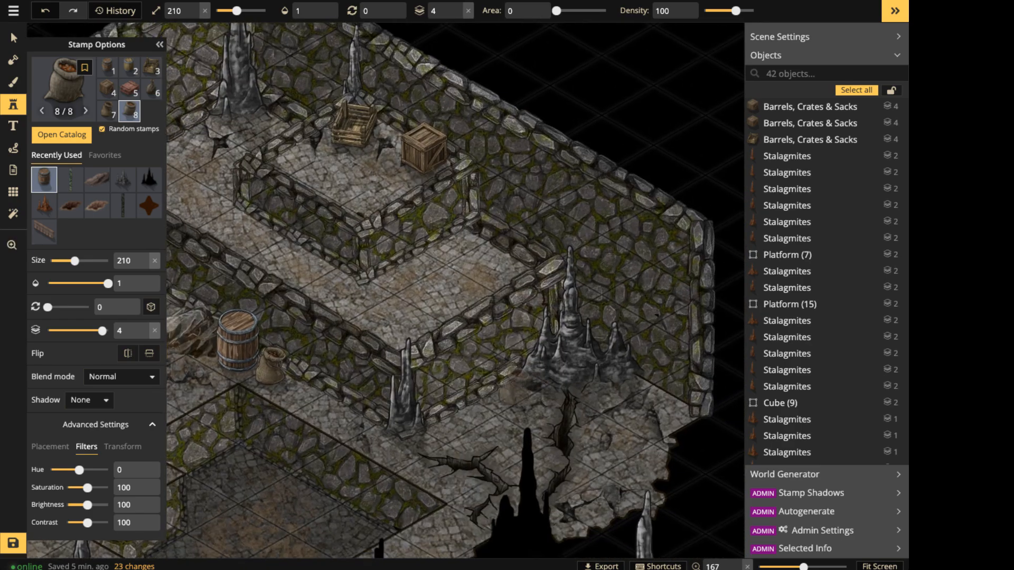
left_click(514, 389)
Place the tied sack, variant 6, on the floor beside the rock pile along the back wall.
scroll(287, 327, "down", 1)
left_click_drag(288, 330, 531, 295)
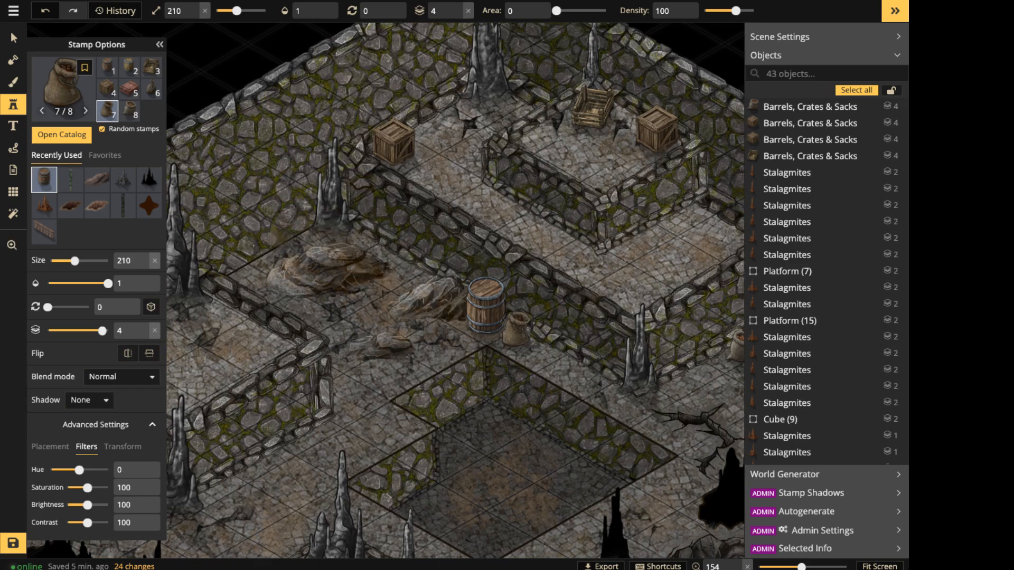
left_click(516, 328)
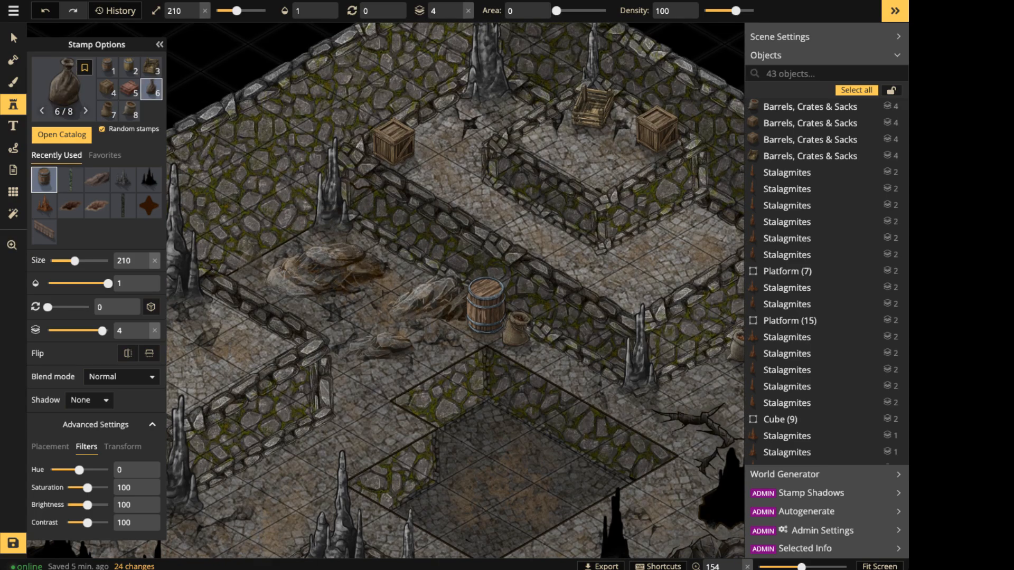
left_click(246, 264)
Place the red crate, variant 5, at size 210 on the raised platform beside the rock pile and leave stamp placement.
key("space")
left_click_drag(407, 423, 575, 101)
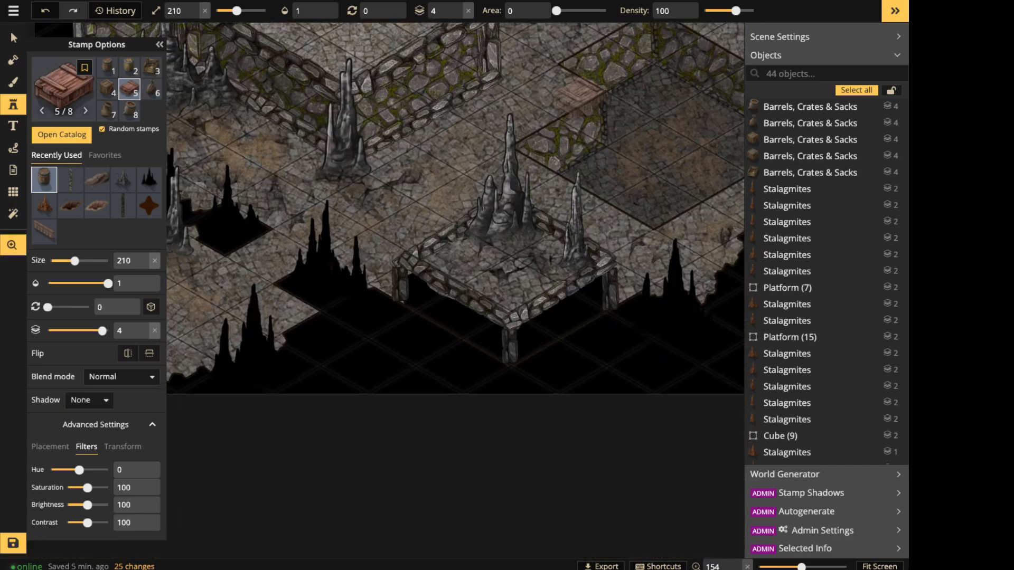
left_click_drag(412, 151, 527, 304)
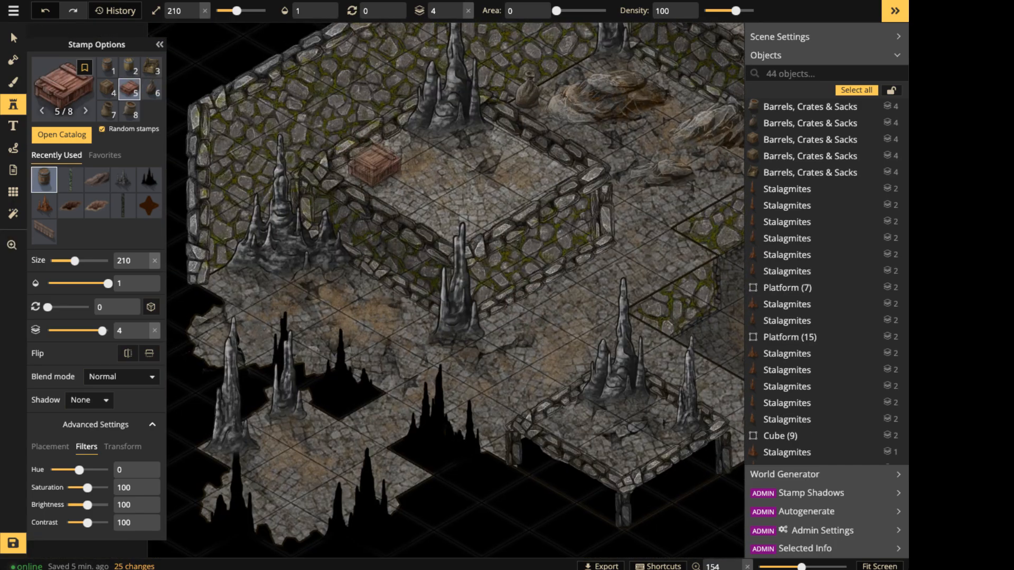
left_click(374, 164)
key("v")
left_click(374, 167)
key("Escape")
Pick the Crane 1 stamp from the catalog and place it at size 210 on the floor beside the sunken pit.
scroll(374, 167, "down", 4)
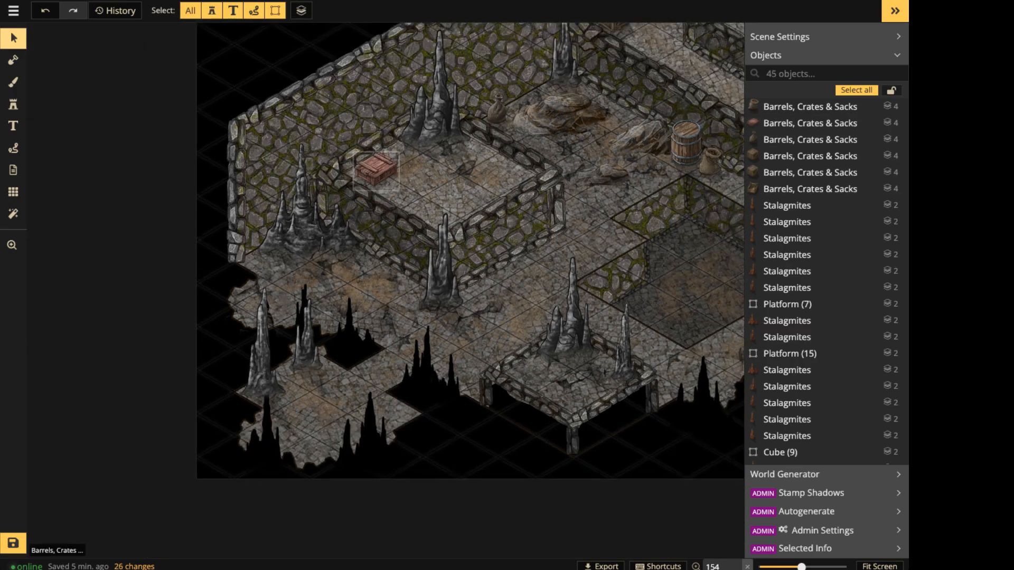
key("space")
left_click_drag(427, 113, 249, 222)
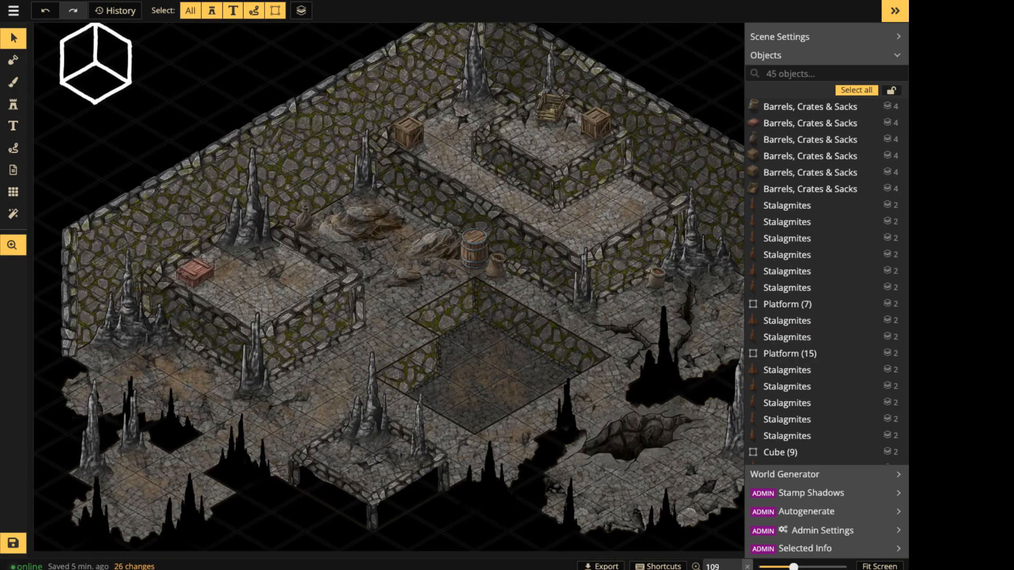
key("space")
mouse_move(555, 153)
left_mouse_down()
mouse_move(444, 132)
mouse_move(515, 129)
mouse_move(555, 145)
left_mouse_up()
left_click(13, 104)
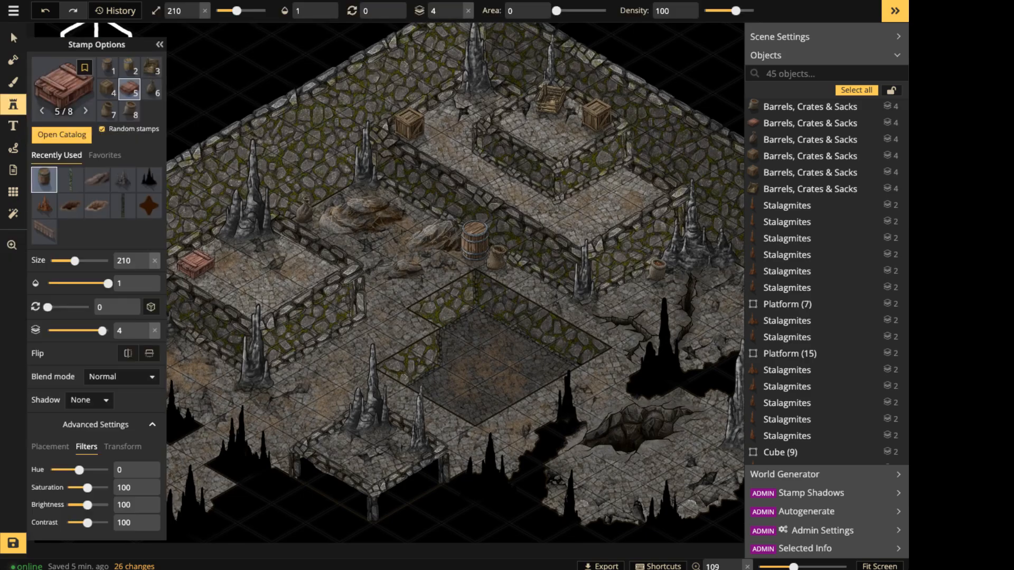
left_click(63, 89)
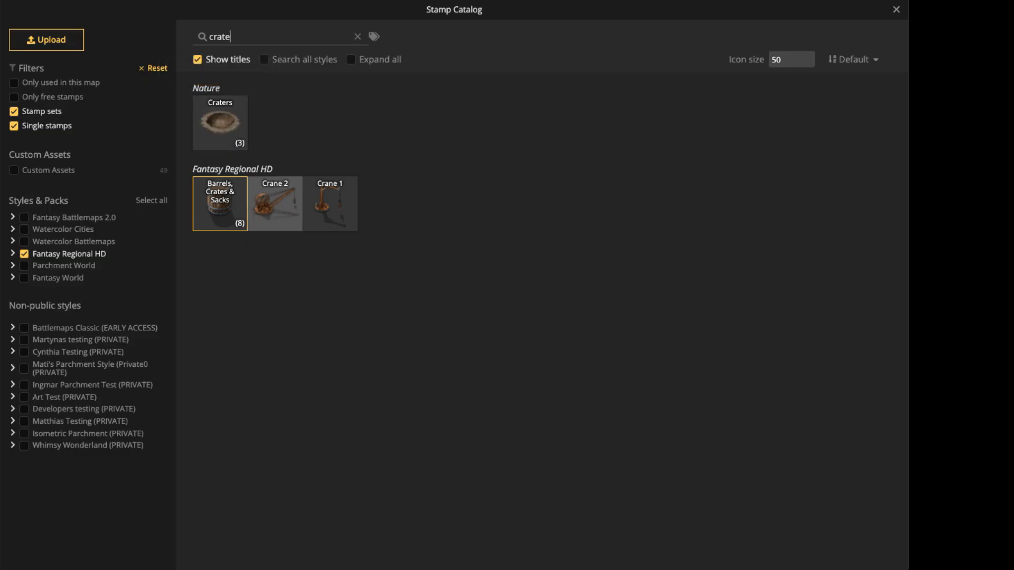
left_click(329, 204)
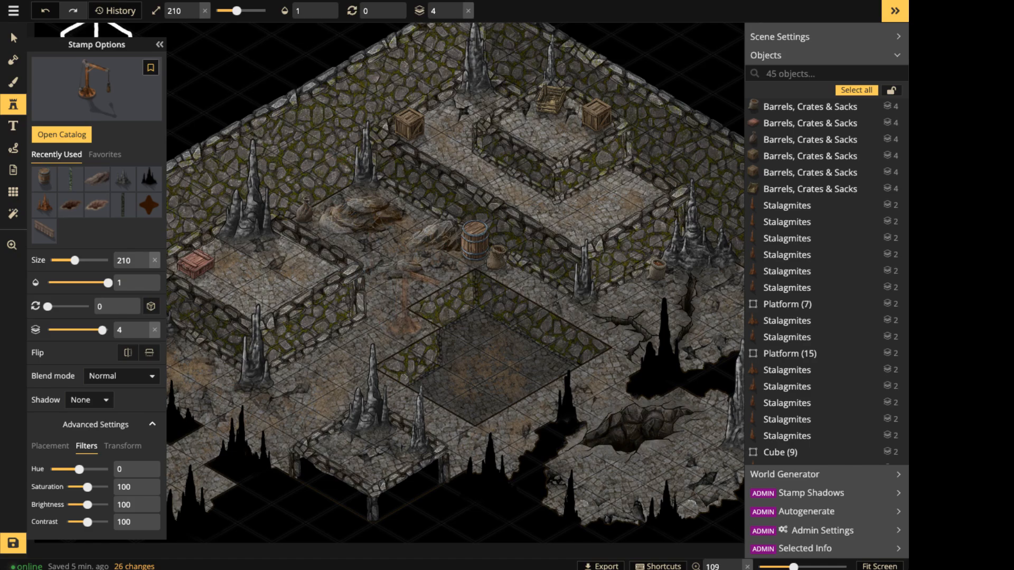
left_click(429, 318)
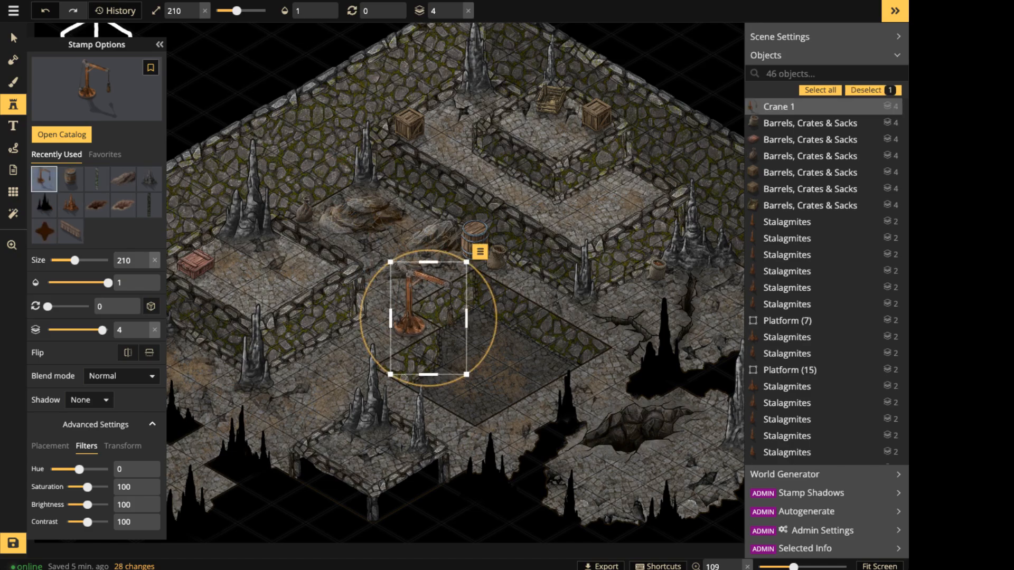
Try the Crane 2 stamp at size 210 on the raised platform beside the red crate.
left_click(96, 88)
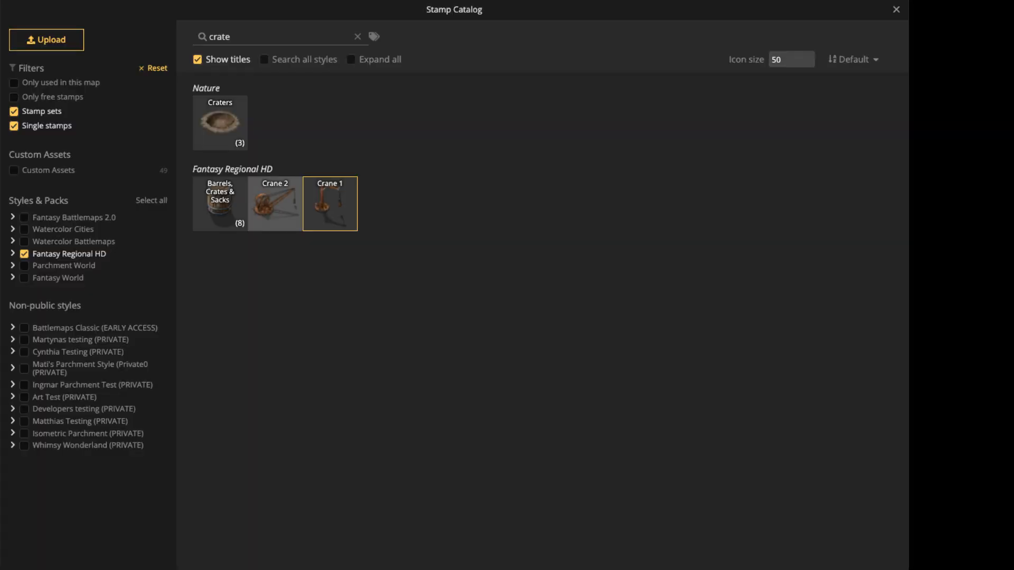
left_click(275, 205)
key("Escape")
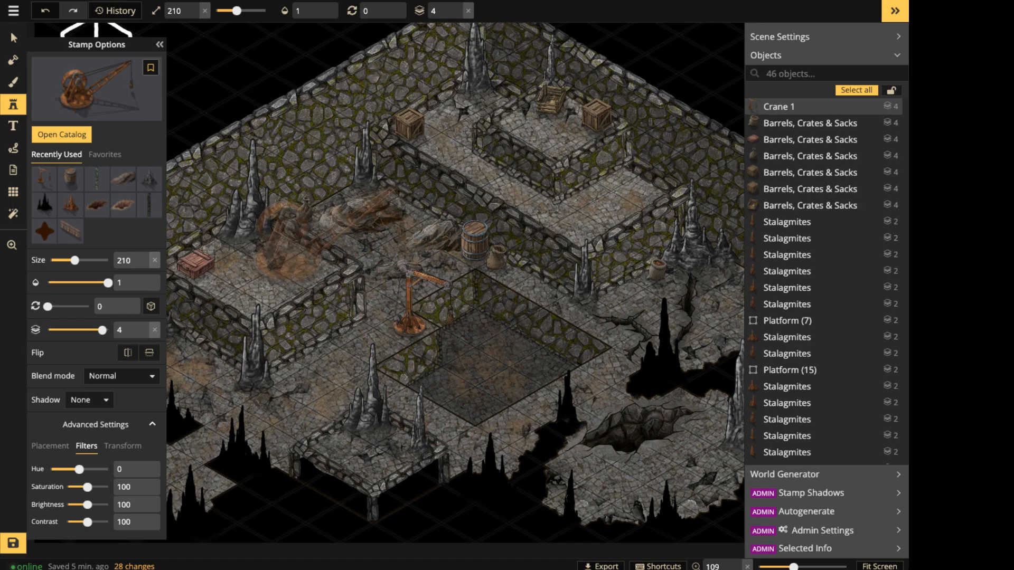
left_click(326, 246)
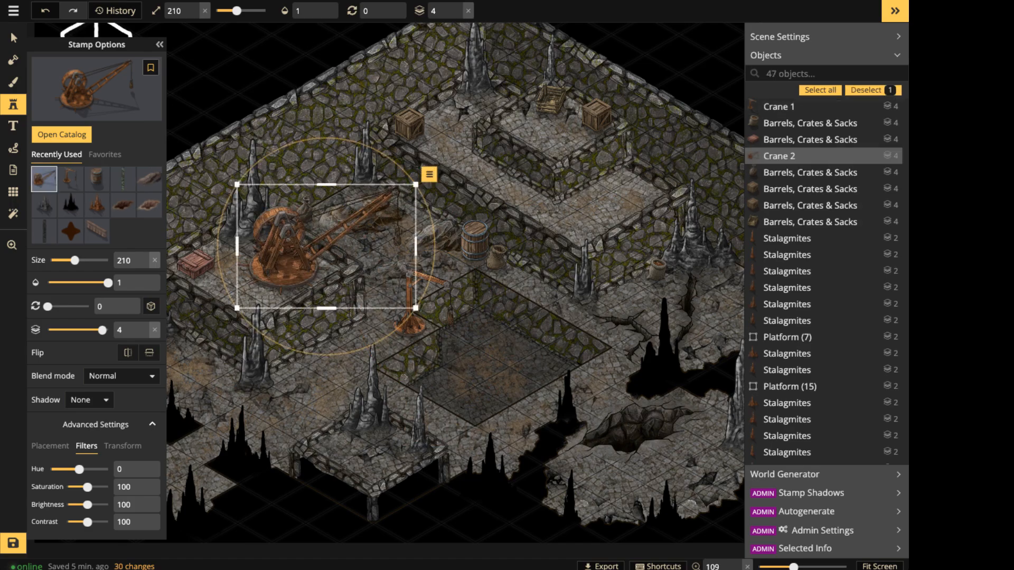
left_click_drag(327, 246, 321, 247)
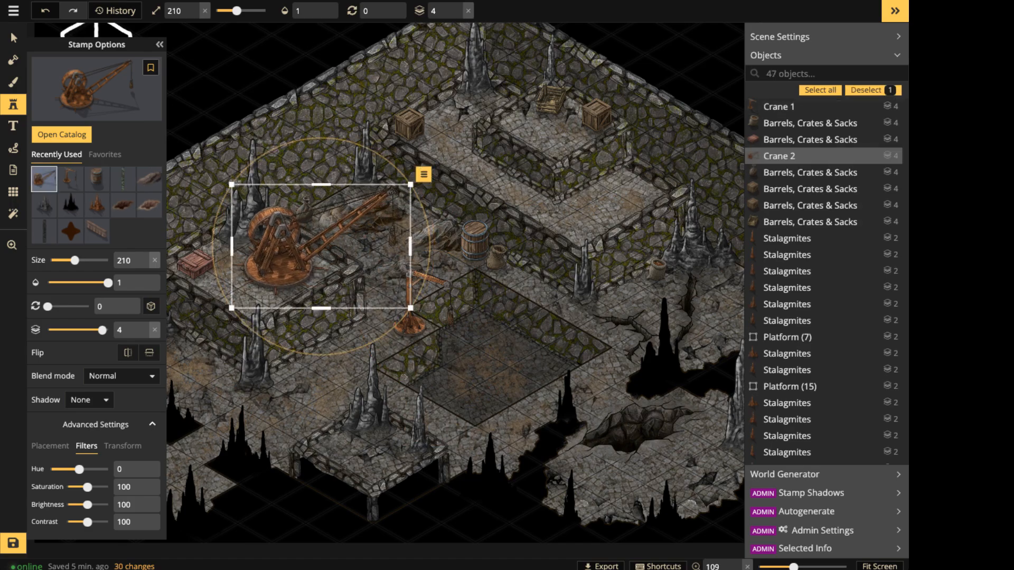
Delete the Crane 2 stamp from the raised platform and return to selecting objects.
scroll(292, 226, "down", 1)
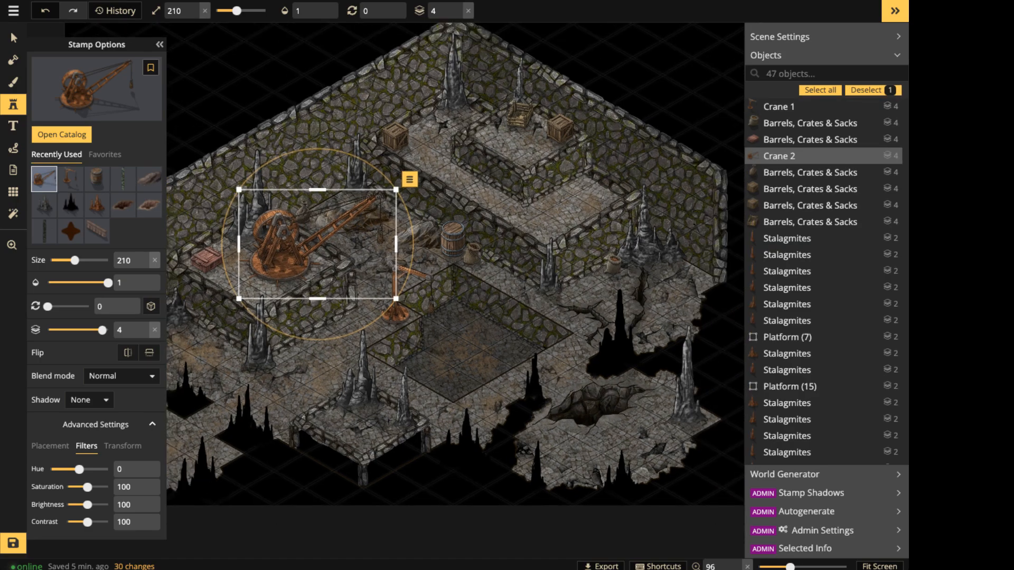
key("Delete")
key("v")
scroll(331, 269, "up", 2)
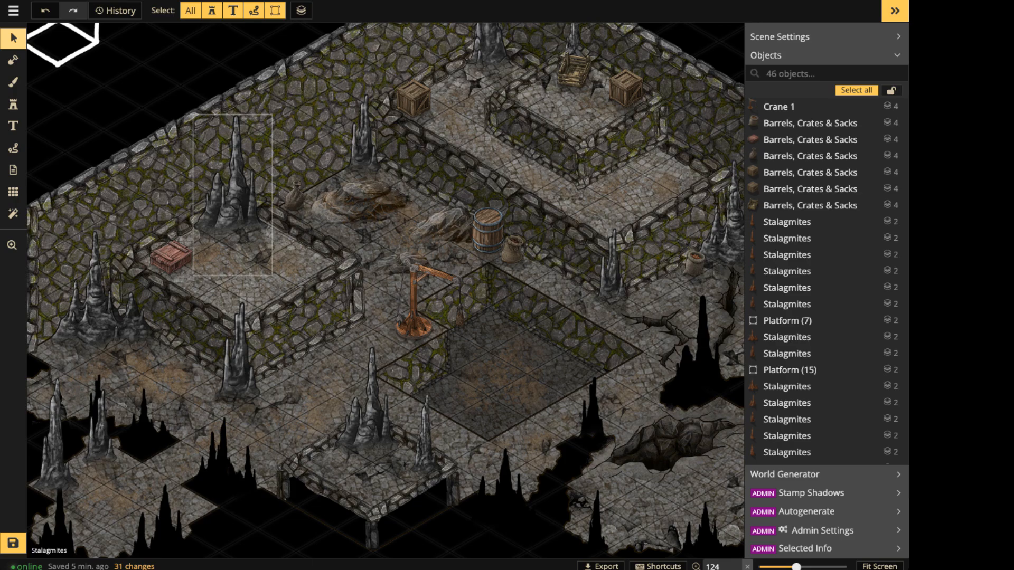
Look over the whole cavern map, checking the placed barrels, crates, sacks and crane against the floors and platforms.
scroll(465, 225, "down", 1)
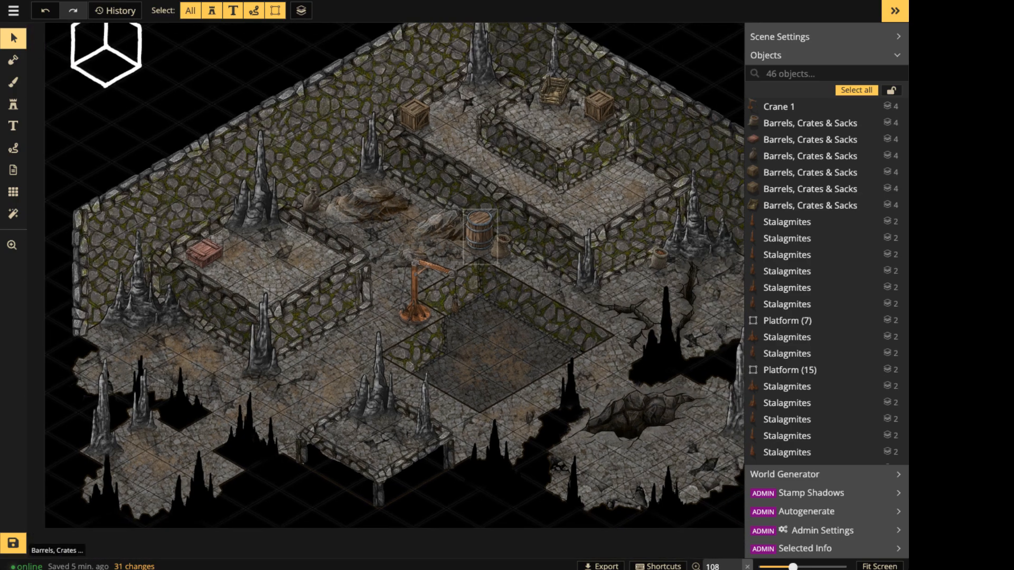
key("space")
left_click_drag(589, 273, 491, 282)
scroll(472, 227, "down", 2)
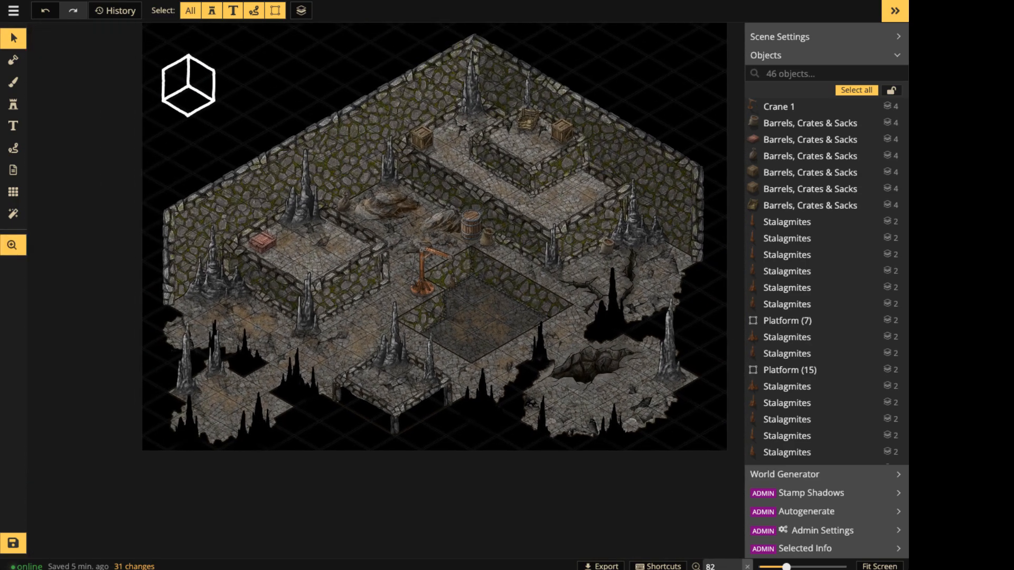
scroll(472, 228, "up", 2)
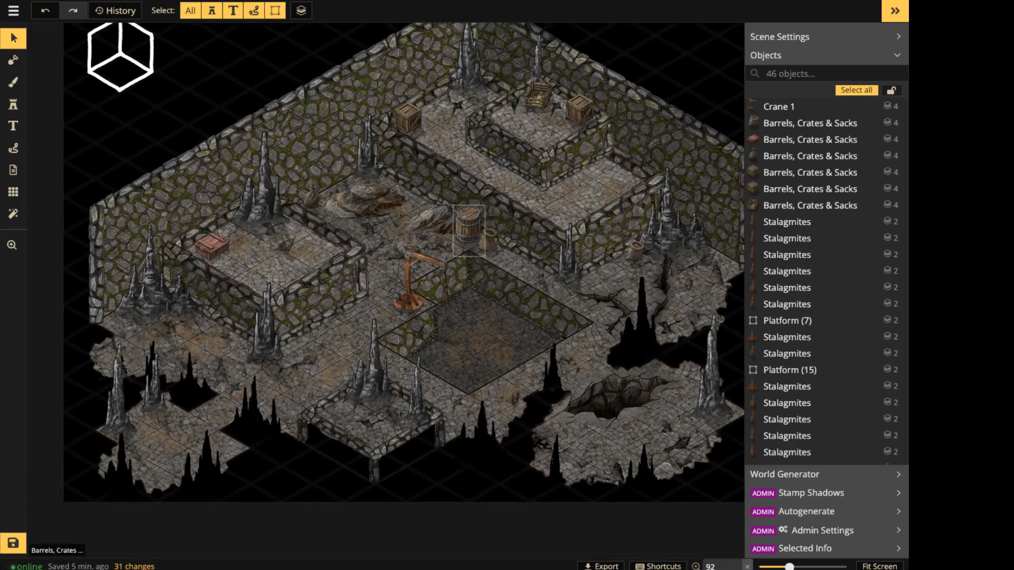
key("space")
left_click_drag(473, 227, 435, 265)
scroll(445, 248, "down", 2)
key("space")
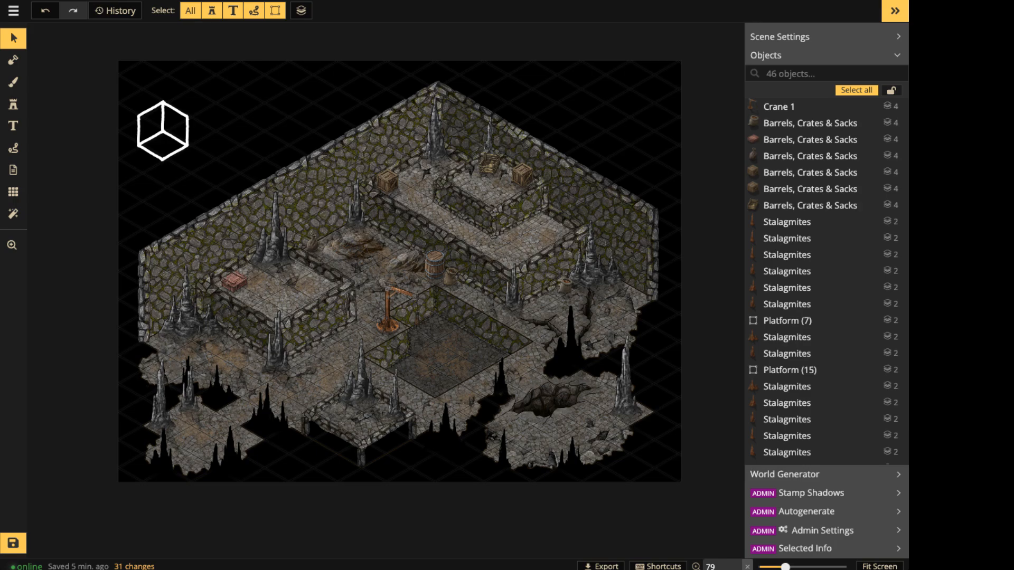
scroll(435, 264, "up", 3)
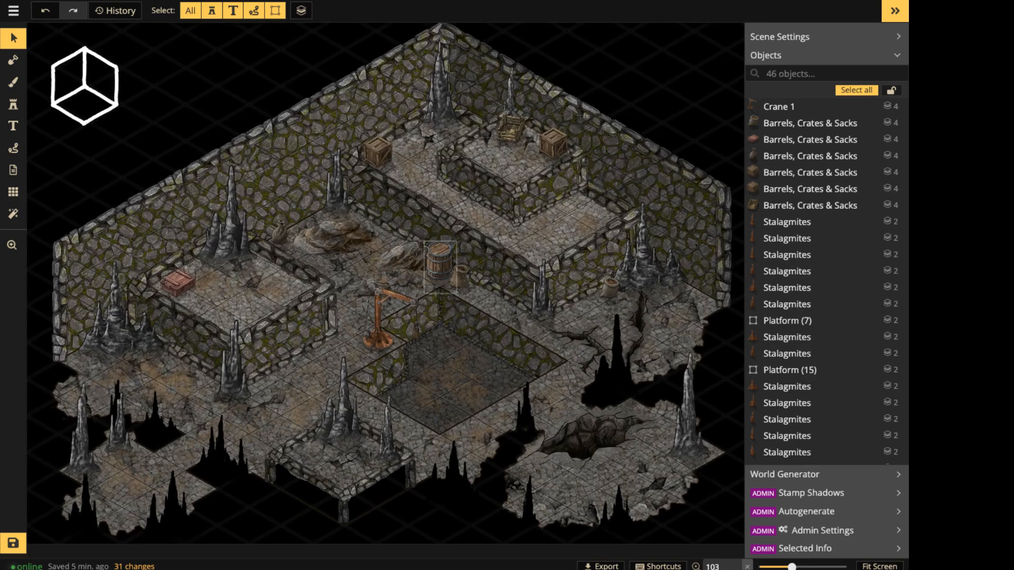
left_click(440, 264)
scroll(439, 264, "up", 3)
key("Escape")
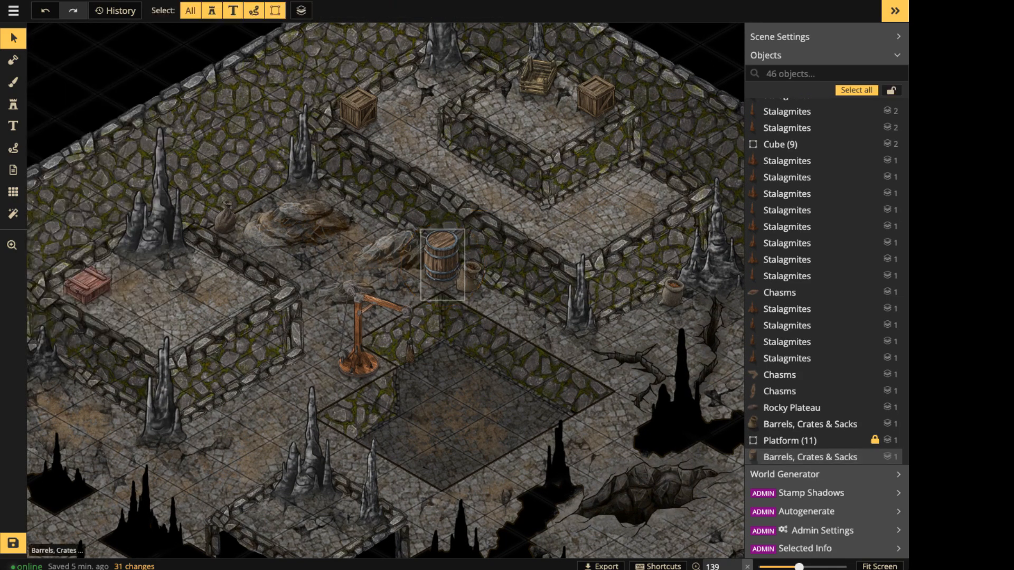
scroll(441, 264, "down", 3)
scroll(441, 264, "down", 2)
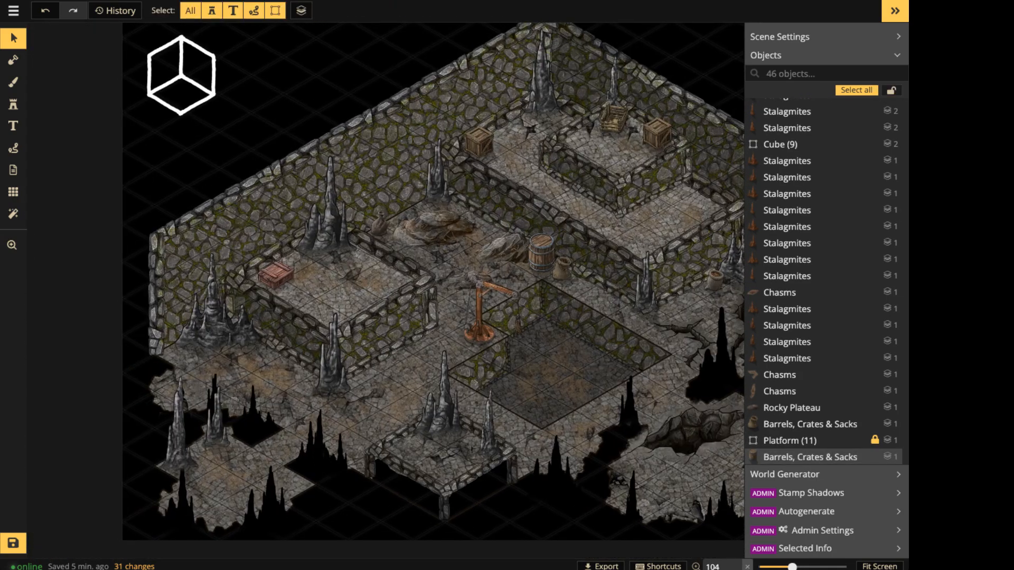
Add "Dwarven Beer" before "Cavern" in the map's title, keep the edited details and save the map.
left_click(13, 10)
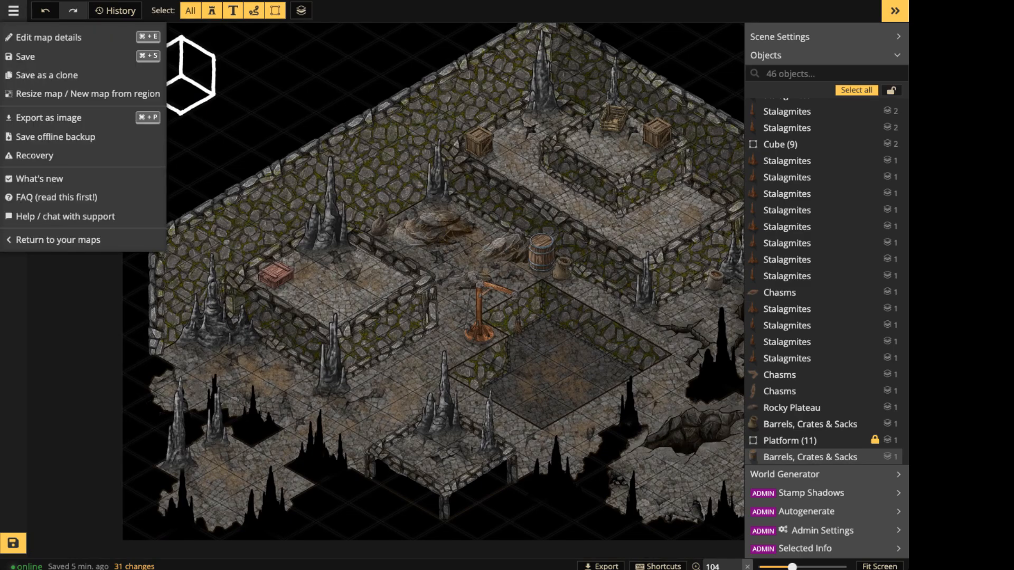
left_click(49, 37)
left_click(357, 105)
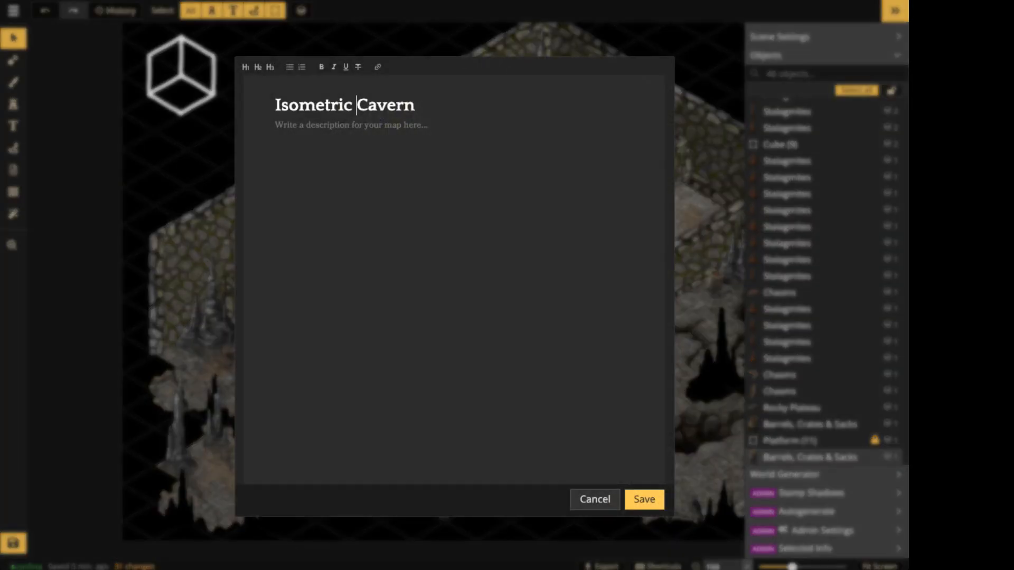
type("Be")
key("BackSpace")
key("BackSpace")
type("Dwarven ")
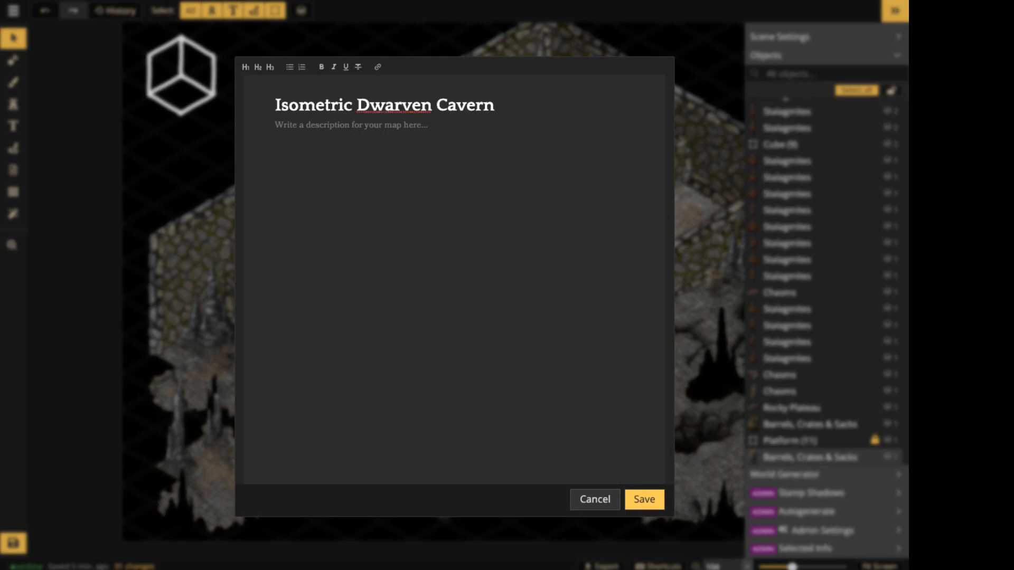
type("Beer")
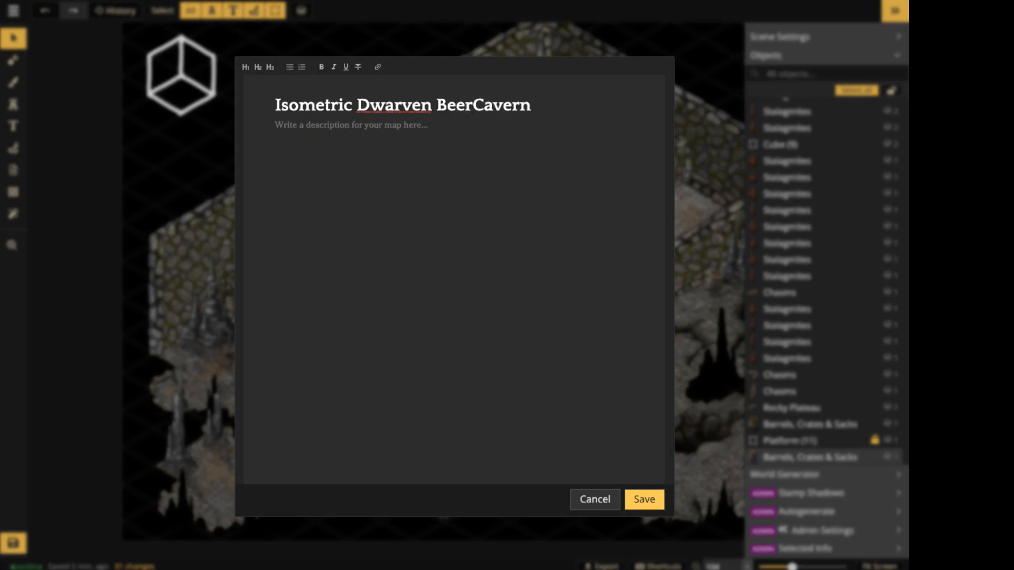
left_click(645, 499)
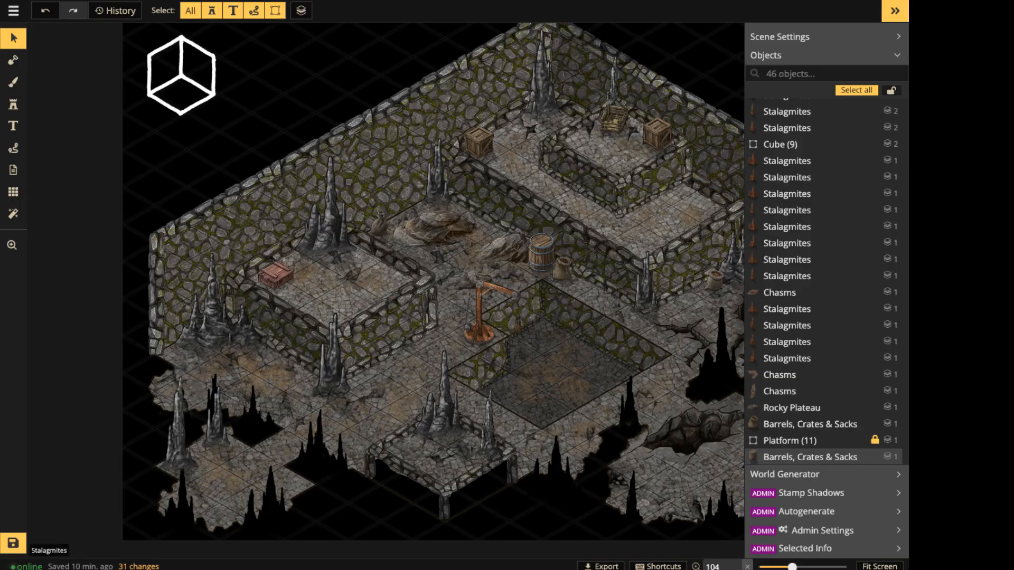
left_click(13, 544)
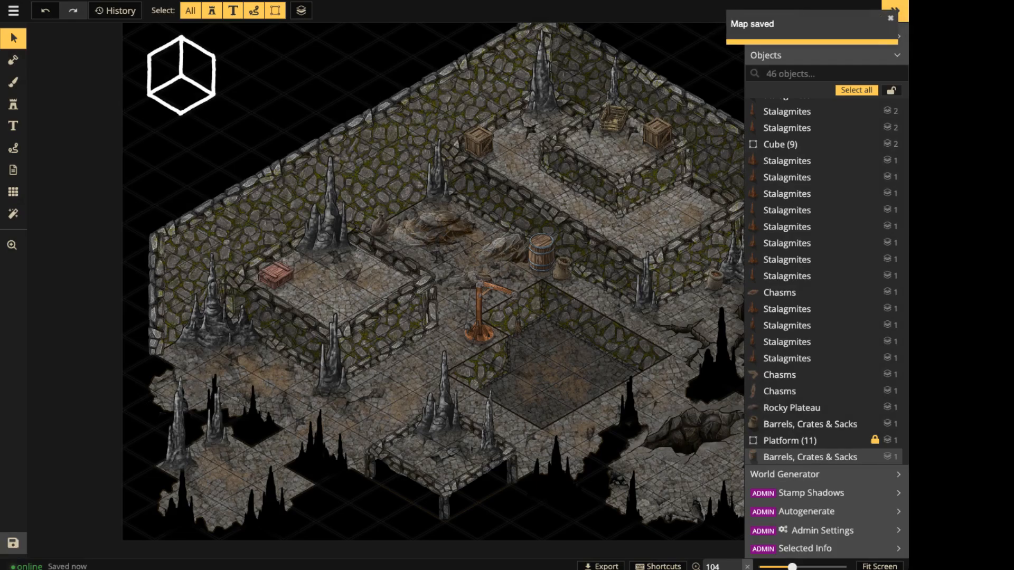
Select the white cube group beside the cavern and examine it together with the whole map.
left_click(181, 75)
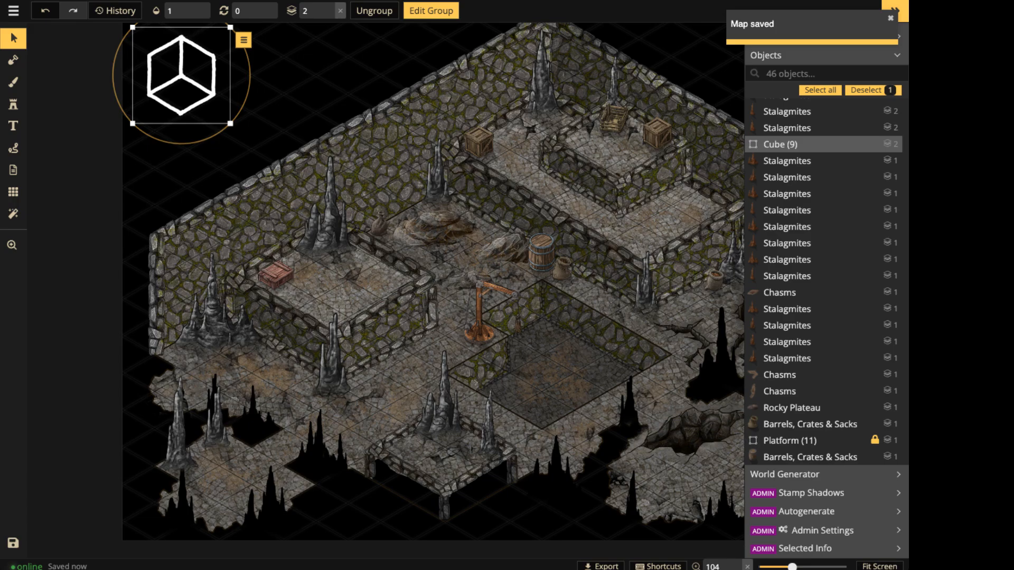
scroll(416, 196, "down", 4)
key("space")
left_click_drag(416, 196, 285, 197)
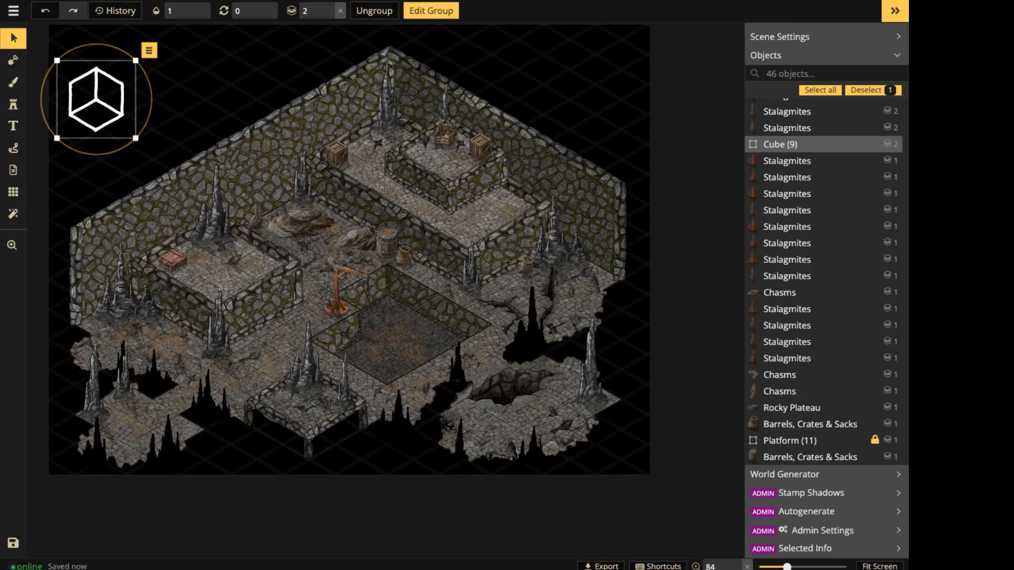
scroll(392, 231, "up", 5)
key("space")
left_click_drag(392, 230, 389, 301)
scroll(309, 279, "down", 3)
key("space")
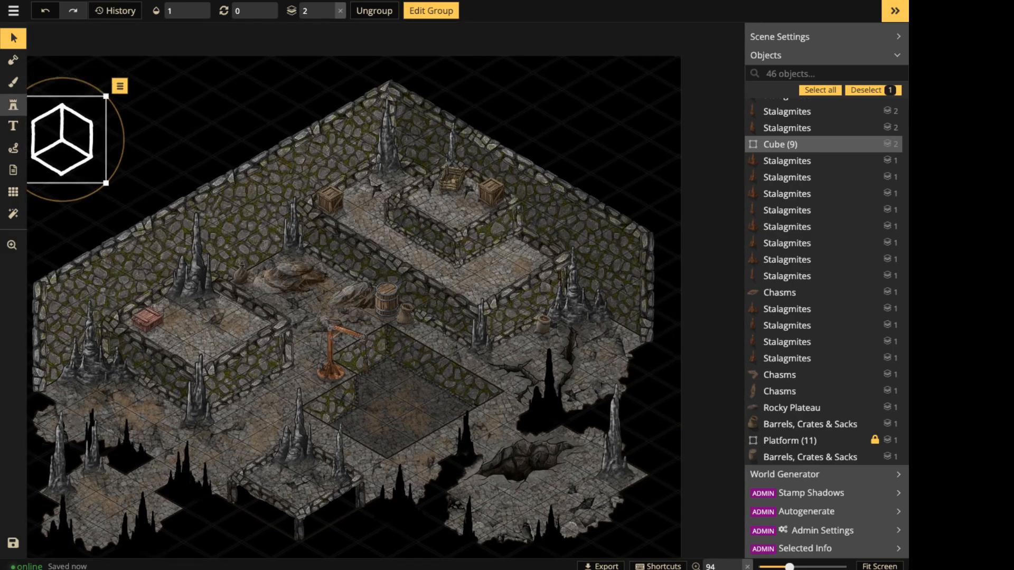
Search the stamp catalog for "torch" and pick the Torches stamp set for placement.
left_click(13, 104)
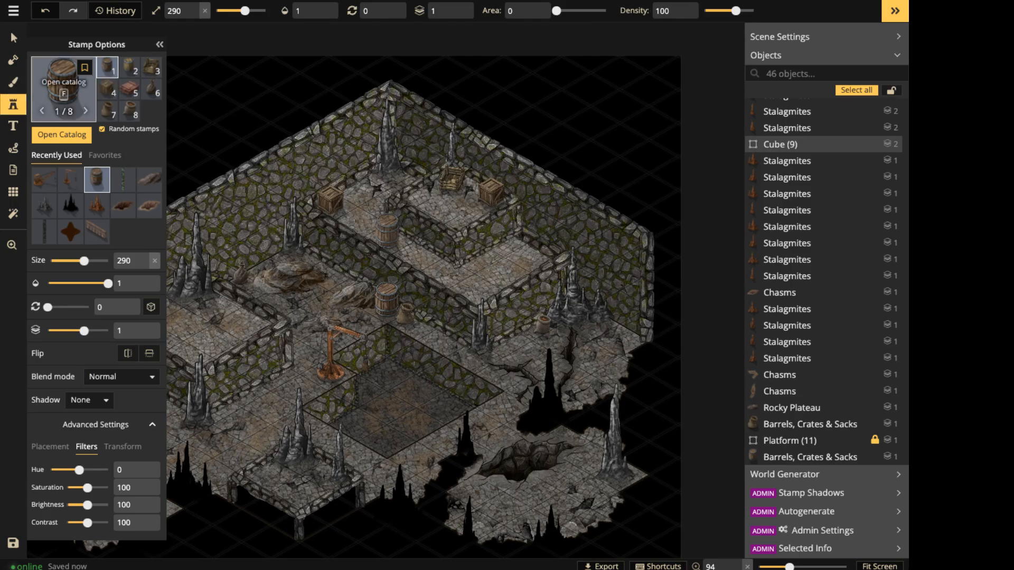
left_click(64, 87)
key("ctrl+a")
type("torch")
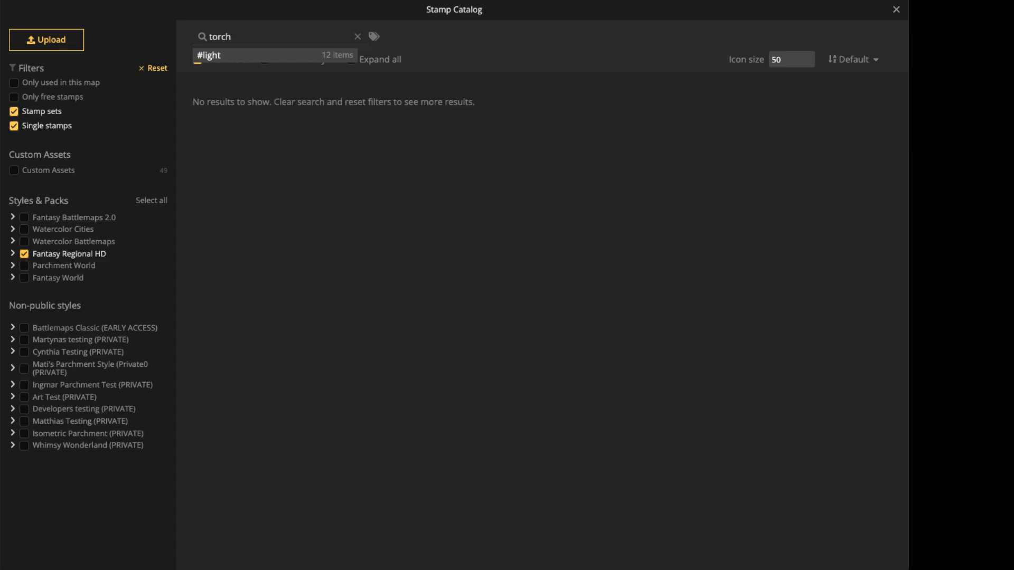
left_click(220, 119)
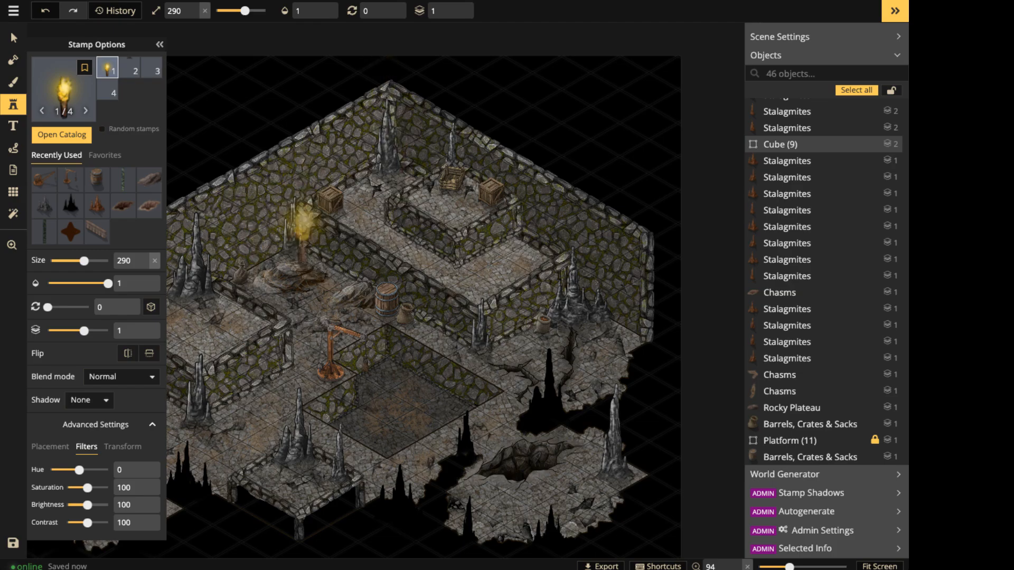
Reduce the torch stamp's size to 60.
scroll(303, 227, "up", 5)
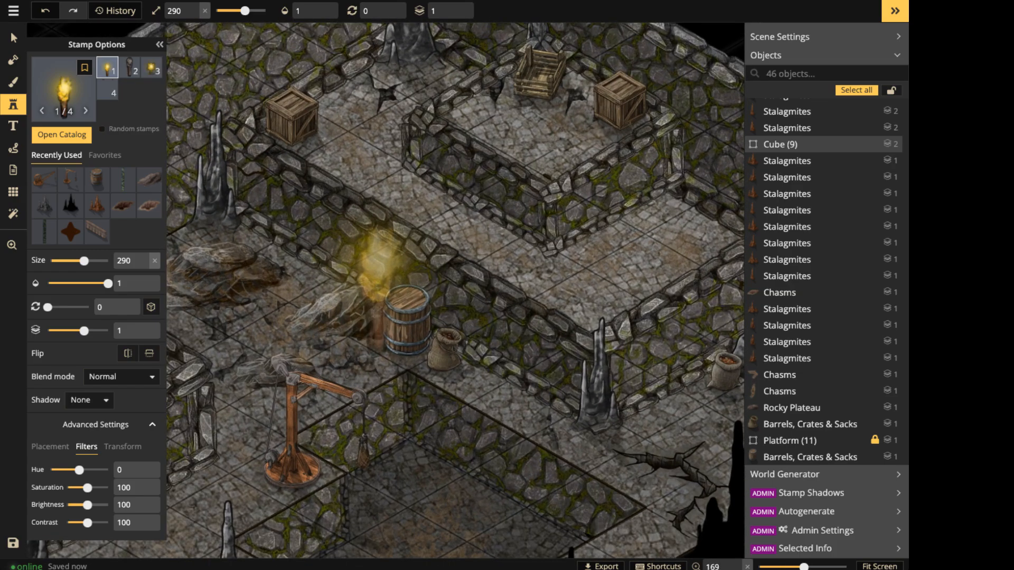
key("bracketleft")
key("bracketleft")
key("bracketleft")
key("bracketleft")
key("bracketleft")
key("bracketleft")
key("bracketleft")
key("bracketleft")
key("bracketleft")
key("bracketleft")
key("bracketleft")
key("bracketleft")
key("bracketleft")
key("bracketleft")
key("bracketleft")
key("bracketleft")
key("bracketleft")
key("bracketleft")
key("bracketleft")
key("bracketleft")
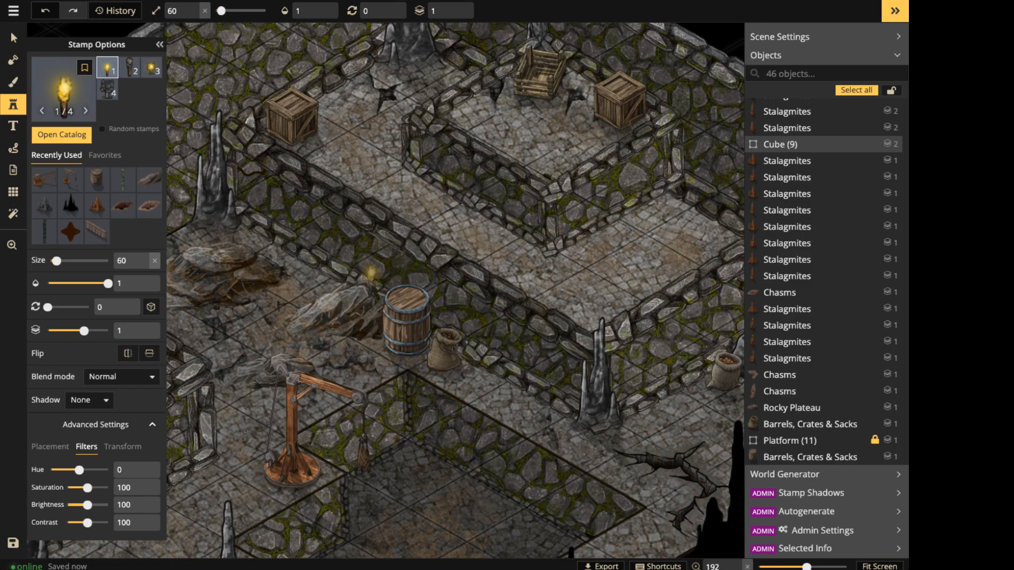
Place a torch rotated to 315 on the back wall above the open crate and the closed wooden crate.
scroll(371, 272, "down", 5)
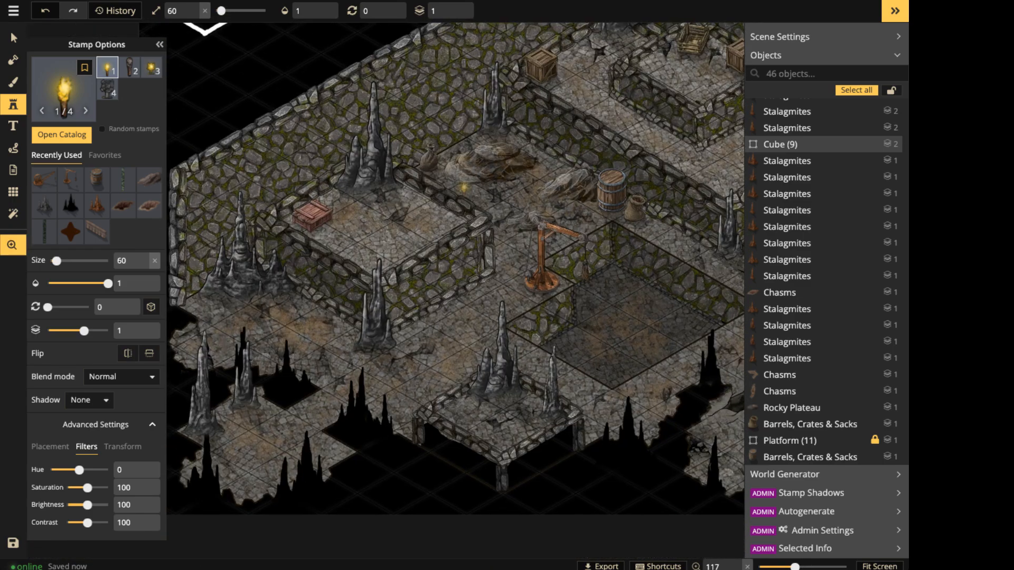
left_click_drag(464, 187, 301, 190)
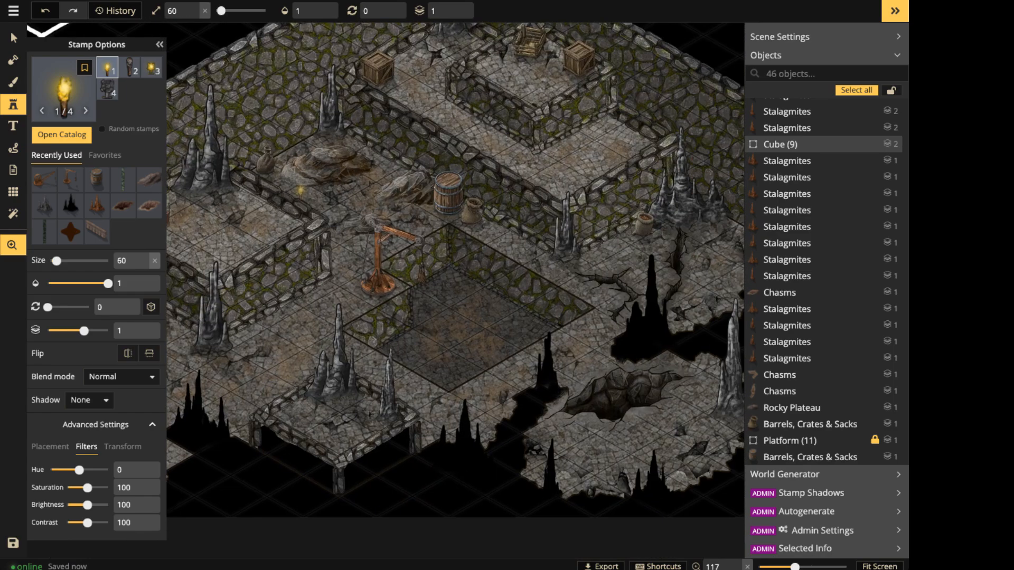
right_click_drag(300, 190, 258, 190)
right_click_drag(465, 163, 362, 278)
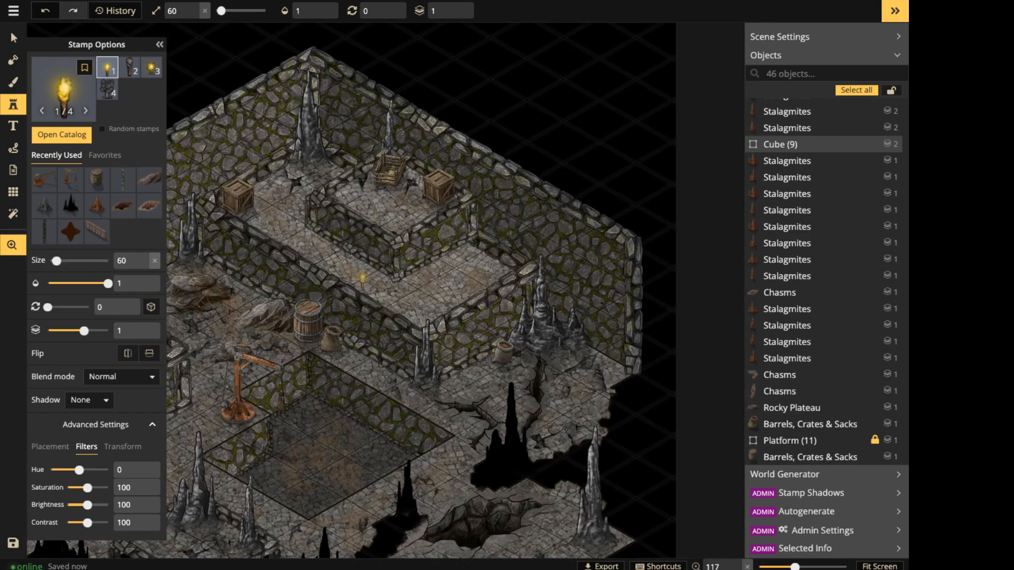
scroll(406, 142, "up", 4)
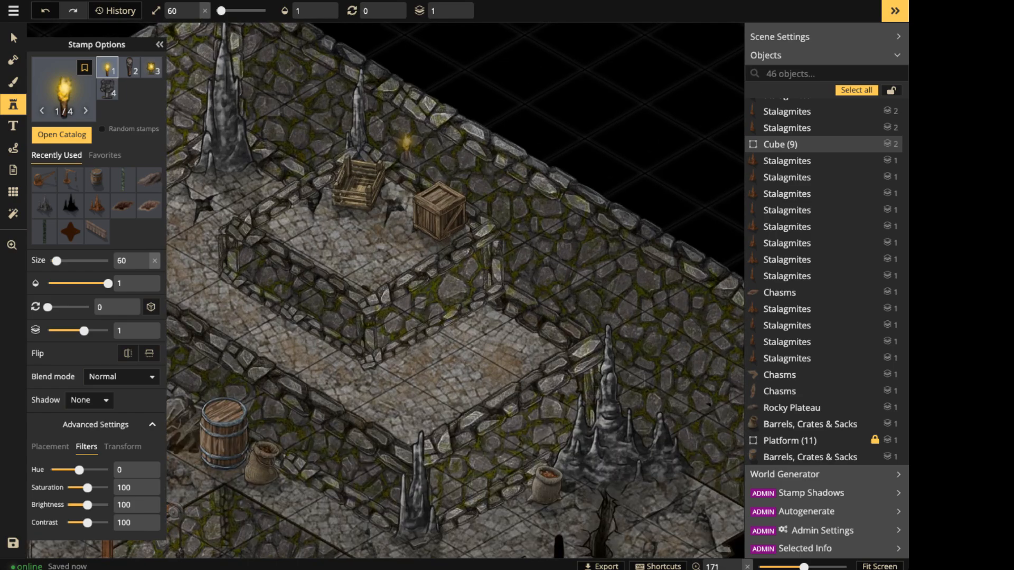
key("r")
left_click(407, 141)
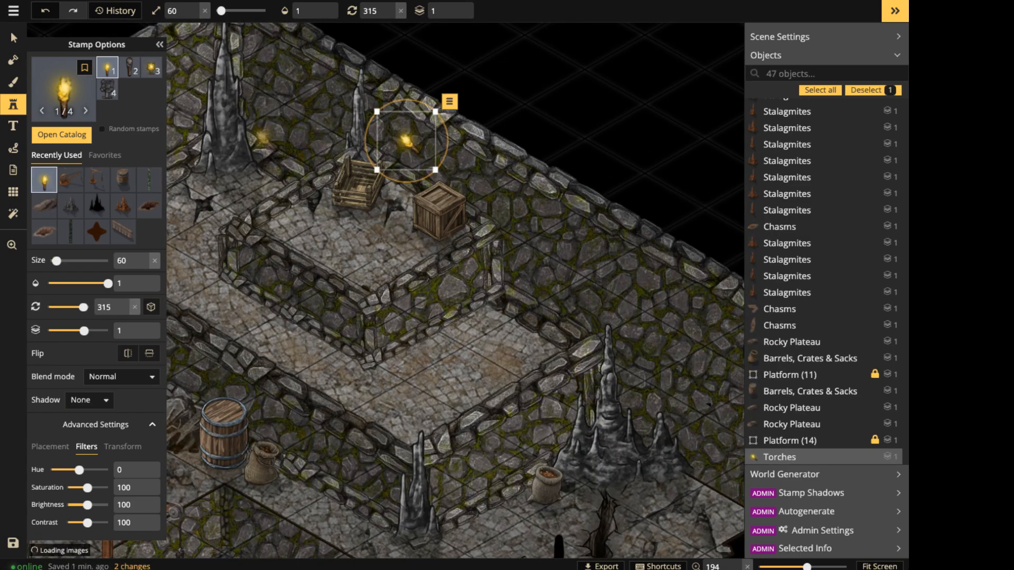
Place a second torch rotated to 30 on the other cavern wall above the red crate.
right_click_drag(264, 135, 447, 92)
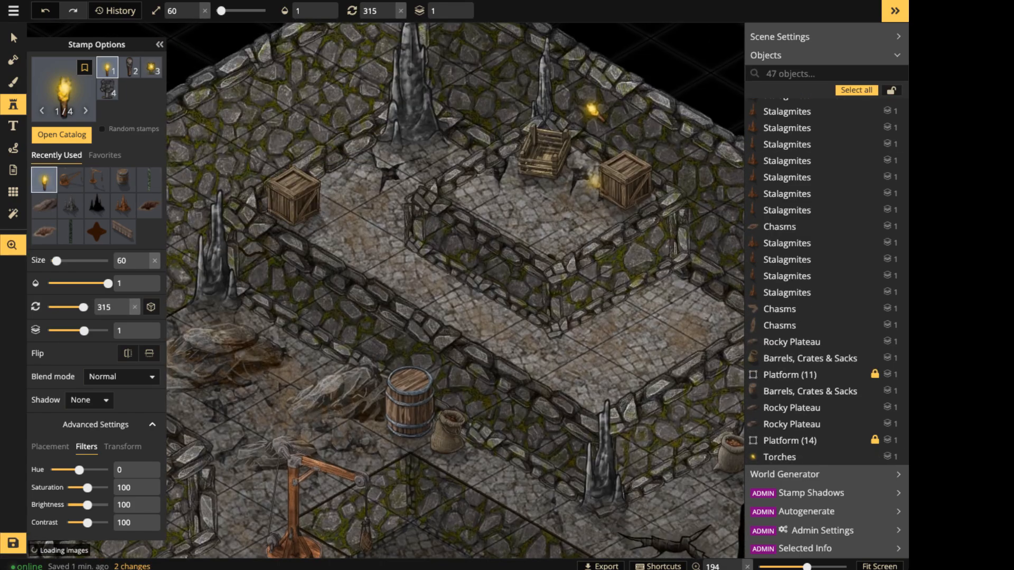
right_click_drag(299, 294, 711, 99)
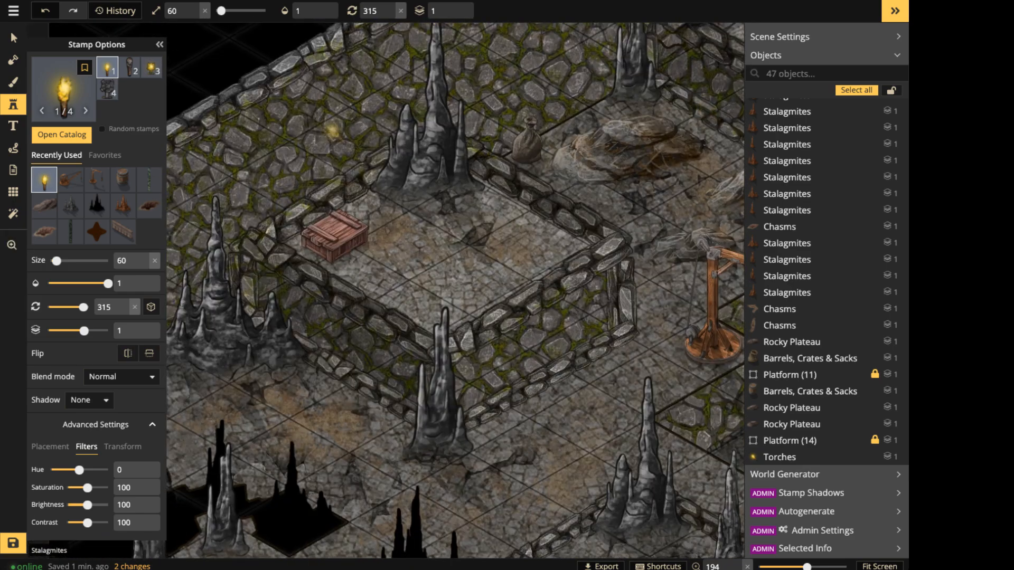
scroll(341, 135, "up", 5)
scroll(408, 141, "up", 1)
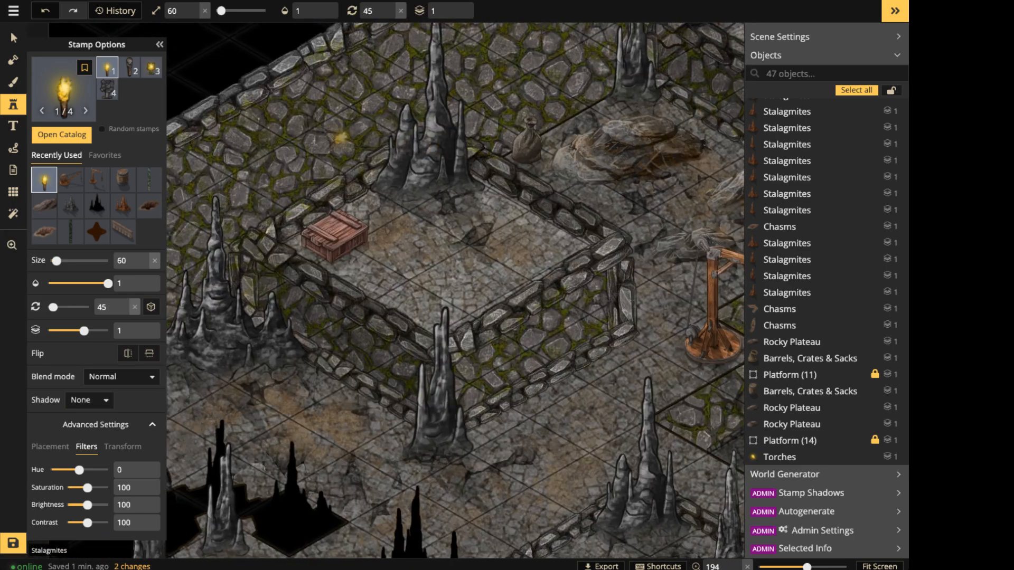
scroll(346, 148, "down", 1)
left_click(341, 147)
Place an upright torch at rotation 0 on the large stalagmite of the stilted platform and set its layer to 3.
scroll(465, 256, "down", 3)
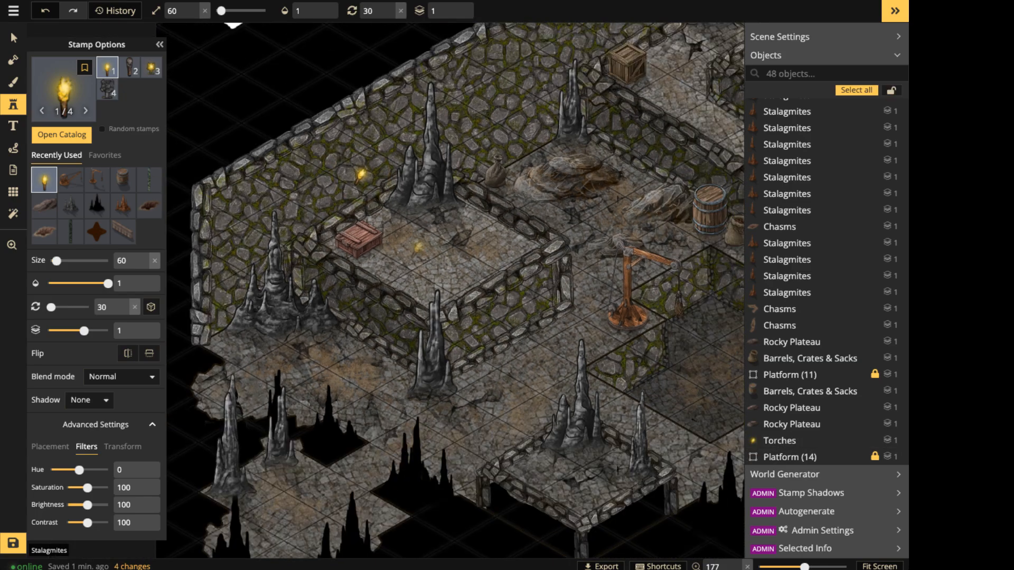
right_click_drag(603, 274, 320, 165)
right_click_drag(481, 183, 639, 285)
right_click_drag(555, 364, 470, 218)
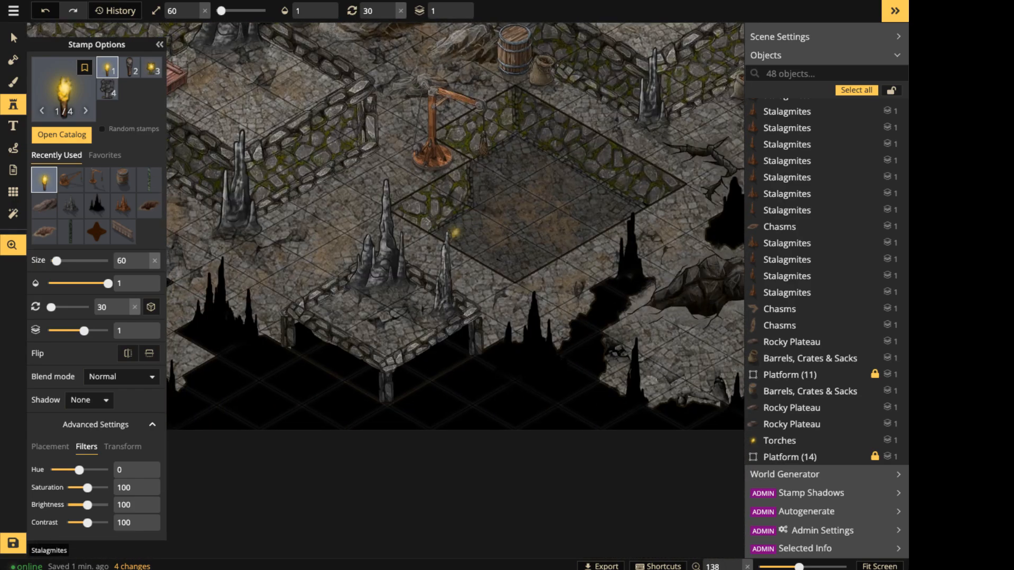
scroll(352, 284, "up", 2)
scroll(352, 284, "up", 5)
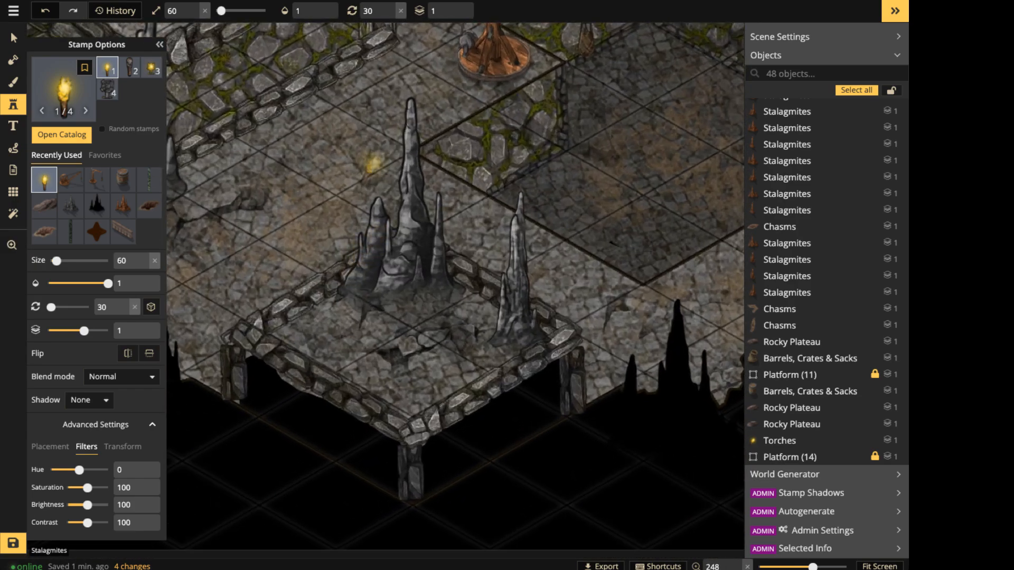
scroll(357, 217, "up", 2)
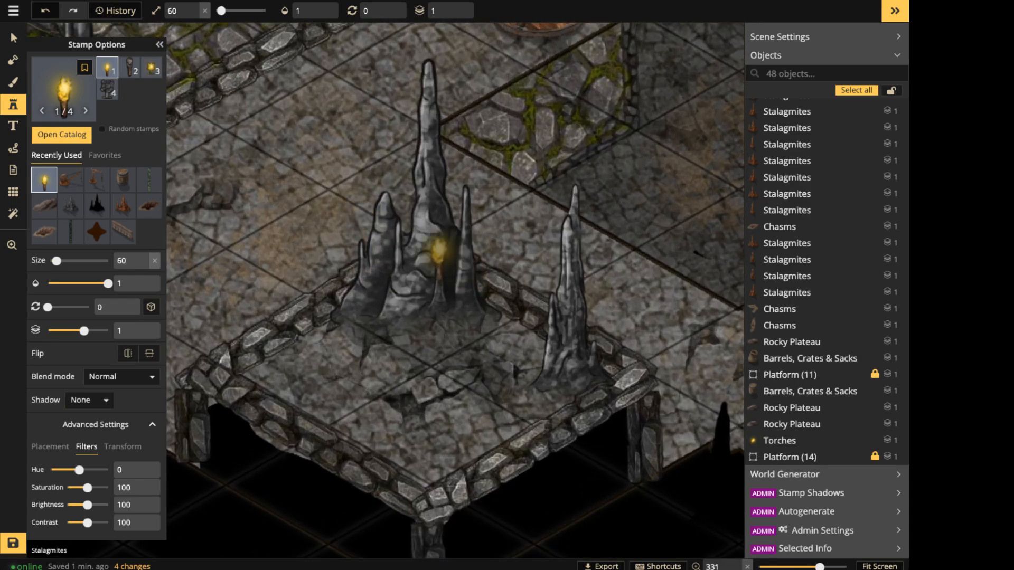
left_click(438, 248)
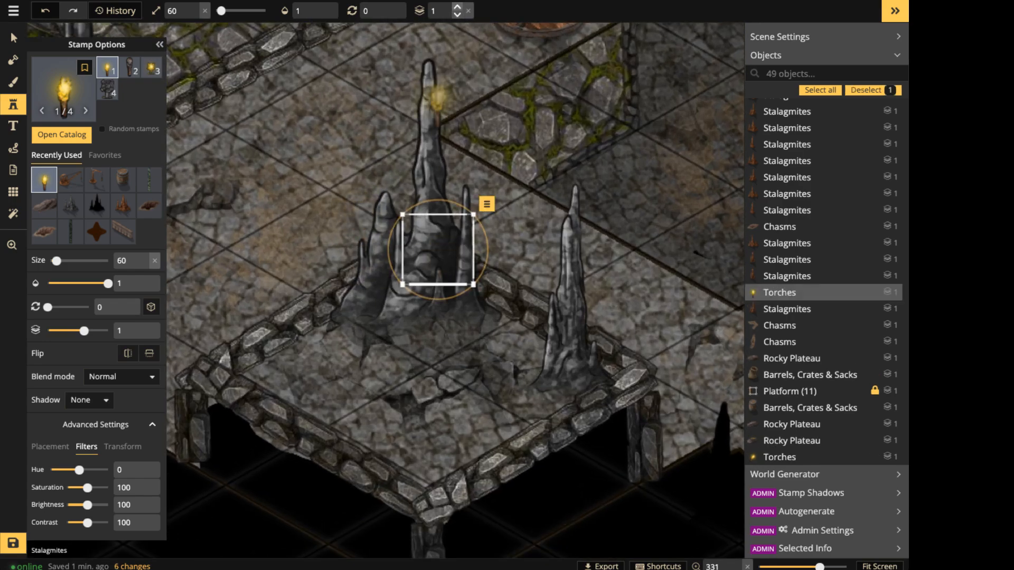
left_click(457, 8)
left_click(457, 7)
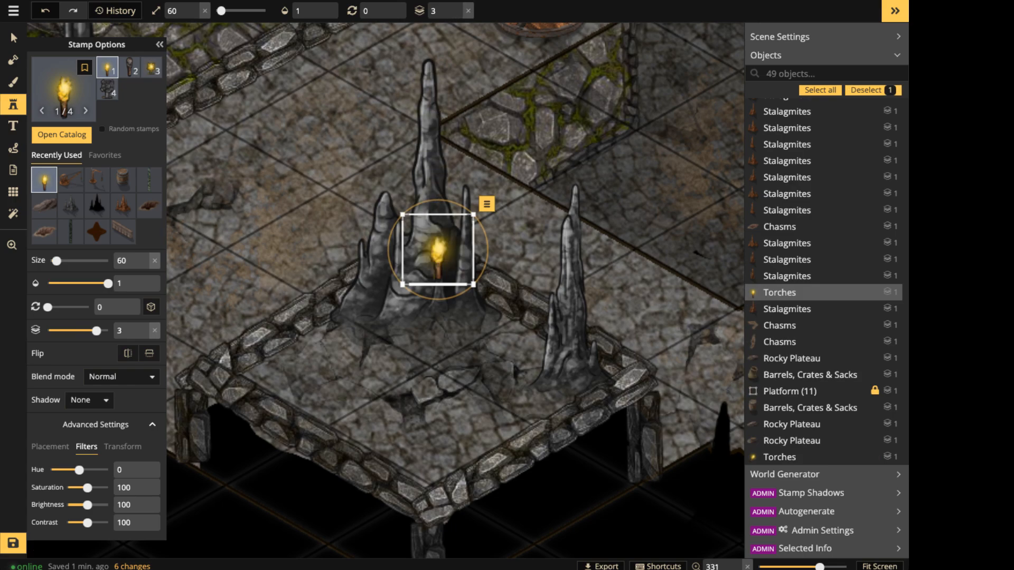
Search the stamp catalog for "light" stamps.
scroll(413, 182, "down", 5)
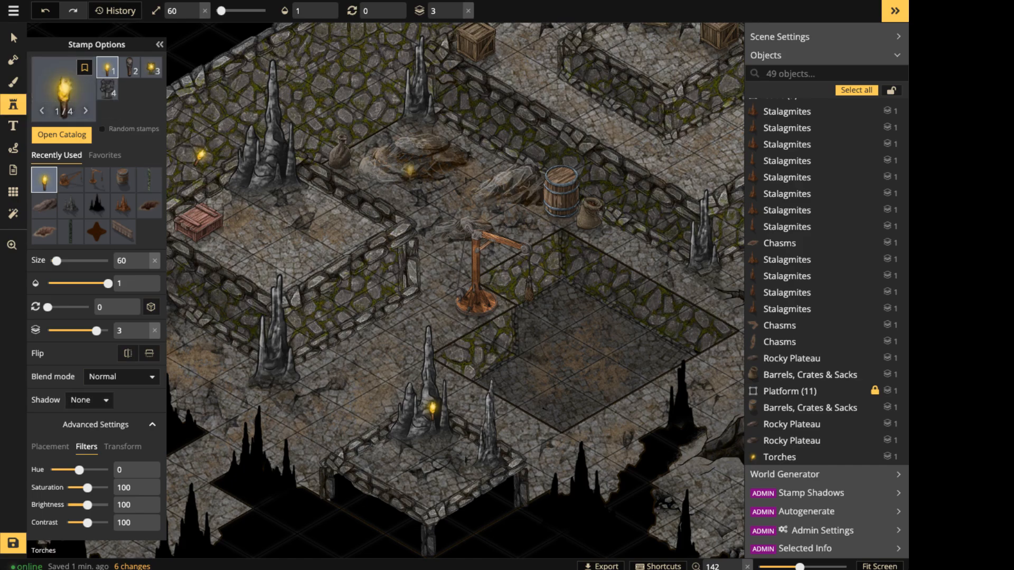
left_click(64, 94)
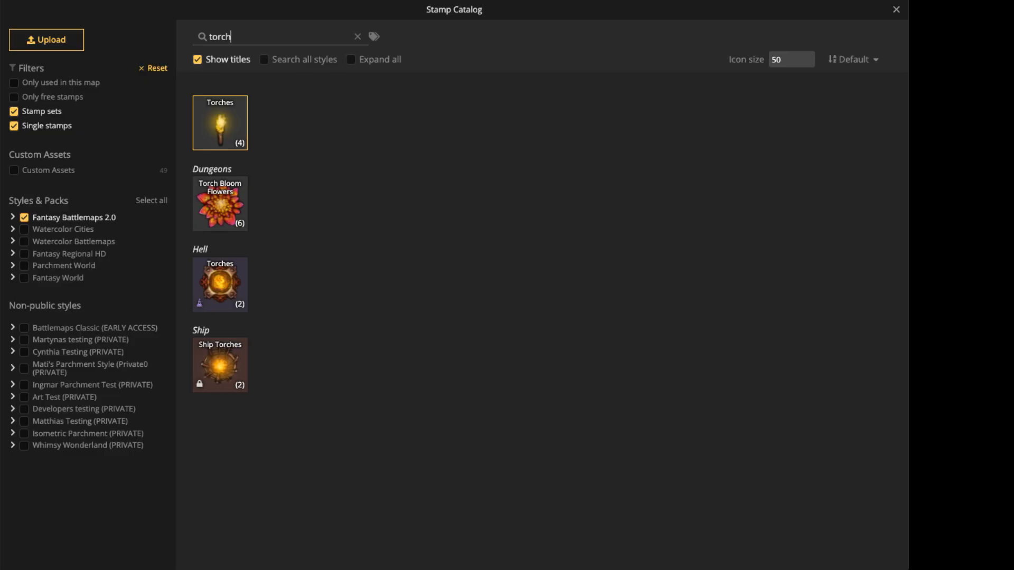
key("ctrl+a")
type("light")
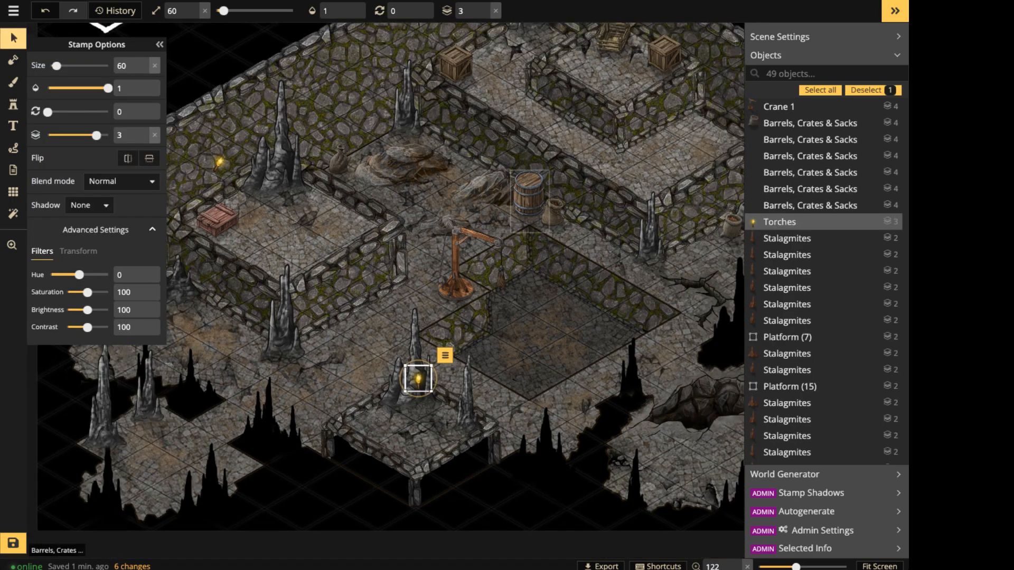
Filter the object list for "torch", clear the selection and reset the filter.
scroll(283, 260, "down", 3)
left_click(230, 177)
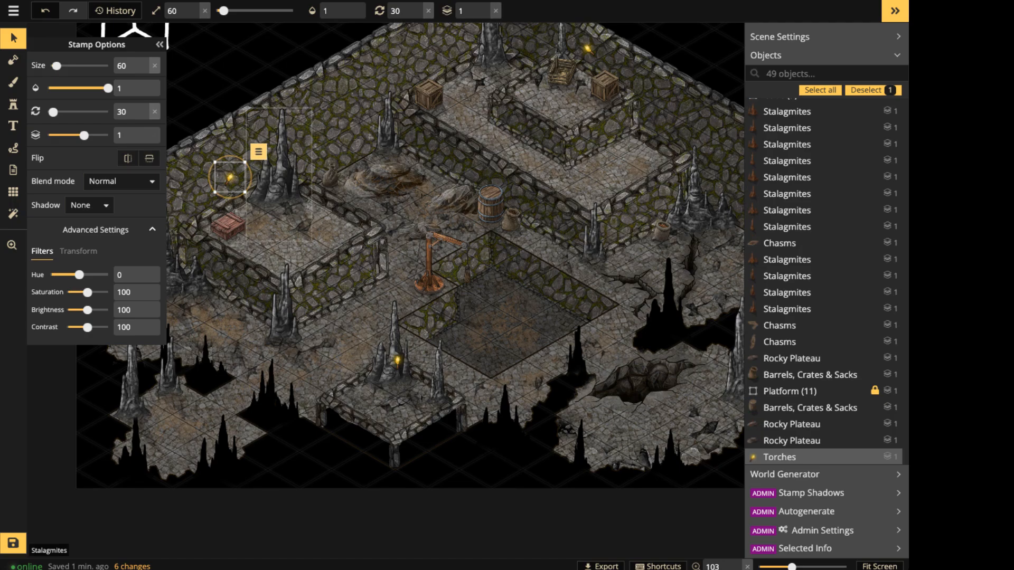
left_click(259, 152)
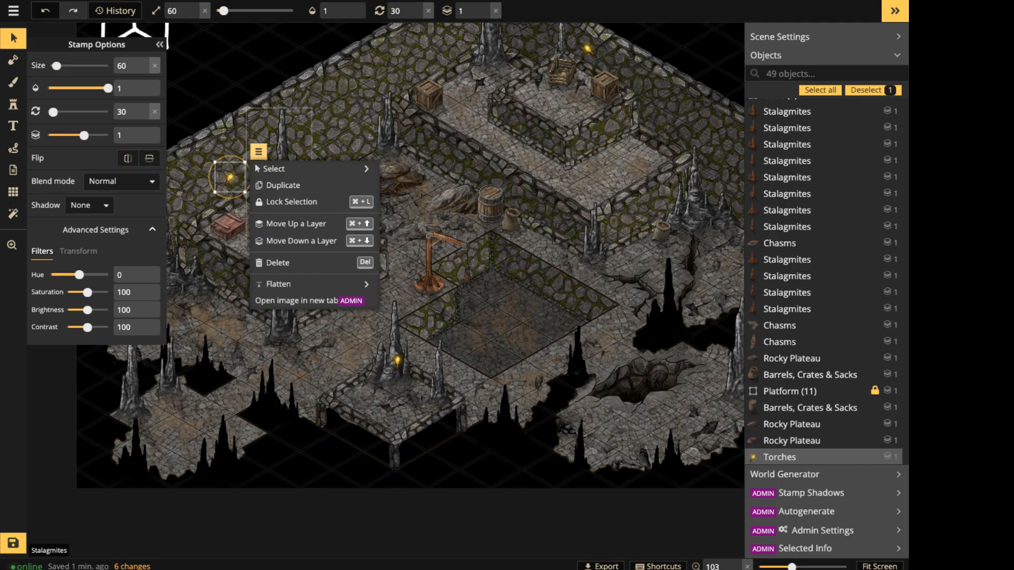
mouse_move(296, 169)
left_click(323, 129)
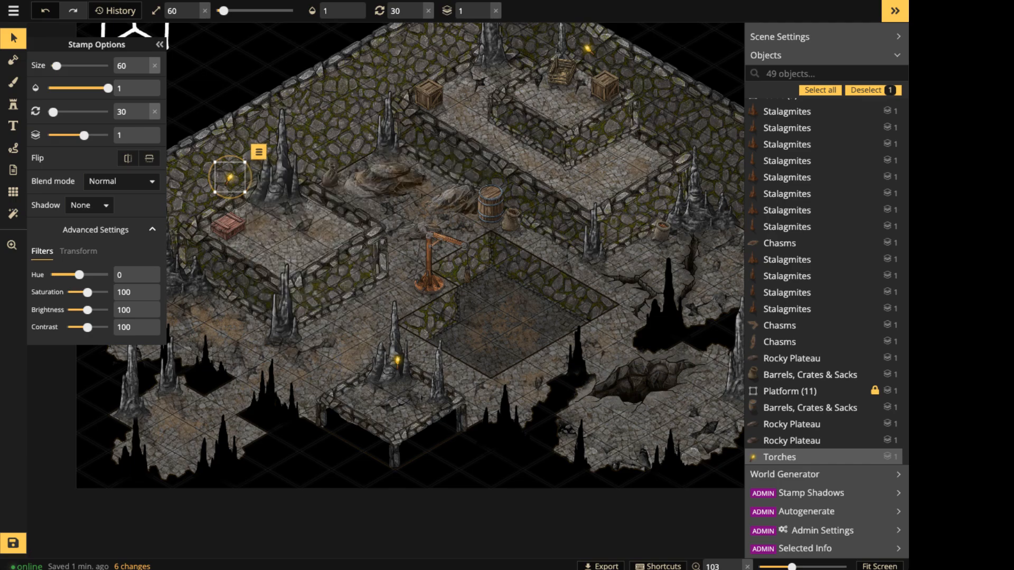
left_click(229, 178)
type("torch")
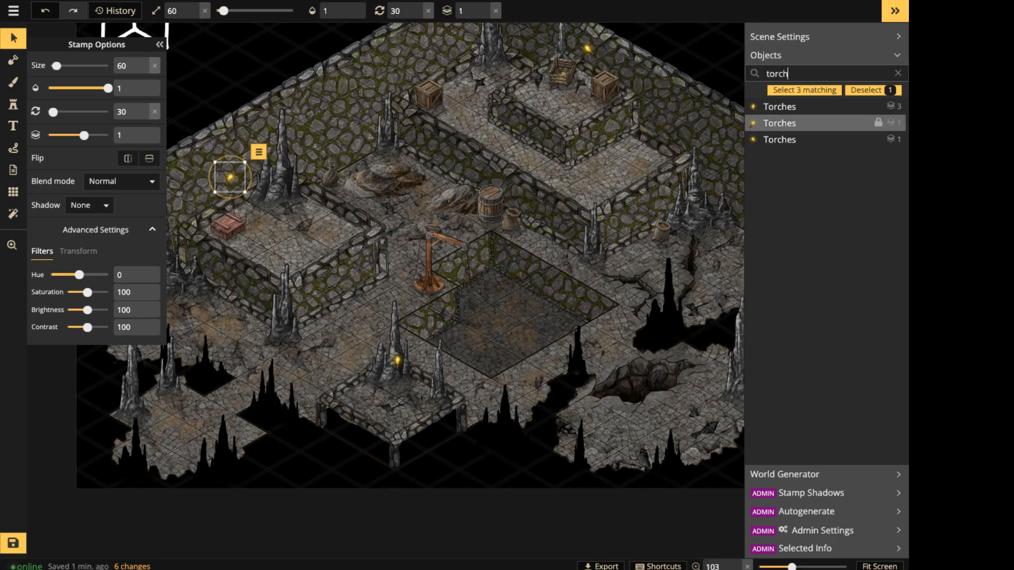
left_click(867, 90)
left_click(898, 74)
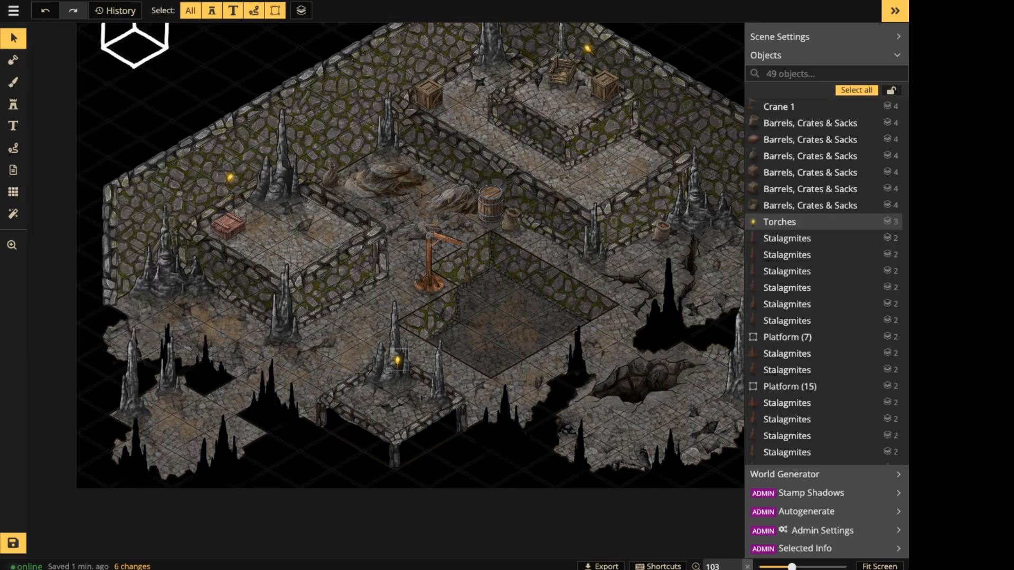
Select all stamps from the torch set and shift their hue to -106.
left_click(229, 178)
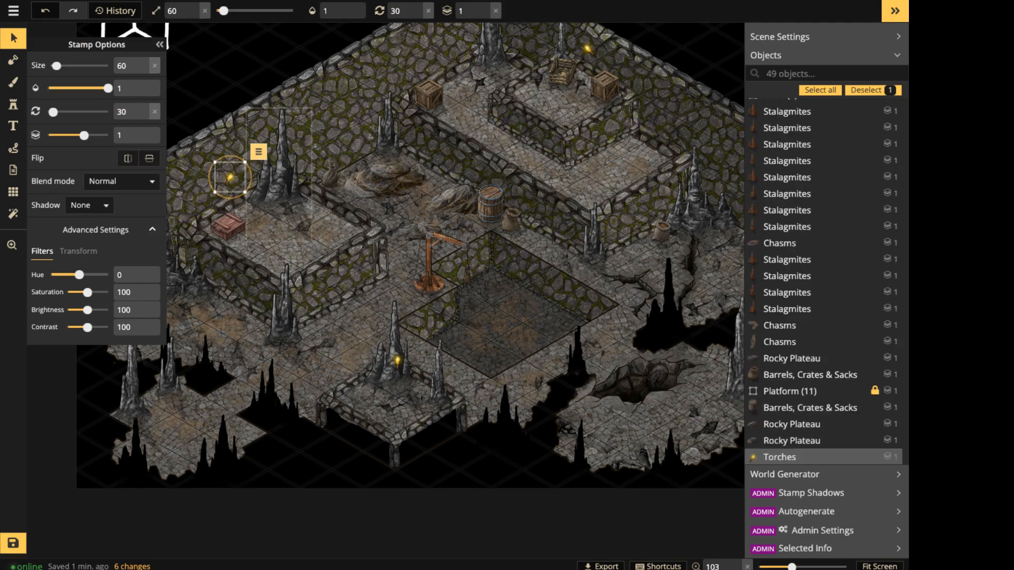
left_click(258, 152)
mouse_move(312, 168)
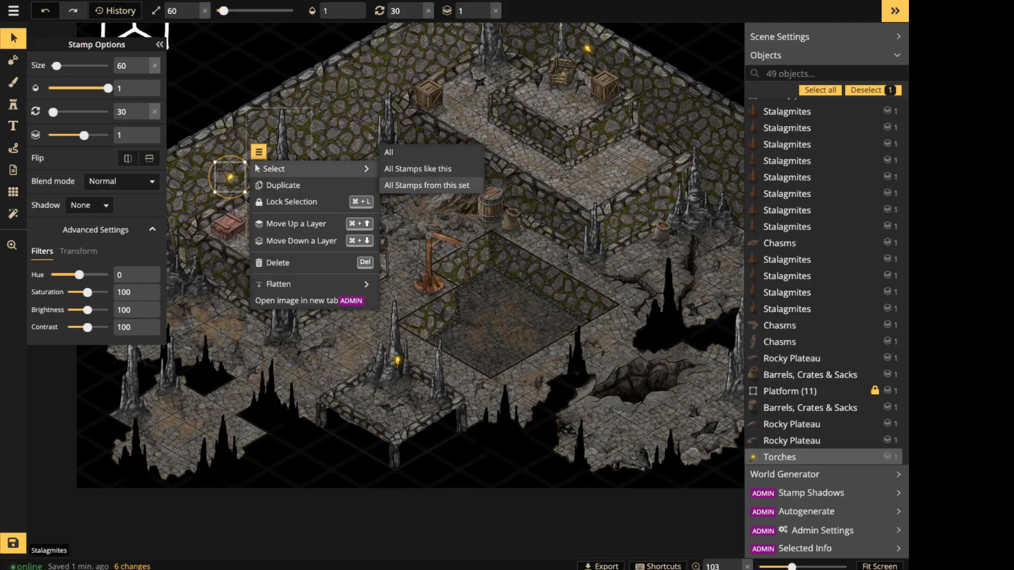
left_click(426, 185)
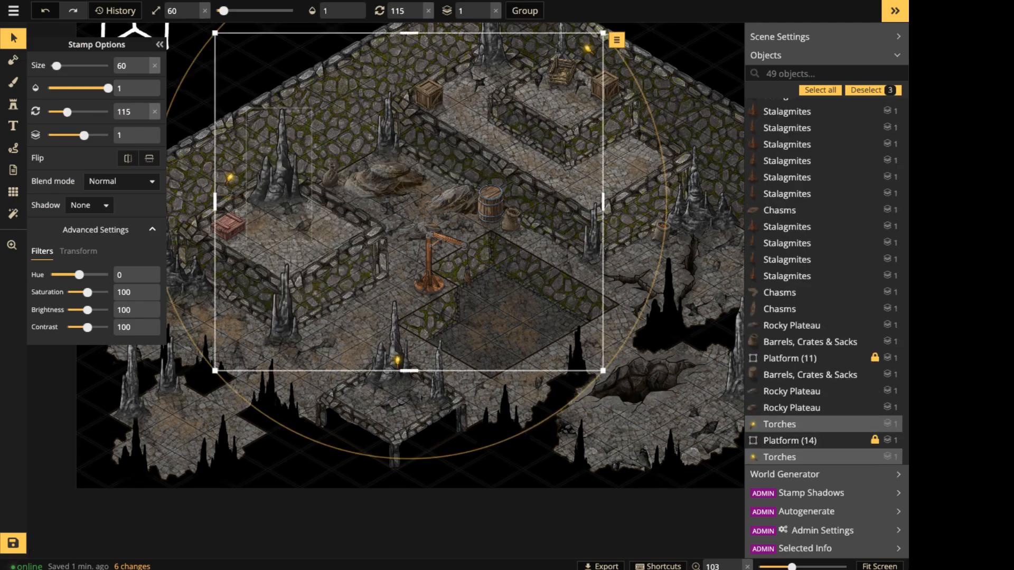
left_click_drag(79, 275, 63, 275)
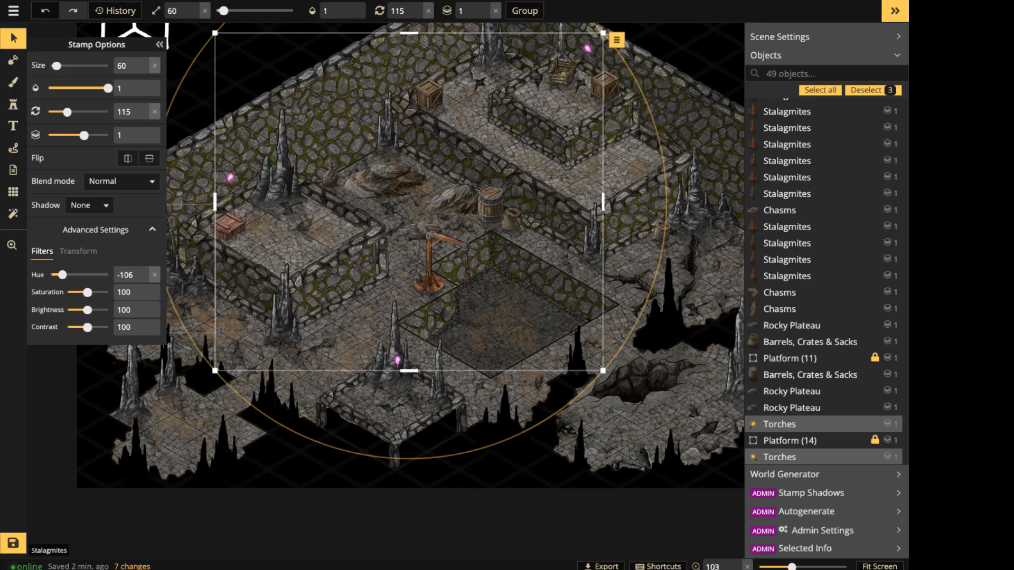
Set the hue of the selected torches to -161 and deselect them.
scroll(344, 272, "up", 2)
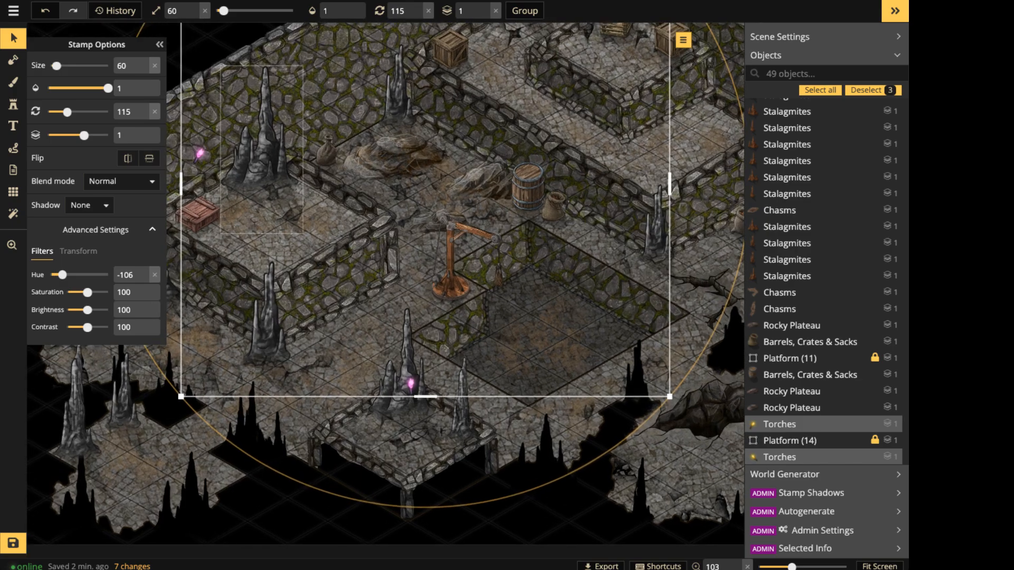
scroll(222, 144, "up", 2)
key("space")
left_click_drag(217, 143, 353, 214)
scroll(350, 213, "up", 3)
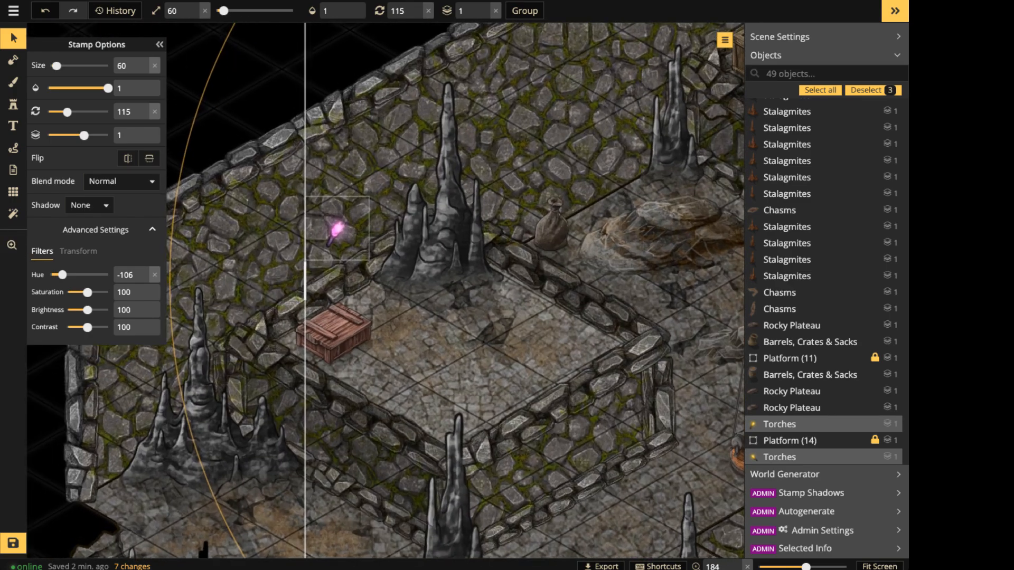
scroll(333, 238, "up", 4)
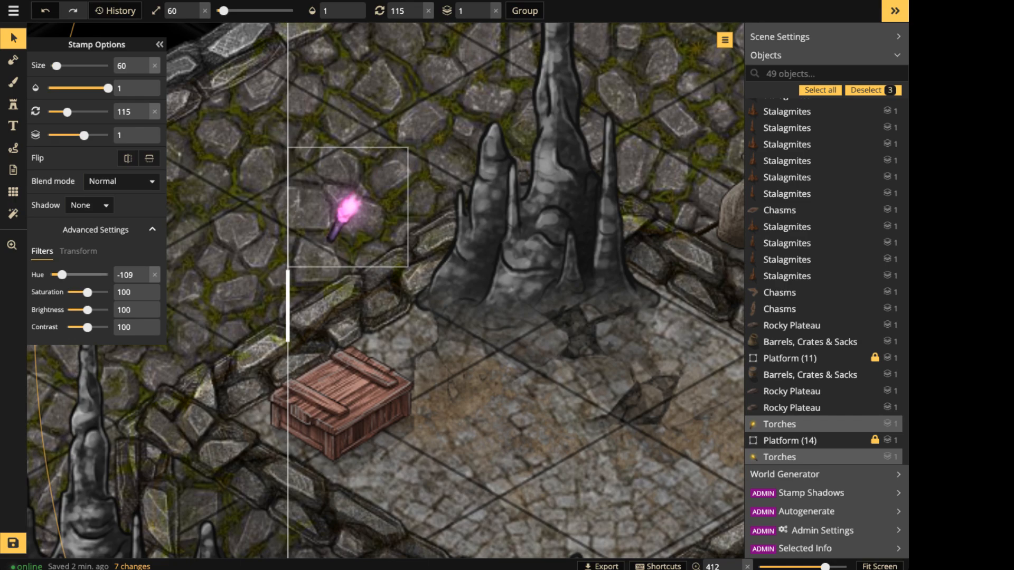
left_click_drag(62, 274, 53, 274)
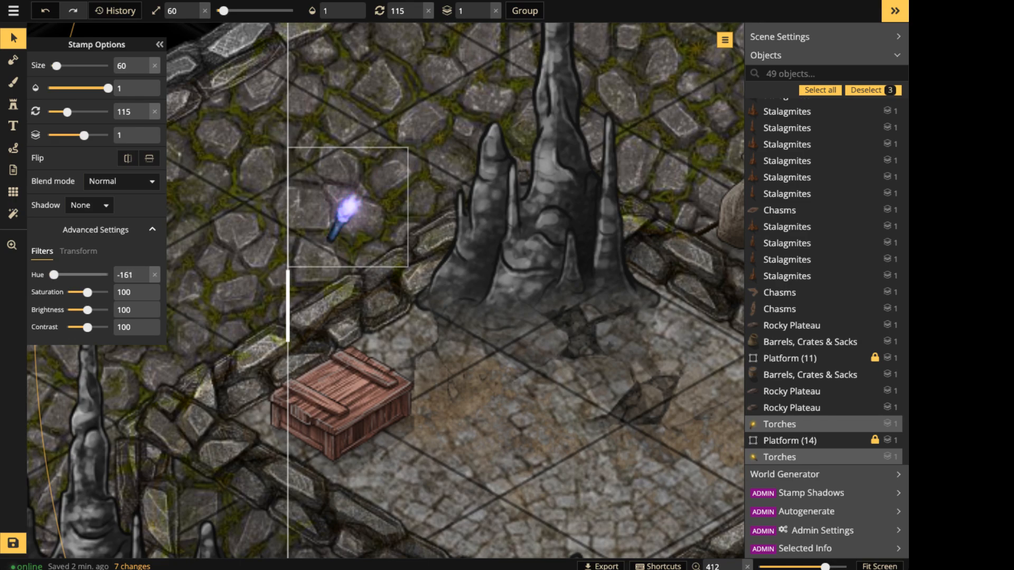
scroll(315, 243, "down", 1)
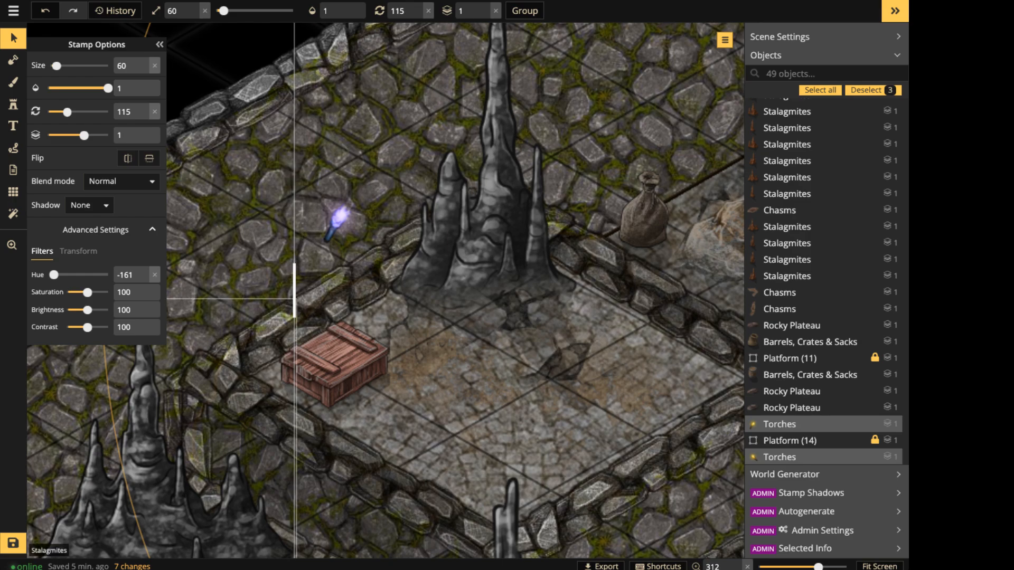
scroll(417, 171, "down", 5)
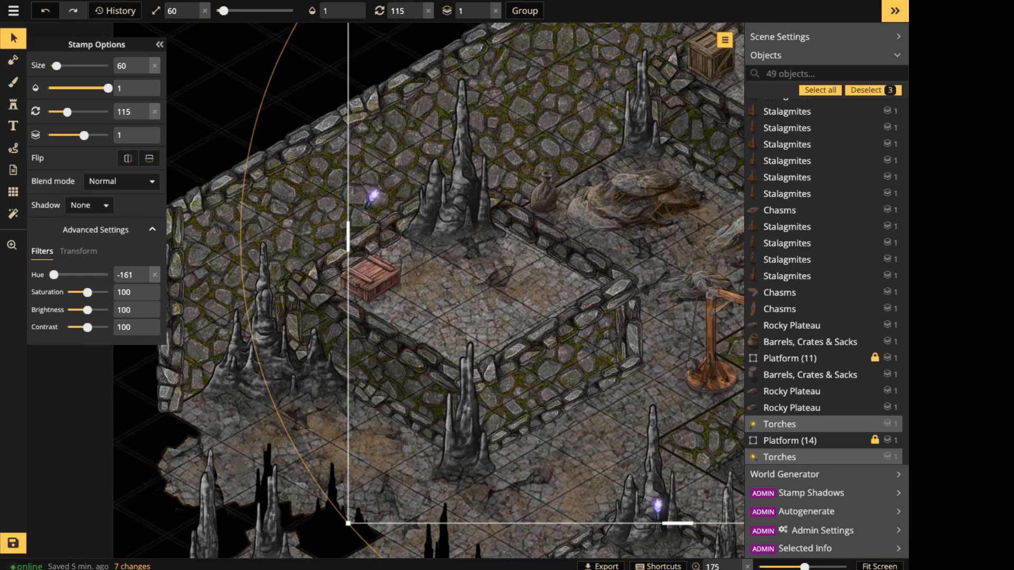
scroll(407, 243, "down", 3)
key("Escape")
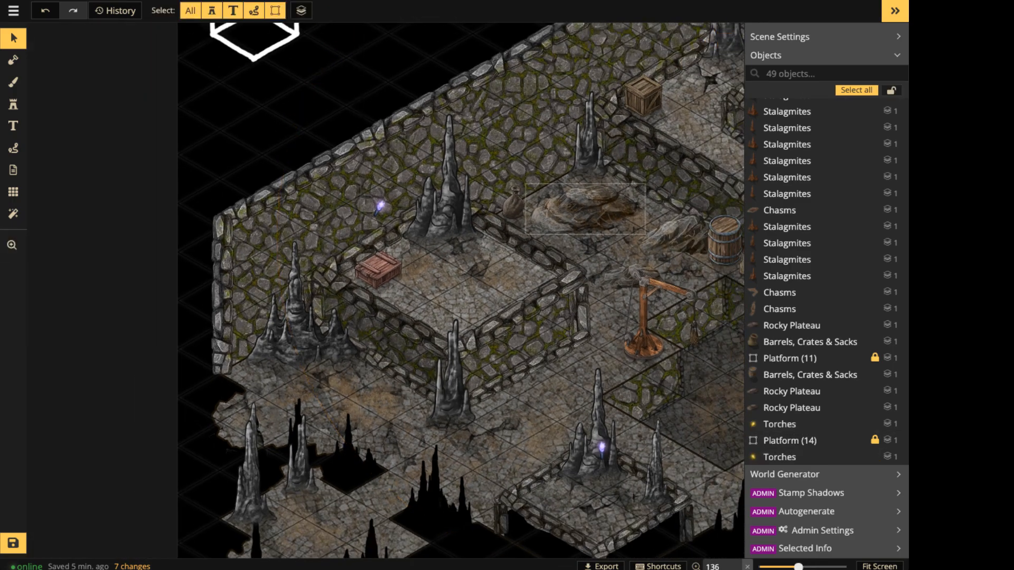
Add the Night Filter texture filter to the map.
scroll(407, 244, "down", 2)
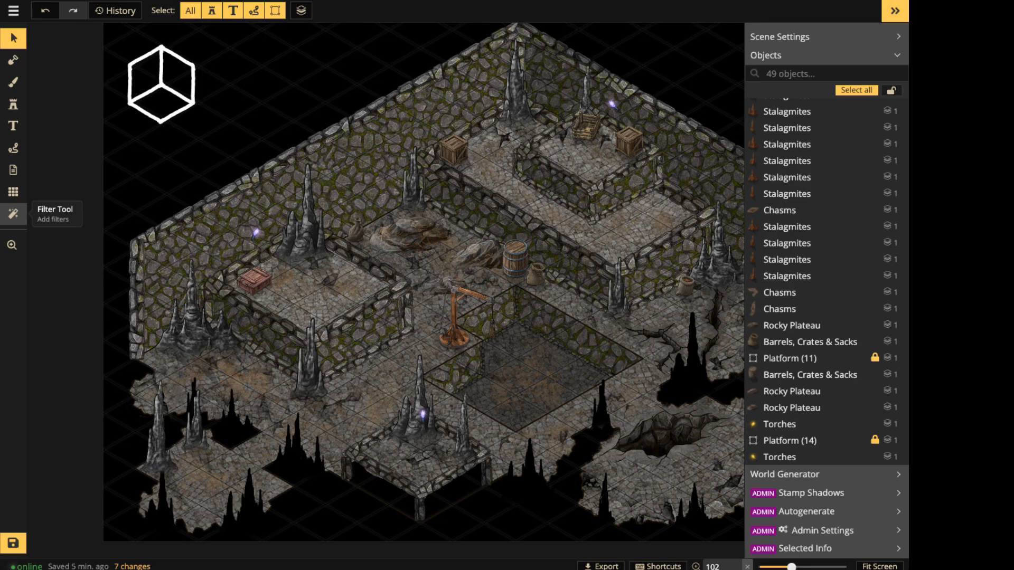
left_click(13, 214)
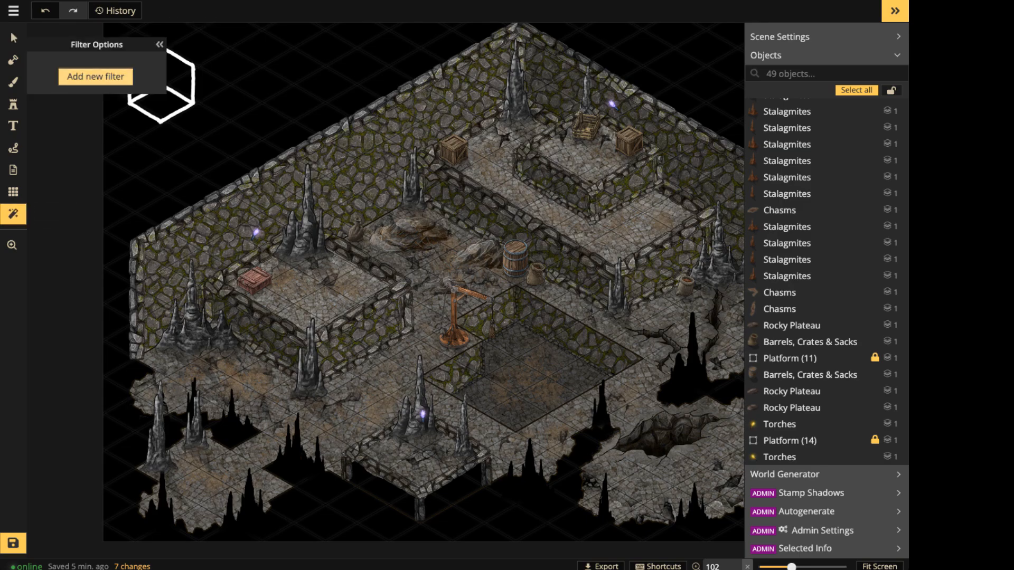
left_click(95, 76)
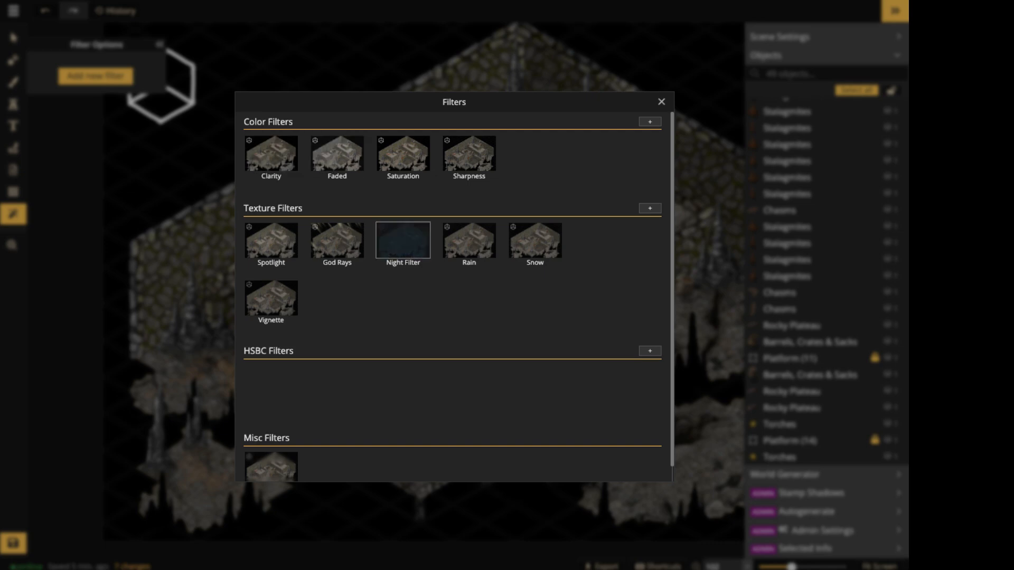
left_click(403, 240)
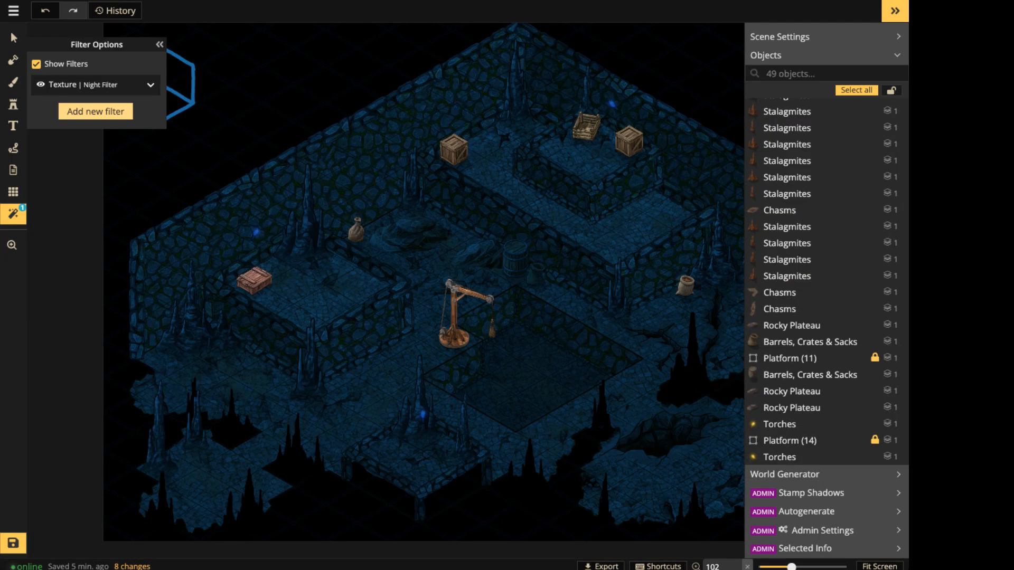
Check the layer of the closed wooden crate at the edge of the upper platform and deselect it.
left_click(14, 38)
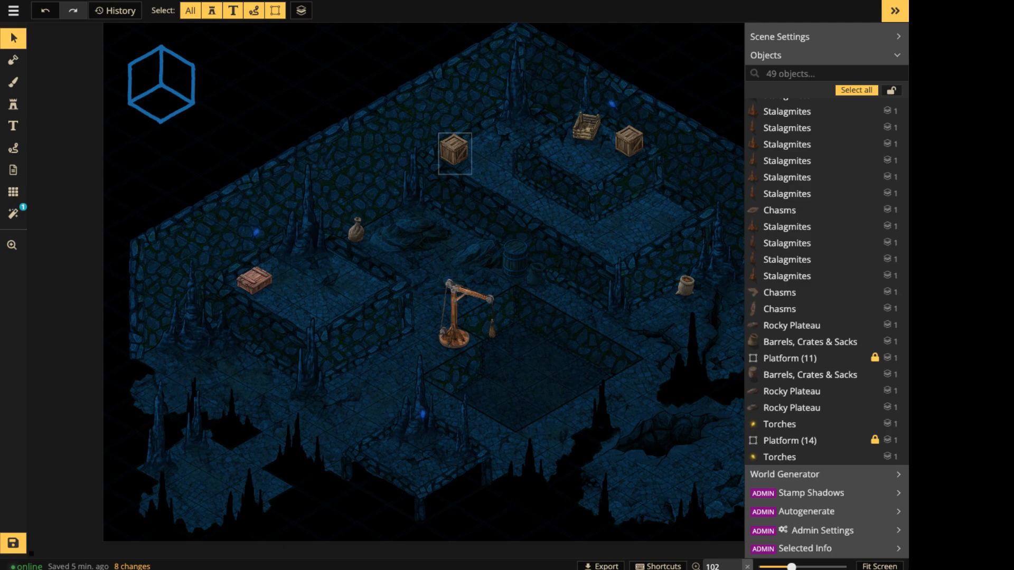
left_click(455, 153)
scroll(455, 153, "down", 2)
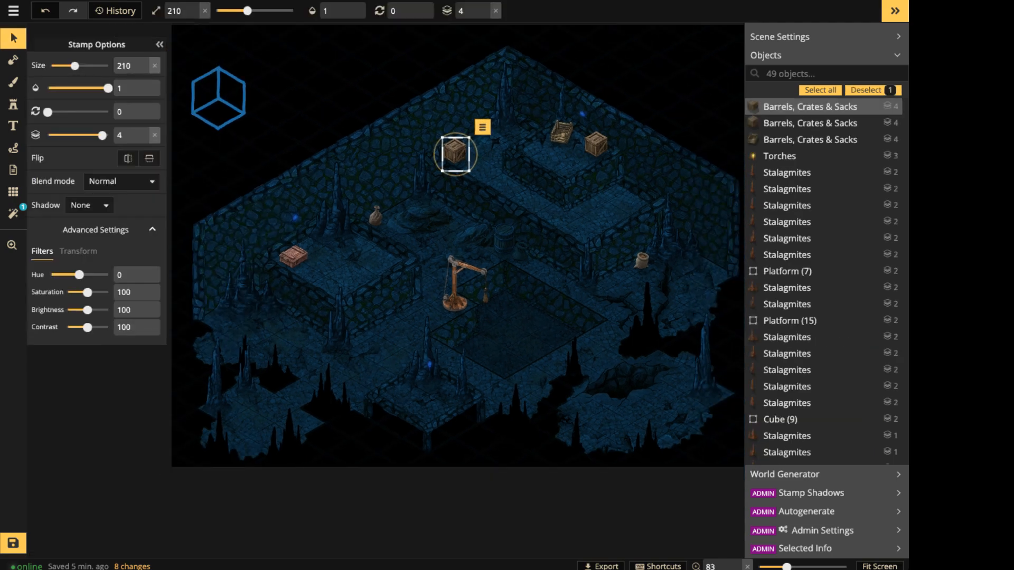
left_click(563, 107)
scroll(339, 144, "down", 1)
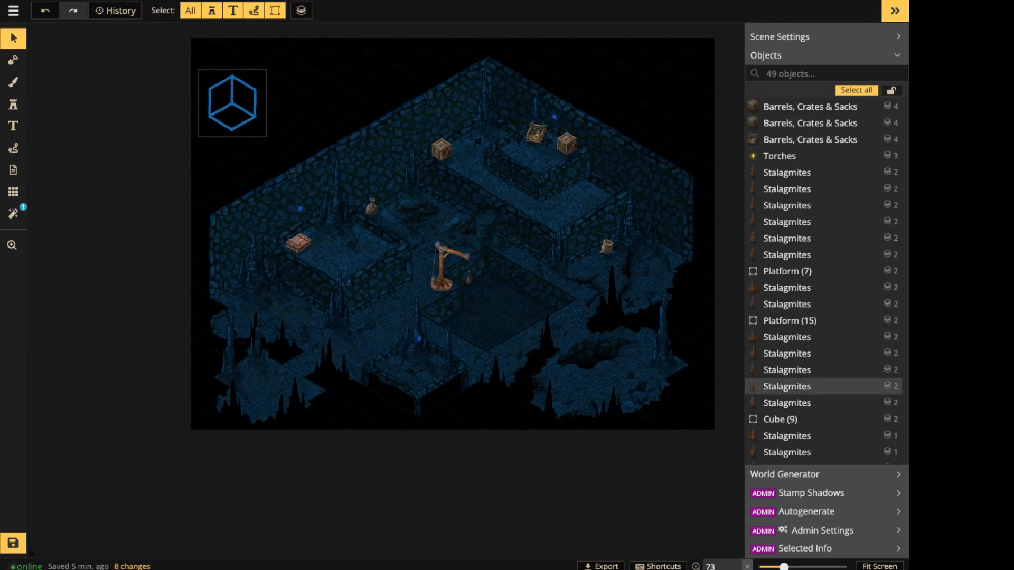
Select all objects matching "torch" in the object list, move them to layer 5 and deselect them.
left_click(792, 155)
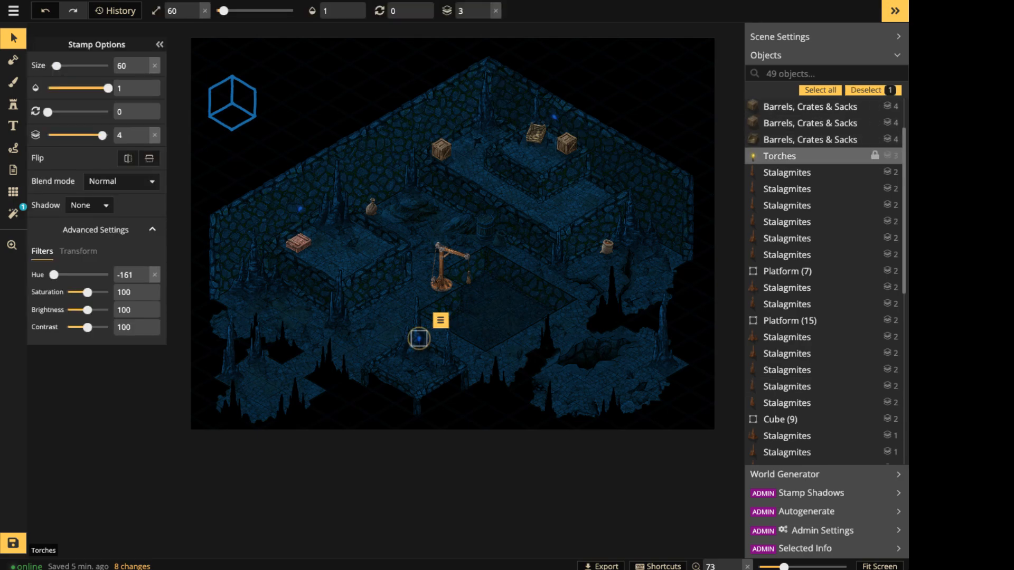
scroll(824, 272, "up", 1)
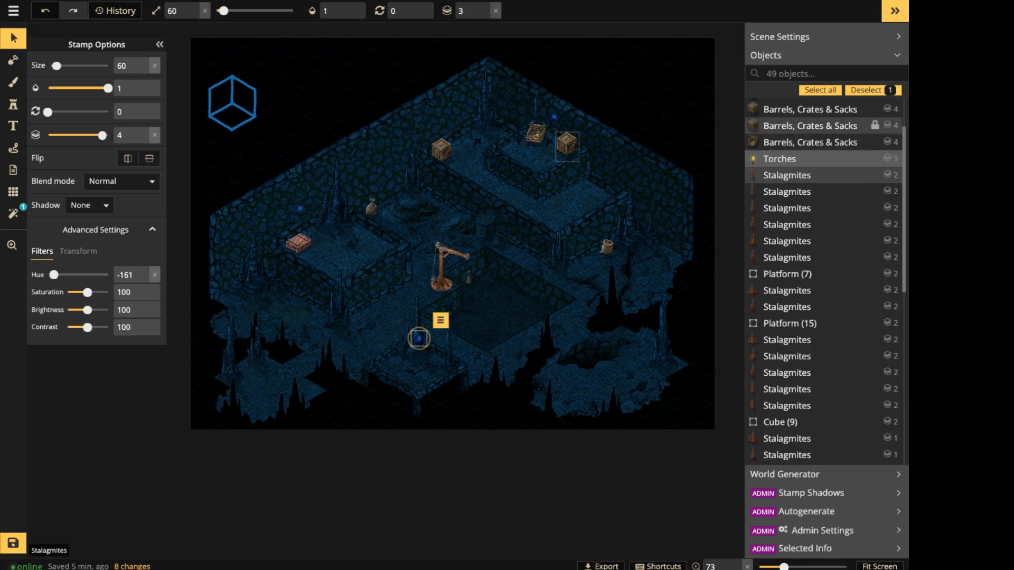
left_click(766, 74)
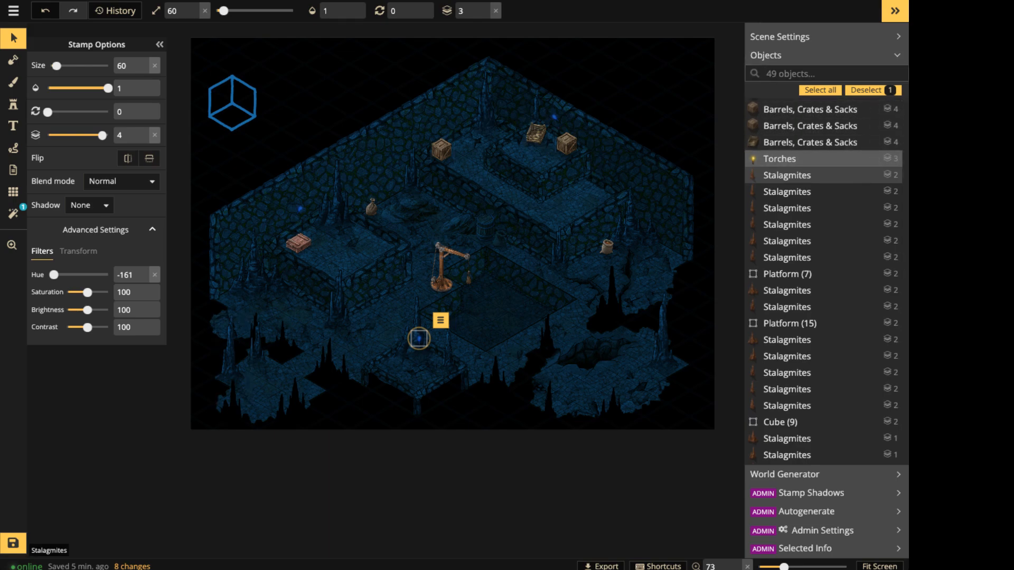
type("torch")
left_click(804, 89)
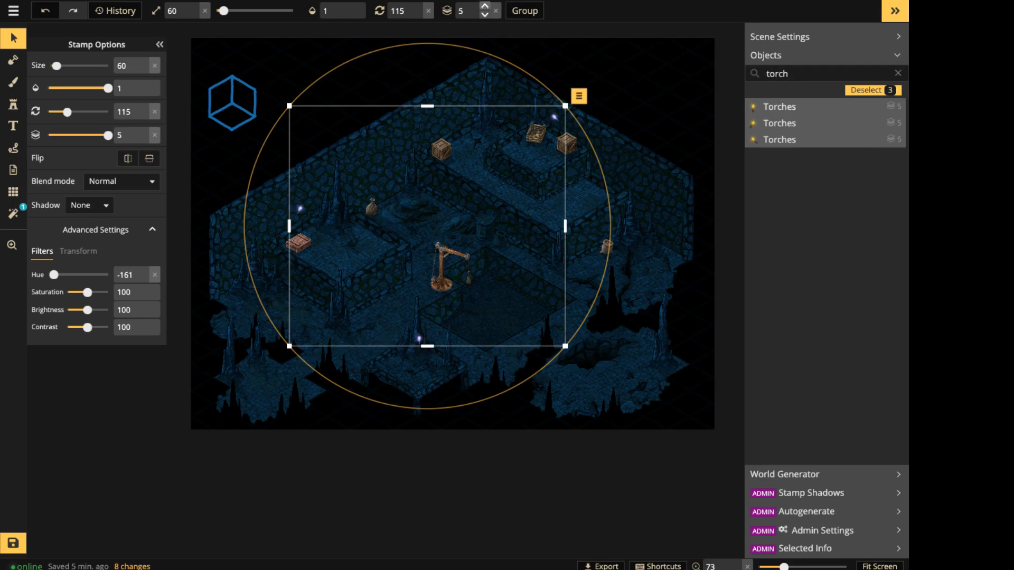
left_click(872, 90)
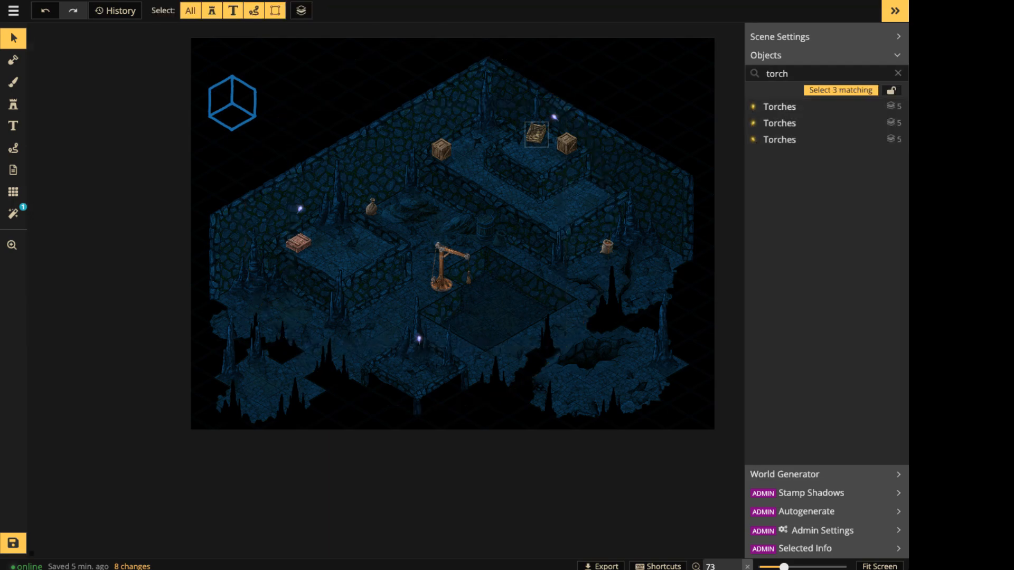
Move the crane, the reddish crate, the sack, the closed crate, the open crate and the small bucket to layer 3.
left_click(455, 275)
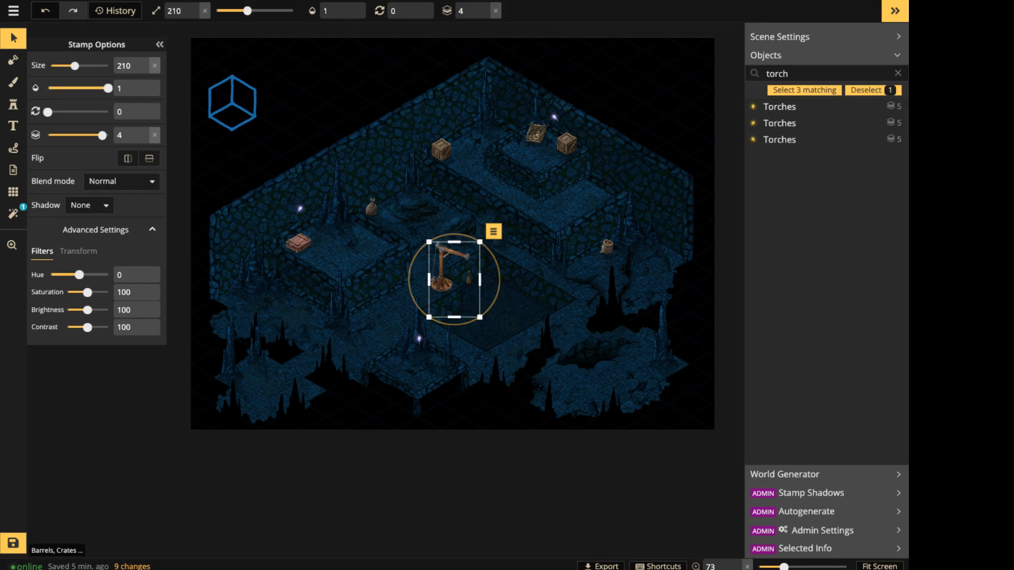
left_click(500, 243)
left_click(454, 277)
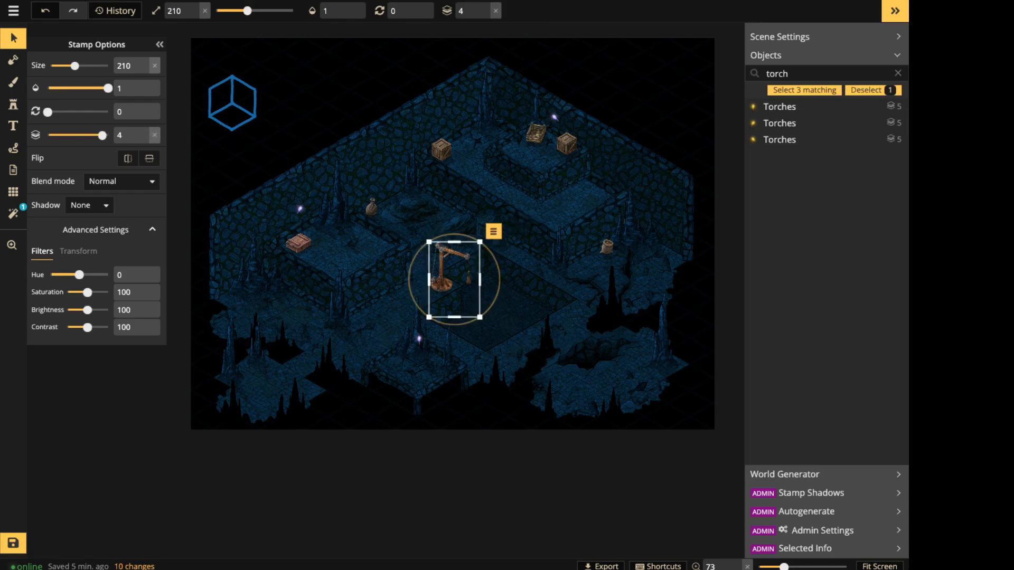
left_click(299, 242, "shift")
left_click(371, 208, "shift")
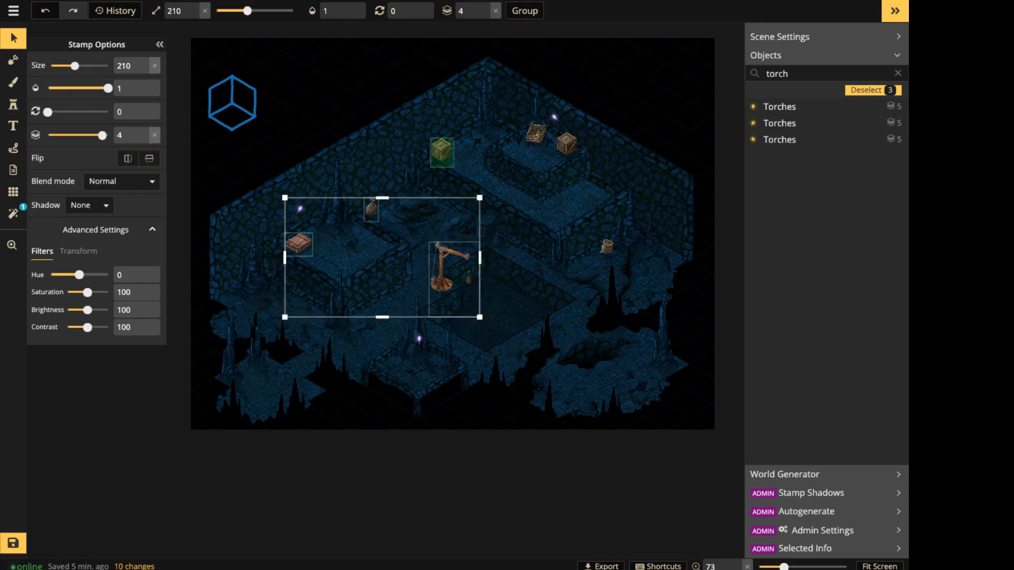
left_click(442, 151, "shift")
left_click(537, 133, "shift")
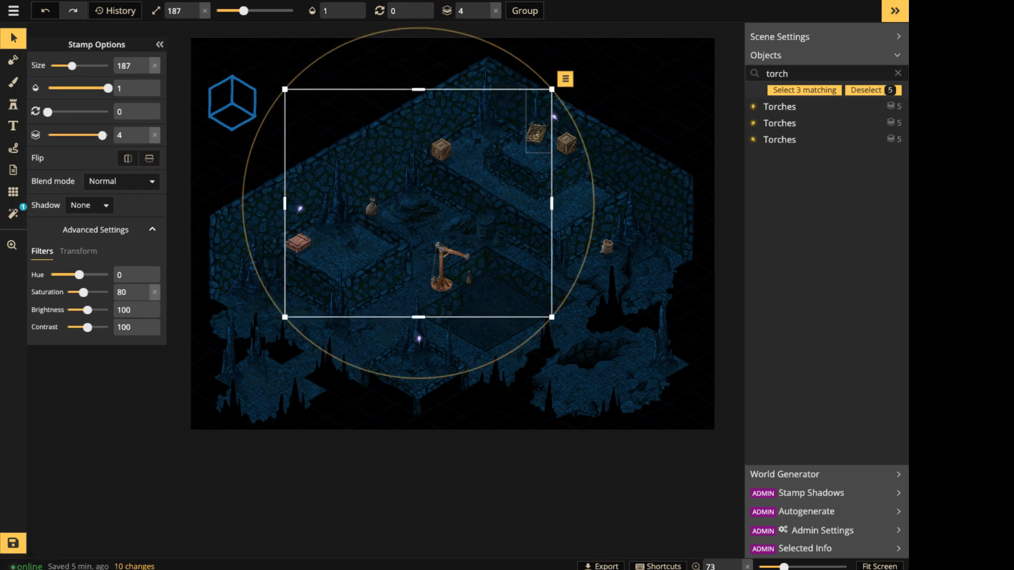
left_click(537, 134, "shift")
left_click(539, 120, "shift")
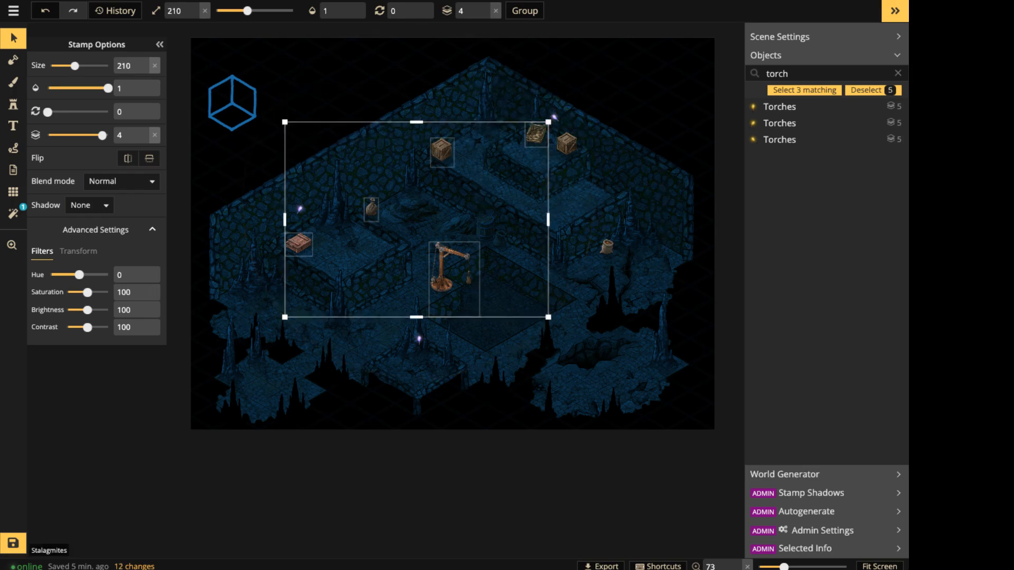
left_click(607, 246, "shift")
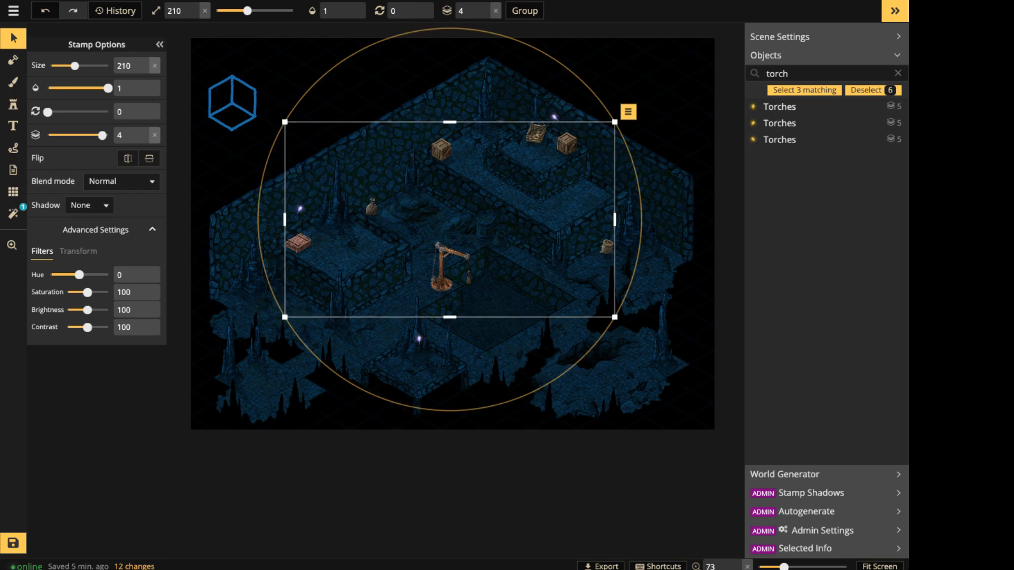
left_click(485, 15)
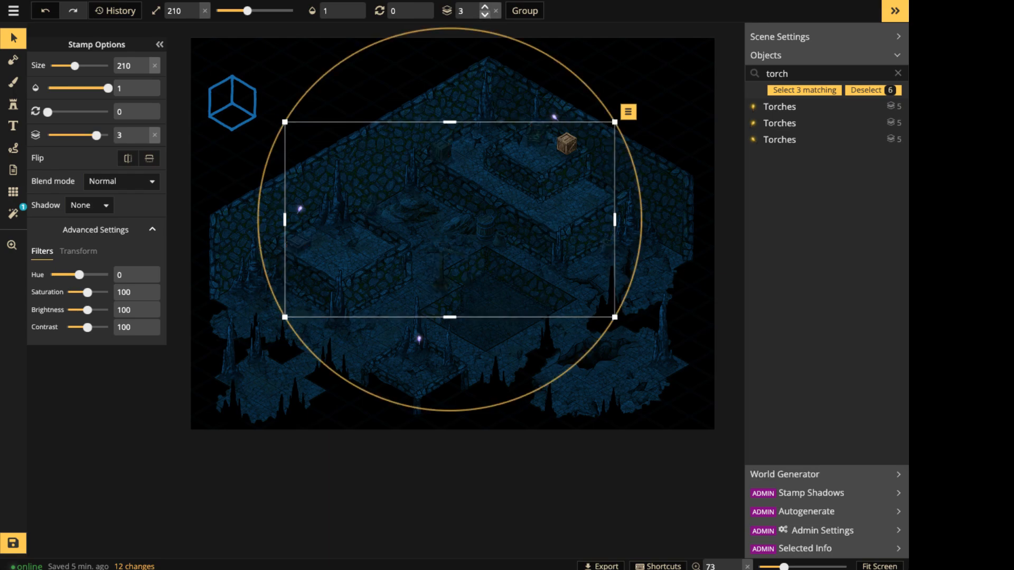
Move the remaining closed crate on the highest platform to layer 3 and deselect it.
left_click(566, 144)
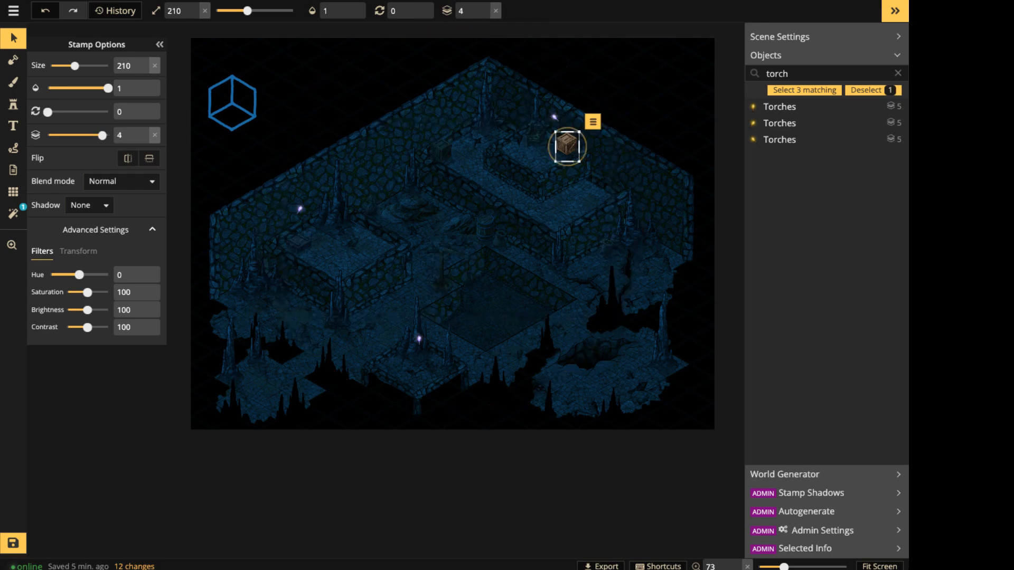
left_click(485, 15)
scroll(524, 160, "up", 5)
key("Escape")
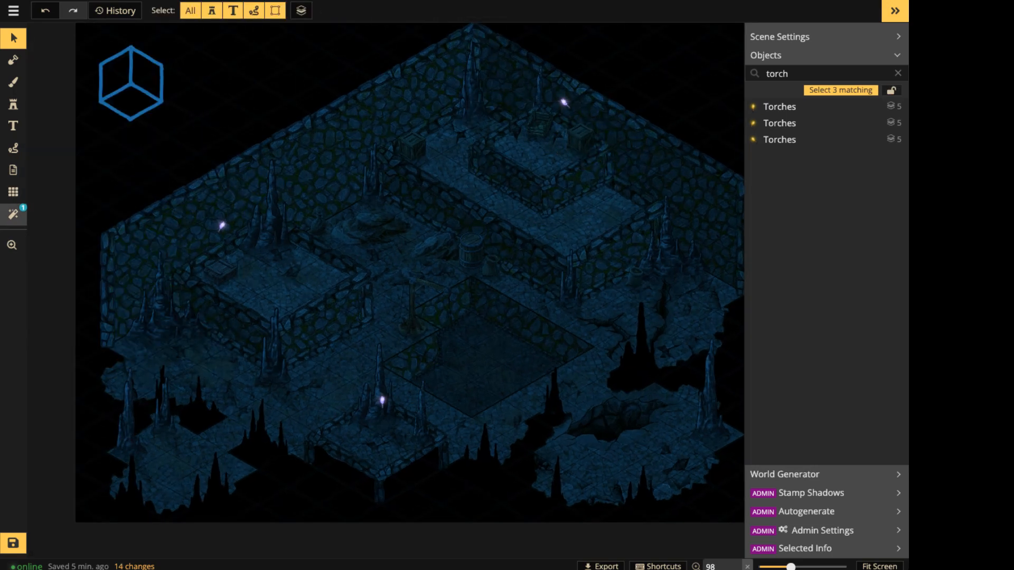
Set the Night Filter's opacity to 0.6.
left_click(13, 214)
left_click(151, 85)
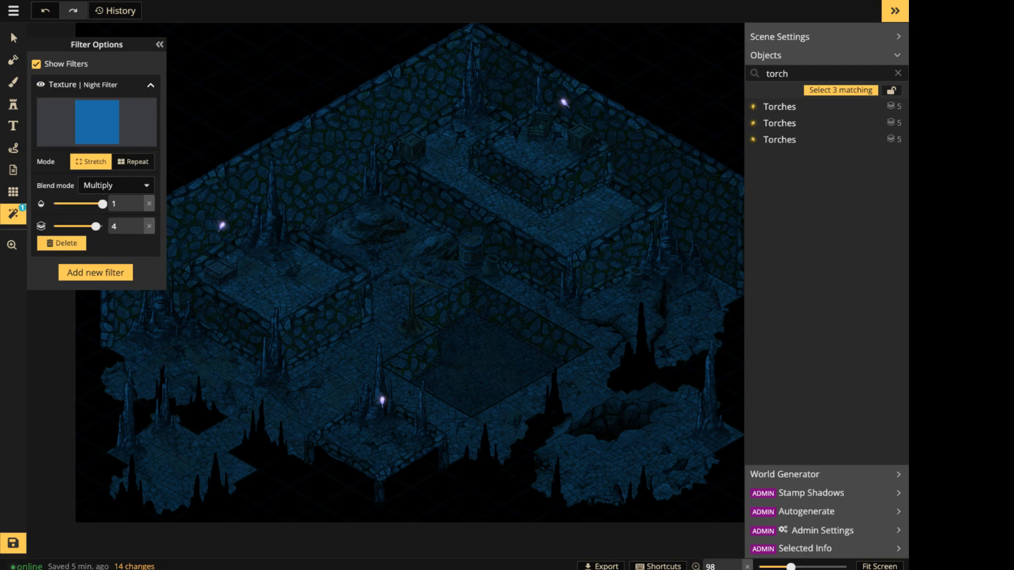
left_click_drag(103, 204, 82, 204)
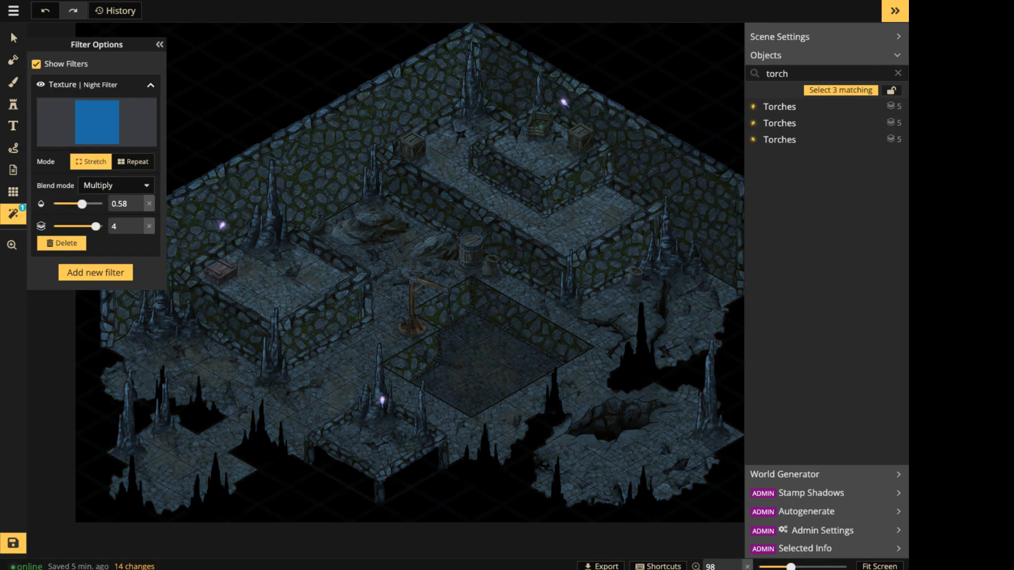
left_click_drag(82, 204, 103, 203)
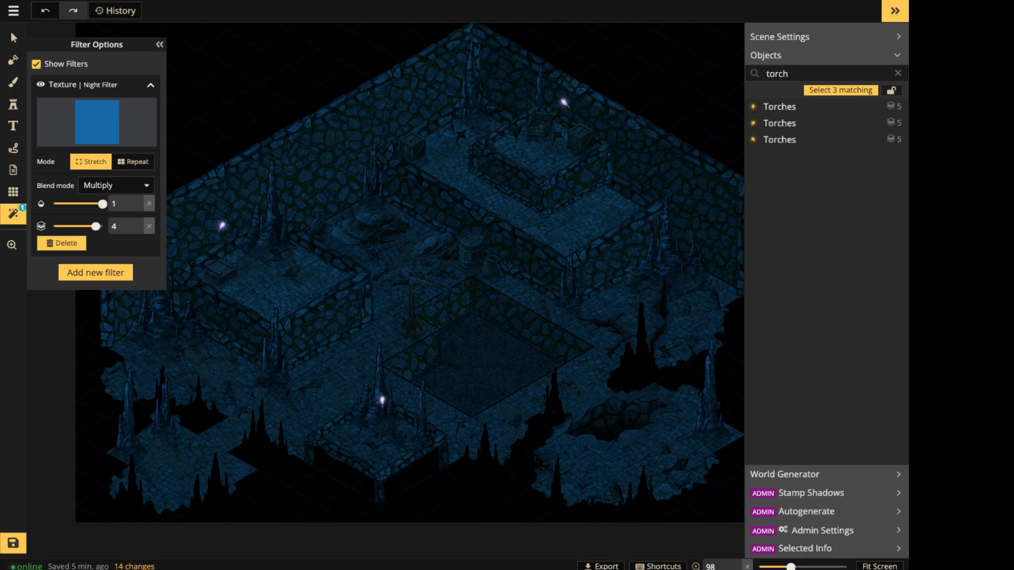
mouse_move(103, 204)
left_mouse_down()
mouse_move(73, 204)
mouse_move(82, 204)
left_mouse_up()
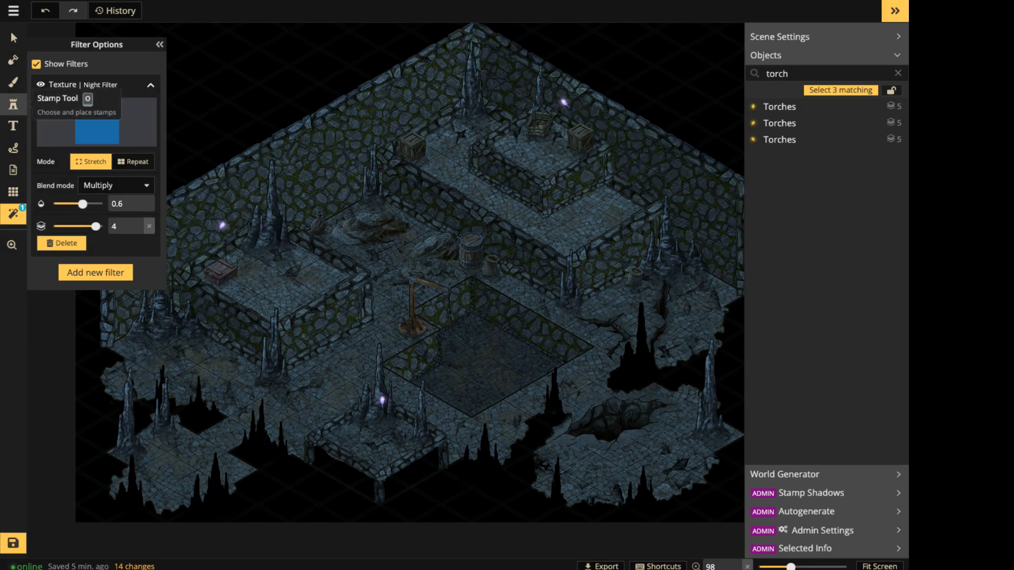
Choose the Orange Lights stamp set from the catalog, set its layer to 5 and check the Night Filter's layer.
left_click(13, 104)
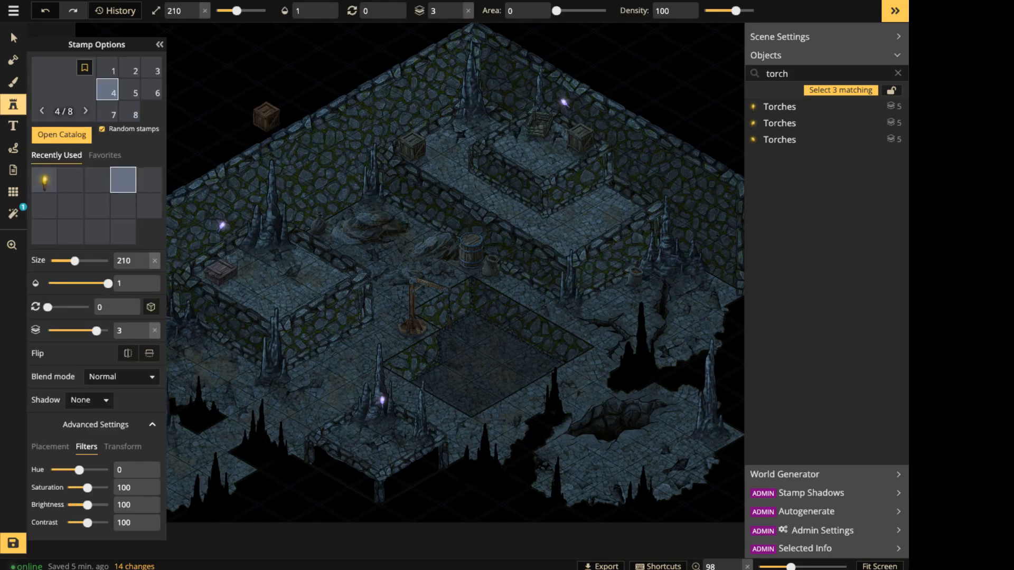
left_click(62, 134)
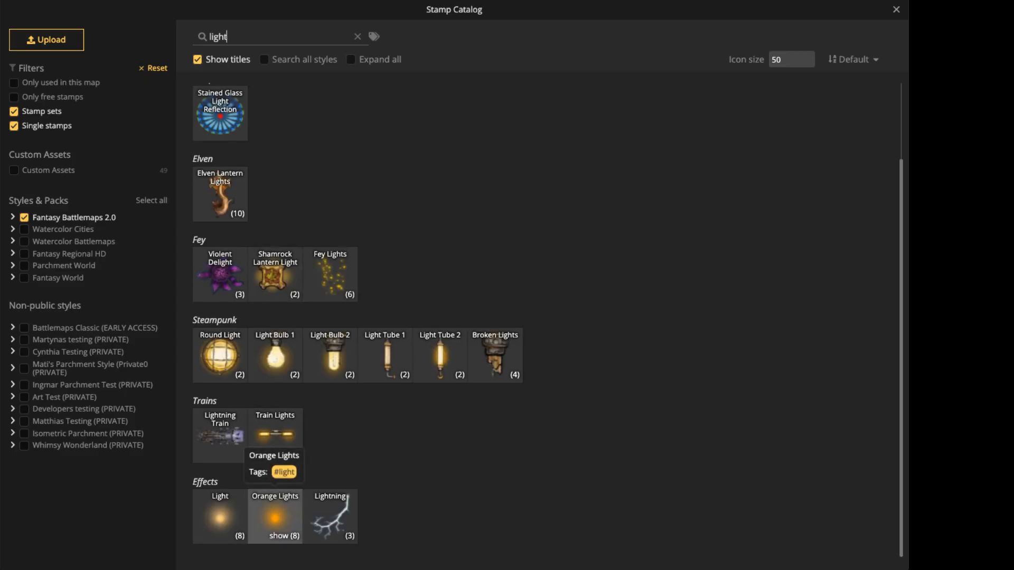
left_click(274, 515)
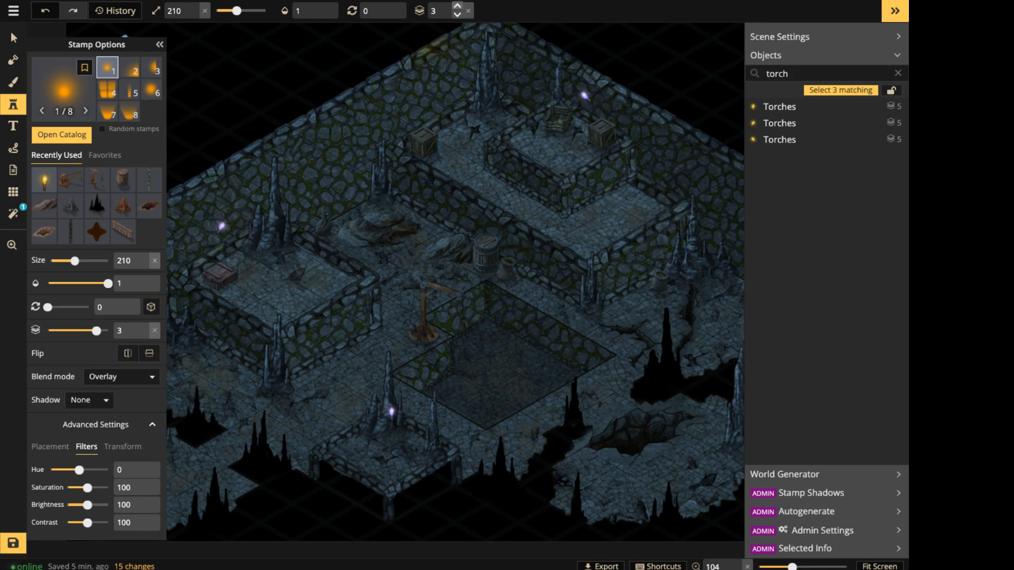
left_click(457, 6)
left_click(457, 6)
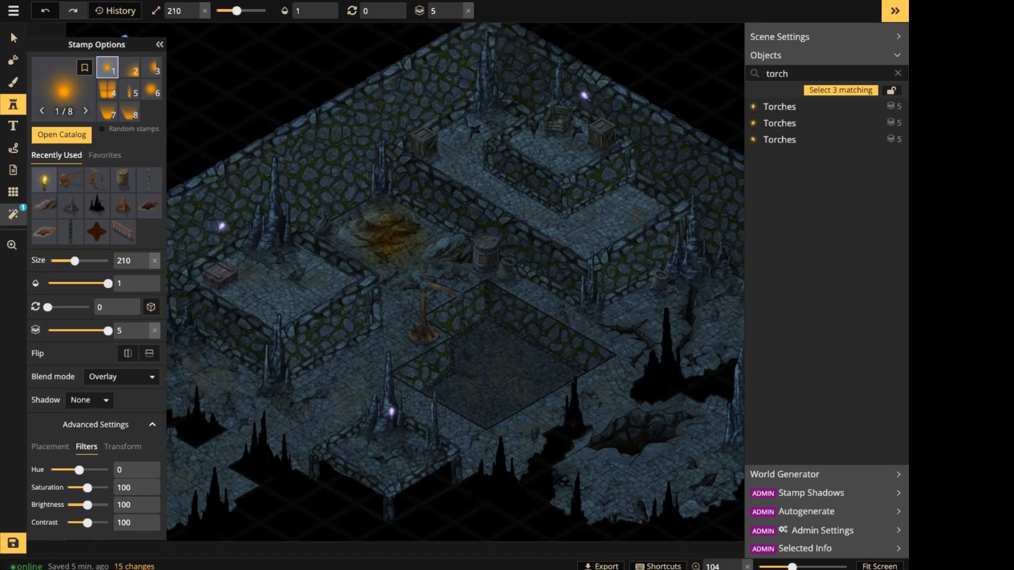
left_click(13, 213)
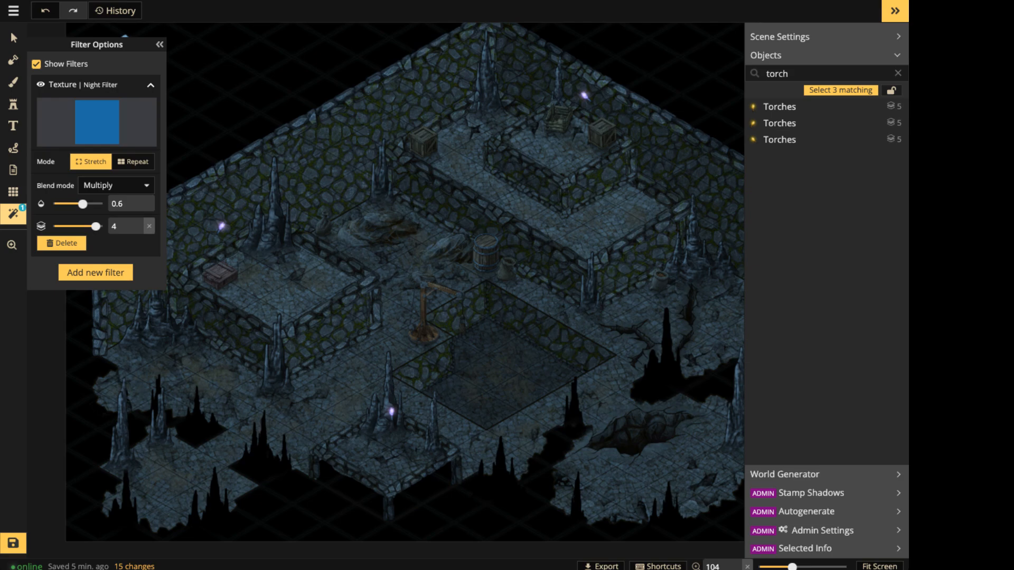
left_click(13, 105)
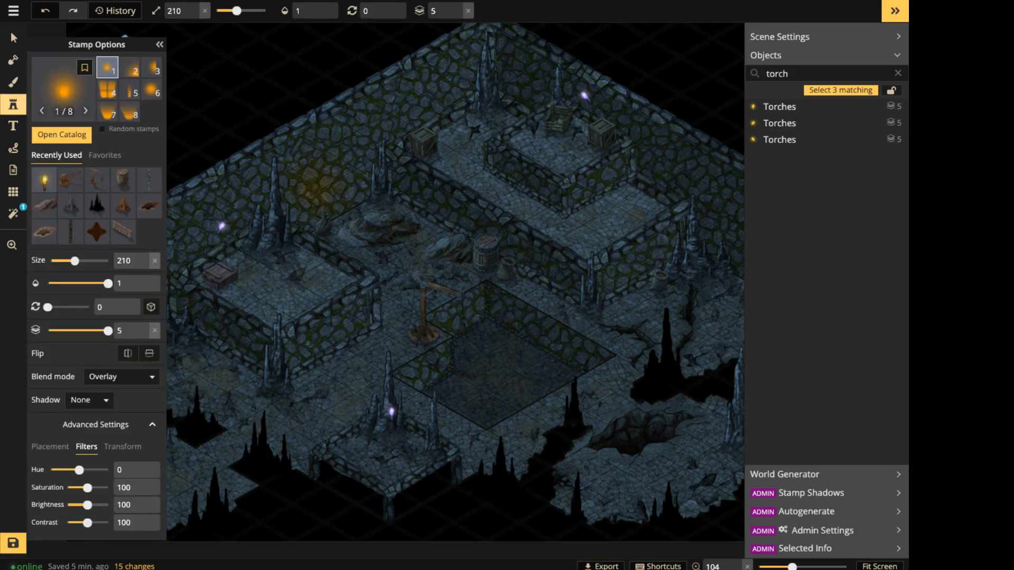
Place an orange light of size 270 on the back wall and shift it slightly upward.
scroll(315, 183, "up", 6, "alt")
left_click(320, 179)
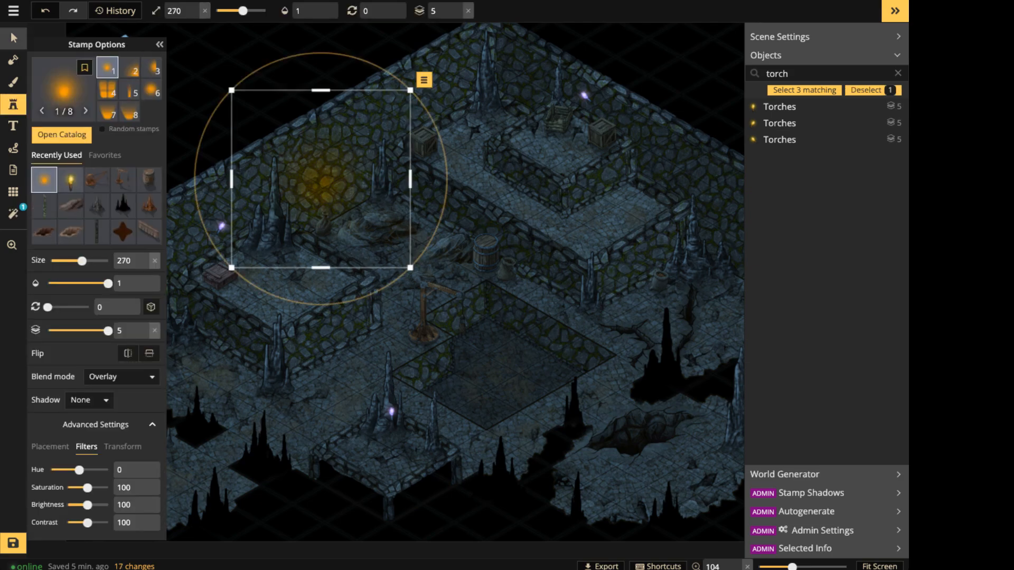
left_click(13, 39)
left_click_drag(320, 179, 320, 158)
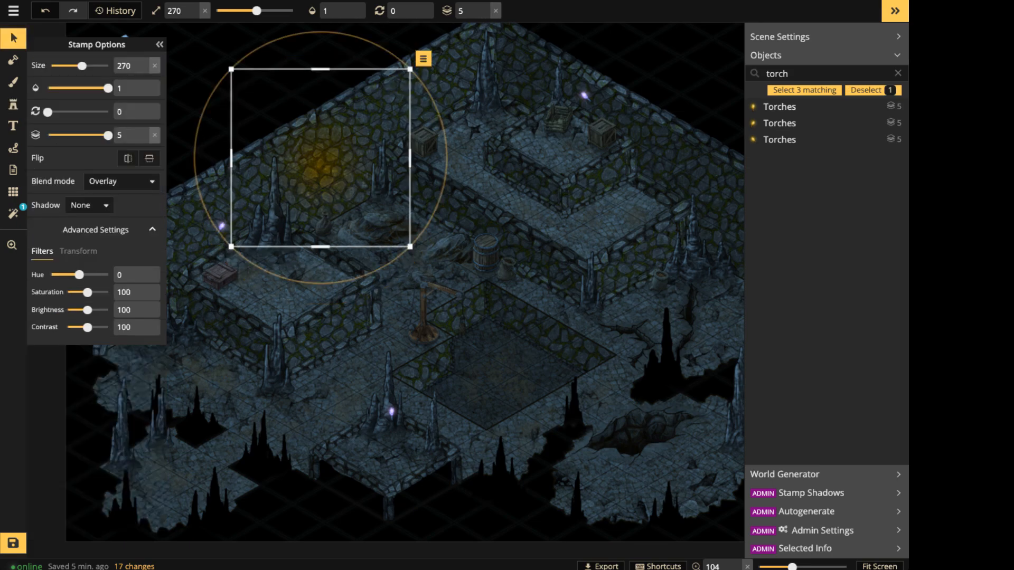
Try the orange light on layers down to -4 and back up, and remove it from the wall.
left_click(485, 15)
left_click(485, 15)
left_click(485, 7)
left_click(485, 15)
left_click(485, 14)
left_click(485, 15)
left_click(485, 15)
left_click(485, 15)
left_click(485, 15)
left_click(485, 14)
left_click(485, 14)
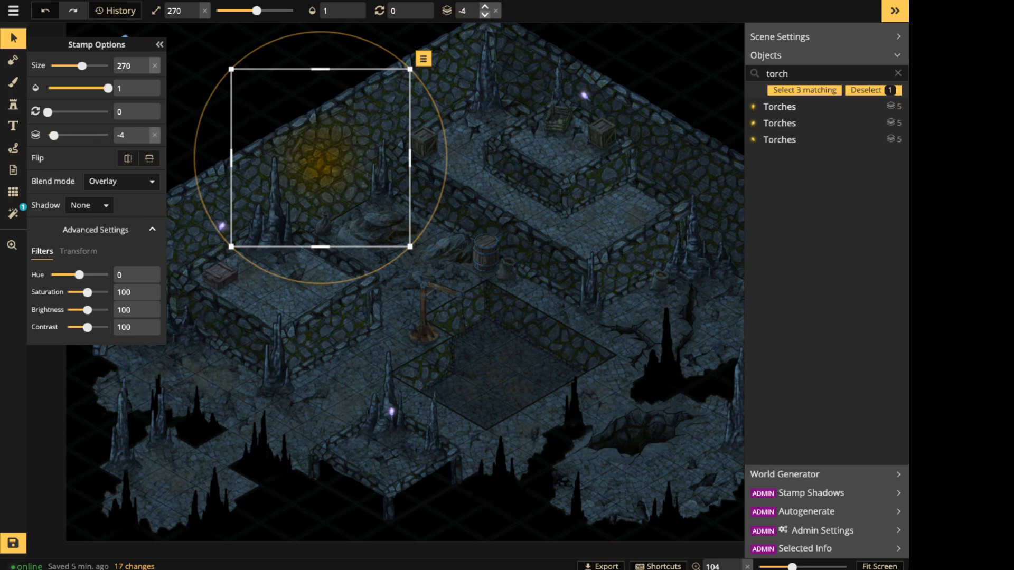
left_click(485, 6)
left_click(485, 5)
left_click(485, 6)
left_click(485, 6)
left_click(485, 6)
left_click(485, 5)
left_click(485, 5)
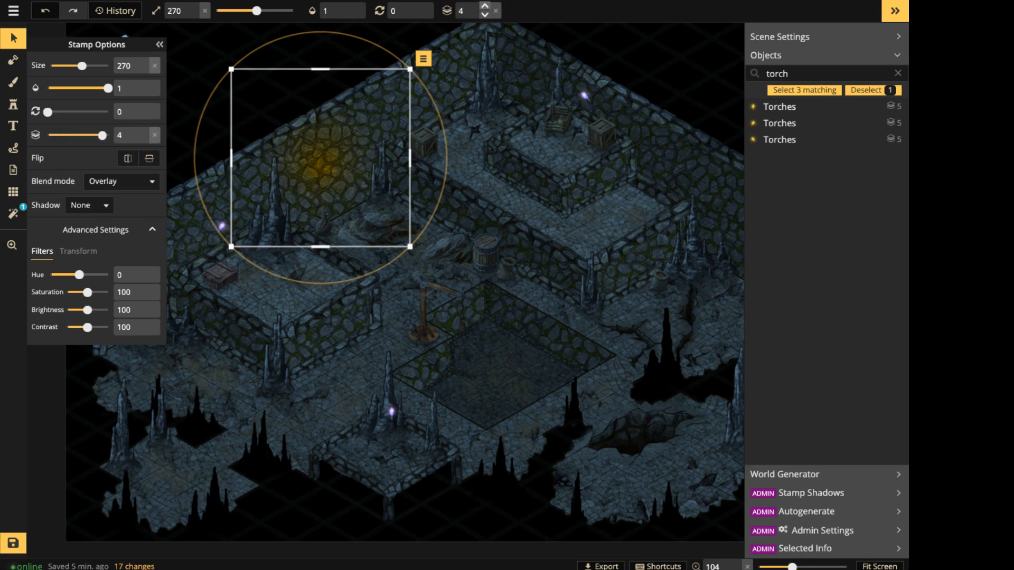
left_click(485, 6)
key("Escape")
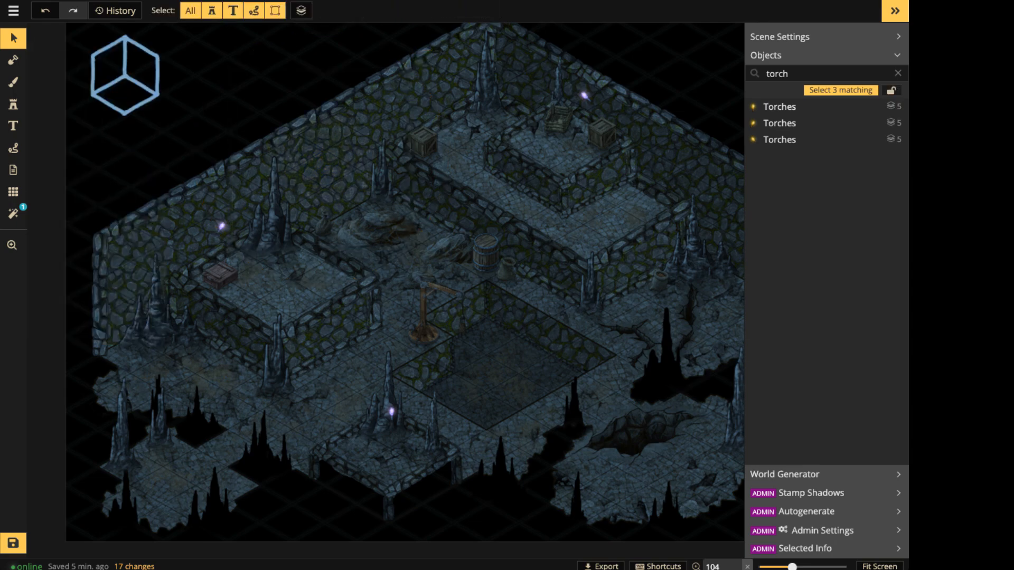
Place a light stamp with hue -140 and size 190 on the torch above the crate platform and deselect it.
scroll(61, 189, "up", 3)
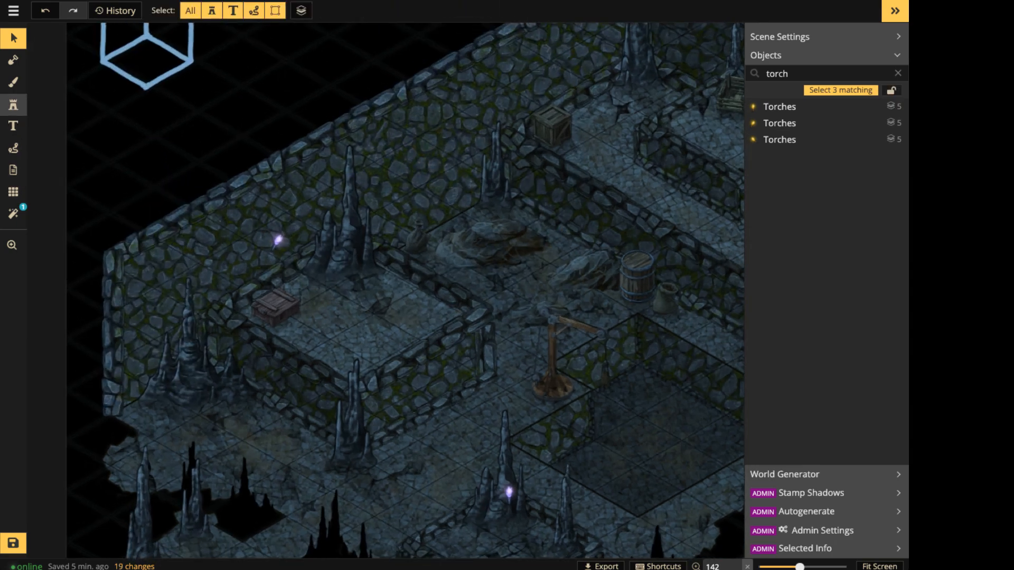
left_click(14, 105)
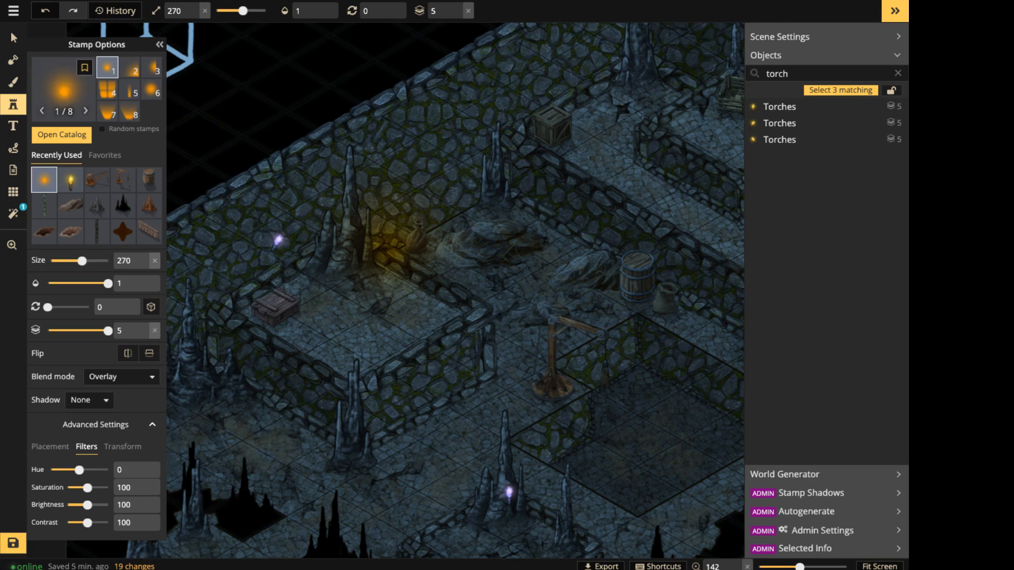
left_click_drag(79, 470, 57, 470)
scroll(306, 224, "up", 3)
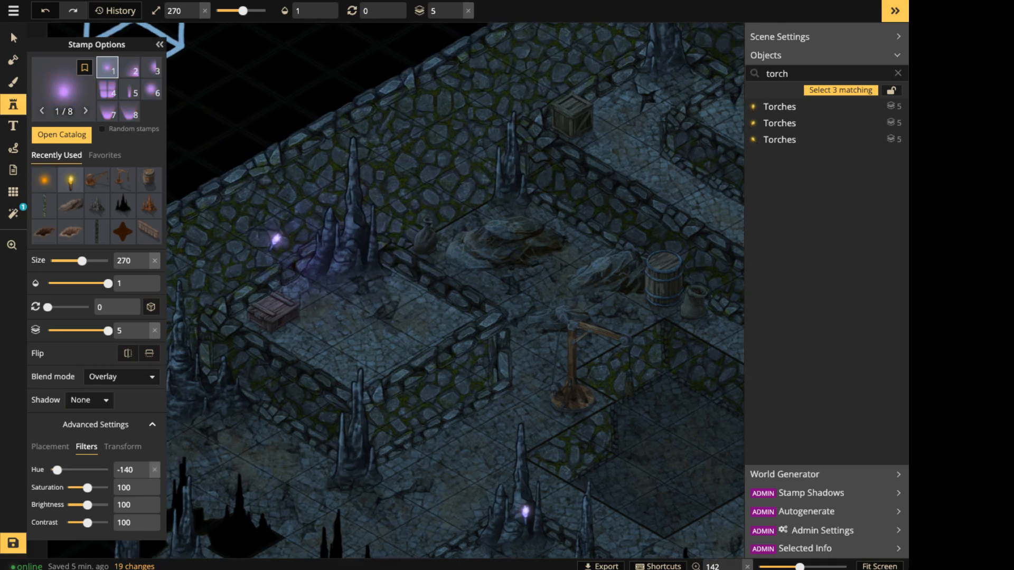
scroll(268, 246, "up", 3)
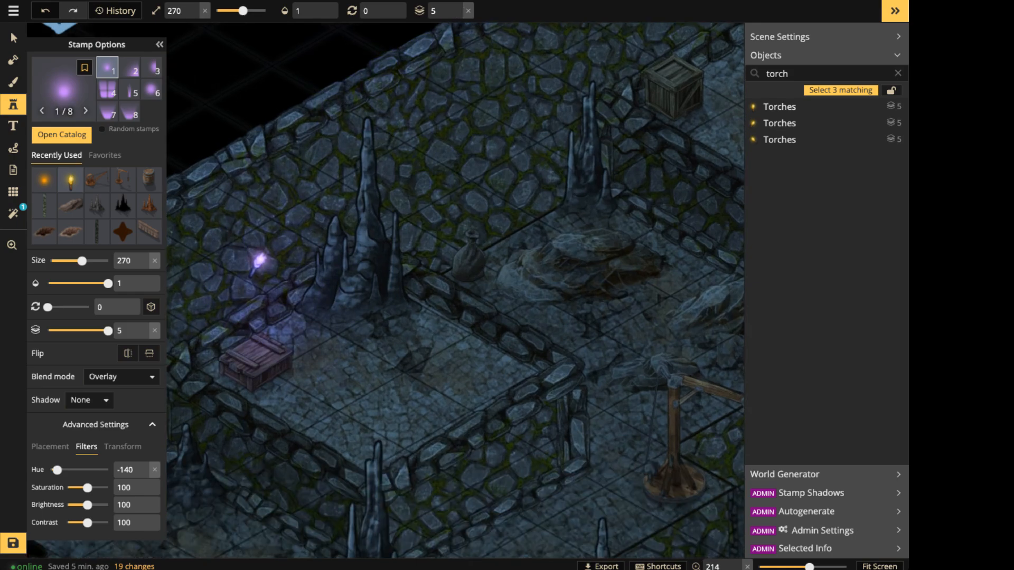
scroll(259, 261, "down", 5, "shift")
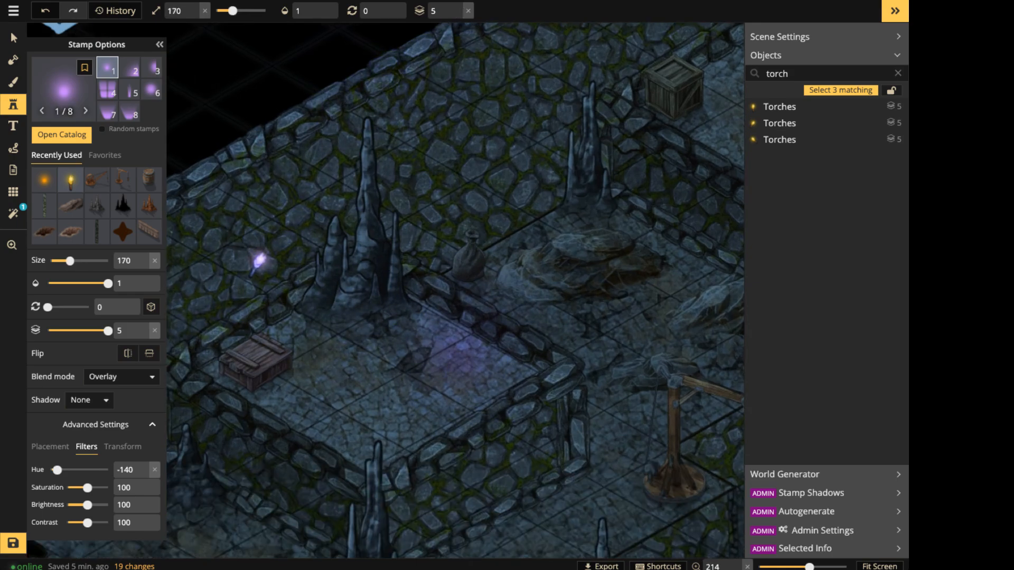
scroll(259, 260, "up", 1, "shift")
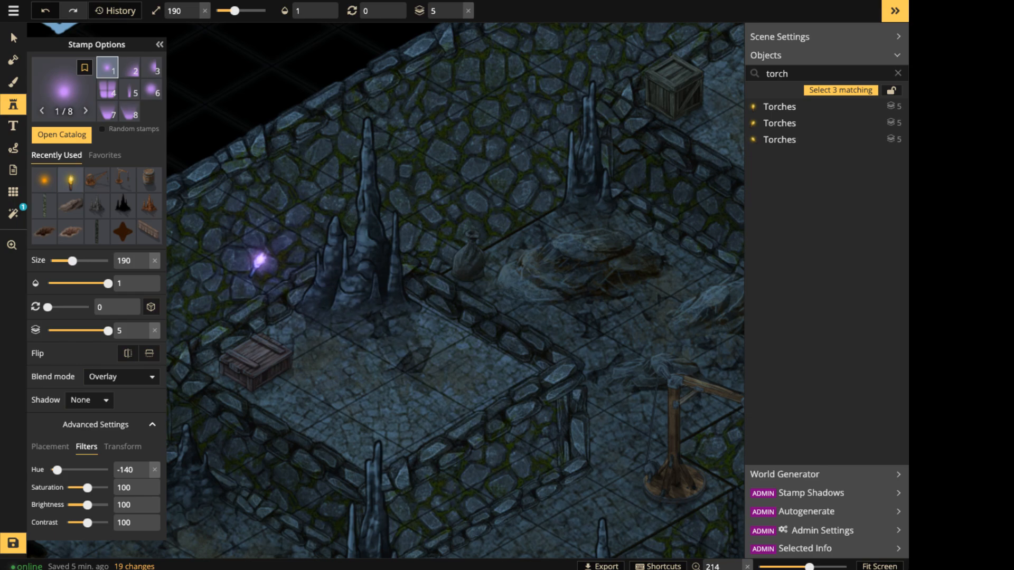
left_click(258, 261)
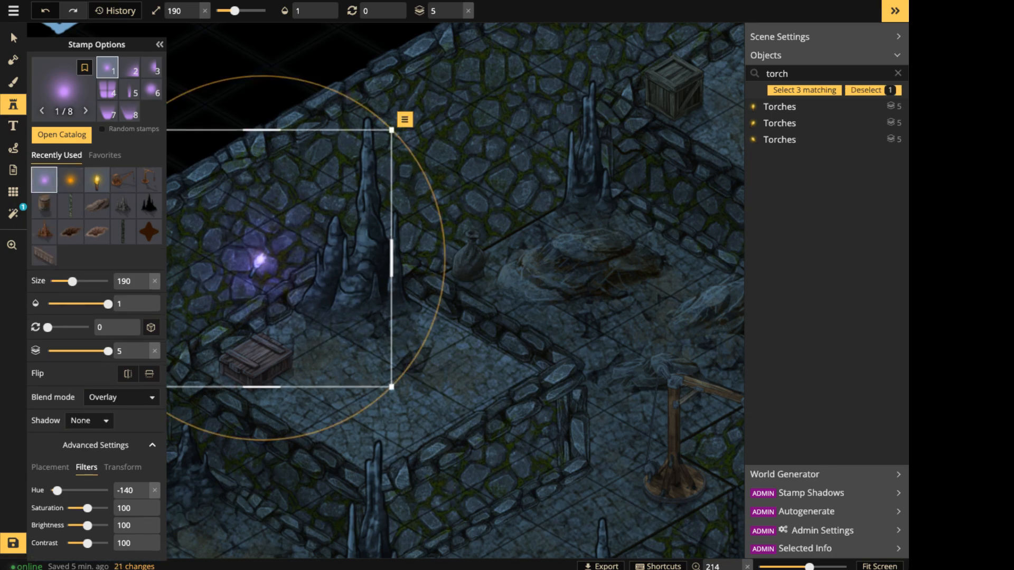
key("Escape")
Place the sixth light variant at size 290 over the platform holding the reddish crate.
scroll(391, 344, "up", 7, "shift")
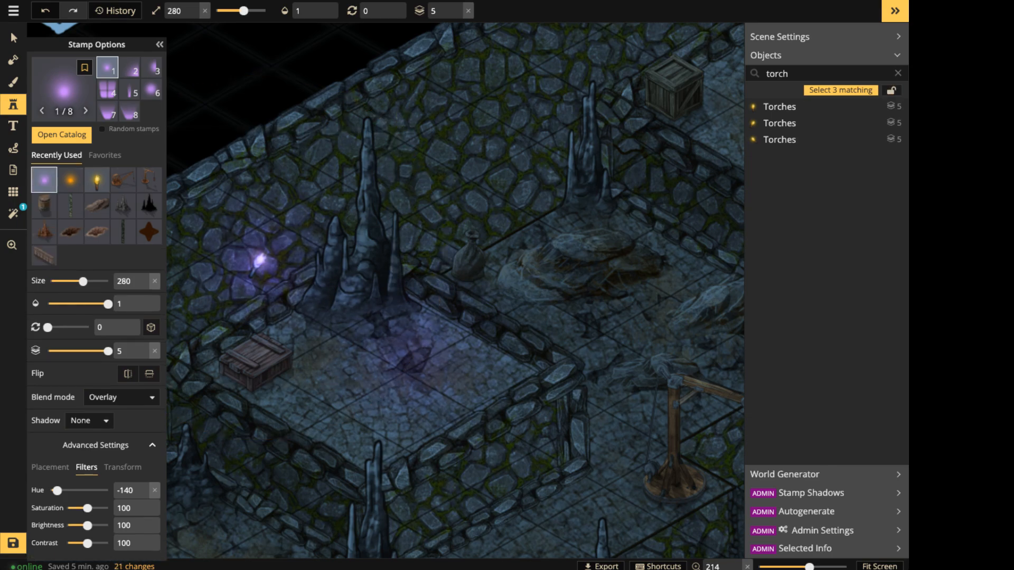
scroll(404, 352, "up", 3, "shift")
key("space")
left_click_drag(405, 351, 417, 241)
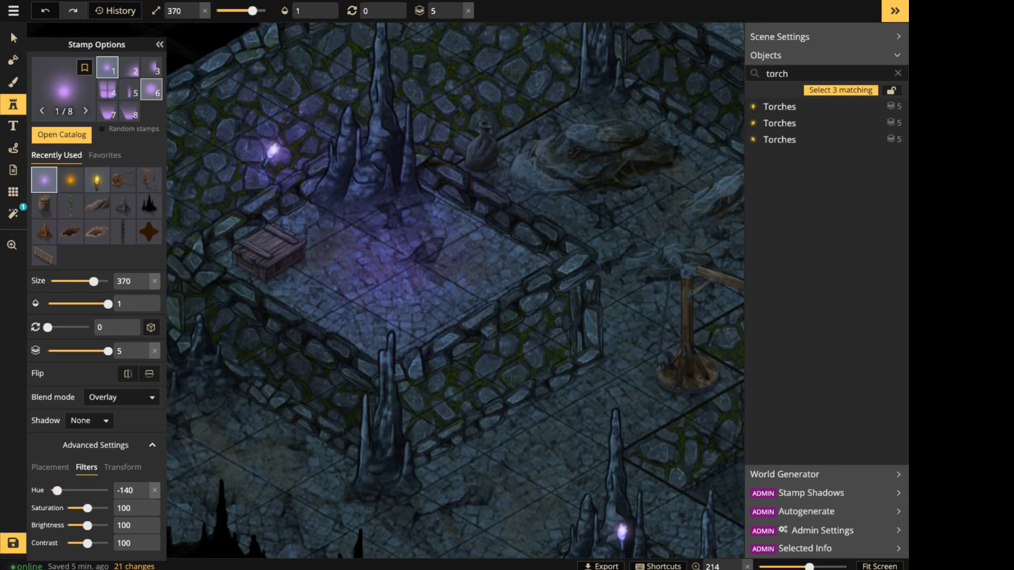
left_click(152, 90)
scroll(416, 241, "down", 5, "shift")
scroll(417, 241, "down", 4)
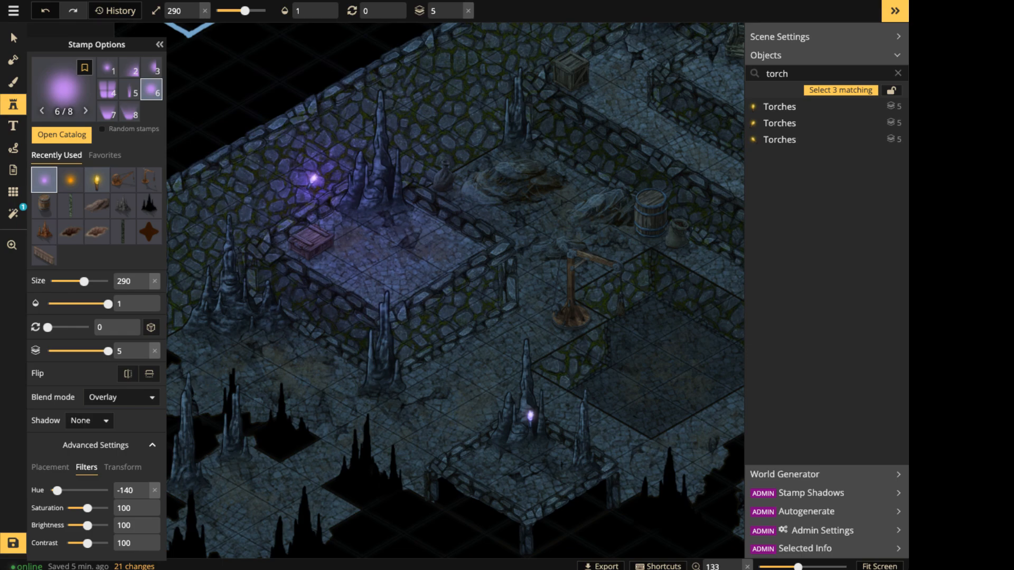
left_click(376, 225)
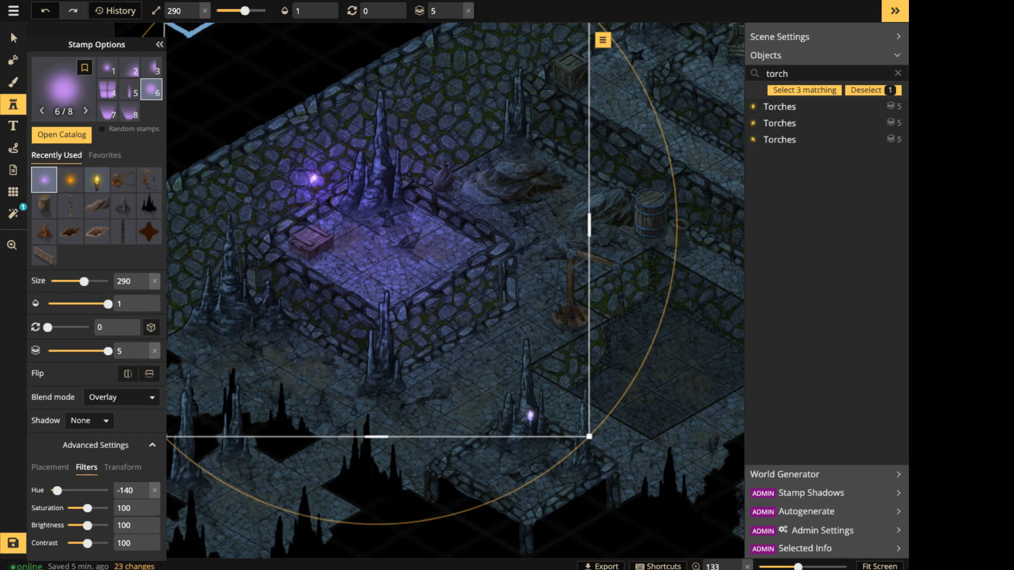
Stamp a size 60 purple glow directly over the torch on the upper raised platform.
left_click(866, 90)
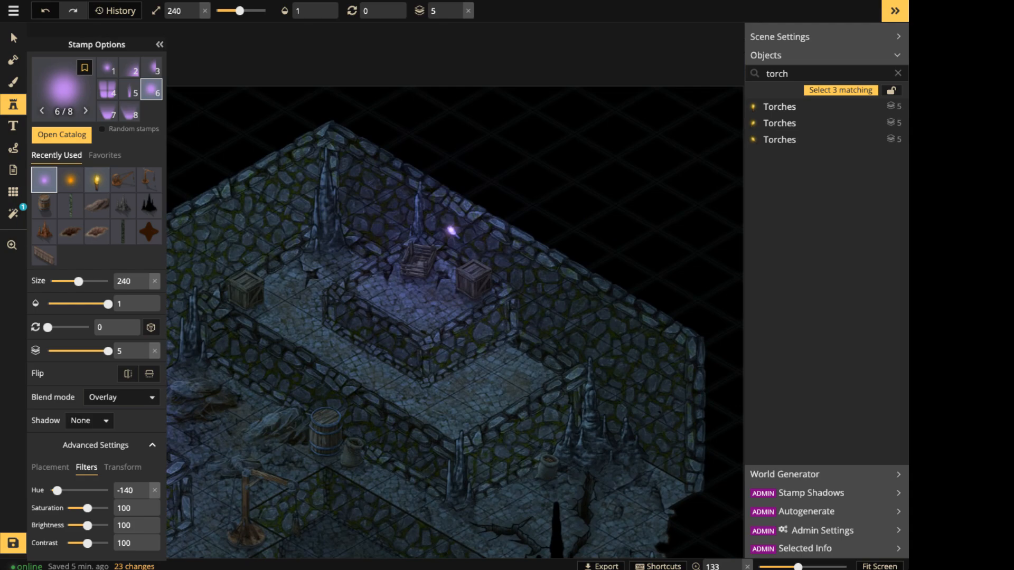
key("bracketleft")
key("bracketleft")
key("bracketleft")
key("bracketleft")
key("bracketleft")
key("bracketleft")
key("bracketleft")
key("bracketleft")
key("bracketleft")
key("bracketleft")
key("bracketleft")
key("bracketleft")
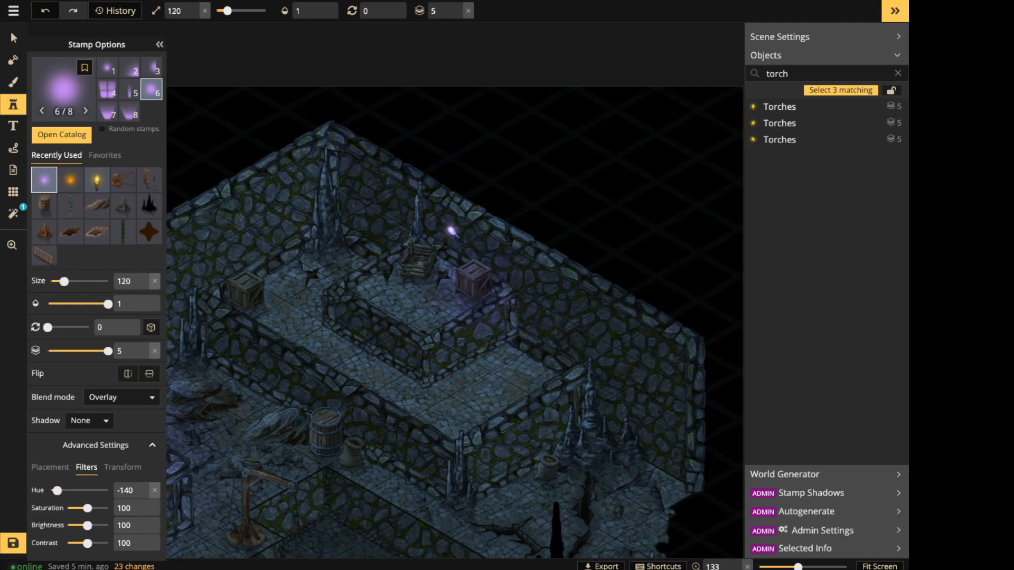
key("bracketleft")
key("bracketleft")
key("bracketleft")
key("bracketleft")
key("bracketleft")
key("bracketleft")
left_click(451, 231)
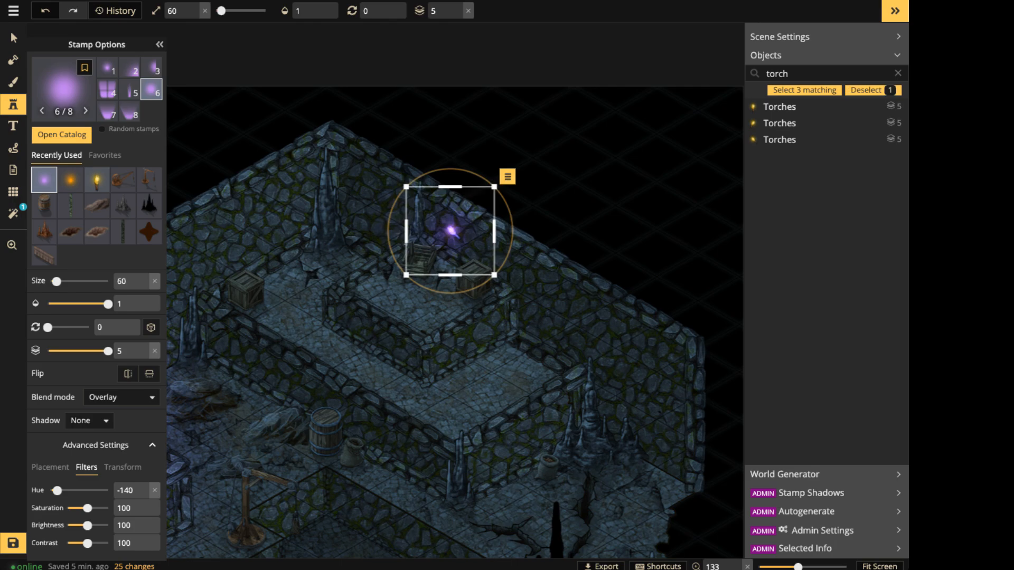
Stamp a size 260 purple glow over the upper raised platform, centred near its crates.
key("Escape")
key("bracketright")
key("bracketright")
key("bracketright")
key("bracketright")
key("bracketright")
key("bracketright")
key("bracketright")
key("bracketright")
key("bracketright")
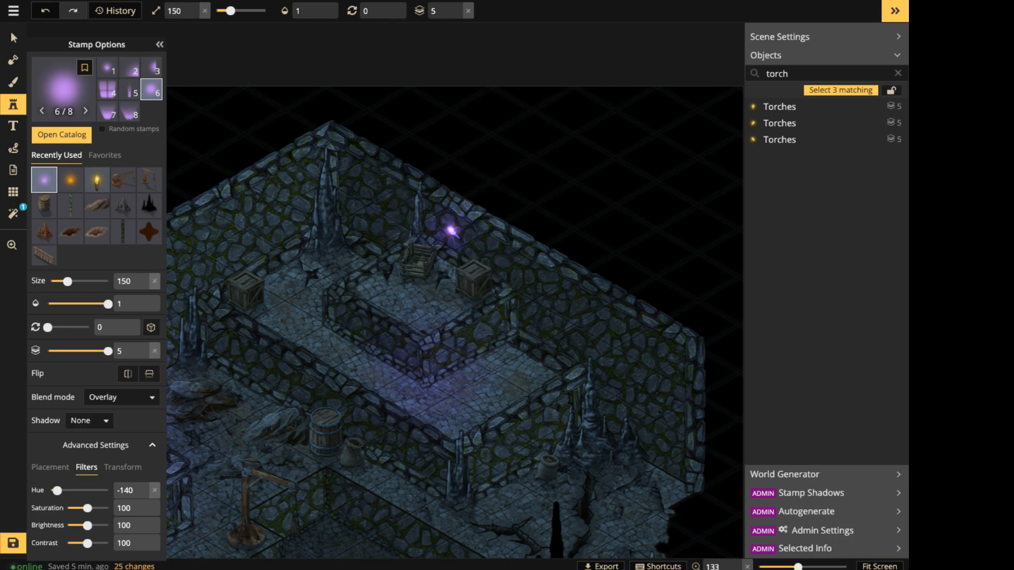
key("bracketright")
key("bracketright")
key("bracketright")
key("bracketright")
key("bracketright")
key("bracketright")
key("bracketright")
key("bracketright")
key("bracketright")
key("bracketright")
key("bracketright")
left_click(421, 284)
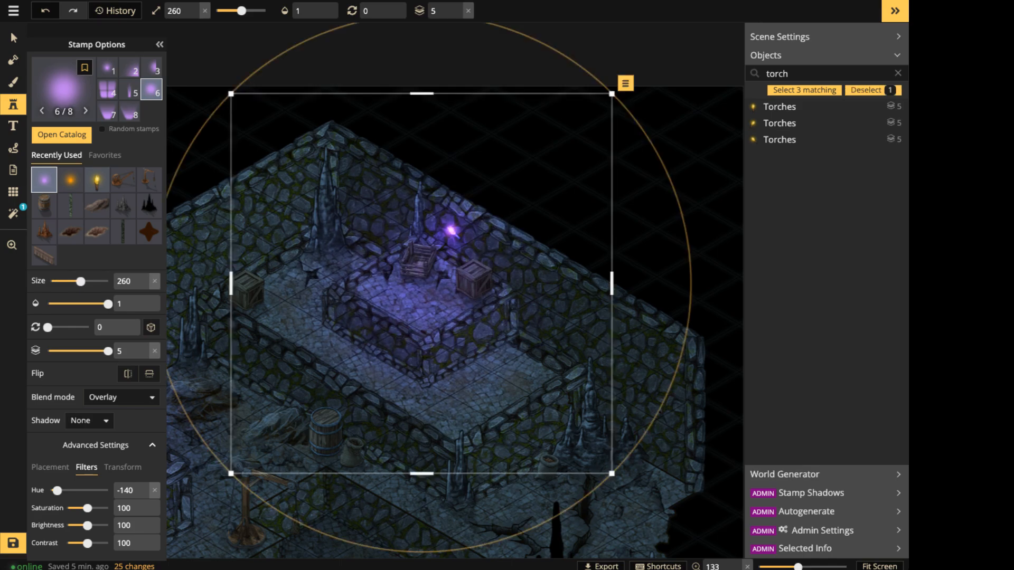
Stamp a size 70 purple glow directly over the torch among the stalagmites on the small lower platform.
key("Escape")
left_click_drag(497, 518, 548, 116)
key("bracketleft")
key("bracketleft")
key("bracketleft")
key("bracketleft")
key("bracketleft")
key("bracketleft")
key("bracketleft")
key("bracketleft")
key("bracketleft")
key("bracketleft")
key("bracketleft")
key("bracketleft")
key("bracketleft")
key("bracketleft")
key("bracketleft")
key("bracketleft")
key("bracketleft")
key("bracketleft")
key("bracketleft")
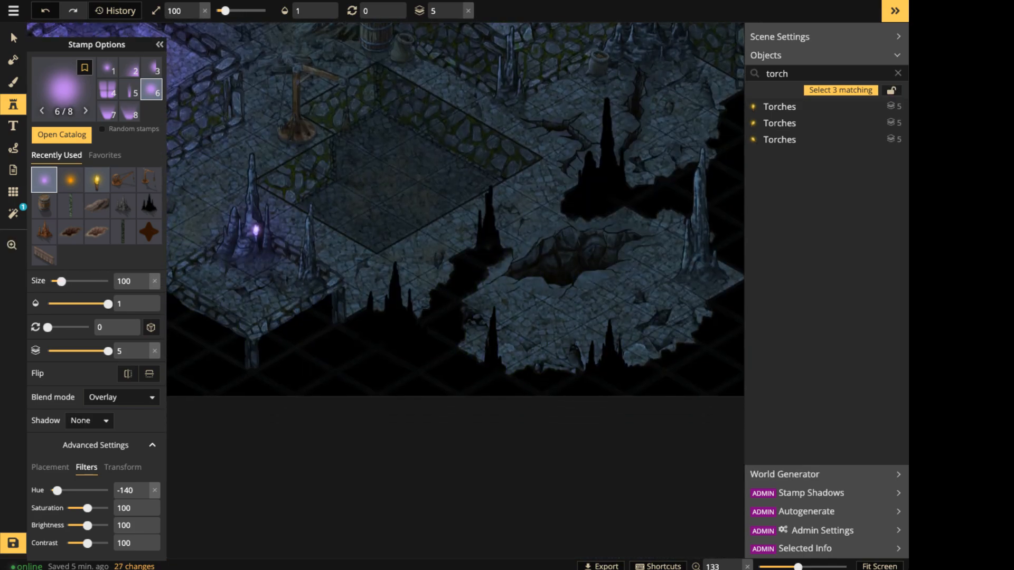
left_click(256, 230)
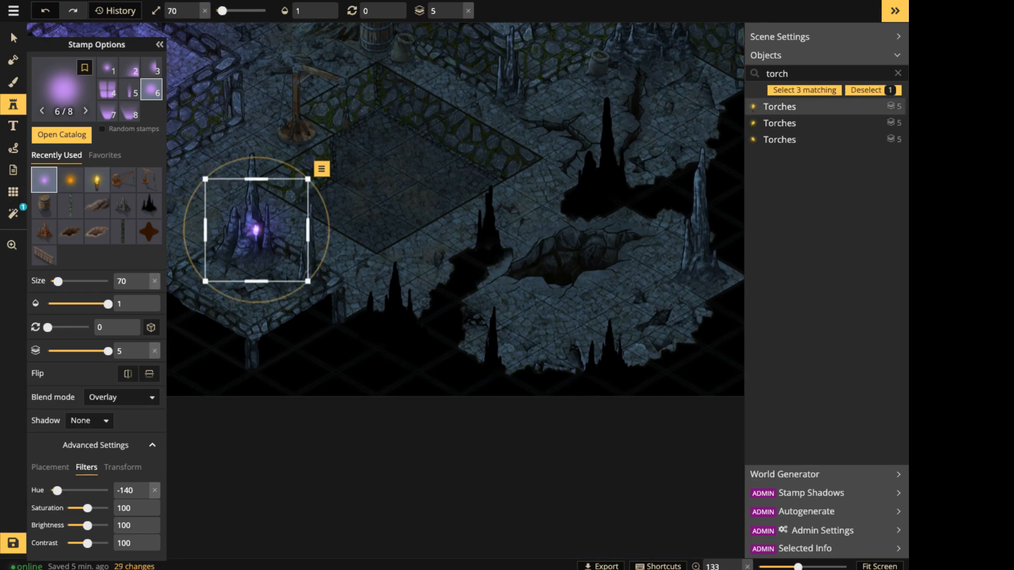
Stamp a size 160 purple glow centred slightly below the torch on the small lower platform.
key("Escape")
key("bracketright")
key("bracketright")
key("bracketright")
key("bracketright")
key("bracketright")
key("bracketright")
key("bracketright")
key("bracketright")
key("bracketright")
left_click(252, 263)
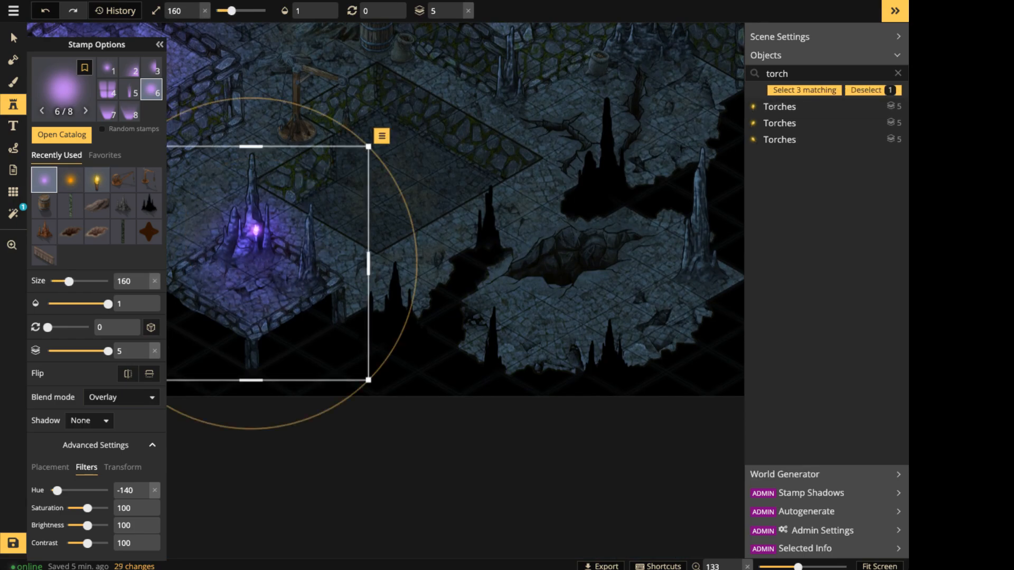
Delete the blue isometric cube guide from the map's upper corner and save the map.
left_click(14, 38)
scroll(283, 121, "down", 4)
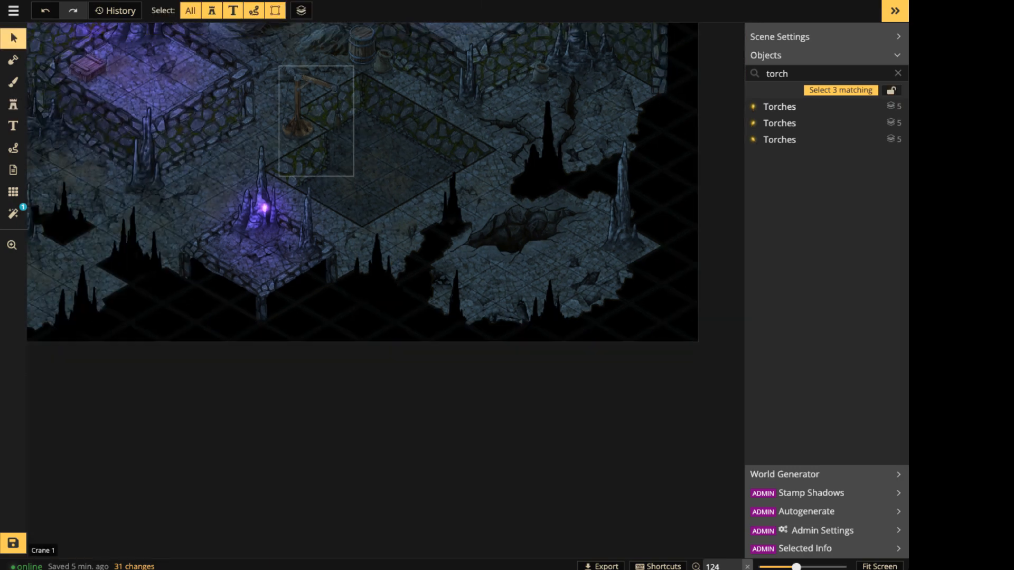
left_click_drag(283, 120, 385, 295)
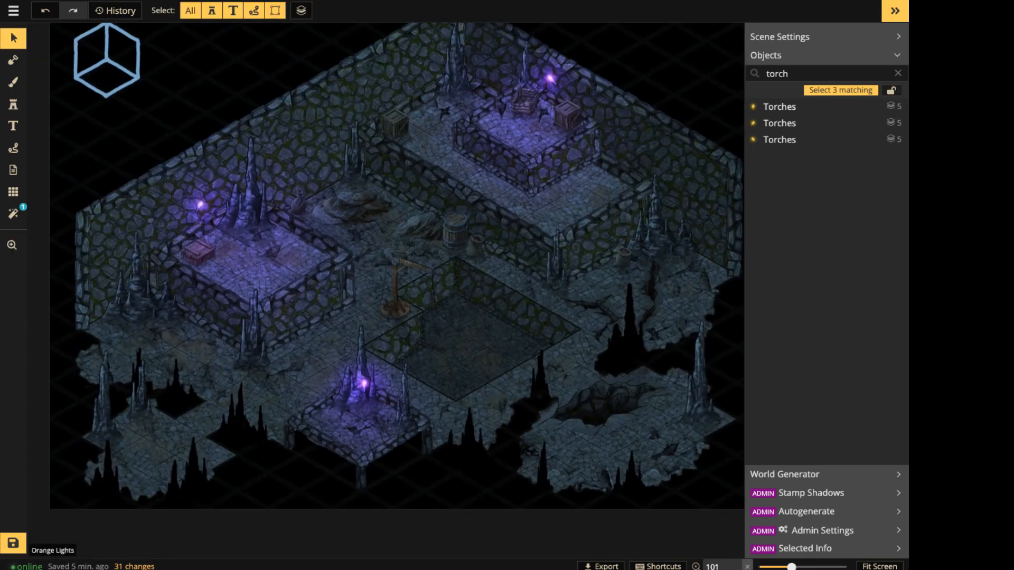
scroll(495, 186, "down", 2)
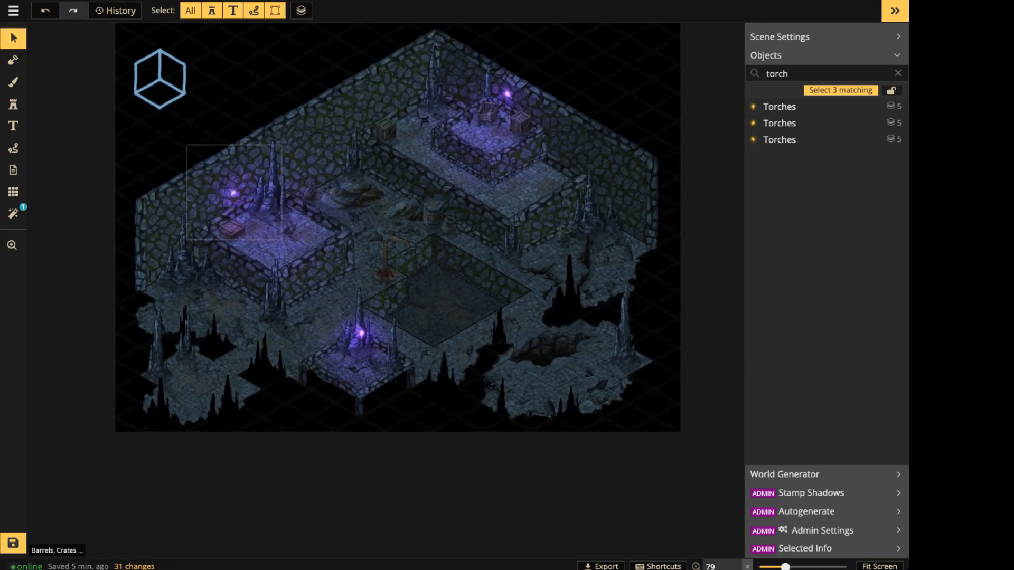
left_click(159, 79)
key("Delete")
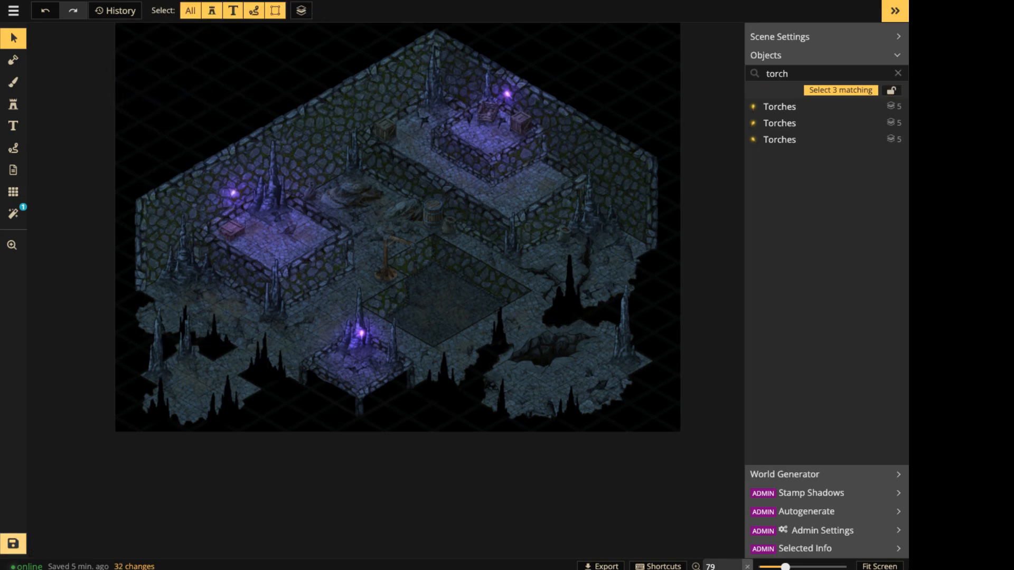
left_click(13, 544)
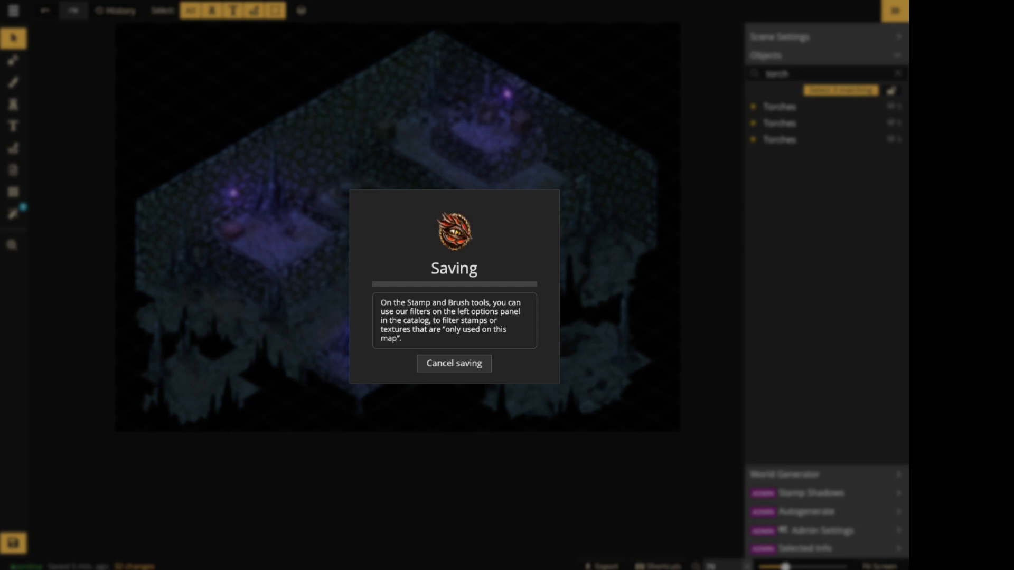
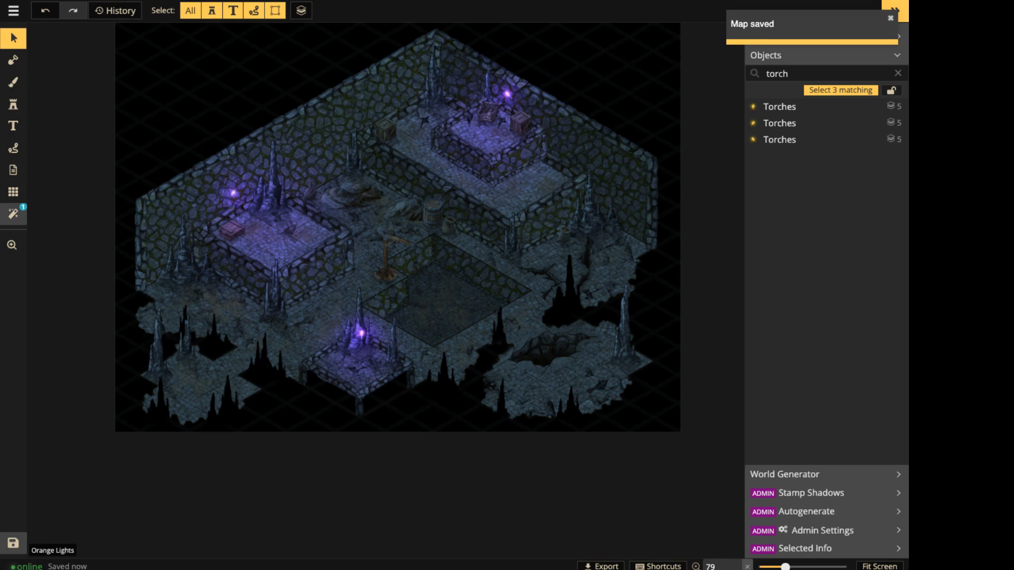
Add the Clarity color filter to the map and toggle it off and on to compare its effect.
left_click(13, 214)
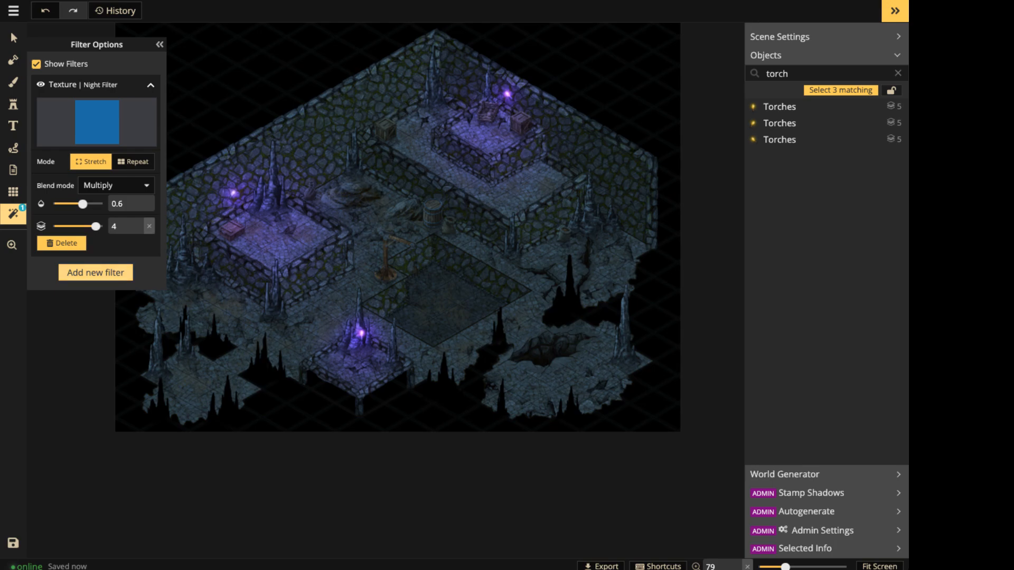
left_click(96, 272)
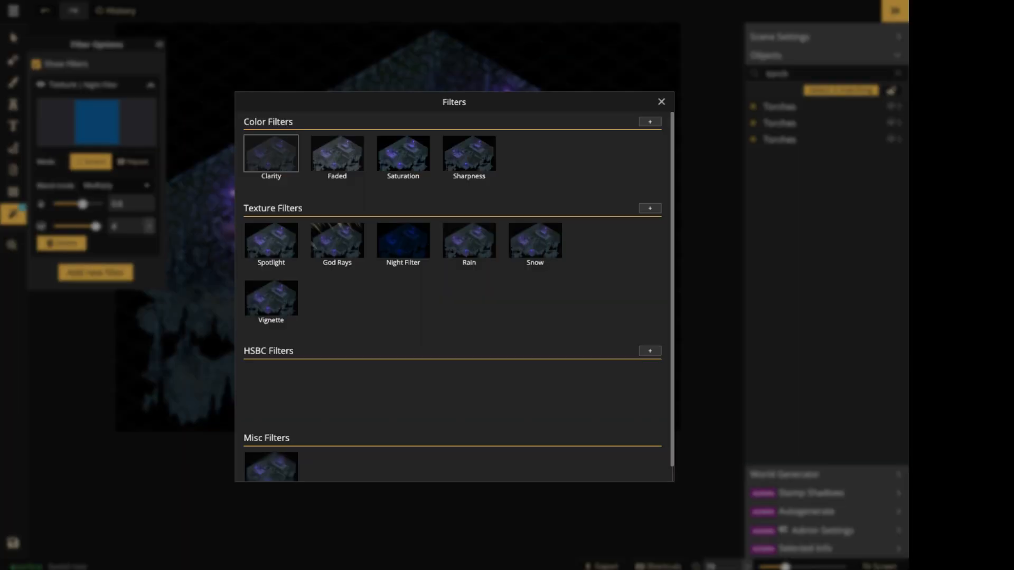
left_click(271, 153)
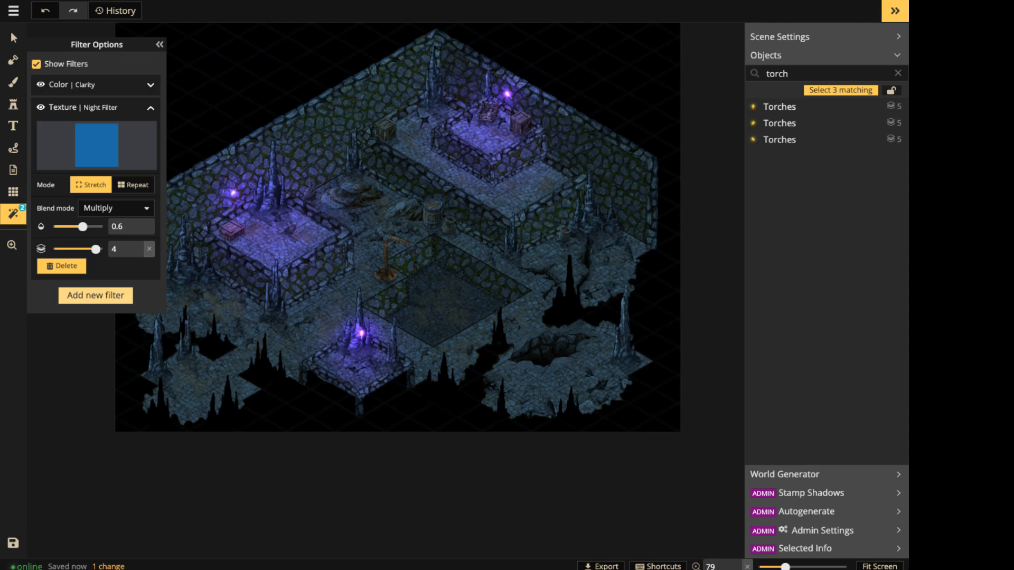
left_click(41, 85)
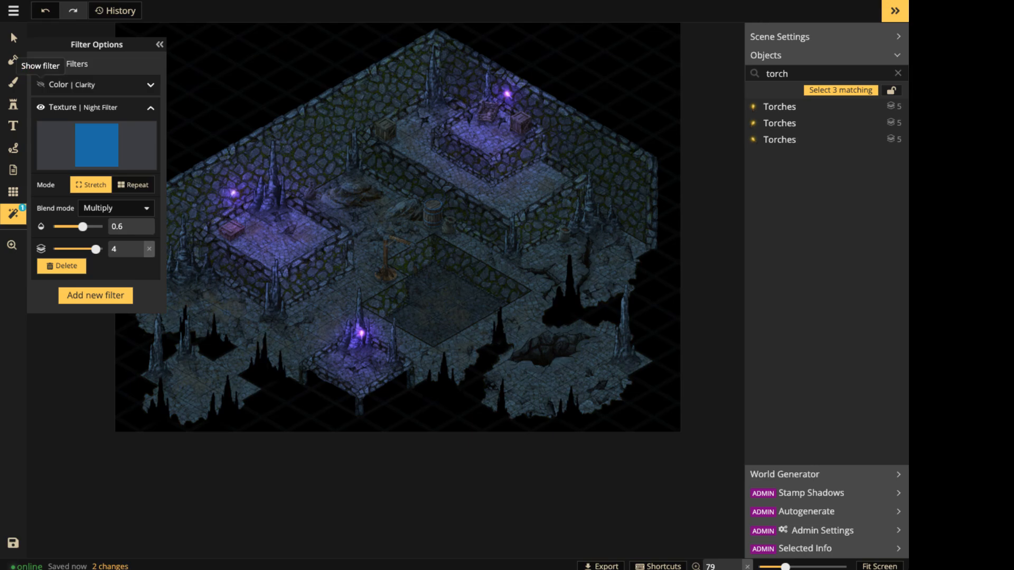
left_click(41, 84)
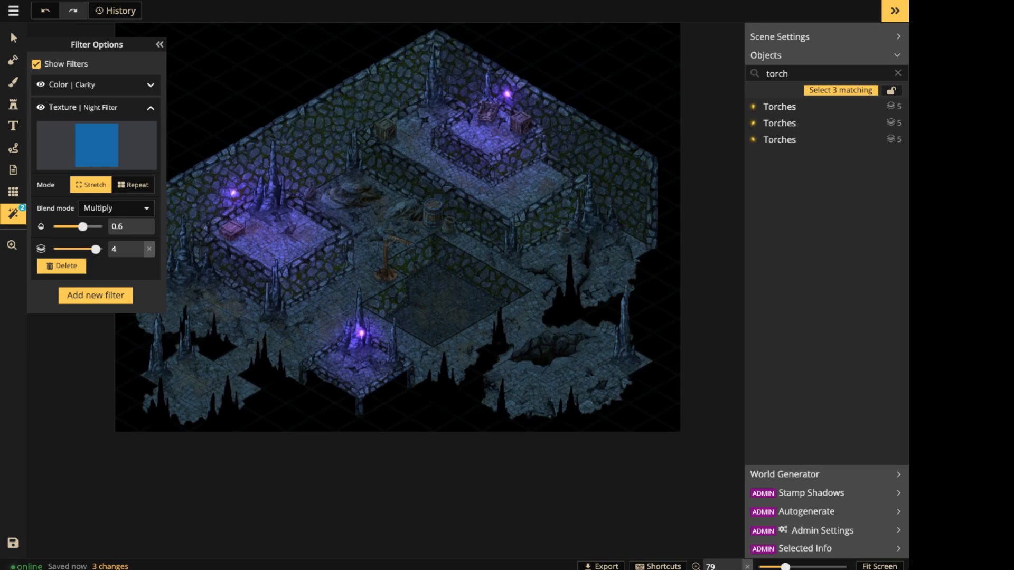
Set the Night Filter's opacity to 0.53 and the Clarity filter's opacity to 1, and inspect the map.
mouse_move(83, 226)
left_mouse_down()
mouse_move(102, 227)
mouse_move(85, 226)
left_mouse_up()
left_click_drag(85, 227, 80, 226)
left_click(100, 85)
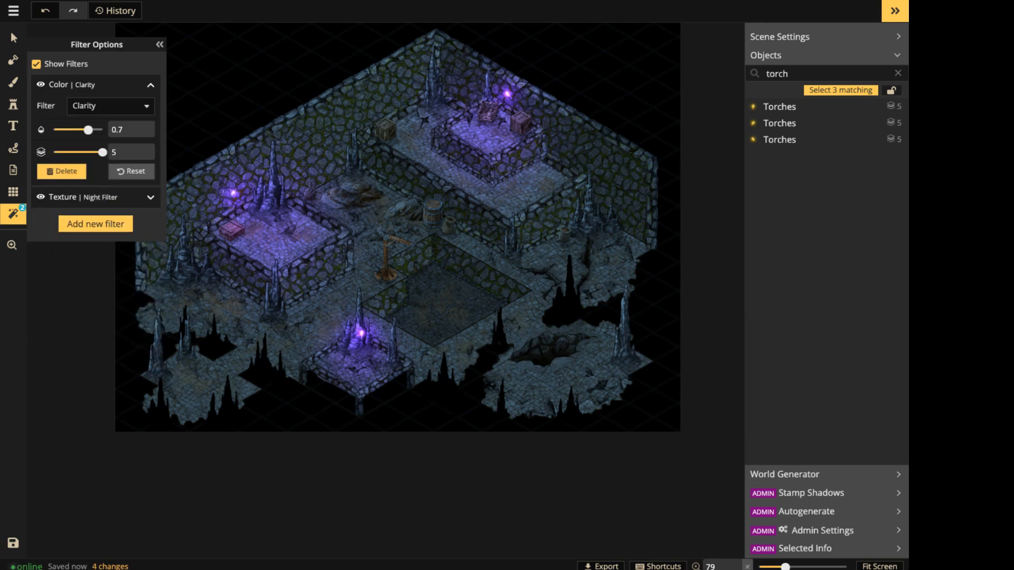
left_click_drag(89, 130, 103, 130)
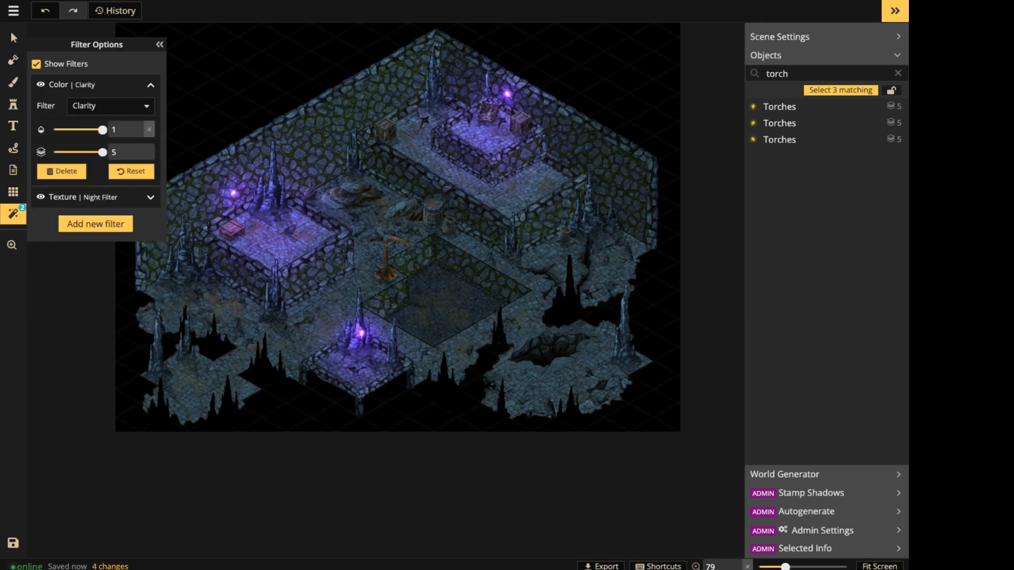
scroll(326, 150, "up", 6)
scroll(327, 149, "up", 15)
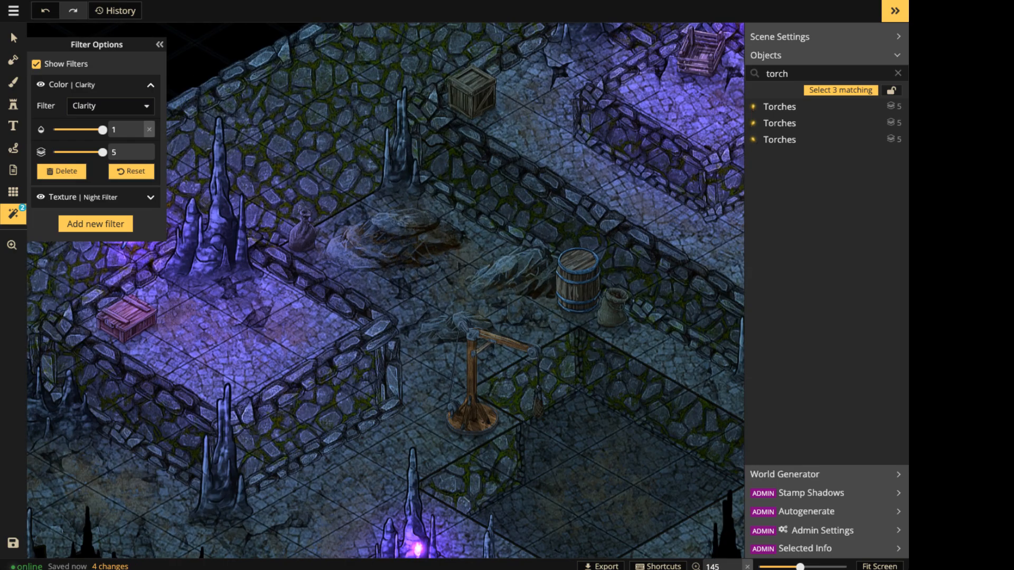
scroll(327, 149, "down", 6)
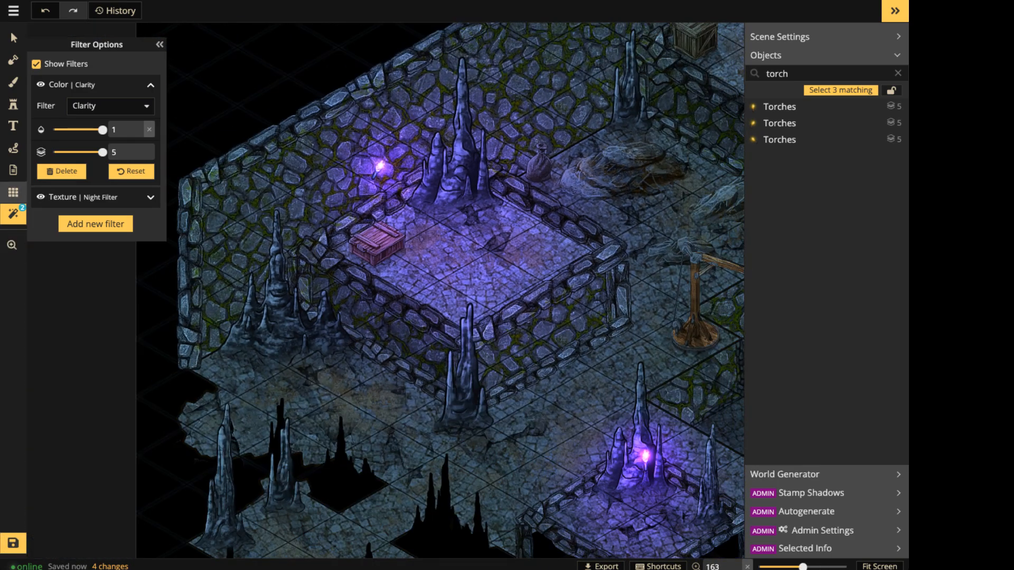
Hide the grid and review the whole map without it.
left_click(13, 192)
left_click(37, 62)
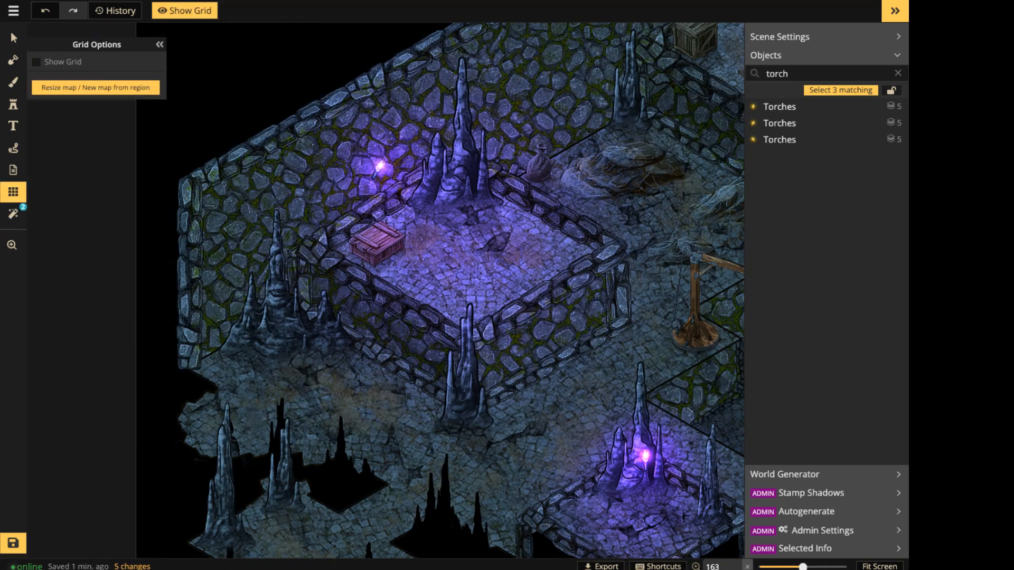
scroll(473, 201, "down", 10)
middle_click_drag(473, 201, 238, 245)
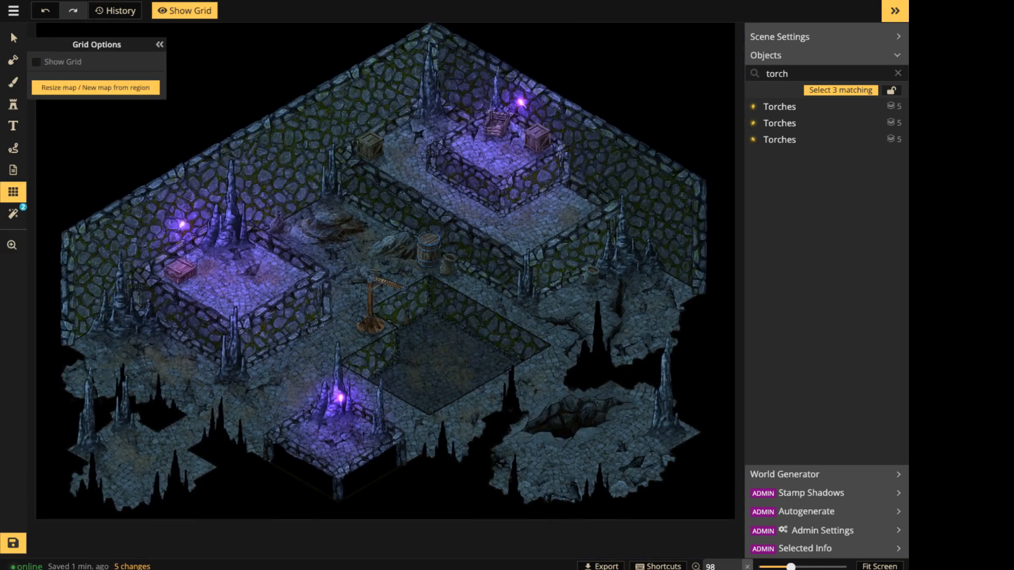
scroll(361, 224, "up", 5)
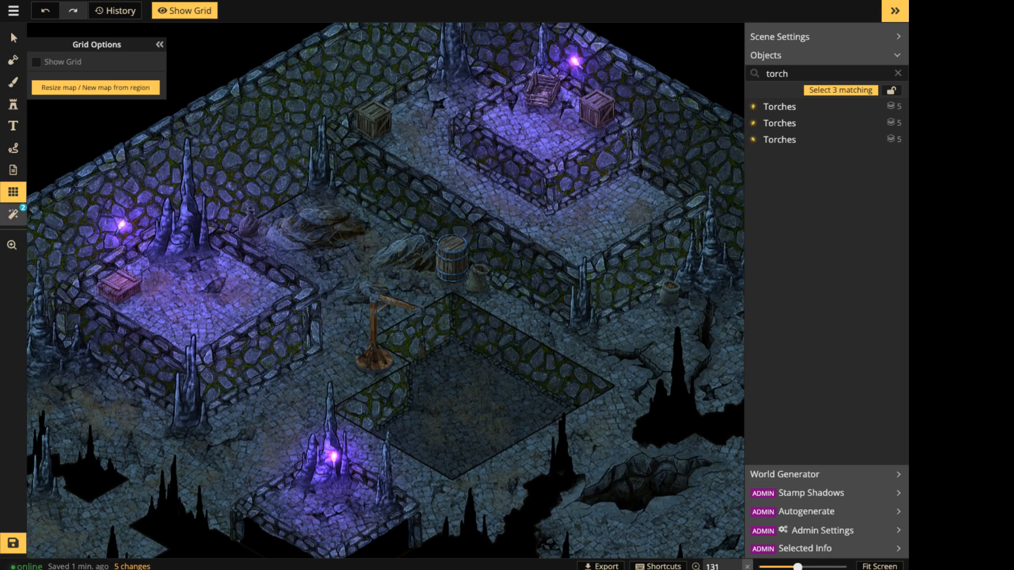
Set the Clarity filter's opacity to 0.72 and the Night Filter's opacity to about 0.6.
left_click(14, 214)
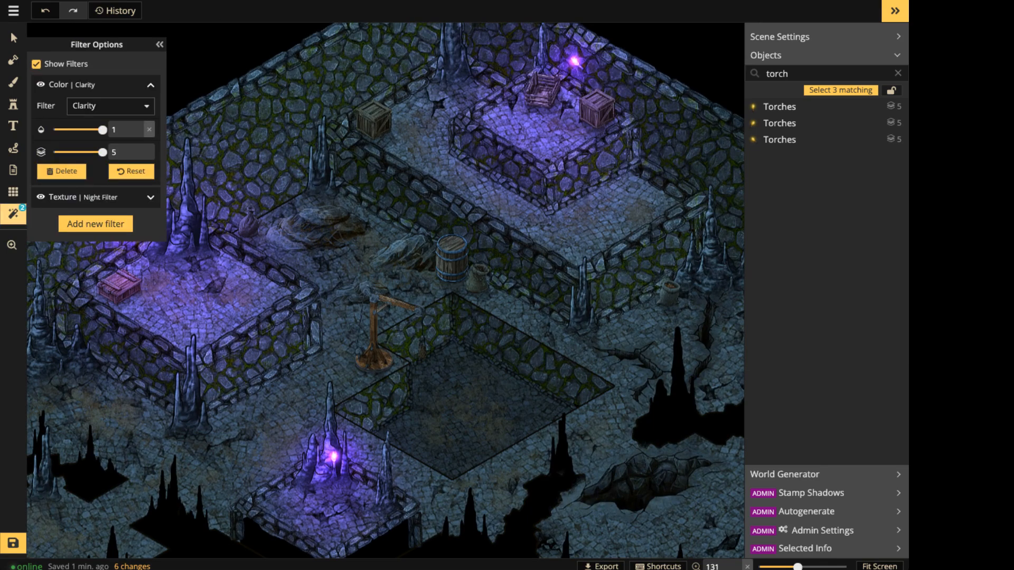
left_click_drag(103, 129, 88, 130)
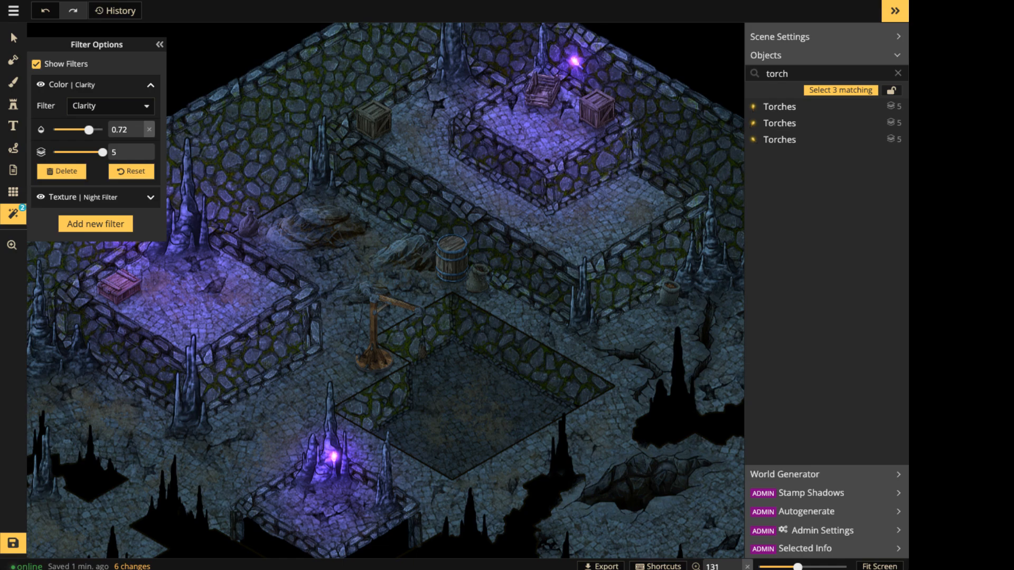
left_click(79, 197)
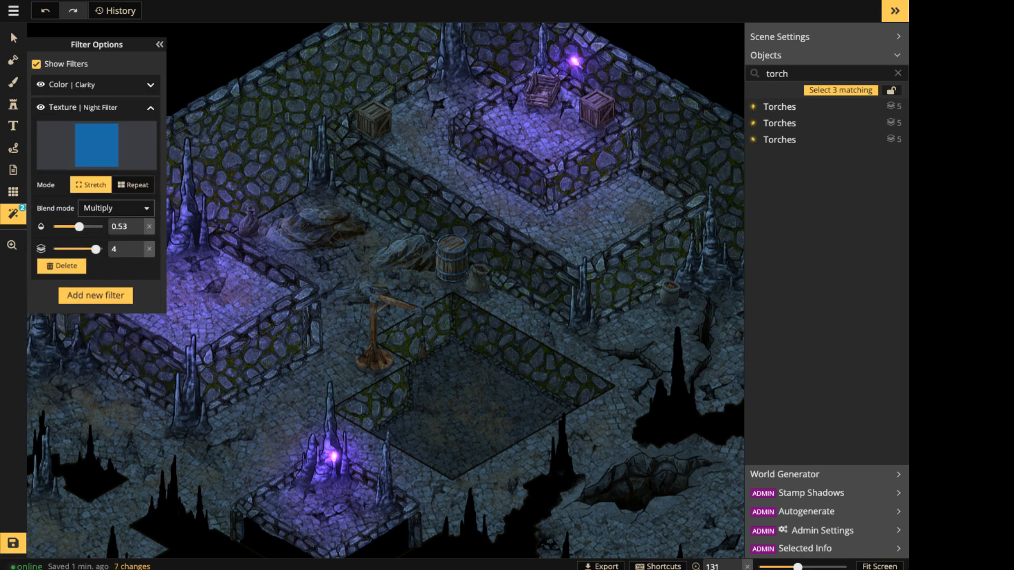
left_click(119, 226)
type("60")
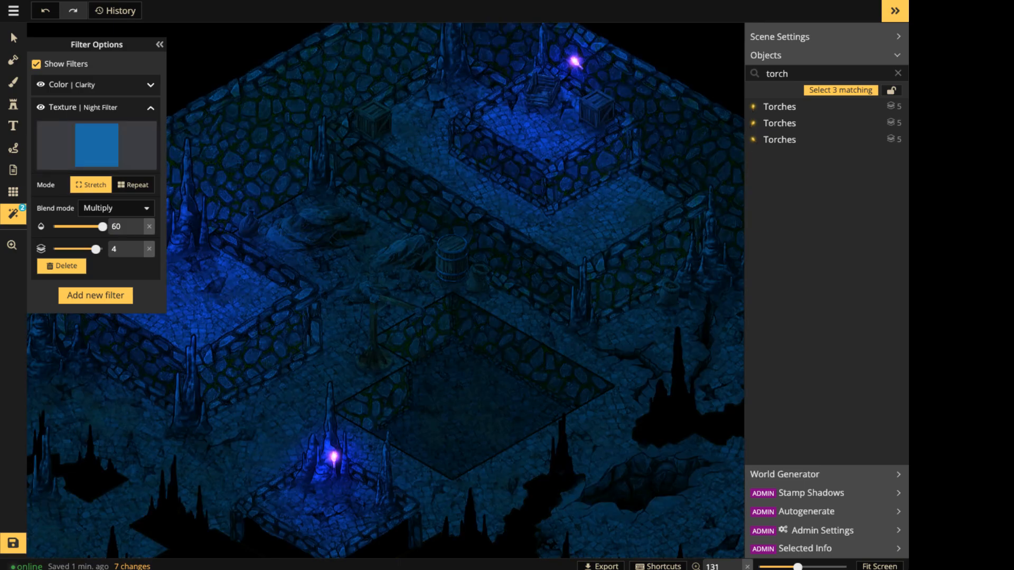
left_click_drag(102, 226, 84, 226)
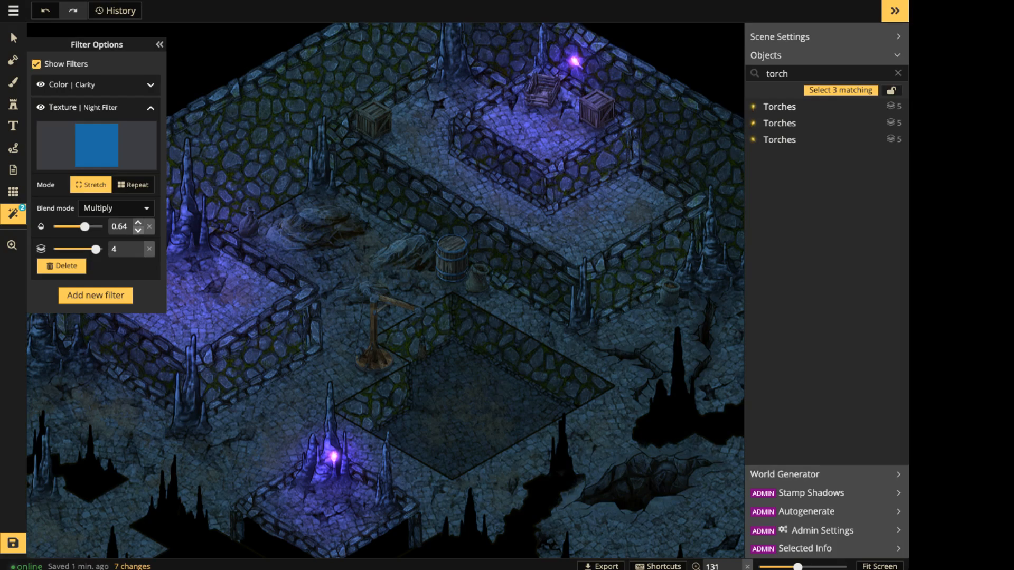
left_click(138, 231)
left_click(138, 231)
left_click(138, 231)
left_click(138, 232)
Search the stamp catalog for statue in the Fantasy Regional HD style only, with all stamp sets expanded.
left_click(14, 38)
scroll(391, 251, "down", 5)
scroll(401, 251, "down", 5)
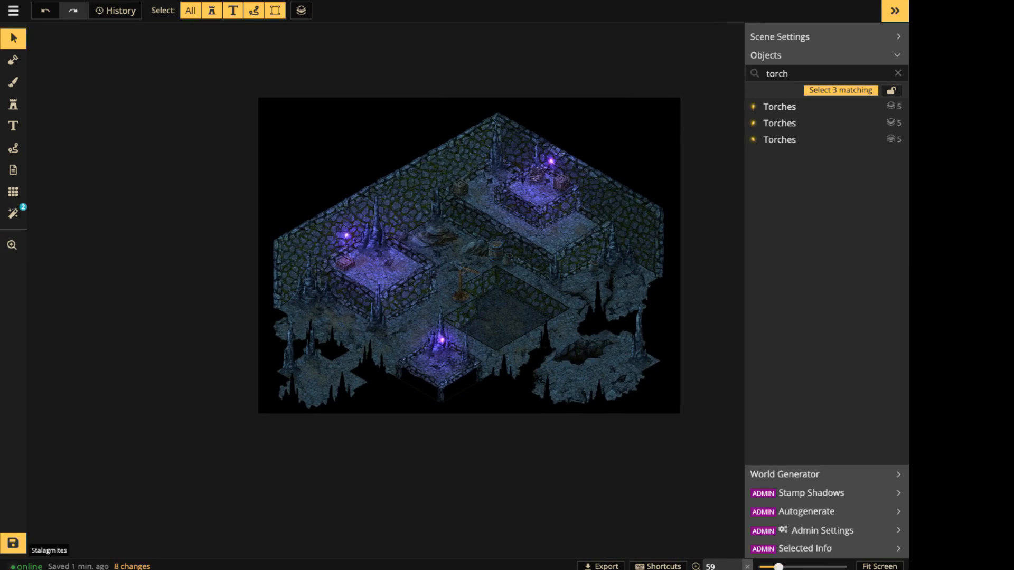
scroll(519, 335, "up", 5)
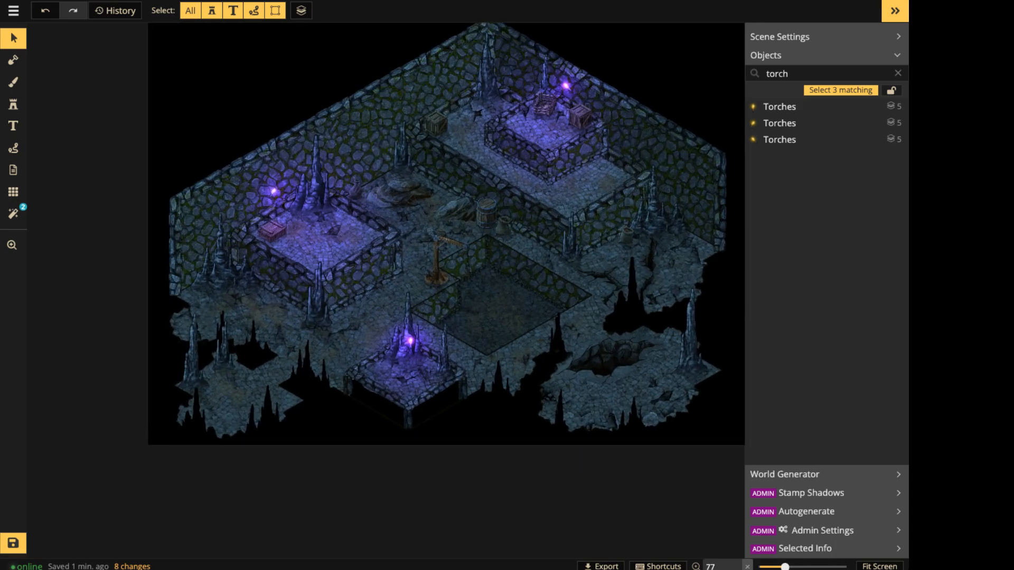
left_click_drag(519, 335, 348, 289)
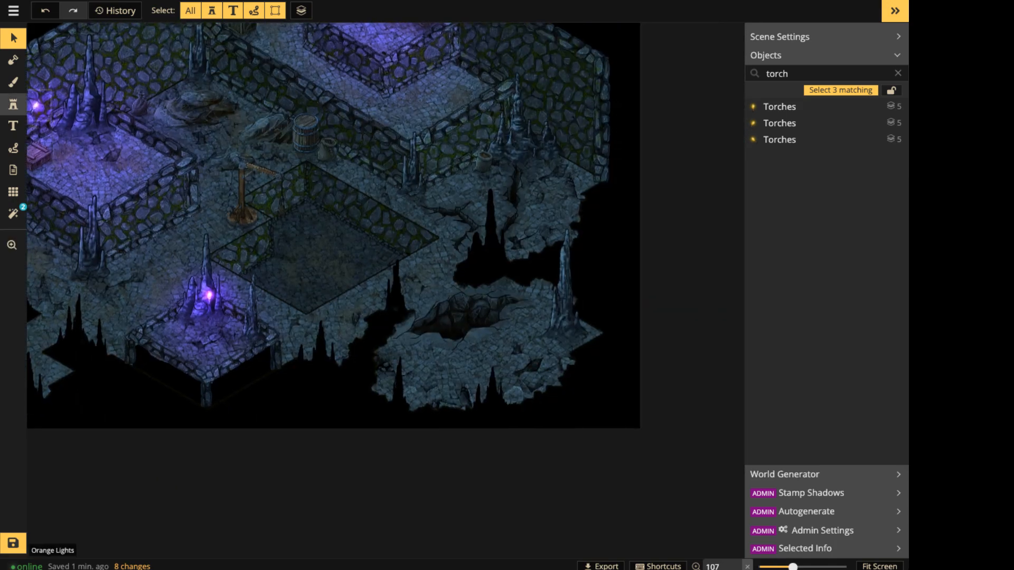
left_click(14, 105)
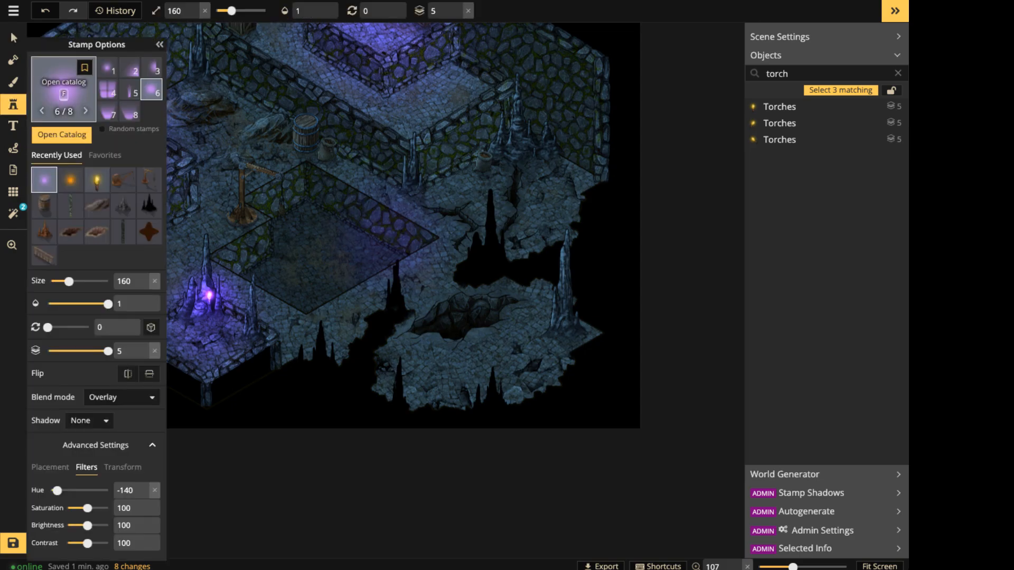
key("f")
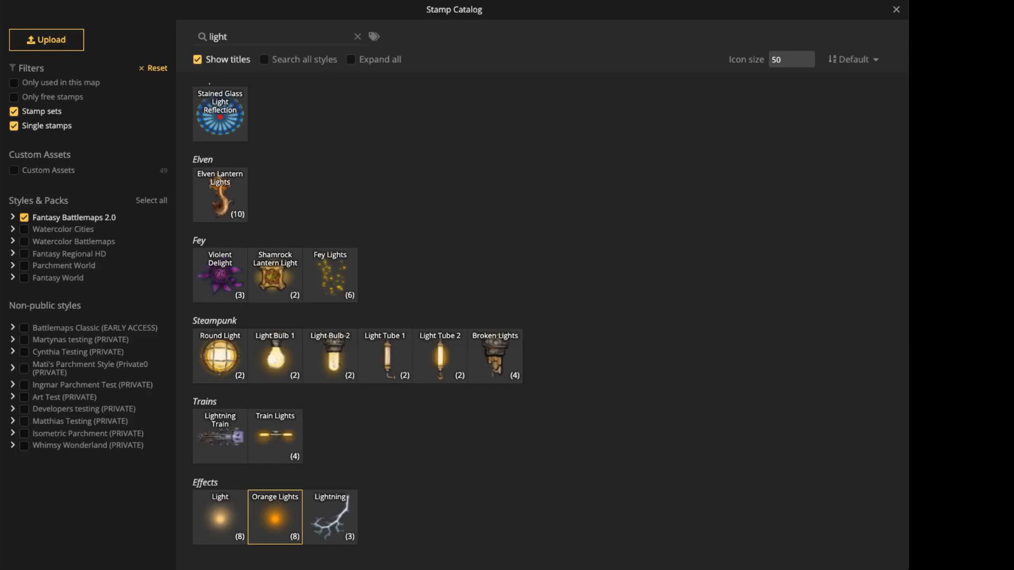
left_click(24, 218)
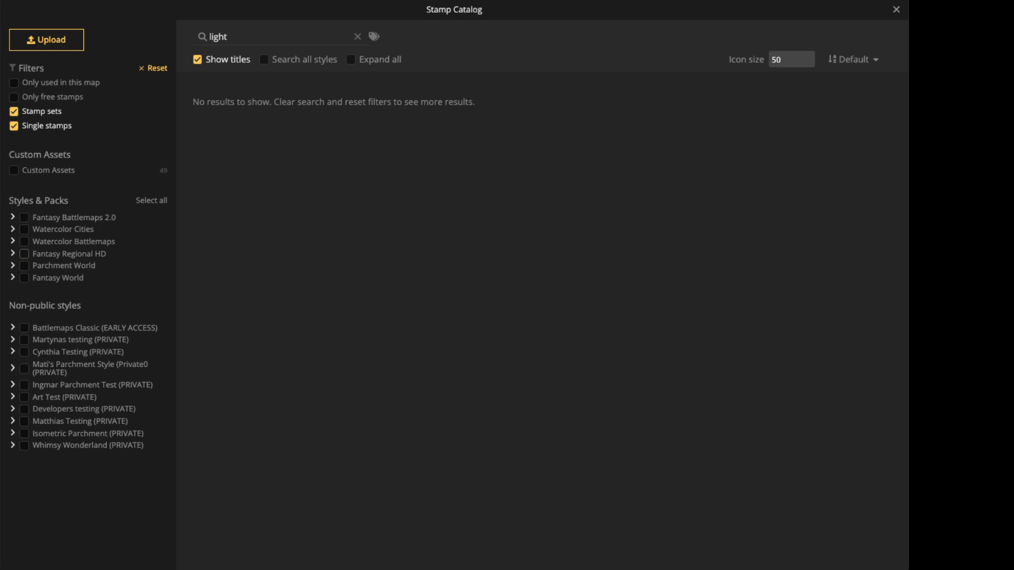
left_click(24, 254)
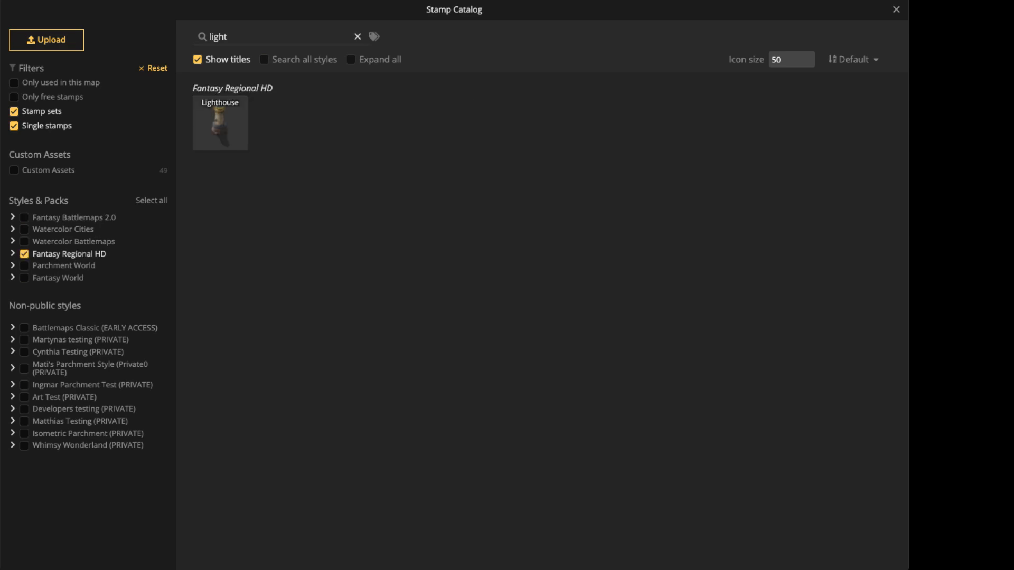
left_click(358, 36)
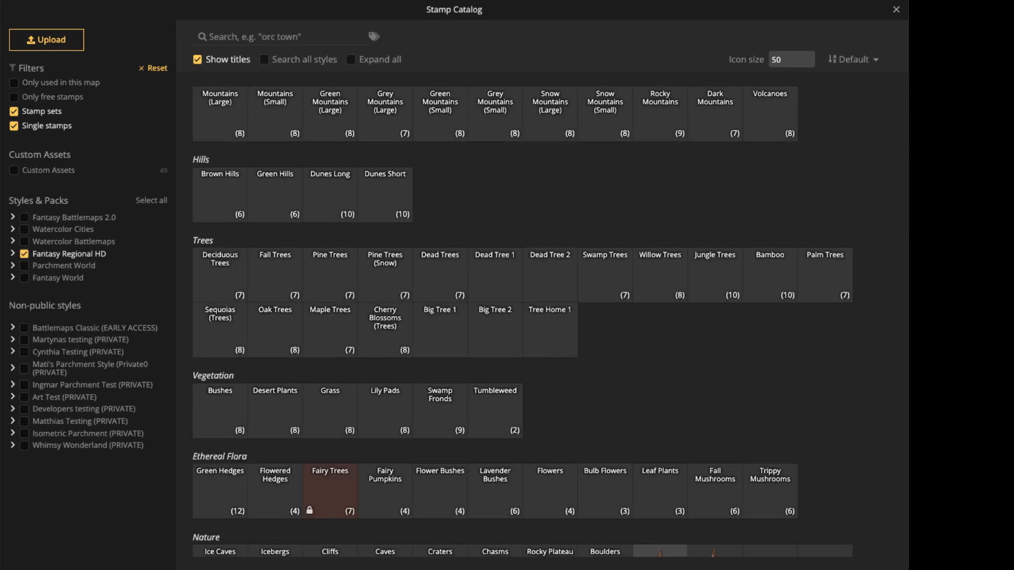
type("statue")
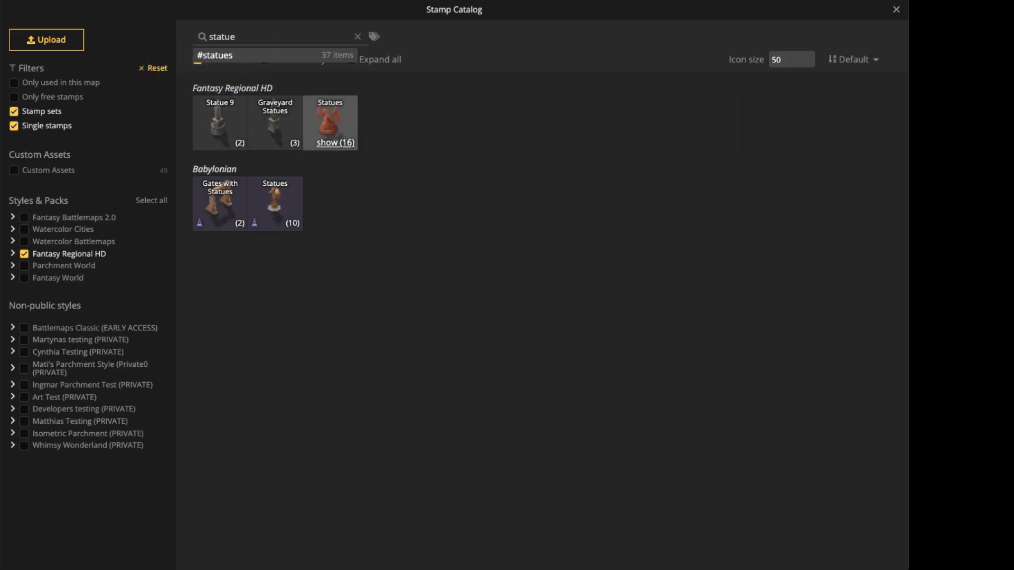
left_click(381, 59)
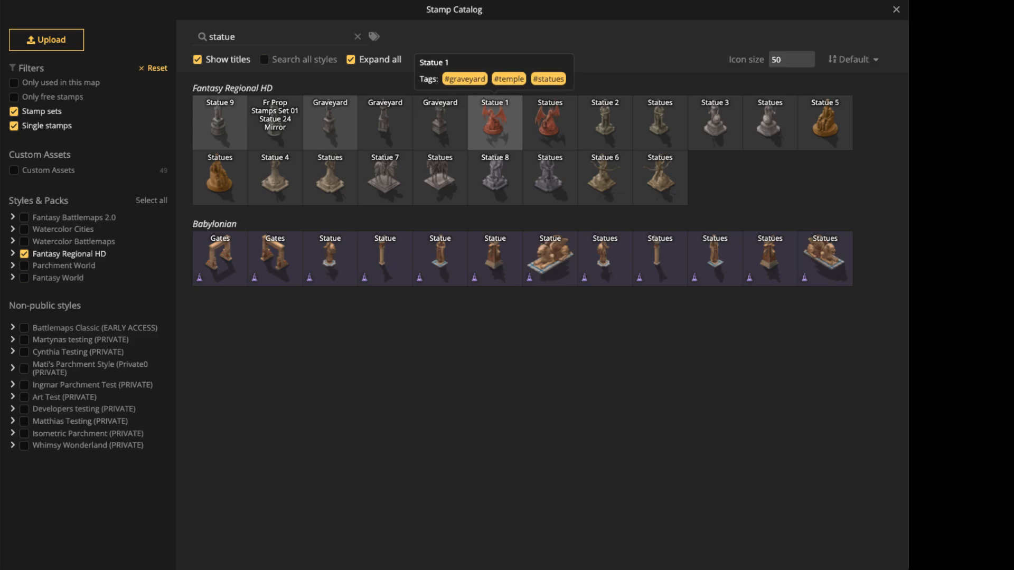
Place the grey warrior statue, stamp 13 of the Statues set, at size 160 in the sunken pit and reset it to layer 0.
left_click(495, 124)
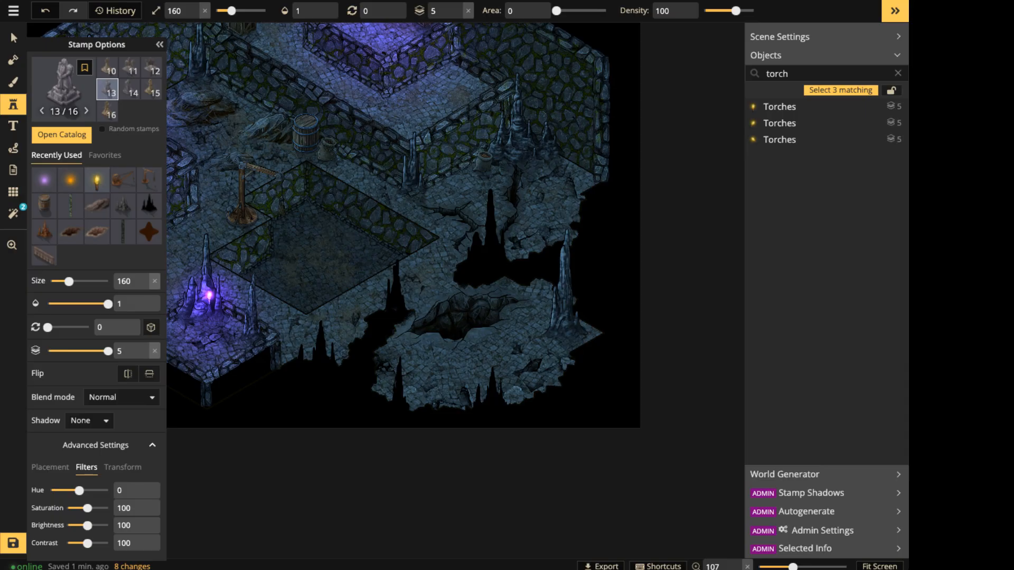
scroll(323, 216, "up", 5)
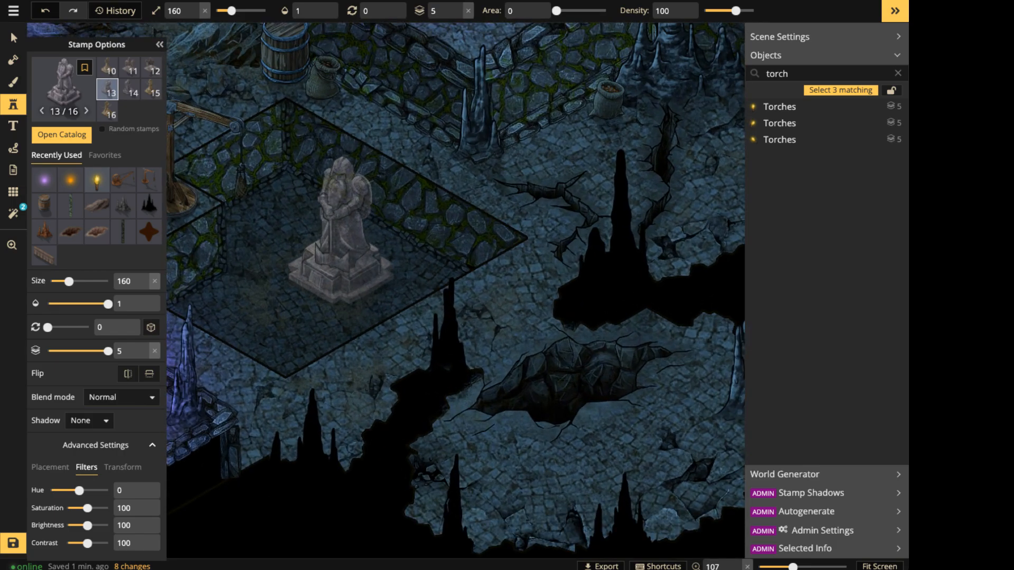
left_click(343, 225)
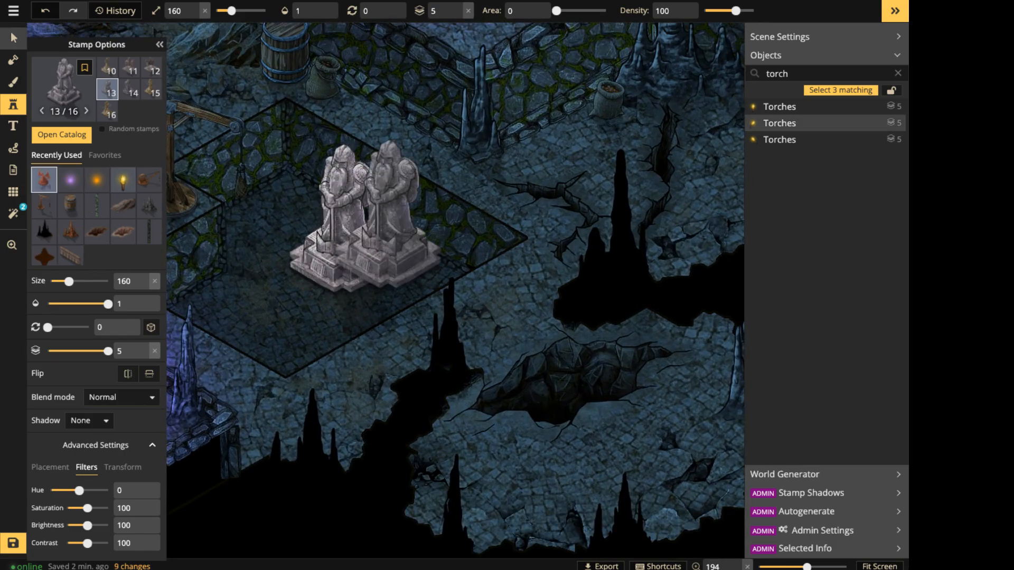
left_click(14, 38)
left_click(495, 11)
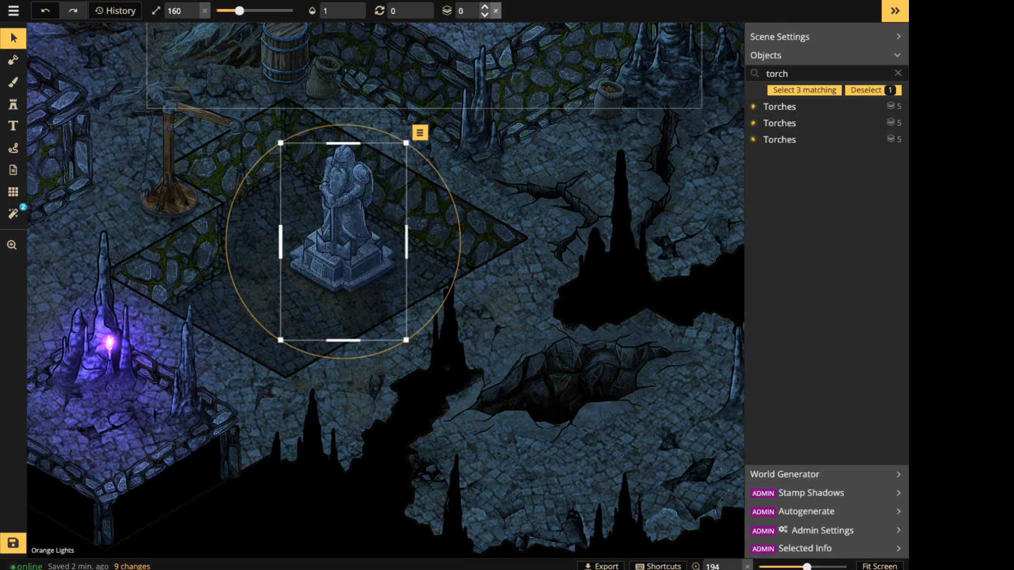
Move the warrior statue slightly closer to the pit's back-right wall and deselect it.
left_click_drag(344, 227, 368, 229)
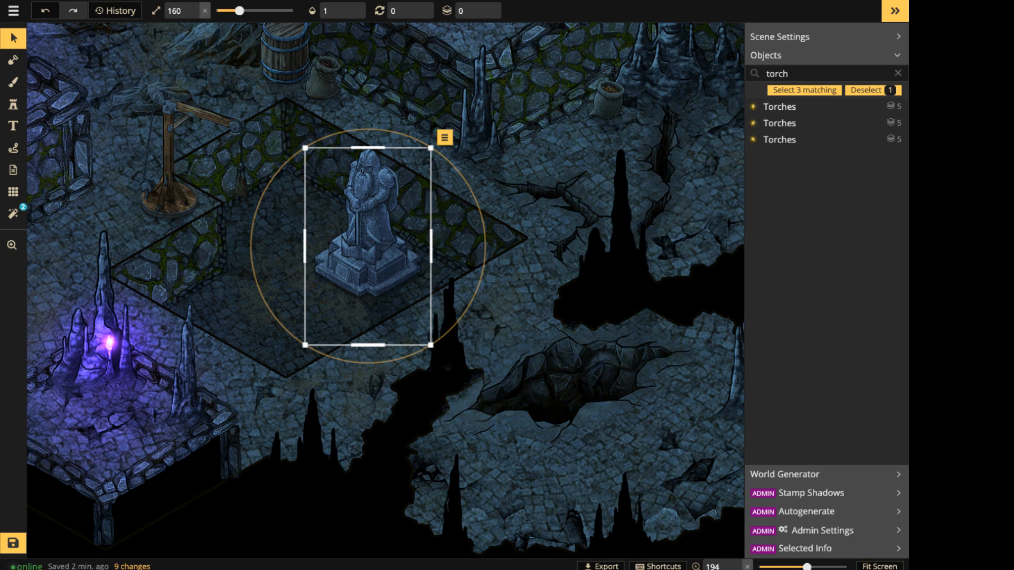
left_click_drag(369, 229, 358, 217)
scroll(358, 217, "down", 1)
scroll(357, 217, "down", 3)
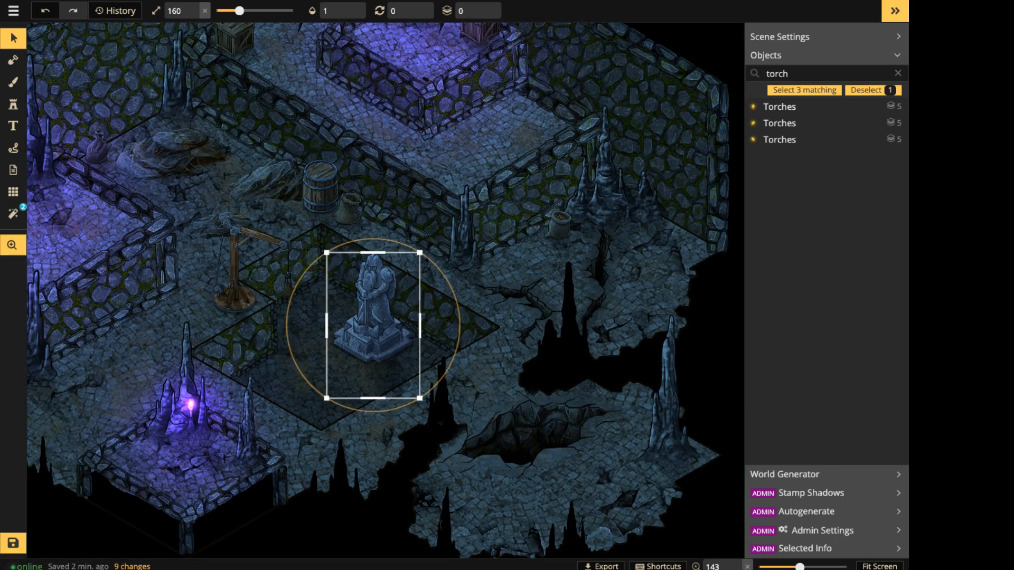
scroll(358, 217, "down", 1)
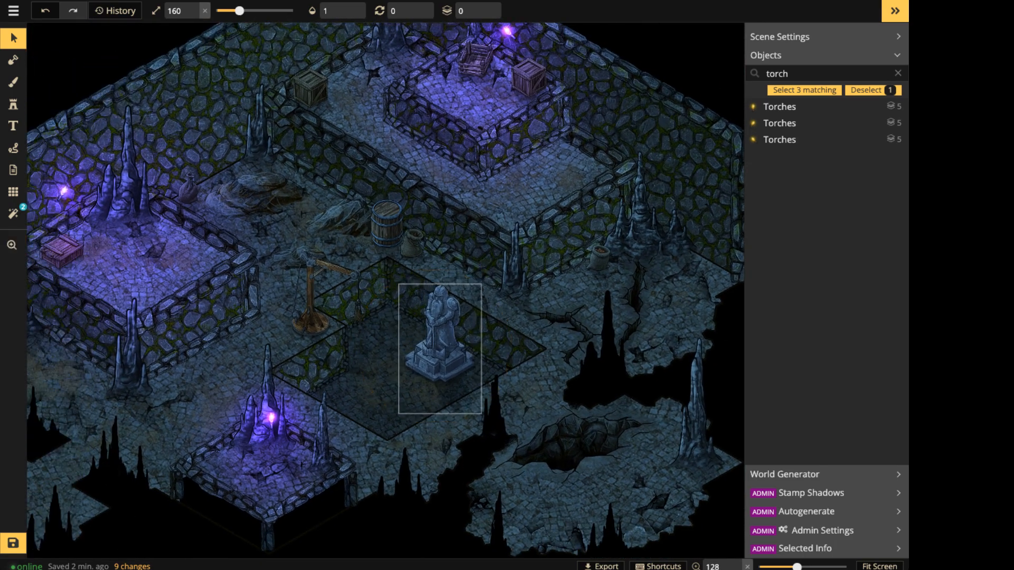
key("Escape")
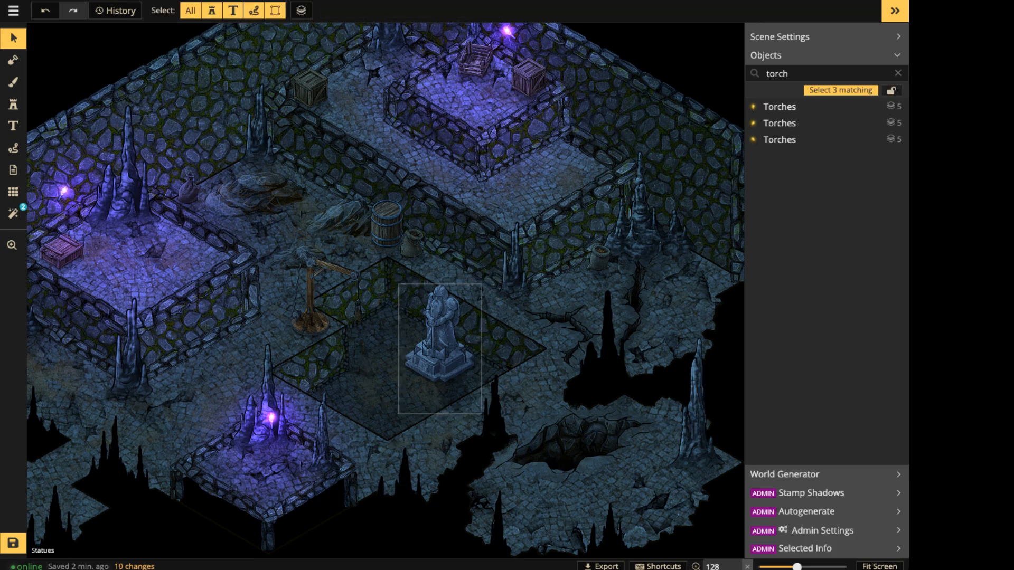
Set the warrior statue's brightness to 84.
left_click(439, 355)
scroll(438, 354, "down", 1)
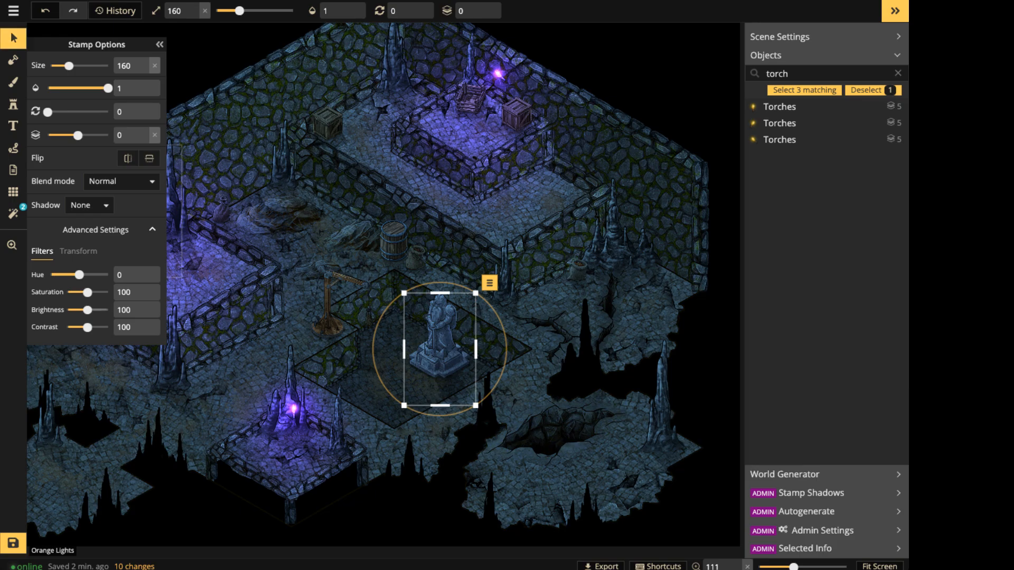
scroll(403, 346, "up", 4)
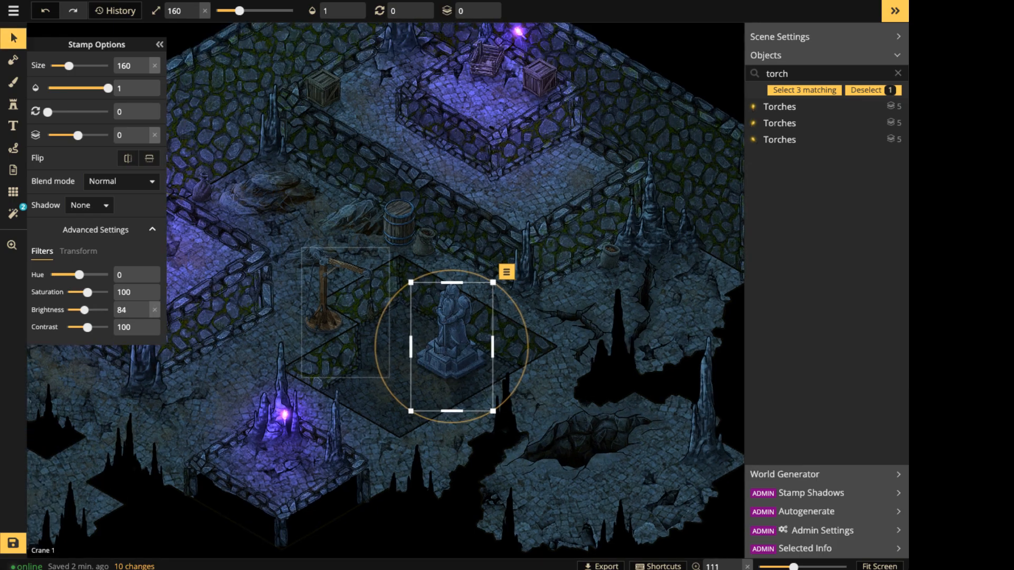
key("Escape")
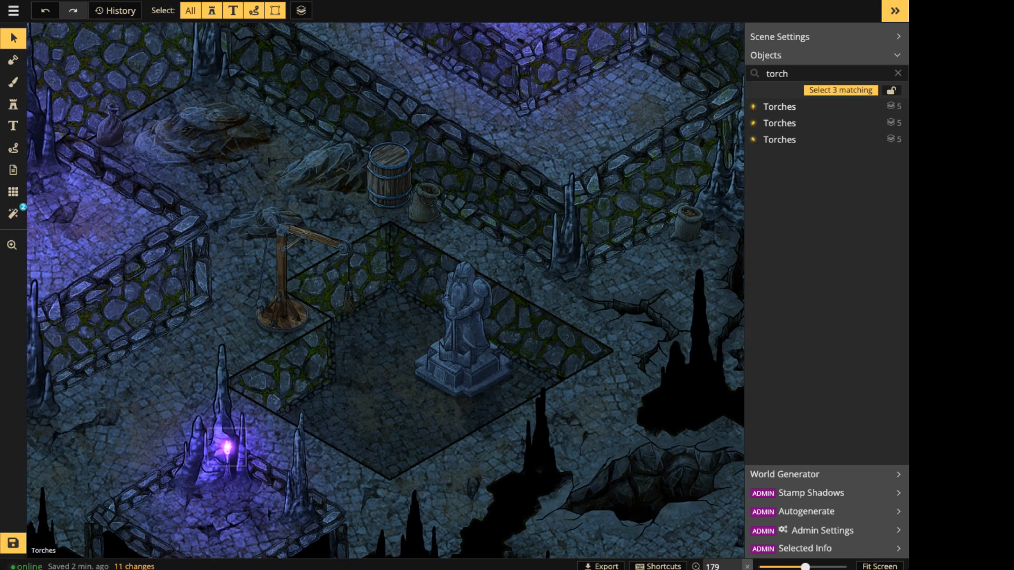
Duplicate the torch from the front stalagmite platform and place the copy above the warrior statue's hands.
left_click(227, 448)
key("ctrl+c")
key("ctrl+v")
scroll(505, 346, "up", 3)
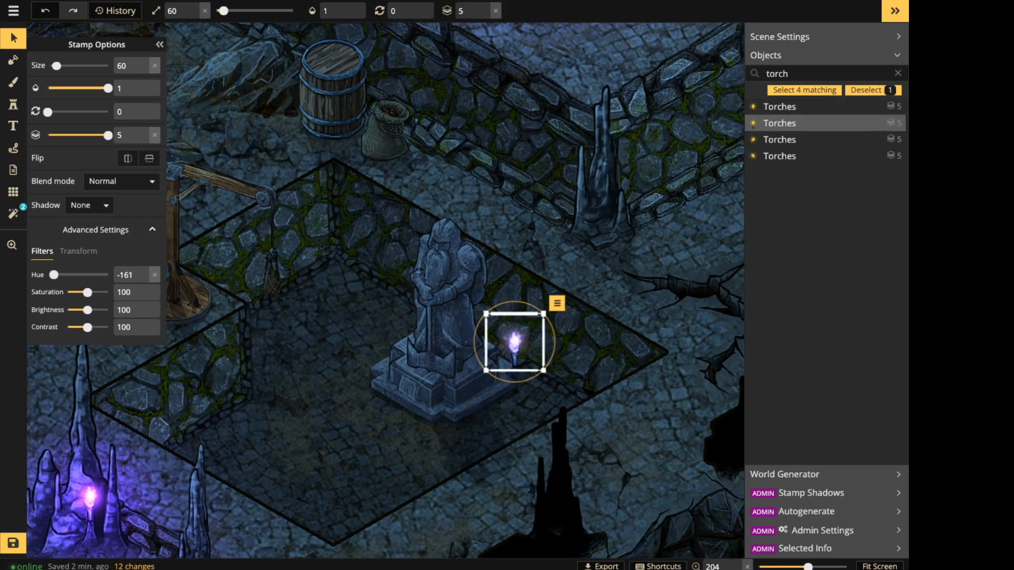
left_click_drag(515, 343, 426, 263)
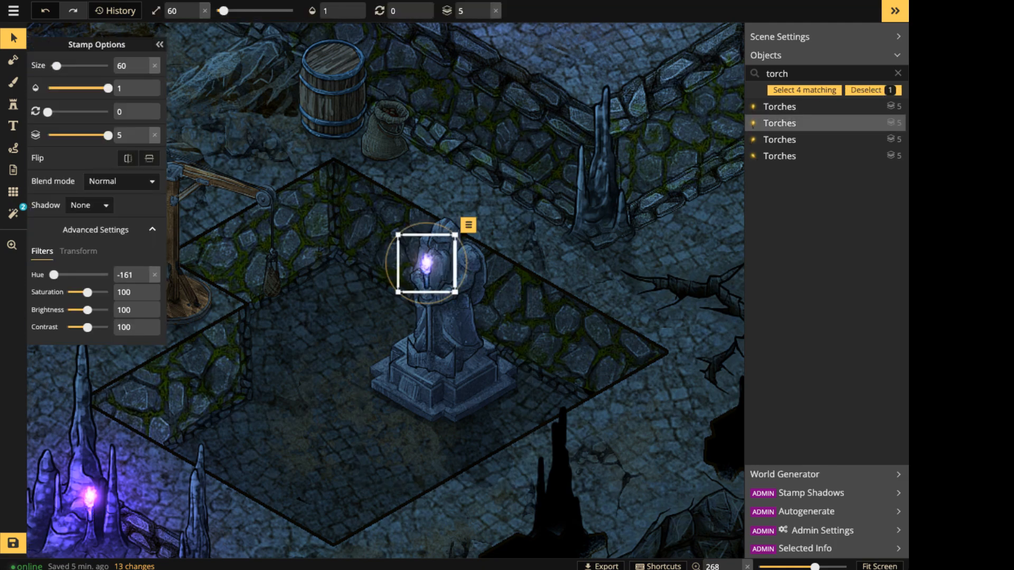
key("Escape")
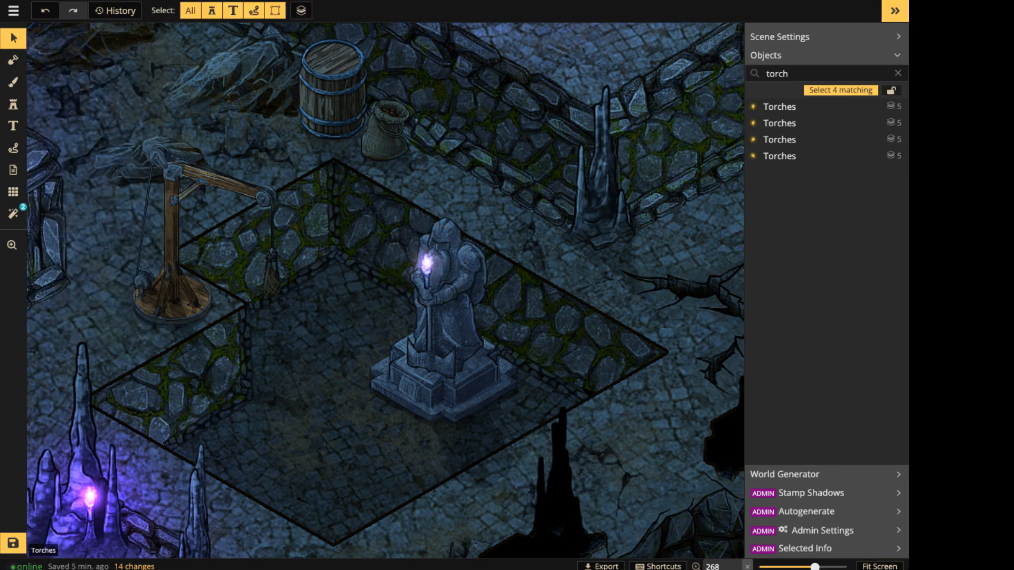
Stamp the first purple glow variant at size 100 in Overlay mode over the statue's torch.
left_click(90, 498)
left_click(14, 104)
left_click(97, 180)
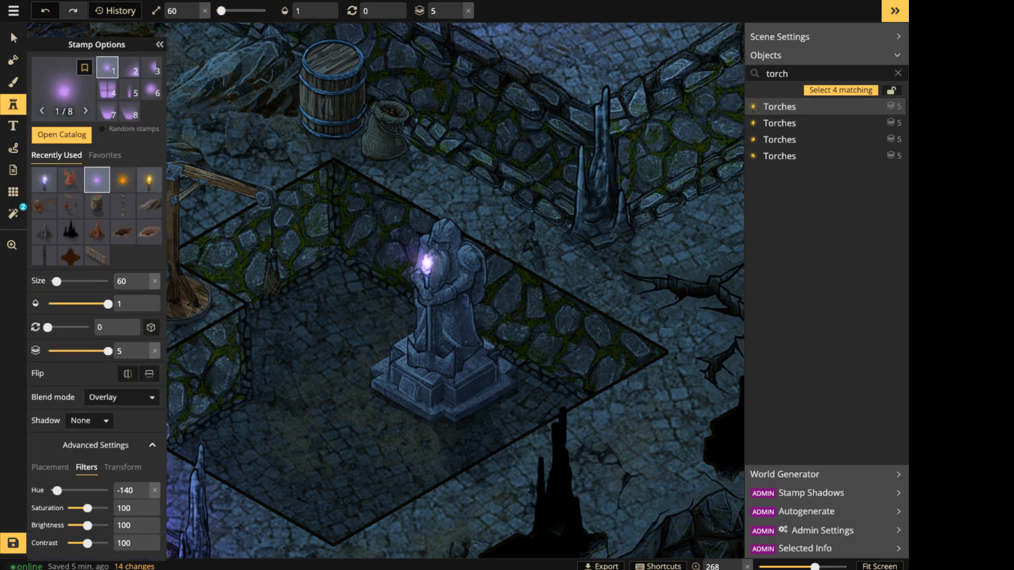
scroll(341, 280, "up", 3, "alt")
left_click(427, 264)
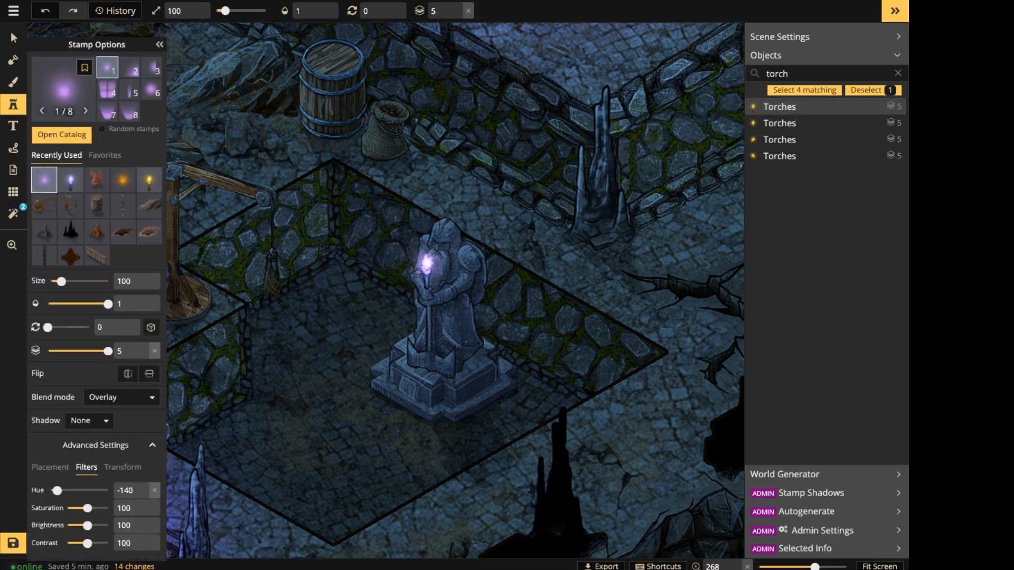
key("Escape")
Add the sixth purple glow variant at size 80 around the statue's torch and shift it slightly toward the pedestal.
scroll(371, 282, "up", 1)
scroll(422, 275, "up", 1)
scroll(423, 275, "up", 6, "alt")
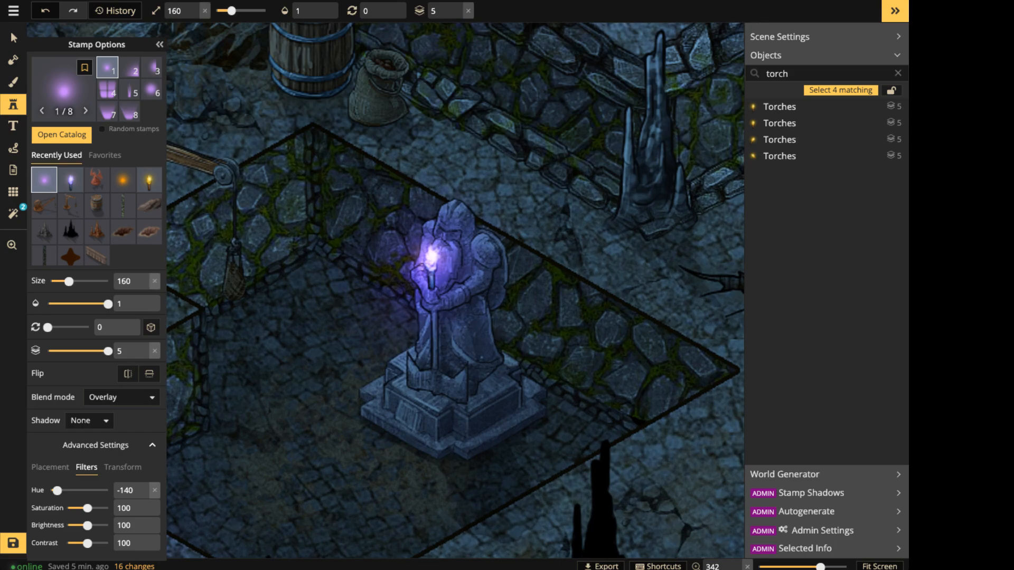
scroll(409, 257, "up", 1, "alt")
key("6")
key("5")
middle_click_drag(408, 256, 415, 104)
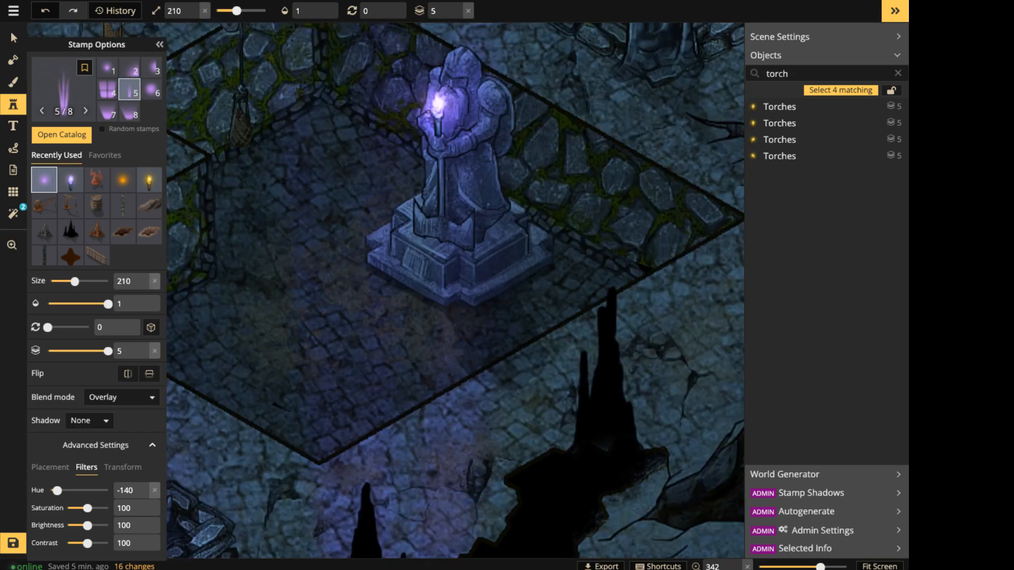
key("6")
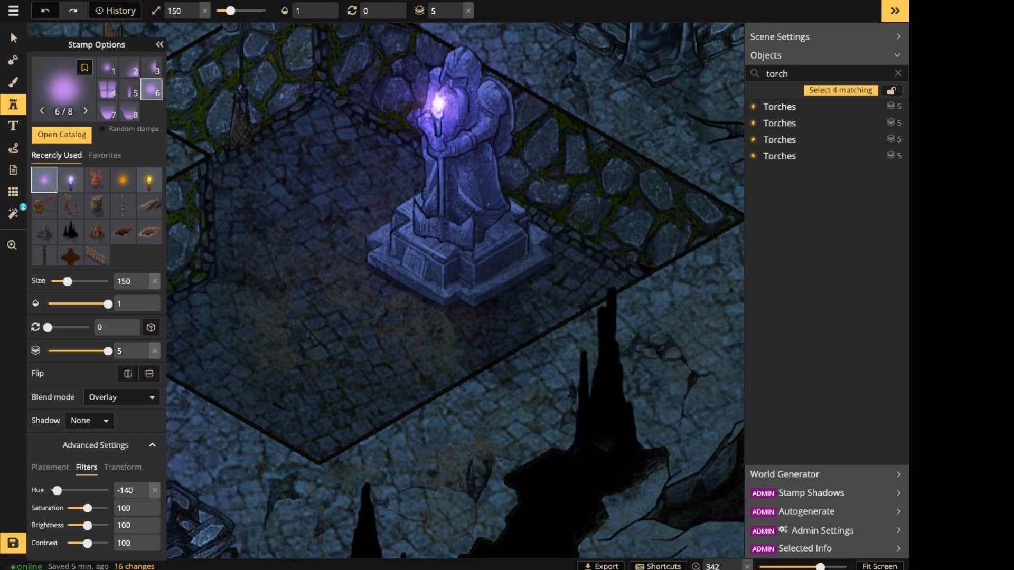
scroll(414, 141, "down", 7, "alt")
left_click(414, 141)
left_click(408, 158)
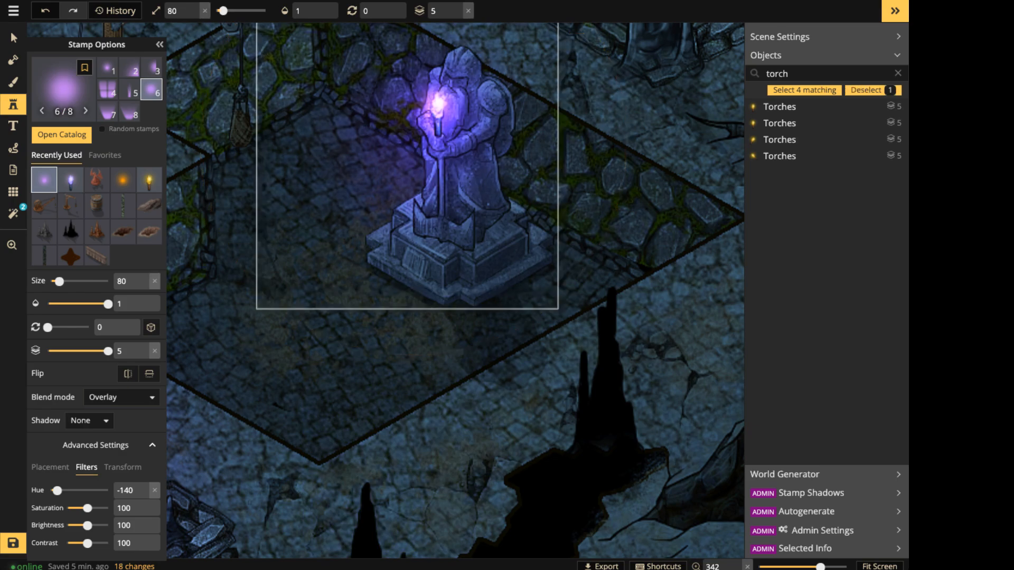
mouse_move(408, 158)
left_mouse_down()
mouse_move(412, 177)
mouse_move(416, 169)
left_mouse_up()
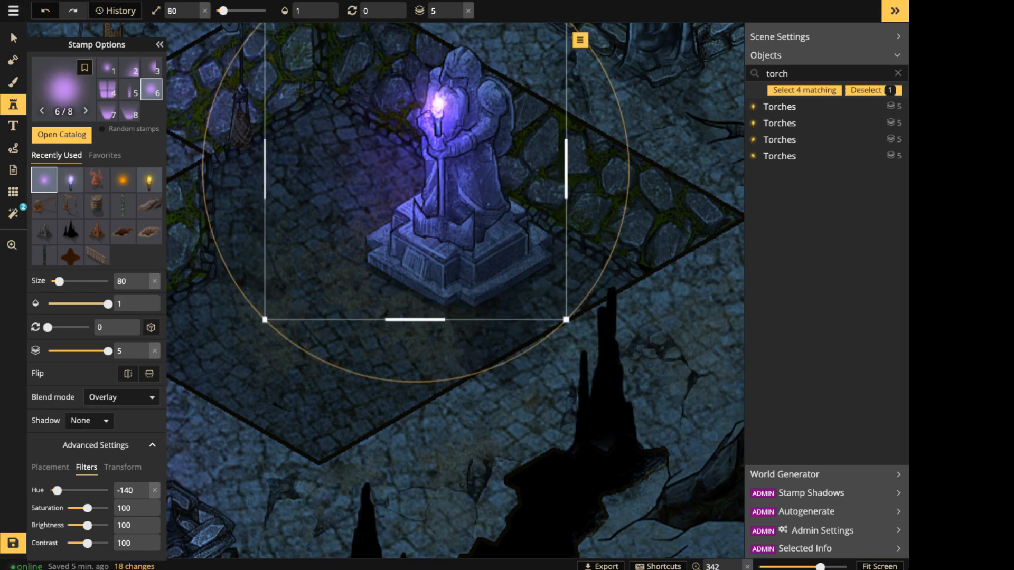
Review the whole cave map with the torchlit statue in the pit.
left_click(13, 38)
scroll(298, 172, "down", 8)
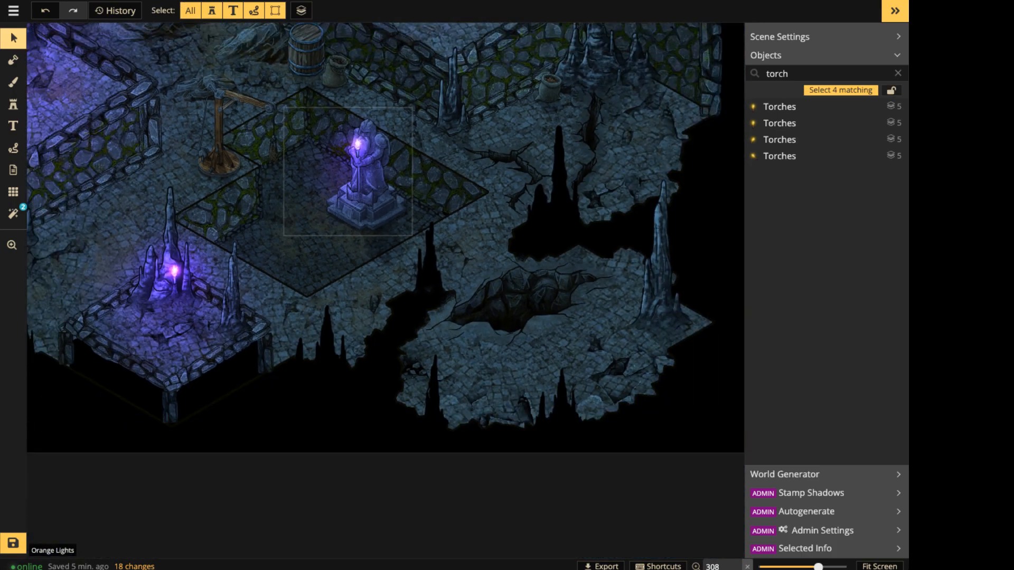
scroll(391, 285, "down", 10)
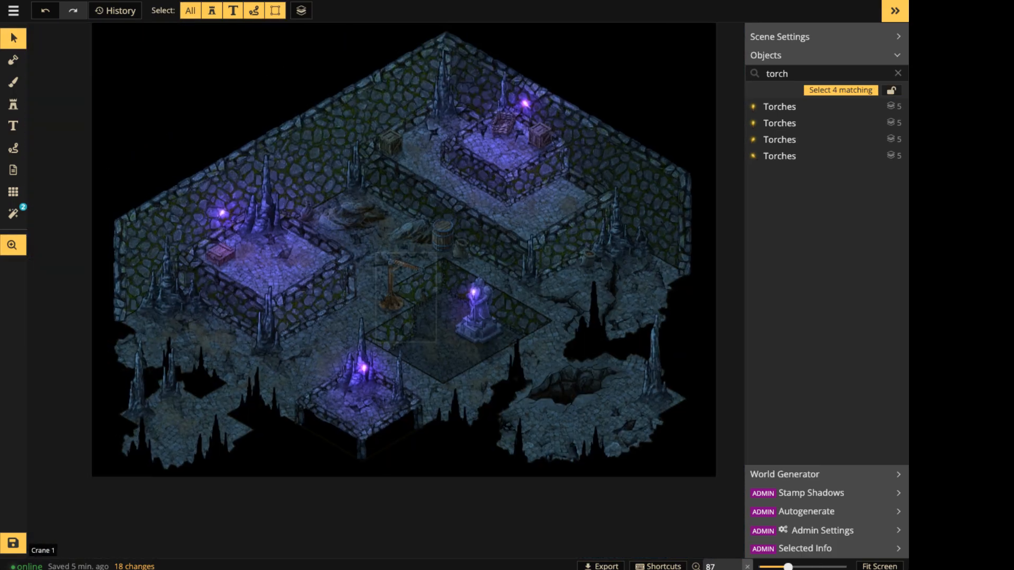
right_click_drag(384, 259, 370, 238)
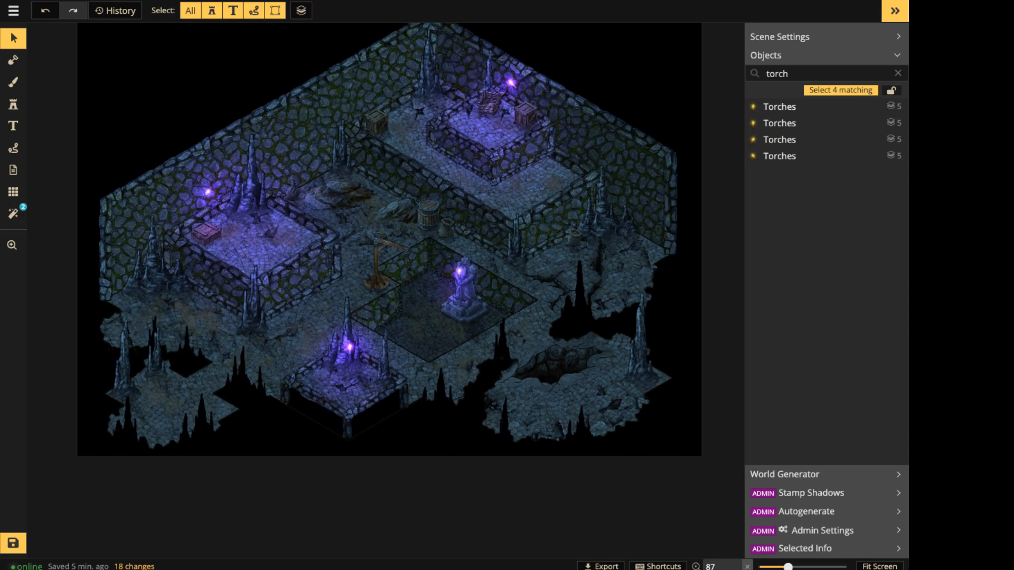
scroll(464, 282, "up", 1)
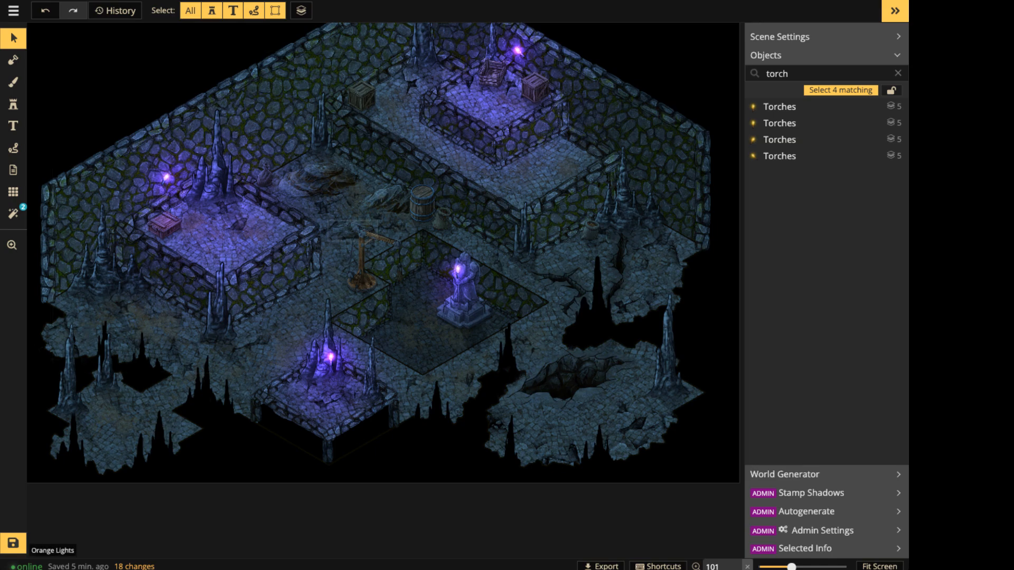
Inspect the crane and the large rock pile behind it within the whole map, and save the map.
left_click(369, 264)
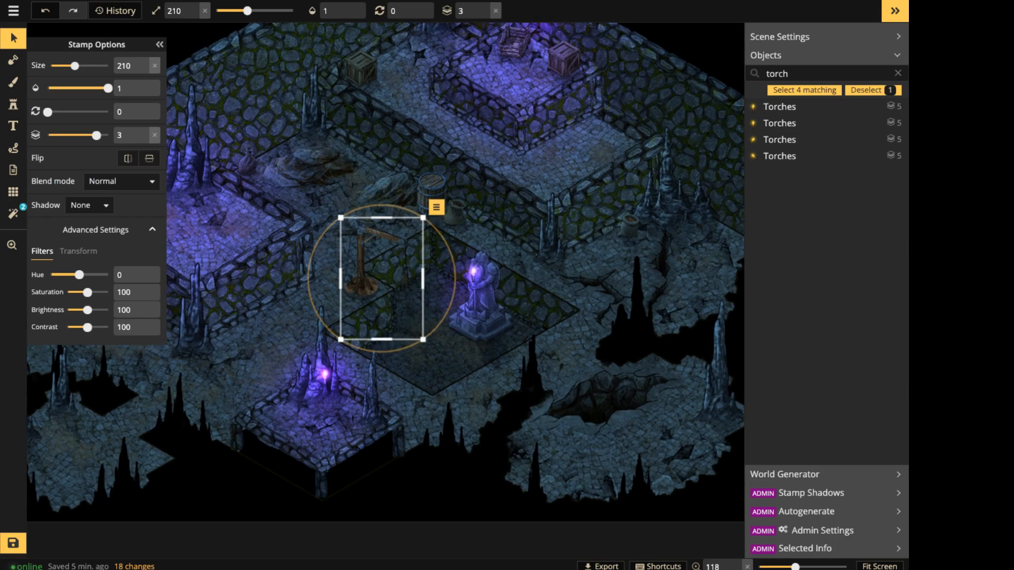
key("Escape")
left_click(312, 168)
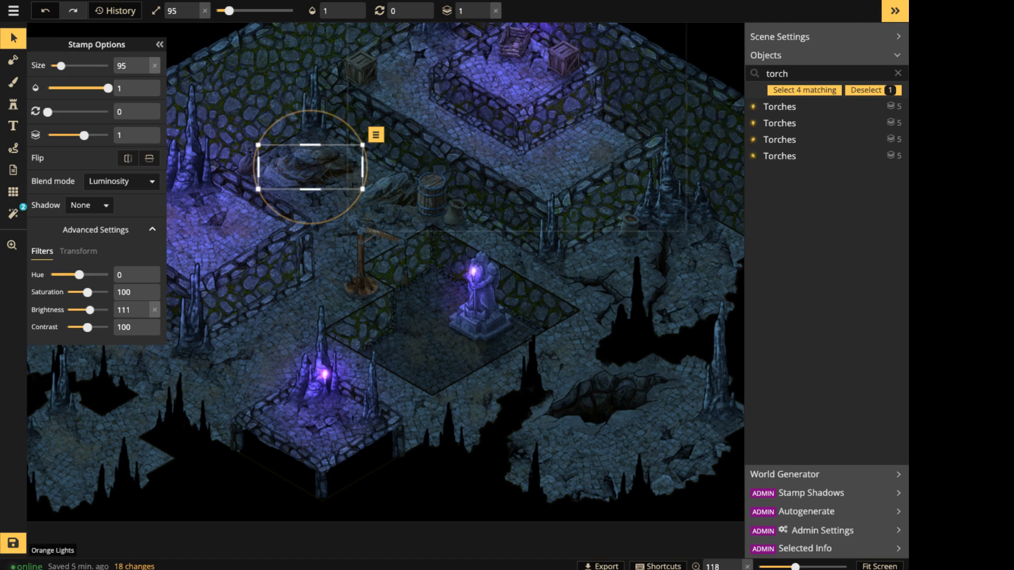
scroll(461, 136, "down", 3)
left_click_drag(461, 137, 381, 221)
scroll(465, 201, "down", 3)
scroll(448, 216, "down", 3)
left_click_drag(448, 216, 547, 172)
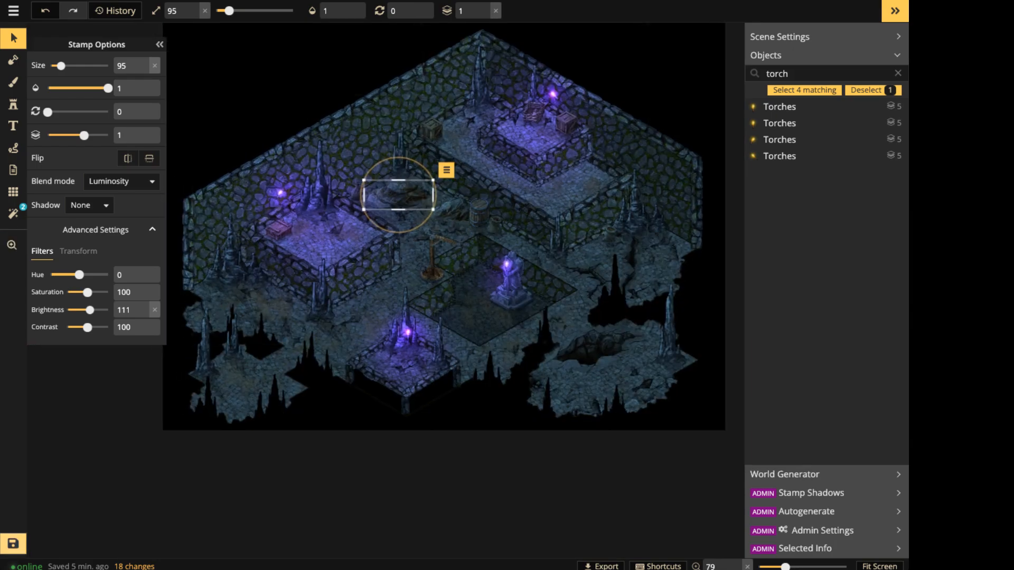
key("ctrl+s")
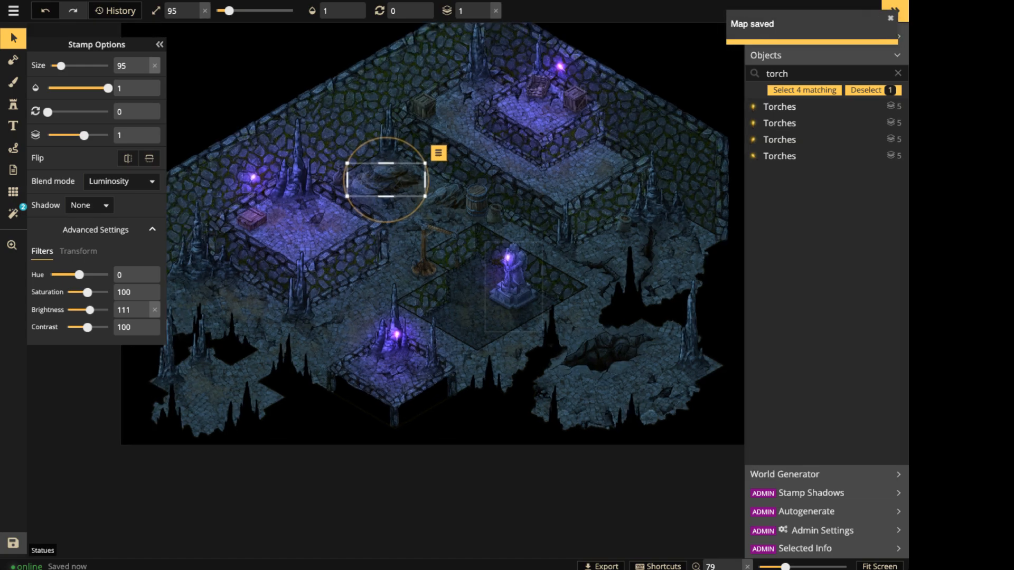
Inspect the glow above the rear platform and replace the torch search in the object list with "plat".
scroll(525, 330, "up", 10)
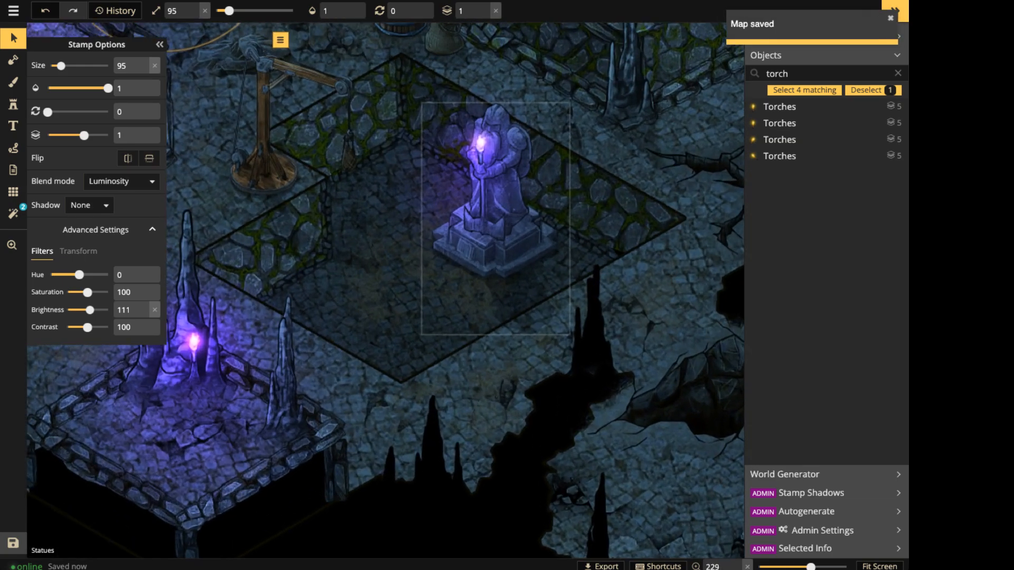
scroll(529, 315, "down", 2)
middle_click_drag(502, 163, 516, 266)
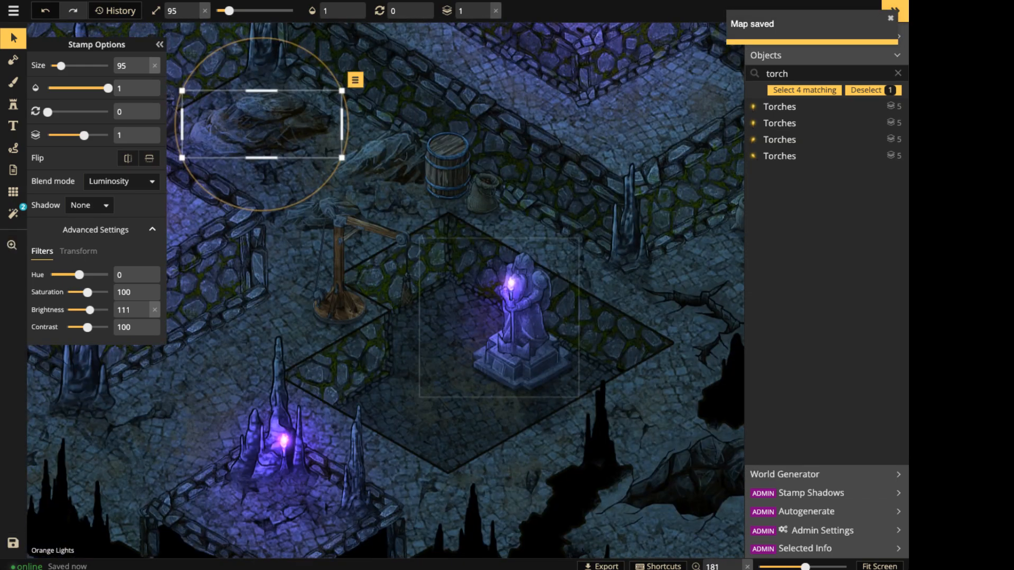
middle_click_drag(262, 124, 98, 418)
left_click(455, 186)
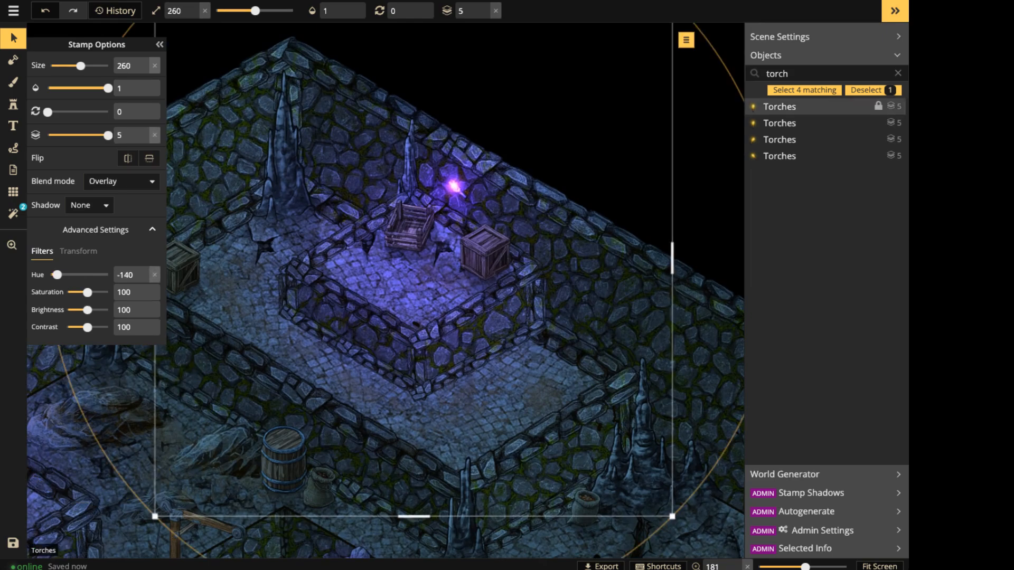
left_click(898, 74)
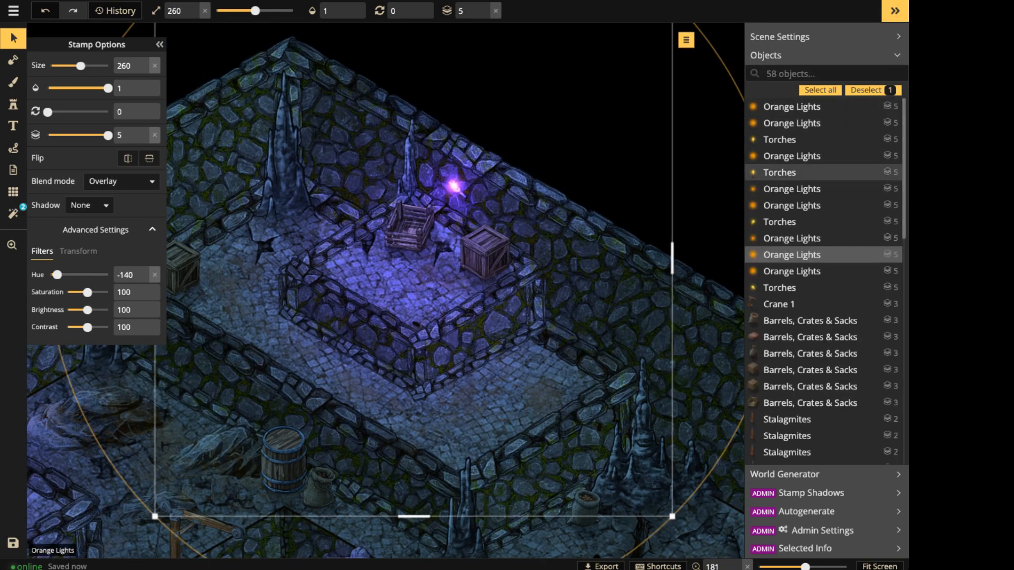
scroll(821, 238, "up", 1)
left_click(808, 89)
type("p")
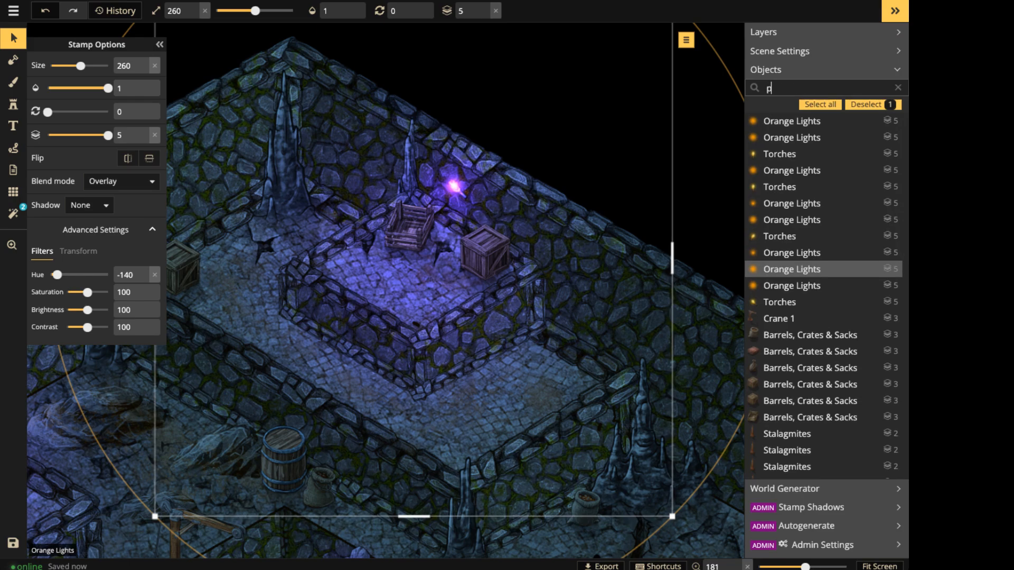
type("lat")
Enter the Platform (15) group, copy its third Basic Bordered Icons clip mask, and leave the group.
left_click(787, 121)
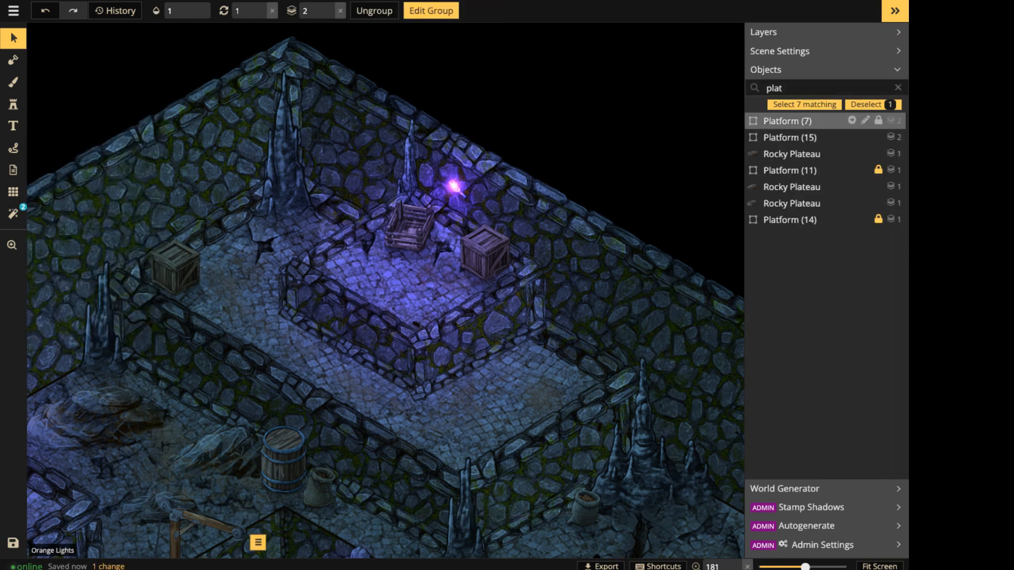
left_click(790, 137)
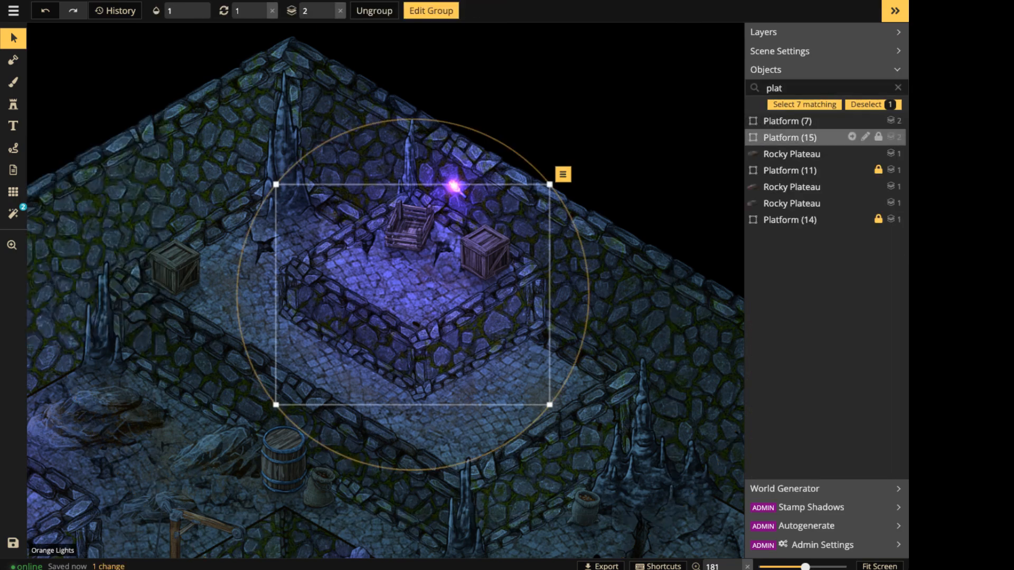
left_click(431, 11)
left_click(807, 335)
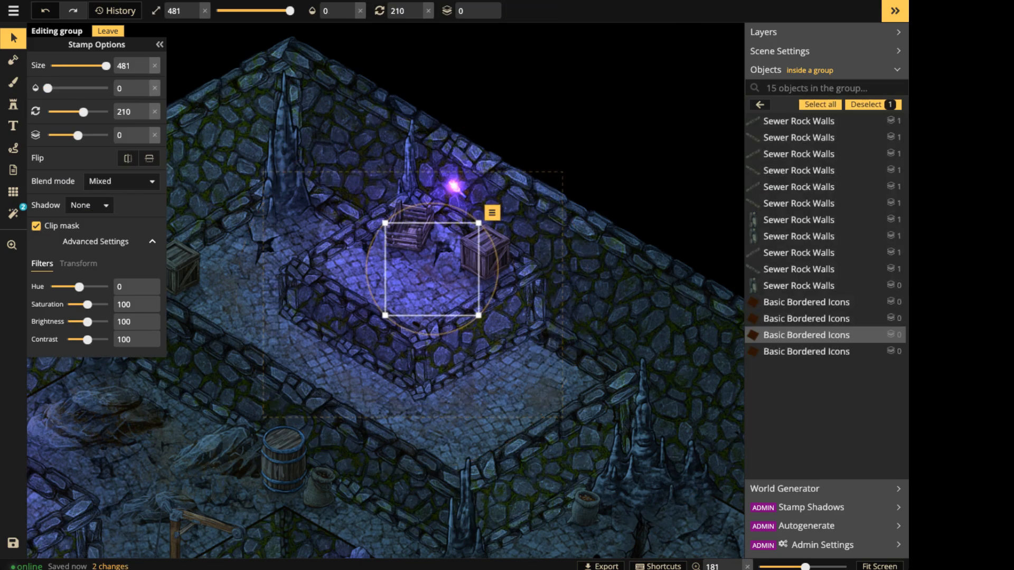
key("Escape")
key("Escape")
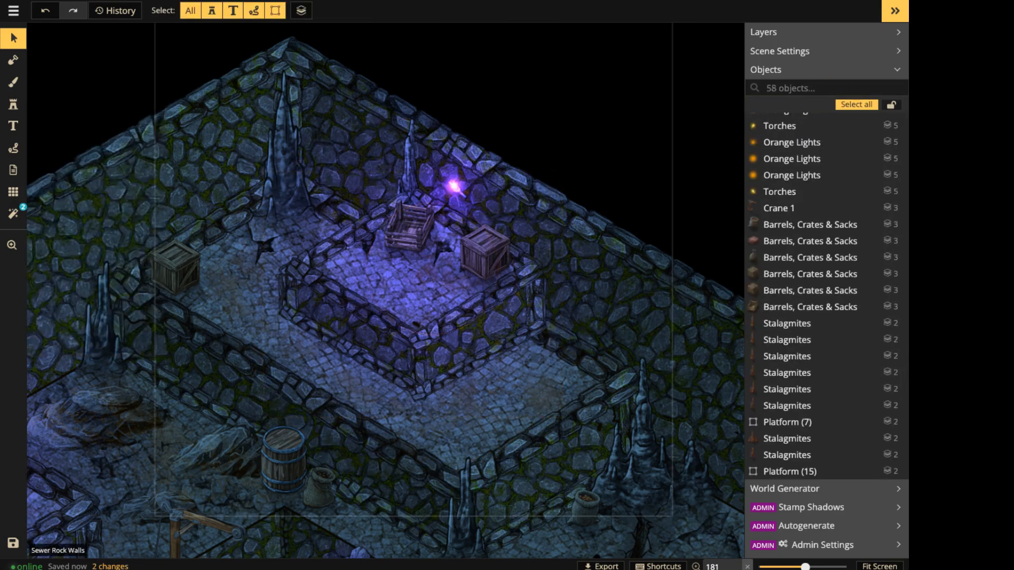
Paste the clip mask at the statue pit's front edge, with its size set to 411 and rotation to 240.
key("space")
left_click_drag(346, 539, 392, 325)
scroll(428, 404, "up", 2)
key("space")
left_click_drag(427, 410, 424, 100)
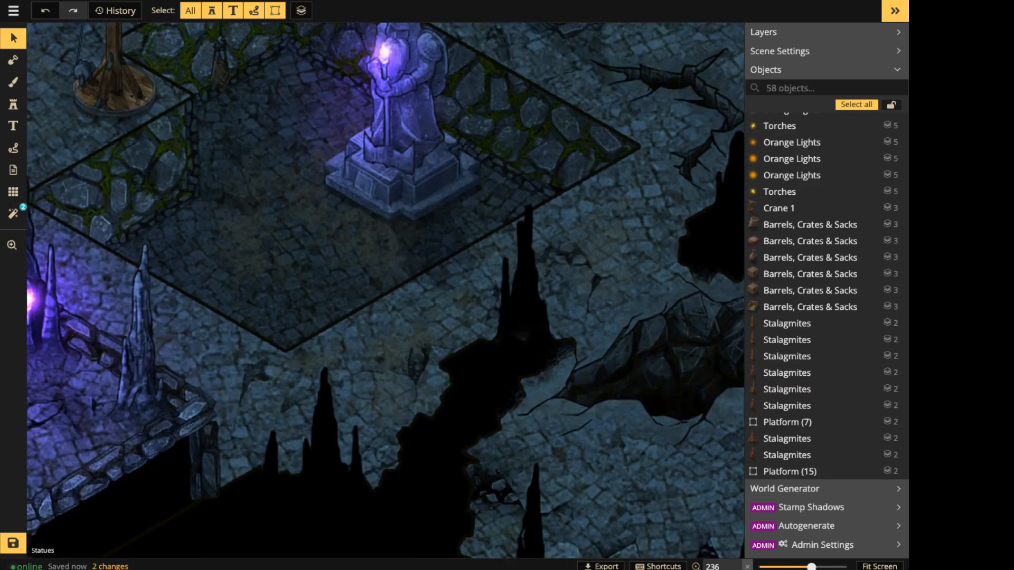
scroll(448, 277, "up", 1)
key("ctrl+v")
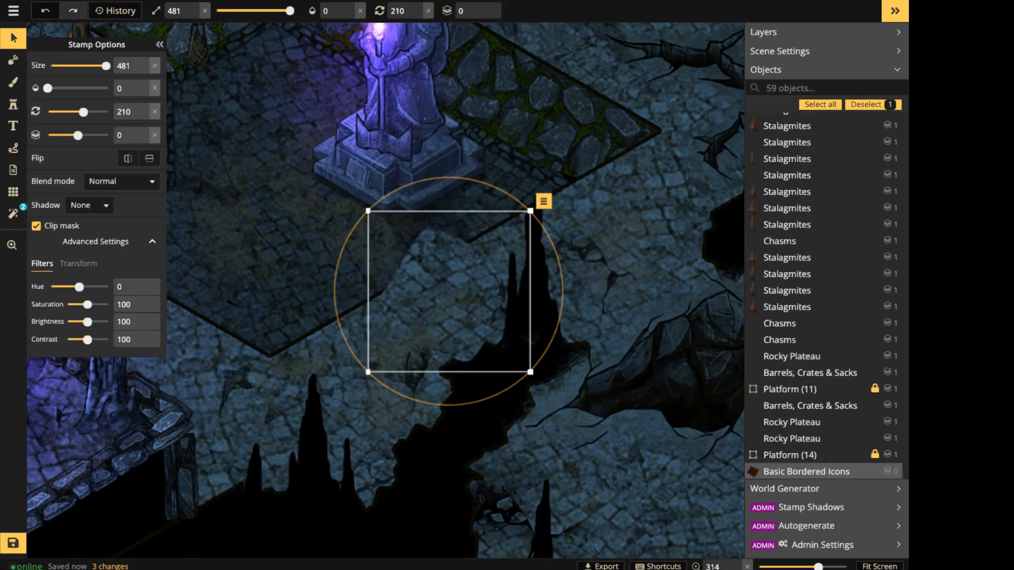
left_click_drag(448, 292, 481, 294)
scroll(497, 294, "down", 7, "shift")
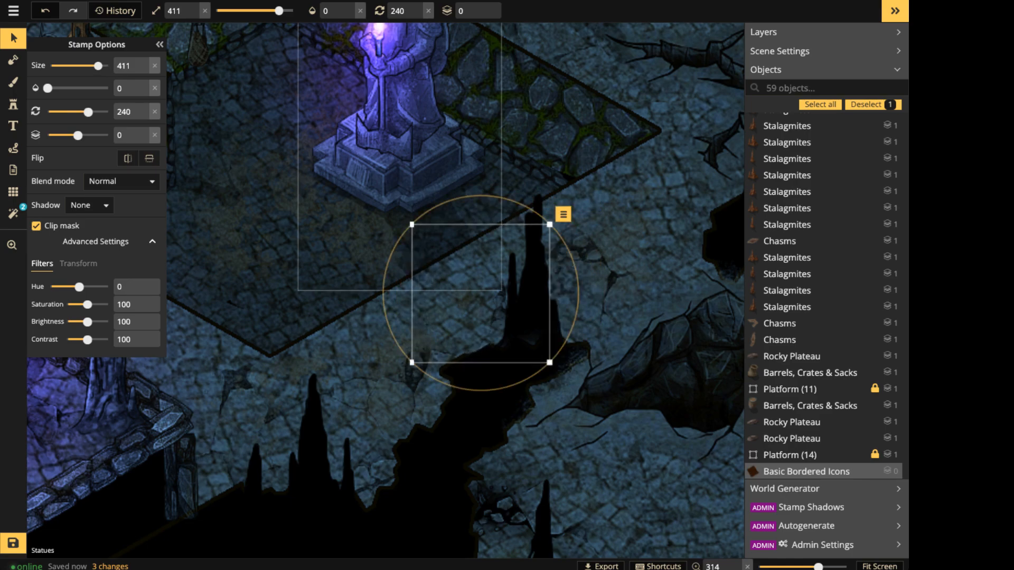
left_click(328, 193)
scroll(328, 193, "down", 2)
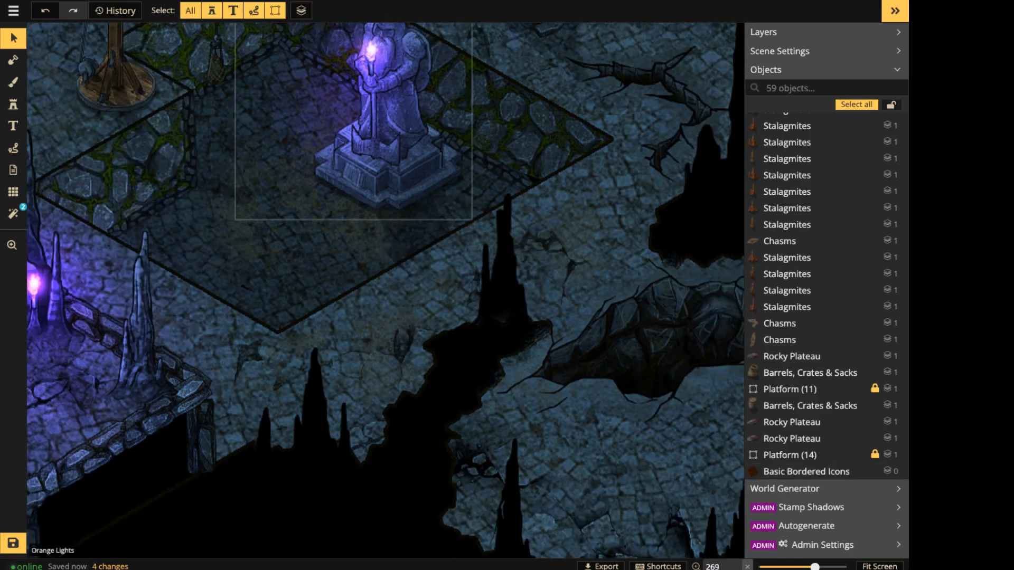
Paste a smaller copy of the clip mask at size 191 in front of the pedestal and duplicate it along the pit's edge.
left_click(463, 284)
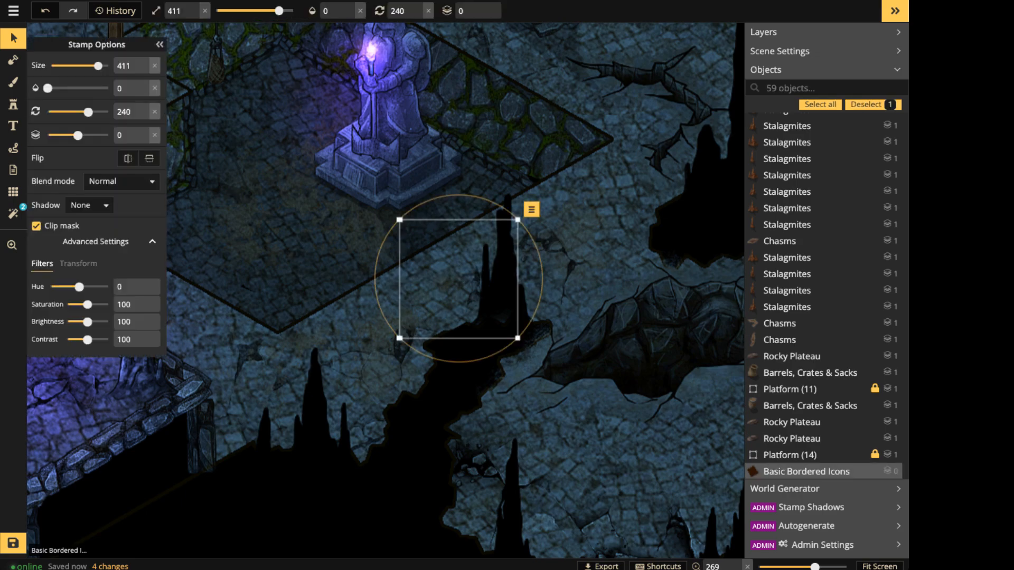
key("ctrl+c")
key("ctrl+v")
scroll(378, 232, "up", 4)
scroll(378, 232, "down", 3, "shift")
scroll(378, 232, "down", 10, "shift")
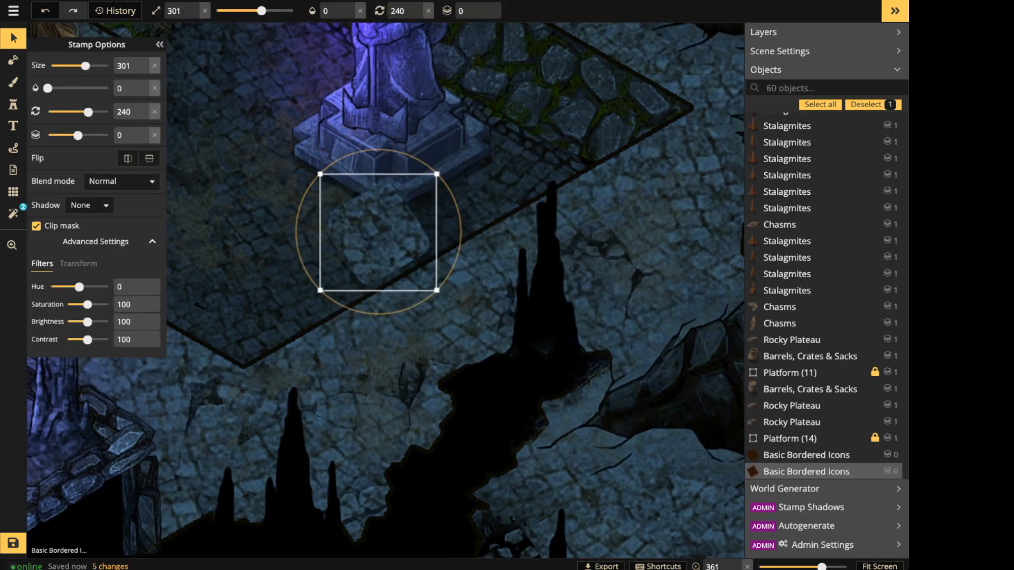
scroll(378, 232, "down", 1, "ctrl")
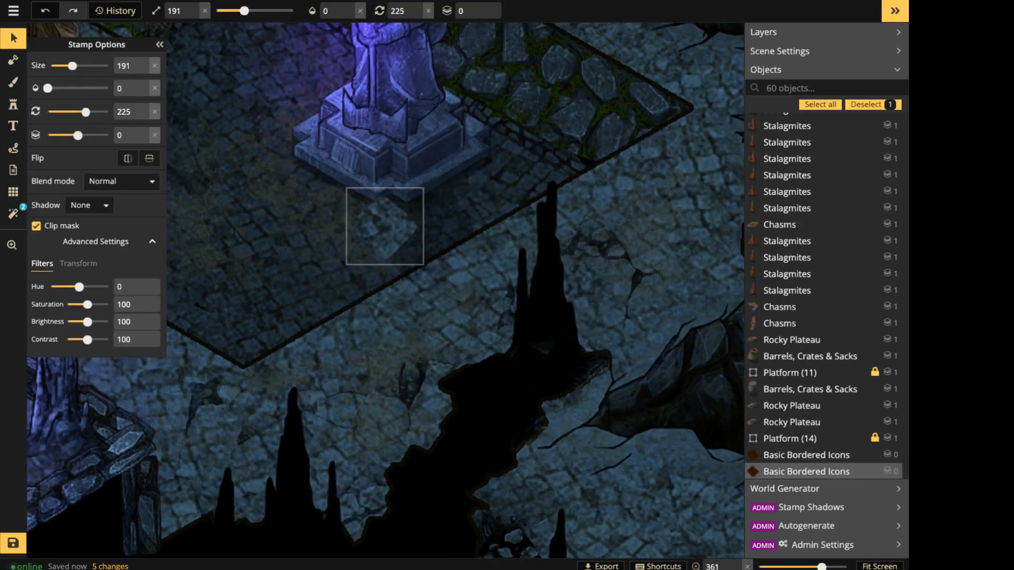
left_click_drag(391, 224, 449, 216, "alt")
scroll(410, 251, "up", 1, "ctrl")
Paint the pit floor before the pedestal with the first favorite texture on the FG layer, using a circular size 28 brush at opacity 1.
key("b")
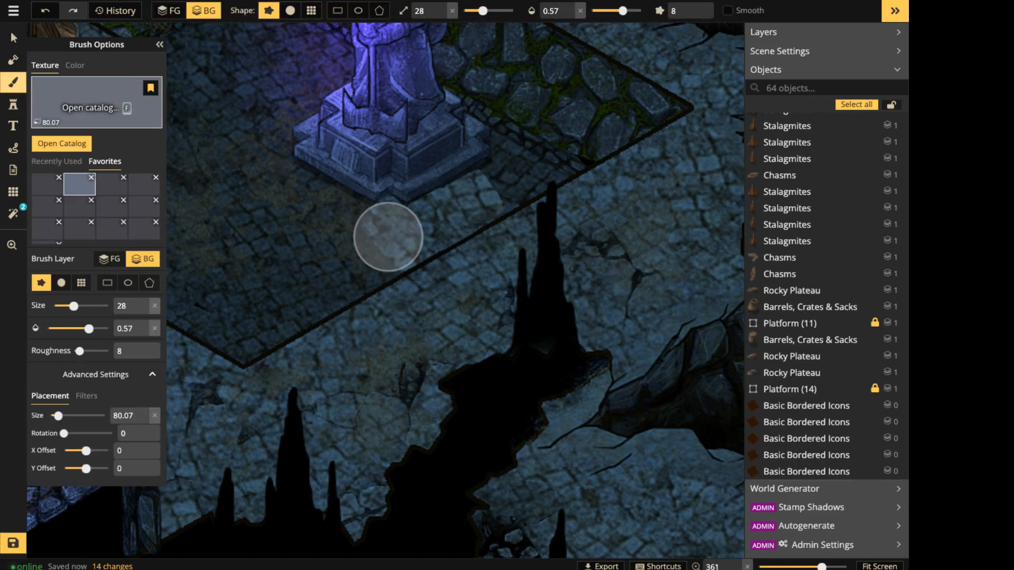
key("1")
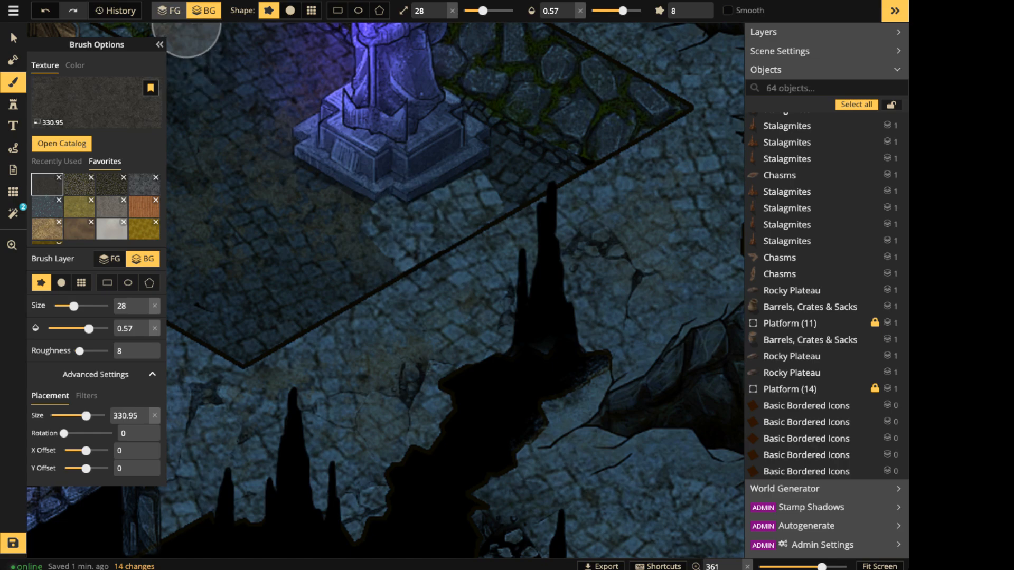
left_click(169, 11)
left_click_drag(638, 11, 642, 10)
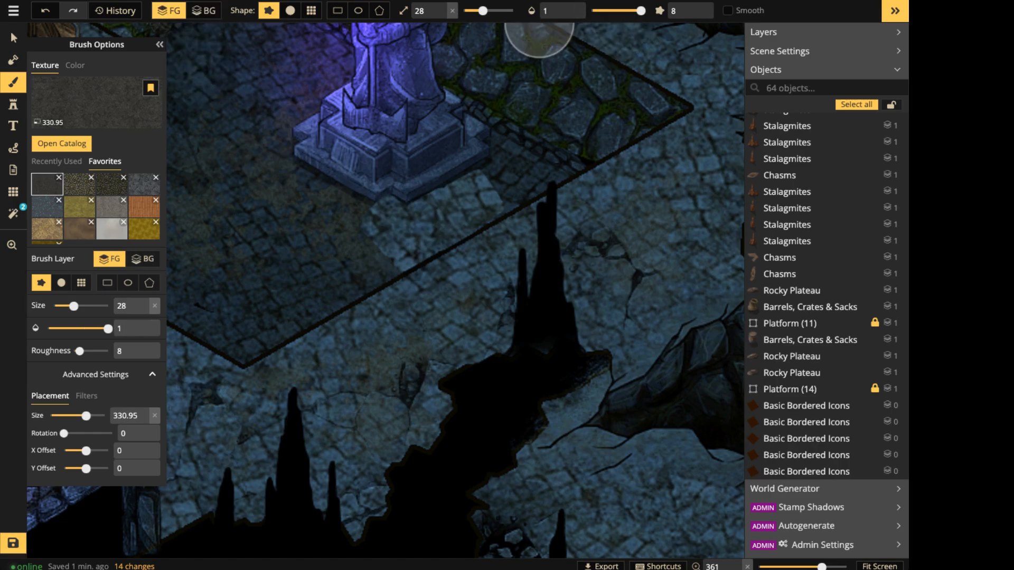
left_click(290, 10)
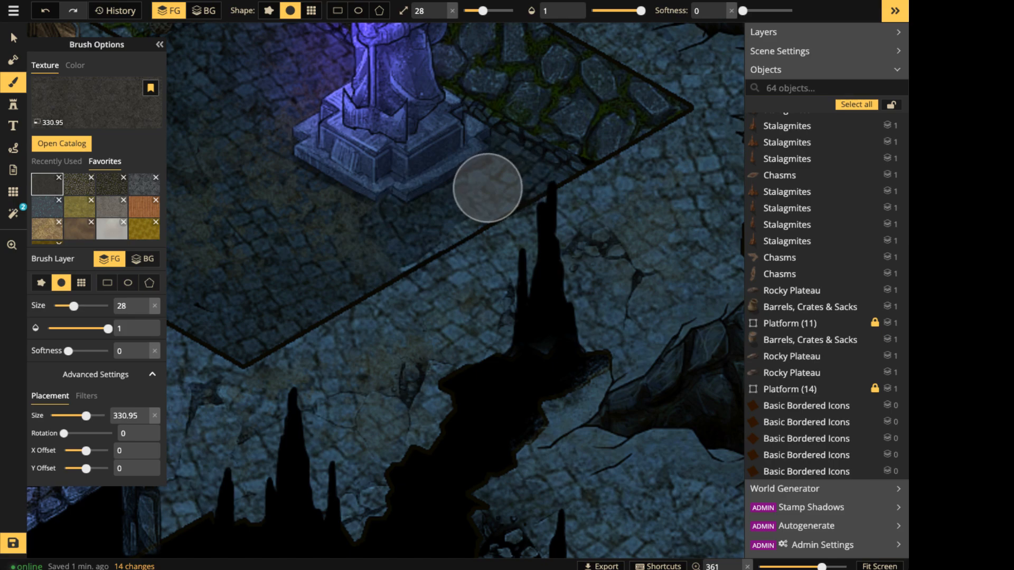
left_click_drag(431, 216, 382, 249)
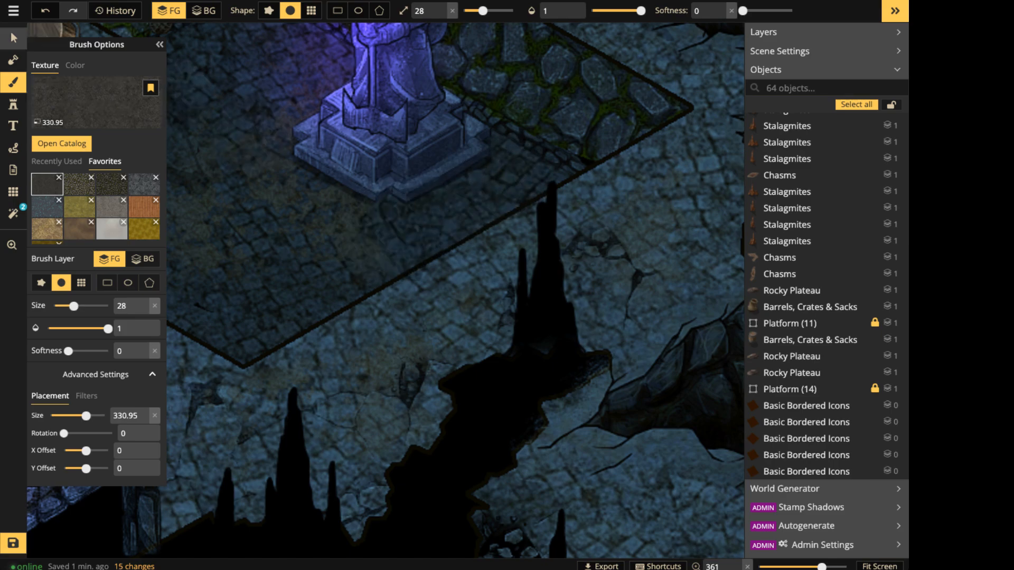
left_click(13, 38)
Examine the small clip mask in front of the pedestal and how the statue pit blends with the floor.
scroll(473, 307, "down", 2)
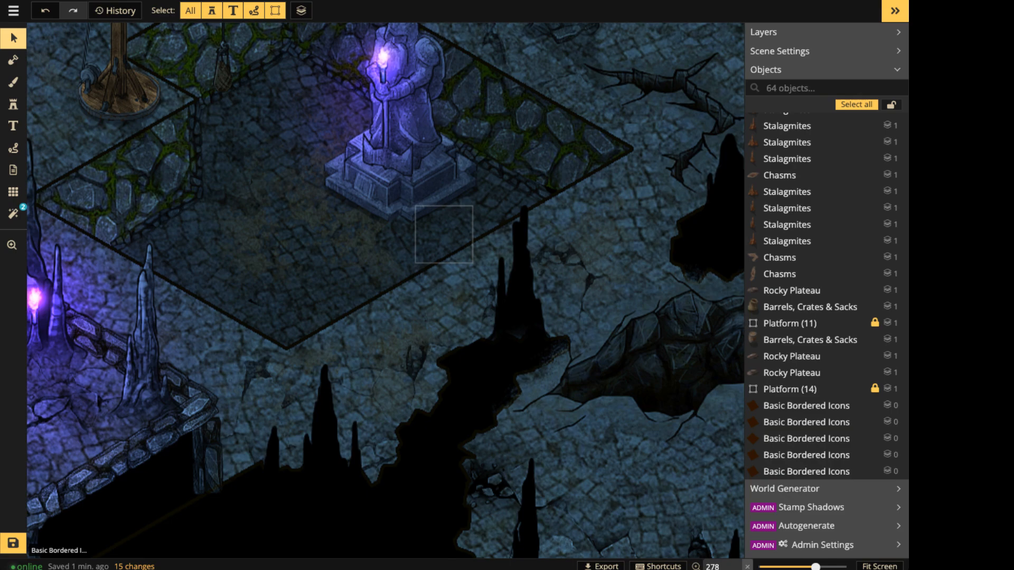
left_click(414, 251)
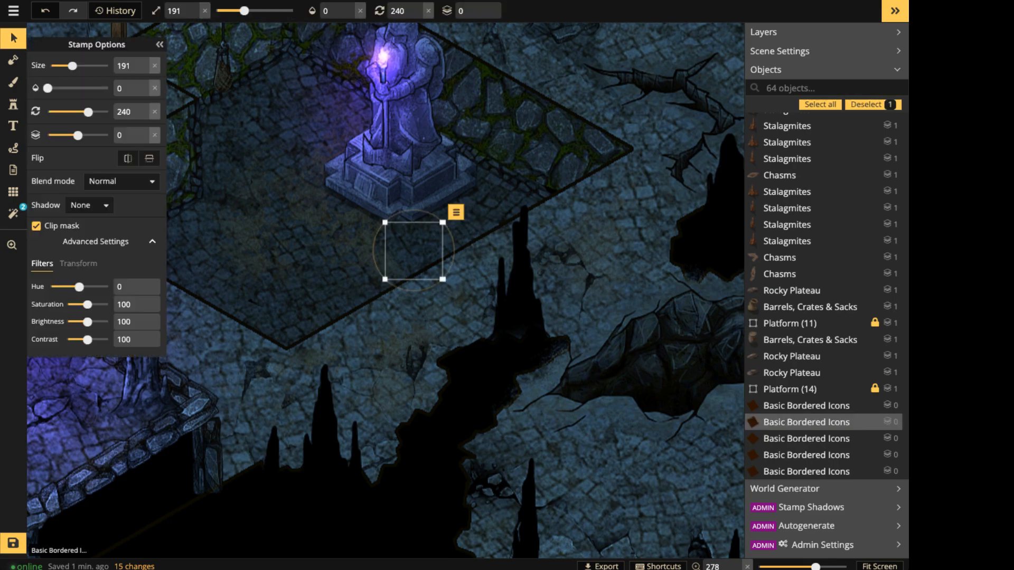
key("Escape")
scroll(354, 221, "down", 2)
scroll(359, 248, "down", 3)
key("space")
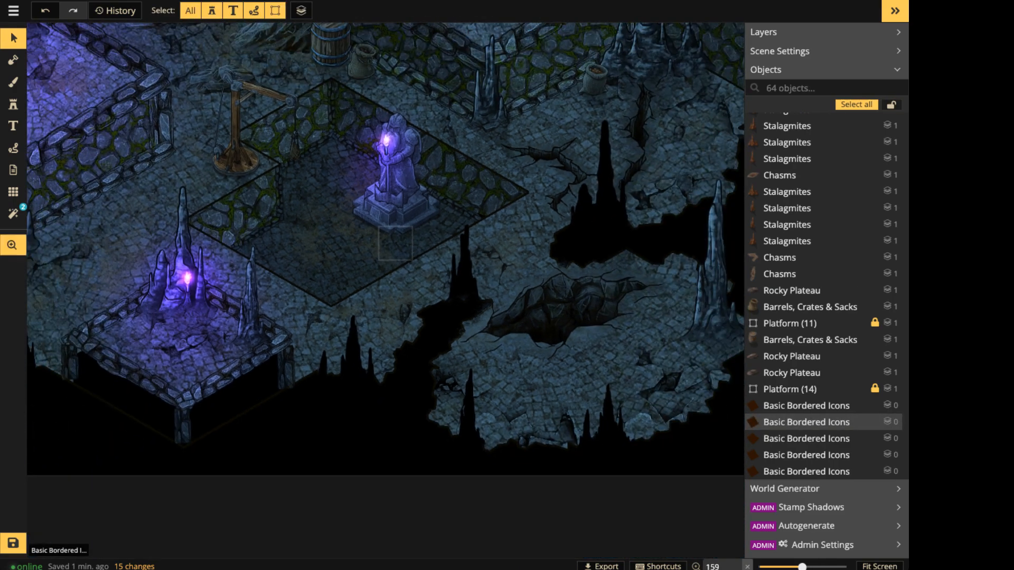
left_click_drag(360, 249, 322, 335)
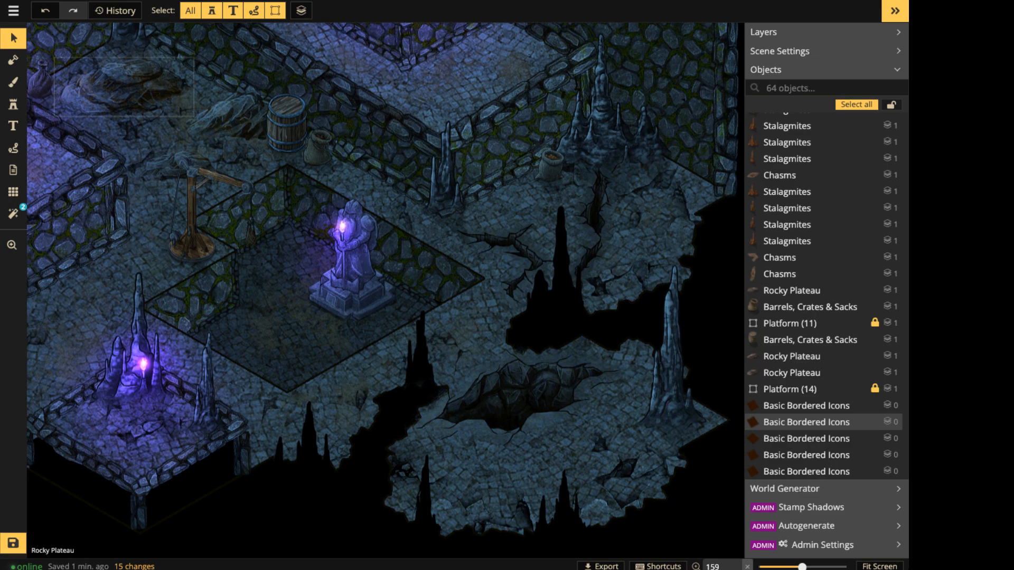
Shift the large stalagmite cluster on the red crate's platform slightly.
scroll(231, 231, "down", 1)
key("space")
left_click_drag(231, 231, 551, 358)
scroll(306, 272, "up", 3)
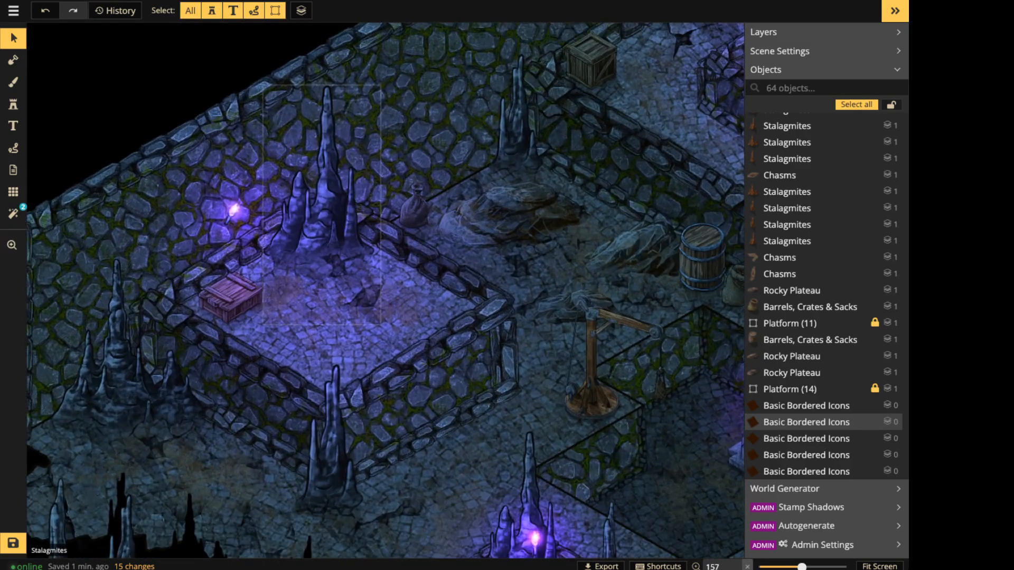
left_click(325, 174)
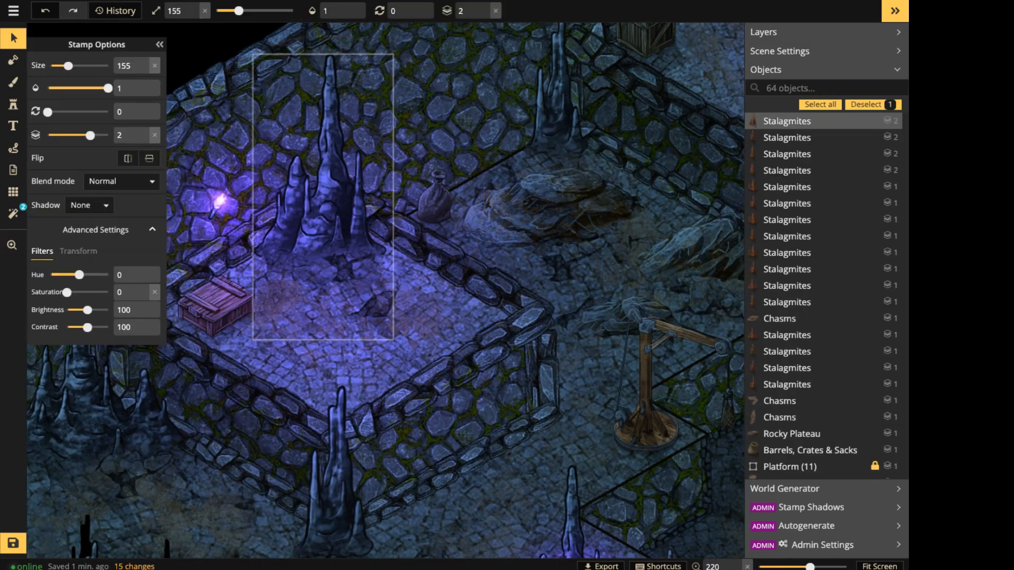
mouse_move(325, 175)
left_mouse_down()
mouse_move(335, 252)
mouse_move(333, 177)
left_mouse_up()
key("Escape")
Check the clip mask between the pedestal and the pit's edge against the rest of the cave.
scroll(528, 259, "down", 5)
left_click_drag(573, 296, 197, 51)
left_click(438, 219)
scroll(438, 222, "up", 10)
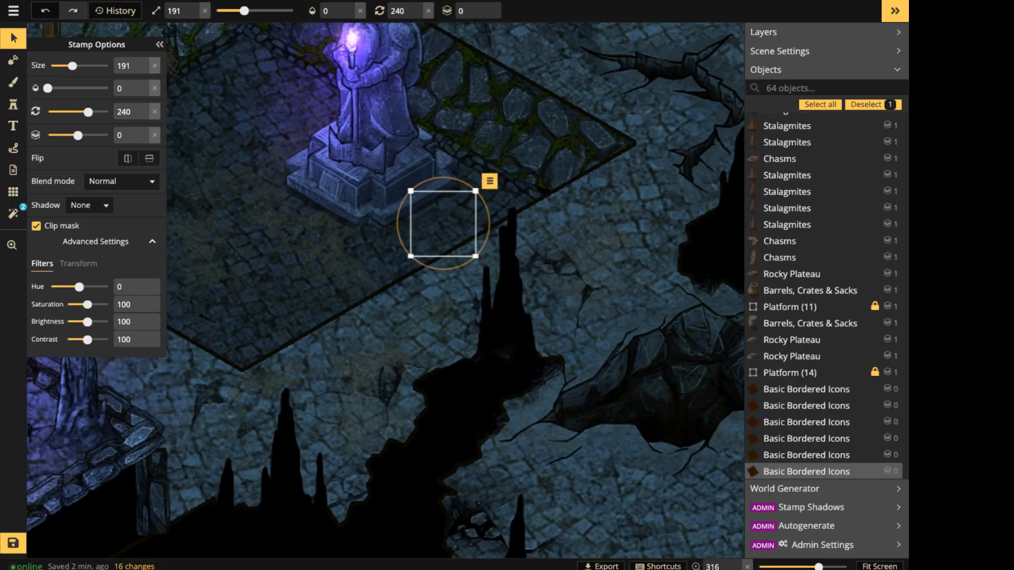
key("Escape")
scroll(293, 138, "down", 10)
left_click_drag(293, 138, 425, 247)
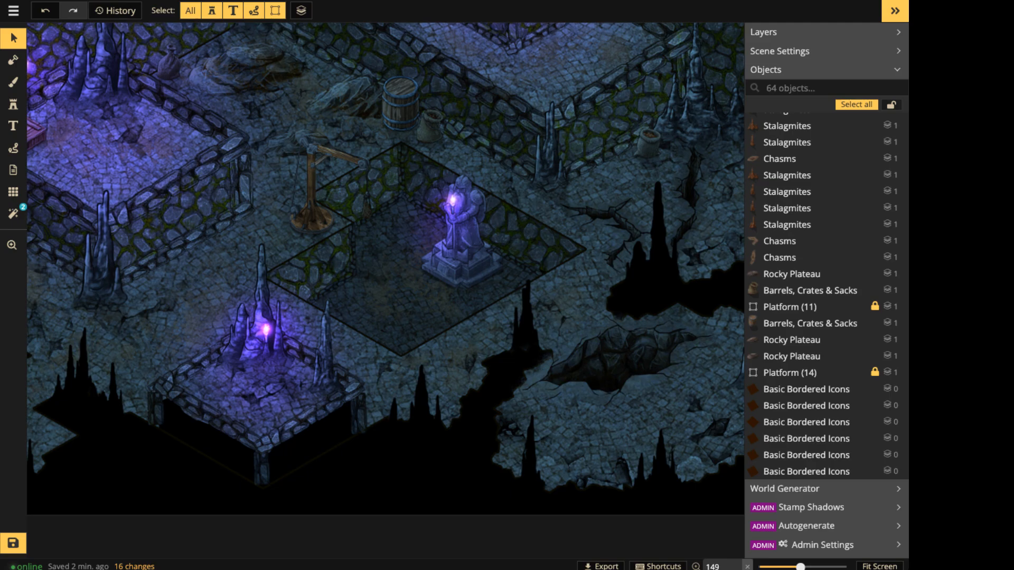
Inspect the rocky plateau by the back wall and the stalagmites at the red crate platform's front corner.
left_click_drag(295, 285, 451, 400)
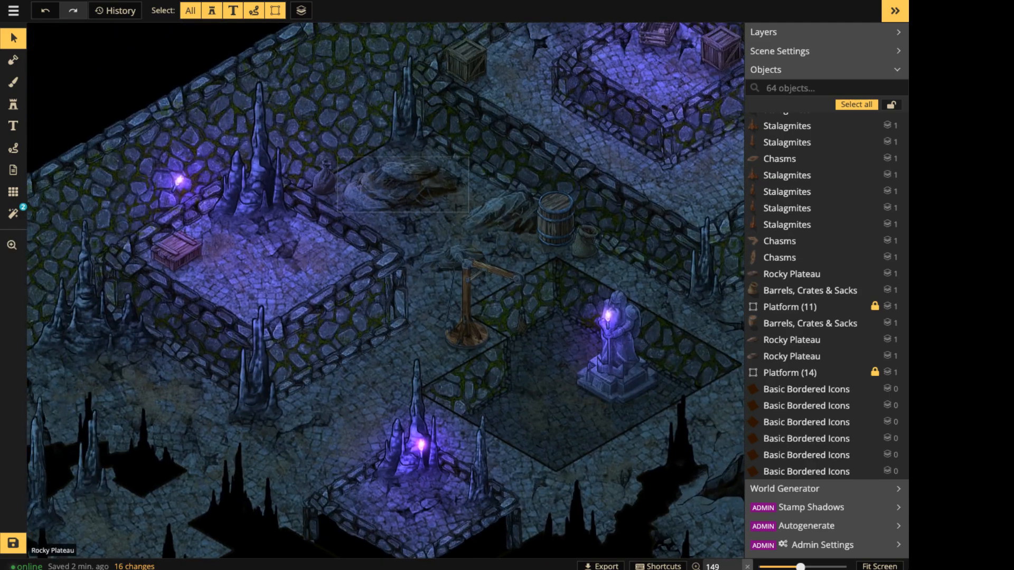
scroll(402, 180, "up", 5)
left_click(401, 182)
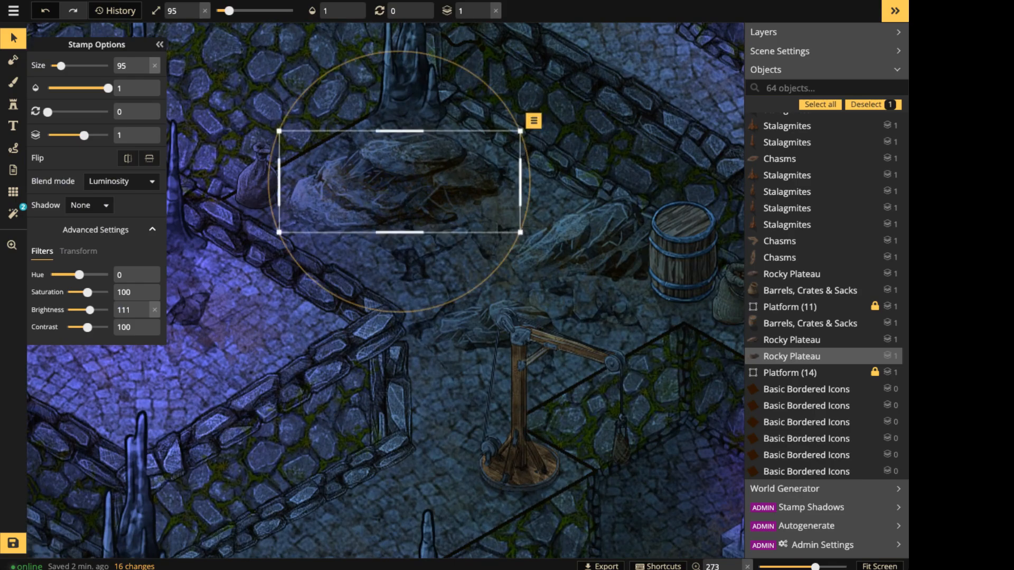
scroll(496, 226, "down", 3)
left_click_drag(256, 449, 377, 403)
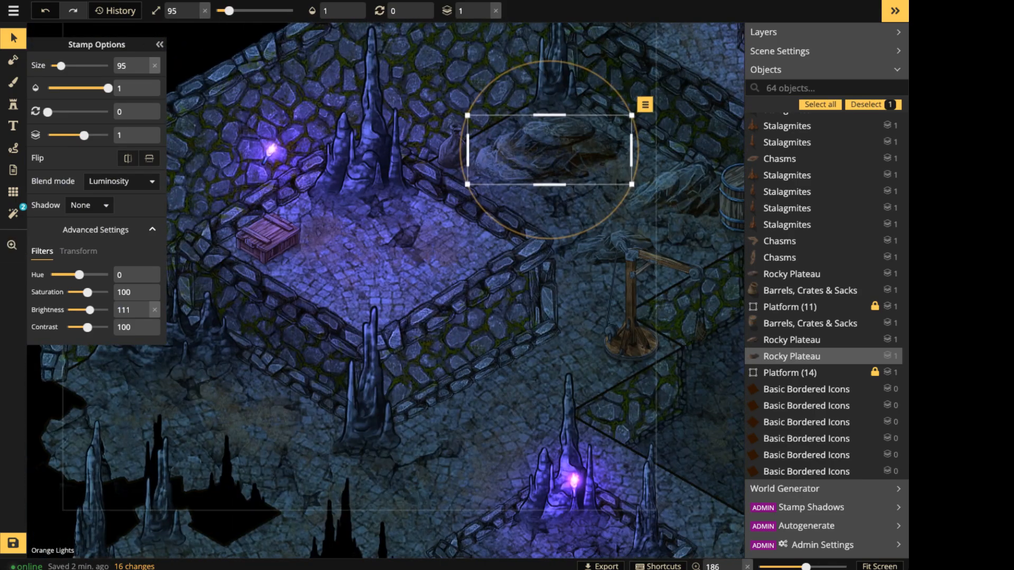
left_click(375, 402)
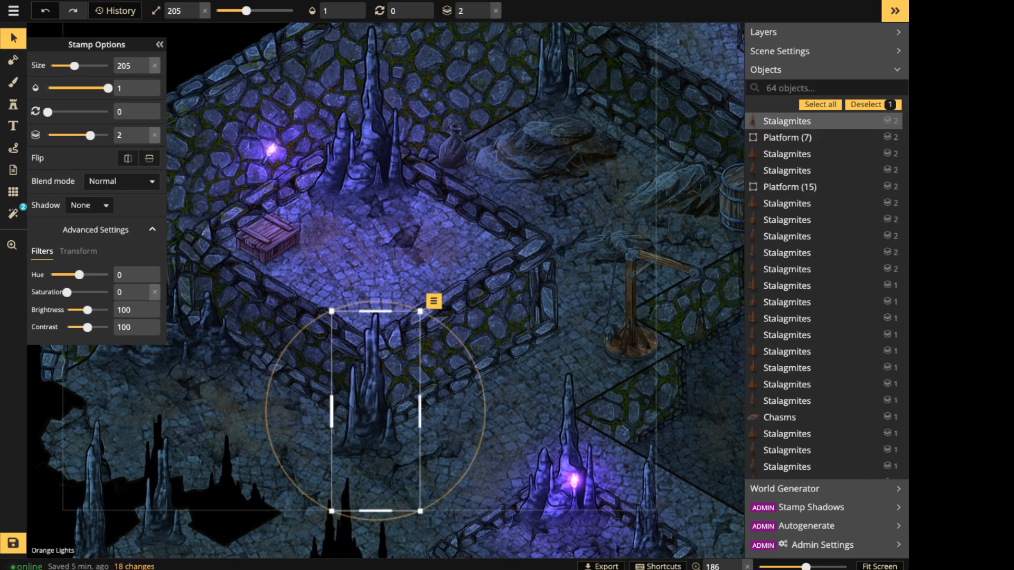
Search the stamp catalog for rock in the Fantasy Battlemaps 2.0 style and choose the Small Rock stamp set.
left_click(13, 104)
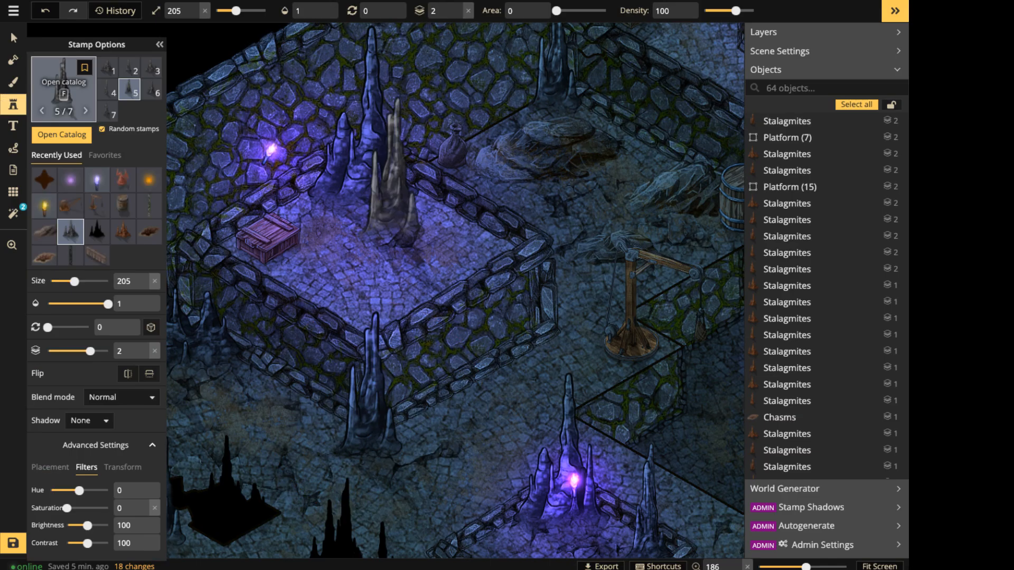
key("f")
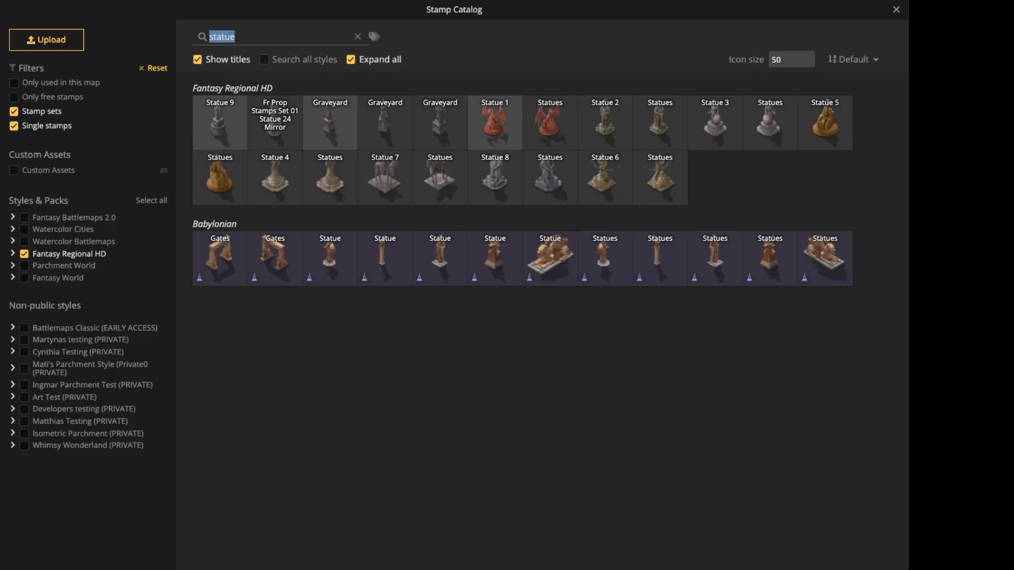
key("BackSpace")
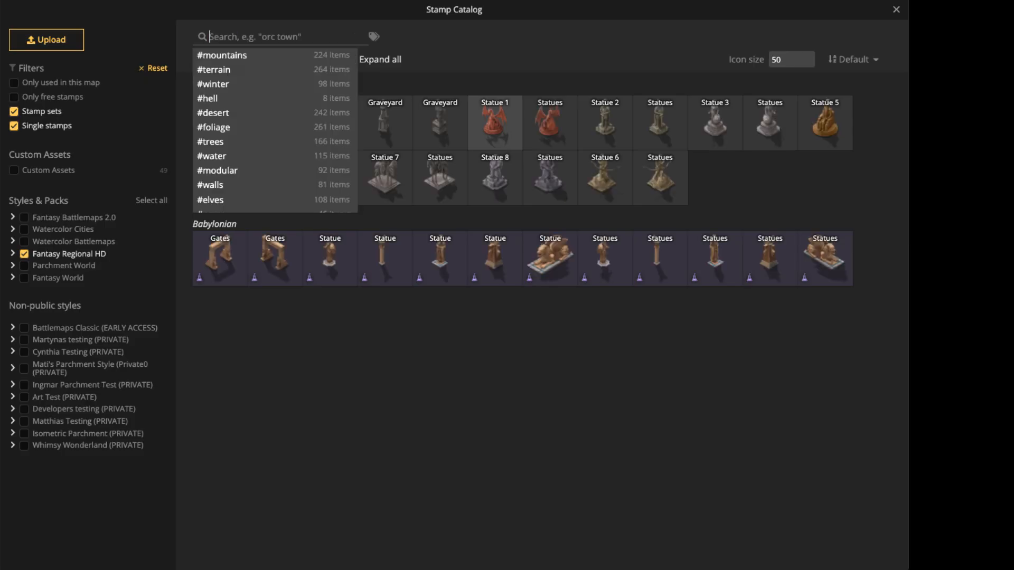
type("rock")
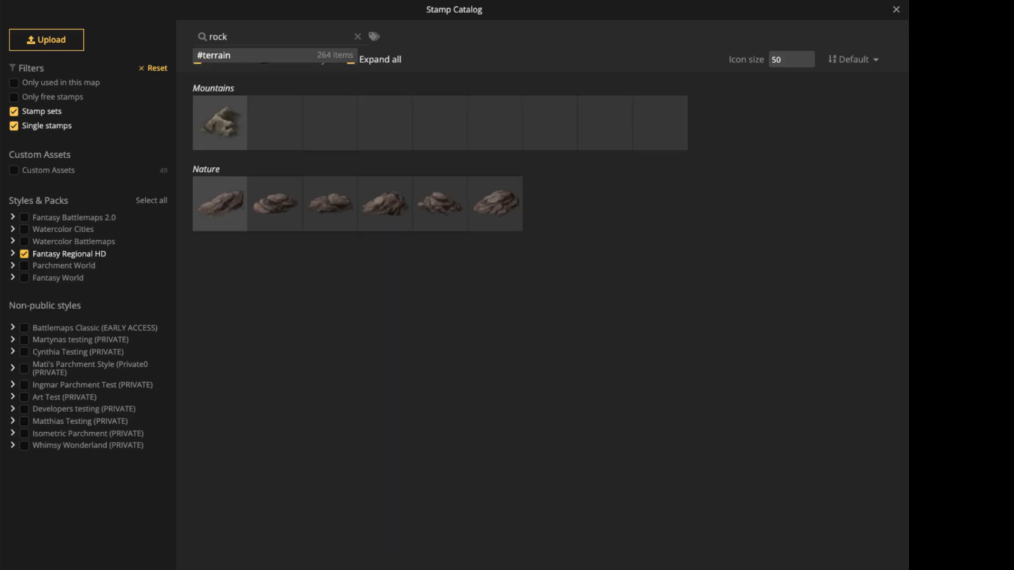
left_click(74, 218)
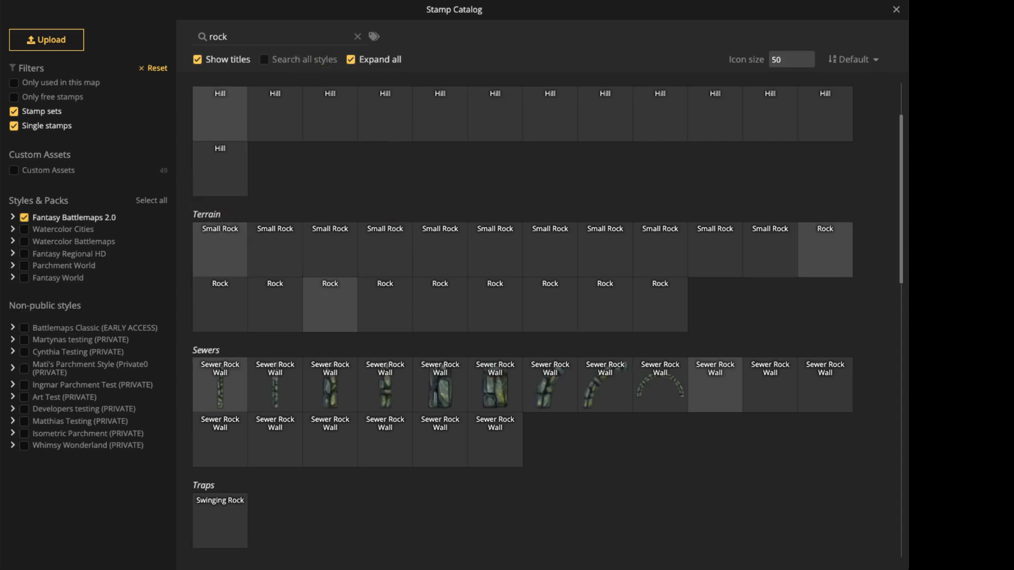
left_click(220, 305)
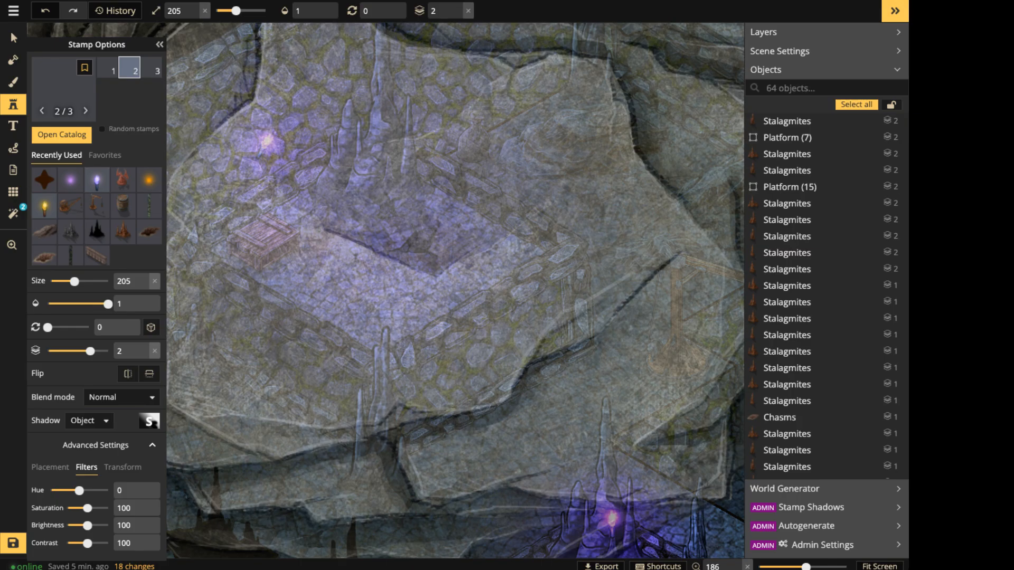
left_click(62, 135)
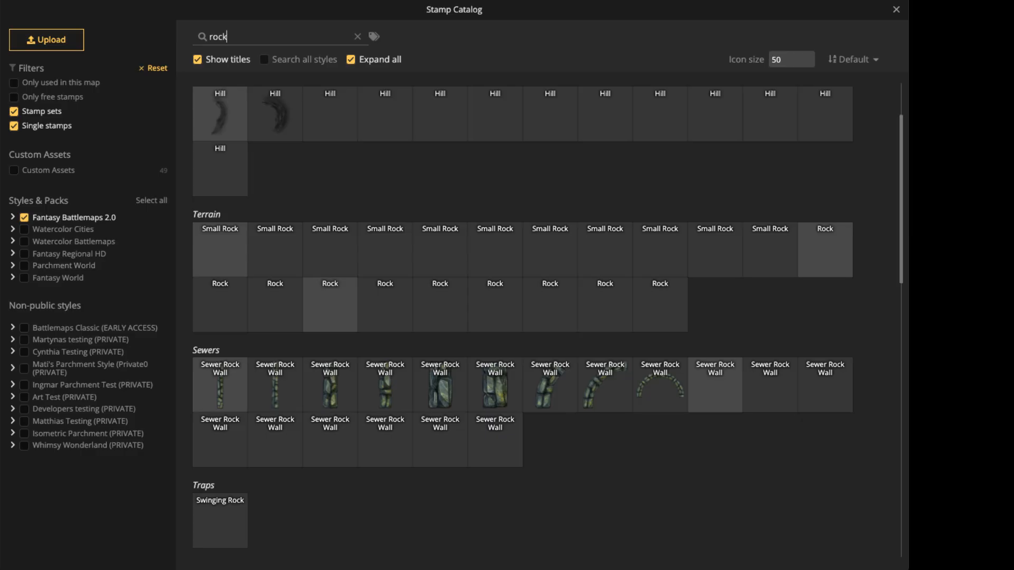
left_click(394, 246)
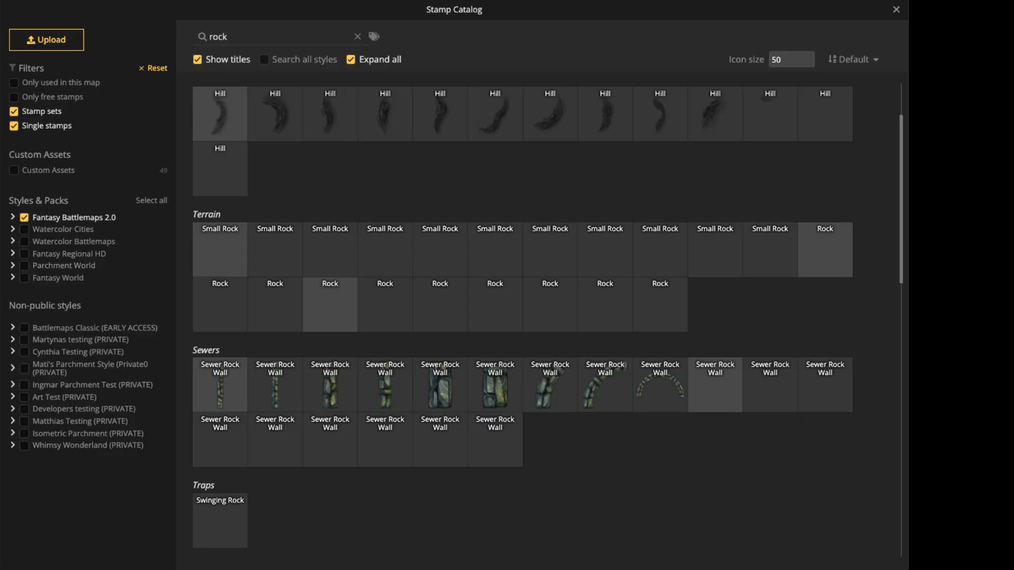
Place a size 205 small rock on the floor beside the large stalagmite cluster below the red crate's platform.
scroll(338, 227, "up", 2)
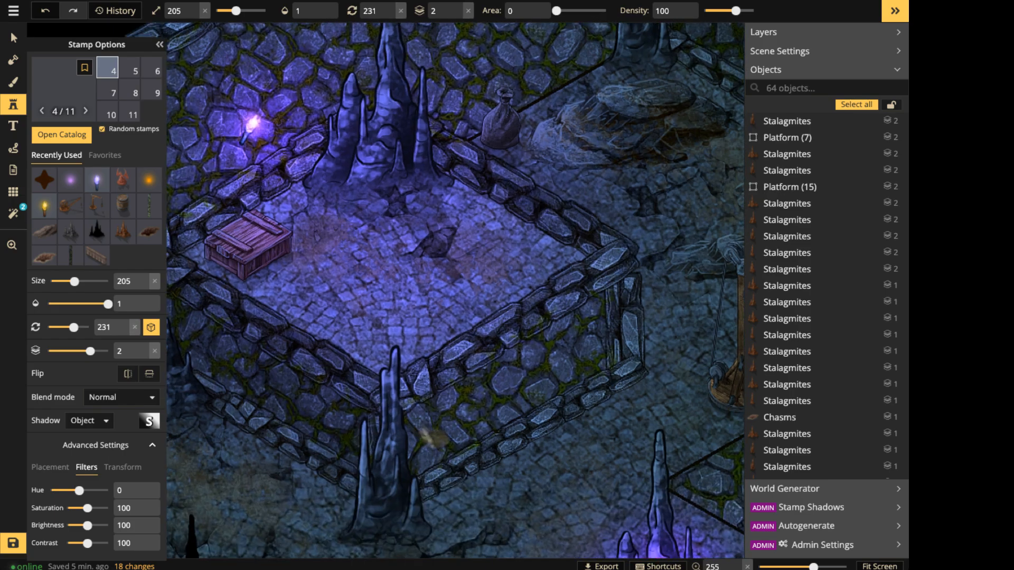
left_click_drag(439, 433, 671, 224)
scroll(504, 237, "up", 1)
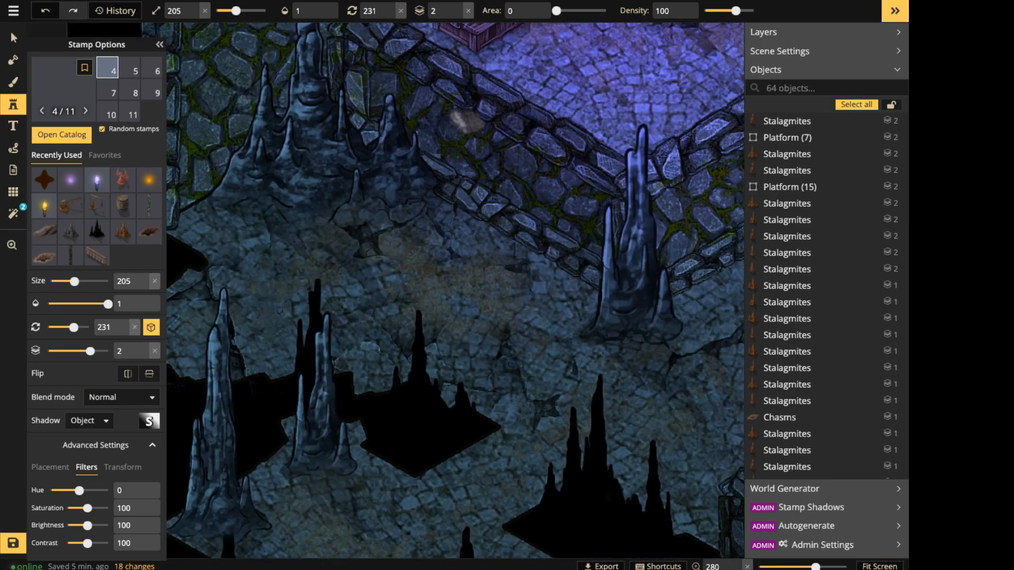
left_click(391, 236)
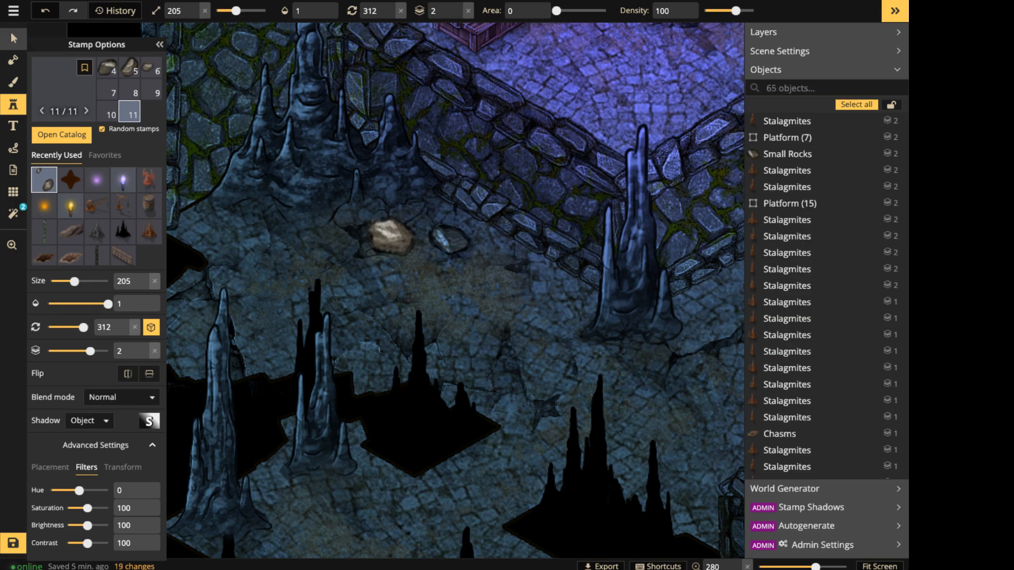
Set the placed rock's shadow to None and fit it against the base of the platform wall at rotation 51.
left_click(14, 38)
left_click(90, 205)
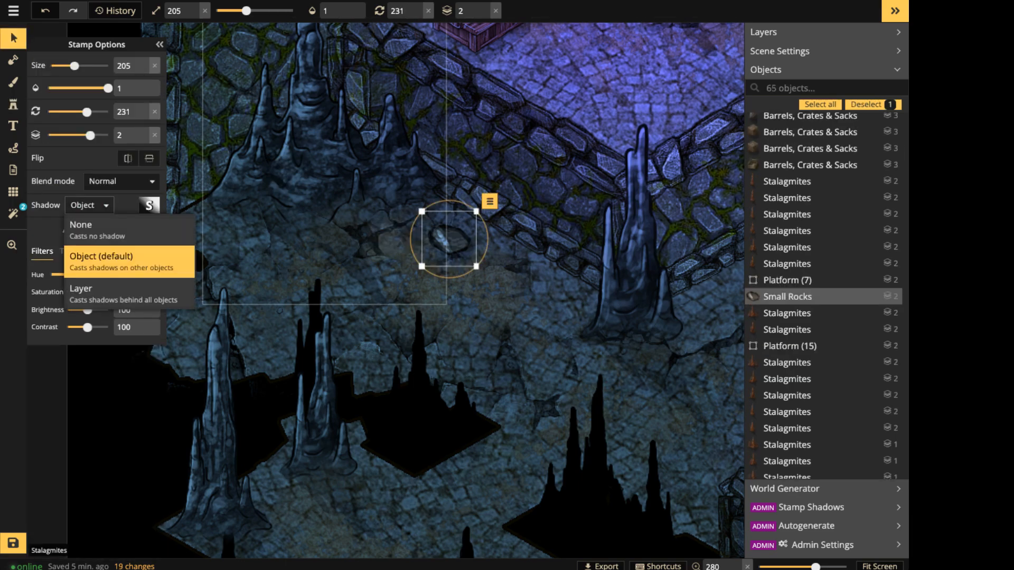
left_click(81, 229)
left_click_drag(449, 238, 471, 218)
scroll(471, 218, "up", 13, "alt")
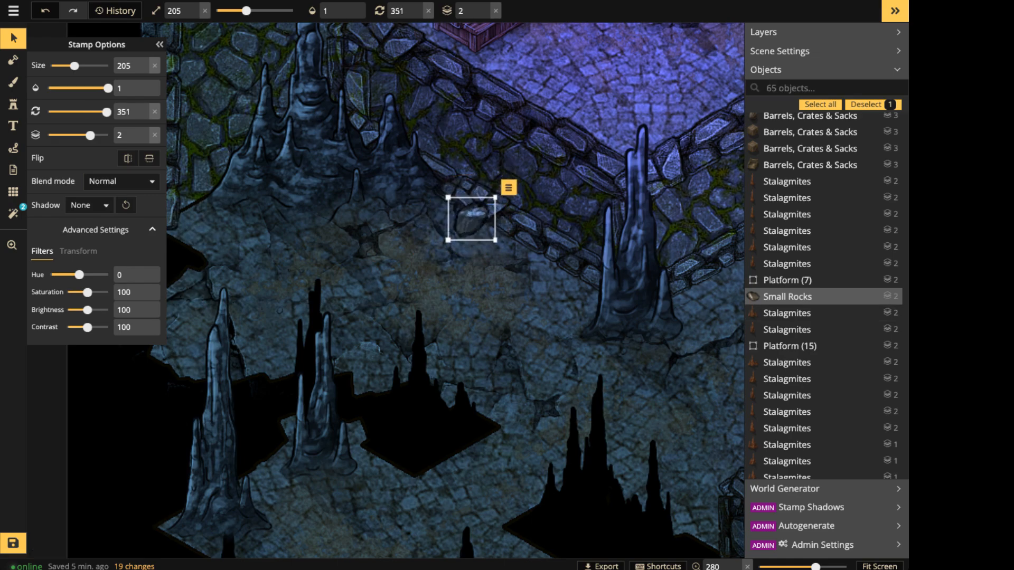
scroll(471, 218, "up", 2, "alt")
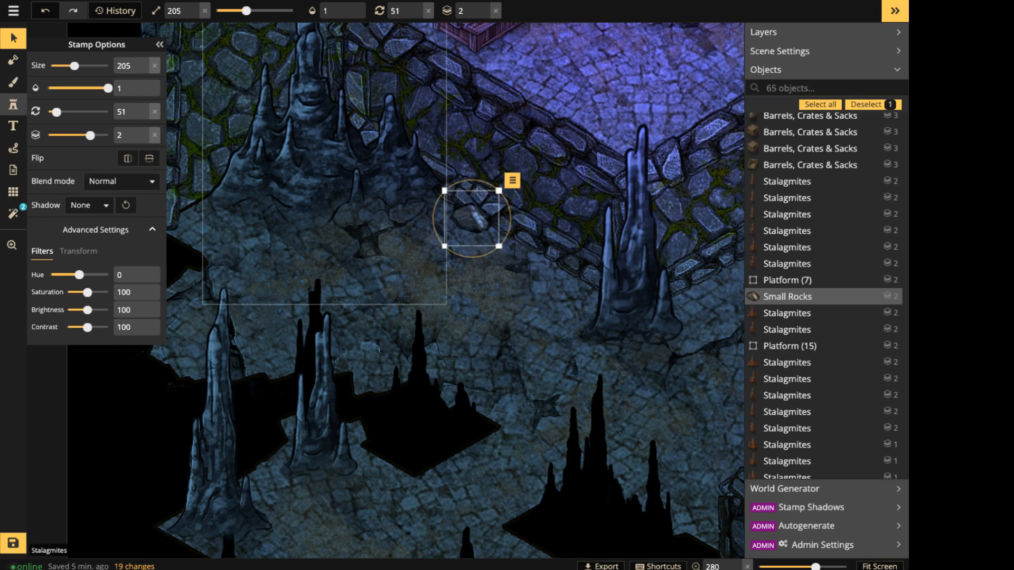
Set the small rock stamp to cast no shadow and turn off its random rotation.
left_click(13, 104)
left_click(90, 421)
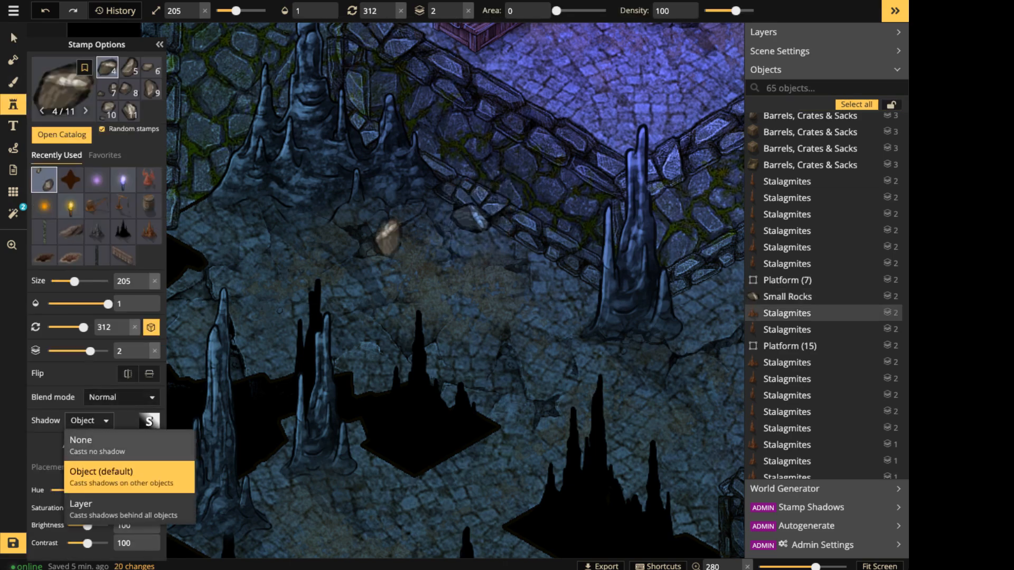
left_click(84, 436)
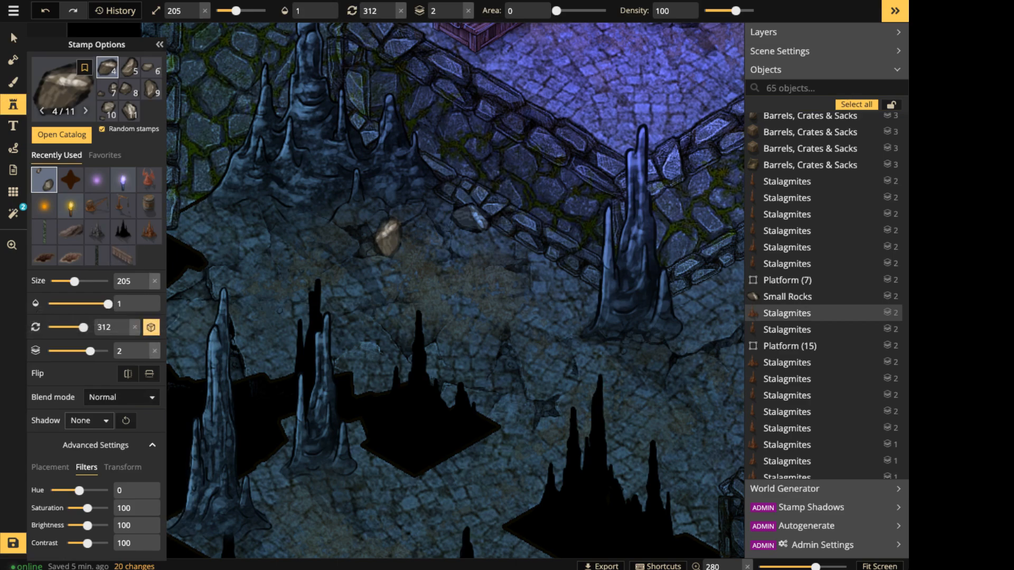
left_click(150, 327)
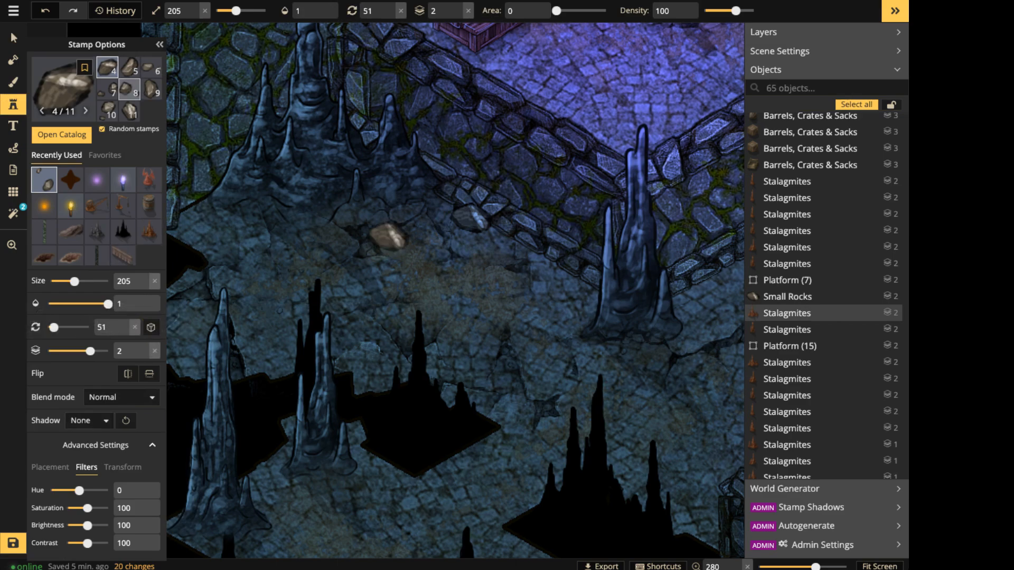
Place small rocks at the platform wall's base and before the large stalagmite cluster, reducing the stamp size to 155.
left_click(427, 212)
key("2")
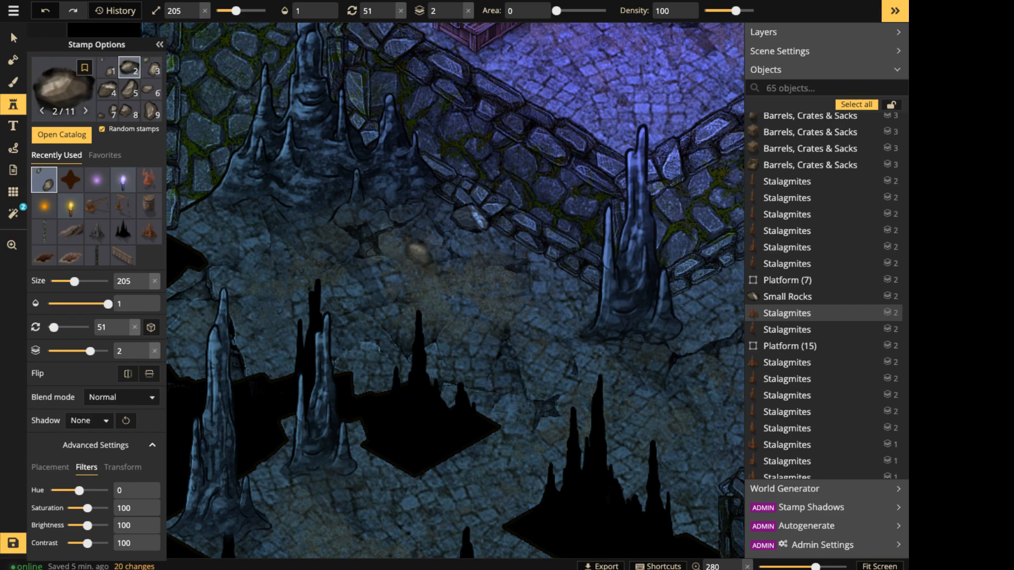
key("bracketleft")
key("bracketleft")
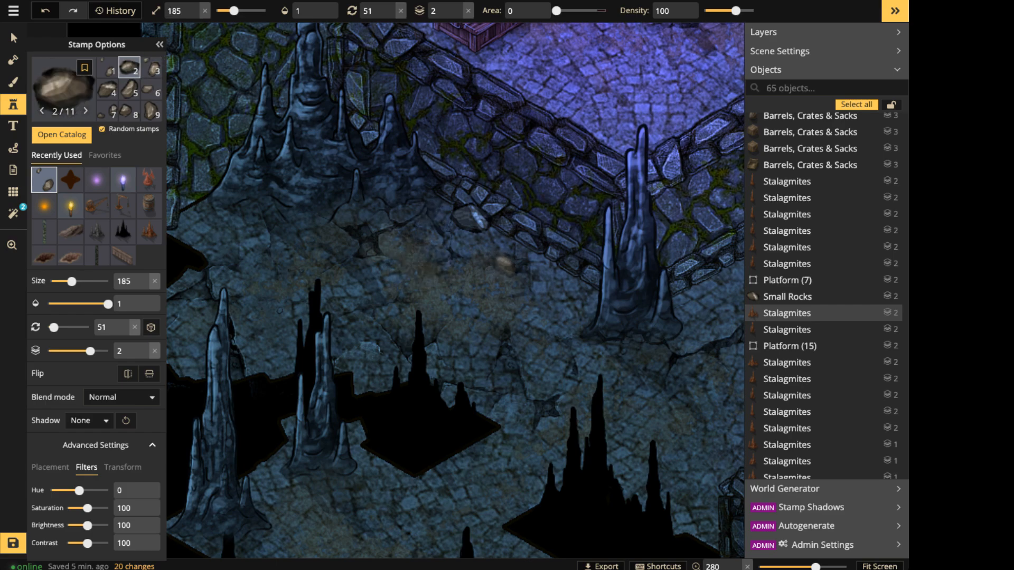
left_click(537, 254)
left_click(511, 259)
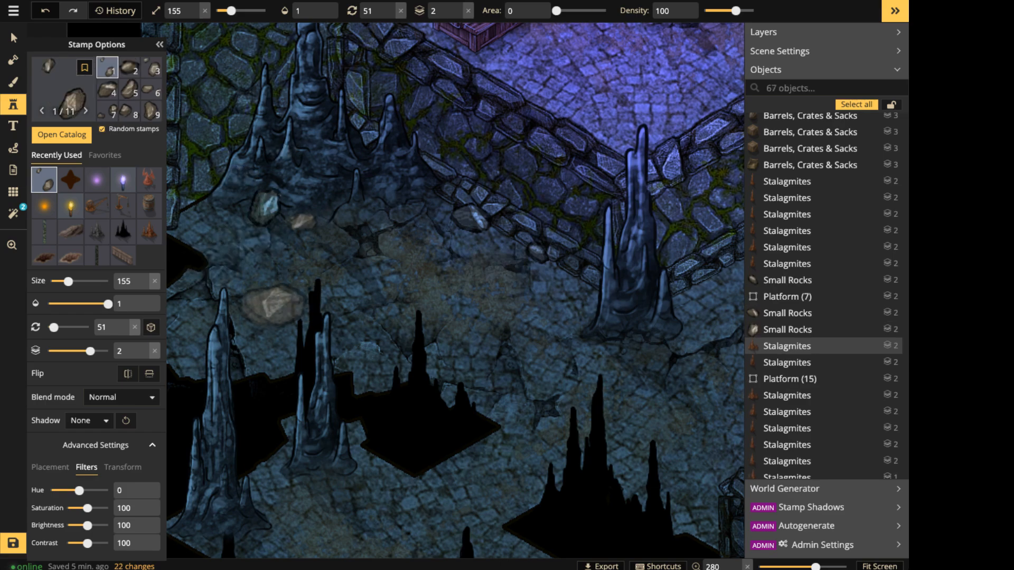
Place a size 45 small rock stamp at rotation 141 at the foot of the large stalagmite cluster.
key("bracketleft")
key("bracketleft")
key("bracketleft")
key("bracketleft")
key("bracketleft")
key("bracketleft")
key("bracketleft")
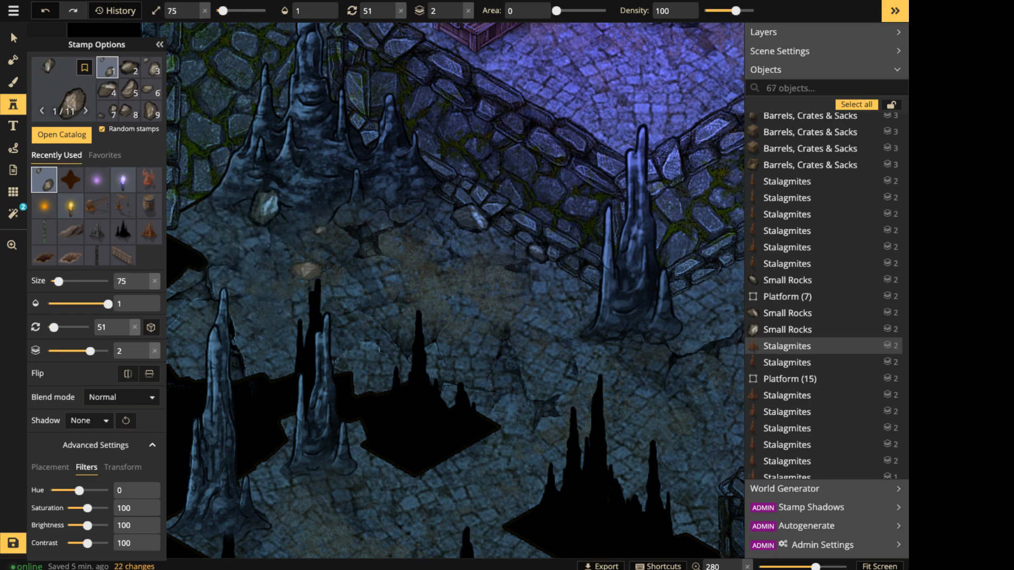
key("bracketleft")
key("bracketleft")
key("bracketleft")
key("bracketleft")
key("bracketleft")
key("period")
key("period")
key("period")
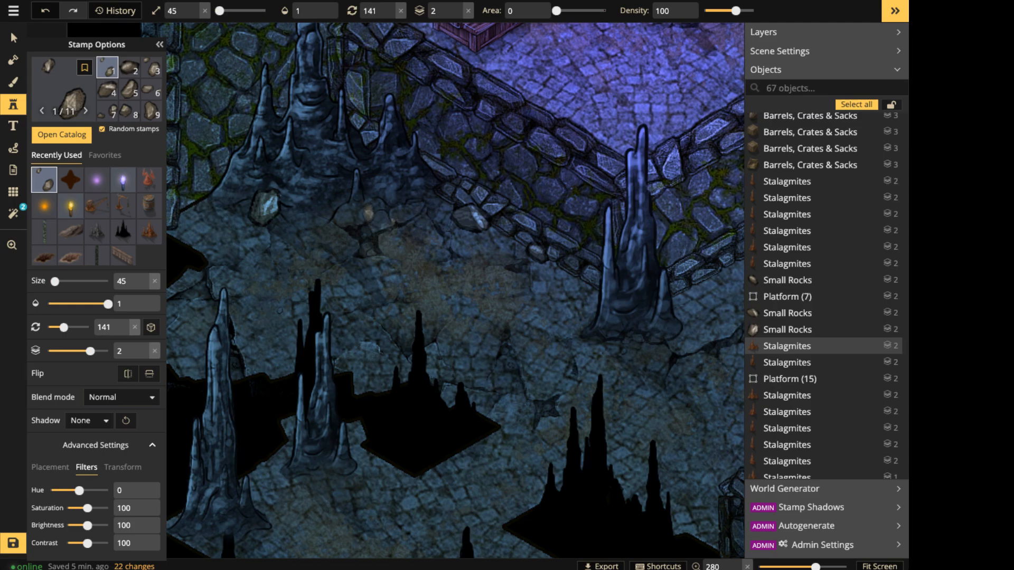
left_click(381, 220)
Place a size 195 small rock stamp at rotation 186 along the wall base beside the platform's front corner stalagmites.
key("bracketright")
key("bracketright")
key("bracketright")
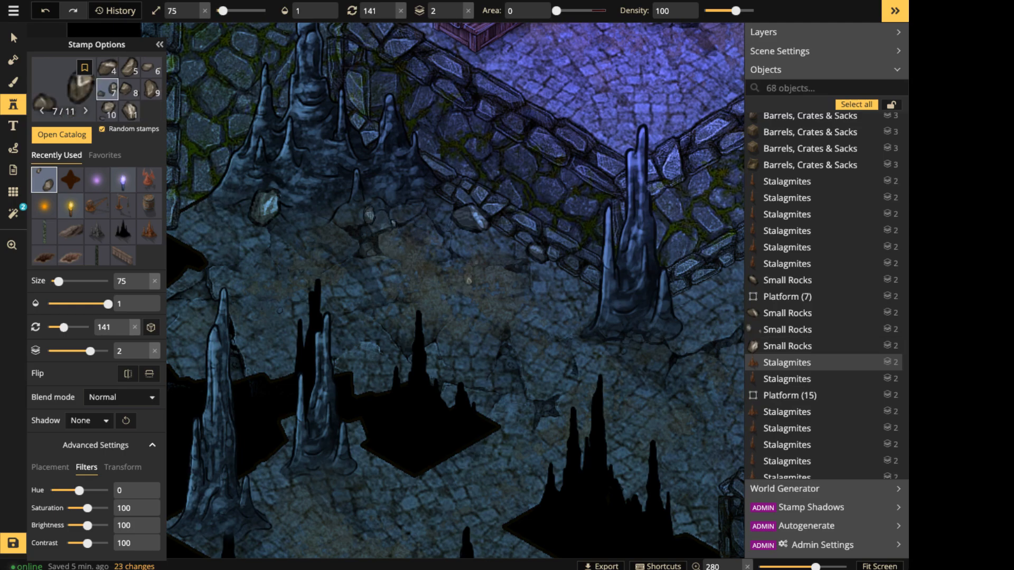
scroll(540, 328, "down", 3)
left_click_drag(566, 320, 358, 335)
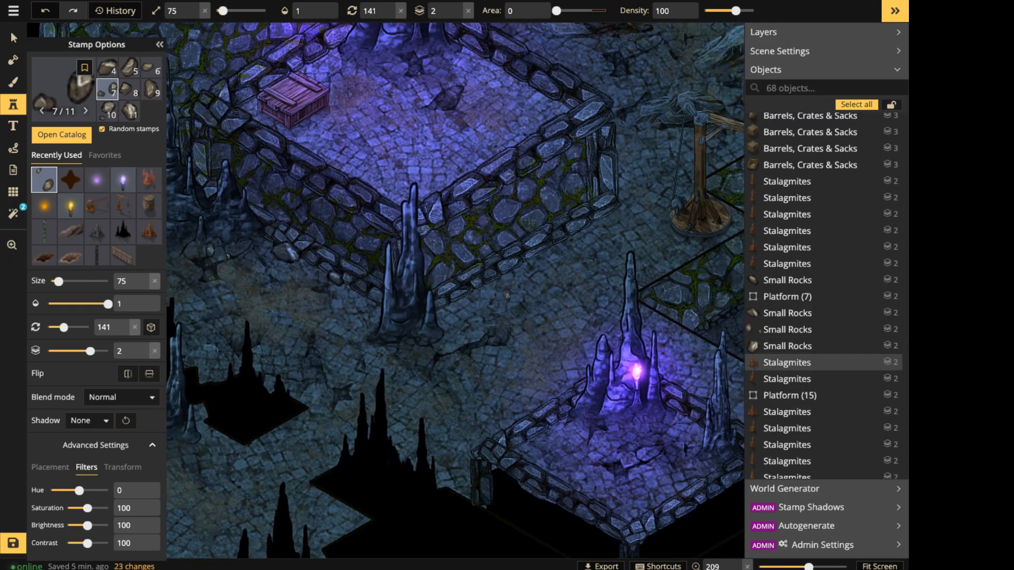
key("bracketright")
key("bracketright")
key("bracketright")
key("bracketright")
key("bracketright")
key("bracketright")
key("period")
key("period")
key("period")
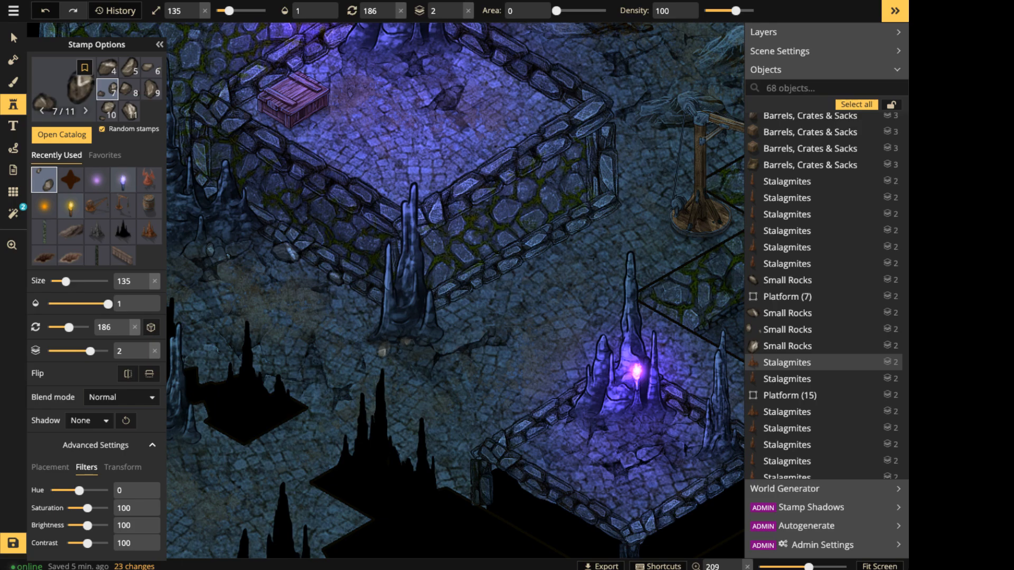
key("bracketright")
key("bracketright")
key("bracketright")
key("bracketright")
key("bracketright")
key("bracketright")
left_click(478, 292)
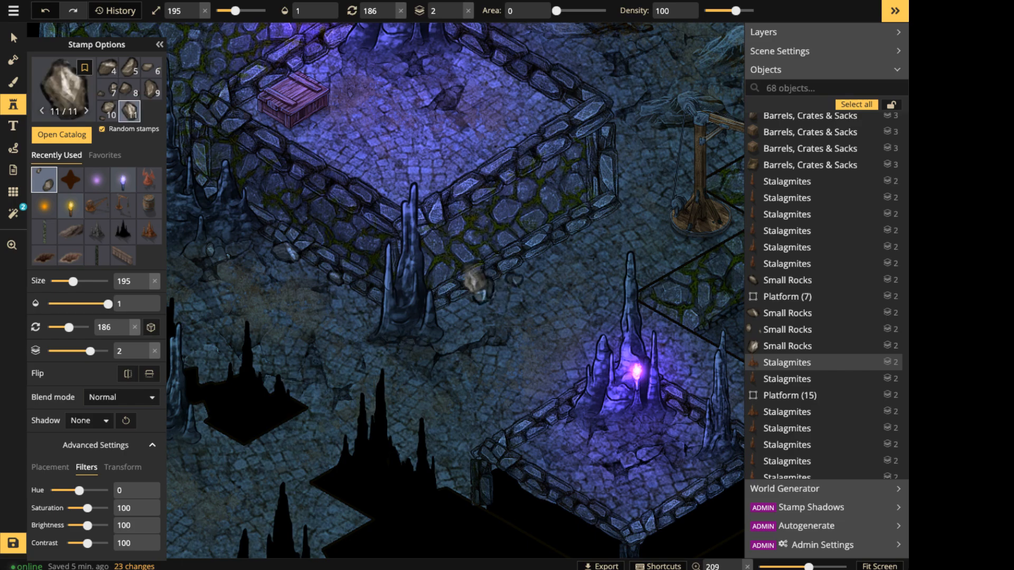
Place a size 195 small rock at rotation 141 by the wall between the rocky plateau and the barrel.
scroll(481, 285, "down", 3)
middle_click_drag(486, 273, 459, 345)
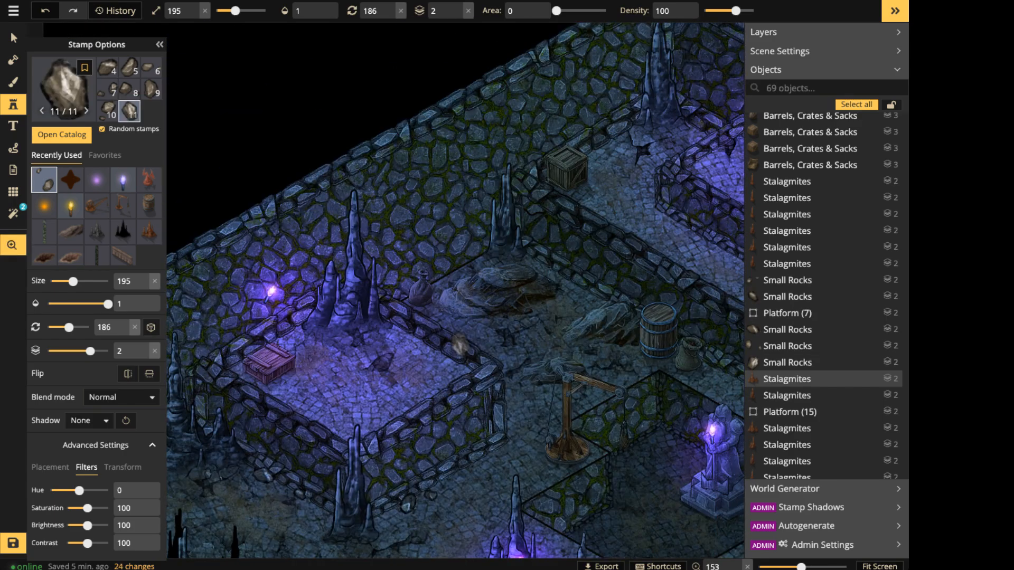
scroll(584, 288, "up", 2)
scroll(584, 287, "down", 3, "shift")
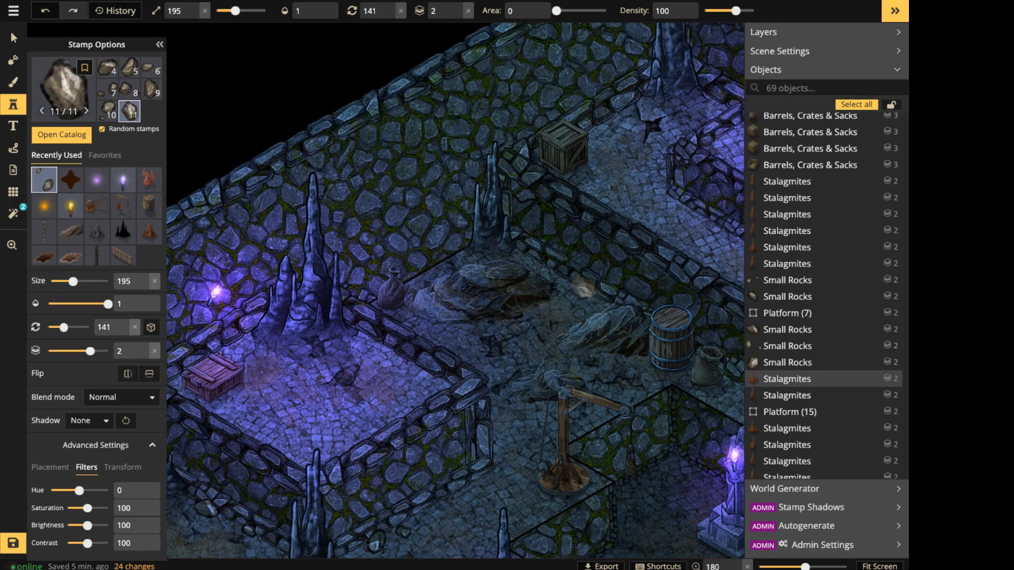
left_click(578, 304)
Place size 175 small rocks beside the open sack and near the far wall's stalagmites, turning the second to rotation 126.
middle_click_drag(579, 303, 198, 235)
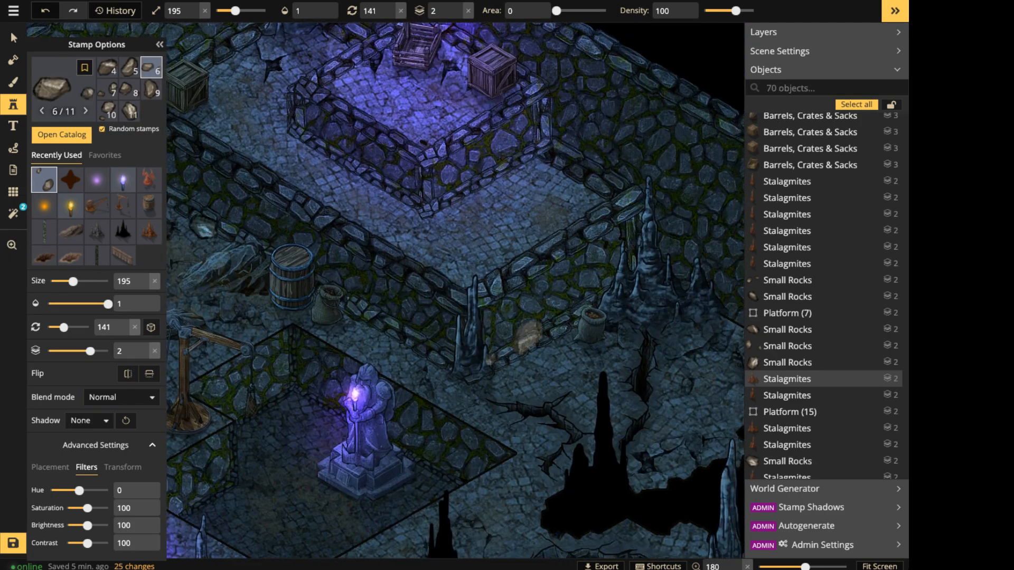
scroll(536, 357, "down", 2, "alt")
left_click(532, 355)
middle_click_drag(687, 393, 476, 390)
scroll(537, 334, "down", 1, "shift")
left_click(537, 326)
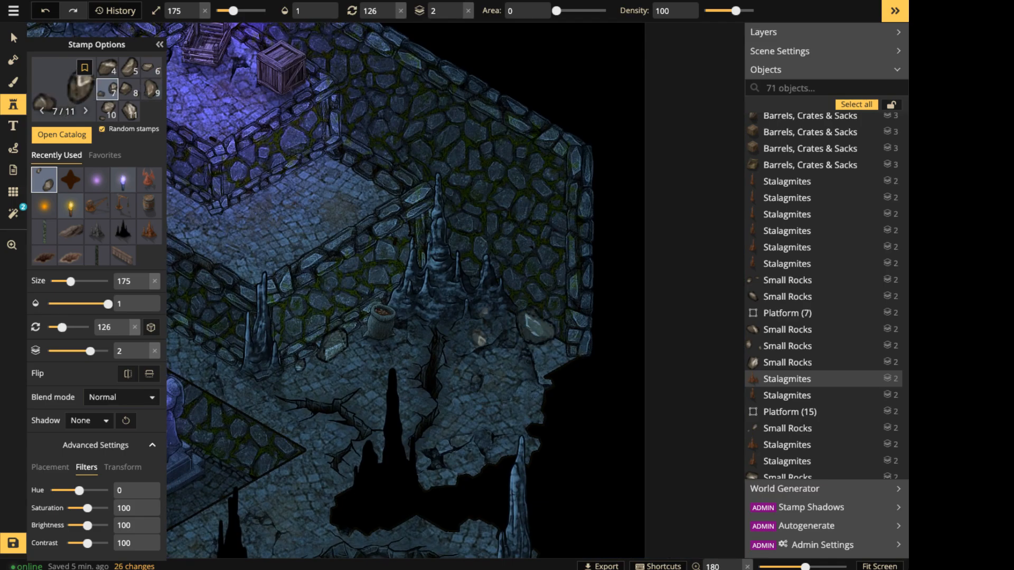
middle_click_drag(391, 332, 654, 57)
middle_click_drag(266, 273, 561, 278)
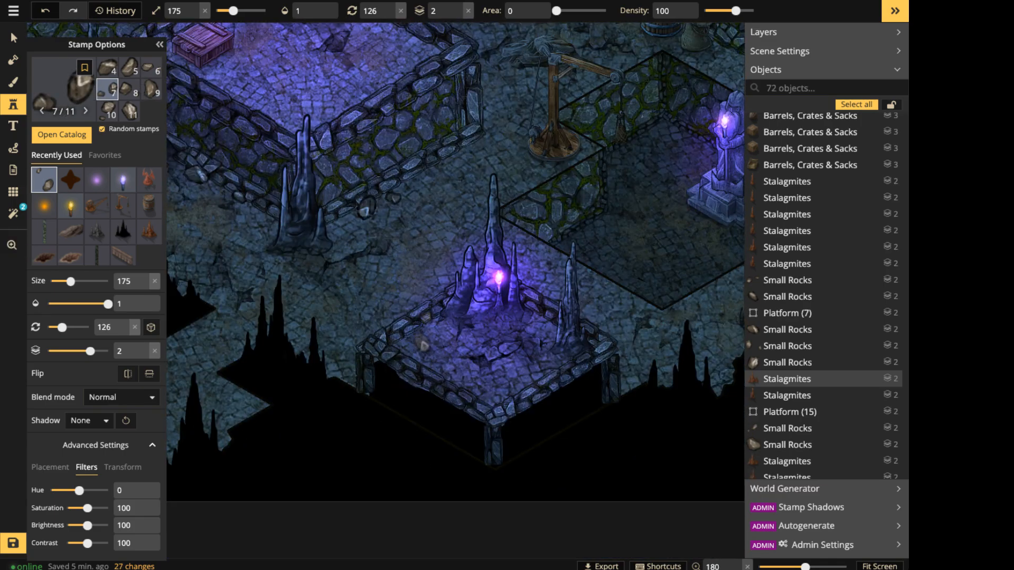
Place size 175 small rocks on the torch-lit corner platform and beside the lone stalagmite below the chest platform, turning the second to rotation 186.
scroll(425, 346, "up", 2, "shift")
left_click(303, 272)
middle_click_drag(304, 272, 599, 379)
scroll(547, 319, "up", 2, "shift")
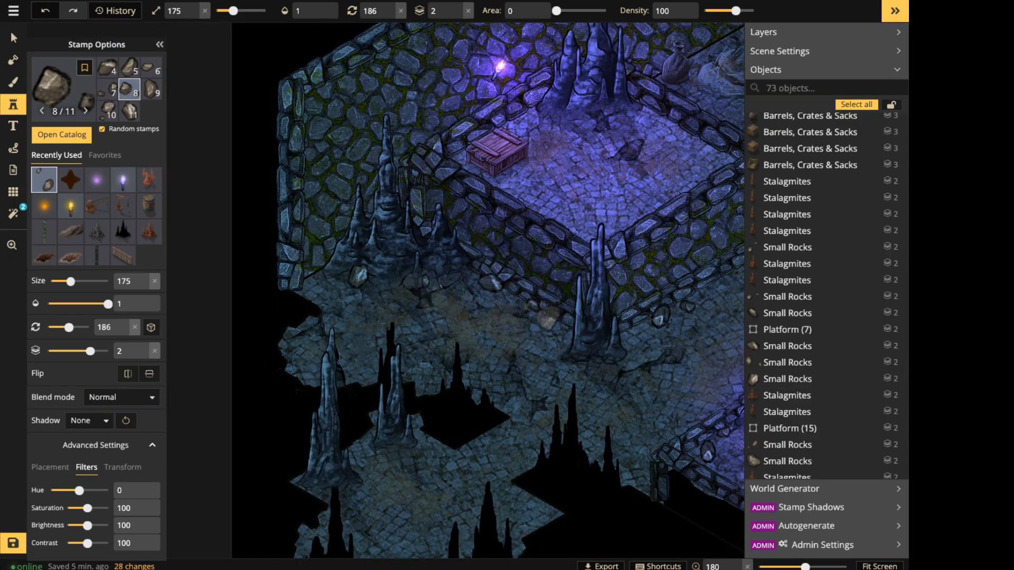
left_click(547, 319)
middle_click_drag(425, 440, 423, 315)
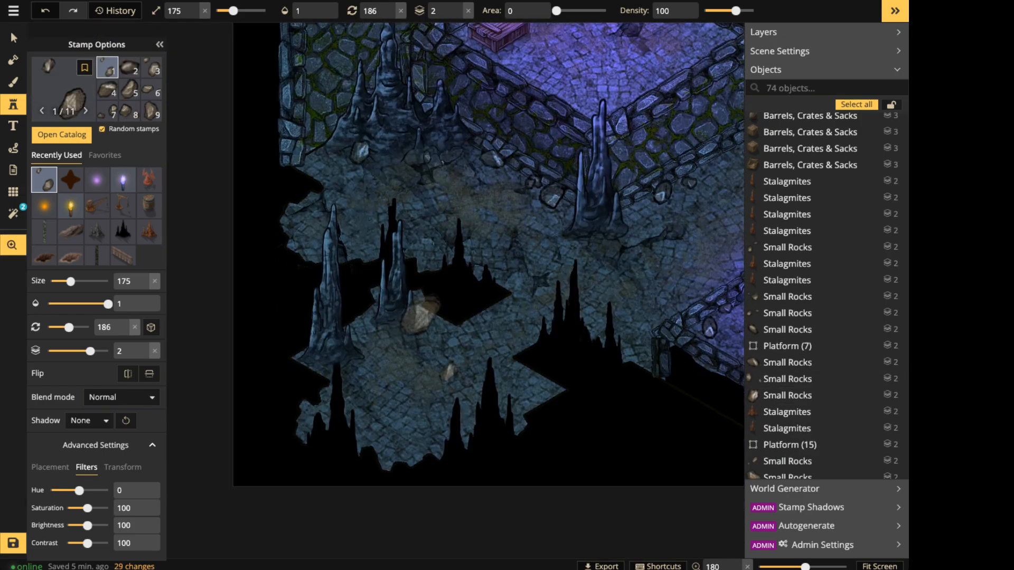
Place size 155 small rocks beside the twin ledge stalagmites at rotation 111 and along the wall near the wooden crane at rotation 201.
scroll(393, 337, "down", 3, "shift")
scroll(393, 340, "down", 2, "shift")
scroll(396, 340, "down", 2, "ctrl")
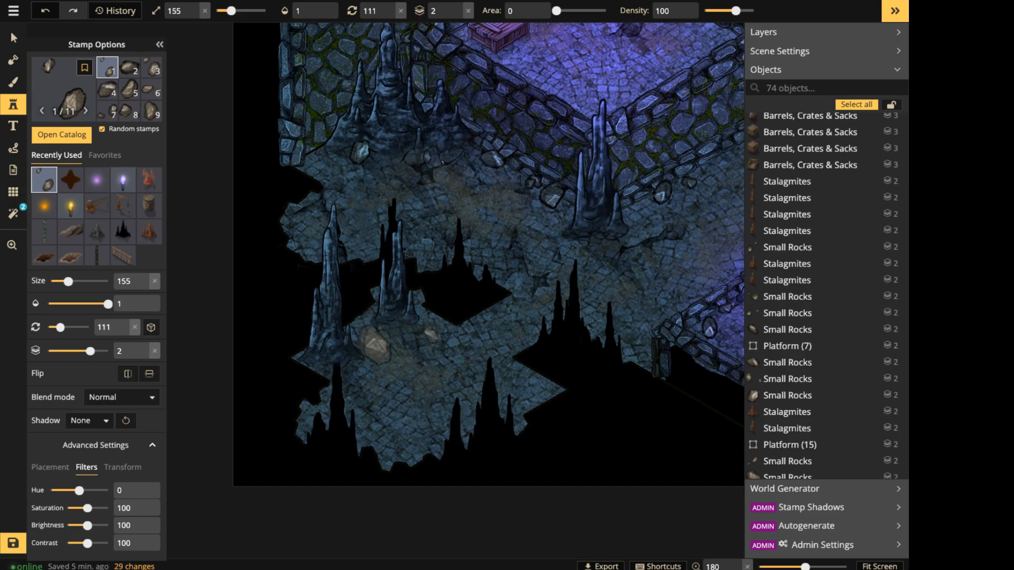
left_click(396, 339)
middle_click_drag(695, 241, 258, 277)
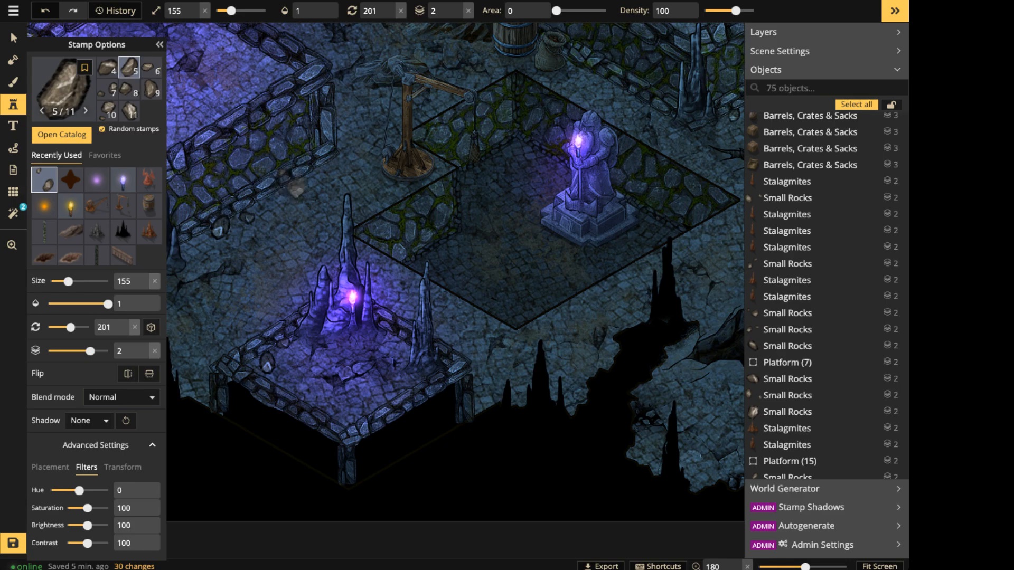
left_click(287, 182)
Place a size 85 small rock at rotation 141 next to the larger rock by the wall near the crane.
scroll(303, 254, "down", 5)
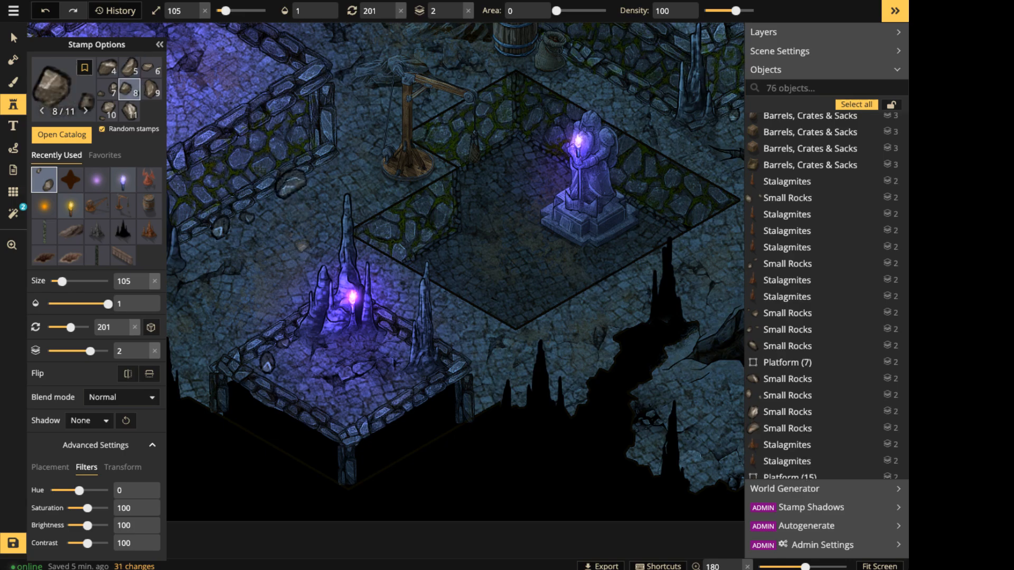
scroll(301, 243, "down", 4)
scroll(302, 240, "up", 3)
scroll(275, 214, "up", 4)
scroll(274, 214, "down", 4)
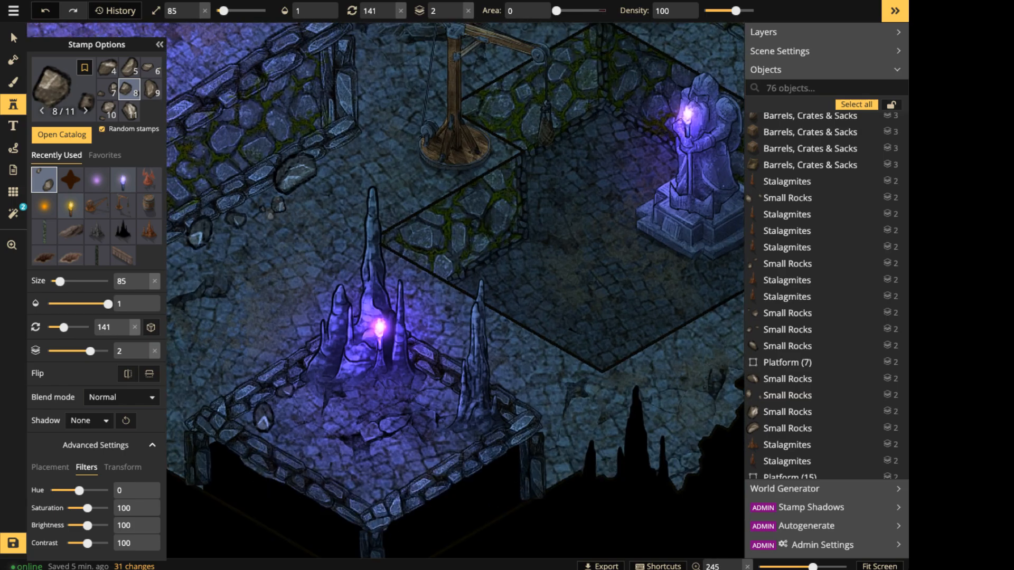
left_click(332, 178)
Place a size 65 small rock at rotation 141 on the floor in front of the lone stalagmite below the chest platform.
key("space")
left_click_drag(209, 213, 611, 198)
scroll(337, 235, "down", 4)
left_click(409, 256)
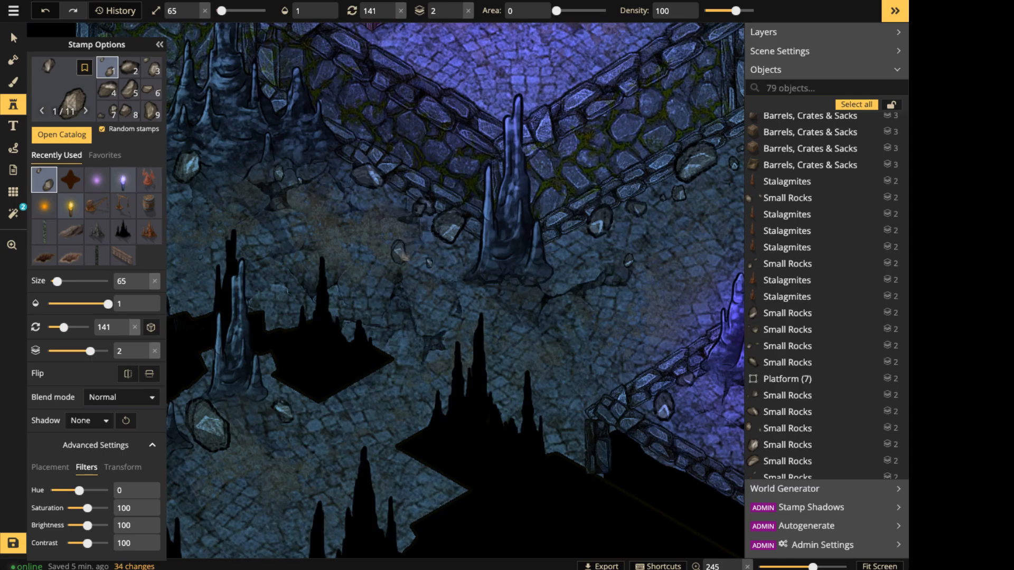
Scatter size 45 small rocks at rotation 141 along the foot of the large stalagmite cluster.
scroll(334, 197, "down", 4)
left_click(252, 208)
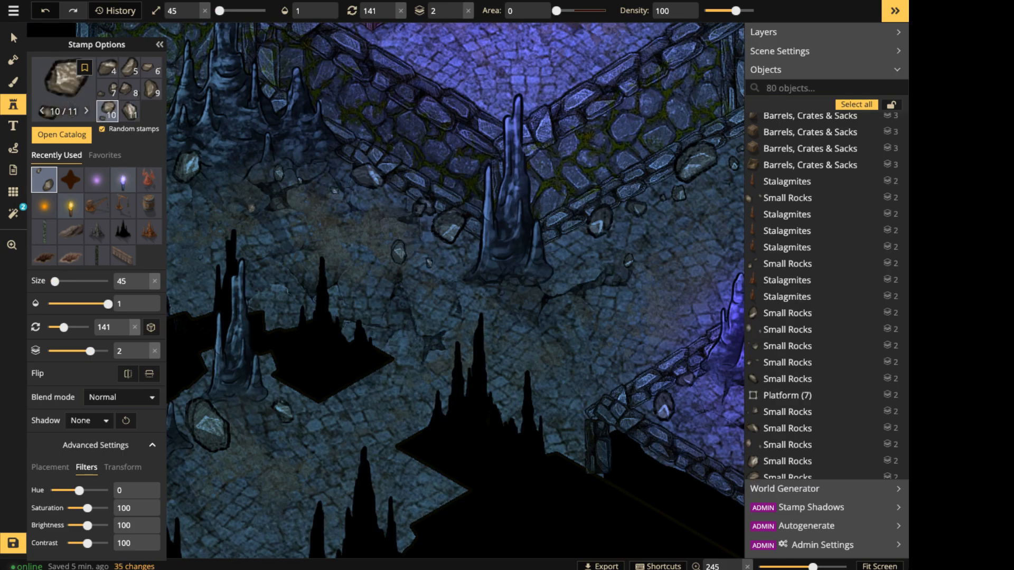
scroll(252, 208, "left", 3)
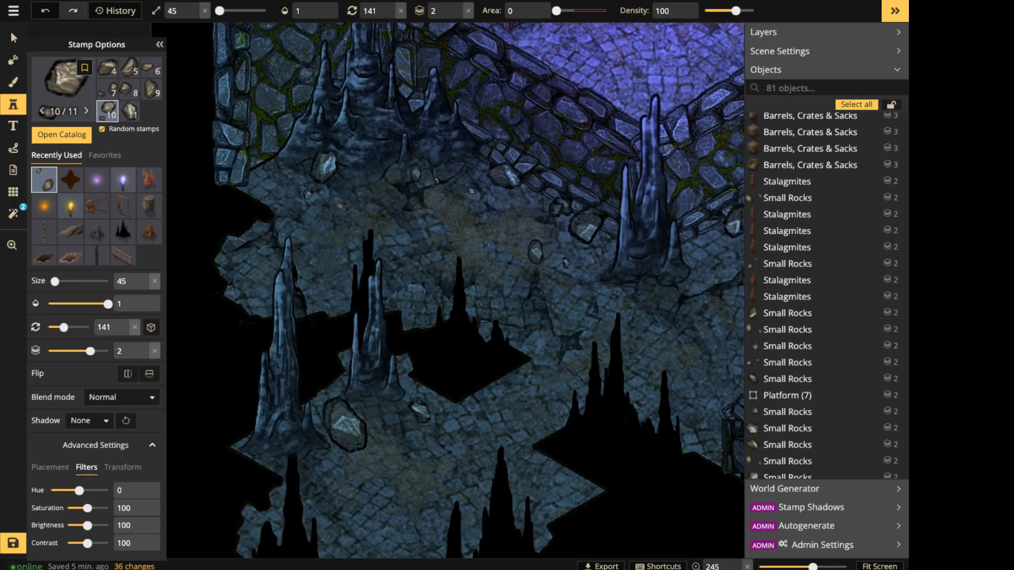
left_click(352, 195)
left_click(285, 200)
Place size 55 small rocks at rotation 111 near the stalagmite cluster and around the ledge stalagmites in front of it.
scroll(285, 182, "up", 2)
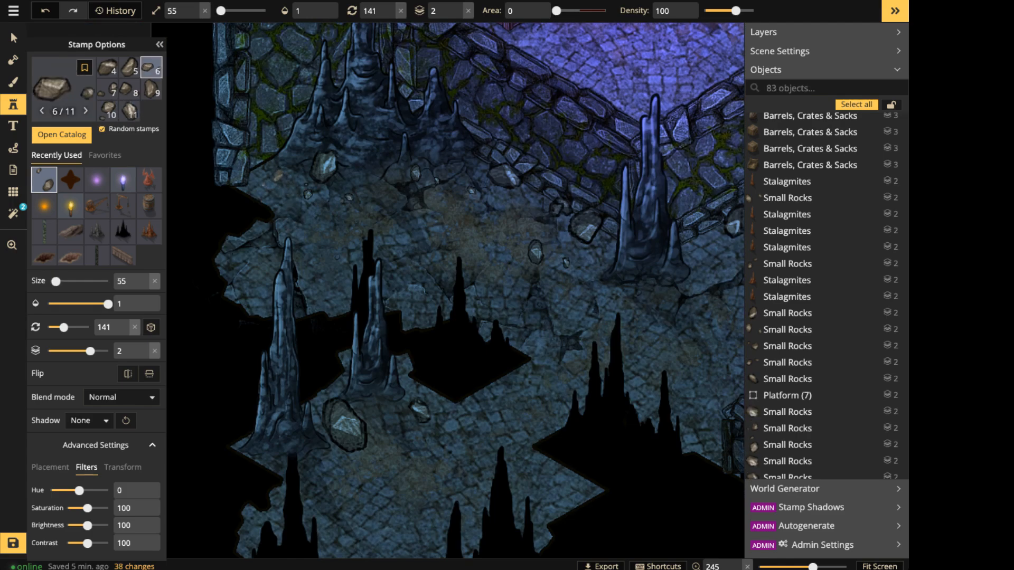
scroll(267, 172, "down", 3, "shift")
left_click(268, 170)
left_click(351, 426)
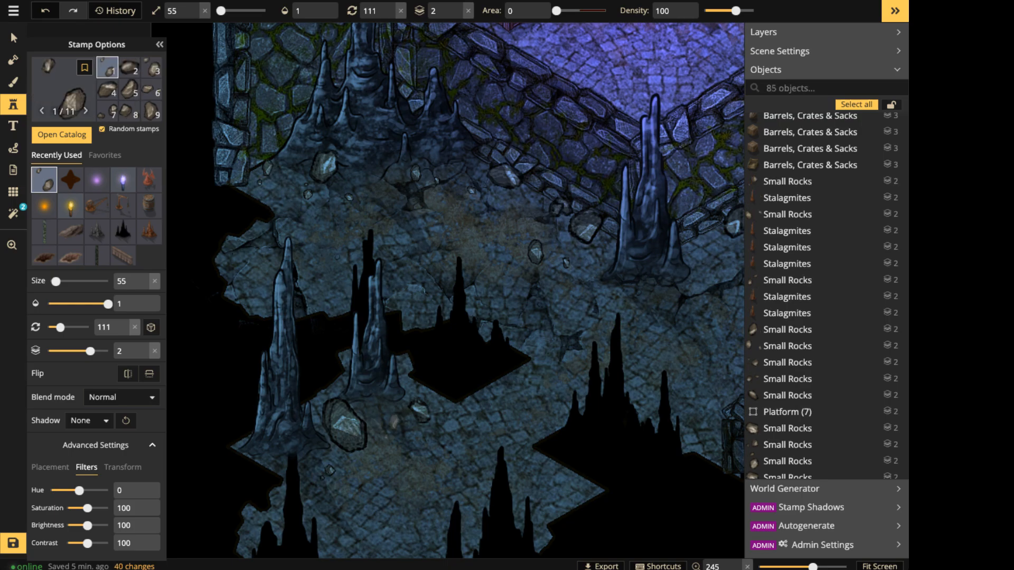
left_click(518, 459)
Scatter size 55 small rocks at rotation 111 on the floor between the two rock mounds near the barrel.
left_click_drag(560, 190, 369, 366)
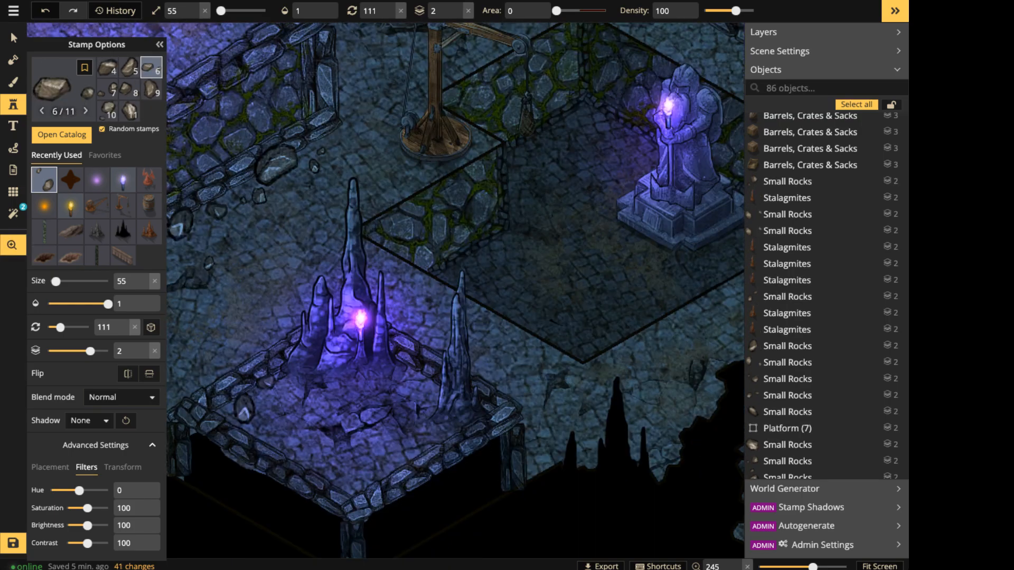
left_click_drag(516, 197, 392, 486)
left_click_drag(332, 233, 450, 273)
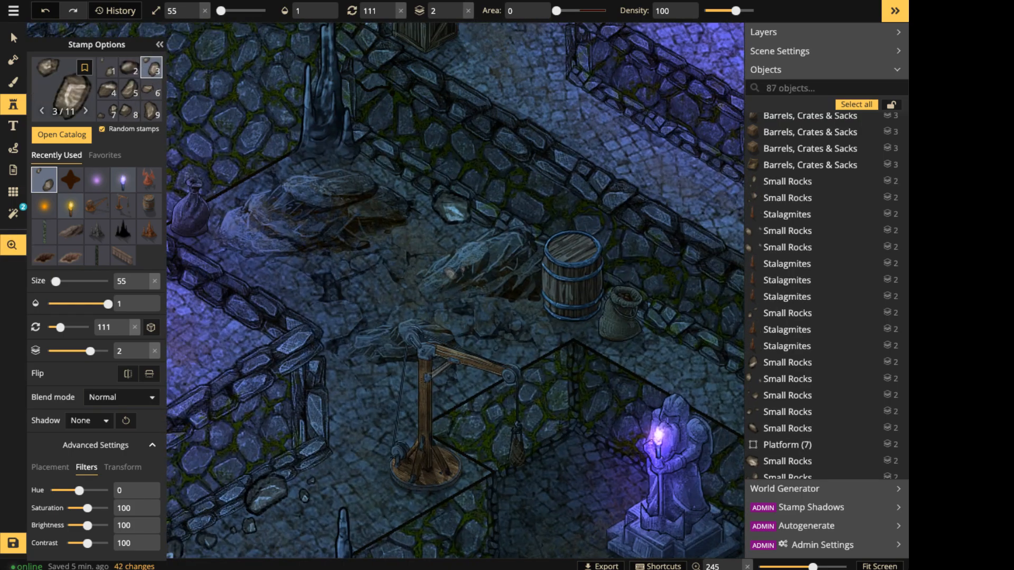
left_click(419, 232)
left_click(451, 238)
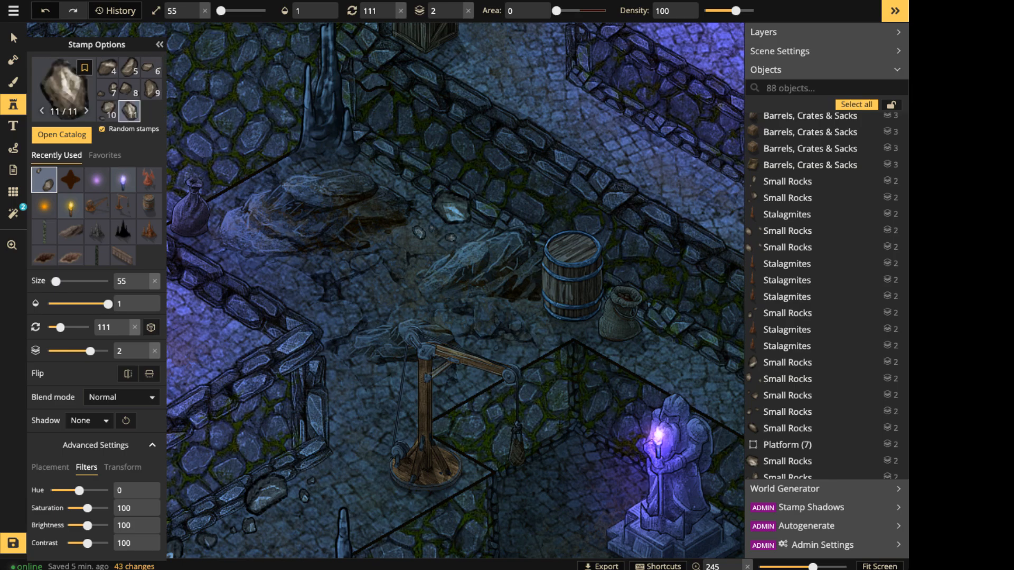
left_click(494, 232)
Add size 55 small rocks at rotation 111 around the wall-corner stalagmite and the large rock beside the open sack.
left_click_drag(494, 233, 302, 172)
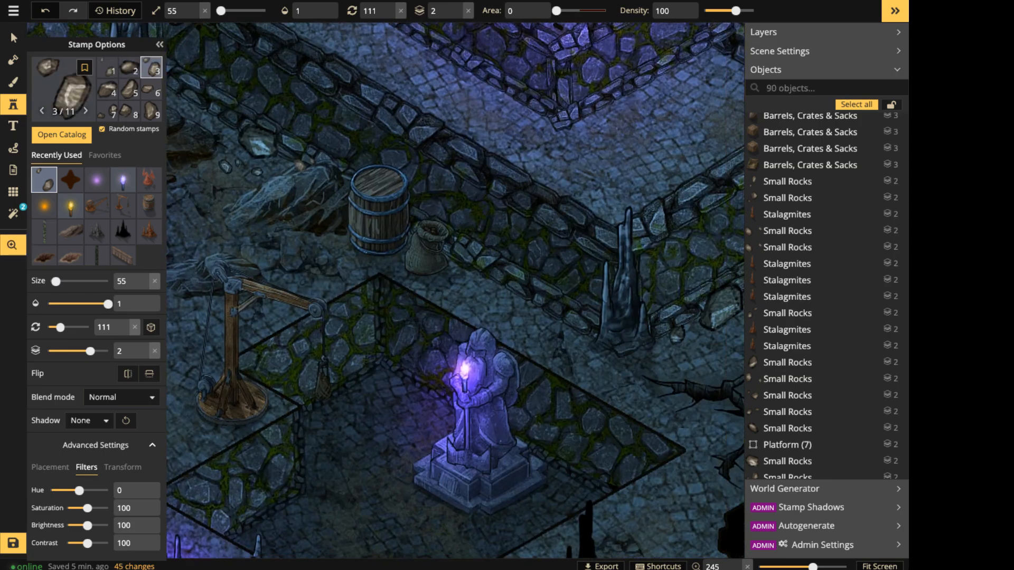
left_click_drag(534, 280, 317, 151)
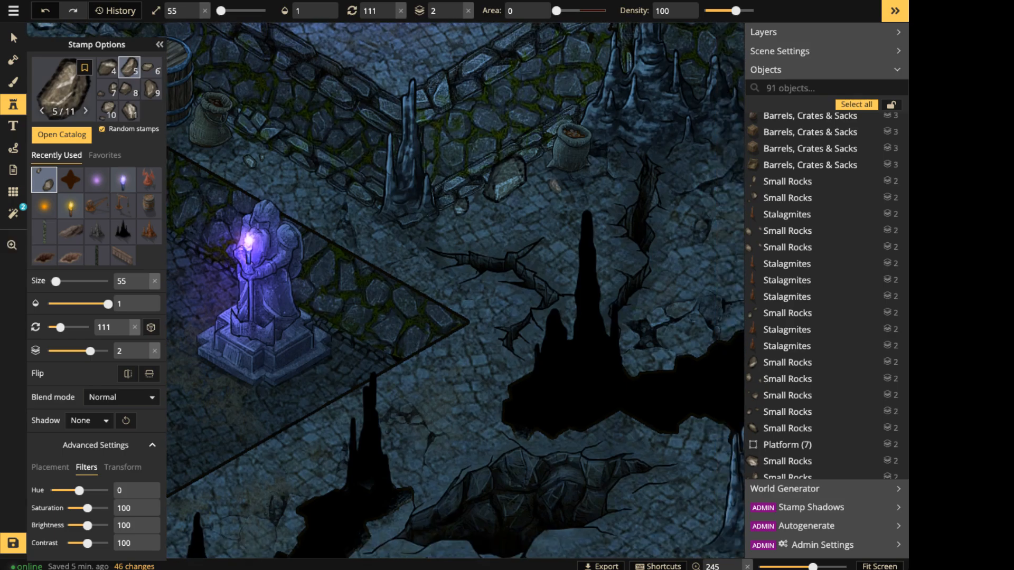
left_click(522, 209)
left_click(478, 231)
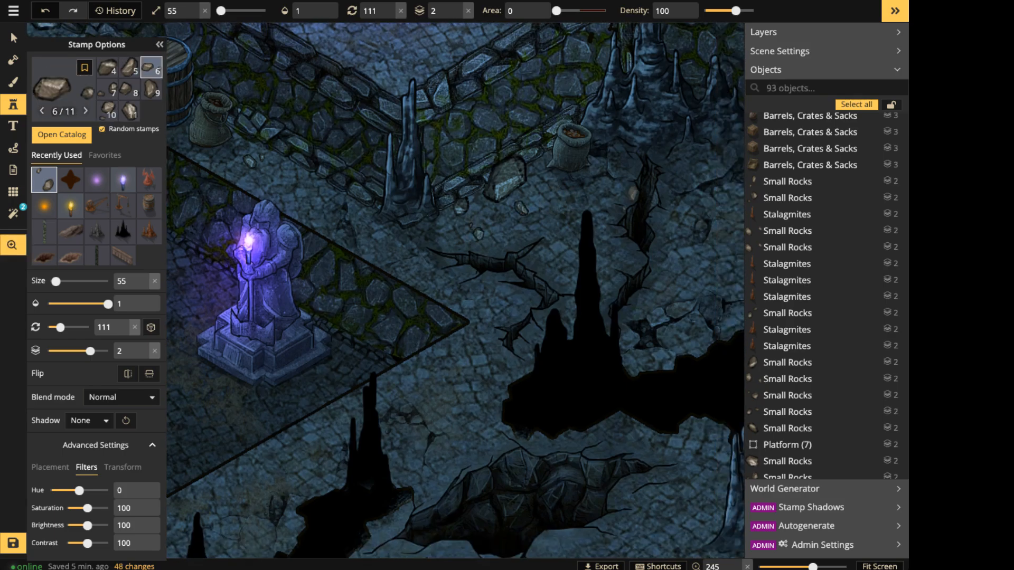
Place size 55 small rocks at rotation 111 on the floor between the long crack and the cave's outer edge.
left_click_drag(633, 192, 401, 194)
left_click(519, 209)
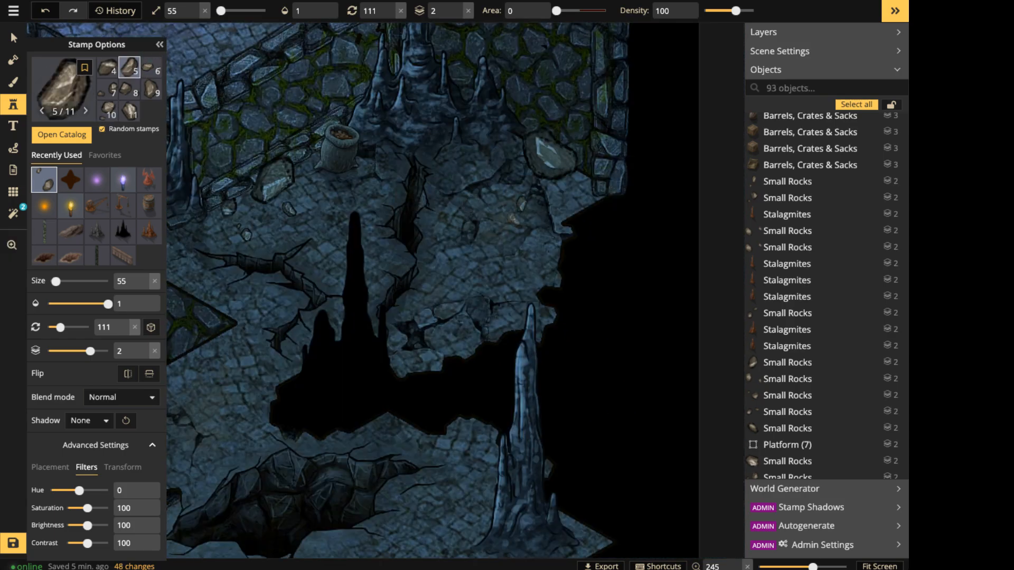
left_click(421, 257)
Reduce the small rock stamp to size 25 and scatter pebbles across the floor beyond the long crack.
key("bracketleft")
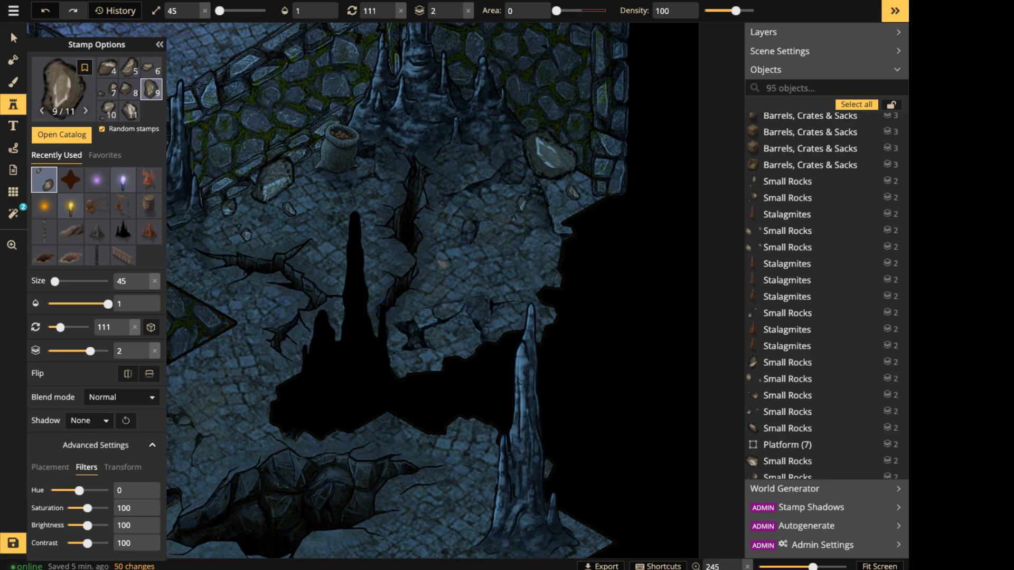
left_click(480, 243)
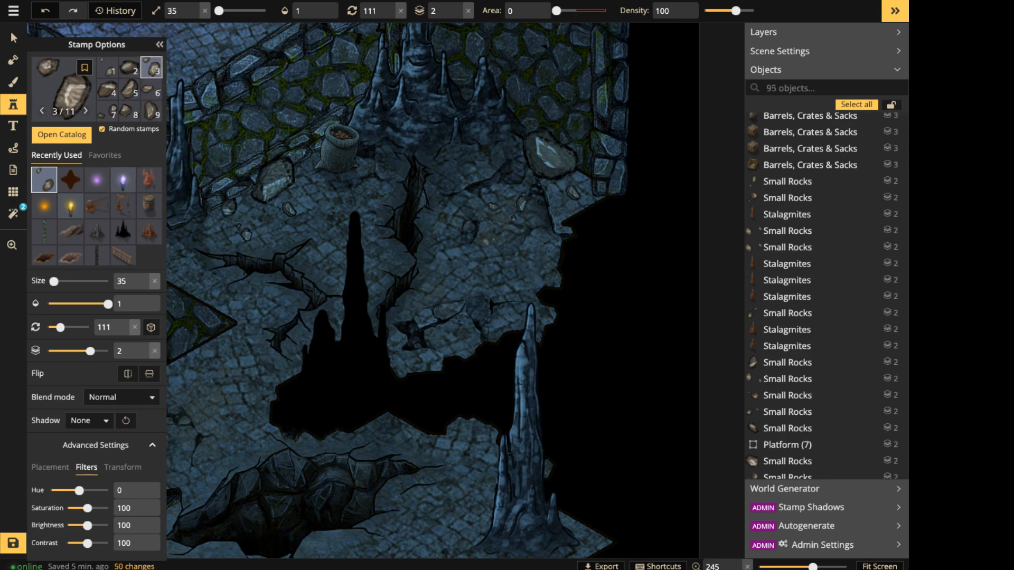
key("bracketleft")
left_click(473, 252)
left_click(500, 249)
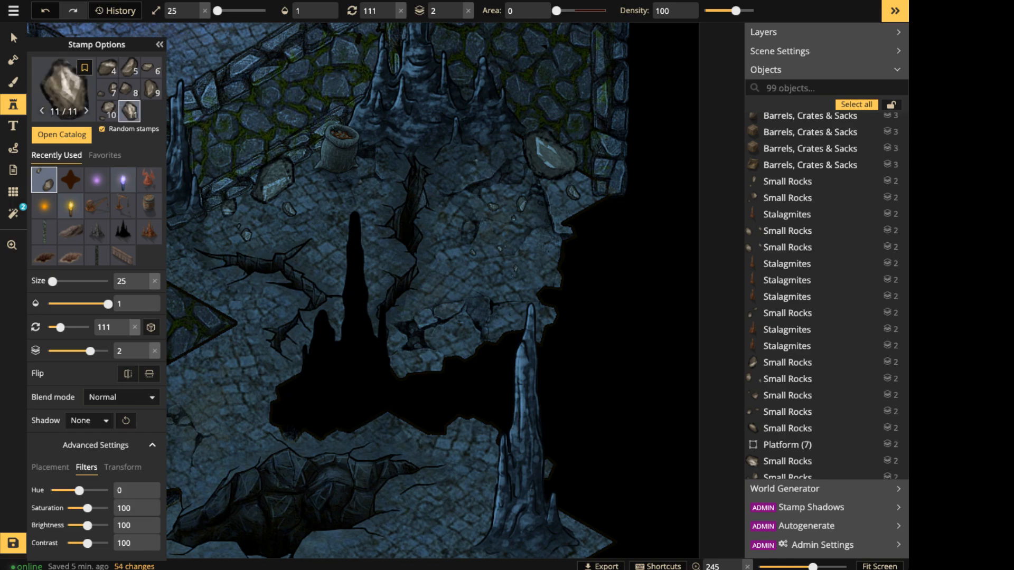
left_click(516, 268)
left_click(475, 160)
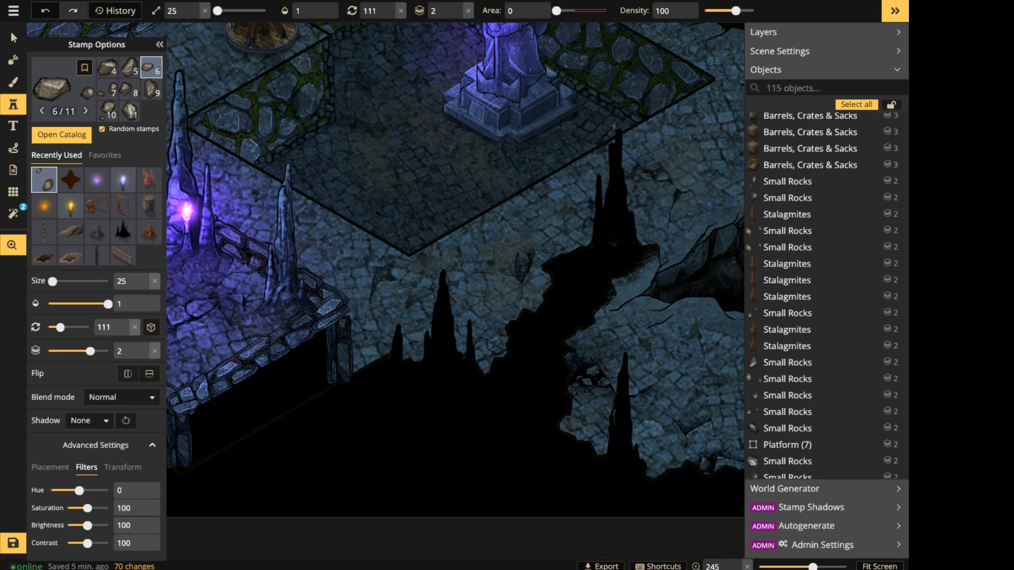
Scatter size 25 pebbles at rotation 111 on the torch-lit platform and across the floor below the chest platform.
left_click_drag(227, 295, 677, 208)
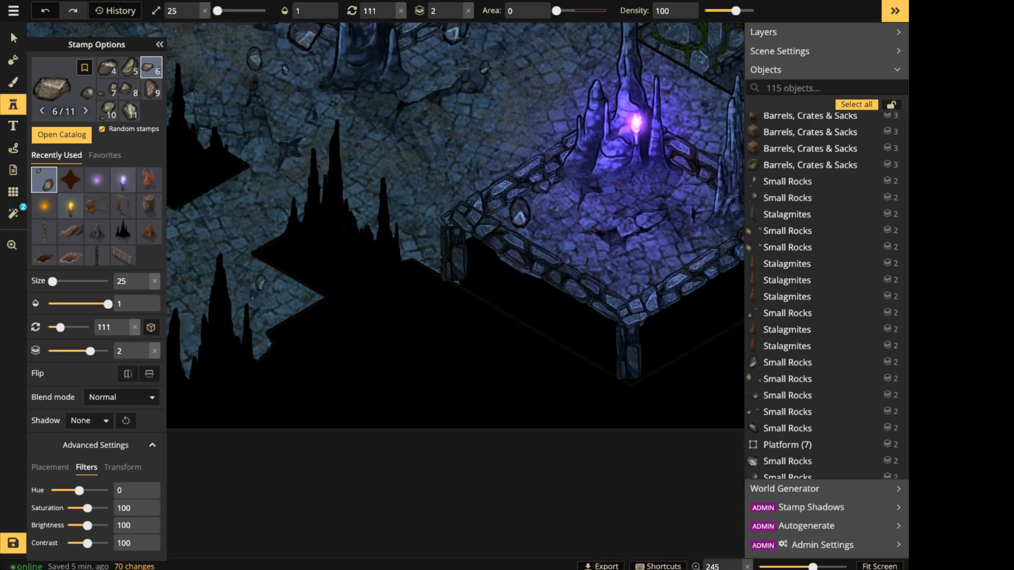
left_click(554, 236)
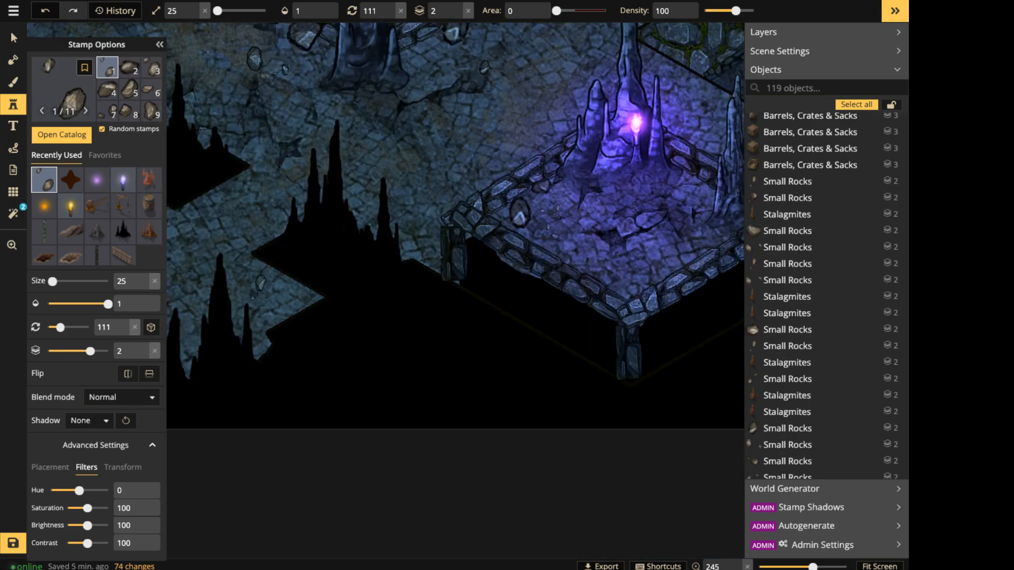
left_click(280, 85)
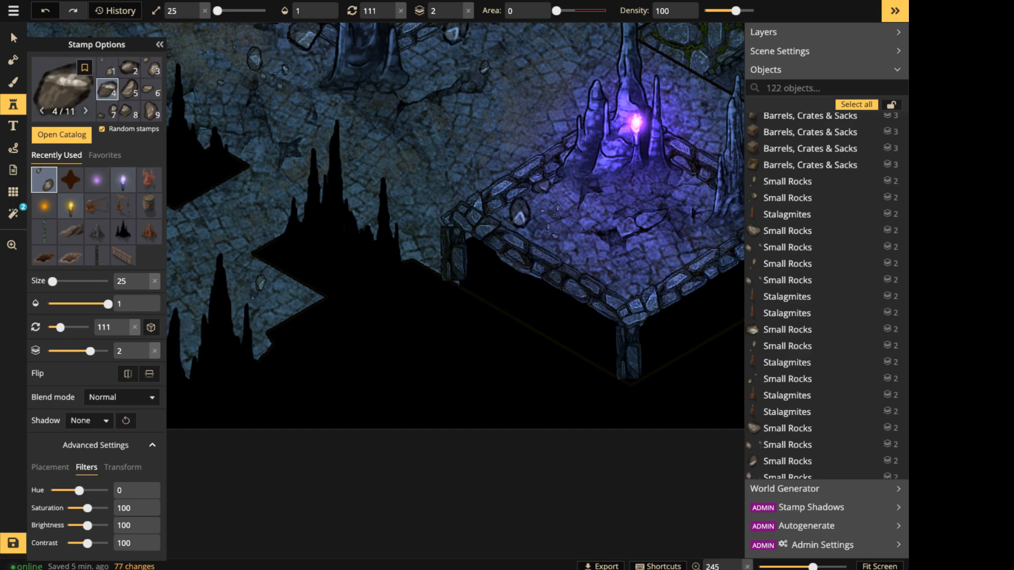
left_click(285, 84)
left_click_drag(285, 106, 613, 348)
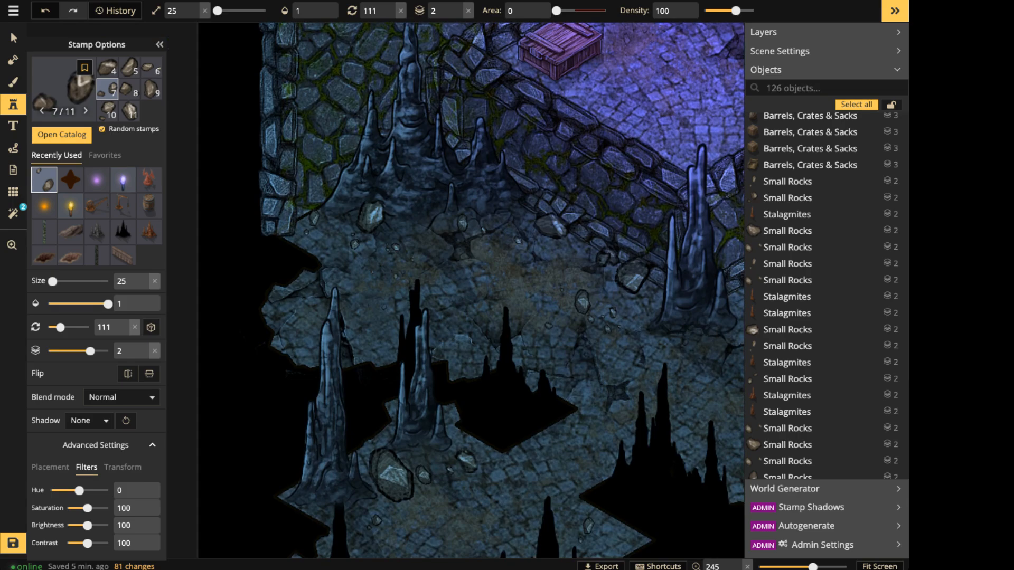
left_click(613, 338)
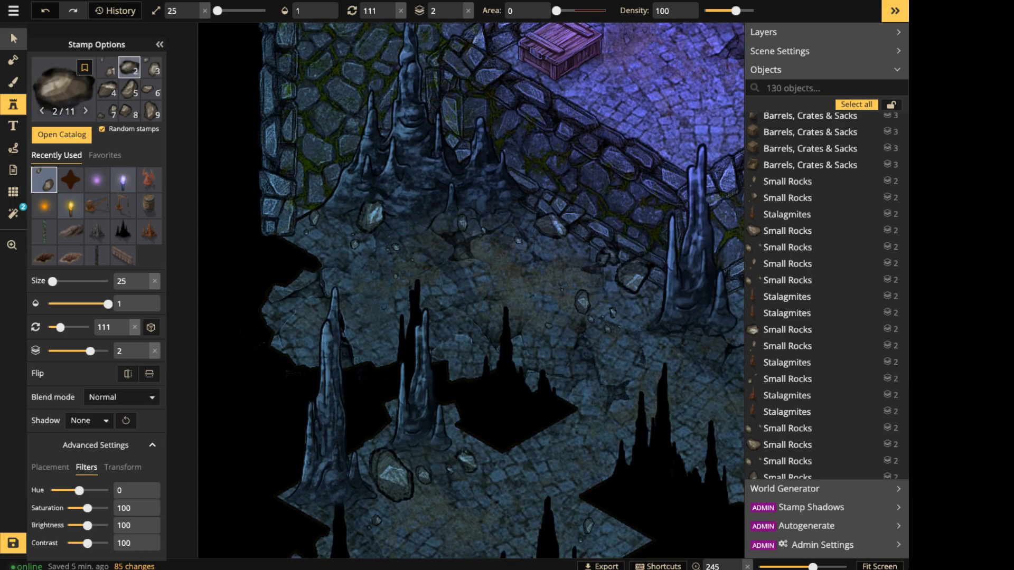
Select all small rock stamps on the map, starting from the rock at the foot of the large stalagmite cluster.
left_click(14, 38)
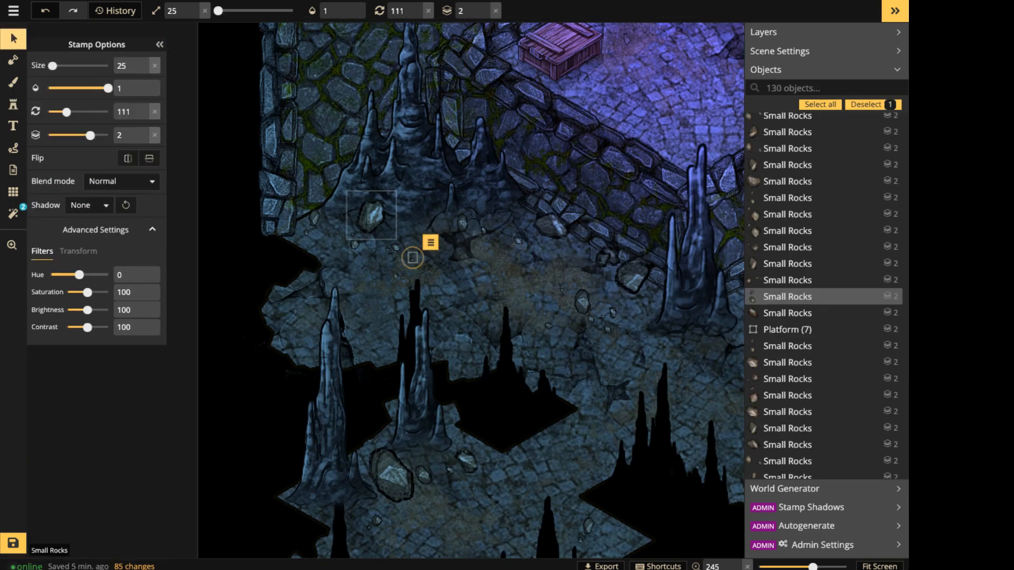
left_click(371, 214)
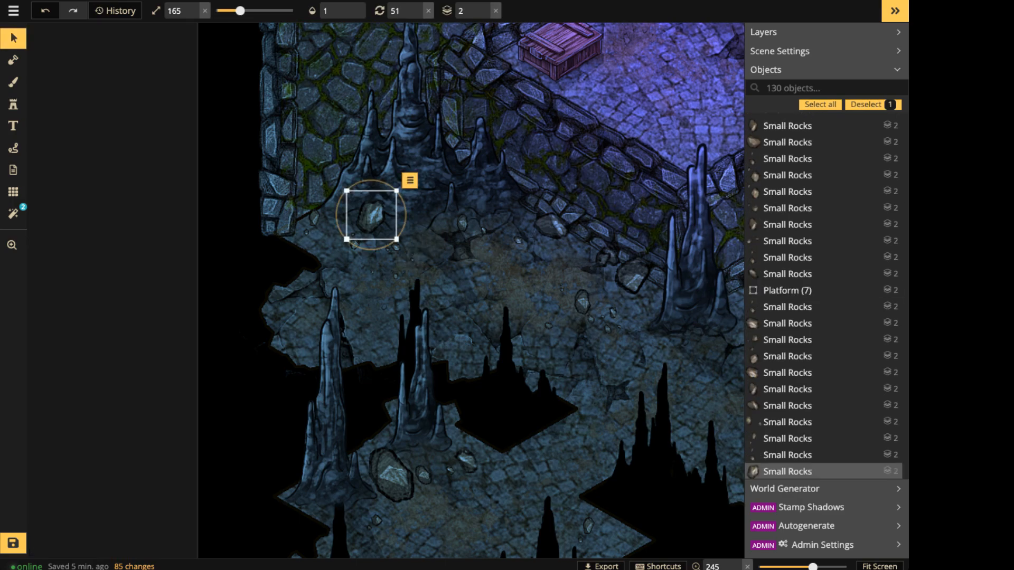
left_click(410, 180)
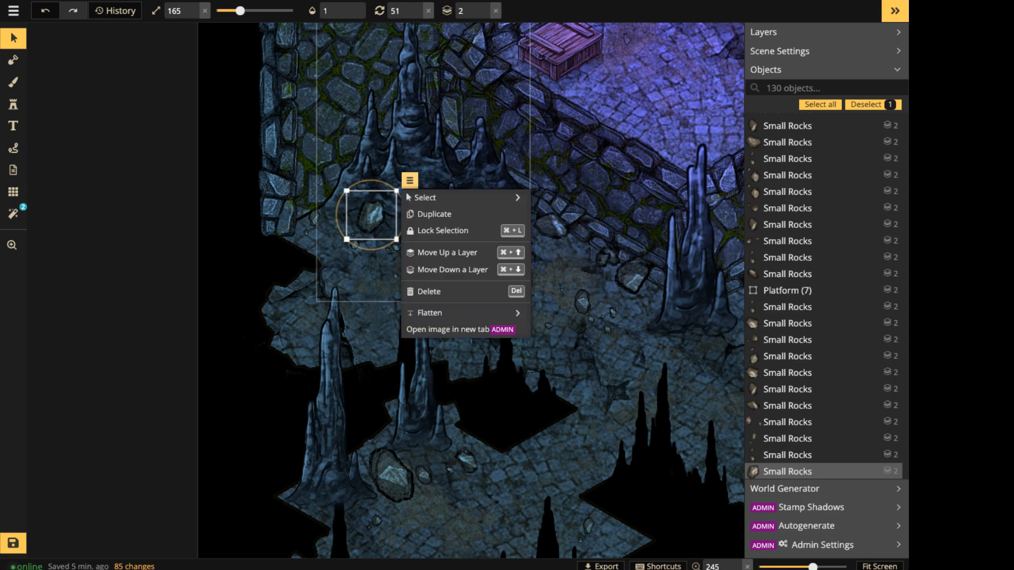
mouse_move(449, 198)
left_click(581, 214)
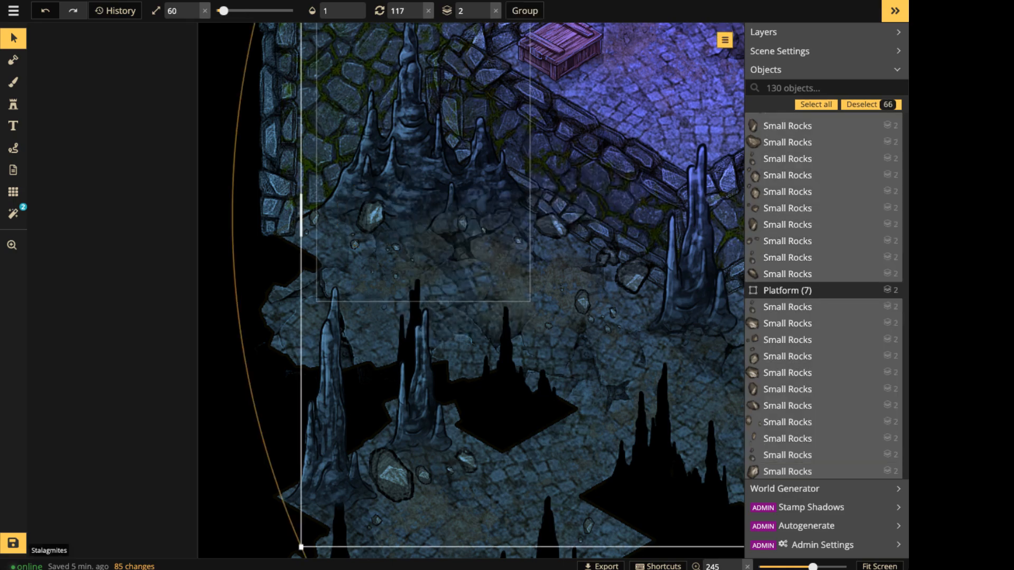
Examine the selected rocks across the whole map, and select only the large rock beside the open sack.
scroll(488, 207, "down", 7)
left_click_drag(488, 207, 201, 205)
scroll(394, 189, "down", 3)
left_click_drag(394, 188, 270, 289)
scroll(521, 238, "up", 3)
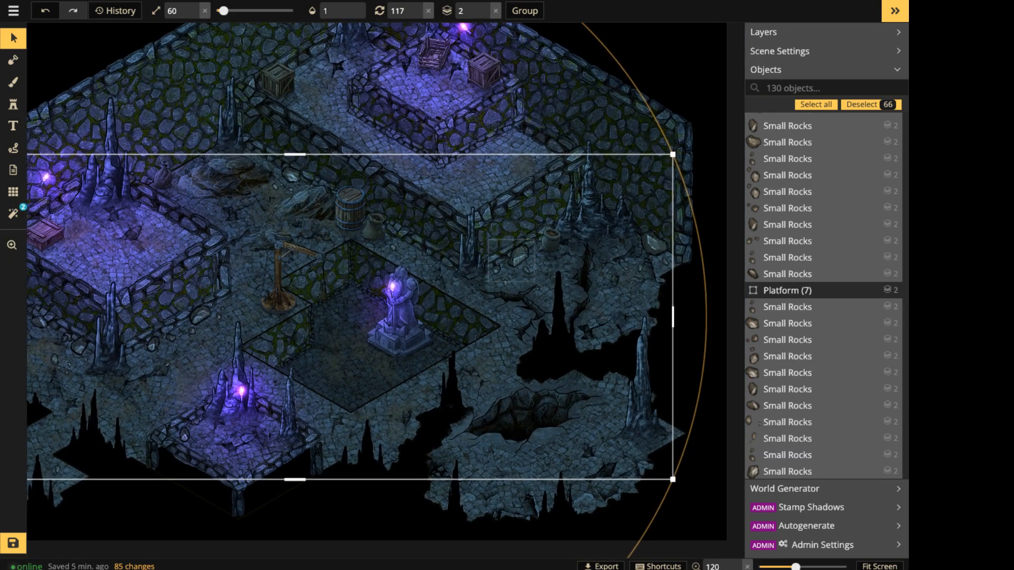
left_click(511, 261)
scroll(524, 138, "up", 4)
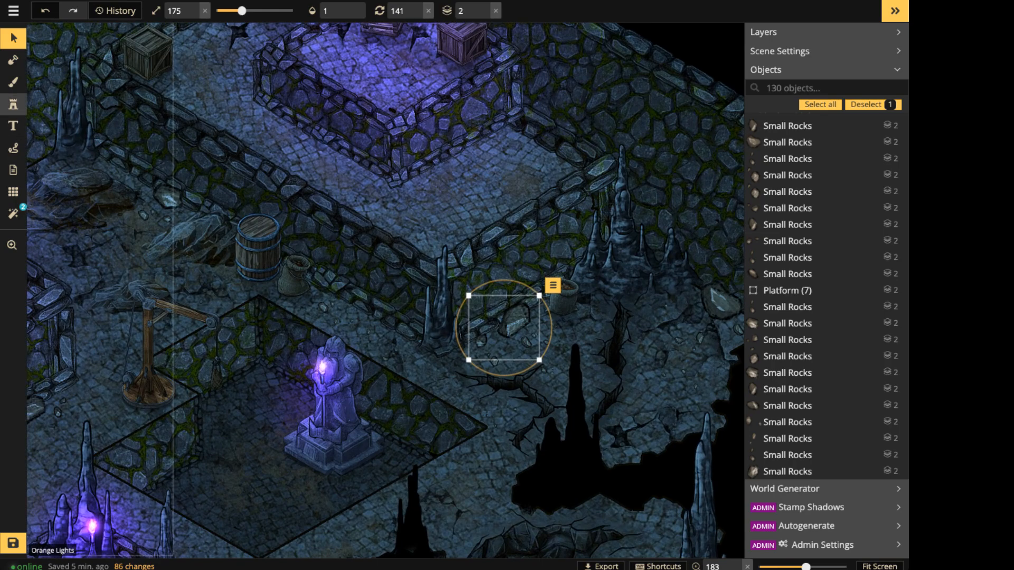
Place a size 175 small rock at rotation 201 in the corner of the raised ledge below the torch-lit platform.
left_click(13, 104)
scroll(445, 131, "up", 4)
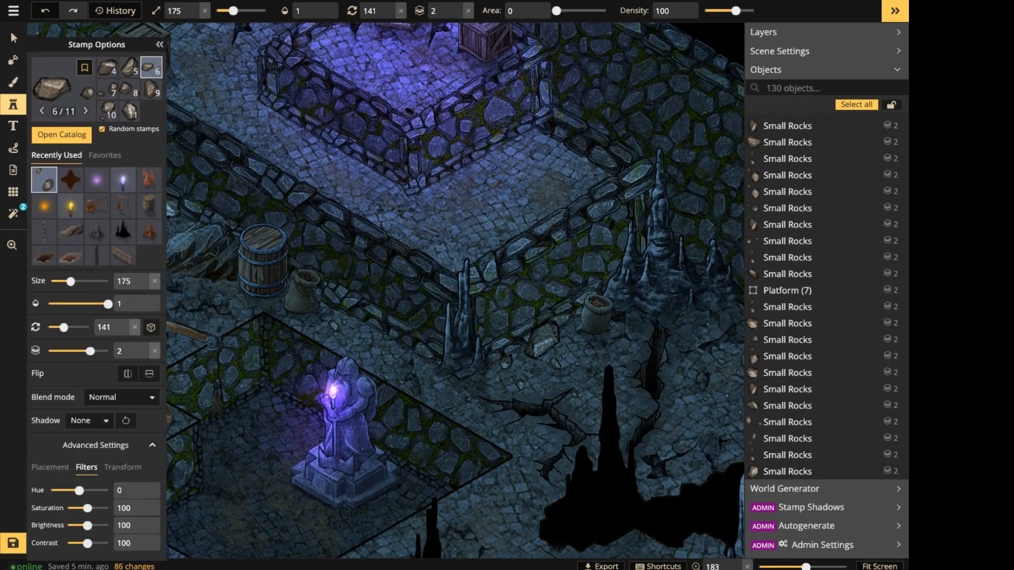
key("r")
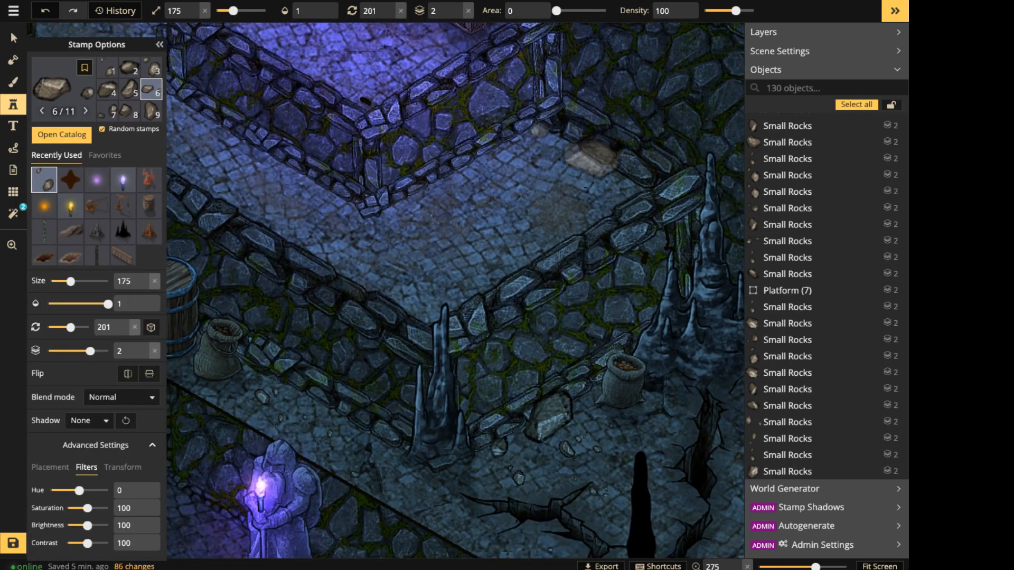
key("r")
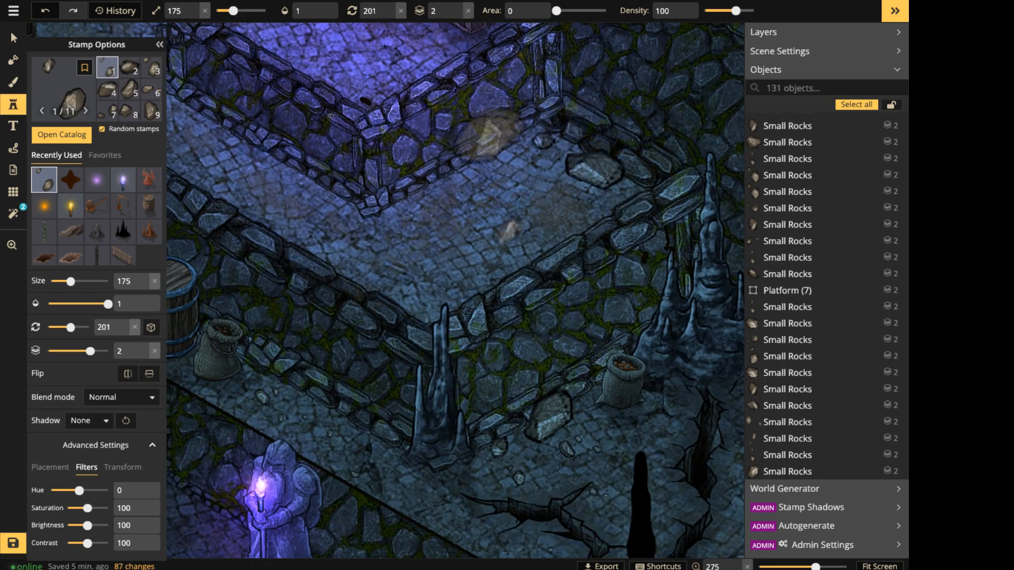
Reduce the small rock stamp to size 105 and place it at rotation 171 on the torch-lit platform near the open crate.
key("bracketleft")
key("bracketleft")
key("bracketleft")
key("bracketleft")
key("space")
left_click_drag(377, 74, 473, 270)
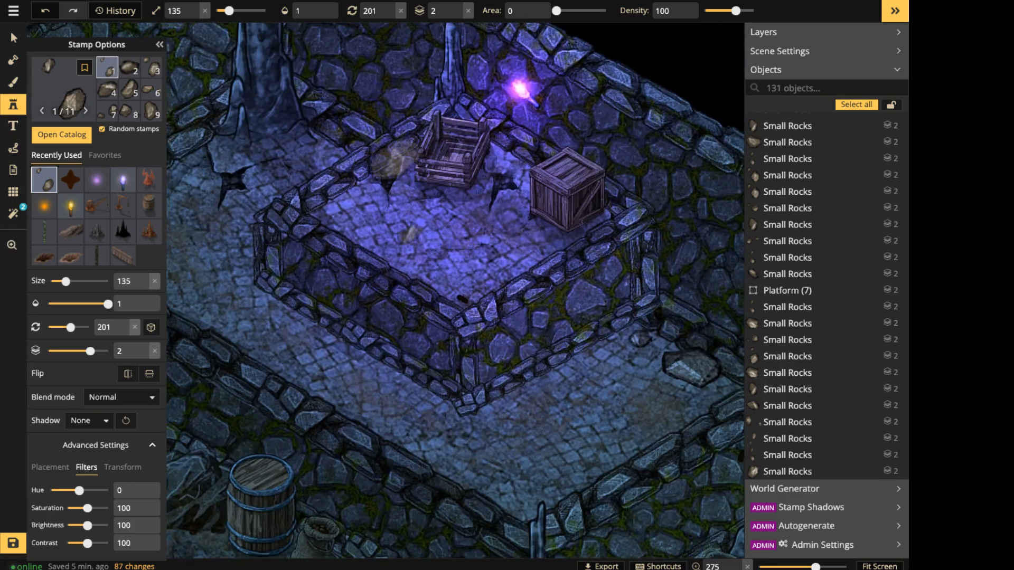
scroll(394, 204, "down", 3, "shift")
scroll(369, 215, "down", 2, "alt")
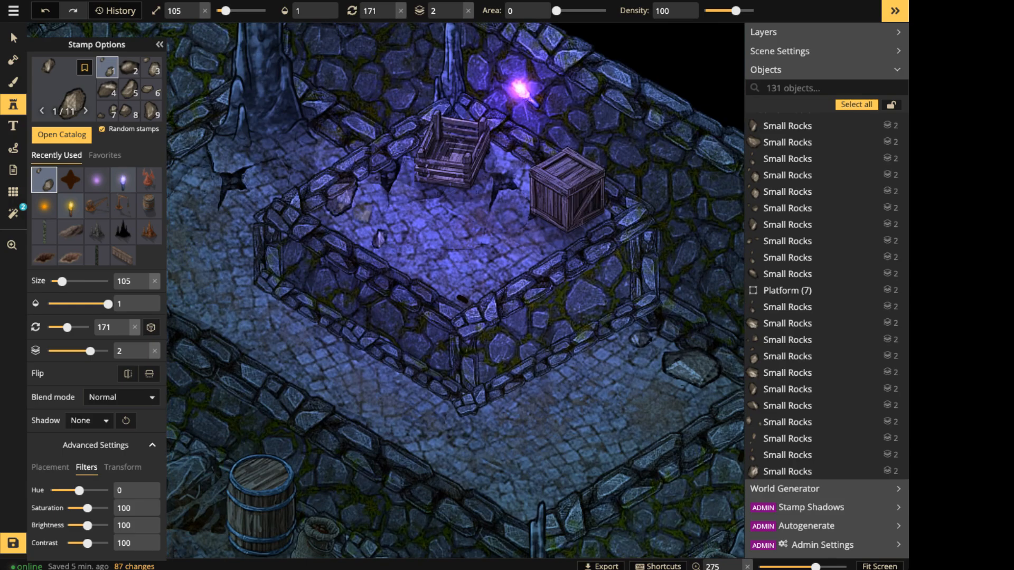
left_click(389, 238)
Select the new rock on the torch-lit platform and move it to layer 3.
left_click(389, 238, "ctrl")
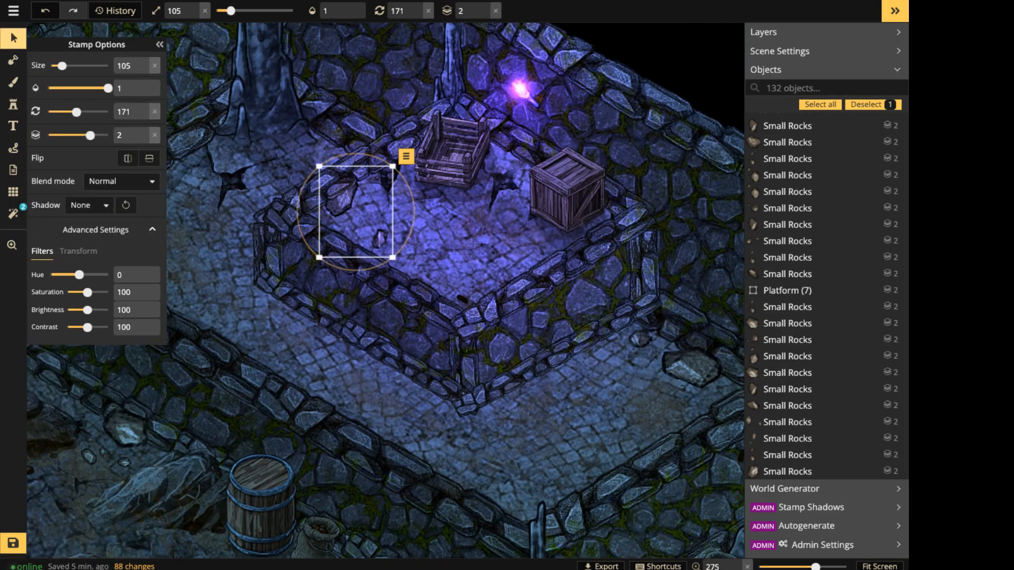
left_click(485, 7)
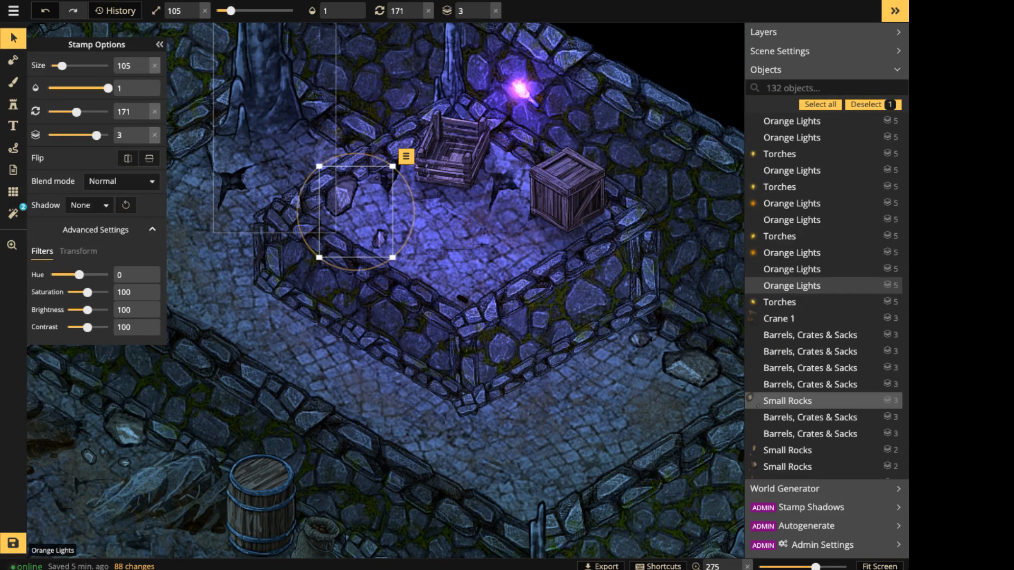
key("Escape")
Stamp size 105 small rocks on layer 3 by the star-shaped crack, near the ledge crate and on the torch-lit platform, varying the rotation.
left_click(13, 104)
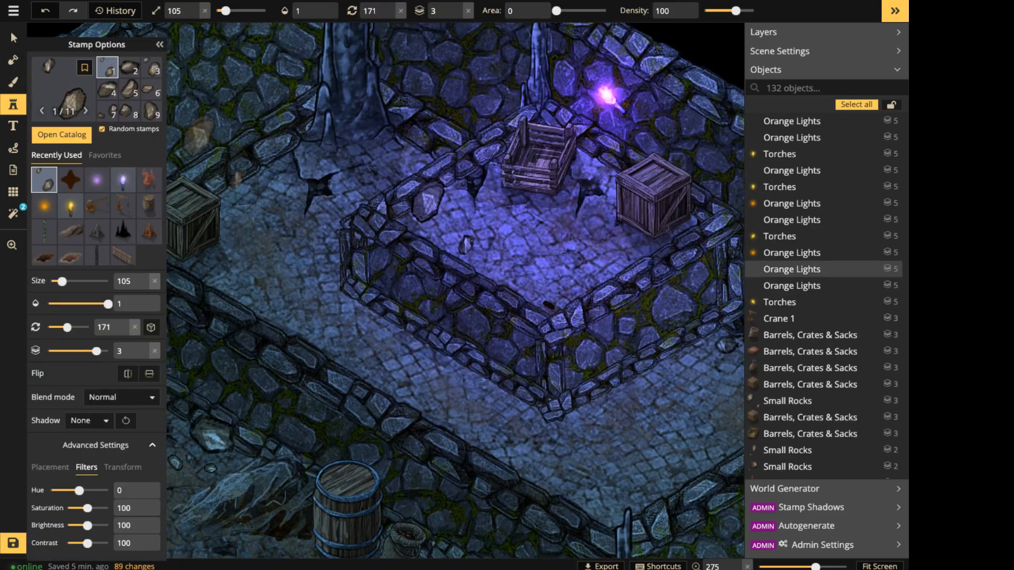
scroll(369, 158, "down", 4, "alt")
scroll(338, 150, "up", 1, "alt")
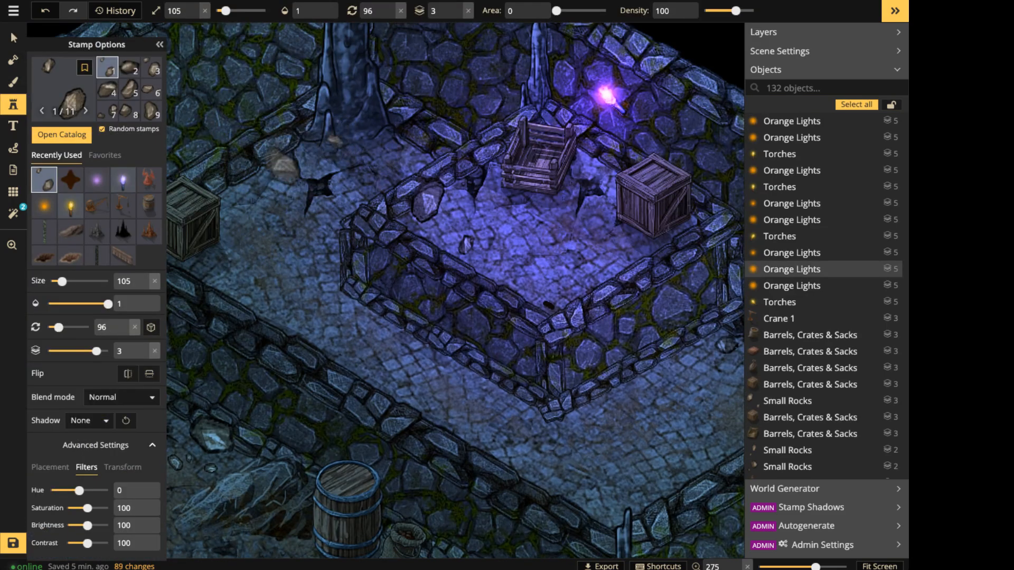
scroll(282, 167, "down", 6, "alt")
left_click(269, 178)
scroll(404, 151, "up", 5, "alt")
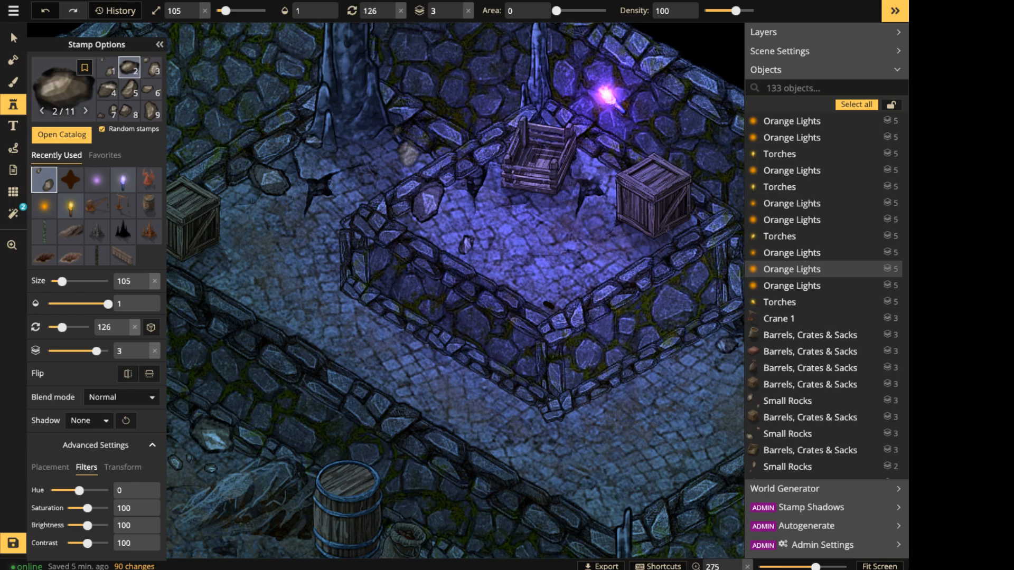
left_click(331, 168)
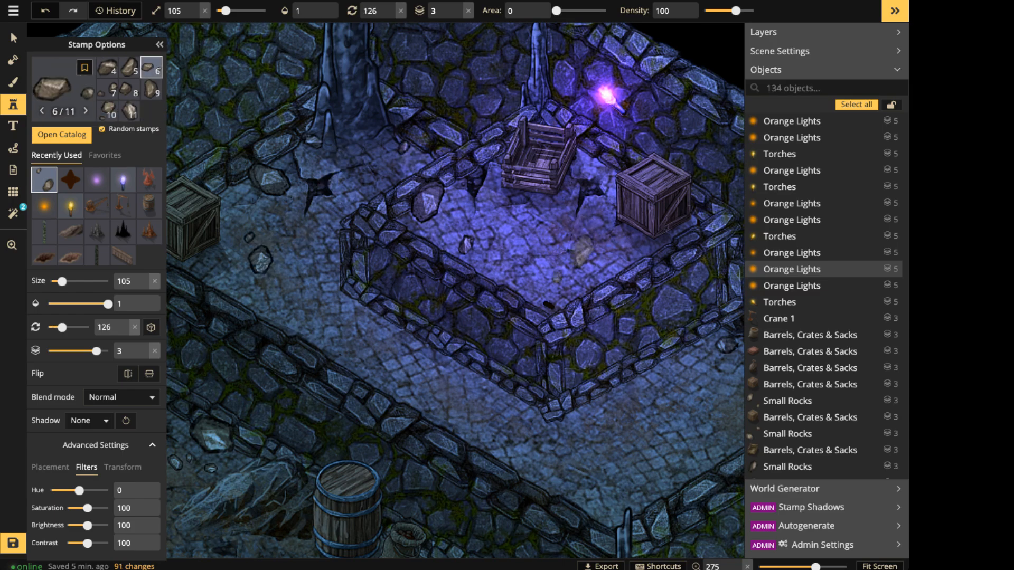
scroll(581, 253, "up", 1, "alt")
left_click(580, 258)
Scatter size 75 small rocks at rotation 141 beside the large rock on the ledge and on the torch-lit platform.
key("space")
left_click_drag(689, 262, 369, 165)
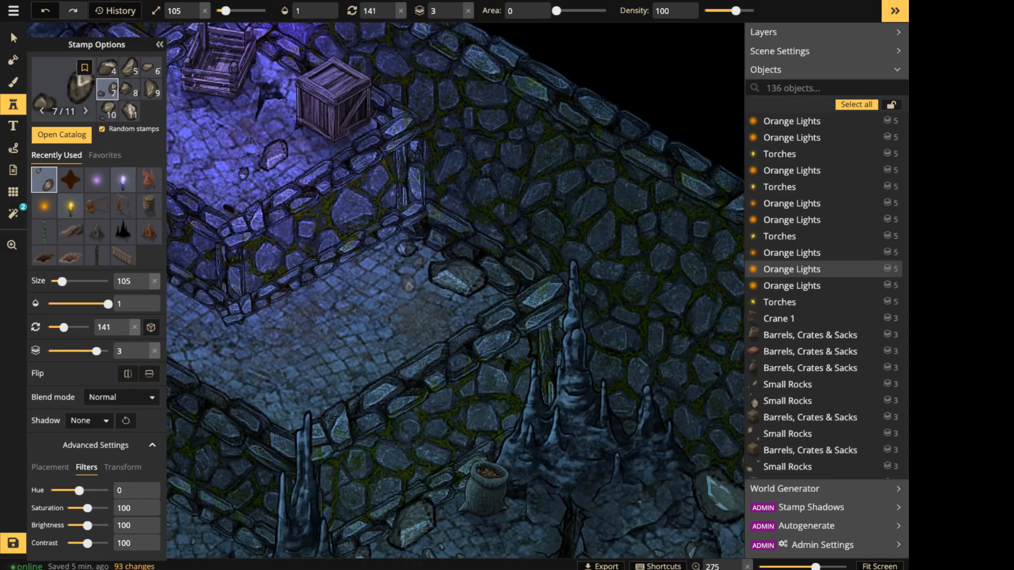
scroll(415, 291, "down", 3, "shift")
left_click(416, 280)
left_click(376, 277)
left_click(371, 303)
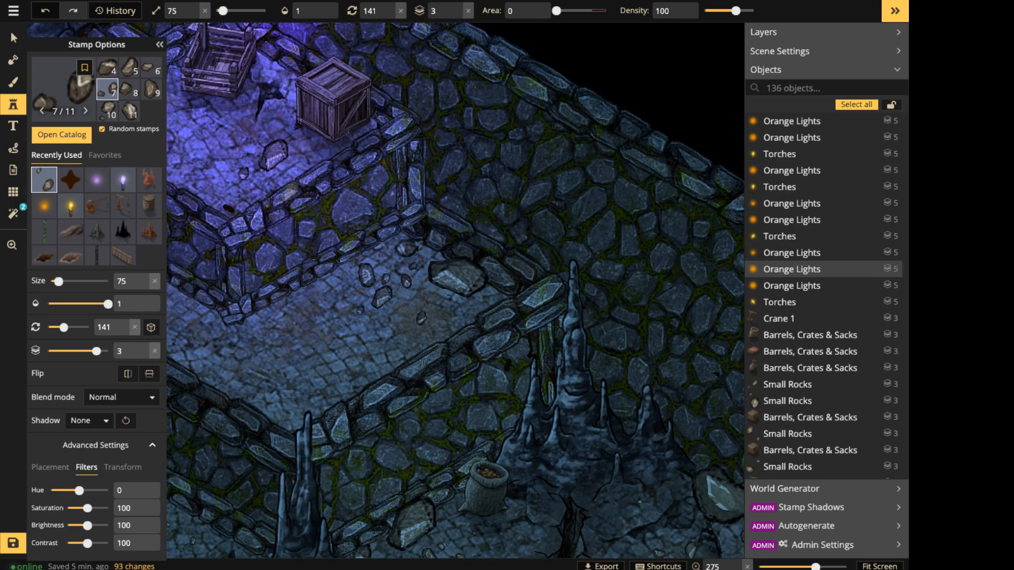
left_click(311, 148)
left_click(196, 178)
Add size 75 small rocks to the ledge floor between the closed crate and the torch-lit platform.
key("space")
left_click_drag(195, 151, 670, 286)
left_click(454, 304)
left_click(428, 341)
key("Left")
key("Left")
key("Left")
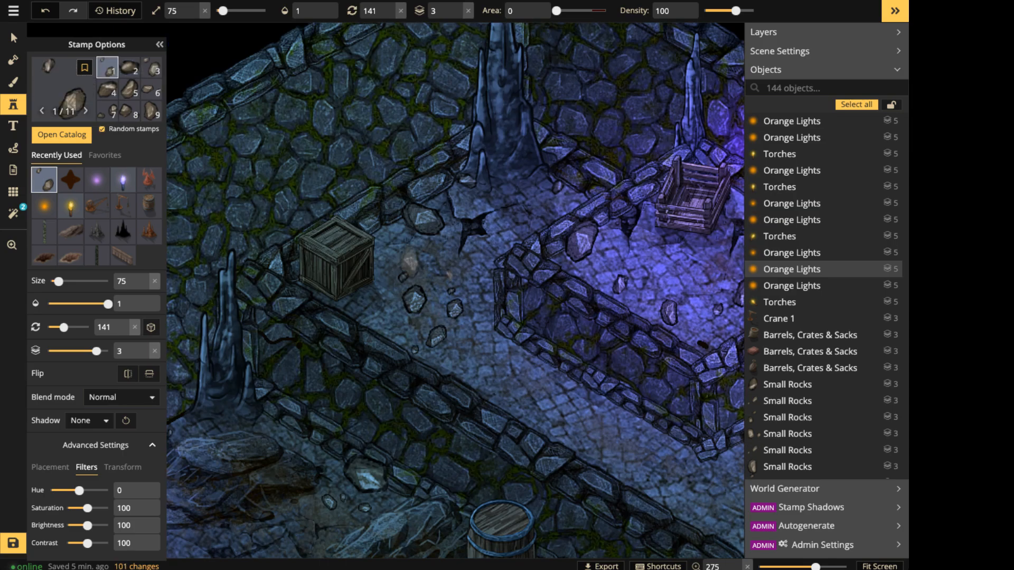
Reduce the small rock stamp to size 25 and scatter pebbles across the floor around the closed crate and star-shaped crack.
scroll(435, 274, "down", 1, "shift")
scroll(436, 274, "down", 4, "shift")
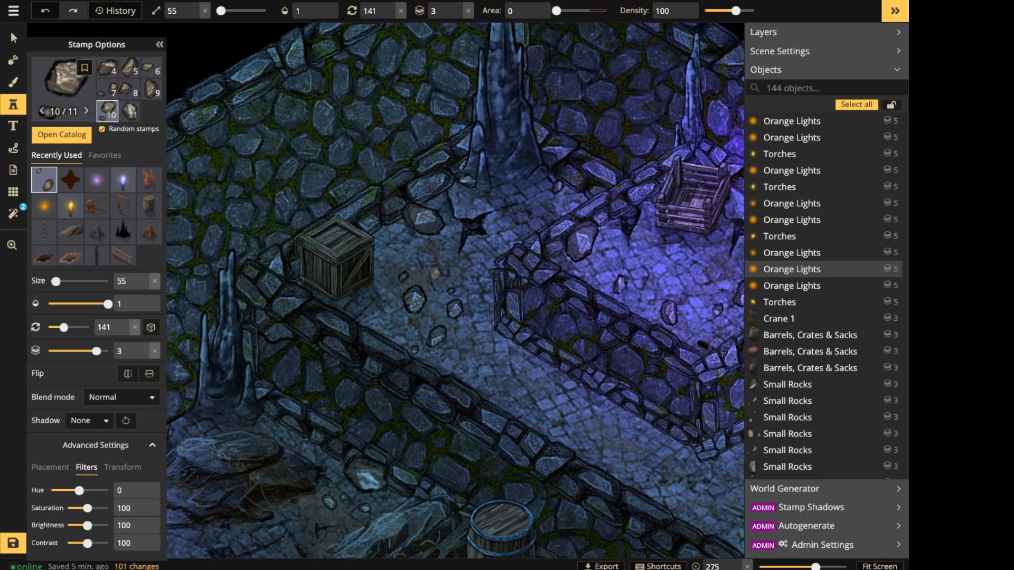
left_click(408, 254)
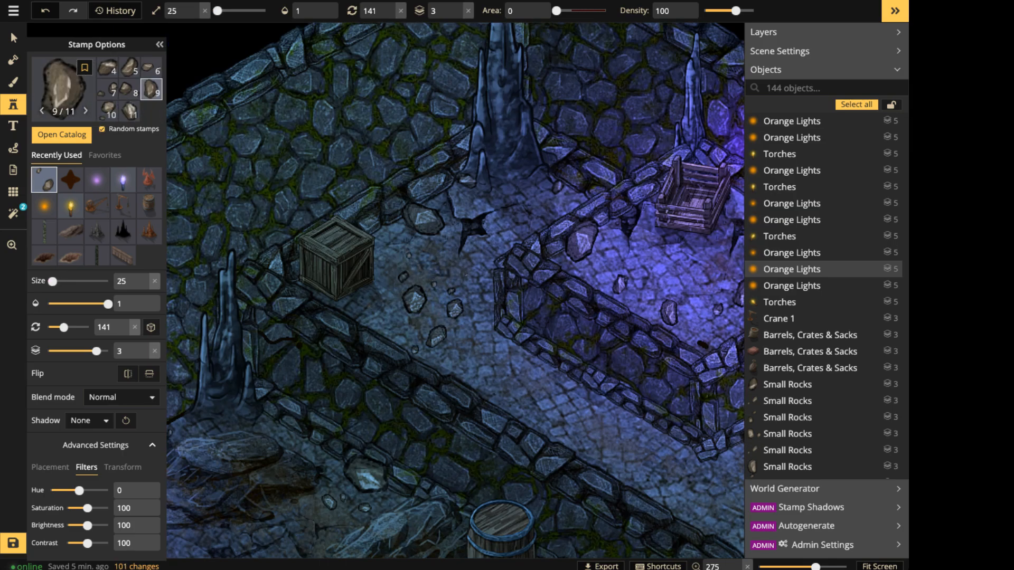
left_click(370, 305)
left_click(465, 275)
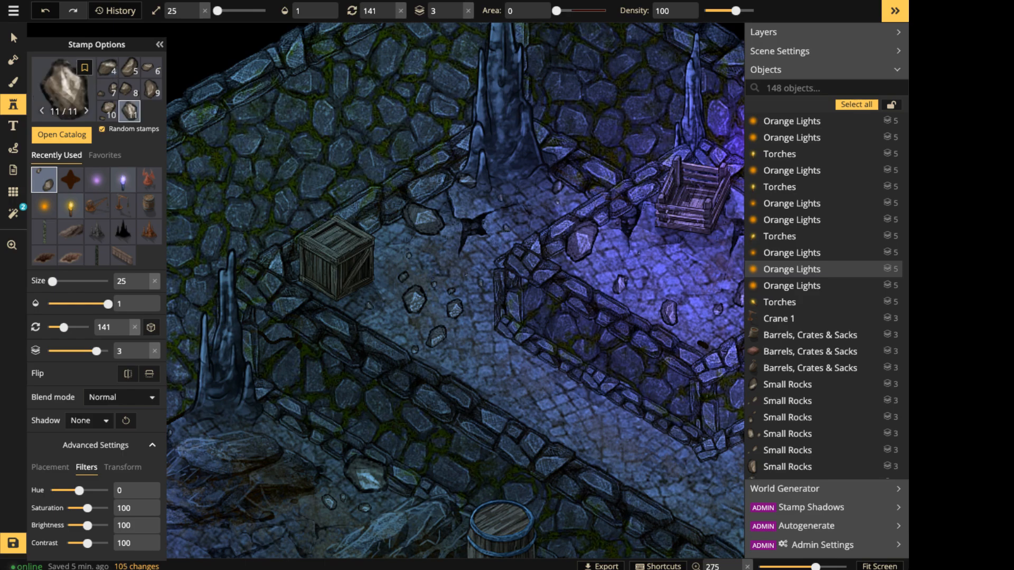
left_click(501, 197)
Scatter size 25 pebbles along the ledge floor in front of the torch-lit platform.
key("space")
left_click_drag(502, 233, 263, 97)
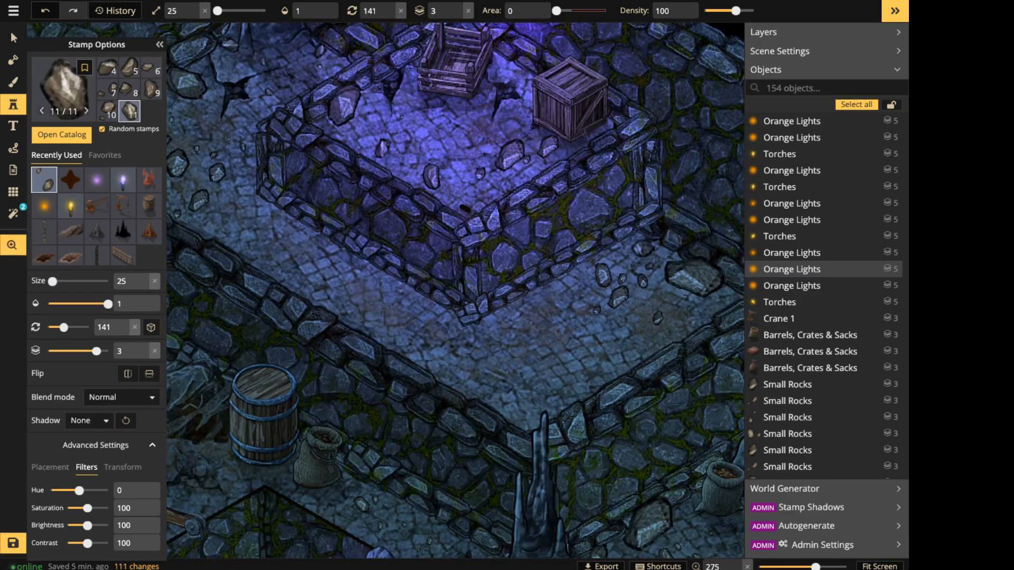
left_click_drag(585, 325, 469, 301)
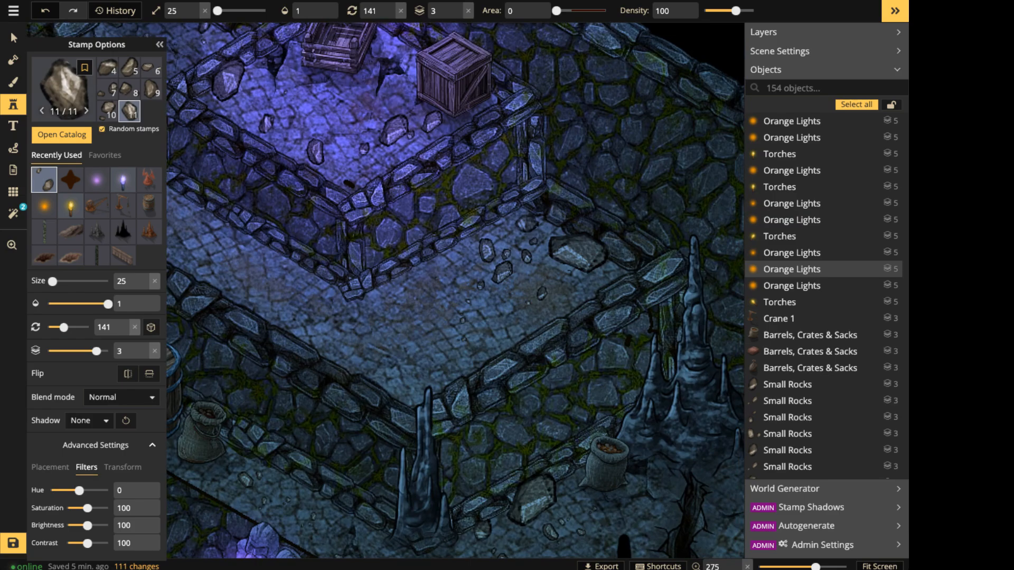
left_click(462, 320)
Select all small rock stamps on the map, starting from the rock beside the closed crate.
left_click(787, 368)
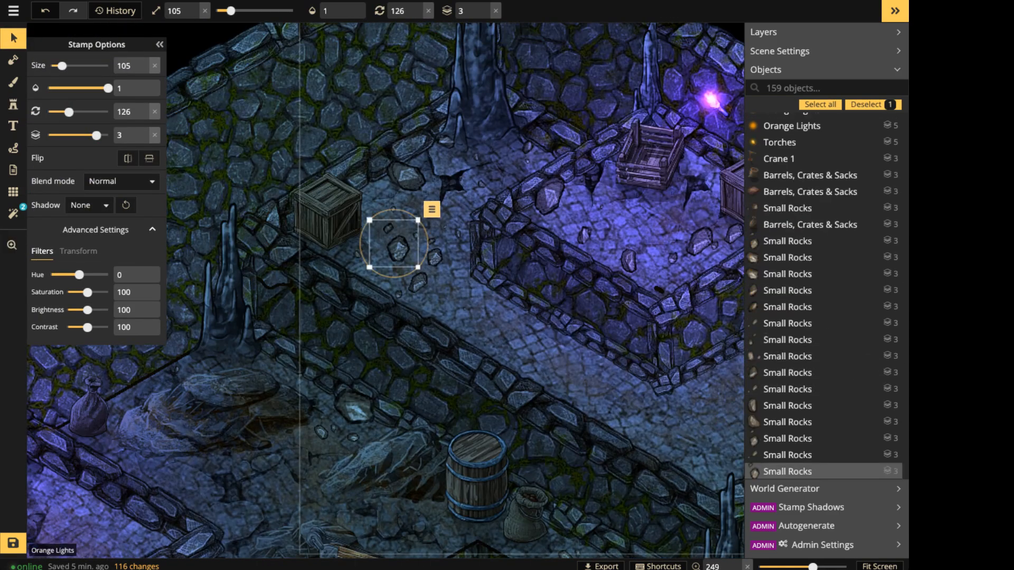
left_click(432, 210)
mouse_move(446, 226)
left_click(599, 242)
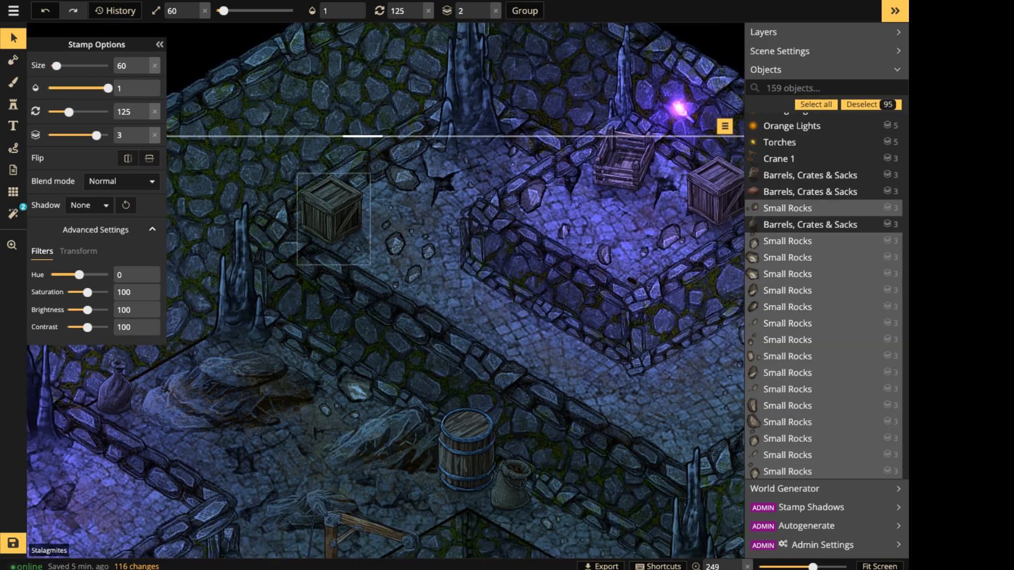
Set the shadow of all selected small rocks to Object.
scroll(387, 204, "down", 5)
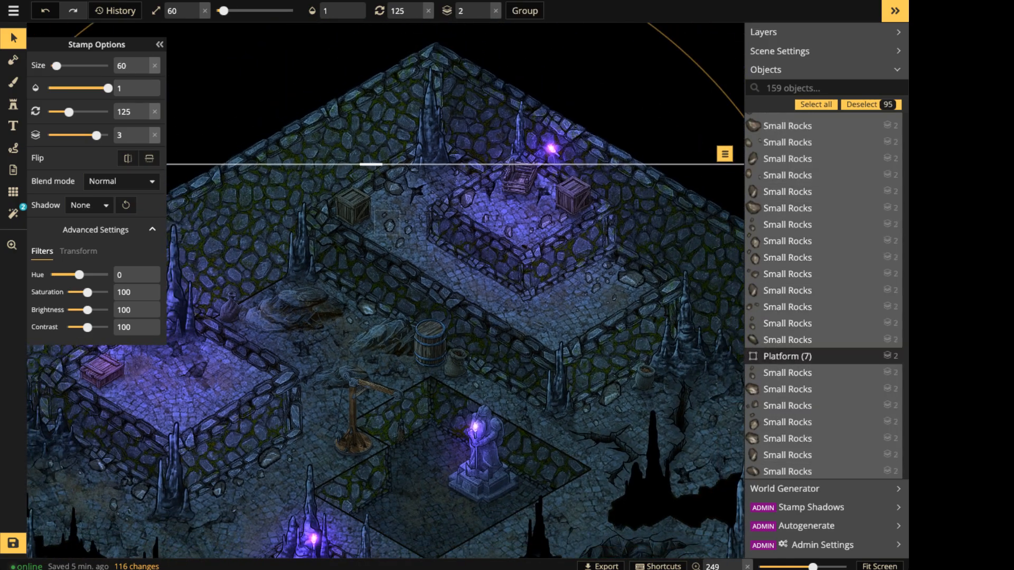
key("space")
left_click_drag(386, 204, 405, 134)
scroll(417, 209, "down", 1)
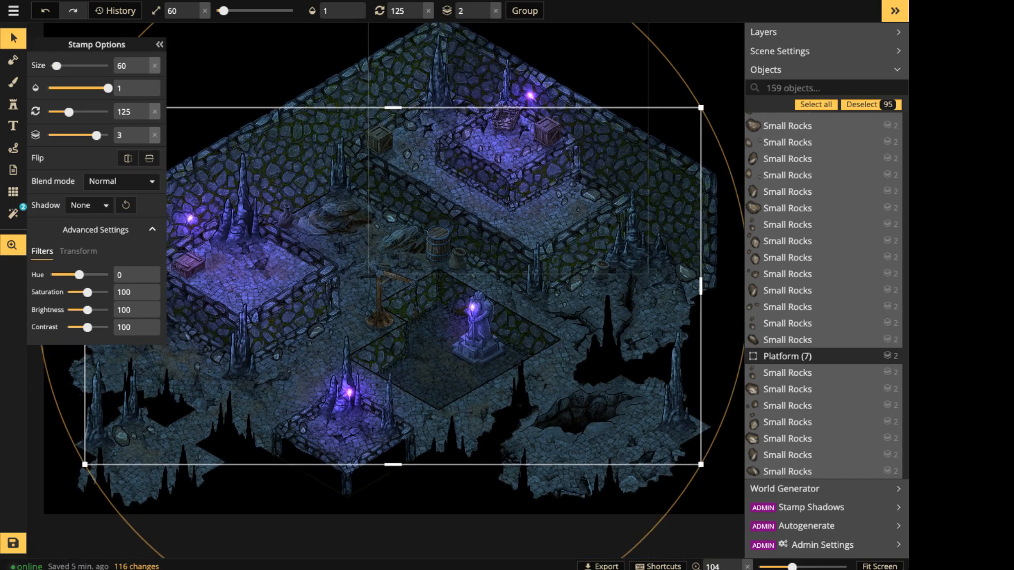
left_click_drag(417, 210, 432, 204)
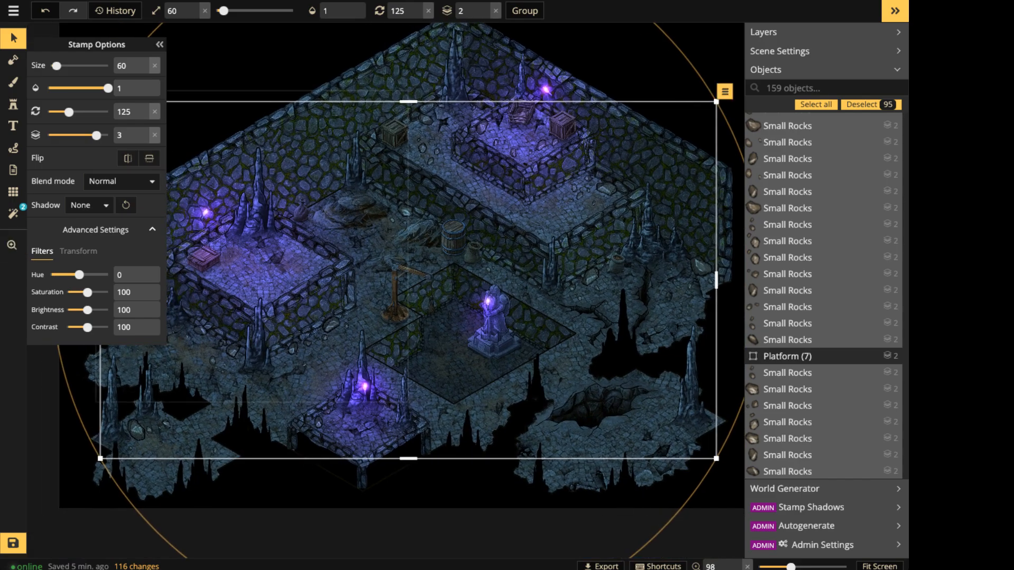
left_click_drag(338, 296, 384, 311)
left_click(89, 205)
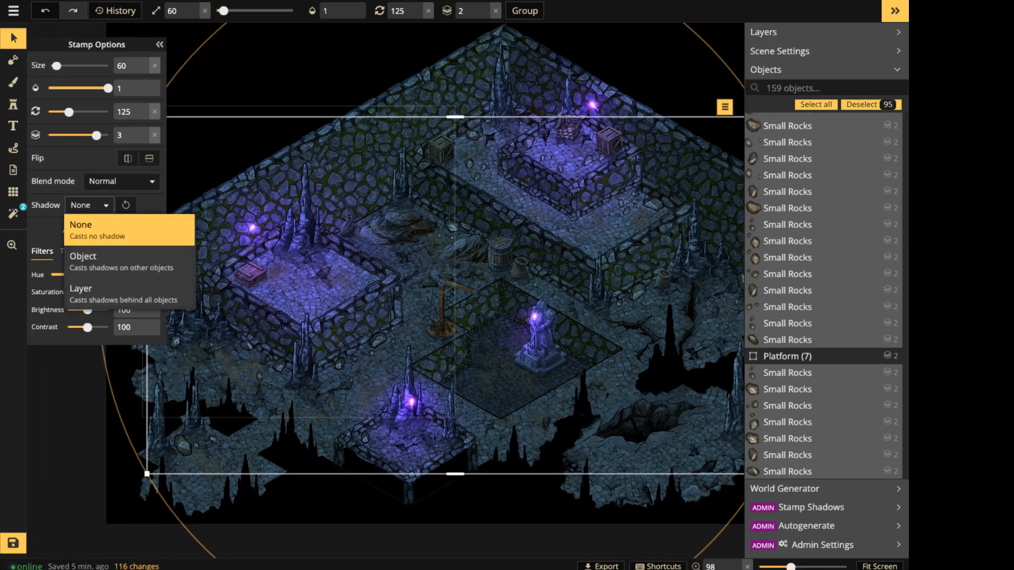
left_click(121, 262)
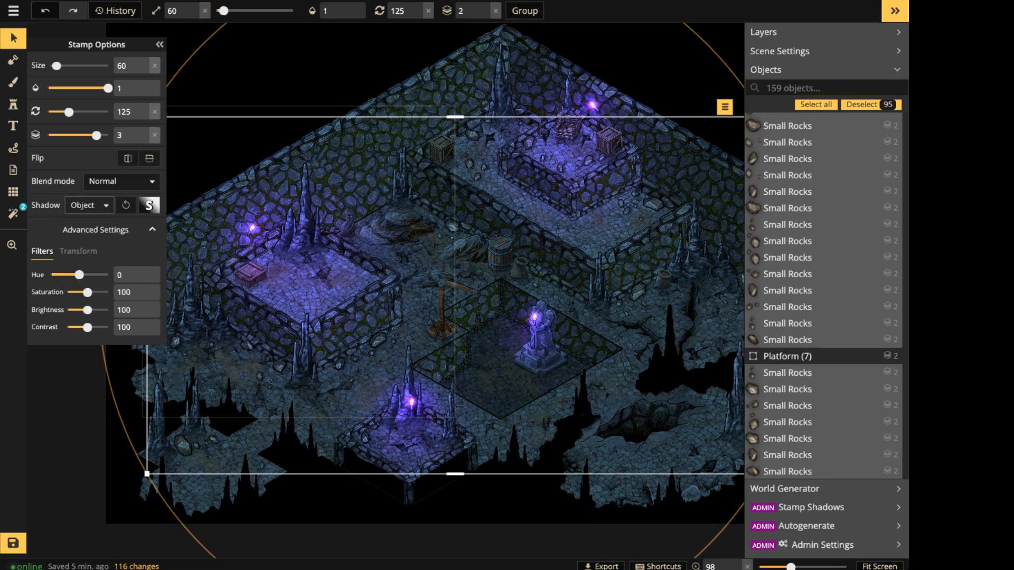
Customize the rocks' object shadow with opacity 76, horizontal offset -0.9 and vertical offset 3.5.
scroll(353, 360, "up", 7)
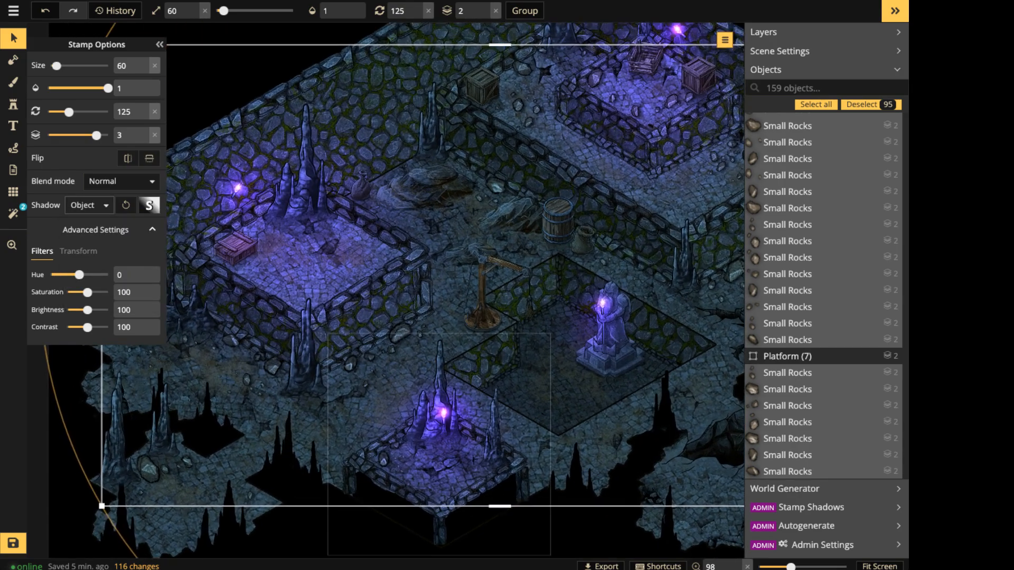
scroll(401, 320, "up", 3)
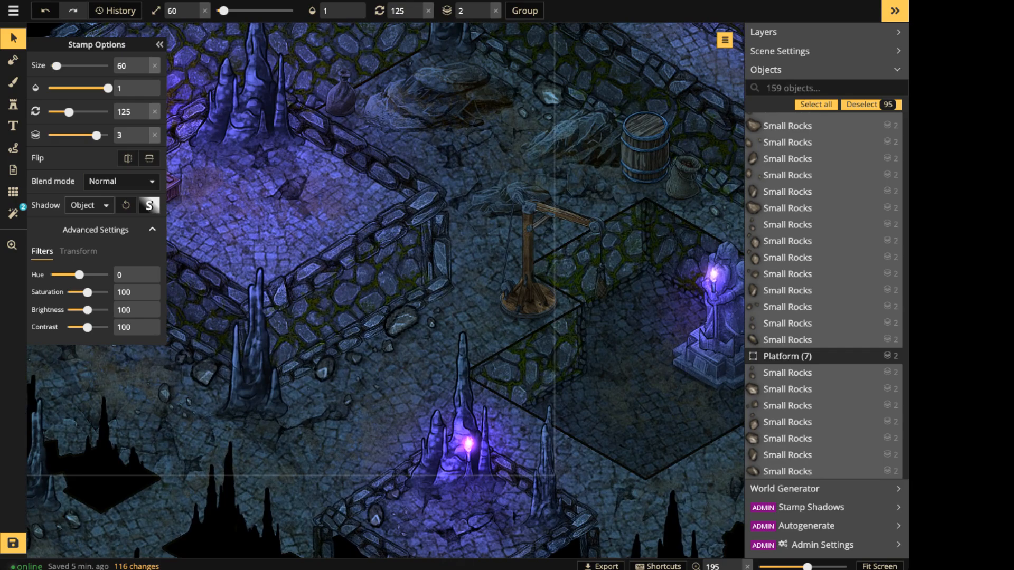
left_click(149, 205)
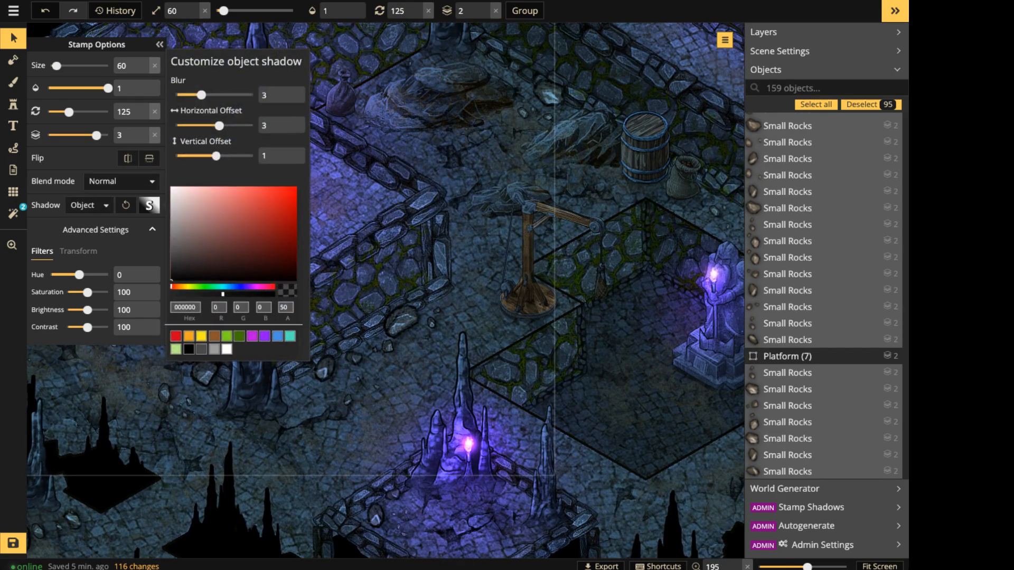
left_click_drag(223, 294, 238, 294)
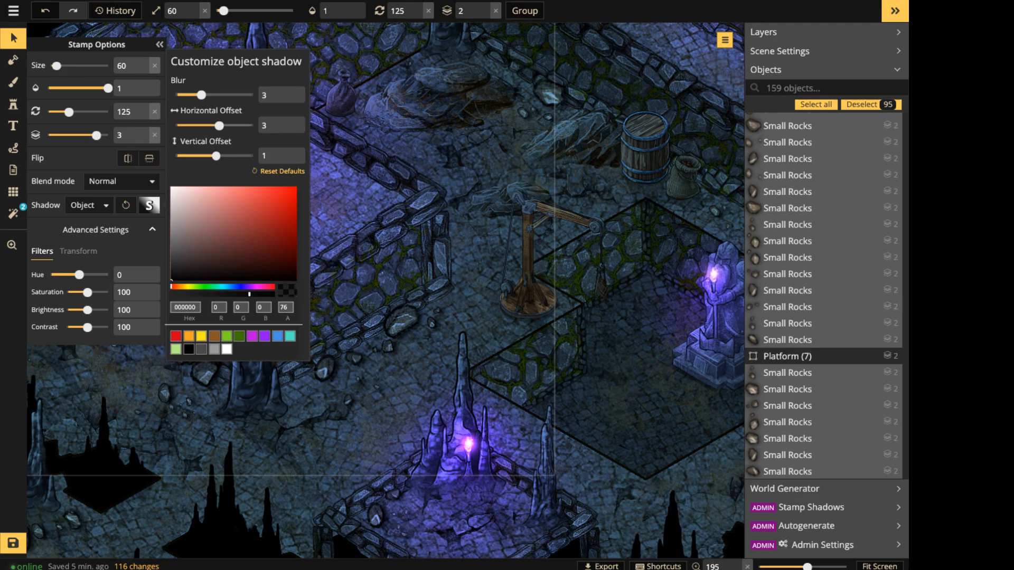
mouse_move(220, 126)
left_mouse_down()
mouse_move(220, 156)
mouse_move(213, 126)
left_mouse_up()
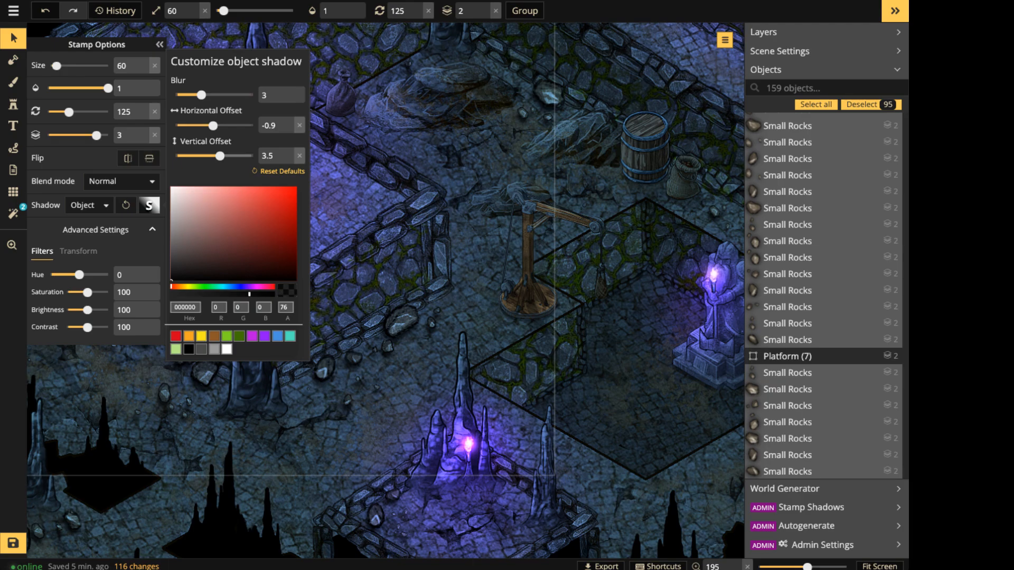
left_click(459, 216)
Set the shadow of the barrel and the sack beside it, behind the statue pit, to Object.
scroll(460, 216, "down", 1)
right_click_drag(502, 204, 365, 258)
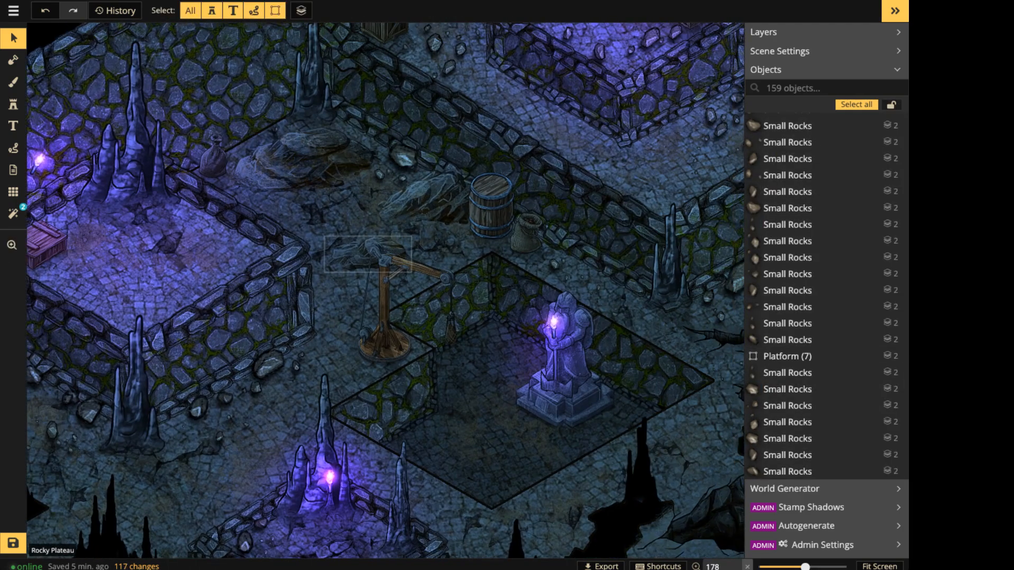
left_click(491, 213)
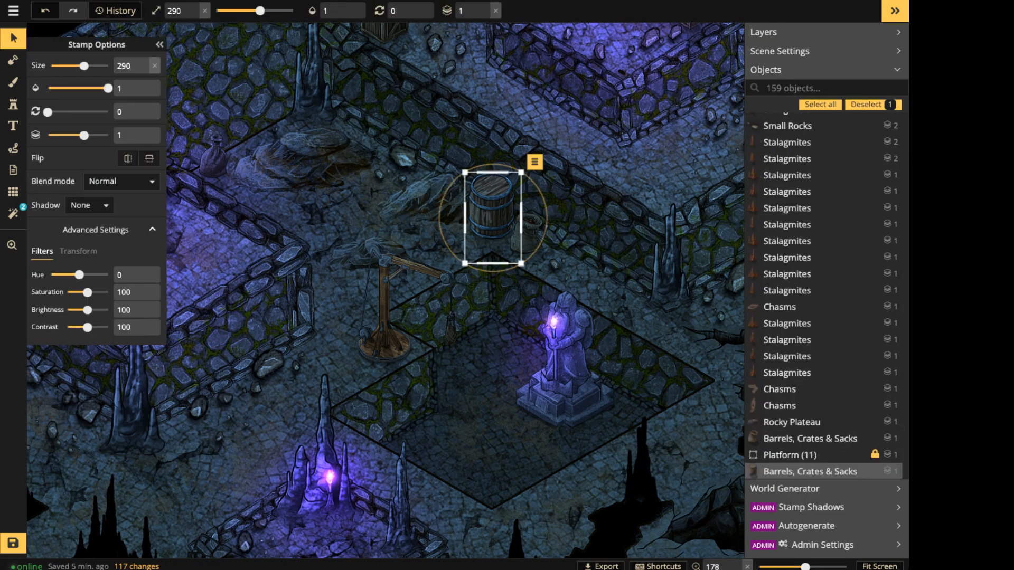
left_click(523, 233, "shift")
scroll(520, 231, "up", 2)
scroll(517, 234, "up", 2)
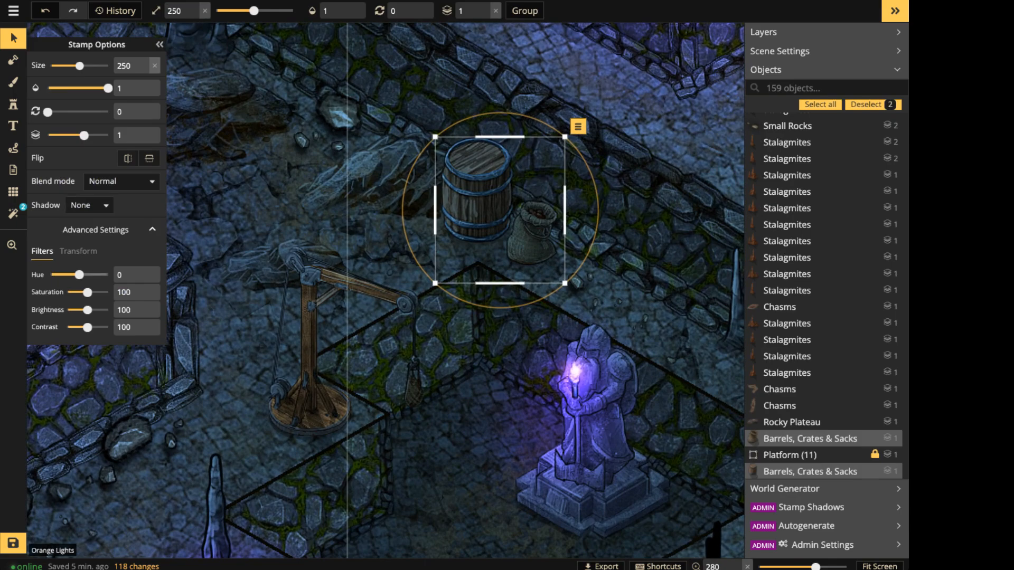
left_click(89, 205)
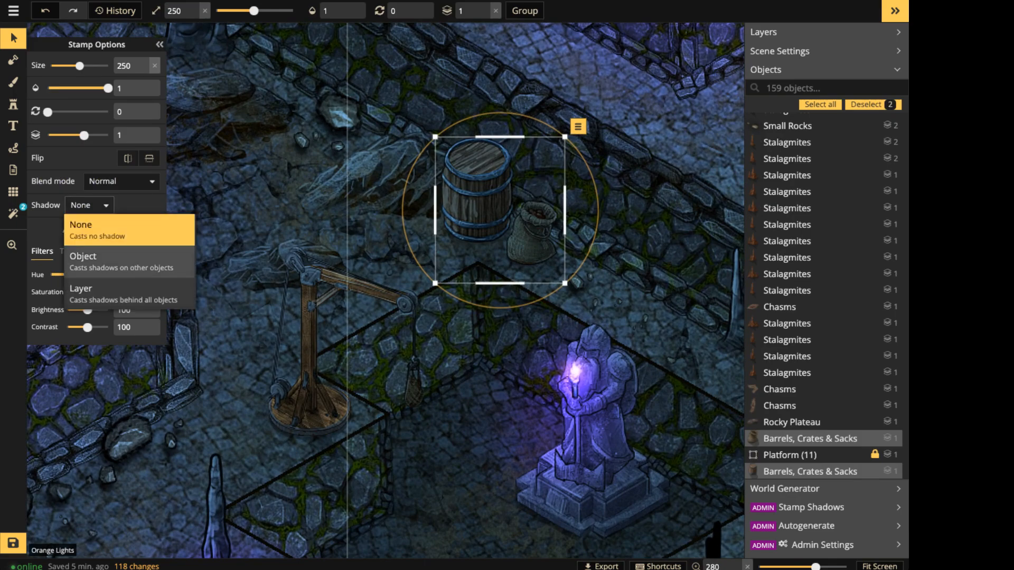
left_click(84, 257)
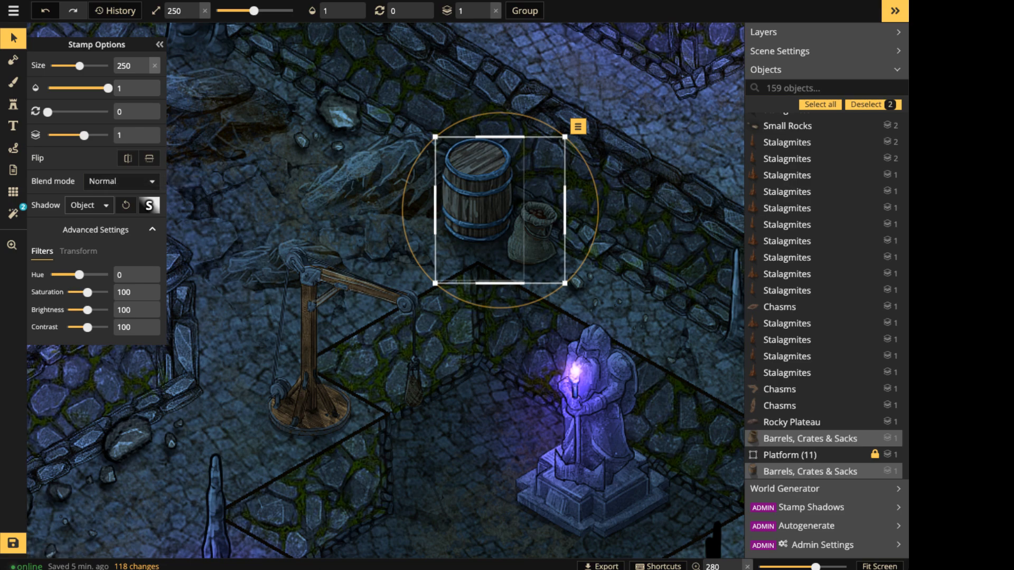
Customize the barrel and sack's object shadow with blur 14.3, horizontal offset 3.5 and vertical offset -5.4.
left_click(149, 205)
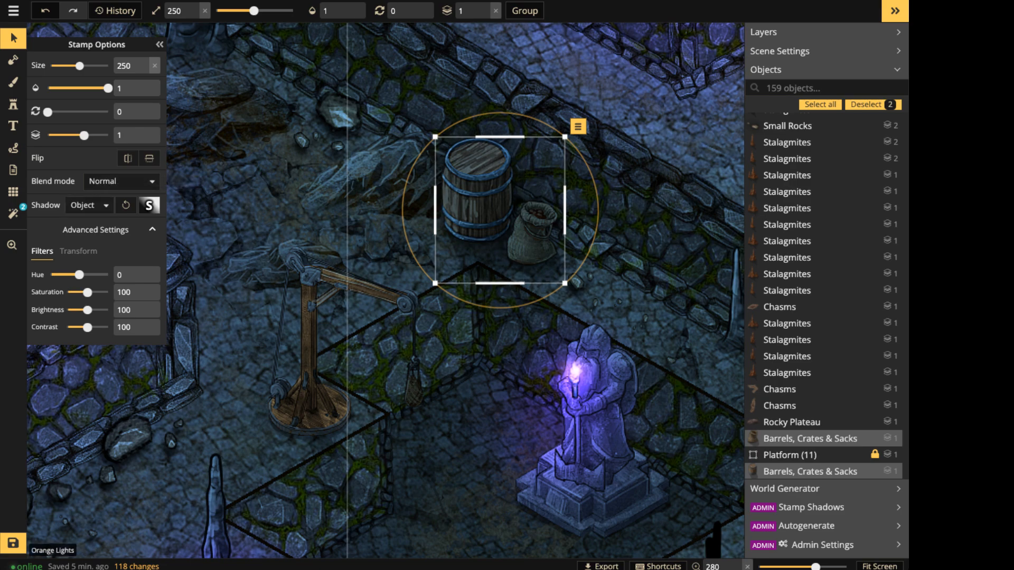
left_click(210, 104)
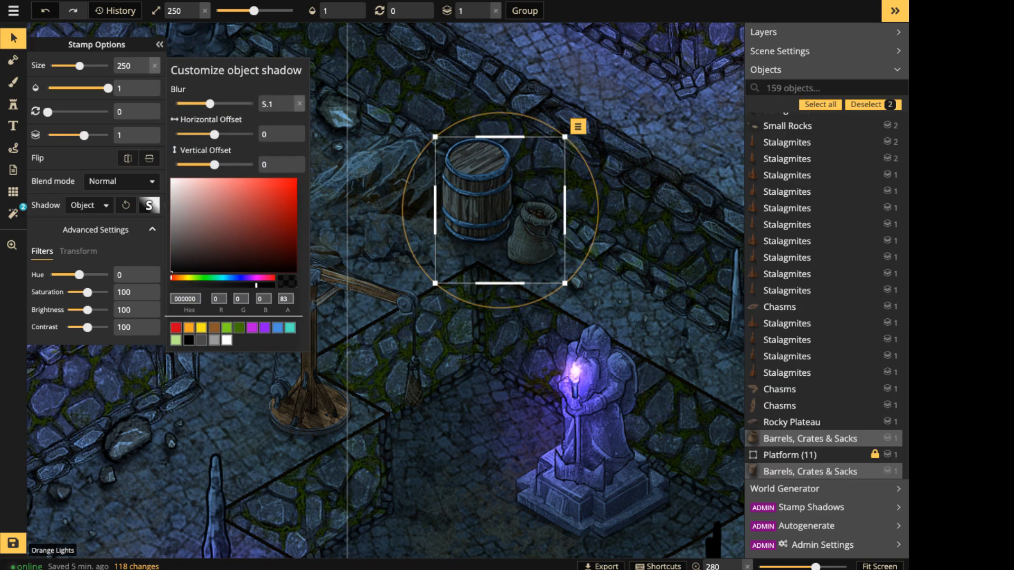
left_click_drag(214, 165, 218, 134)
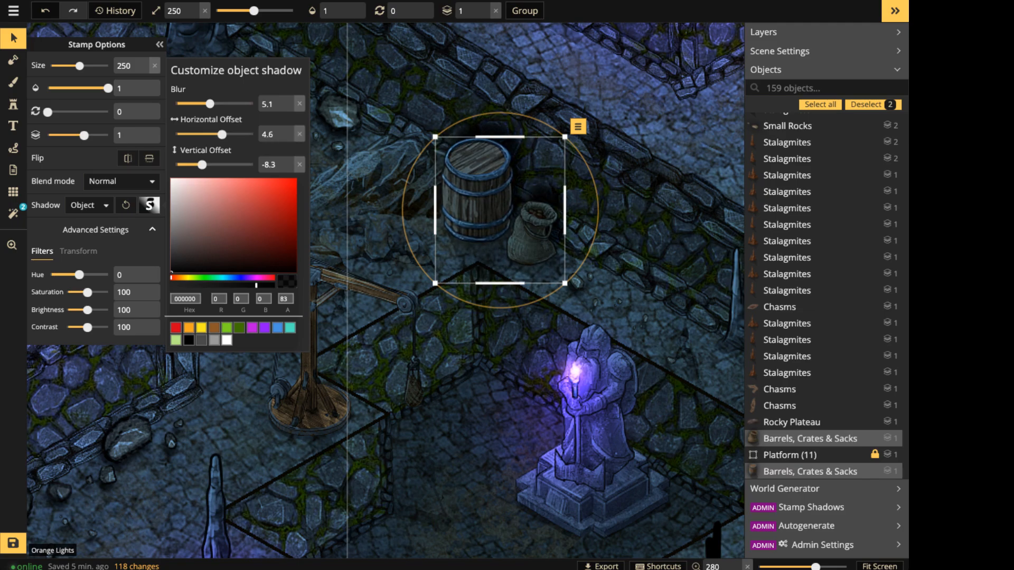
left_click_drag(202, 165, 206, 165)
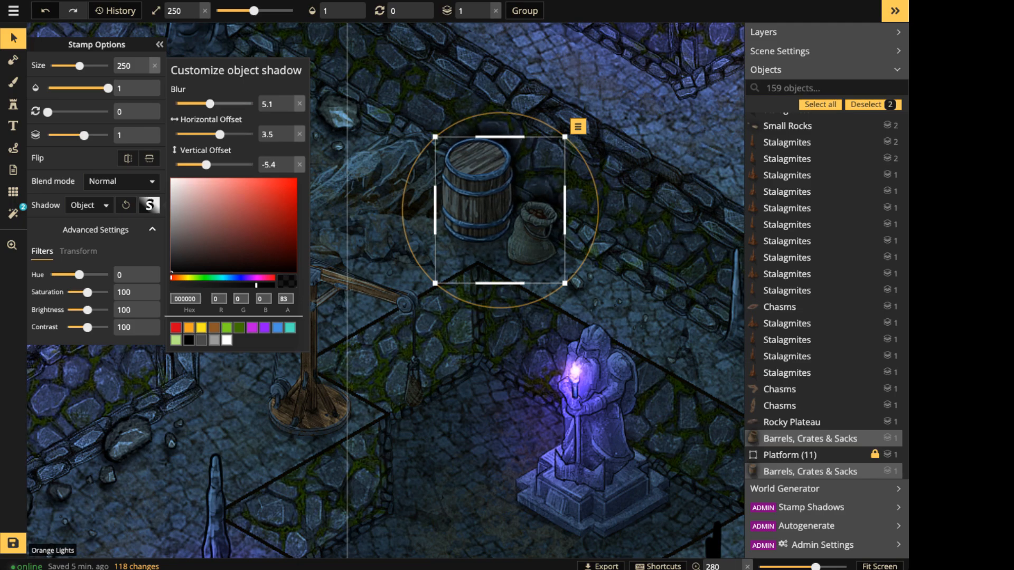
left_click_drag(209, 104, 228, 104)
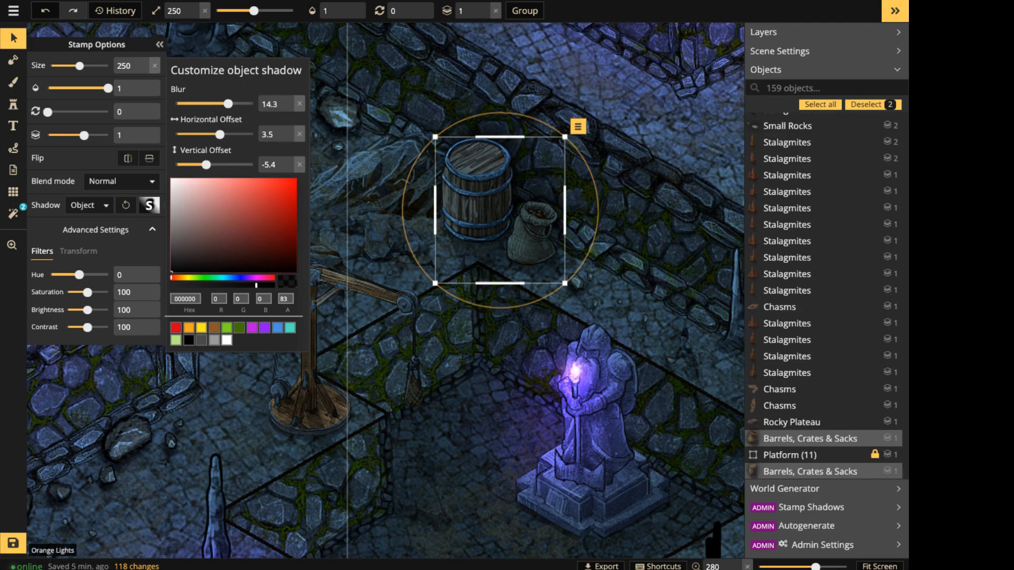
key("Escape")
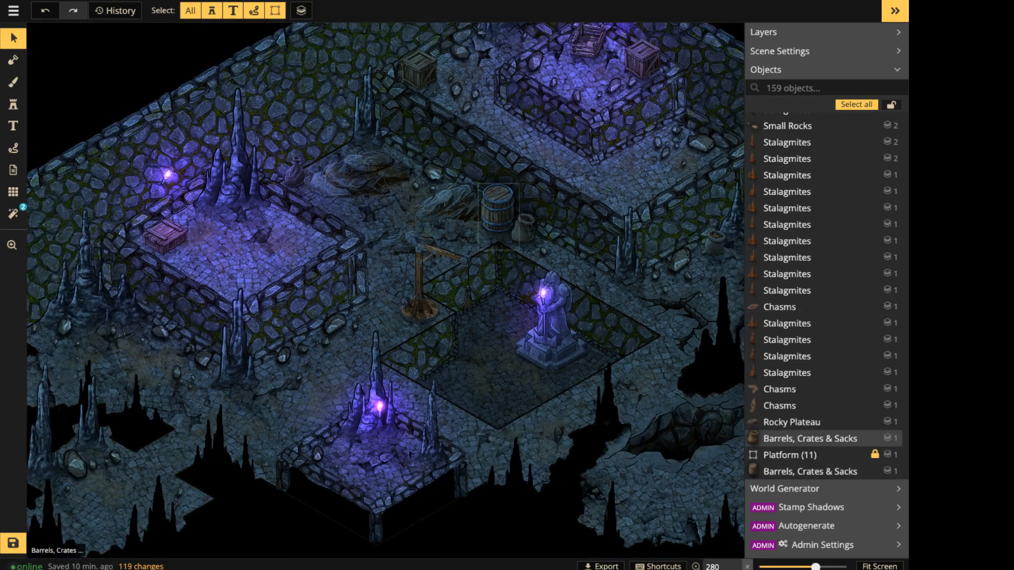
Set the shadow of the open crate and the closed crate on the upper torch-lit platform to Object.
right_click_drag(497, 211, 450, 178)
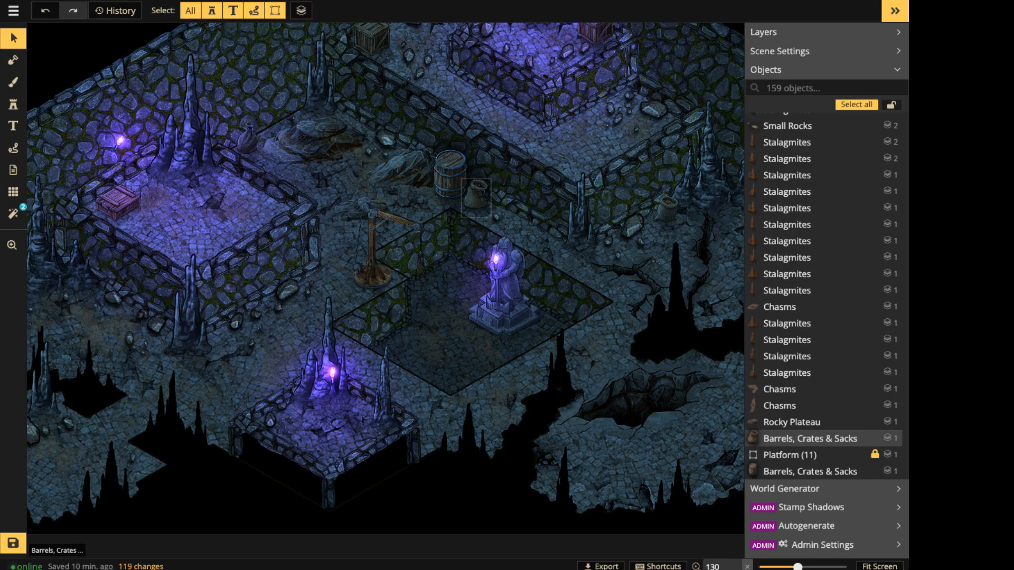
scroll(475, 198, "down", 2)
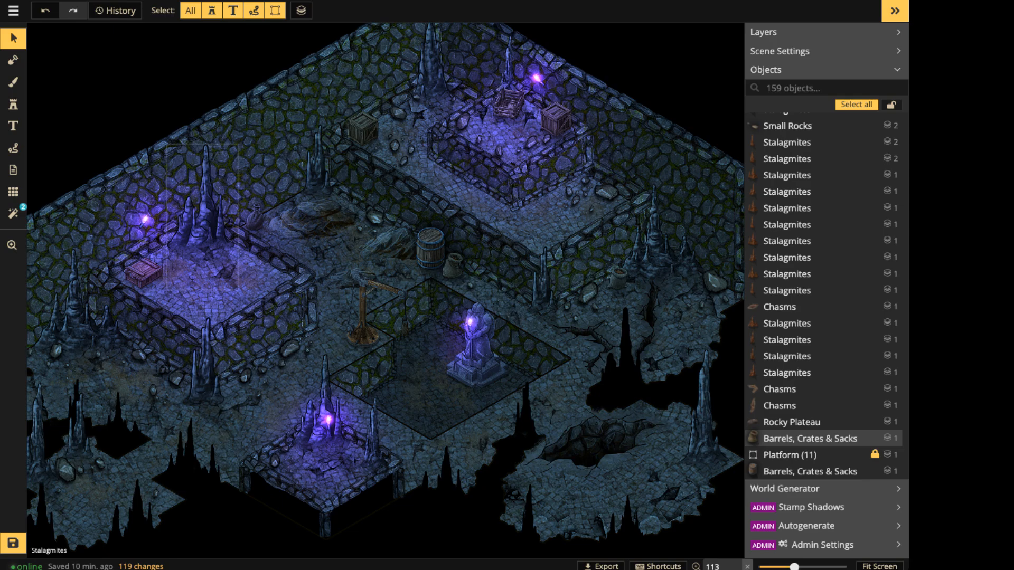
scroll(463, 214, "up", 3)
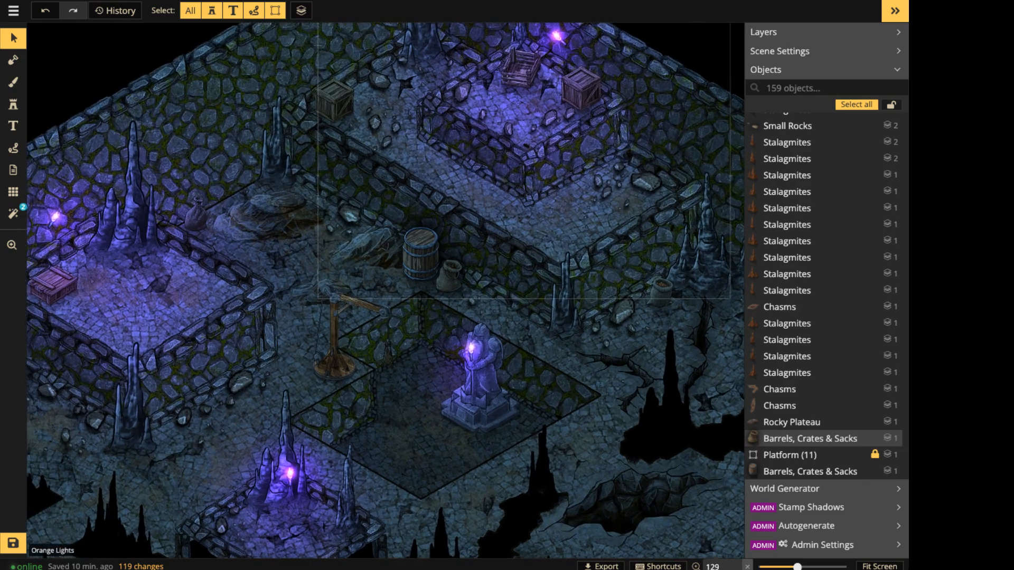
scroll(447, 317, "up", 6)
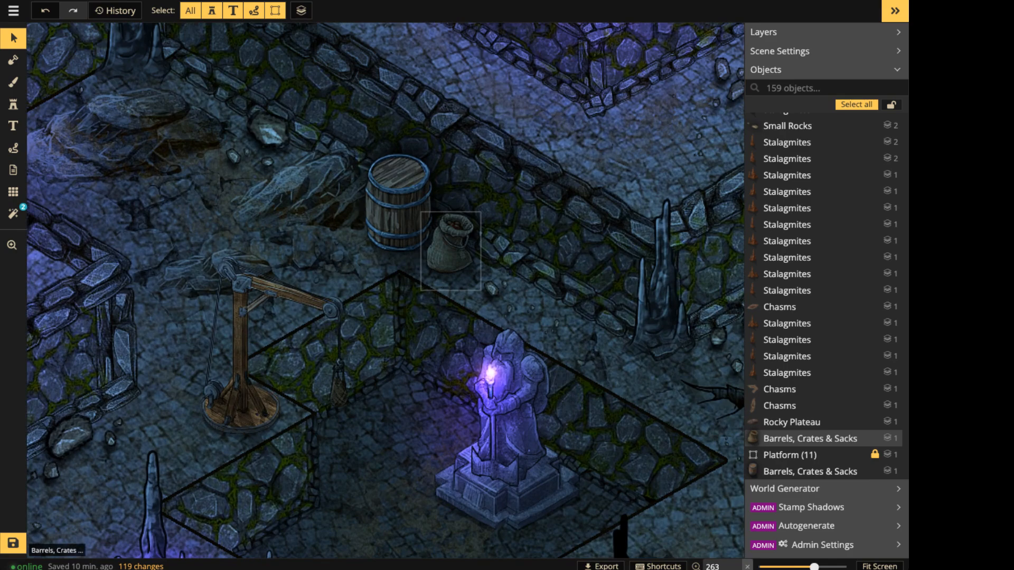
key("space")
left_click_drag(507, 143, 262, 499)
left_click(337, 225)
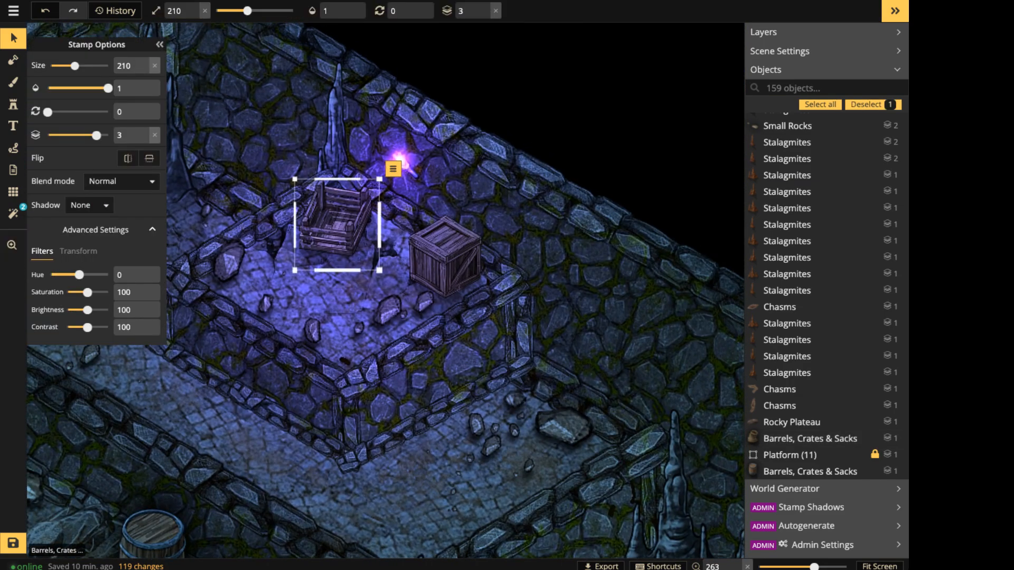
left_click(445, 256, "shift")
left_click(89, 204)
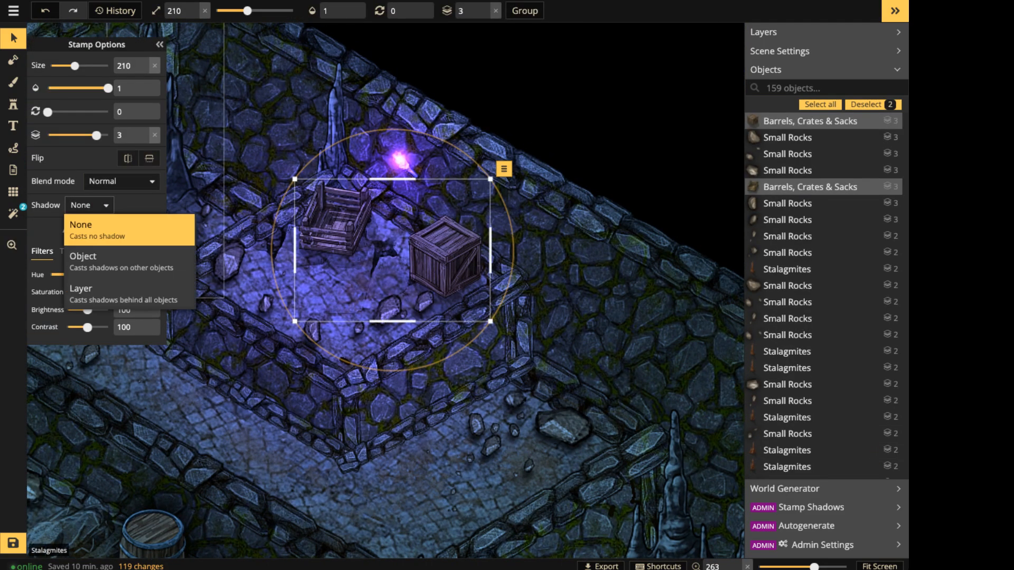
left_click(122, 261)
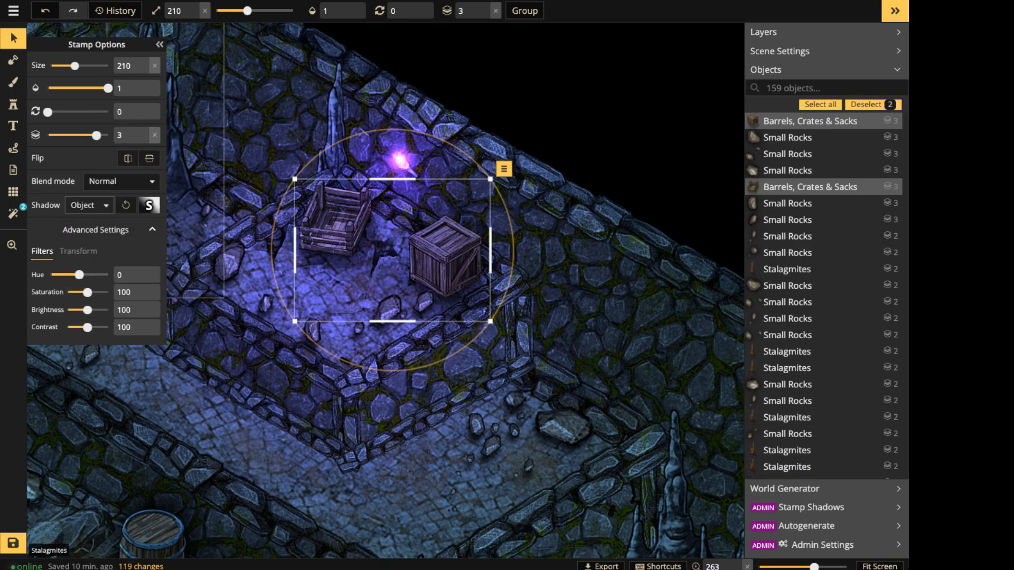
left_click(89, 205)
left_click(121, 261)
Set the two crates' object shadow blur to 5.4 and adjust its horizontal and vertical offsets.
key("space")
left_click_drag(338, 264, 537, 271)
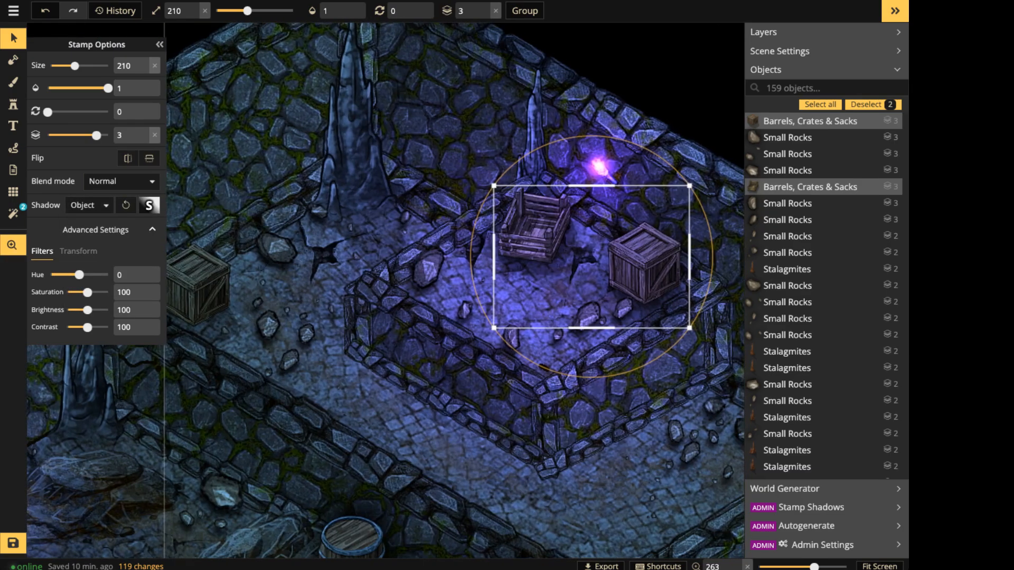
left_click(149, 205)
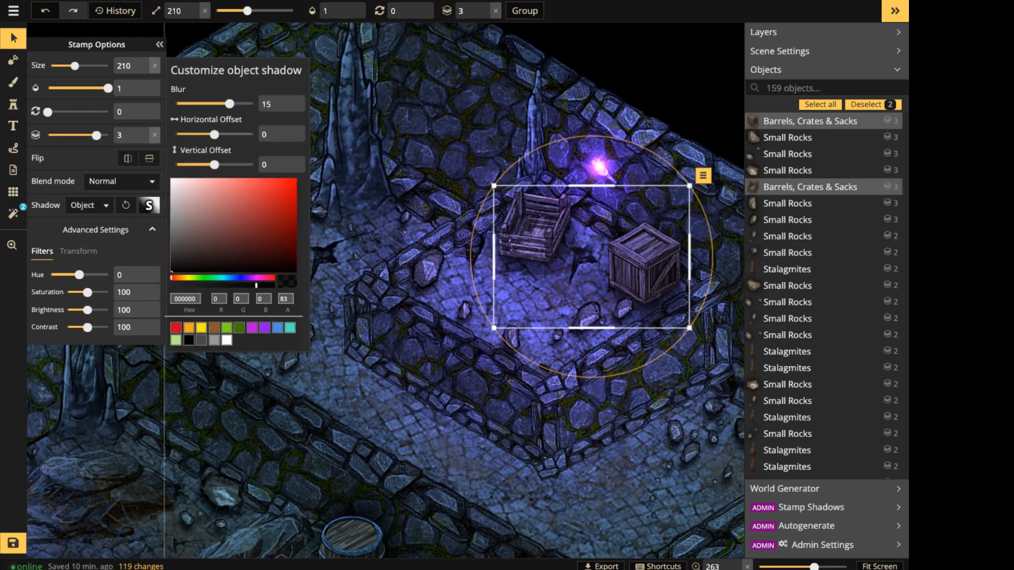
left_click_drag(230, 104, 210, 104)
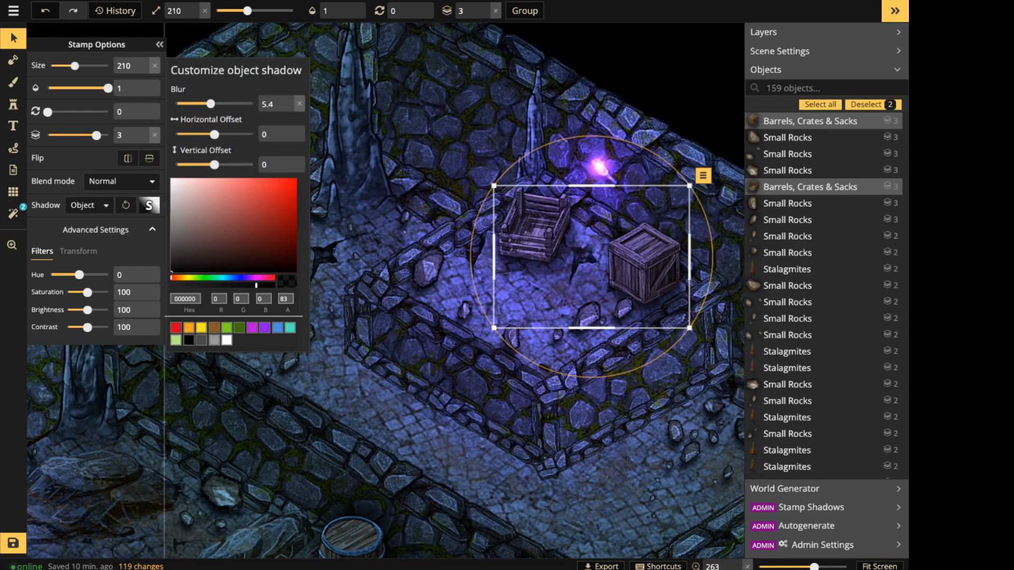
left_click_drag(214, 165, 217, 135)
left_click(638, 249)
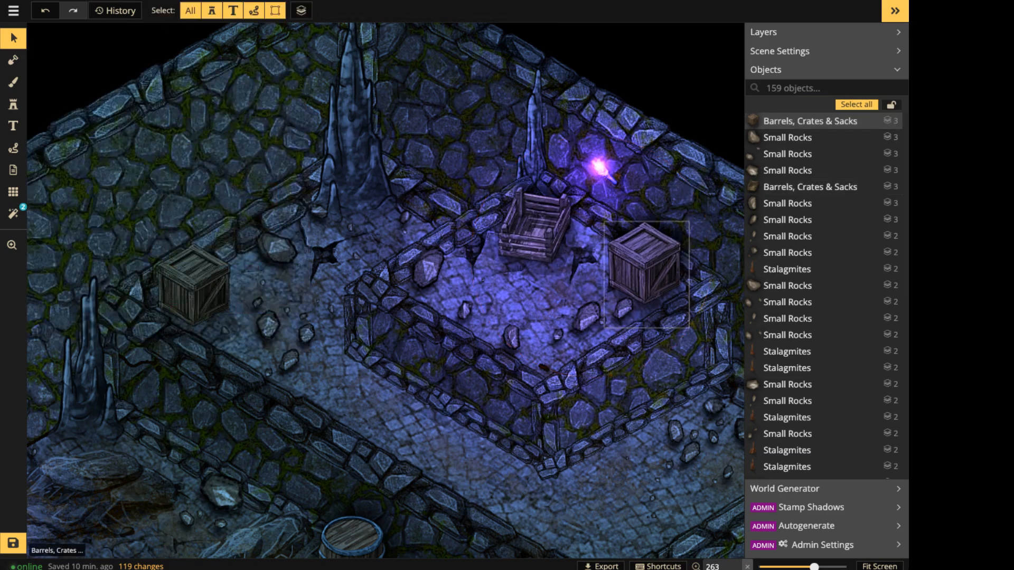
scroll(639, 247, "down", 3)
middle_click_drag(638, 248, 472, 217)
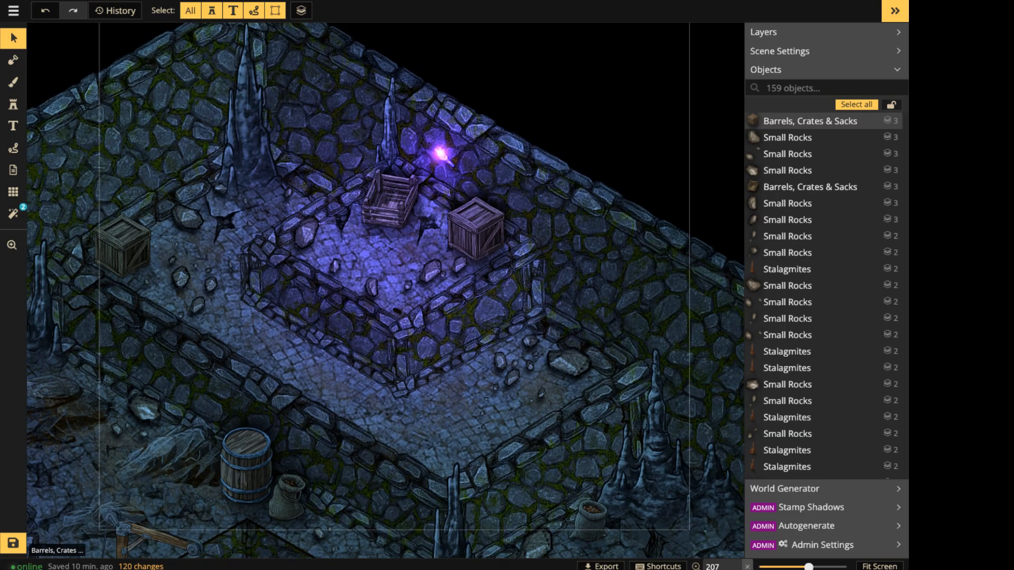
left_click(391, 203)
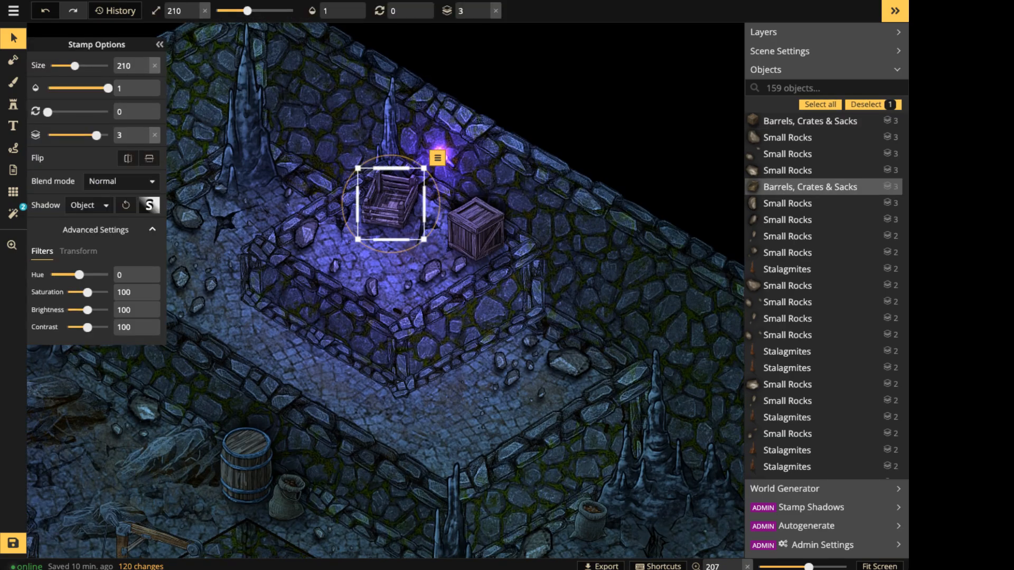
key("Escape")
scroll(388, 175, "down", 5)
middle_click_drag(389, 174, 468, 172)
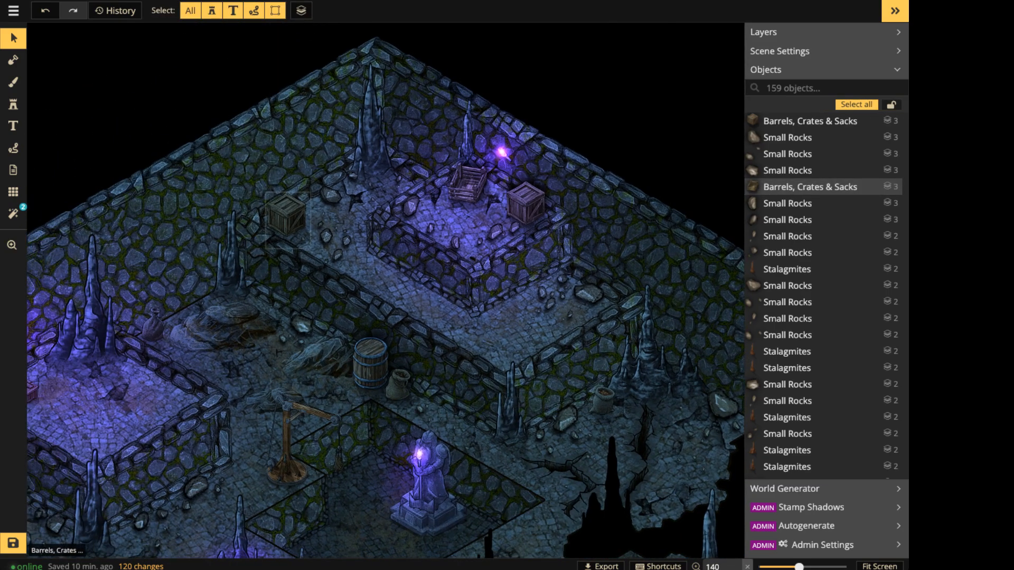
left_click(288, 218)
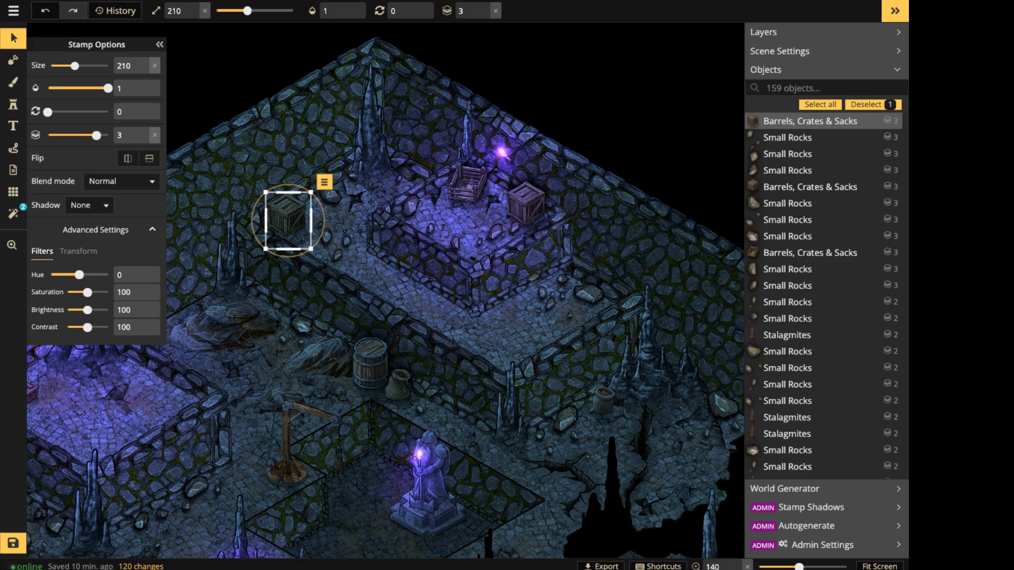
Set the shadow of the knight statue in the pit to Object.
left_click(430, 492)
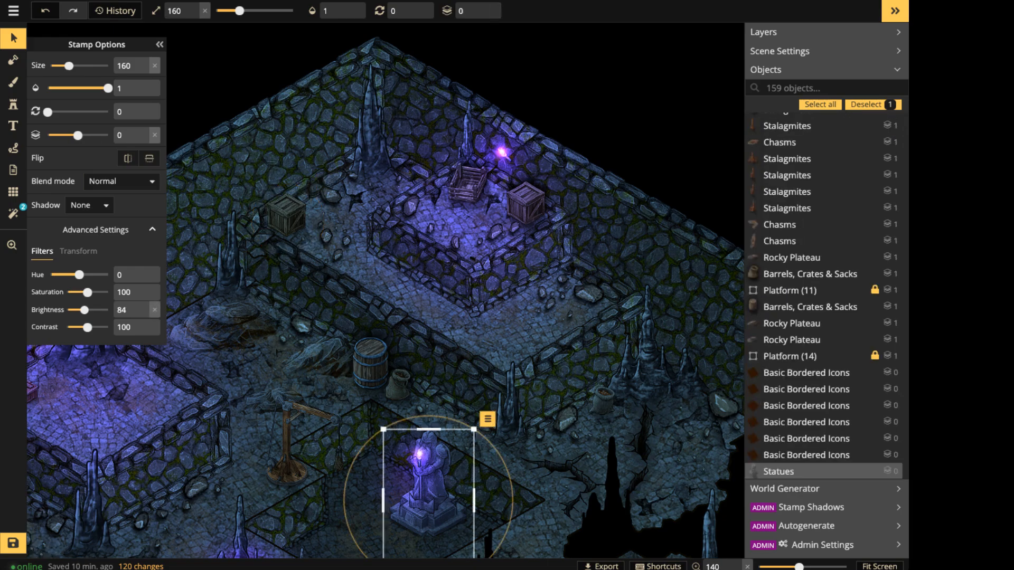
scroll(431, 492, "up", 4)
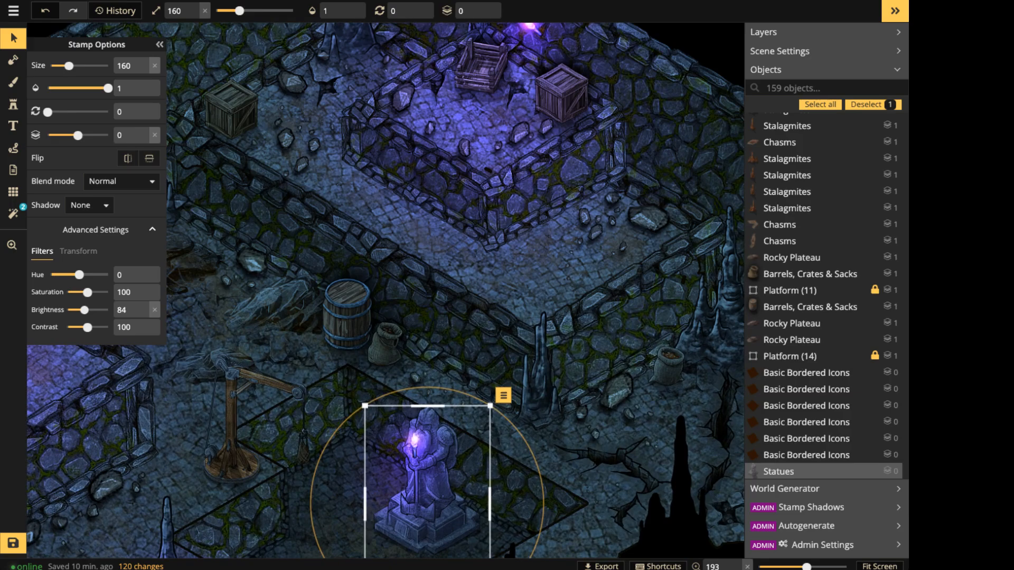
left_click(89, 206)
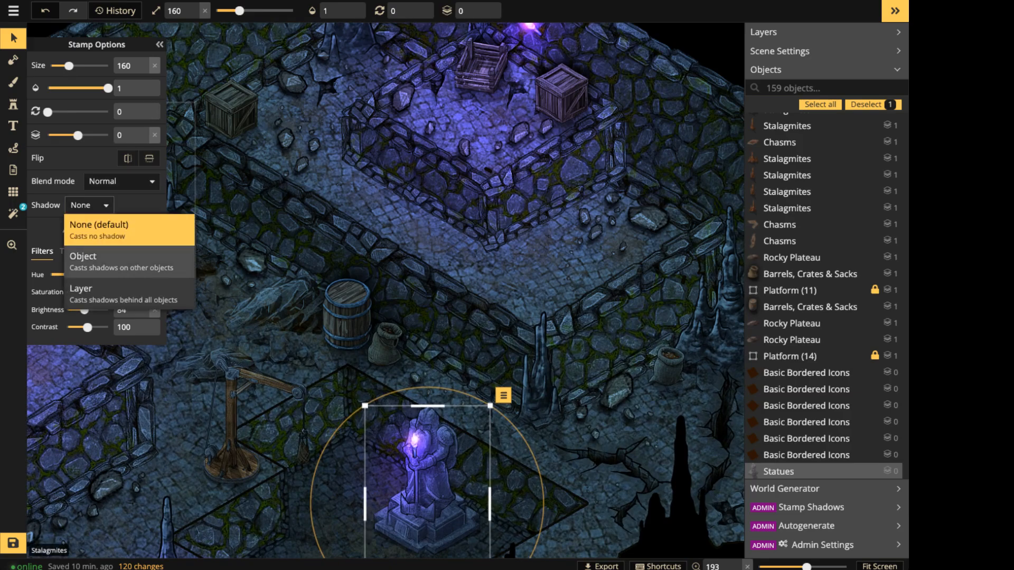
left_click(121, 261)
Customize the statue's object shadow with blur 6.5 and vertical offset -5.8.
left_click(149, 206)
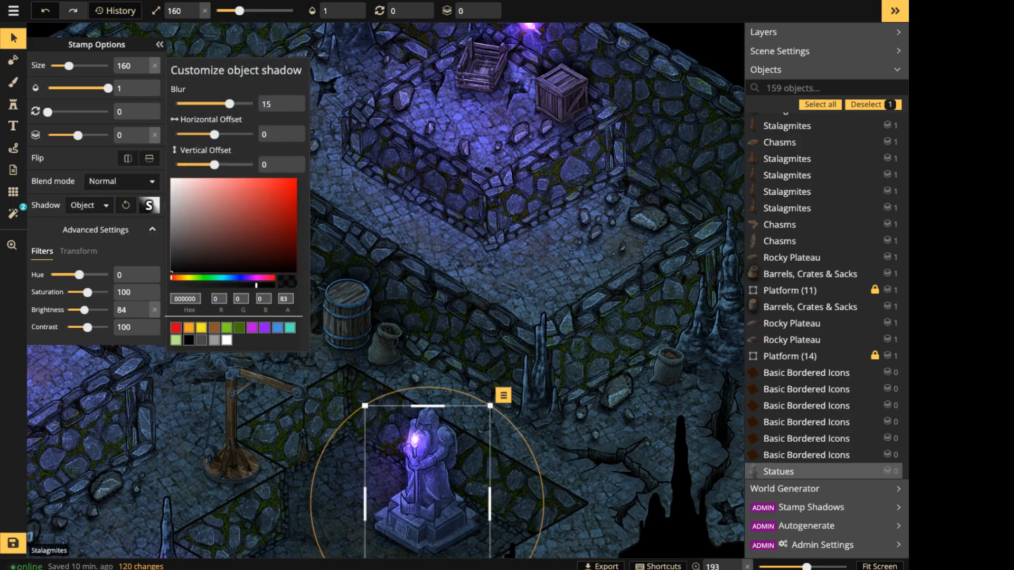
left_click_drag(230, 104, 214, 104)
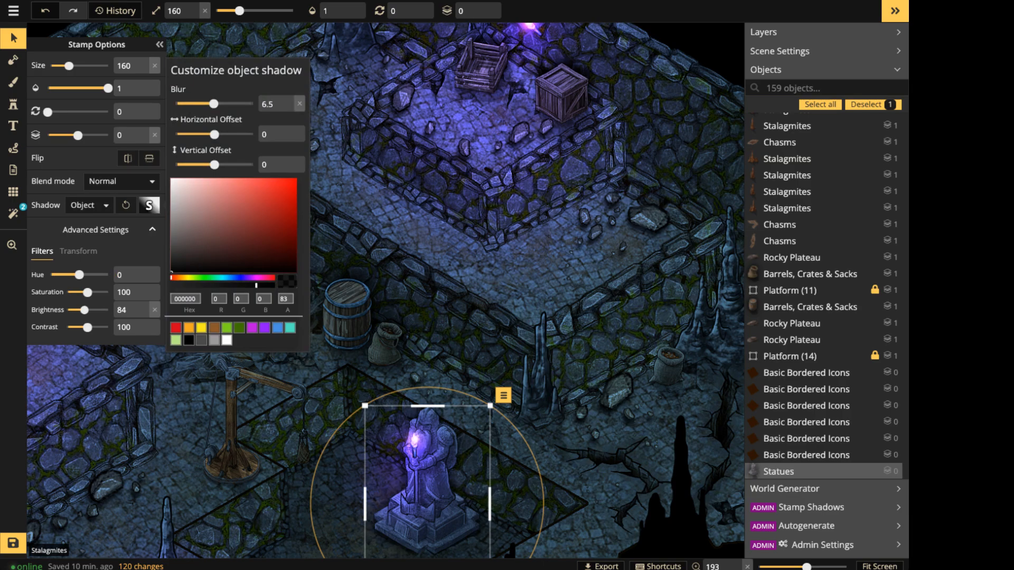
left_click_drag(214, 165, 206, 164)
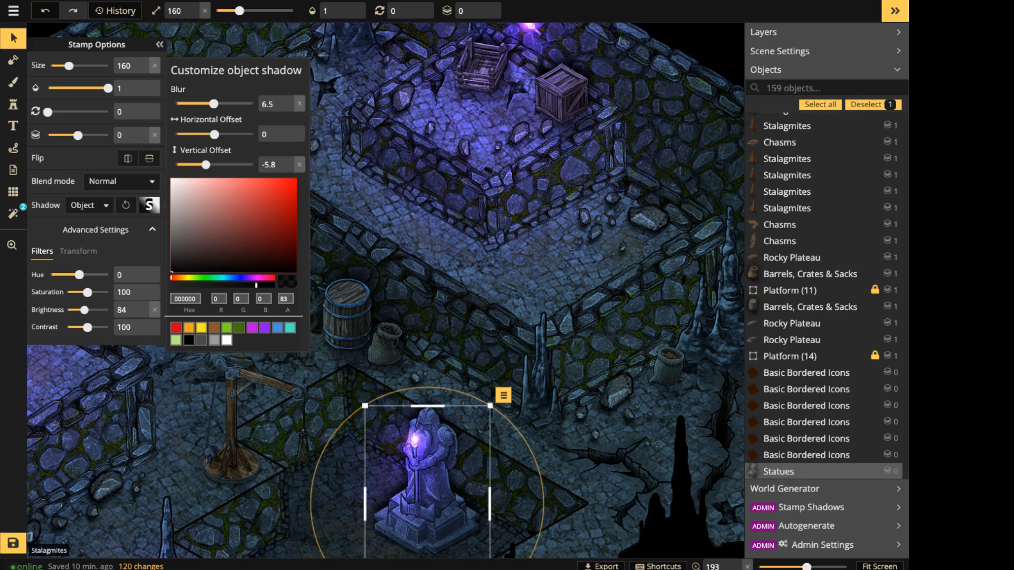
key("Escape")
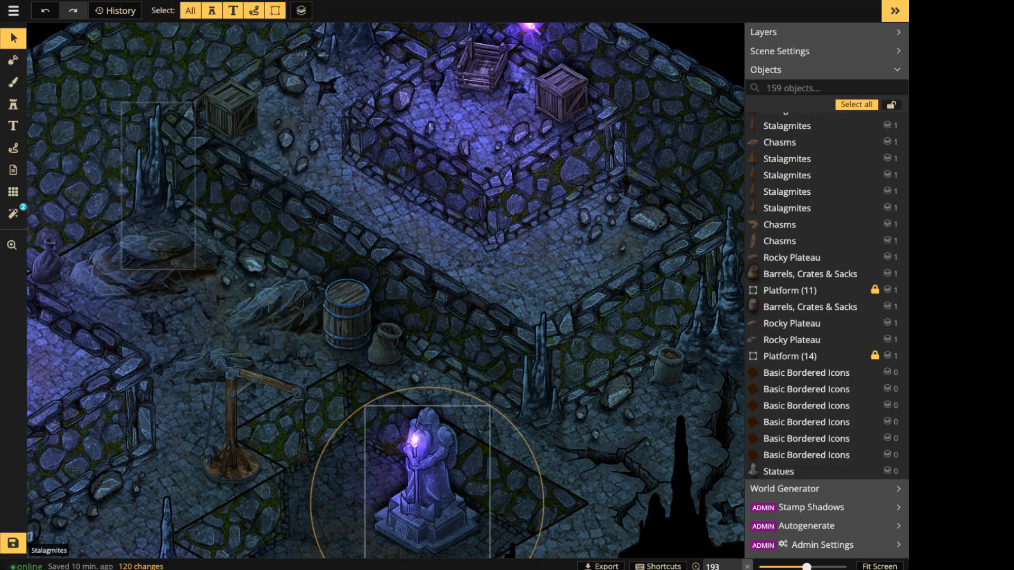
scroll(451, 431, "down", 4)
middle_click_drag(451, 432, 452, 279)
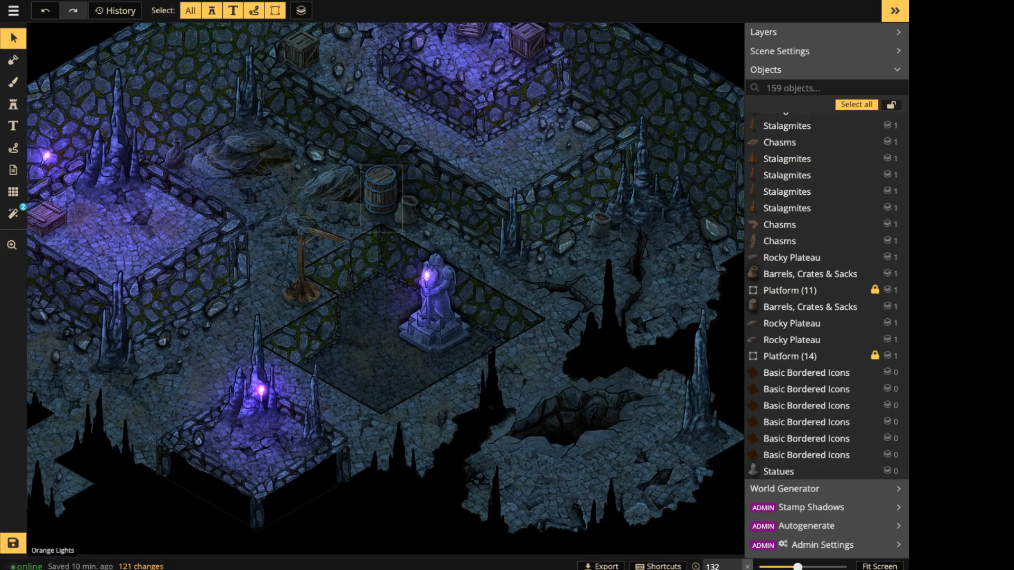
middle_click_drag(264, 264, 451, 275)
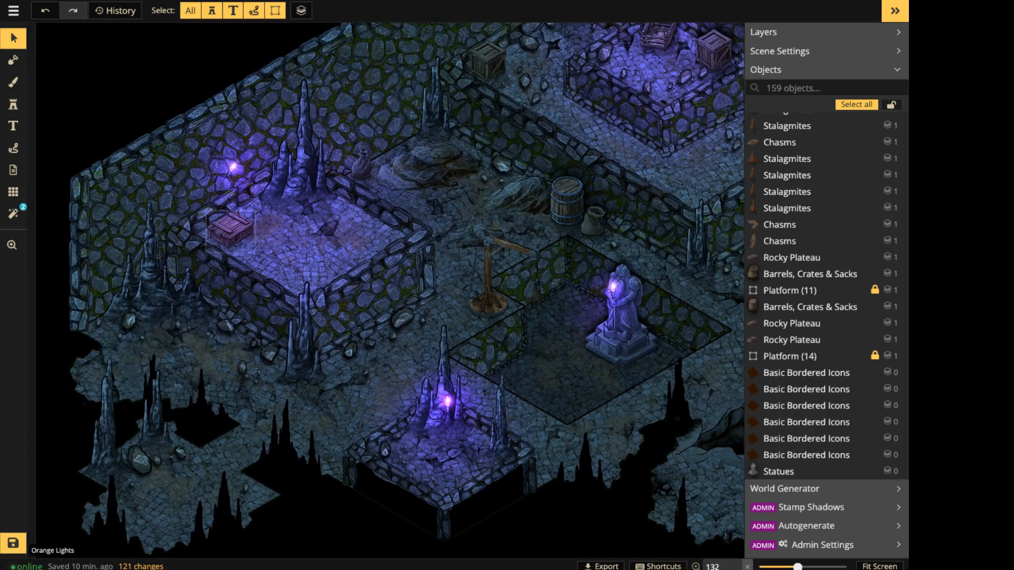
Set the shadow of the red crate, the crate by the back wall and the sack near the far stalagmites to Object.
left_click(231, 231)
left_click(487, 61, "shift")
middle_click_drag(487, 61, 218, 183)
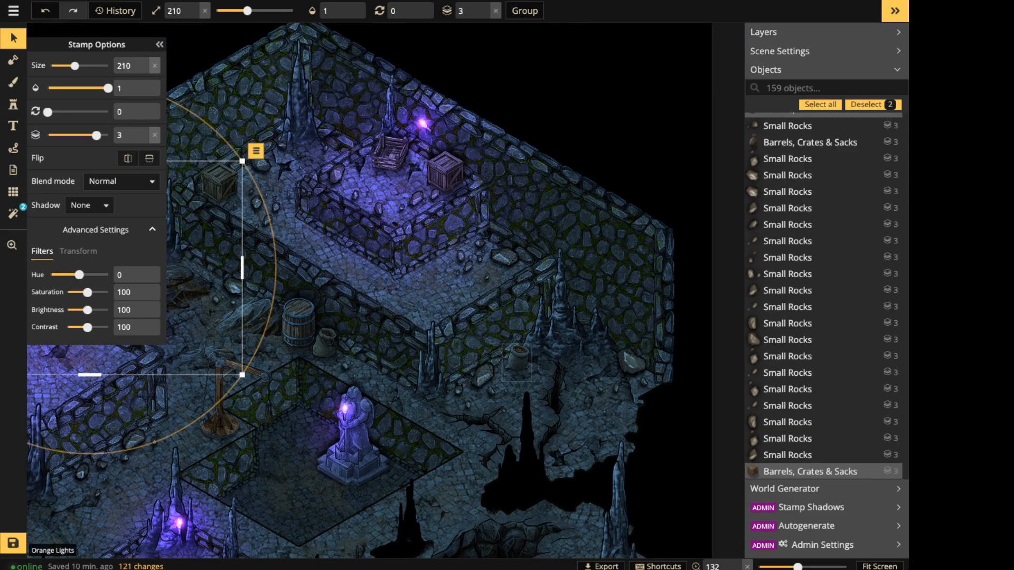
left_click(517, 362)
middle_click_drag(516, 363, 688, 364)
left_click(390, 181, "shift")
middle_click_drag(390, 181, 596, 109)
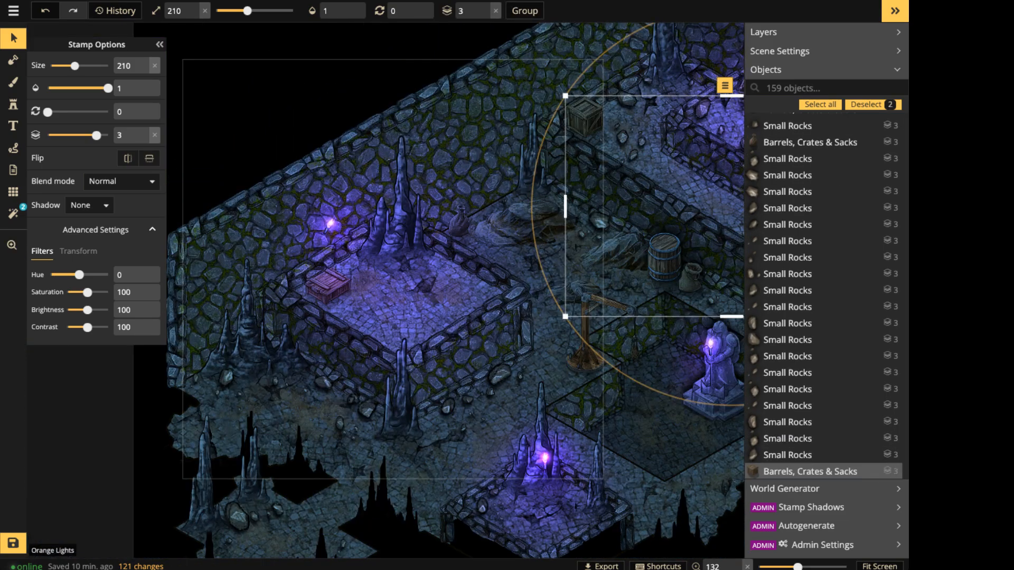
left_click(327, 285, "shift")
middle_click_drag(327, 285, 63, 74)
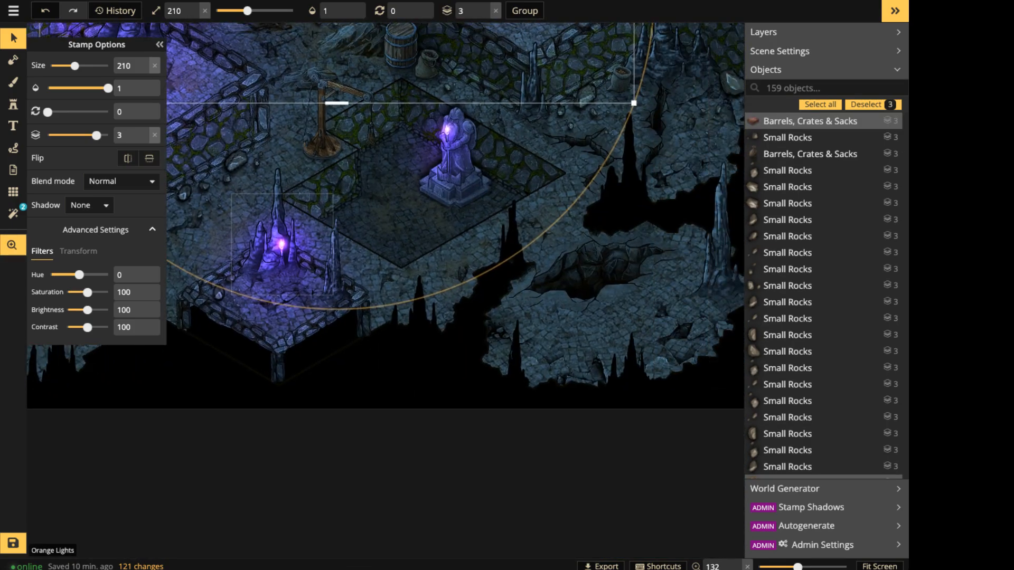
left_click(12, 245)
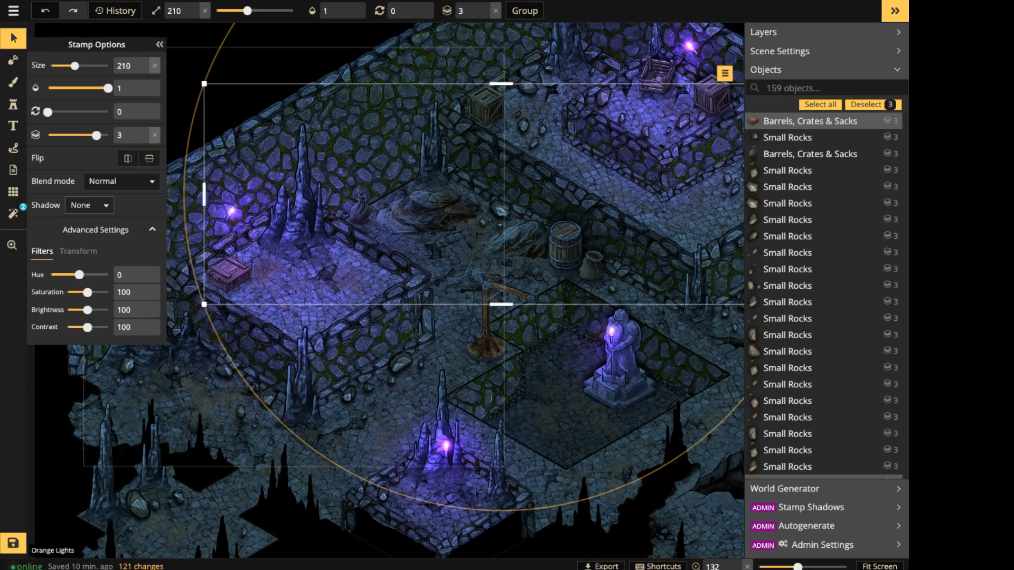
left_click(88, 205)
left_click(85, 256)
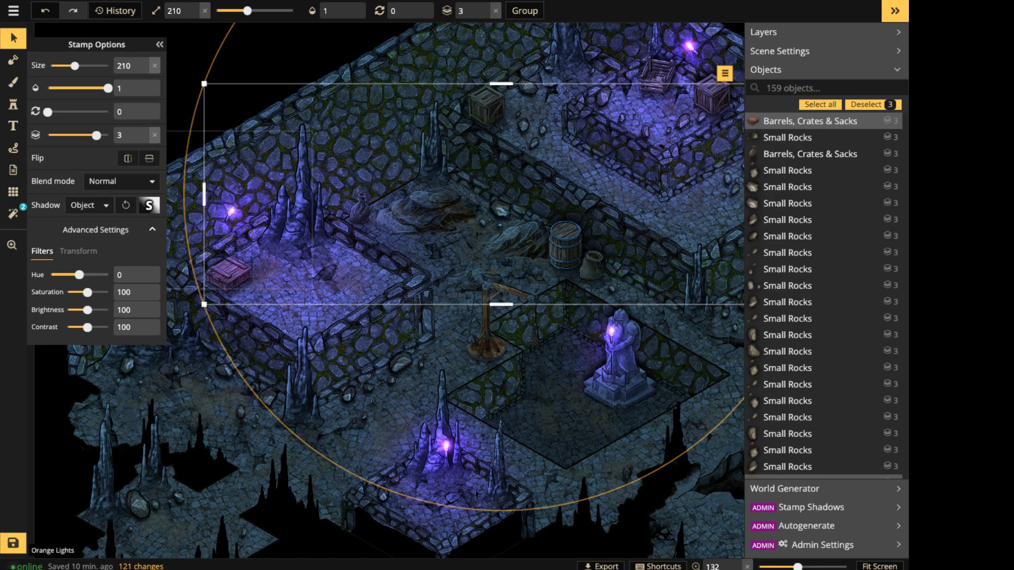
Customize the selected containers' object shadow with blur 5.1, horizontal offset 1 and vertical offset -4.
left_click(149, 205)
left_click(149, 205)
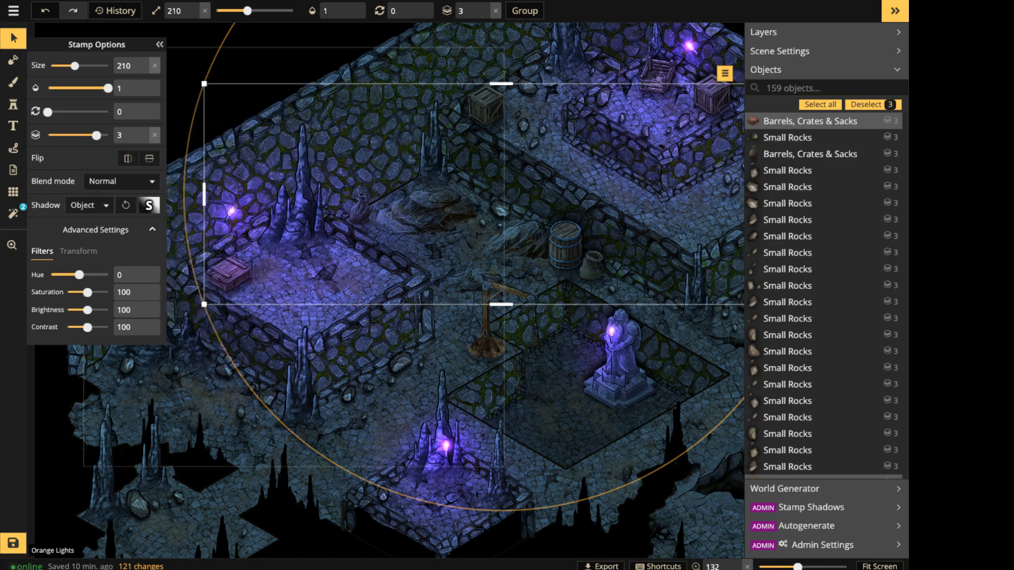
left_click(149, 205)
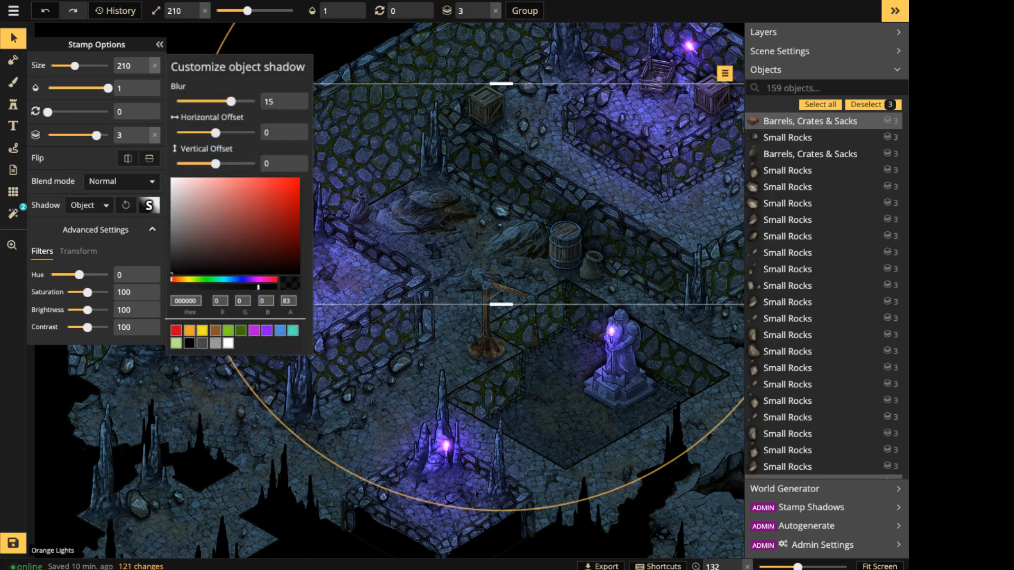
left_click_drag(229, 104, 216, 134)
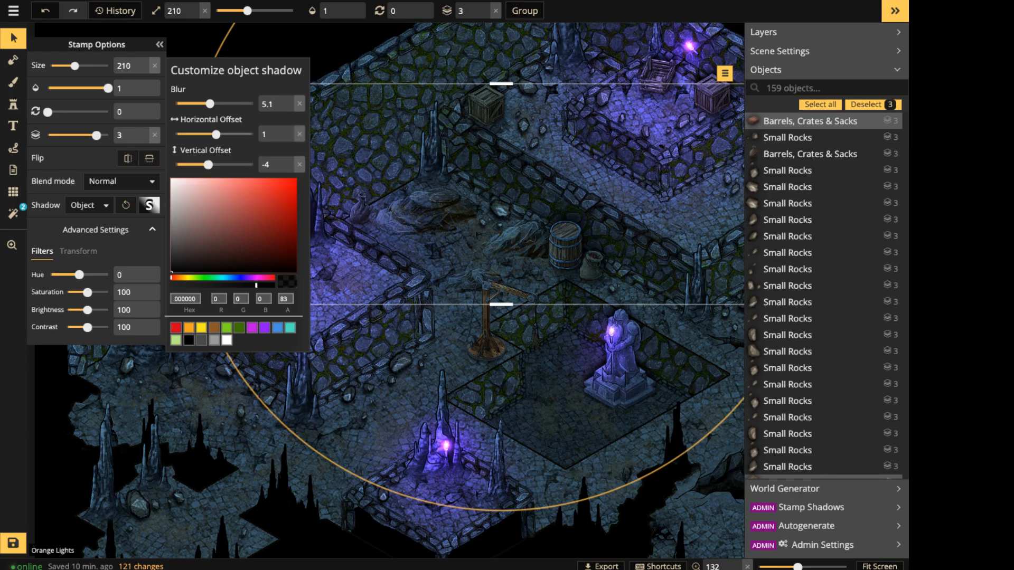
left_click(359, 175)
key("Escape")
Select all stalagmites on the map and set their shadow to Object.
scroll(486, 115, "up", 6)
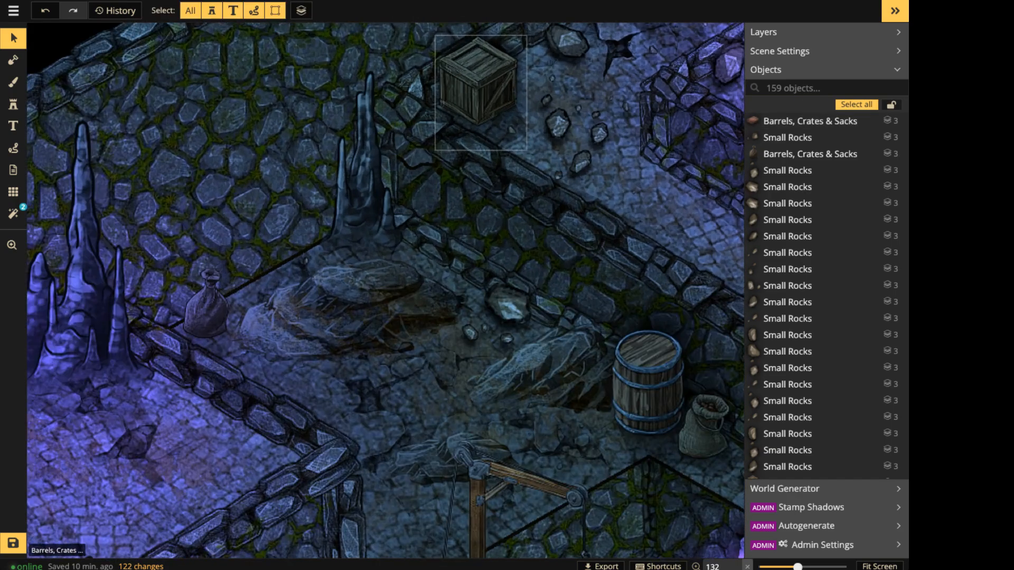
middle_click_drag(486, 114, 407, 170)
scroll(335, 172, "down", 4)
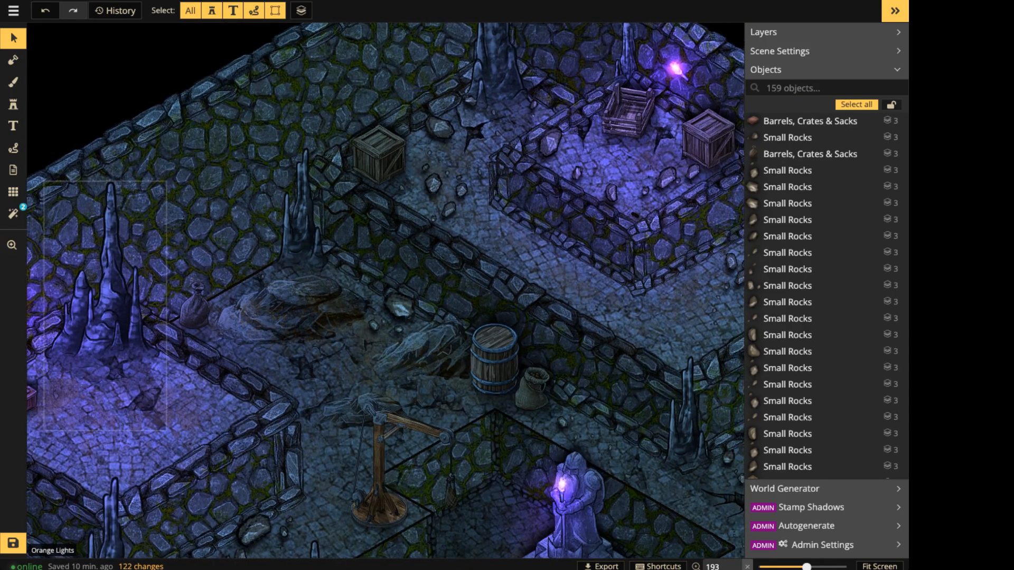
left_click(112, 296)
key("Escape")
scroll(306, 227, "down", 4)
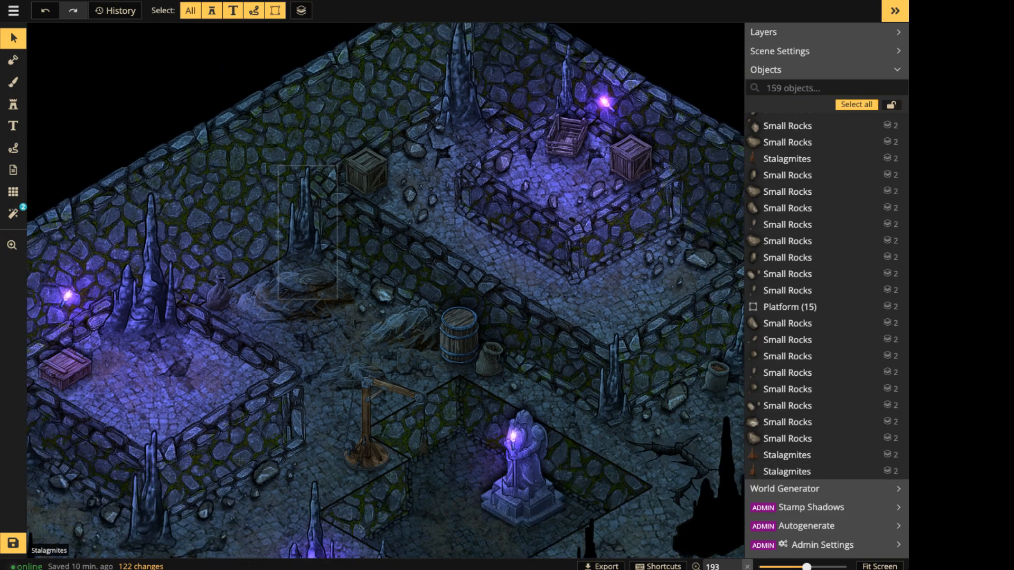
middle_click_drag(307, 227, 509, 217)
left_click(373, 275)
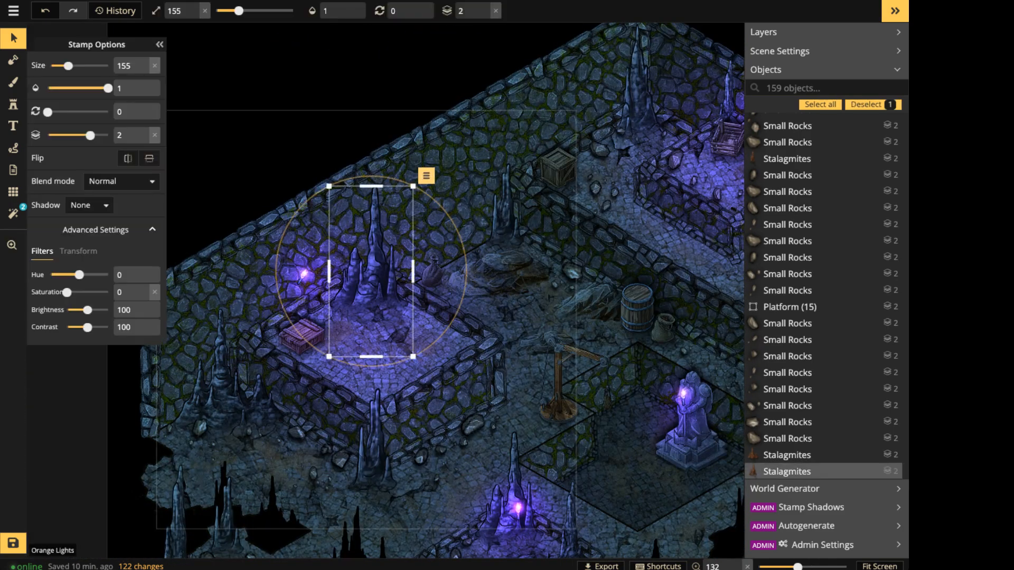
left_click(426, 176)
mouse_move(449, 194)
left_click(594, 209)
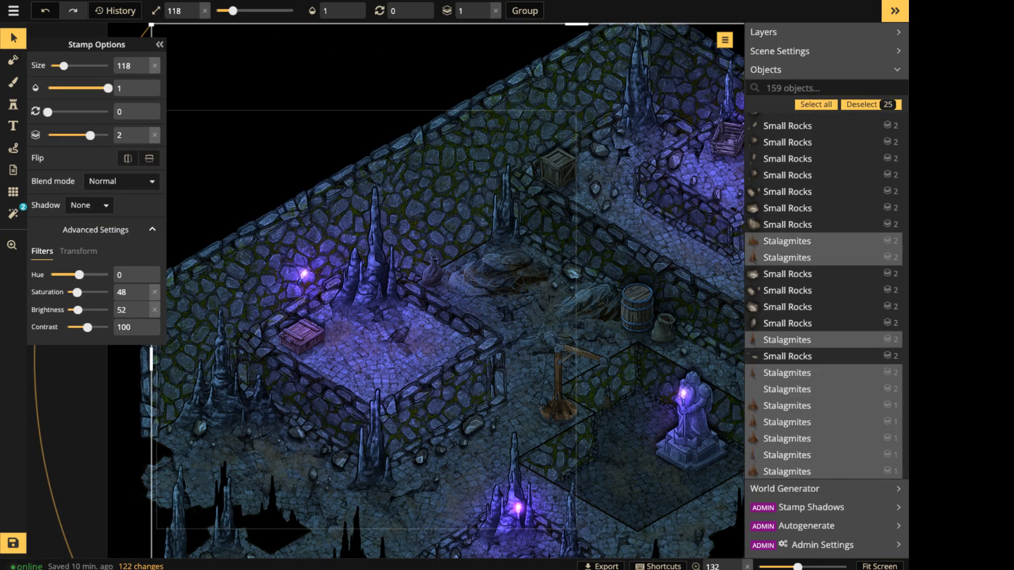
left_click(89, 205)
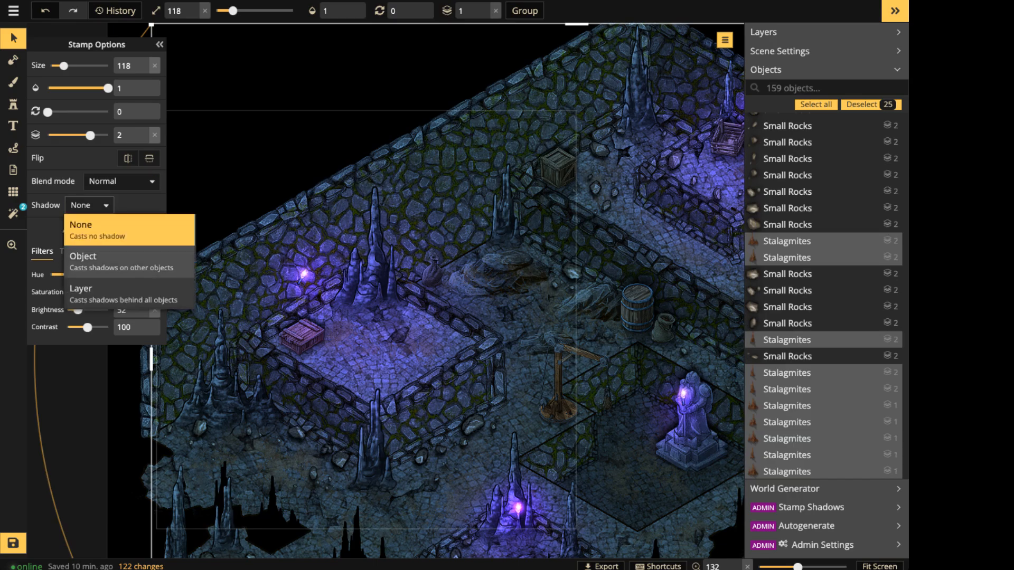
left_click(121, 261)
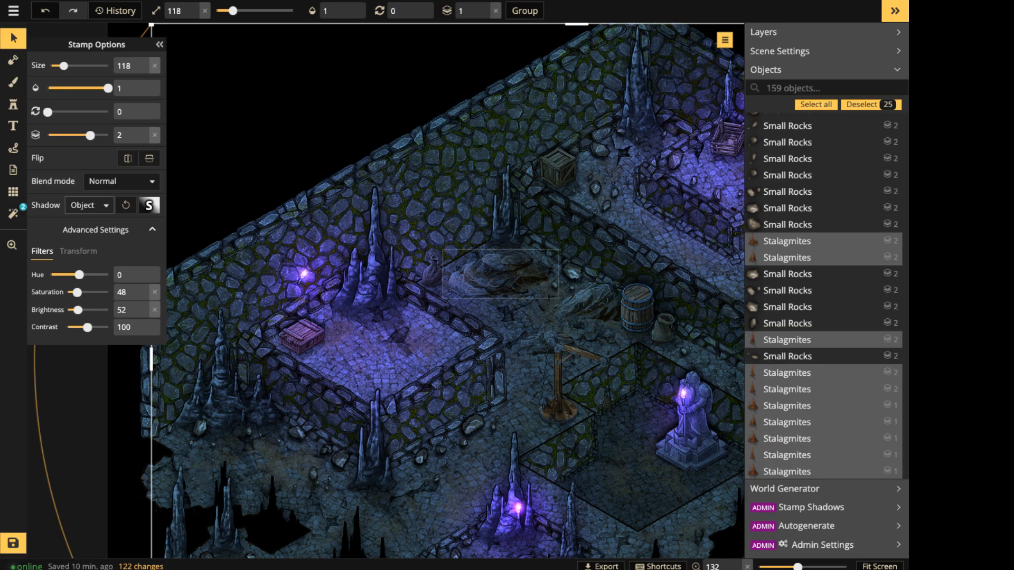
Customize the stalagmites' object shadow with blur 5.9, horizontal offset 0.8, vertical offset -7.1 and alpha 100.
left_click(149, 205)
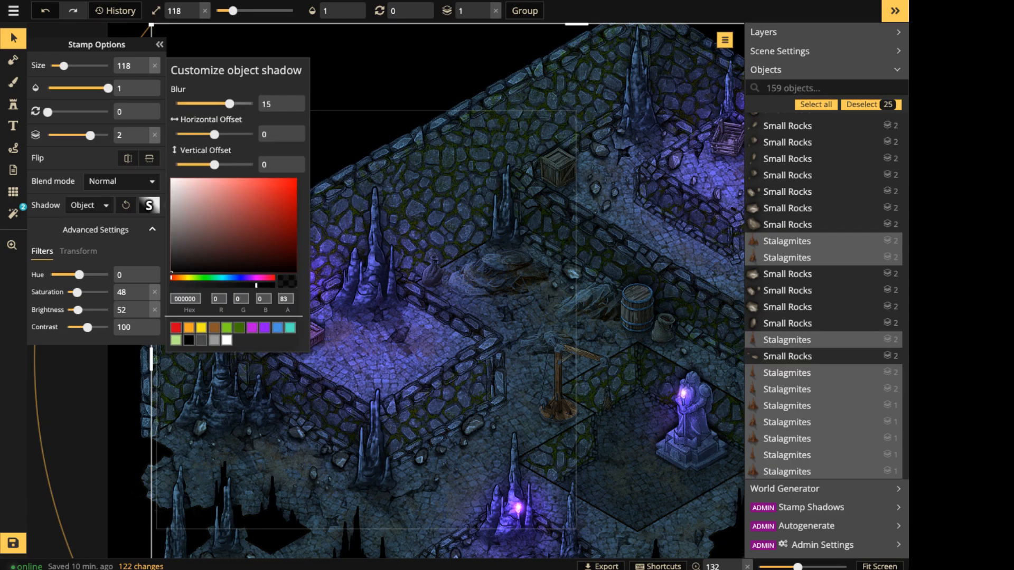
left_click_drag(229, 104, 213, 104)
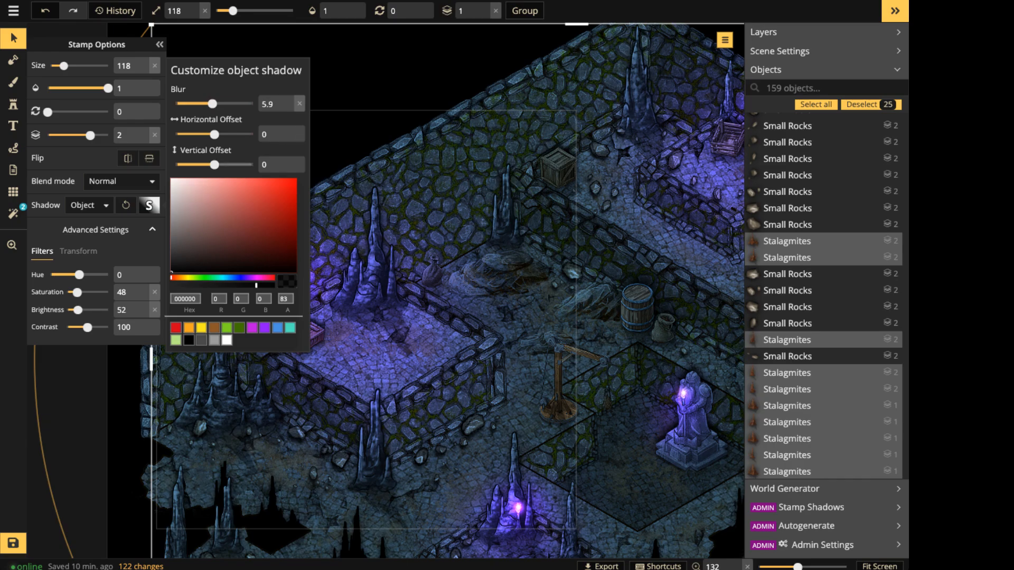
left_click_drag(214, 165, 206, 164)
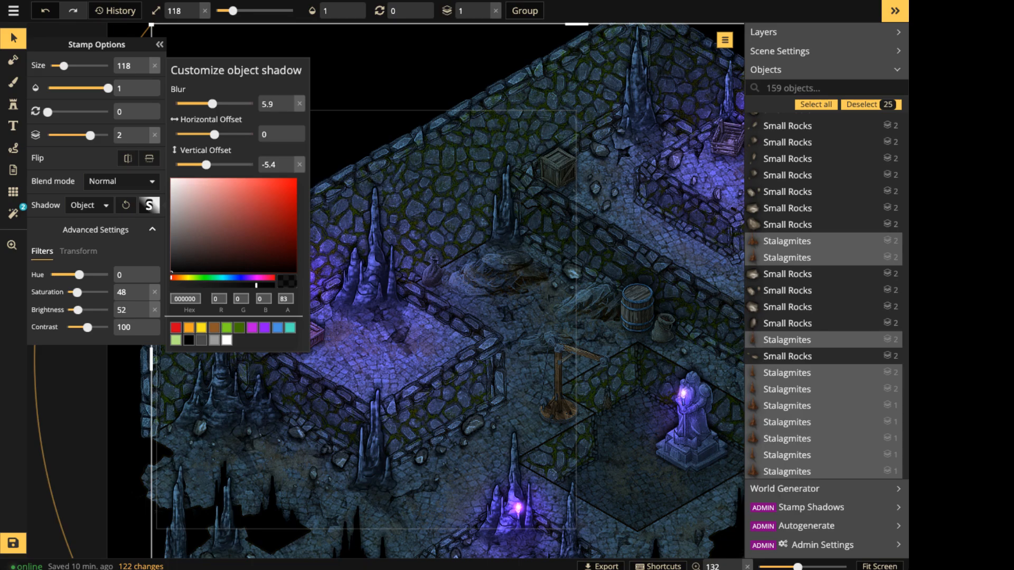
left_click_drag(256, 285, 274, 286)
left_click_drag(214, 135, 204, 165)
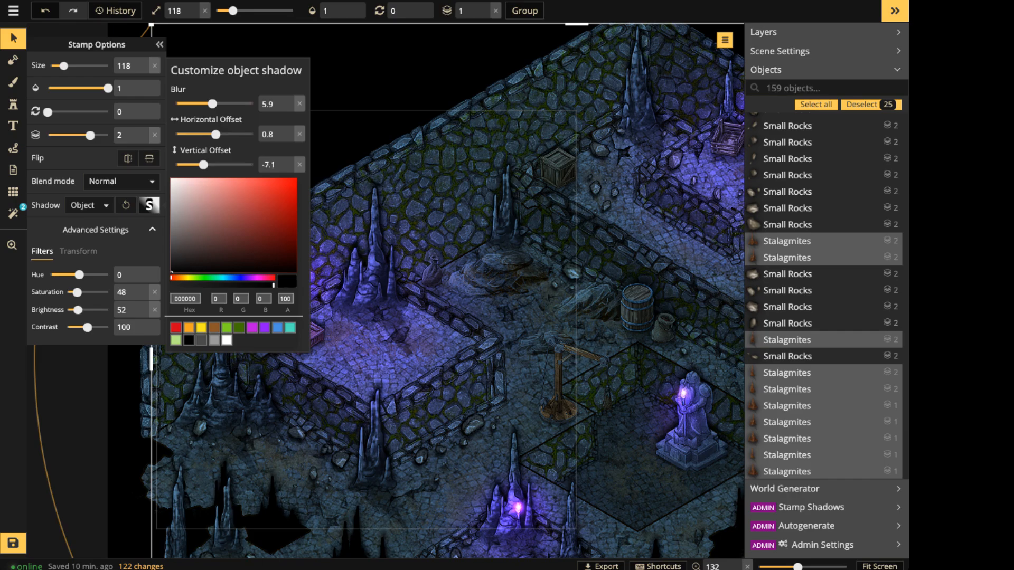
key("Escape")
key("Escape")
Check the shadows across the whole dungeon and save the map.
scroll(381, 317, "down", 5)
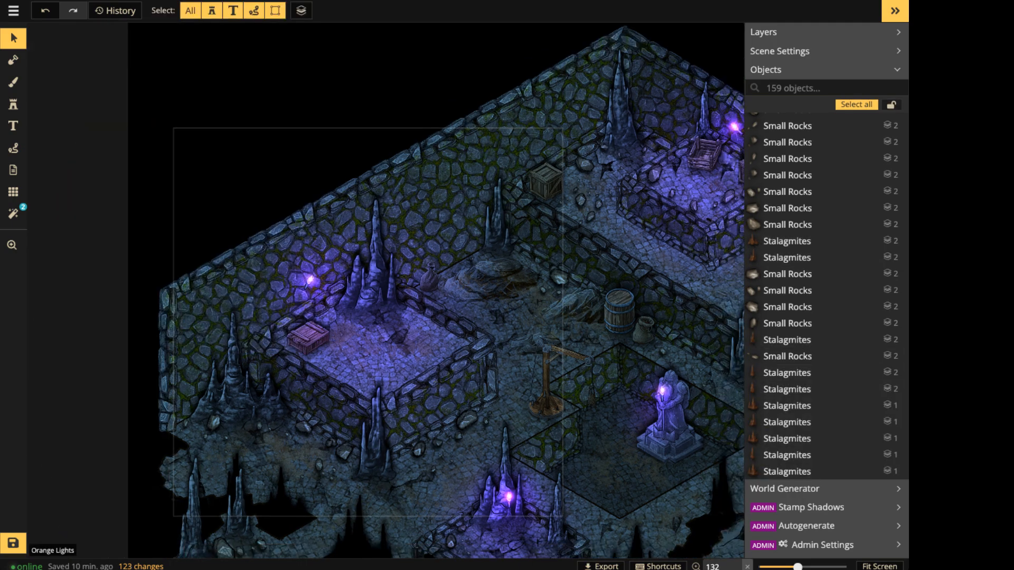
middle_click_drag(381, 317, 323, 266)
middle_click_drag(608, 248, 508, 84)
middle_click_drag(334, 189, 364, 312)
scroll(494, 338, "down", 6)
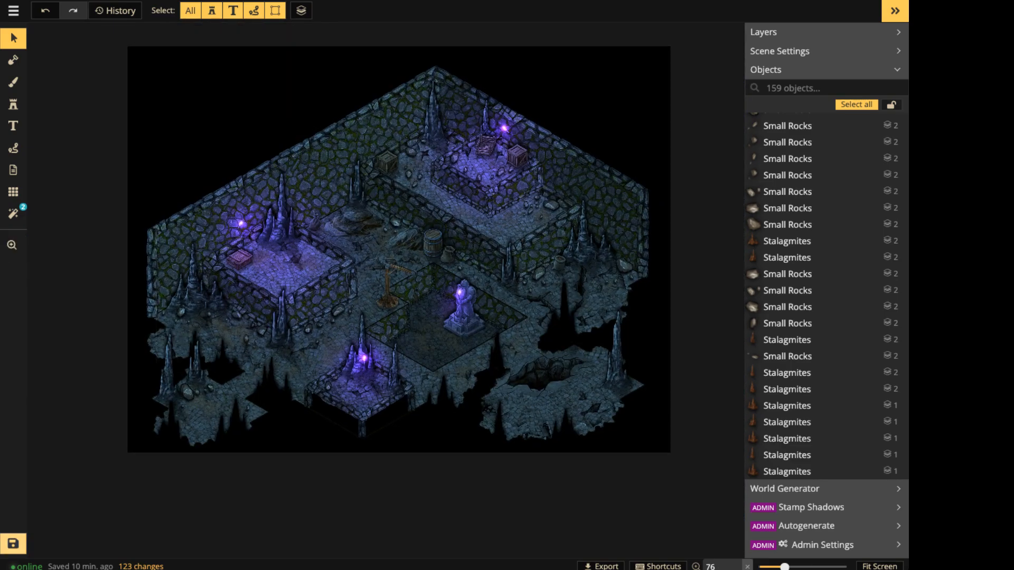
key("ctrl+s")
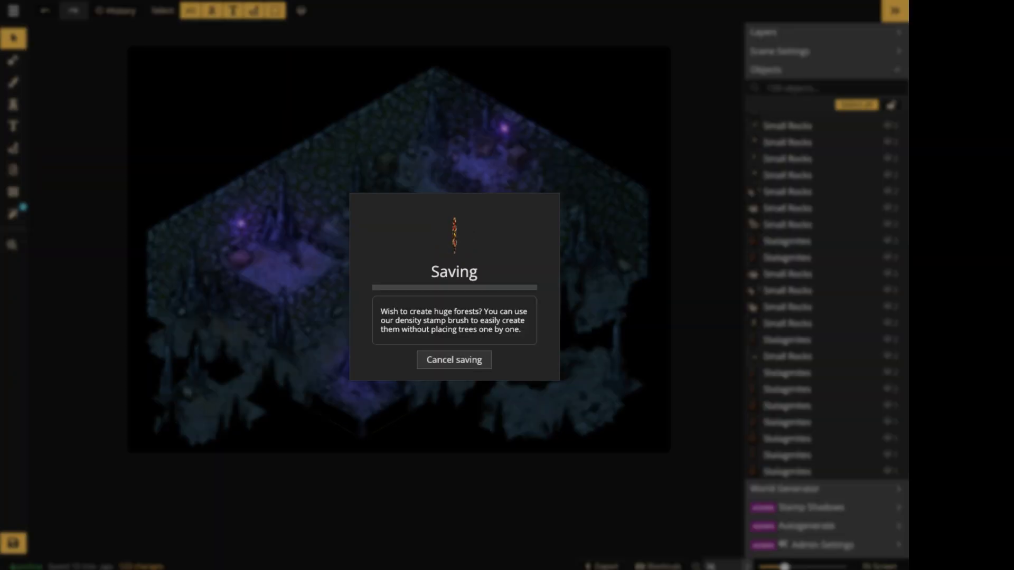
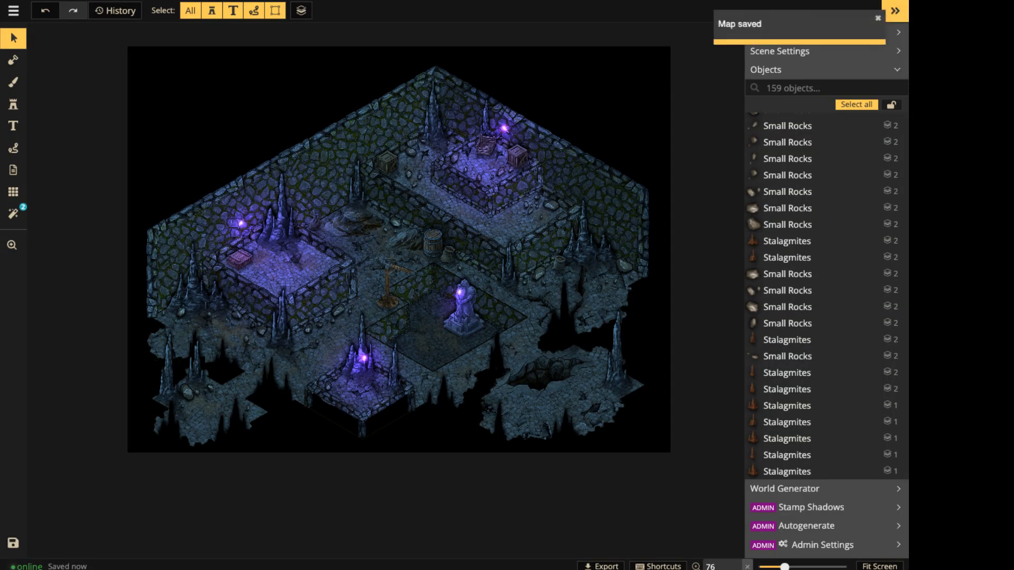
Search the stamp catalog for "tenta" and choose the Tentacles stamp from the Water group.
scroll(549, 365, "up", 3)
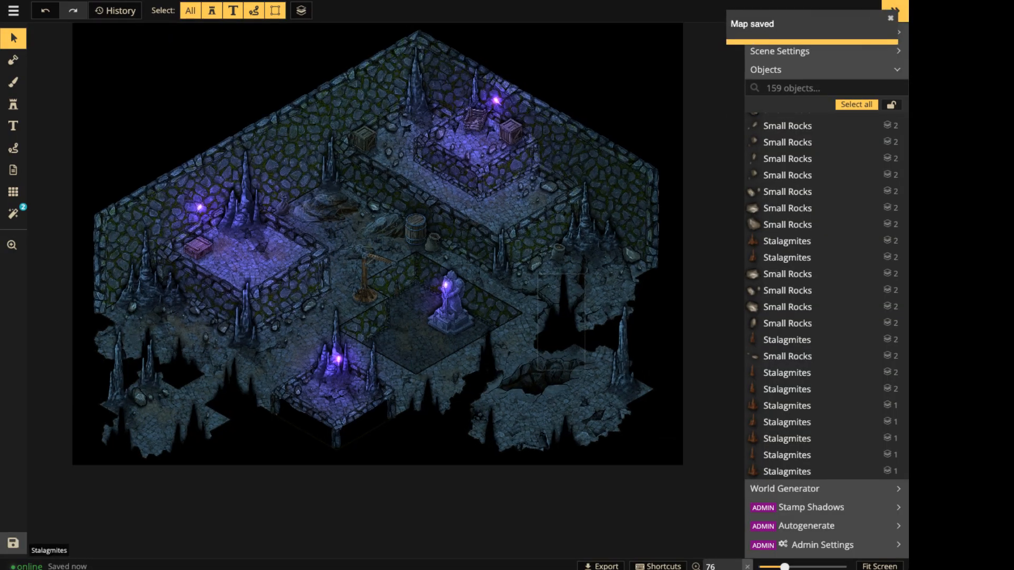
scroll(538, 370, "up", 8)
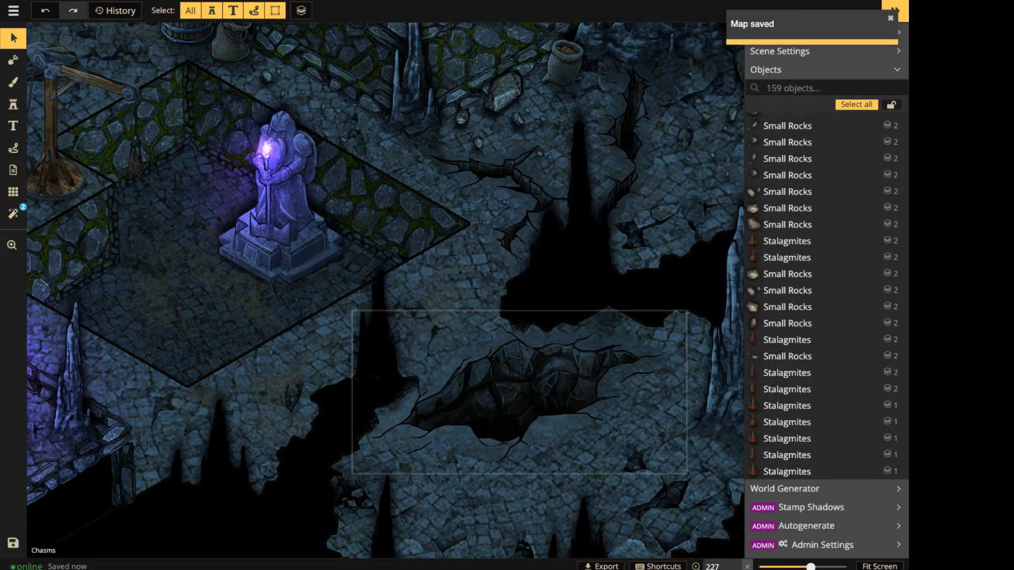
left_click(539, 370)
left_click(13, 104)
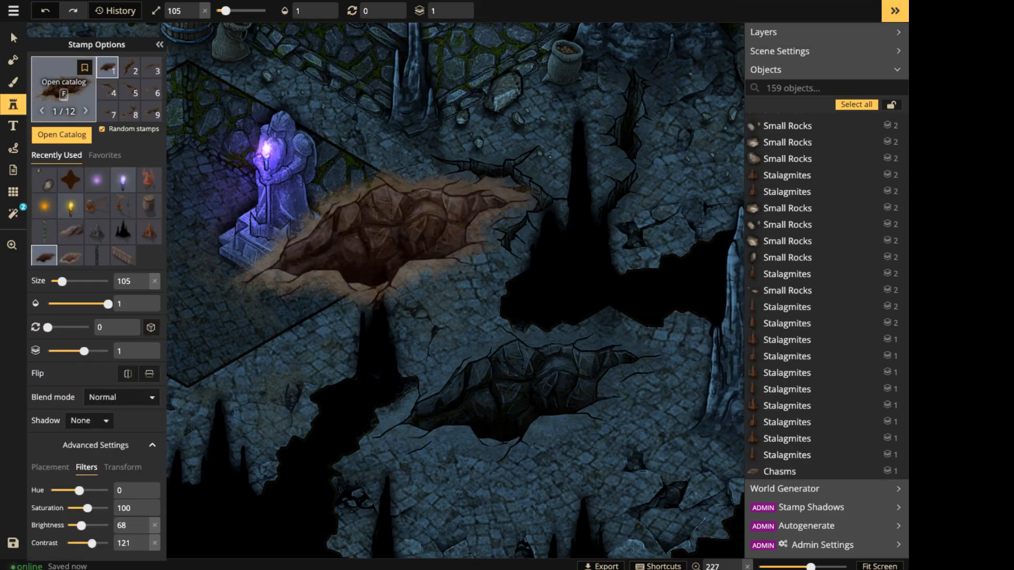
left_click(63, 84)
key("ctrl+a")
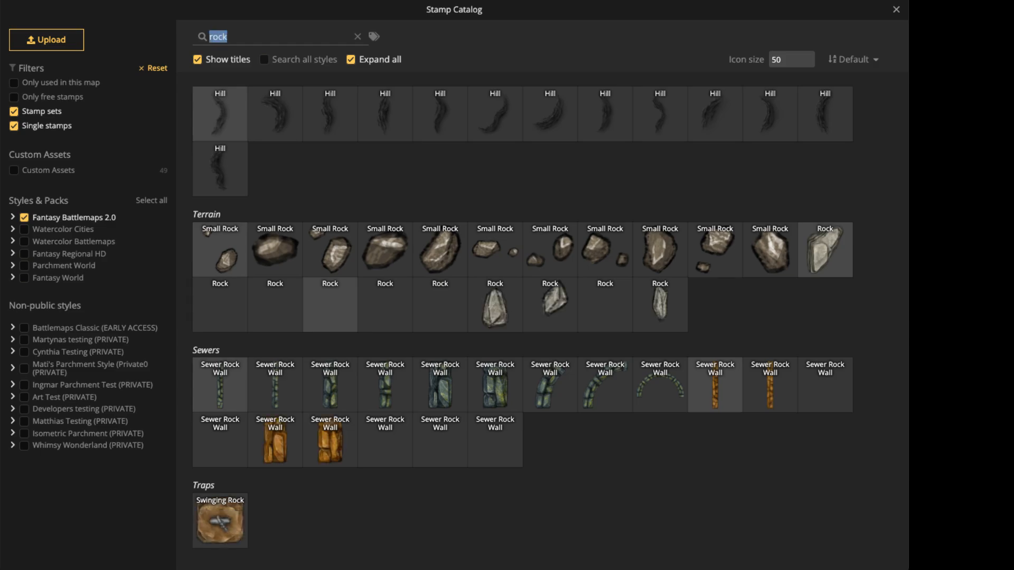
type("tenta")
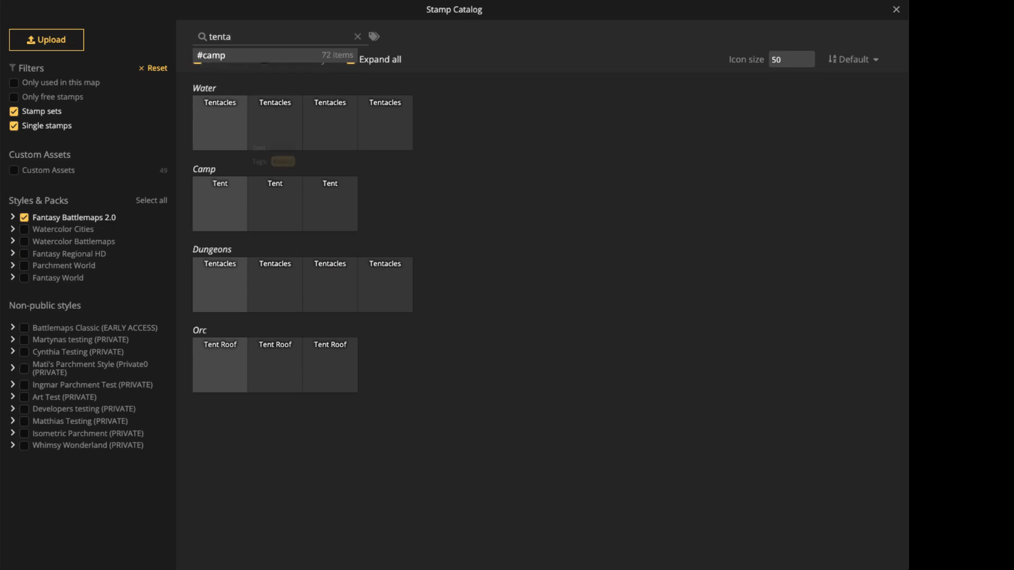
left_click(220, 123)
Place a tentacle over the large chasm beyond the statue pit, on layer 2 with its hue at -99.
scroll(402, 264, "up", 1)
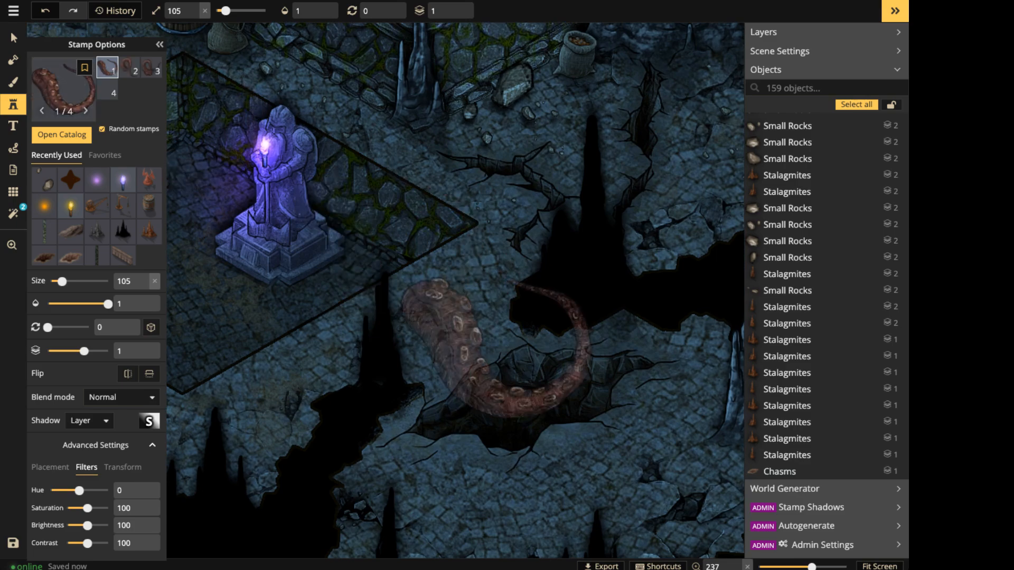
left_click(509, 341)
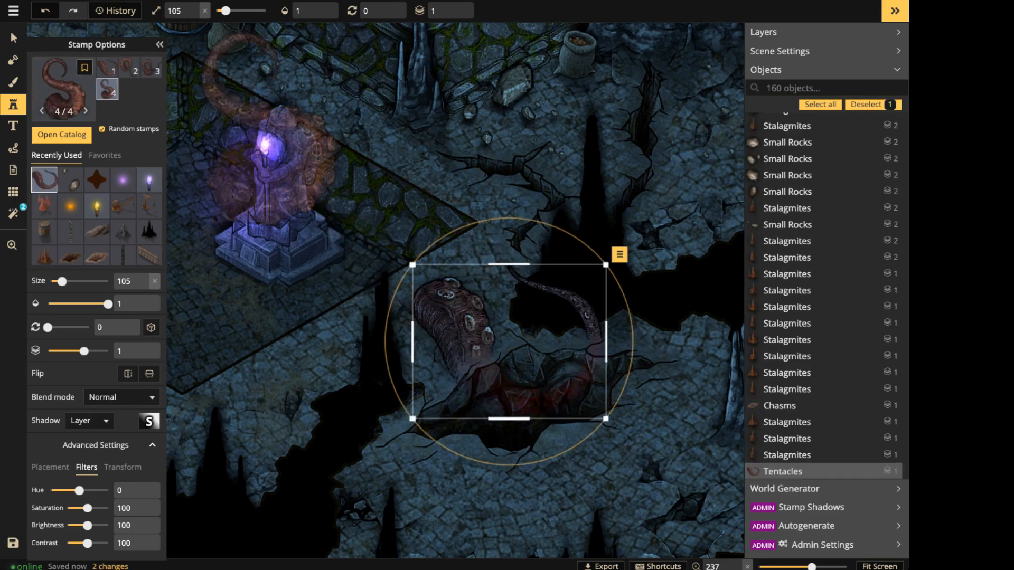
left_click(458, 7)
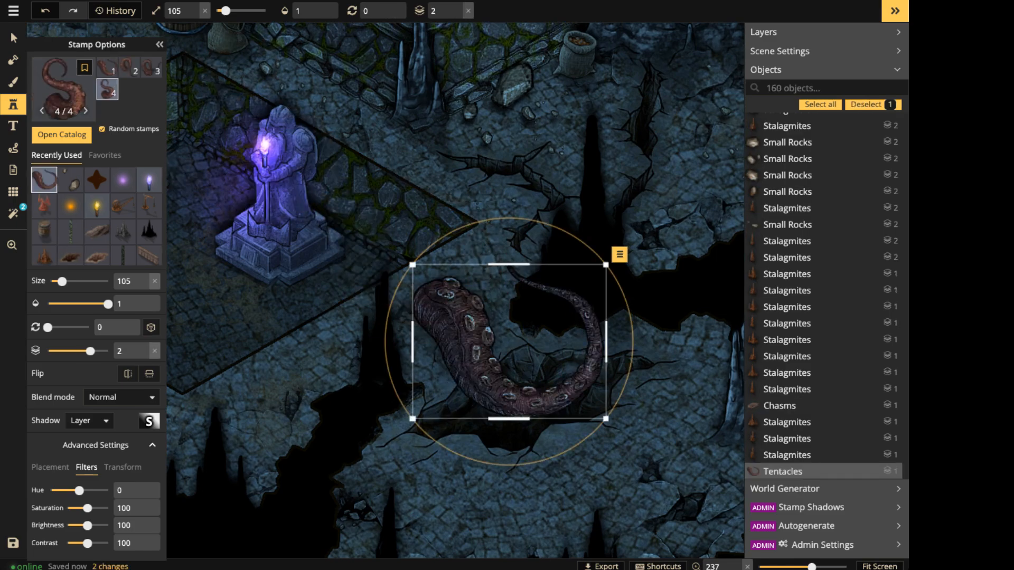
left_click_drag(79, 491, 65, 491)
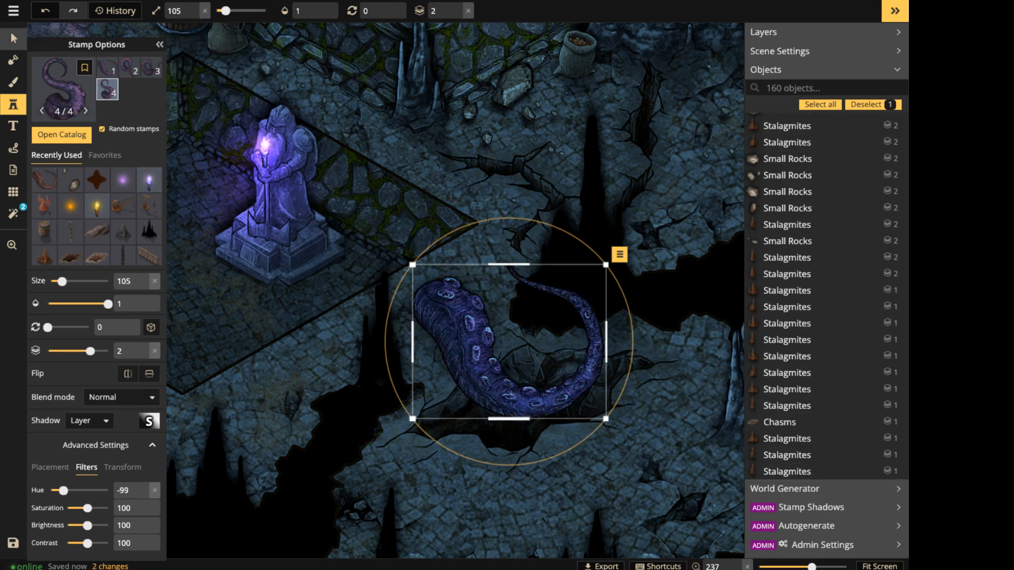
Rotate the tentacle to 225, position it rising out of the chasm and reduce its size to 85.
left_click(14, 39)
scroll(510, 342, "down", 9, "shift")
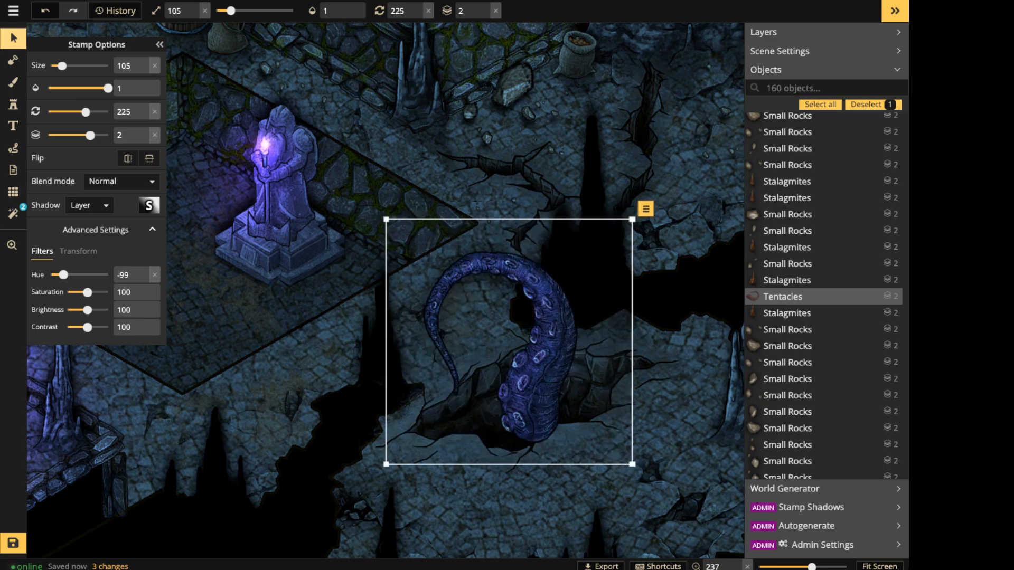
left_click_drag(509, 342, 491, 330)
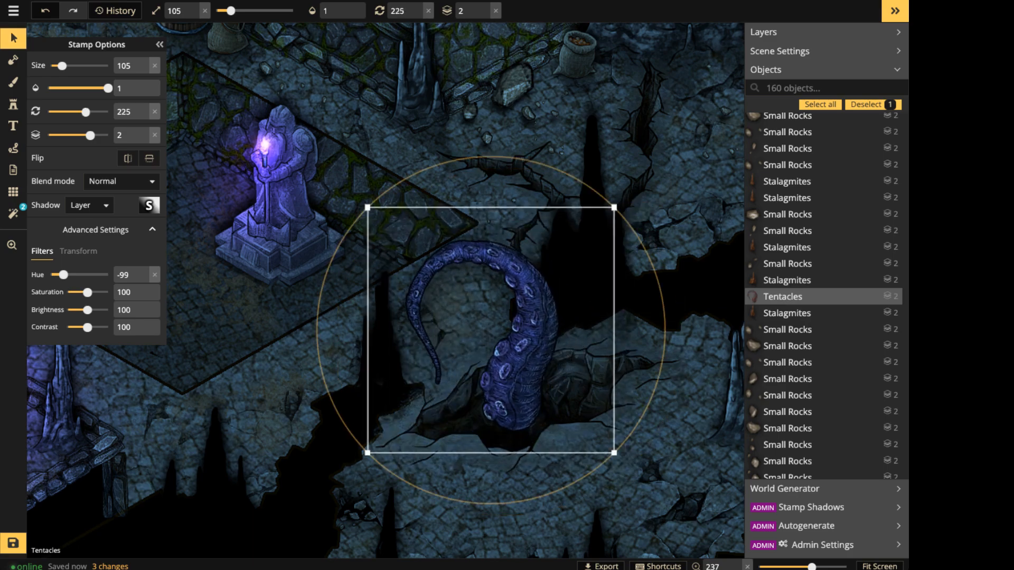
scroll(490, 330, "down", 4, "alt")
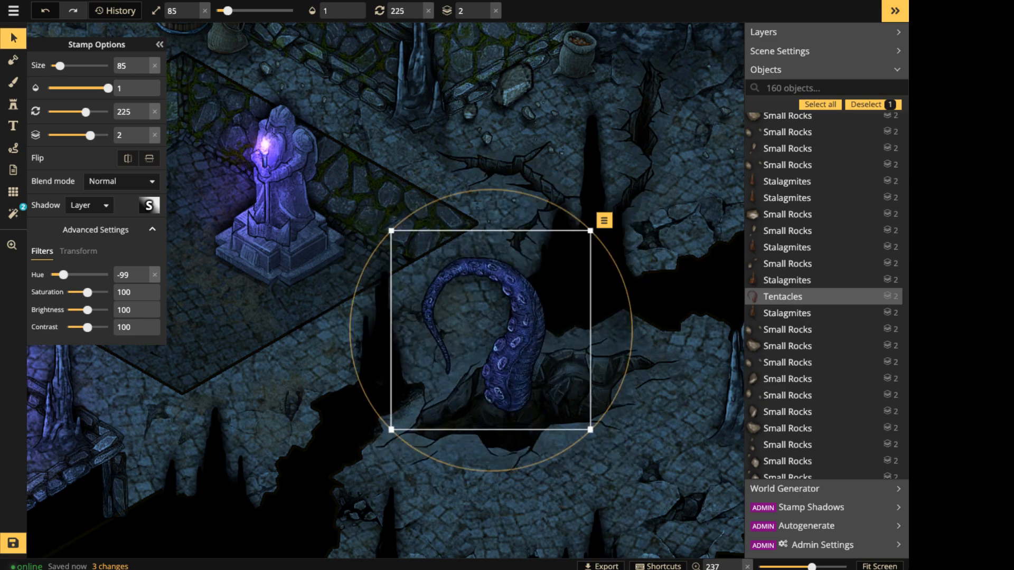
Rotate the tentacle to 270, reduce its size to 75 and move it to the far right end of the chasm.
scroll(490, 330, "up", 1, "shift")
left_click_drag(491, 330, 593, 346)
scroll(575, 335, "down", 2, "alt")
scroll(574, 335, "up", 2, "shift")
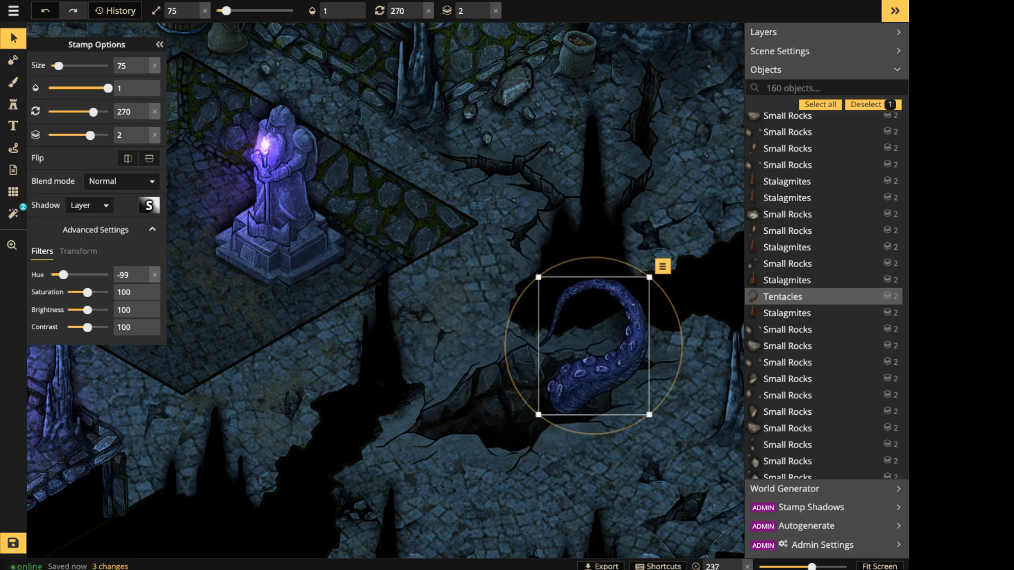
scroll(525, 369, "up", 3)
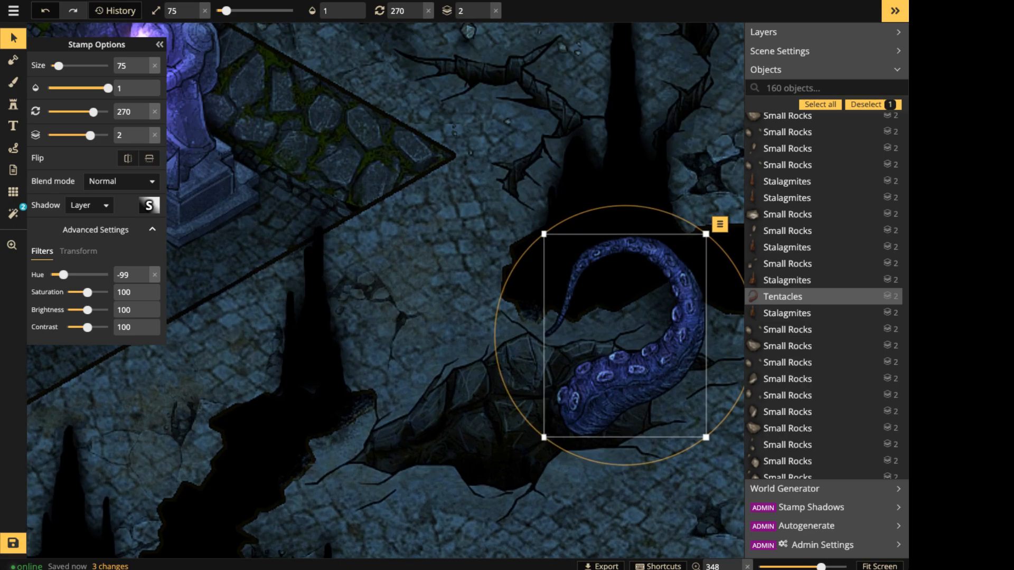
Take up the Tentacles stamp again, try other variants, rotations and a horizontal flip, and choose variant 4.
key("s")
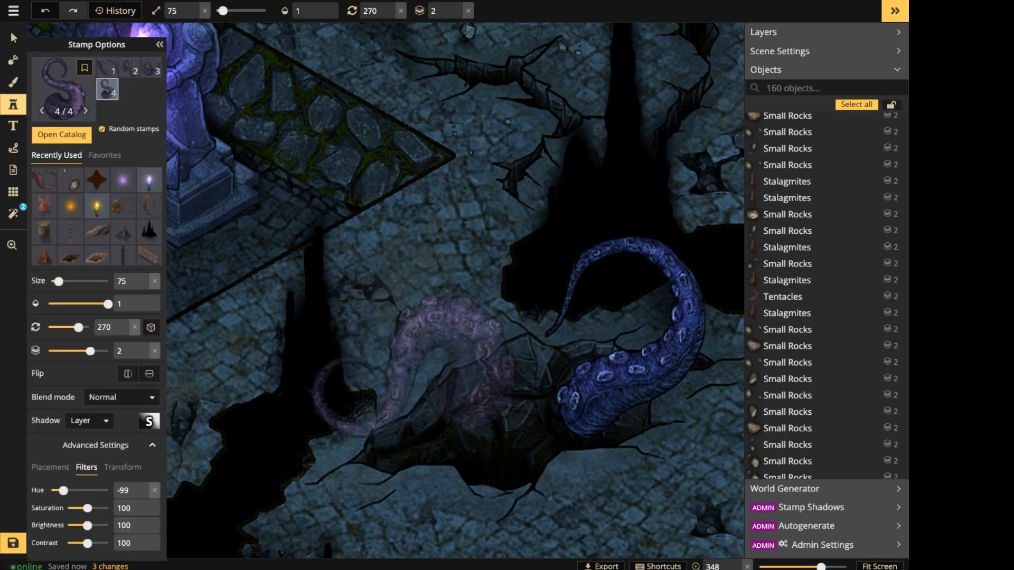
scroll(407, 394, "up", 2, "shift")
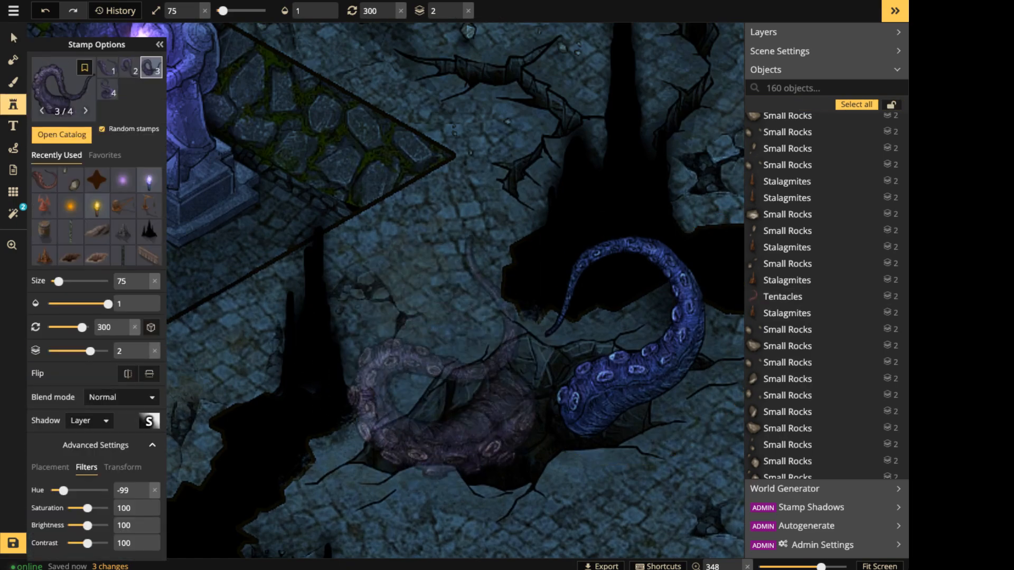
key("Left")
key("Left")
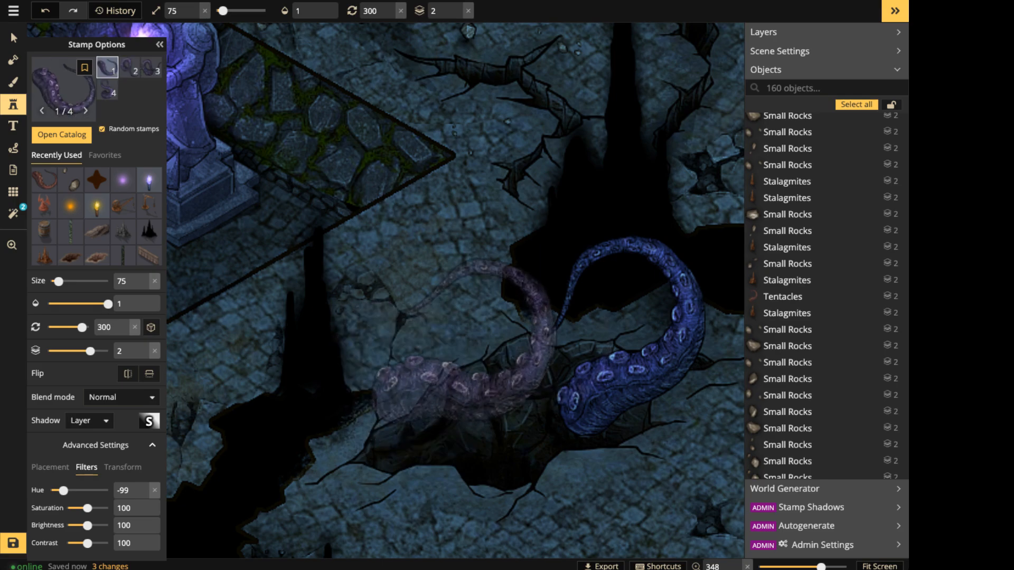
scroll(454, 359, "down", 3, "shift")
key("f")
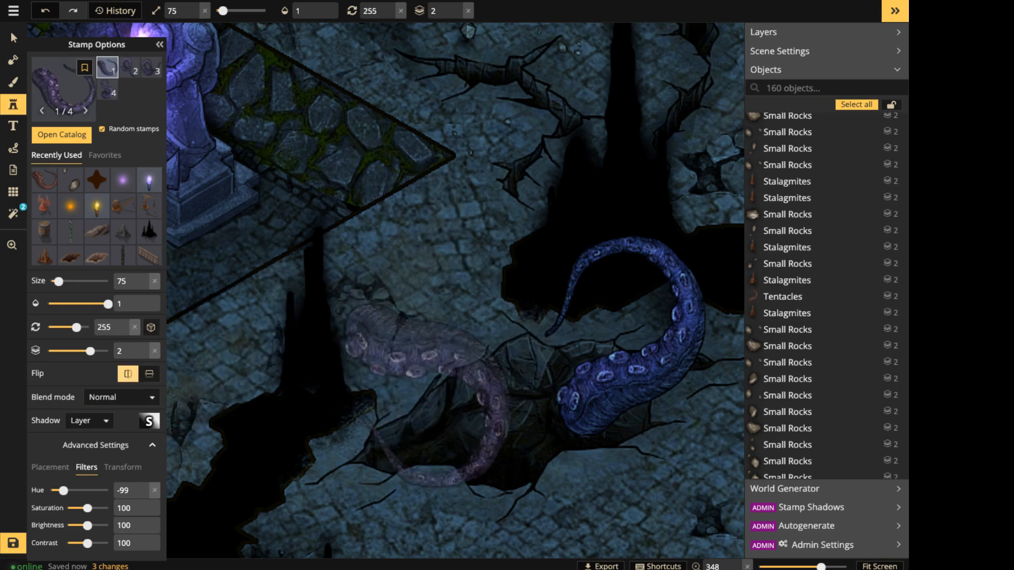
scroll(454, 370, "up", 8, "shift")
key("Left")
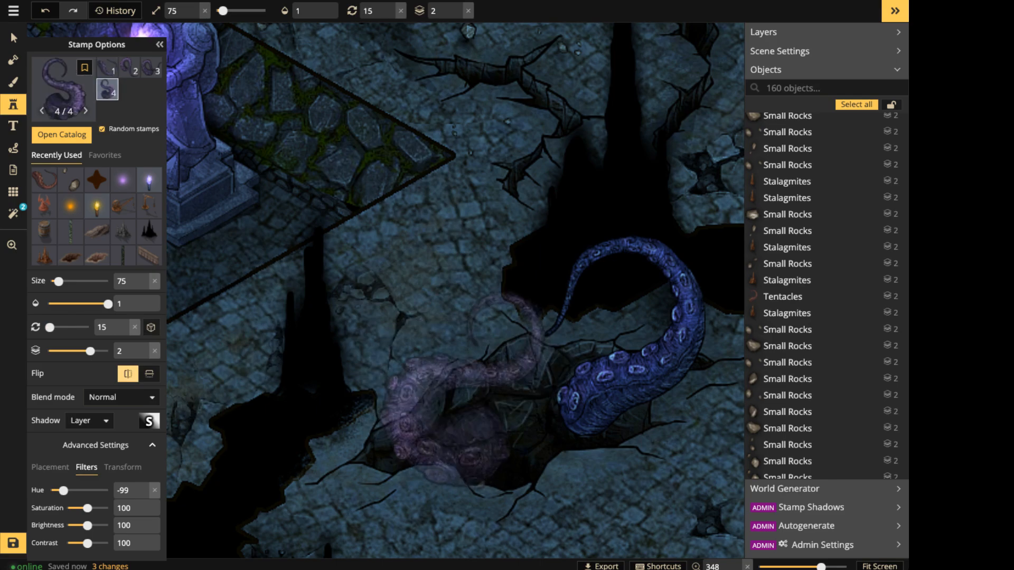
Turn off the horizontal flip, rotate the stamp to 240 and place a second tentacle in the chasm left of the first.
scroll(433, 370, "down", 2, "shift")
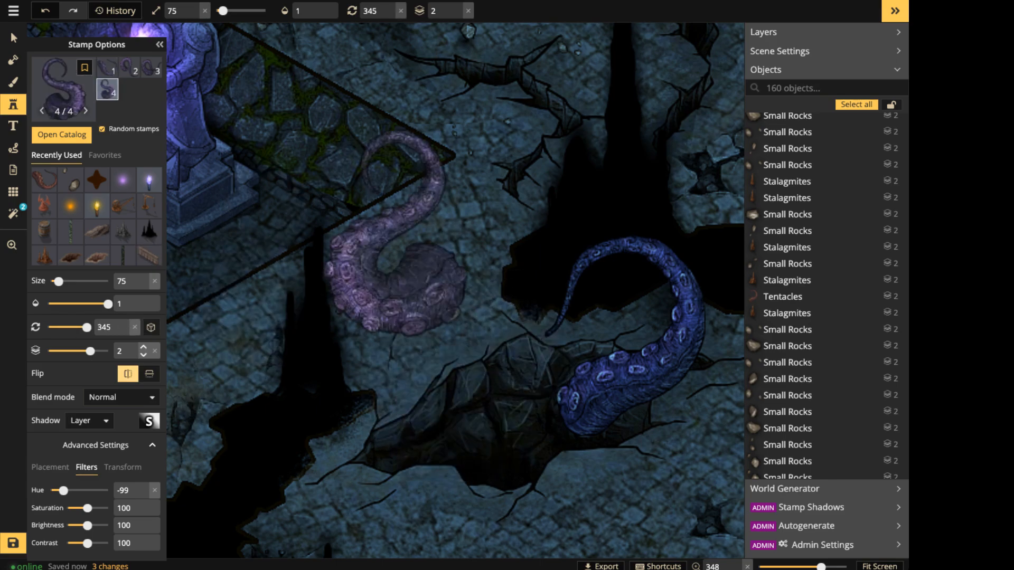
left_click(128, 374)
scroll(452, 399, "down", 4, "shift")
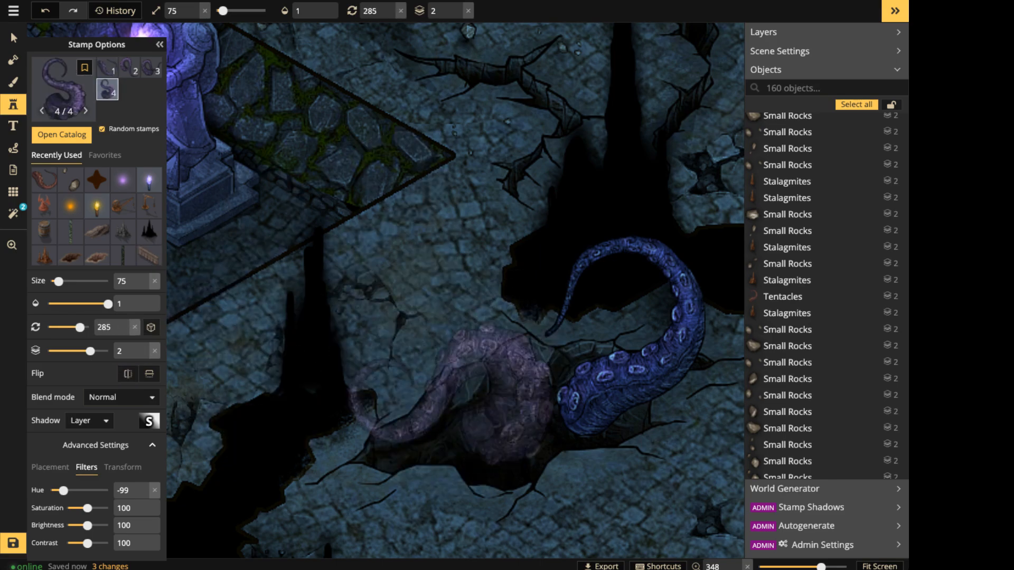
scroll(438, 412, "down", 3, "shift")
left_click(437, 428)
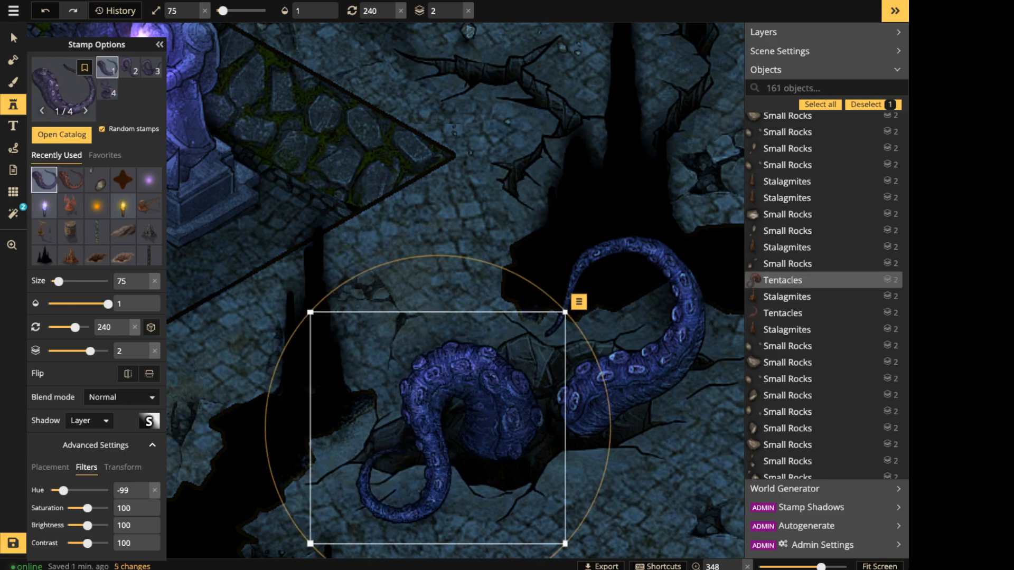
left_click_drag(437, 427, 436, 433)
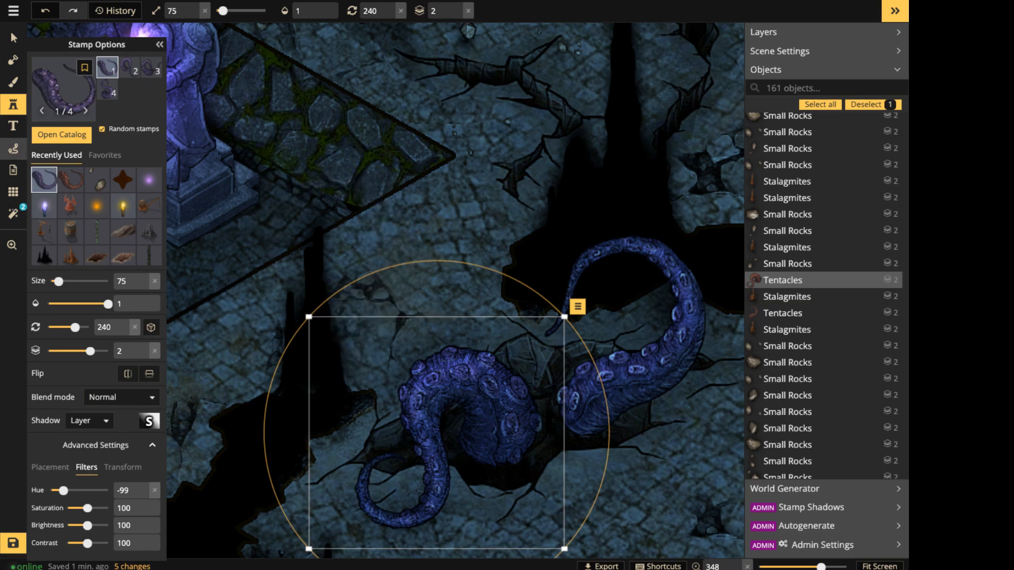
Set up the Path tool for solid black free-drawn strokes with a width of 5.
left_click(13, 148)
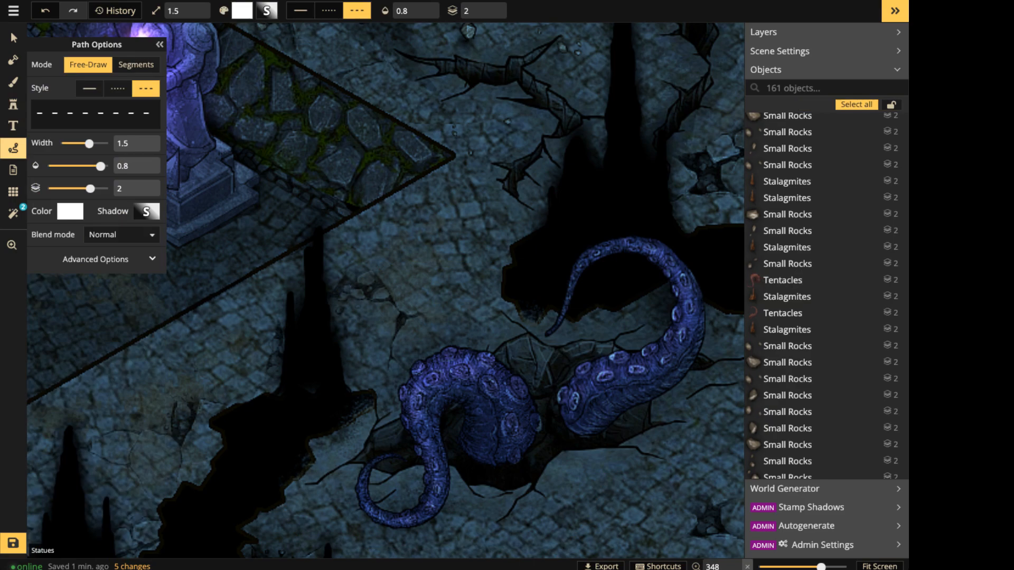
left_click(89, 89)
left_click(71, 211)
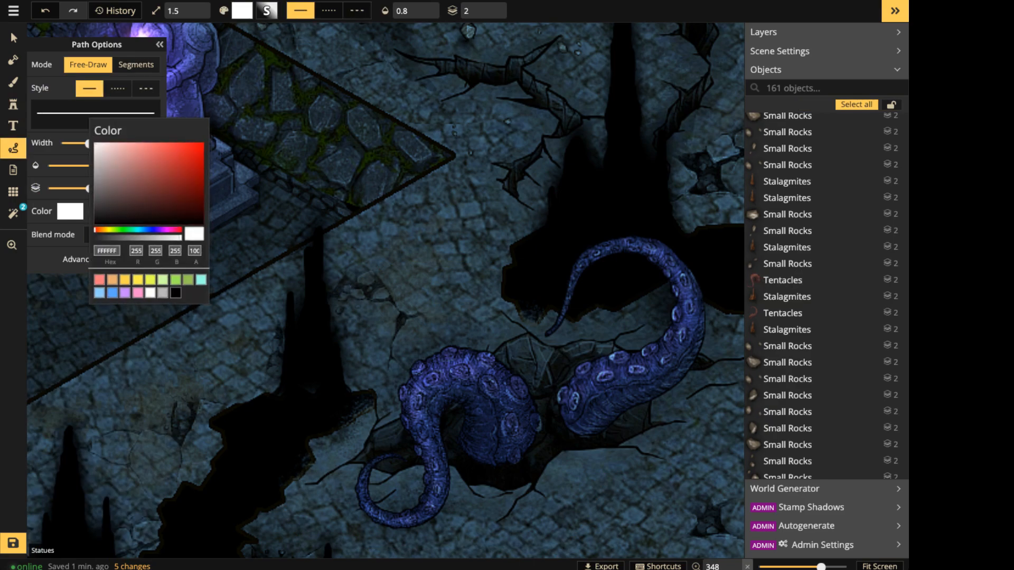
left_click(176, 293)
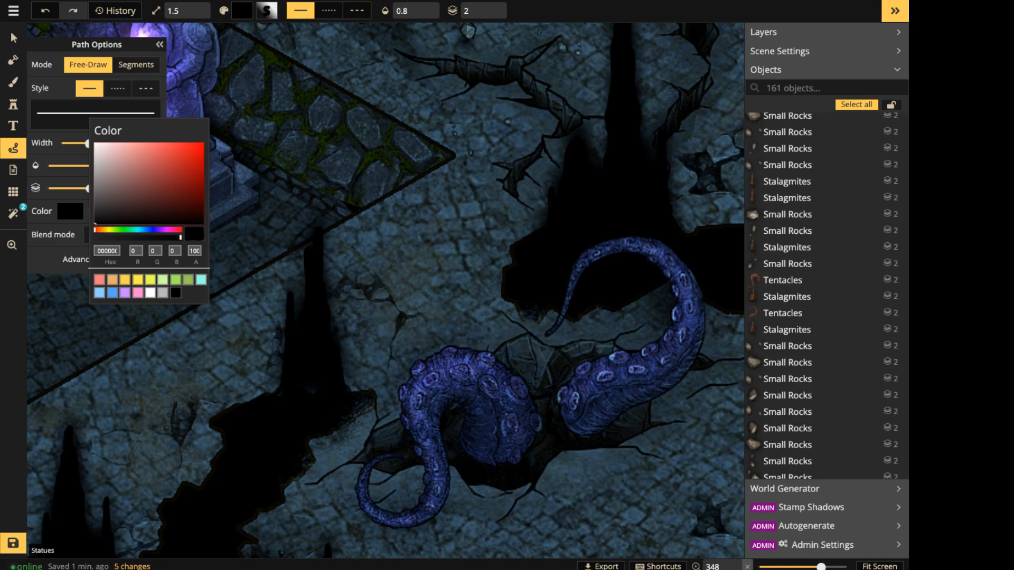
left_click(549, 417)
scroll(549, 417, "up", 6)
left_click_drag(549, 417, 491, 320)
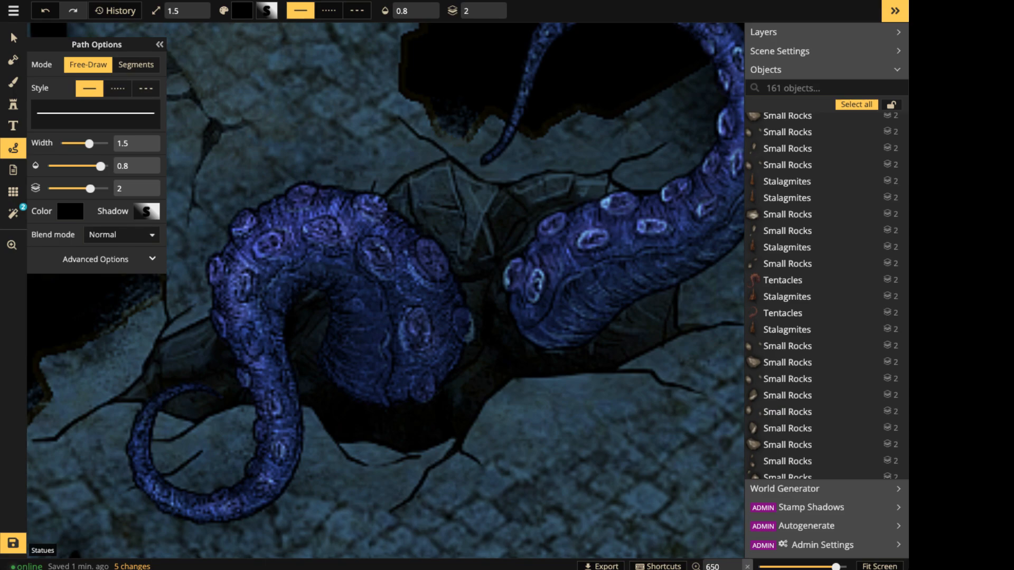
left_click_drag(89, 144, 108, 144)
Draw black paths on the floor below the chasm, between the tentacles and over the right tentacle's base.
left_click_drag(512, 511, 640, 435)
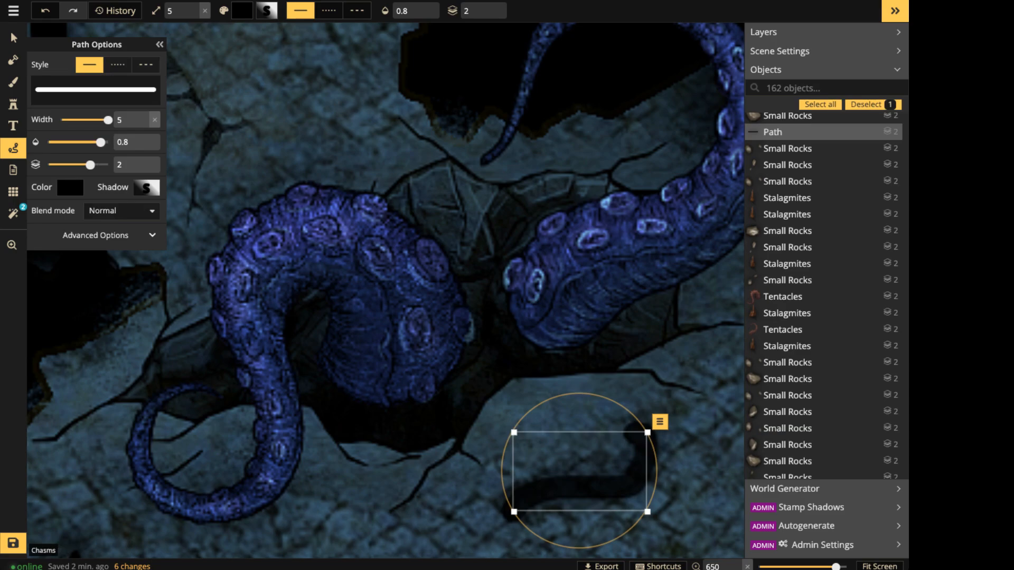
left_click_drag(514, 294, 496, 342)
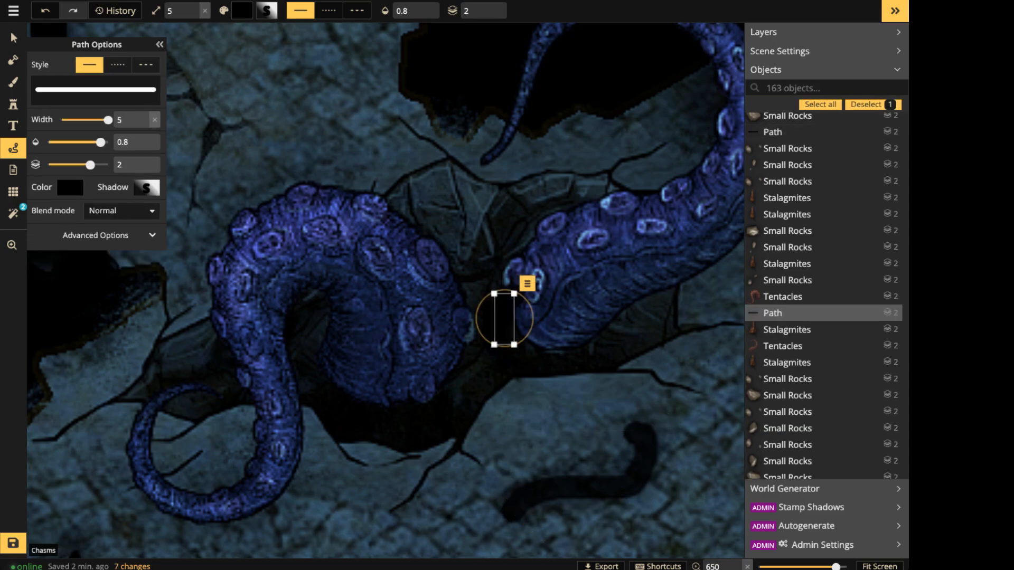
left_click_drag(522, 285, 522, 292)
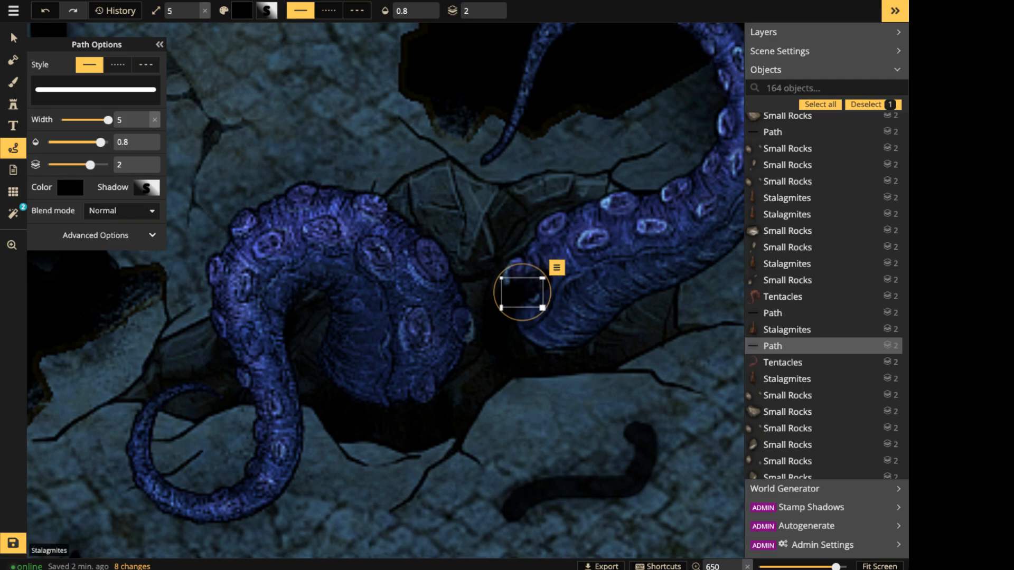
Lock the chasm stamp and raise both tentacles to layer 3.
left_click(14, 39)
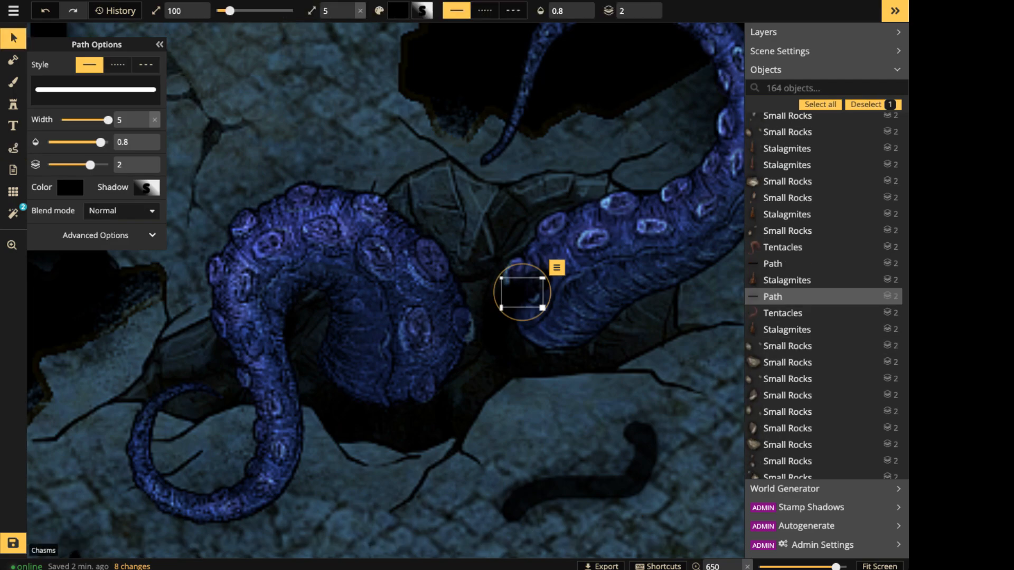
left_click(491, 338)
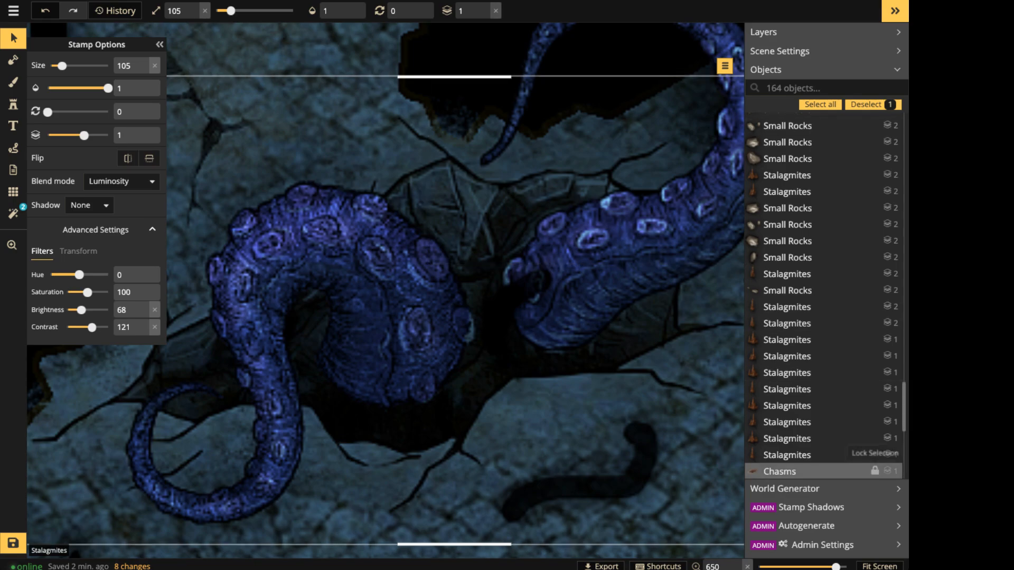
left_click(875, 471)
left_click(417, 312)
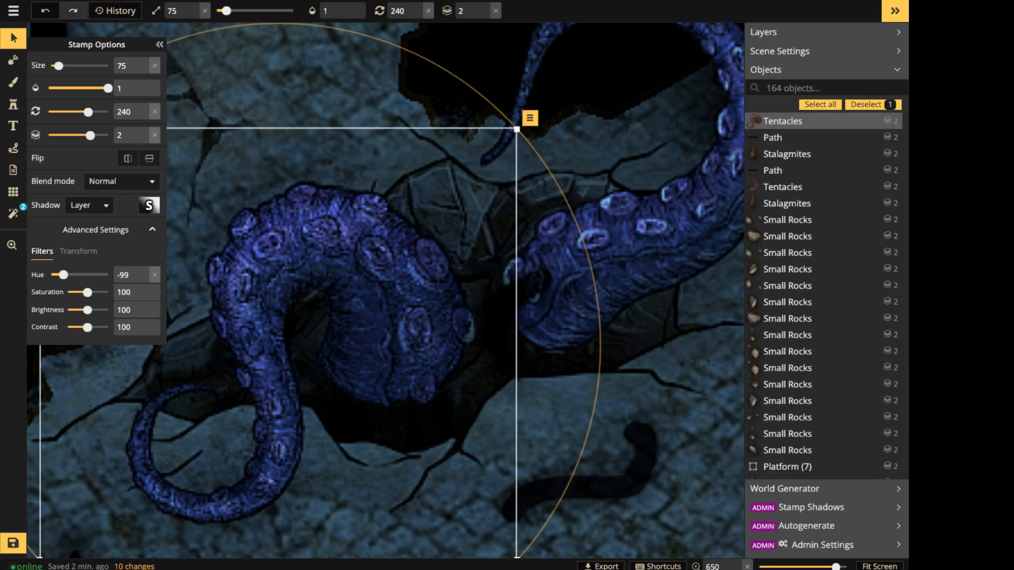
left_click(613, 269, "shift")
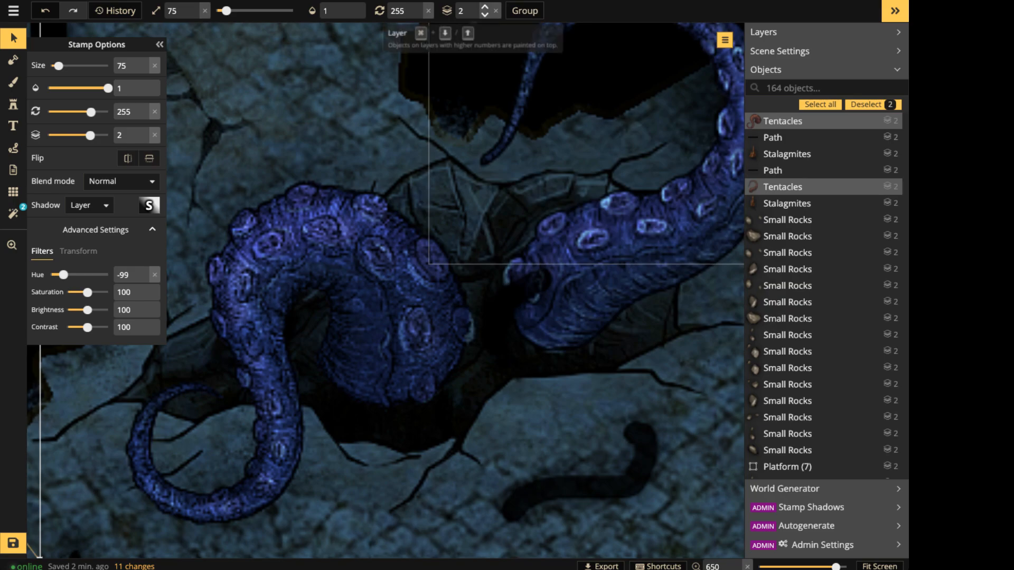
left_click(485, 6)
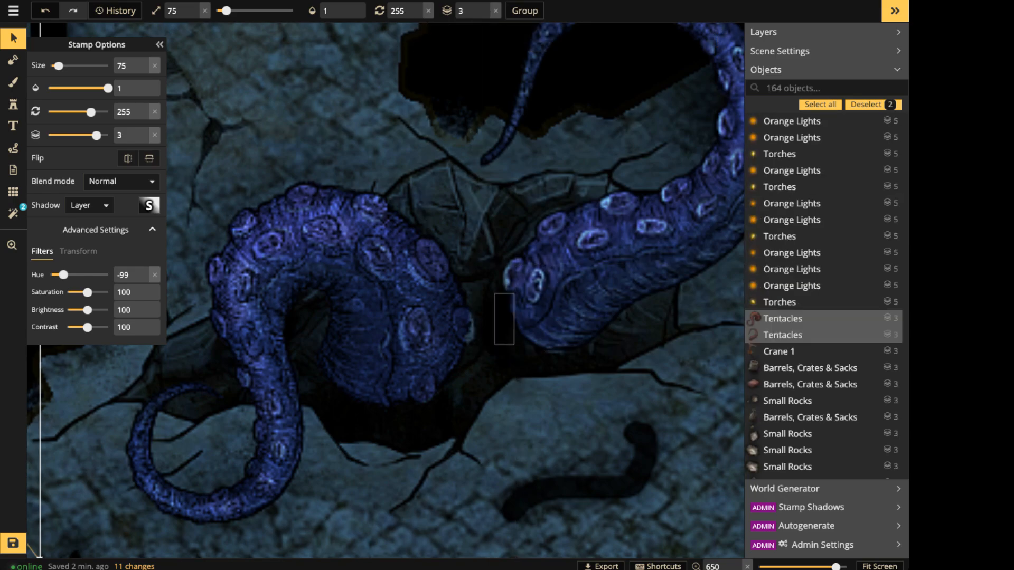
Delete the short black path between the tentacles and the curved one on the floor.
left_click(504, 319)
key("Delete")
left_click(587, 487)
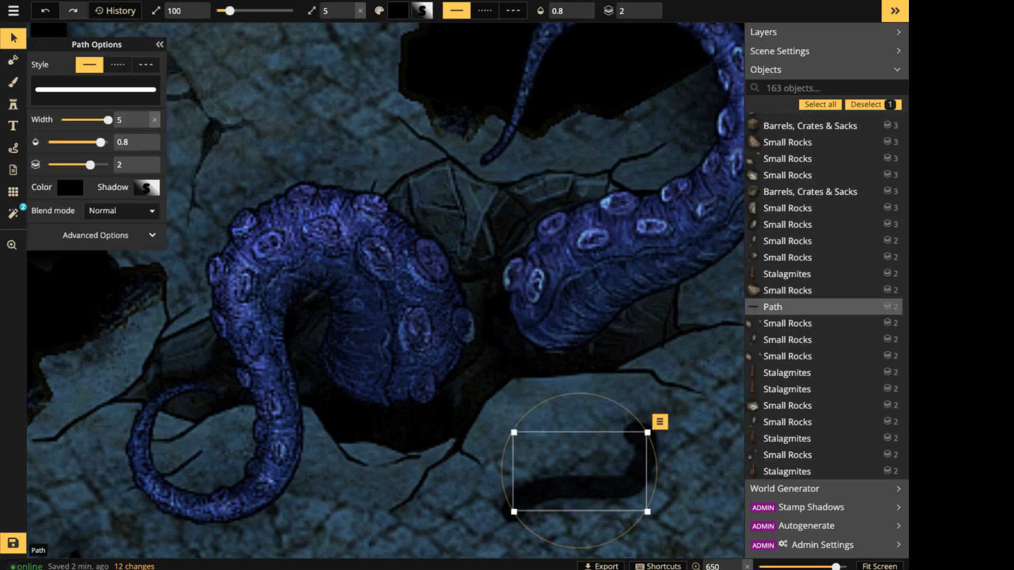
key("Delete")
Draw two black shading paths of width 5, one around the right tentacle's base and one around the left tentacle's base.
left_click(13, 127)
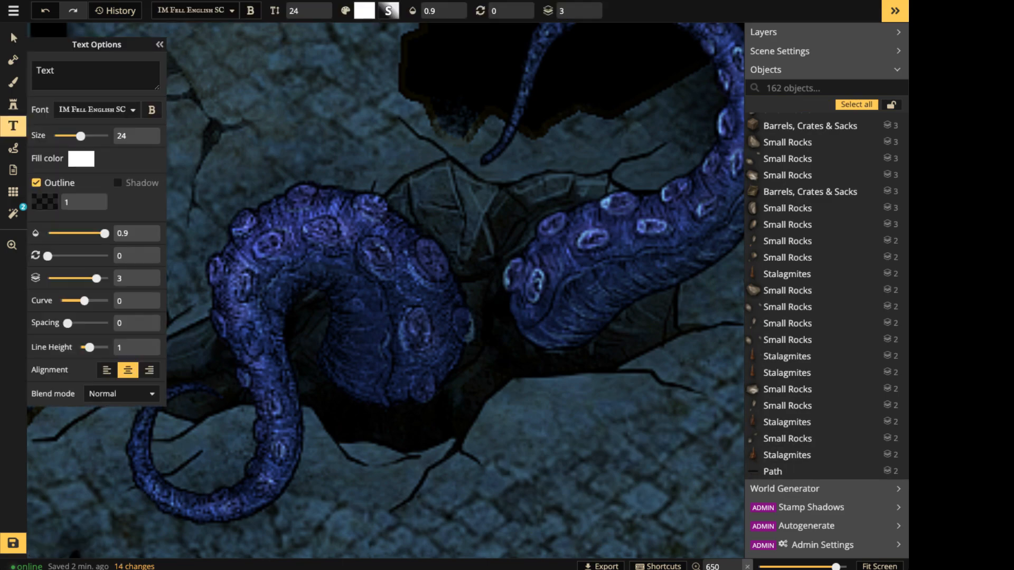
left_click(14, 148)
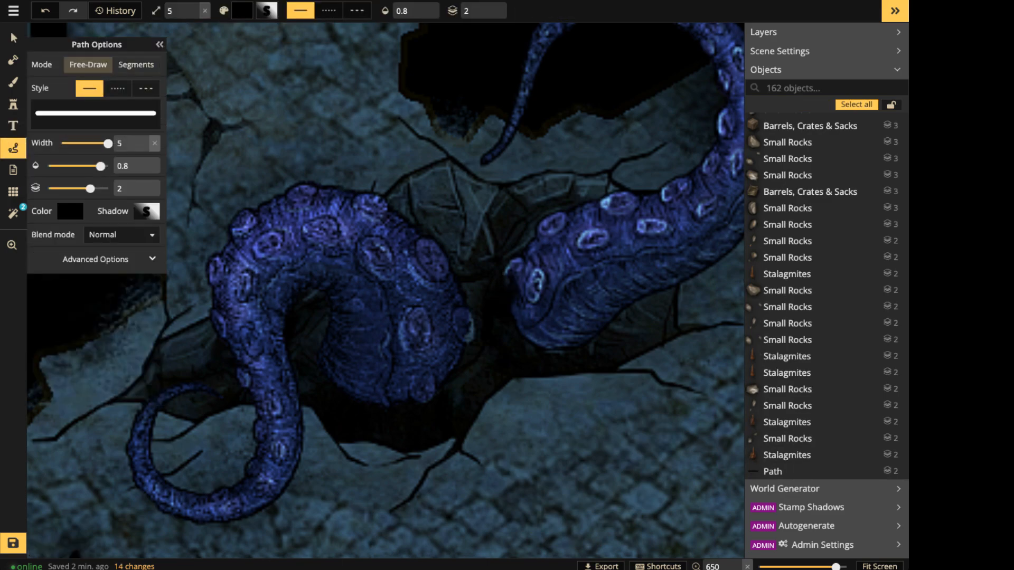
mouse_move(531, 380)
left_mouse_down()
mouse_move(554, 380)
mouse_move(592, 348)
mouse_move(510, 292)
left_mouse_up()
key("Escape")
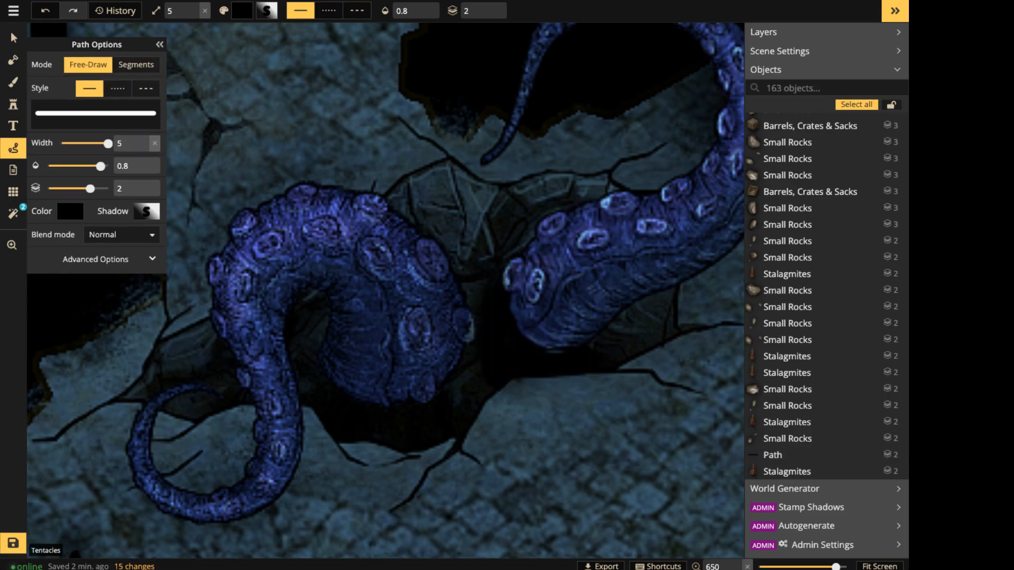
mouse_move(462, 382)
left_mouse_down()
mouse_move(409, 414)
mouse_move(346, 404)
mouse_move(455, 446)
mouse_move(484, 401)
mouse_move(444, 312)
mouse_move(420, 388)
mouse_move(348, 370)
mouse_move(334, 338)
left_mouse_up()
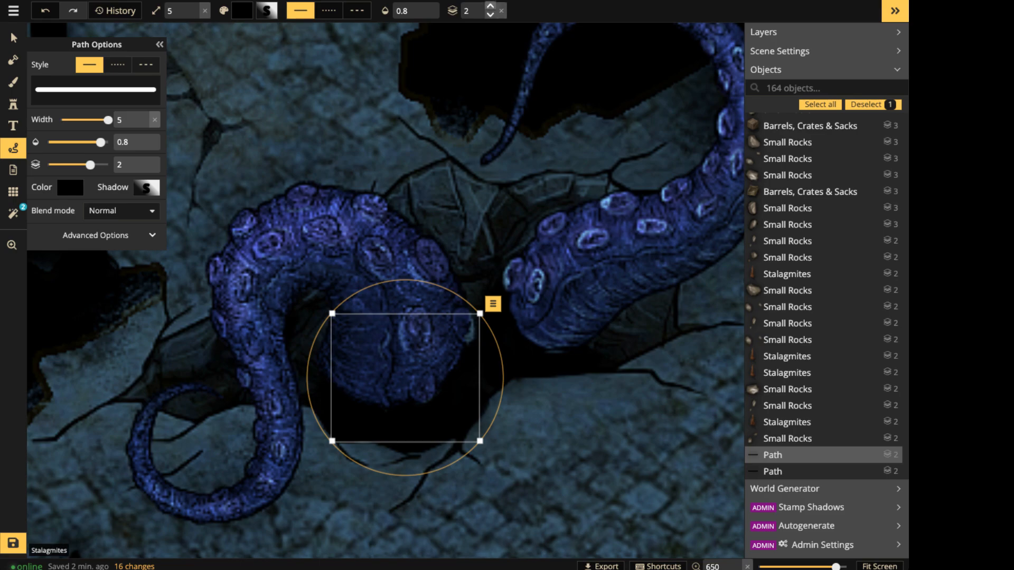
Raise both shading paths to layer 3 and nudge the right one up over its tentacle's base.
left_click(492, 8)
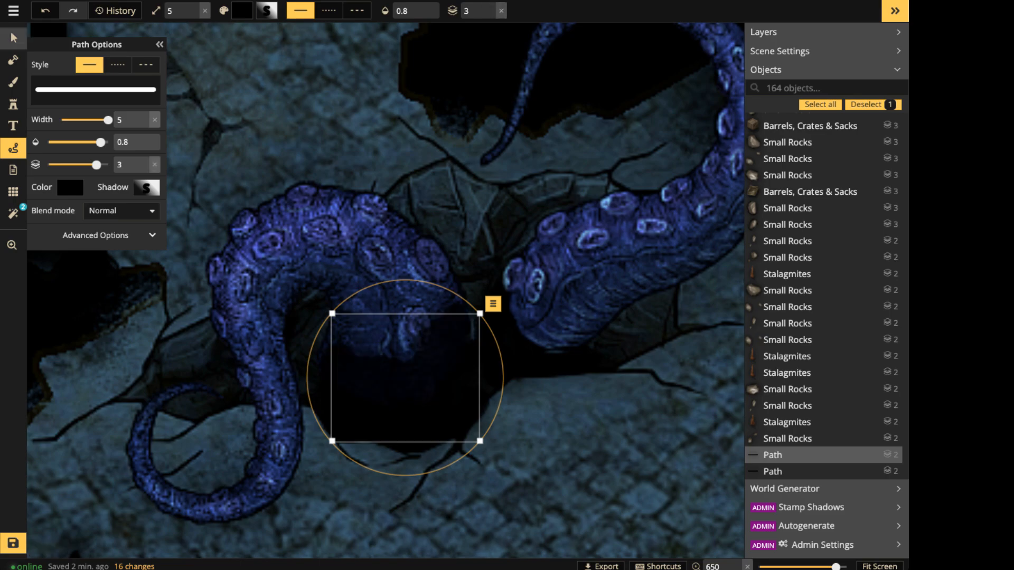
left_click(13, 39)
left_click(773, 312)
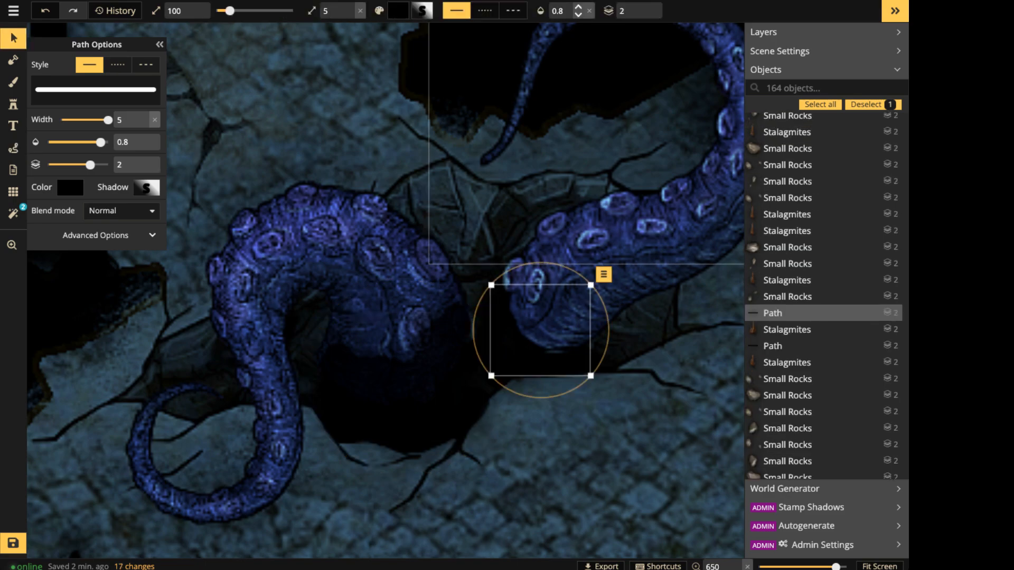
left_click_drag(541, 331, 545, 322)
Lower the opacity of both shading paths together and adjust their position over the tentacle bases.
left_click(405, 377, "shift")
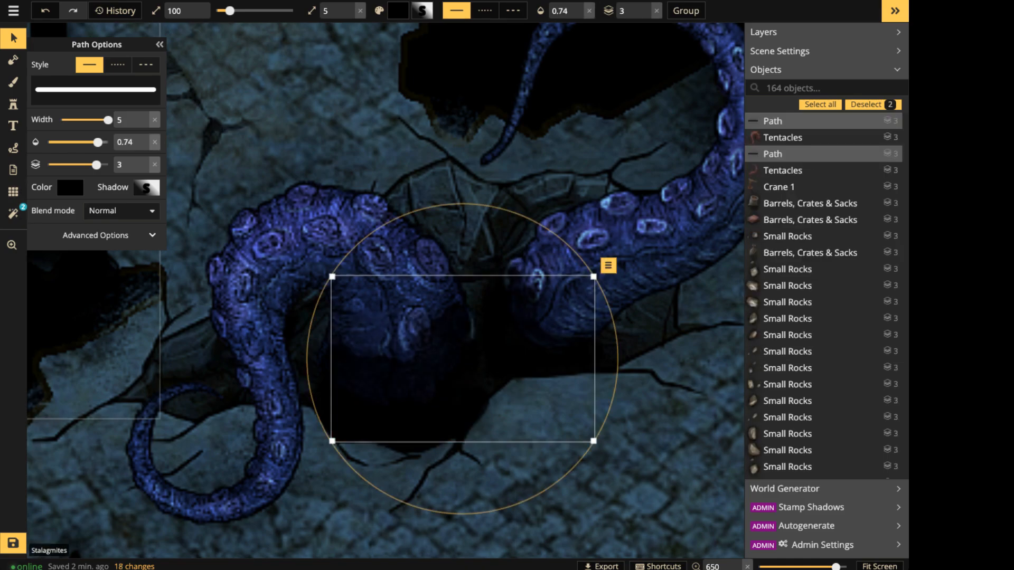
left_click_drag(101, 142, 90, 142)
left_click_drag(547, 352, 519, 328)
key("Escape")
key("Escape")
Examine the shaded tentacles in the chasm and the surrounding cave floor.
scroll(519, 329, "down", 2)
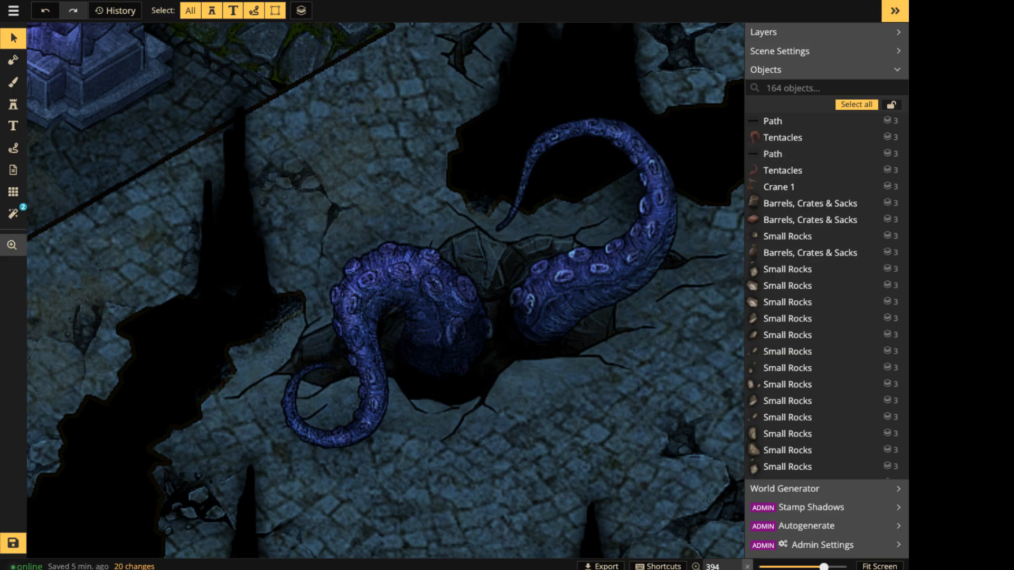
scroll(422, 196, "down", 2)
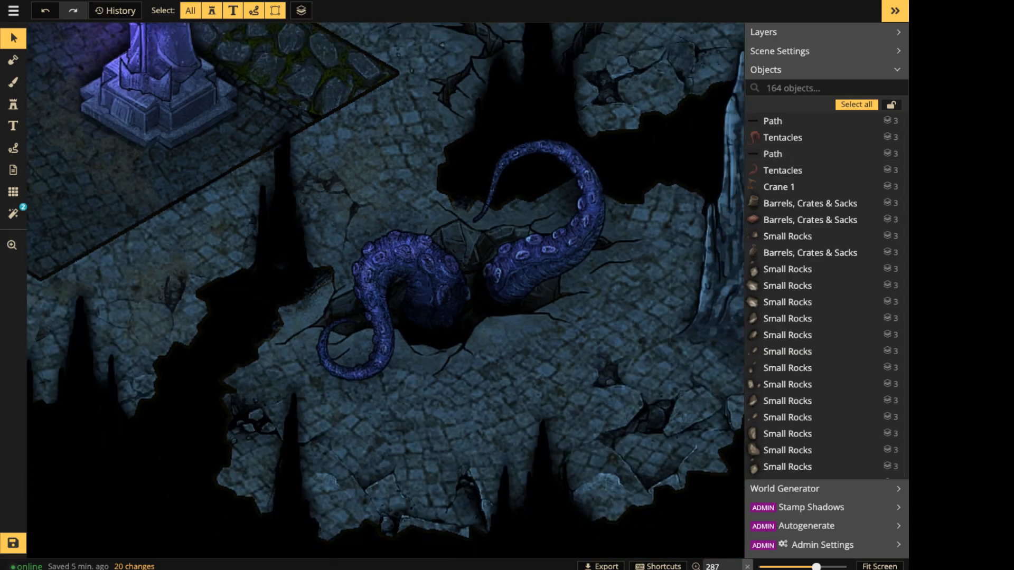
scroll(456, 291, "up", 5)
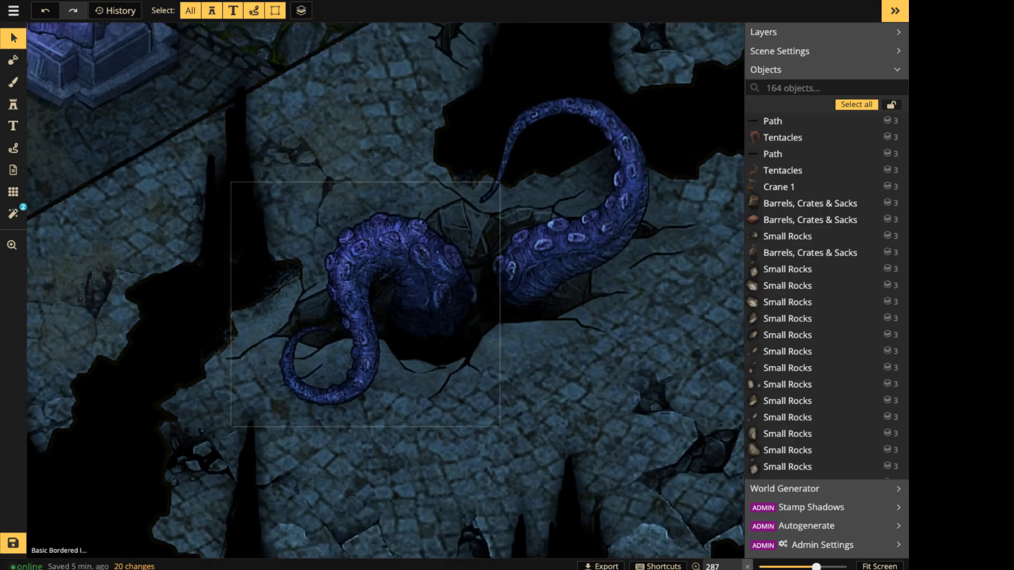
key("space")
left_click_drag(455, 138, 445, 398)
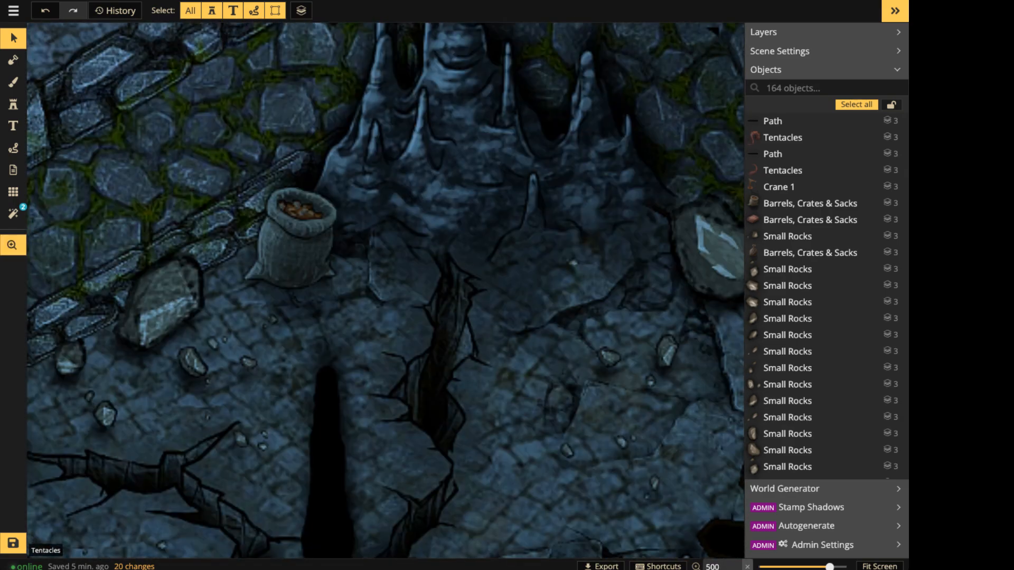
Draw a short path on the floor beside the narrow crack and set its width to 1.2 and opacity to 1.
scroll(445, 399, "up", 4)
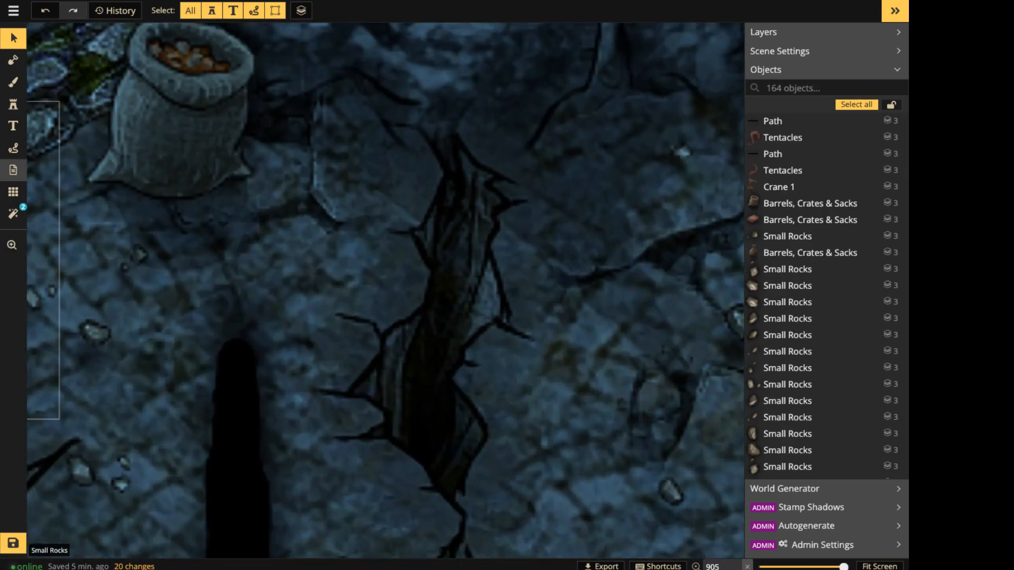
left_click(13, 148)
scroll(315, 241, "down", 2)
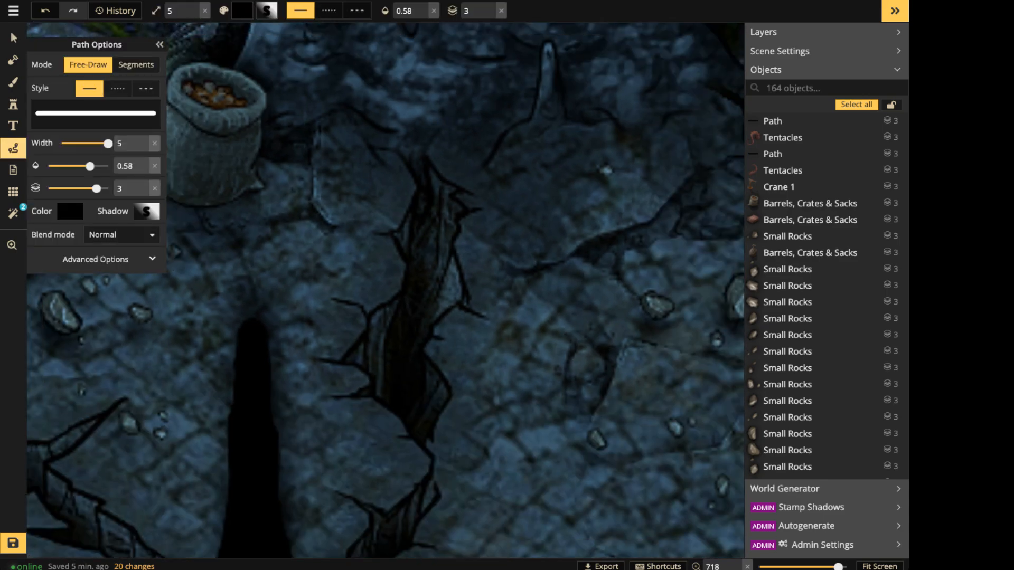
left_click_drag(274, 235, 359, 282)
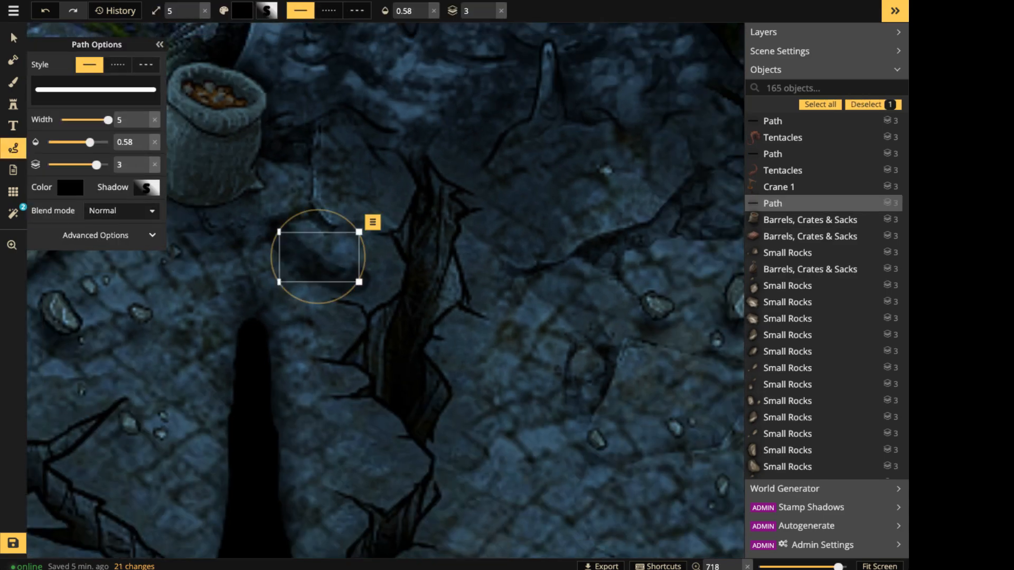
left_click_drag(90, 142, 86, 120)
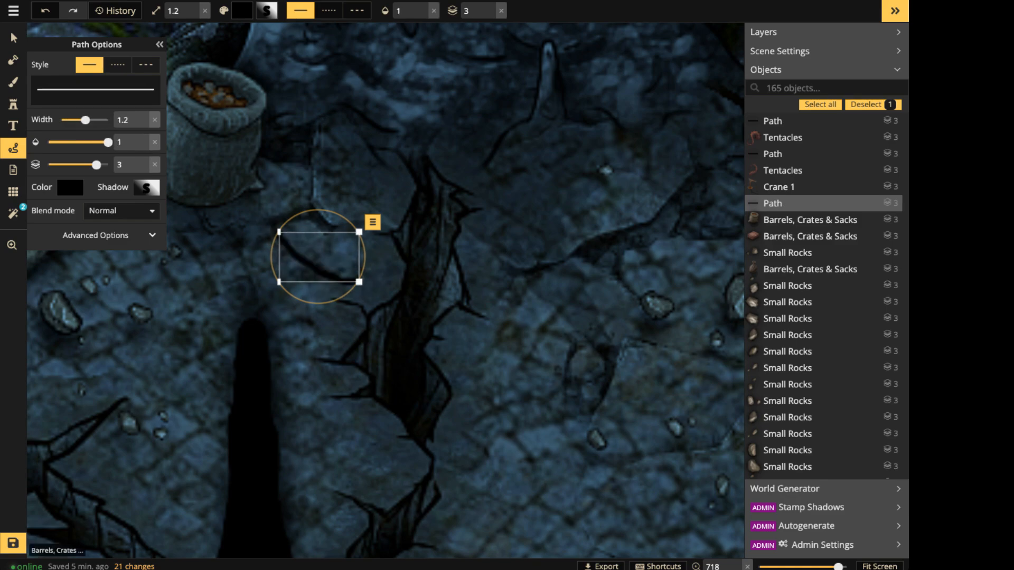
Colour the short path light purple (C788FF).
left_click(70, 188)
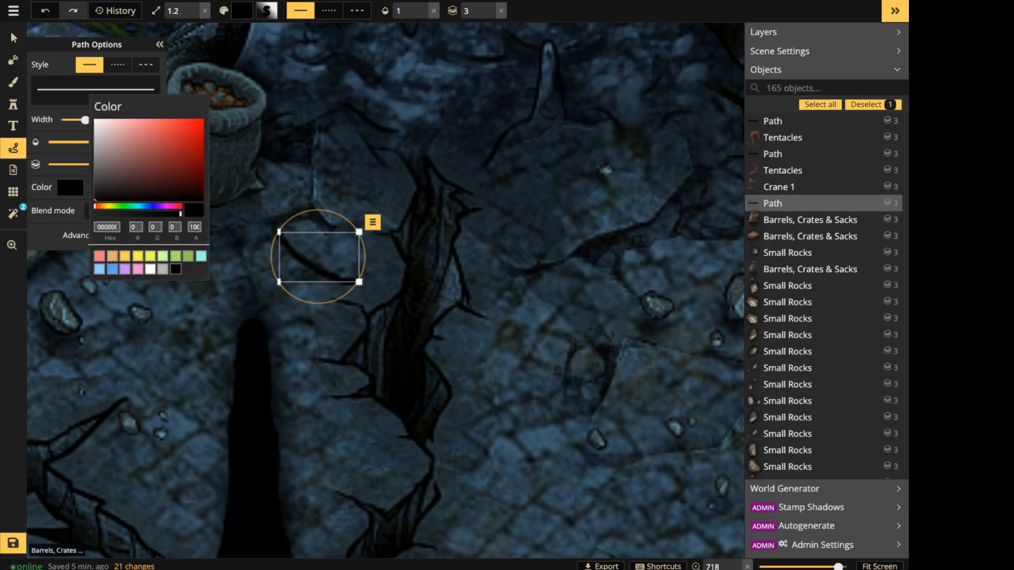
left_click(125, 269)
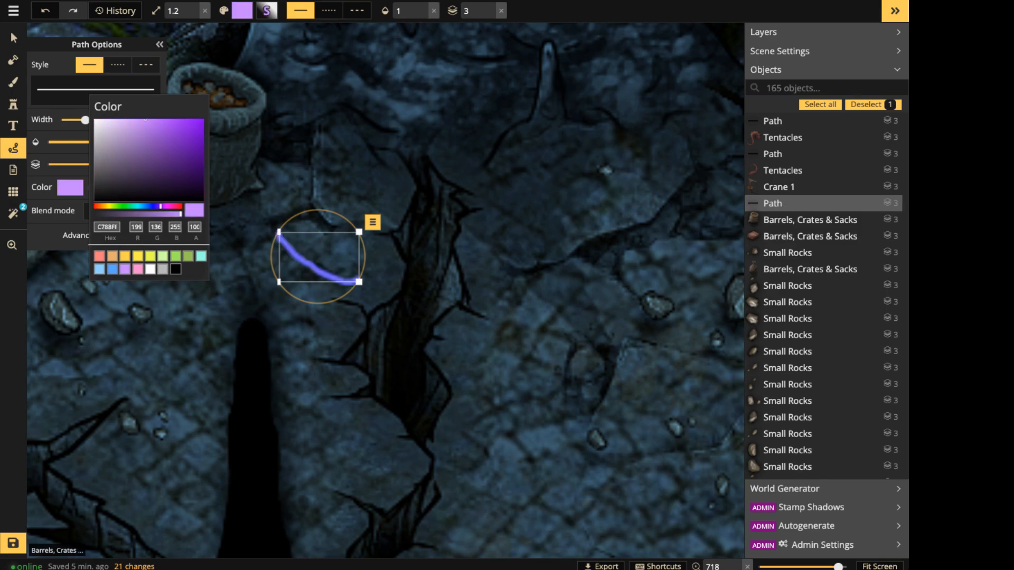
left_click(70, 188)
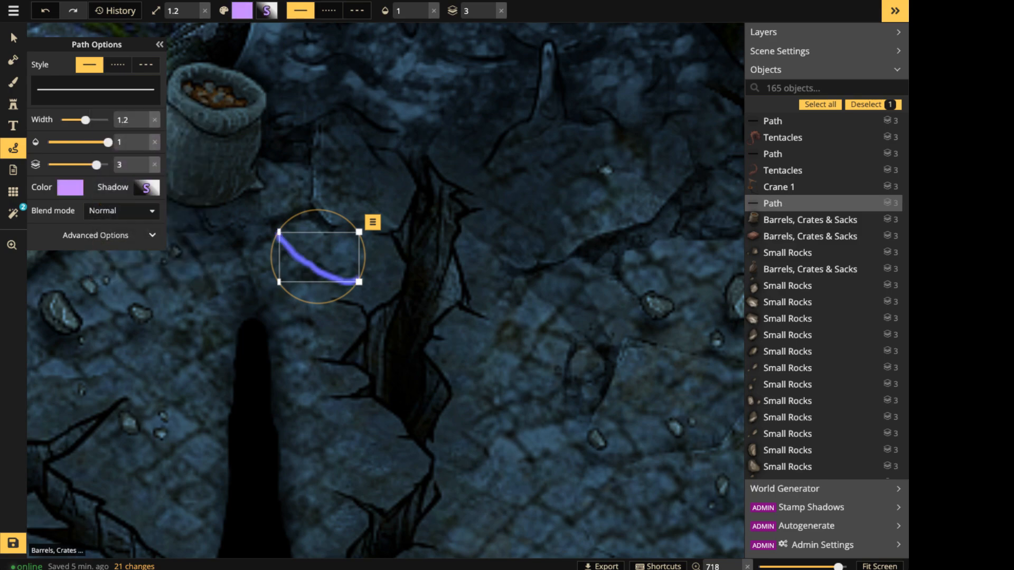
Give the path a magenta shadow (BD10E0) and lower the shadow's blur.
left_click(147, 188)
left_click(252, 279)
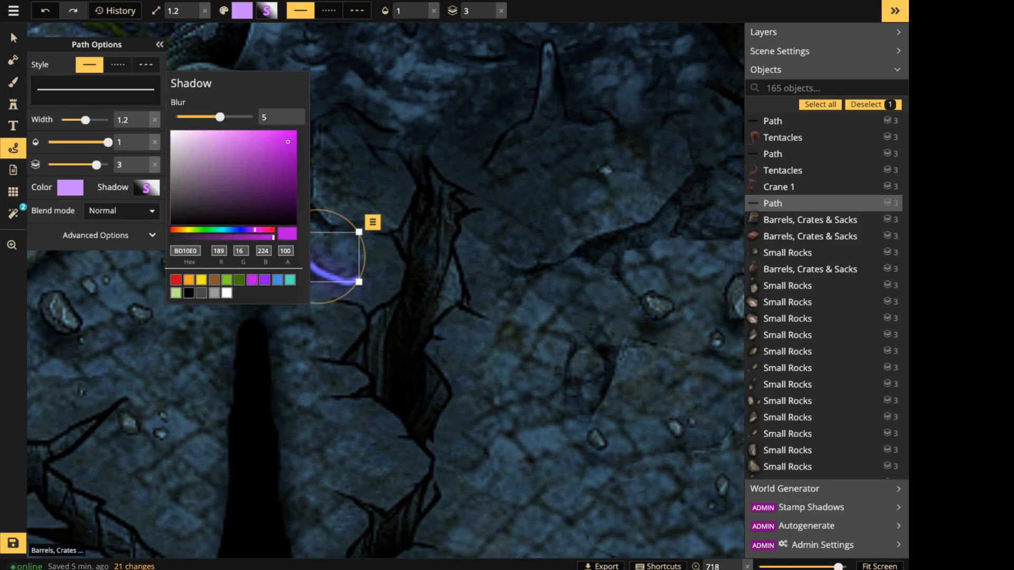
left_click(147, 188)
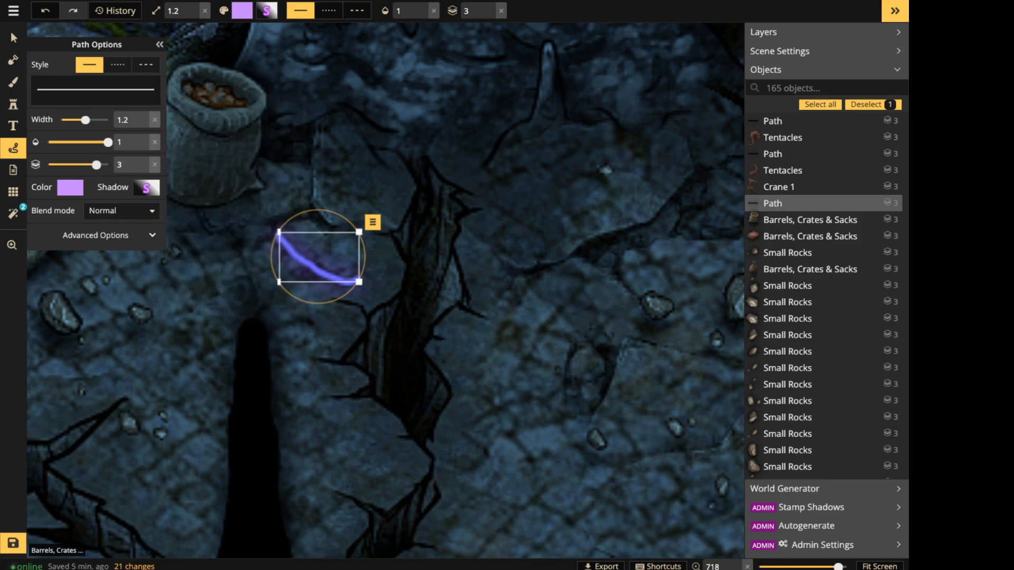
left_click(147, 188)
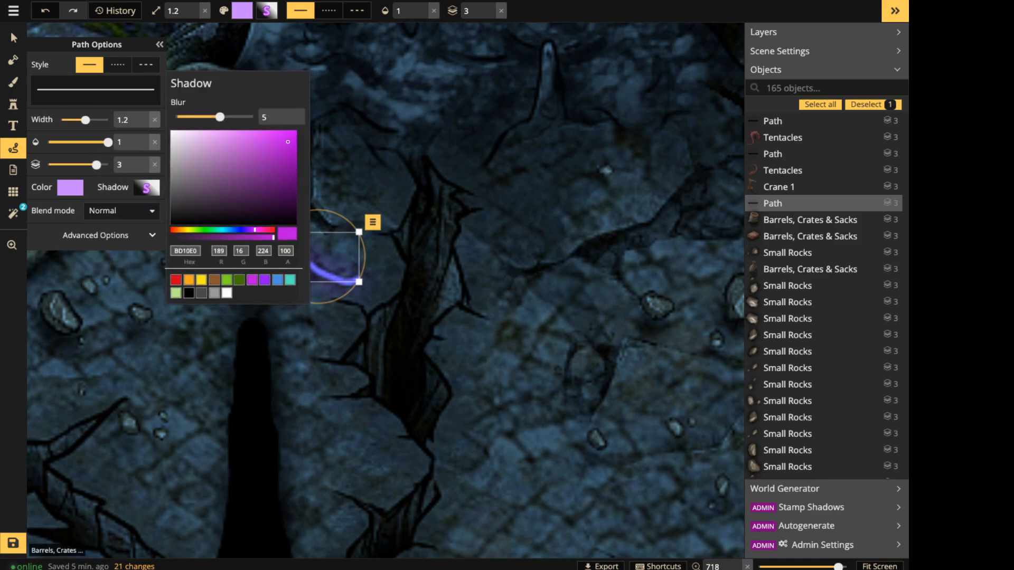
left_click_drag(220, 117, 192, 117)
key("Escape")
key("Escape")
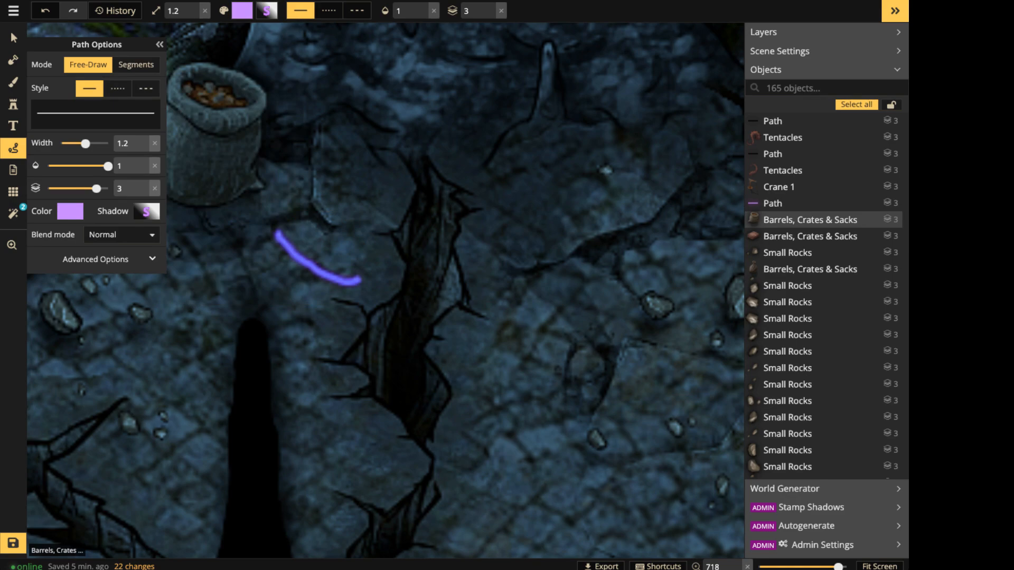
Reduce the purple path's width to 0.7 to keep that setting for drawing, and delete the path.
left_click(14, 38)
left_click(309, 265)
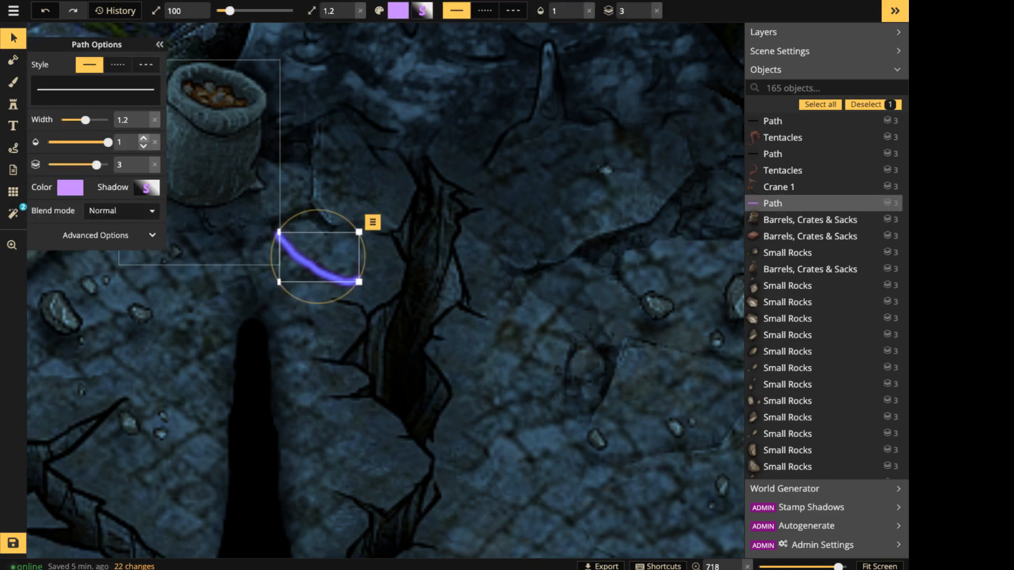
left_click_drag(86, 120, 77, 120)
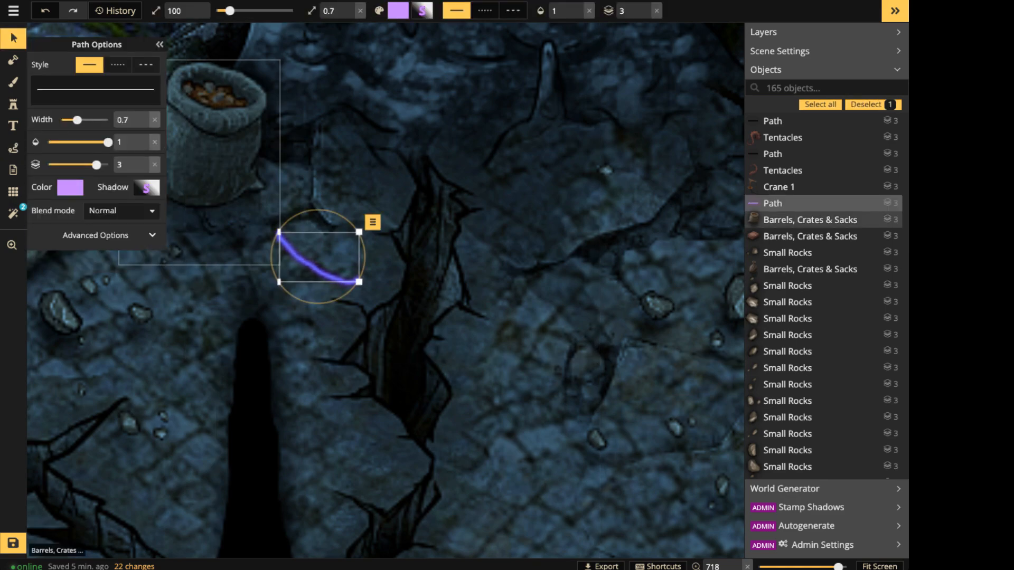
key("Delete")
Dot three pairs of glowing purple eyes with the 0.7-wide path inside the dark crack below the large stalagmites.
scroll(403, 420, "up", 3)
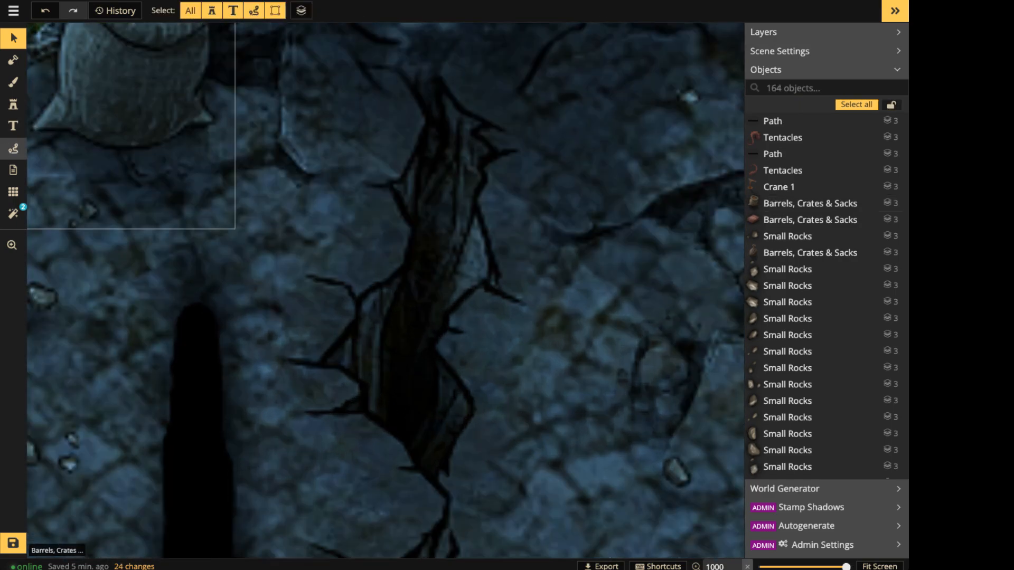
left_click(14, 148)
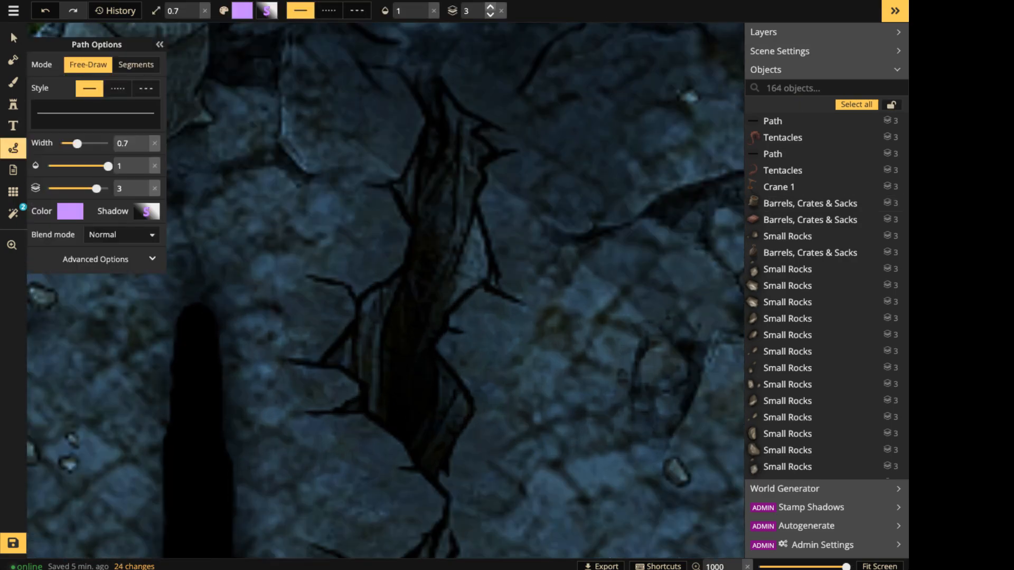
left_click(137, 65)
left_click(402, 390)
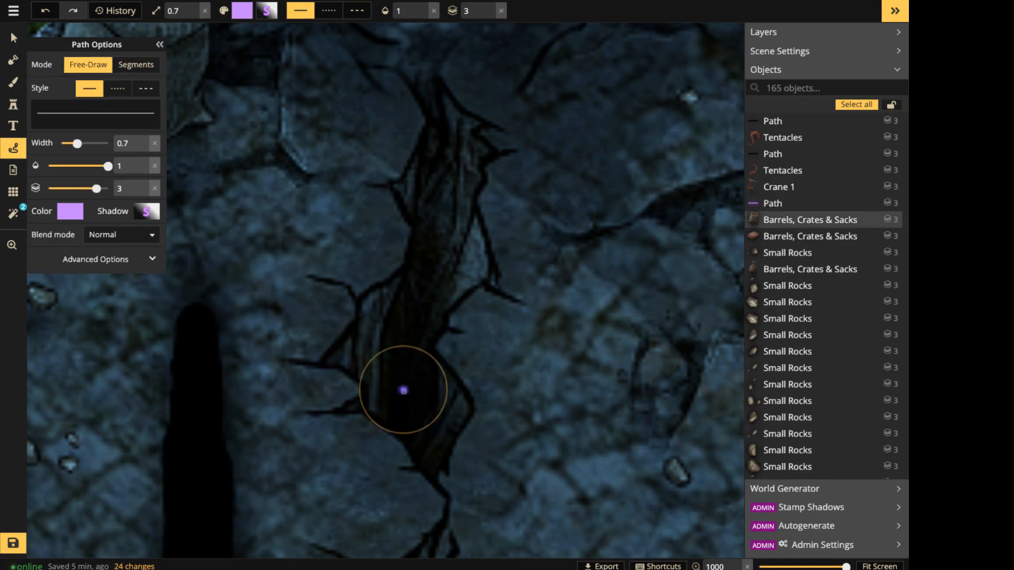
left_click(407, 401)
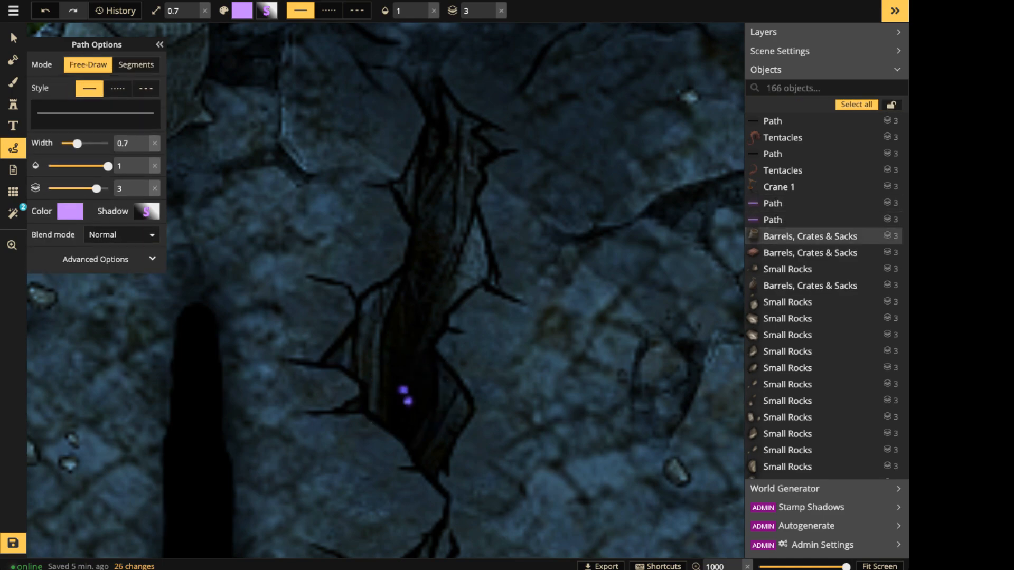
left_click(415, 335)
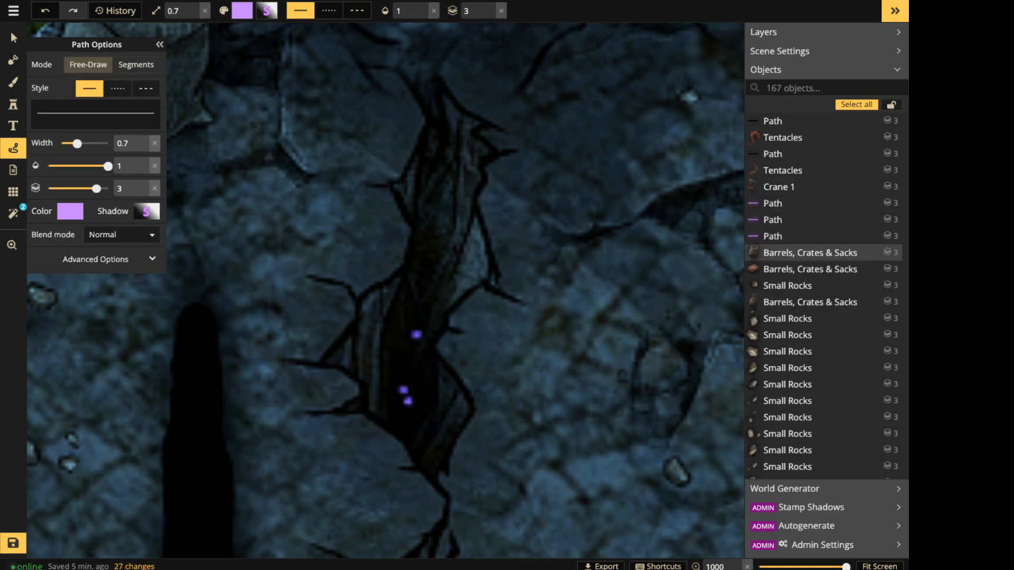
left_click(421, 326)
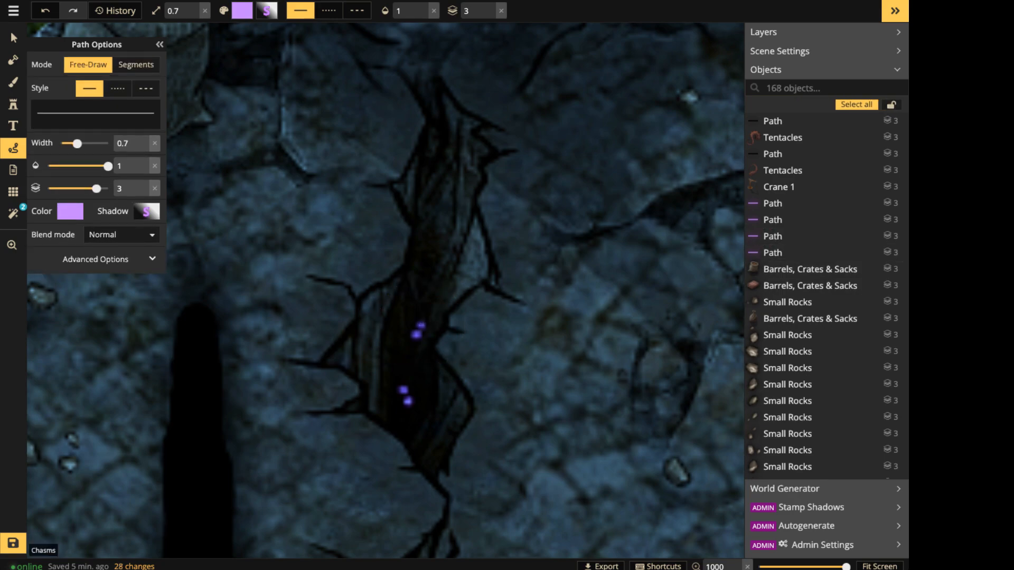
left_click(416, 444)
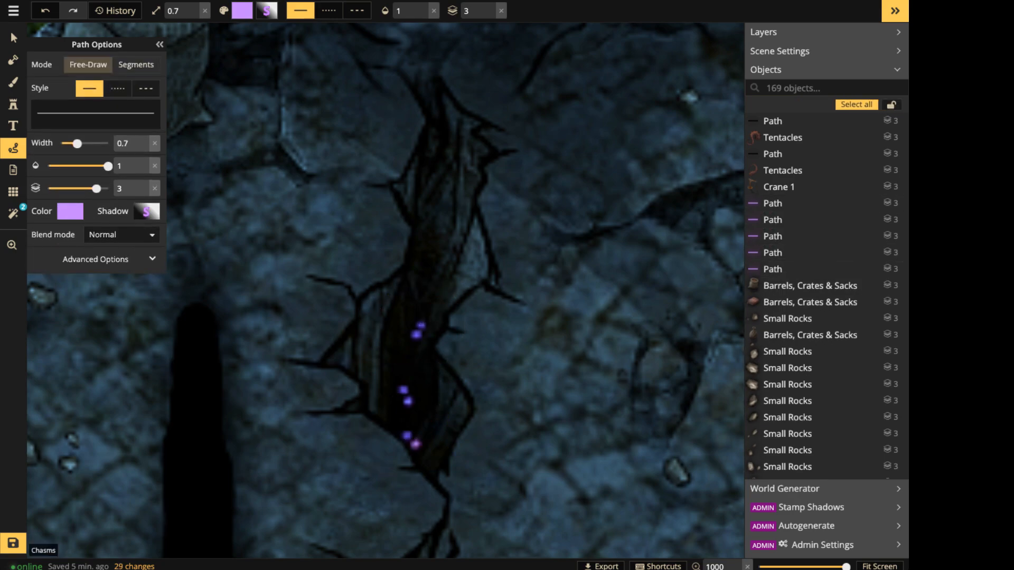
Add two pairs of glowing purple eyes inside the branching crack on the far side of the black chasm arm.
key("space")
left_click_drag(416, 444, 465, 436)
scroll(386, 290, "down", 5)
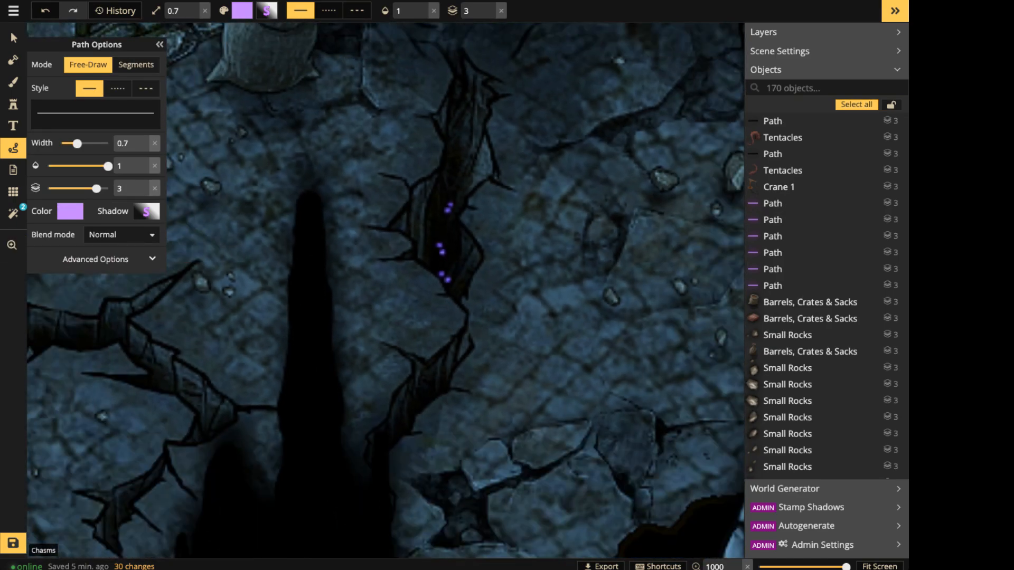
scroll(386, 291, "up", 4)
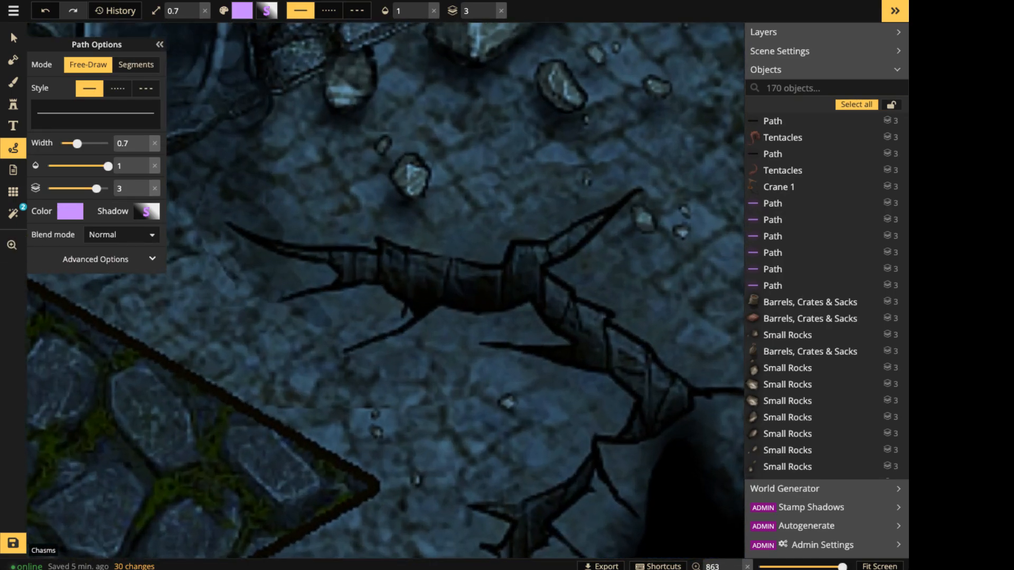
left_click(477, 303)
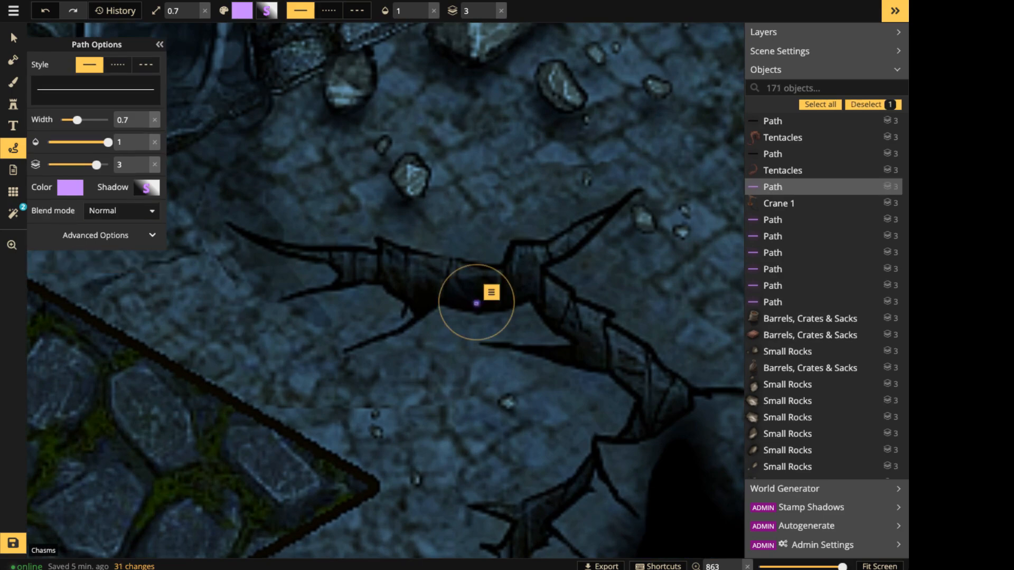
left_click(488, 303)
left_click(415, 302)
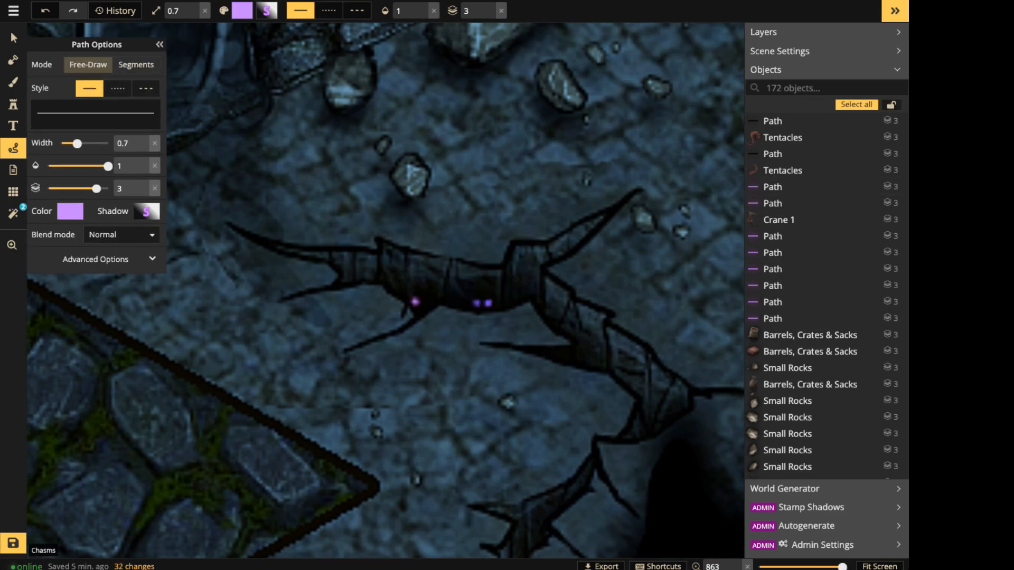
left_click(422, 309)
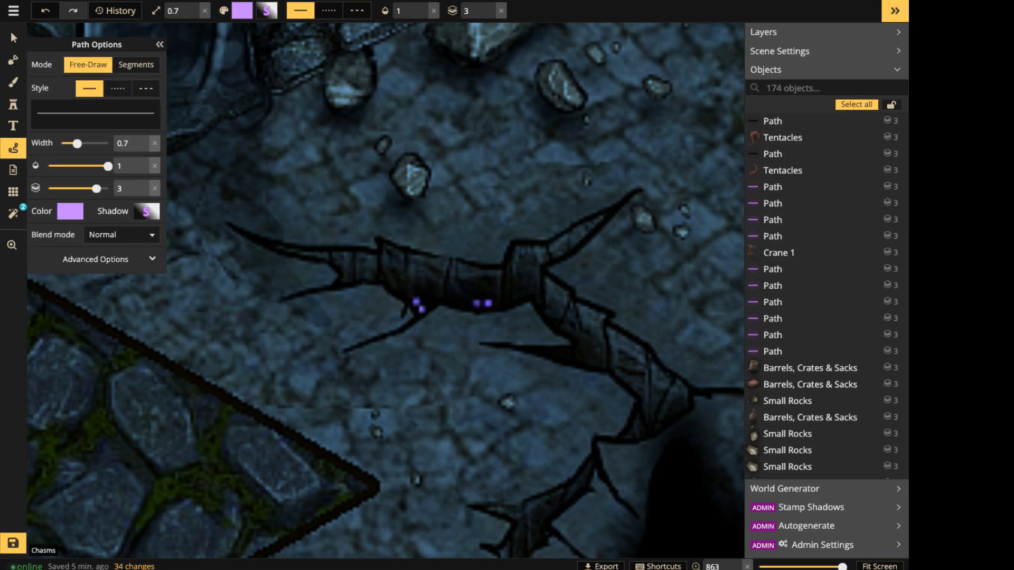
Add one pair of glowing purple eyes in the lower section of the narrow crack, just above the chasm.
scroll(539, 313, "down", 4)
left_click_drag(538, 313, 187, 370)
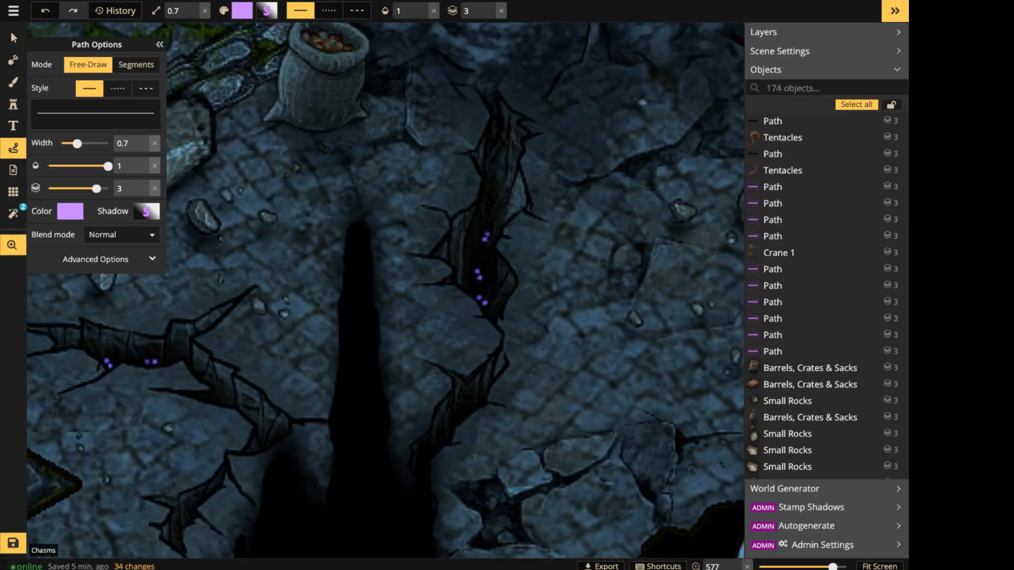
left_click_drag(459, 270, 504, 114)
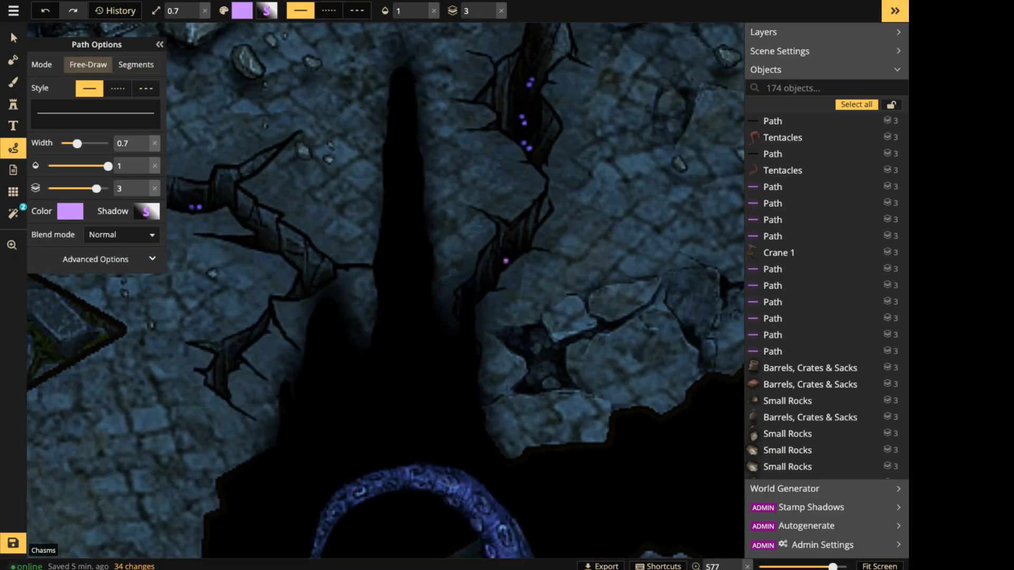
left_click(506, 261)
left_click(512, 255)
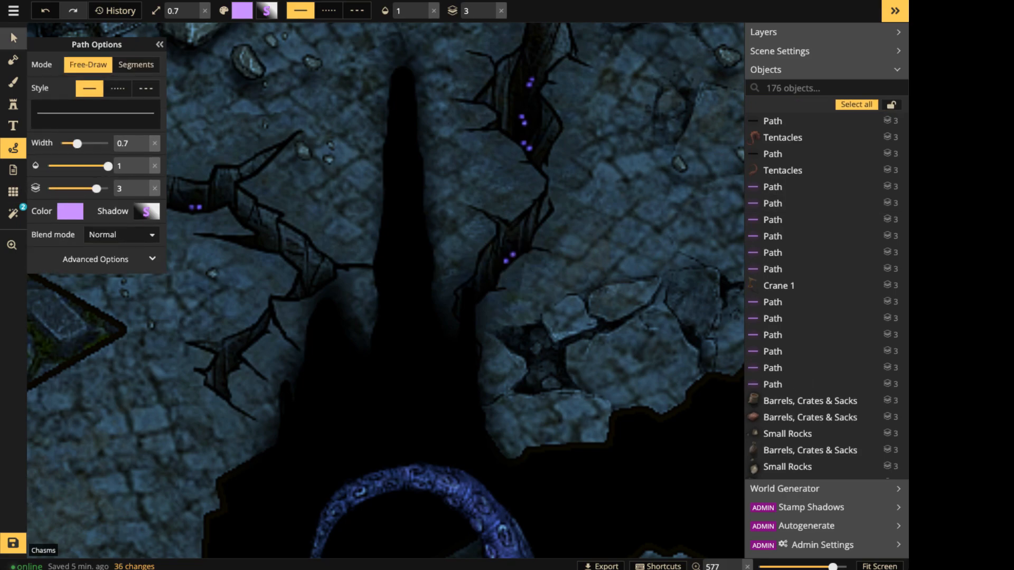
Examine the crack eyes from farther out along with the surrounding dungeon rooms.
left_click(14, 37)
scroll(466, 218, "down", 2)
key("space")
left_click_drag(423, 118, 541, 357)
scroll(423, 360, "down", 4)
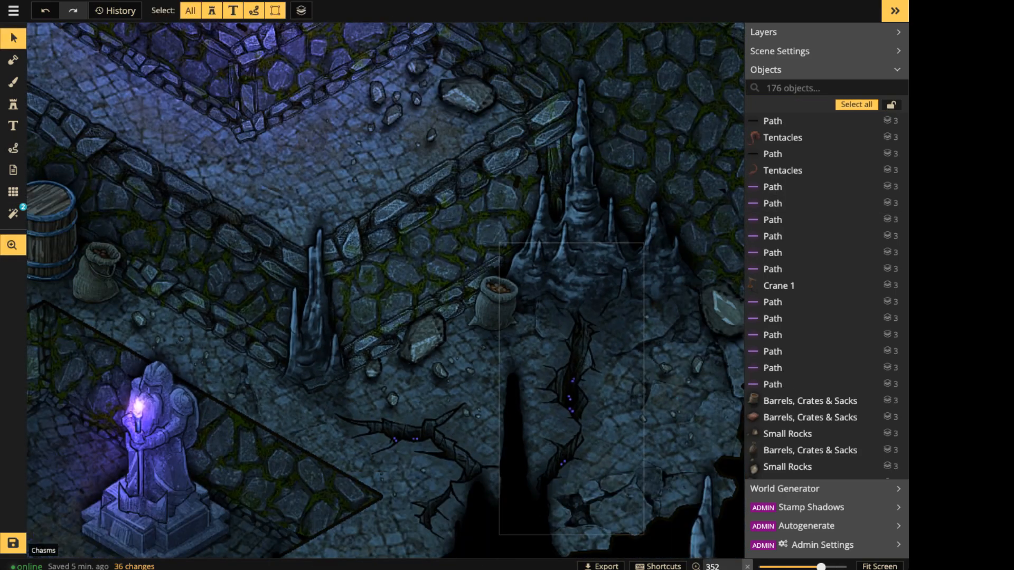
left_click_drag(317, 338, 734, 467)
left_click_drag(440, 263, 473, 275)
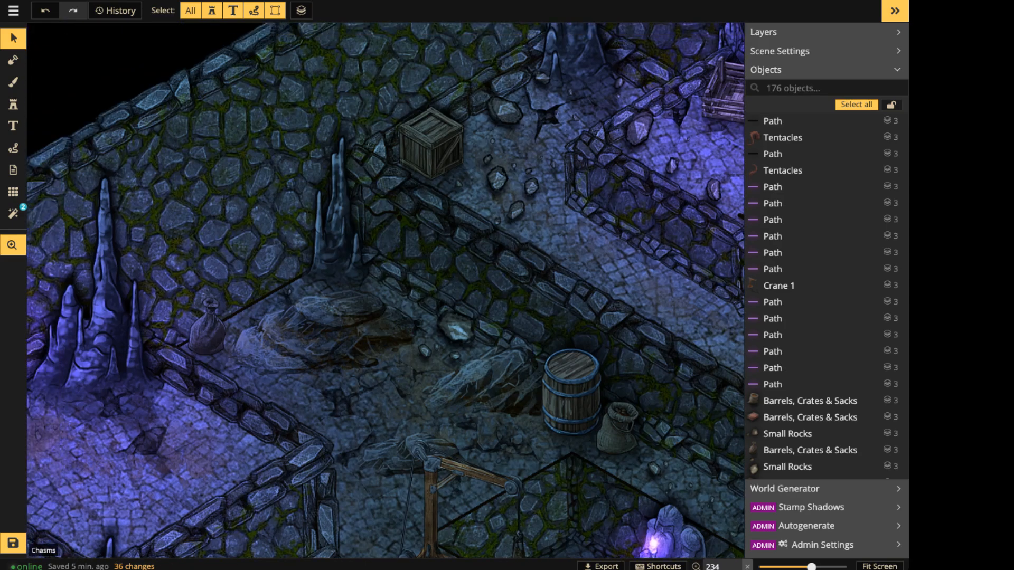
left_click_drag(660, 529, 555, 356)
left_click_drag(575, 407, 305, 286)
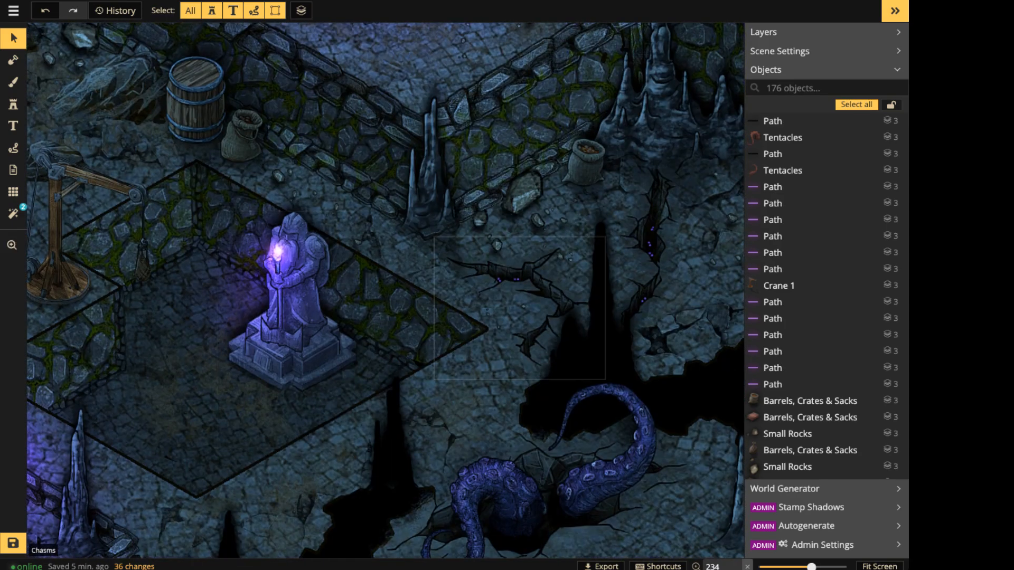
Load the branching crack as a stamp, switch to variant 5, and set its rotation to 300 and size to 55.
left_click(516, 266)
key("s")
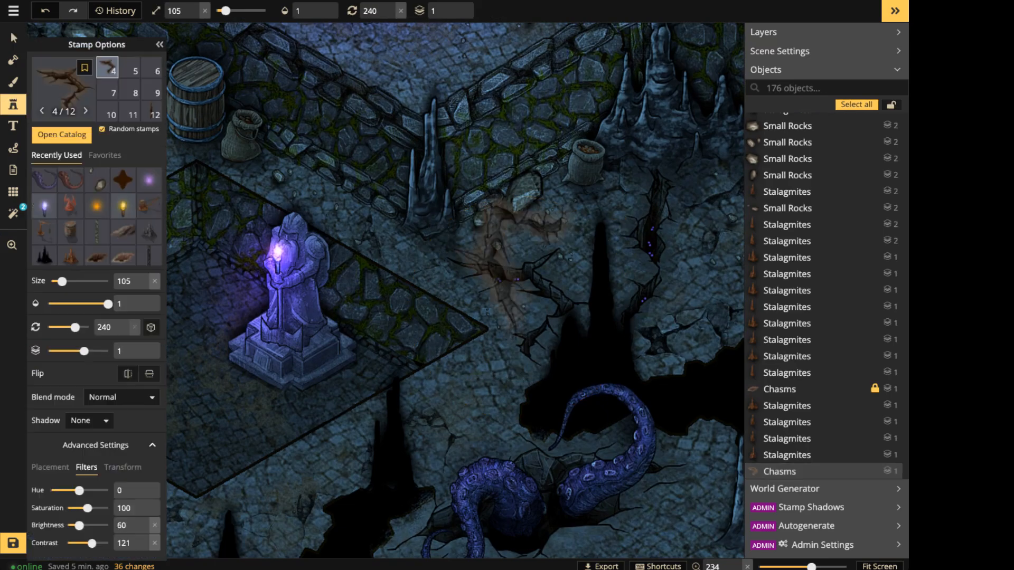
key("space")
left_click_drag(317, 240, 715, 371)
left_click_drag(314, 59, 492, 270)
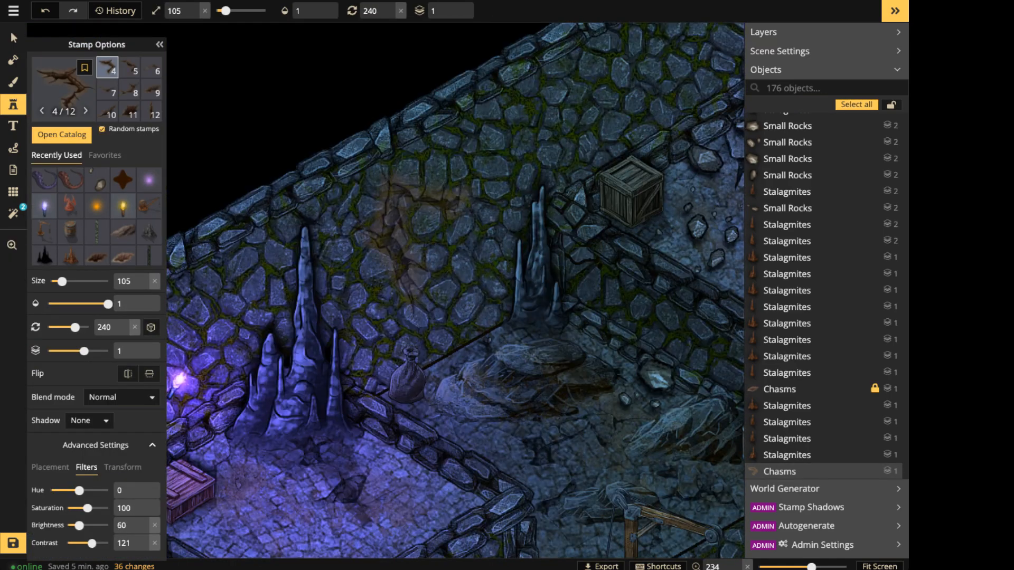
key("Right")
scroll(433, 235, "up", 4, "shift")
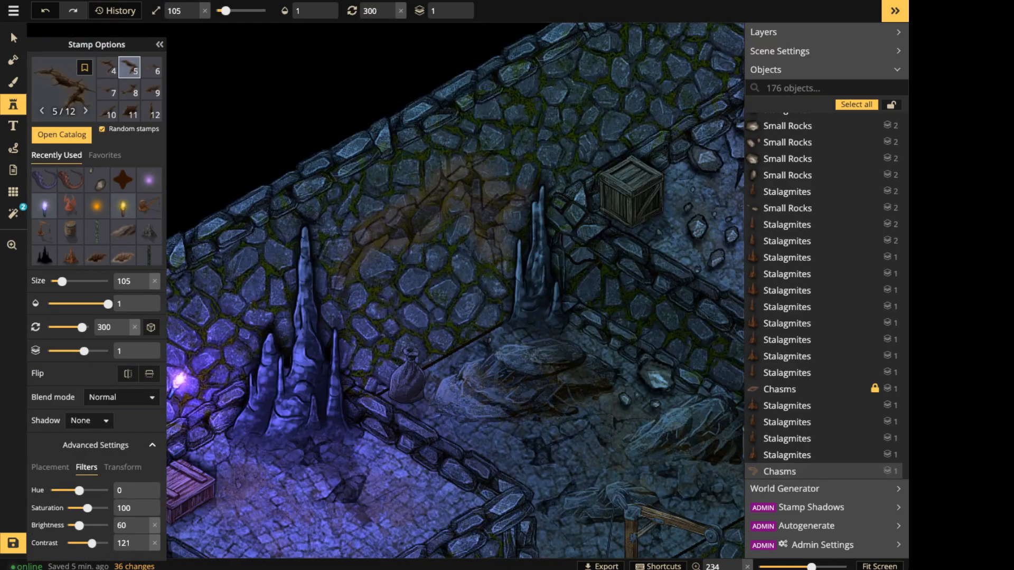
scroll(434, 228, "down", 2, "ctrl")
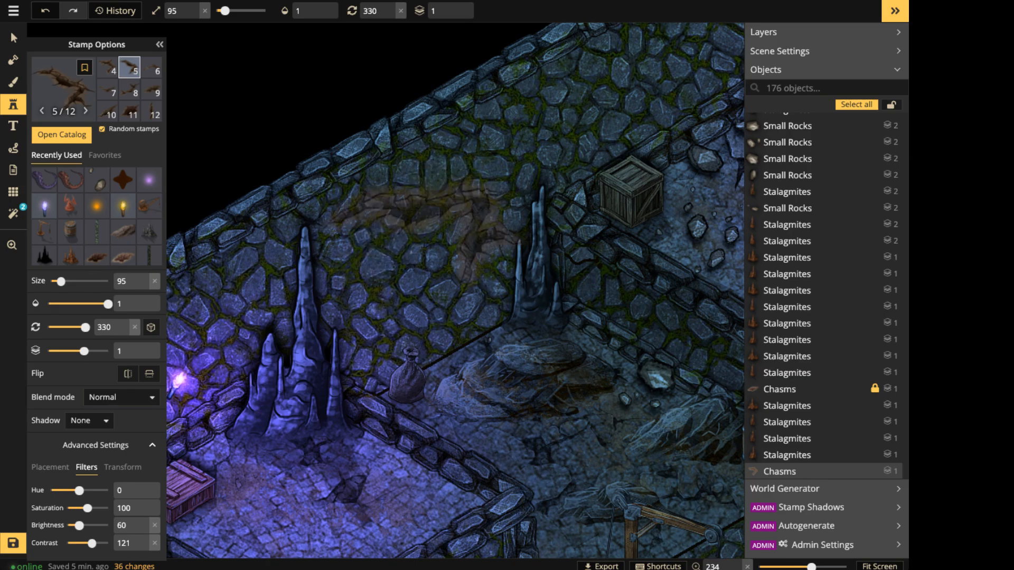
scroll(444, 227, "down", 8, "ctrl")
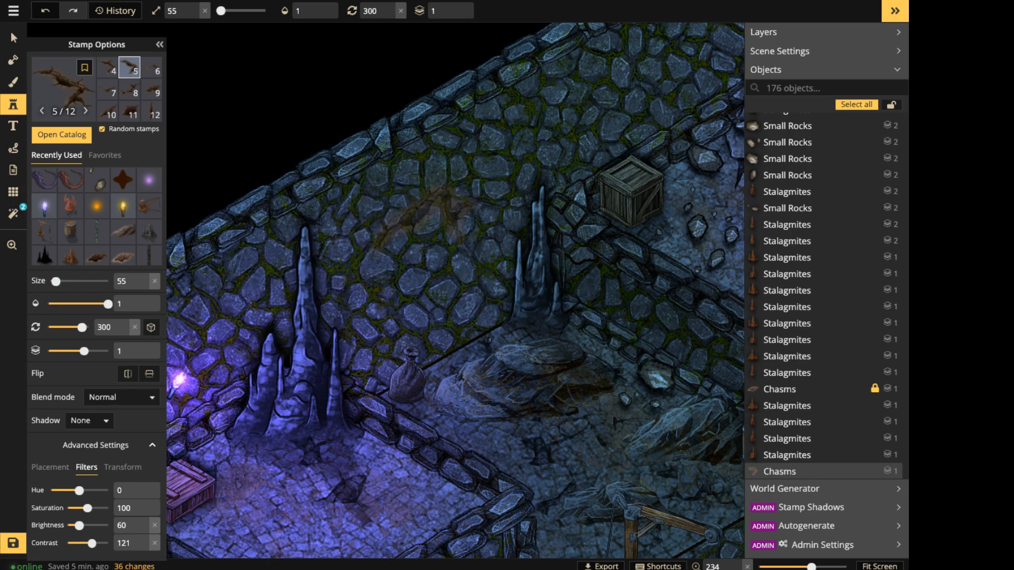
Search the stamp catalog for "gate" with the style filter set to Fantasy Regional HD.
scroll(441, 227, "down", 3)
right_click_drag(441, 227, 401, 87)
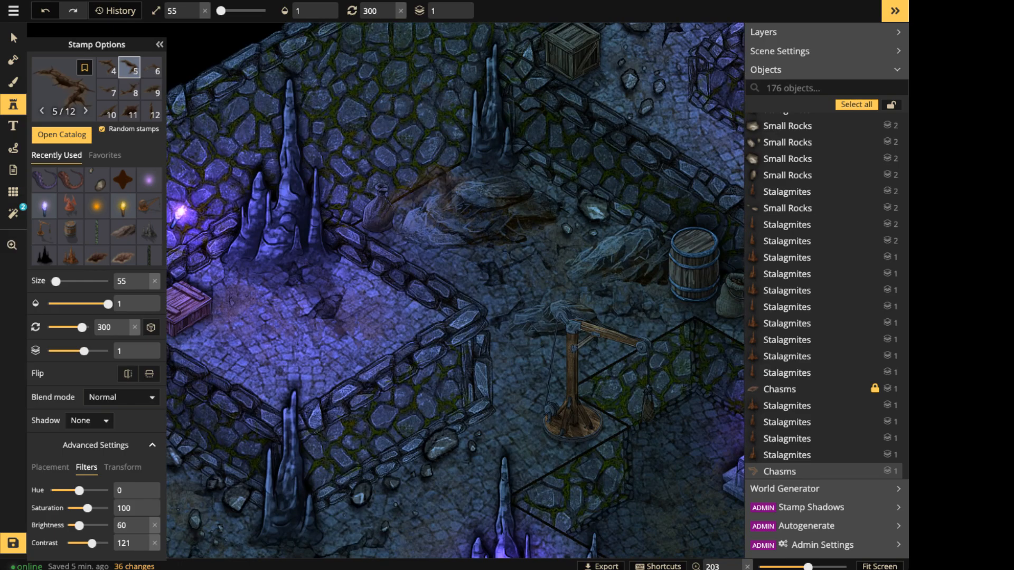
scroll(436, 111, "up", 2)
left_click_drag(431, 47, 430, 162)
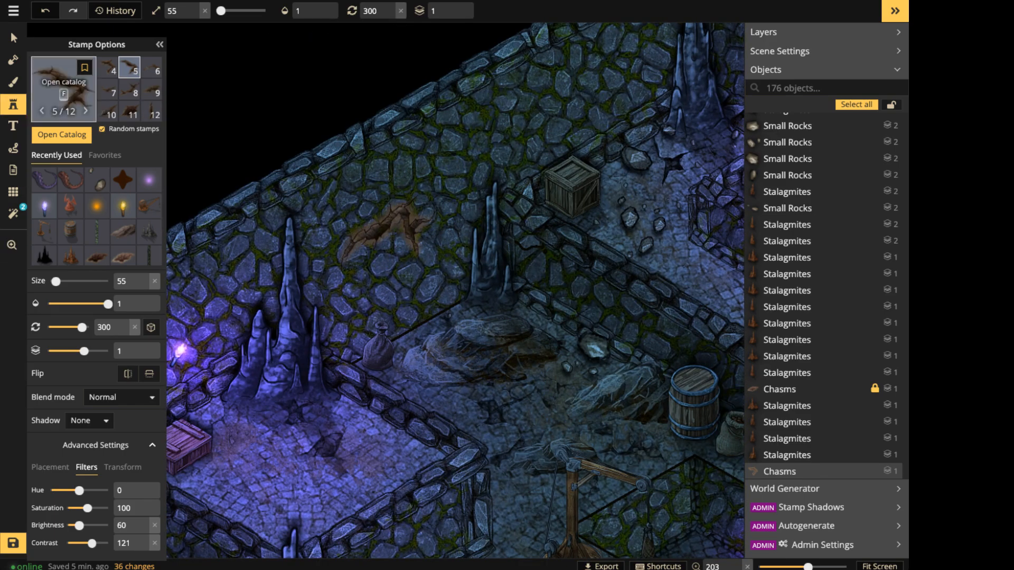
key("f")
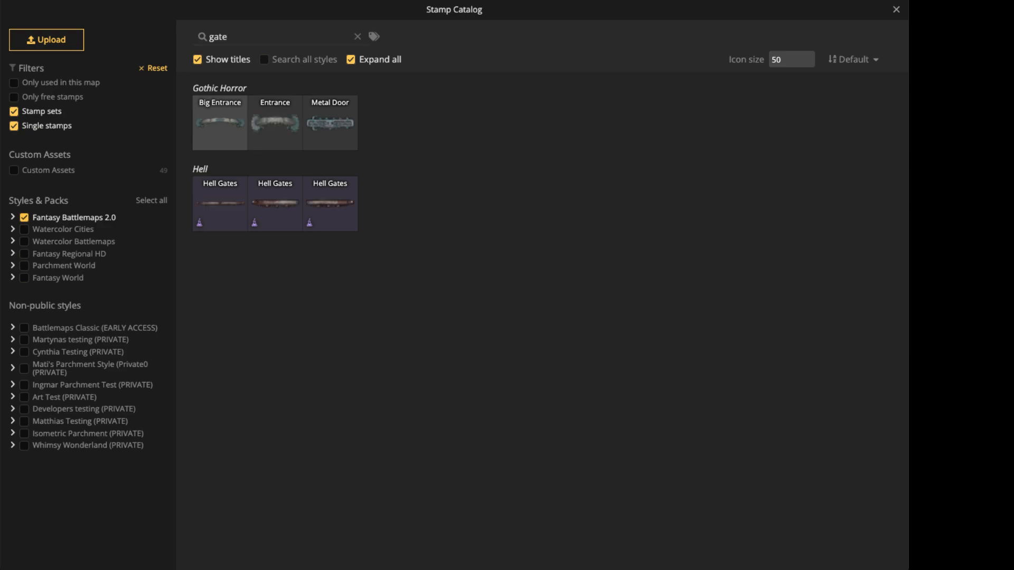
left_click(69, 254)
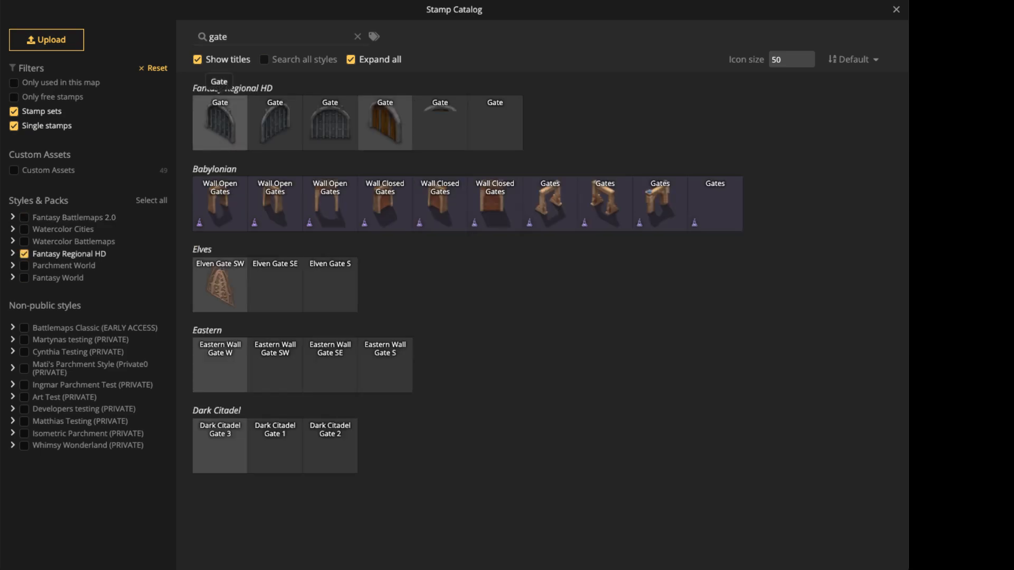
Place the arched iron Gate stamp, second variant, at size 125 on the stone wall between the two stalagmite clusters.
left_click(275, 121)
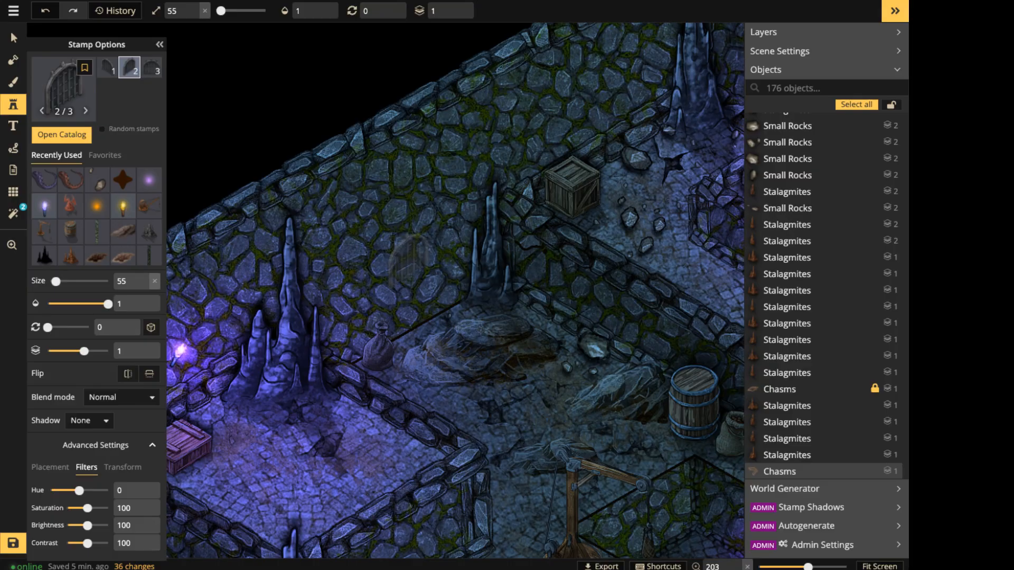
scroll(394, 264, "up", 4, "alt")
scroll(394, 264, "down", 7, "alt")
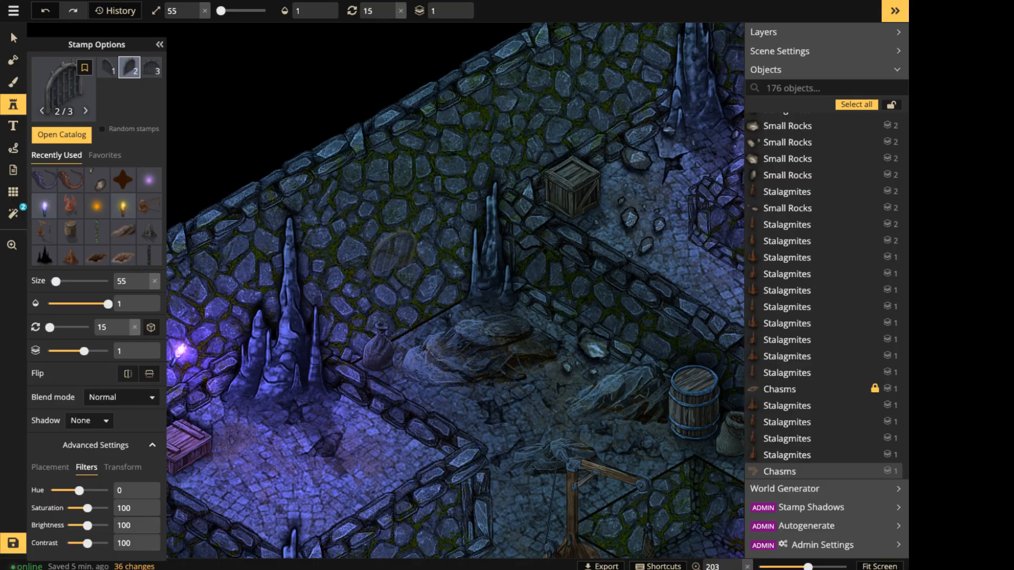
scroll(394, 264, "up", 1, "alt")
scroll(394, 249, "up", 7, "shift")
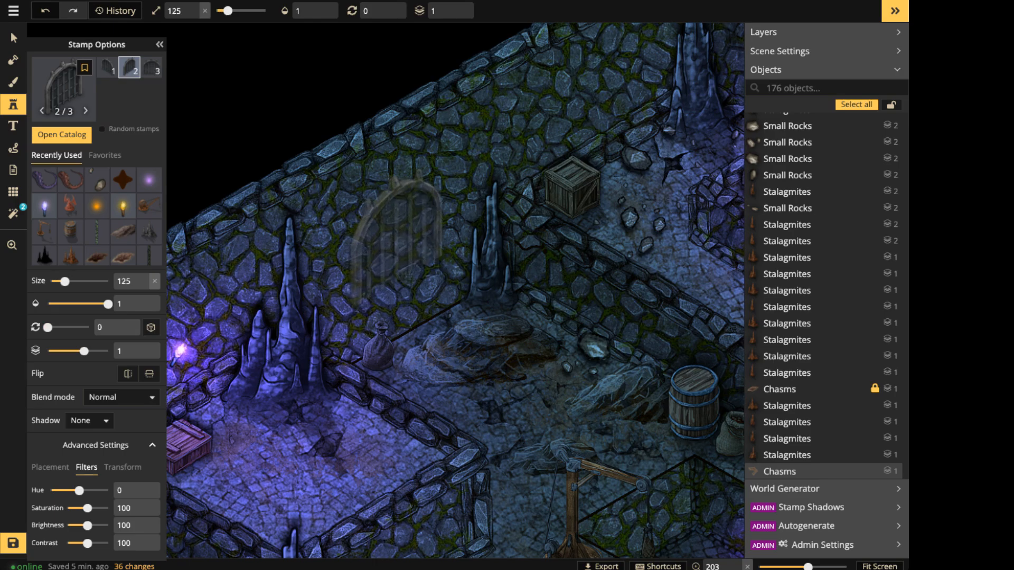
left_click(396, 244)
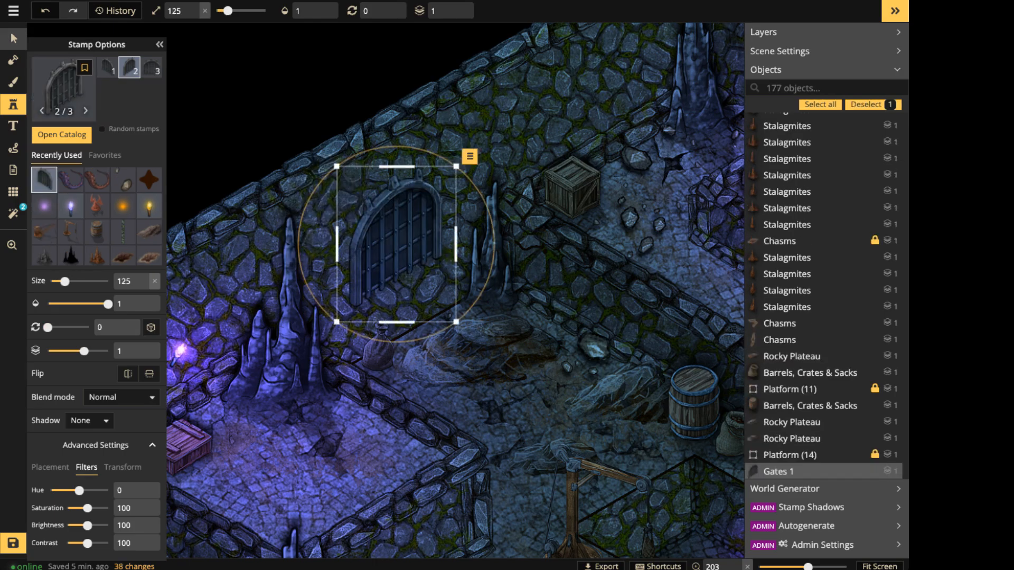
Enlarge the placed gate to size 135 and put a copy of it slightly lower on the same wall.
left_click(13, 38)
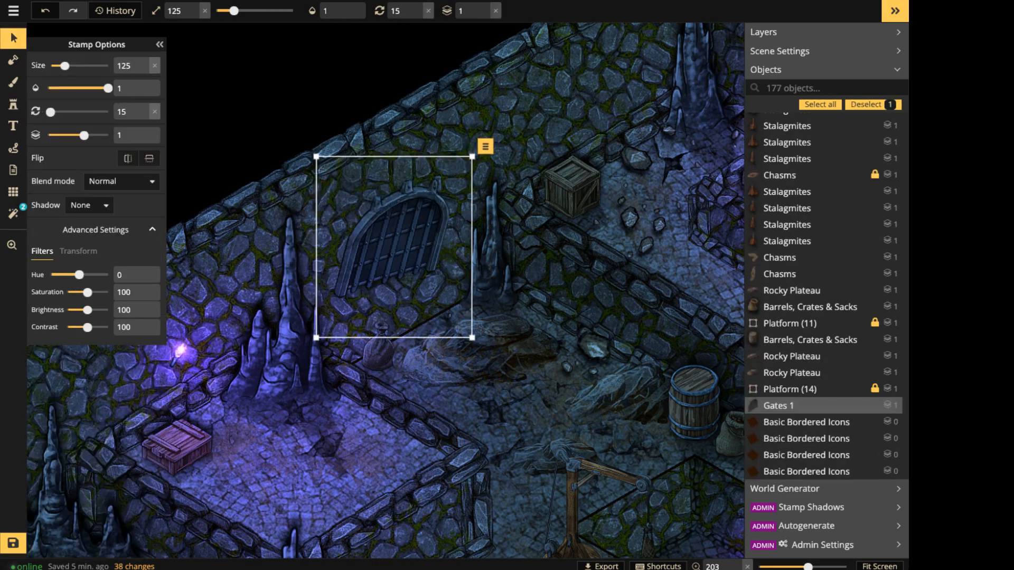
scroll(397, 243, "up", 1, "shift")
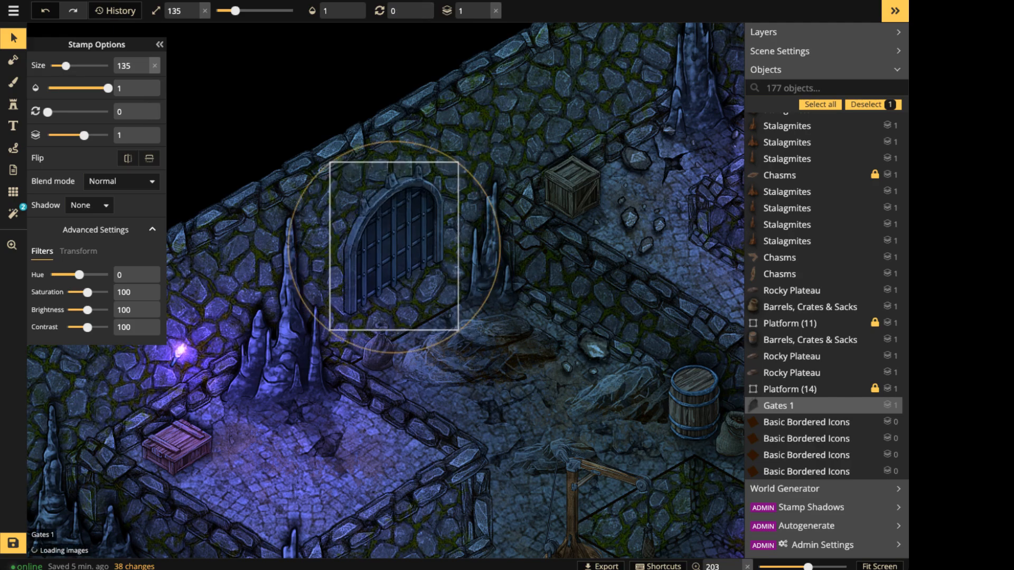
left_click_drag(397, 243, 394, 278)
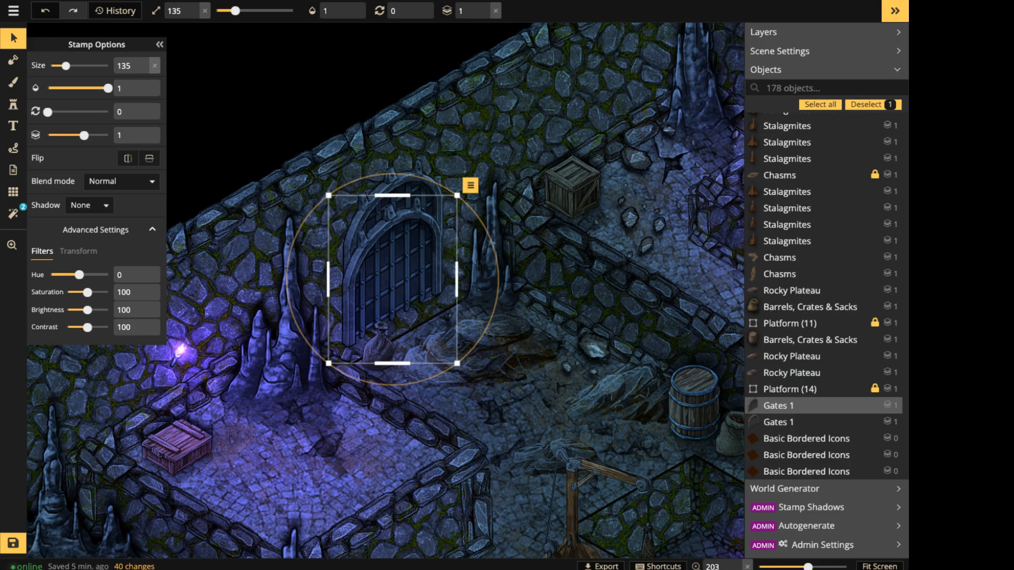
Put the lower gate copy on layer 0 and shift it down to extend the doorway to the floor.
left_click(485, 15)
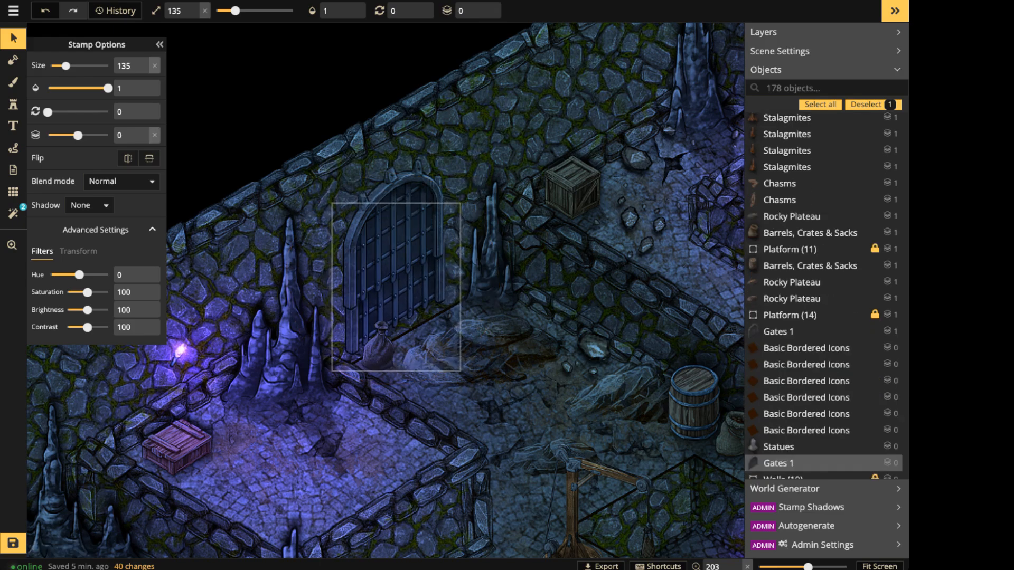
left_click_drag(397, 296, 394, 299)
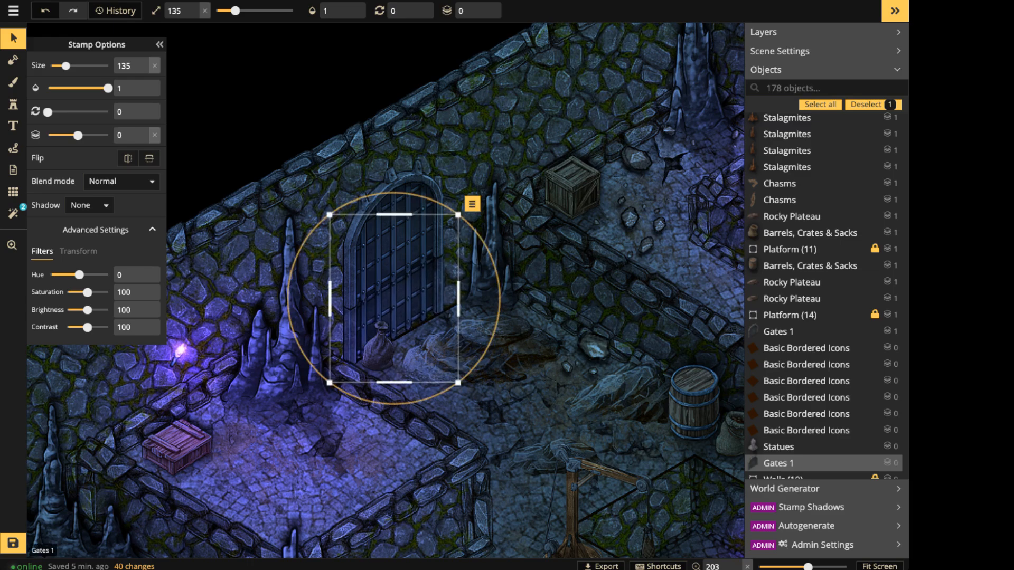
left_click(395, 195)
key("Escape")
scroll(327, 180, "down", 2)
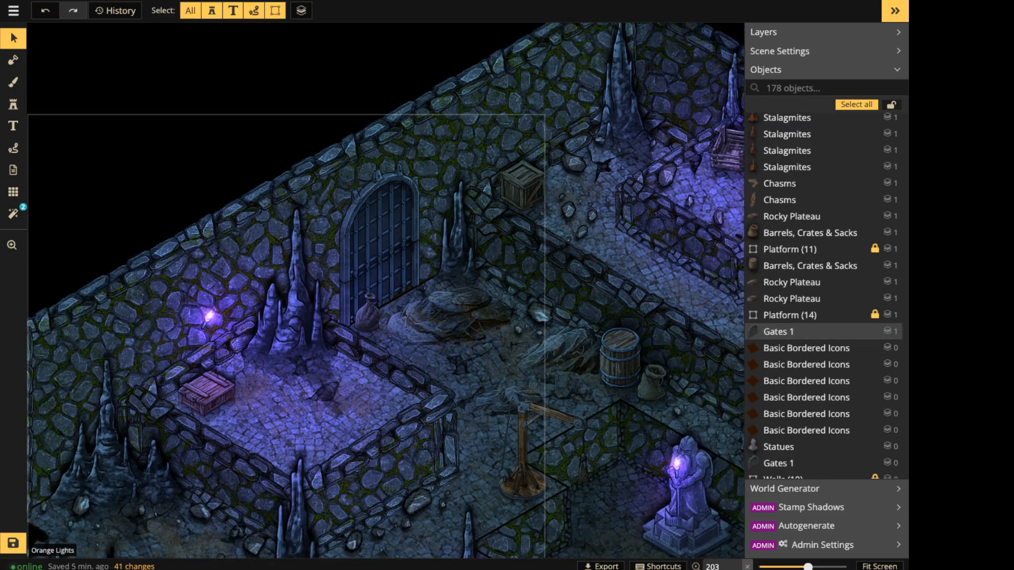
Select both overlapping gate stamps and set their blend mode to Luminosity.
left_click(381, 264)
left_click(382, 311, "shift")
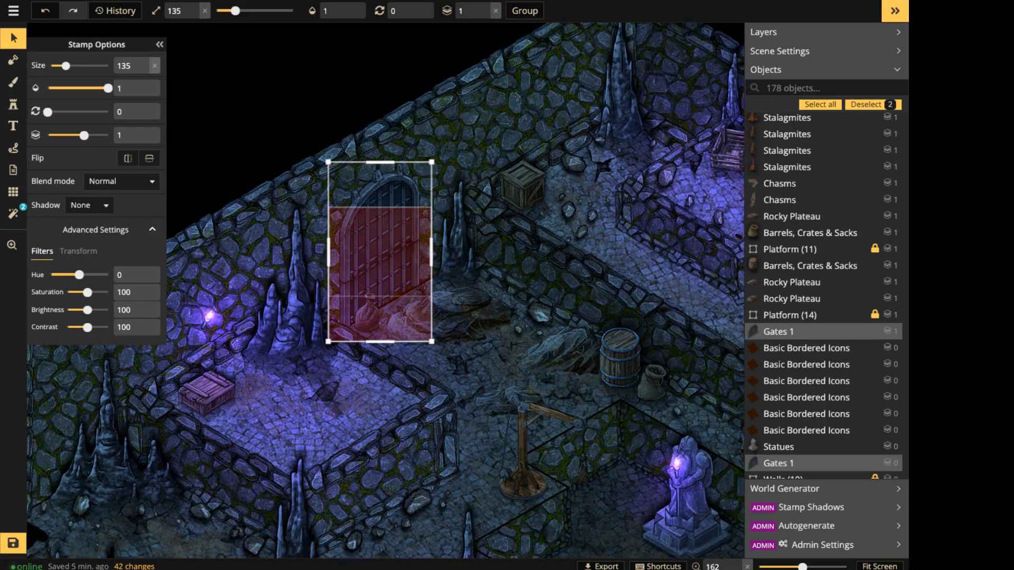
left_click(381, 317, "shift")
left_click(381, 317, "shift")
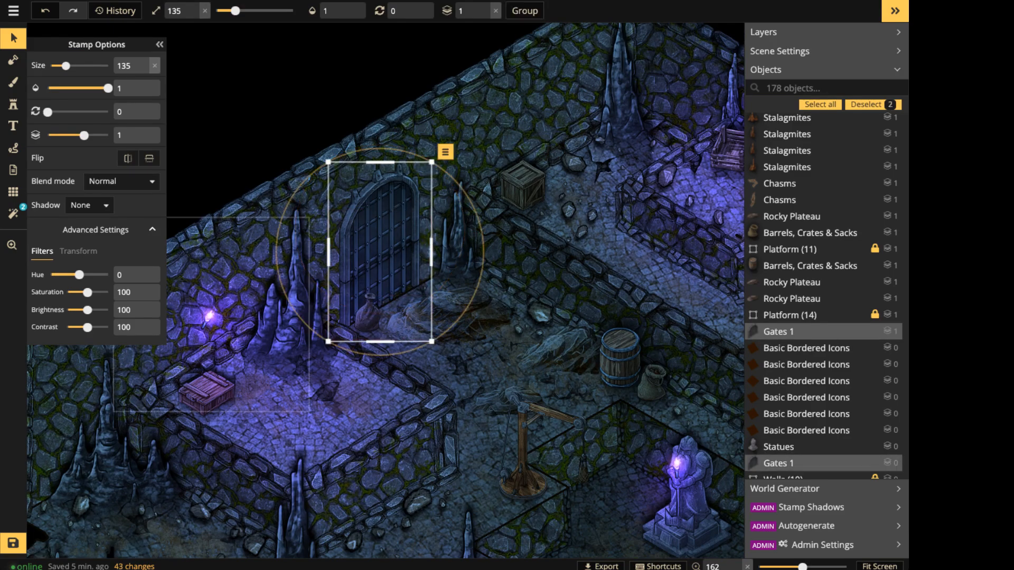
left_click(122, 181)
scroll(100, 296, "down", 3)
left_click(92, 374)
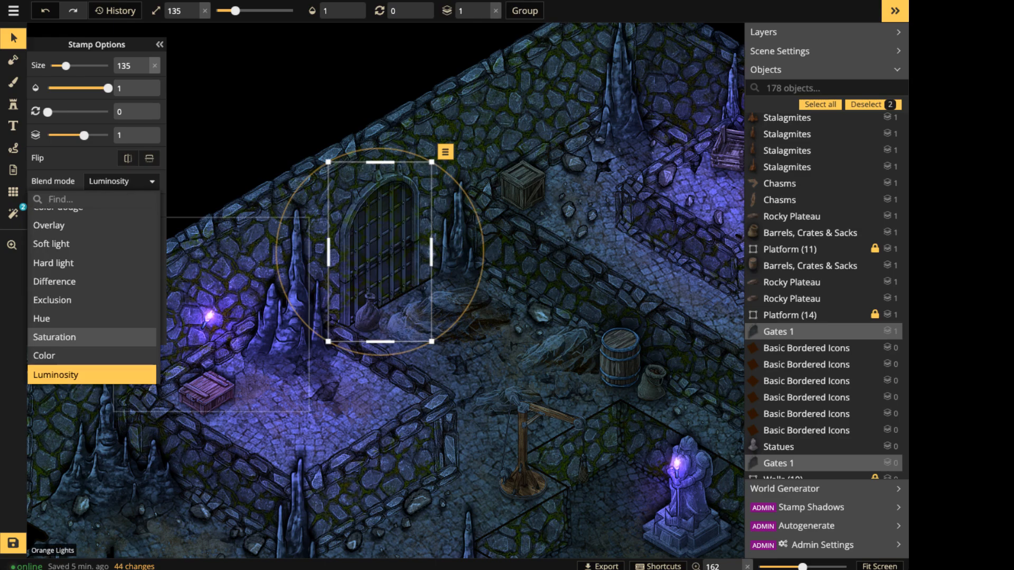
left_click(370, 288)
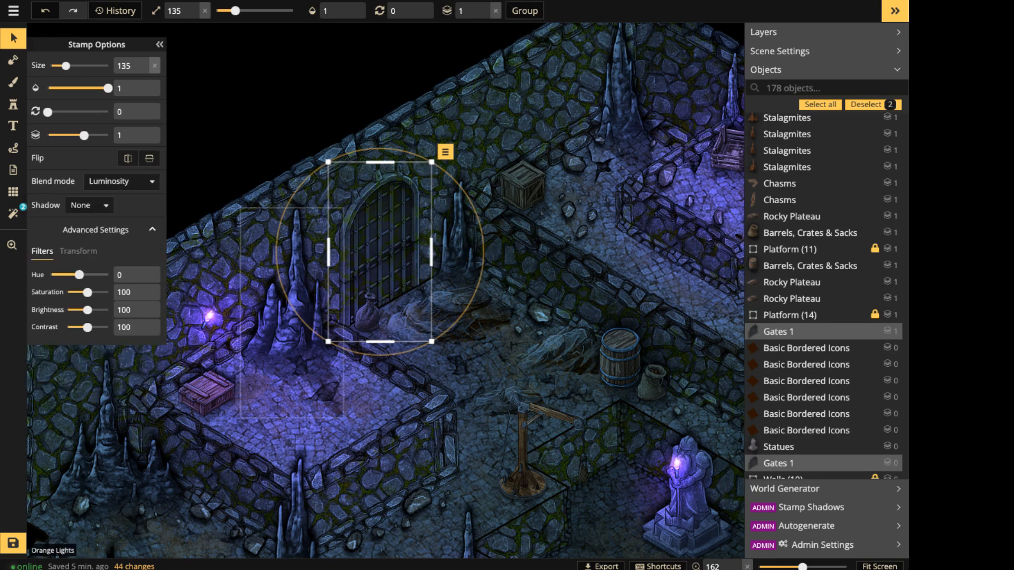
Reposition the sack beside the foot of the gate.
left_click(370, 359)
left_click(378, 319)
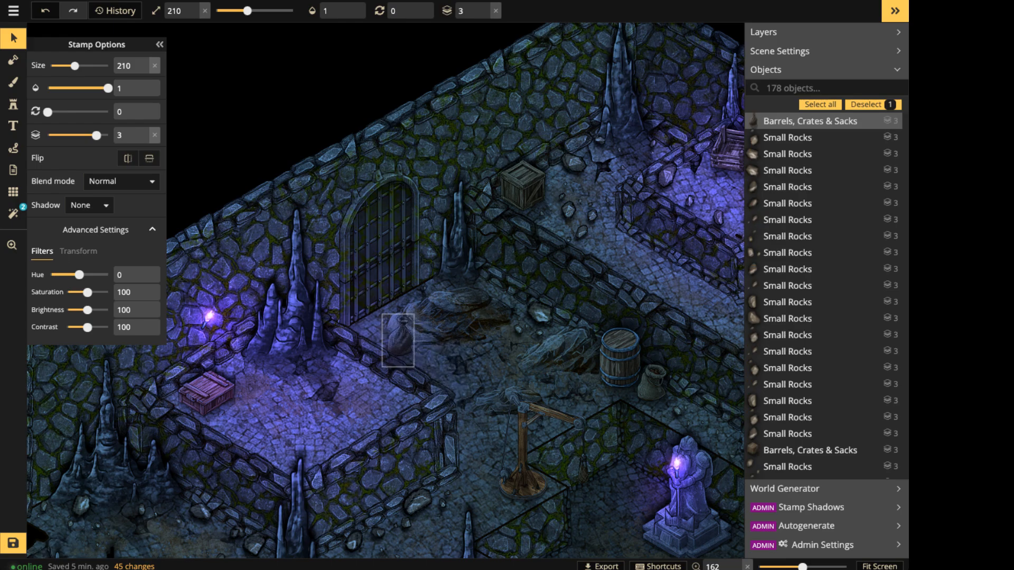
left_click_drag(379, 325, 374, 322)
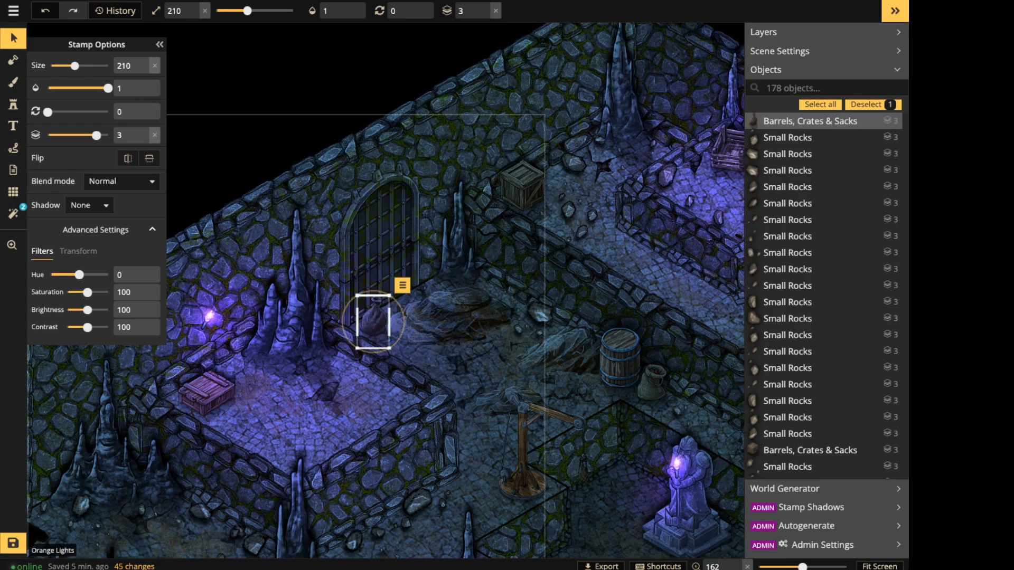
Search the stamp catalog for "cry" and choose the Red Crystals stamp set.
left_click(13, 104)
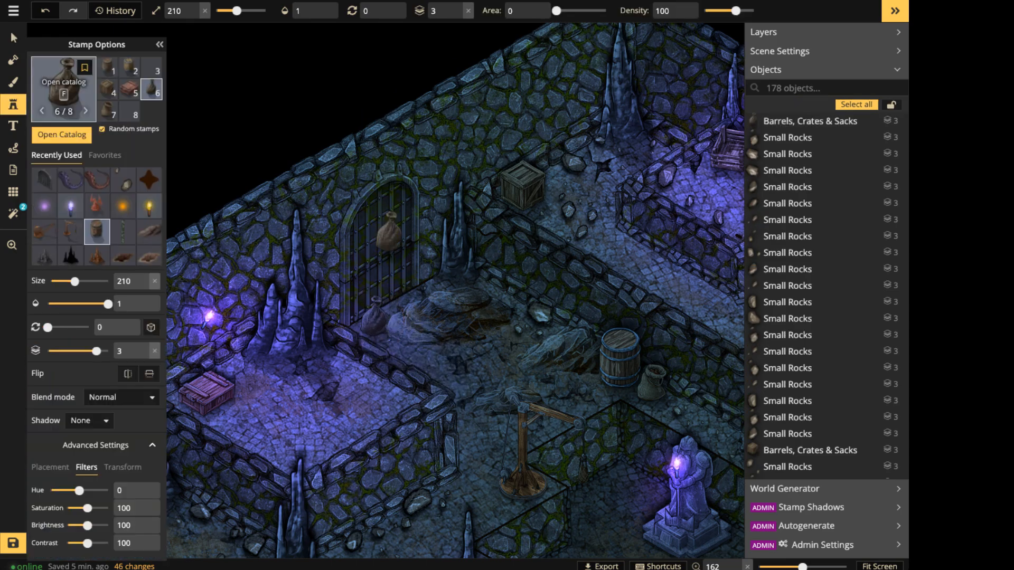
left_click(61, 134)
type("cr")
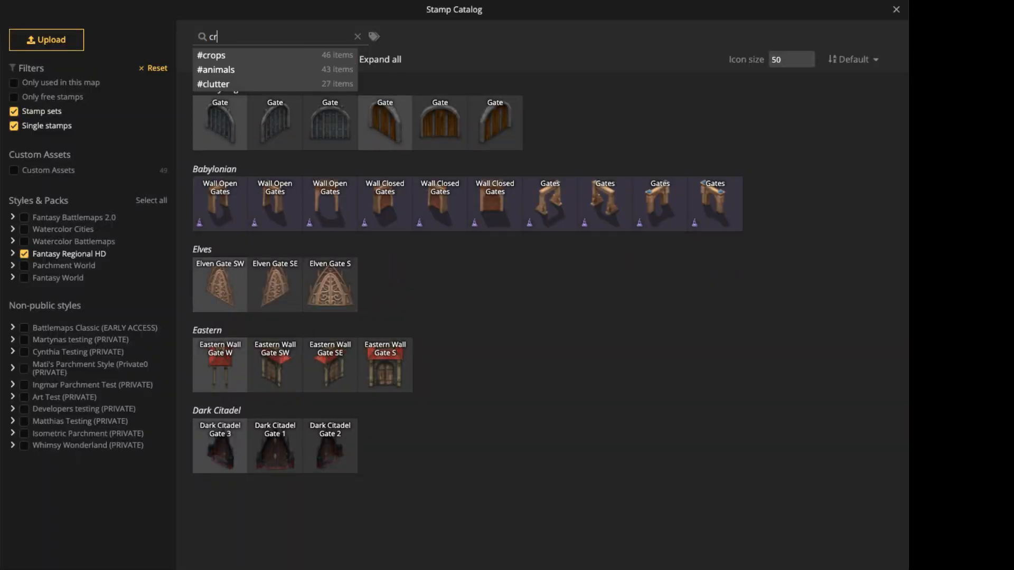
type("syatls")
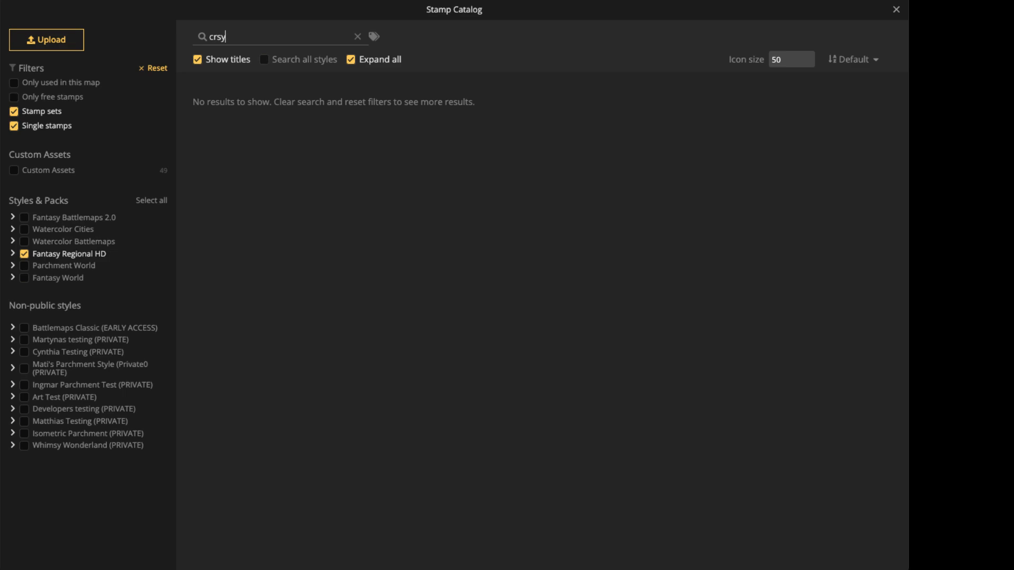
key("BackSpace")
key("BackSpace")
type("t")
key("BackSpace")
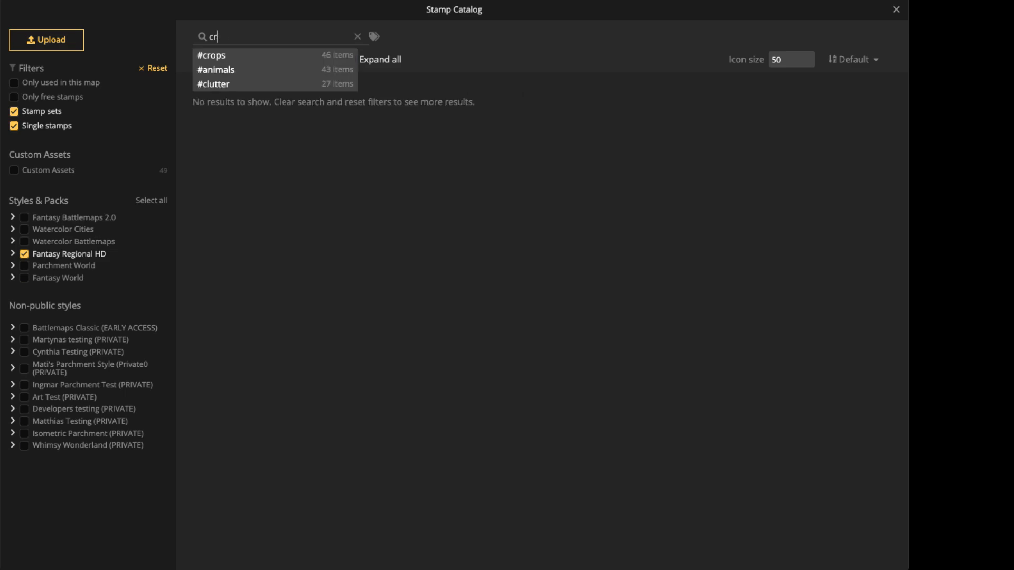
type("y")
left_click(382, 125)
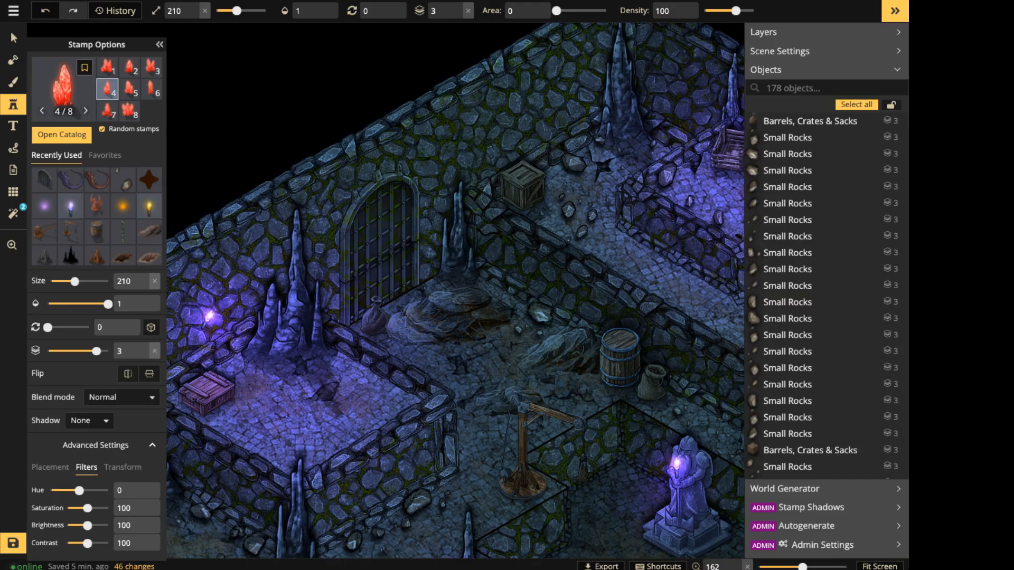
Place the first Red Crystals variant at size 100 on the rocky plateau next to the gate.
scroll(445, 227, "up", 2)
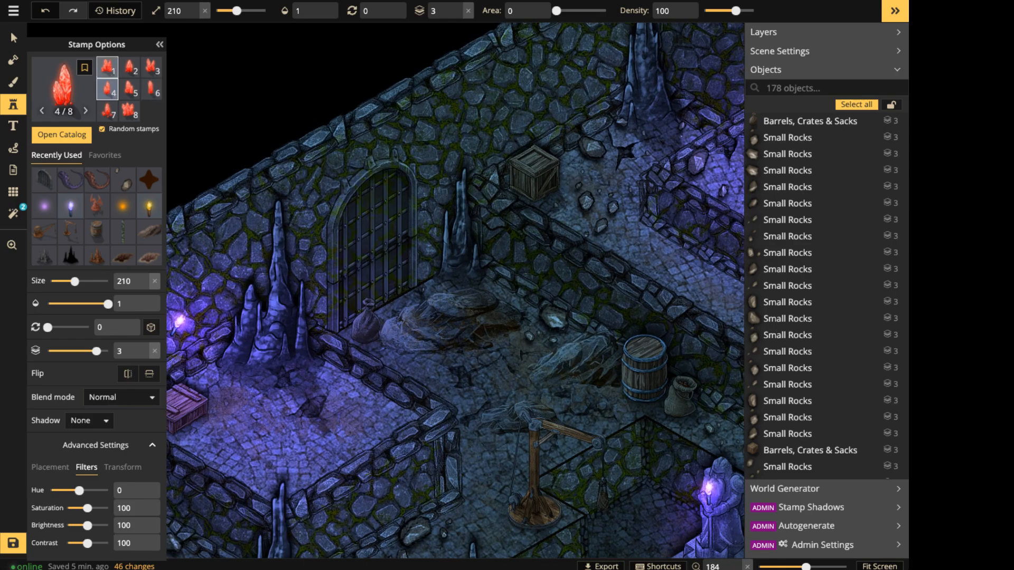
left_click(107, 68)
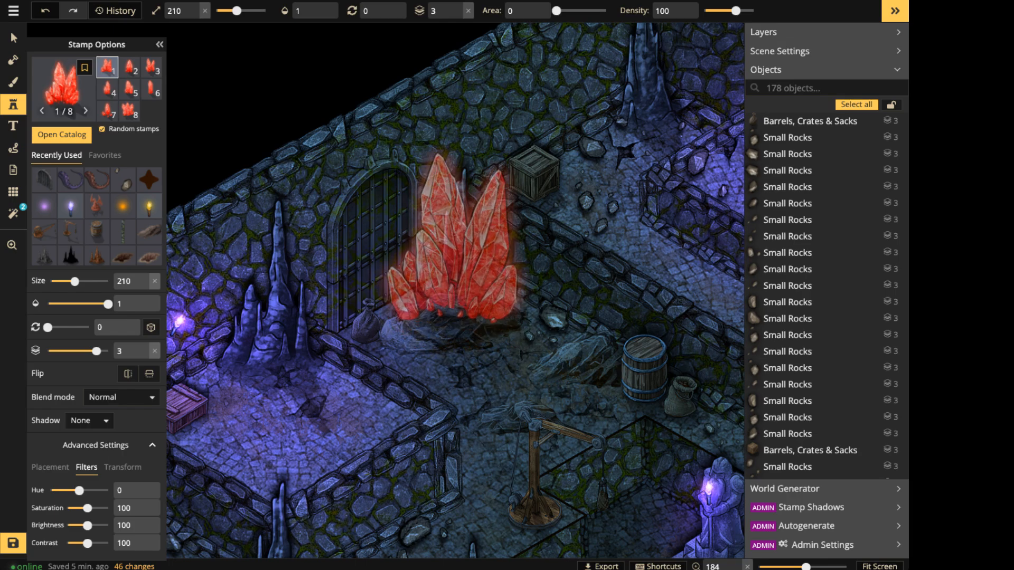
key("space")
left_click_drag(450, 226, 369, 225)
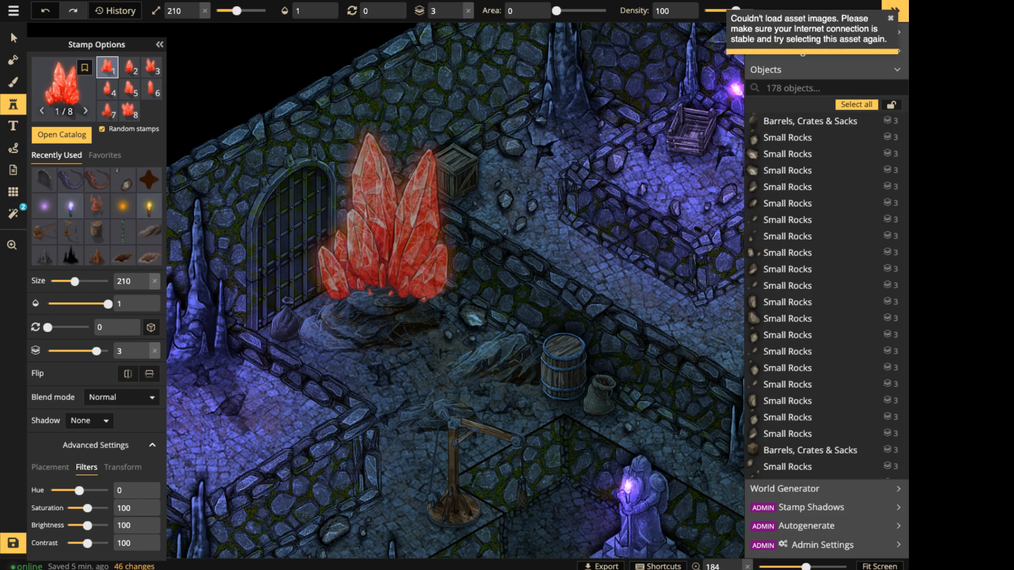
key("bracketleft")
key("bracketleft")
key("bracketleft")
key("bracketleft")
key("bracketleft")
key("bracketleft")
key("bracketleft")
key("bracketleft")
key("bracketleft")
key("bracketleft")
key("bracketleft")
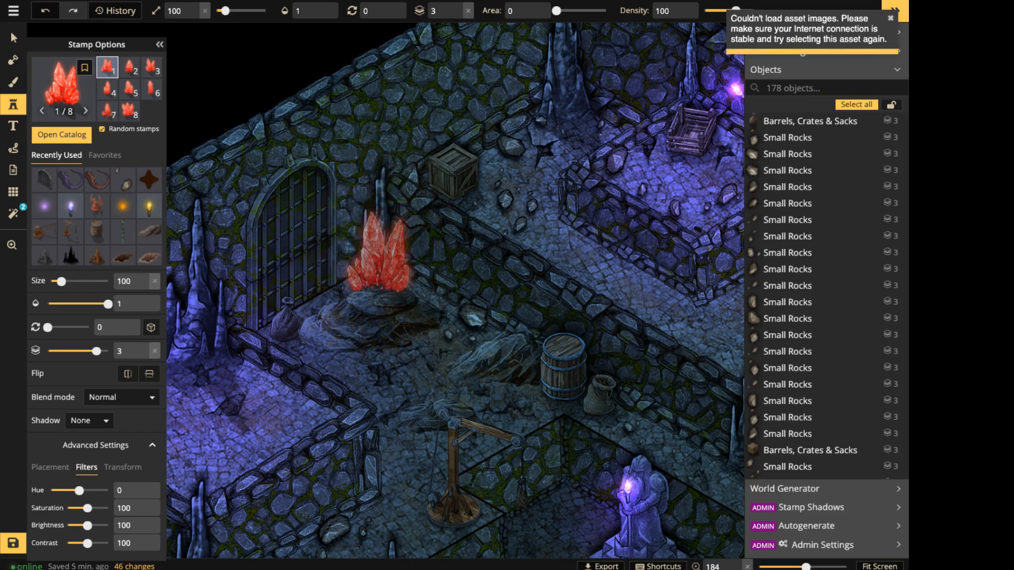
left_click(379, 274)
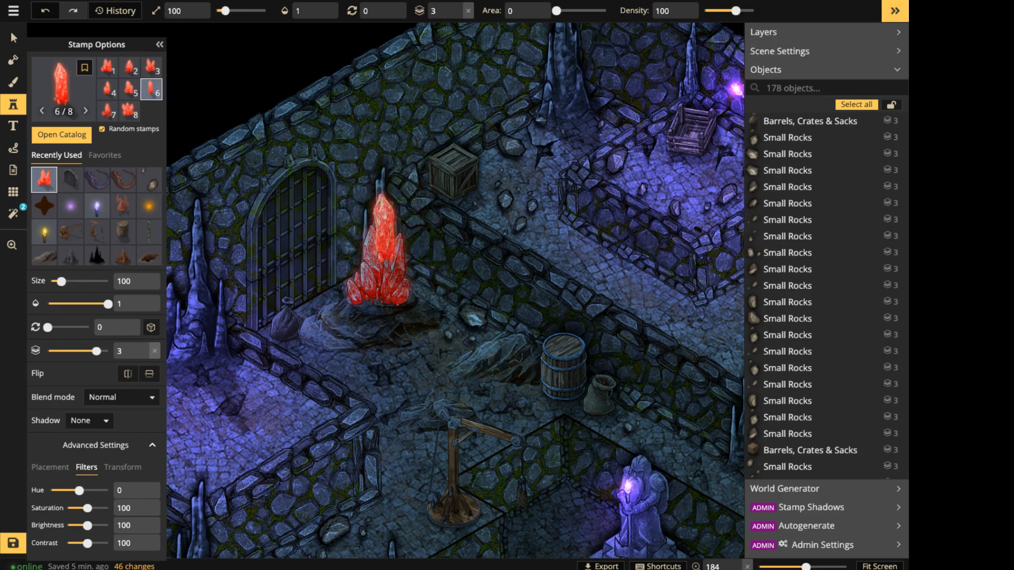
left_click(14, 38)
left_click(381, 275)
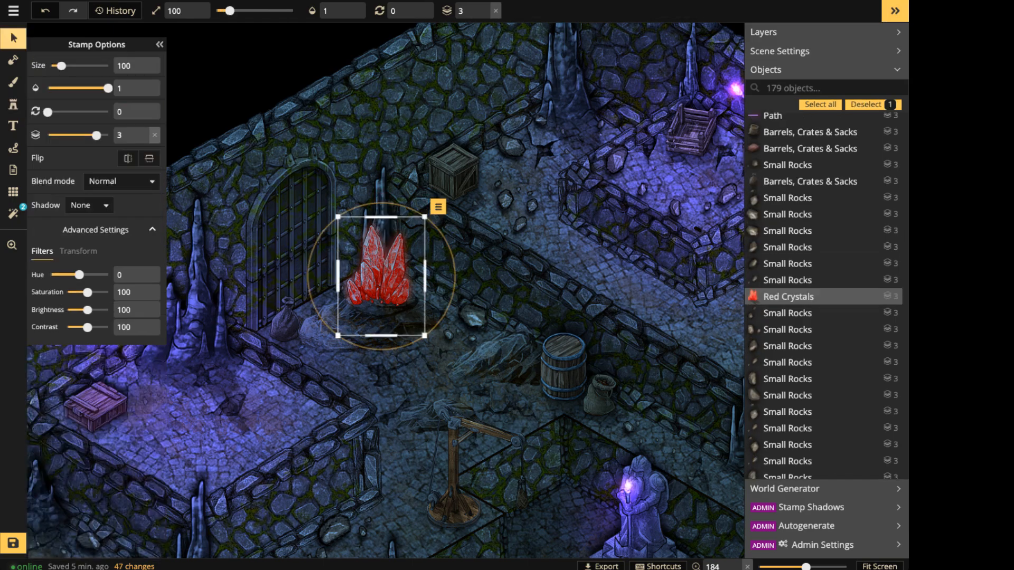
Delete the rocky plateau beside the barrel.
scroll(416, 293, "down", 3)
middle_click_drag(404, 391, 441, 272)
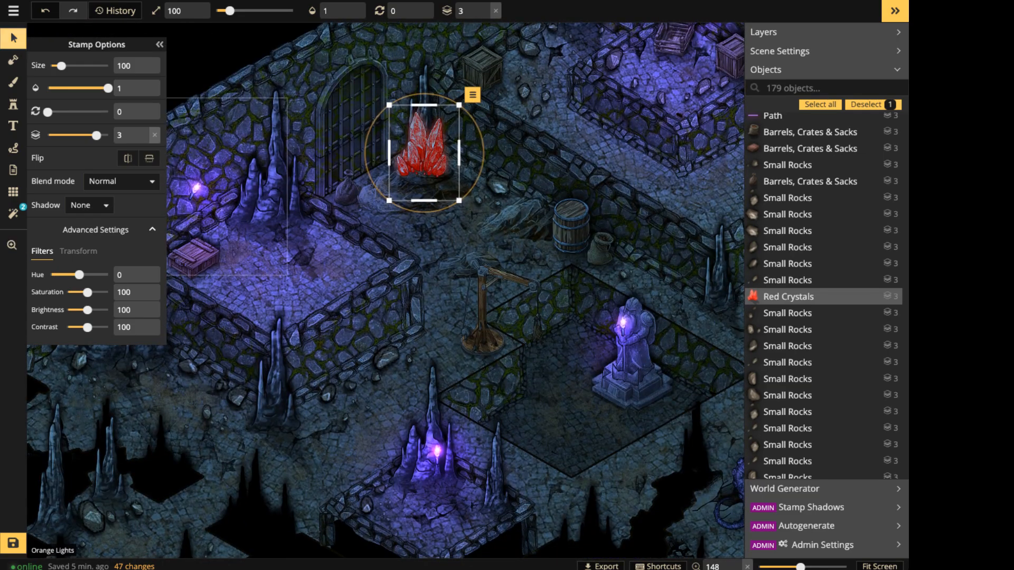
left_click(14, 39)
left_click(520, 221)
key("Delete")
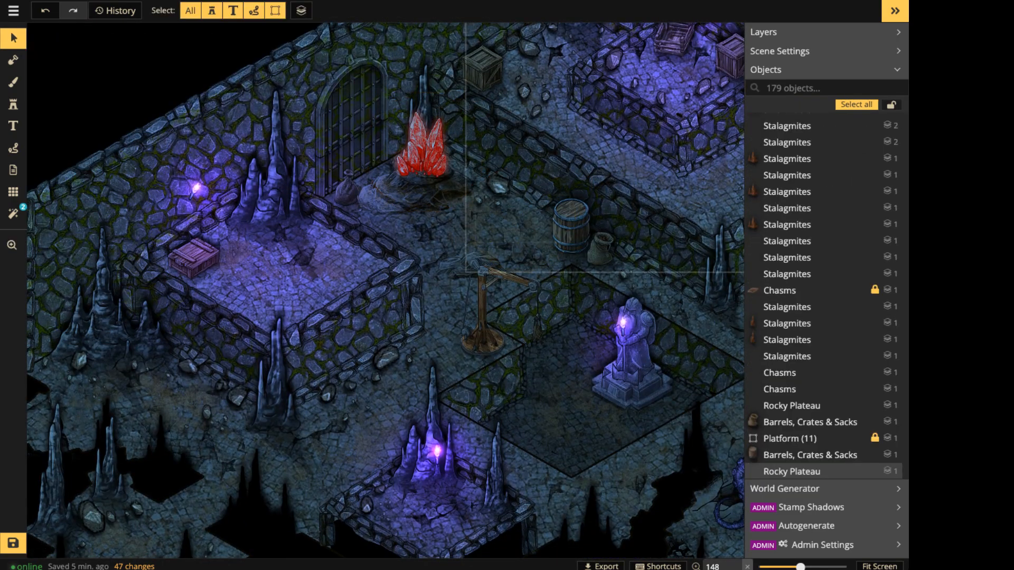
Move the rocky plateau near the wooden post to the jagged cave floor in the map's lower-left corner.
left_click(469, 266)
left_click_drag(470, 266, 178, 548)
middle_click_drag(178, 548, 384, 281)
left_click_drag(385, 281, 310, 304)
scroll(329, 294, "up", 2, "alt")
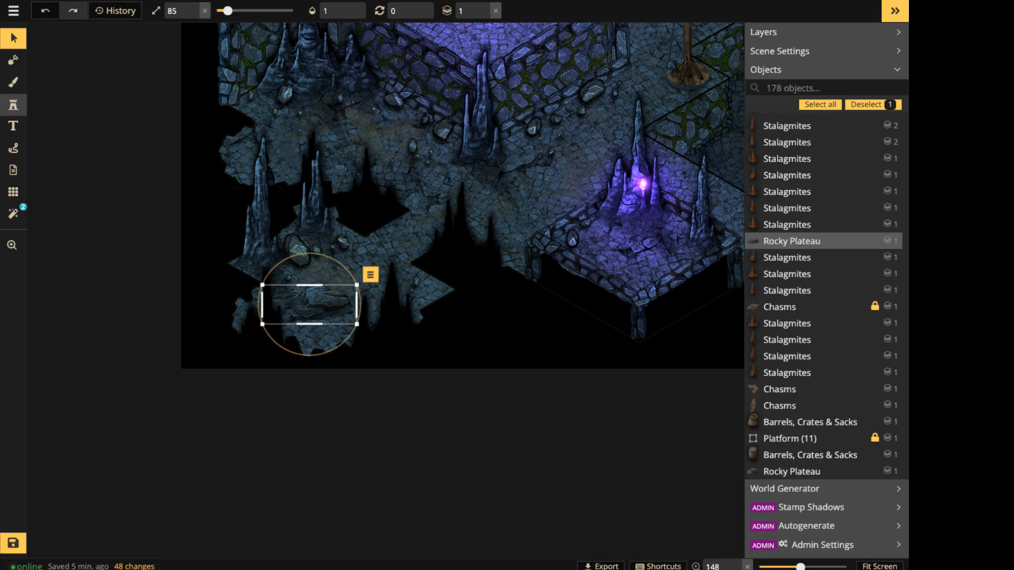
Place the fifth Red Crystals variant at size 95, unrotated, on the relocated rocky plateau.
left_click(13, 105)
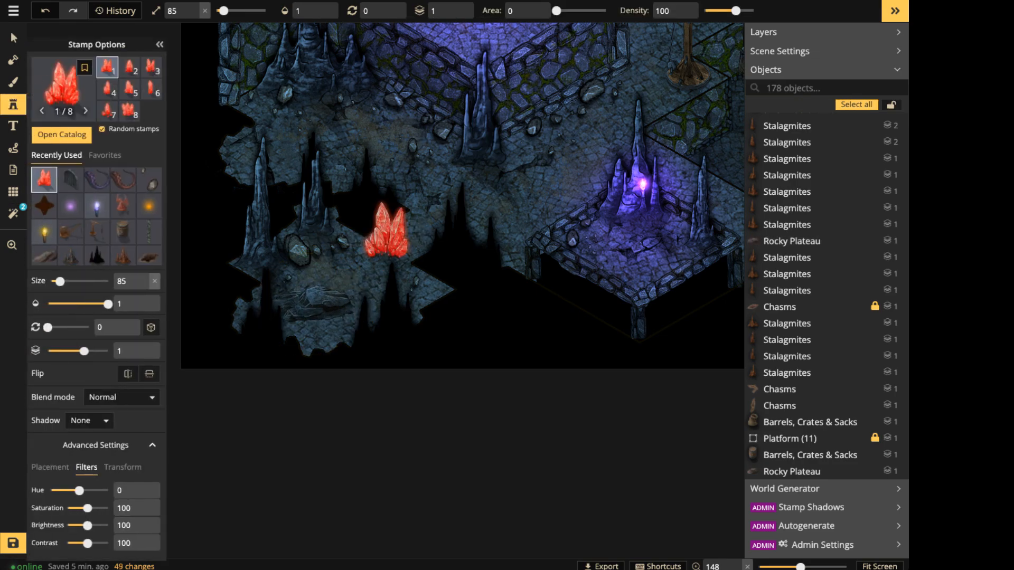
left_click(130, 89)
scroll(347, 259, "up", 2)
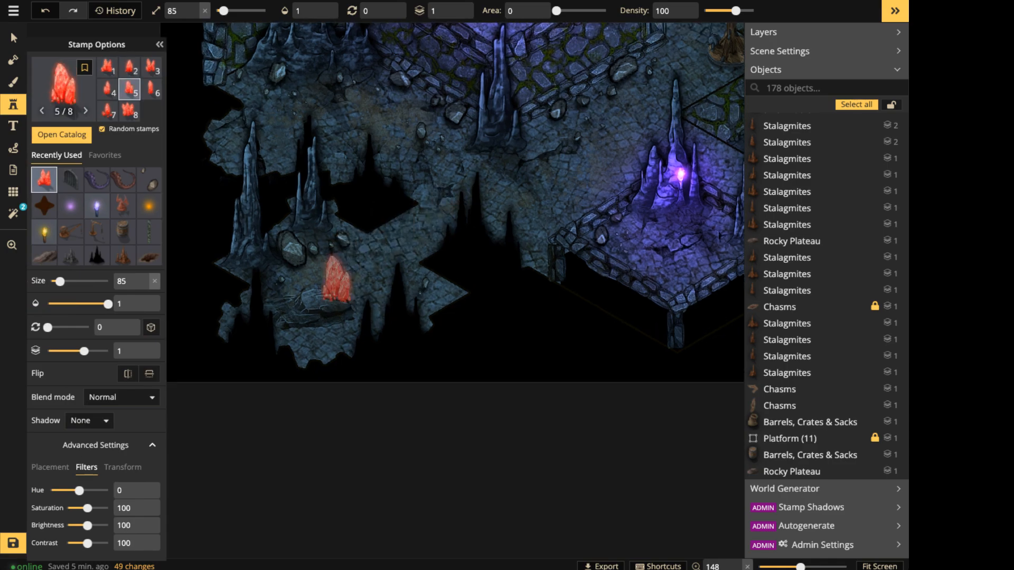
scroll(335, 278, "up", 4)
scroll(323, 276, "up", 2, "shift")
scroll(321, 279, "up", 2, "alt")
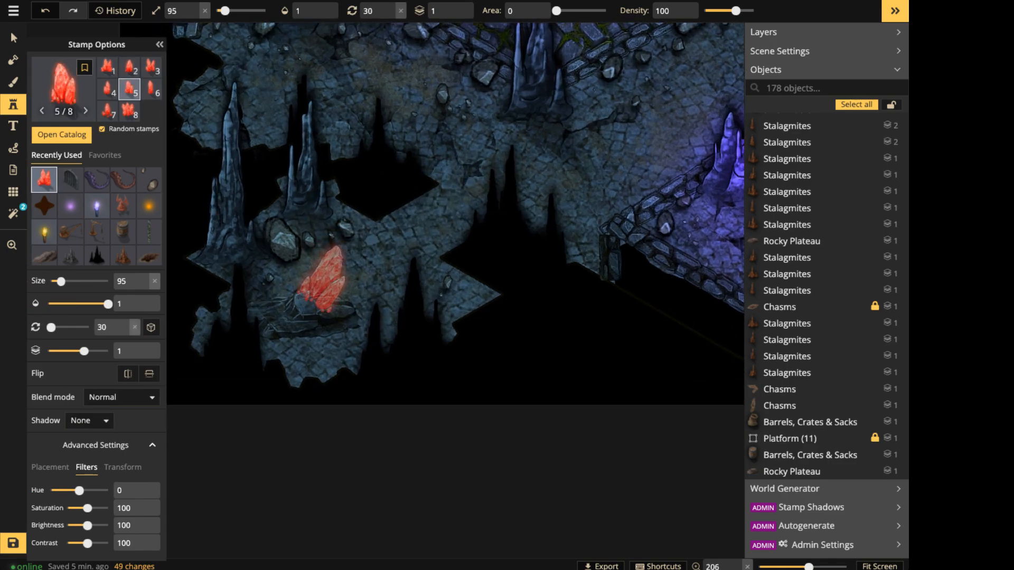
scroll(322, 279, "down", 2, "alt")
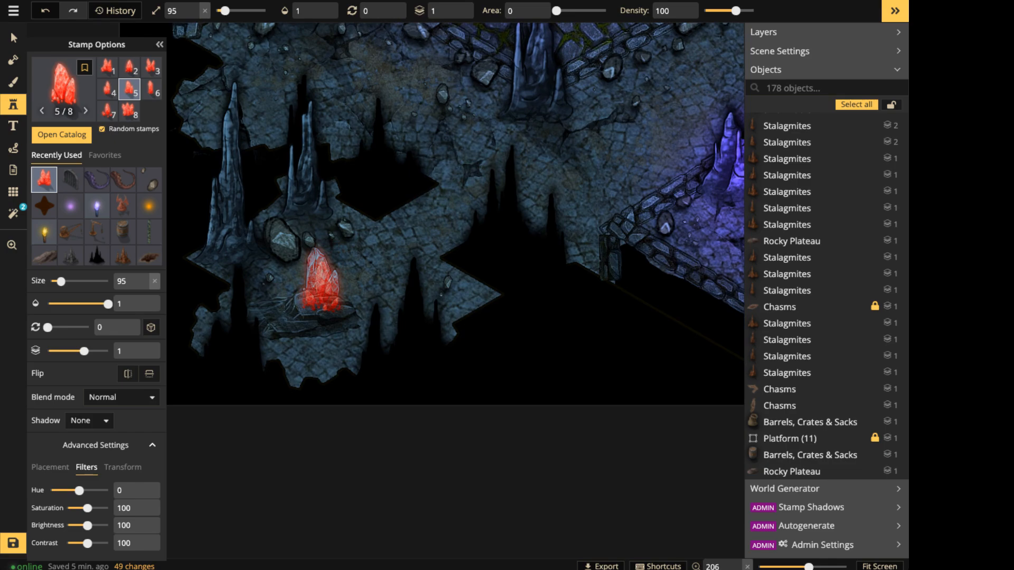
left_click(321, 286)
left_click(14, 38)
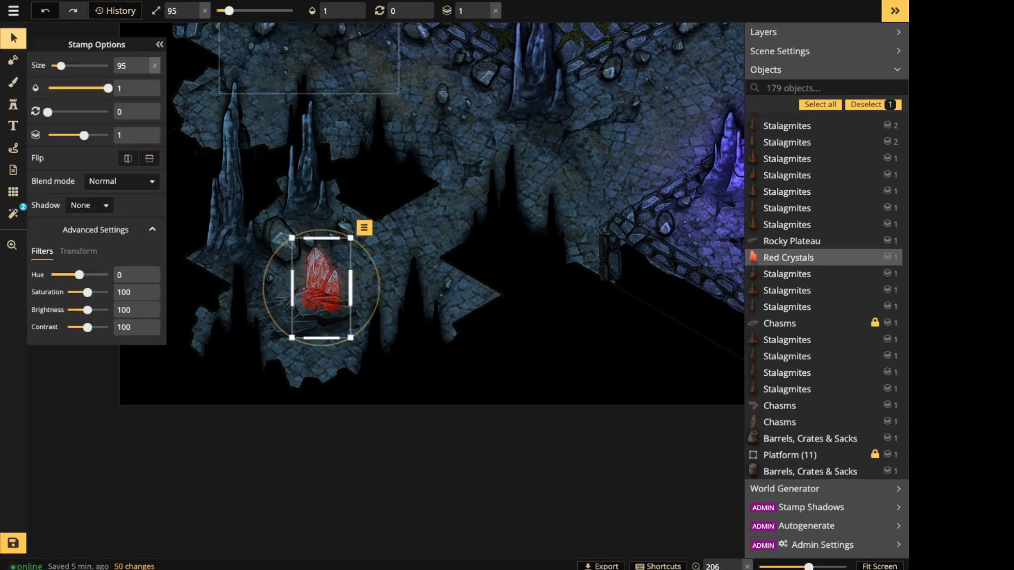
Raise the Red Crystals stamp on the lower-left cave floor to layer 2.
left_click(485, 7)
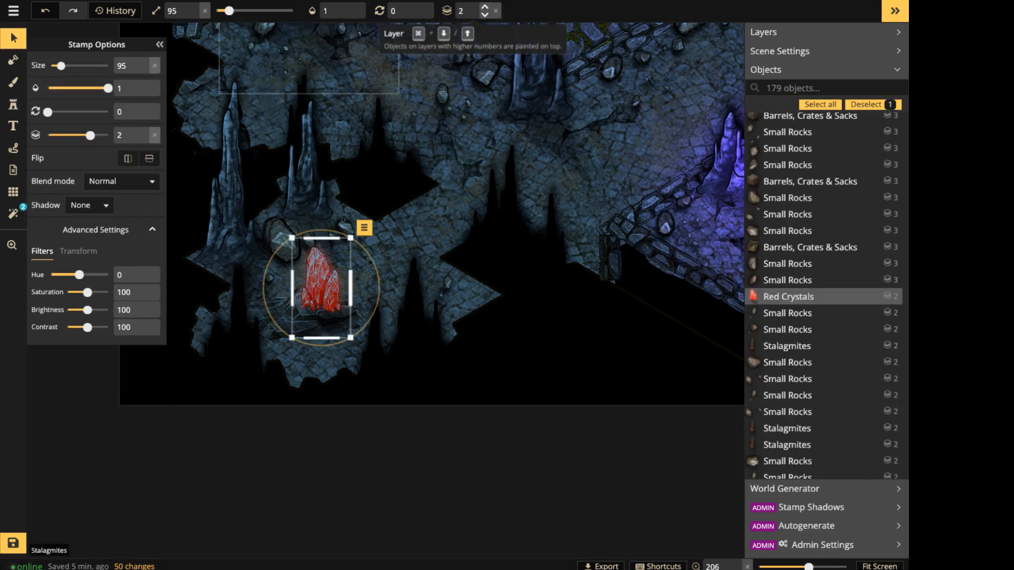
left_click(261, 293)
scroll(261, 293, "down", 2)
left_click(316, 285)
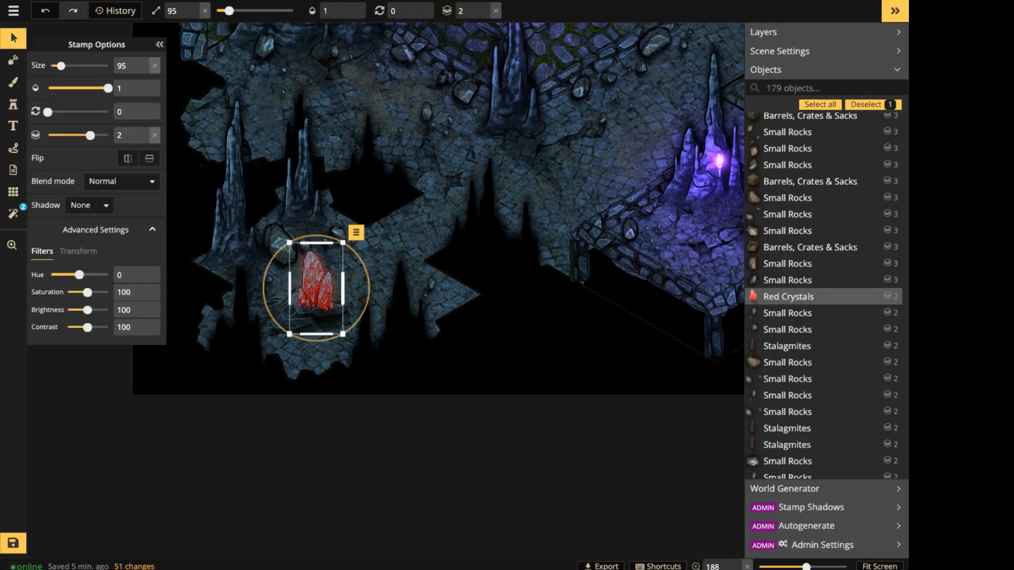
Select both Red Crystals stamps as similar objects and give them an Object shadow.
left_click(356, 233)
mouse_move(372, 249)
left_click(524, 266)
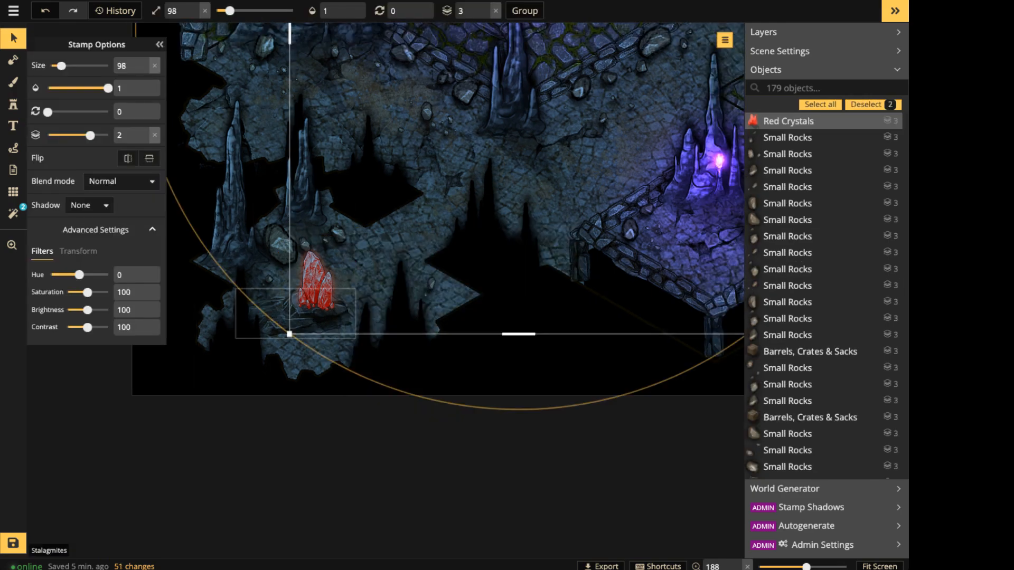
scroll(371, 278, "down", 1)
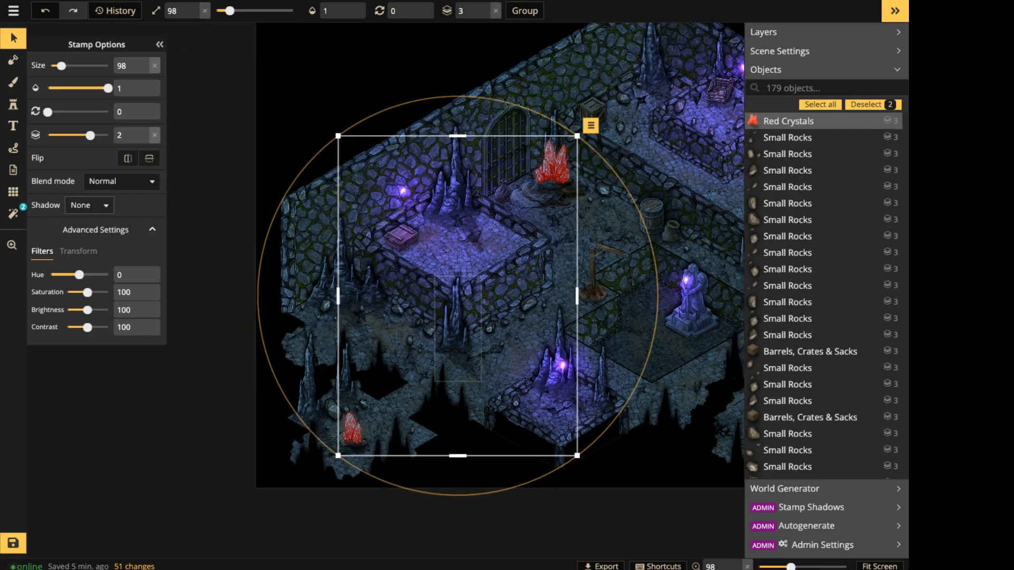
left_click(121, 181)
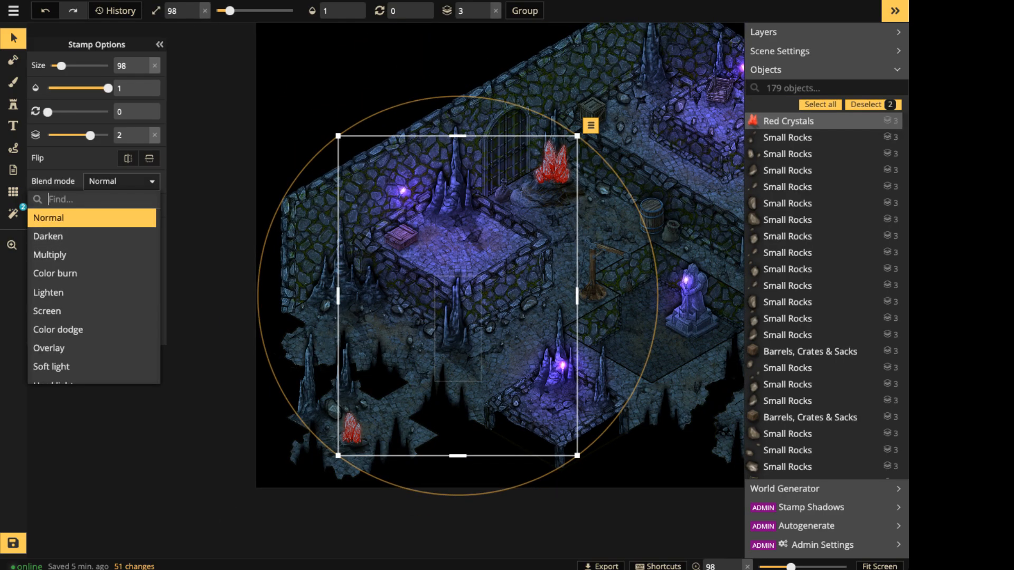
key("Escape")
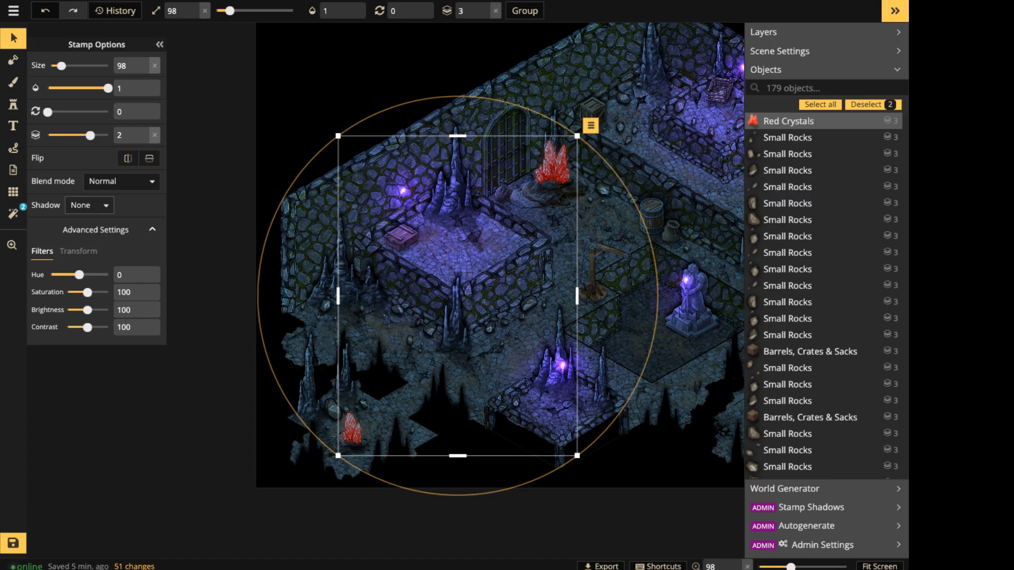
left_click(88, 205)
left_click(79, 254)
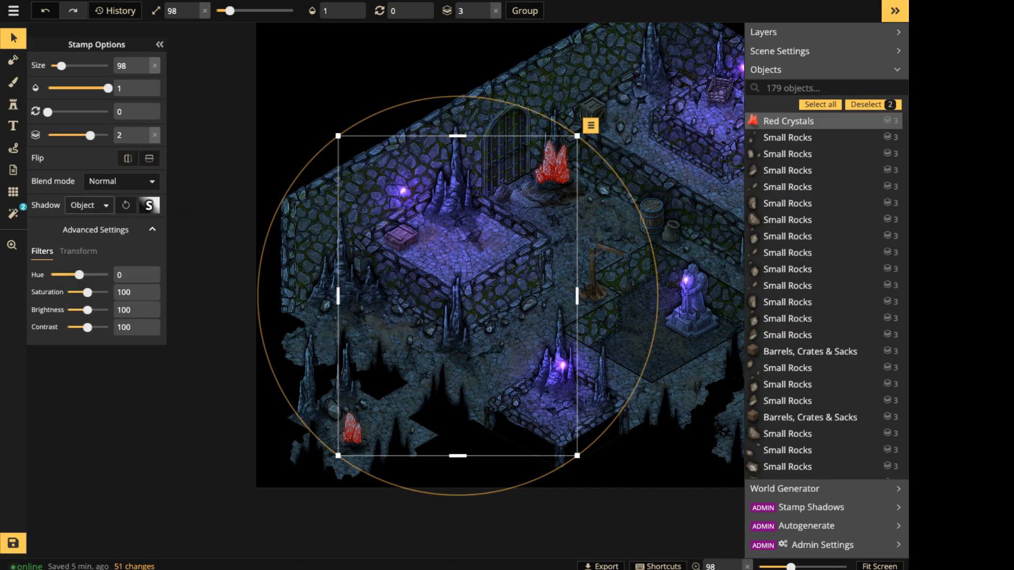
Customize the crystals' object shadow with red color D0021B at alpha 100, blur 50 and vertical offset -4.3.
left_click(149, 205)
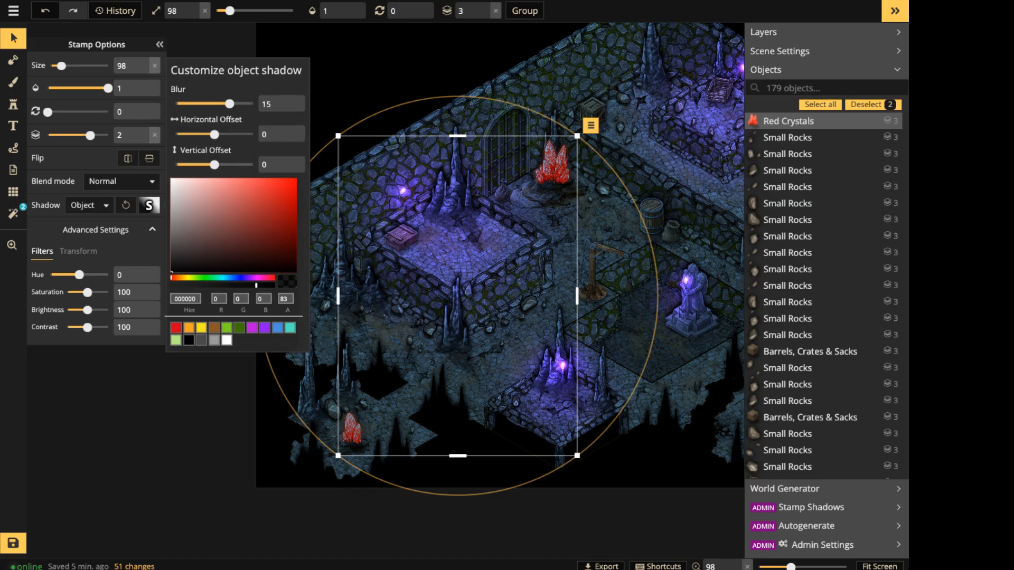
left_click(176, 328)
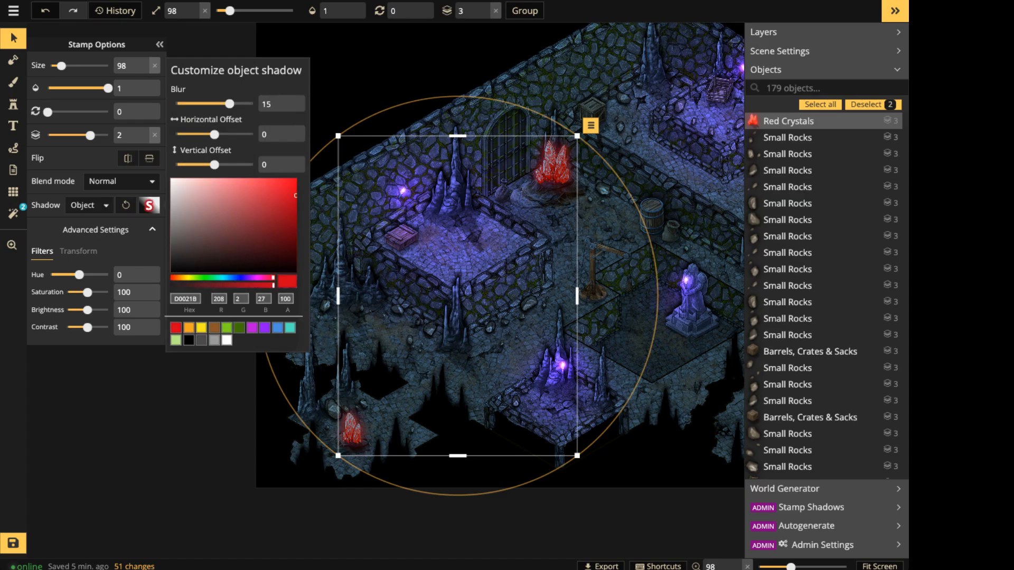
left_click_drag(229, 104, 262, 104)
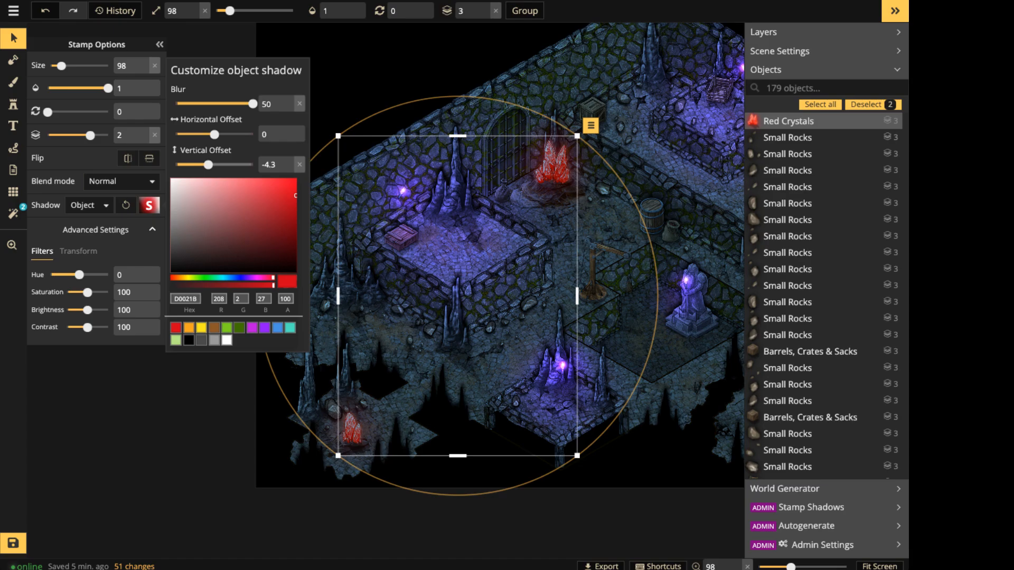
left_click(90, 206)
left_click(90, 205)
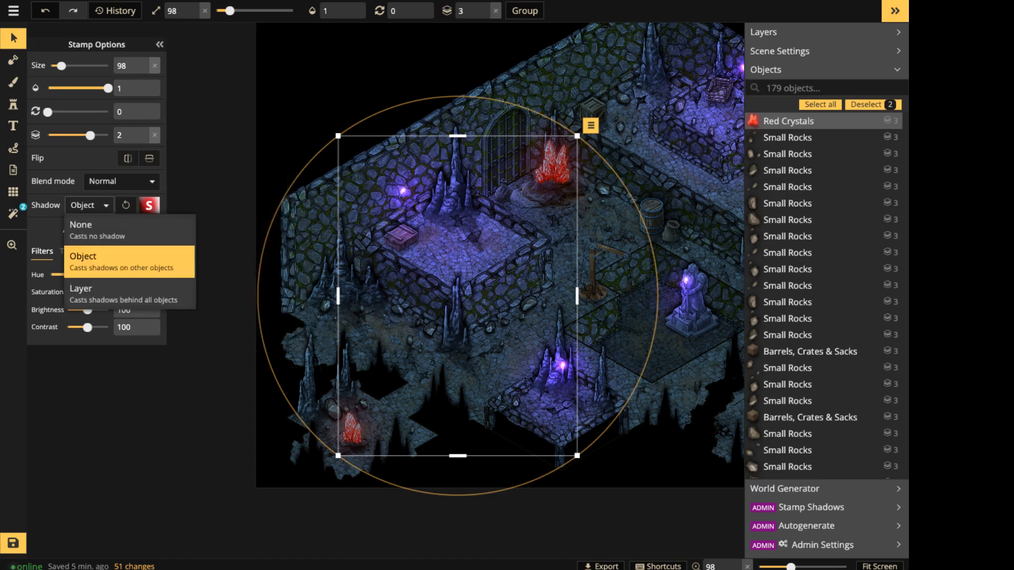
left_click(89, 206)
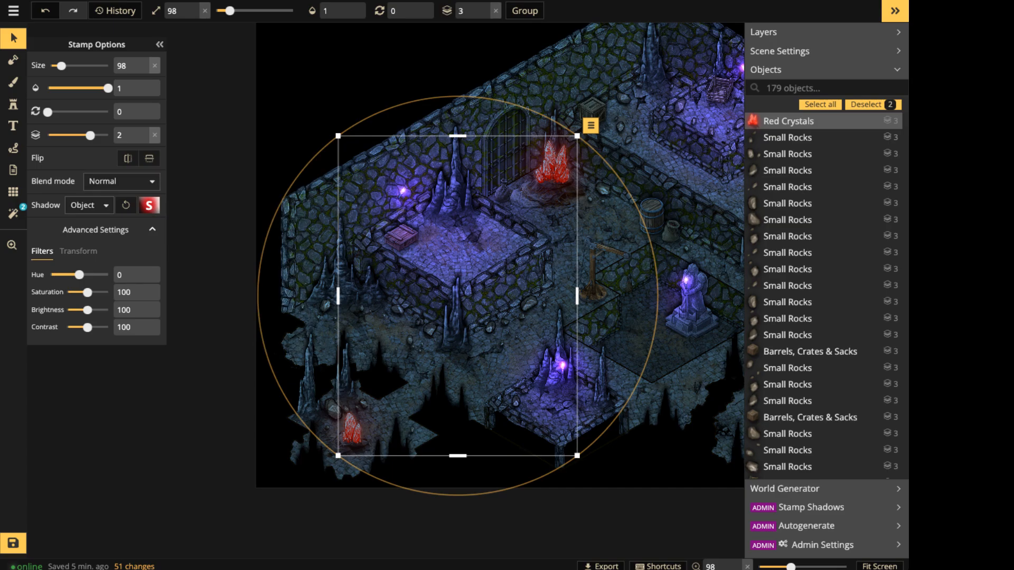
Try the Darken, Color burn, Lighten, Screen, Color dodge and Soft light blend modes on both Red Crystals stamps.
left_click(121, 182)
key("Down")
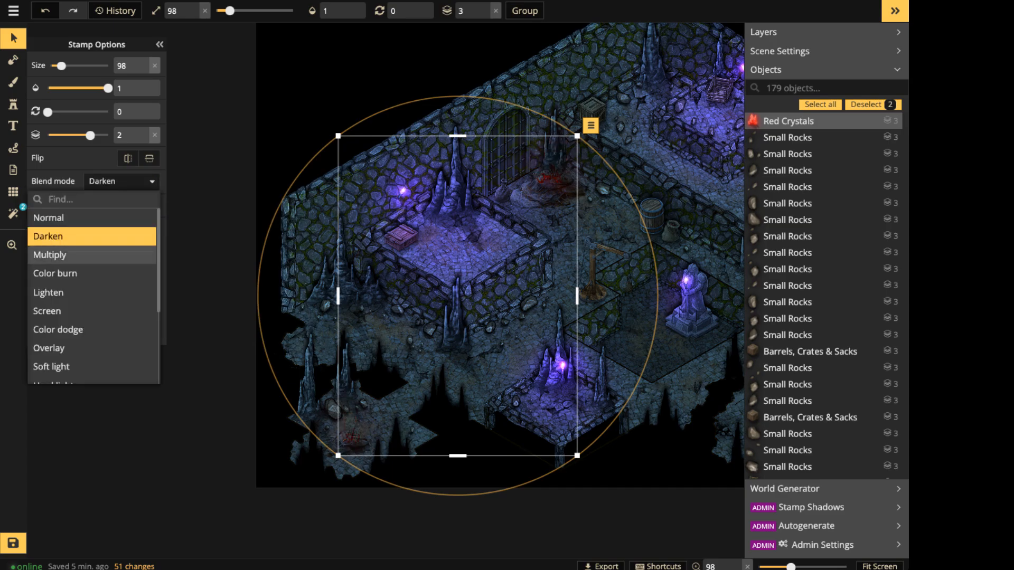
key("Down")
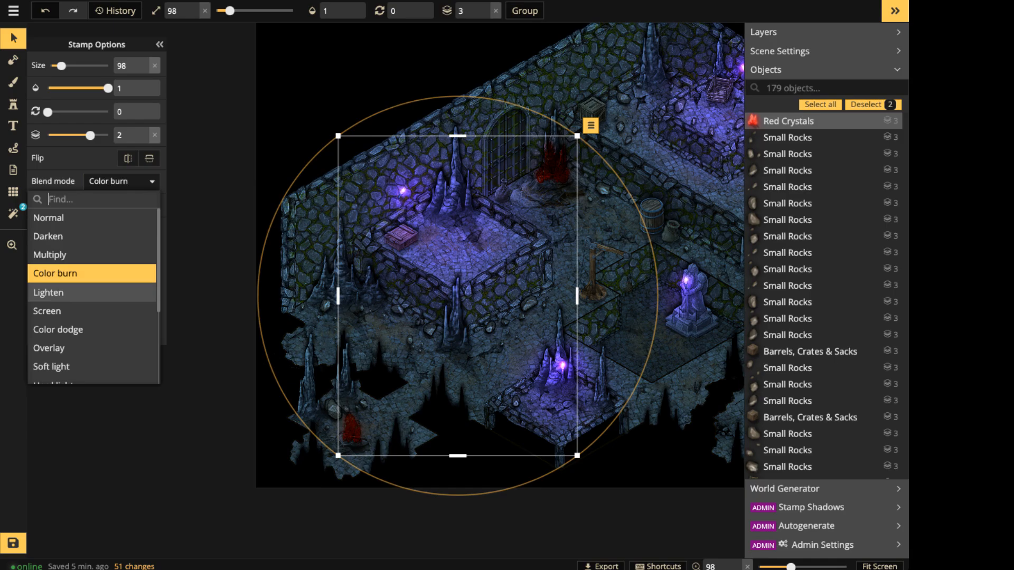
left_click(92, 293)
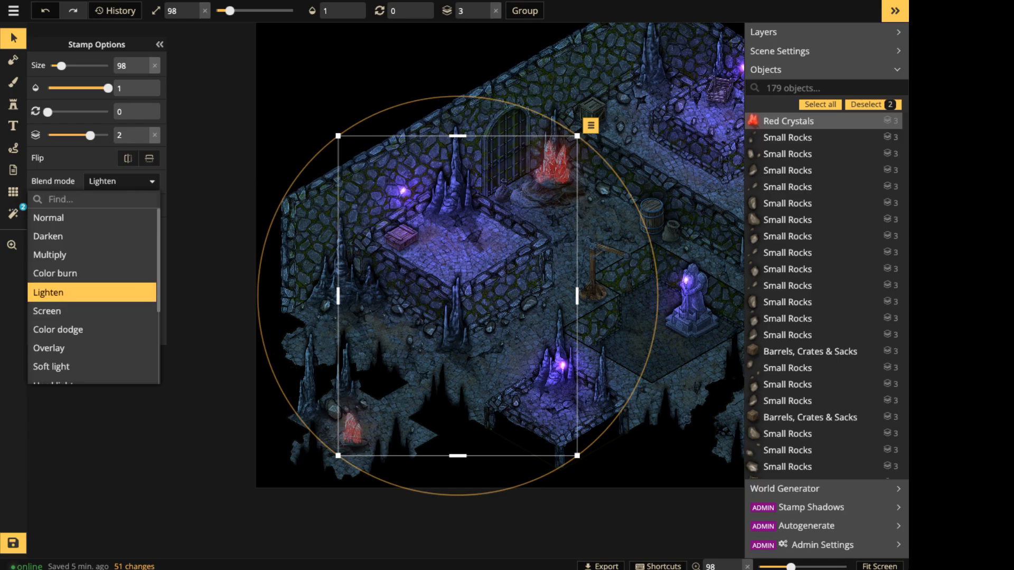
left_click(92, 311)
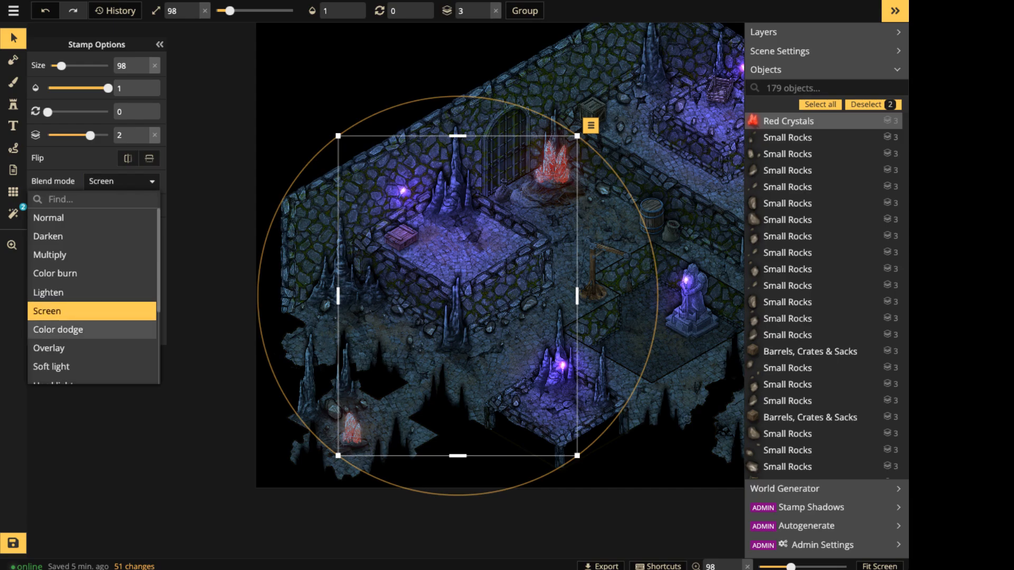
left_click(92, 330)
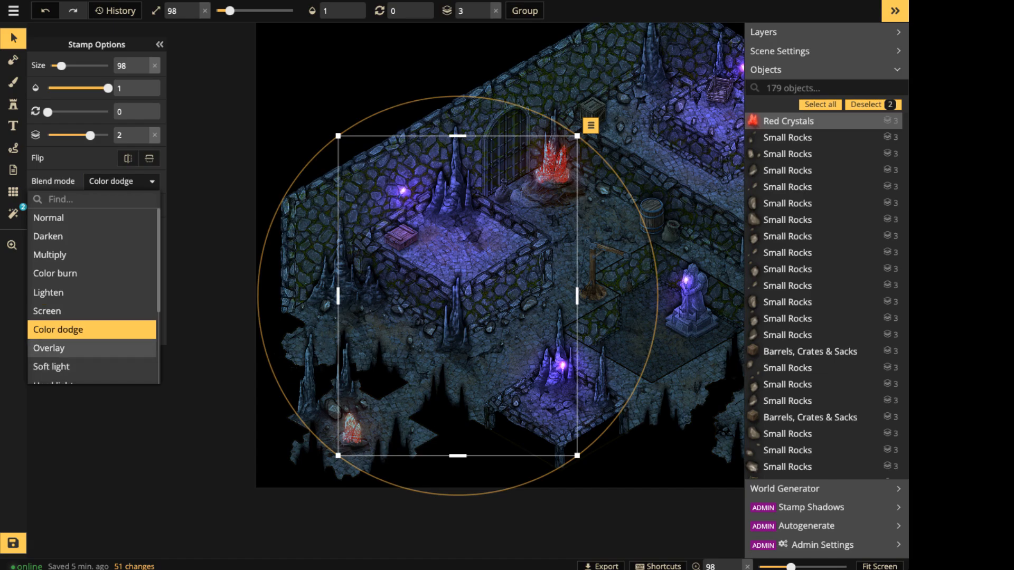
left_click(92, 348)
scroll(92, 296, "down", 3)
left_click(92, 244)
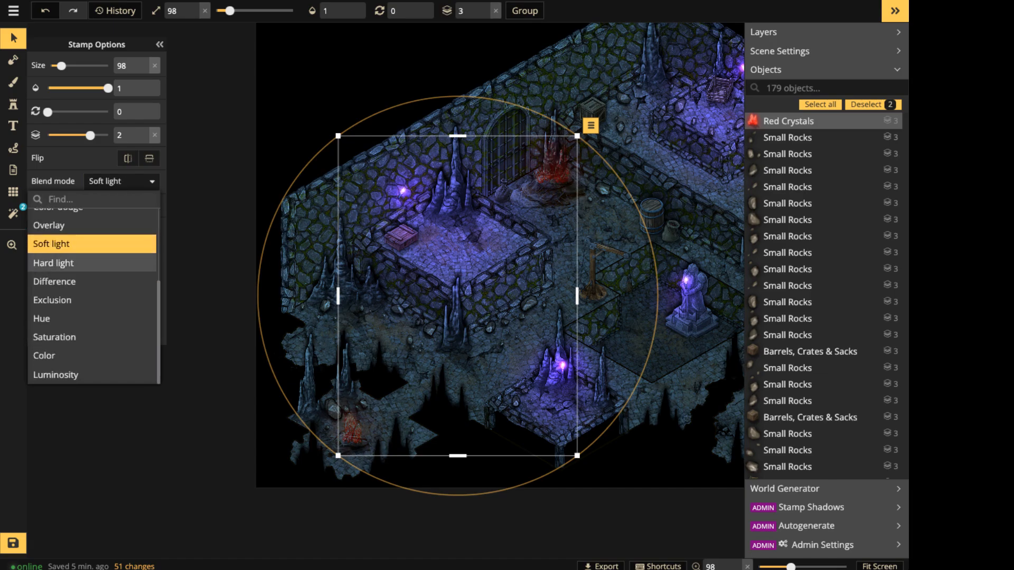
Set the blend mode of both Red Crystals stamps to Hard light and deselect them.
left_click(92, 263)
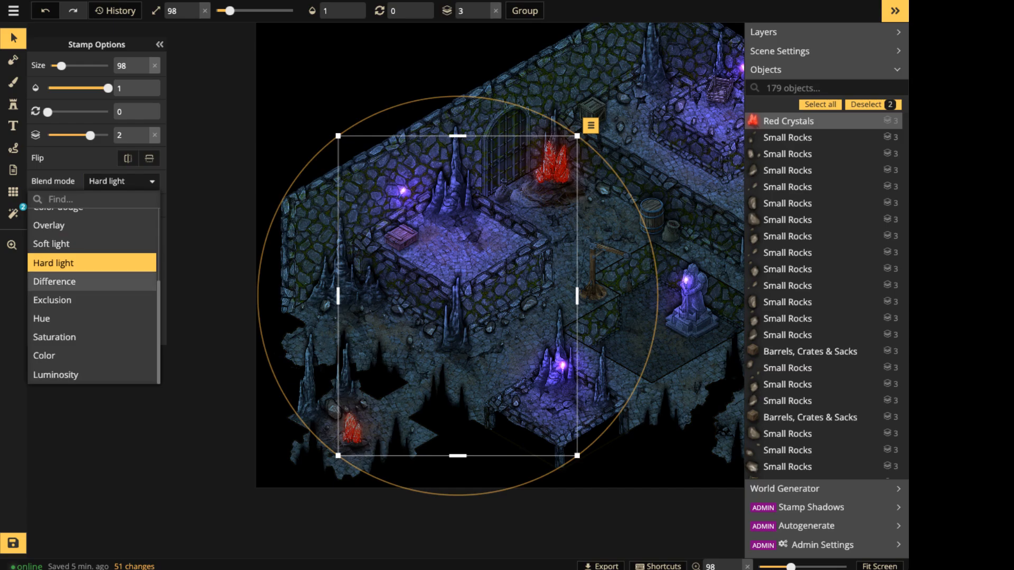
left_click(580, 245)
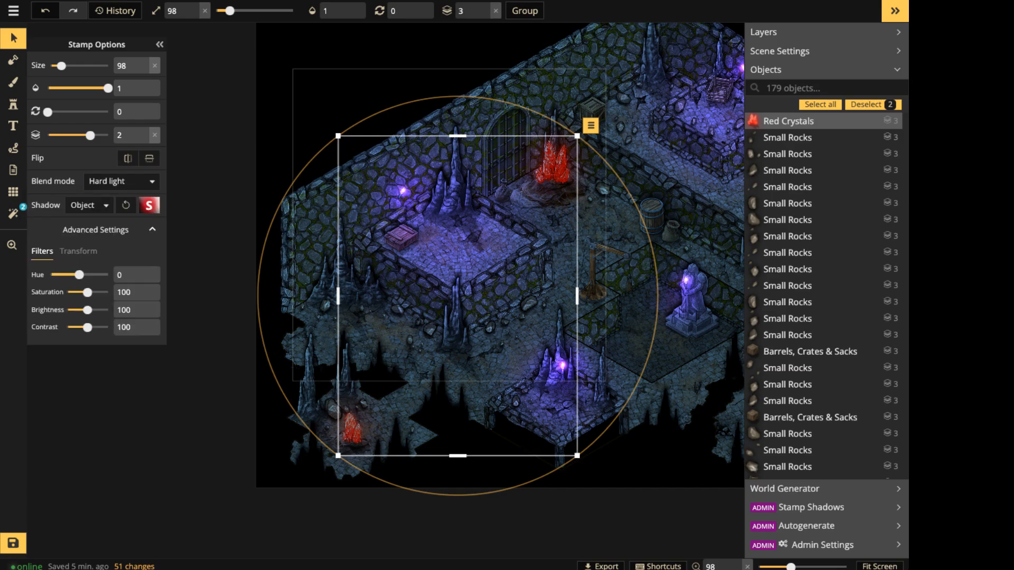
scroll(580, 245, "down", 3)
middle_click_drag(583, 245, 400, 280)
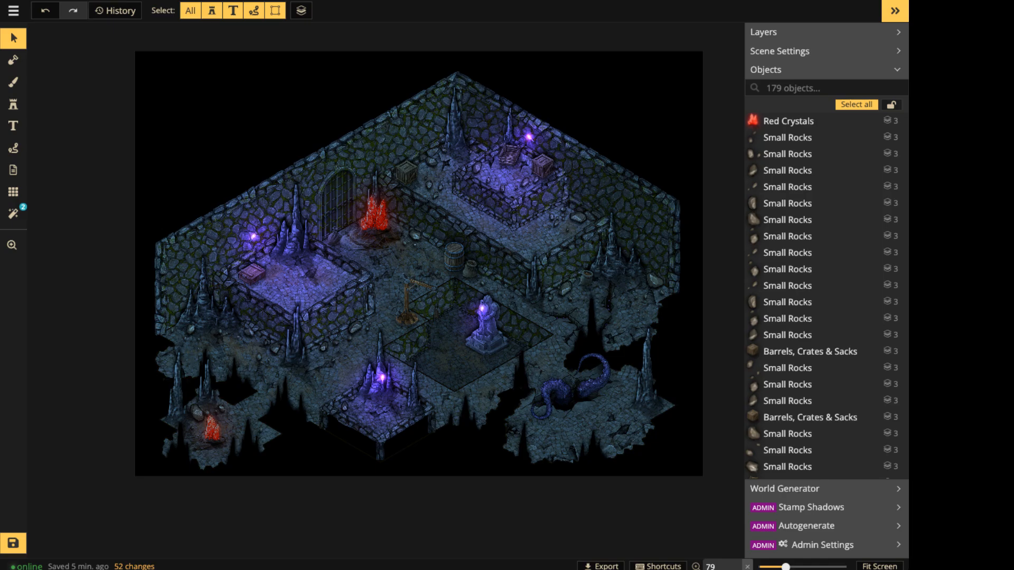
Place the sixth Orange Lights variant at size 167 on layer 5 with Overlay blending over the red crystals beside the gate.
scroll(495, 314, "up", 5)
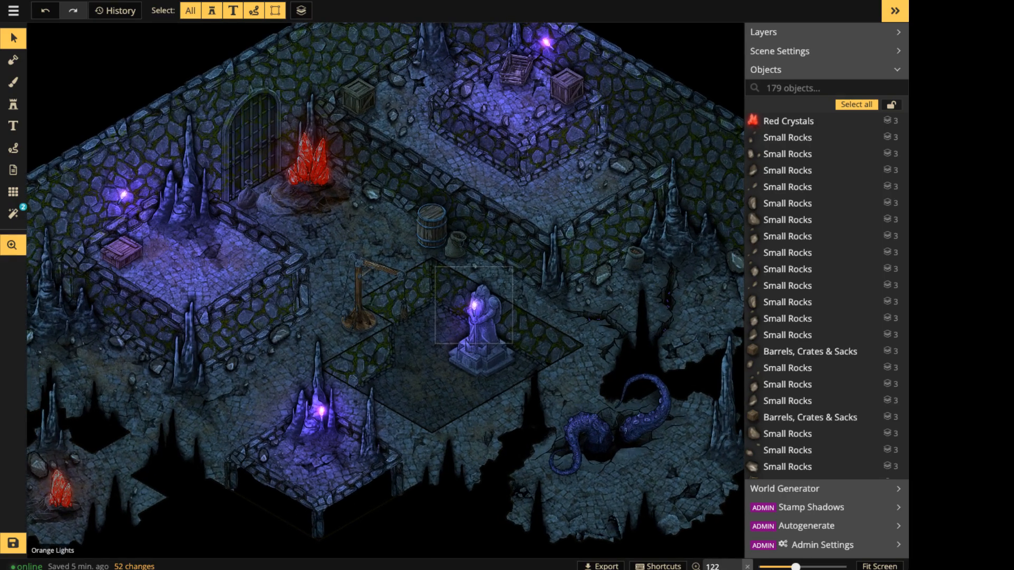
middle_click_drag(474, 309, 602, 335)
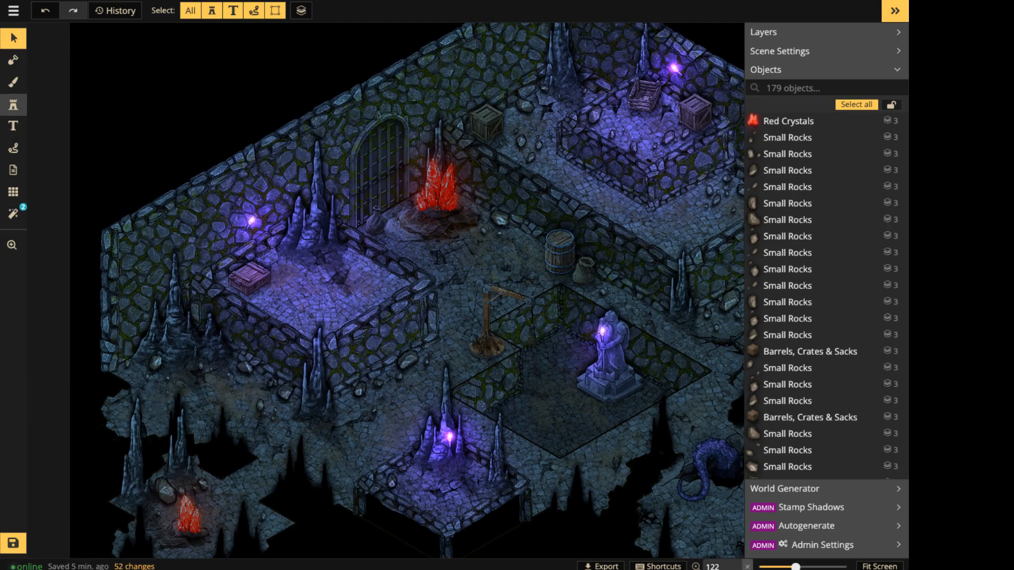
left_click(13, 105)
left_click(149, 206)
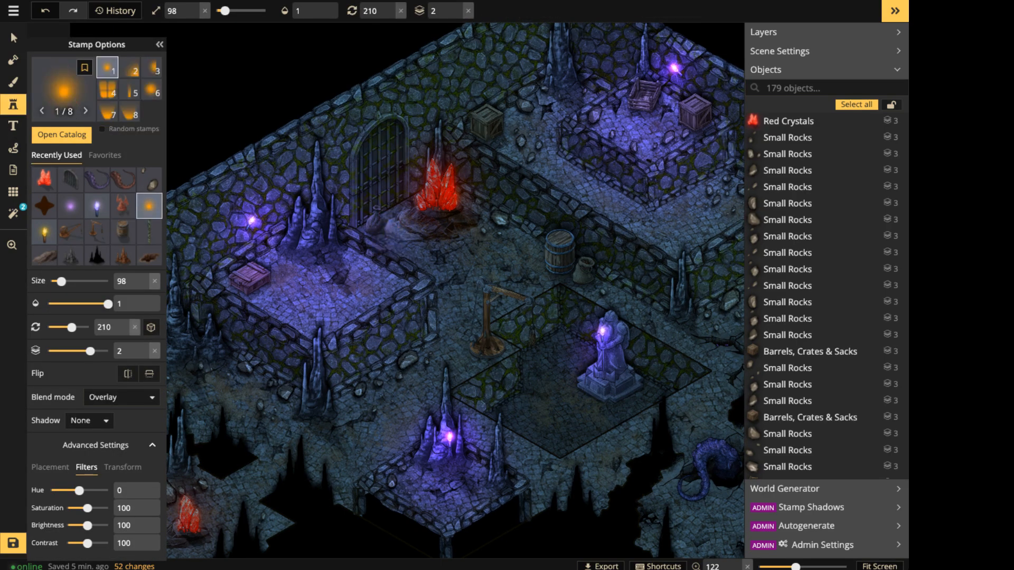
left_click_drag(62, 282, 76, 282)
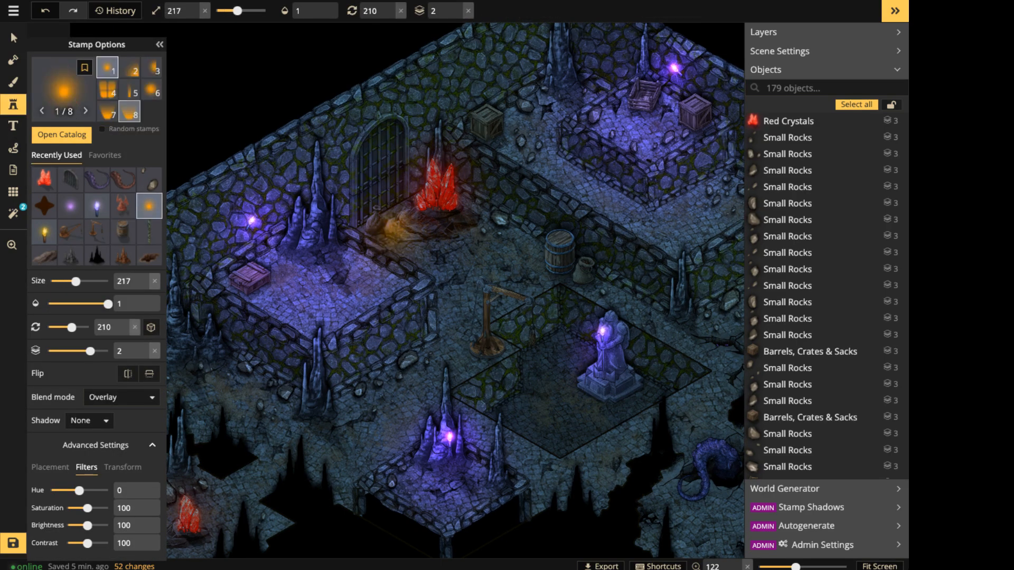
left_click(151, 90)
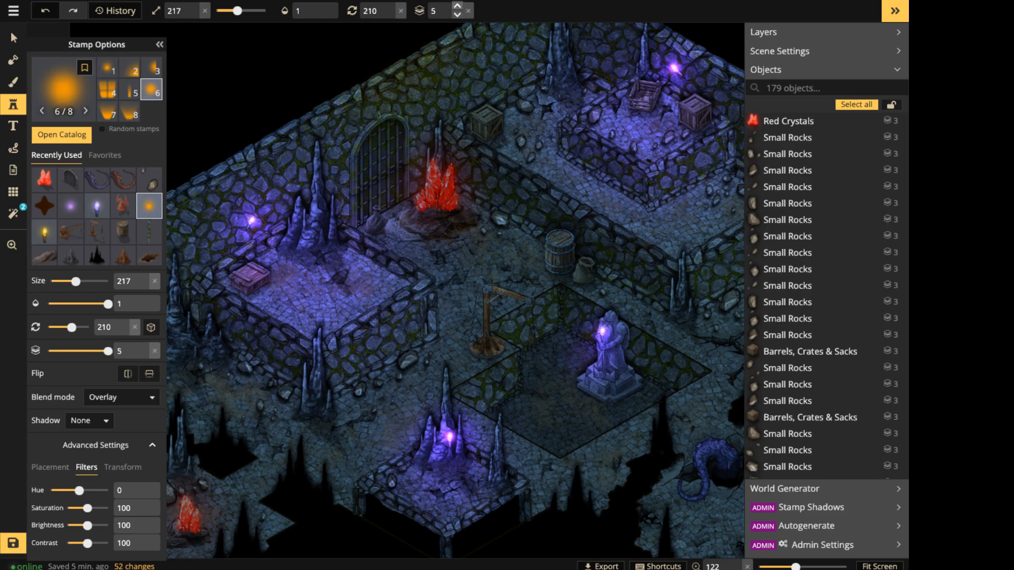
scroll(437, 195, "down", 5, "shift")
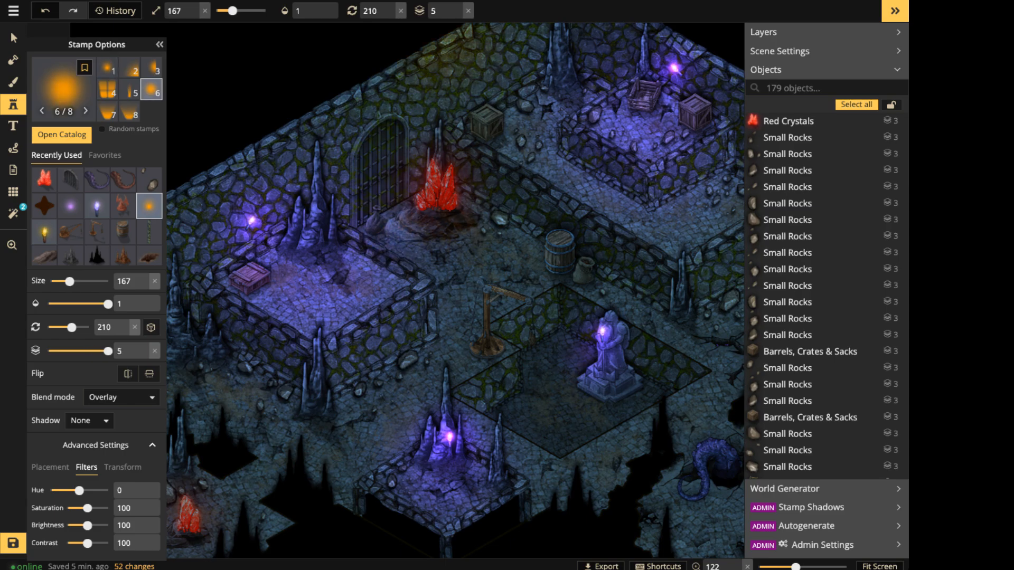
left_click(429, 179)
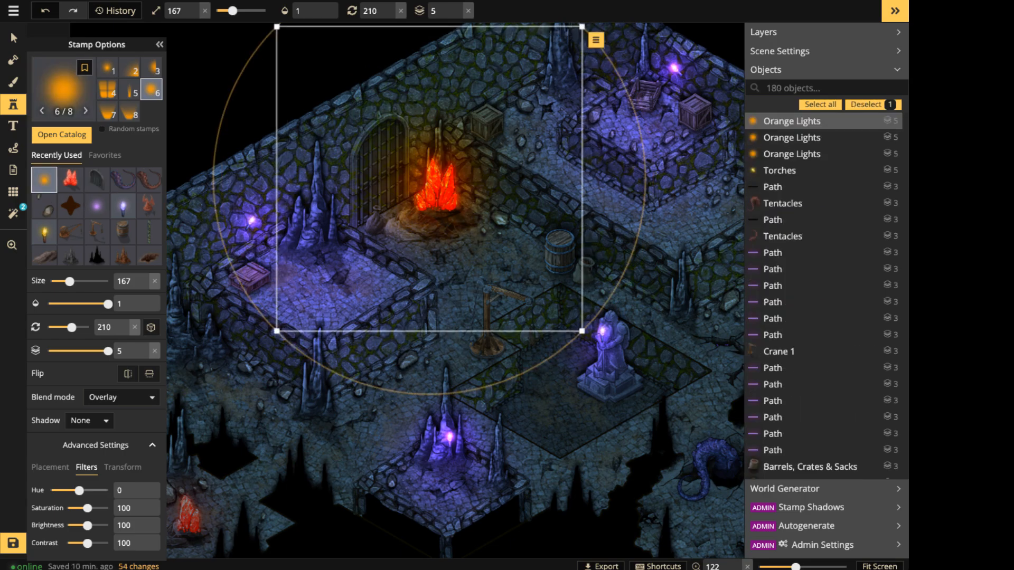
Tint the new light over the gate crystals red with hue -48 and saturation 200.
mouse_move(79, 491)
left_mouse_down()
mouse_move(63, 490)
mouse_move(111, 509)
mouse_move(77, 491)
left_mouse_up()
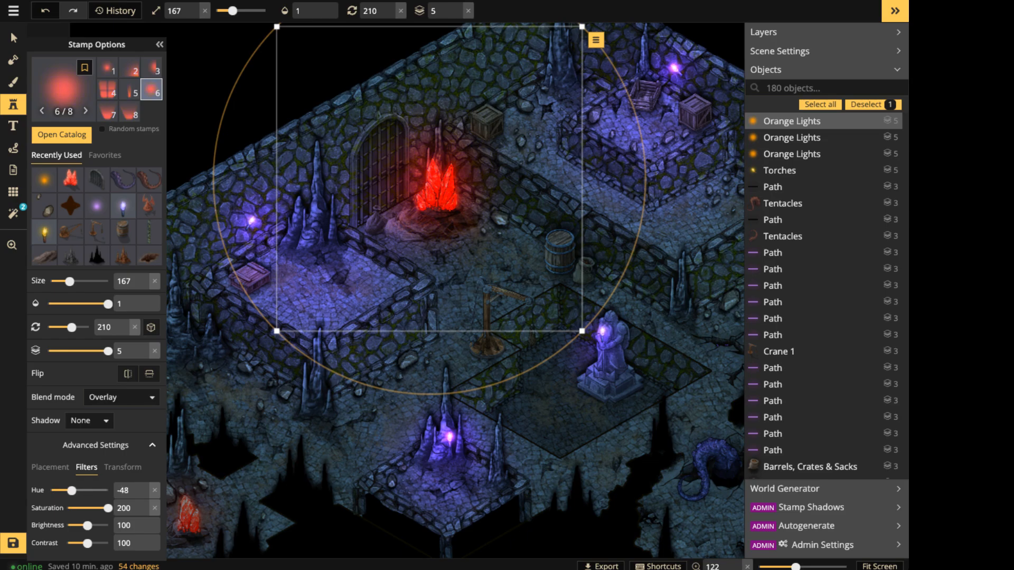
key("Escape")
Place another red-tinted light of the sixth variant at size 137 over the lower-left red crystals.
key("space")
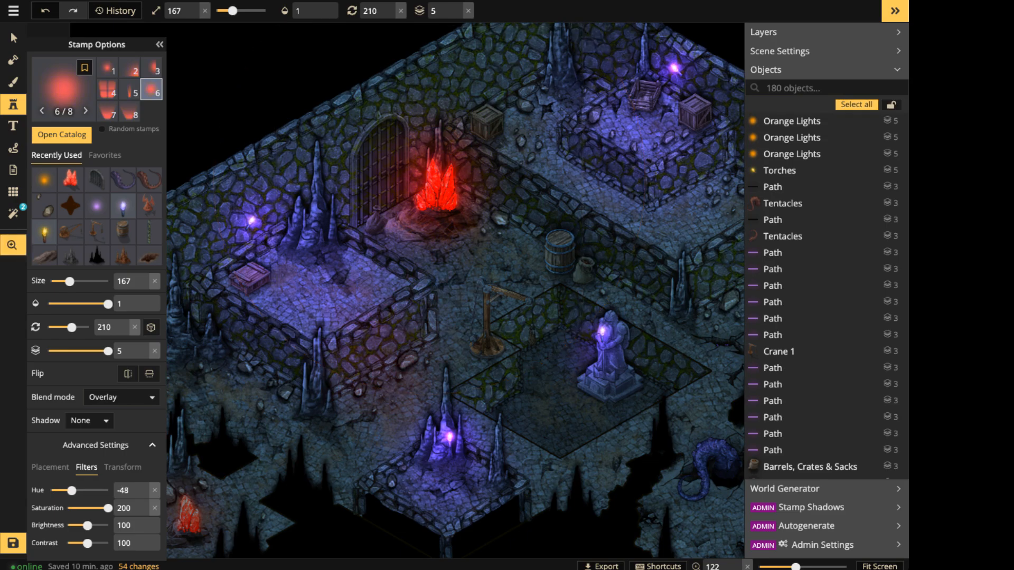
left_click_drag(370, 327, 551, 192)
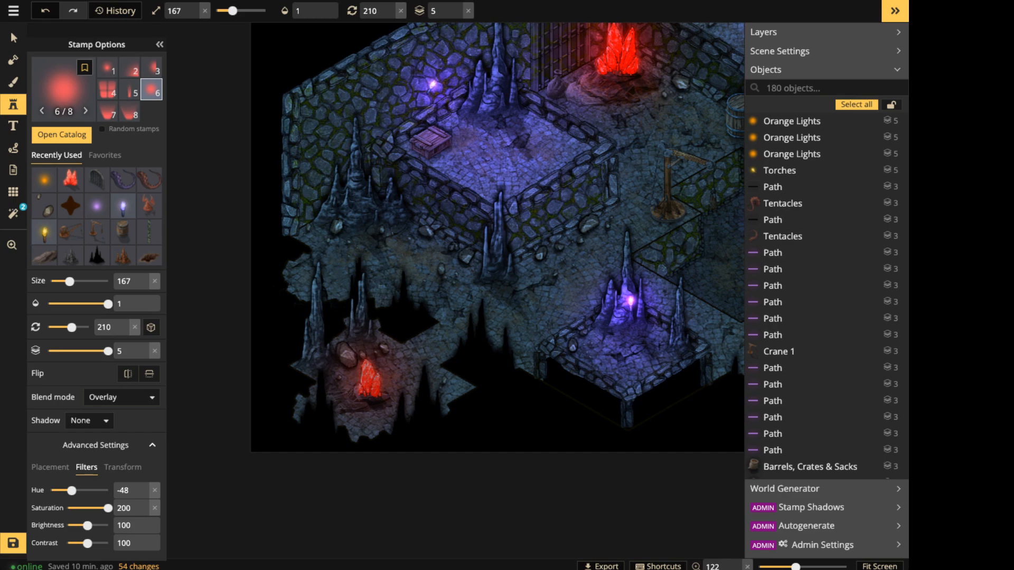
left_click(368, 373)
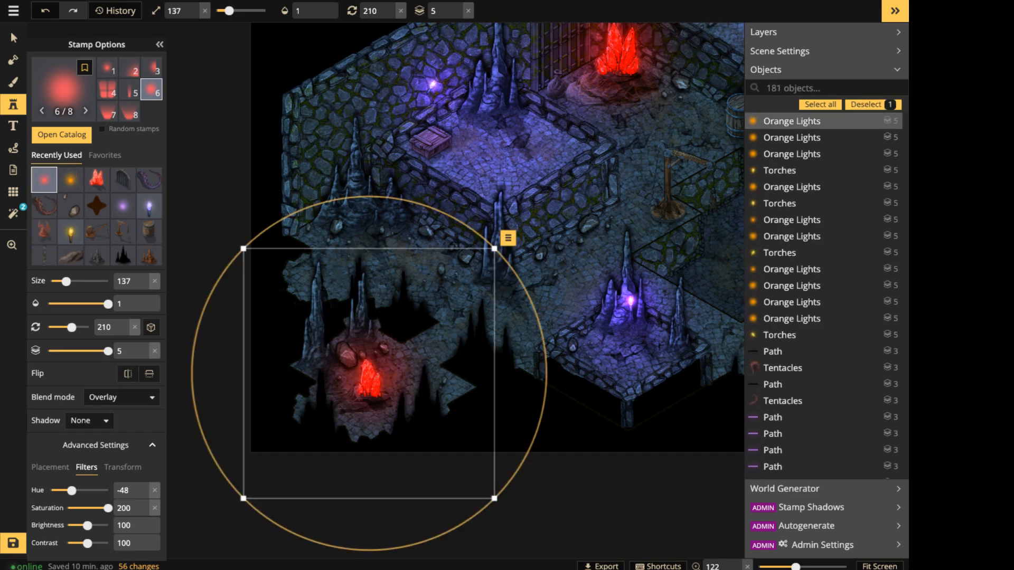
left_click(14, 38)
scroll(433, 172, "down", 5)
key("space")
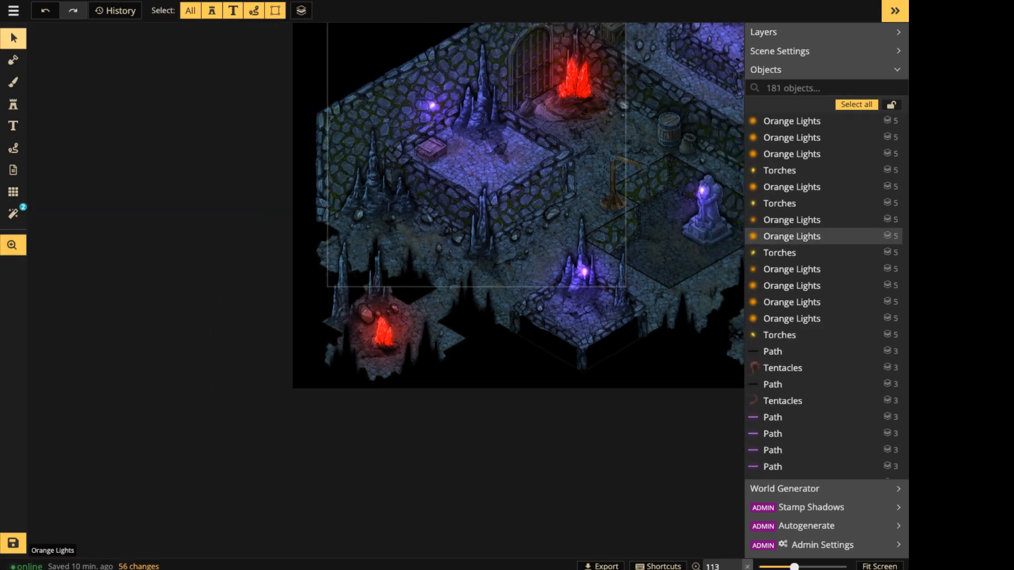
left_click_drag(433, 172, 234, 257)
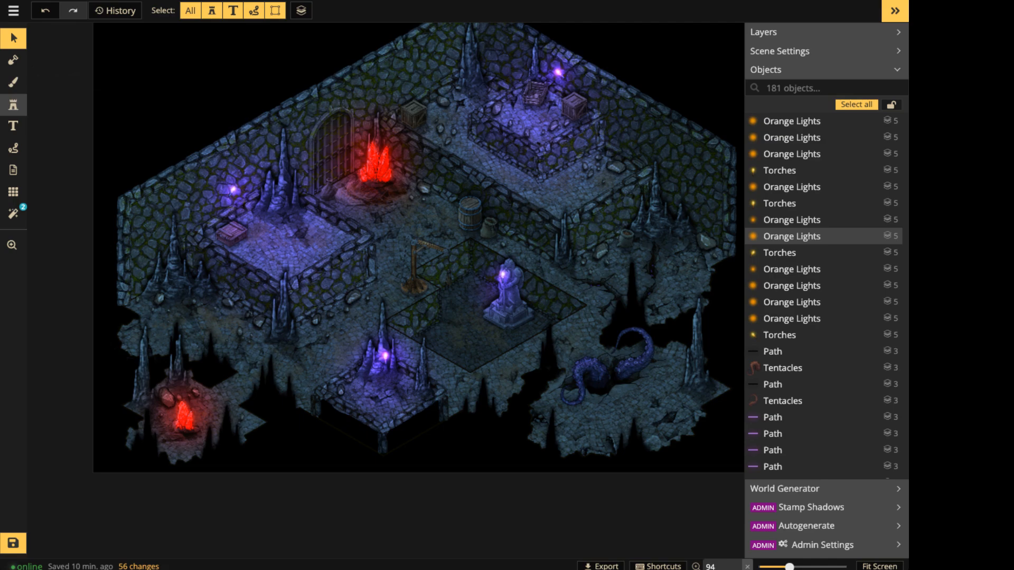
Place another red-tinted Overlay light of the sixth variant at size 147 over the floor in front of the gate crystals.
left_click(13, 105)
scroll(400, 212, "up", 5)
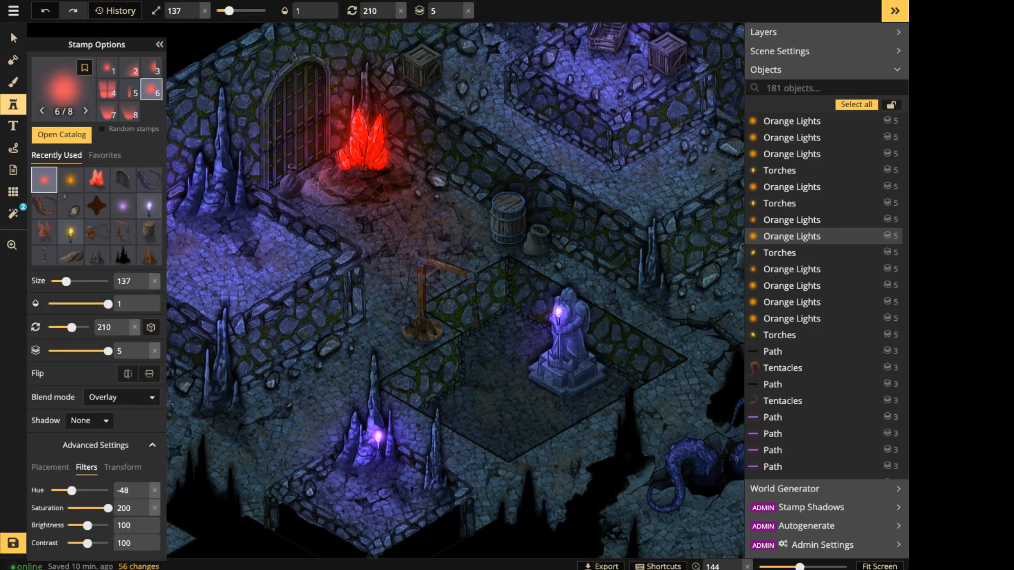
scroll(364, 146, "up", 2, "shift")
scroll(364, 146, "down", 1, "shift")
left_click(405, 226)
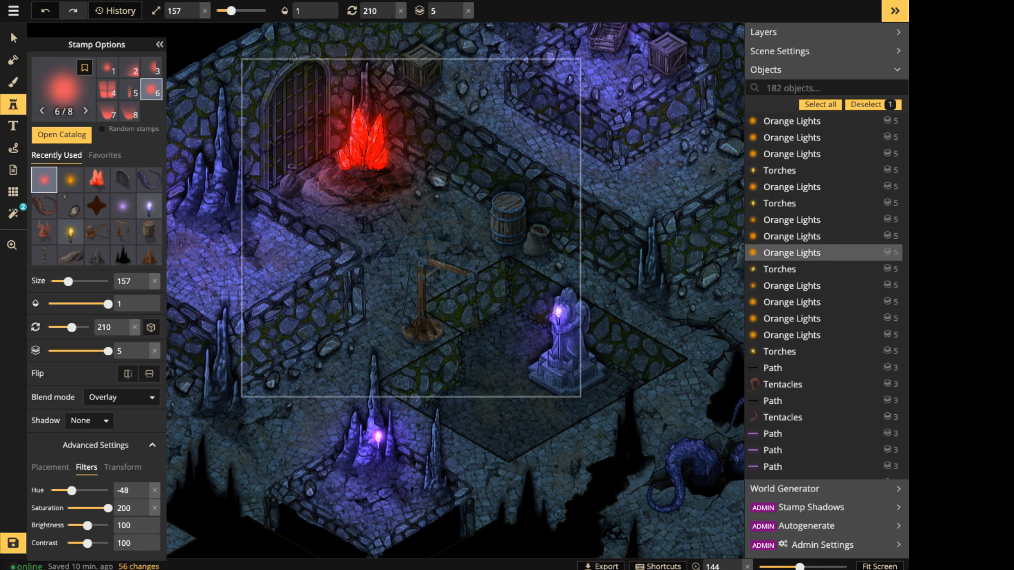
scroll(402, 230, "down", 3, "shift")
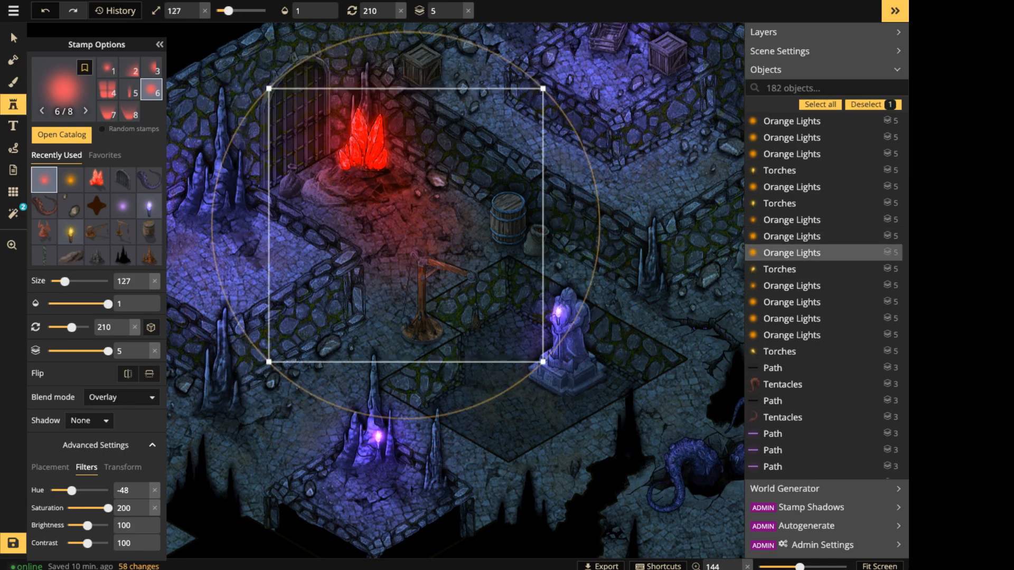
scroll(401, 230, "up", 4, "shift")
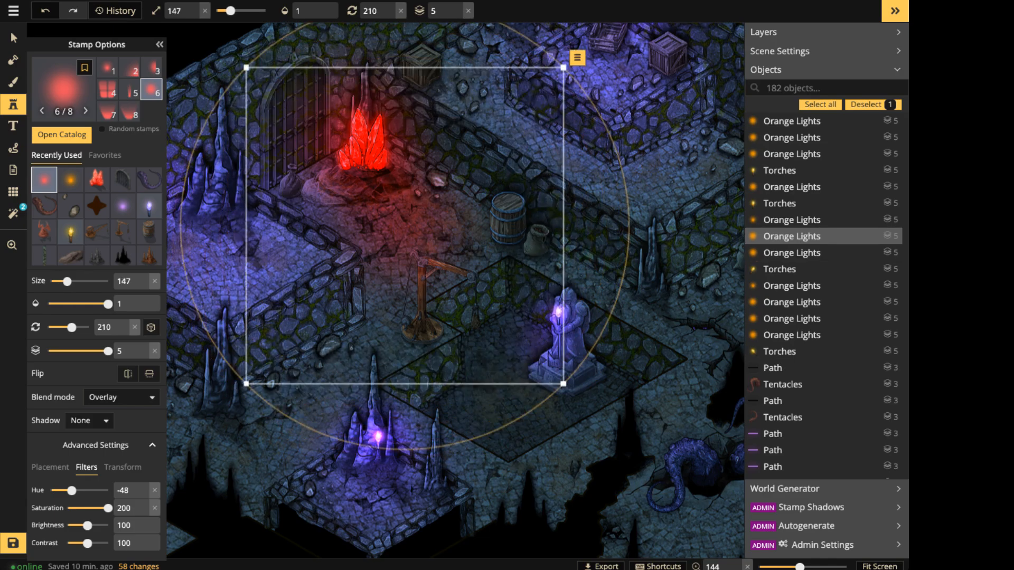
key("Escape")
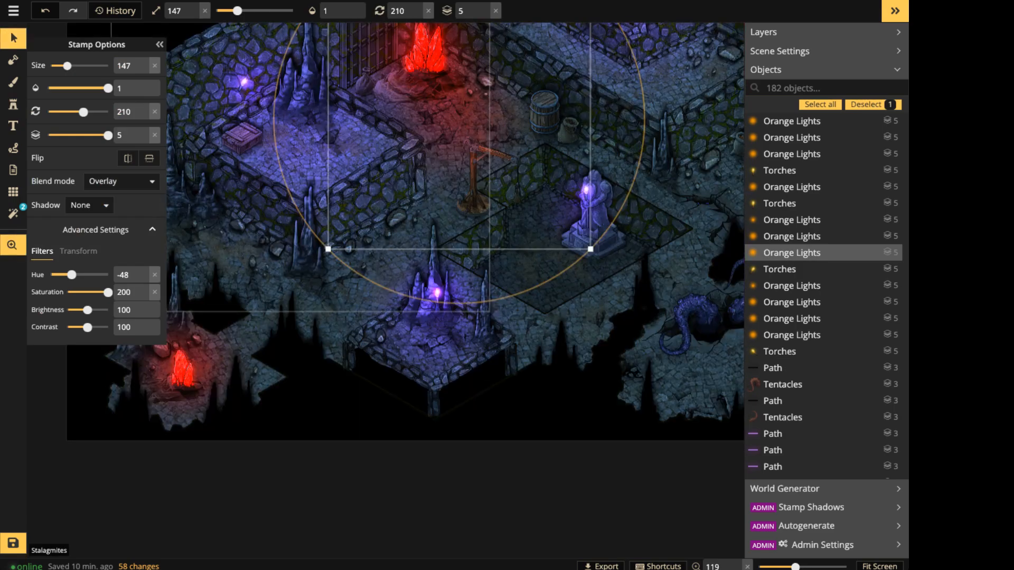
Select both Gates 1 stamps beside the red crystals, reposition them slightly on the wall, and deselect them.
left_click_drag(409, 169, 297, 184)
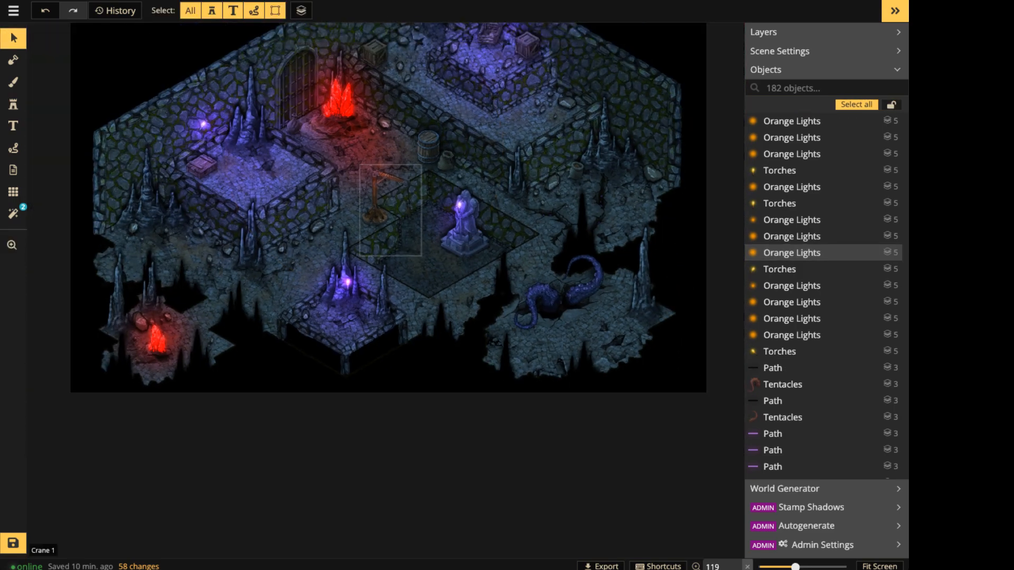
scroll(370, 216, "up", 4)
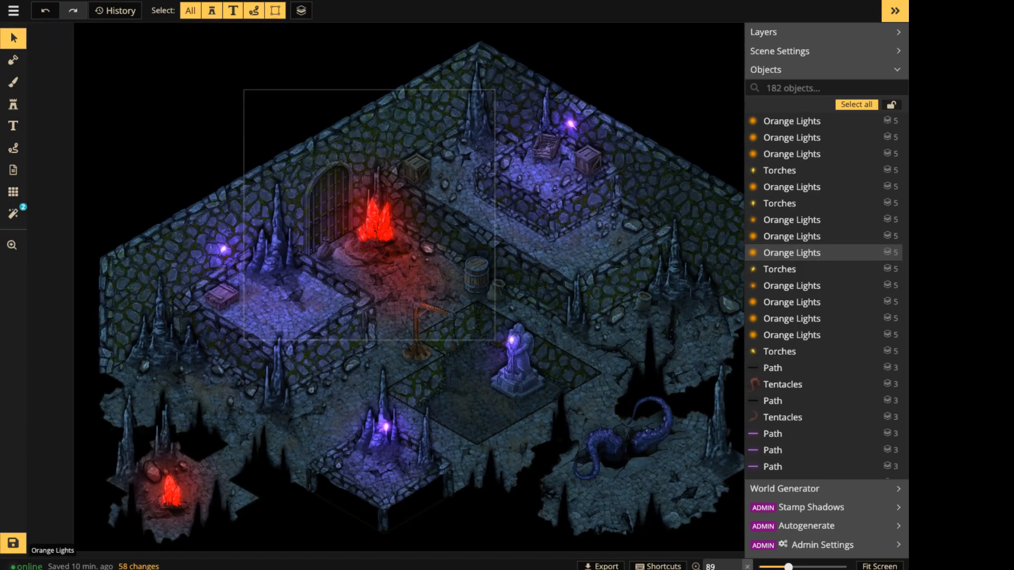
scroll(333, 211, "up", 3)
left_click(323, 201)
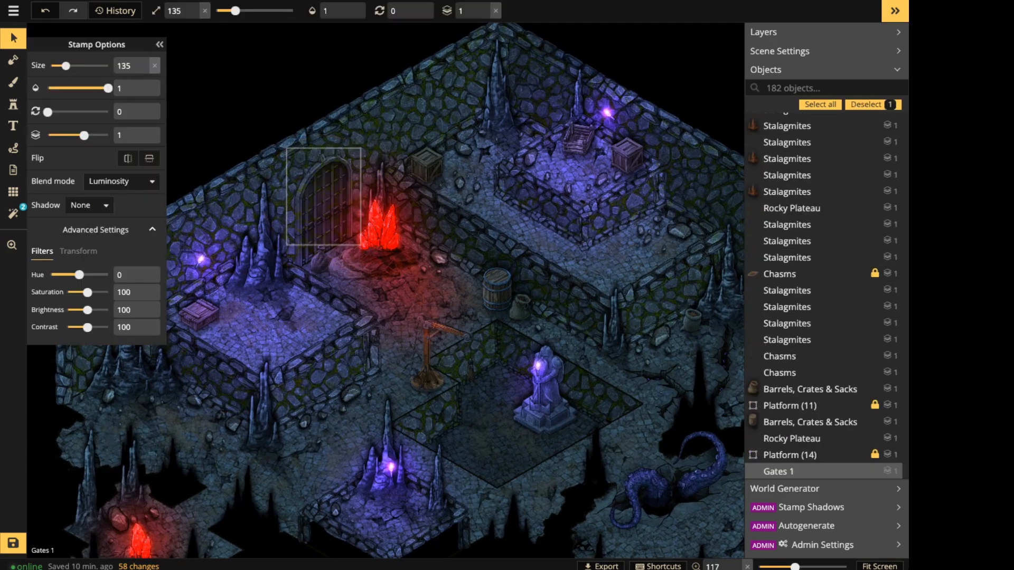
left_click(335, 211)
scroll(335, 211, "up", 1)
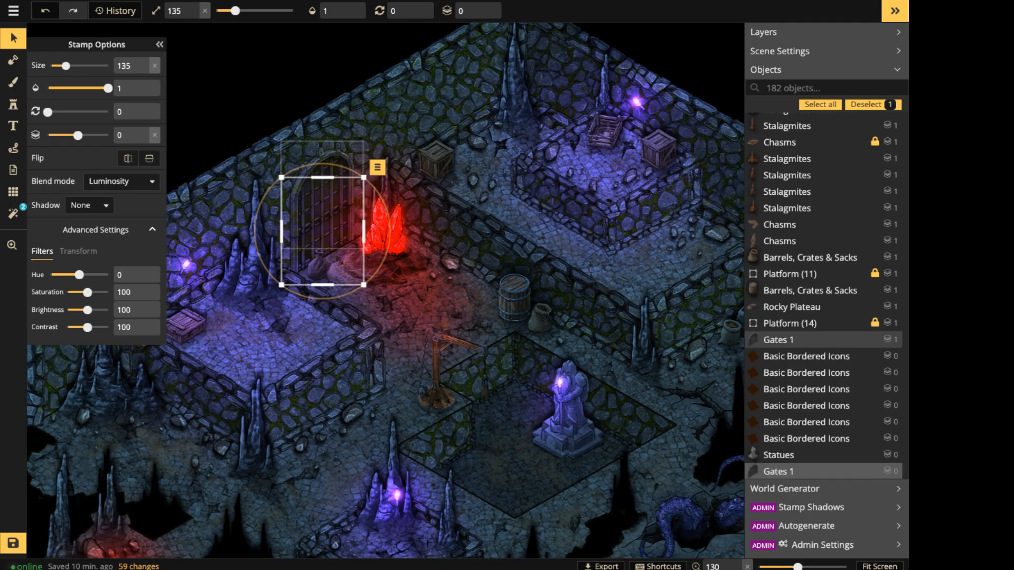
scroll(321, 222, "up", 3)
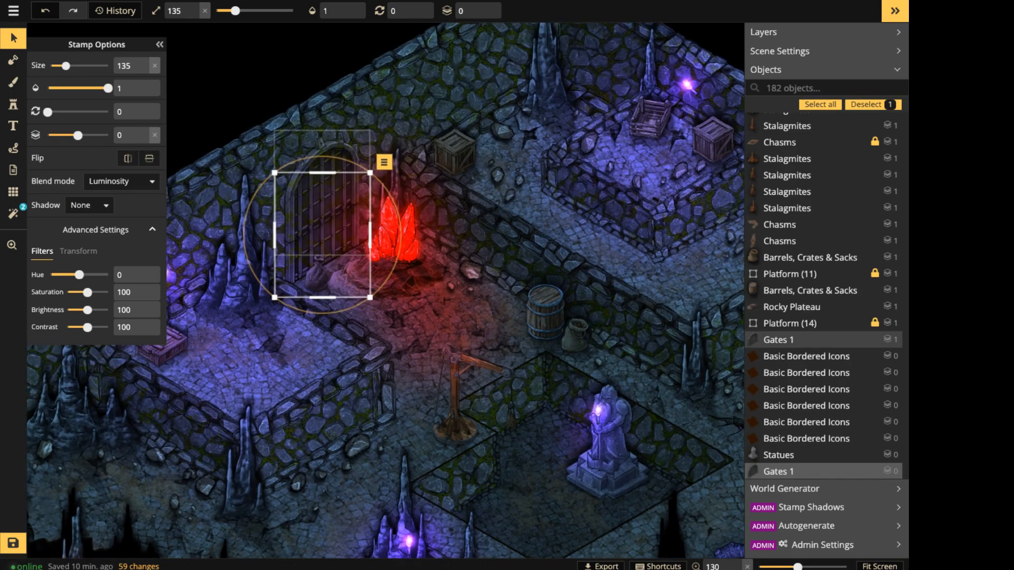
left_click(321, 222, "shift")
left_click_drag(321, 222, 327, 230)
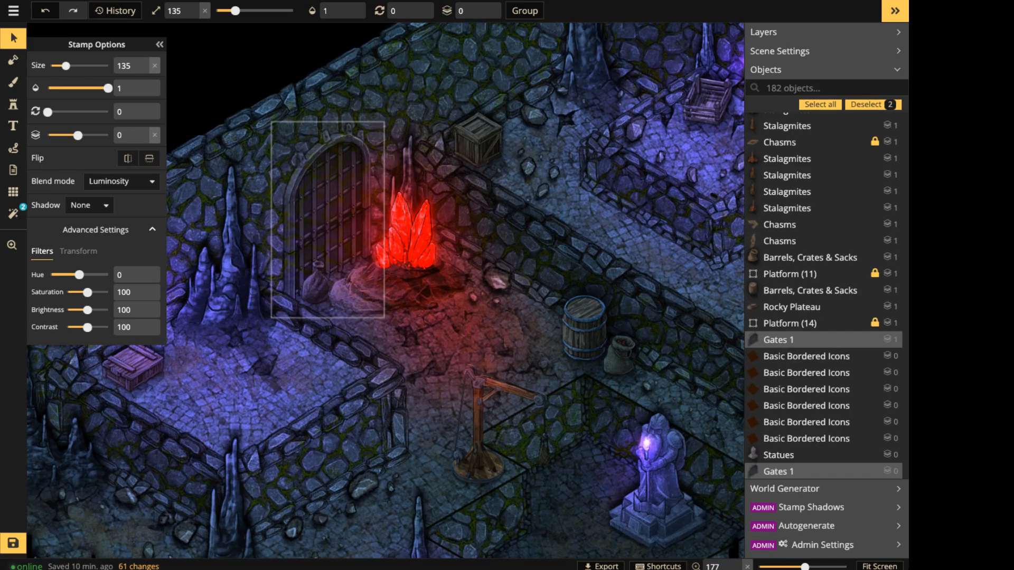
key("Escape")
Look over the whole dungeon map, checking the lit crystals, crane, statue, tentacles and stalagmite platforms.
left_click_drag(633, 328, 170, 128)
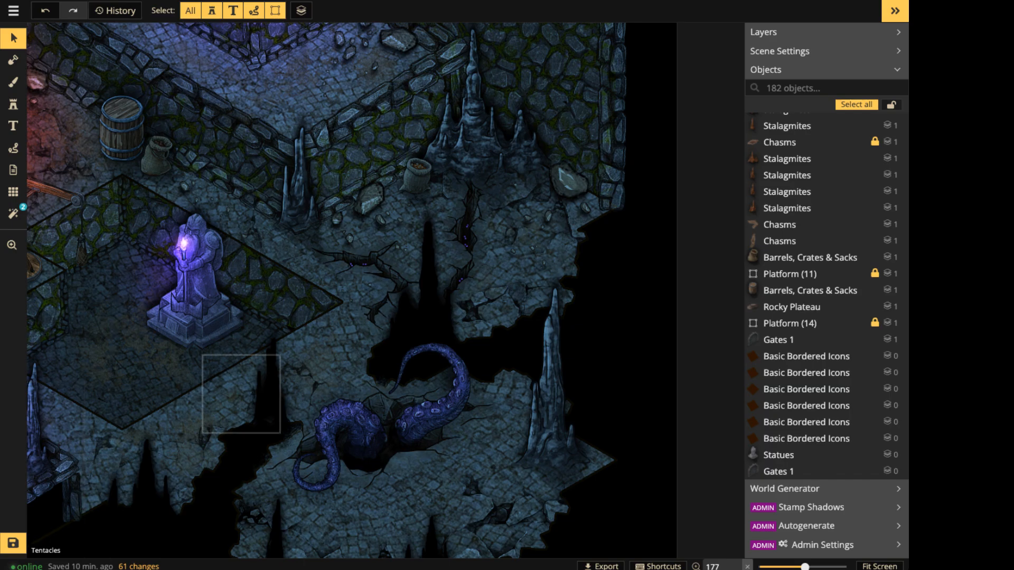
key("space")
left_click_drag(184, 243, 562, 356)
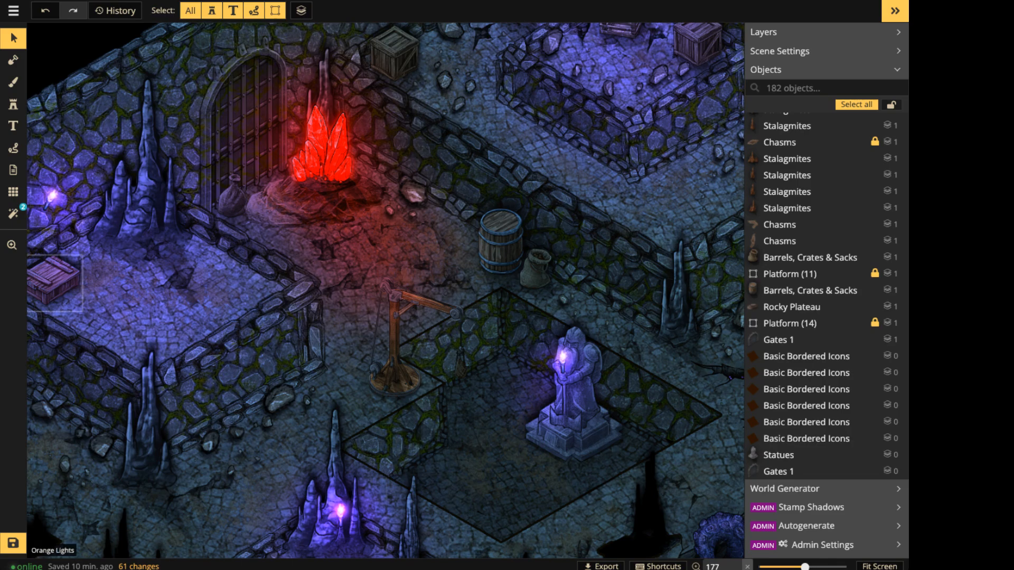
scroll(290, 332, "down", 2)
scroll(344, 238, "down", 2)
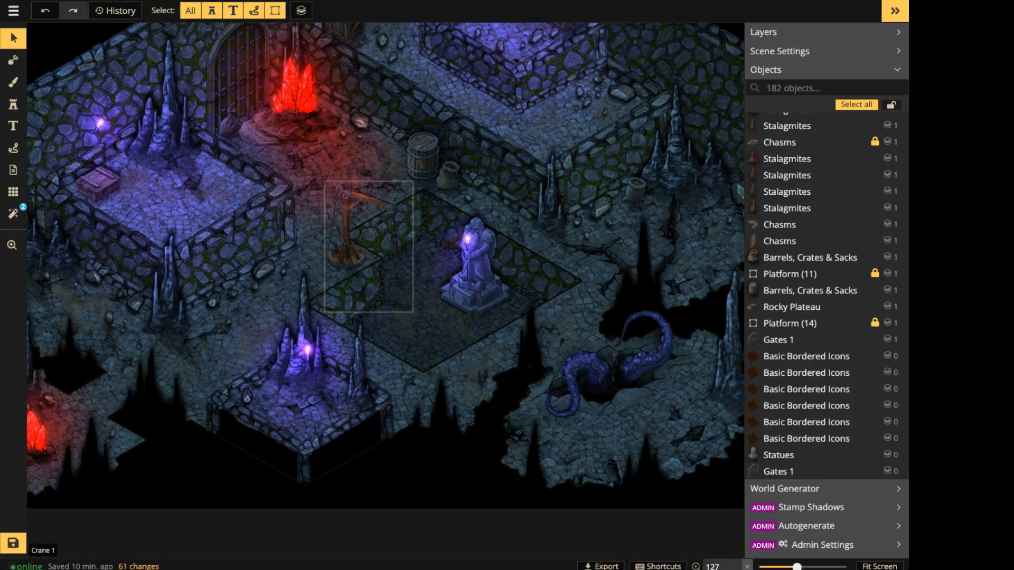
left_click(346, 232)
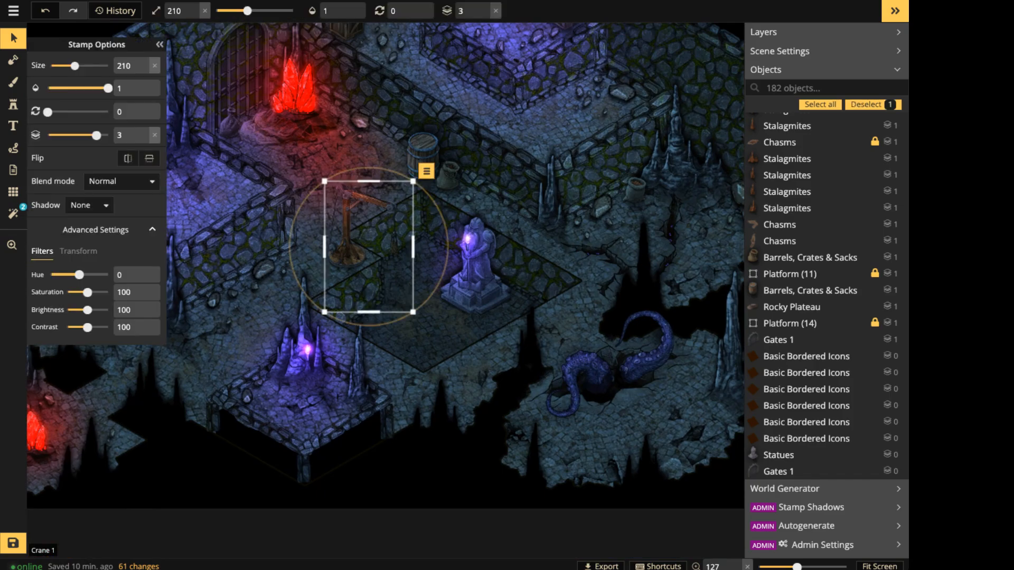
left_click(468, 239)
scroll(467, 239, "down", 2)
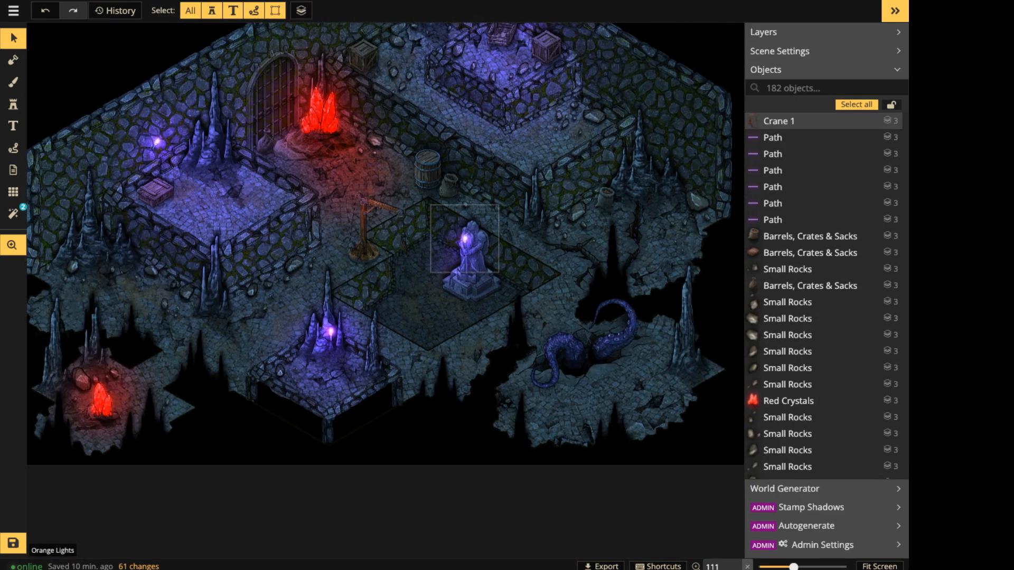
right_click_drag(468, 239, 456, 318)
scroll(238, 211, "up", 2)
right_click_drag(238, 211, 294, 168)
right_click_drag(365, 298, 463, 211)
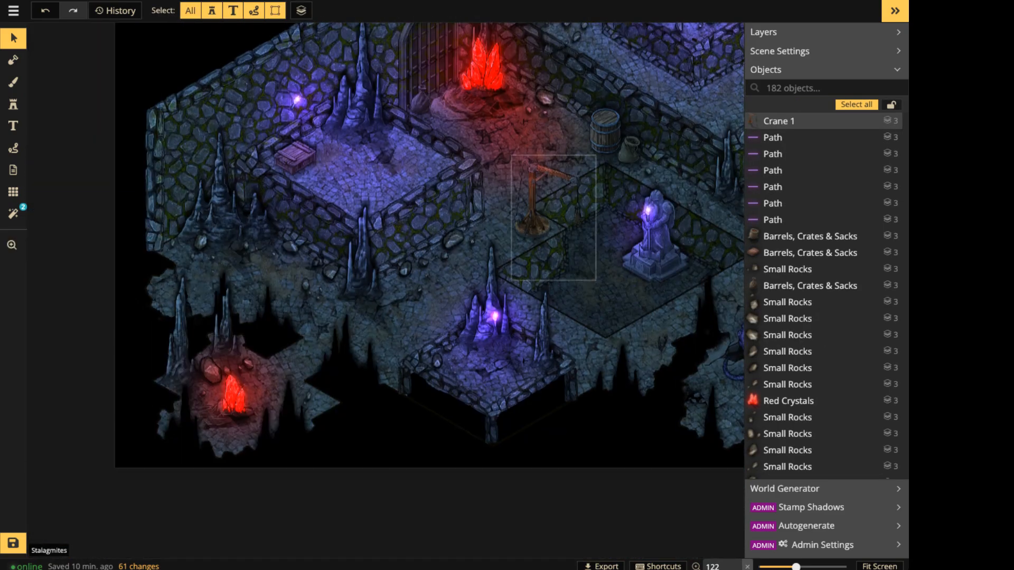
right_click_drag(655, 249, 321, 317)
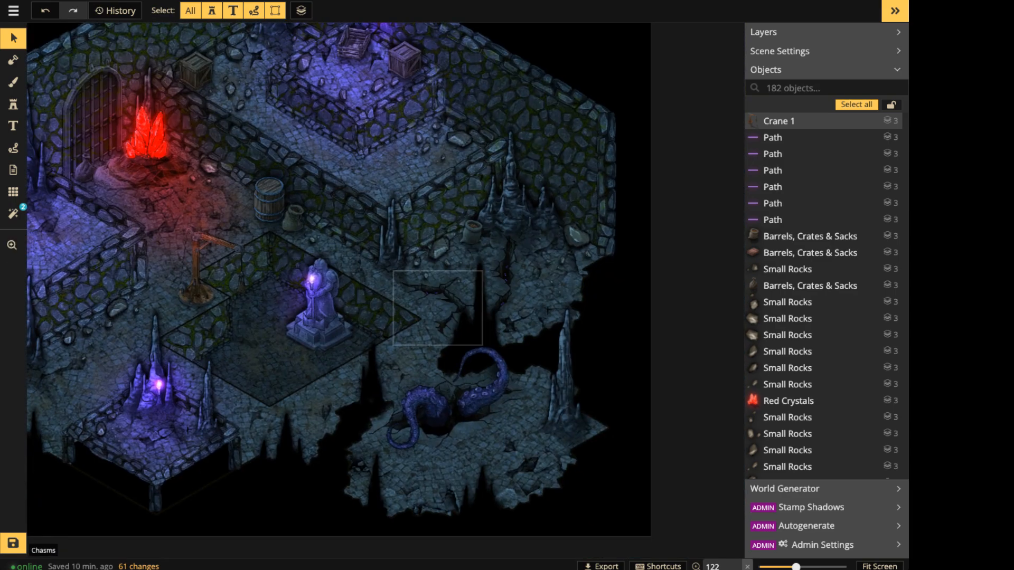
Reuse the floor crack's Chasms stamp to place the sixth variant at size 105, rotated 60, on the wall above the far-right stalagmites.
left_click(439, 306)
left_click(14, 104)
right_click_drag(478, 99, 470, 227)
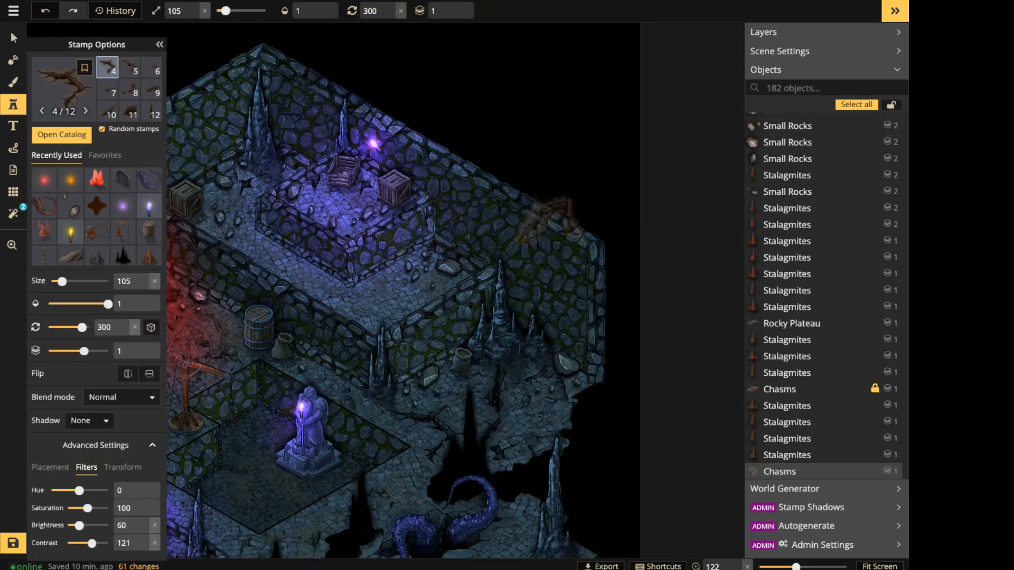
scroll(532, 268, "up", 6)
key("Right")
key("Right")
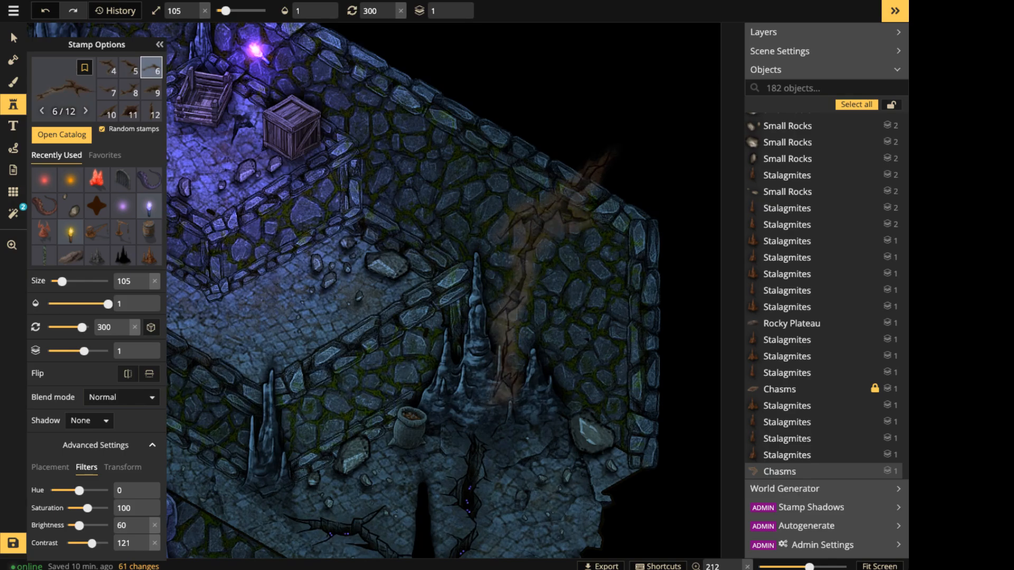
scroll(512, 267, "up", 10, "alt")
scroll(512, 266, "down", 2, "alt")
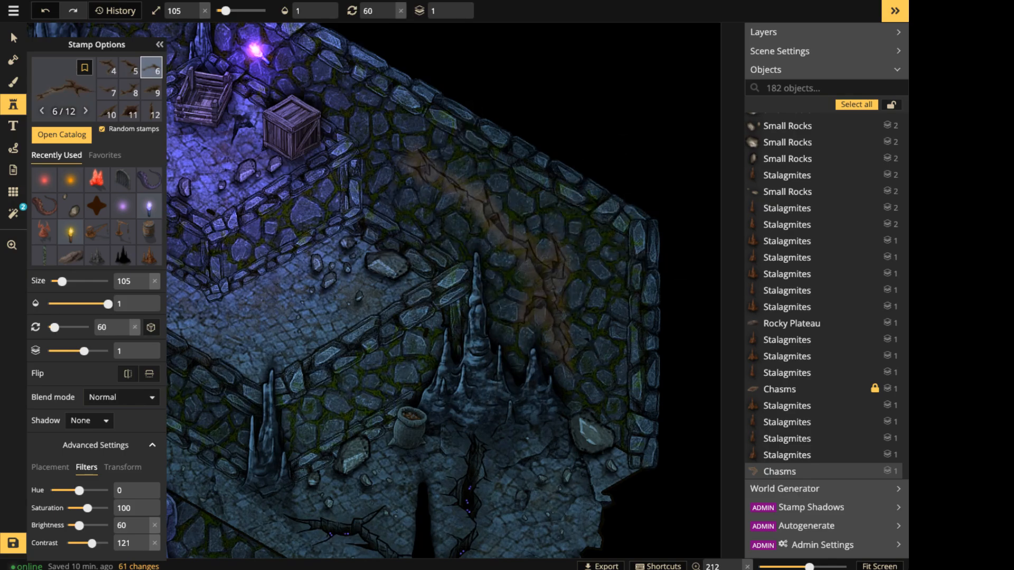
left_click(523, 248)
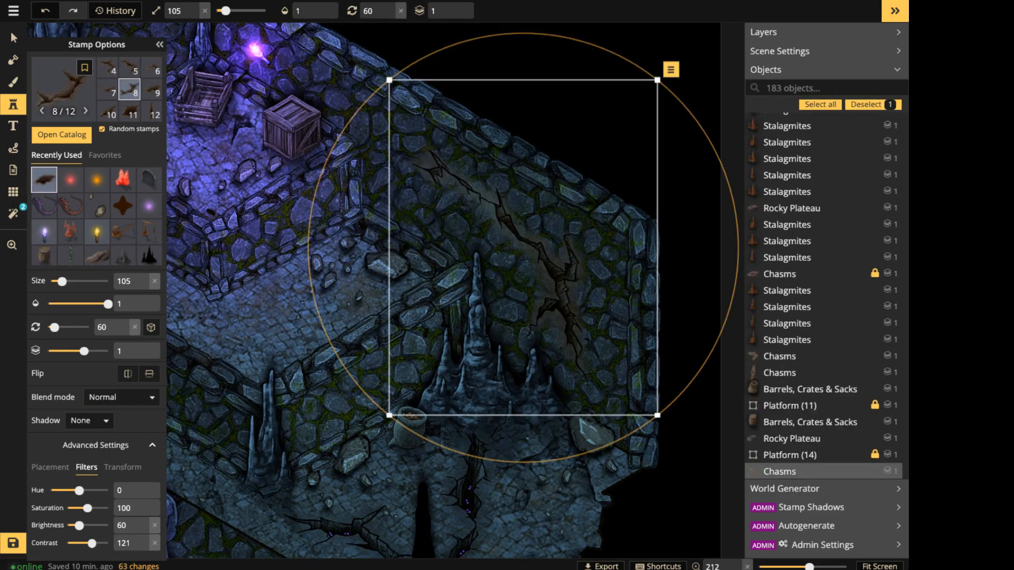
Blend the new wall crack with Luminosity, set its contrast to 100 and brightness to 52, and deselect it.
left_click(122, 397)
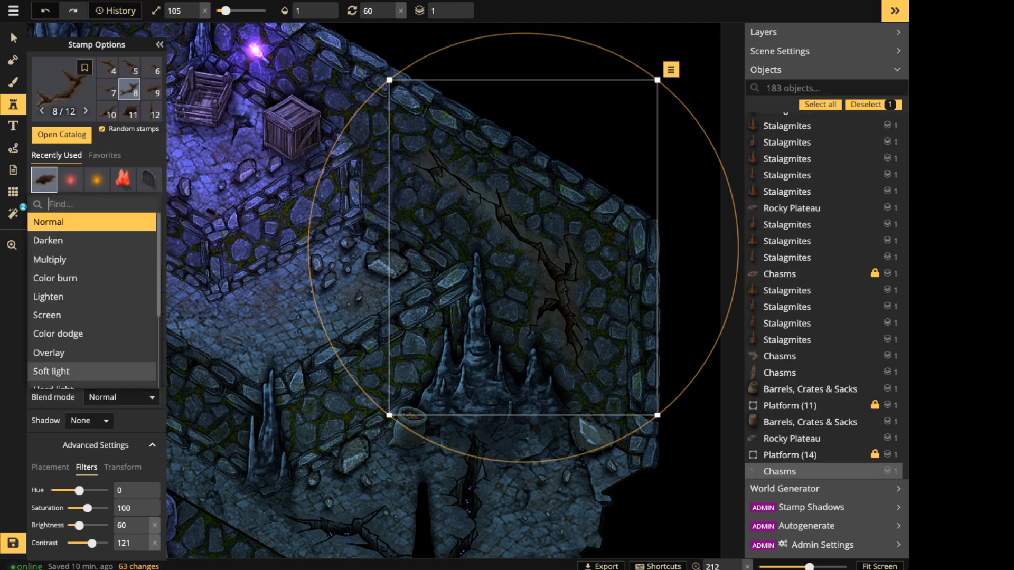
scroll(92, 317, "down", 3)
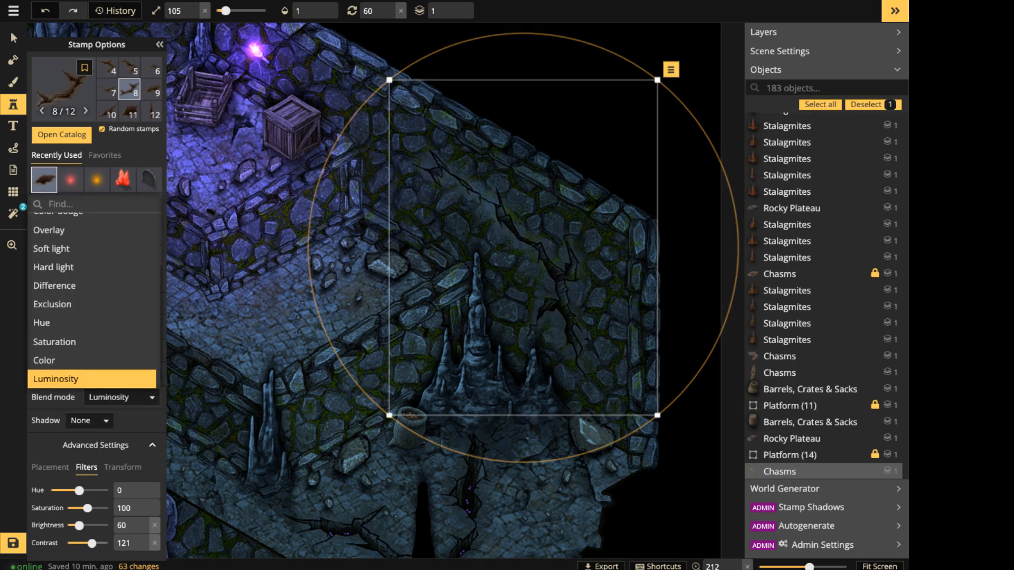
left_click(91, 543)
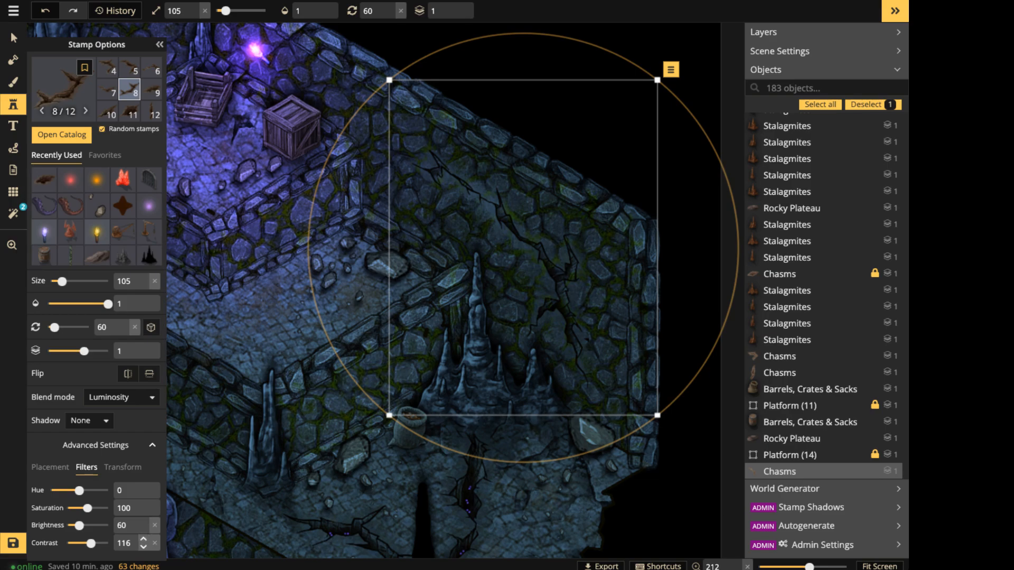
left_click(155, 543)
left_click(154, 526)
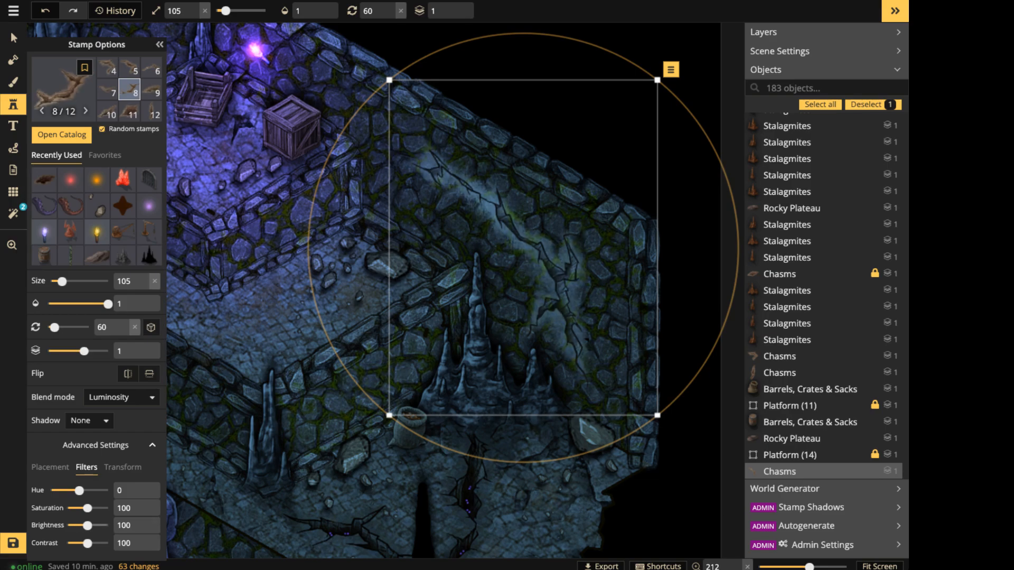
key("ctrl+z")
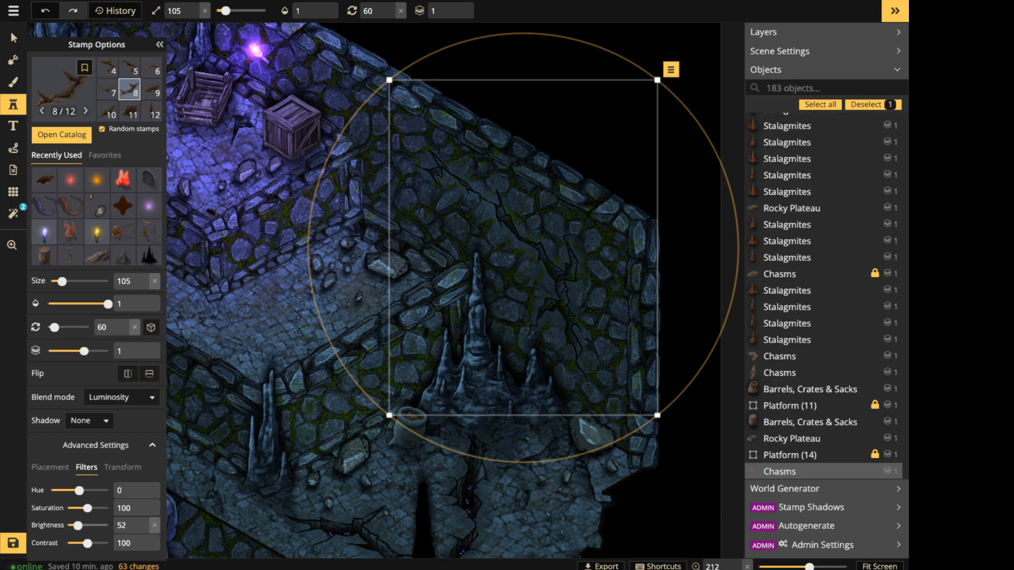
key("Escape")
Place the eighth Chasms variant at size 75 with rotation 0 on the wall above the crate near the gate.
scroll(460, 296, "down", 2)
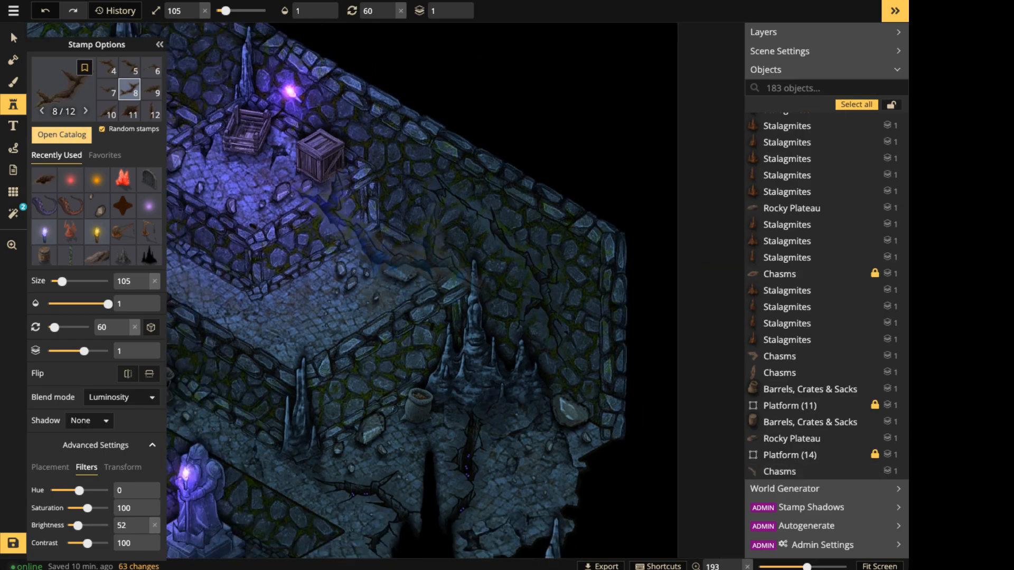
left_click_drag(391, 238, 806, 379)
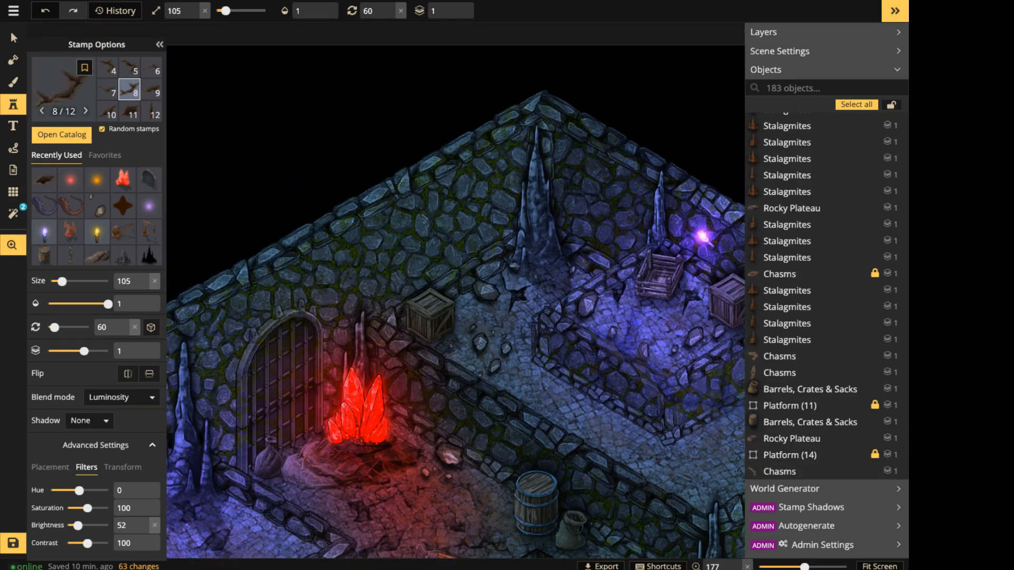
scroll(388, 246, "up", 2)
scroll(391, 245, "down", 4, "alt")
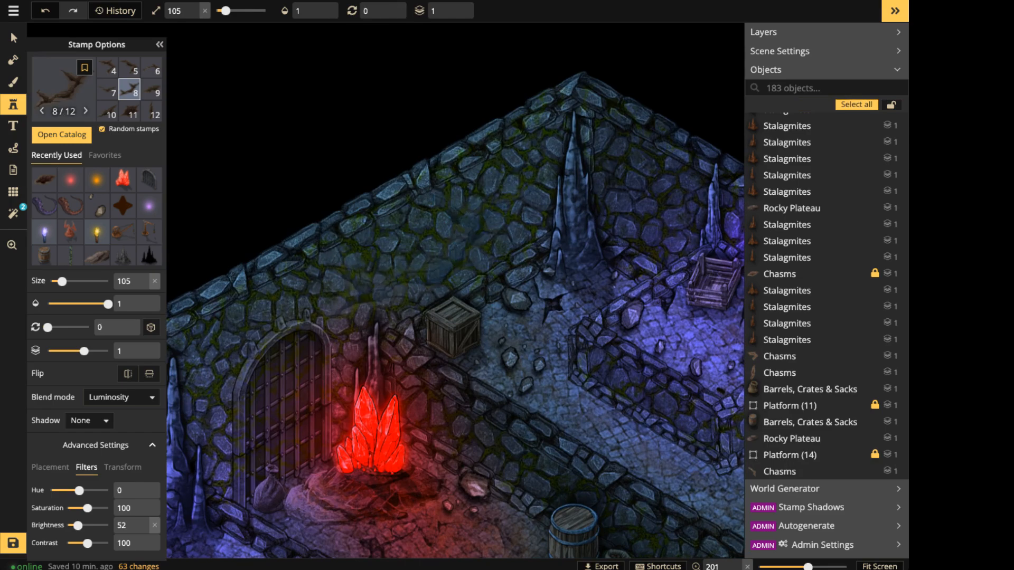
scroll(434, 254, "down", 6, "shift")
left_click(433, 255)
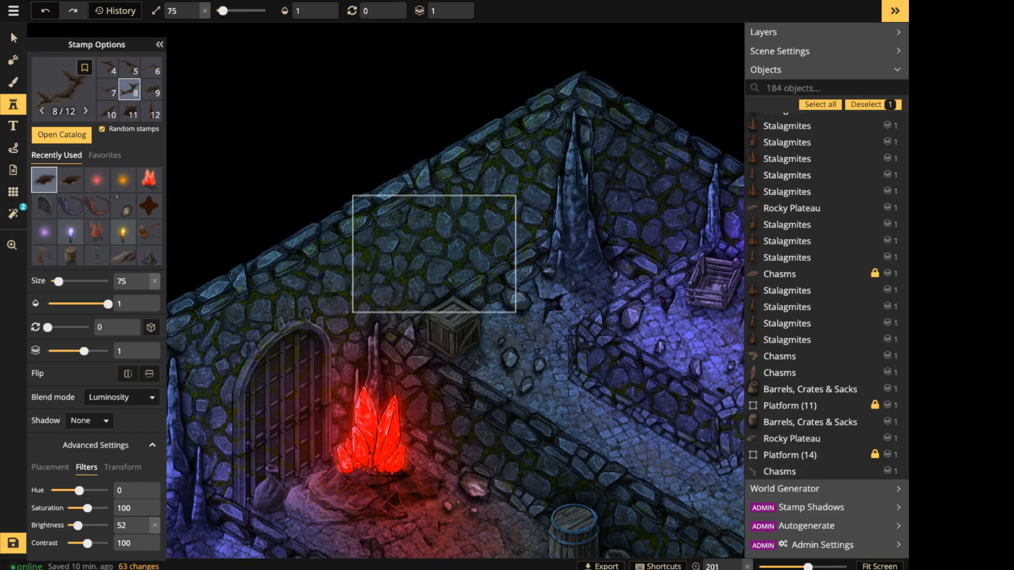
left_click_drag(434, 254, 434, 252)
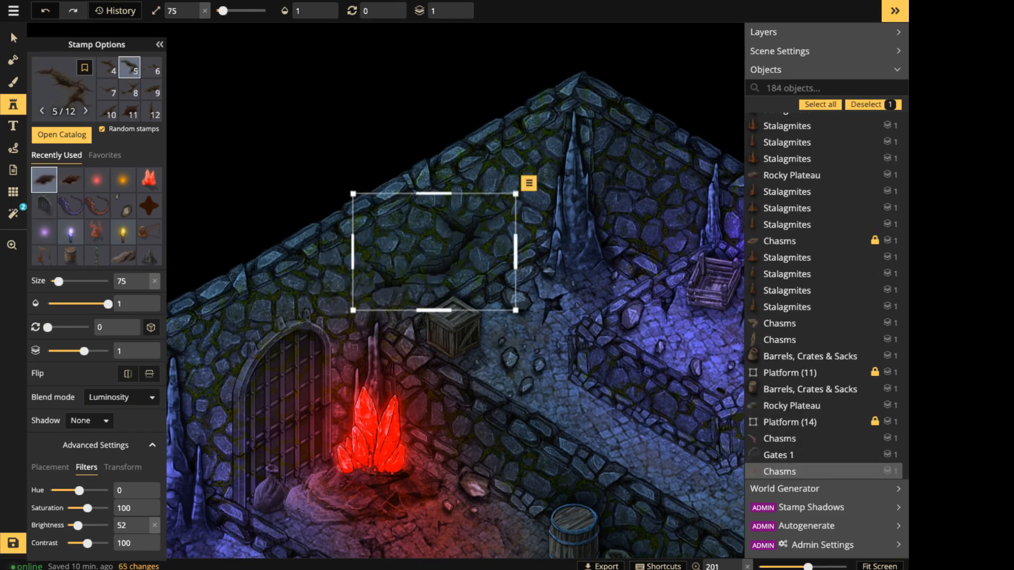
Rotate the crack above the crate to 180 and deselect it.
scroll(434, 252, "up", 12, "alt")
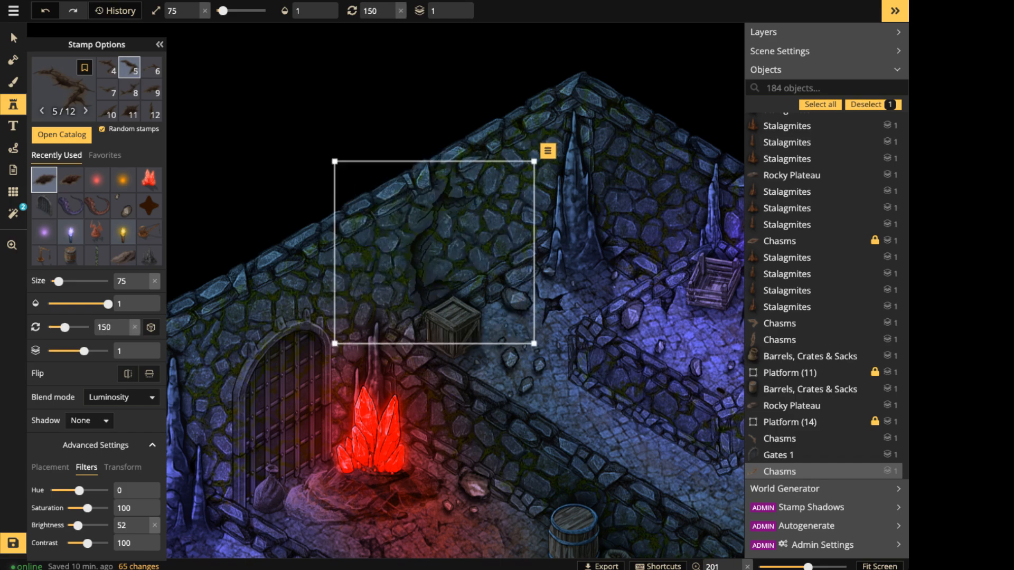
scroll(428, 248, "up", 3)
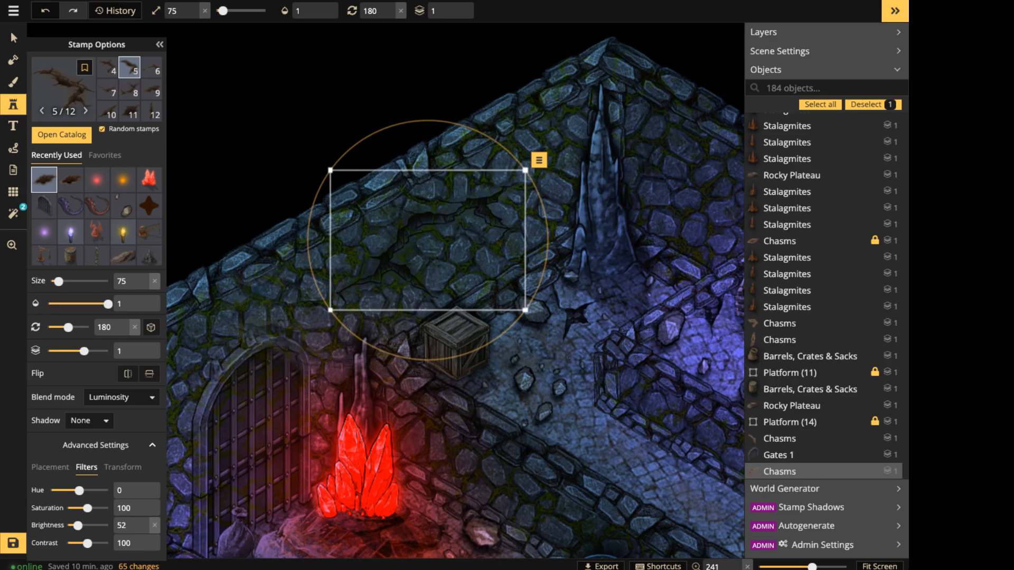
left_click(227, 422)
left_click_drag(227, 423, 563, 152)
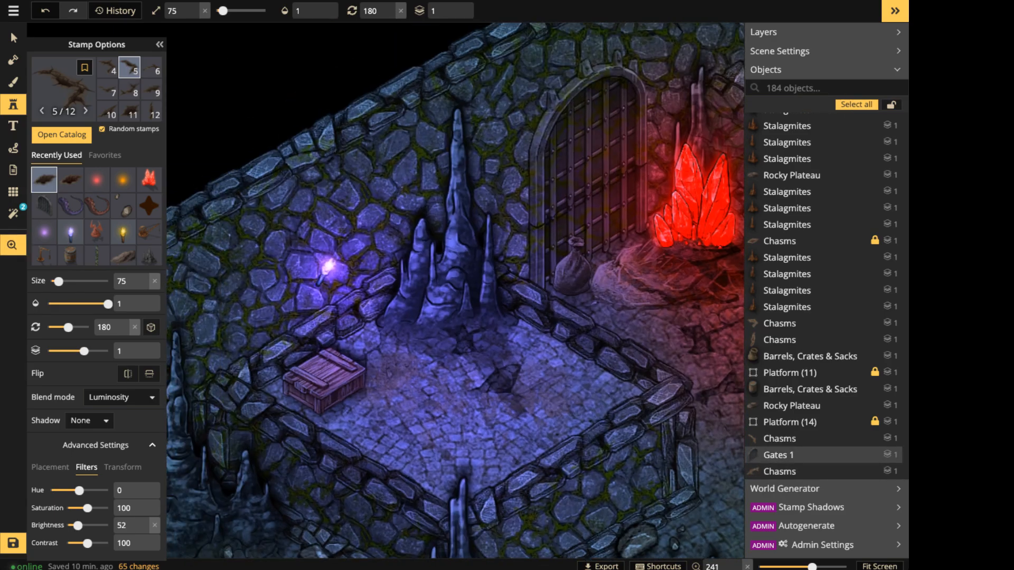
Place the fifth Chasms variant at size 75, rotated 225, on the wall between the crate and the far-left stalagmites.
left_click_drag(359, 151, 553, 129)
scroll(406, 272, "up", 6, "shift")
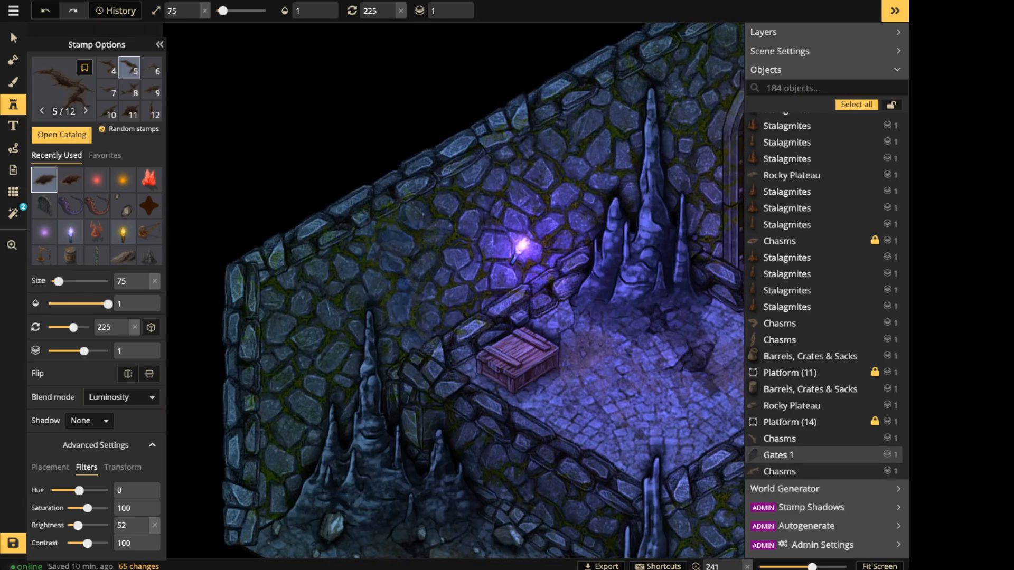
scroll(407, 287, "down", 3, "shift")
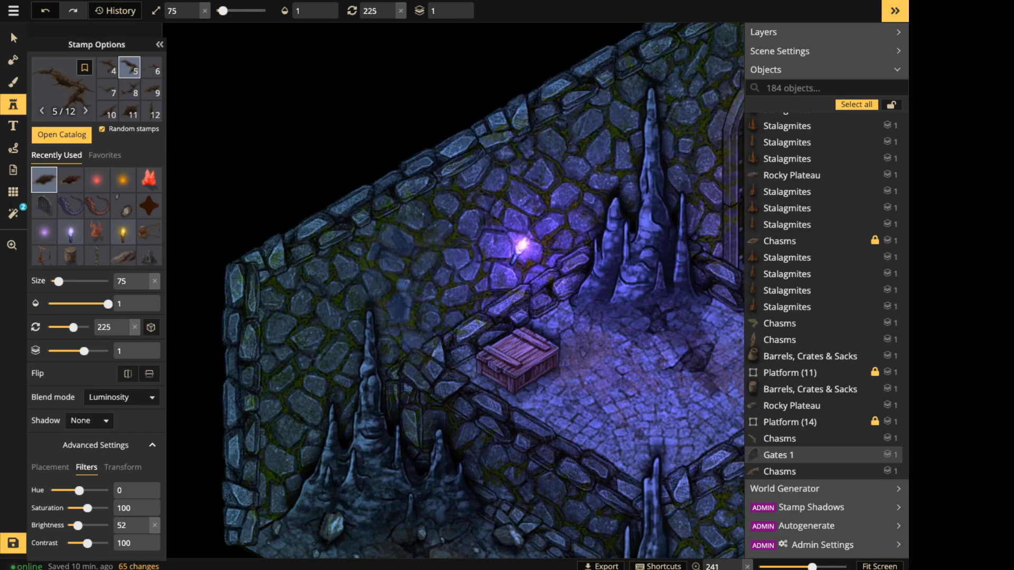
left_click(408, 286)
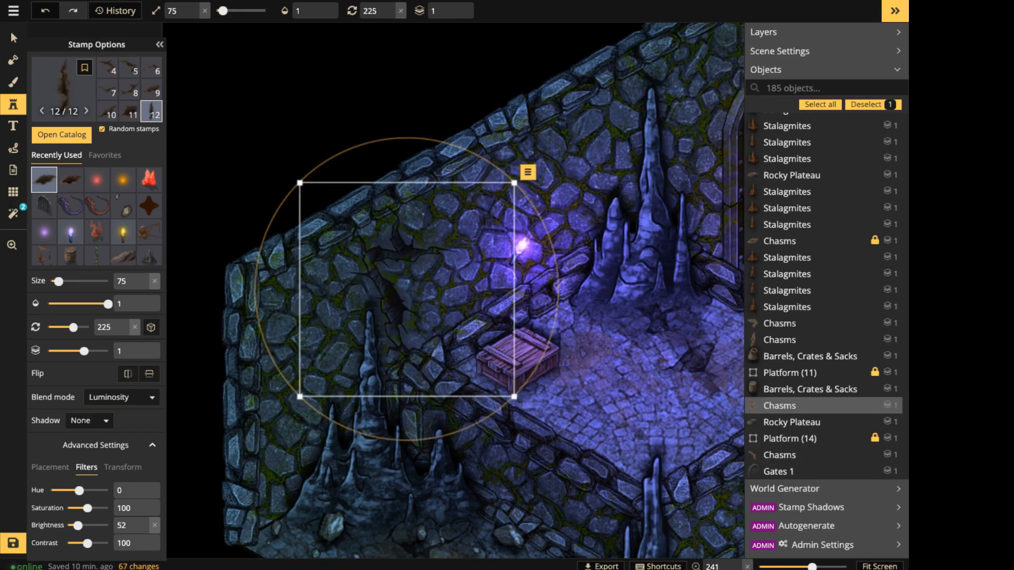
Move the new crack onto the wall behind the far-left stalagmites, rotate it to 270, and deselect it.
scroll(389, 285, "down", 2)
left_click_drag(405, 286, 339, 320)
scroll(339, 319, "up", 2, "shift")
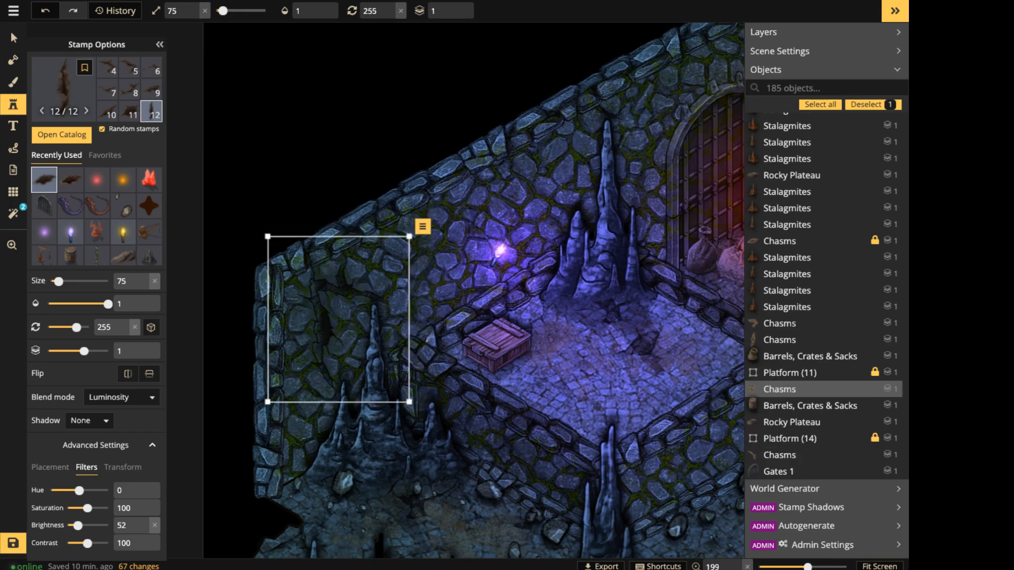
scroll(339, 320, "up", 1, "shift")
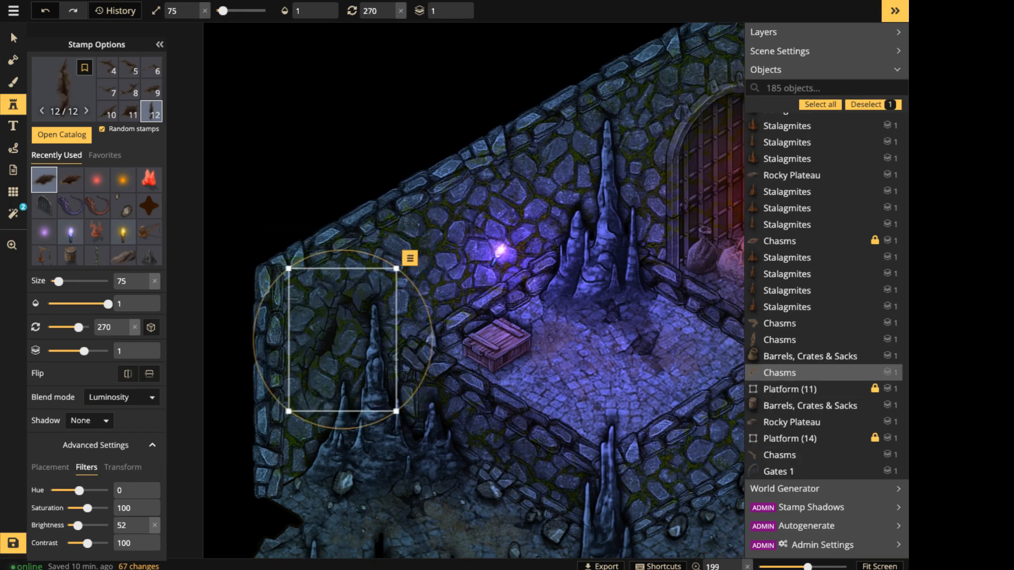
scroll(347, 289, "down", 3)
left_click(349, 208)
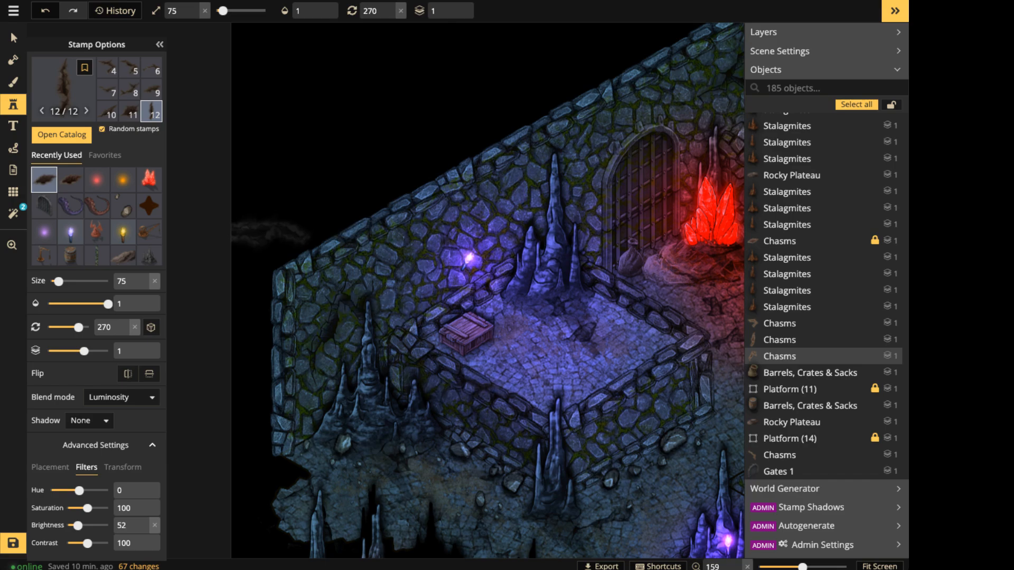
Select the crack behind the far-left stalagmites, save the map, and clear the selection.
left_click(13, 37)
left_click(343, 327)
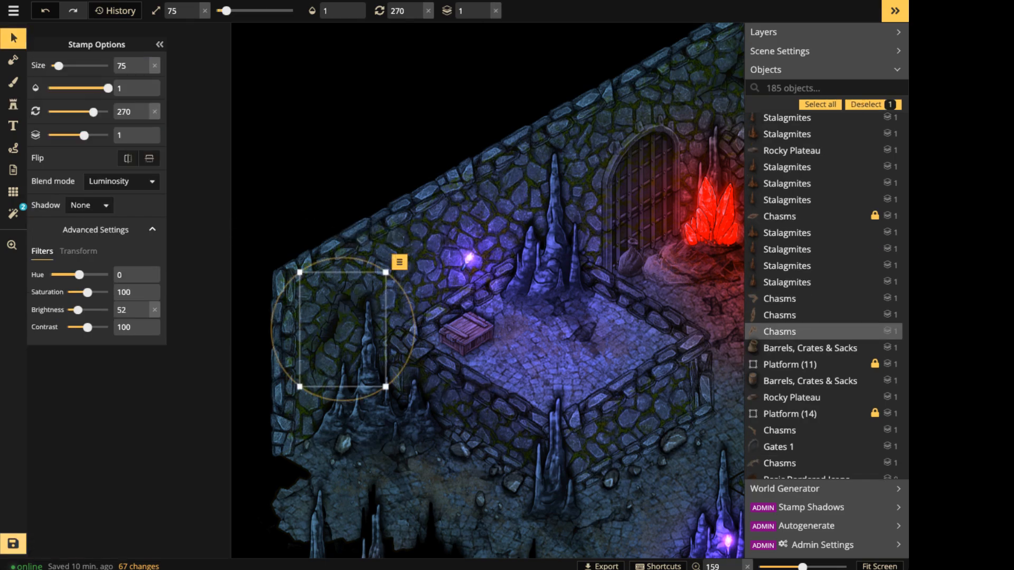
key("ctrl+s")
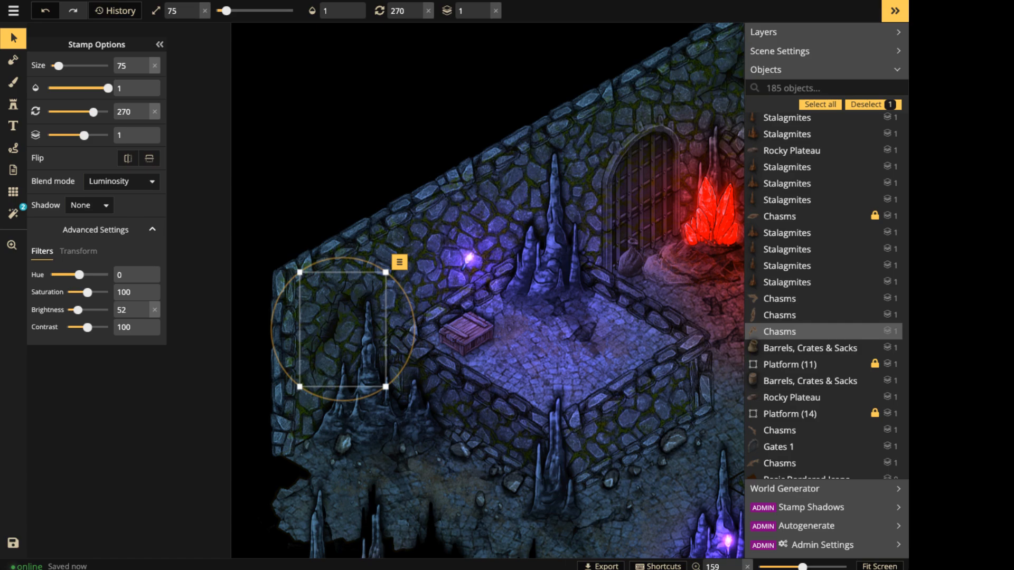
scroll(424, 227, "up", 2)
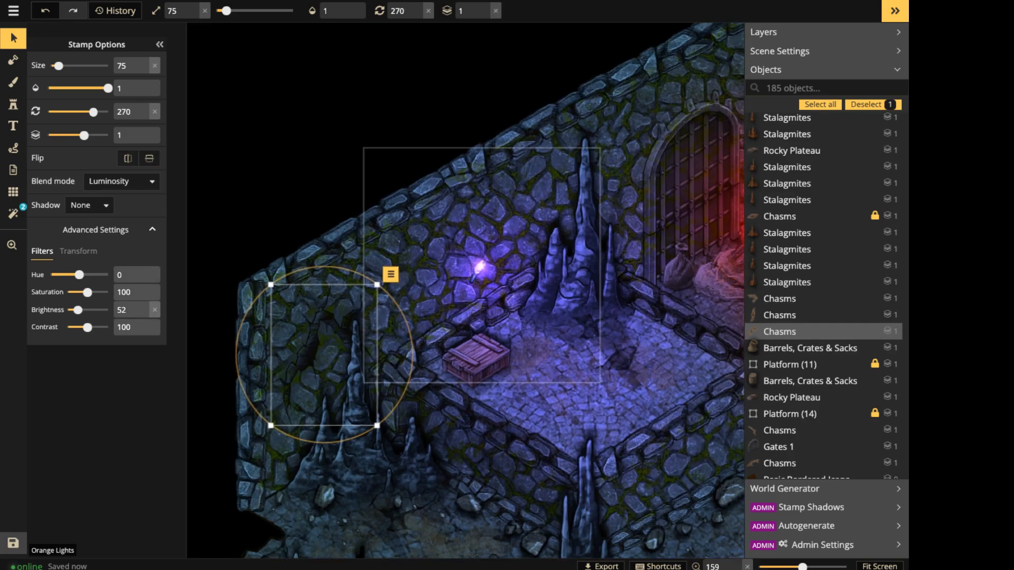
key("Escape")
Examine the decorated rooms across the map, checking the sack beside the gate.
scroll(429, 268, "down", 4)
middle_click_drag(444, 268, 229, 272)
middle_click_drag(393, 211, 121, 184)
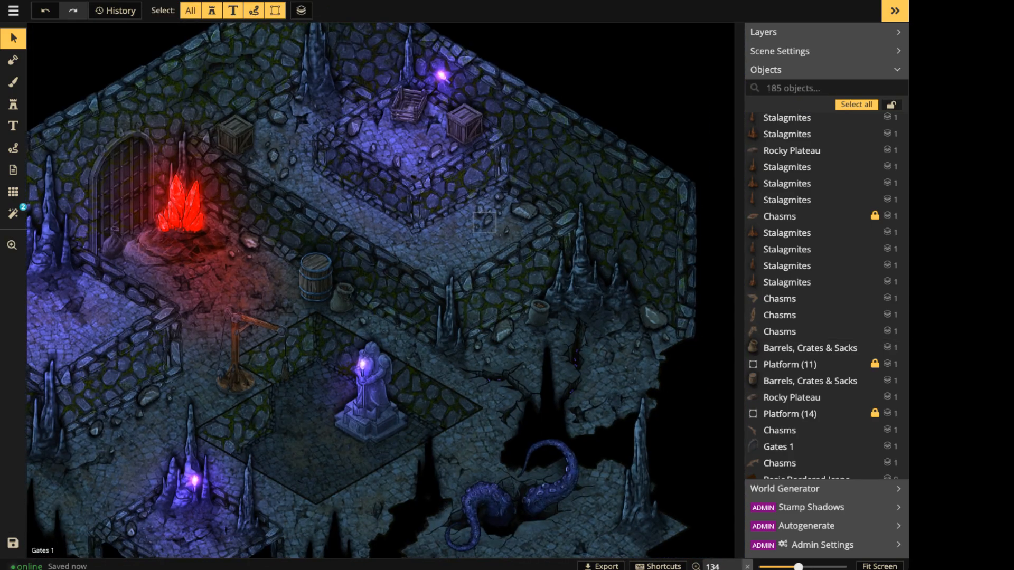
scroll(423, 206, "down", 2)
middle_click_drag(415, 222, 556, 155)
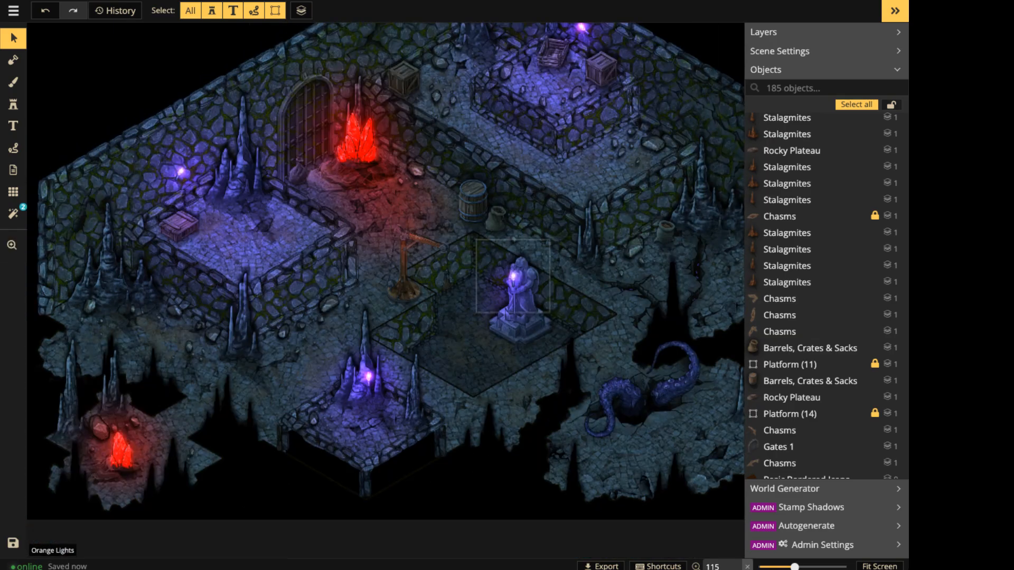
scroll(792, 433, "up", 5)
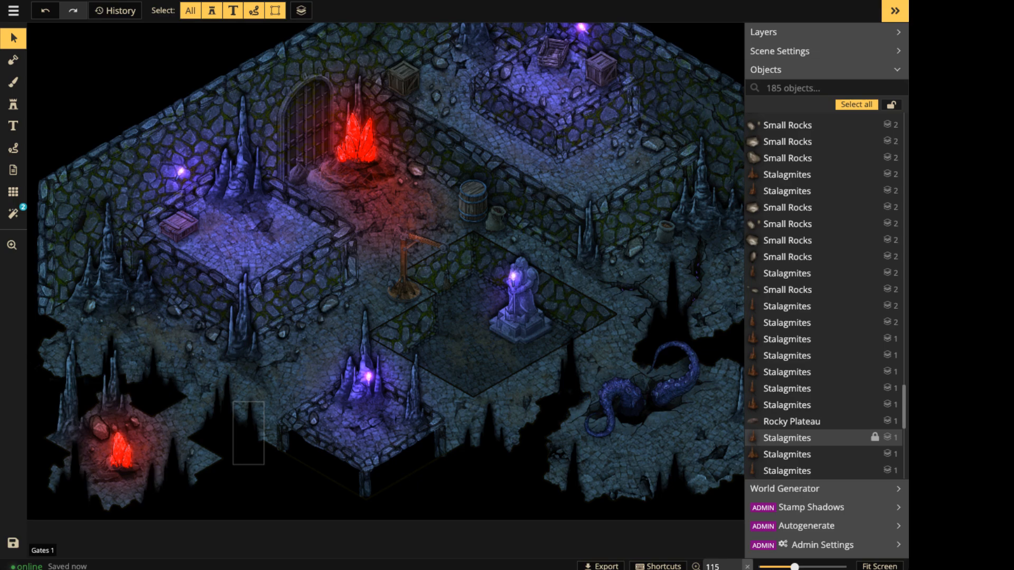
scroll(336, 210, "down", 1)
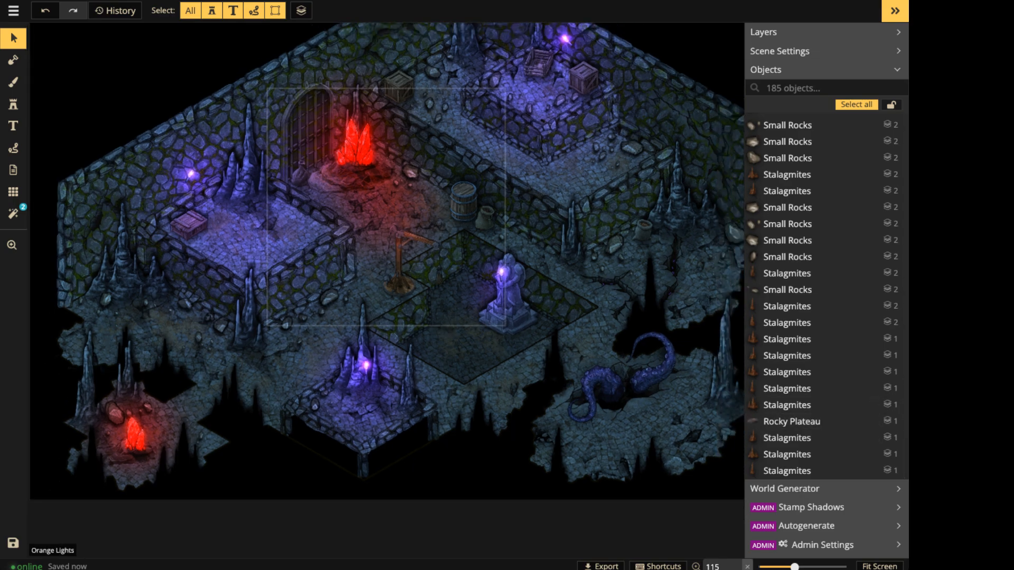
scroll(336, 210, "down", 1)
left_click(301, 177)
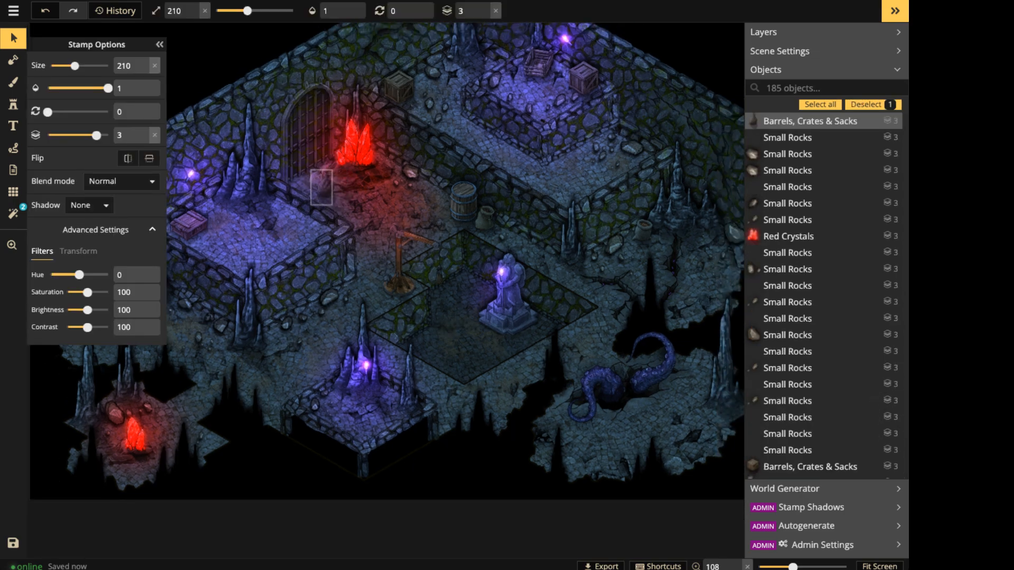
left_click(363, 231)
scroll(363, 231, "down", 3)
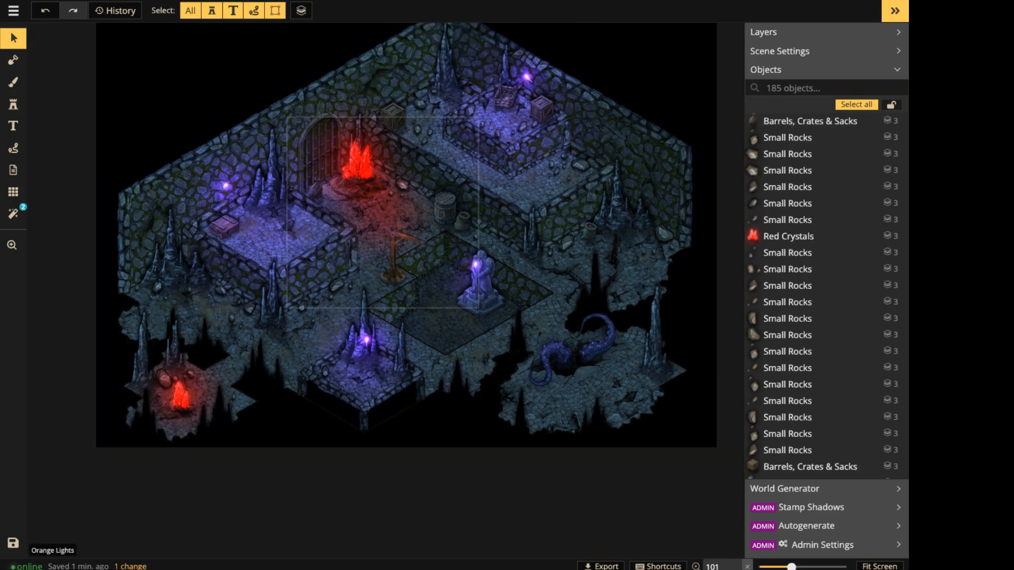
middle_click_drag(363, 231, 338, 196)
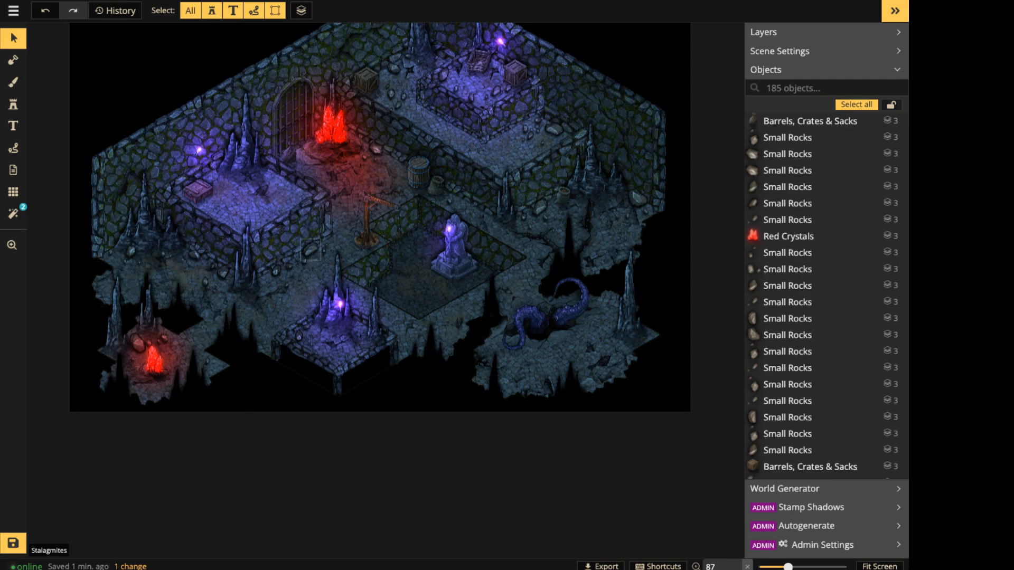
Examine the statue pit, the tentacles and the overall dungeon layout for areas that need more decoration.
scroll(278, 228, "up", 1)
scroll(278, 227, "down", 1)
scroll(279, 222, "up", 3)
key("space")
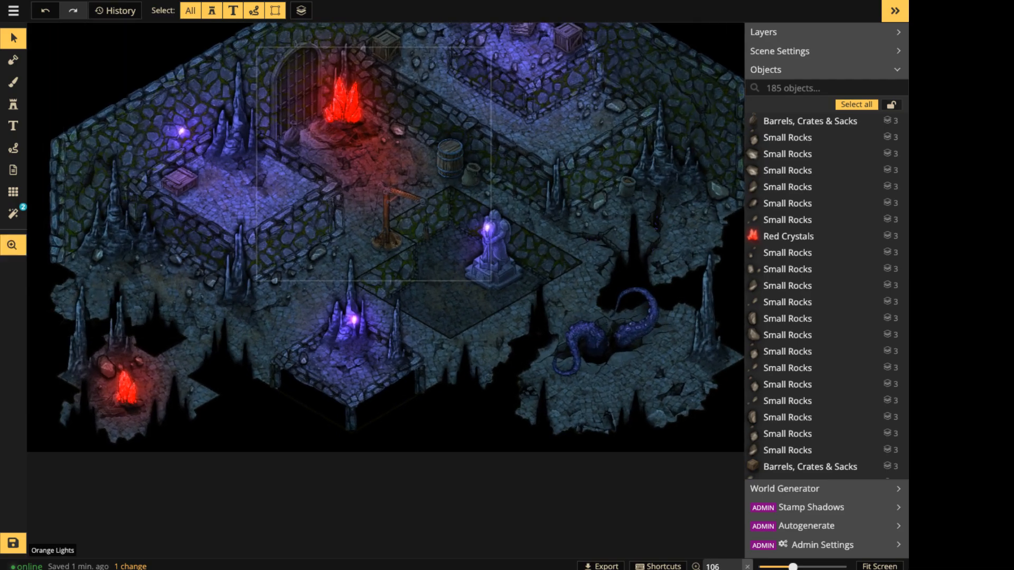
left_click_drag(312, 203, 310, 392)
scroll(406, 316, "down", 3)
key("space")
left_click_drag(407, 316, 404, 225)
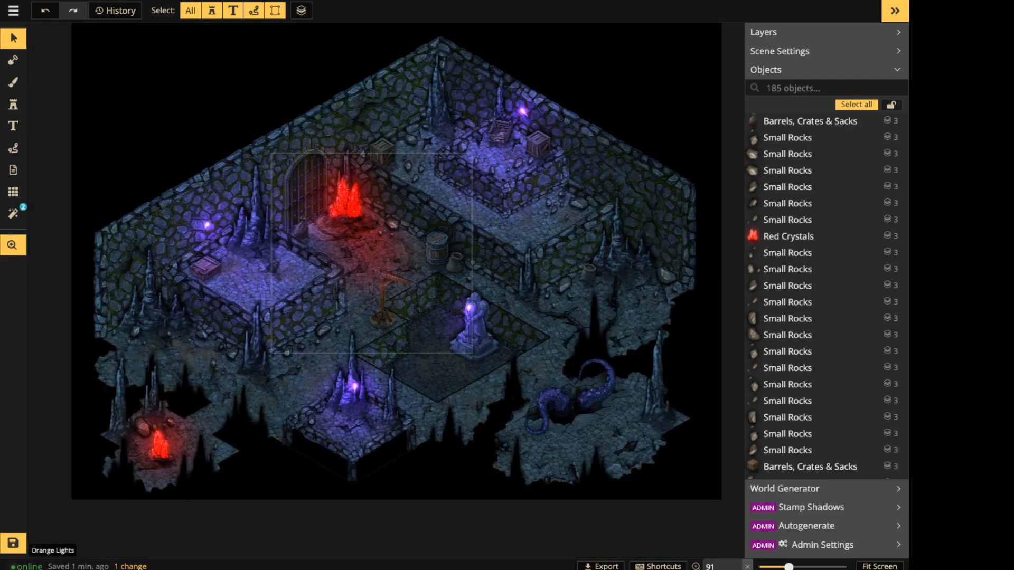
scroll(465, 296, "up", 3)
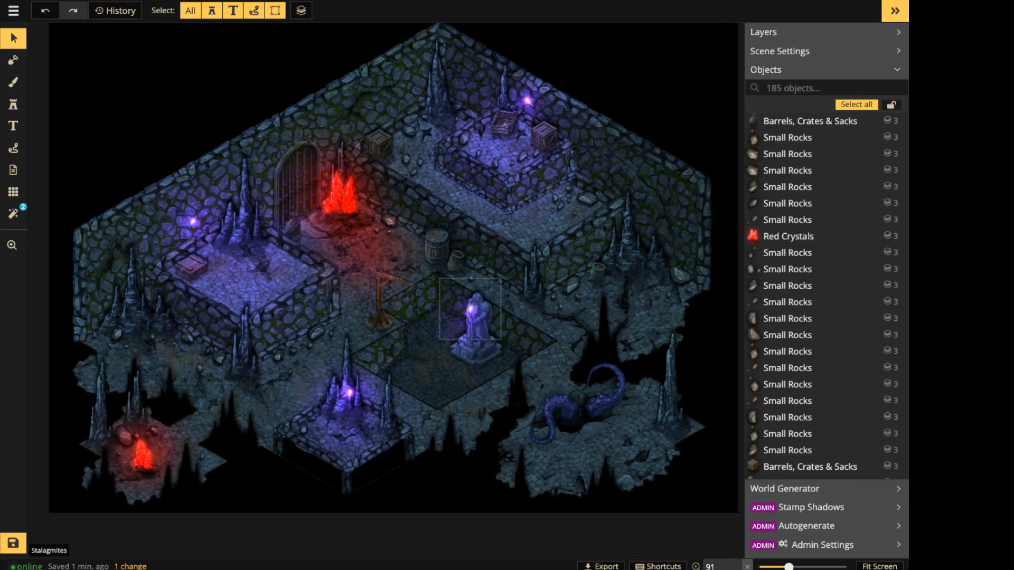
key("space")
left_click_drag(464, 297, 354, 283)
scroll(465, 391, "up", 3)
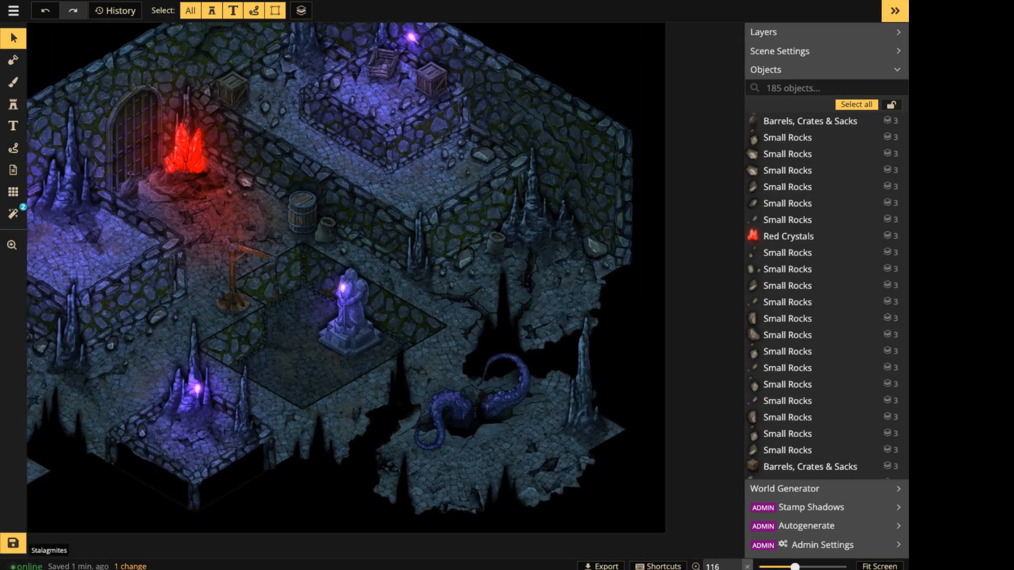
scroll(454, 404, "down", 2)
left_click(455, 404)
key("space")
left_click_drag(454, 404, 574, 434)
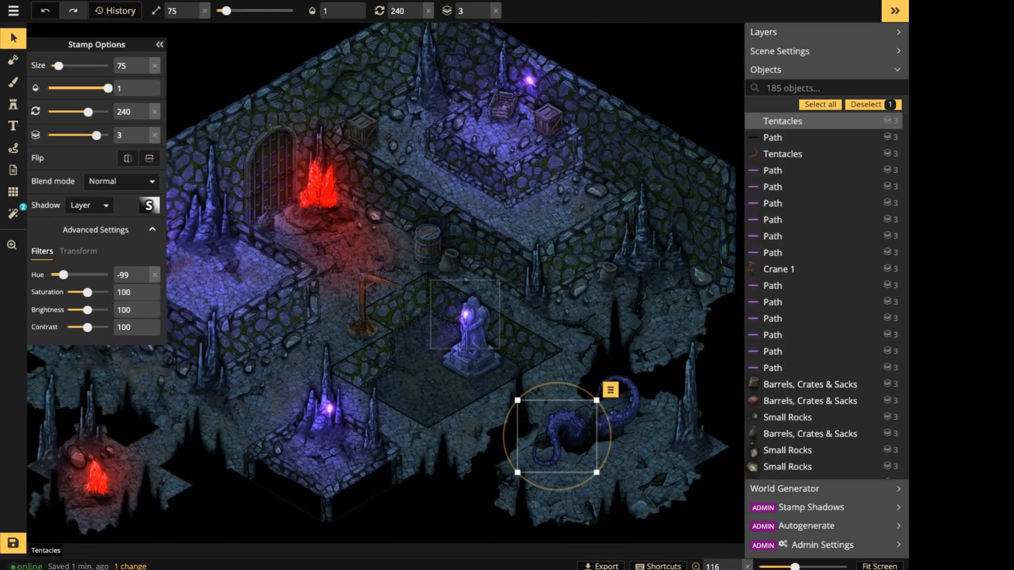
left_click(423, 325)
scroll(407, 328, "down", 4)
key("space")
left_click_drag(406, 328, 529, 262)
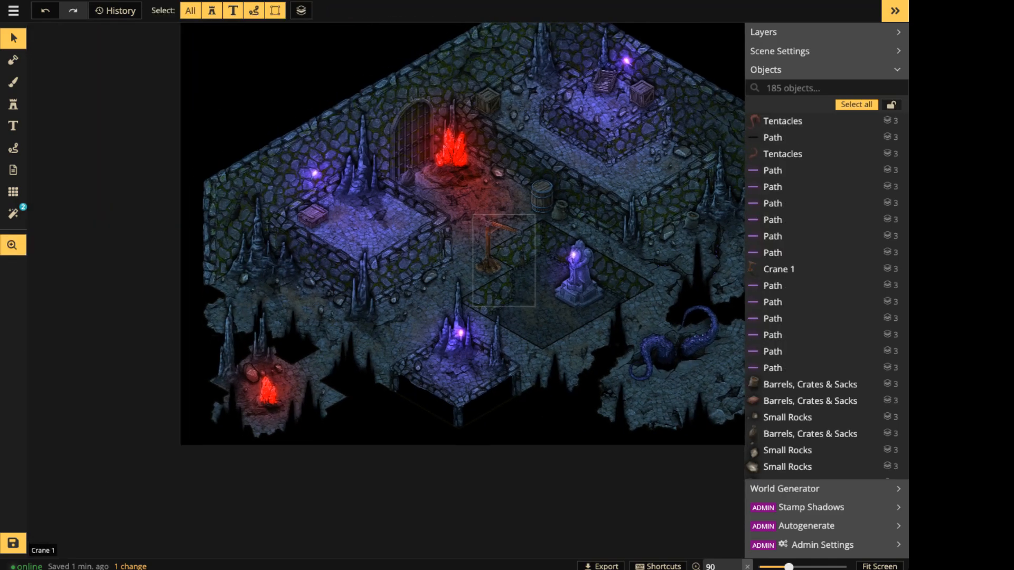
key("space")
left_click_drag(602, 331, 459, 343)
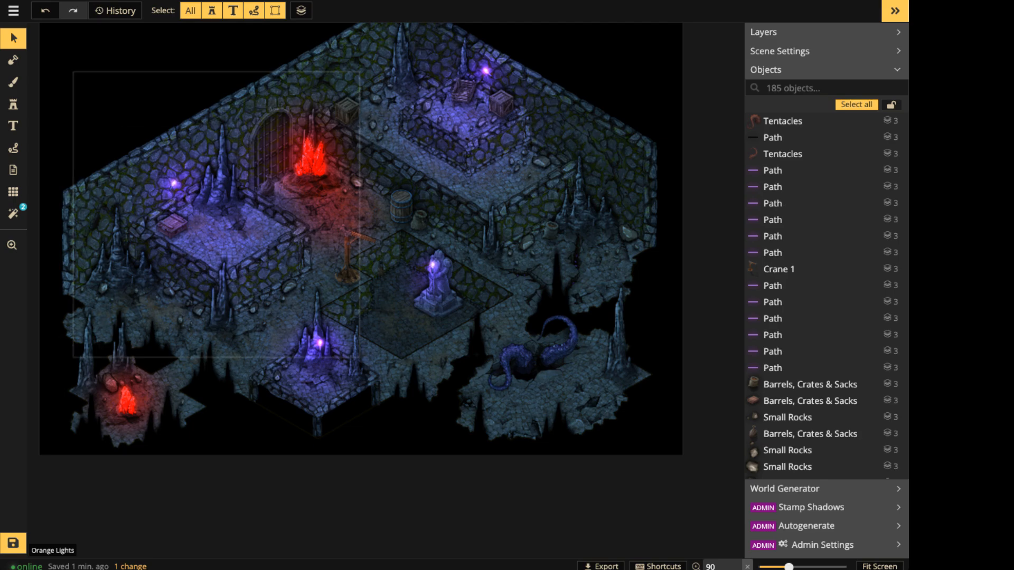
Search the stamp catalog for "wood" and switch the style filter from Fantasy Regional HD to Fantasy Battlemaps 2.0.
left_click(13, 104)
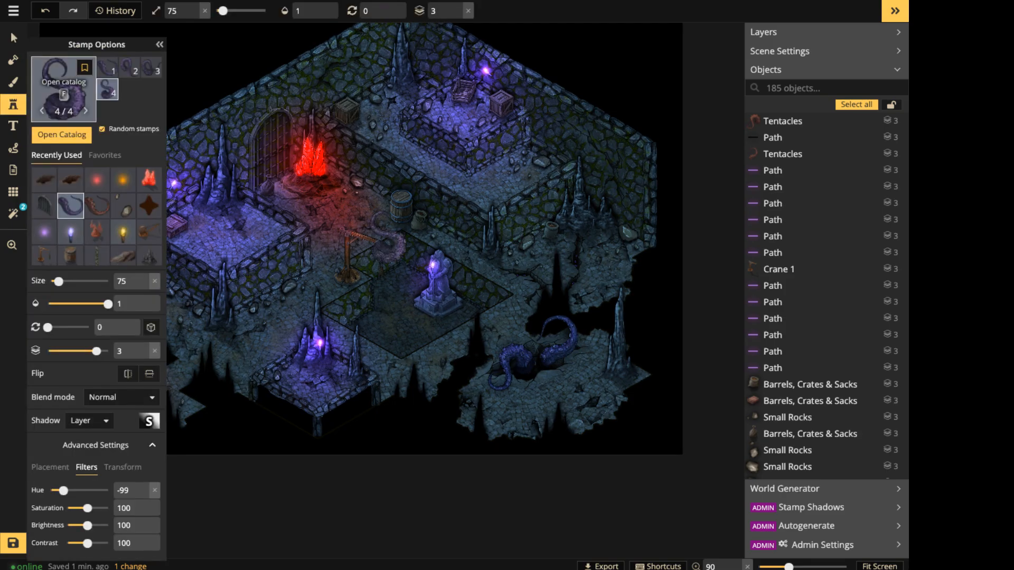
type("fwood")
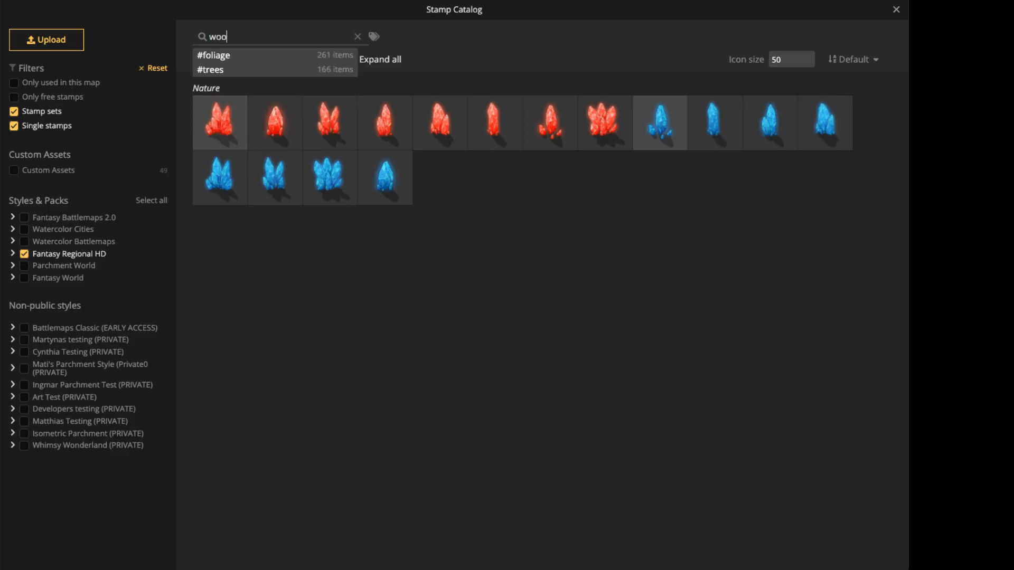
key("Down")
key("Down")
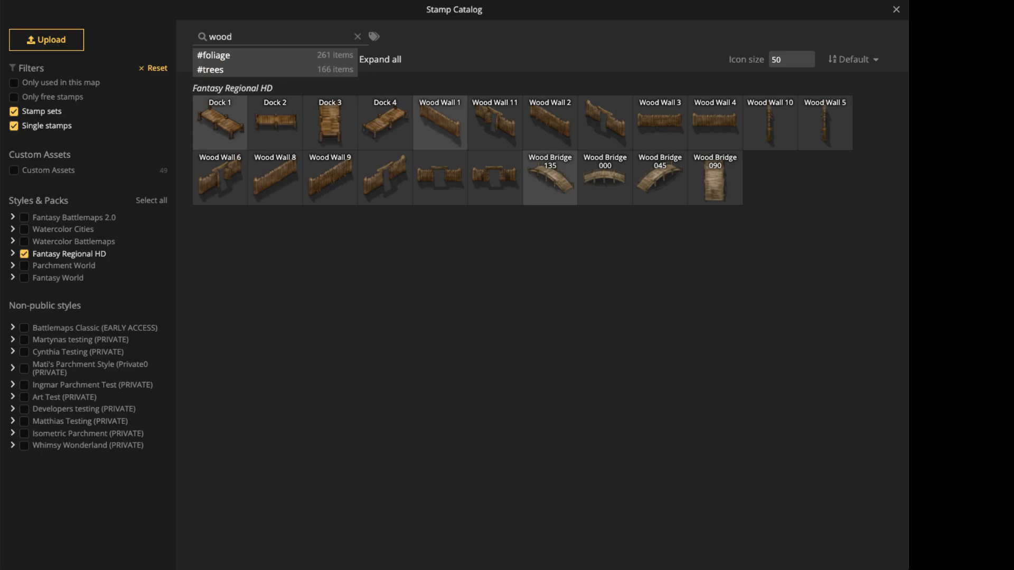
key("Return")
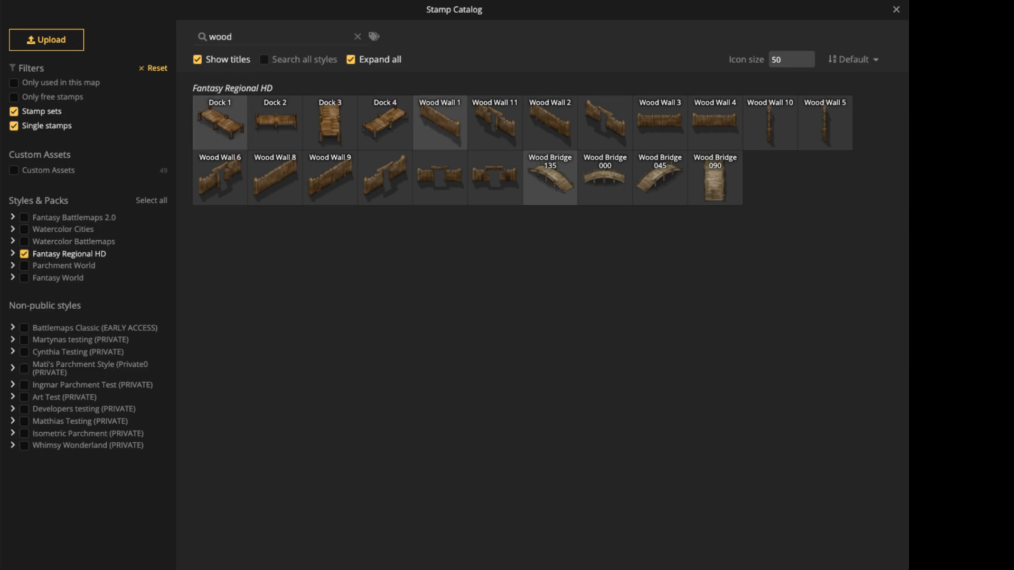
left_click(24, 254)
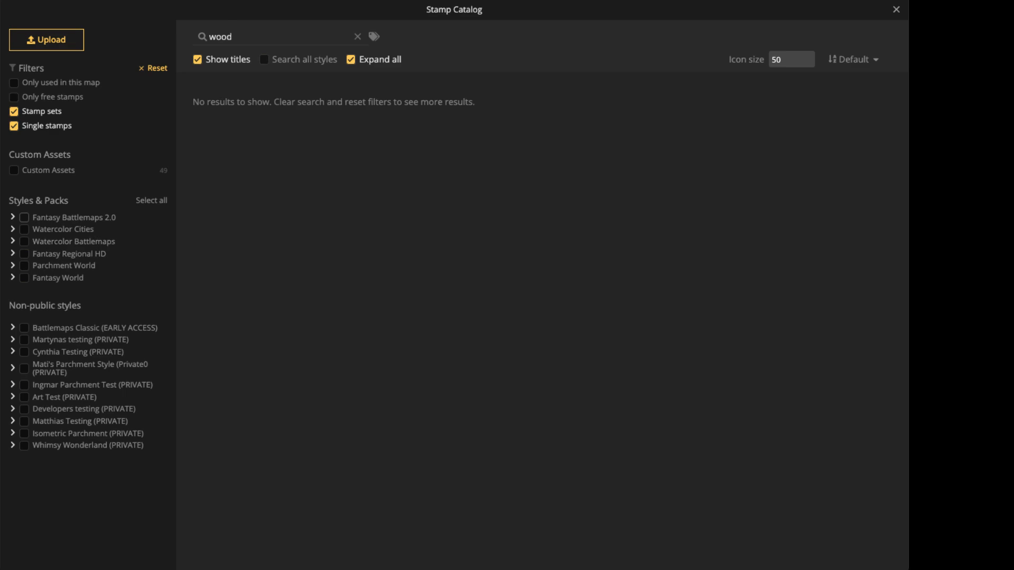
left_click(24, 217)
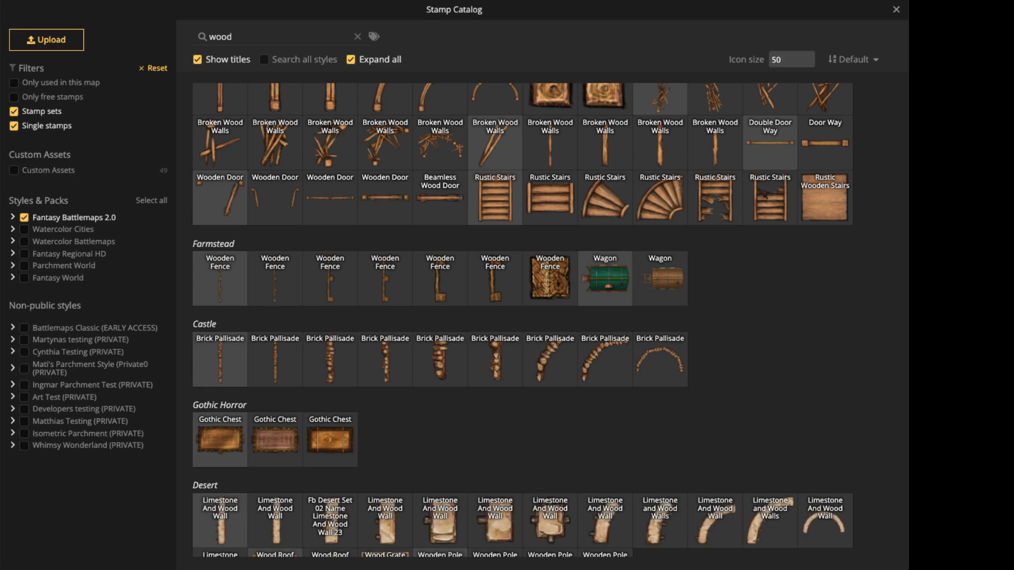
Place the first Tavern Wooden Wall stamp at size 75, rotated 330, over the statue pit's right corner, with its shadow set to None.
scroll(523, 317, "up", 2)
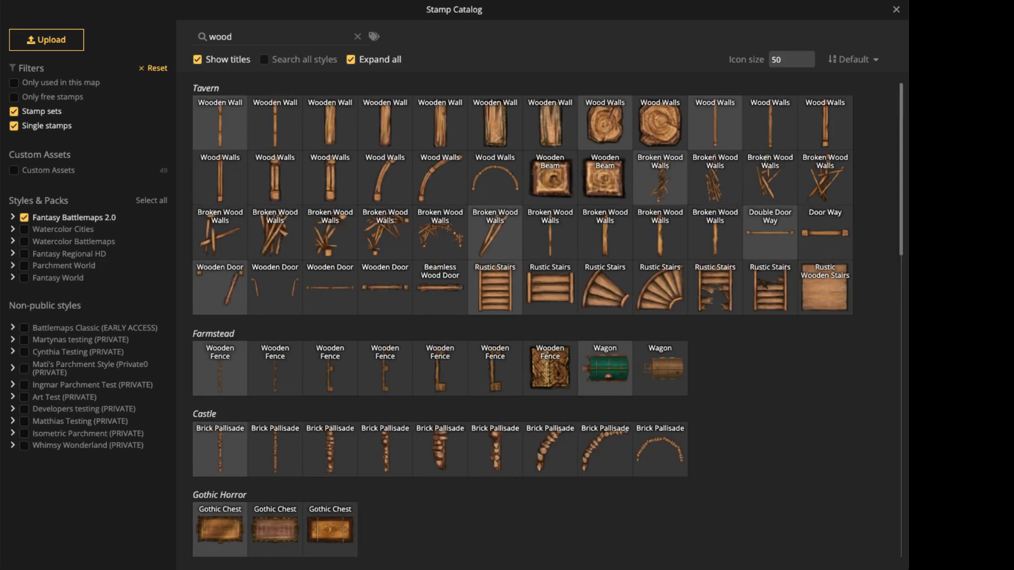
left_click(220, 124)
scroll(412, 344, "up", 5)
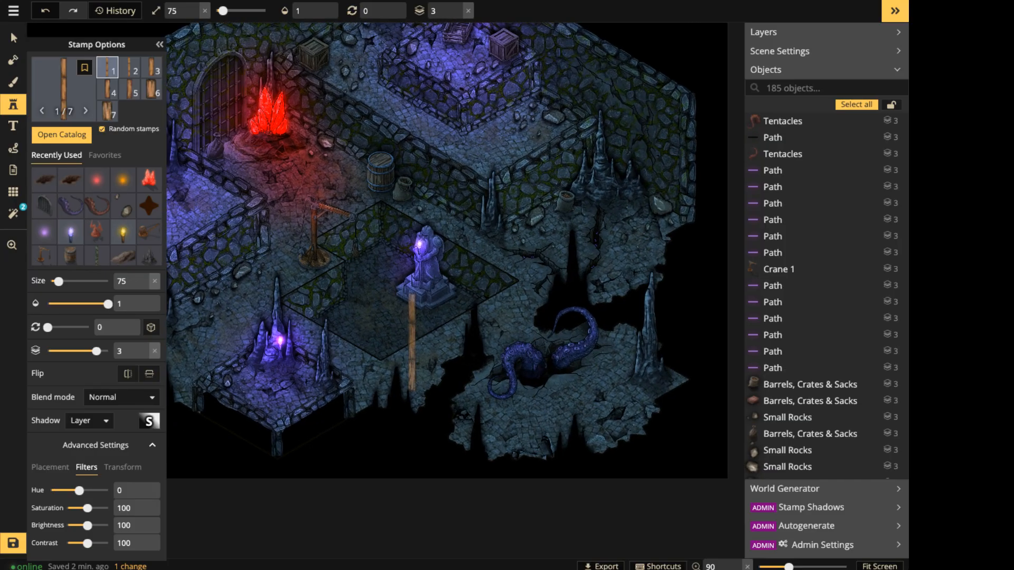
scroll(422, 323, "up", 4)
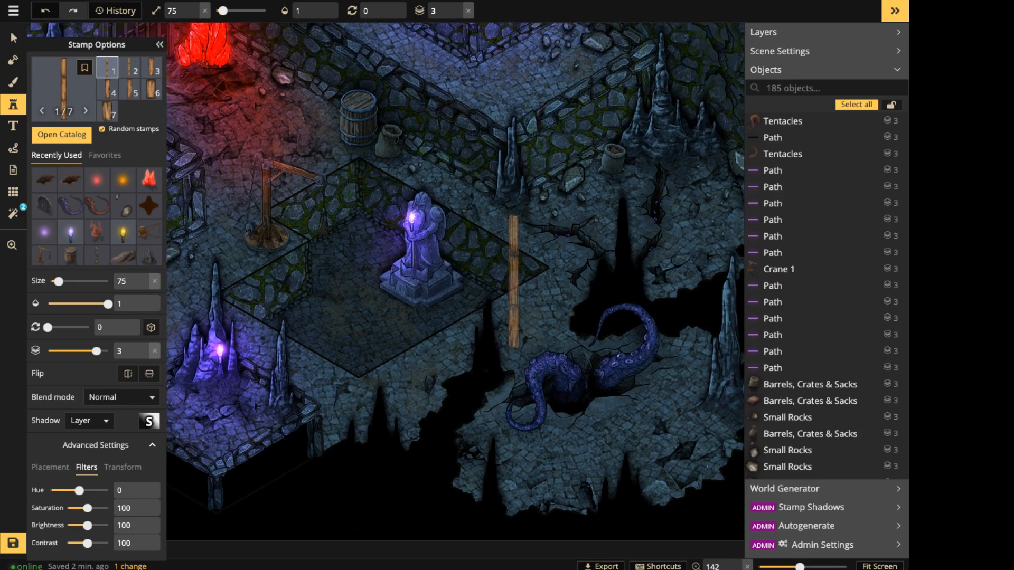
scroll(502, 244, "down", 2, "shift")
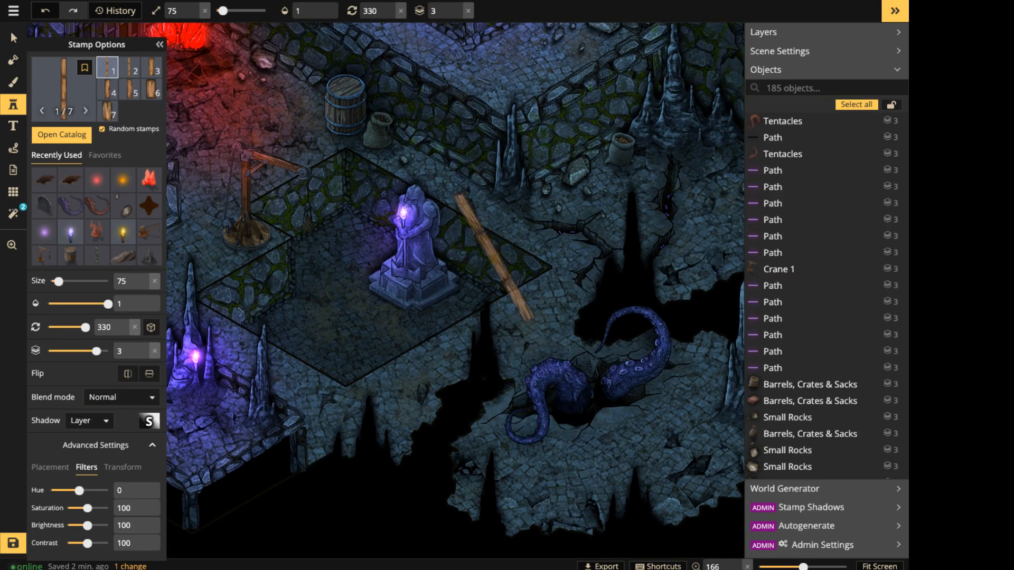
left_click(494, 258)
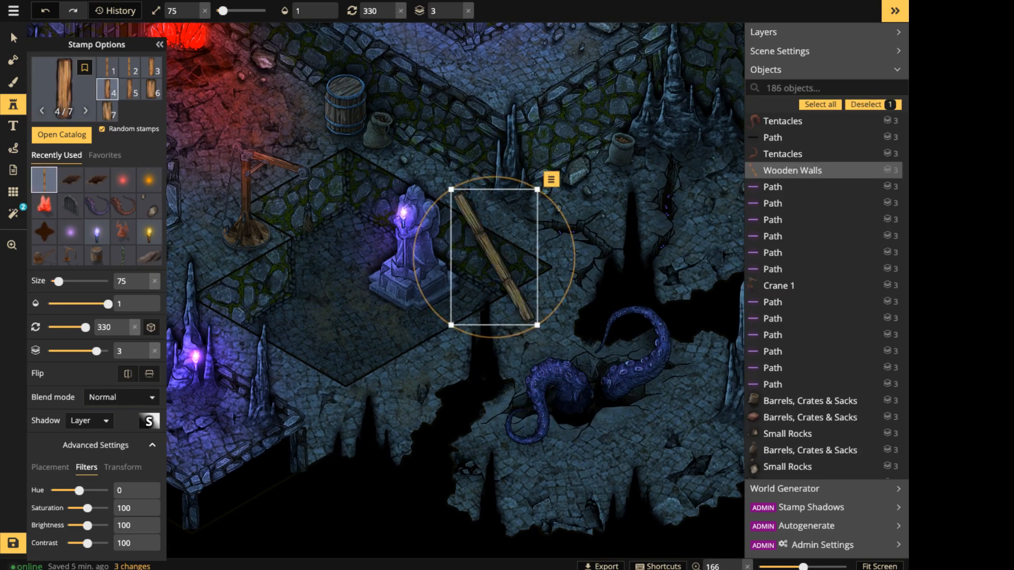
left_click(89, 420)
left_click(79, 437)
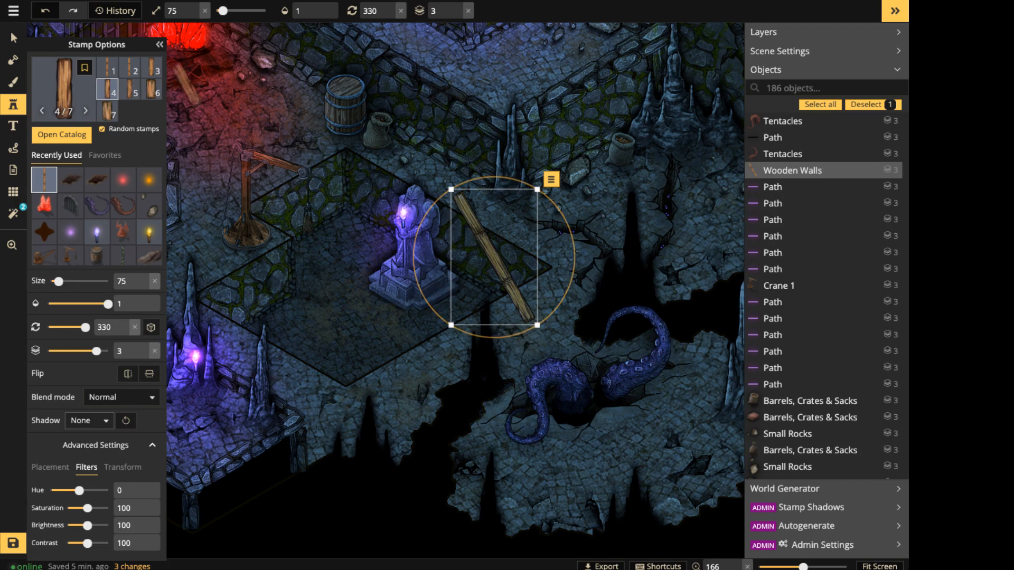
Place a short wooden plank over the statue pit's right-hand wall and delete the long broken plank beside it.
left_click(13, 39)
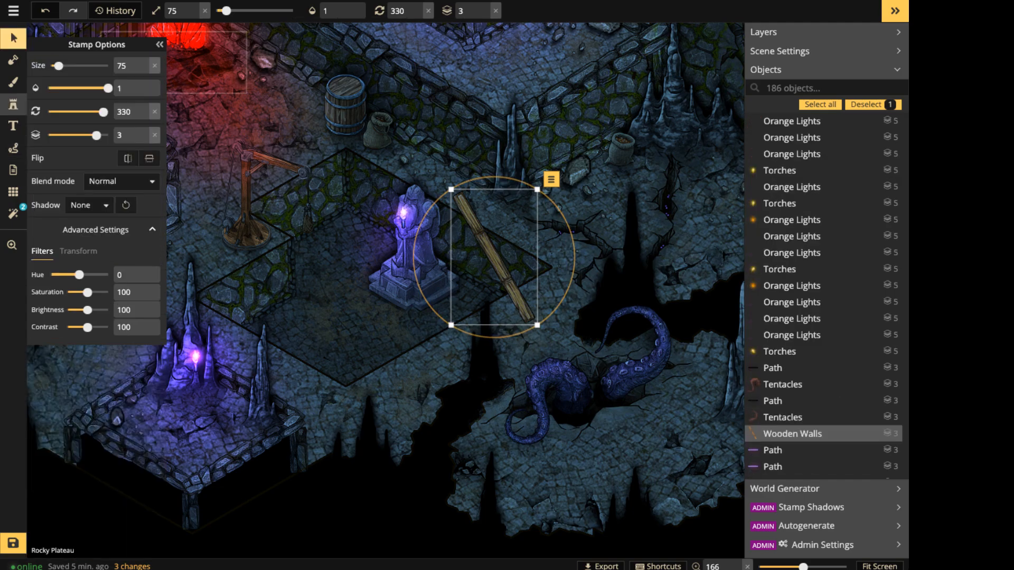
left_click(13, 104)
left_click(481, 238)
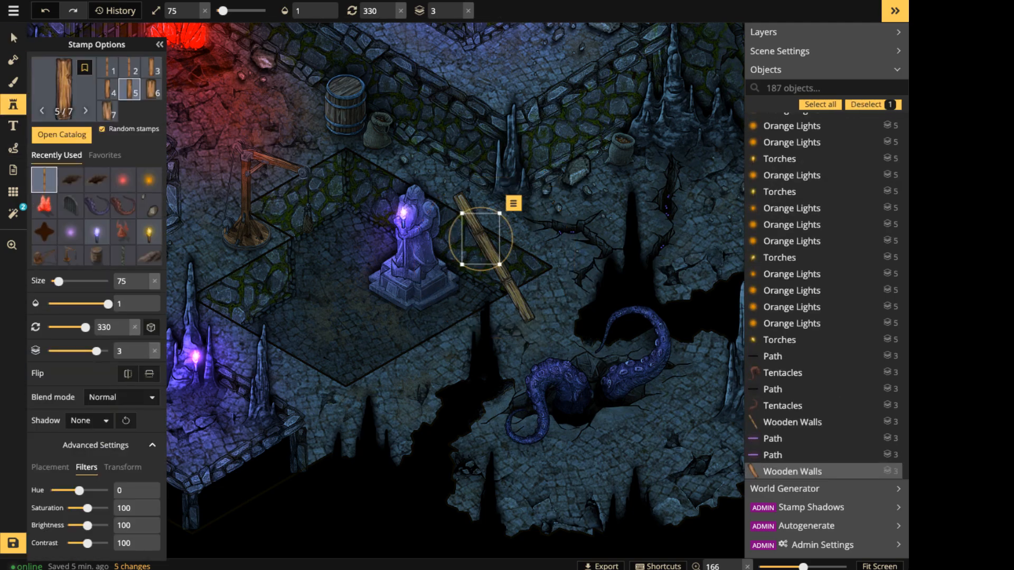
left_click(13, 39)
left_click(484, 243)
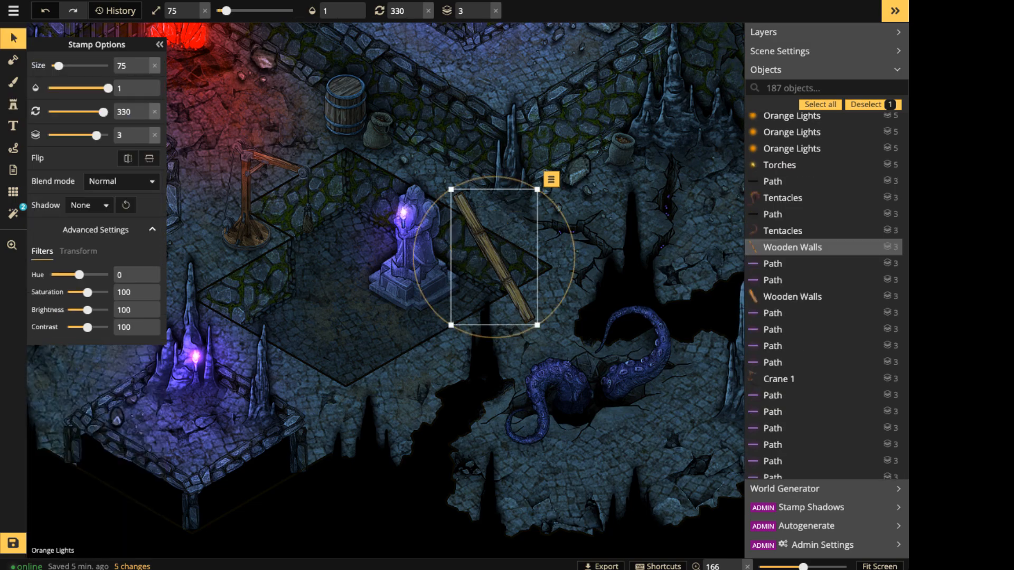
key("Delete")
Shrink the short plank to size 65, rotate it to 15 and move it to the floor beside the stalagmite above the statue pit.
left_click(481, 239)
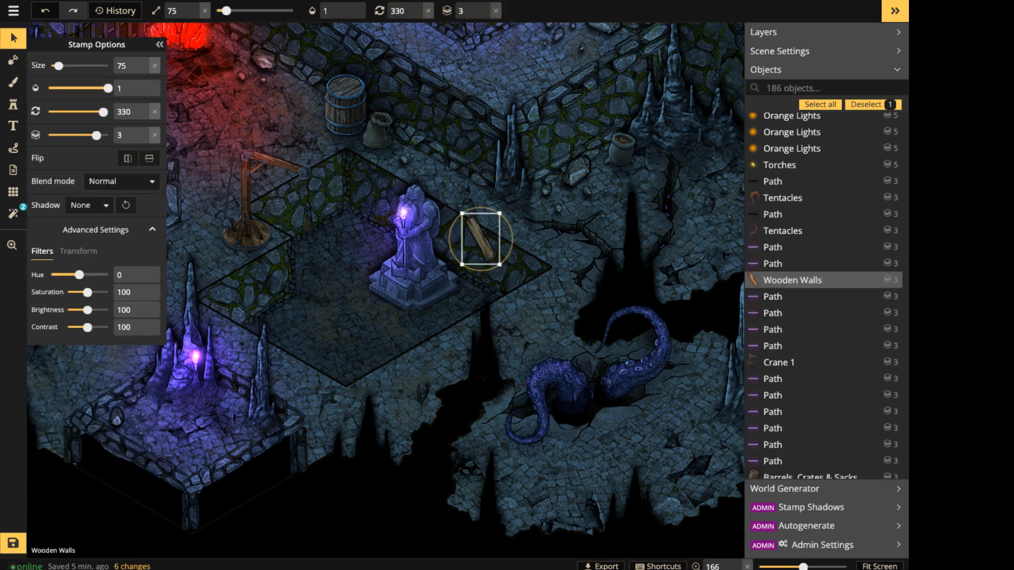
scroll(481, 238, "down", 2, "shift")
scroll(481, 238, "up", 3, "alt")
left_click_drag(480, 239, 470, 166)
Place another short plank, rotated 60 at size 65, on the floor near the chasm above the tentacles.
left_click(13, 105)
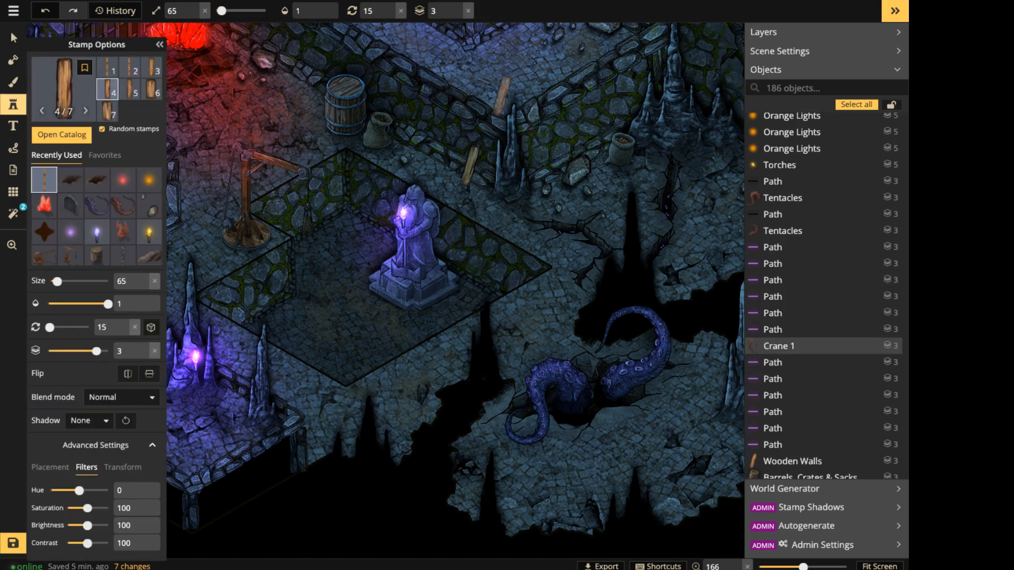
key("space")
left_click_drag(502, 89, 515, 282)
scroll(516, 281, "up", 5, "alt")
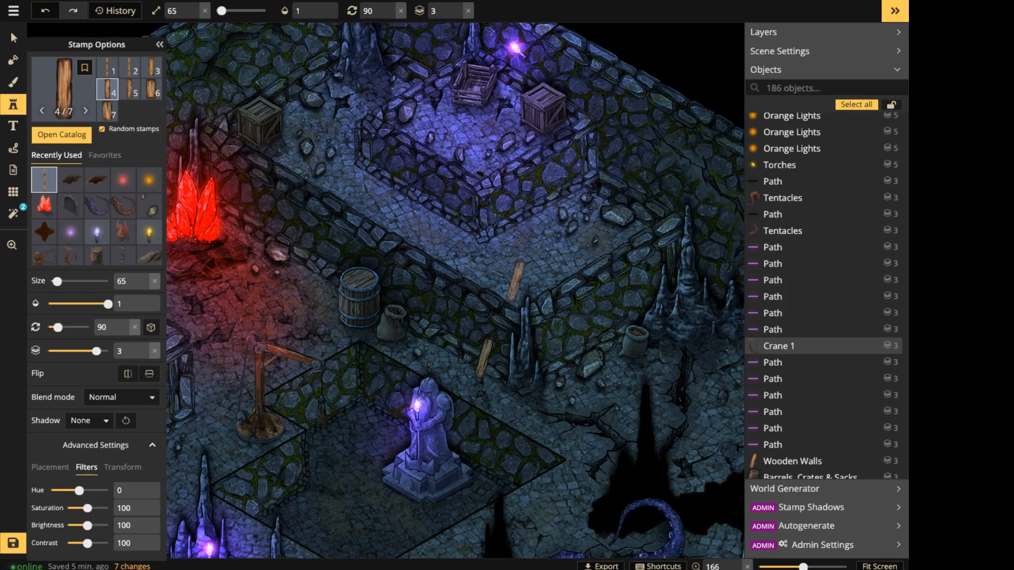
key("space")
left_click_drag(516, 282, 496, 176)
scroll(579, 329, "down", 2, "alt")
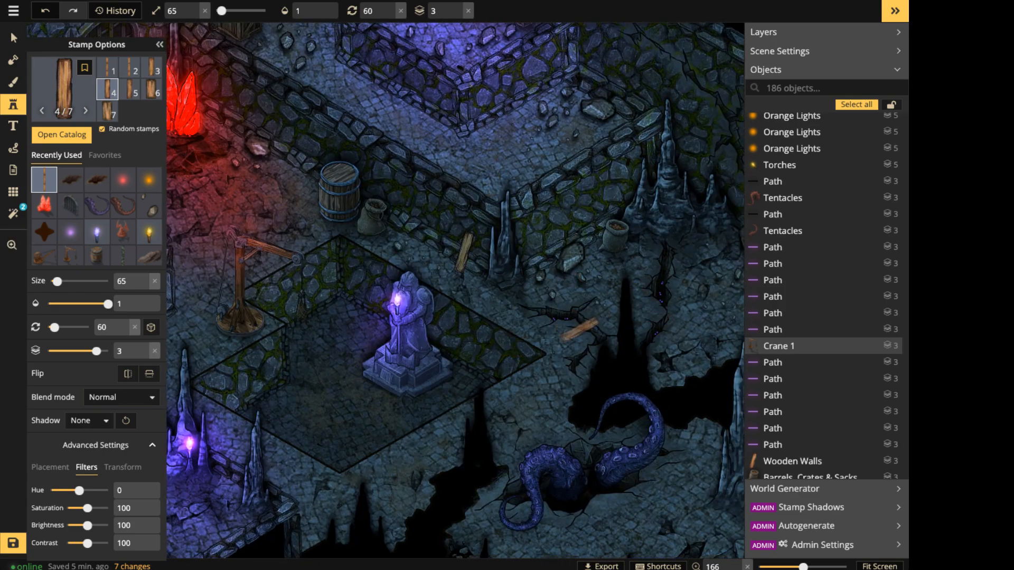
left_click(585, 327)
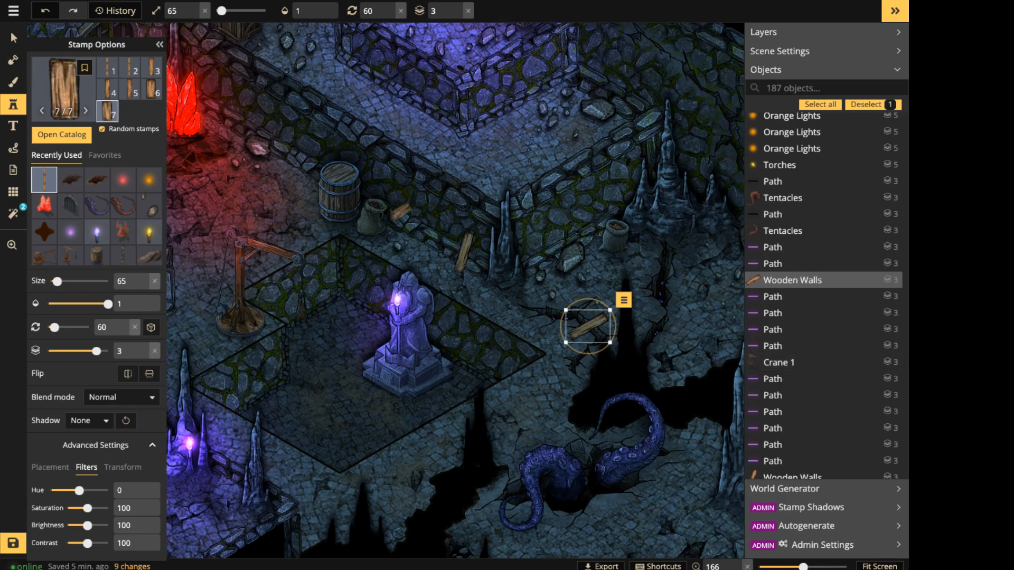
Place long plank variant 2, rotated 345, leaning against the wall of the raised room with the purple chest.
key("space")
left_click_drag(222, 318, 692, 325)
left_click(86, 111)
left_click(86, 111)
key("space")
left_click_drag(615, 324, 611, 237)
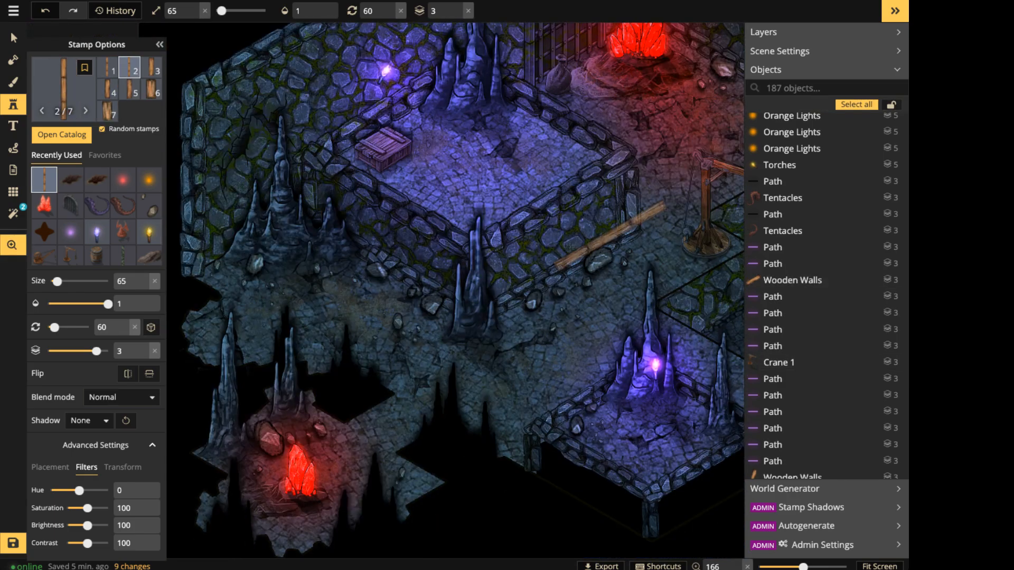
scroll(587, 235, "down", 5, "alt")
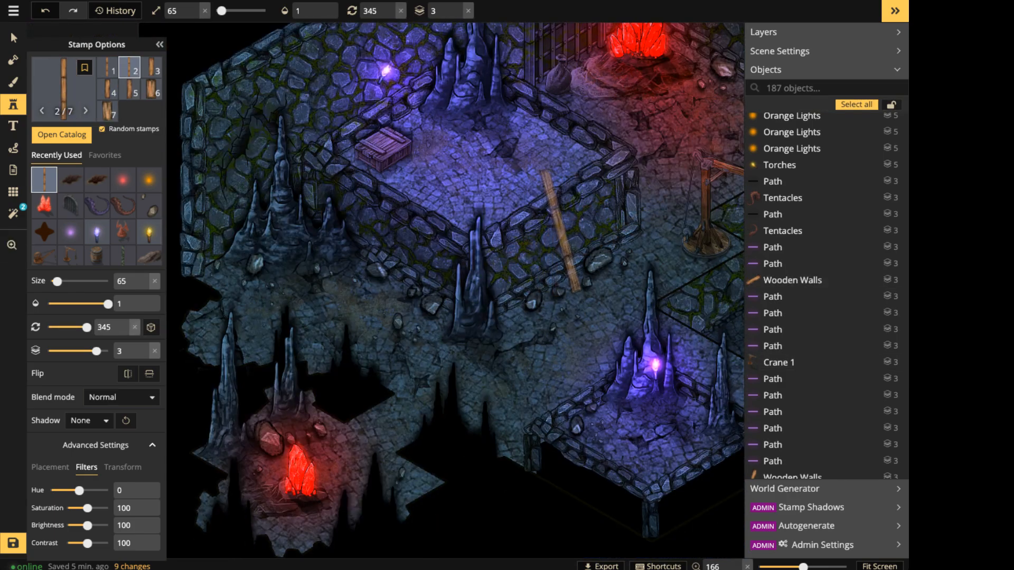
left_click(561, 231)
Place small plank variant 6, rotated 15, on the floor below the long leaning plank.
left_click(554, 339)
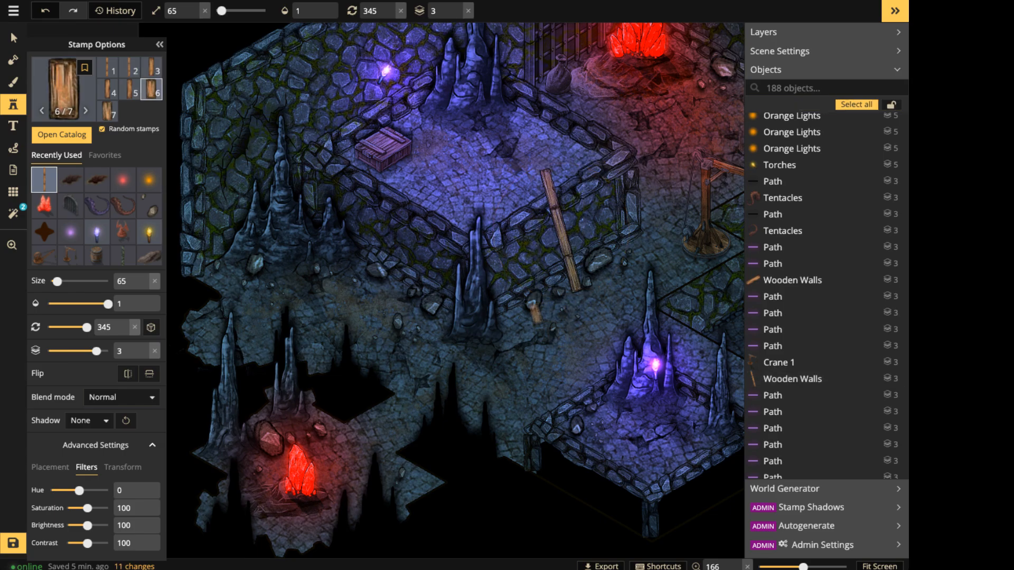
scroll(523, 320, "up", 3, "alt")
scroll(514, 324, "down", 1, "alt")
left_click(514, 325)
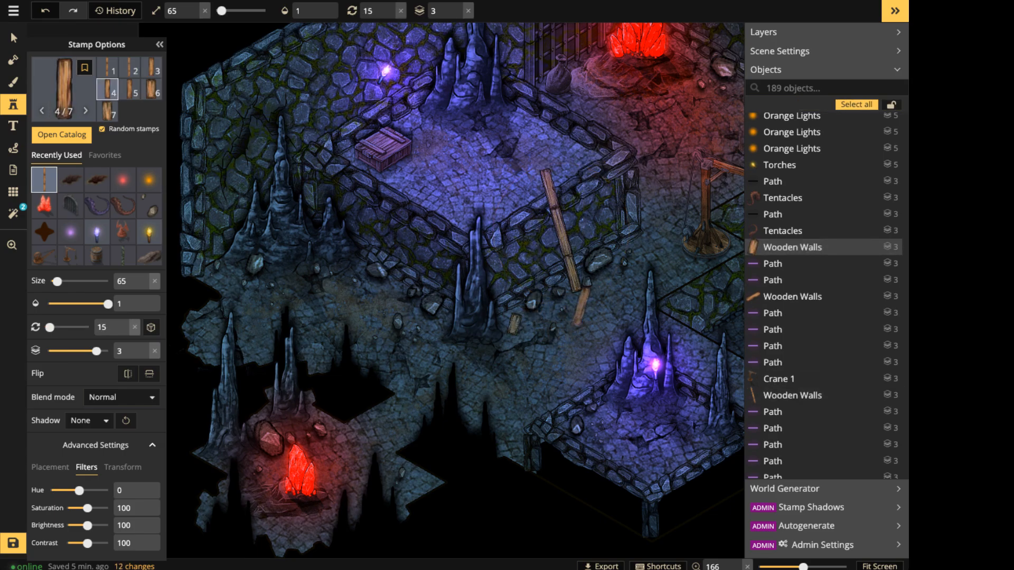
Place plank variant 4, rotated 270, on the floor at the foot of the long leaning plank.
scroll(571, 307, "down", 7, "alt")
scroll(579, 301, "up", 2)
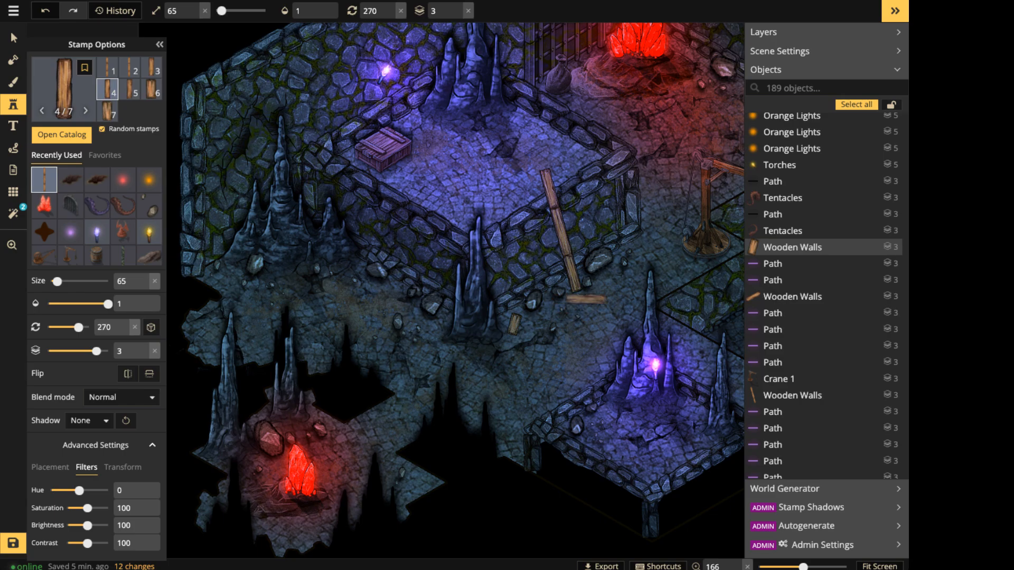
left_click(586, 299)
key("Escape")
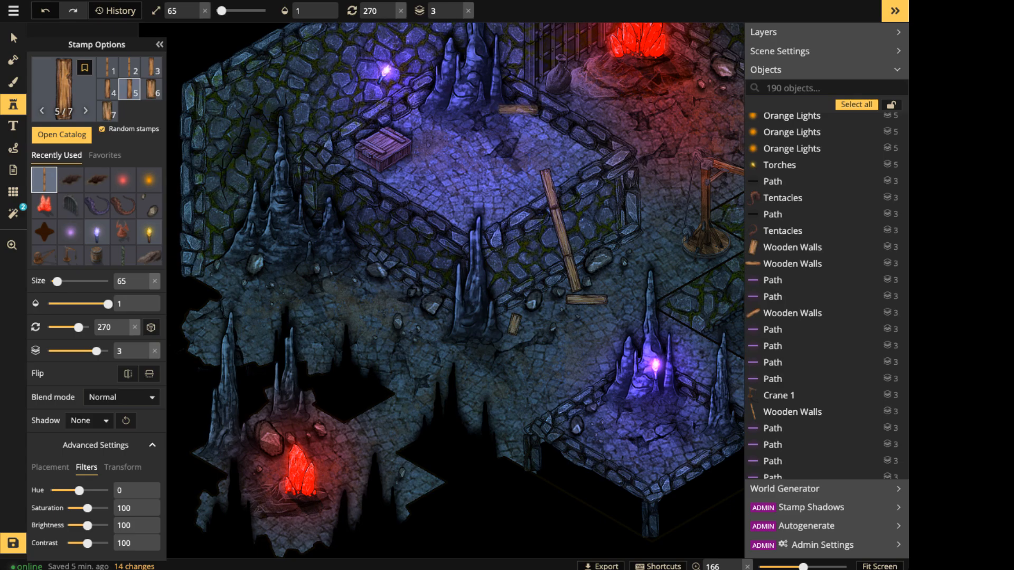
Place small plank variant 6, rotated 225, on the floor between the glowing red crystals and the barrel.
key("space")
left_click_drag(628, 154, 356, 184)
left_click_drag(634, 186, 396, 201)
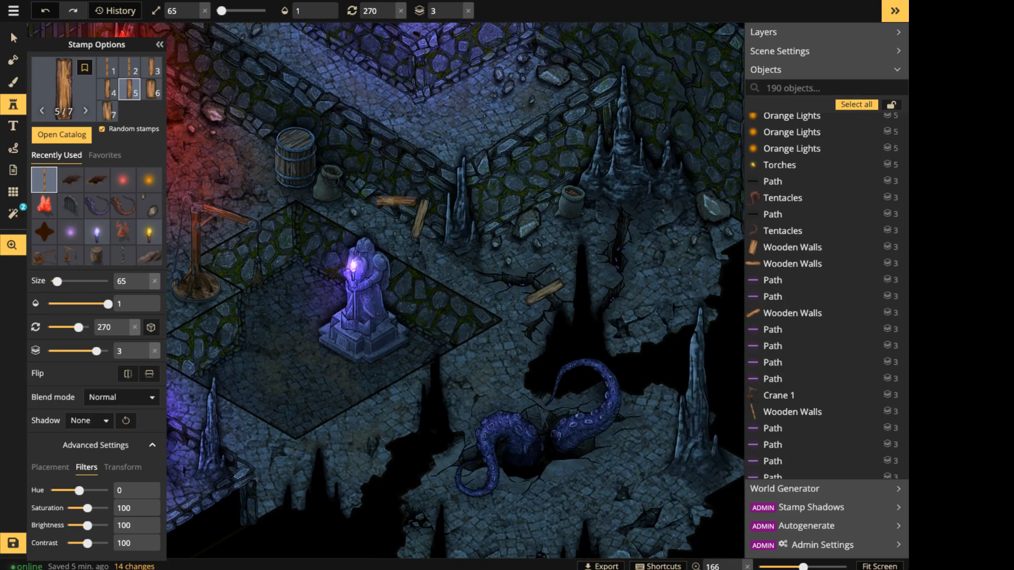
left_click_drag(471, 171, 632, 252)
scroll(687, 114, "down", 3)
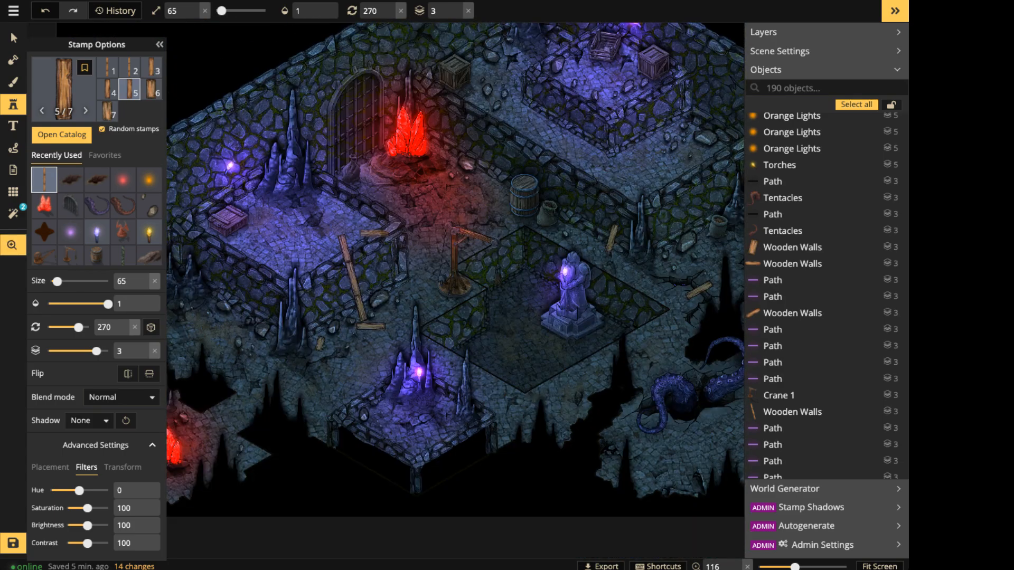
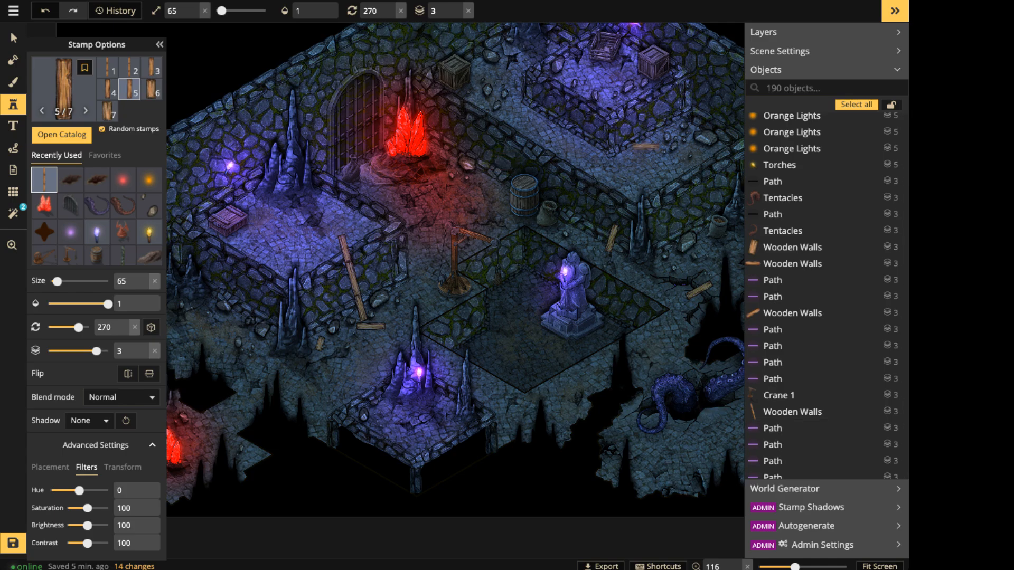
left_click(644, 194)
key("space")
left_click_drag(444, 183, 547, 213)
scroll(548, 213, "up", 3)
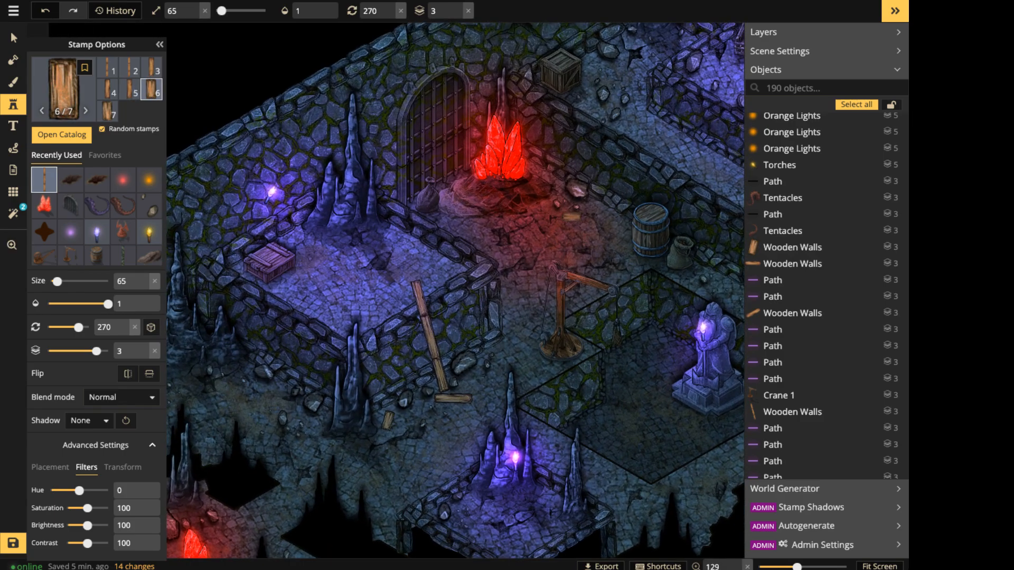
scroll(586, 211, "down", 3, "alt")
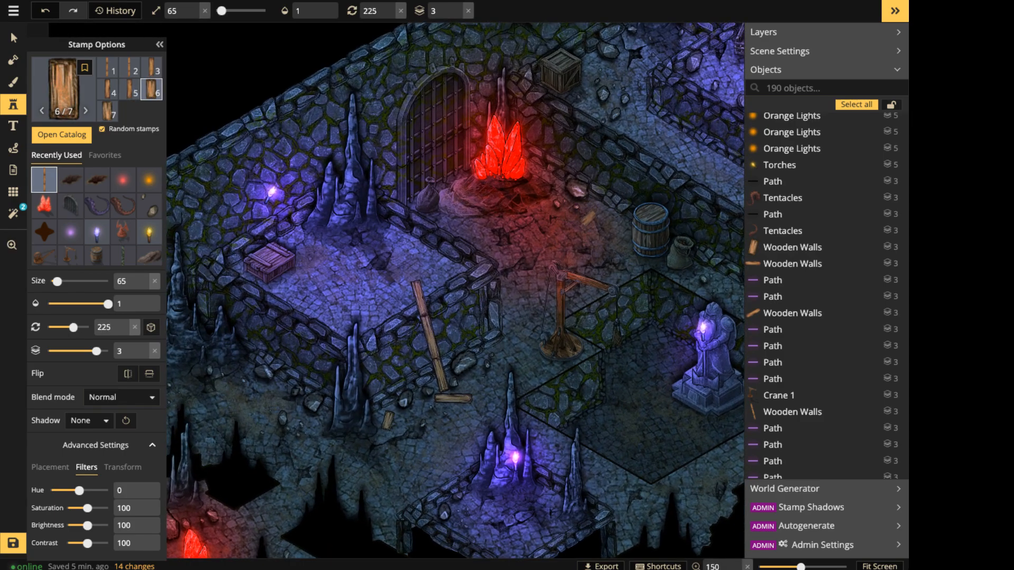
left_click(590, 217)
Place long plank variant 1, rotated 195, against the far wall right of the crate platform and nudge it slightly sideways.
key("space")
left_click_drag(590, 217, 328, 235)
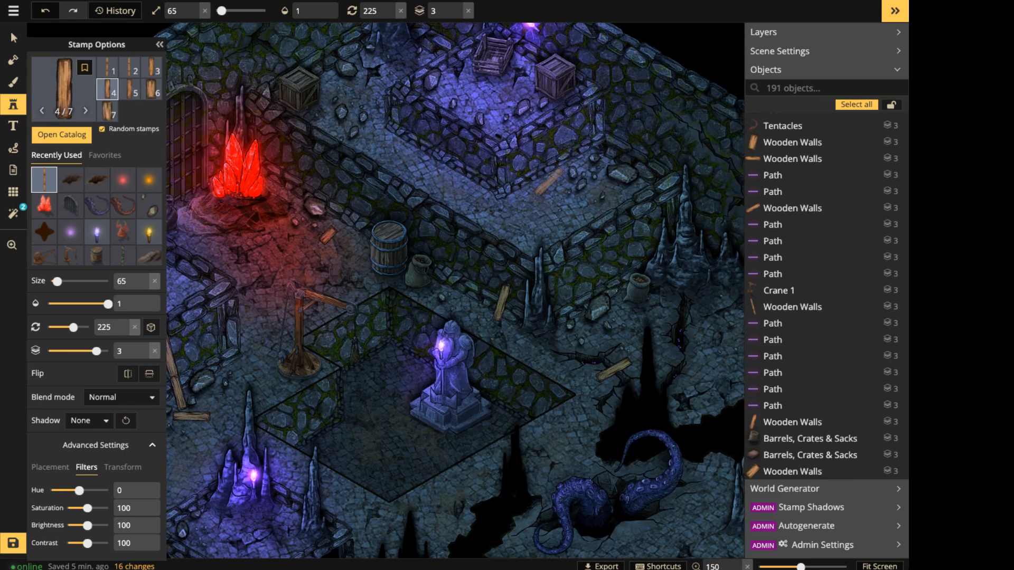
key("Right")
key("Right")
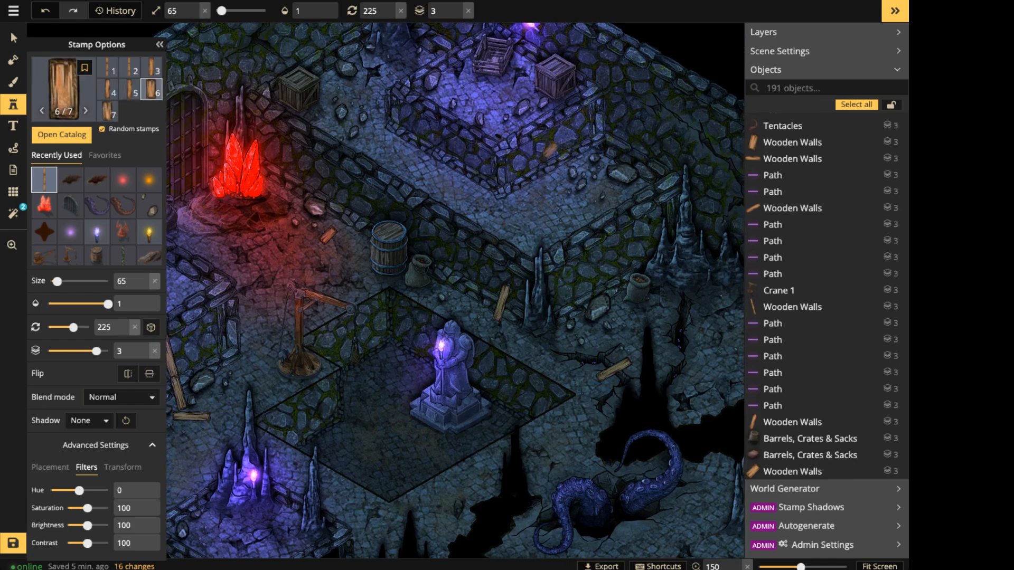
key("Right")
key("Right")
key("space")
left_click_drag(381, 169, 686, 155)
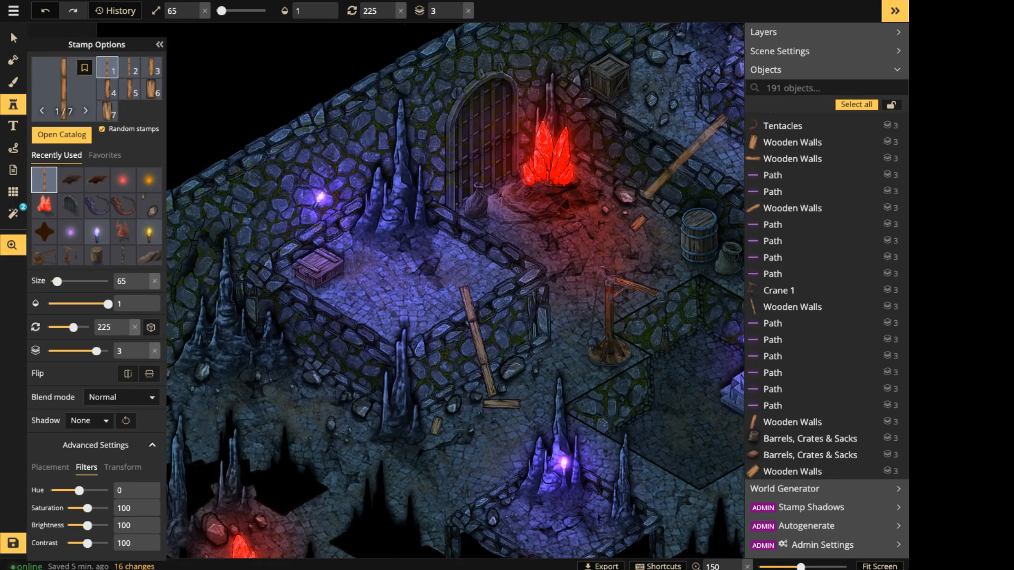
left_click_drag(500, 199, 372, 278)
scroll(540, 112, "down", 4, "shift")
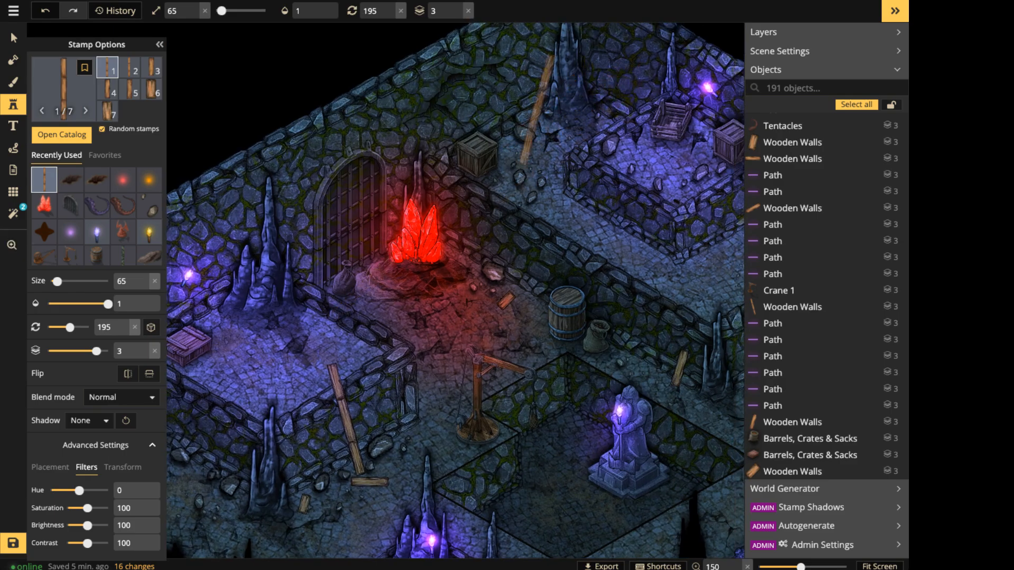
scroll(501, 112, "up", 1, "shift")
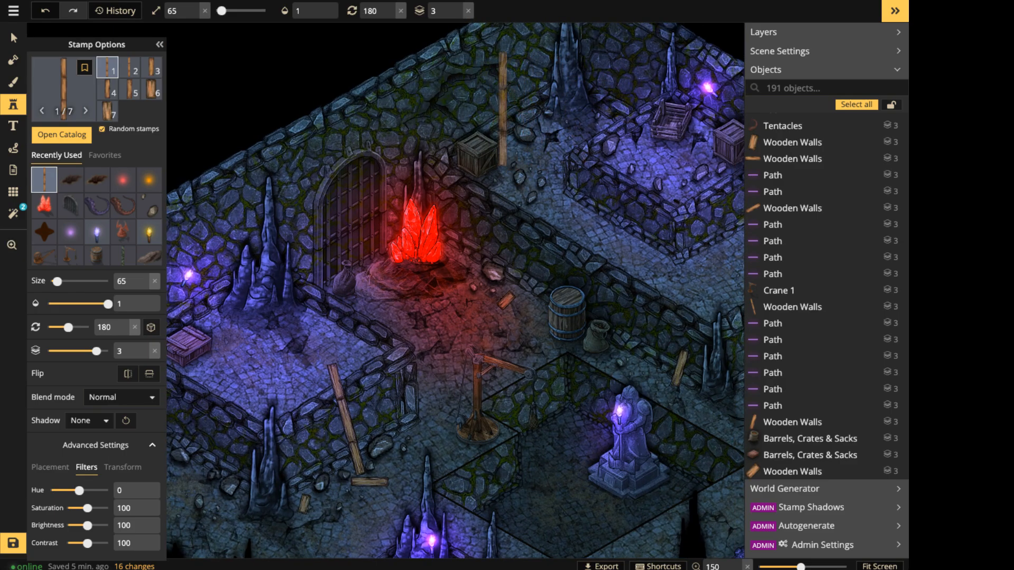
key("space")
left_click_drag(647, 200, 476, 200)
scroll(602, 206, "up", 1, "shift")
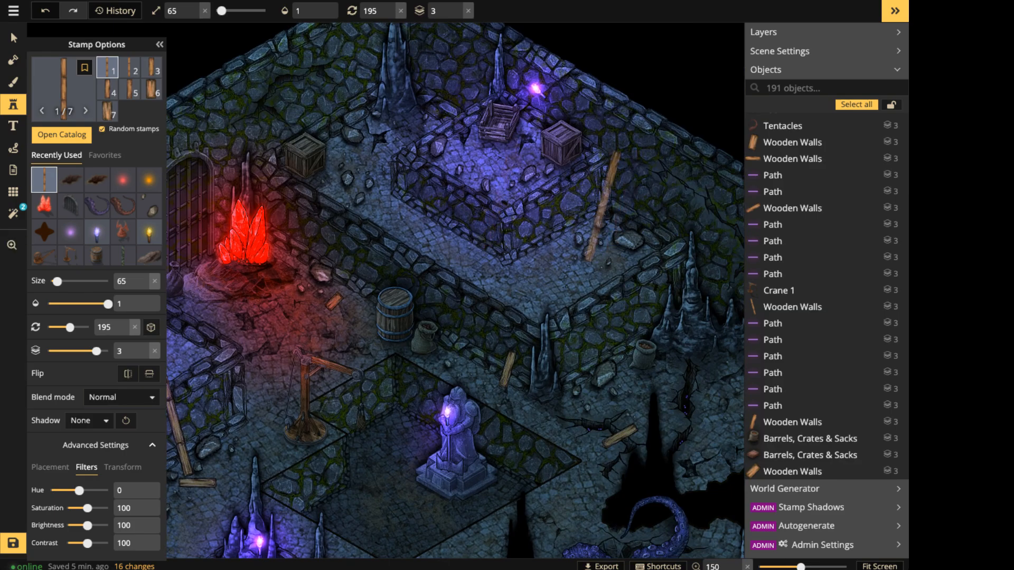
left_click(615, 207)
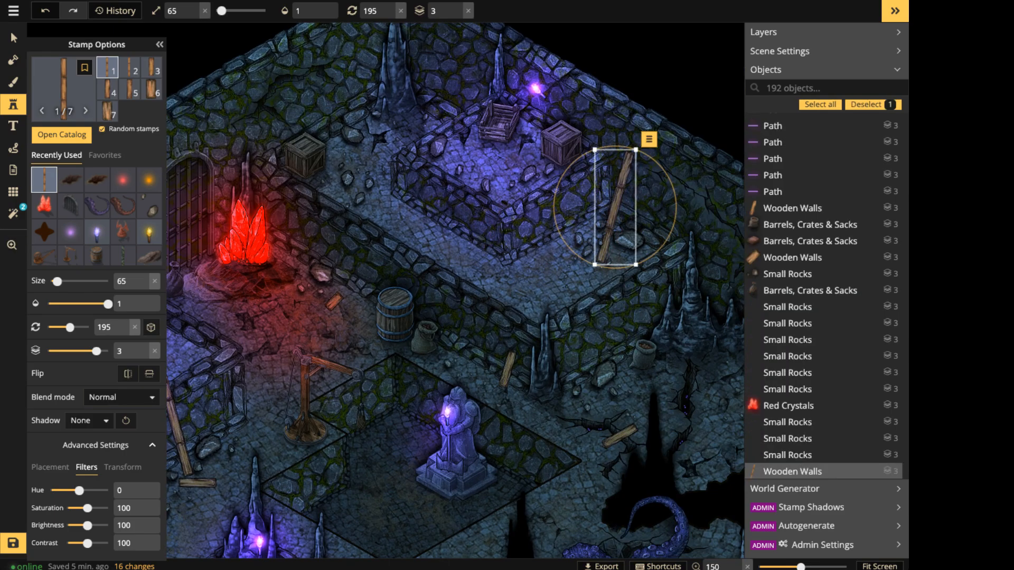
left_click_drag(615, 207, 612, 207)
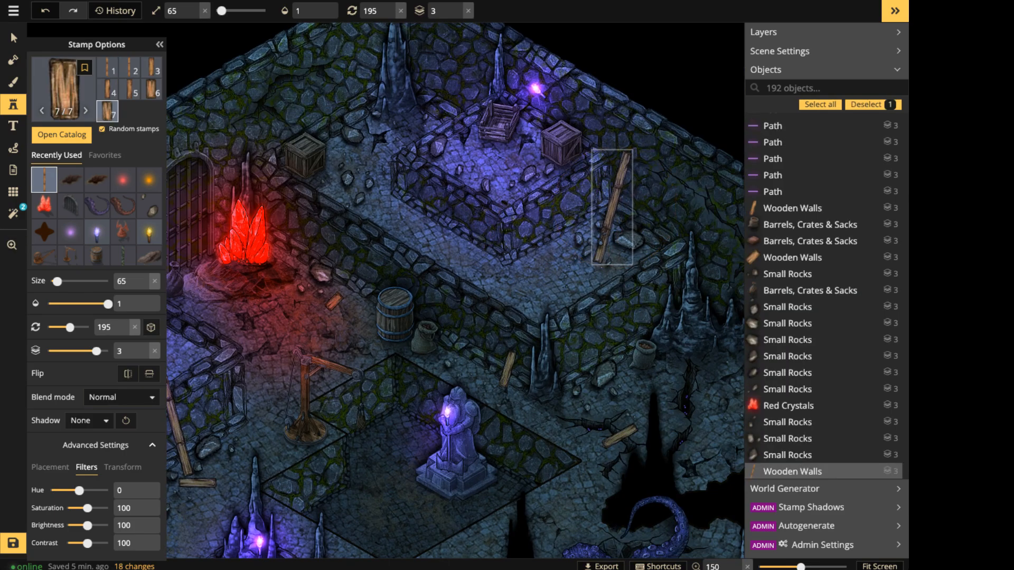
Keep the long plank on layer 3 and lower the small rock overlapping its bottom end to layer 2.
left_click(457, 7)
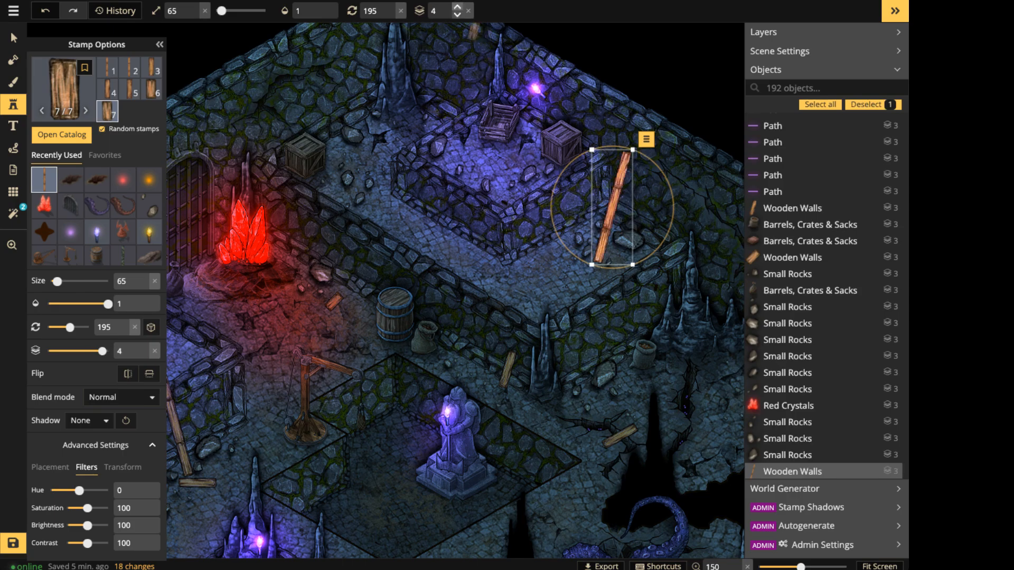
left_click(457, 15)
scroll(607, 245, "up", 5)
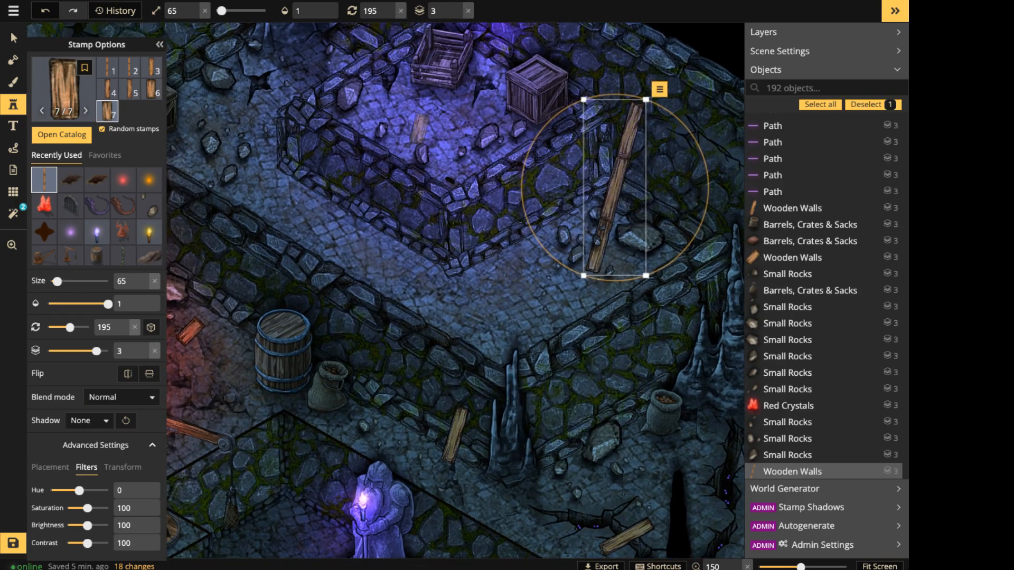
left_click(14, 39)
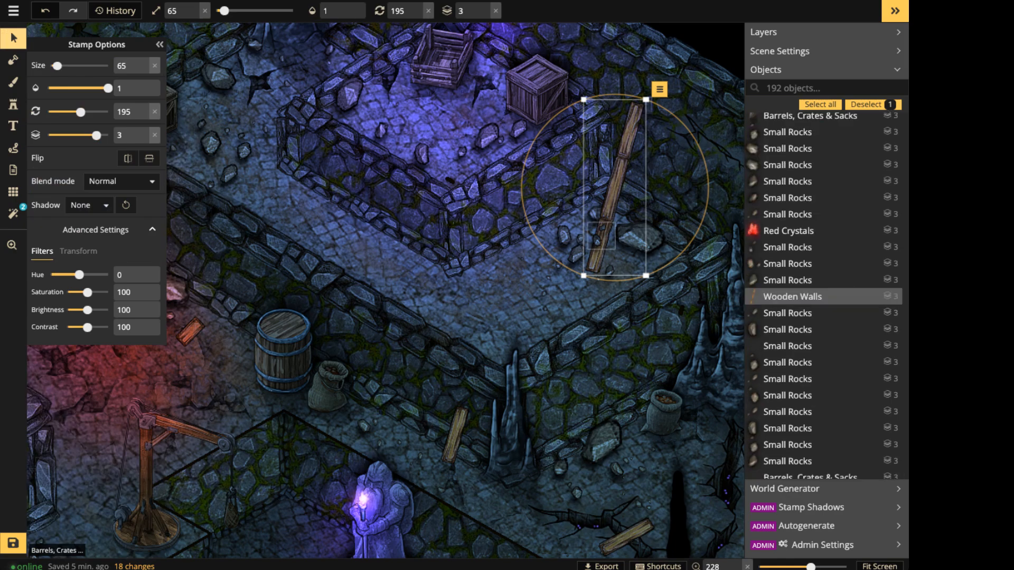
left_click(601, 236)
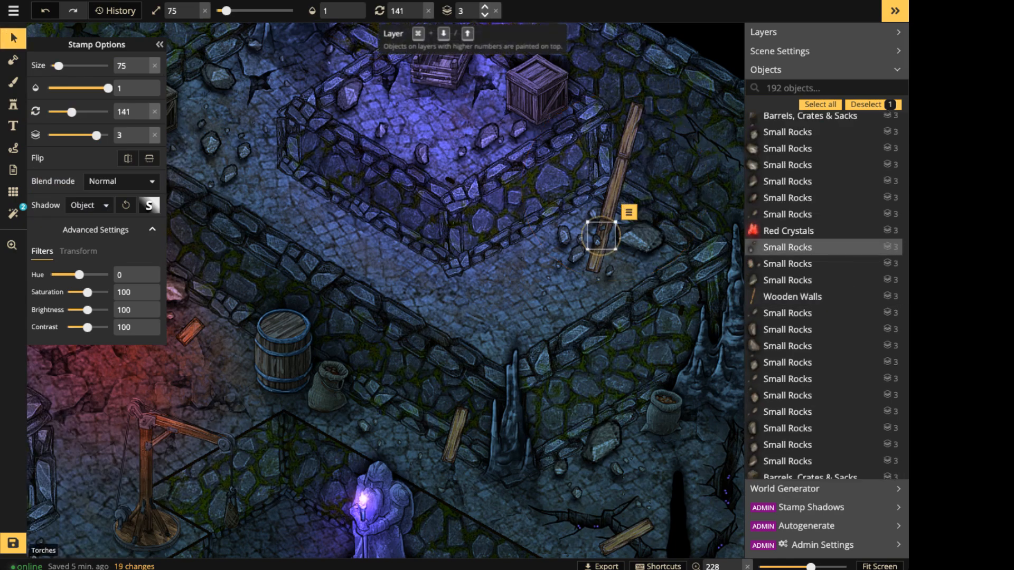
left_click(485, 15)
left_click(538, 232)
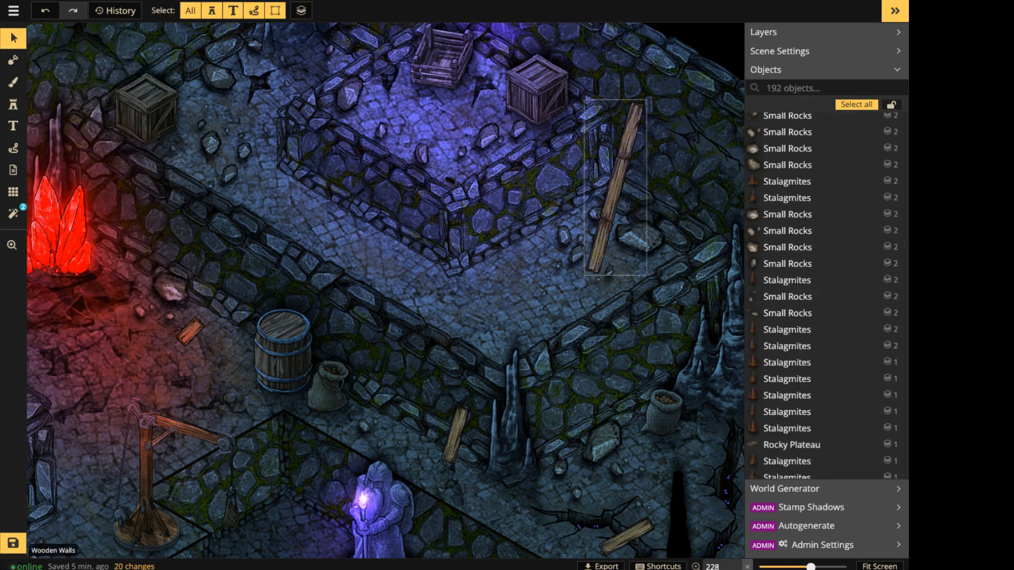
Place small plank variant 6, rotated 96, on the floor between the crate platform and the long leaning plank.
left_click(612, 196)
left_click(14, 105)
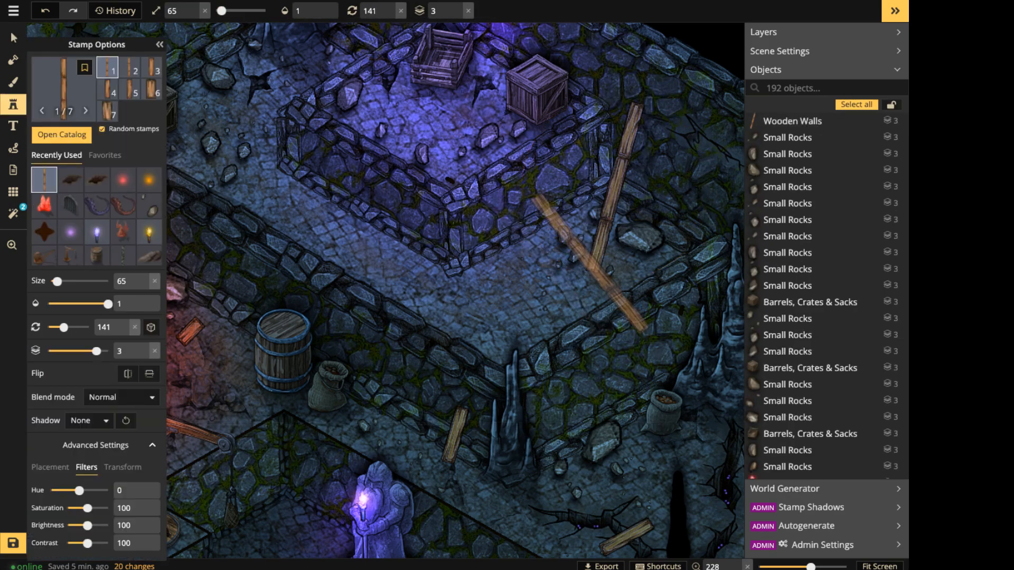
key("Left")
key("Left")
scroll(539, 260, "down", 5, "alt")
scroll(531, 258, "up", 2, "alt")
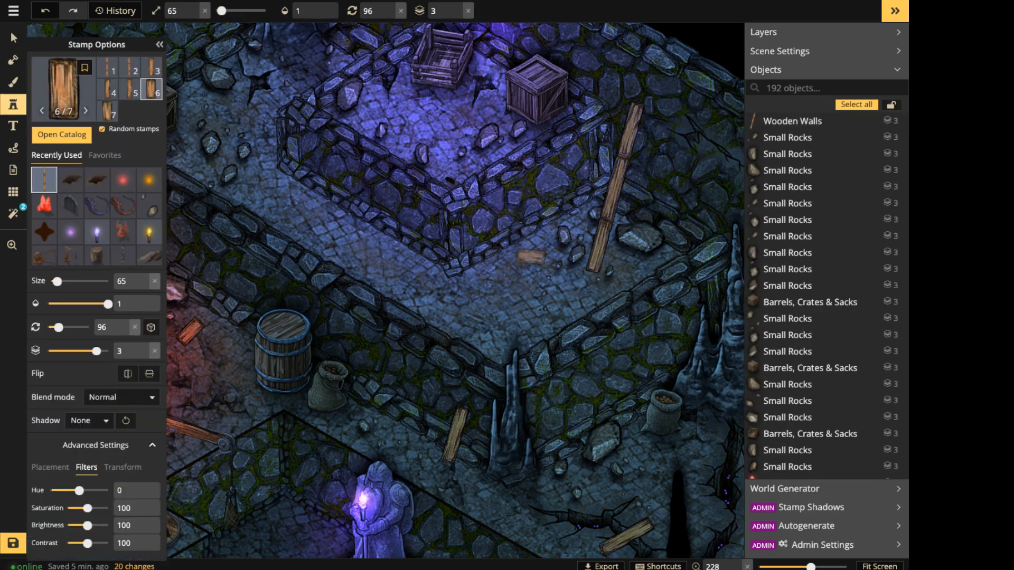
left_click(530, 258)
scroll(473, 267, "down", 5)
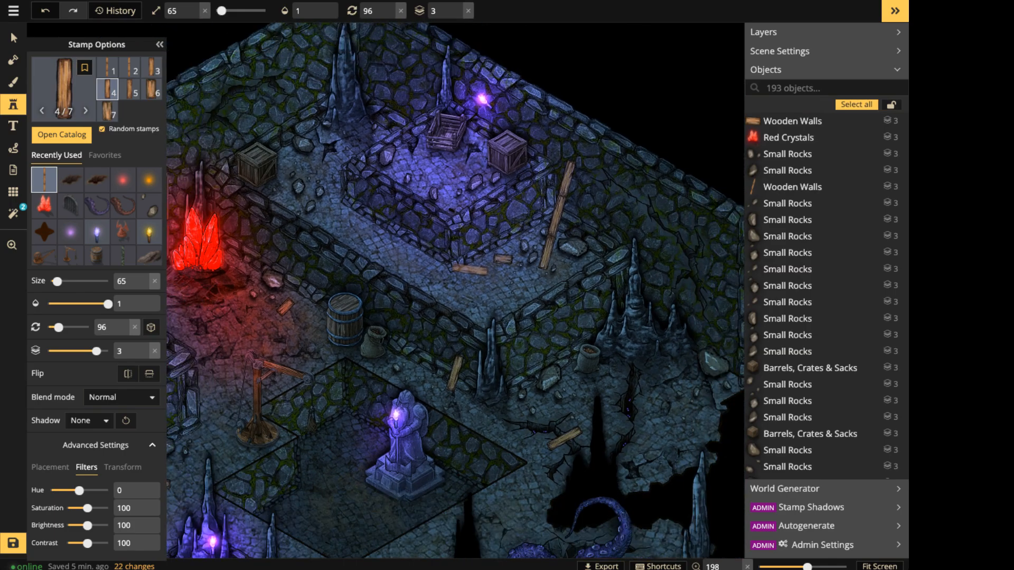
Place plank variant 4 at size 35, rotated 126, on the floor below the long plank leaning on the left platform.
middle_click_drag(471, 269, 617, 217)
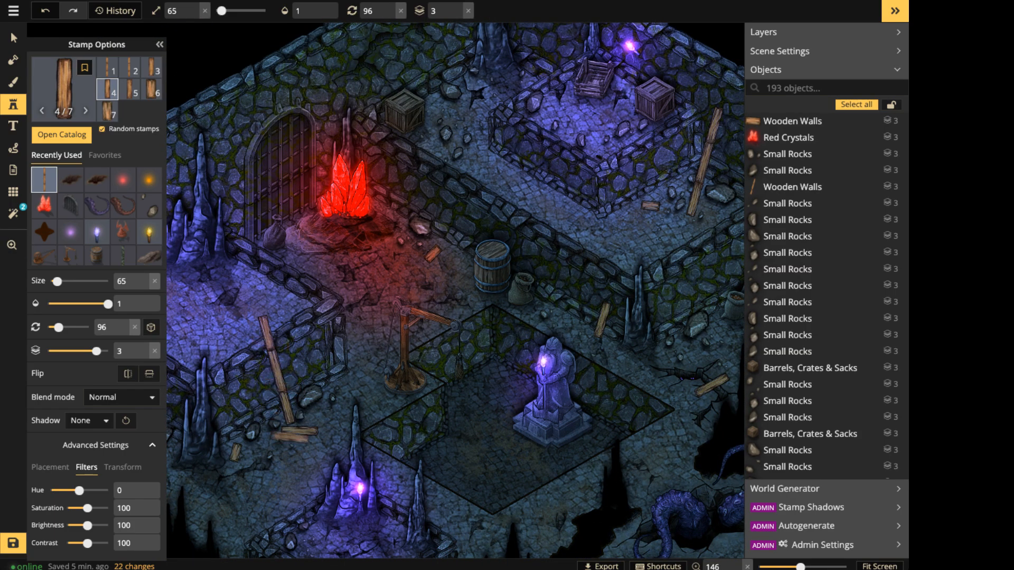
scroll(283, 448, "down", 2, "ctrl")
scroll(279, 445, "up", 3, "shift")
scroll(278, 445, "down", 1, "ctrl")
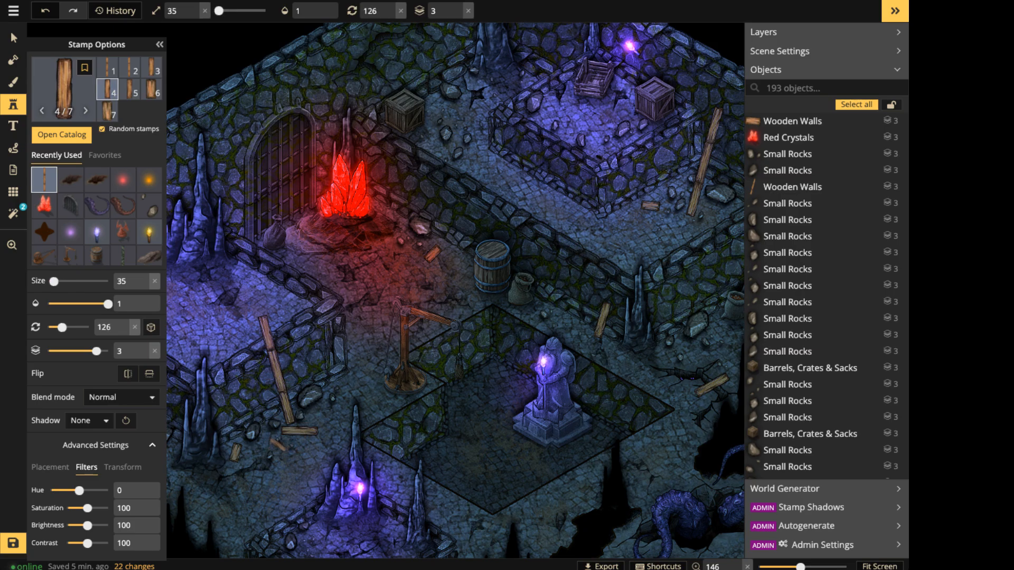
left_click(278, 444)
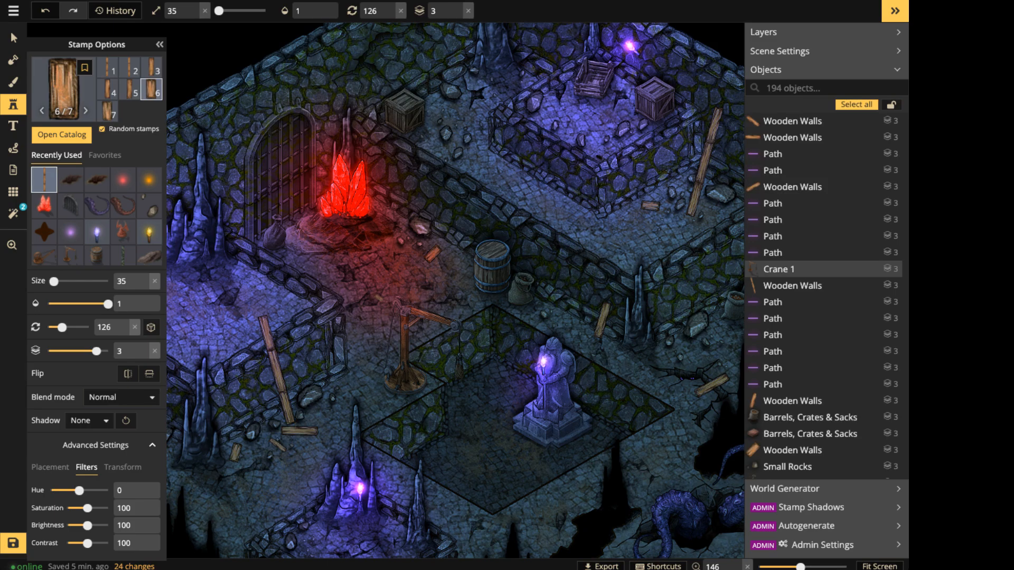
Place plank variant 6 at size 35, rotated 66, on the floor between the statue pit and the stalagmite by the back wall.
key("space")
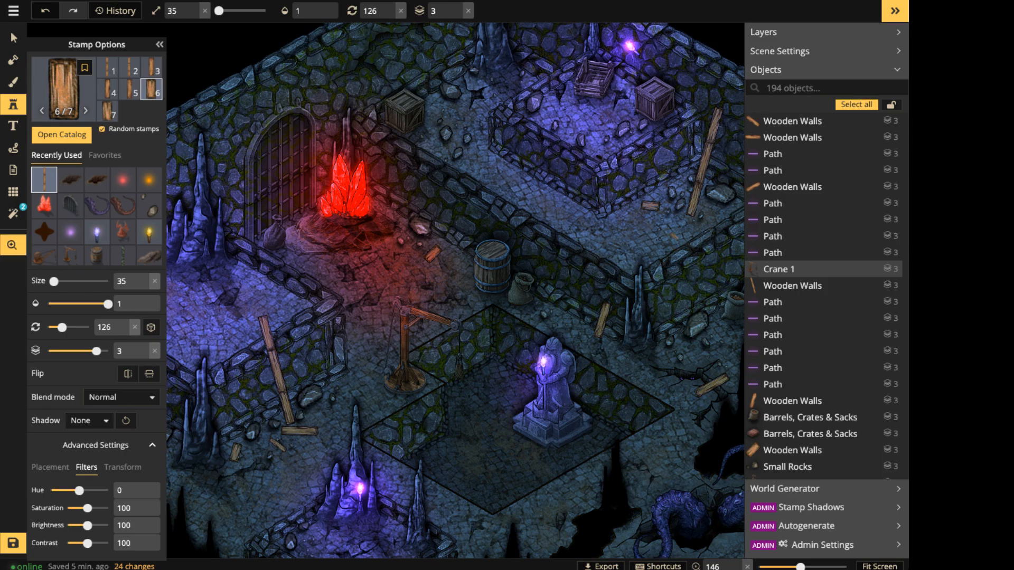
left_click_drag(690, 249, 539, 138)
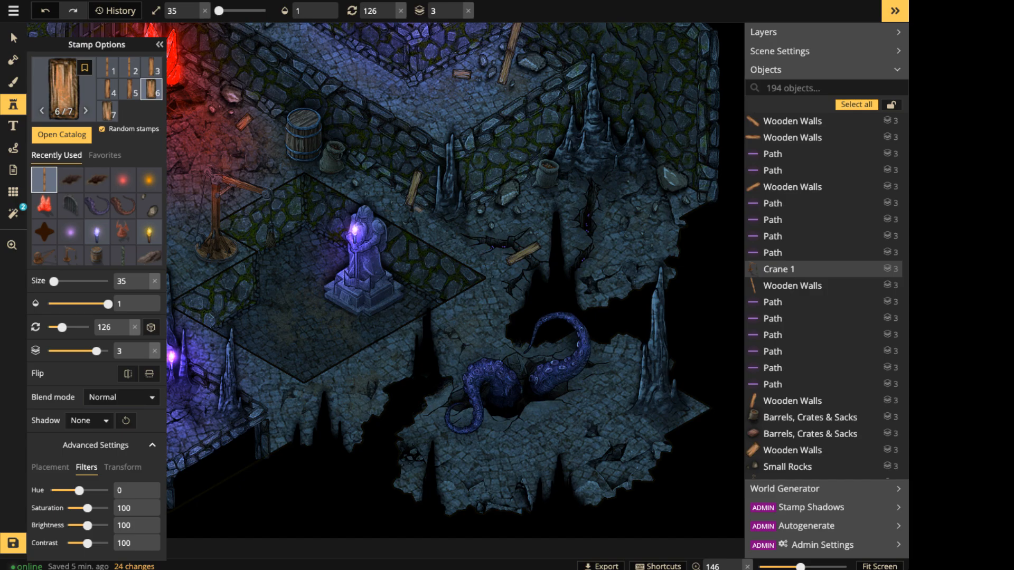
scroll(419, 217, "down", 4, "ctrl")
left_click(419, 218)
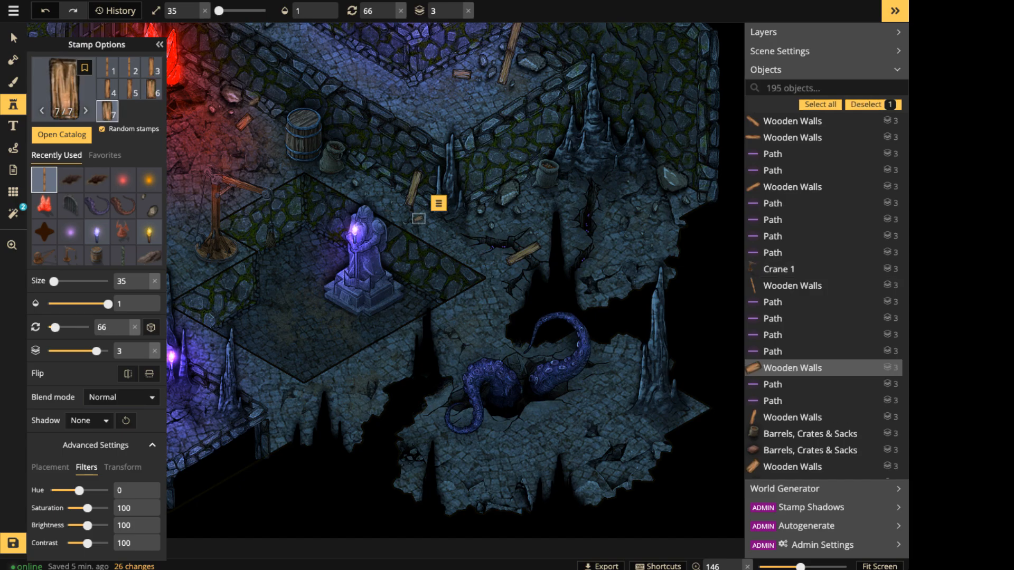
Place thin plank variant 1 at size 35, rotated 216, against the wall between the sack and the upright plank.
scroll(391, 203, "up", 3)
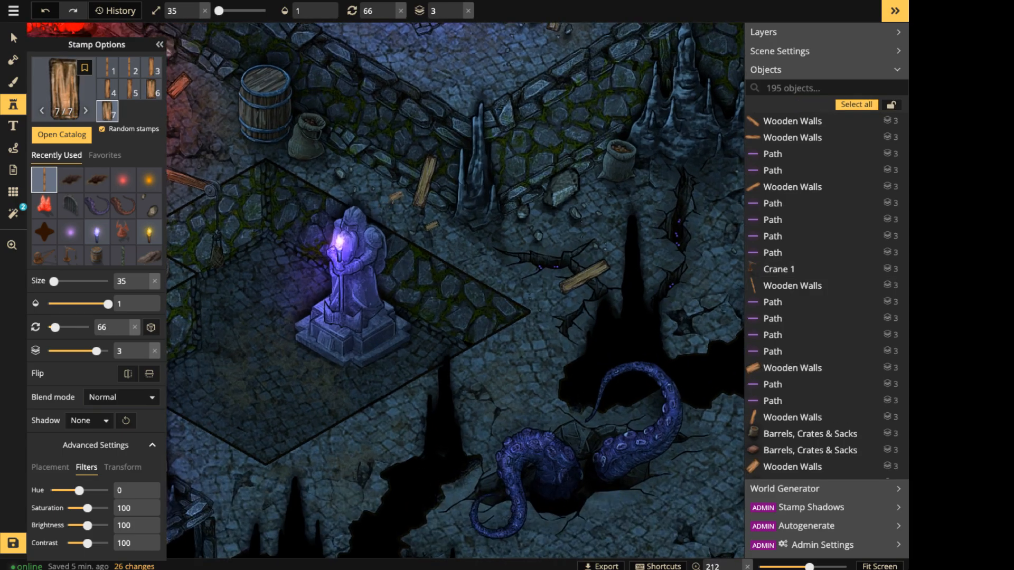
scroll(391, 180, "up", 7, "ctrl")
scroll(391, 180, "up", 3, "ctrl")
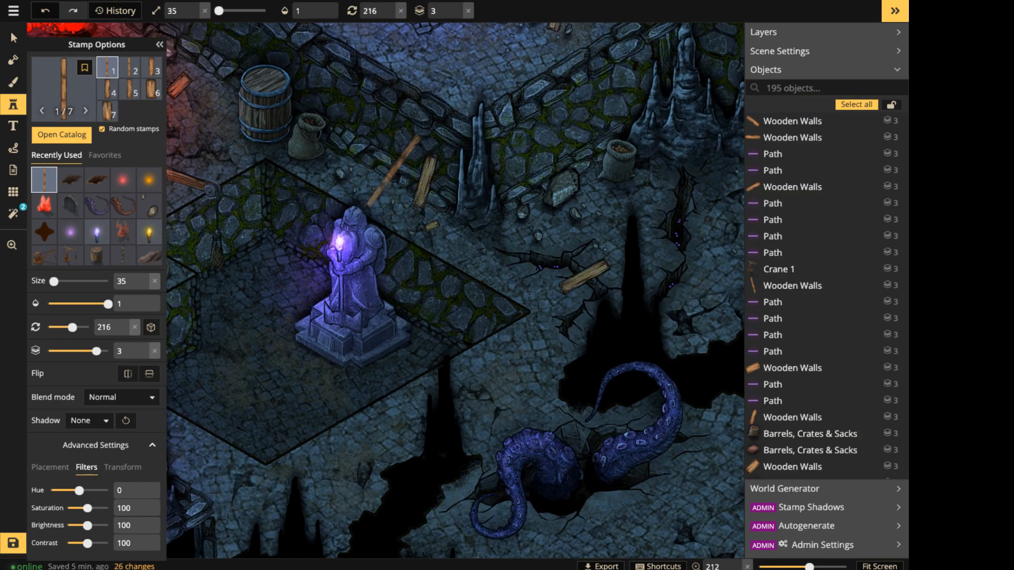
left_click(400, 170)
key("Escape")
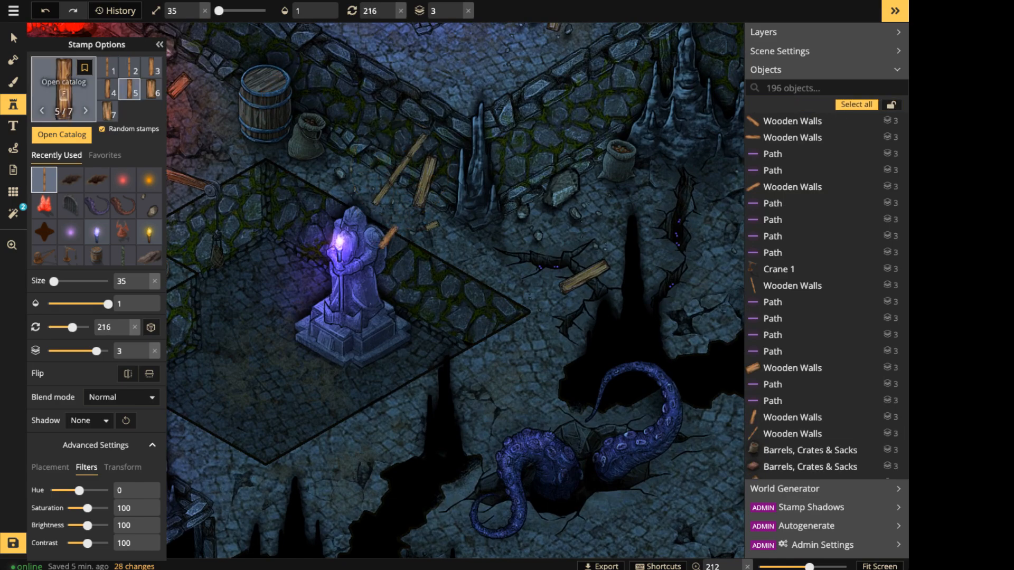
Slightly lower the brightness of the two planks leaning on the wall behind the statue pit.
left_click(14, 38)
left_click(399, 170)
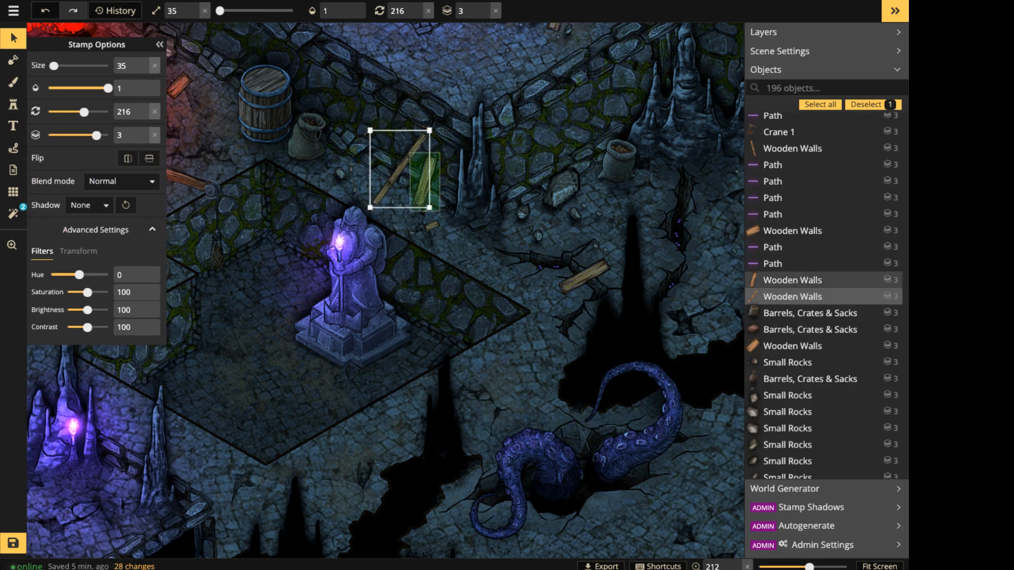
left_click(425, 182, "shift")
left_click_drag(88, 310, 84, 310)
key("Escape")
Slightly lower the brightness of the plank lying by the floor crack, between the statue pit and the chasm.
scroll(365, 244, "down", 3)
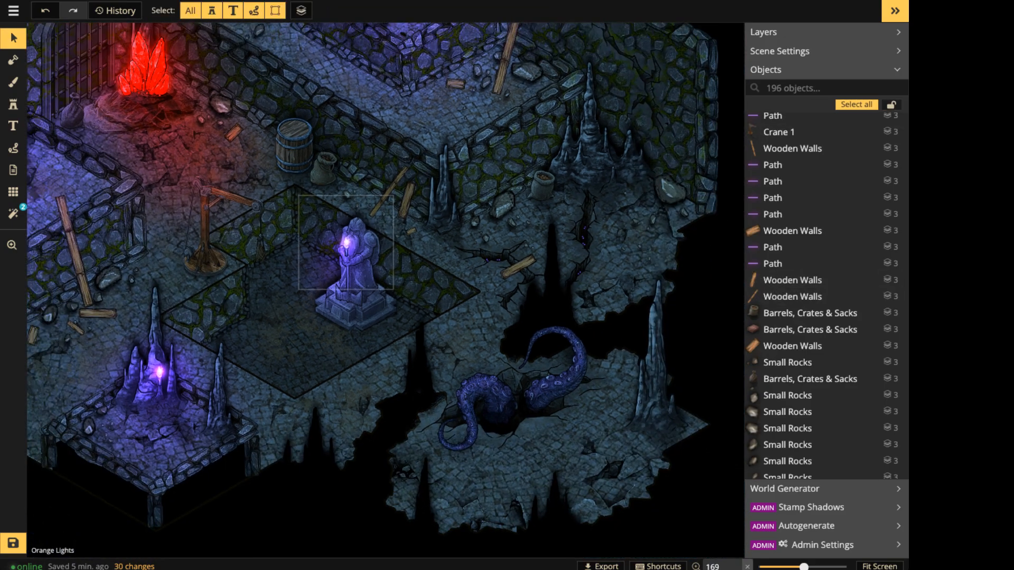
key("space")
left_click_drag(365, 245, 545, 245)
left_click(256, 248)
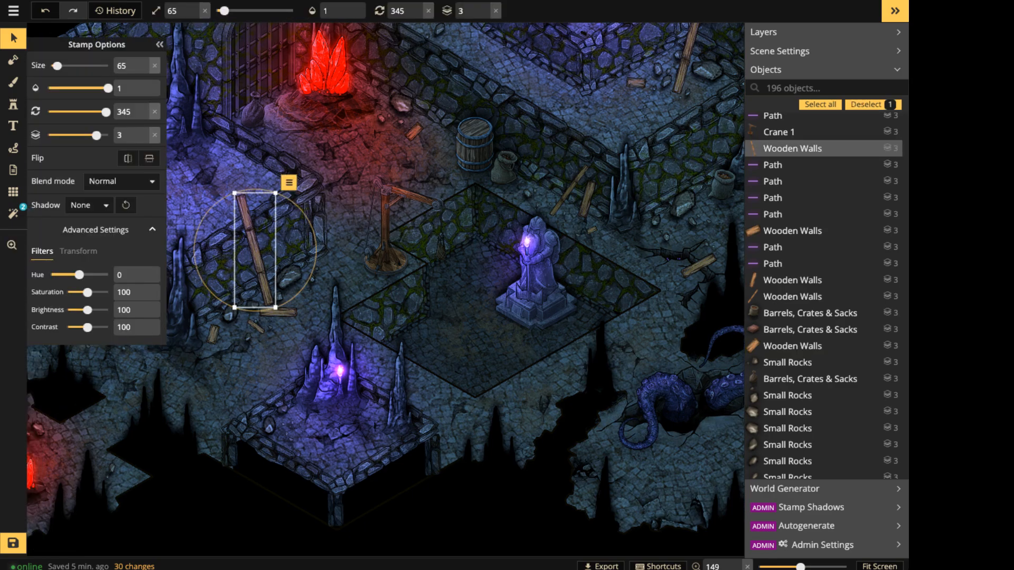
scroll(335, 268, "down", 2)
key("Escape")
scroll(467, 195, "down", 2)
key("space")
left_click_drag(470, 190, 439, 239)
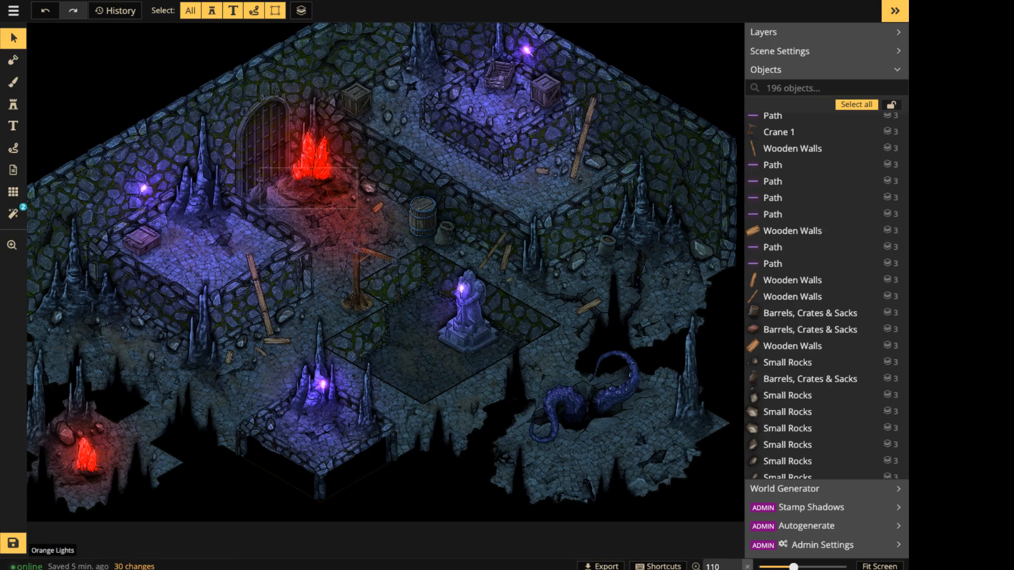
left_click(588, 306)
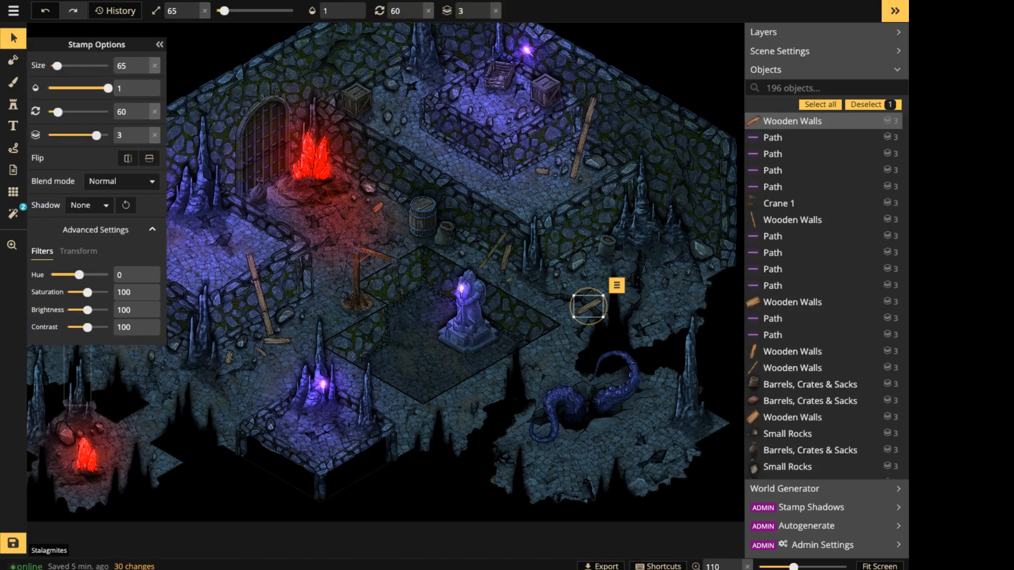
left_click_drag(88, 310, 83, 310)
key("Escape")
Set the brightness to 87 for the long leaning plank, the three small planks below it and the light over the front platform.
left_click(261, 303)
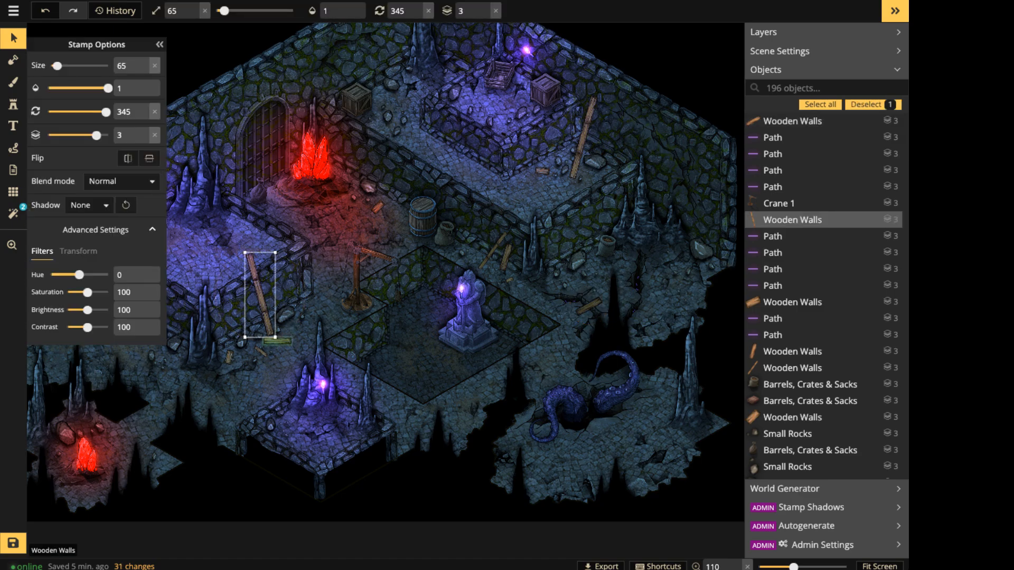
left_click(277, 341, "shift")
left_click(262, 351, "shift")
left_click(261, 351, "shift")
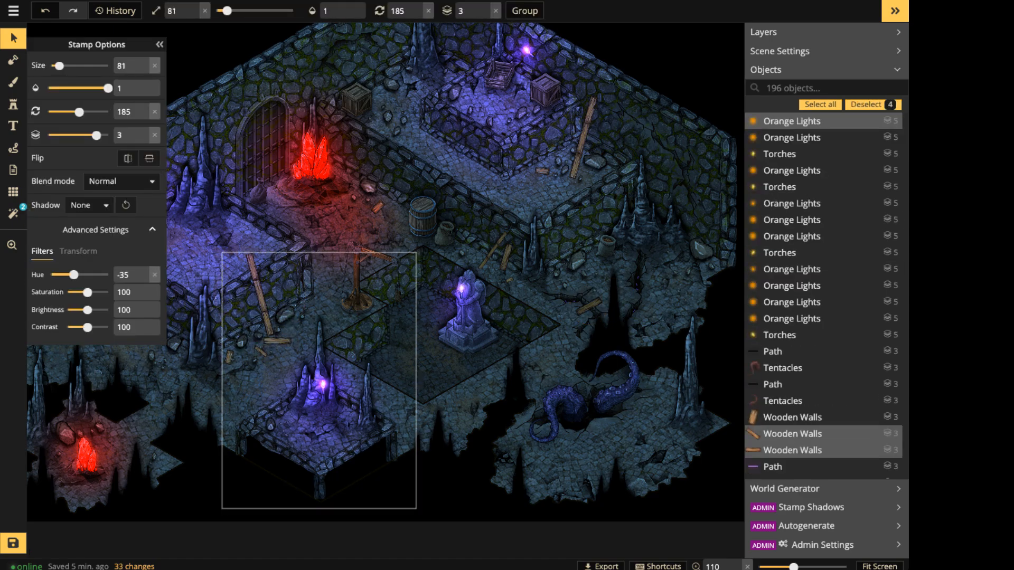
left_click(262, 351, "shift")
left_click(261, 352, "shift")
left_click(228, 357, "shift")
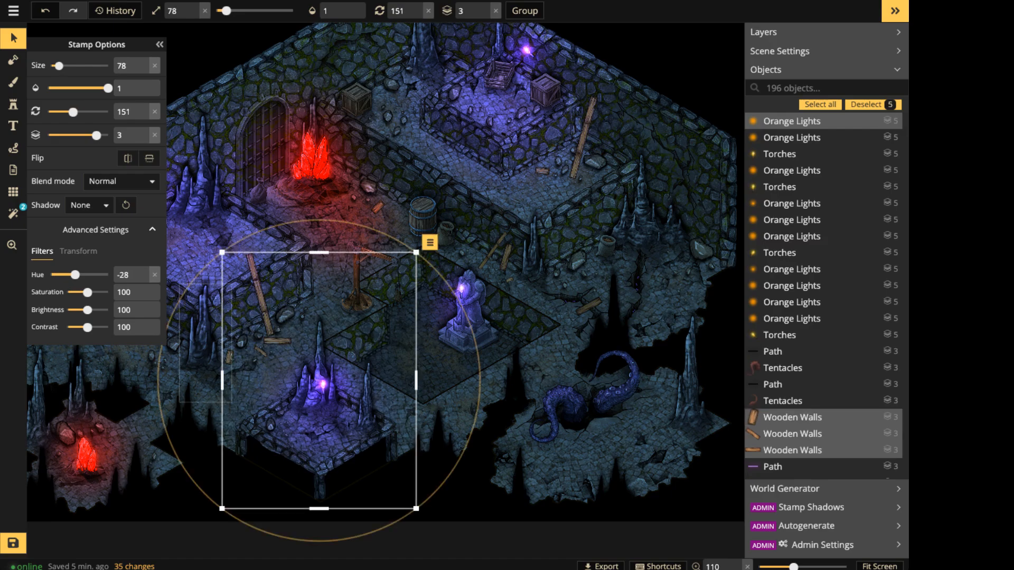
left_click_drag(87, 310, 85, 310)
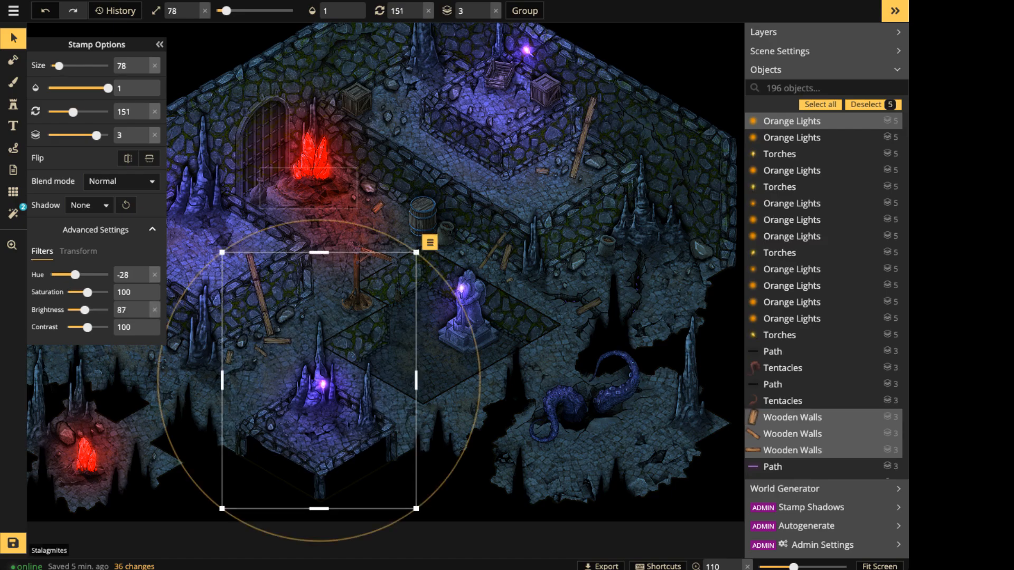
key("Escape")
Examine the whole dungeon and the area around the crane and statue pit for overall balance.
scroll(300, 150, "down", 3)
middle_click_drag(300, 150, 345, 209)
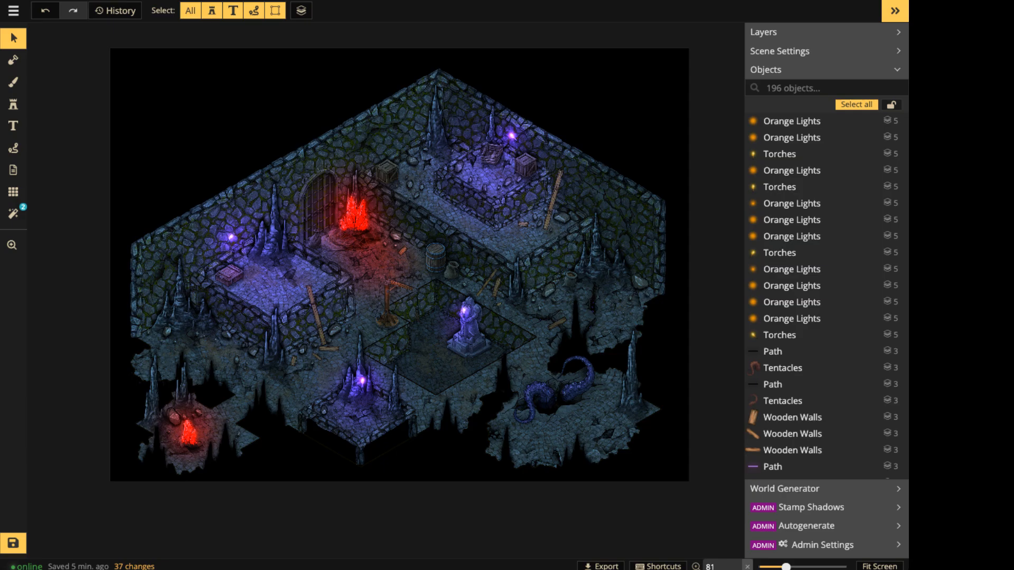
scroll(431, 346, "up", 4)
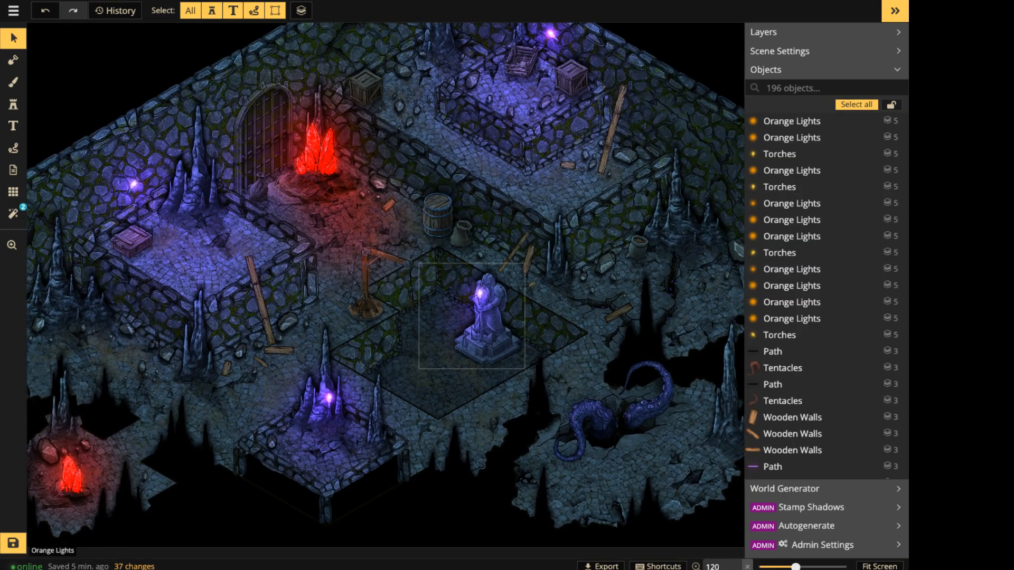
scroll(432, 344, "up", 7)
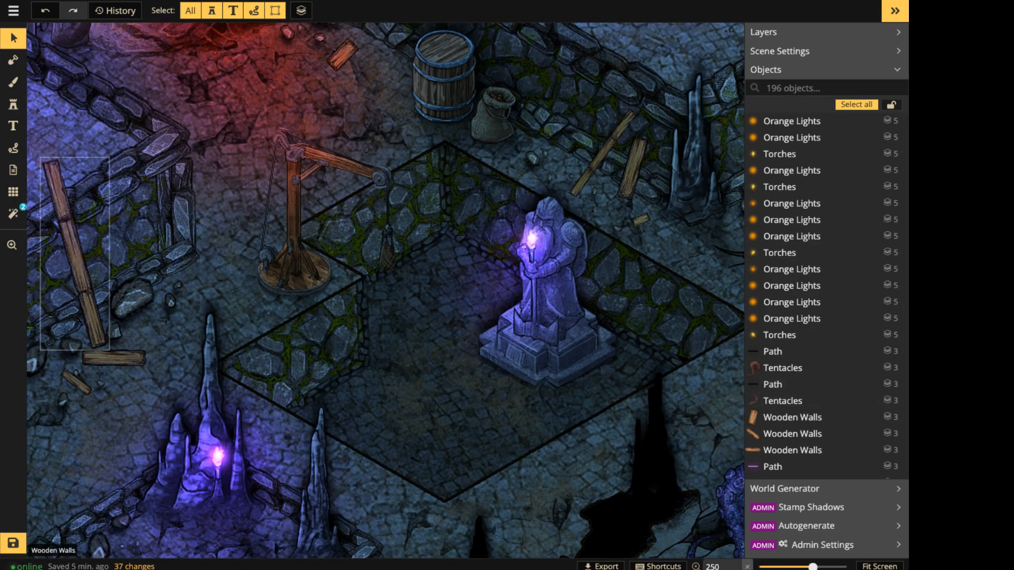
key("z")
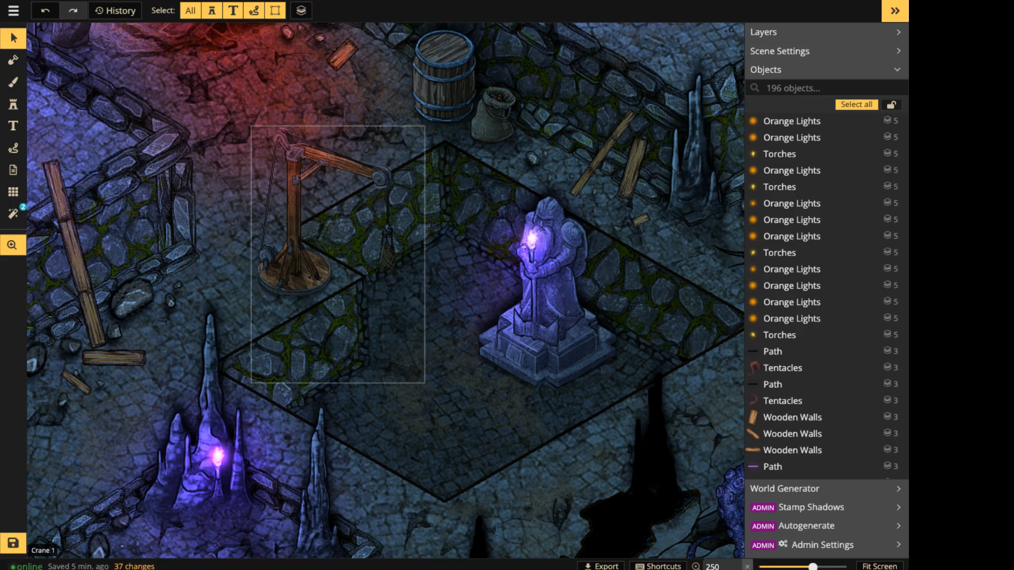
left_click_drag(367, 328, 364, 237)
key("space")
left_click_drag(493, 257, 321, 361)
scroll(361, 243, "down", 3)
key("space")
scroll(652, 270, "down", 5)
key("space")
left_click_drag(436, 224, 444, 287)
left_click_drag(604, 314, 588, 235)
scroll(300, 320, "down", 2)
left_click_drag(300, 319, 314, 348)
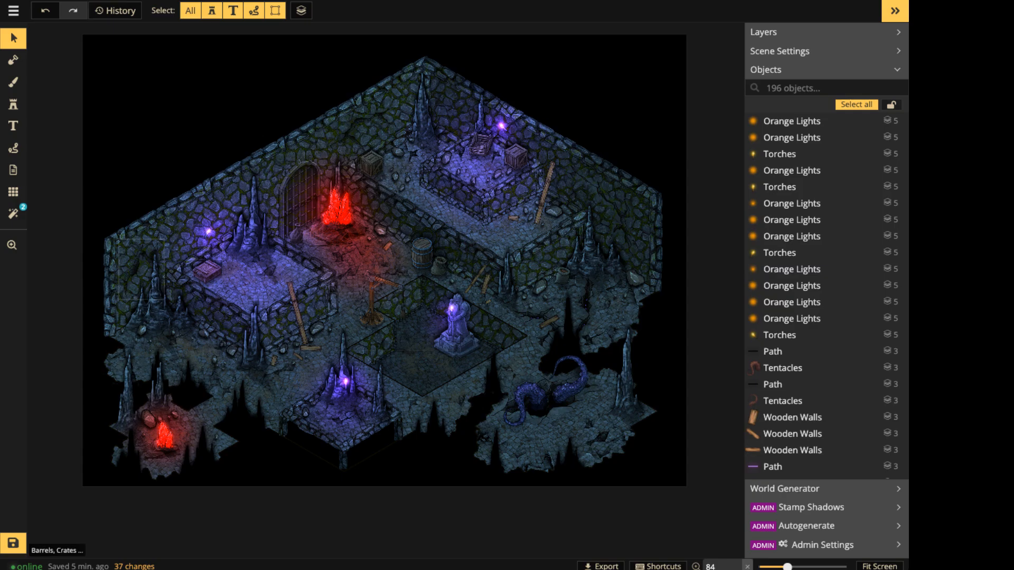
Select the three chasm cracks on the back walls together and raise their contrast to the maximum.
left_click(142, 270)
scroll(314, 203, "up", 2)
left_click(367, 118, "shift")
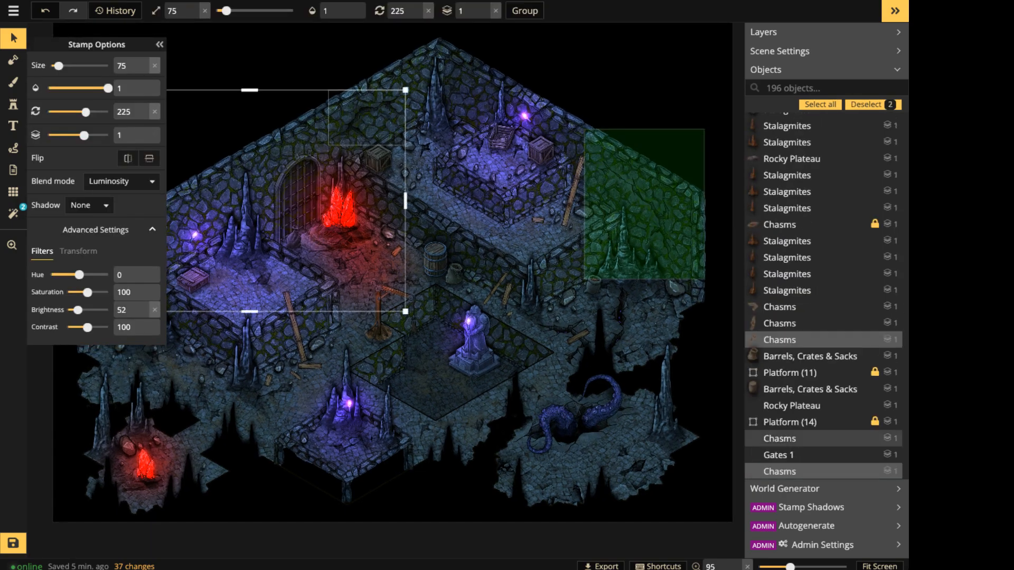
left_click(644, 204, "shift")
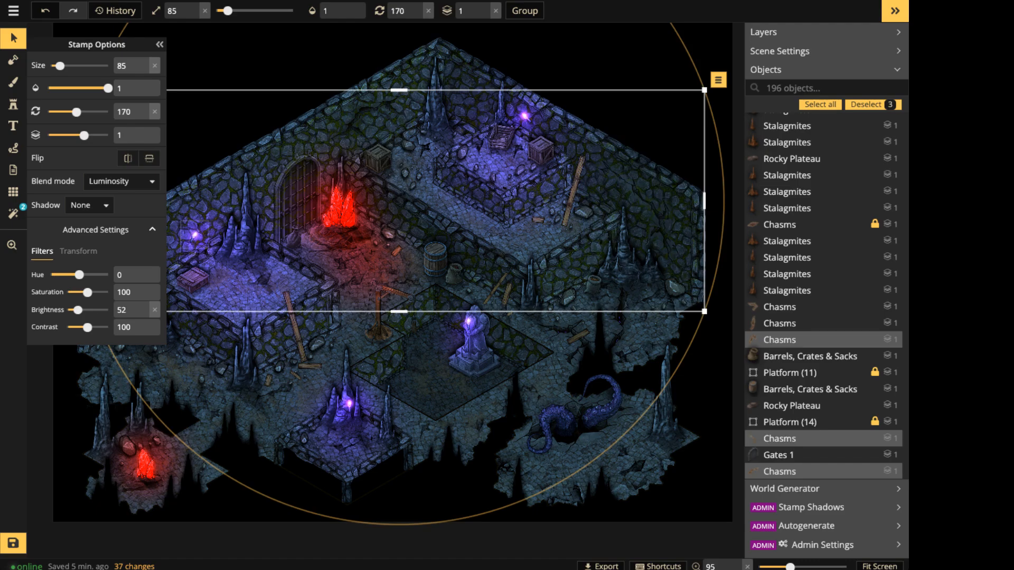
left_click_drag(88, 328, 108, 327)
key("Escape")
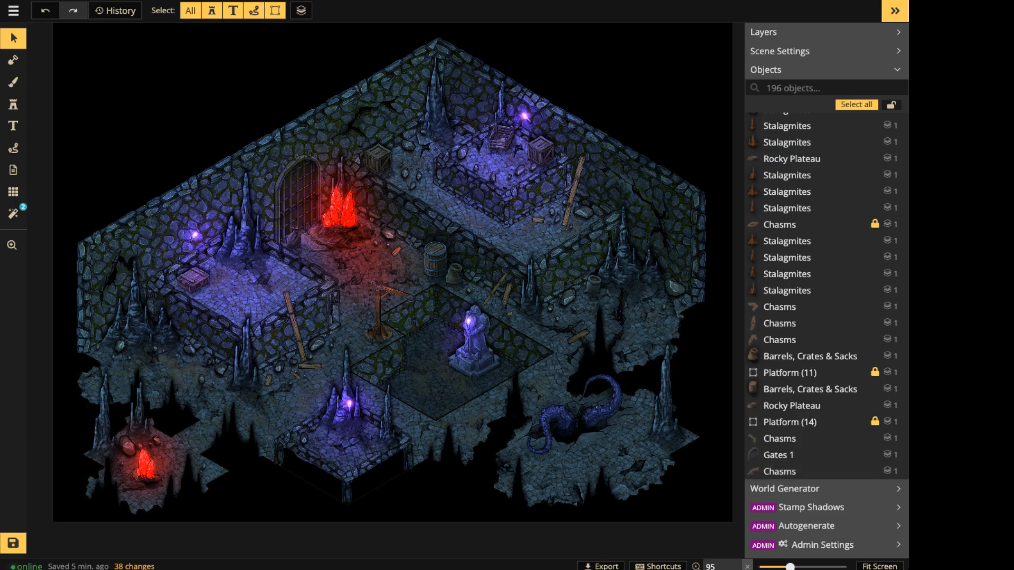
Examine the front stalagmite platform with its overlay light and the ragged floor edges around it.
scroll(346, 401, "up", 2)
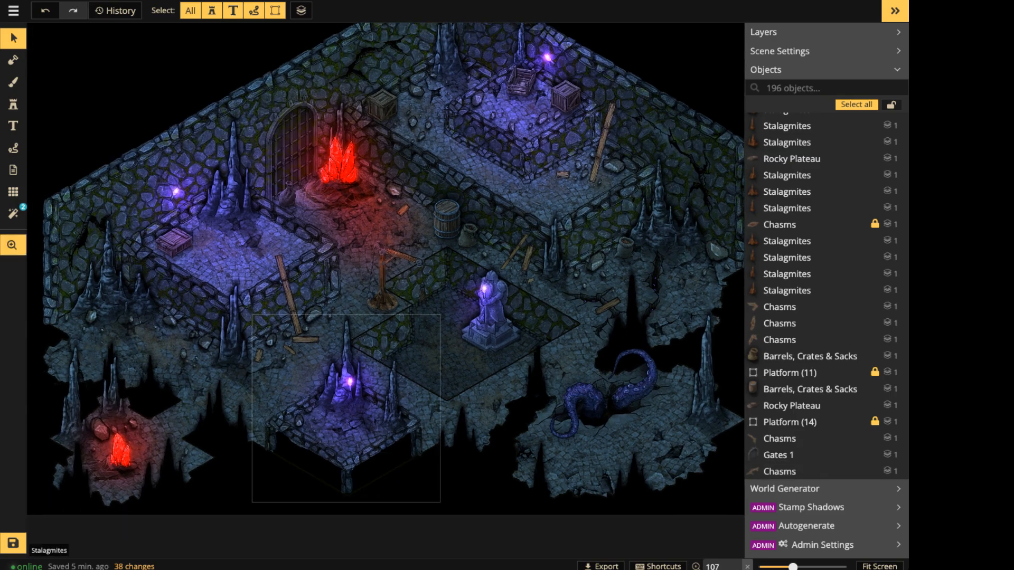
left_click_drag(345, 480, 381, 324)
left_click(380, 326)
scroll(380, 329, "up", 5)
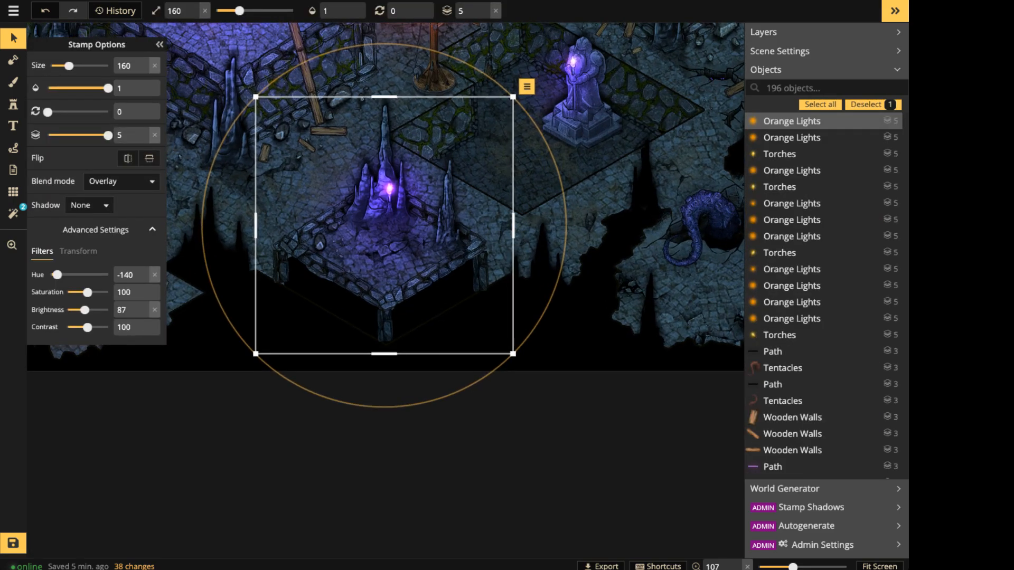
scroll(381, 324, "up", 2)
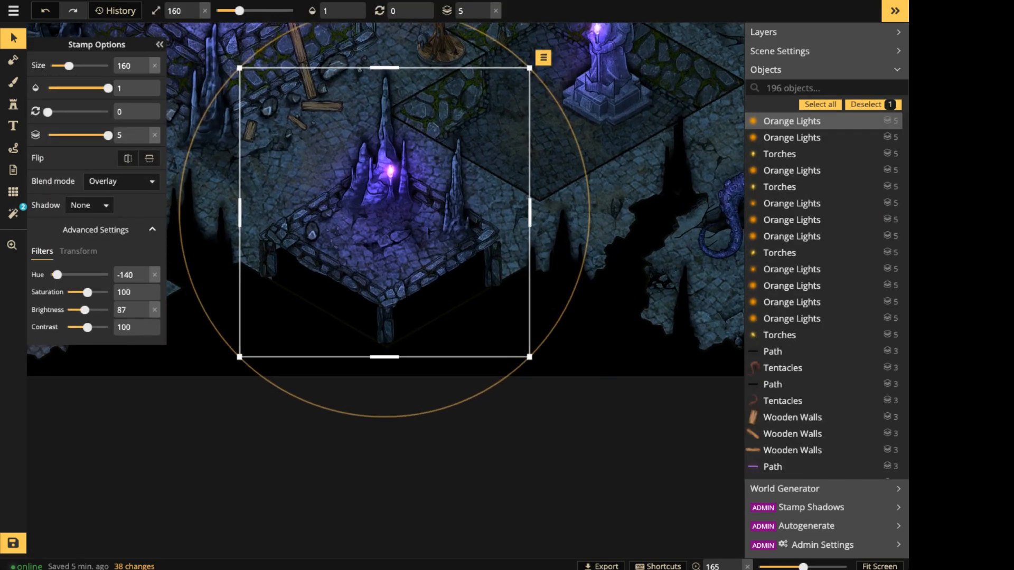
key("Escape")
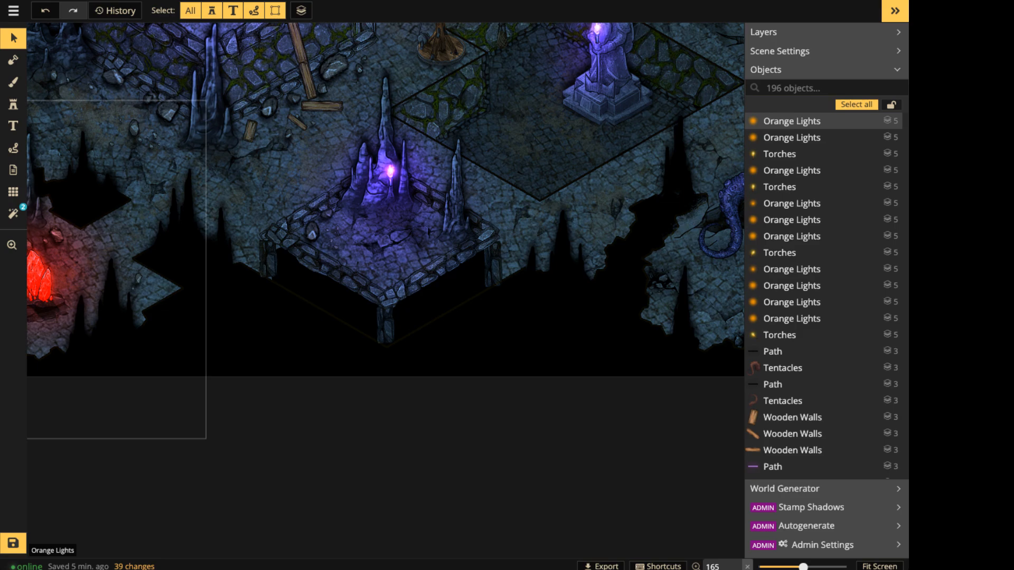
scroll(74, 456, "down", 1)
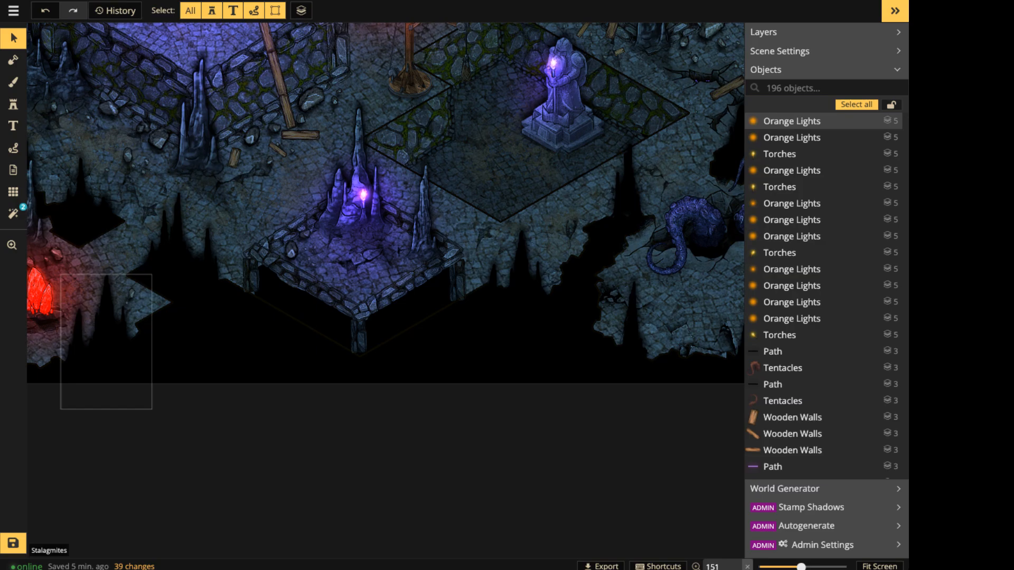
scroll(311, 270, "down", 2)
key("space")
left_click_drag(312, 271, 237, 259)
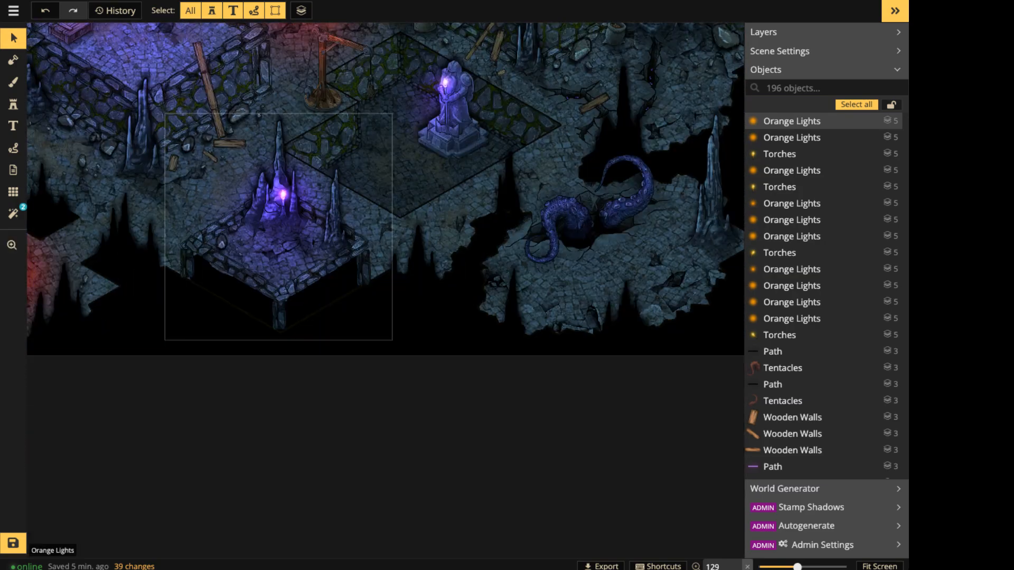
Examine the floor edges and the thin outline beneath the front stalagmite platform up close.
scroll(819, 175, "up", 1)
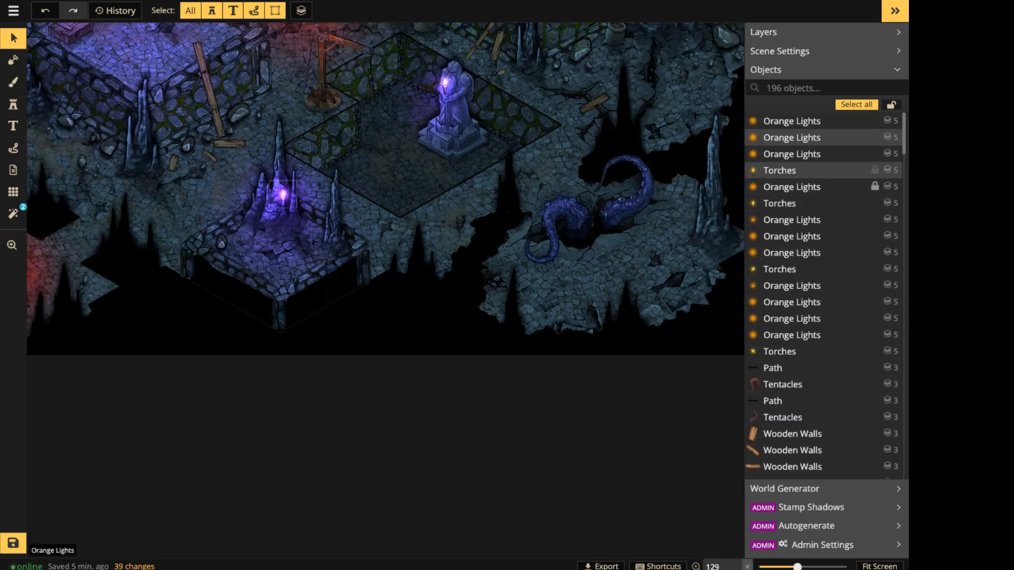
left_click(803, 88)
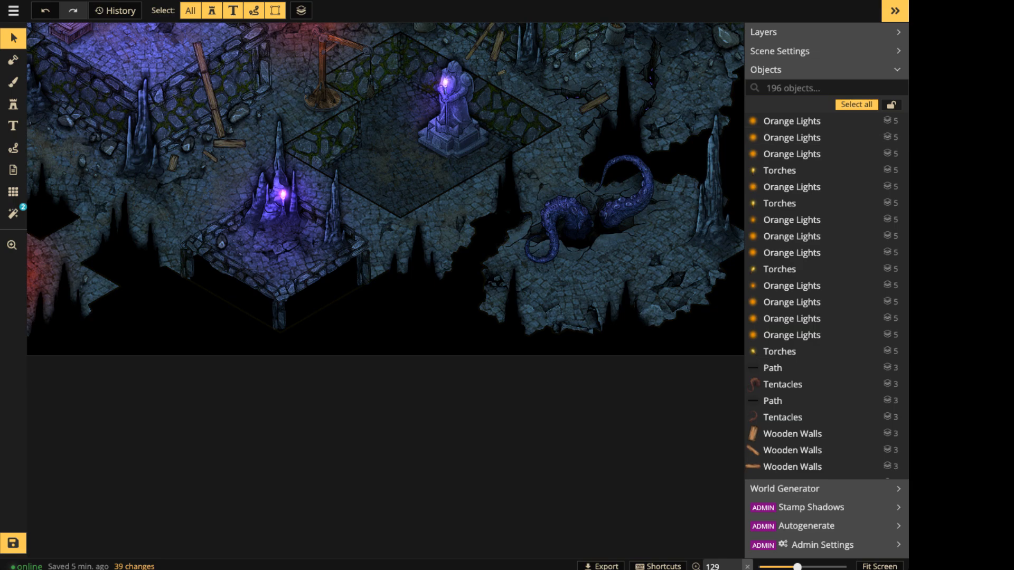
scroll(238, 312, "up", 8)
key("space")
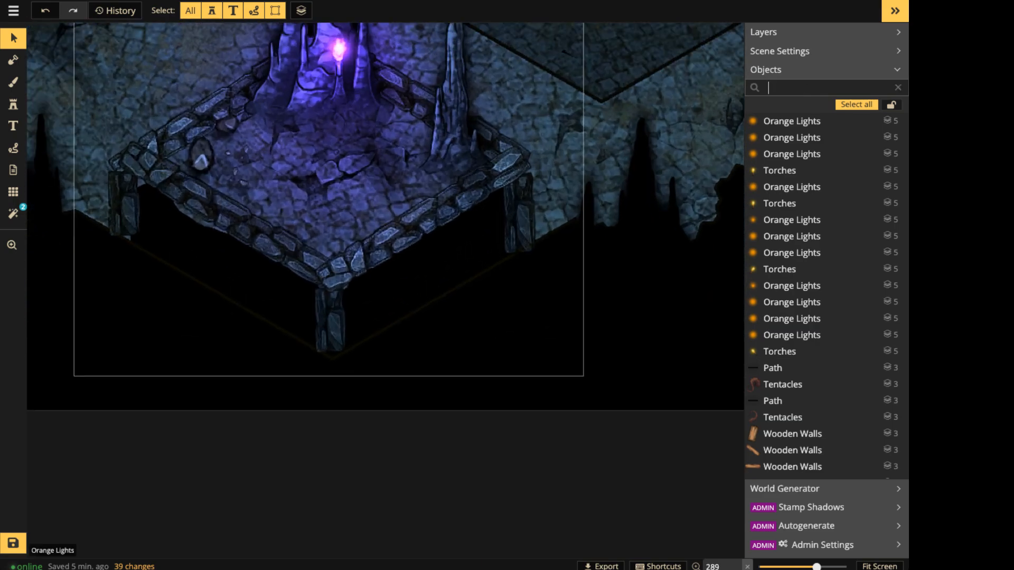
left_click(207, 283)
scroll(208, 283, "up", 1)
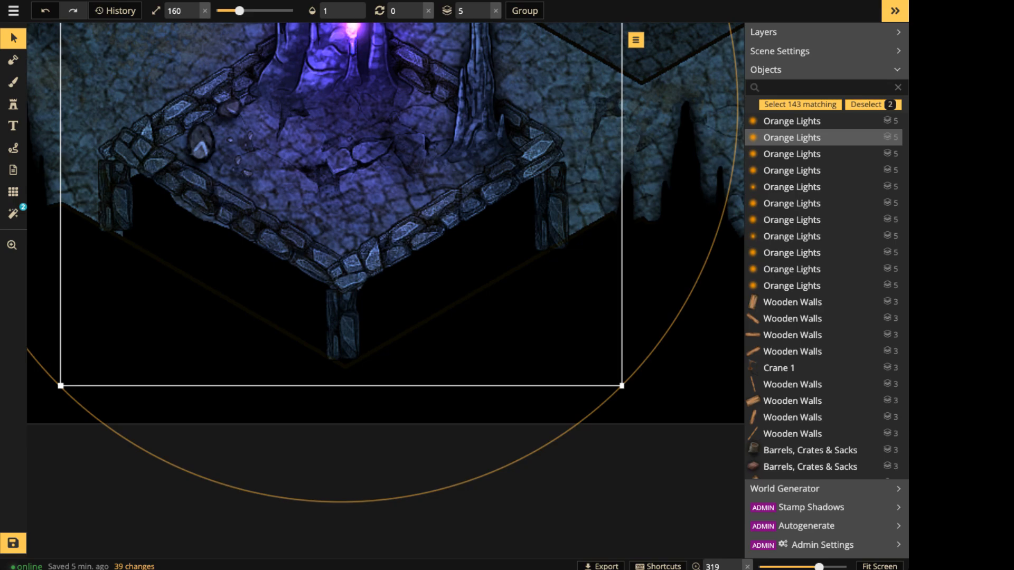
scroll(312, 179, "down", 3)
key("space")
left_click_drag(311, 179, 522, 261)
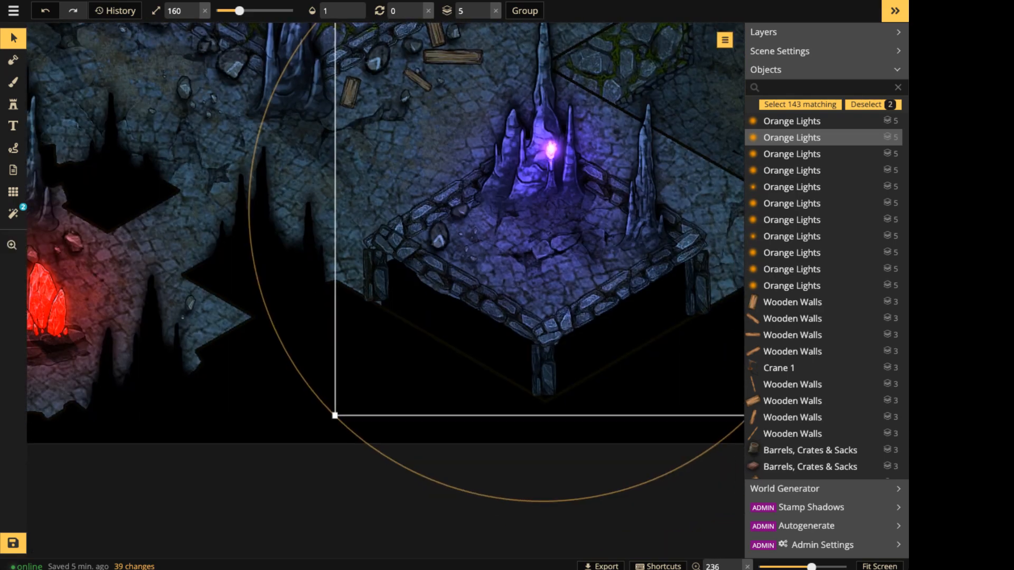
scroll(435, 365, "up", 3)
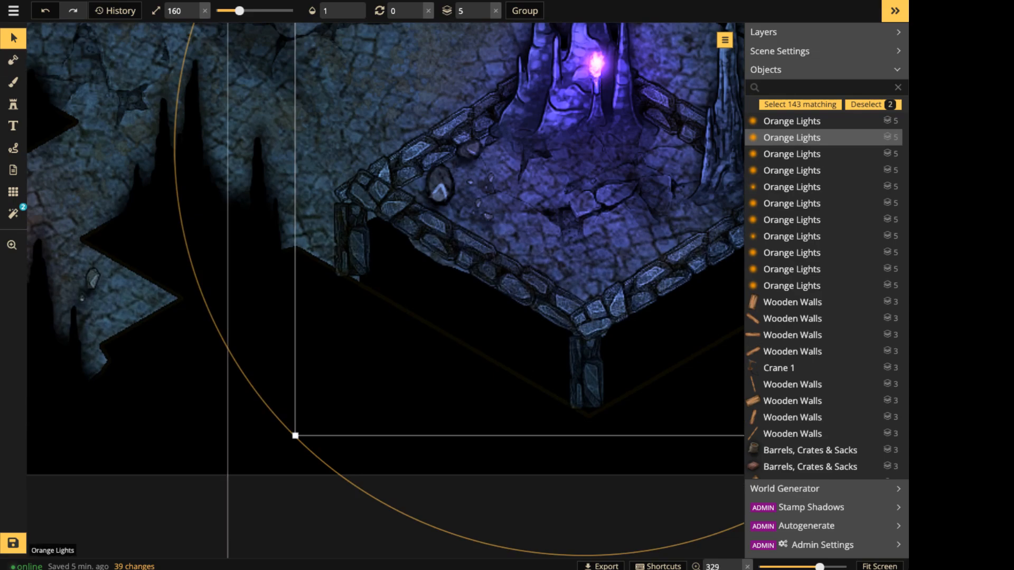
Set the mask's stroke color to black (000000).
left_click(13, 61)
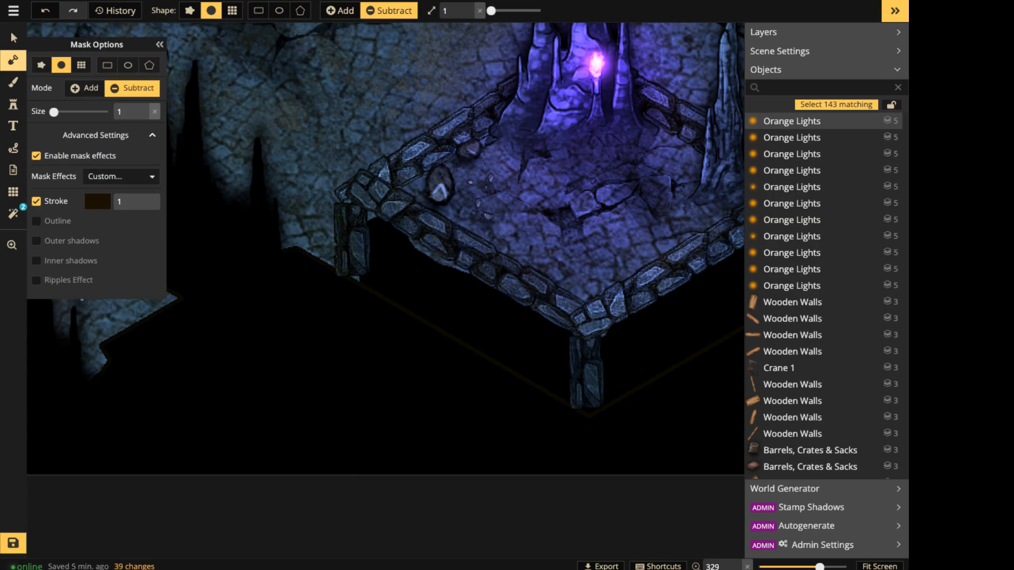
left_click(98, 202)
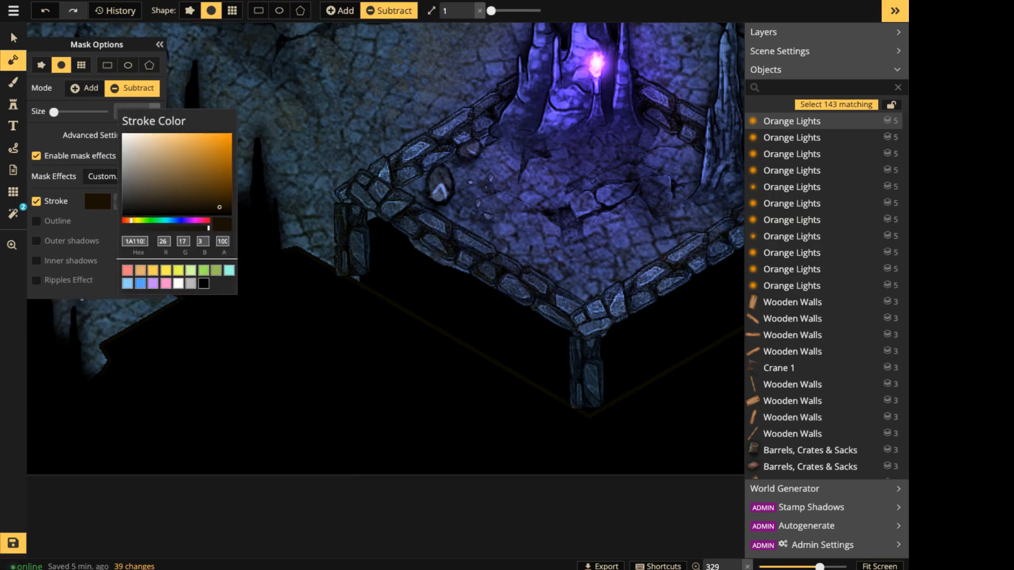
left_click_drag(220, 207, 224, 217)
left_click_drag(130, 220, 131, 220)
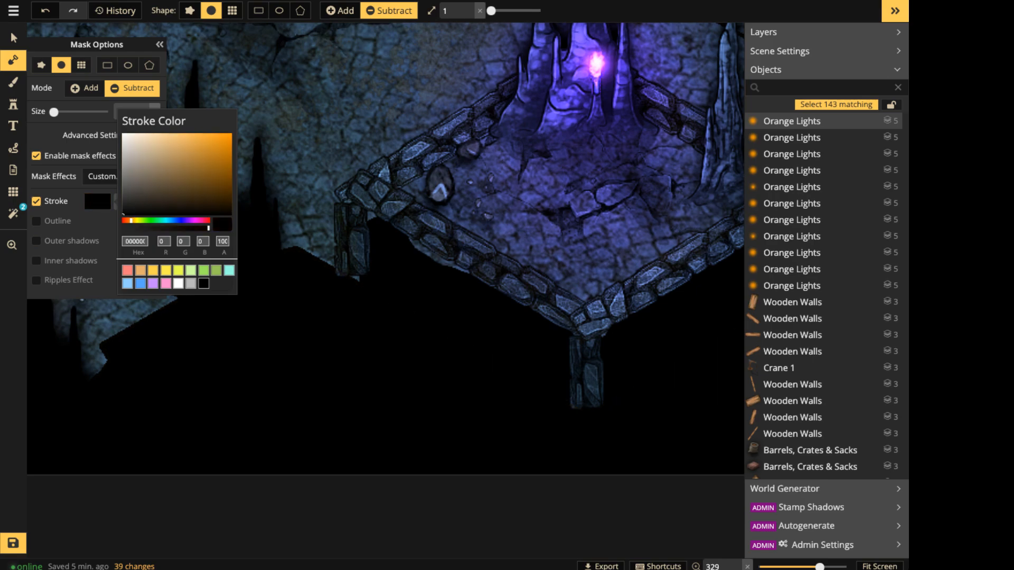
left_click_drag(222, 209, 223, 217)
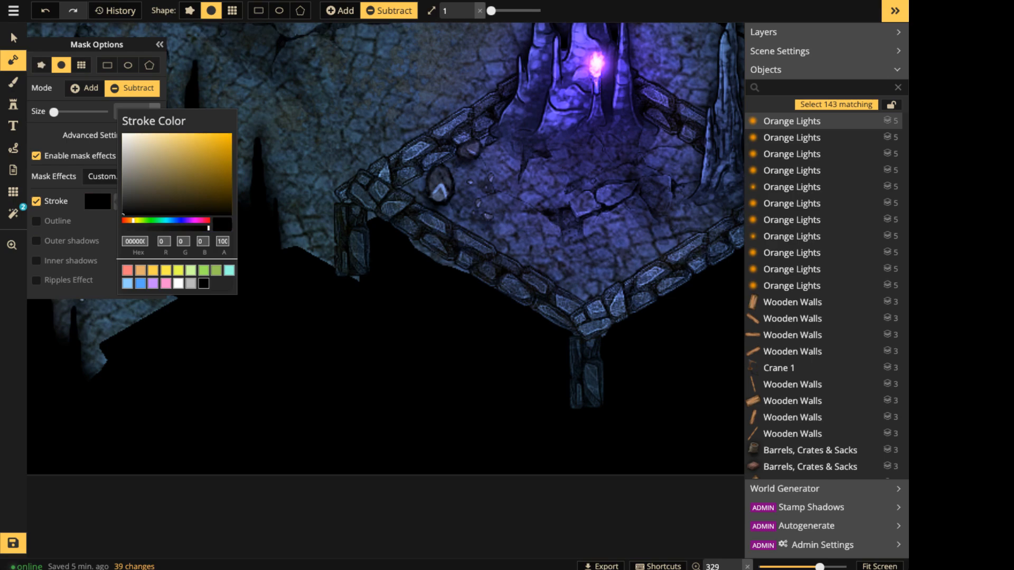
left_click(14, 38)
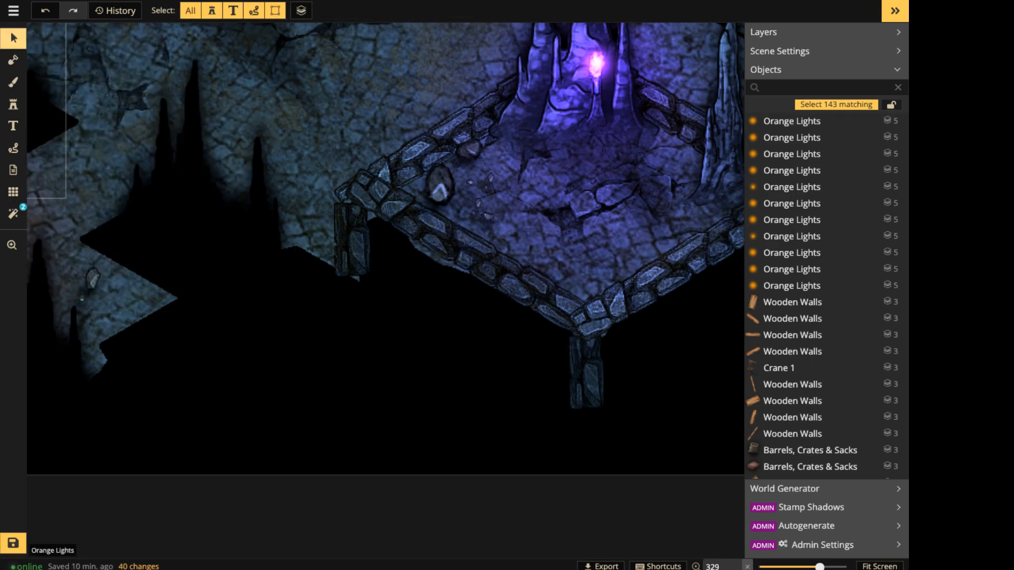
Sample black and paint along the underside of the front platform's walls and pillars on the foreground layer with a size 8 brush.
left_click(13, 82)
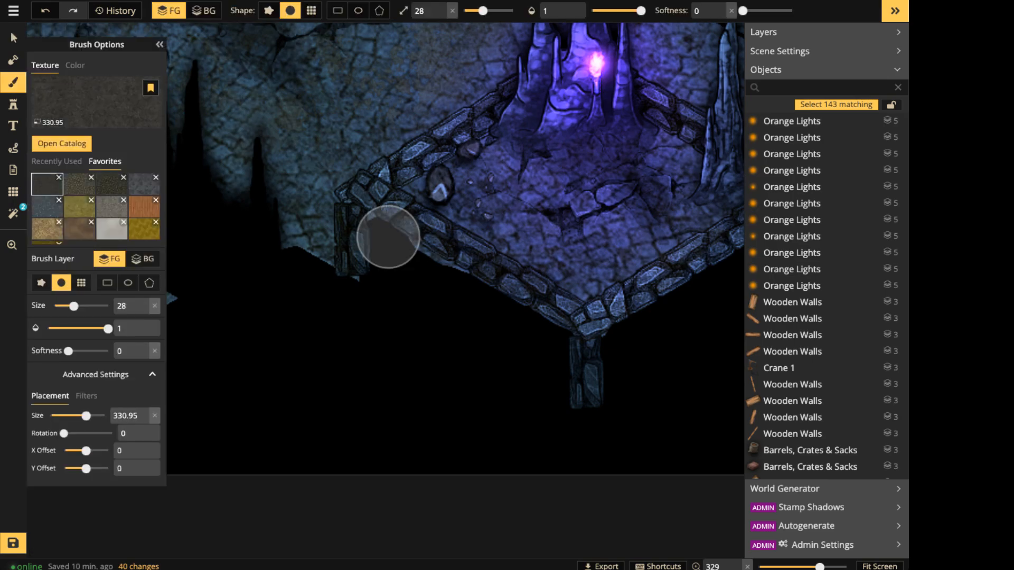
left_click(388, 238, "alt")
scroll(380, 241, "down", 5, "alt")
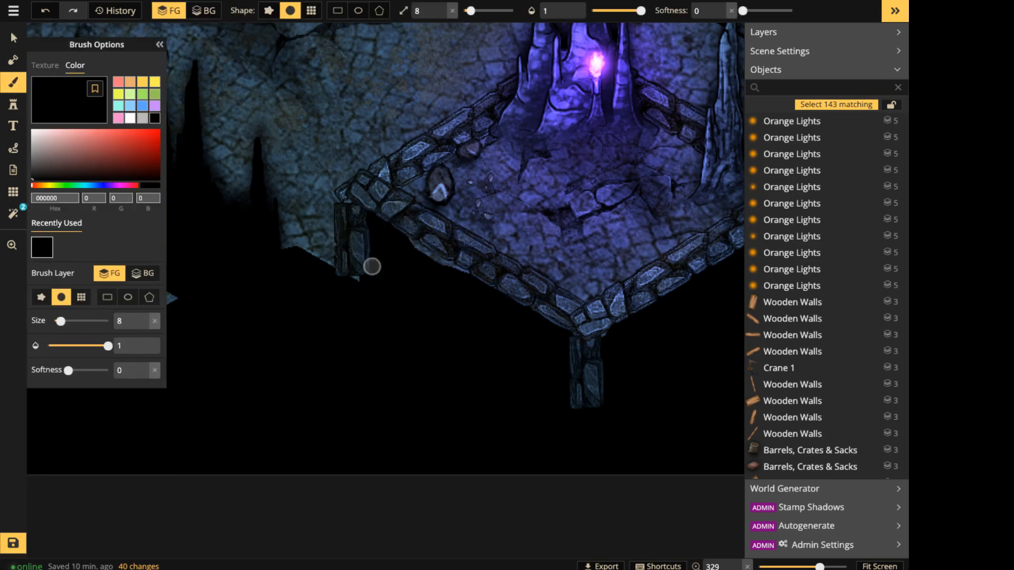
mouse_move(397, 228)
left_mouse_down()
mouse_move(486, 288)
mouse_move(616, 330)
left_mouse_up()
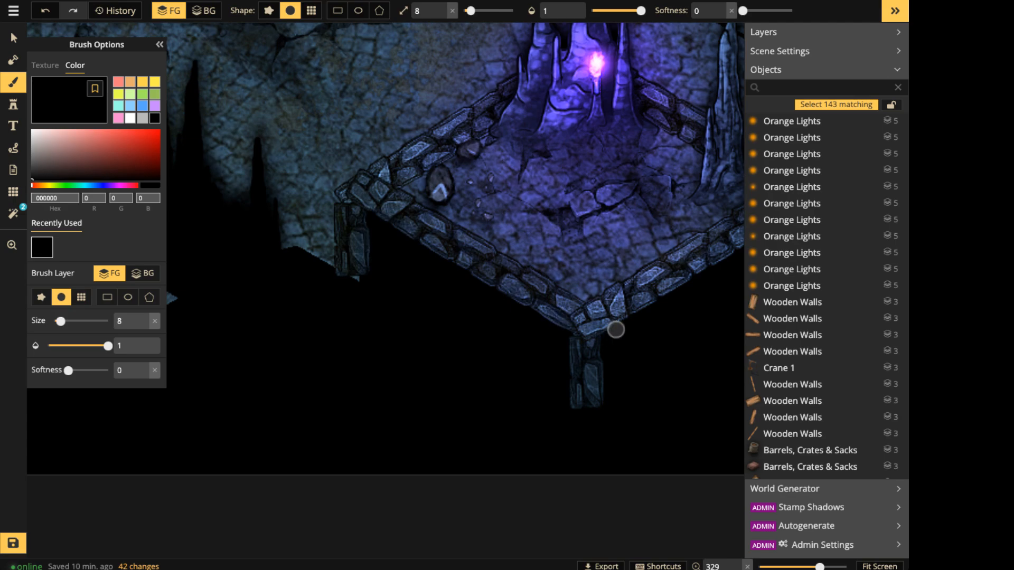
left_click_drag(357, 283, 357, 281)
middle_click_drag(663, 402, 447, 402)
left_click_drag(566, 238, 564, 231)
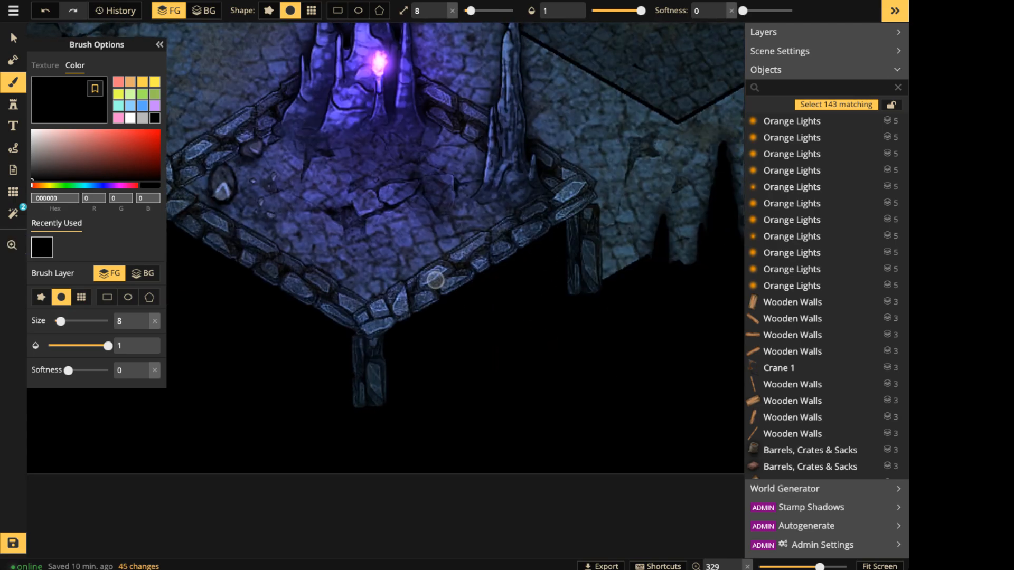
key("v")
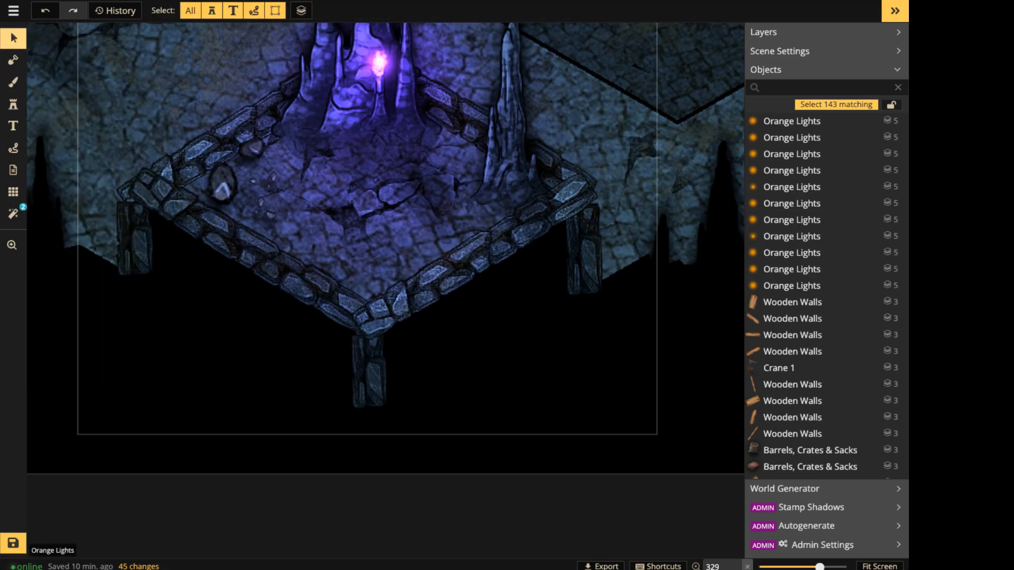
left_click(388, 237)
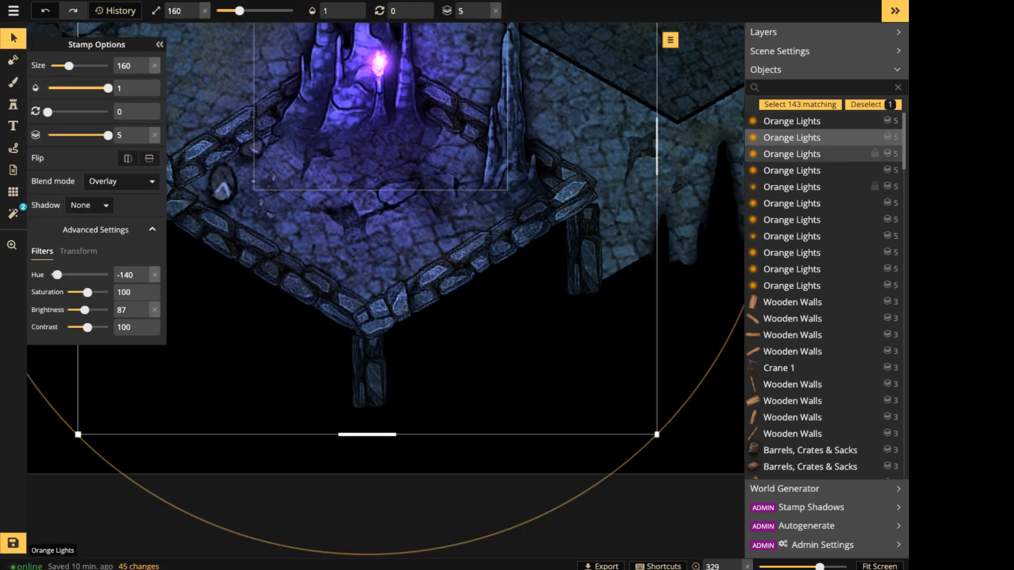
left_click(824, 88)
type("PLATOFRM")
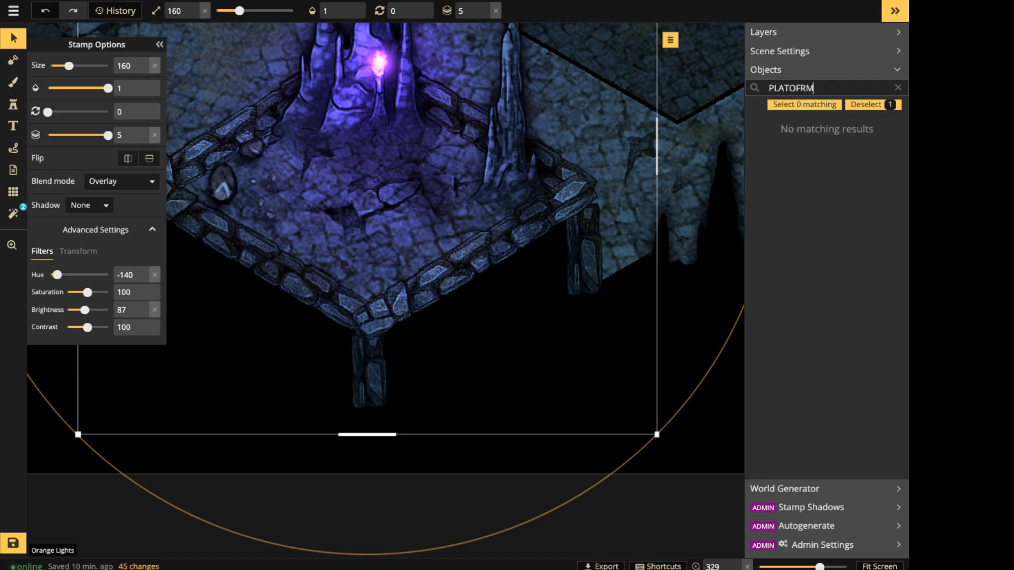
key("BackSpace")
key("BackSpace")
key("BackSpace")
key("BackSpace")
key("BackSpace")
key("BackSpace")
key("BackSpace")
key("BackSpace")
type("PLATORF")
key("BackSpace")
key("BackSpace")
key("BackSpace")
key("BackSpace")
key("BackSpace")
key("BackSpace")
key("BackSpace")
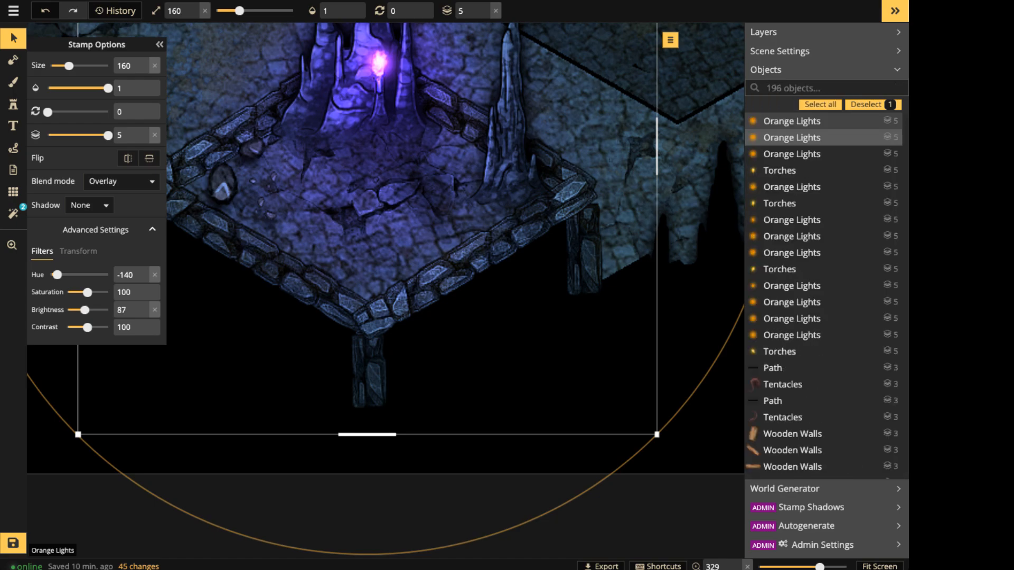
Filter the objects by "PLA" and open the front platform's group, Platform (7), for editing.
type("PLA")
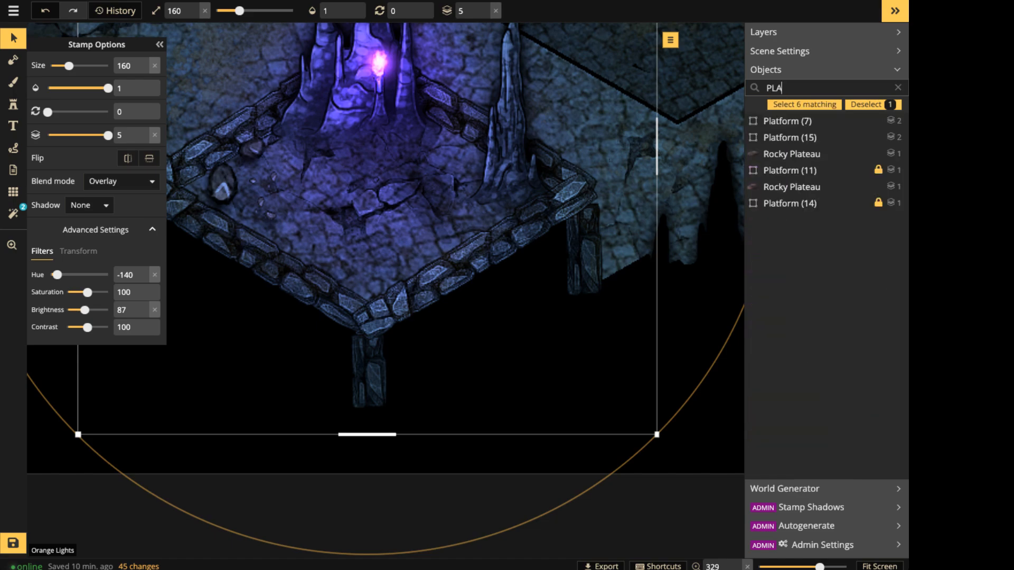
left_click(788, 122)
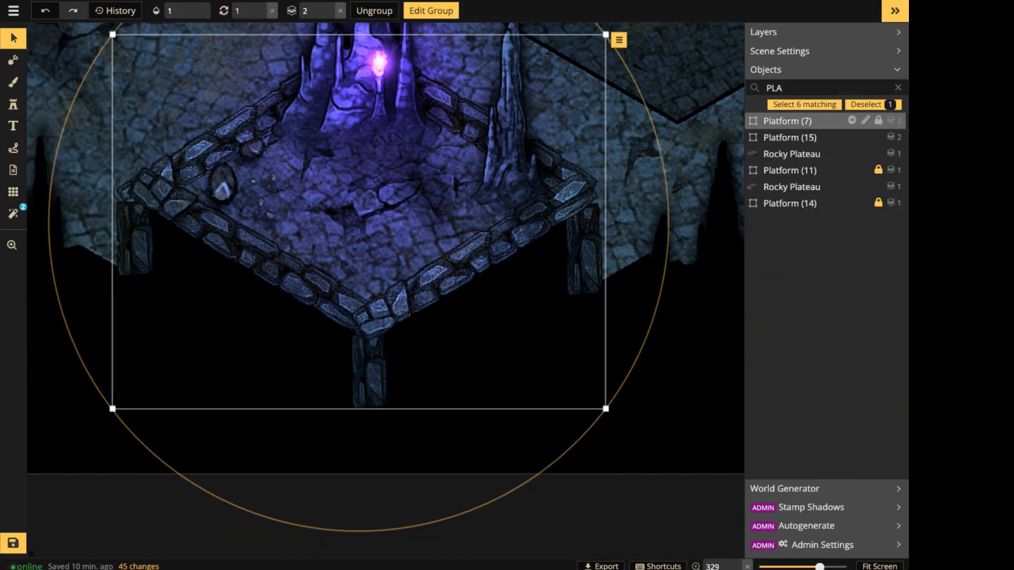
left_click(852, 120)
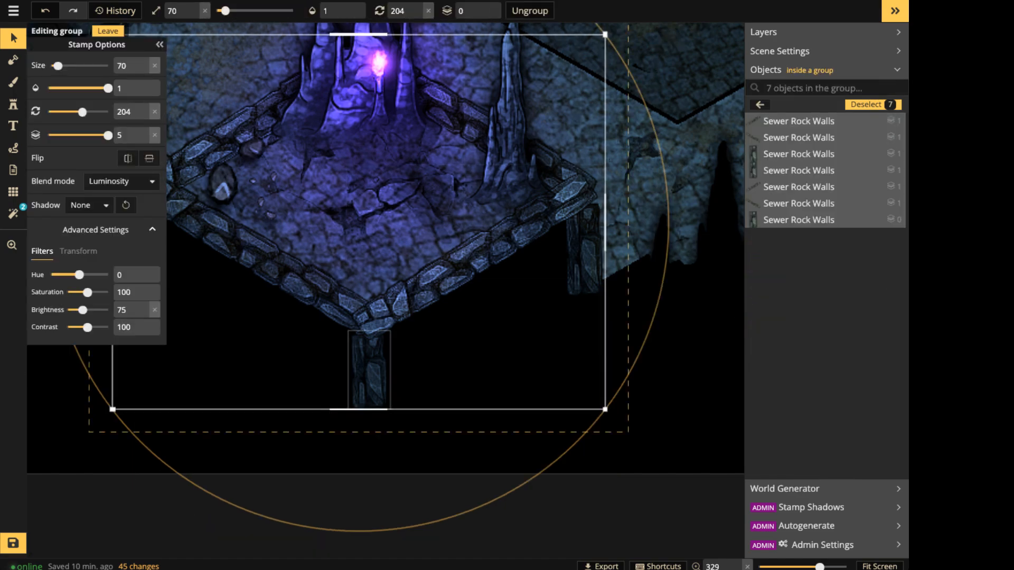
Lower the brightness of the front corner pillar inside the platform group and leave the group.
left_click(370, 370)
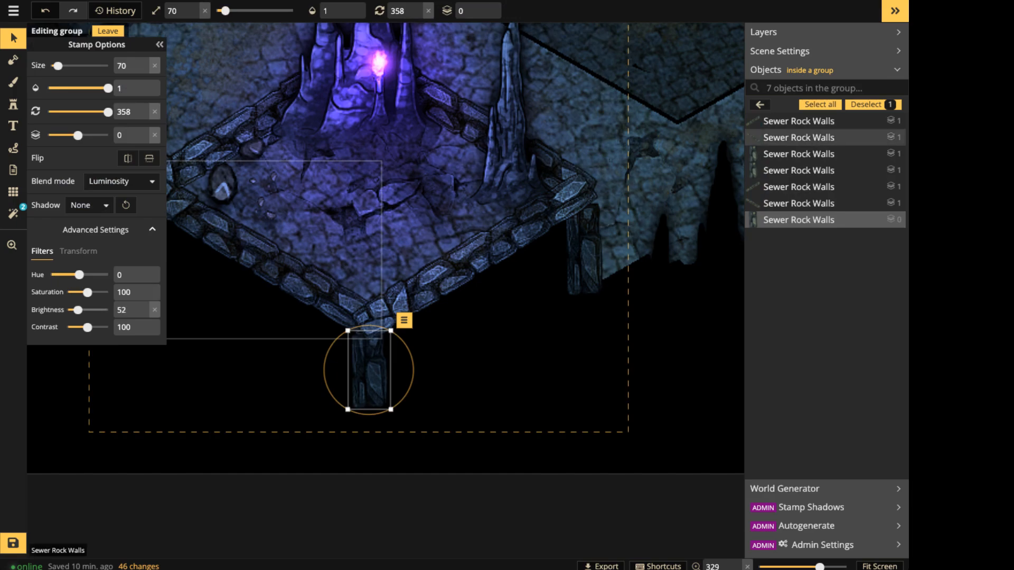
left_click_drag(78, 310, 75, 310)
left_click(489, 322)
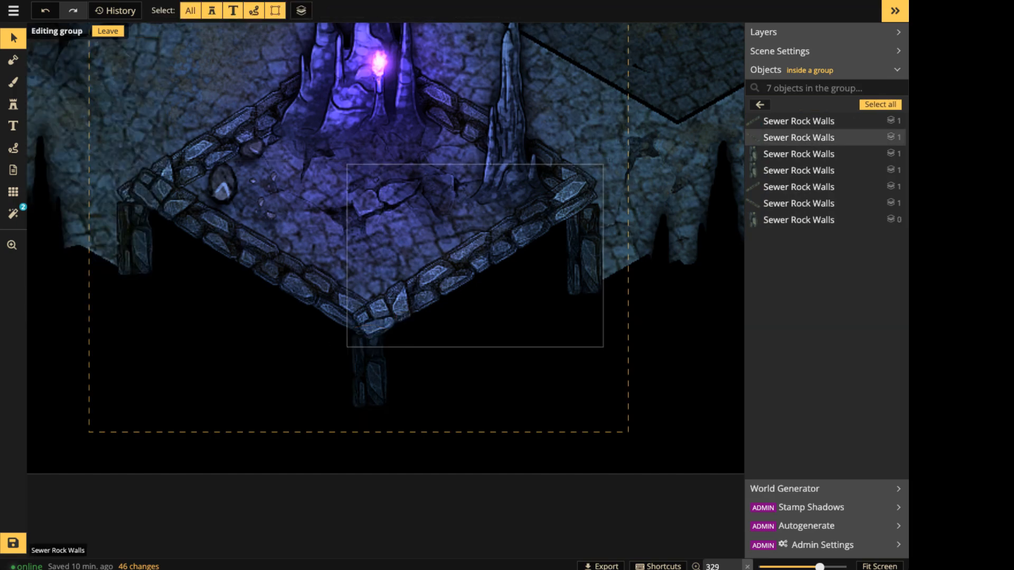
key("Escape")
scroll(288, 219, "down", 10)
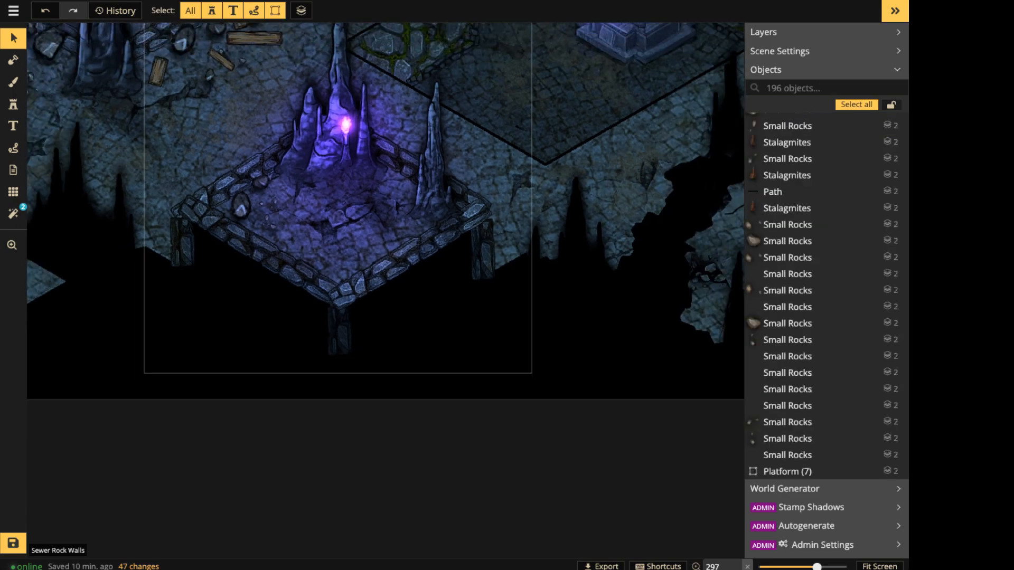
Examine the whole dungeon from the front platform across the statue pit to the cracked wall and tentacle ledge.
scroll(288, 220, "down", 3)
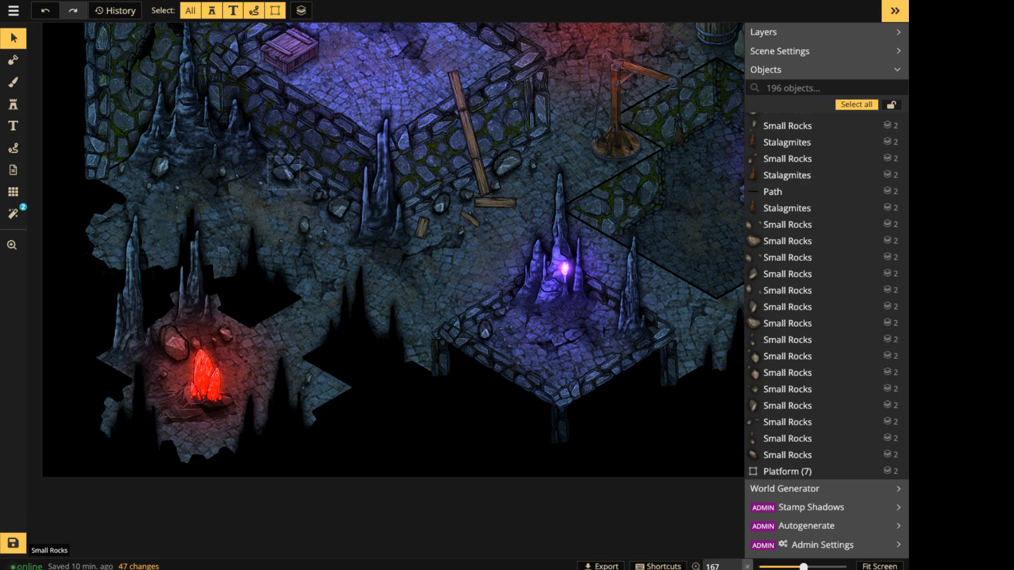
key("space")
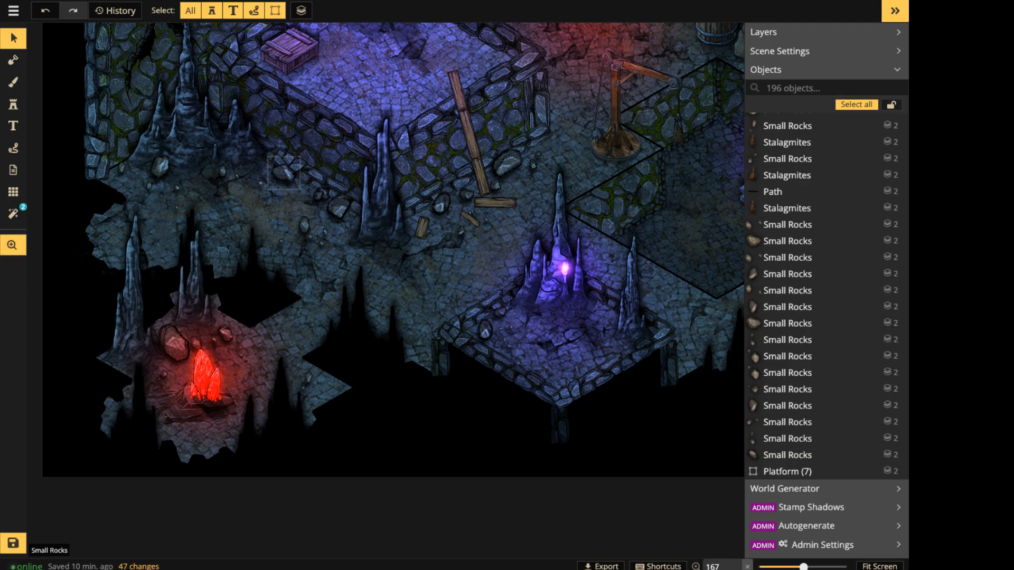
left_click_drag(412, 174, 79, 469)
left_click_drag(402, 364, 250, 371)
key("space")
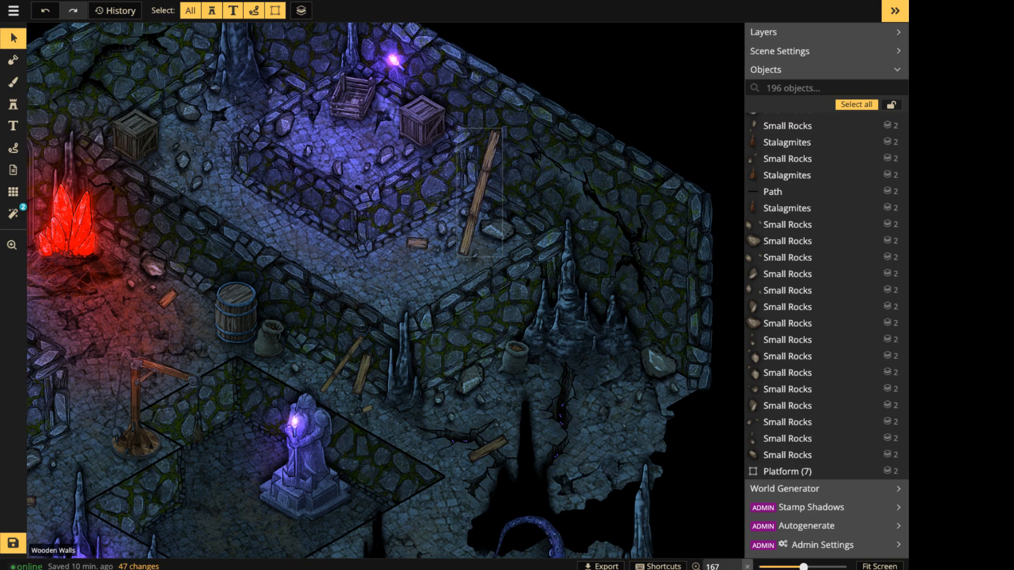
scroll(546, 198, "down", 3)
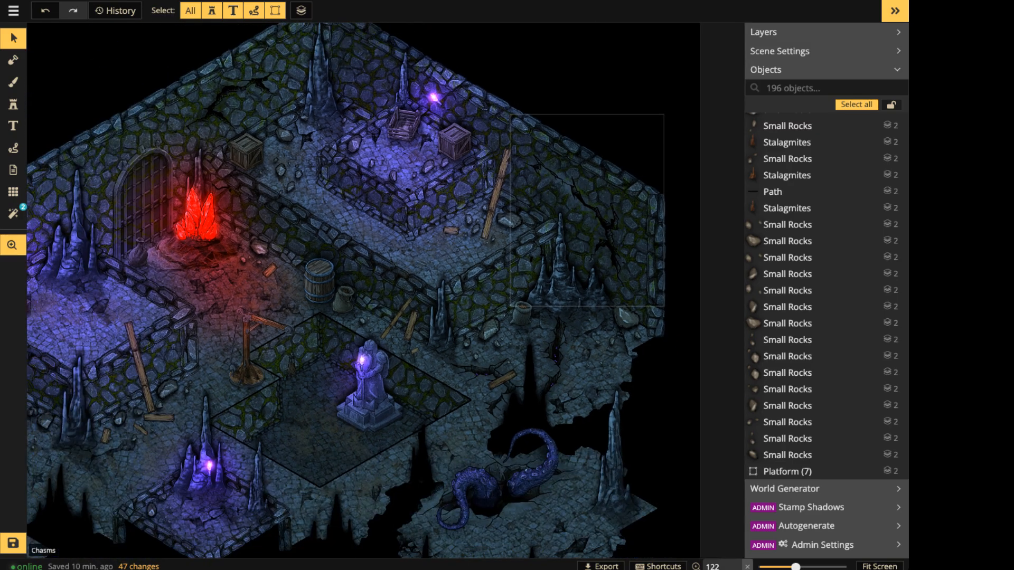
middle_click_drag(546, 198, 671, 115)
scroll(438, 130, "down", 1)
scroll(549, 158, "up", 2)
middle_click_drag(687, 209, 414, 227)
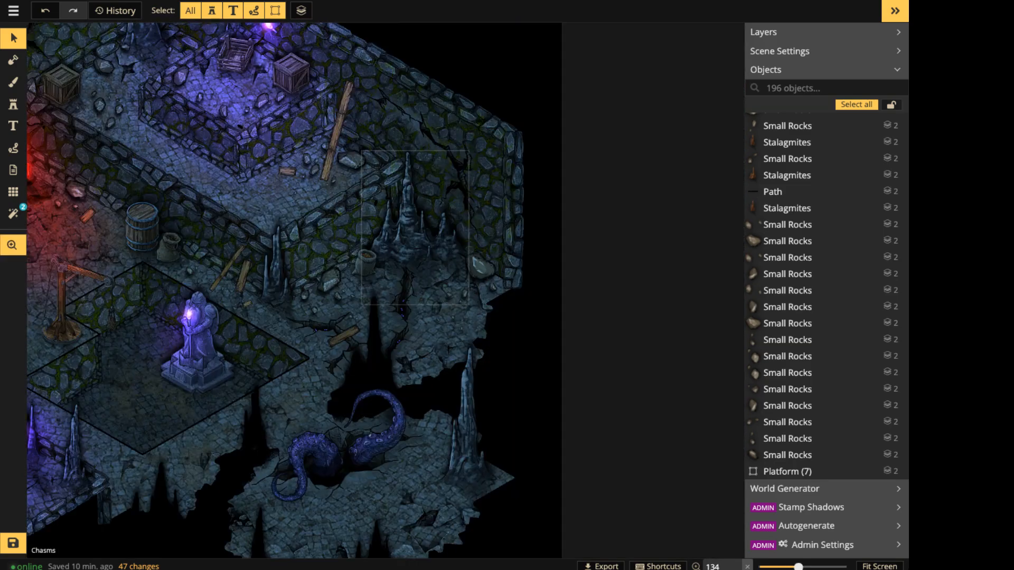
scroll(195, 169, "up", 1)
middle_click_drag(437, 169, 544, 170)
scroll(288, 204, "down", 4)
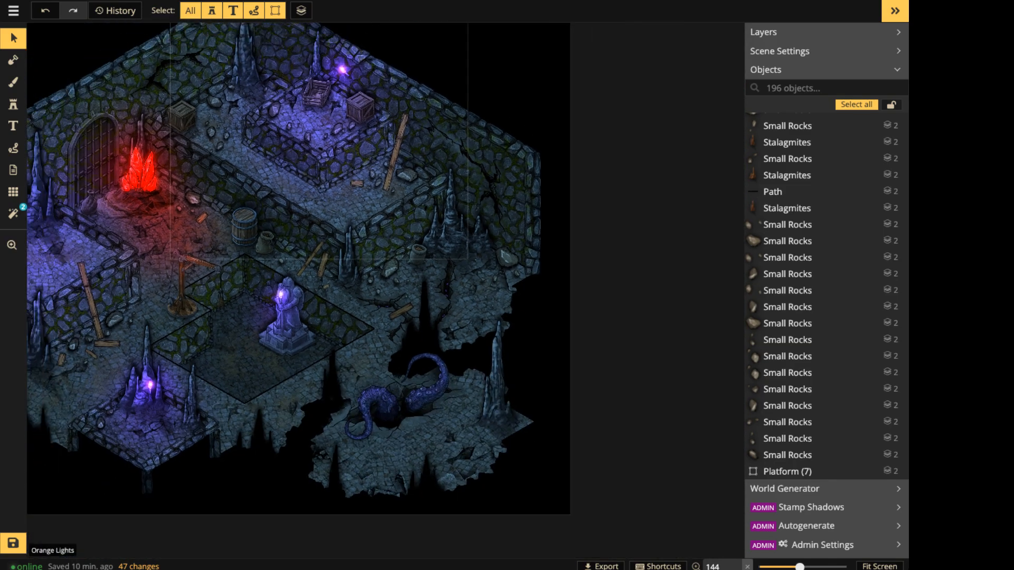
scroll(288, 204, "down", 2)
middle_click_drag(380, 232, 518, 236)
scroll(520, 238, "up", 5)
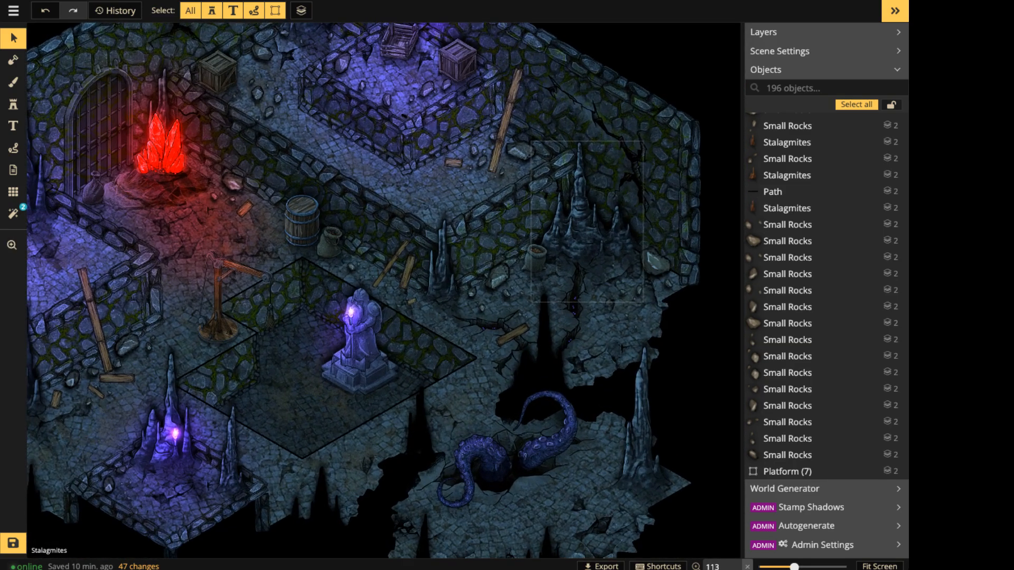
scroll(460, 275, "up", 5)
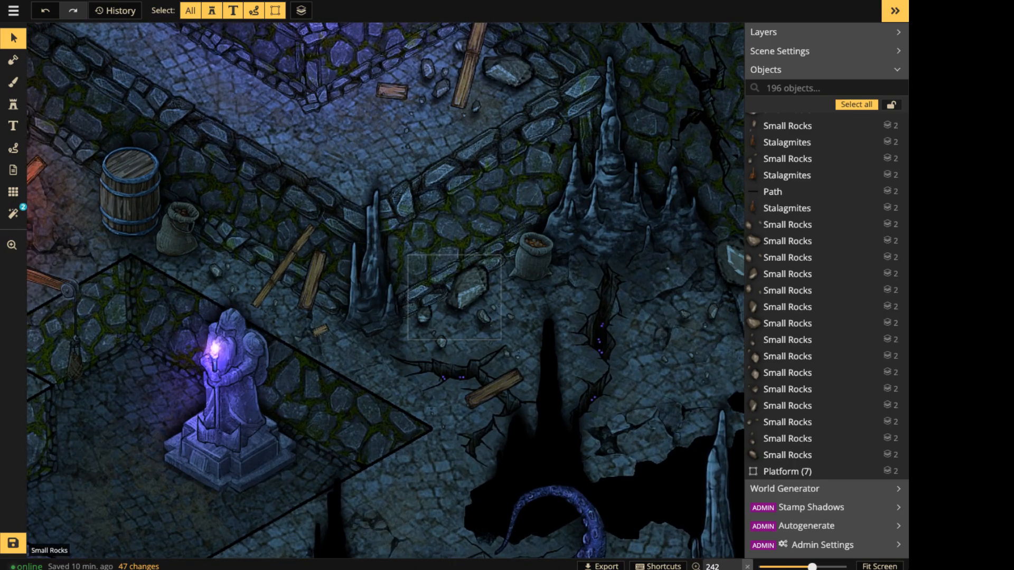
left_click(469, 289)
left_click(533, 259, "shift")
left_click(613, 198, "shift")
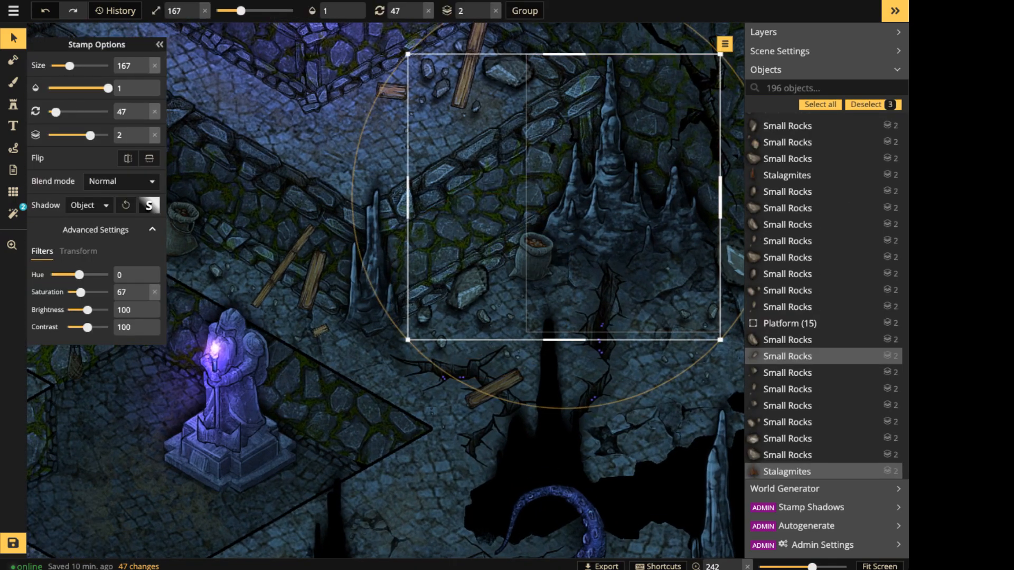
middle_click_drag(613, 198, 469, 189)
left_click(600, 258, "shift")
key("Escape")
scroll(345, 177, "down", 2)
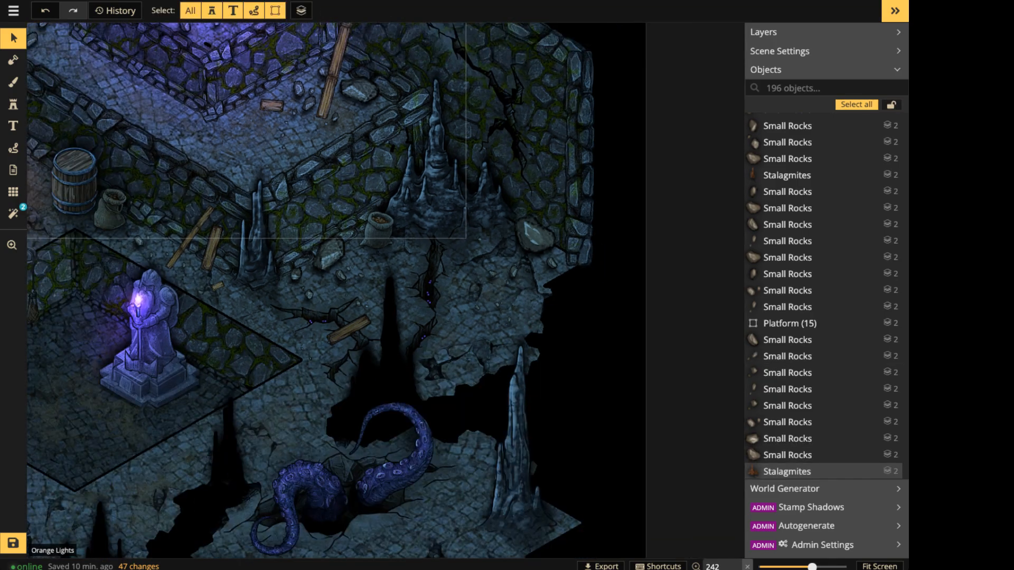
Search the stamp catalog's Fantasy Regional HD style for "MIST" and pick the Mist 2 stamp.
scroll(303, 213, "down", 6)
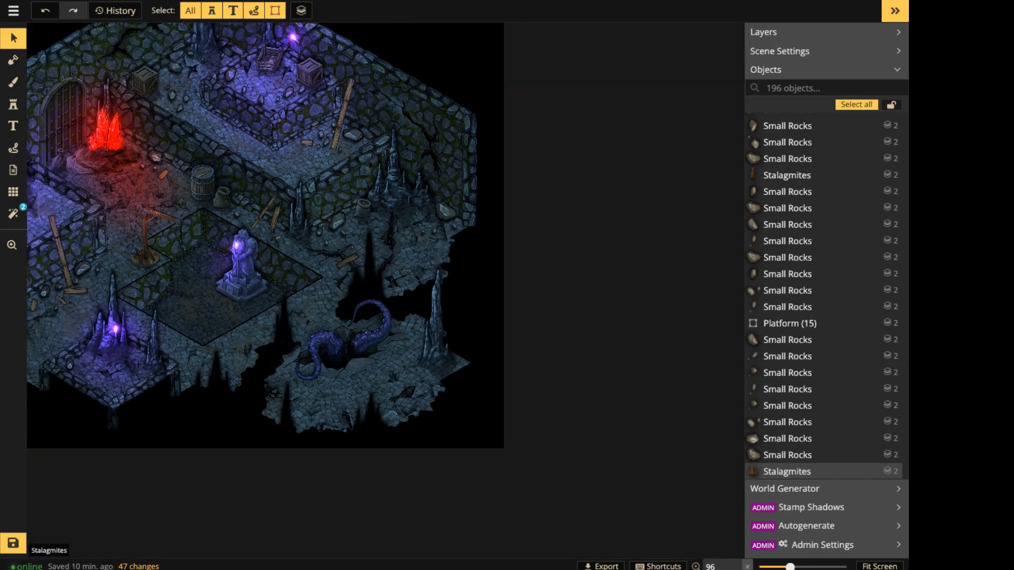
left_click(13, 104)
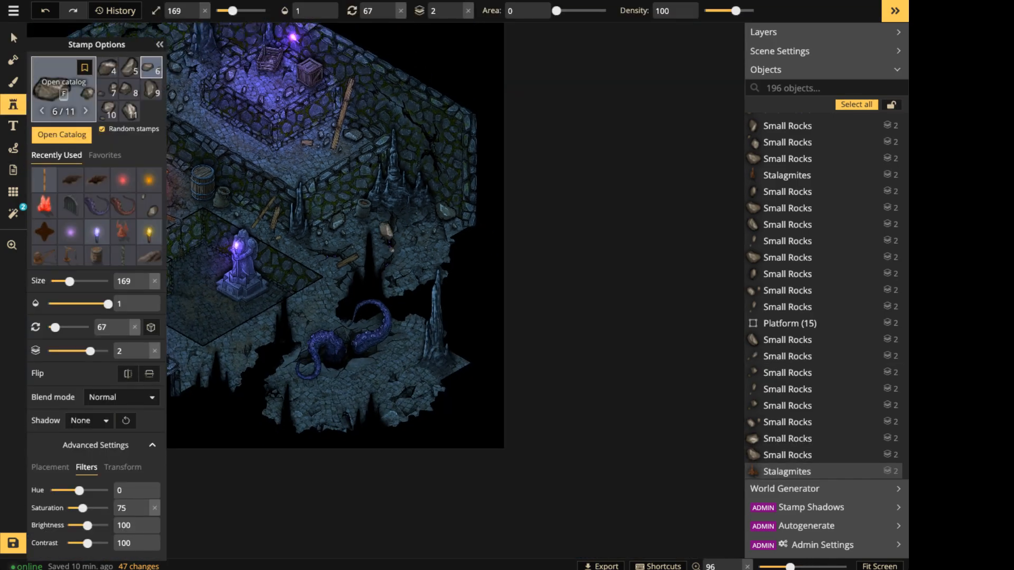
left_click(60, 87)
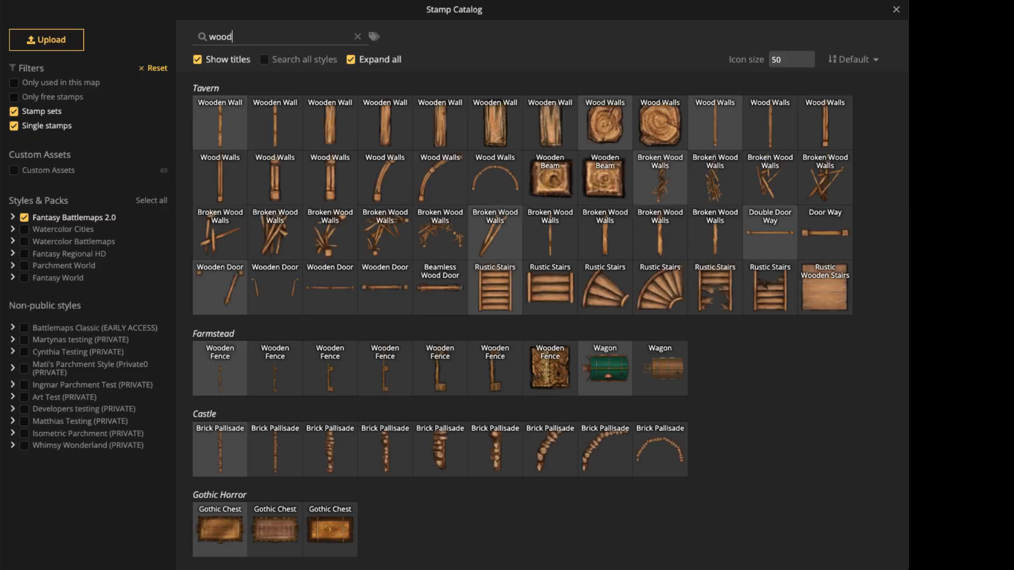
key("shift+Left")
key("shift+Left")
key("shift+Left")
key("shift+Left")
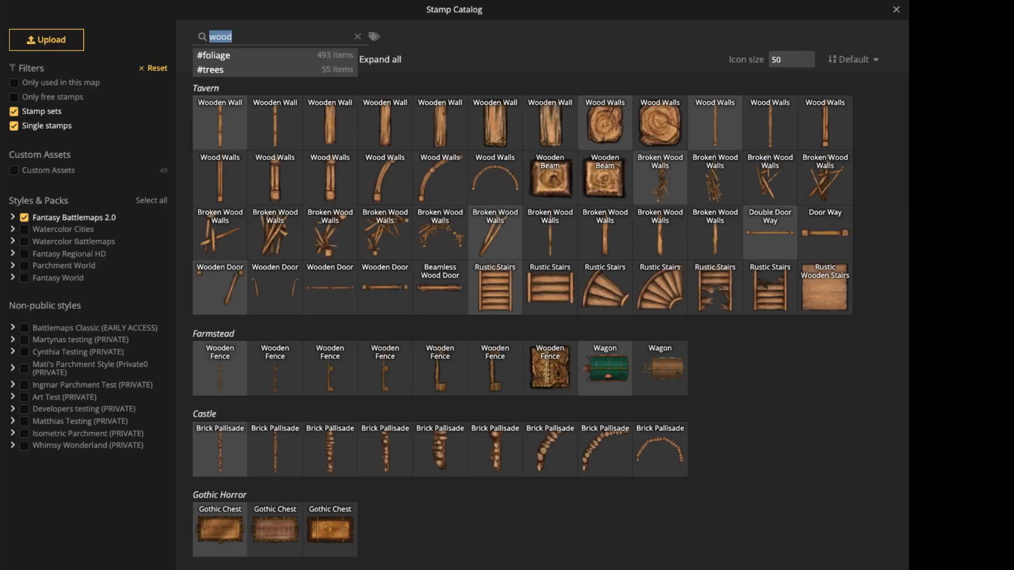
type("MIST")
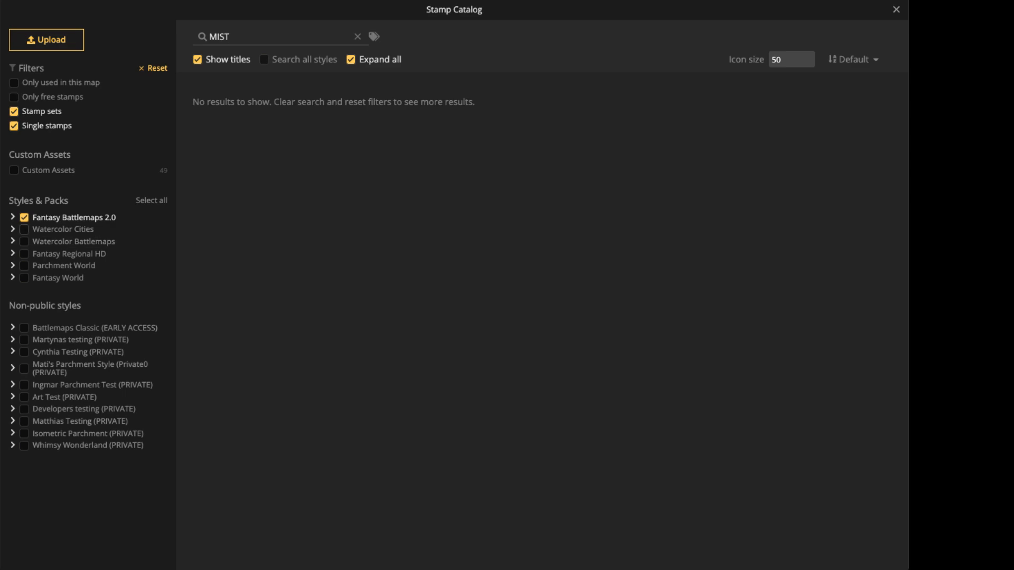
left_click(24, 254)
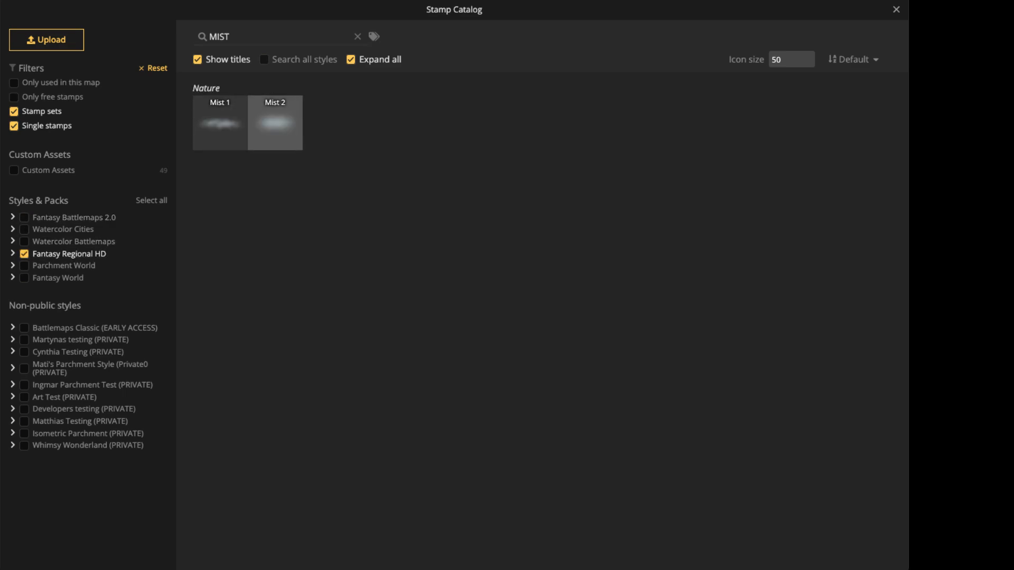
left_click(273, 115)
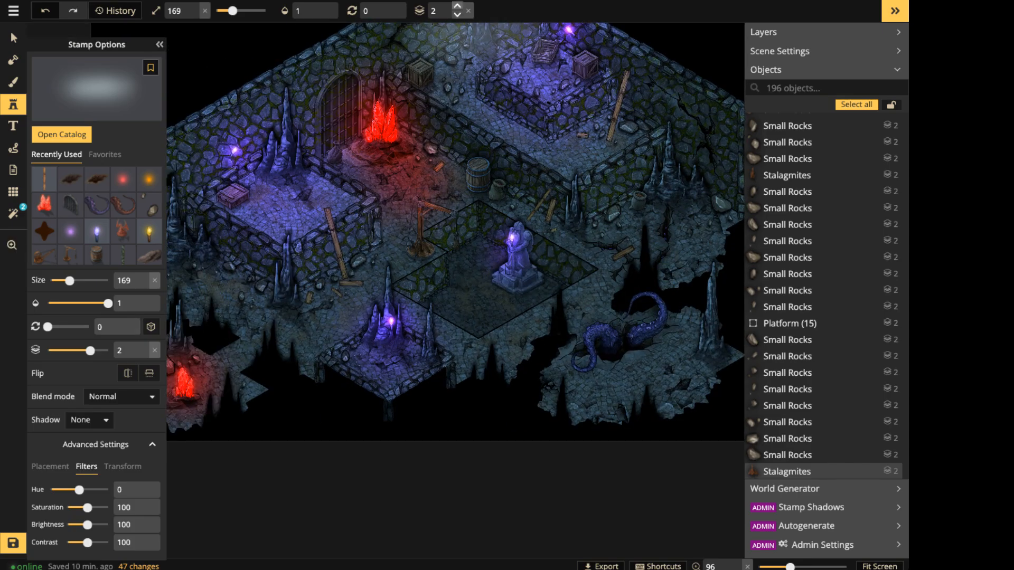
Set the mist stamp to layer 5 with a brightness of 0.
left_click(458, 6)
left_click(458, 6)
left_click(458, 6)
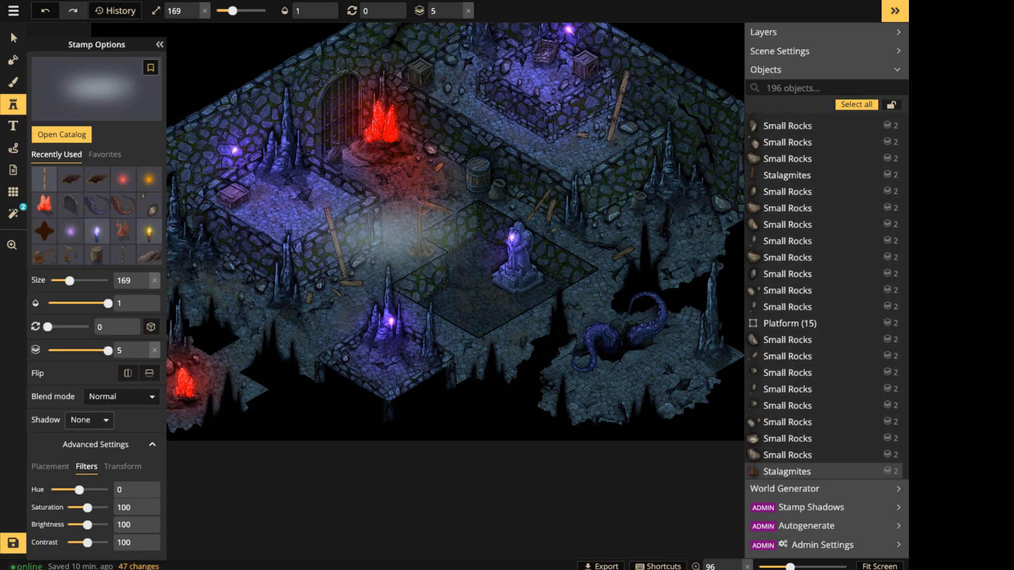
left_click_drag(88, 525, 66, 524)
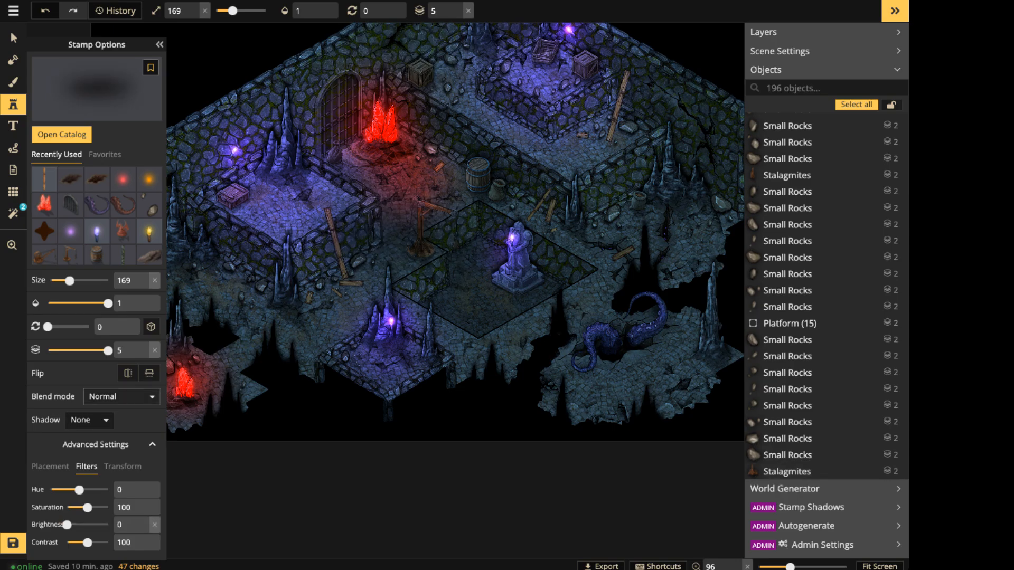
Set the mist stamp's shadow to Object.
left_click(121, 397)
left_click(89, 420)
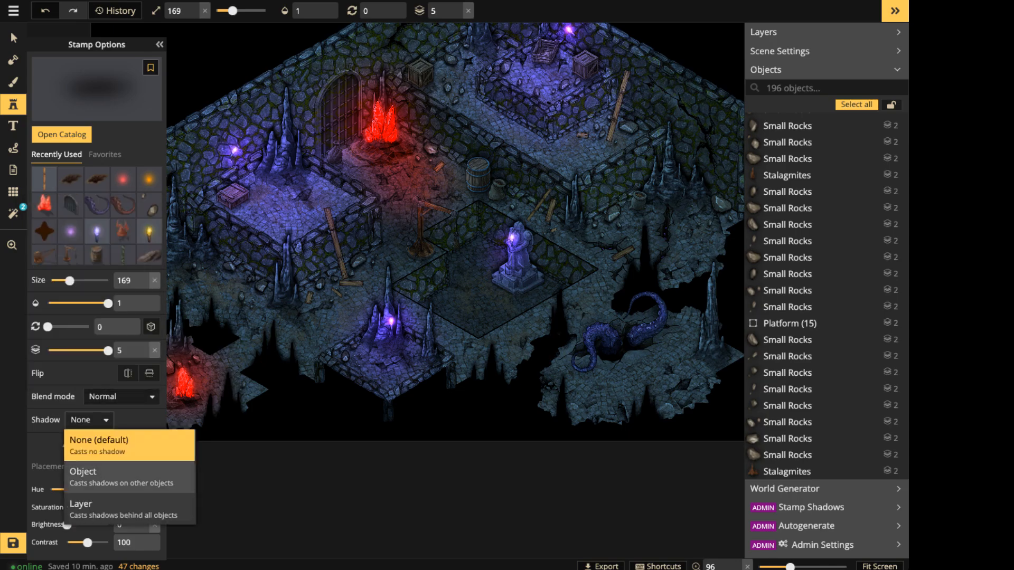
left_click(122, 476)
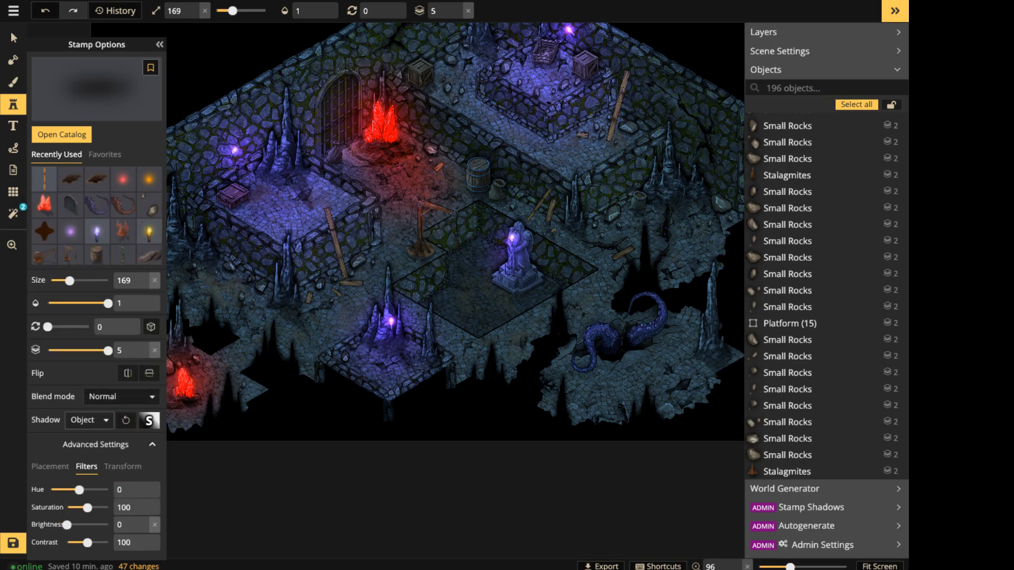
left_click(88, 420)
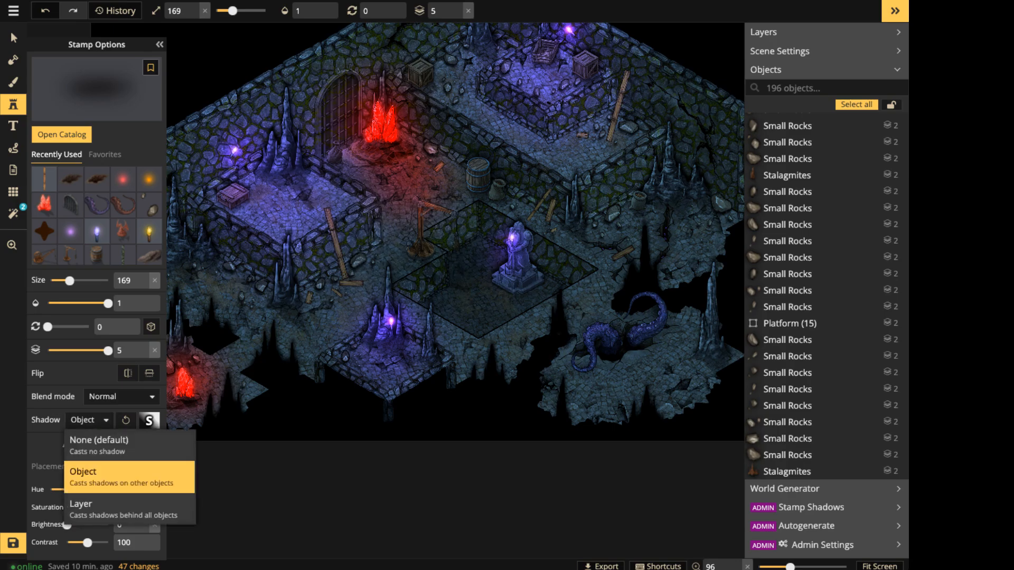
left_click(117, 474)
Place the dark mist stamp over the left end of the dungeon's back wall and stretch it taller.
key("space")
left_click_drag(309, 203, 535, 304)
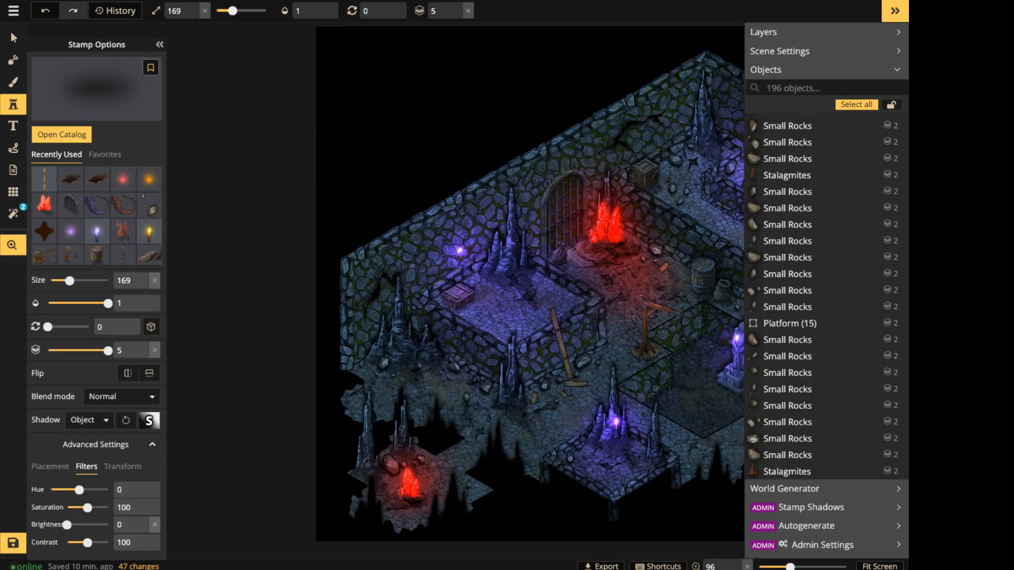
left_click(404, 227)
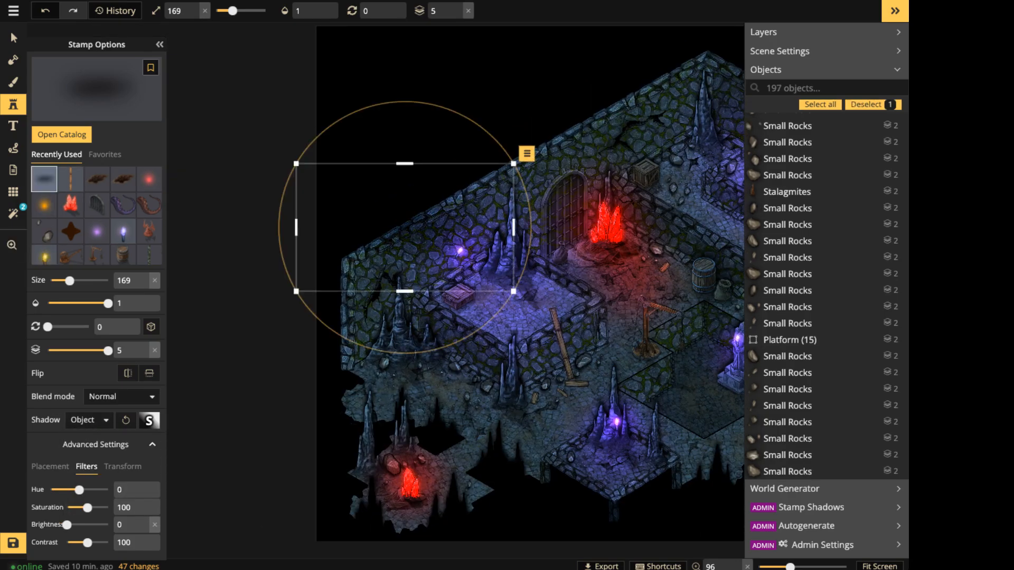
left_click(13, 38)
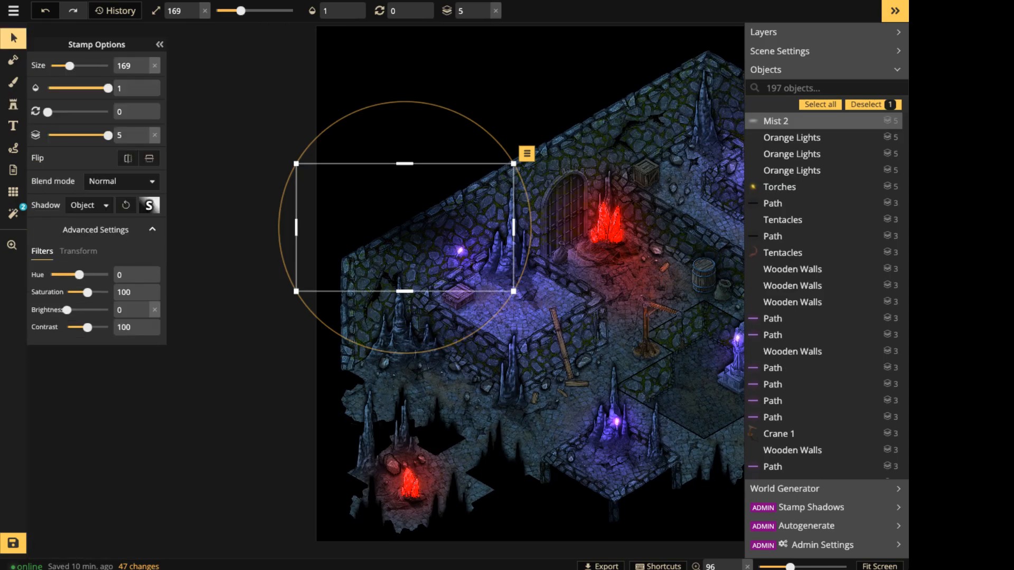
left_click_drag(405, 164, 405, 86)
scroll(405, 182, "down", 1)
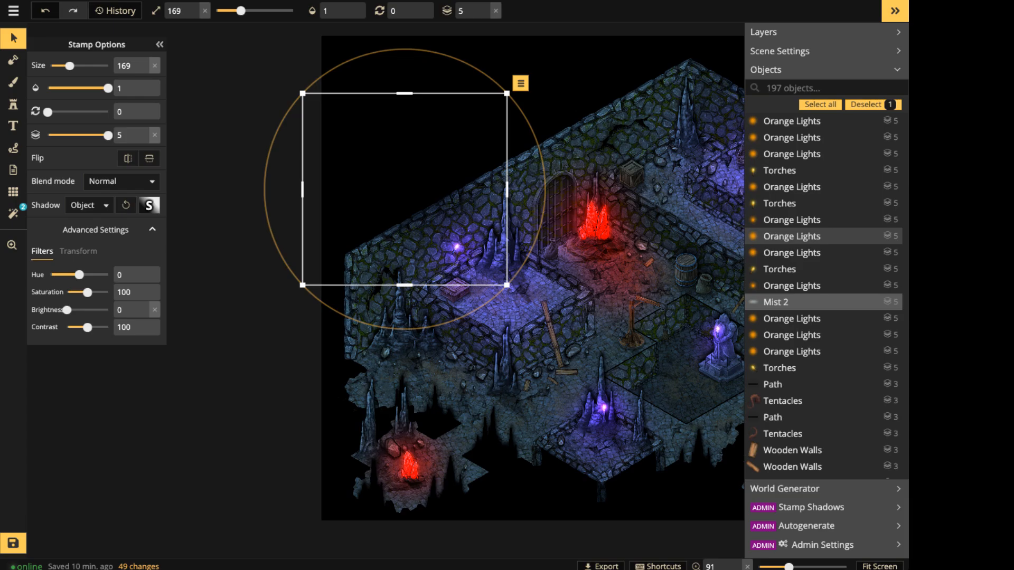
Move the dark mist across the dungeon onto the stalagmites in the right-hand corner.
left_click_drag(405, 182, 403, 328)
scroll(393, 317, "down", 3)
middle_click_drag(393, 317, 236, 274)
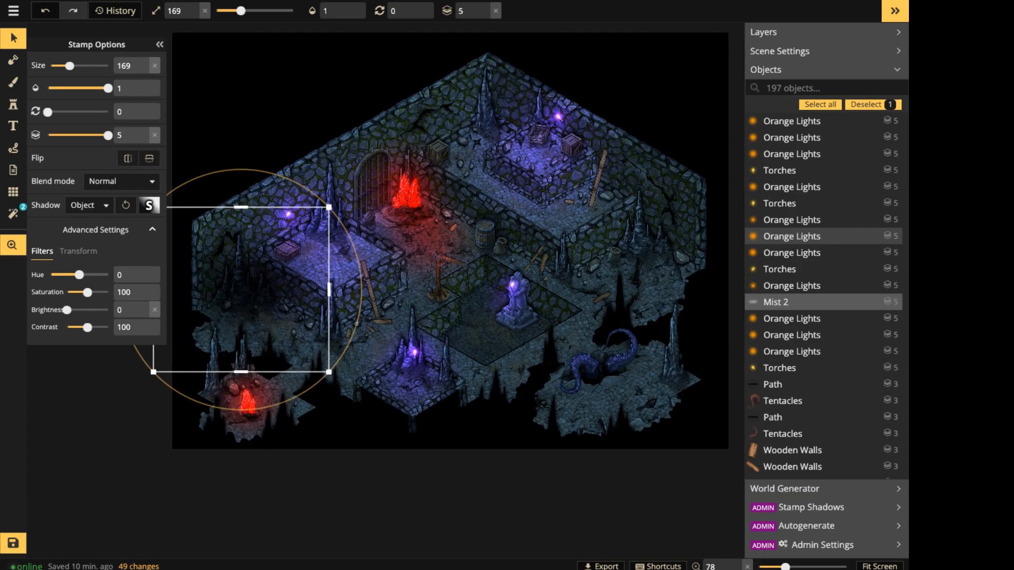
left_click_drag(235, 274, 637, 244)
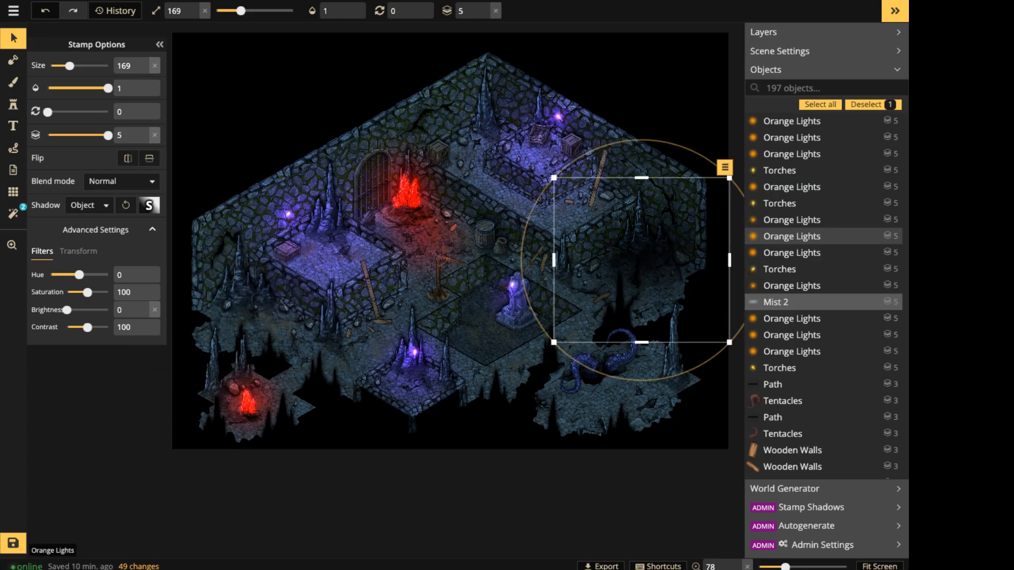
Set the selected mist's shadow to None and enlarge the mist to size 250.
left_click(89, 205)
left_click(99, 228)
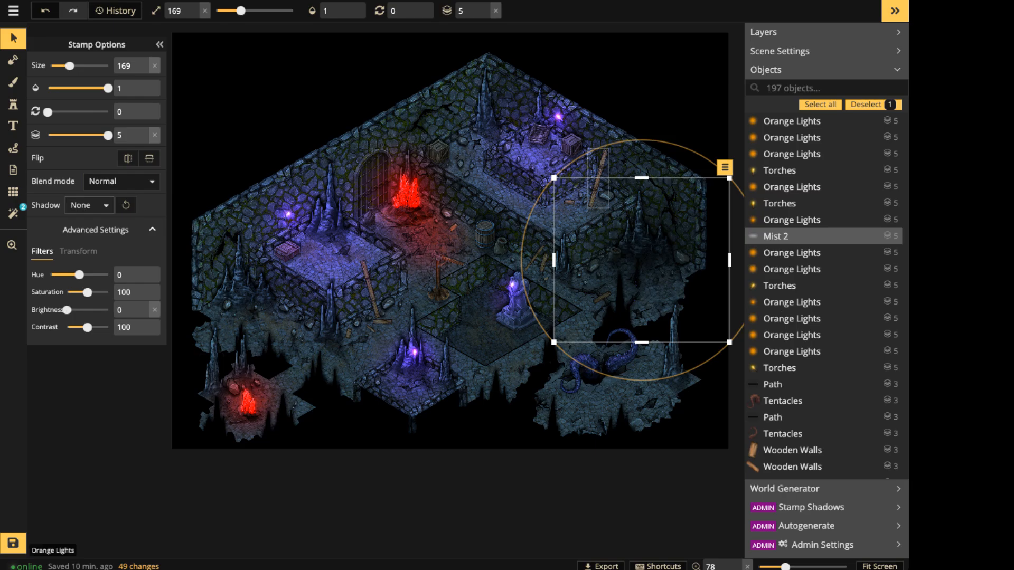
left_click_drag(553, 178, 470, 99)
left_click_drag(518, 179, 559, 220)
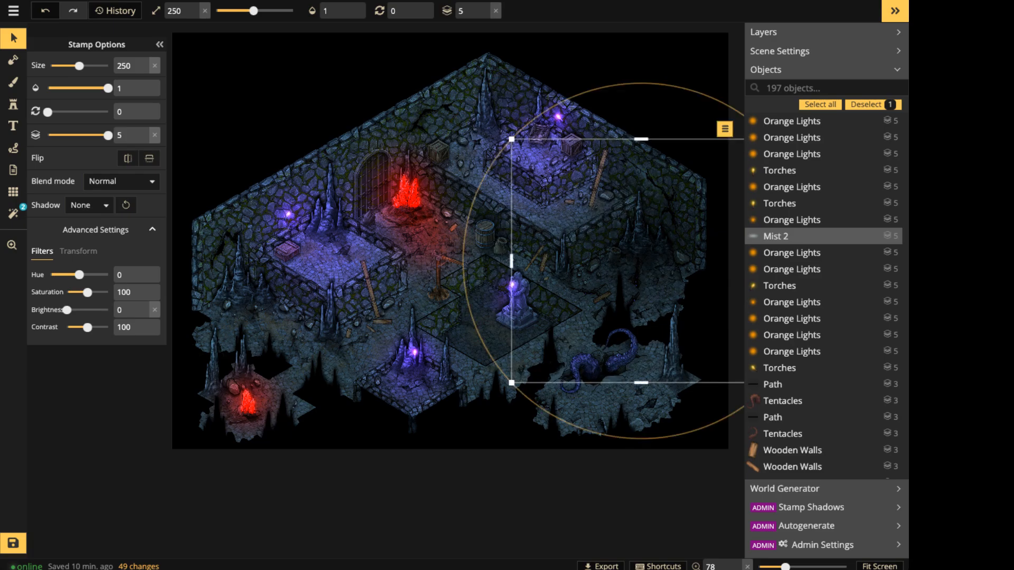
Copy the dark mist and place the duplicate over the tentacle ledge.
key("ctrl+c")
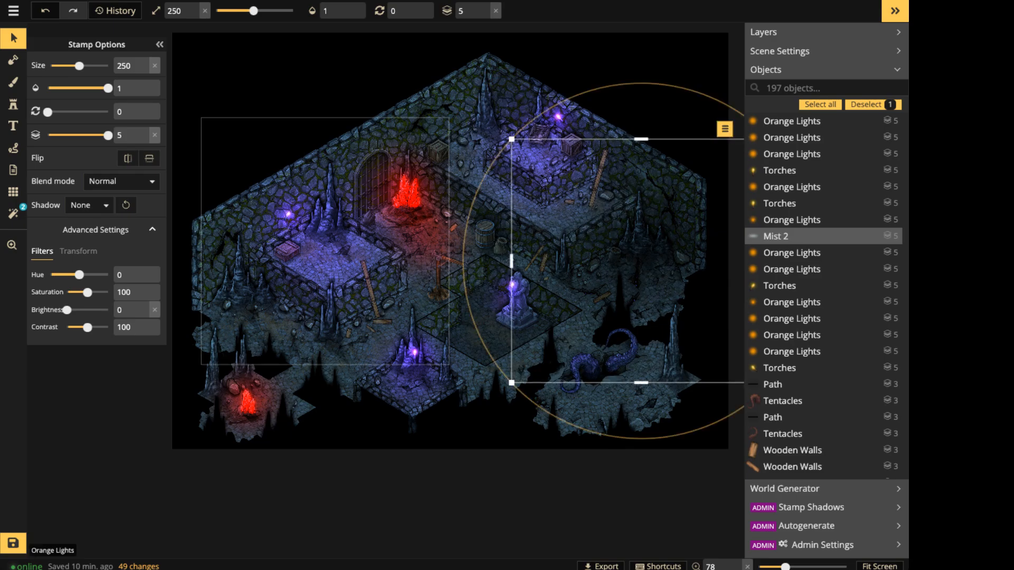
key("ctrl+v")
left_click_drag(442, 348, 611, 397)
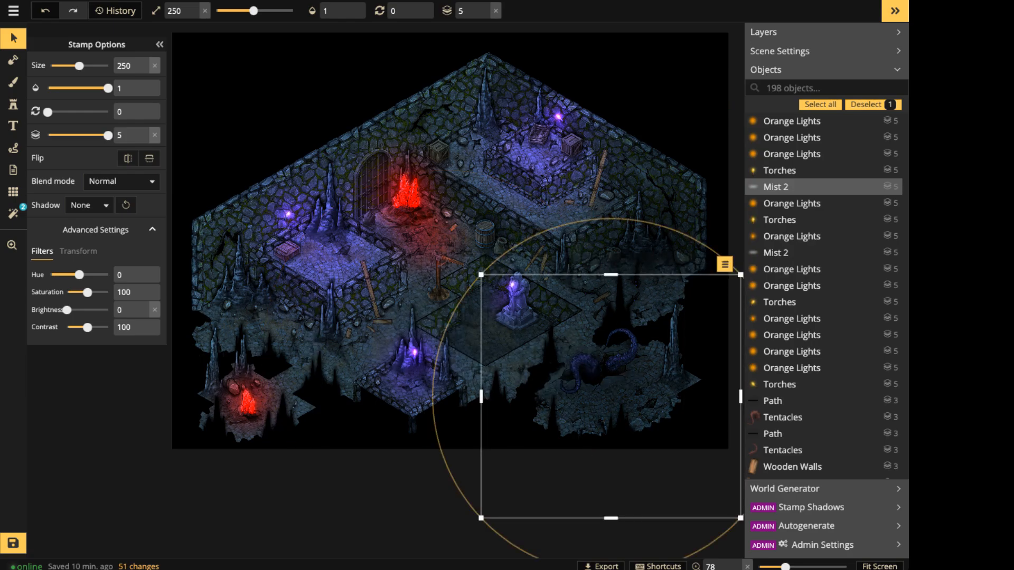
Paste another dark mist over the stalagmites in the left-hand corner and reduce it to size 190.
key("ctrl+v")
left_click_drag(222, 313, 216, 315)
key("[")
key("[")
key("[")
key("[")
key("[")
key("[")
key("[")
key("[")
key("[")
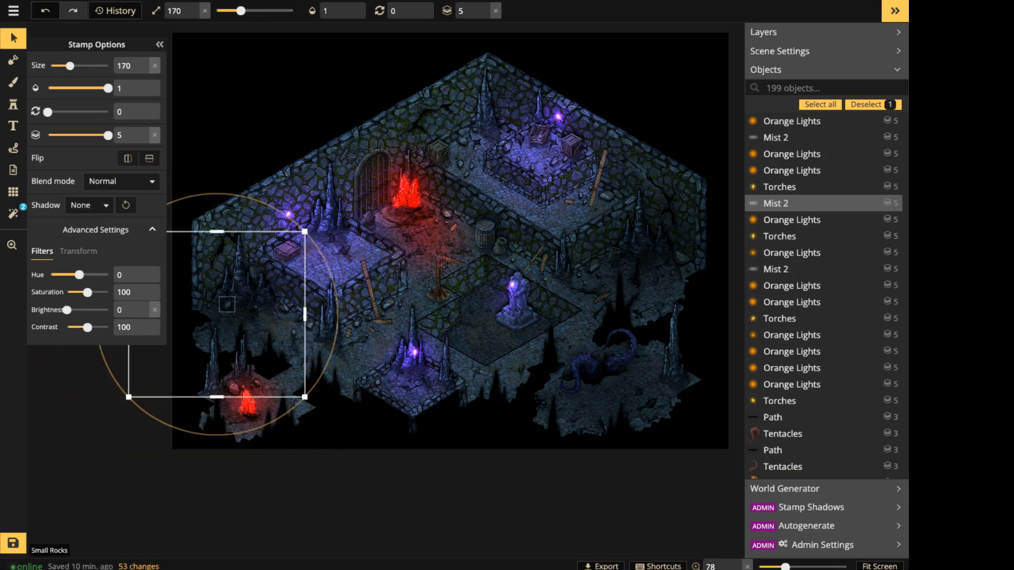
key("bracketright")
key("bracketright")
key("bracketright")
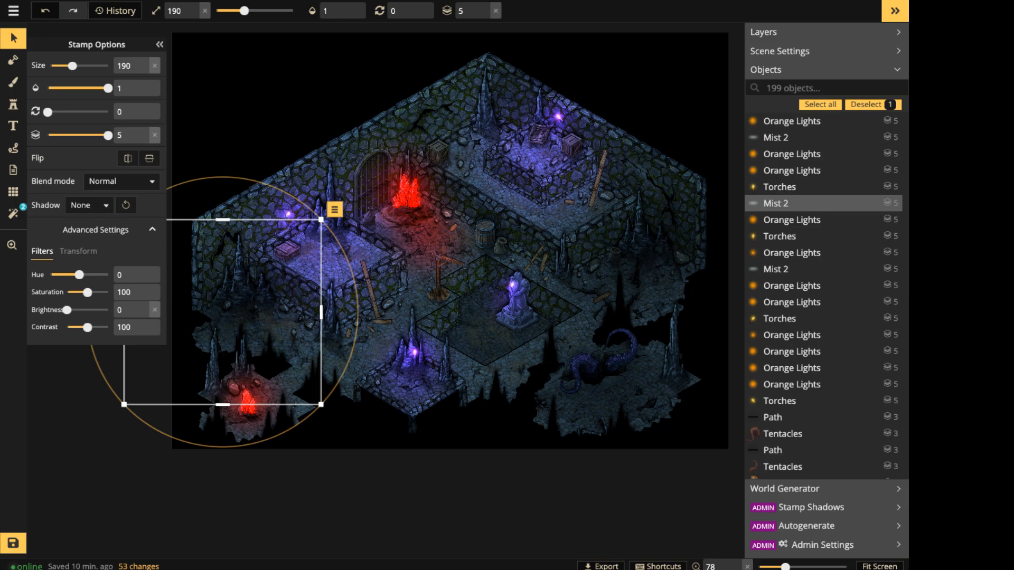
Paste a mist copy at the outer end of the upper left wall and rotate it to 330 degrees along the wall.
scroll(341, 167, "up", 3)
scroll(340, 166, "down", 2)
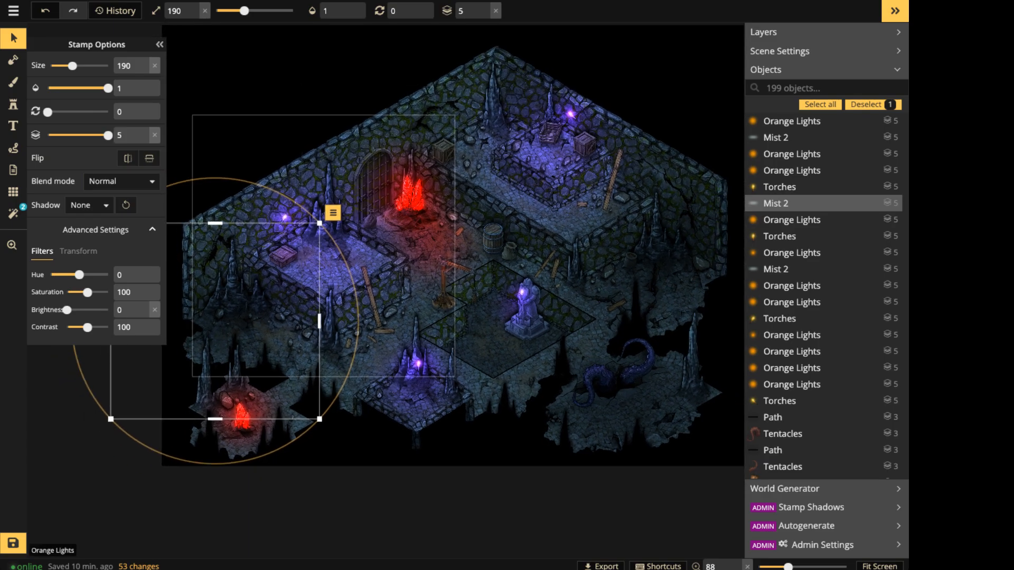
key("space")
left_click_drag(333, 201, 517, 275)
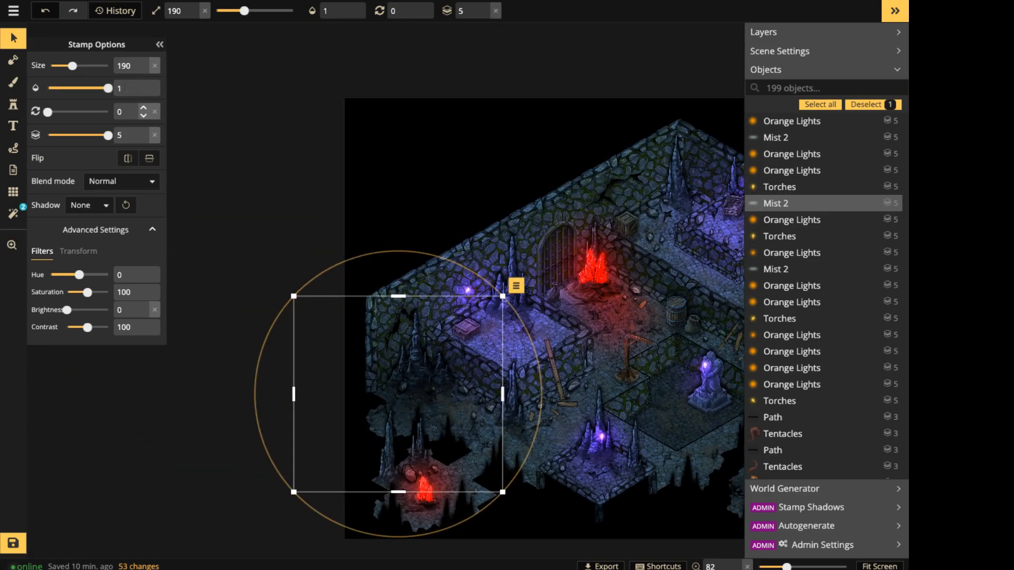
key("ctrl+v")
scroll(393, 199, "up", 4)
scroll(393, 199, "down", 3, "shift")
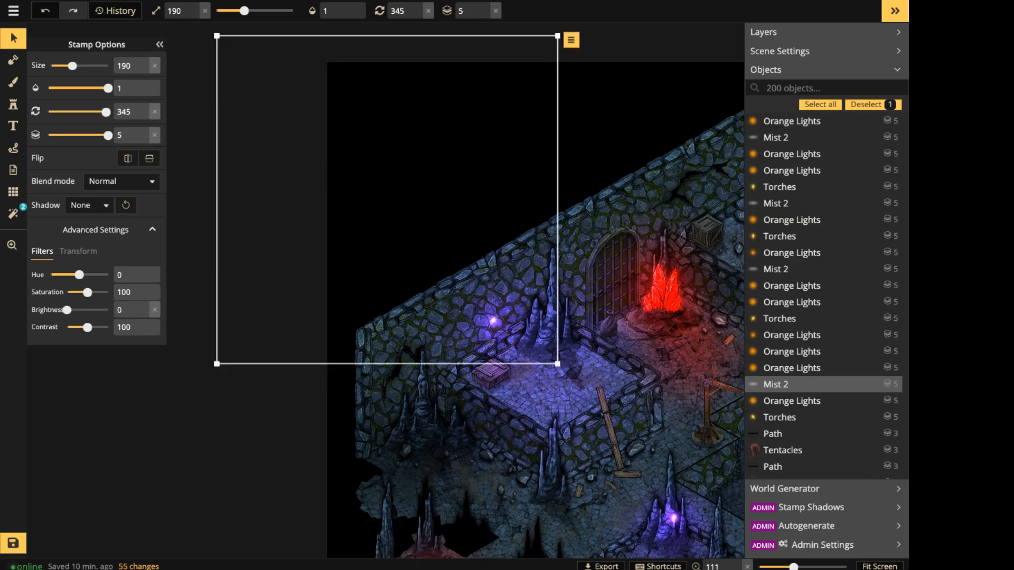
left_click_drag(393, 199, 352, 337)
scroll(433, 296, "up", 1, "shift")
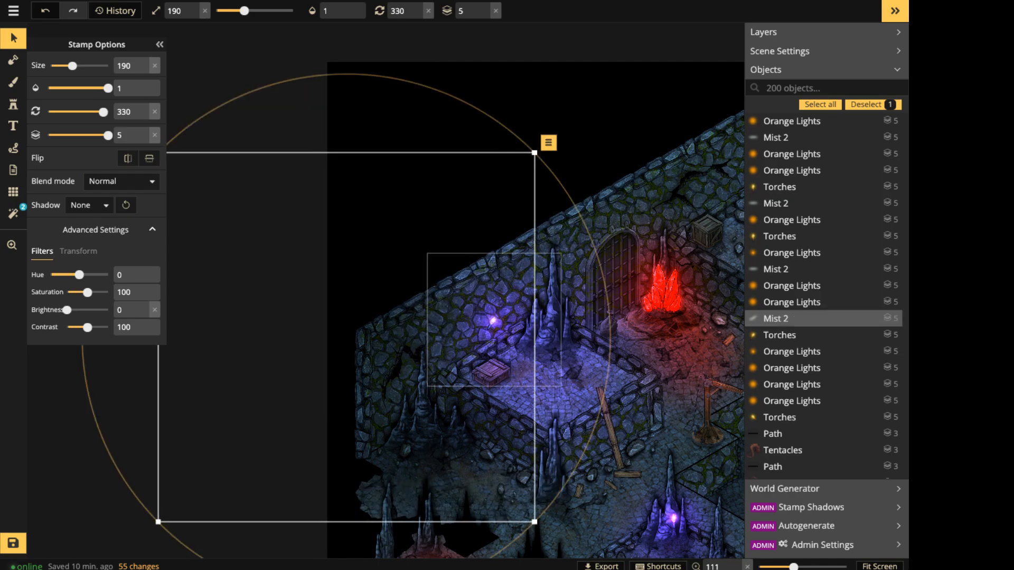
Paste two more mist copies at 330 degrees along the upper left wall, above the gate and near the peak.
key("ctrl+v")
left_click_drag(600, 168, 261, 327)
key("space")
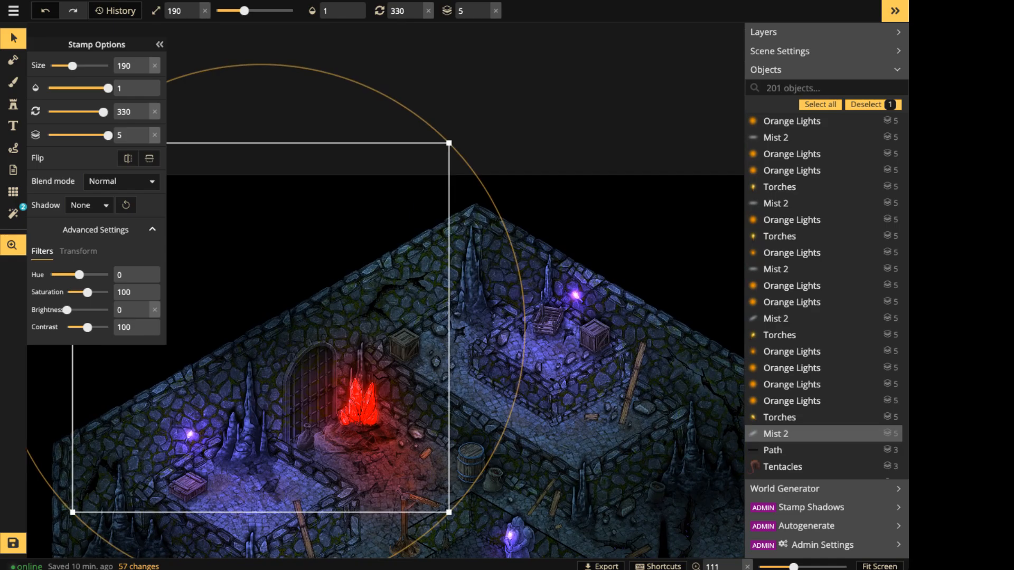
key("ctrl+v")
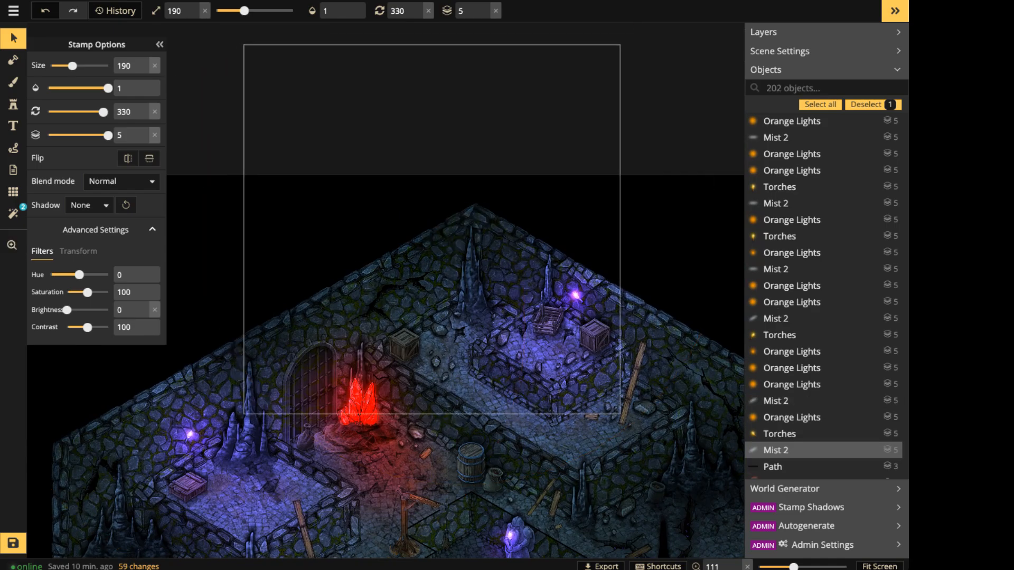
Paste another mist over the upper right wall, rotate it to follow the wall's slope, and deselect it.
key("space")
left_click_drag(575, 297, 378, 131)
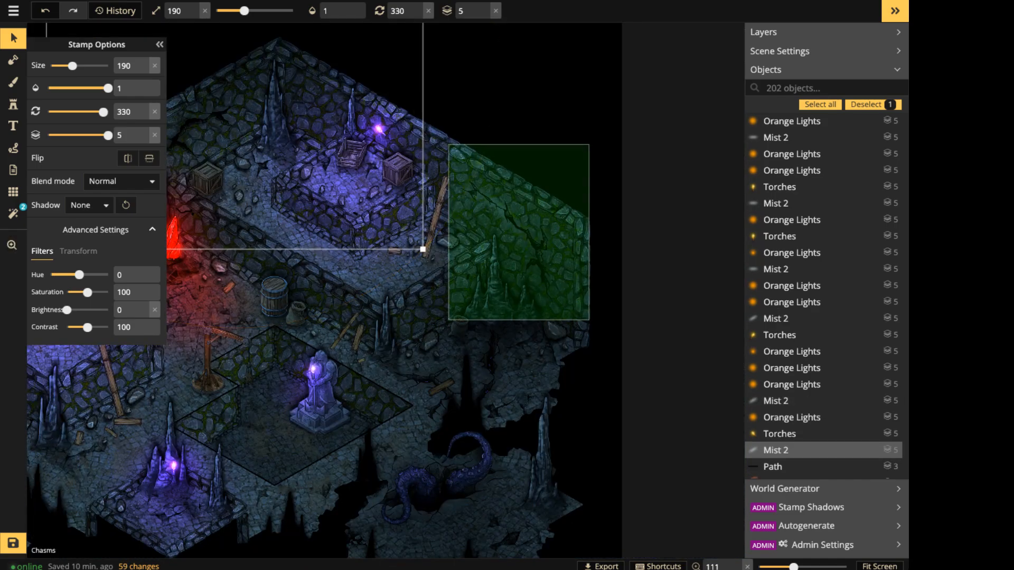
key("ctrl+v")
scroll(559, 185, "up", 3, "alt")
scroll(559, 185, "up", 2, "alt")
scroll(559, 185, "down", 1, "alt")
mouse_move(559, 184)
left_mouse_down()
mouse_move(556, 220)
mouse_move(547, 216)
mouse_move(561, 193)
left_mouse_up()
key("Escape")
Review the whole shaded dungeon and save the map.
scroll(317, 109, "down", 1)
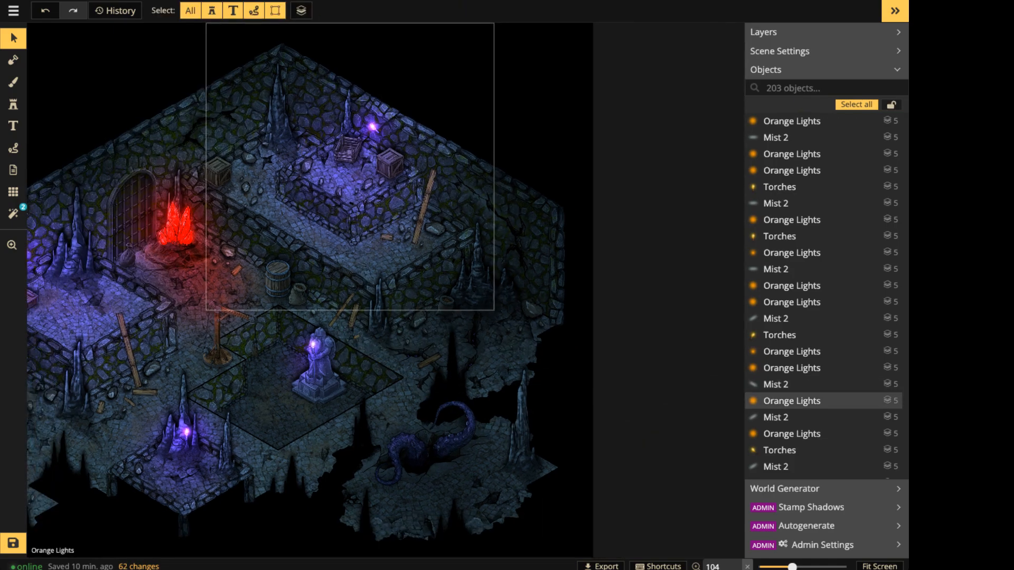
scroll(478, 116, "down", 2)
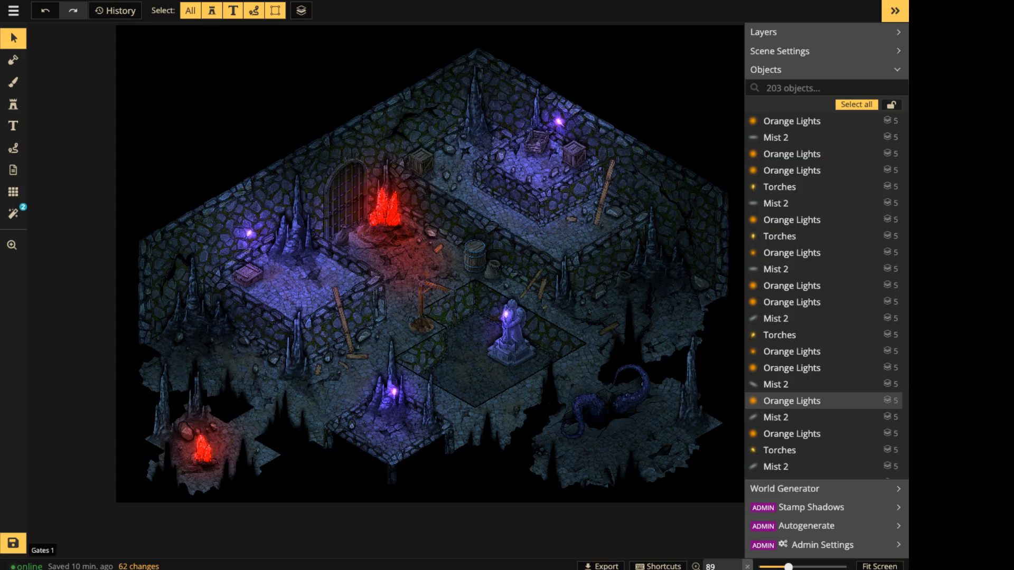
key("ctrl+s")
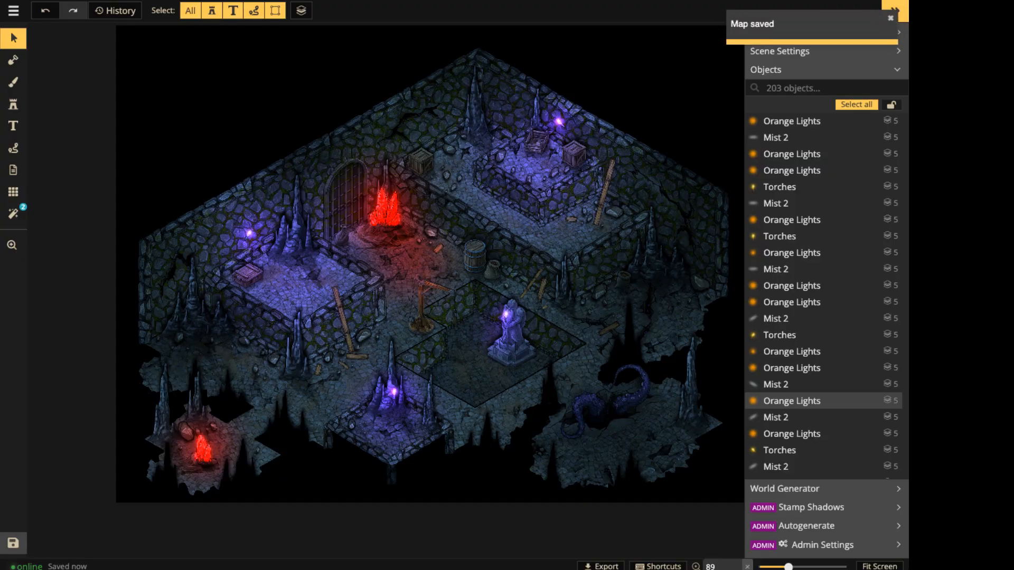
scroll(348, 301, "up", 8)
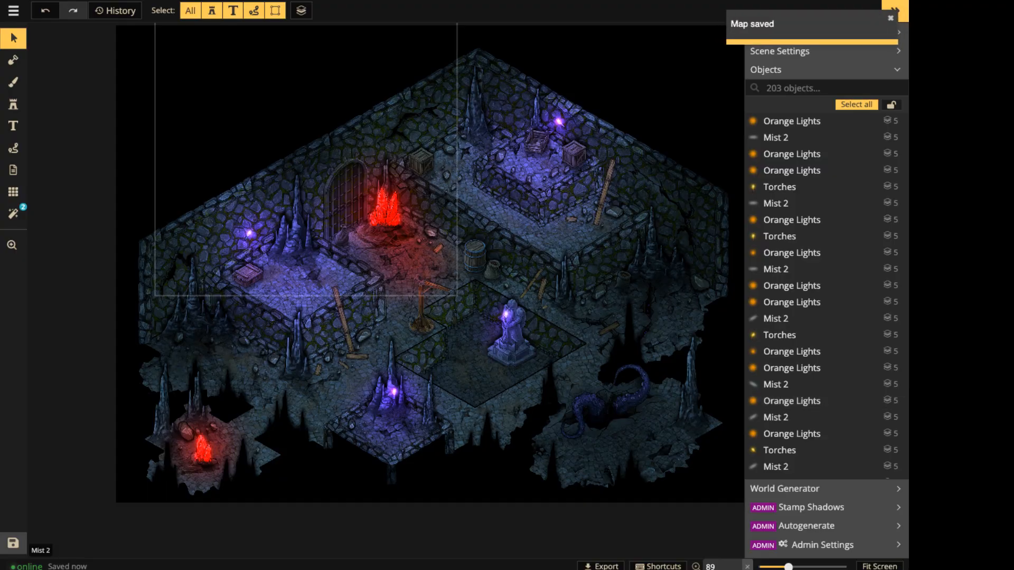
Select the four wooden planks beside the lower corner of the left platform and make them cast an Object shadow.
scroll(349, 370, "up", 5)
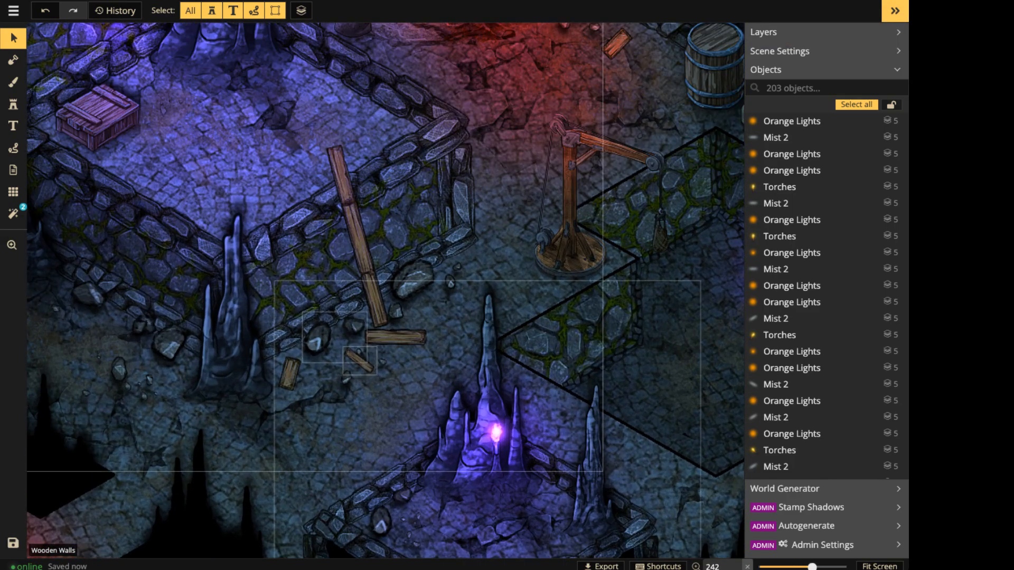
left_click(359, 361)
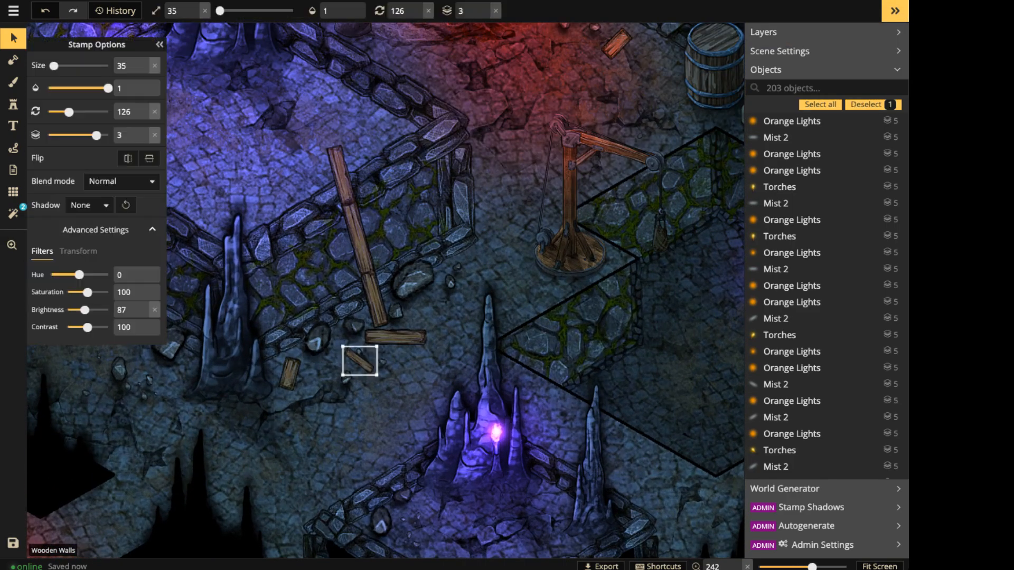
left_click(290, 374, "shift")
left_click(396, 338, "shift")
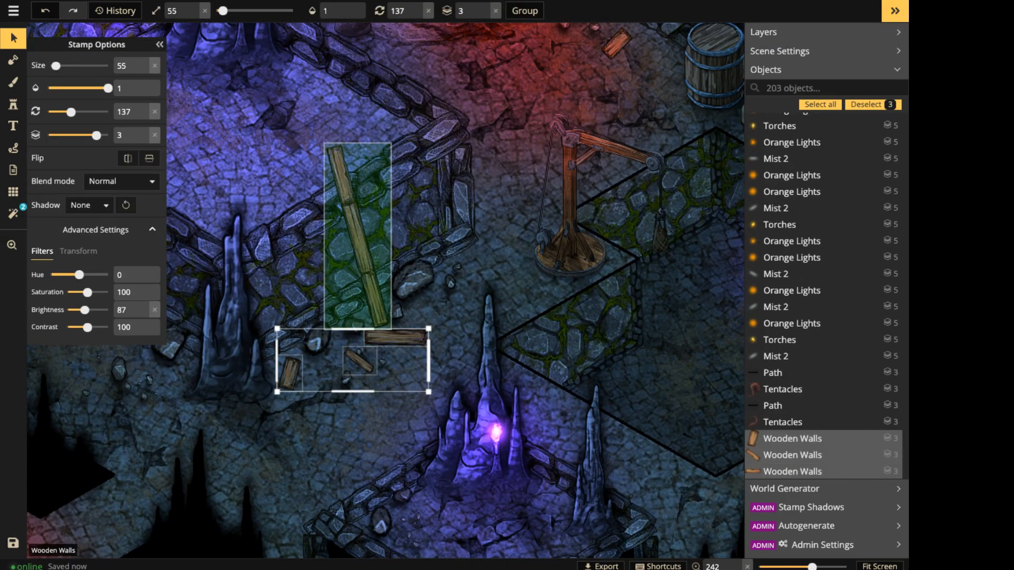
left_click(357, 233, "shift")
scroll(357, 232, "down", 4)
middle_click_drag(357, 232, 455, 240)
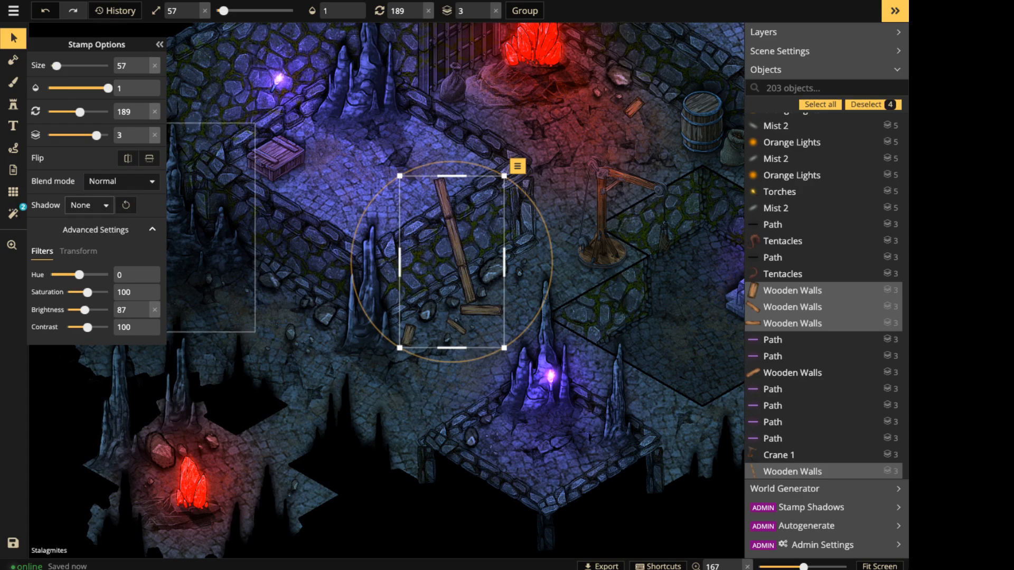
left_click(89, 205)
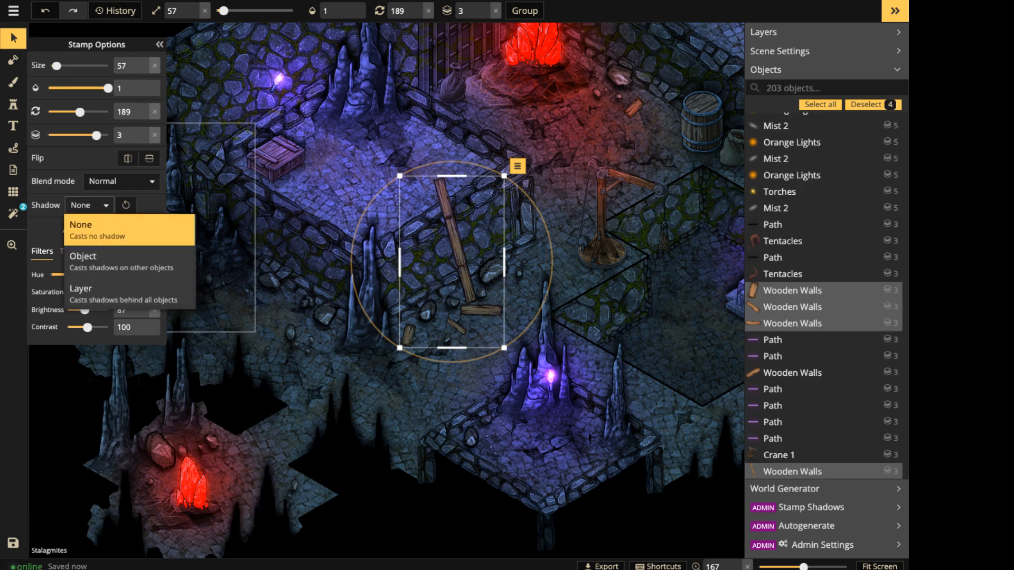
left_click(85, 255)
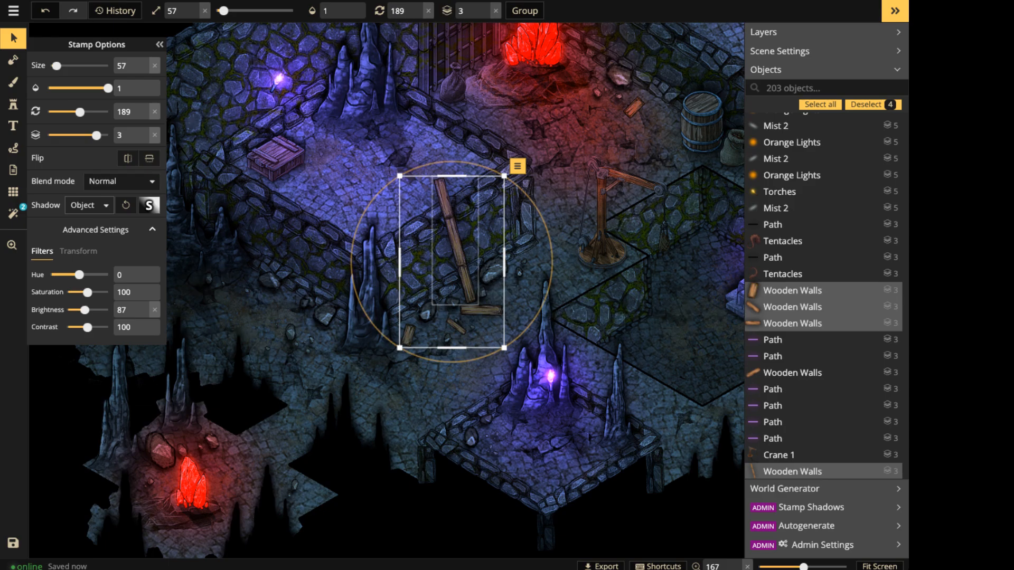
Customize the four planks' shadow with blur 6.5, vertical offset 2.5 and opacity 100, and close the shadow settings.
left_click(149, 205)
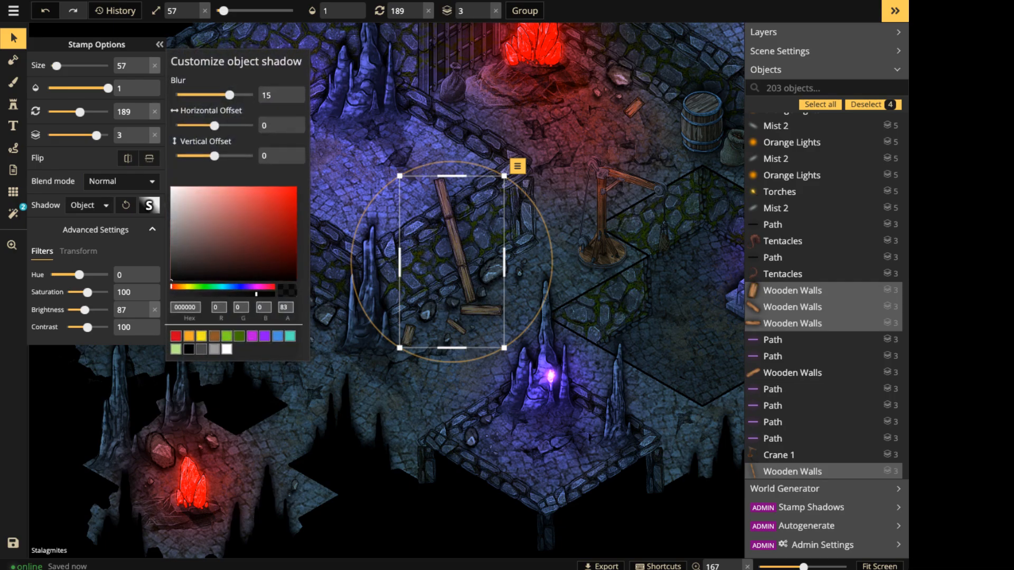
left_click_drag(229, 95, 214, 95)
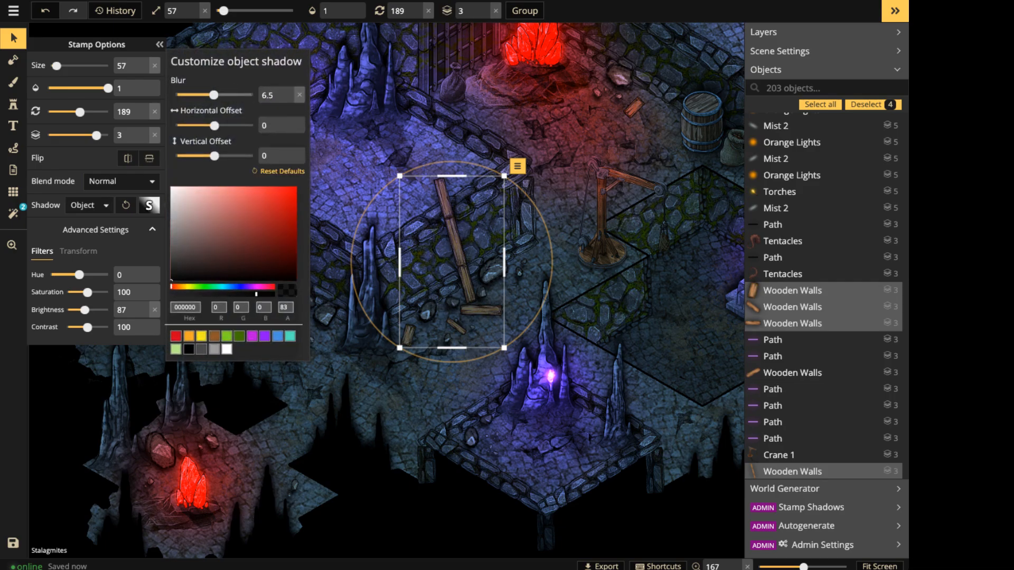
left_click_drag(257, 294, 274, 295)
left_click_drag(215, 155, 219, 156)
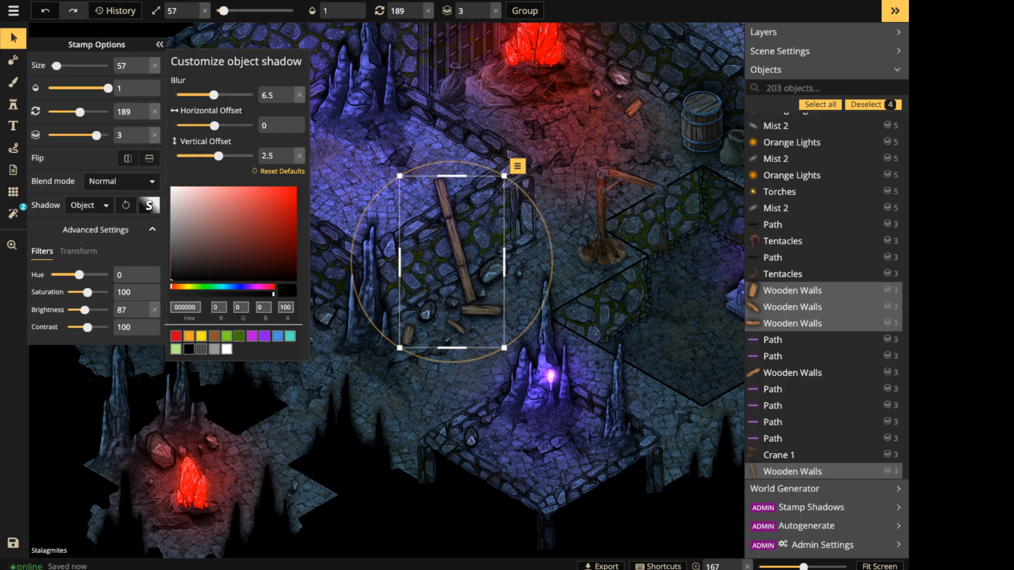
left_click(408, 151)
Select the small plank between the red crystals and the barrel and make it cast an Object shadow.
scroll(364, 185, "down", 4)
left_click_drag(502, 177, 253, 290)
scroll(466, 264, "up", 4)
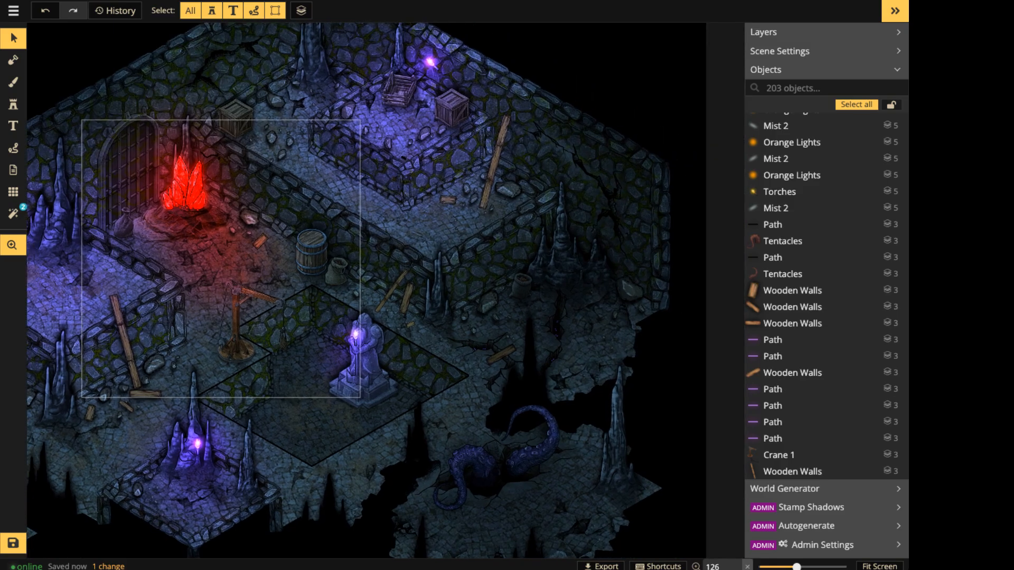
left_click(315, 241)
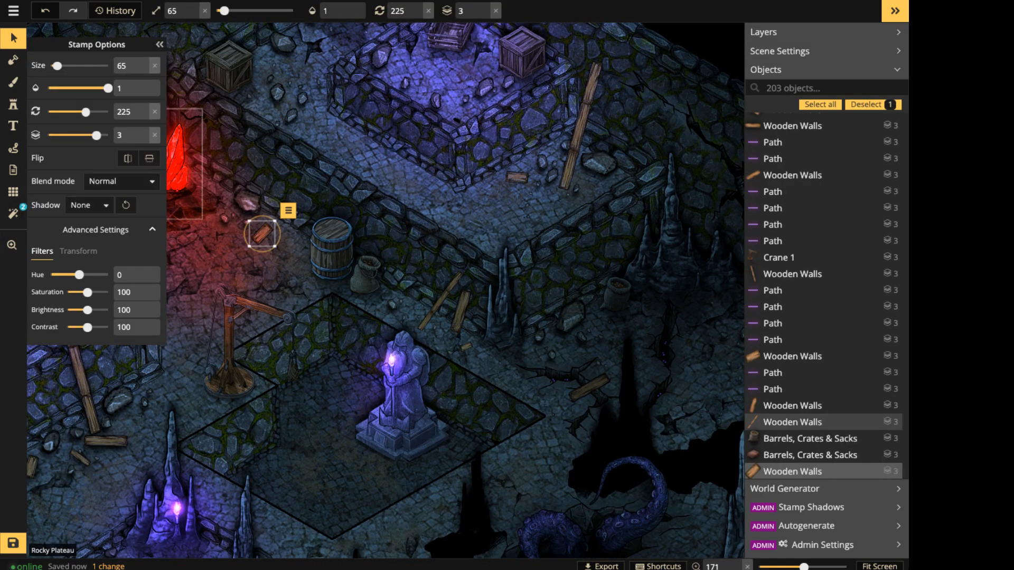
left_click_drag(230, 219, 398, 215)
scroll(396, 220, "up", 4)
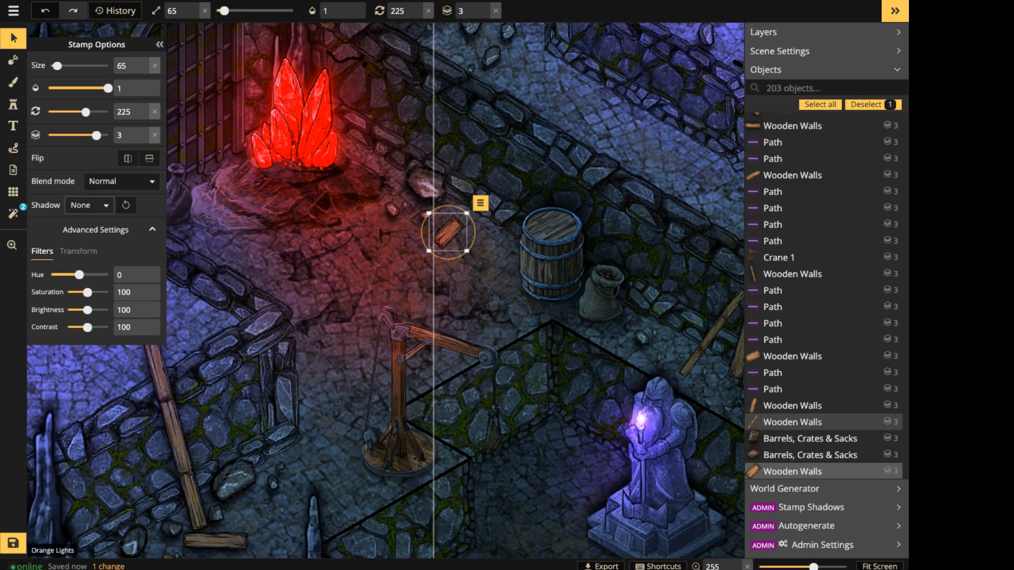
left_click(90, 205)
left_click(83, 262)
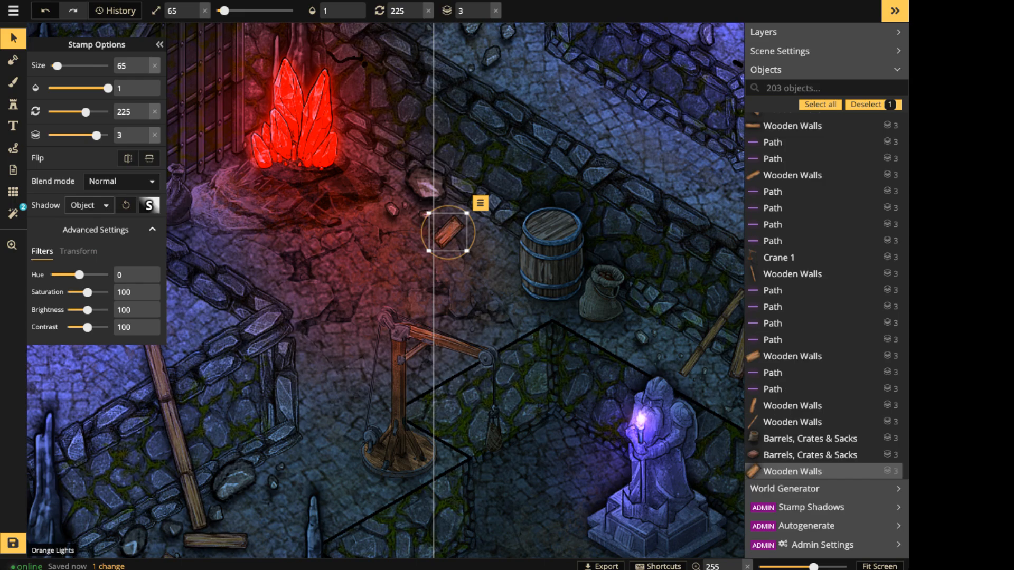
Set the small plank's shadow to blur 3.1, horizontal offset 2.1 and vertical offset 1, and deselect it.
left_click(149, 205)
left_click_drag(229, 95, 216, 156)
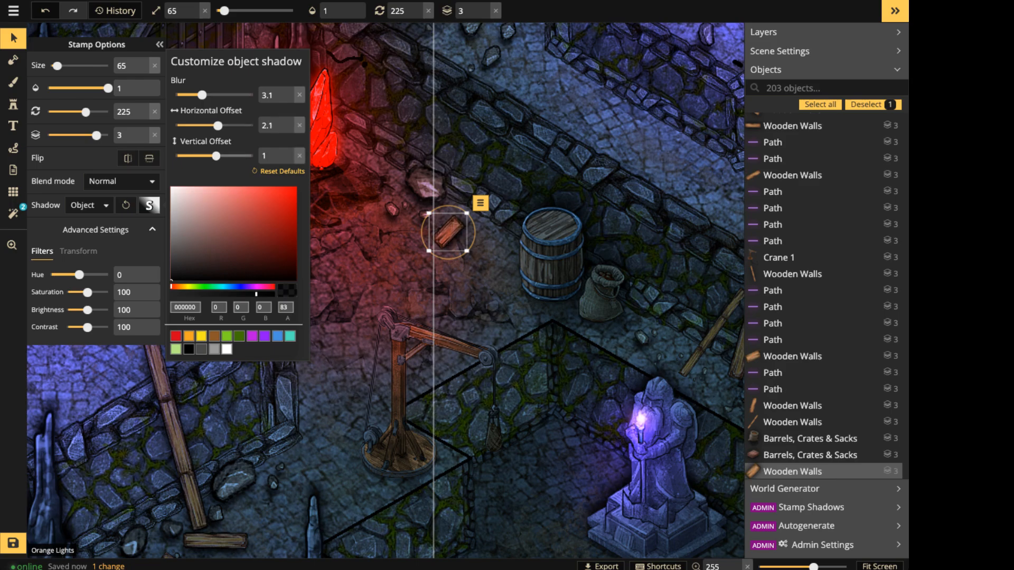
left_click(352, 211)
left_click(365, 227)
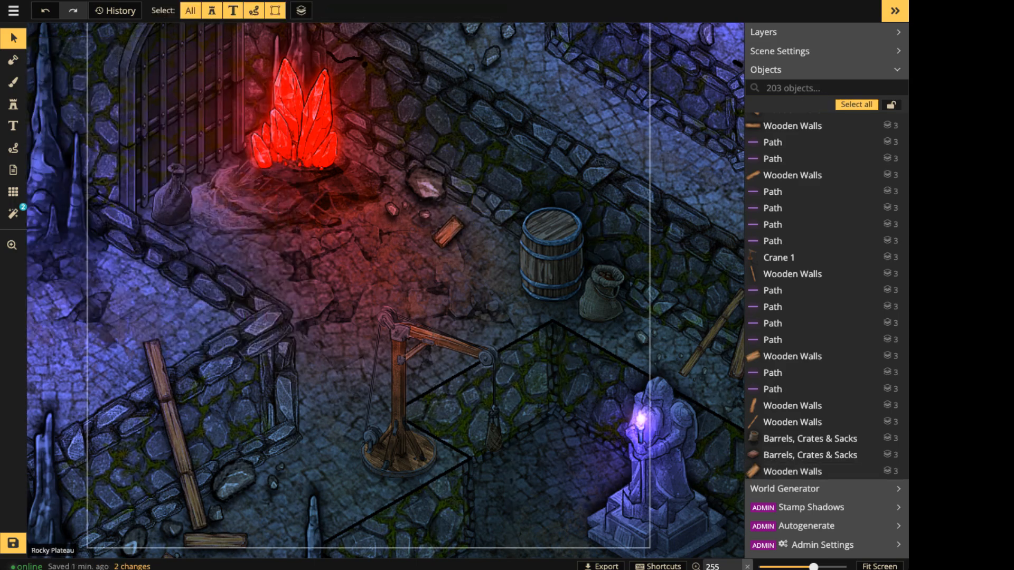
Select the three planks against the wall behind the statue pit and make them cast an Object shadow.
left_click_drag(597, 259, 276, 244)
left_click_drag(388, 311, 216, 323)
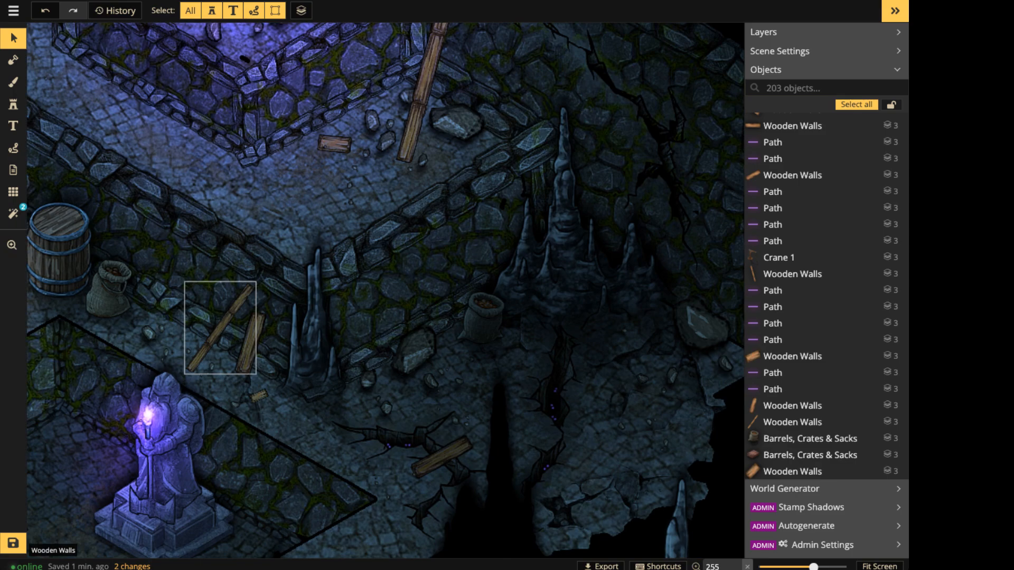
left_click(220, 327)
left_click(251, 344, "shift")
left_click(260, 396, "shift")
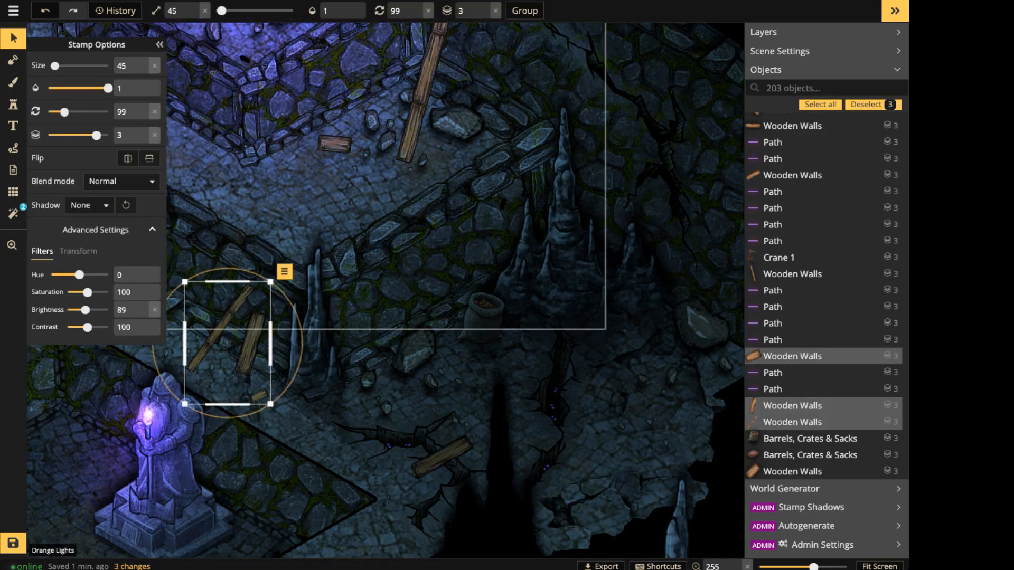
left_click(89, 205)
left_click(79, 256)
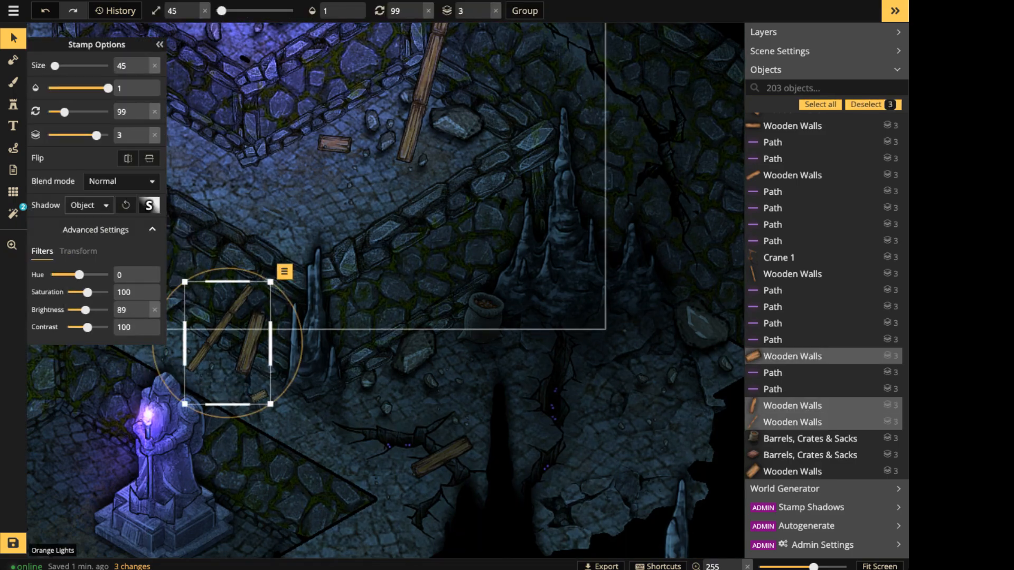
Set the shadow blur of the three planks to 3.9 and deselect them.
left_click(149, 205)
left_click_drag(230, 95, 206, 95)
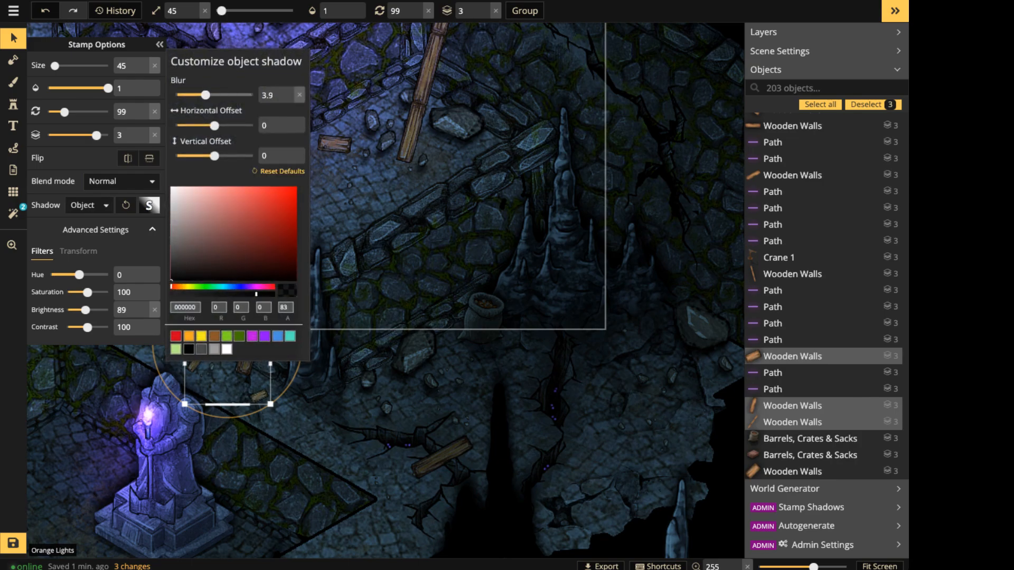
key("space")
left_click(330, 341)
left_click_drag(330, 340, 551, 316)
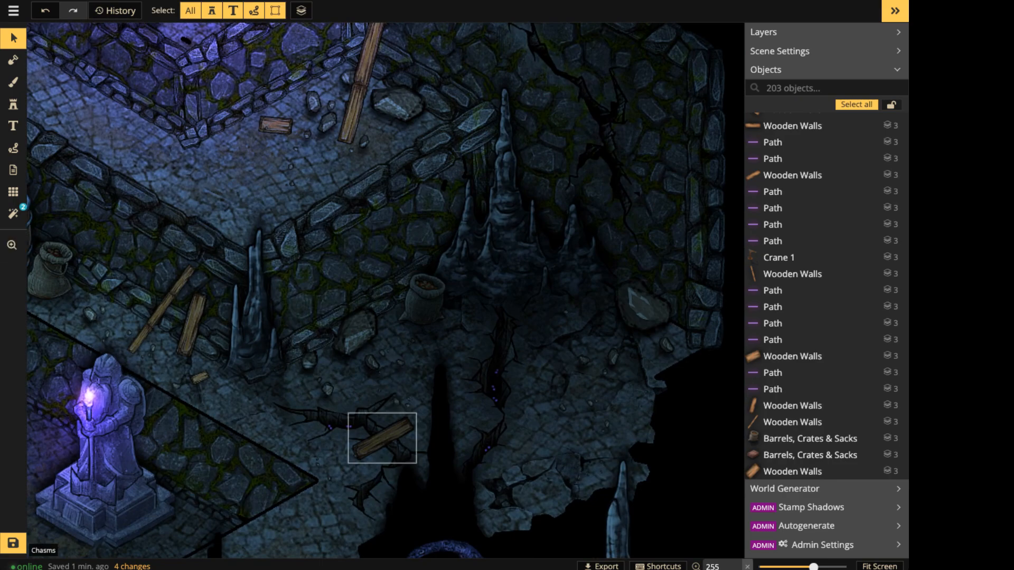
left_click(382, 437)
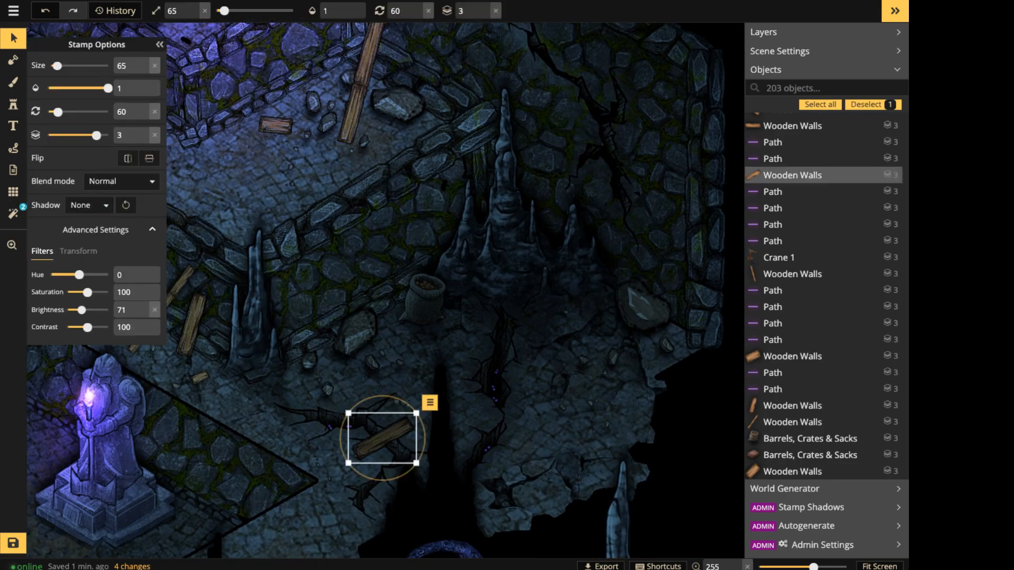
key("Escape")
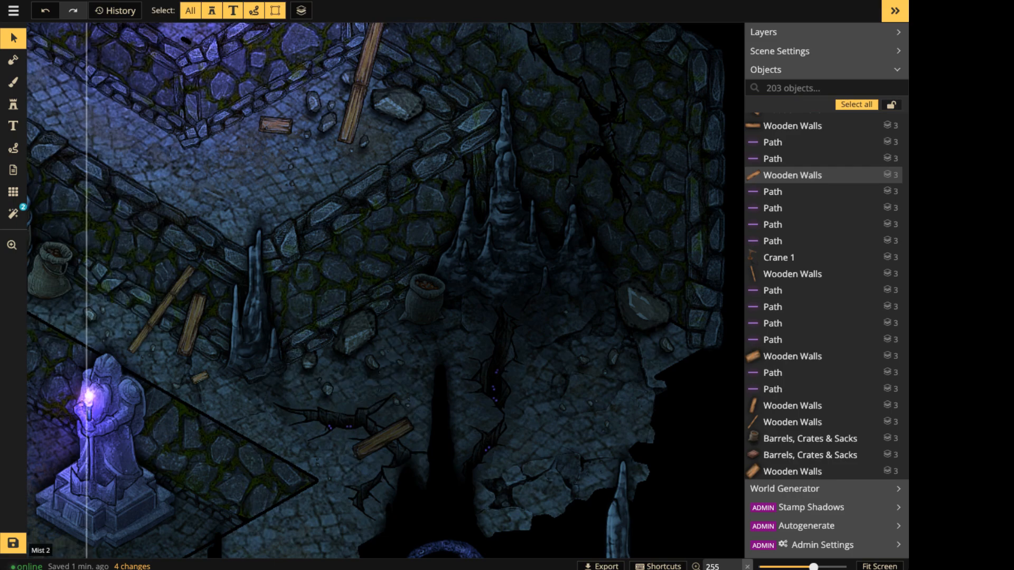
Select the short plank and the long leaning beam below the upper right platform and make them cast an Object shadow.
key("space")
left_click_drag(279, 132, 283, 342)
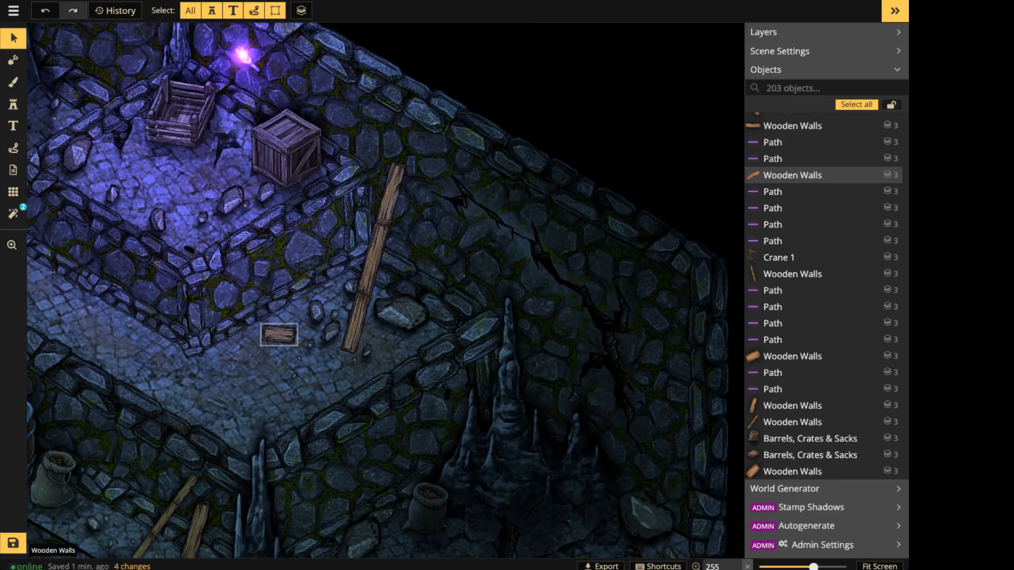
left_click(280, 336)
left_click(368, 280, "shift")
left_click(89, 205)
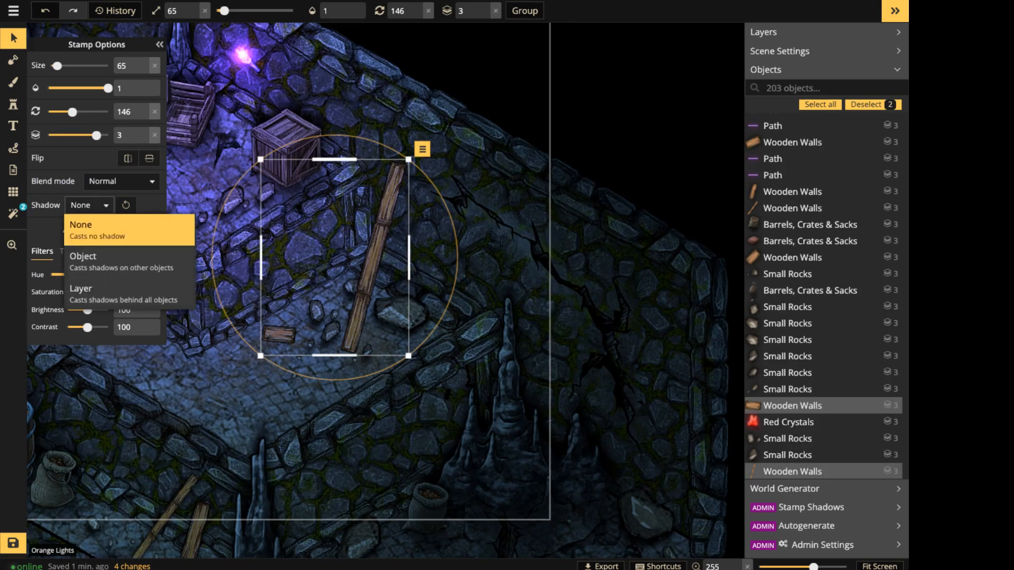
left_click(121, 262)
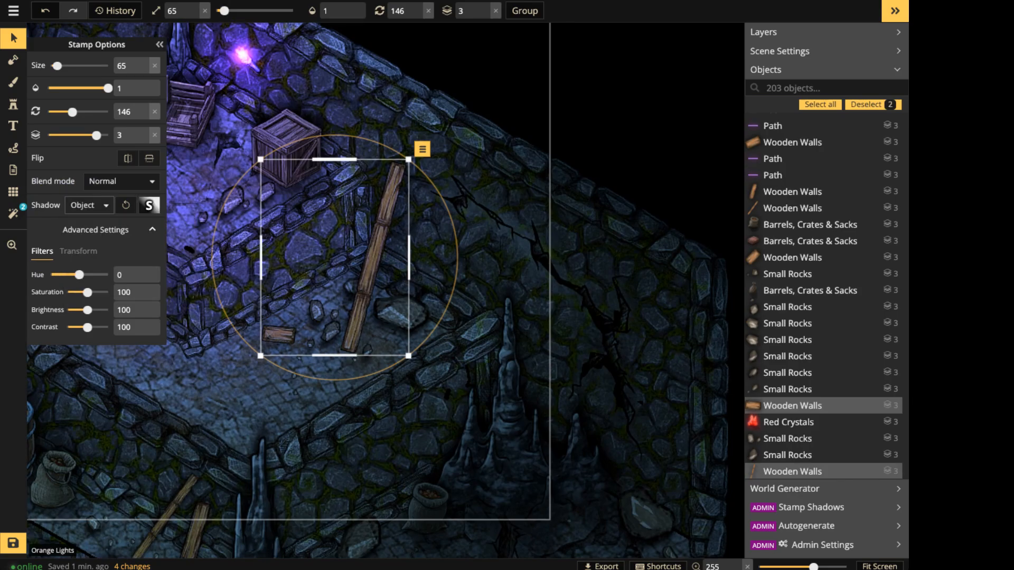
key("space")
left_click_drag(381, 311, 633, 313)
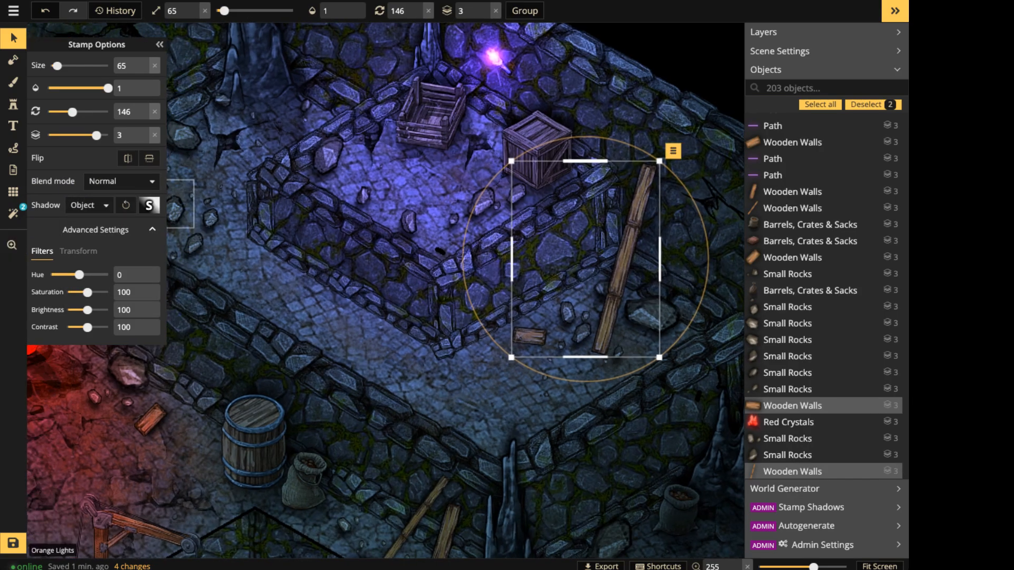
Reduce the shadow blur and raise the shadow opacity of the short plank and leaning beam, and deselect them.
left_click(149, 205)
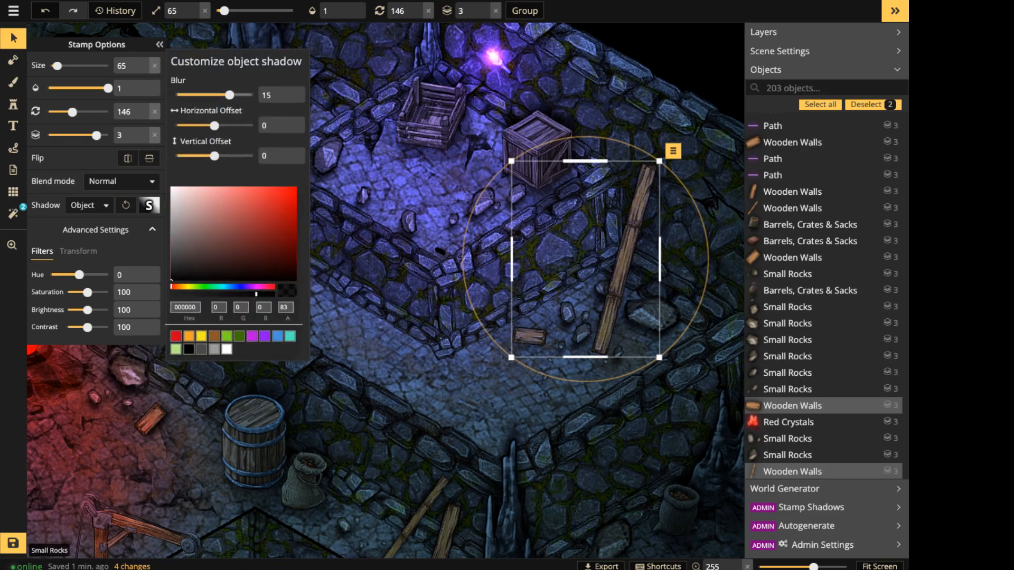
left_click_drag(229, 95, 207, 95)
left_click_drag(256, 294, 275, 294)
left_click(528, 246)
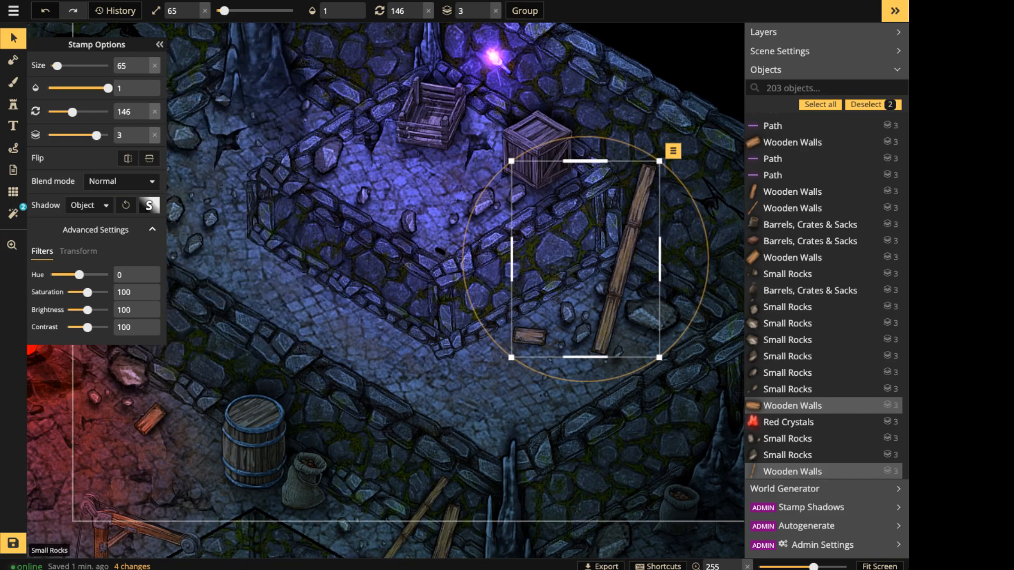
left_click(528, 246)
Review the whole dungeon map, examining the plank shadows, lighting and overall shading.
scroll(528, 246, "down", 5)
scroll(522, 260, "down", 7)
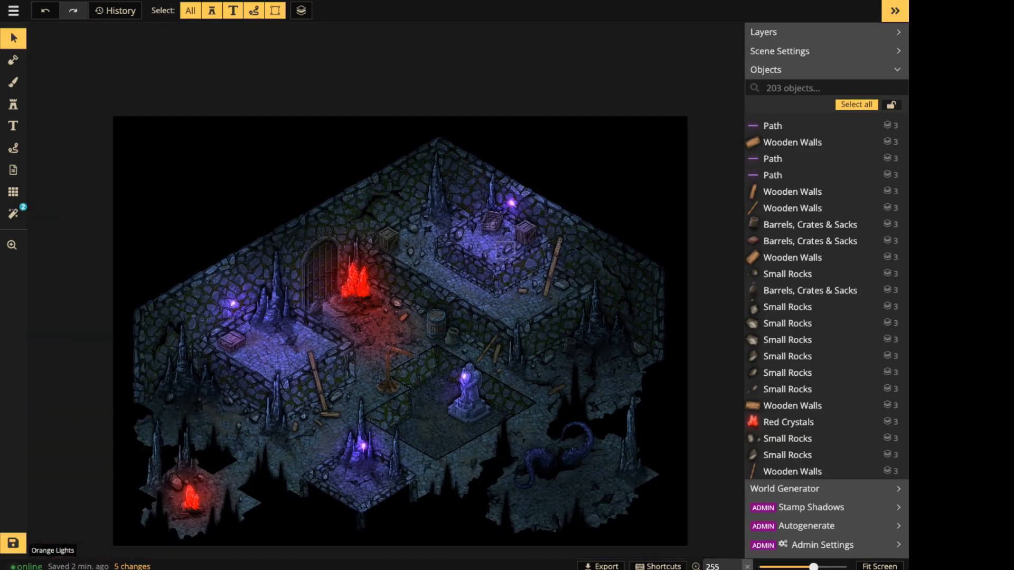
key("space")
left_click_drag(419, 389, 424, 310)
key("space")
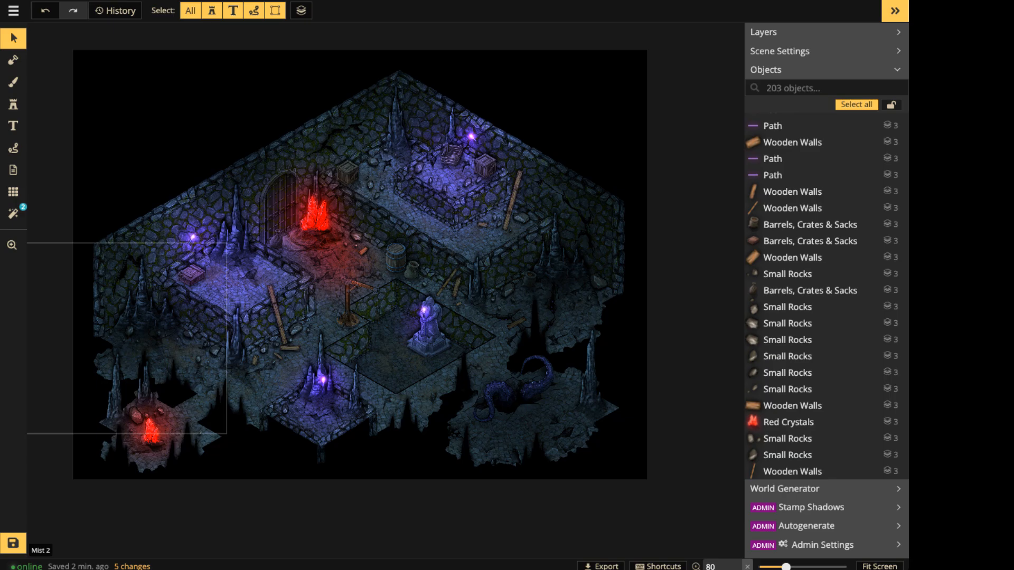
scroll(333, 309, "up", 7)
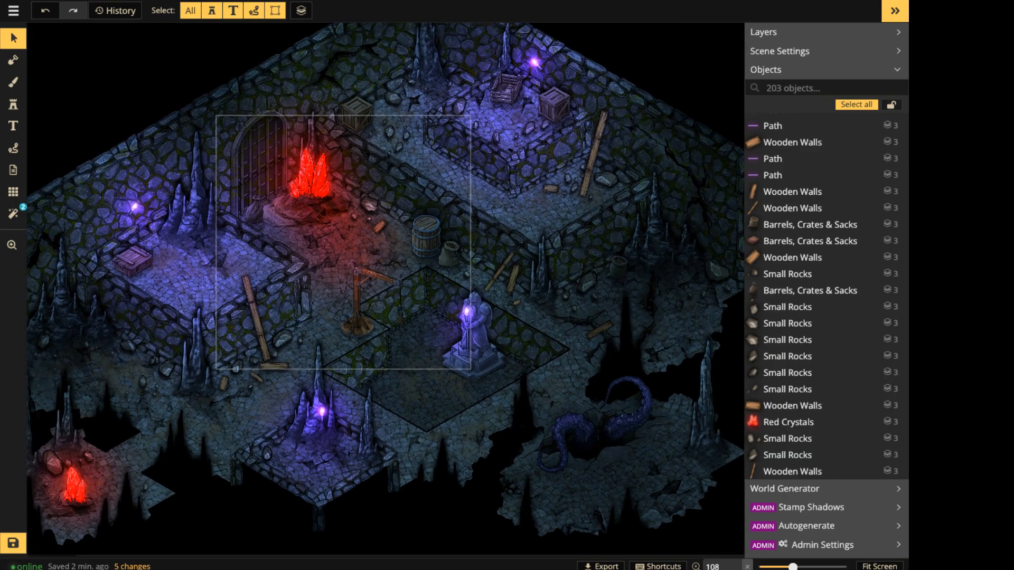
key("space")
left_click_drag(255, 317, 230, 287)
scroll(230, 286, "down", 2)
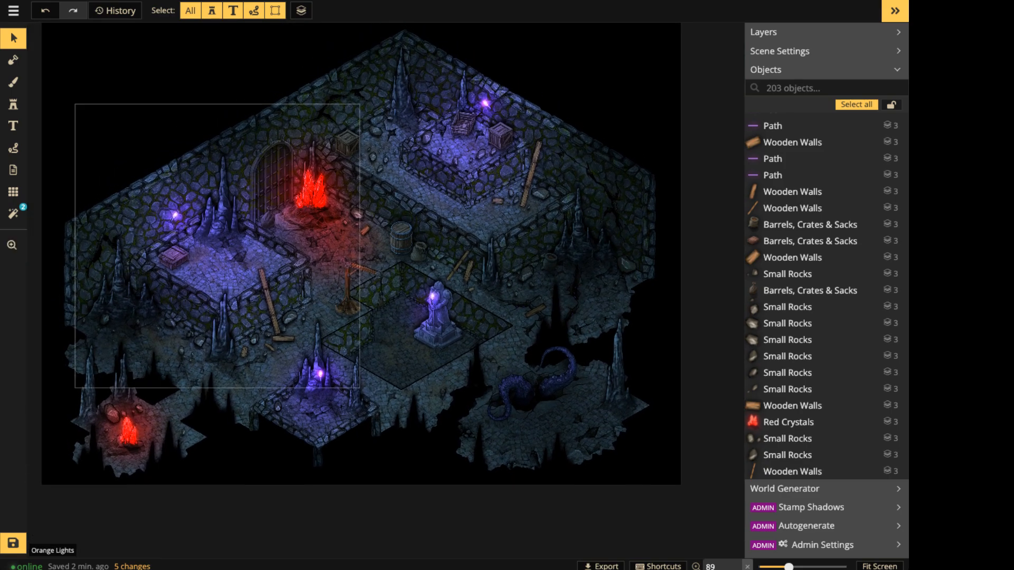
scroll(407, 306, "up", 2)
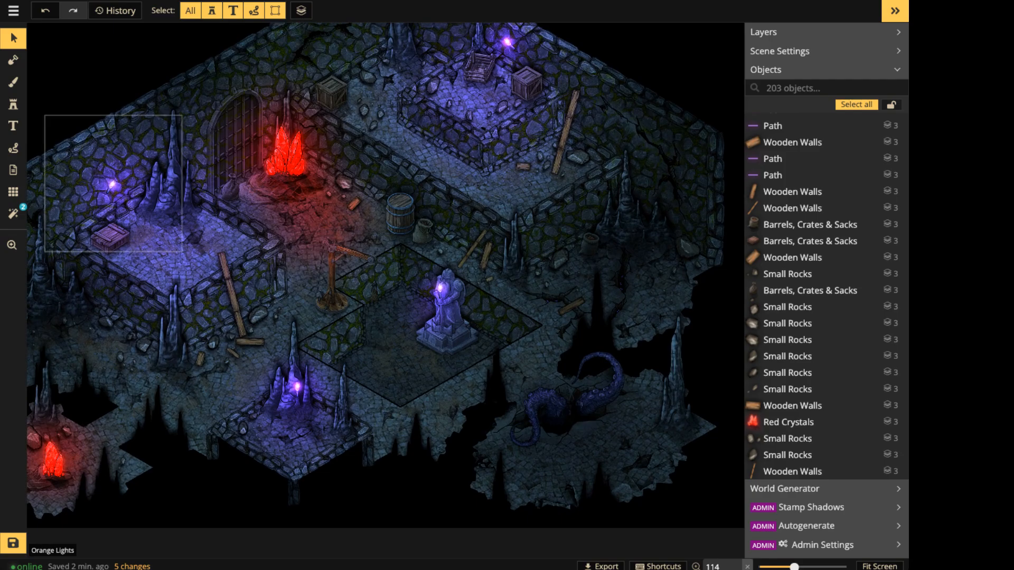
Add a custom texture filter to the map using the Old Paper texture from the Parchment World style.
left_click(13, 214)
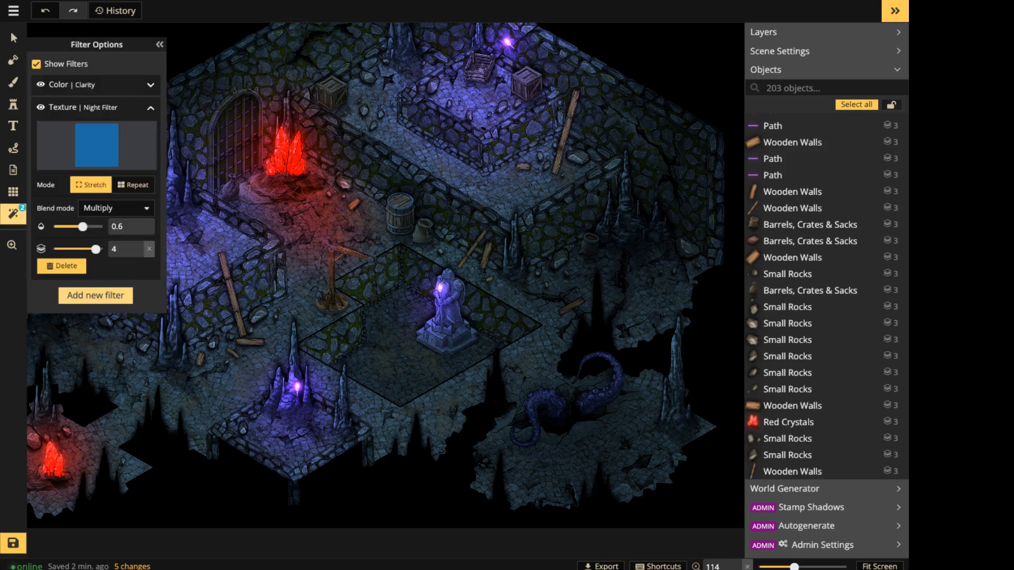
left_click(95, 295)
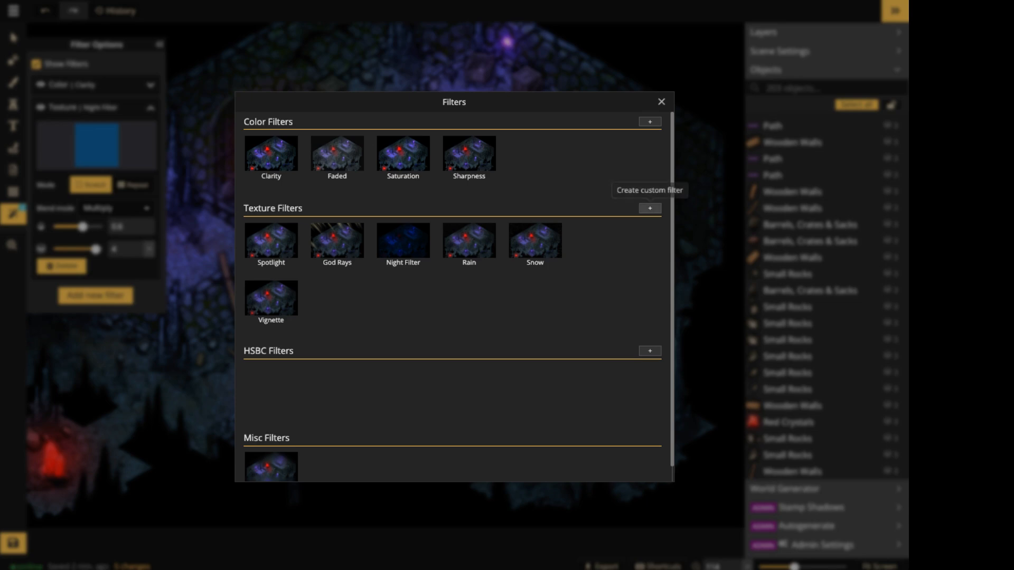
left_click(650, 209)
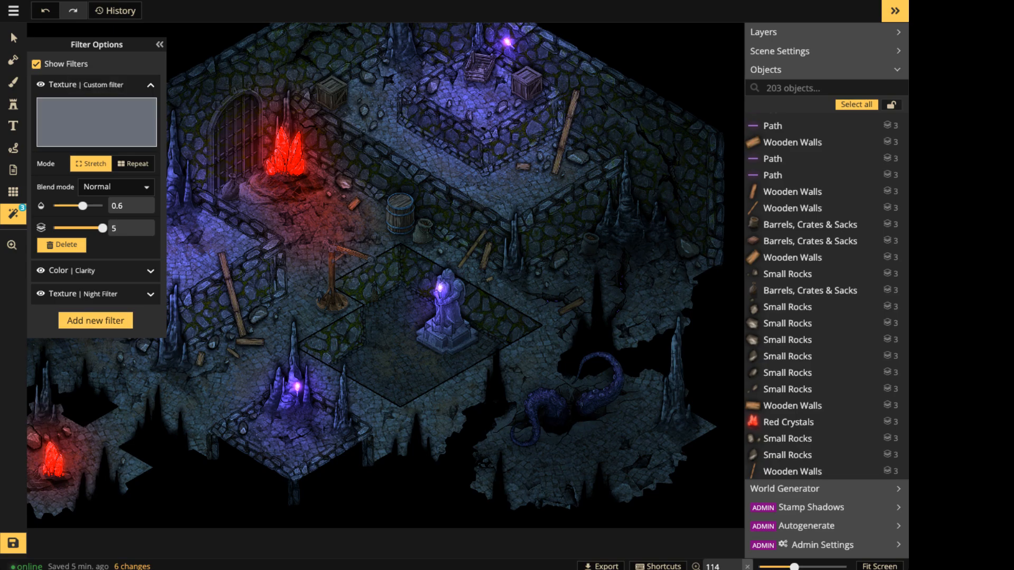
left_click(97, 122)
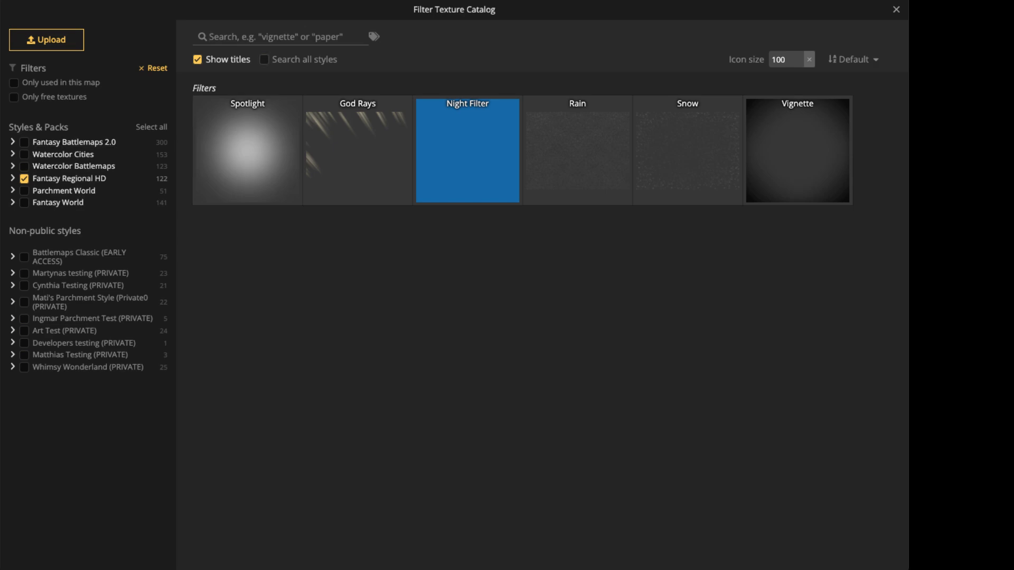
left_click(265, 60)
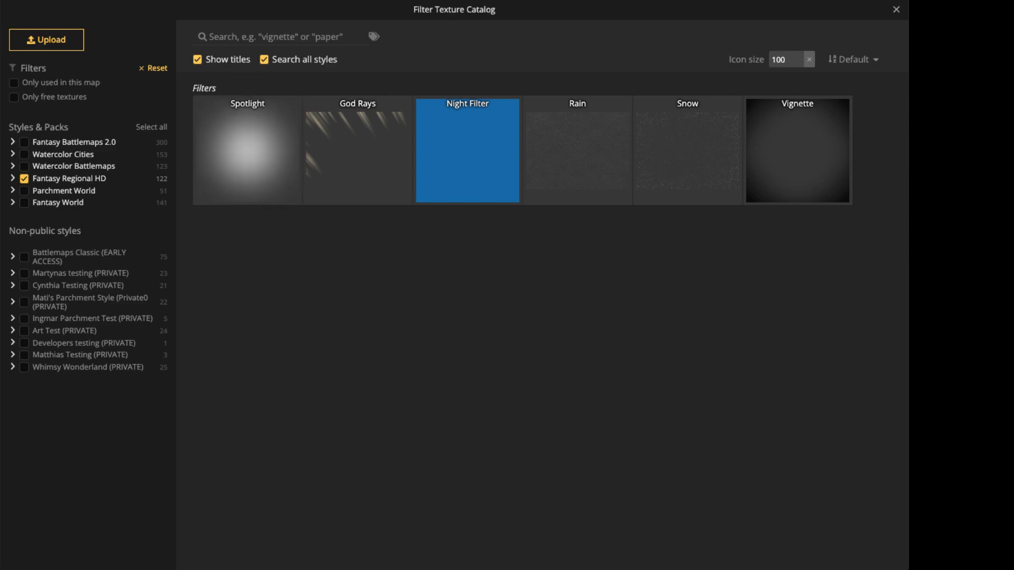
left_click(24, 179)
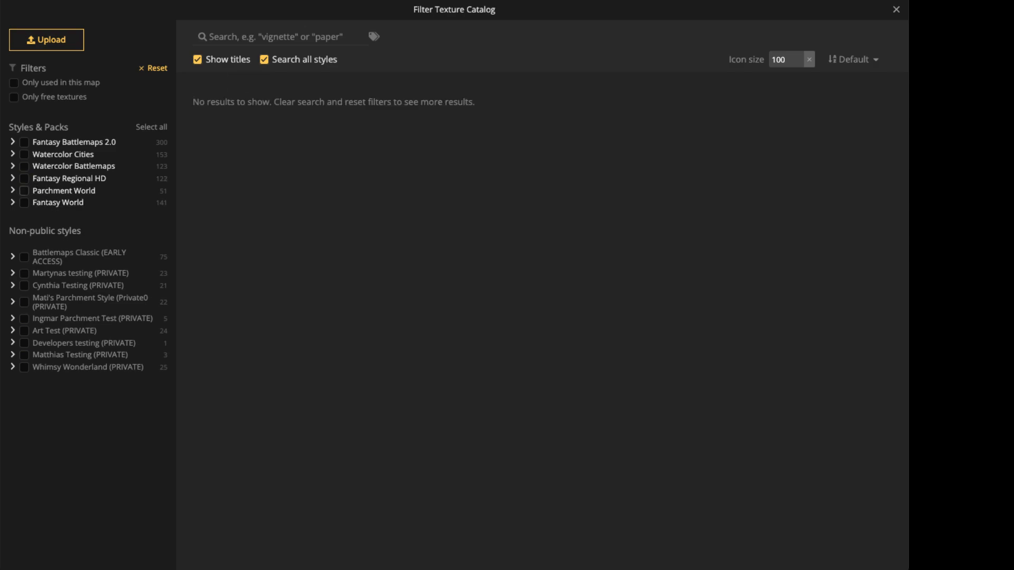
left_click(24, 191)
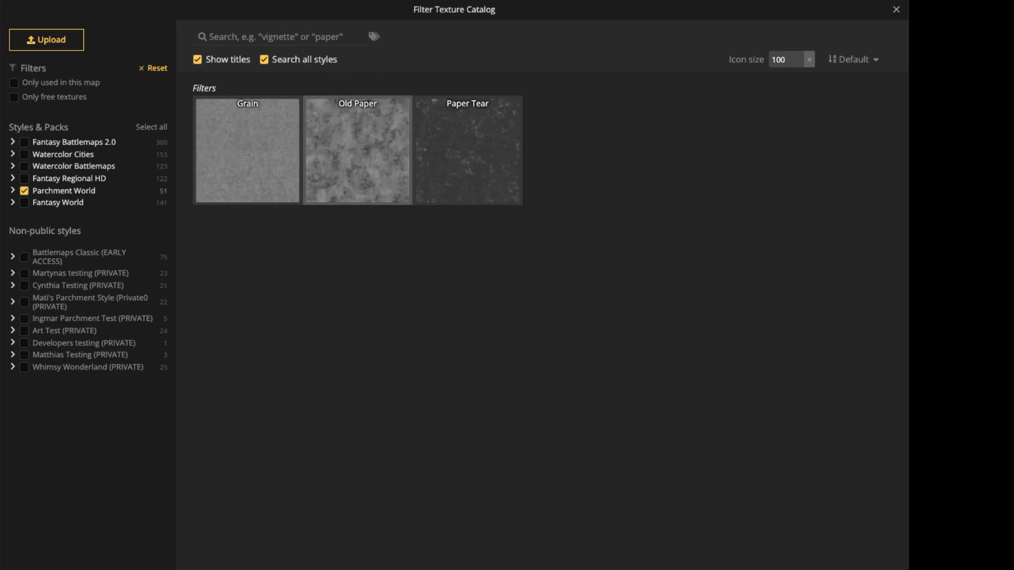
left_click(357, 150)
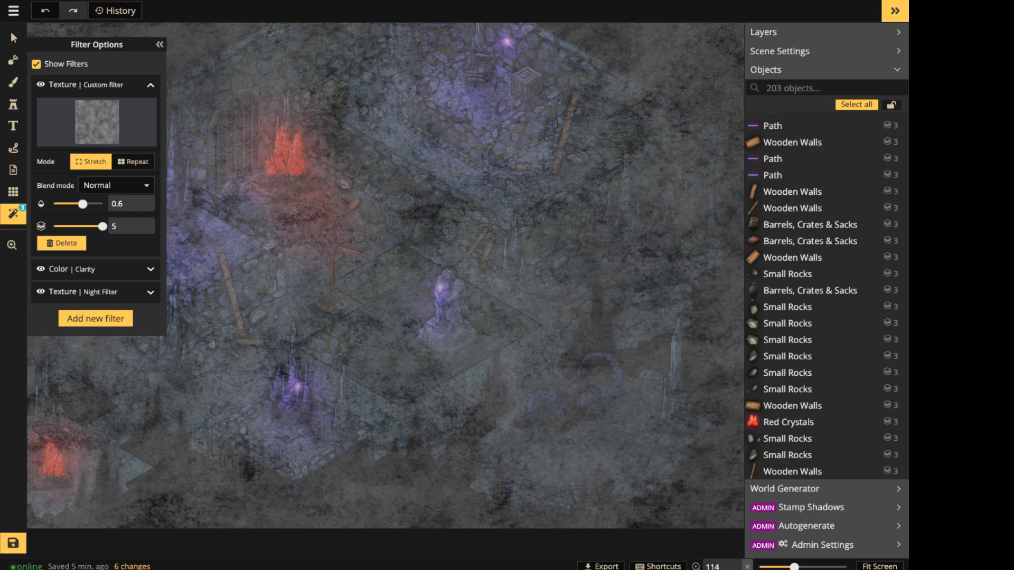
Set the Old Paper filter's blend mode to Overlay, its layer to 4 and its opacity to 1.
left_click(117, 186)
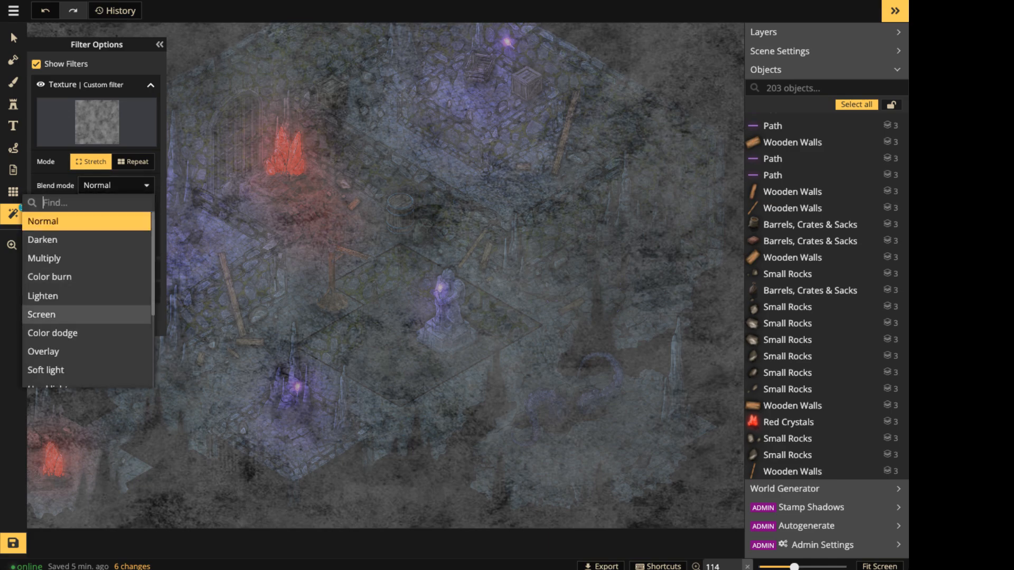
scroll(87, 296, "down", 1)
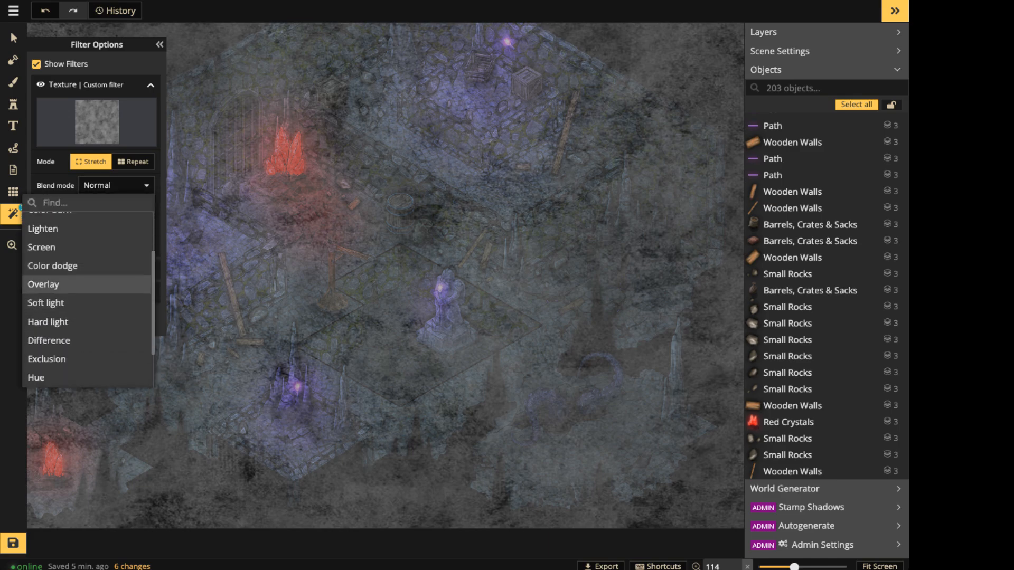
left_click(87, 285)
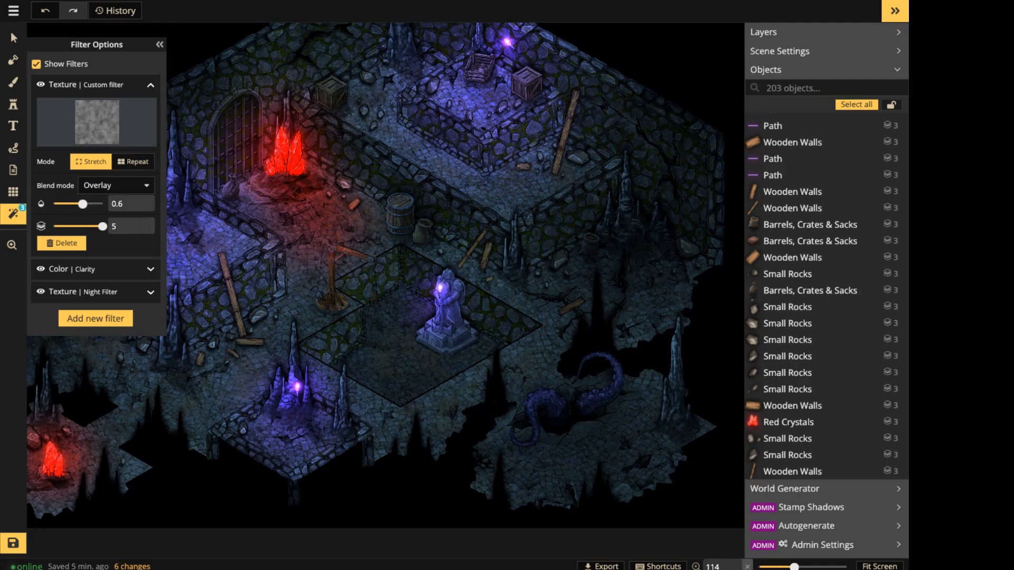
left_click(138, 231)
left_click_drag(82, 204, 103, 204)
mouse_move(370, 285)
left_mouse_down()
mouse_move(517, 274)
mouse_move(367, 295)
left_mouse_up()
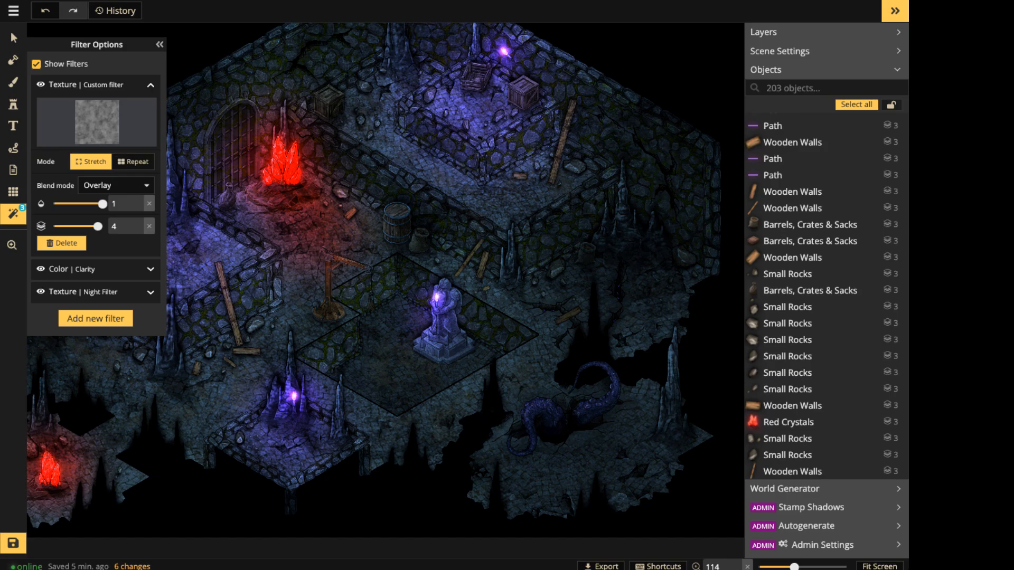
Compare the map with all filters off and on, and with only the Old Paper texture filter hidden and shown.
left_click(36, 64)
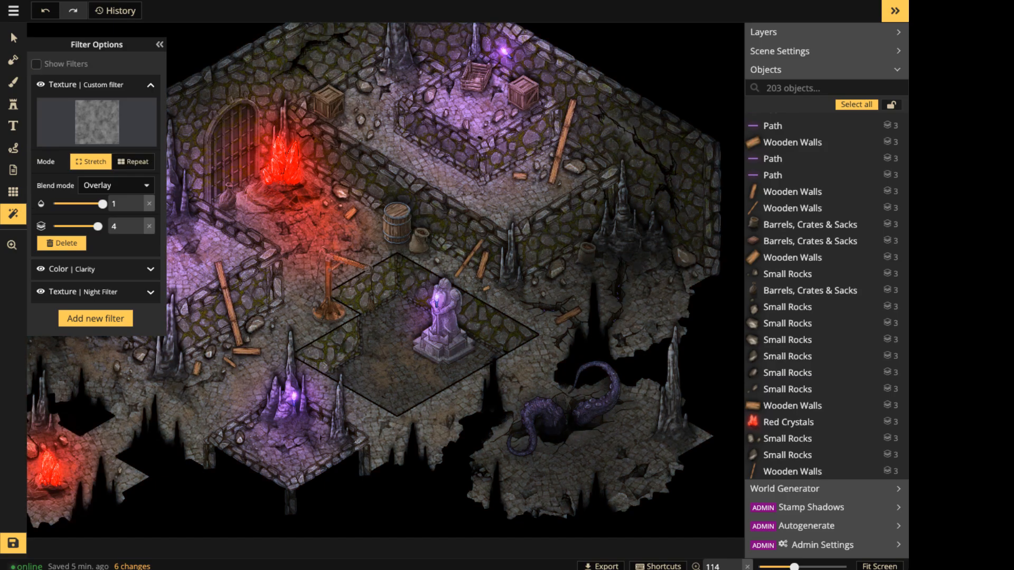
left_click(36, 64)
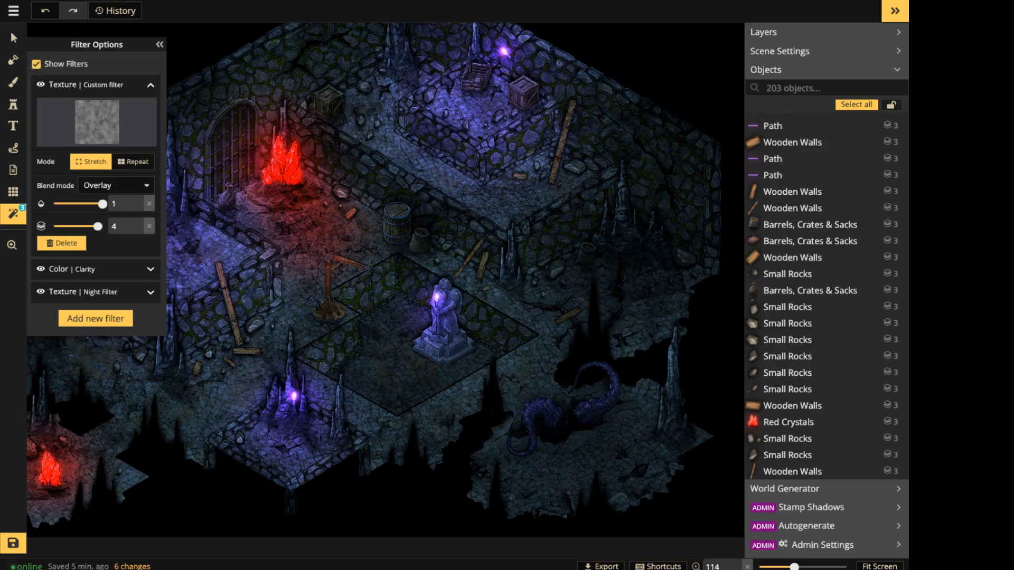
left_click(41, 85)
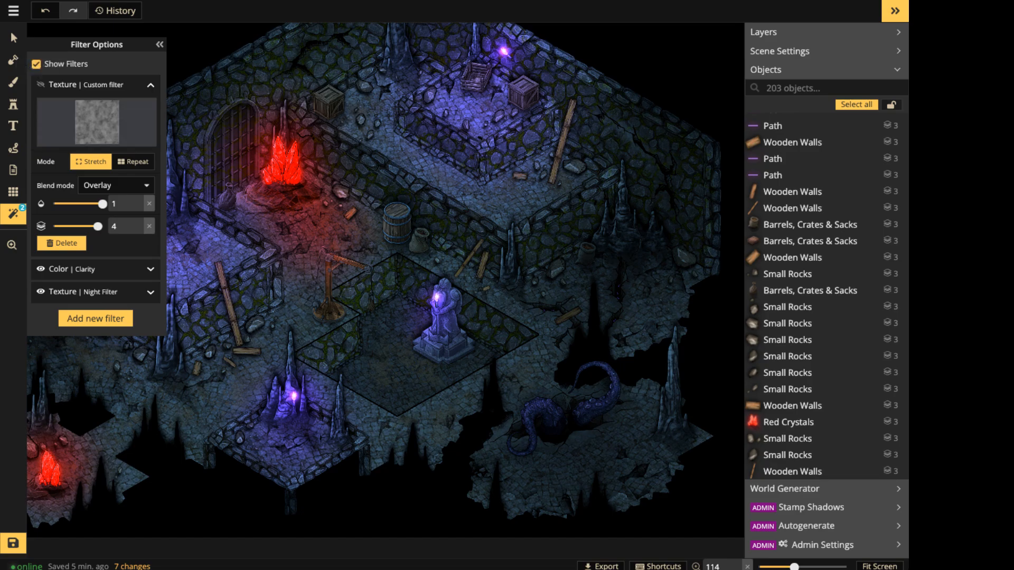
scroll(413, 203, "down", 2)
key("space")
left_click_drag(413, 203, 497, 205)
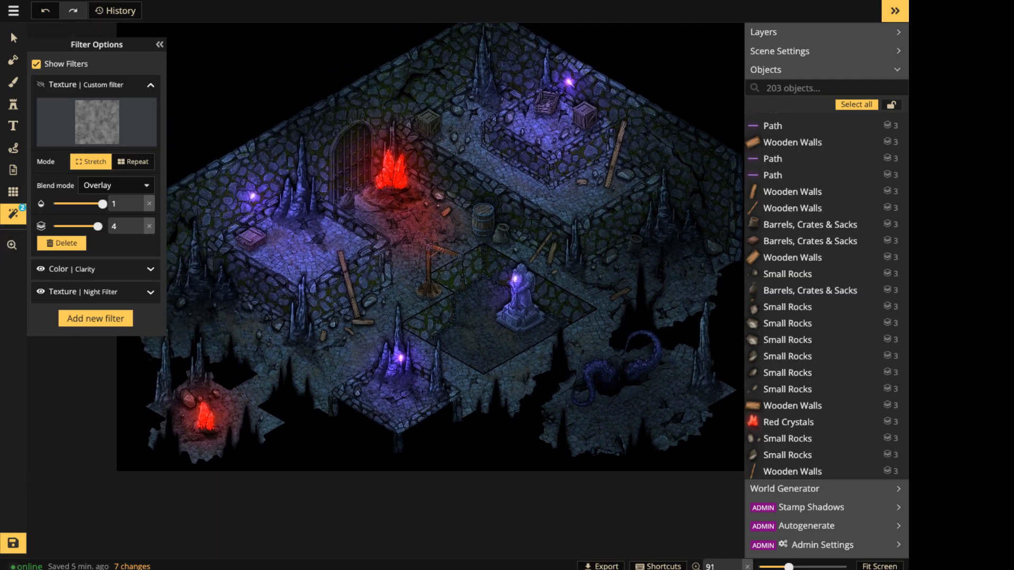
left_click(40, 84)
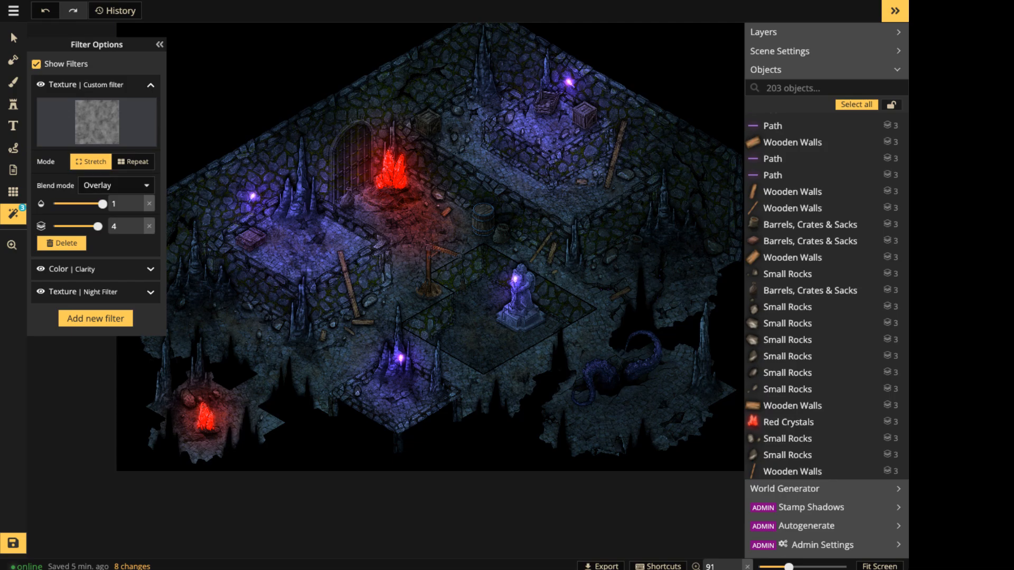
Lower the Old Paper filter's opacity to 0.48 and expand the Clarity filter's settings.
left_click_drag(102, 204, 85, 204)
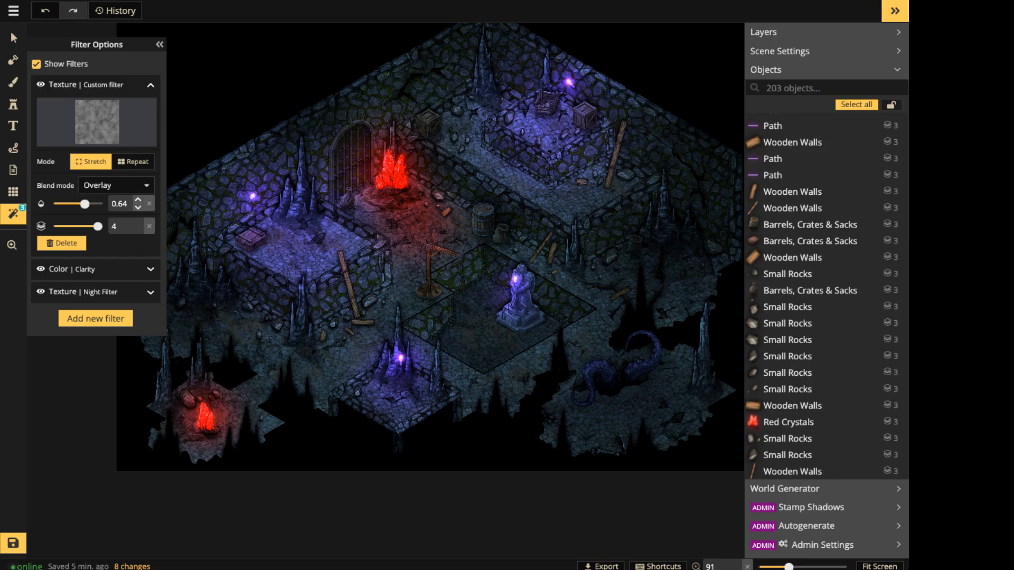
mouse_move(84, 204)
left_mouse_down()
mouse_move(53, 204)
mouse_move(77, 204)
left_mouse_up()
left_click(95, 269)
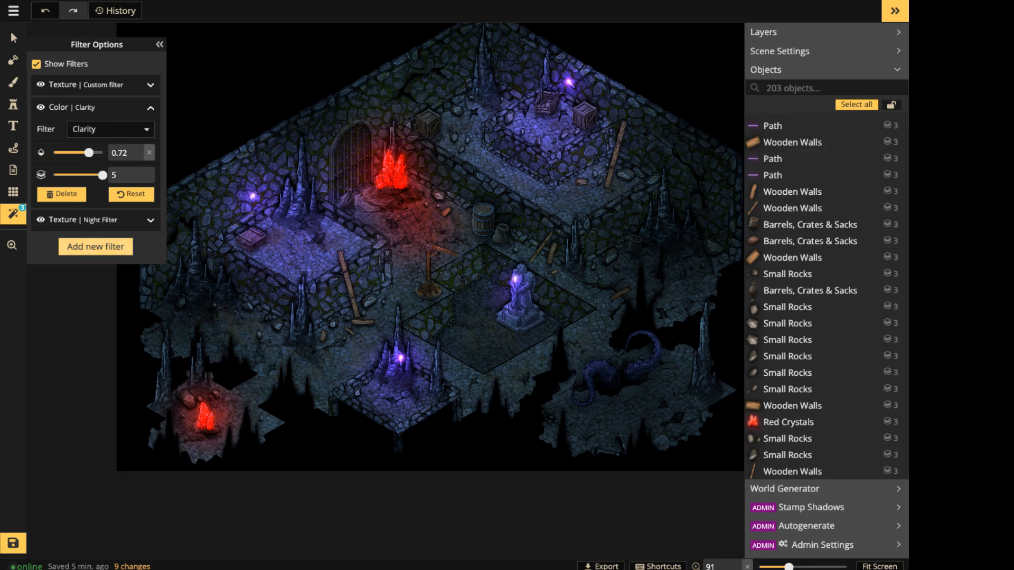
Add a custom HSBC filter to the map with an opacity of 1.
left_click(96, 247)
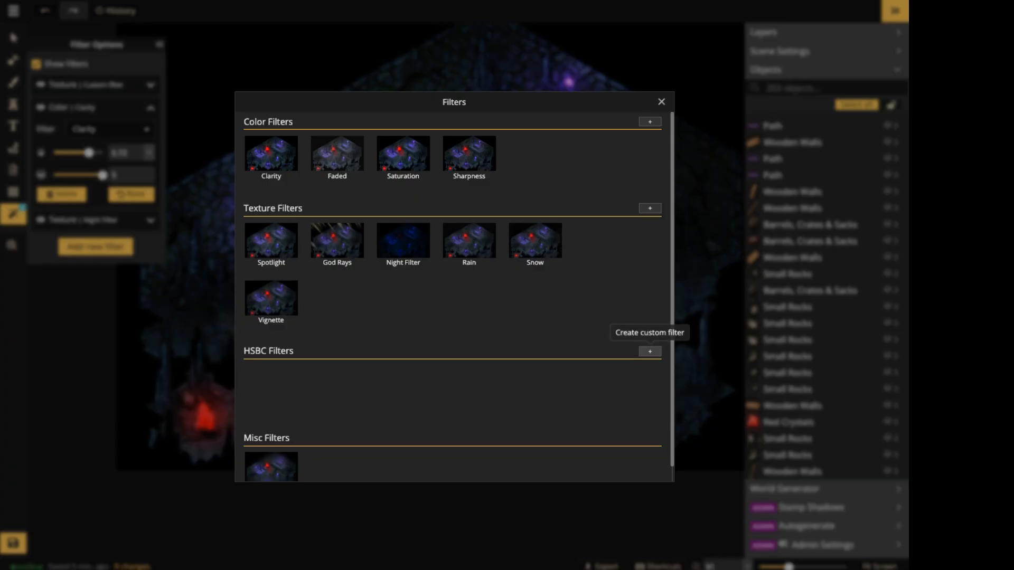
left_click(650, 351)
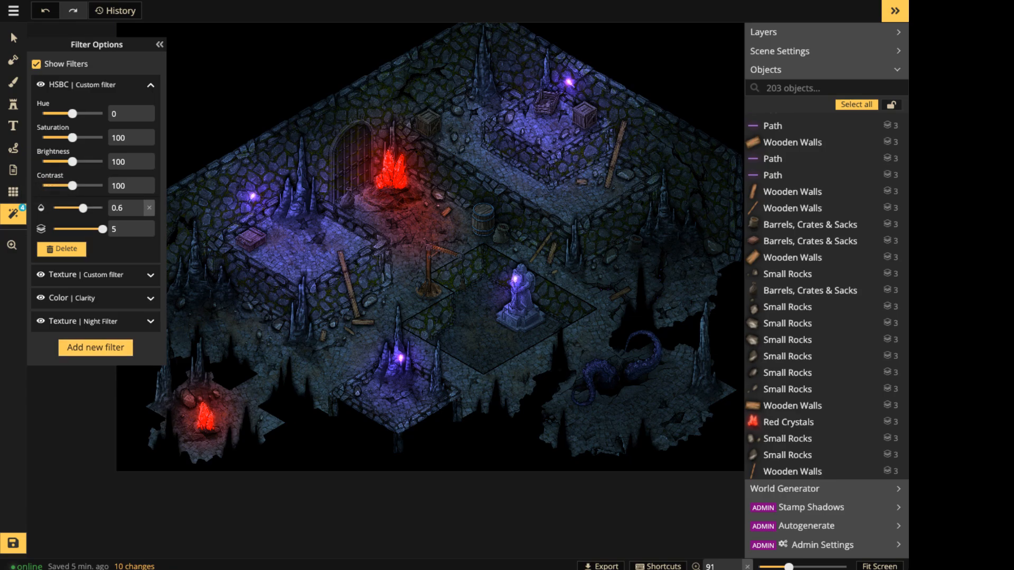
left_click_drag(83, 208, 102, 208)
Try raising the HSBC filter's brightness to 120 and 147, and reset it to the default.
left_click_drag(72, 161, 79, 161)
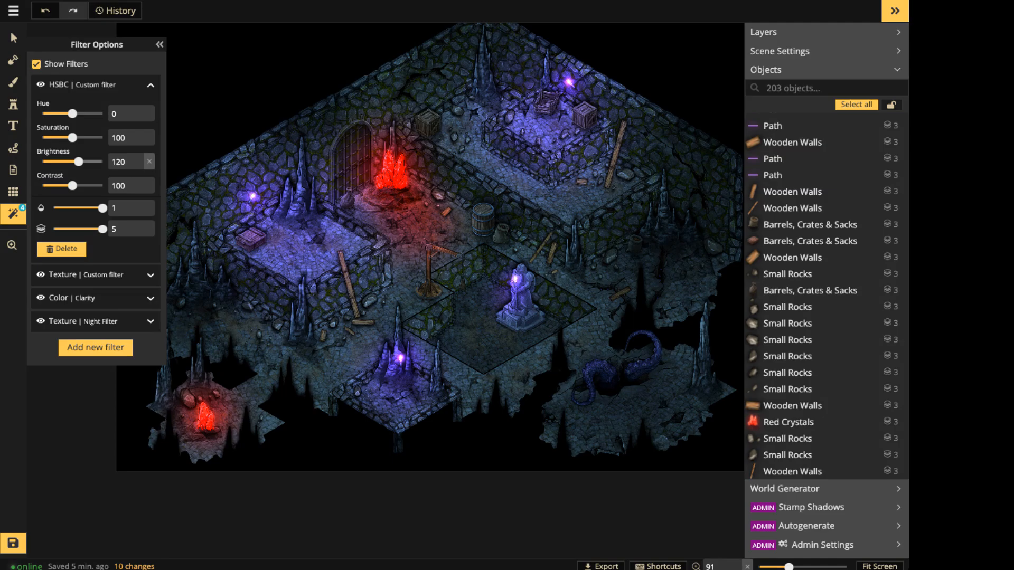
left_click_drag(78, 162, 86, 161)
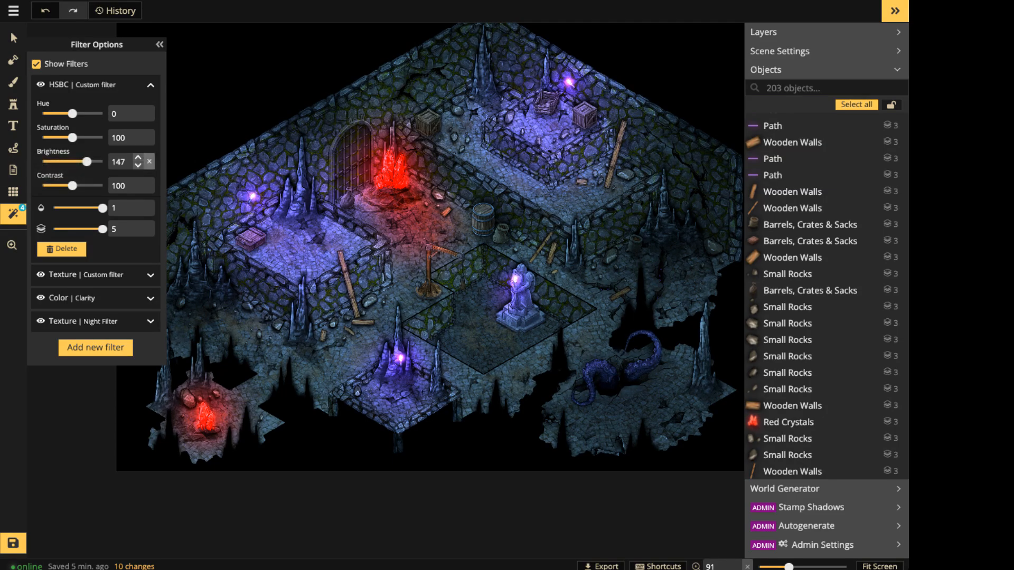
left_click(150, 161)
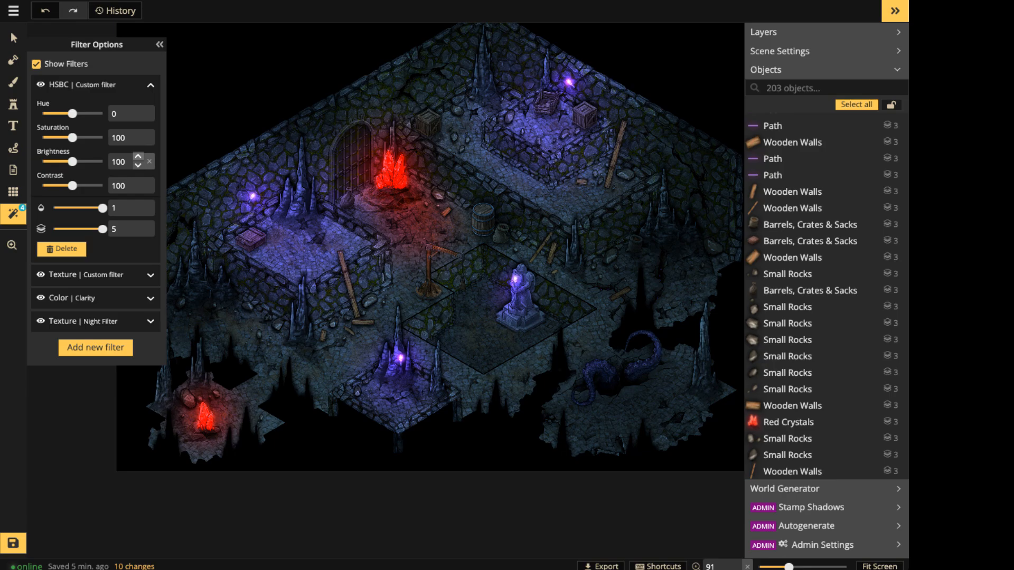
Set the HSBC filter's brightness to 105, close the filter options and save the map.
left_click(137, 157)
left_click(138, 157)
left_click(138, 157)
left_click(138, 157)
left_click(138, 157)
scroll(364, 169, "down", 4)
key("space")
left_click_drag(364, 169, 363, 210)
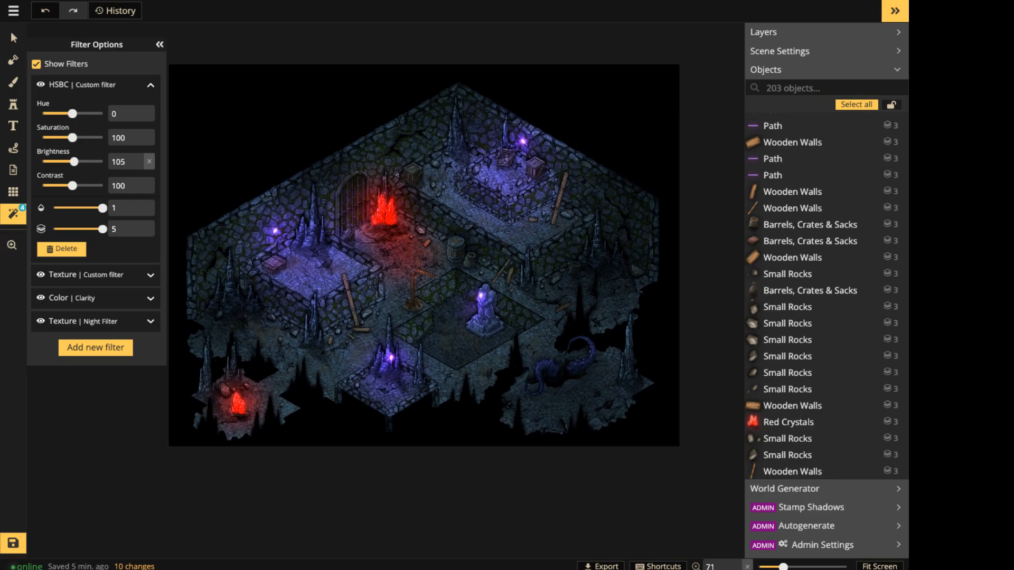
left_click(160, 45)
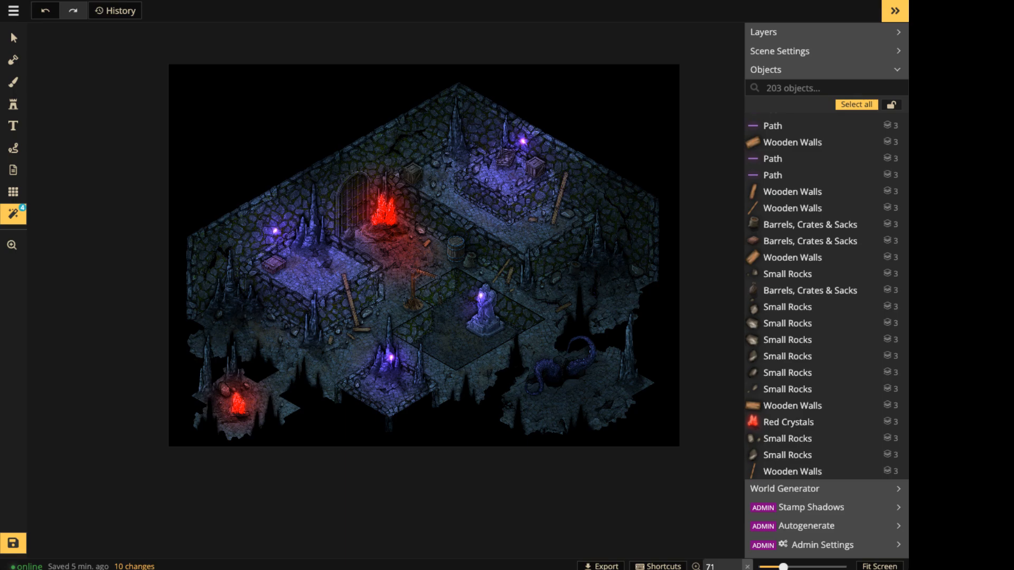
left_click(13, 543)
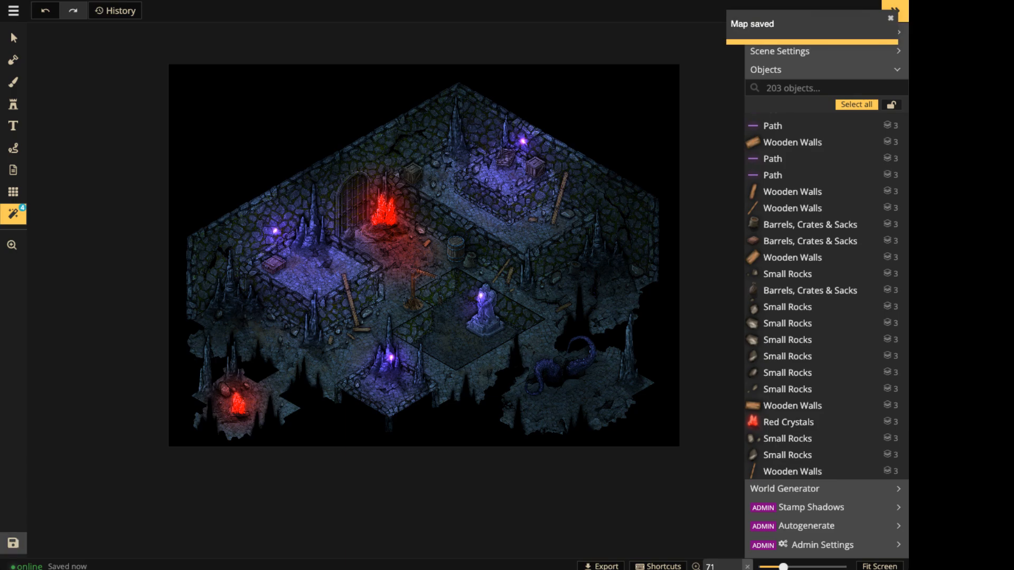
Try the Color dodge blend mode on the Old Paper texture filter, restore Overlay and close the filter options.
left_click(13, 213)
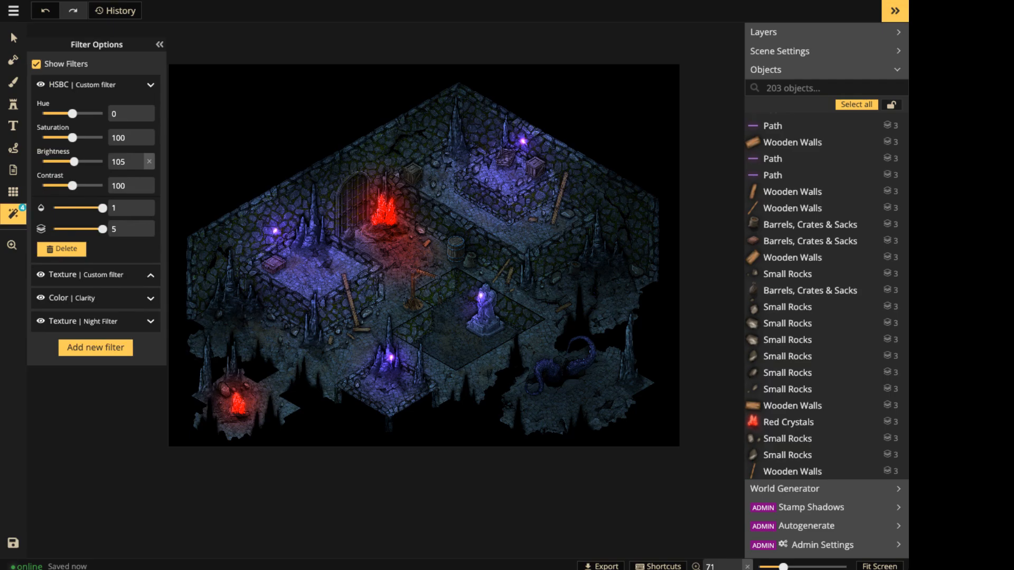
left_click(85, 275)
left_click(117, 208)
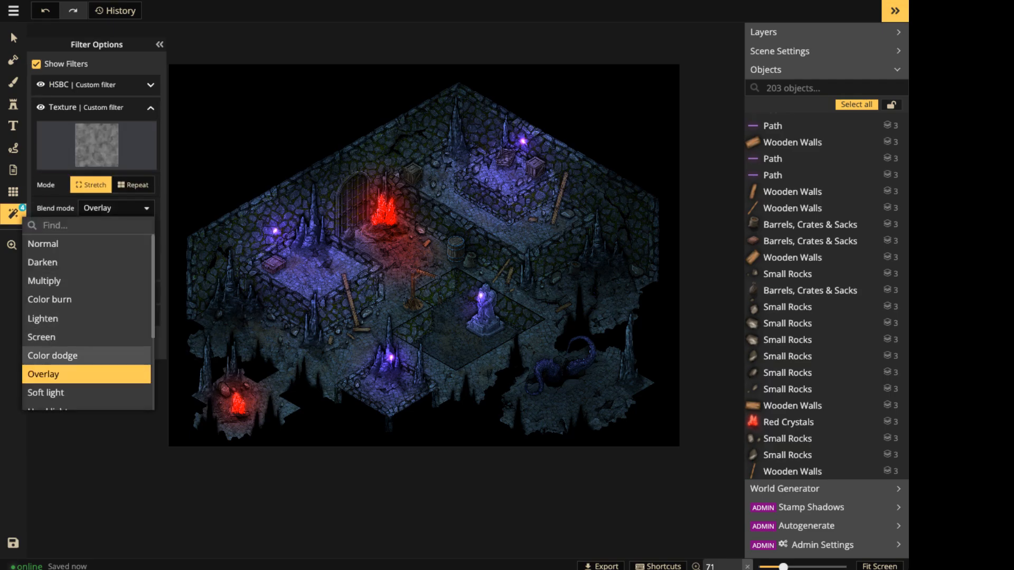
left_click(52, 356)
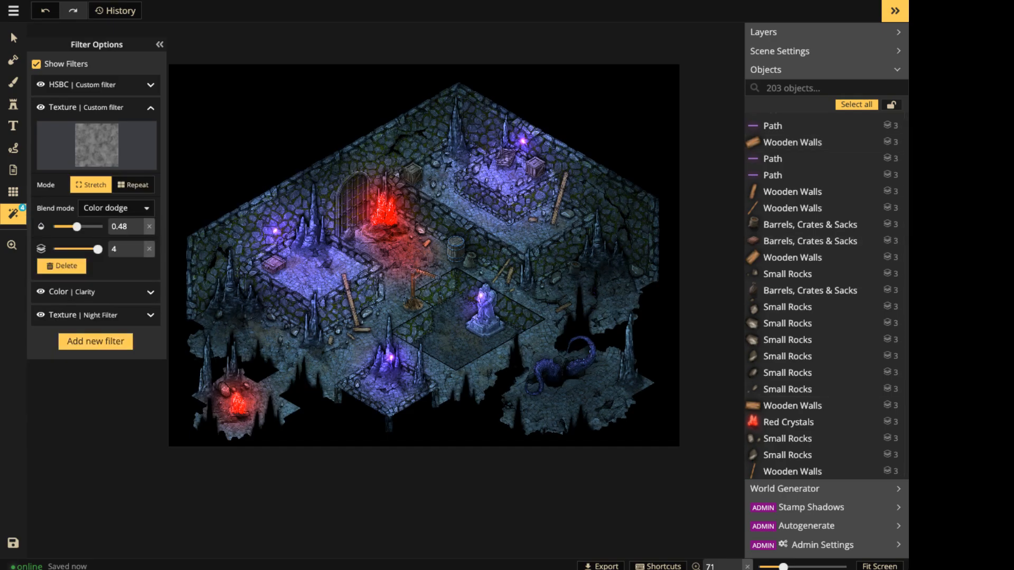
left_click(116, 208)
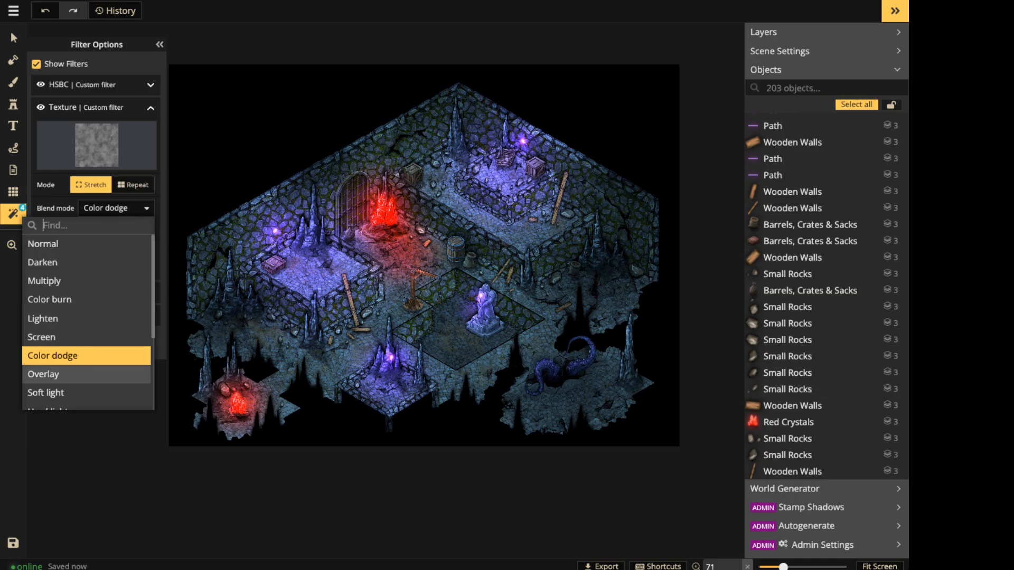
left_click(53, 374)
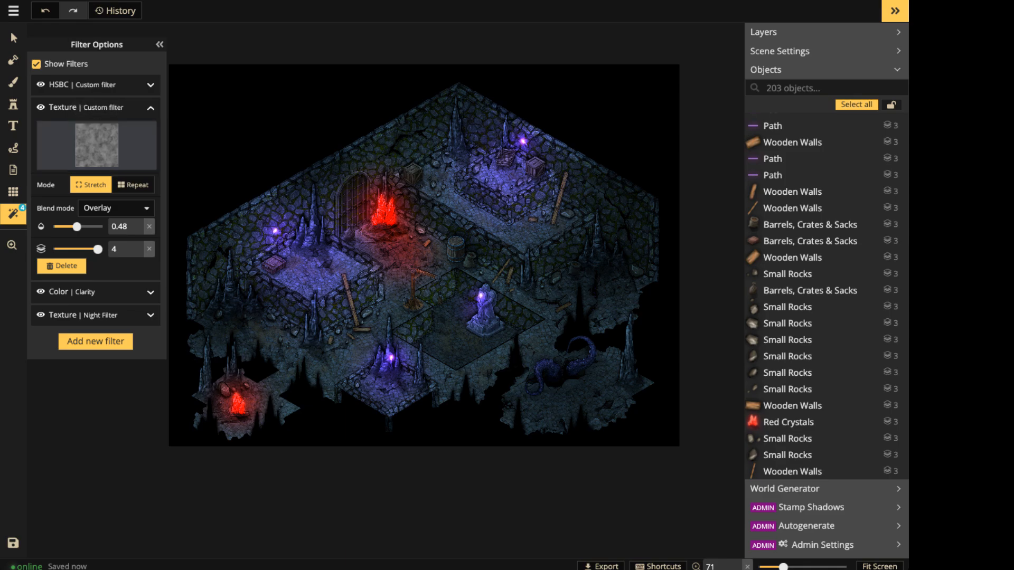
scroll(470, 256, "up", 5)
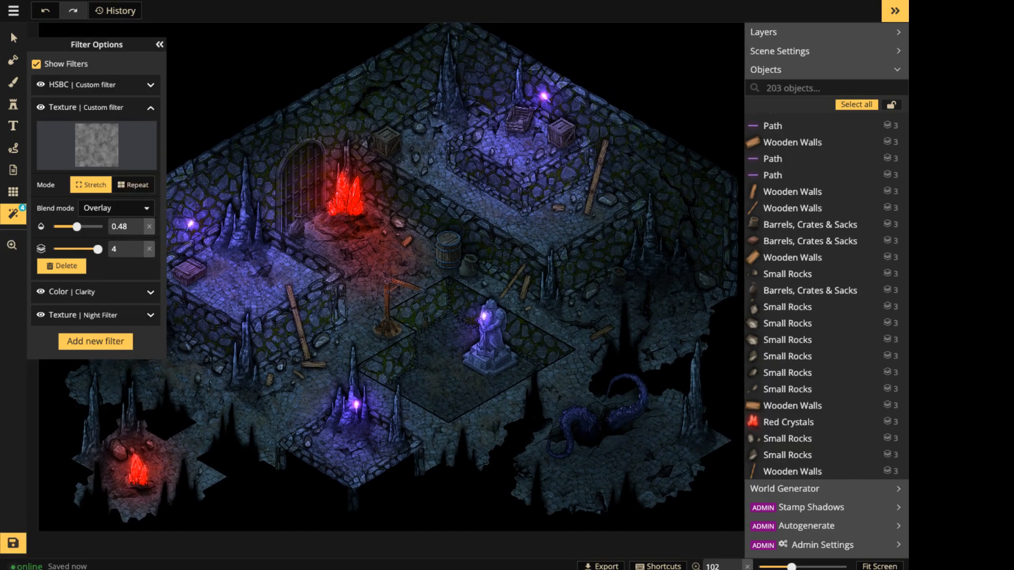
left_click(160, 45)
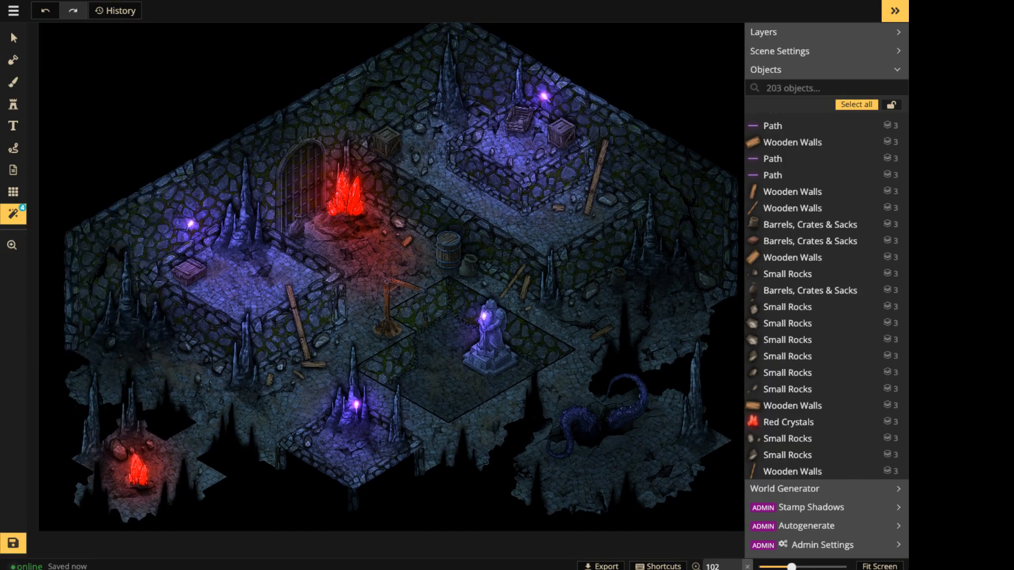